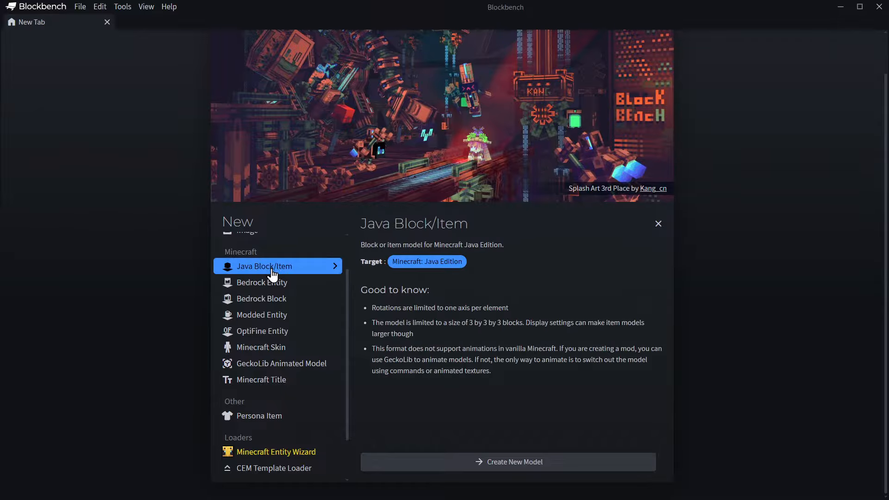
pyautogui.click(503, 468)
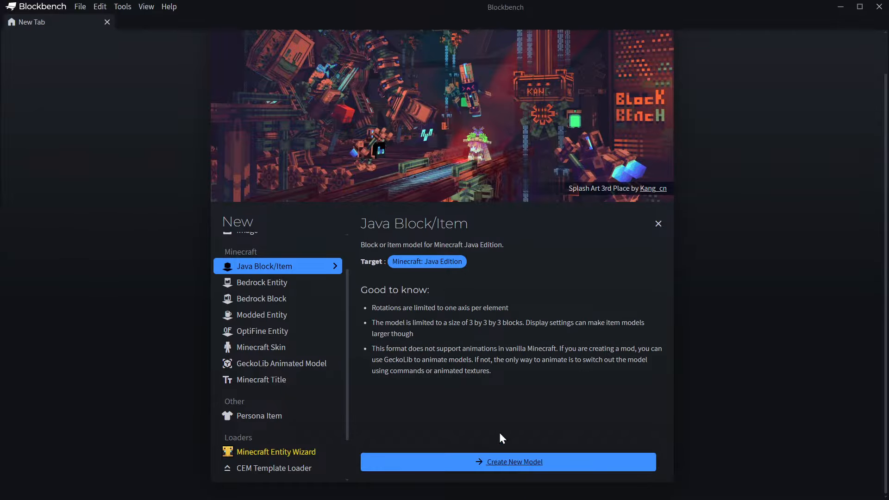
pyautogui.click(552, 55)
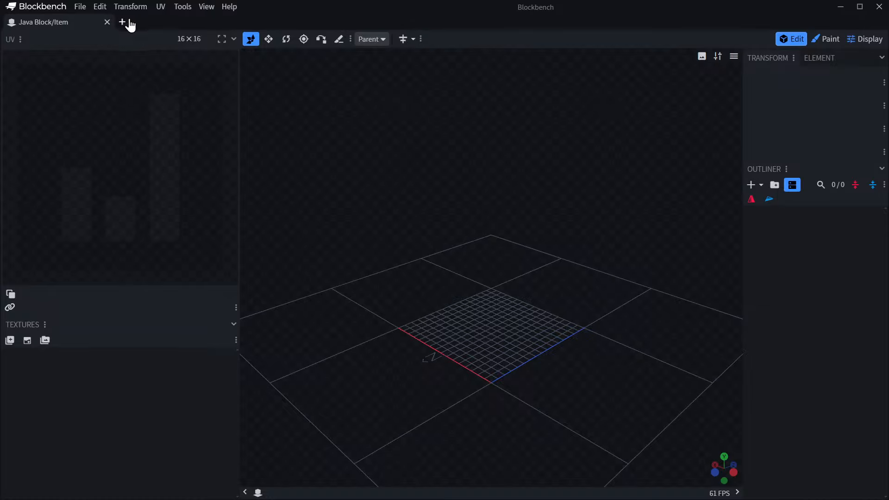
pyautogui.click(122, 22)
pyautogui.click(107, 22)
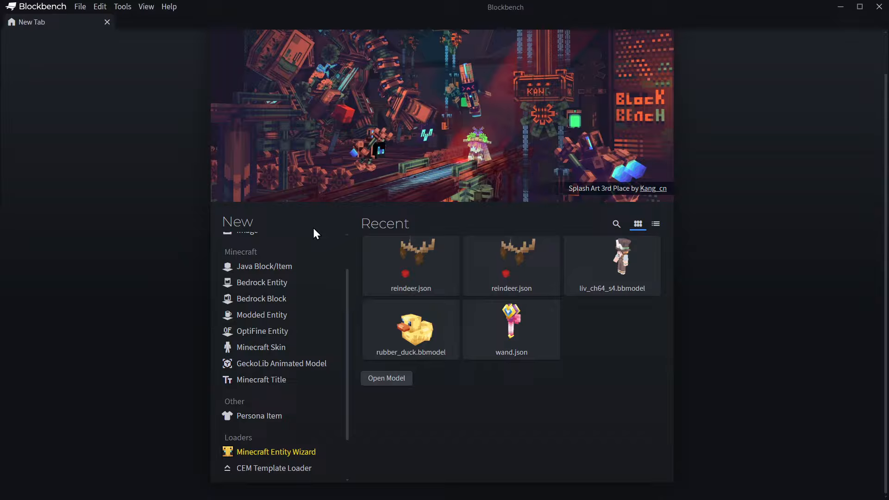
# - Open the recent model rubber_duck.bbmodel and examine its cubes from below and from the front
pyautogui.click(420, 354)
pyautogui.moveTo(458, 400); pyautogui.dragTo(583, 373)
pyautogui.moveTo(520, 390); pyautogui.dragTo(592, 222)
pyautogui.scroll(3, 582, 253)
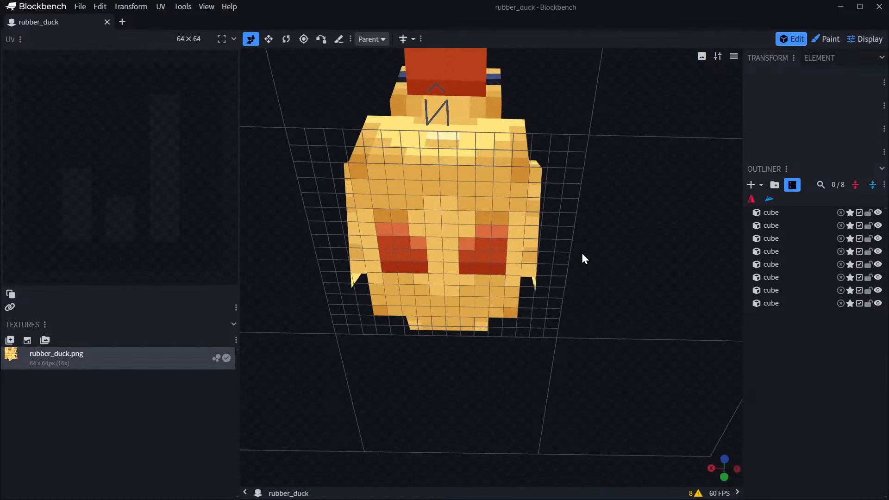
pyautogui.scroll(-3, 581, 253)
pyautogui.moveTo(582, 253); pyautogui.dragTo(639, 353)
pyautogui.scroll(-2, 648, 321)
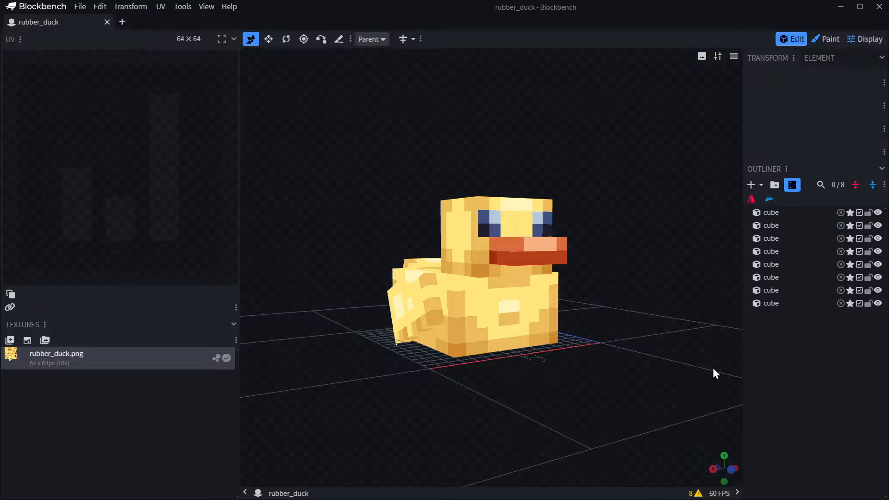
# - Create a new Java Block/Item model in a separate tab, keeping the default project settings
pyautogui.click(118, 23)
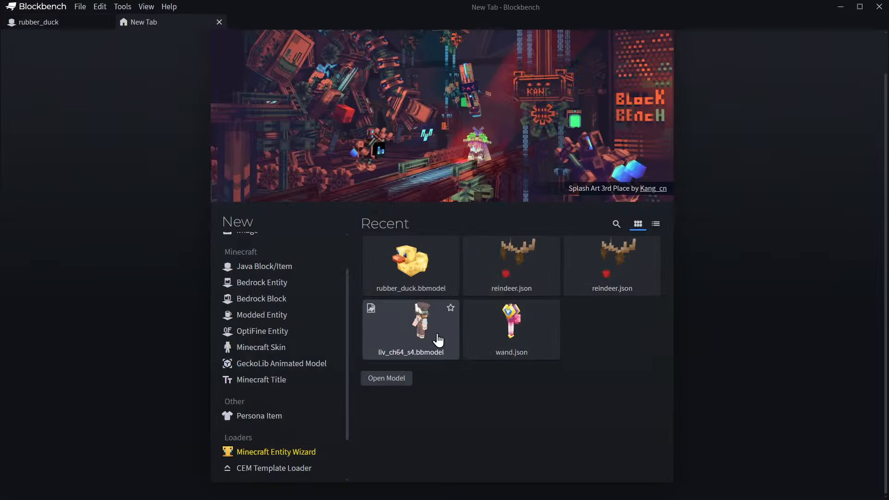
pyautogui.click(306, 269)
pyautogui.click(460, 461)
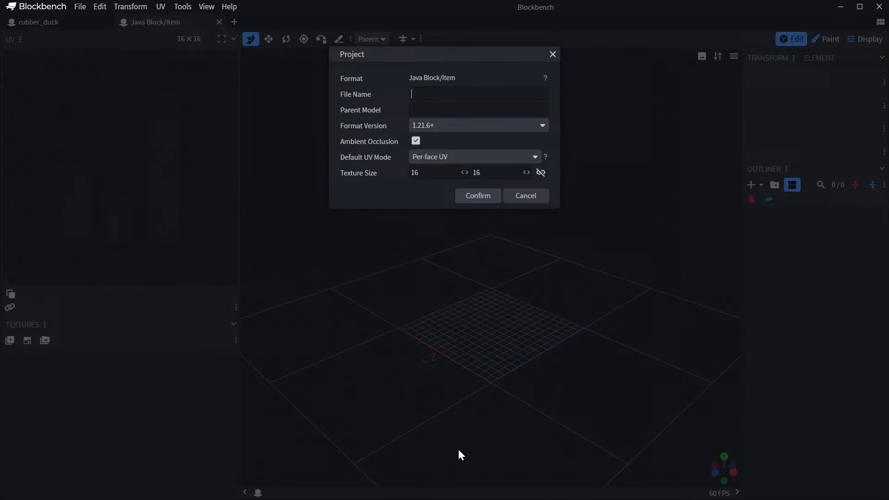
pyautogui.click(482, 207)
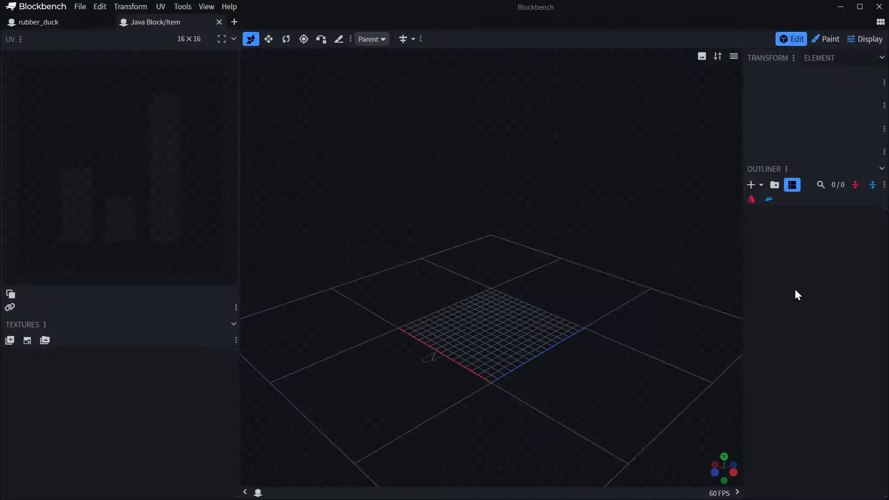
# - Return to the rubber_duck model and examine how its head, beak, body and wings are shaped from several sides
pyautogui.click(46, 23)
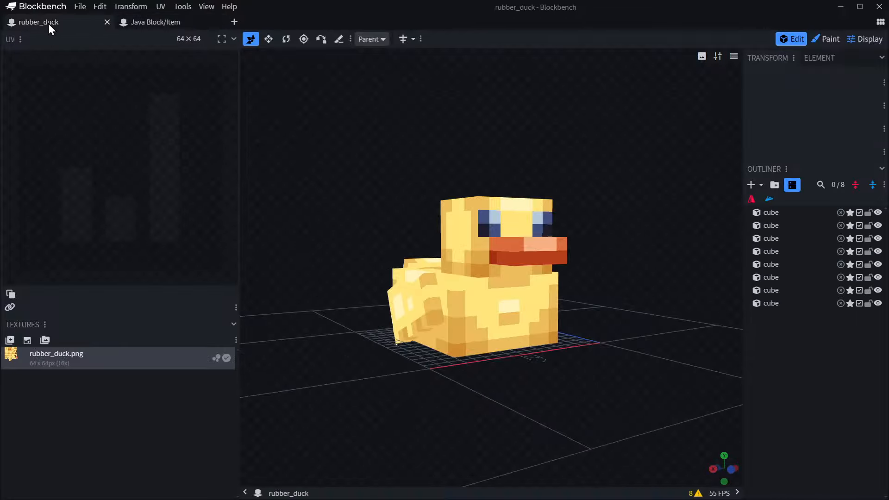
pyautogui.moveTo(463, 195); pyautogui.dragTo(648, 168)
pyautogui.scroll(4, 602, 181)
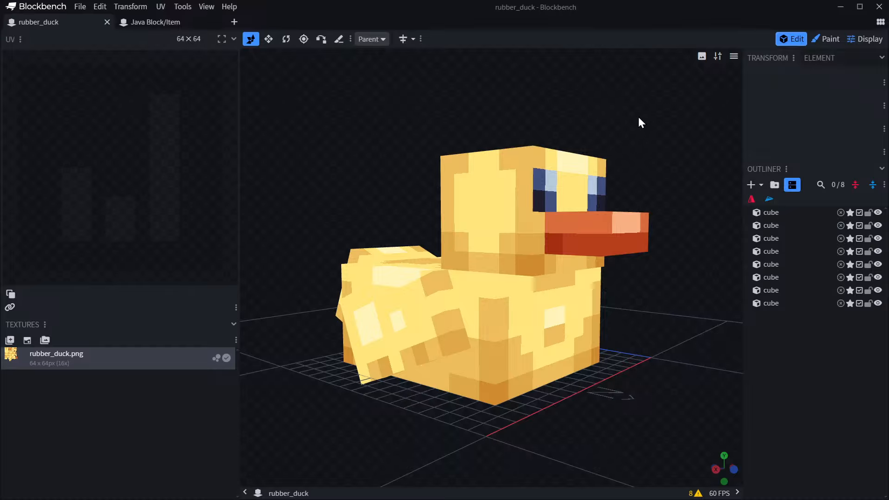
pyautogui.moveTo(639, 123); pyautogui.dragTo(619, 89)
pyautogui.scroll(2, 647, 139)
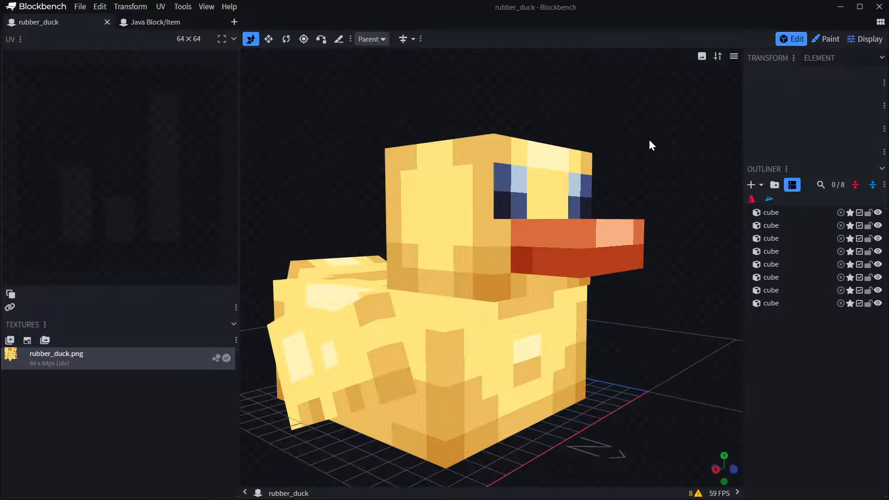
pyautogui.scroll(-5, 636, 139)
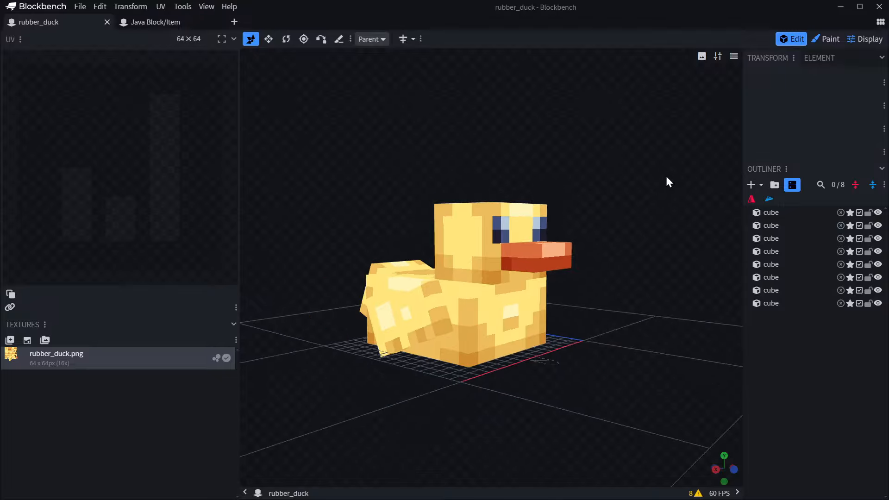
pyautogui.moveTo(646, 190); pyautogui.dragTo(604, 180)
pyautogui.scroll(5, 607, 184)
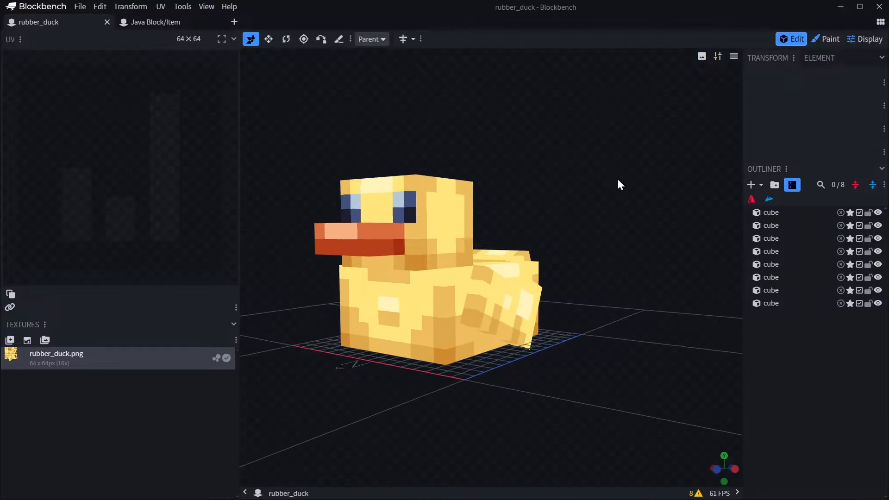
pyautogui.moveTo(641, 184); pyautogui.dragTo(602, 203)
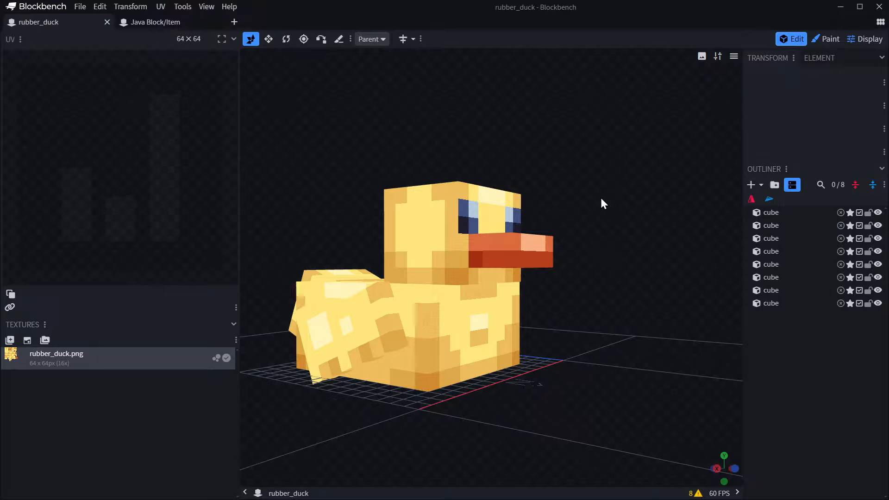
pyautogui.moveTo(643, 199)
pyautogui.mouseDown()
pyautogui.moveTo(656, 198)
pyautogui.moveTo(639, 190)
pyautogui.mouseUp()
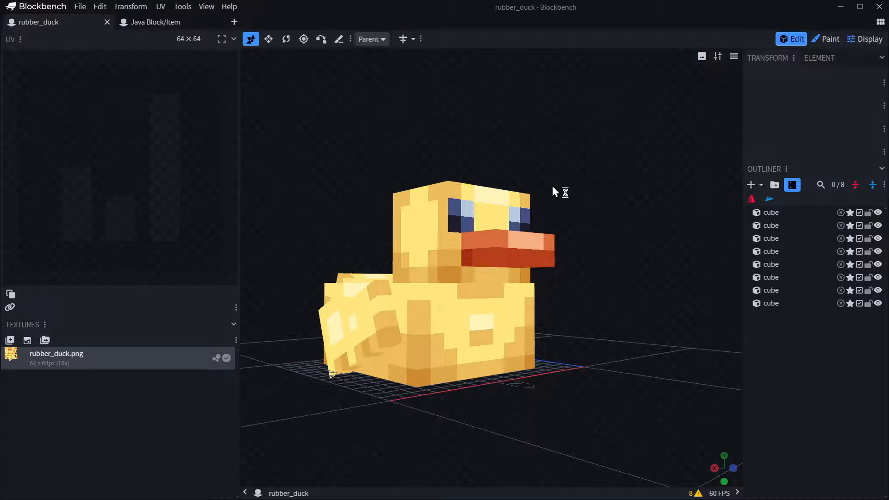
pyautogui.scroll(2, 665, 302)
pyautogui.moveTo(664, 300); pyautogui.dragTo(627, 286)
# - Add a cube to the empty Java Block/Item model and resize it to 8 × 8 × 8
pyautogui.click(160, 17)
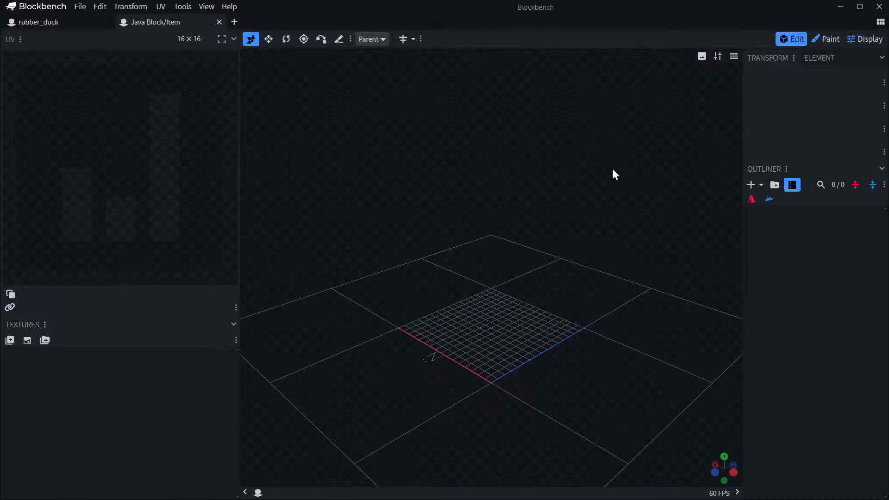
pyautogui.click(751, 184)
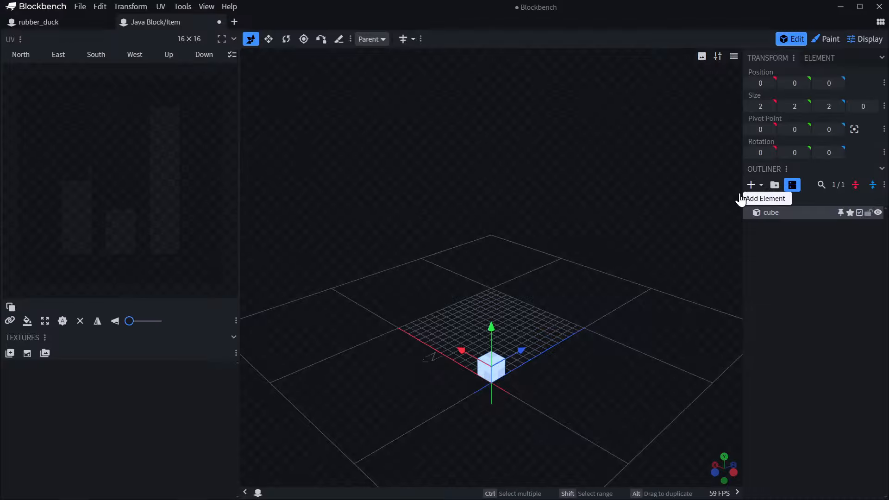
pyautogui.moveTo(587, 271); pyautogui.dragTo(638, 280)
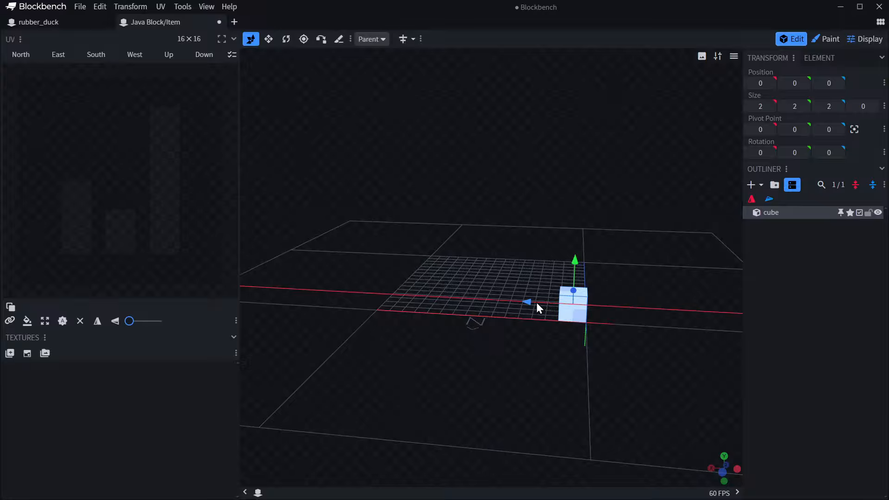
pyautogui.moveTo(536, 302); pyautogui.dragTo(394, 284)
pyautogui.press('s')
pyautogui.moveTo(604, 266); pyautogui.dragTo(547, 284)
pyautogui.moveTo(593, 260); pyautogui.dragTo(578, 197)
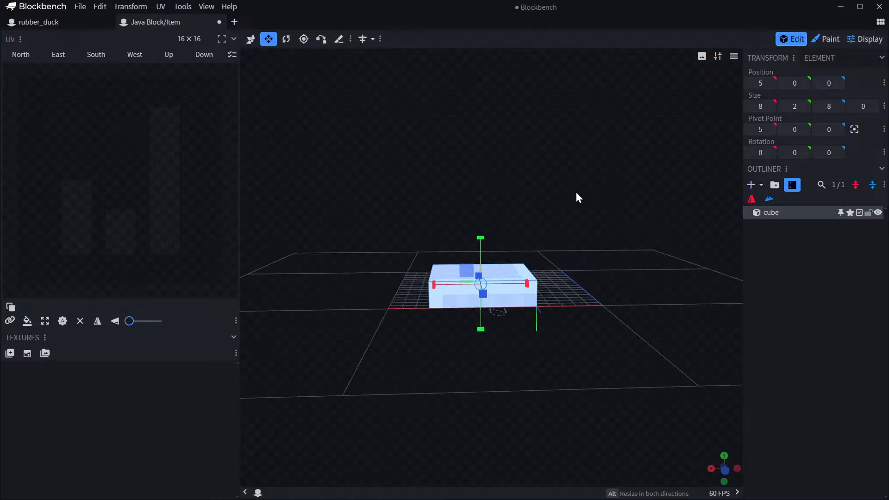
pyautogui.moveTo(473, 242); pyautogui.dragTo(502, 162)
# - Move the large cube to the middle of the grid at position 4, 0, 4
pyautogui.moveTo(556, 153); pyautogui.dragTo(426, 193)
pyautogui.press('v')
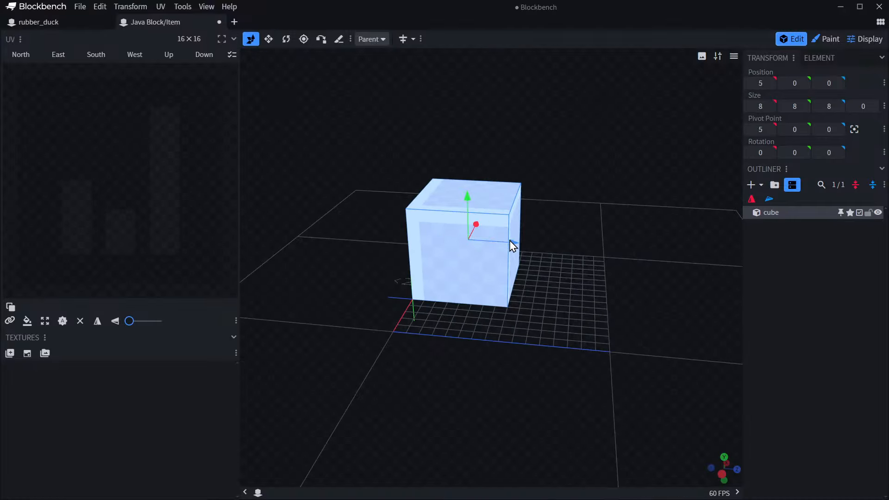
pyautogui.moveTo(510, 246); pyautogui.dragTo(566, 260)
pyautogui.moveTo(533, 287); pyautogui.dragTo(431, 416)
pyautogui.moveTo(441, 244); pyautogui.dragTo(542, 137)
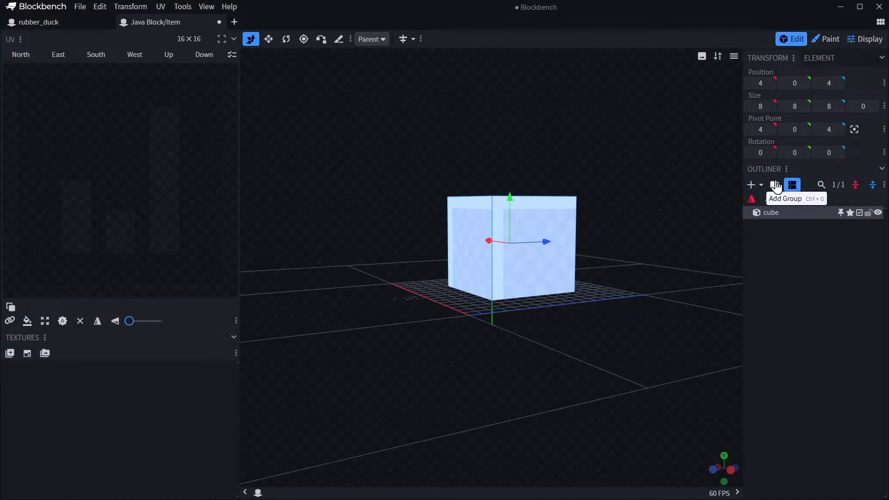
# - Add a second cube and place it on top of the large cube at position 10, 8, 6
pyautogui.click(750, 185)
pyautogui.moveTo(641, 221); pyautogui.dragTo(699, 246)
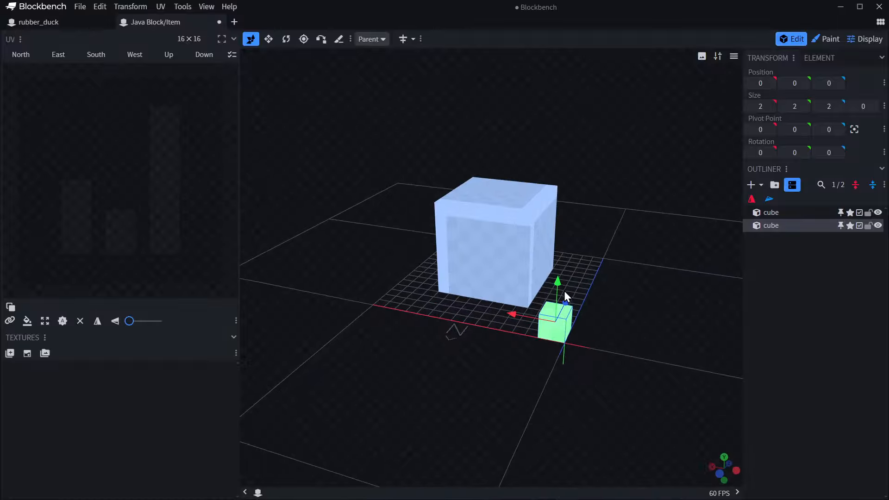
pyautogui.moveTo(559, 282); pyautogui.dragTo(686, 196)
pyautogui.moveTo(561, 185); pyautogui.dragTo(421, 195)
pyautogui.moveTo(565, 162); pyautogui.dragTo(540, 165)
pyautogui.moveTo(403, 236); pyautogui.dragTo(427, 234)
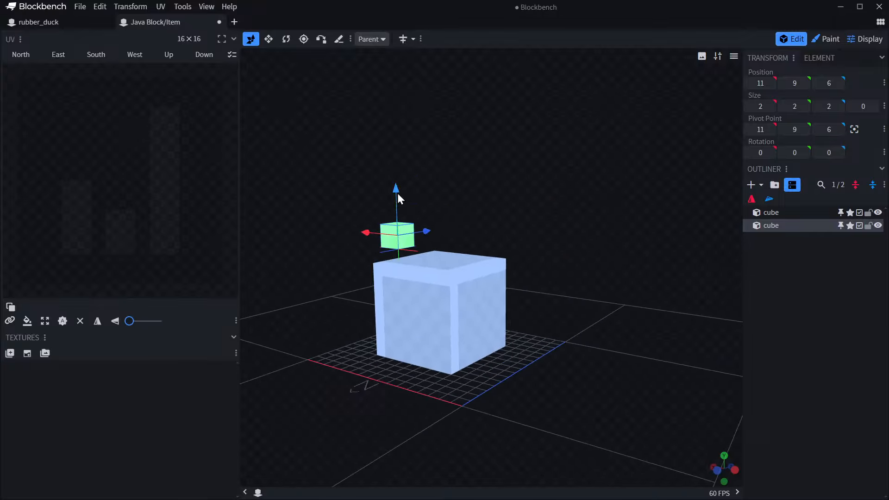
pyautogui.moveTo(397, 191); pyautogui.dragTo(543, 191)
pyautogui.moveTo(346, 256); pyautogui.dragTo(361, 257)
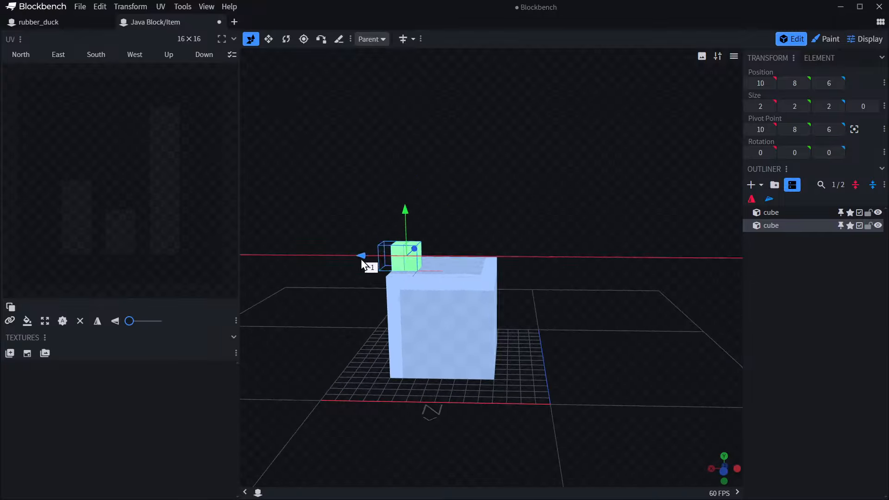
# - Resize the second cube to 8 × 5 × 8 at position 4, 8, 4, covering the first cube's top face
pyautogui.press('s')
pyautogui.moveTo(441, 256); pyautogui.dragTo(501, 240)
pyautogui.moveTo(395, 260); pyautogui.dragTo(378, 263)
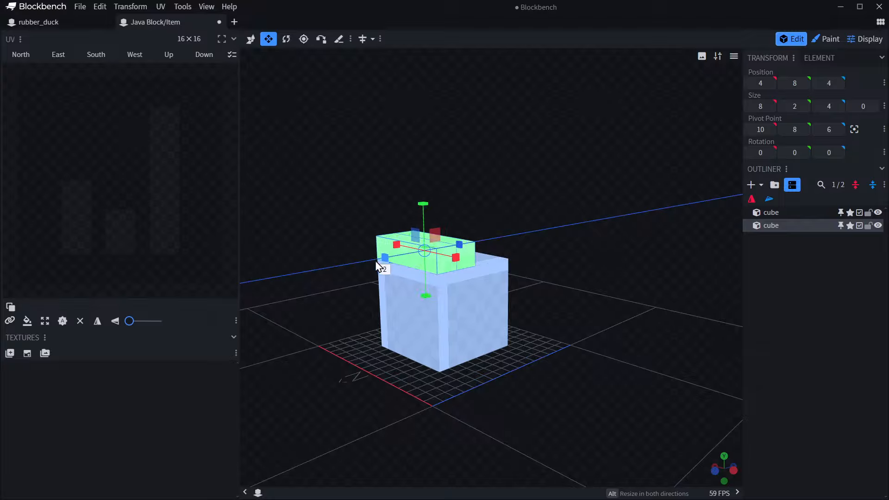
pyautogui.moveTo(511, 200); pyautogui.dragTo(463, 202)
pyautogui.moveTo(492, 241); pyautogui.dragTo(582, 231)
pyautogui.moveTo(451, 202); pyautogui.dragTo(472, 167)
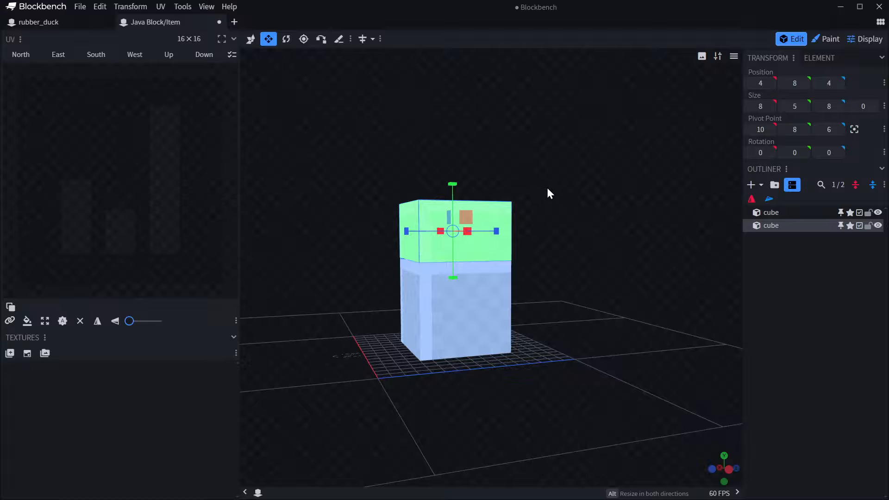
# - Reshape the second cube into a 10 × 2 × 10 slab at position 3, 8, 3, overhanging the base on all sides
pyautogui.moveTo(718, 196); pyautogui.dragTo(422, 250)
pyautogui.moveTo(505, 237); pyautogui.dragTo(514, 236)
pyautogui.moveTo(601, 250); pyautogui.dragTo(639, 248)
pyautogui.moveTo(543, 251); pyautogui.dragTo(553, 251)
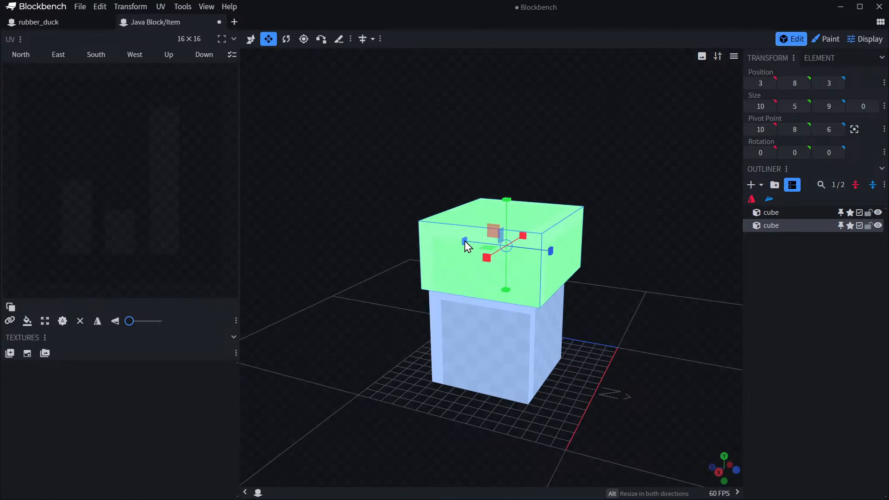
pyautogui.moveTo(458, 241); pyautogui.dragTo(419, 219)
pyautogui.moveTo(516, 184); pyautogui.dragTo(514, 223)
pyautogui.moveTo(582, 189); pyautogui.dragTo(550, 247)
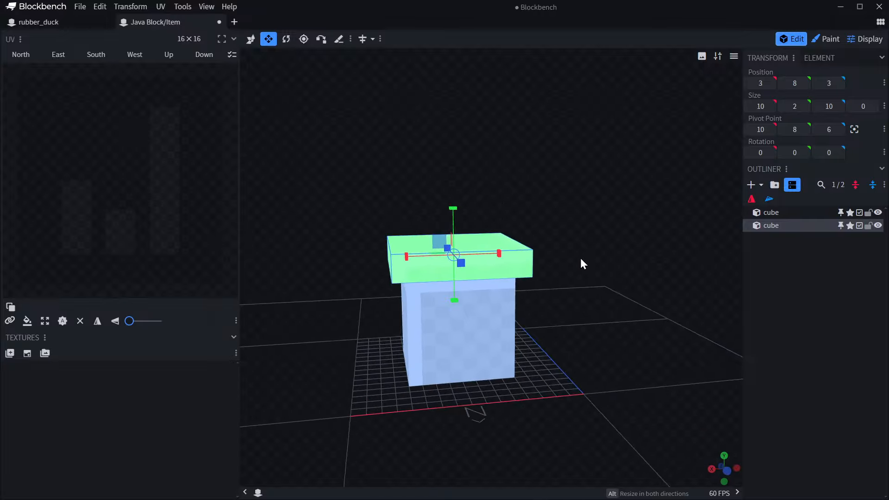
# - Add a third cube and move it above the slab to position 4, 11, 5
pyautogui.click(751, 185)
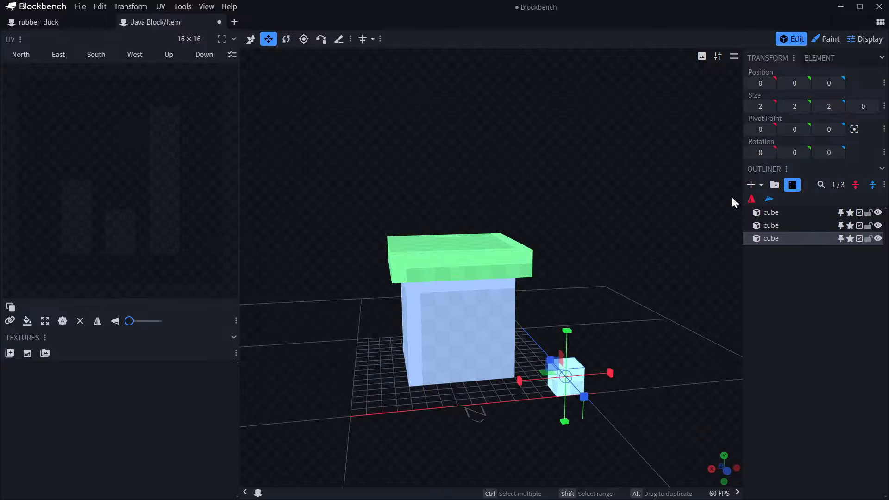
pyautogui.moveTo(732, 196); pyautogui.dragTo(598, 274)
pyautogui.press('v')
pyautogui.moveTo(520, 340); pyautogui.dragTo(441, 222)
pyautogui.moveTo(589, 173); pyautogui.dragTo(479, 232)
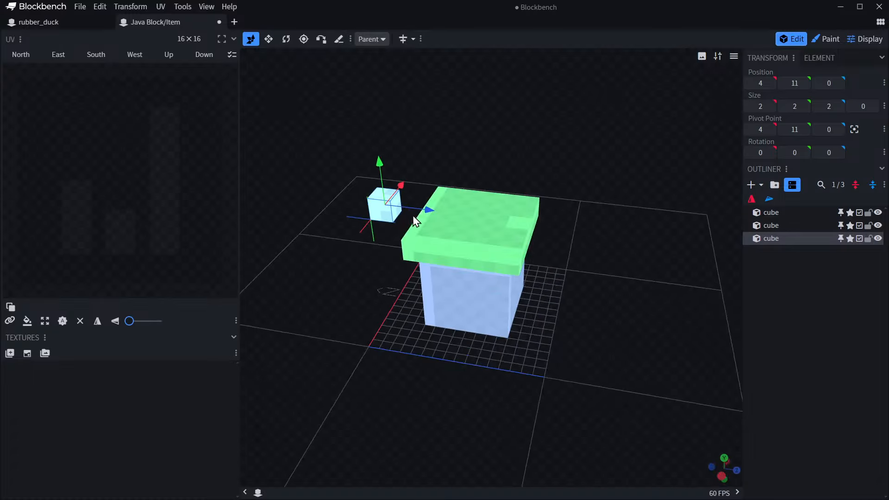
pyautogui.moveTo(422, 211); pyautogui.dragTo(484, 223)
pyautogui.moveTo(415, 318); pyautogui.dragTo(574, 325)
# - Resize the third cube to 8 × 3 × 8 at position 4, 10, 4, resting on the slab
pyautogui.press('s')
pyautogui.moveTo(442, 255); pyautogui.dragTo(357, 261)
pyautogui.moveTo(651, 202); pyautogui.dragTo(569, 157)
pyautogui.moveTo(431, 253); pyautogui.dragTo(431, 270)
pyautogui.moveTo(676, 140); pyautogui.dragTo(593, 171)
pyautogui.moveTo(494, 207); pyautogui.dragTo(541, 211)
pyautogui.moveTo(422, 205); pyautogui.dragTo(417, 205)
pyautogui.moveTo(597, 164); pyautogui.dragTo(615, 166)
pyautogui.moveTo(501, 207); pyautogui.dragTo(514, 211)
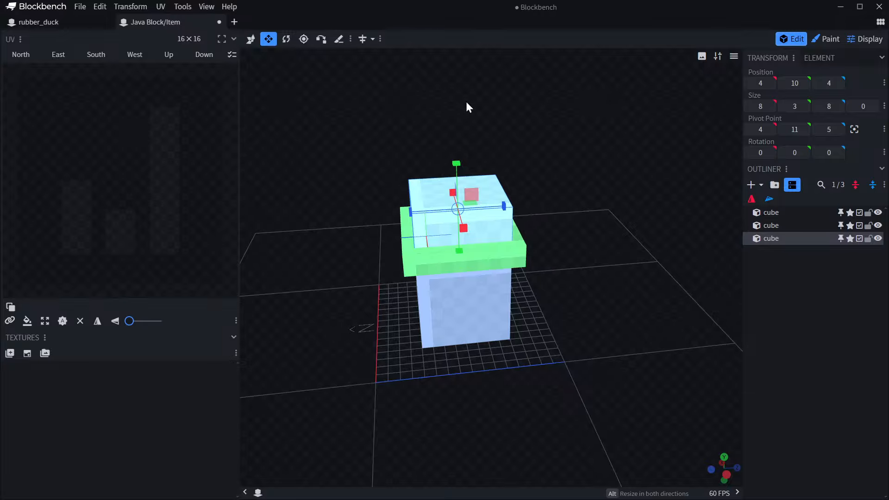
pyautogui.moveTo(468, 107); pyautogui.dragTo(609, 162)
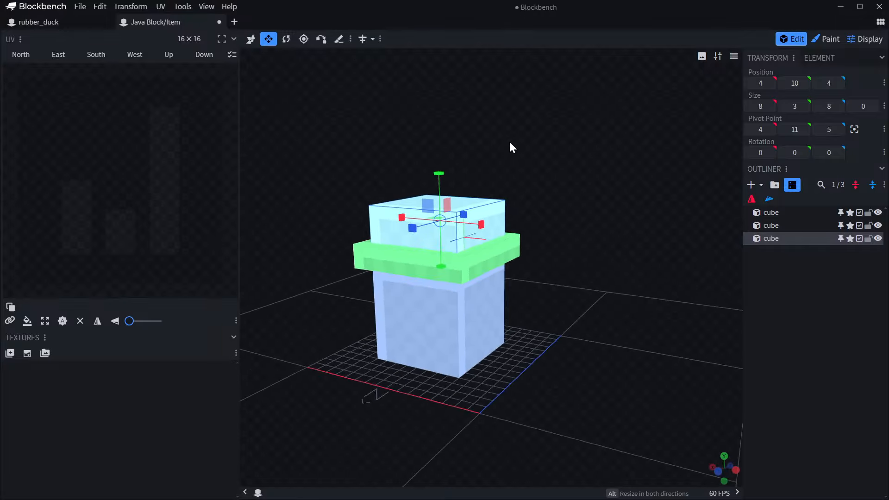
pyautogui.click(230, 7)
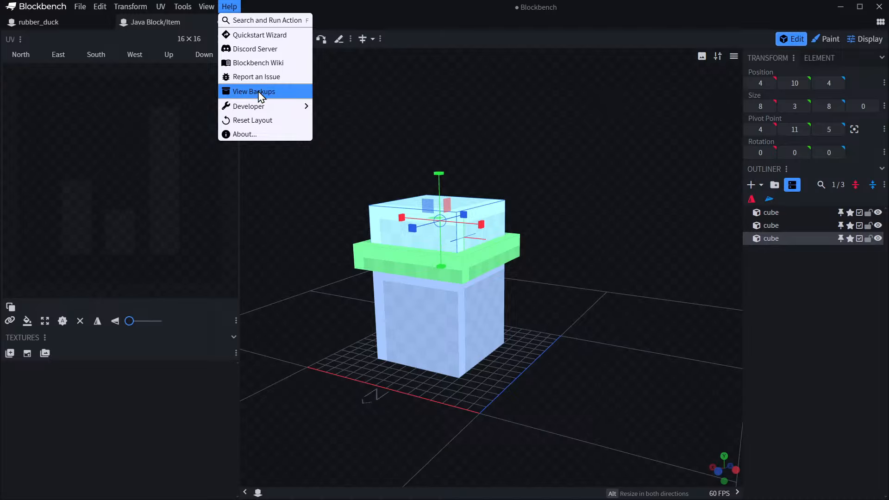
pyautogui.click(233, 7)
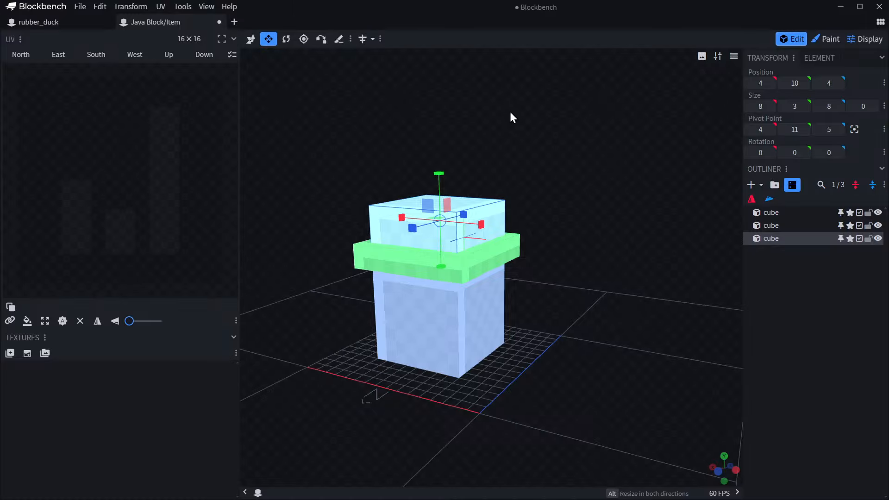
# - Increase the top cube's height to 4 and activate the Rotate tool
pyautogui.moveTo(534, 131); pyautogui.dragTo(445, 178)
pyautogui.moveTo(416, 215); pyautogui.dragTo(420, 208)
pyautogui.click(286, 39)
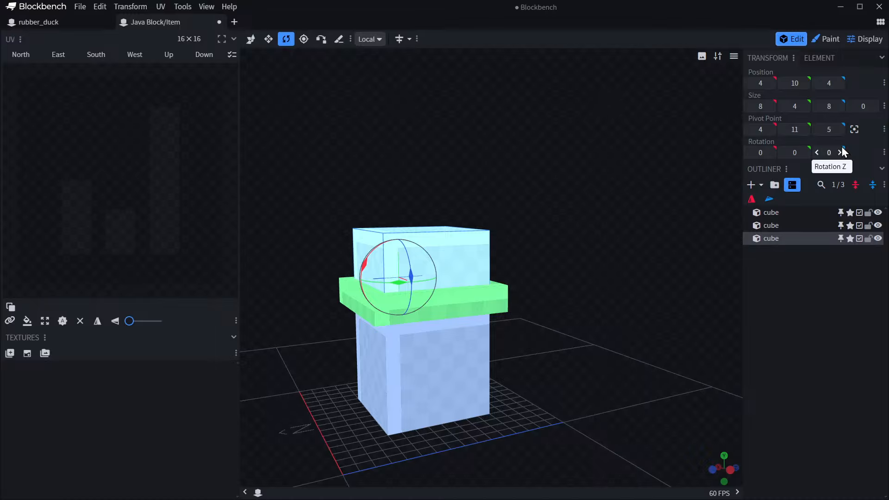
# - Center the top cube's pivot point at 8, 12, 8 and rotate the cube 22.5 degrees about X
pyautogui.click(855, 129)
pyautogui.moveTo(504, 180); pyautogui.dragTo(558, 194)
pyautogui.moveTo(502, 227); pyautogui.dragTo(559, 252)
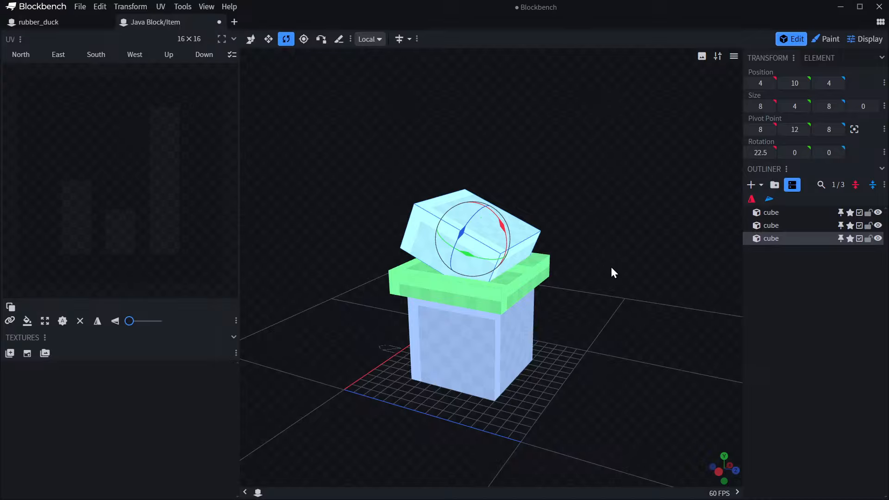
pyautogui.moveTo(564, 260); pyautogui.dragTo(488, 147)
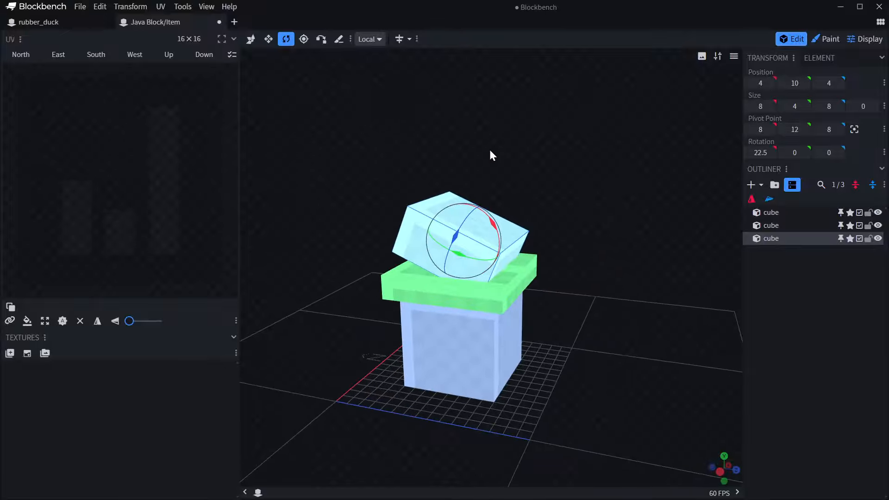
# - Lower the tilted top cube into the green slab to position 4, 8, 4
pyautogui.click(251, 39)
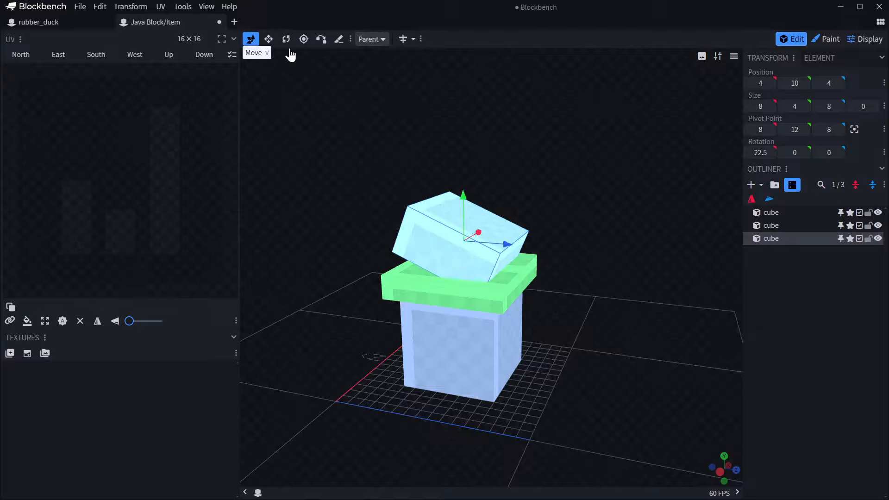
pyautogui.moveTo(574, 103); pyautogui.dragTo(583, 119)
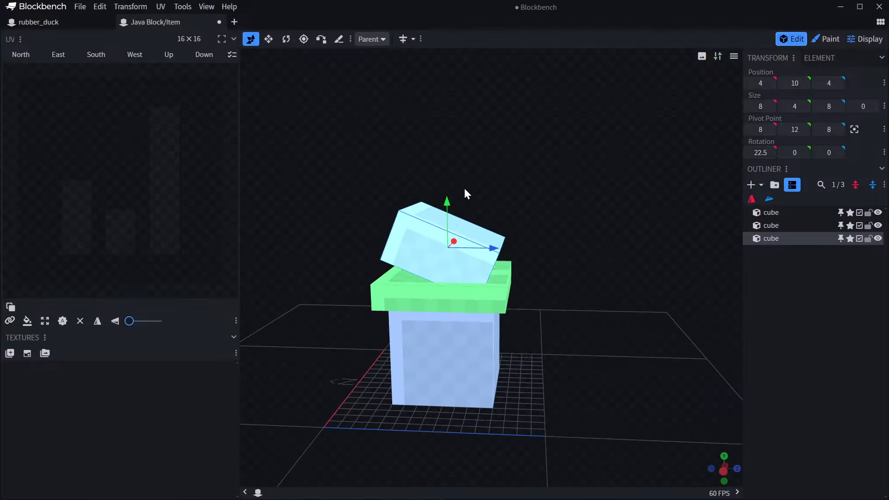
pyautogui.moveTo(447, 207); pyautogui.dragTo(454, 245)
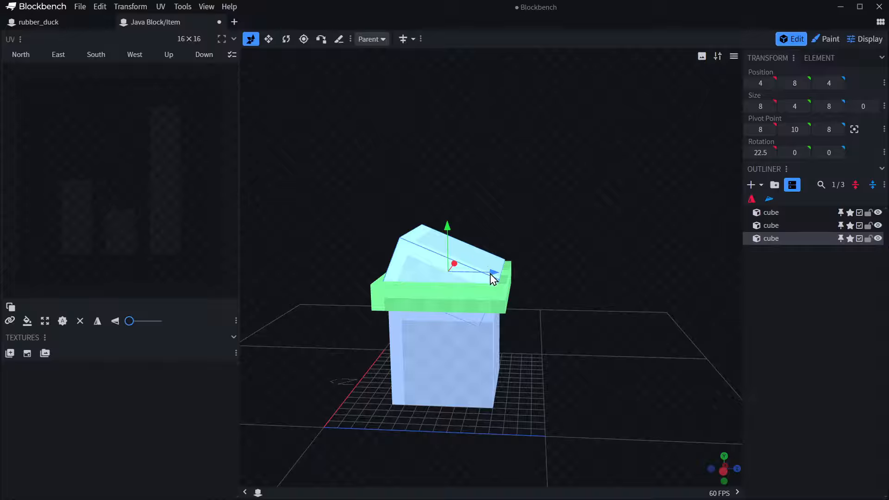
pyautogui.moveTo(528, 252); pyautogui.dragTo(556, 238)
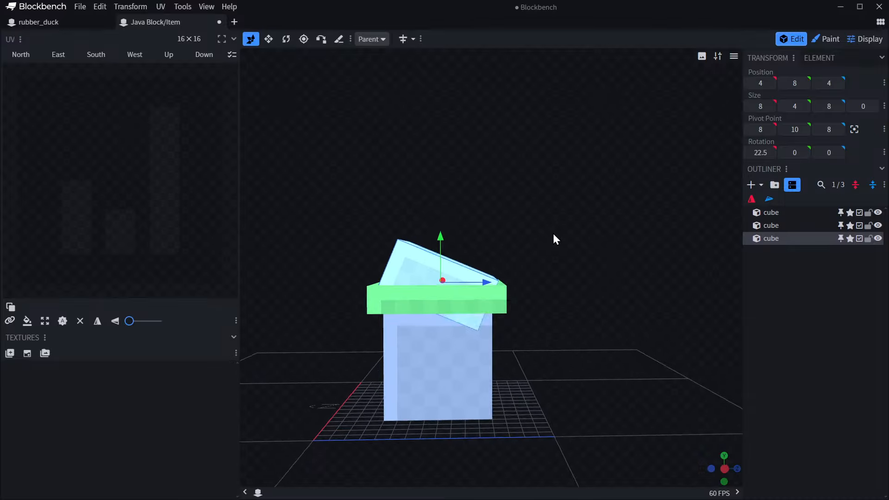
pyautogui.press('s')
pyautogui.moveTo(416, 316)
pyautogui.mouseDown()
pyautogui.moveTo(439, 312)
pyautogui.moveTo(424, 317)
pyautogui.mouseUp()
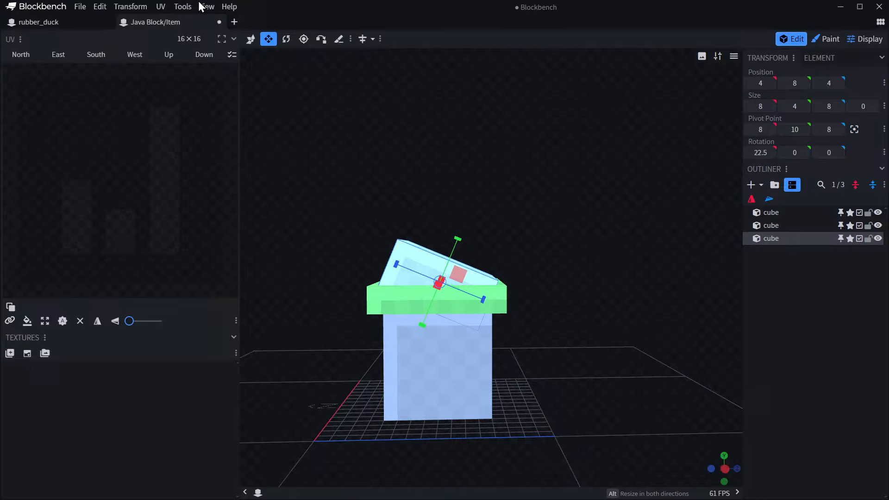
# - Reduce the top cube's X rotation to 12.5 degrees and raise it to position 4, 9, 4
pyautogui.click(250, 45)
pyautogui.scroll(3, 457, 135)
pyautogui.click(285, 43)
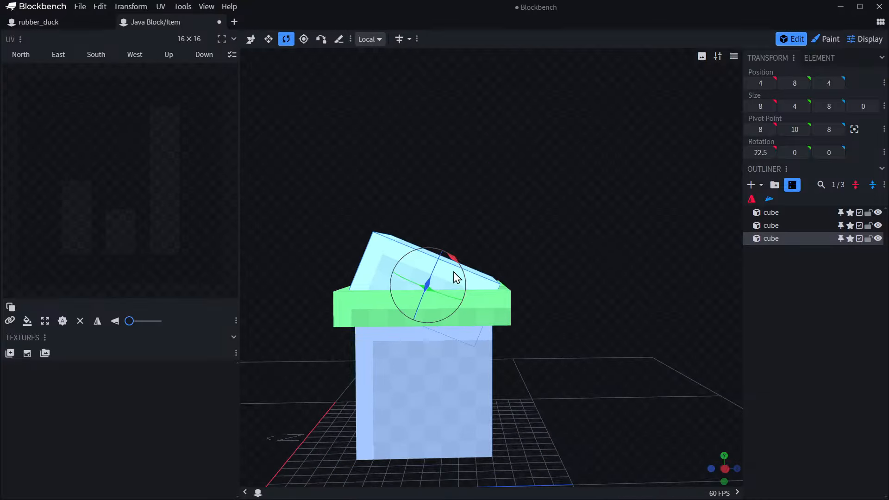
pyautogui.moveTo(457, 277); pyautogui.dragTo(434, 227)
pyautogui.click(251, 39)
pyautogui.moveTo(536, 206)
pyautogui.mouseDown()
pyautogui.moveTo(659, 226)
pyautogui.moveTo(621, 240)
pyautogui.moveTo(536, 196)
pyautogui.mouseUp()
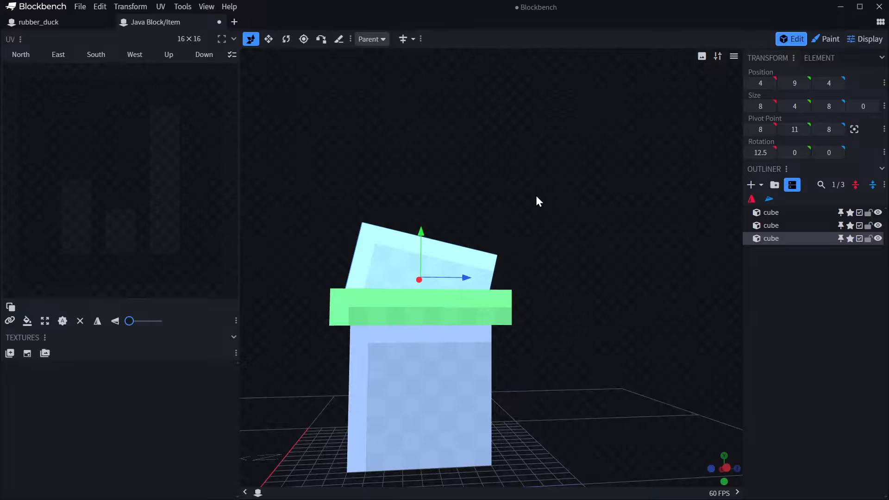
# - Shift the tilted top cube slightly along Z to position 4, 9, 4.25
pyautogui.moveTo(536, 196); pyautogui.dragTo(518, 192, button='right')
pyautogui.moveTo(519, 204); pyautogui.dragTo(500, 206)
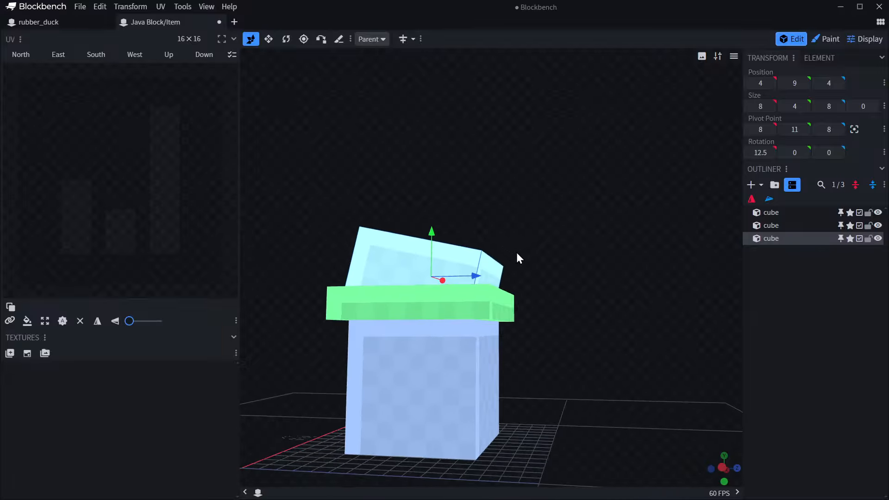
pyautogui.moveTo(518, 257); pyautogui.dragTo(500, 278)
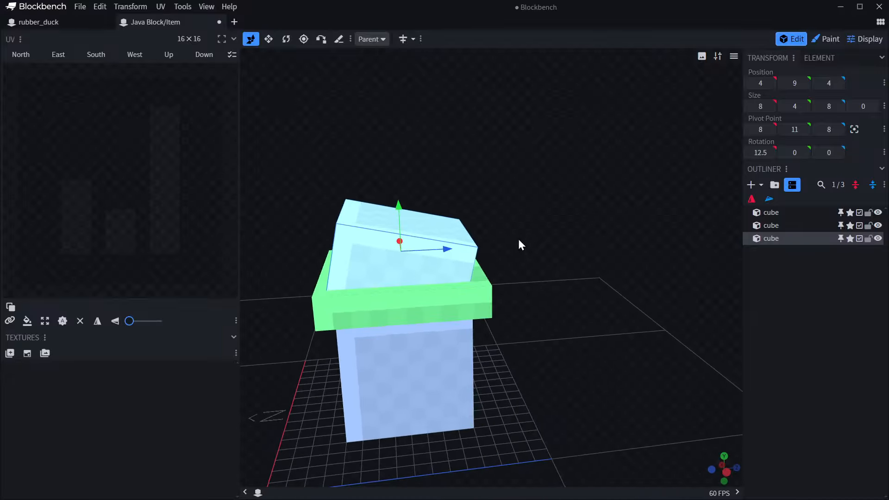
pyautogui.moveTo(519, 240); pyautogui.dragTo(509, 233)
pyautogui.moveTo(452, 257); pyautogui.dragTo(456, 260)
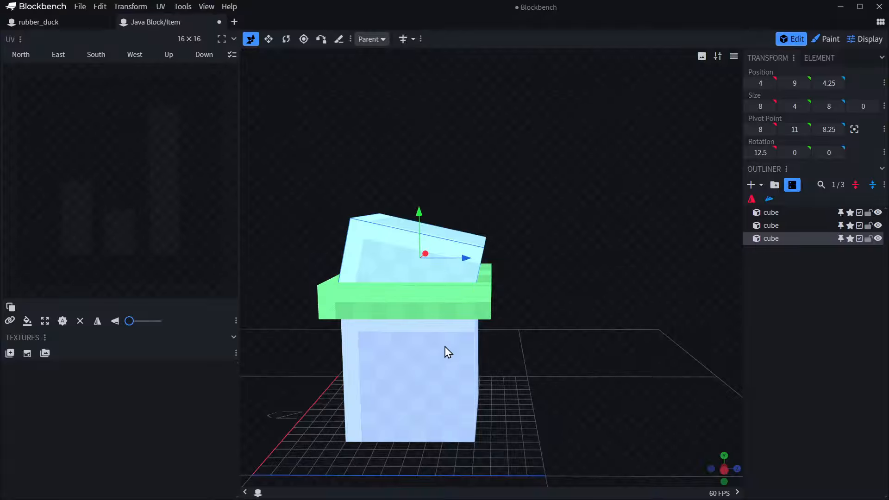
pyautogui.moveTo(447, 352); pyautogui.dragTo(583, 256)
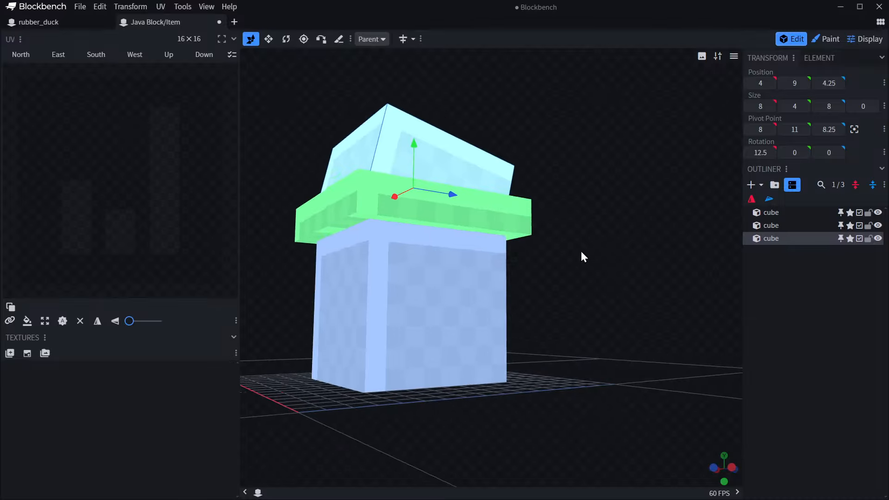
# - Select the base cube and examine the options available for it, including UV mode and marker color
pyautogui.click(425, 298)
pyautogui.moveTo(457, 258); pyautogui.dragTo(538, 266)
pyautogui.rightClick(386, 287)
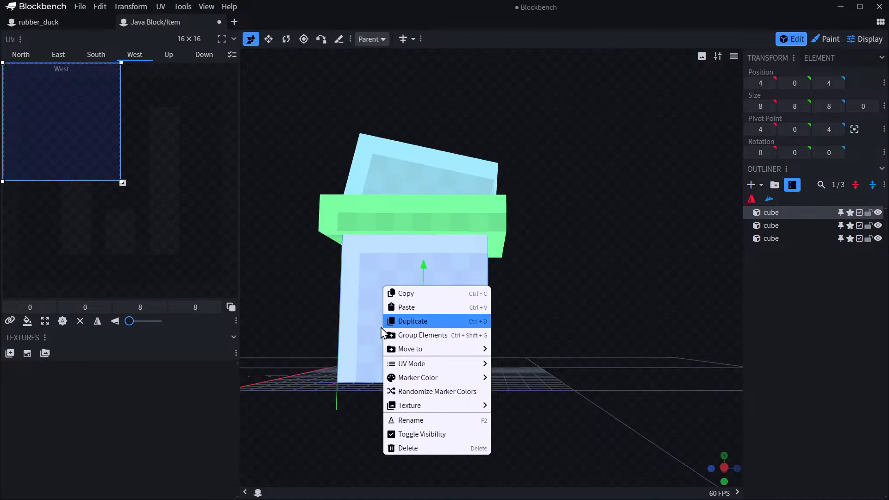
pyautogui.moveTo(404, 366)
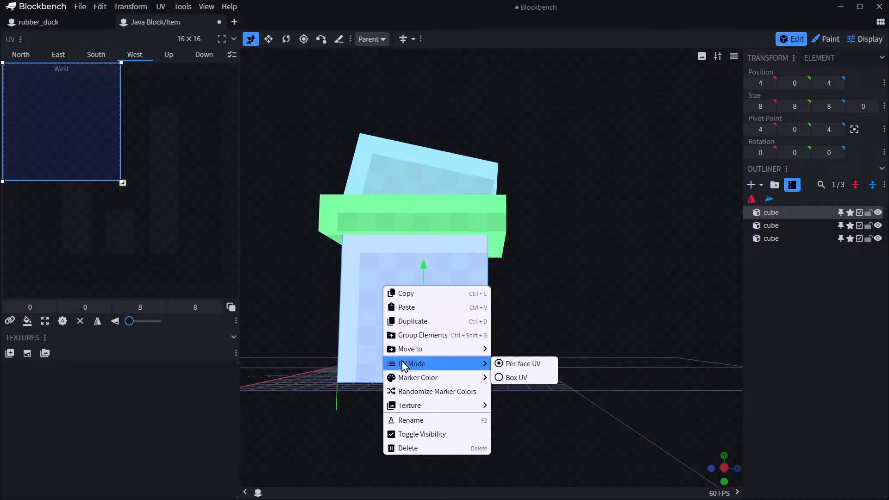
pyautogui.click(295, 331)
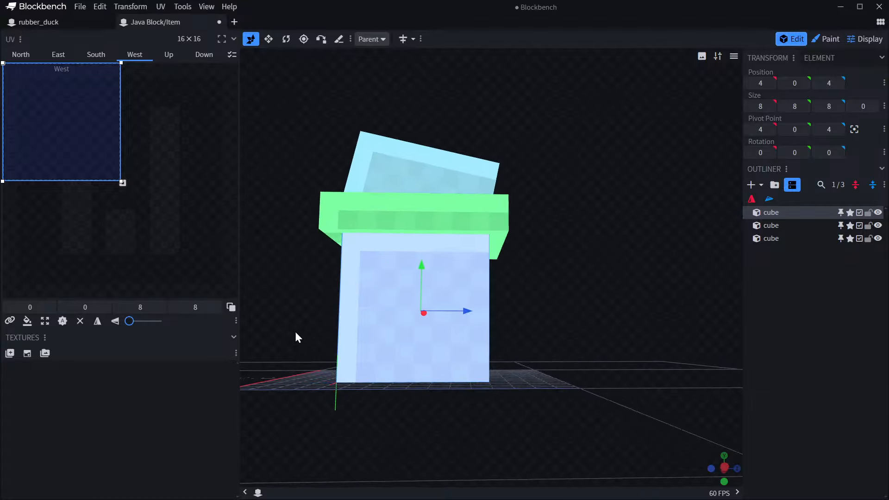
pyautogui.moveTo(295, 332)
pyautogui.mouseDown()
pyautogui.moveTo(307, 333)
pyautogui.moveTo(293, 341)
pyautogui.mouseUp()
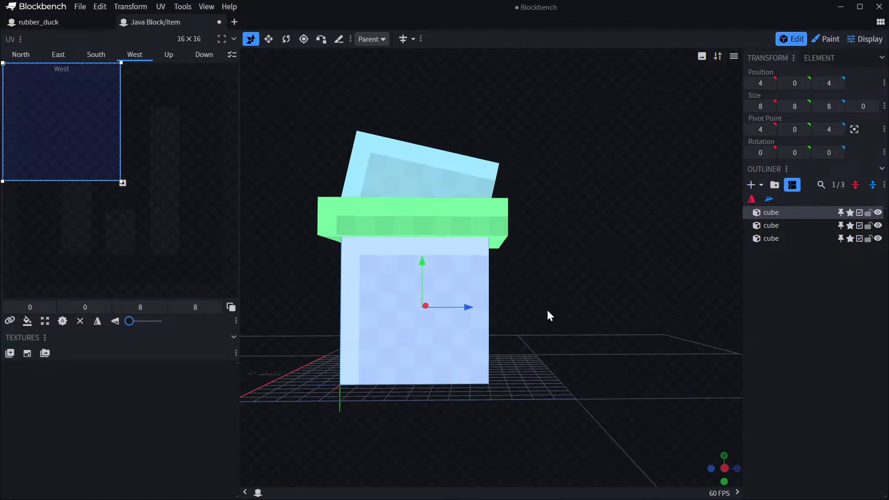
pyautogui.rightClick(371, 335)
pyautogui.moveTo(419, 258)
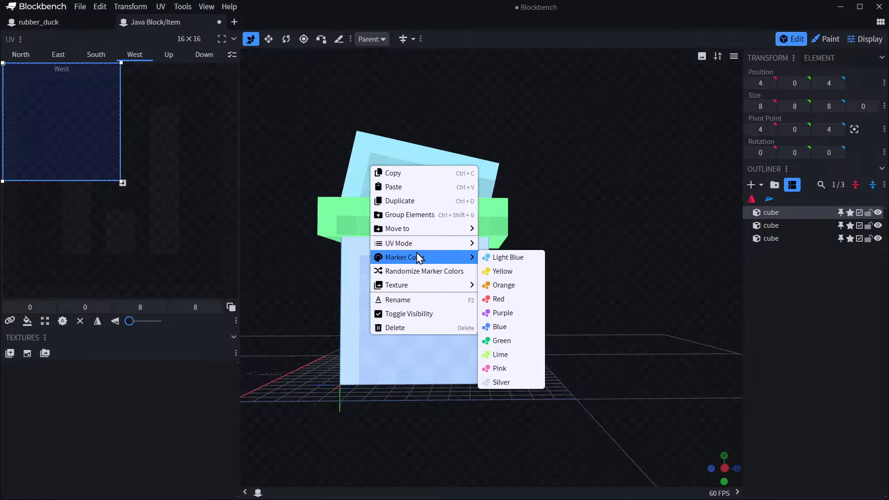
pyautogui.click(593, 179)
# - Change the marker color of the tilted top cube to red
pyautogui.moveTo(593, 179); pyautogui.dragTo(685, 199)
pyautogui.click(460, 191)
pyautogui.rightClick(476, 192)
pyautogui.moveTo(537, 319)
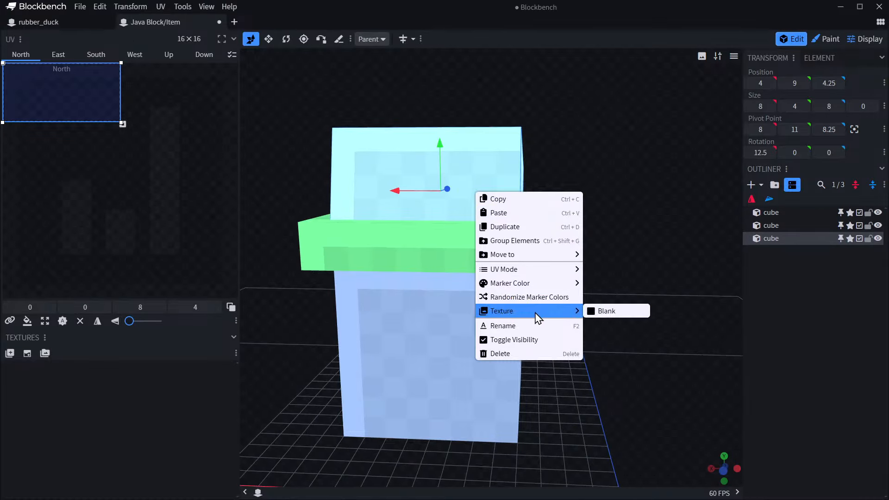
pyautogui.moveTo(556, 283)
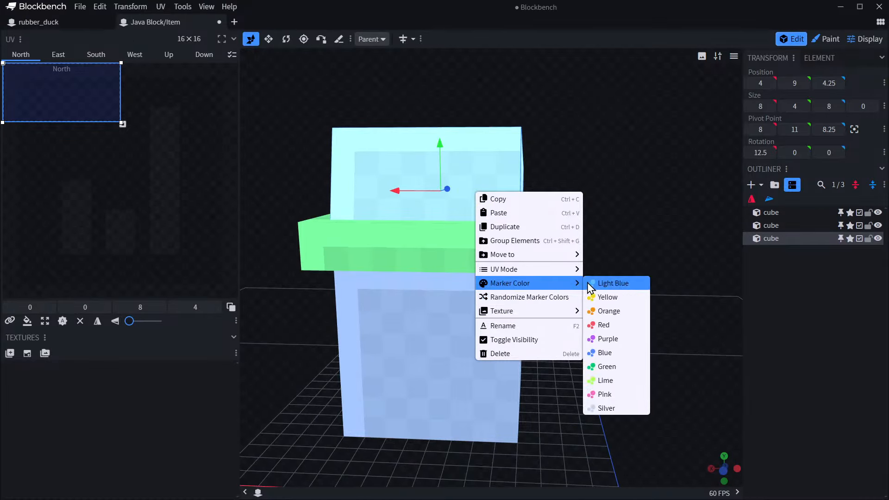
pyautogui.click(609, 326)
pyautogui.moveTo(601, 288); pyautogui.dragTo(457, 119)
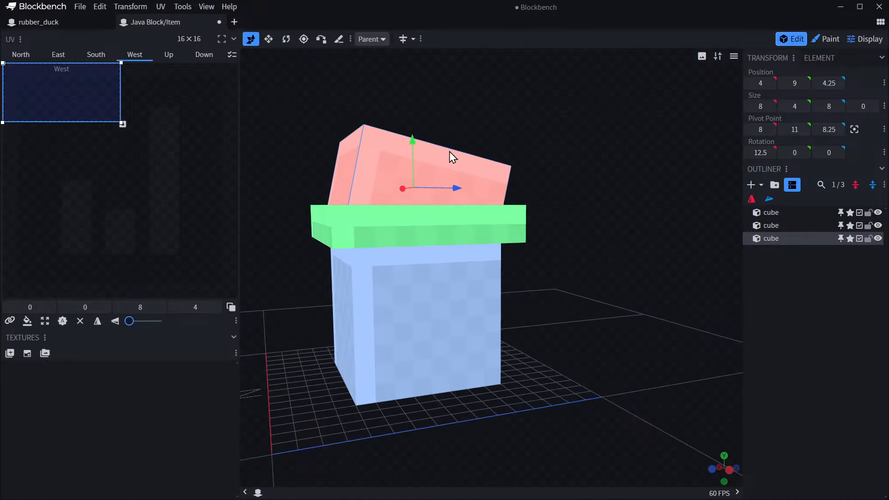
# - Increase the height of the red cube to 5
pyautogui.press('s')
pyautogui.moveTo(562, 143); pyautogui.dragTo(463, 134)
pyautogui.moveTo(547, 139); pyautogui.dragTo(481, 171)
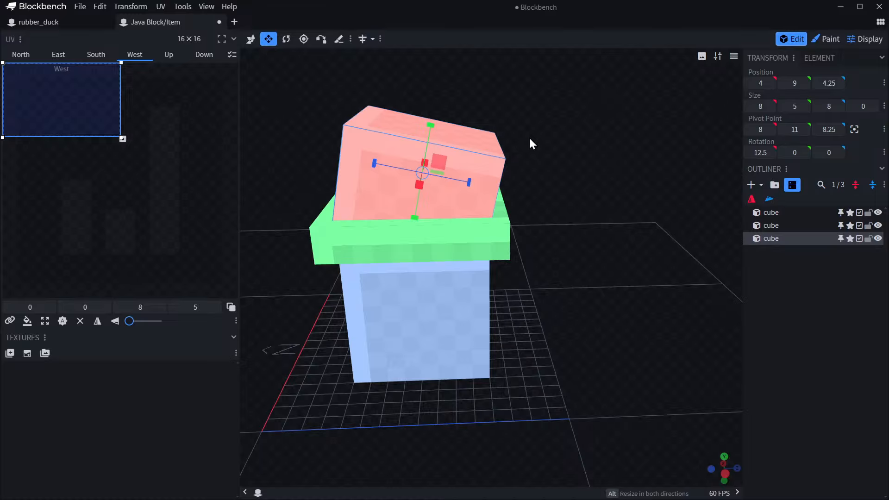
# - Duplicate the red cube and move the copy to position 4, 12, 5.25
pyautogui.rightClick(462, 156)
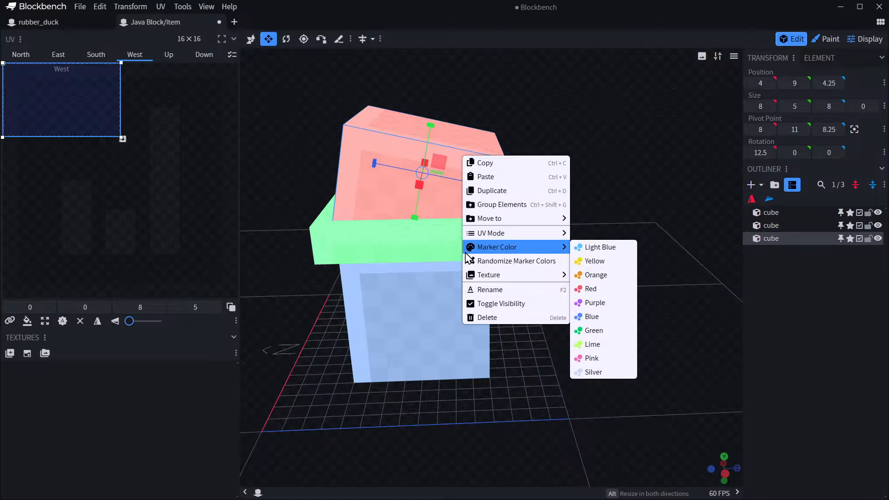
pyautogui.click(495, 192)
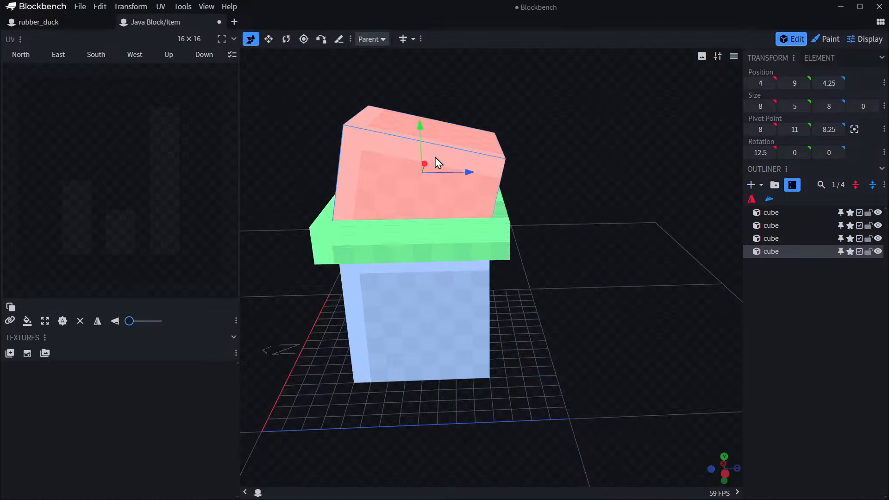
pyautogui.moveTo(422, 142); pyautogui.dragTo(427, 83)
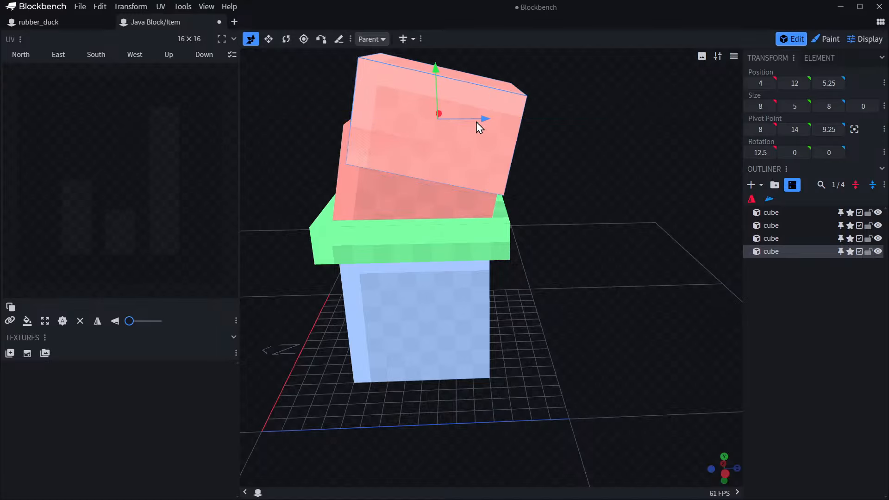
# - Shrink the duplicated red cube to 6 × 5 × 6 at position 5, 12, 6.25
pyautogui.press('s')
pyautogui.moveTo(473, 125); pyautogui.dragTo(467, 126)
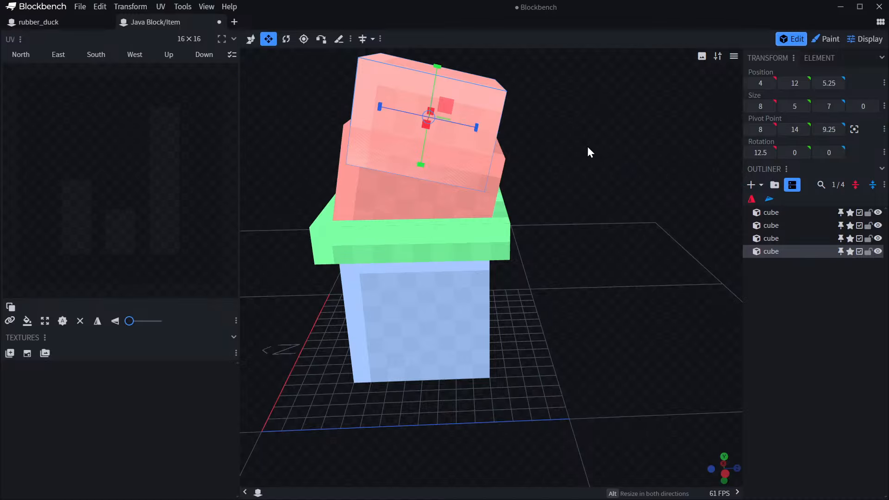
pyautogui.moveTo(590, 151); pyautogui.dragTo(383, 122)
pyautogui.moveTo(436, 141); pyautogui.dragTo(431, 134)
pyautogui.moveTo(540, 123); pyautogui.dragTo(753, 148)
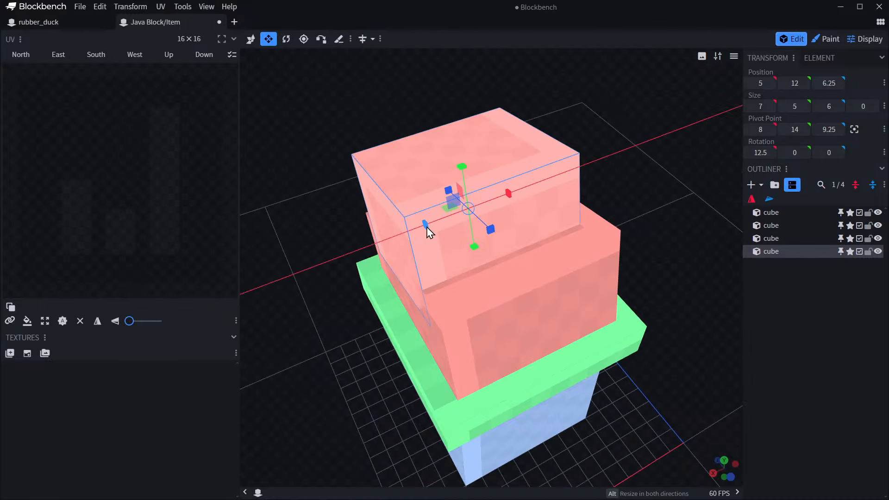
pyautogui.moveTo(427, 226); pyautogui.dragTo(440, 224)
pyautogui.moveTo(285, 172); pyautogui.dragTo(491, 92)
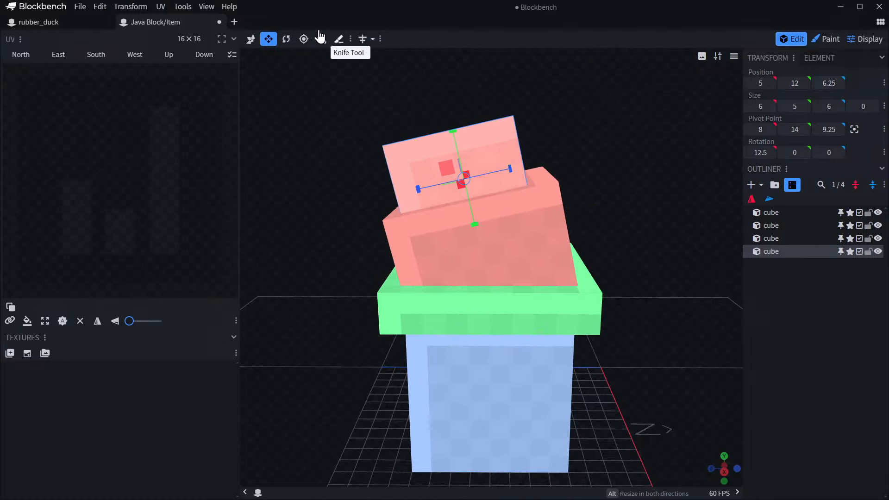
# - Rotate the upper red cube to 35 degrees about X
pyautogui.click(286, 39)
pyautogui.moveTo(484, 157); pyautogui.dragTo(477, 149)
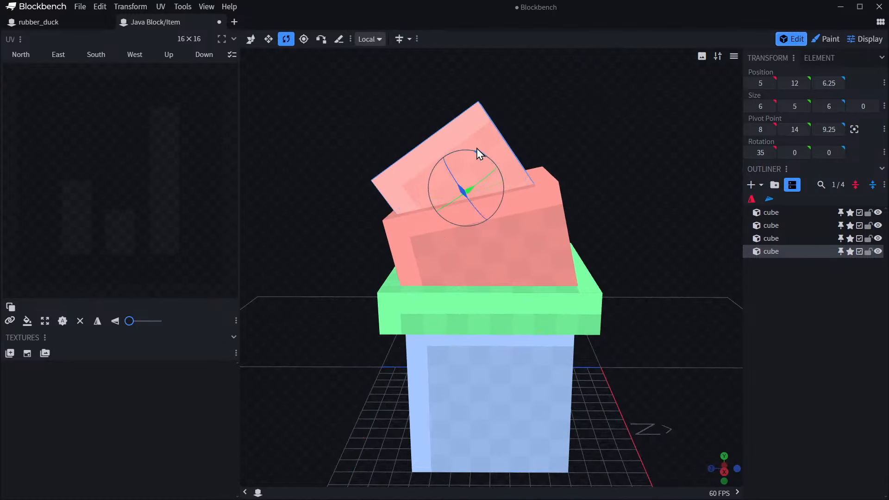
pyautogui.moveTo(538, 144); pyautogui.dragTo(554, 153)
# - Duplicate the upper red cube and move the copy up and along Z, placing its pivot point at 8, 18, 12.25
pyautogui.click(250, 39)
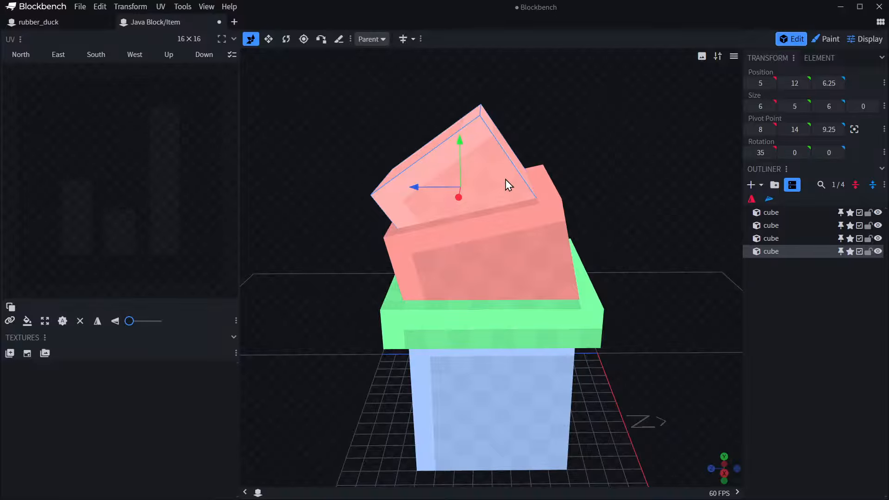
pyautogui.moveTo(590, 115); pyautogui.dragTo(555, 149, button='right')
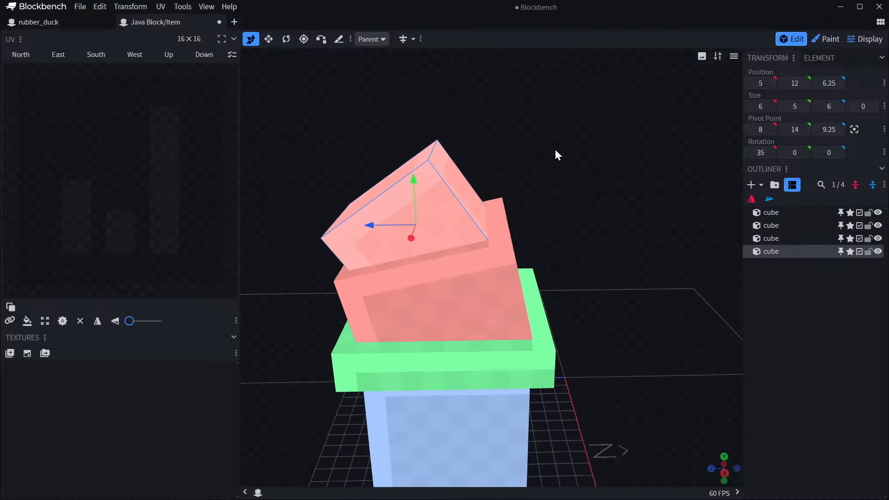
pyautogui.moveTo(556, 145); pyautogui.dragTo(417, 115)
pyautogui.rightClick(363, 187)
pyautogui.click(397, 221)
pyautogui.moveTo(446, 162); pyautogui.dragTo(509, 152)
pyautogui.moveTo(545, 113); pyautogui.dragTo(526, 121)
# - Resize the newest red cube to 4 × 5 × 4 at position 6, 16, 10.25
pyautogui.press('s')
pyautogui.moveTo(487, 173); pyautogui.dragTo(476, 145)
pyautogui.moveTo(343, 165); pyautogui.dragTo(356, 163)
pyautogui.moveTo(444, 153); pyautogui.dragTo(561, 155)
pyautogui.moveTo(397, 157); pyautogui.dragTo(551, 118)
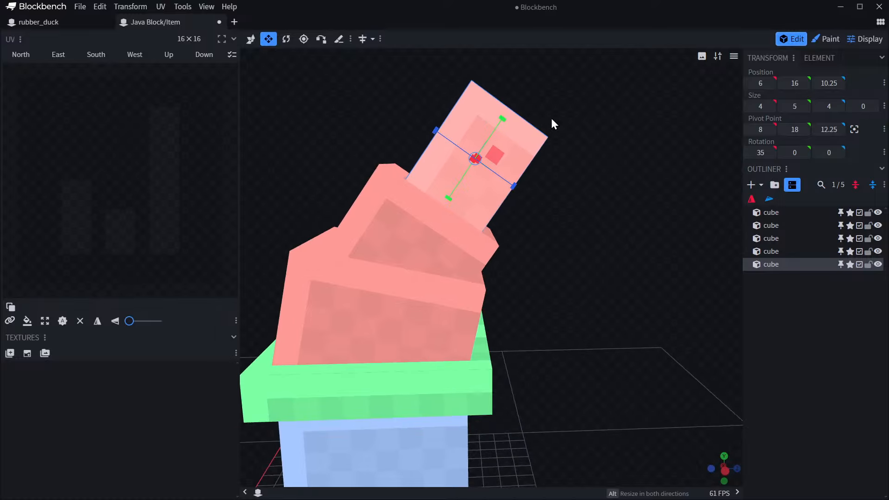
# - Rotate the topmost red cube about X to -32.5 degrees and activate the Move tool
pyautogui.click(251, 38)
pyautogui.click(287, 40)
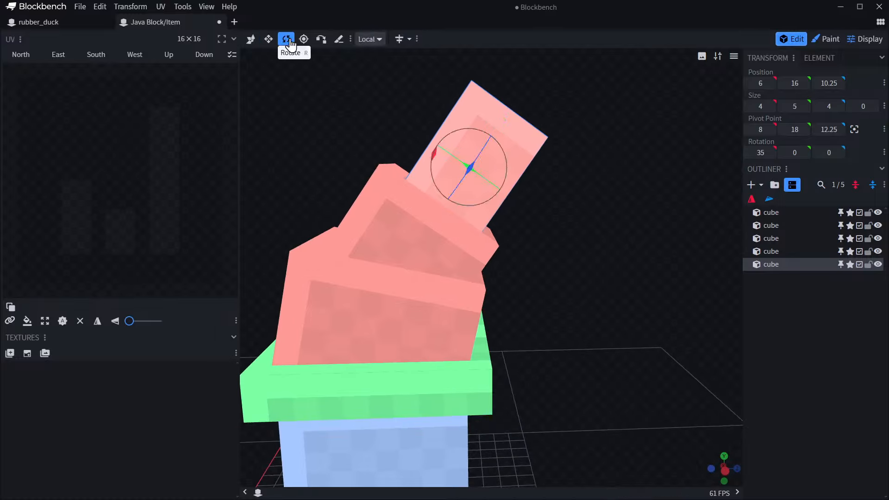
pyautogui.moveTo(666, 52); pyautogui.dragTo(644, 75, button='right')
pyautogui.moveTo(451, 154); pyautogui.dragTo(468, 162)
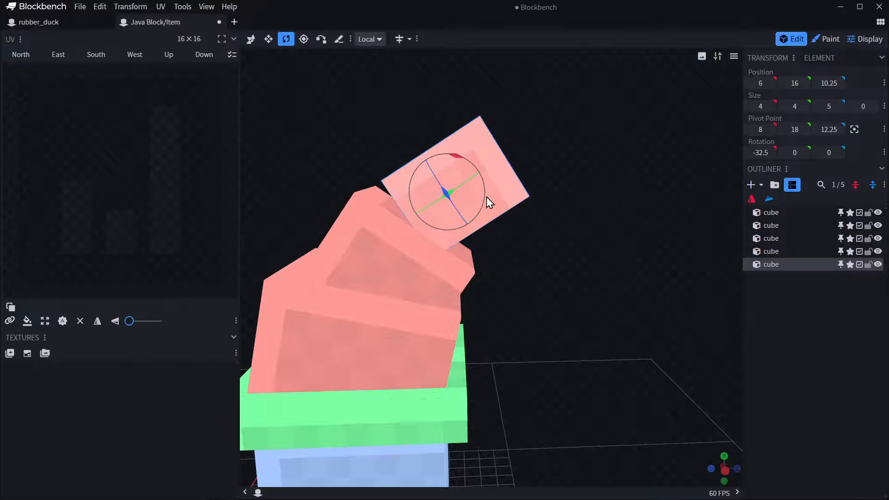
pyautogui.click(250, 39)
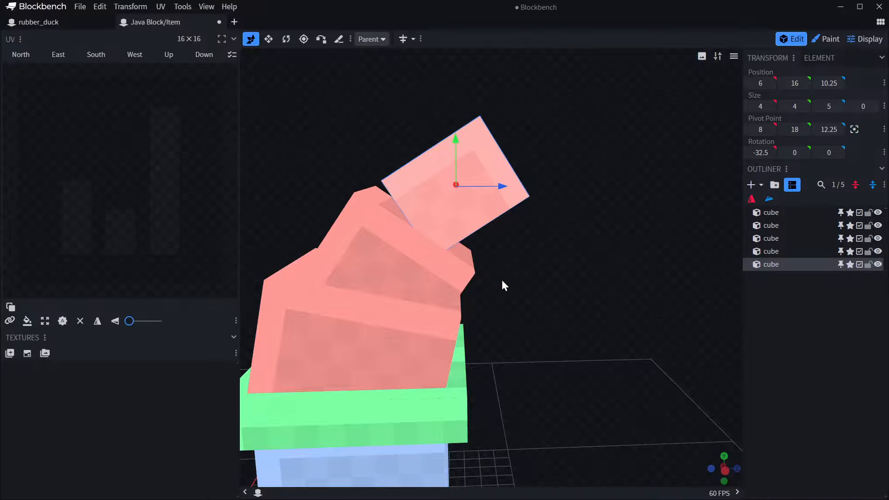
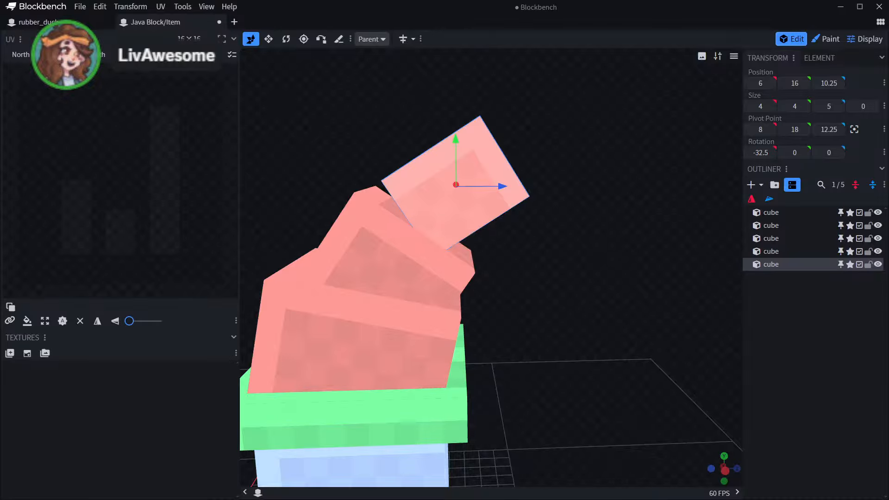
# - Move the topmost red cube down and back to position 6, 14.75, 9.75, closer to the cube below
pyautogui.moveTo(591, 225); pyautogui.dragTo(592, 210)
pyautogui.moveTo(593, 211); pyautogui.dragTo(640, 238, button='right')
pyautogui.scroll(4, 643, 261)
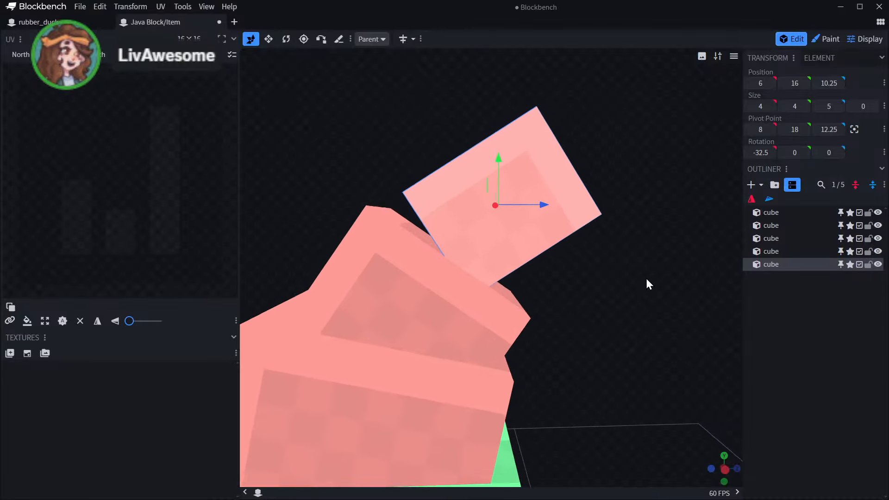
pyautogui.moveTo(646, 278); pyautogui.dragTo(625, 262)
pyautogui.click(474, 185)
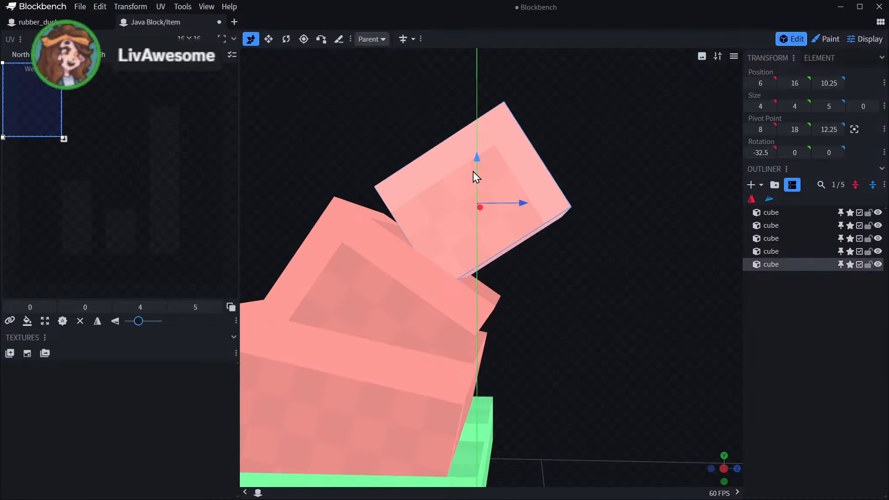
pyautogui.moveTo(473, 171); pyautogui.dragTo(500, 236)
pyautogui.moveTo(464, 189); pyautogui.dragTo(462, 201)
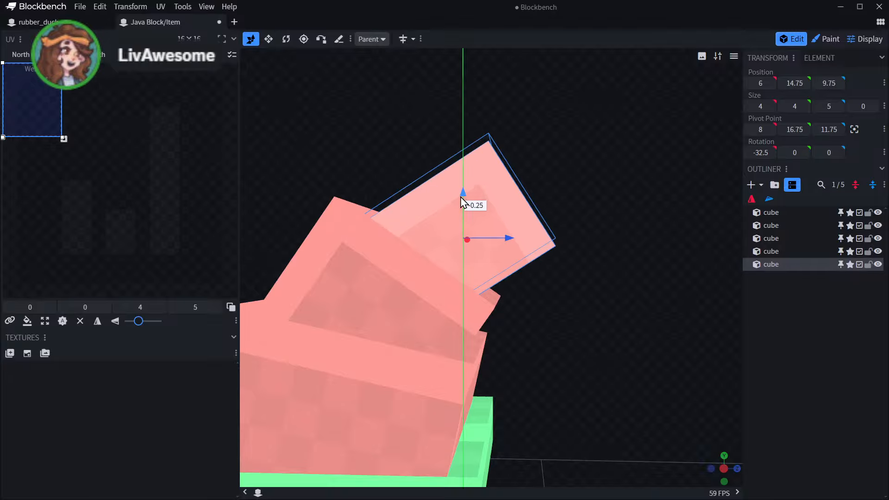
# - Shift the topmost red cube back along Z to 9.25
pyautogui.moveTo(516, 229); pyautogui.dragTo(497, 238)
pyautogui.moveTo(546, 236); pyautogui.dragTo(574, 229)
pyautogui.scroll(-5, 573, 229)
pyautogui.moveTo(610, 268); pyautogui.dragTo(607, 302)
pyautogui.scroll(7, 559, 270)
pyautogui.moveTo(559, 271); pyautogui.dragTo(572, 258)
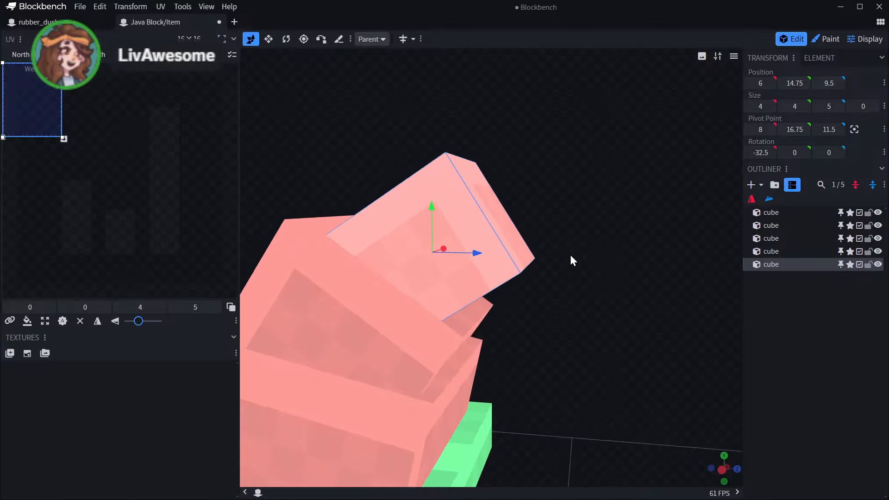
pyautogui.moveTo(467, 246); pyautogui.dragTo(463, 248)
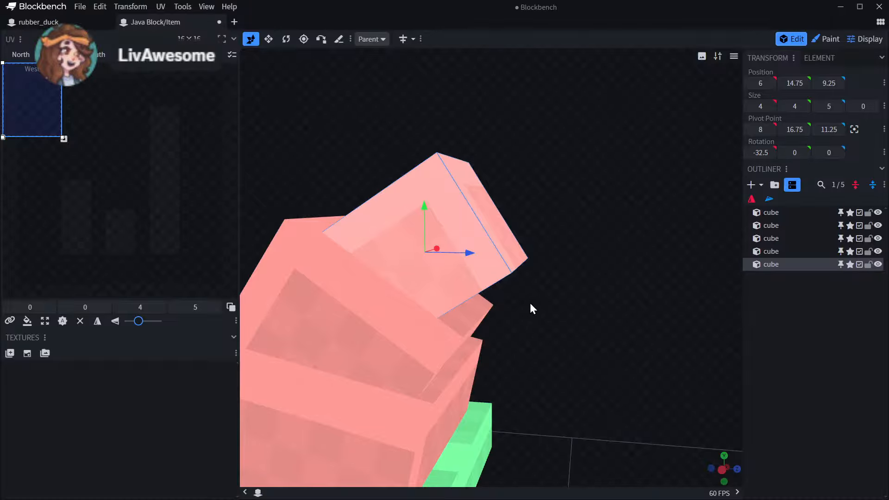
# - Try shortening the topmost red cube to a size of 4 along Z
pyautogui.moveTo(587, 328); pyautogui.dragTo(592, 303)
pyautogui.press('s')
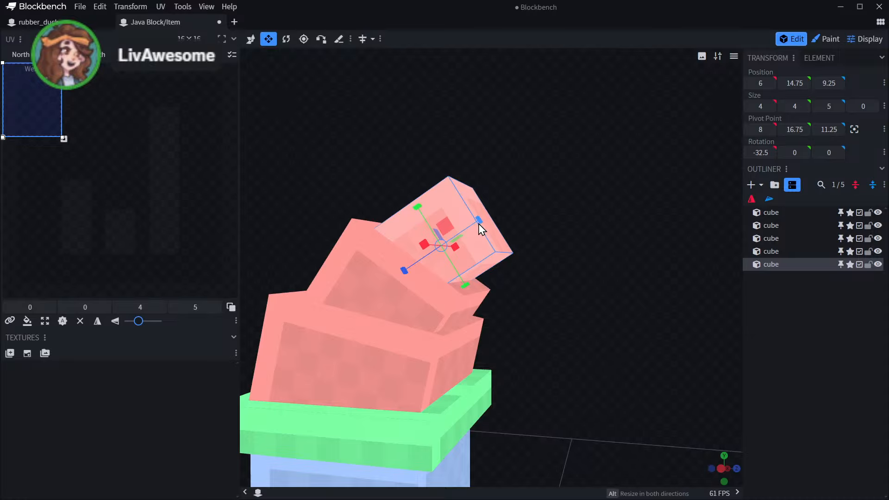
pyautogui.moveTo(615, 247); pyautogui.dragTo(511, 232)
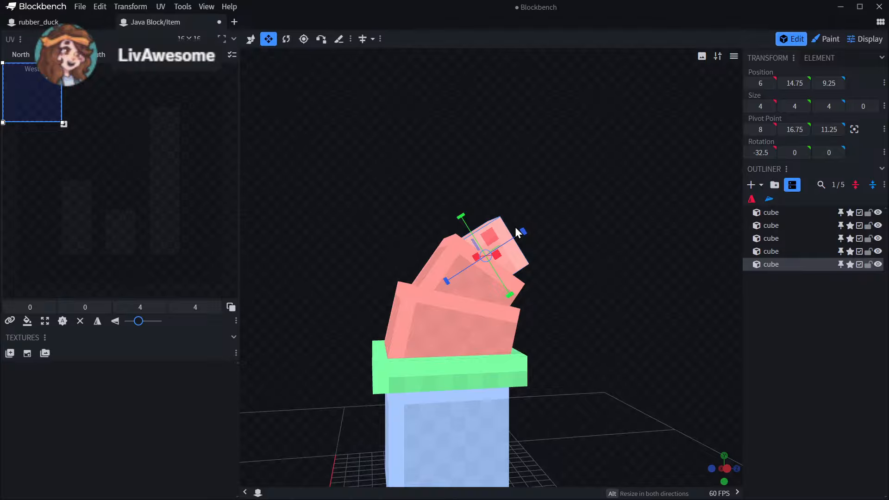
pyautogui.moveTo(515, 200); pyautogui.dragTo(585, 308)
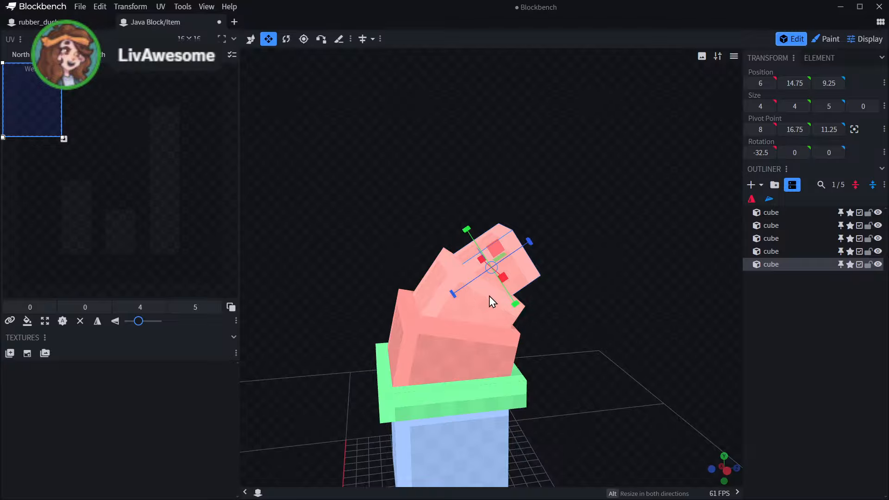
# - Remove the topmost red cube and try resizing the remaining upper red cube to 6 × 6 × 6 at position 5, 13, 6.25
pyautogui.press('Delete')
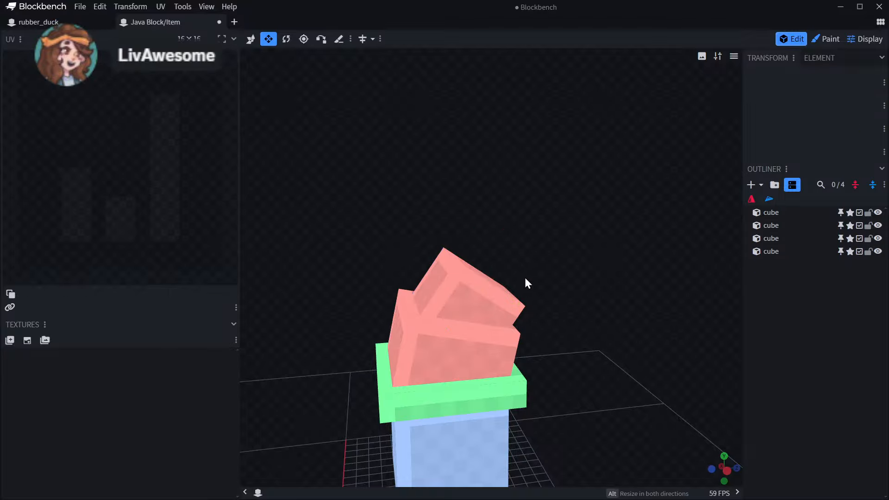
pyautogui.click(483, 297)
pyautogui.moveTo(494, 266); pyautogui.dragTo(512, 258)
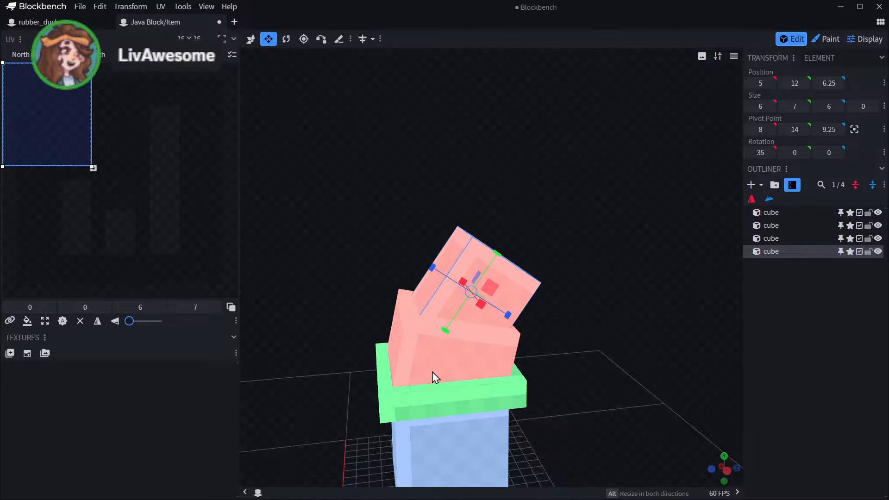
pyautogui.click(446, 343)
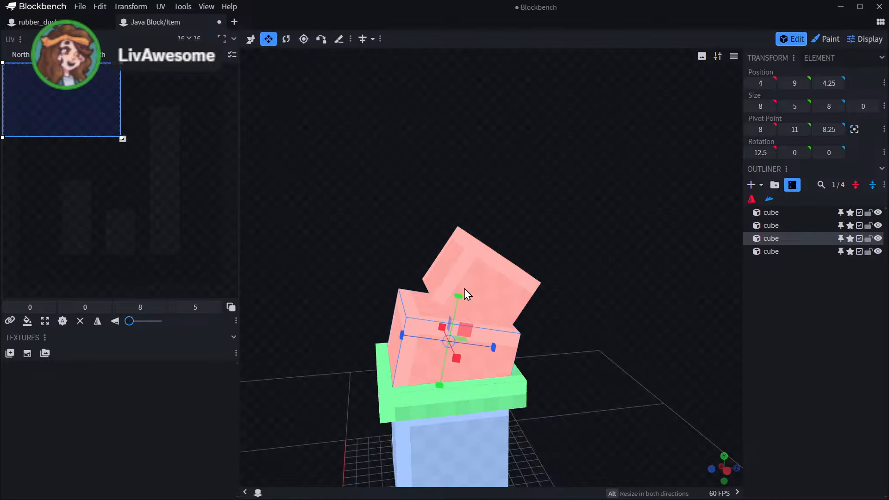
pyautogui.moveTo(467, 288); pyautogui.dragTo(481, 285)
pyautogui.moveTo(554, 284); pyautogui.dragTo(512, 278)
pyautogui.click(512, 278)
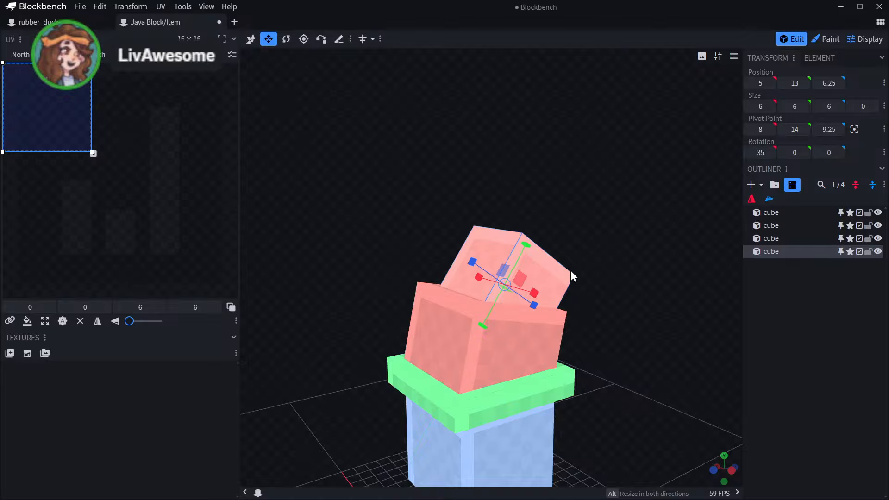
pyautogui.moveTo(571, 270); pyautogui.dragTo(716, 276)
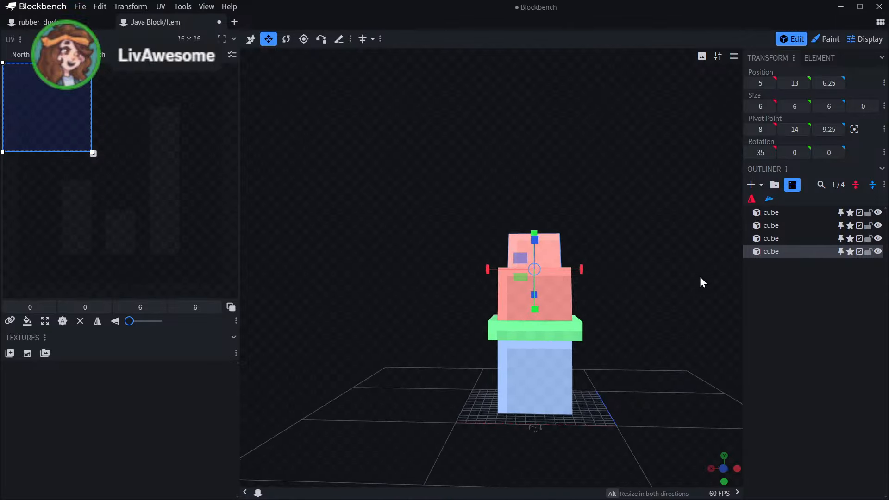
# - Undo the resizing of the upper red cube and bring back the removed topmost red cube
pyautogui.hotkey('ctrl', 'z')
pyautogui.hotkey('ctrl', 'z')
pyautogui.hotkey('ctrl', 'z')
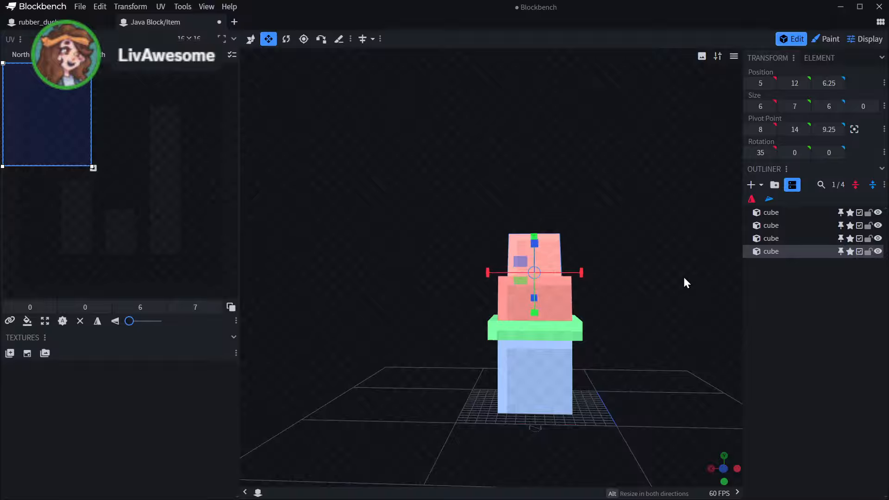
pyautogui.hotkey('ctrl', 'z')
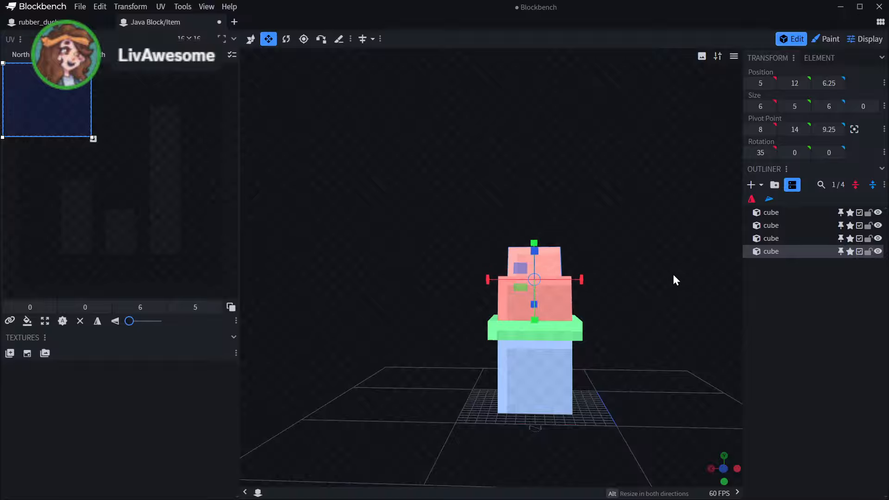
pyautogui.scroll(6, 654, 175)
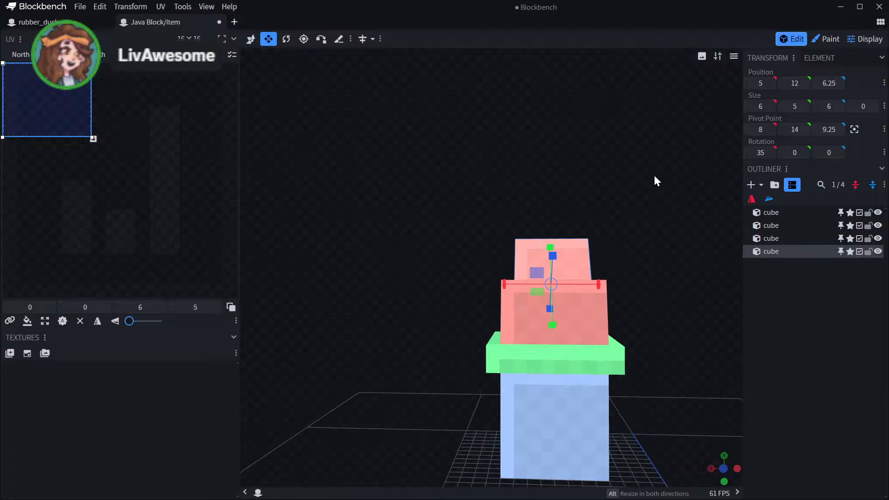
pyautogui.moveTo(666, 182); pyautogui.dragTo(540, 159, button='right')
pyautogui.moveTo(540, 159); pyautogui.dragTo(412, 181)
pyautogui.hotkey('ctrl', 'v')
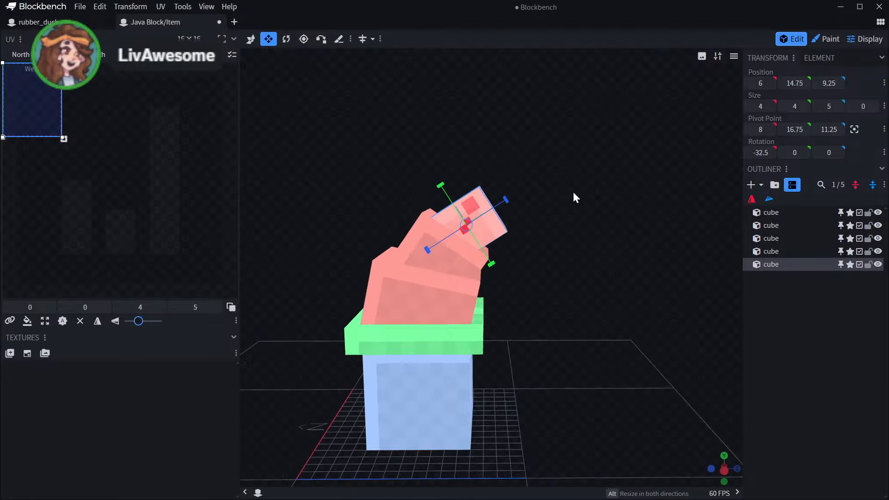
pyautogui.moveTo(573, 191)
pyautogui.mouseDown()
pyautogui.moveTo(555, 189)
pyautogui.moveTo(565, 194)
pyautogui.mouseUp()
pyautogui.scroll(4, 598, 185)
pyautogui.moveTo(599, 186); pyautogui.dragTo(565, 219, button='right')
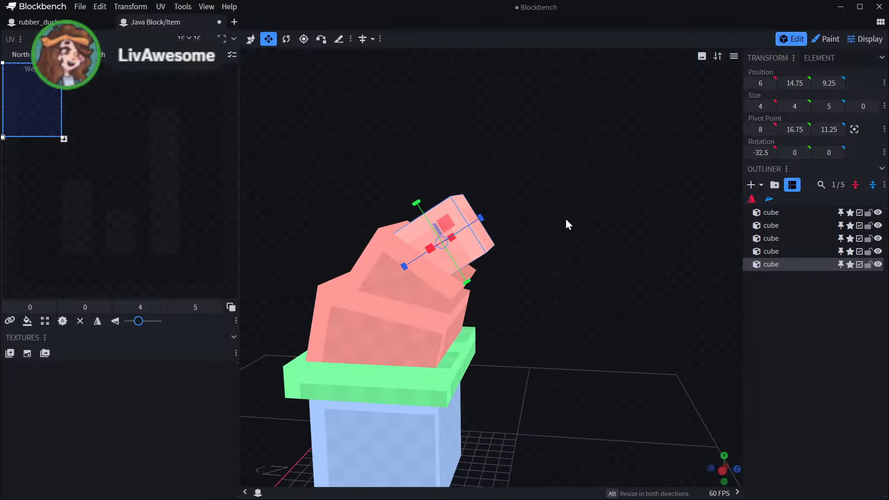
# - Add a new cube and move it in front of the topmost red cube, to position 7, 16, 15
pyautogui.click(750, 187)
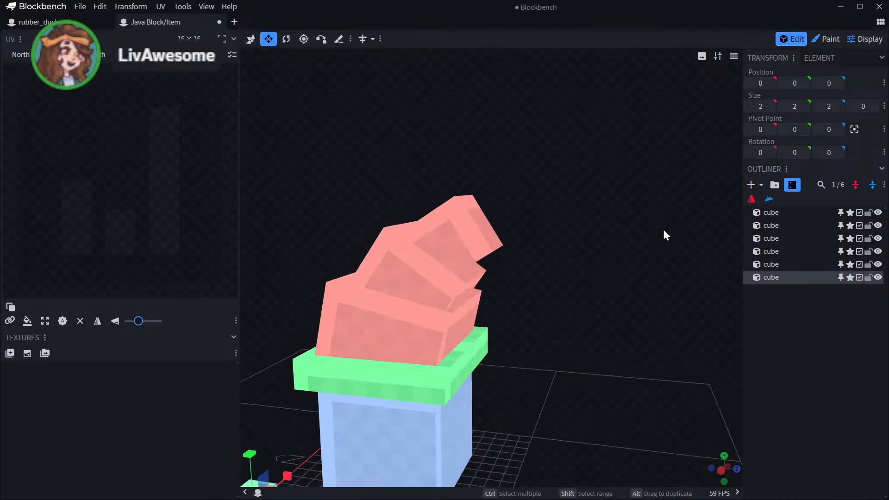
pyautogui.scroll(-3, 648, 259)
pyautogui.moveTo(638, 289); pyautogui.dragTo(708, 218, button='right')
pyautogui.press('v')
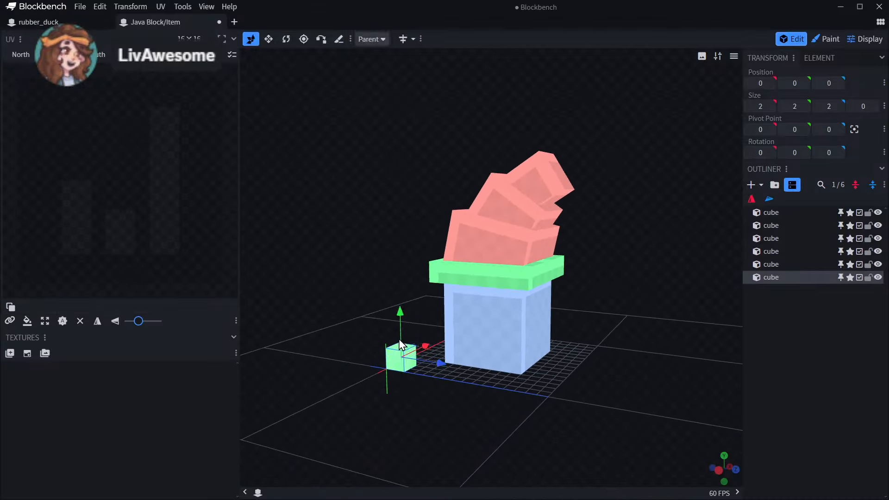
pyautogui.moveTo(412, 339); pyautogui.dragTo(662, 217)
pyautogui.moveTo(444, 213); pyautogui.dragTo(596, 164)
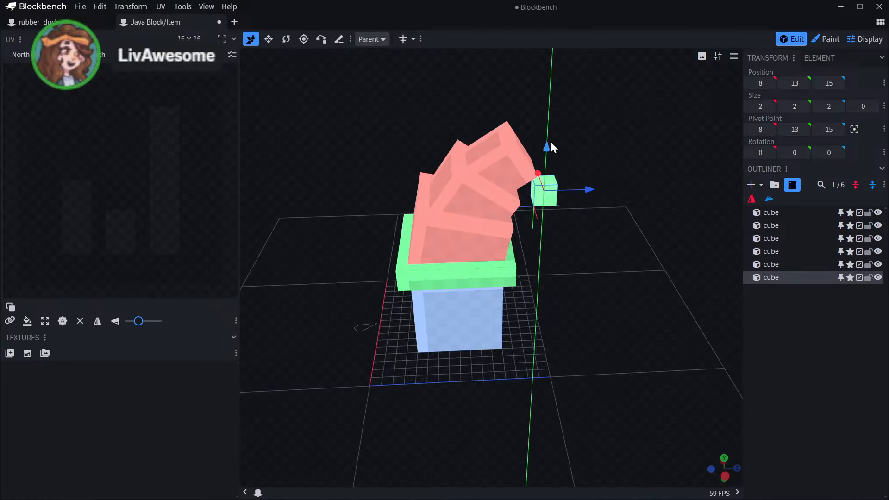
pyautogui.moveTo(552, 144); pyautogui.dragTo(585, 167)
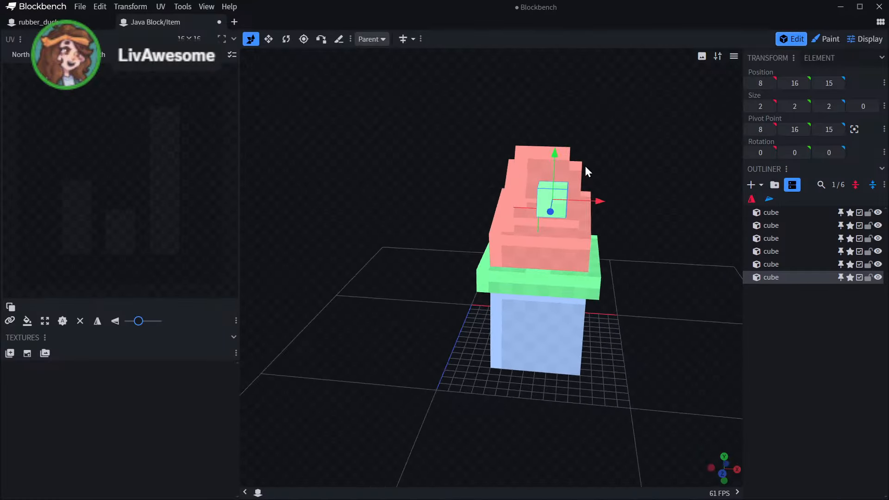
pyautogui.moveTo(598, 203); pyautogui.dragTo(540, 226)
pyautogui.press('s')
pyautogui.moveTo(647, 204); pyautogui.dragTo(575, 221)
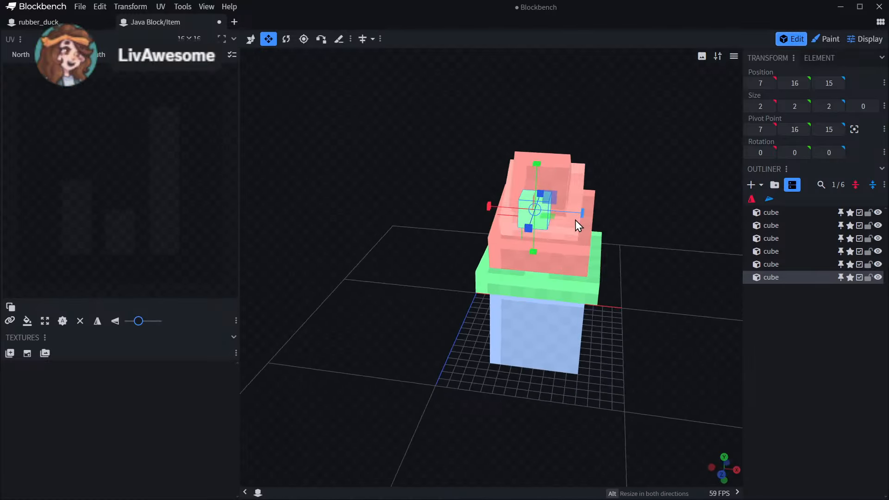
pyautogui.moveTo(597, 184); pyautogui.dragTo(602, 229)
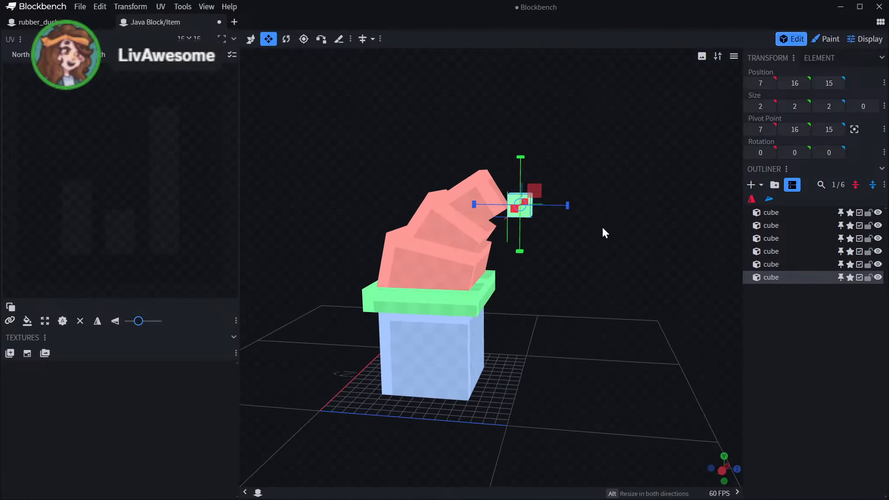
# - Center the small green cube's pivot point and rotate the cube to 22.5 degrees about X
pyautogui.click(250, 39)
pyautogui.scroll(3, 638, 158)
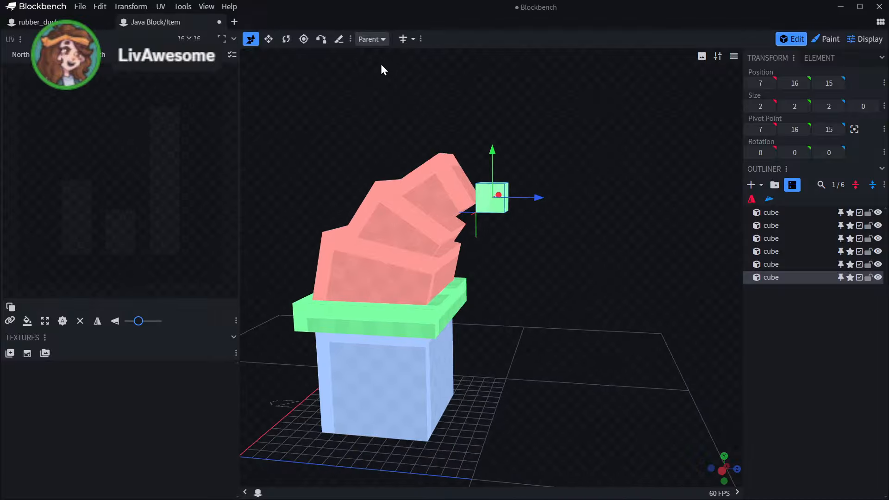
pyautogui.click(288, 40)
pyautogui.scroll(2, 517, 178)
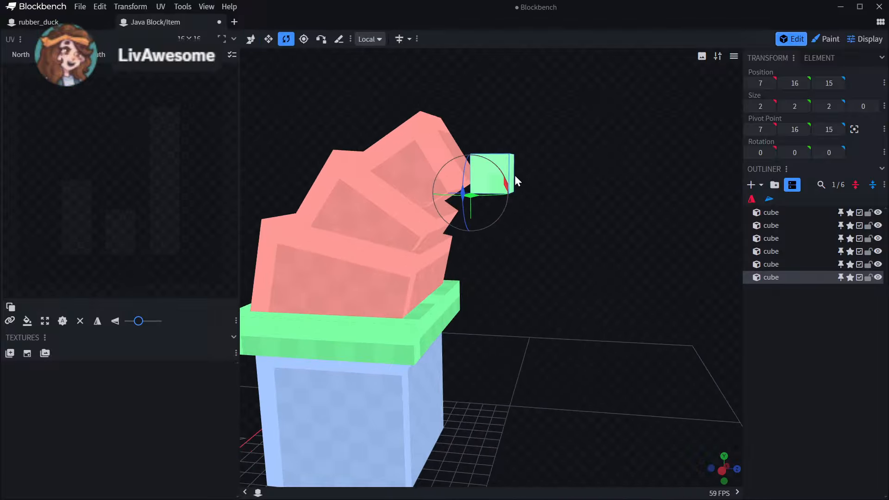
pyautogui.click(855, 129)
pyautogui.moveTo(533, 180); pyautogui.dragTo(539, 187)
pyautogui.moveTo(592, 151); pyautogui.dragTo(630, 168)
# - Move the small green cube against the topmost red cube, to position 7, 15.5, 14.5
pyautogui.click(250, 39)
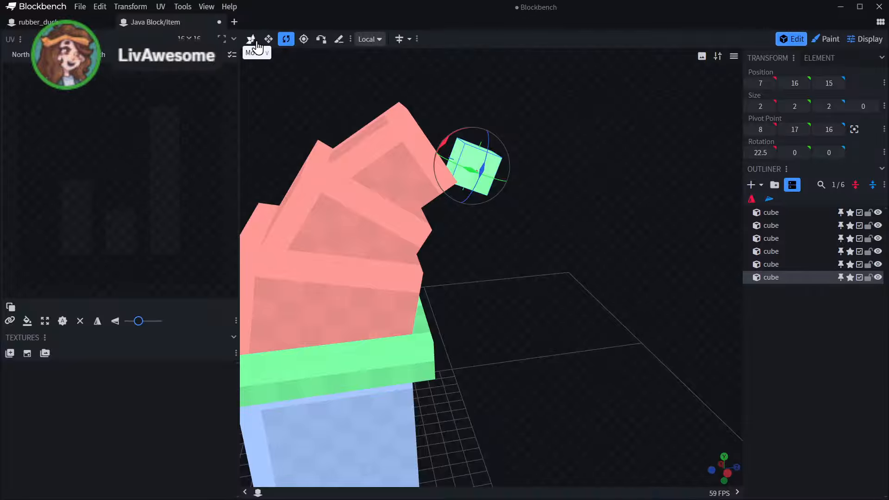
pyautogui.moveTo(547, 111); pyautogui.dragTo(258, 113)
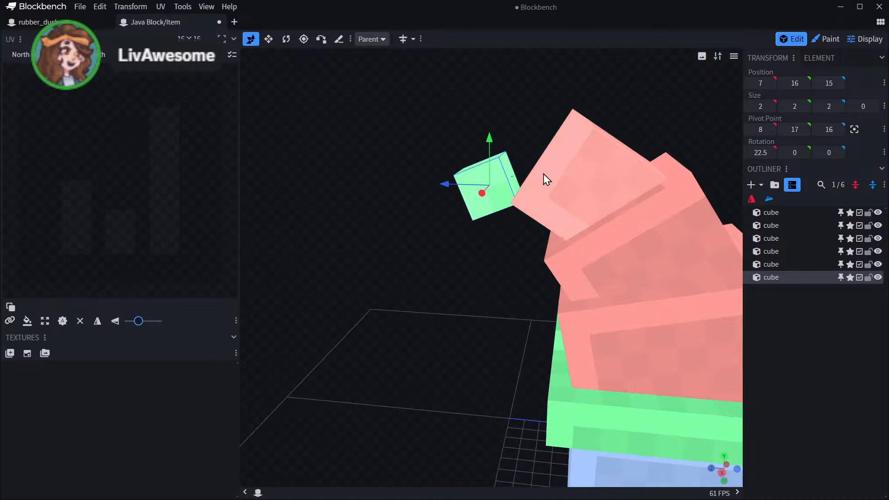
pyautogui.moveTo(490, 147); pyautogui.dragTo(693, 238)
pyautogui.moveTo(476, 150); pyautogui.dragTo(300, 160)
pyautogui.scroll(-6, 526, 241)
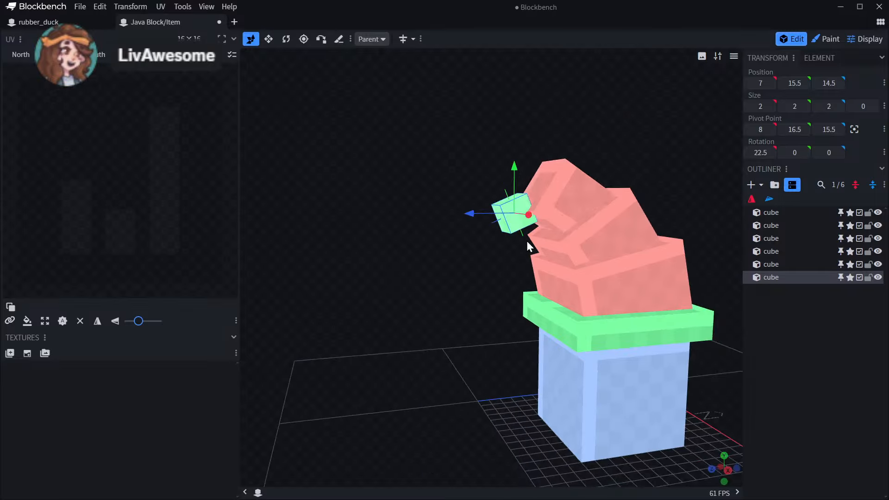
# - Rotate the small green cube to 45 degrees about X
pyautogui.moveTo(542, 250); pyautogui.dragTo(791, 271)
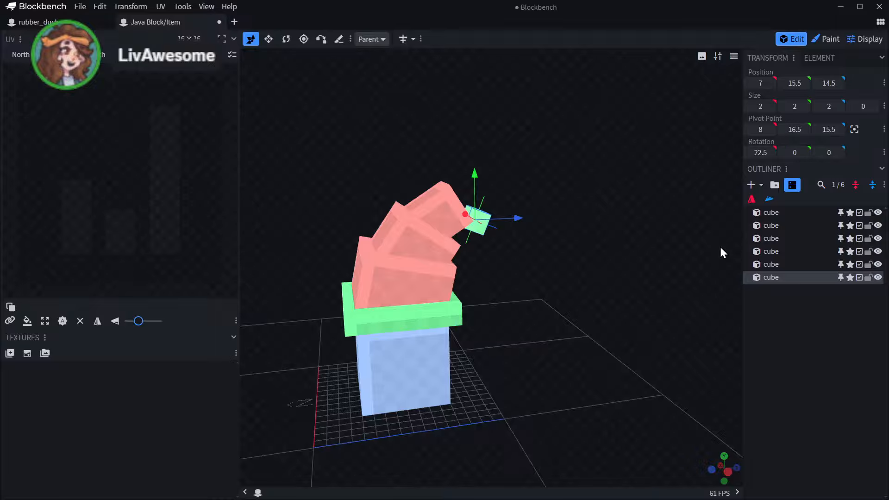
pyautogui.moveTo(710, 244); pyautogui.dragTo(578, 231)
pyautogui.moveTo(527, 147); pyautogui.dragTo(603, 157)
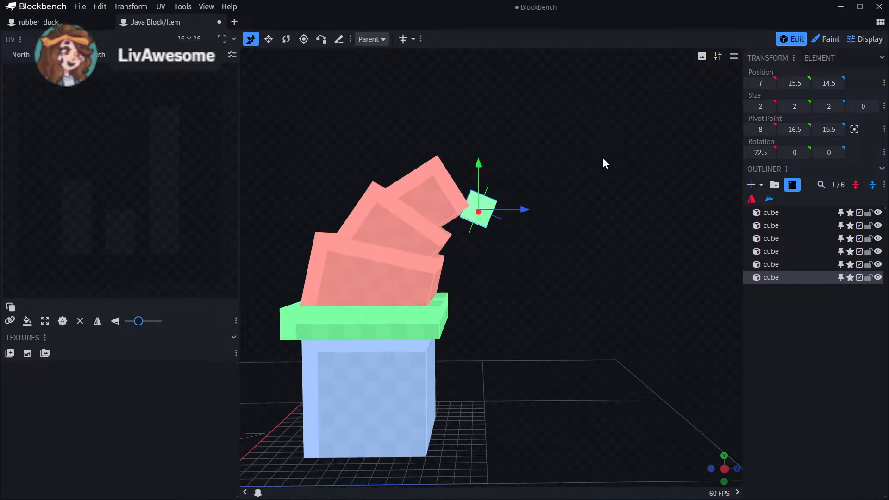
pyautogui.scroll(-5, 592, 219)
pyautogui.scroll(4, 567, 240)
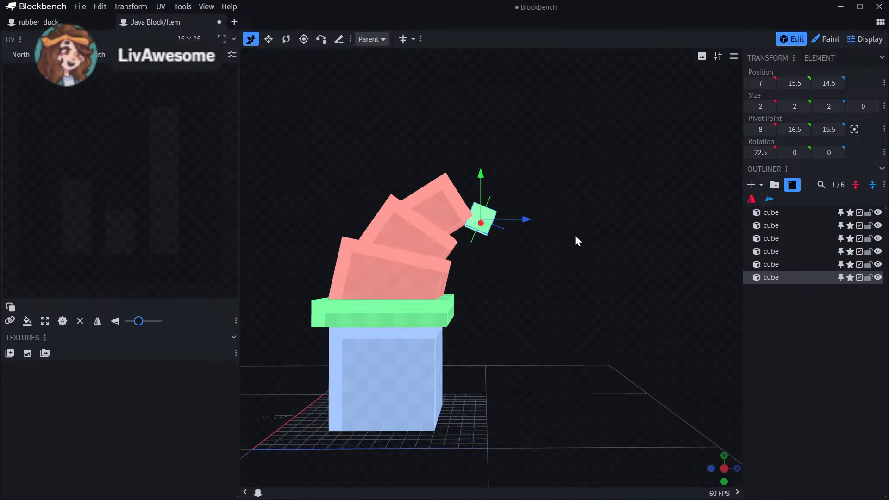
pyautogui.click(286, 41)
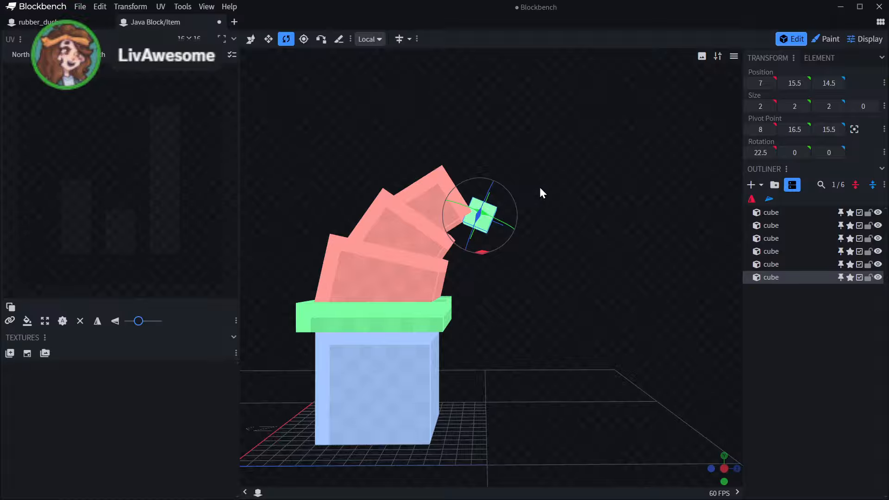
pyautogui.moveTo(540, 184); pyautogui.dragTo(466, 249)
pyautogui.moveTo(631, 161); pyautogui.dragTo(594, 196, button='right')
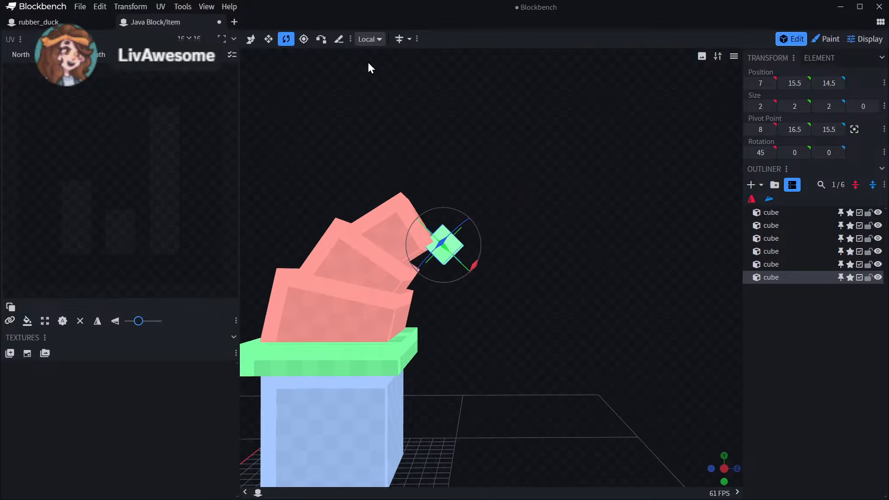
# - Move the small green cube down and back against the topmost red cube, to position 7, 15, 14.25
pyautogui.click(250, 39)
pyautogui.scroll(2, 433, 246)
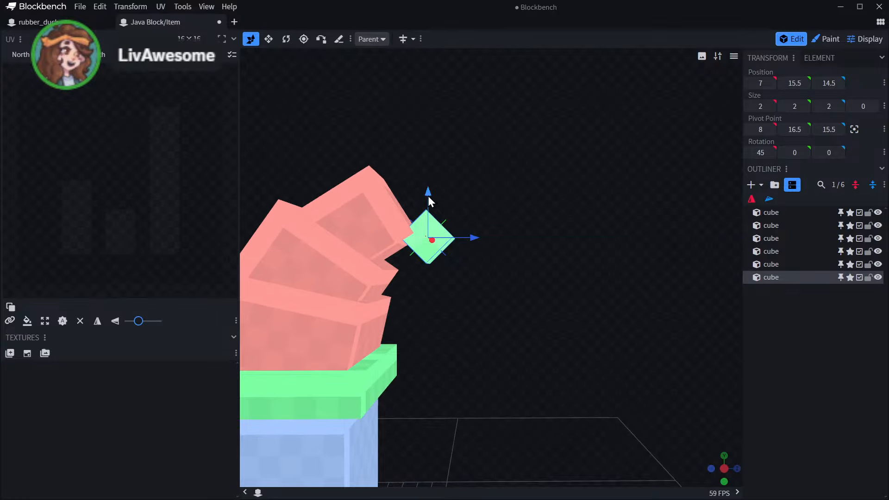
pyautogui.moveTo(428, 196); pyautogui.dragTo(427, 210)
pyautogui.moveTo(460, 243); pyautogui.dragTo(459, 244)
pyautogui.scroll(-3, 509, 255)
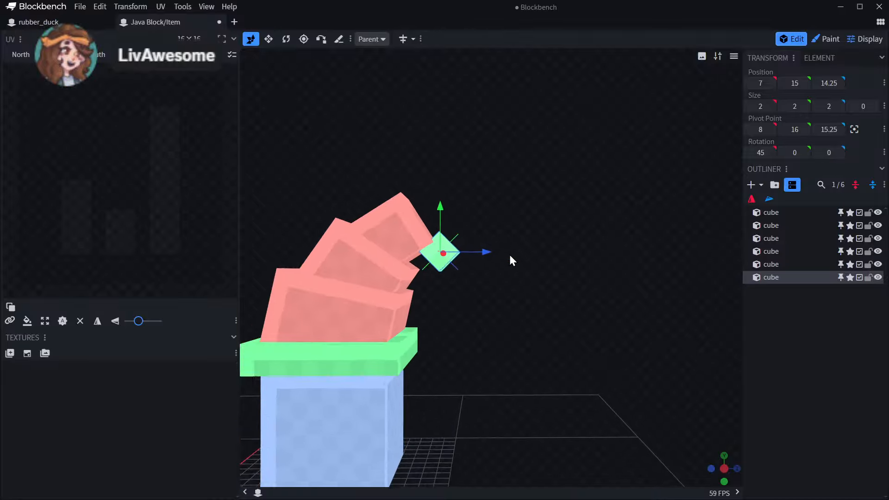
# - Try lengthening the topmost red cube to a Z size of 6
pyautogui.moveTo(510, 255); pyautogui.dragTo(670, 255)
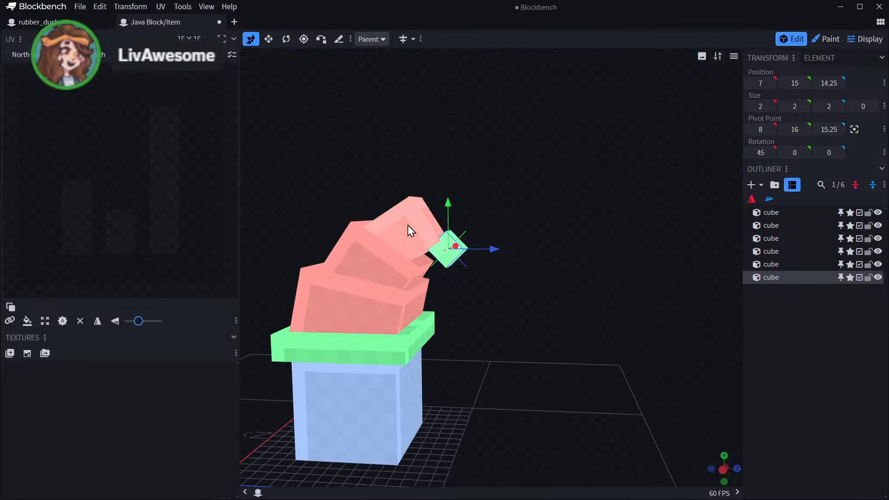
pyautogui.moveTo(407, 226); pyautogui.dragTo(494, 246)
pyautogui.click(414, 247)
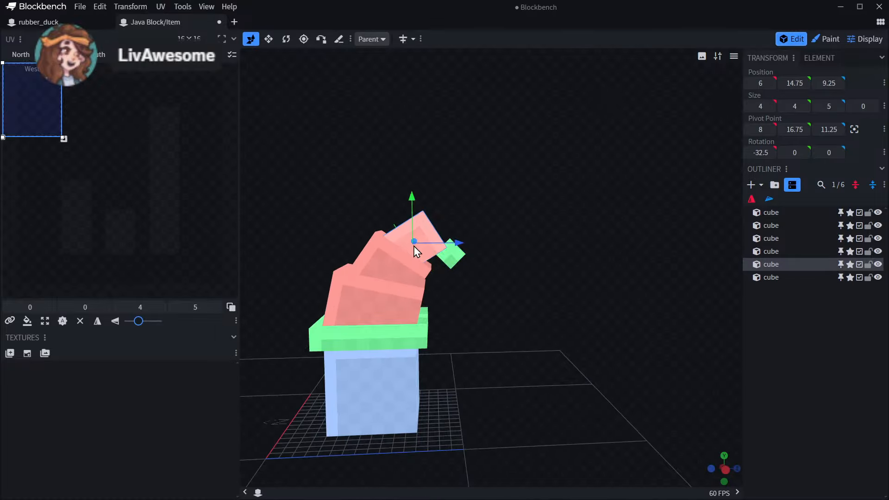
pyautogui.press('s')
pyautogui.moveTo(453, 217); pyautogui.dragTo(456, 219)
pyautogui.moveTo(509, 221); pyautogui.dragTo(535, 212)
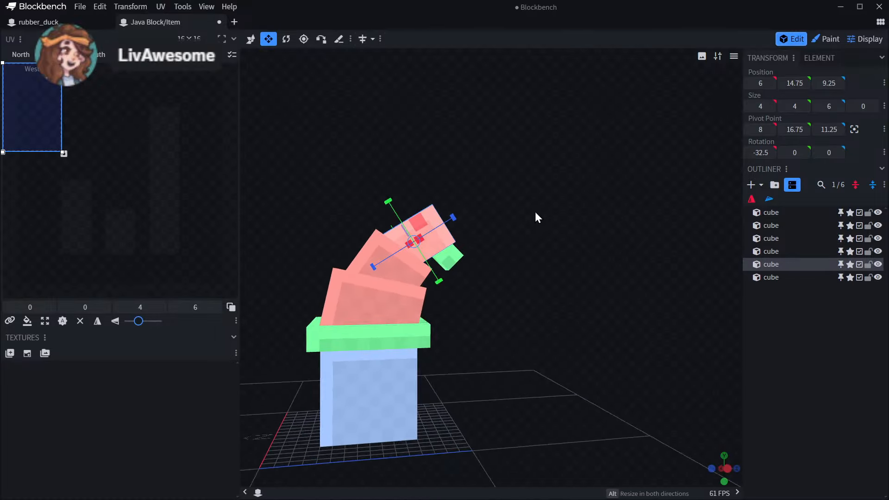
pyautogui.hotkey('ctrl', 'z')
# - Try shifting the topmost red cube forward by shortening its rear end to a Z size of 4 and extending its front end
pyautogui.click(410, 261)
pyautogui.moveTo(412, 241); pyautogui.dragTo(416, 232)
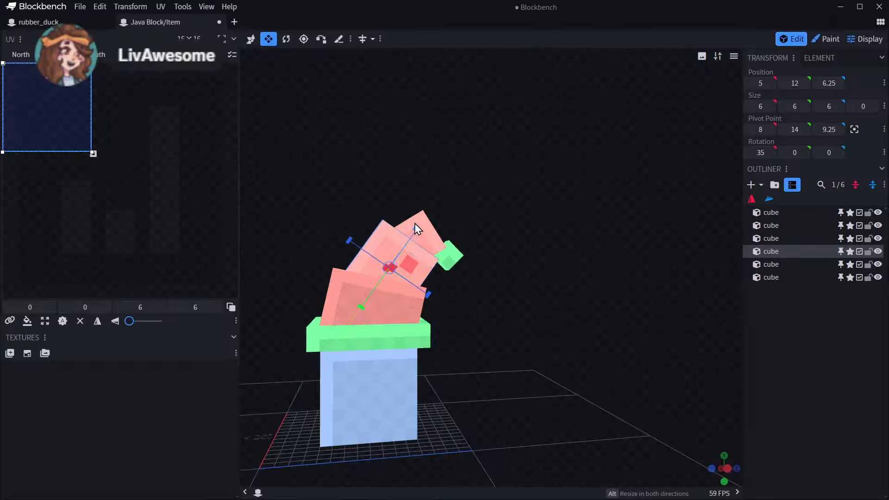
pyautogui.click(426, 236)
pyautogui.moveTo(506, 220); pyautogui.dragTo(494, 227)
pyautogui.moveTo(375, 270); pyautogui.dragTo(386, 266)
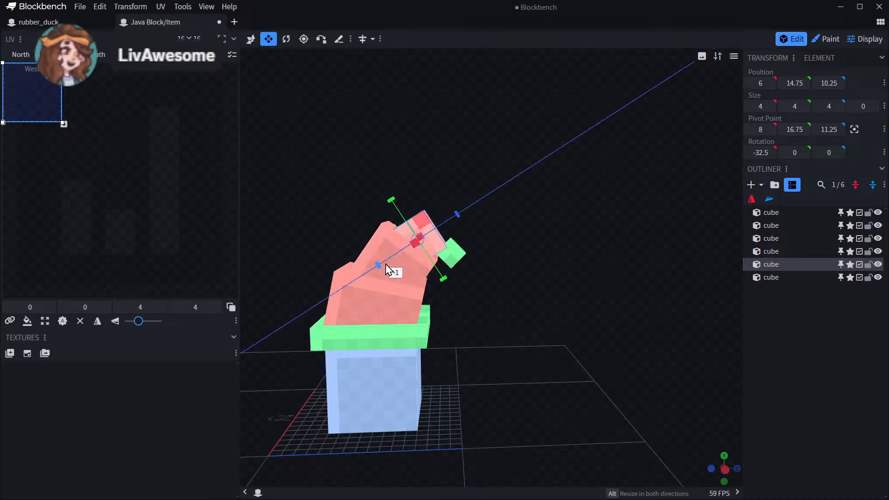
pyautogui.moveTo(452, 218); pyautogui.dragTo(460, 214)
pyautogui.scroll(-3, 527, 240)
pyautogui.moveTo(527, 240); pyautogui.dragTo(650, 230)
pyautogui.hotkey('ctrl', 'z')
pyautogui.hotkey('ctrl', 'y')
pyautogui.scroll(-6, 619, 245)
pyautogui.scroll(5, 526, 437)
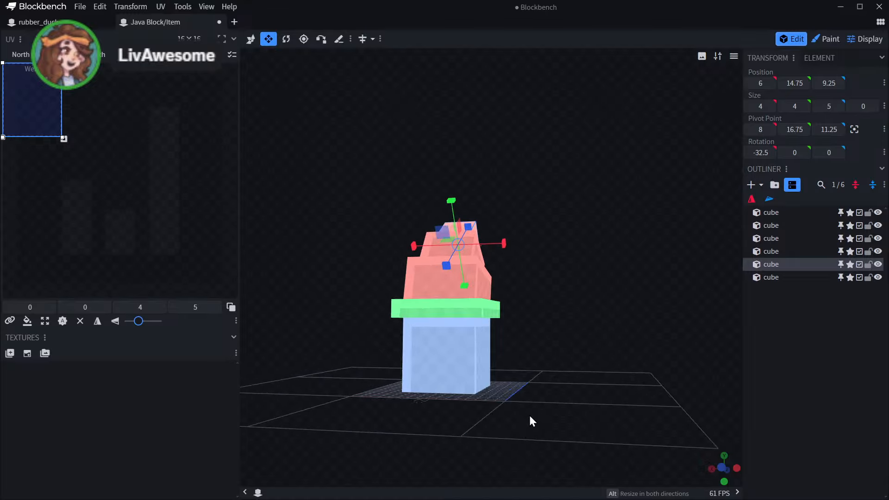
# - Center the pivot point of the wide green cube that sits on the blue cube
pyautogui.moveTo(534, 390); pyautogui.dragTo(546, 346, button='right')
pyautogui.moveTo(555, 377); pyautogui.dragTo(280, 388)
pyautogui.moveTo(577, 395); pyautogui.dragTo(472, 377)
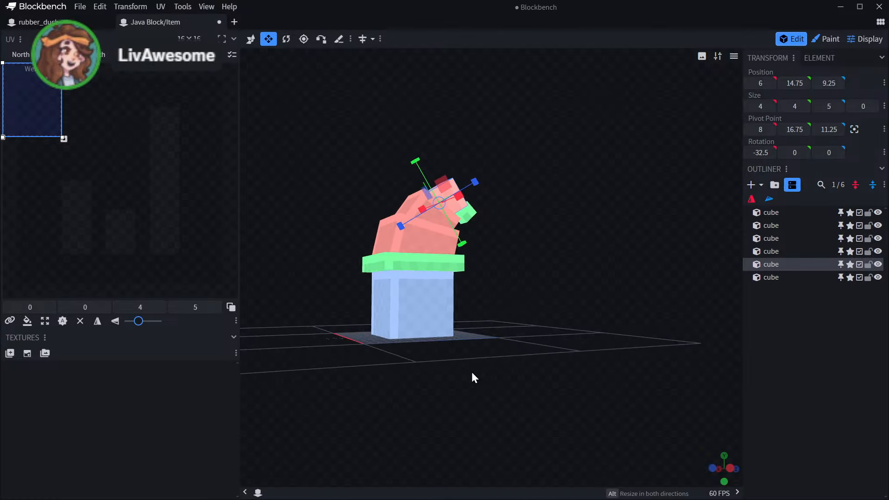
pyautogui.scroll(5, 353, 230)
pyautogui.click(390, 266)
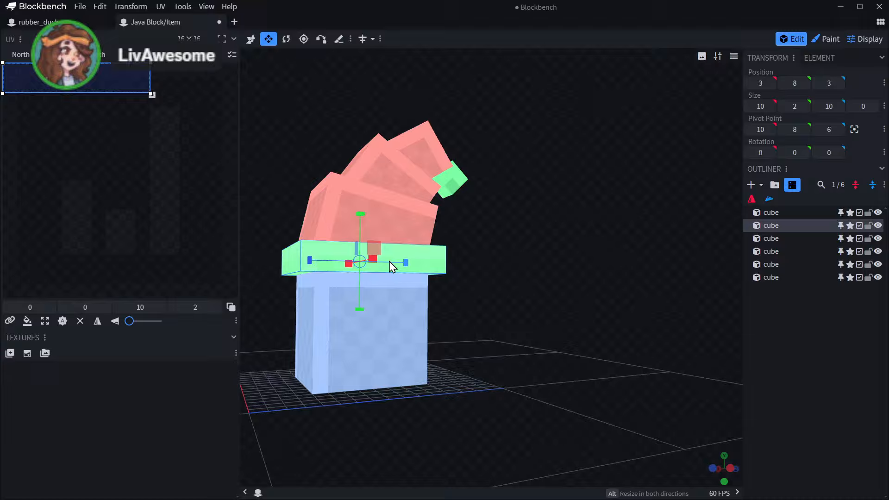
pyautogui.click(286, 37)
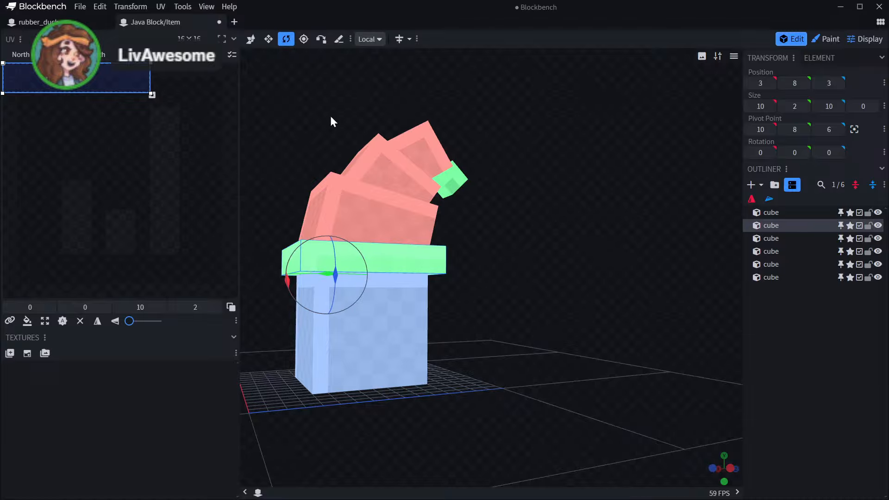
pyautogui.click(855, 130)
pyautogui.moveTo(546, 208); pyautogui.dragTo(344, 299)
pyautogui.moveTo(574, 250); pyautogui.dragTo(788, 250)
pyautogui.hotkey('ctrl', 'z')
pyautogui.moveTo(704, 175); pyautogui.dragTo(530, 176)
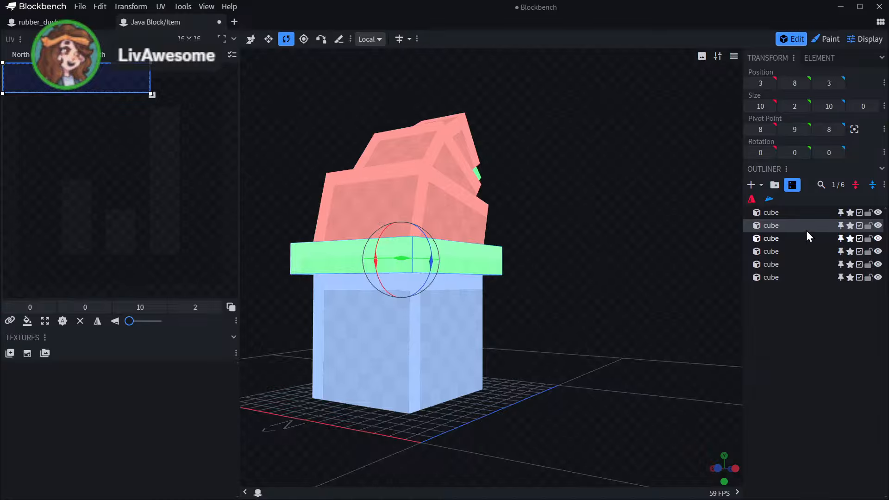
# - Select the five cubes above the blue cube and lower them together by 0.5 units
pyautogui.keyDown('shift'); pyautogui.click(776, 267); pyautogui.keyUp('shift')
pyautogui.keyDown('shift'); pyautogui.click(777, 277); pyautogui.keyUp('shift')
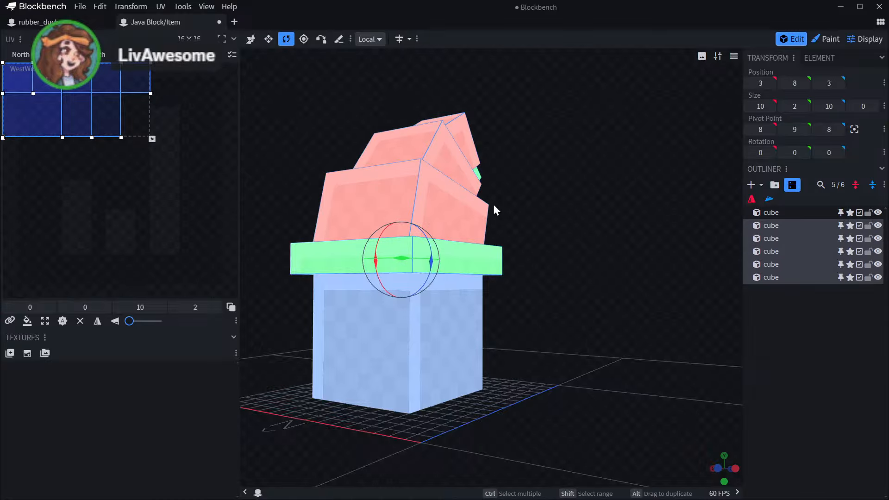
pyautogui.press('p')
pyautogui.moveTo(540, 175); pyautogui.dragTo(376, 220)
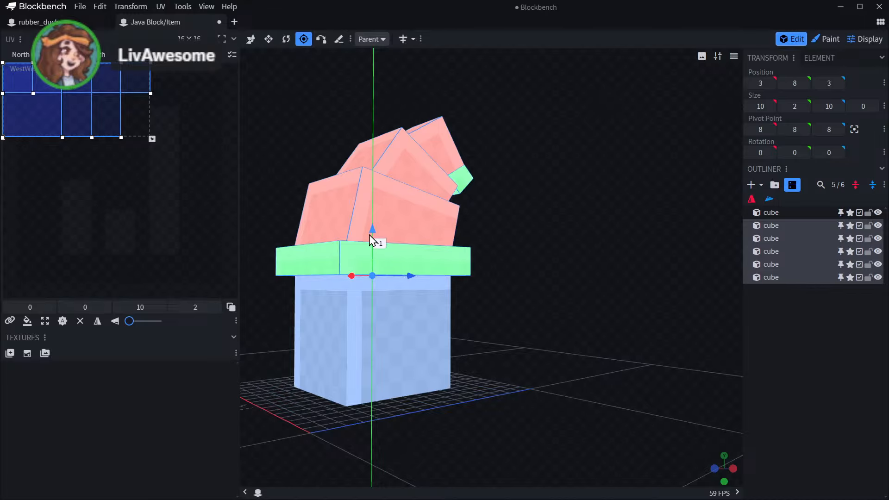
pyautogui.click(251, 46)
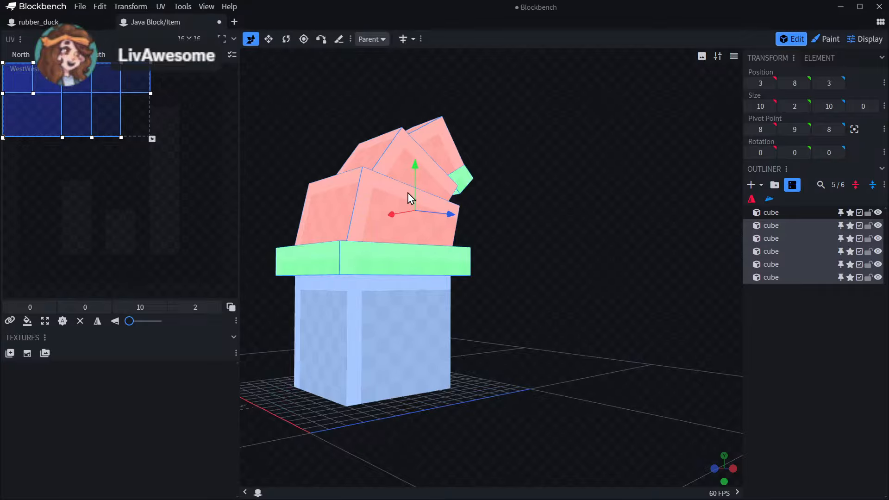
pyautogui.moveTo(418, 174); pyautogui.dragTo(417, 183)
# - Open the model's display settings and reset the Minecraft skin of the reference player
pyautogui.click(864, 39)
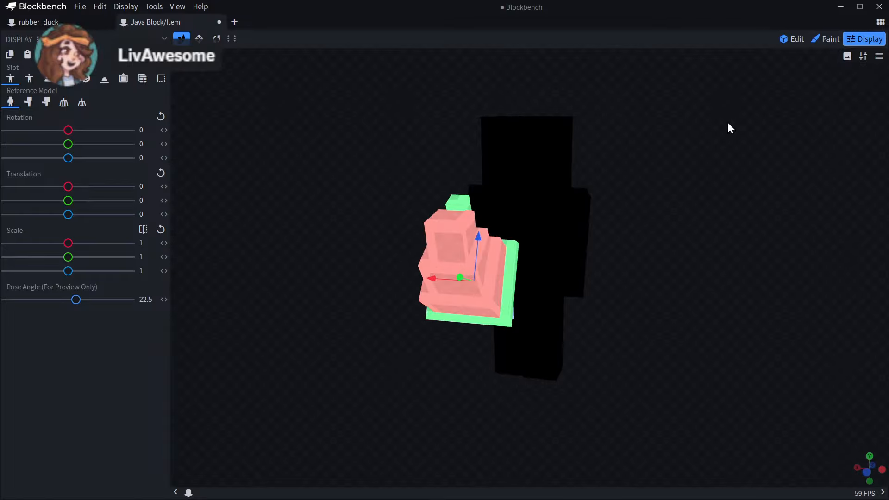
pyautogui.rightClick(508, 247)
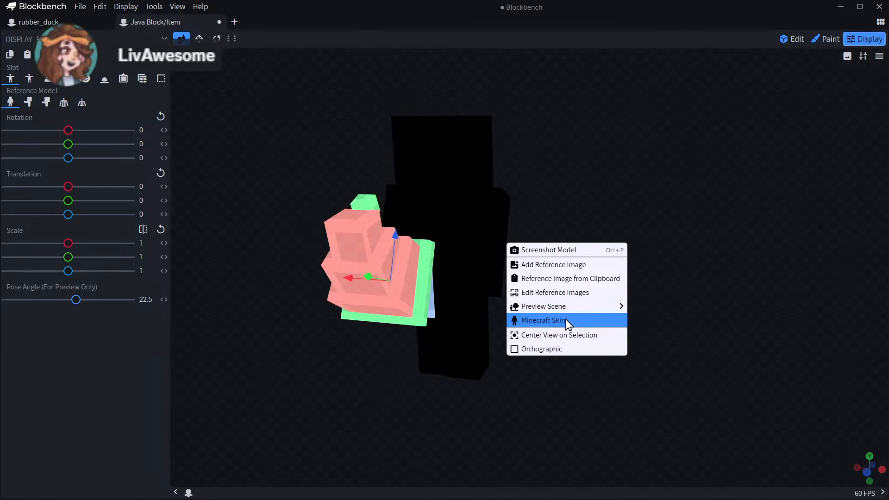
pyautogui.click(612, 320)
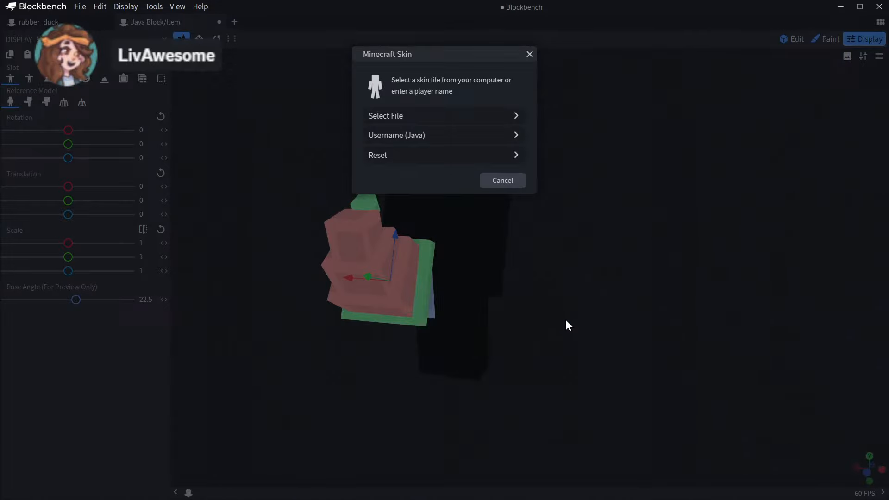
pyautogui.click(467, 155)
pyautogui.moveTo(465, 159); pyautogui.dragTo(532, 162)
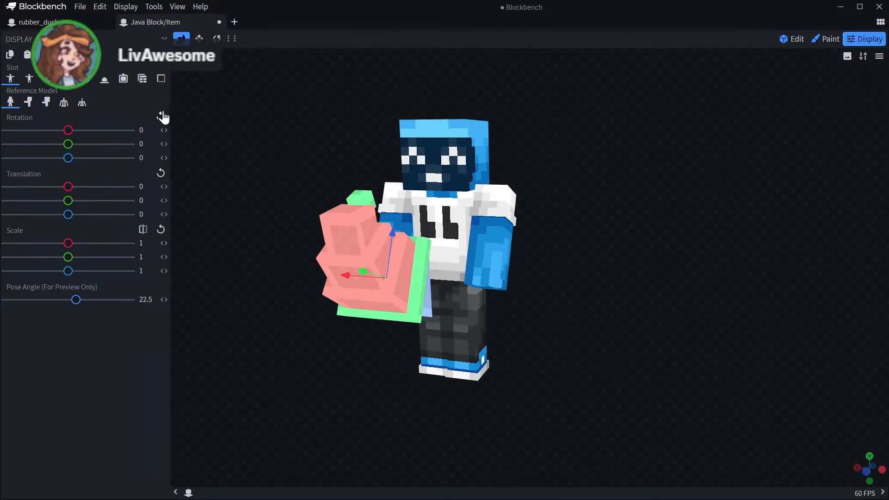
# - Show the model in the Head display slot and set its scale to 1.6 on all three axes
pyautogui.click(91, 81)
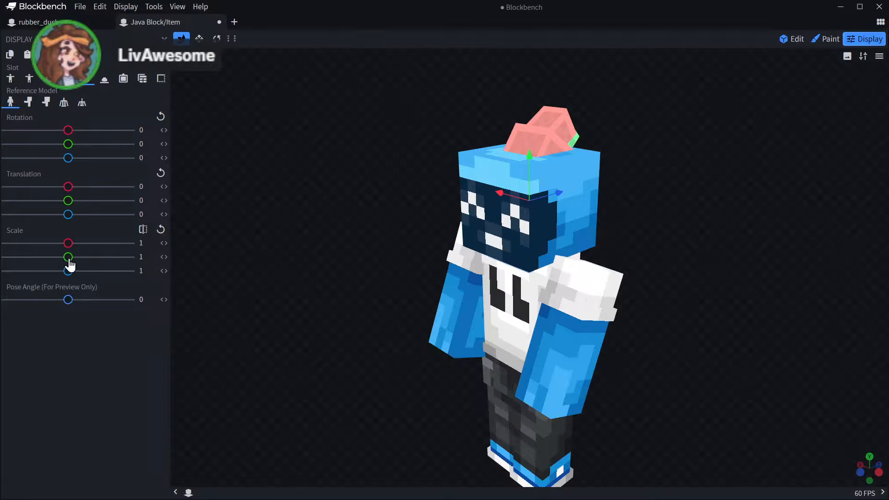
pyautogui.keyDown('shift'); pyautogui.moveTo(68, 243); pyautogui.dragTo(78, 249); pyautogui.keyUp('shift')
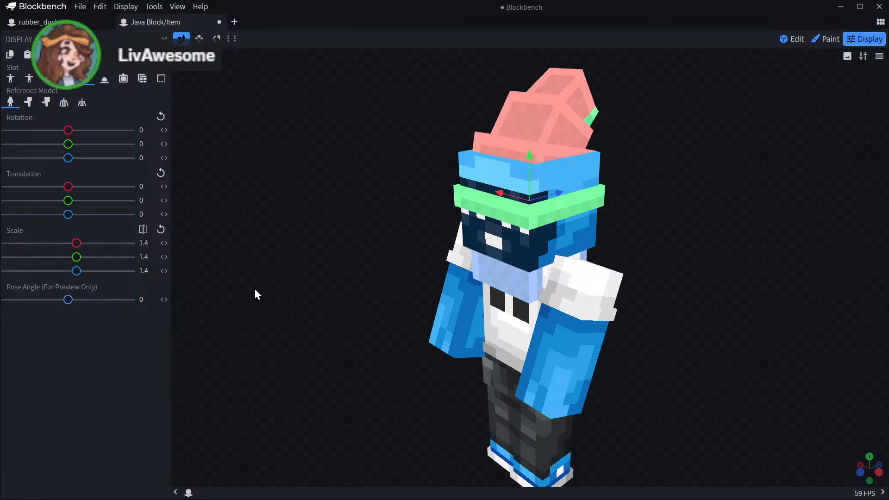
pyautogui.keyDown('shift'); pyautogui.moveTo(77, 244); pyautogui.dragTo(81, 256); pyautogui.keyUp('shift')
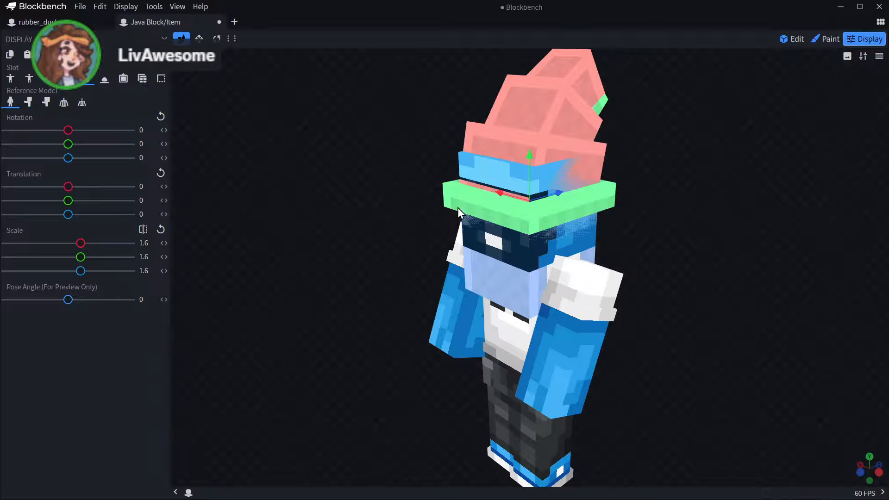
# - Raise the model on the reference player's head to a Y translation of 6.25 and inspect the fit
pyautogui.moveTo(528, 175); pyautogui.dragTo(541, 89)
pyautogui.moveTo(419, 160); pyautogui.dragTo(389, 146)
pyautogui.moveTo(782, 106); pyautogui.dragTo(805, 66)
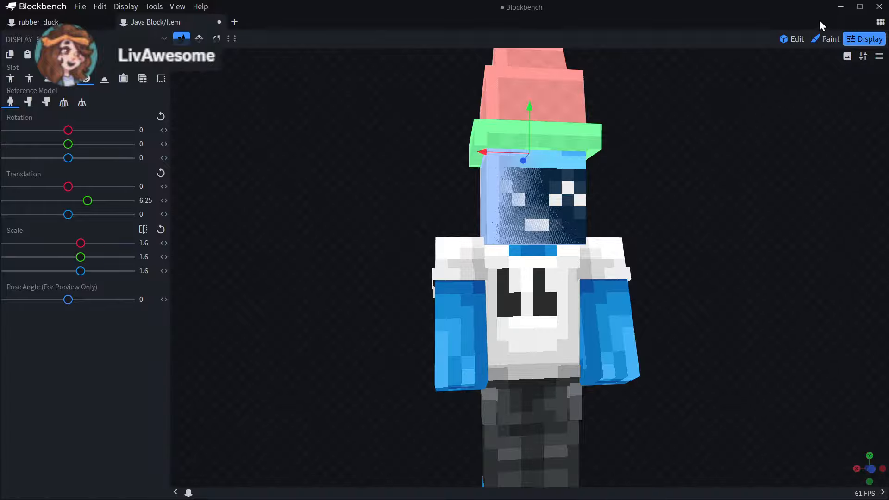
pyautogui.click(792, 39)
pyautogui.moveTo(401, 379); pyautogui.dragTo(722, 194)
pyautogui.click(865, 39)
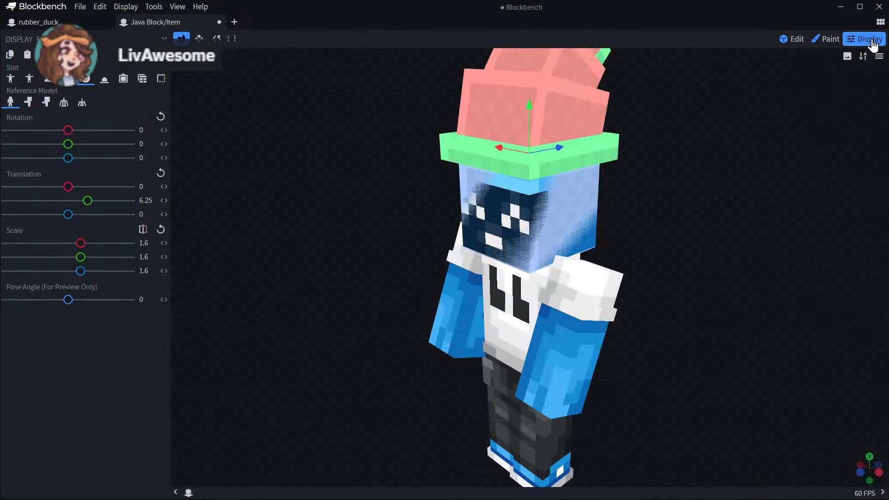
pyautogui.moveTo(672, 135); pyautogui.dragTo(777, 181)
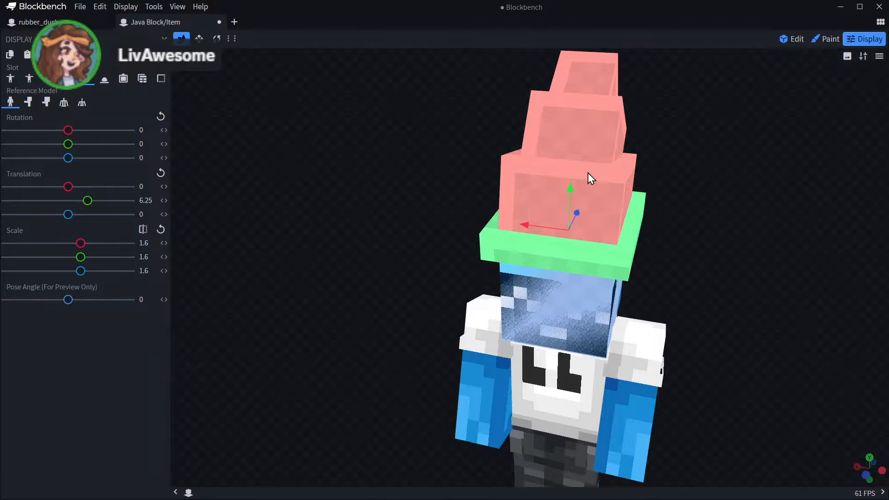
pyautogui.moveTo(814, 155)
pyautogui.mouseDown()
pyautogui.moveTo(690, 135)
pyautogui.moveTo(611, 136)
pyautogui.moveTo(815, 143)
pyautogui.mouseUp()
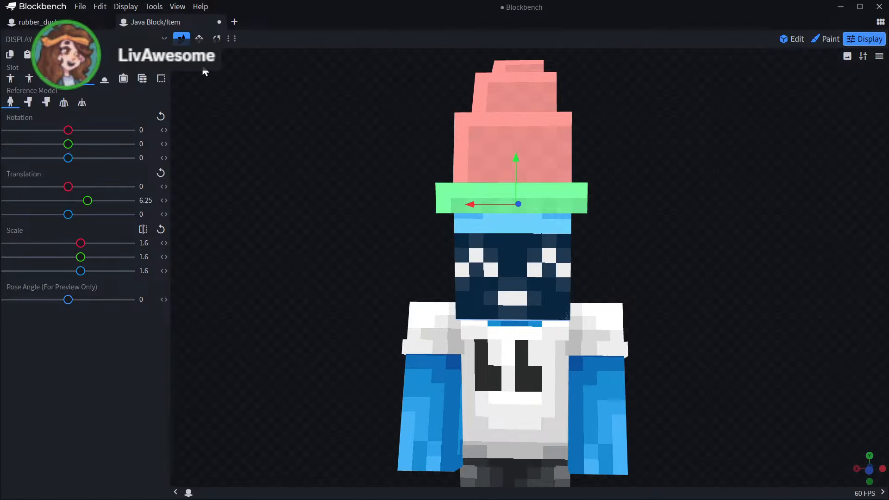
# - Try rotating the hat on the reference player's head
pyautogui.click(216, 38)
pyautogui.moveTo(559, 203); pyautogui.dragTo(571, 214)
pyautogui.moveTo(641, 186)
pyautogui.mouseDown()
pyautogui.moveTo(496, 172)
pyautogui.moveTo(332, 199)
pyautogui.moveTo(607, 181)
pyautogui.moveTo(626, 194)
pyautogui.mouseUp()
pyautogui.hotkey('ctrl', 'z')
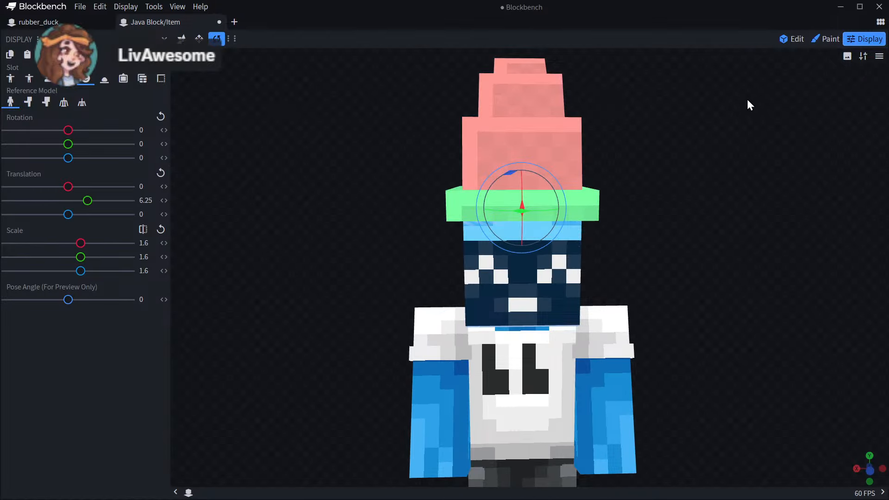
# - Return to editing the model and delete the blue cube beneath the hat
pyautogui.click(788, 39)
pyautogui.scroll(3, 586, 188)
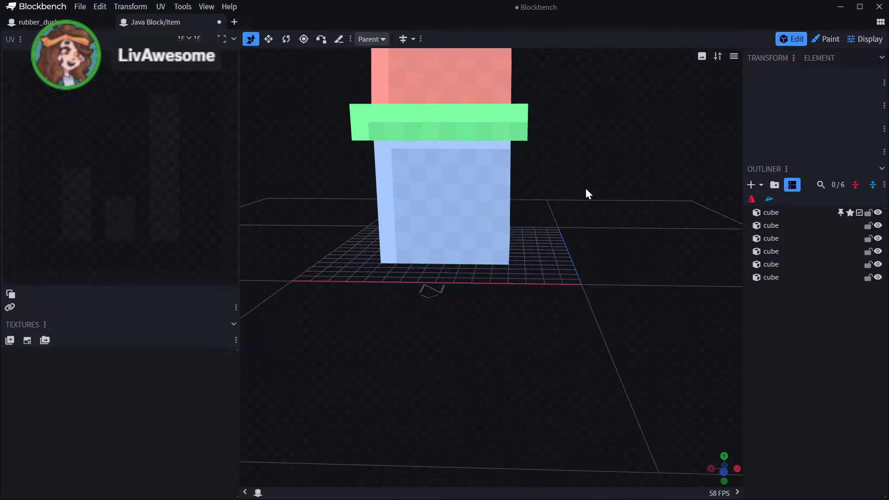
pyautogui.click(463, 250)
pyautogui.press('Delete')
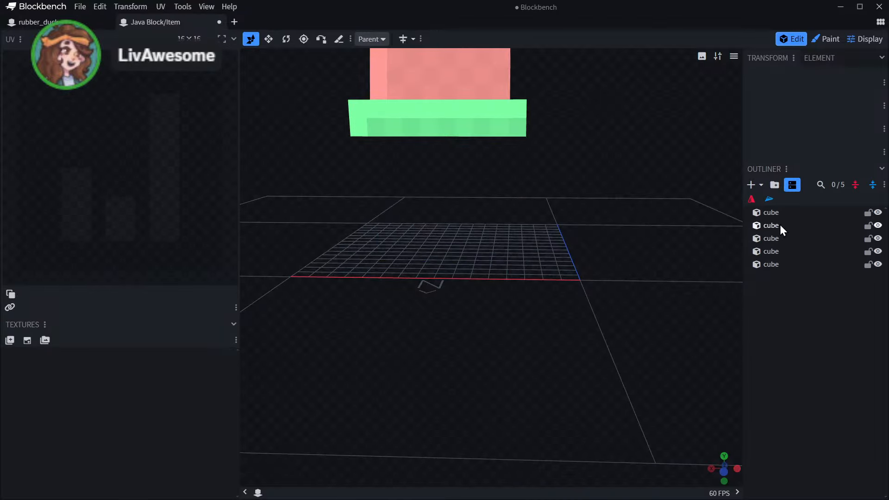
# - Create a 16x texture template named santa_hat for all five remaining cubes, with rearranged UVs, and clear the selection
pyautogui.hotkey('ctrl', 'a')
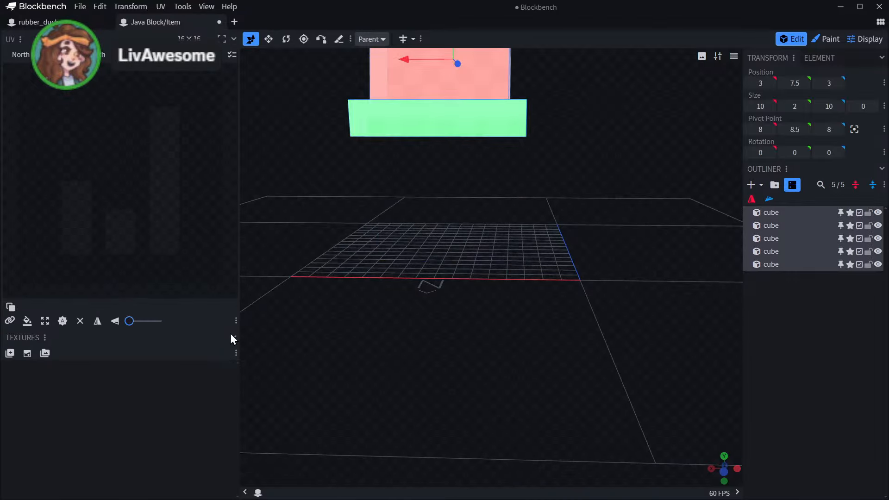
pyautogui.click(28, 353)
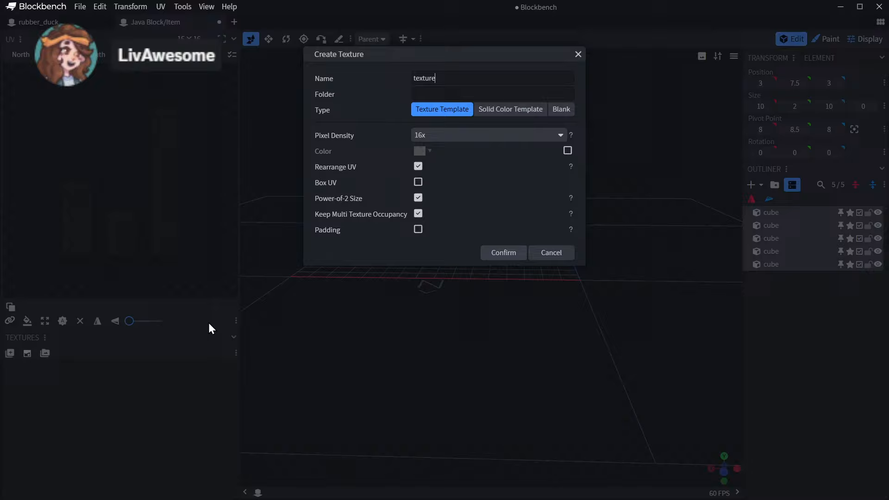
pyautogui.doubleClick(520, 73)
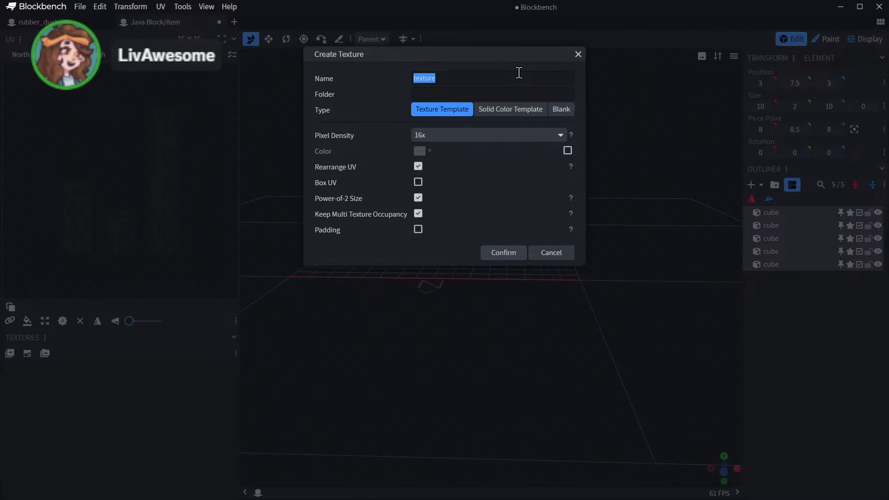
pyautogui.press('BackSpace')
pyautogui.write('santa_hat')
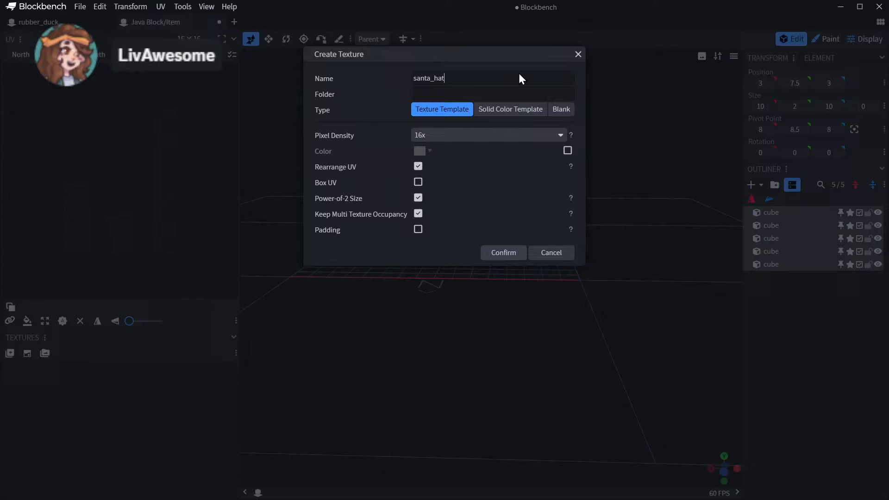
pyautogui.press('Return')
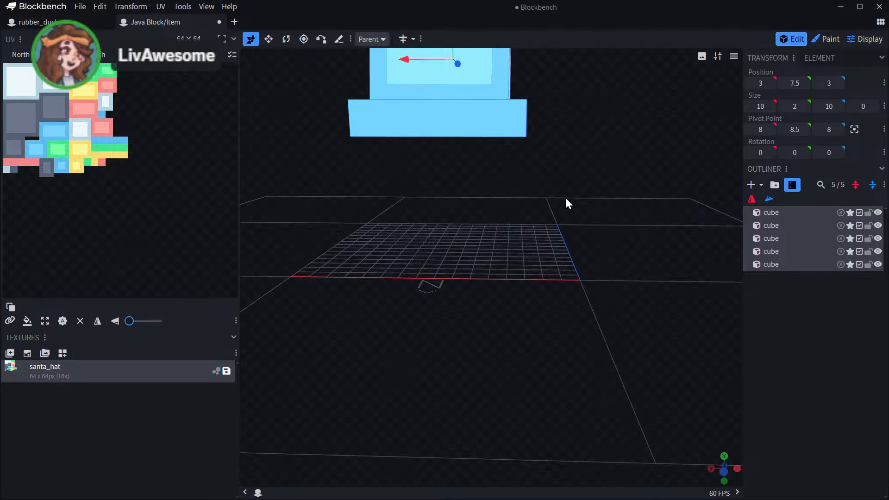
pyautogui.moveTo(331, 186); pyautogui.dragTo(540, 248)
pyautogui.click(818, 309)
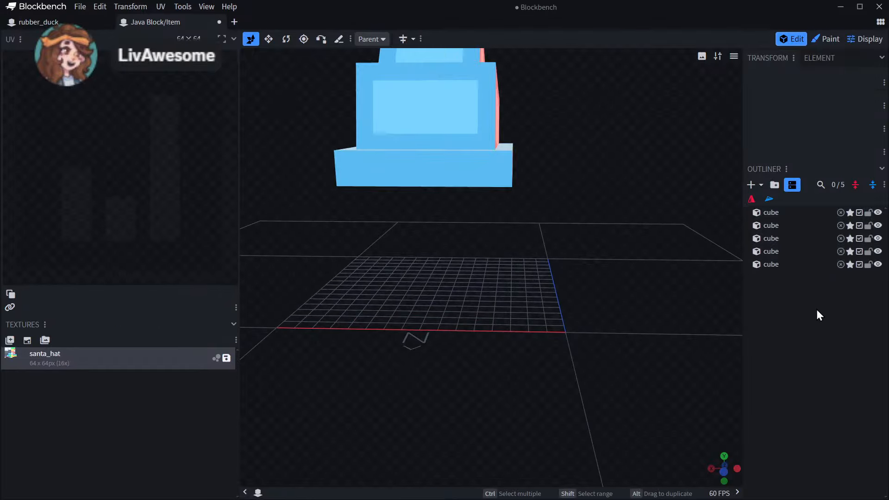
# - Select all five hat cubes and switch to Paint mode
pyautogui.moveTo(634, 259); pyautogui.dragTo(518, 254)
pyautogui.click(790, 264)
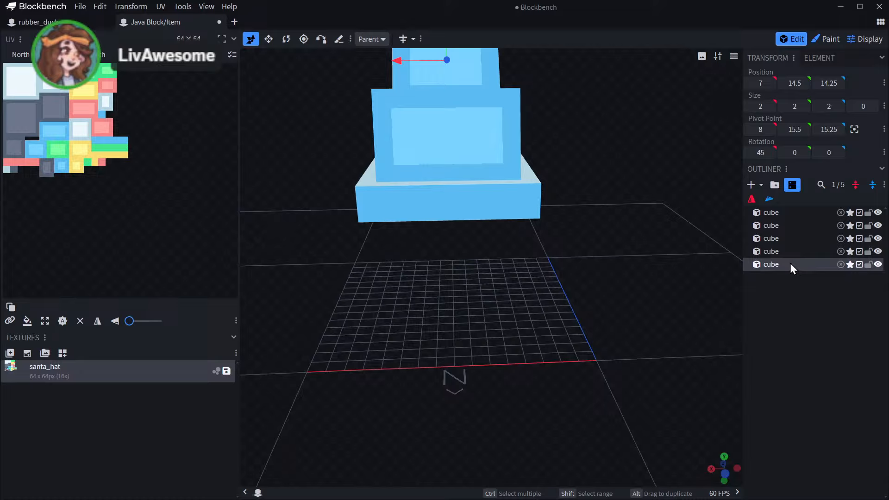
pyautogui.keyDown('shift'); pyautogui.click(773, 212); pyautogui.keyUp('shift')
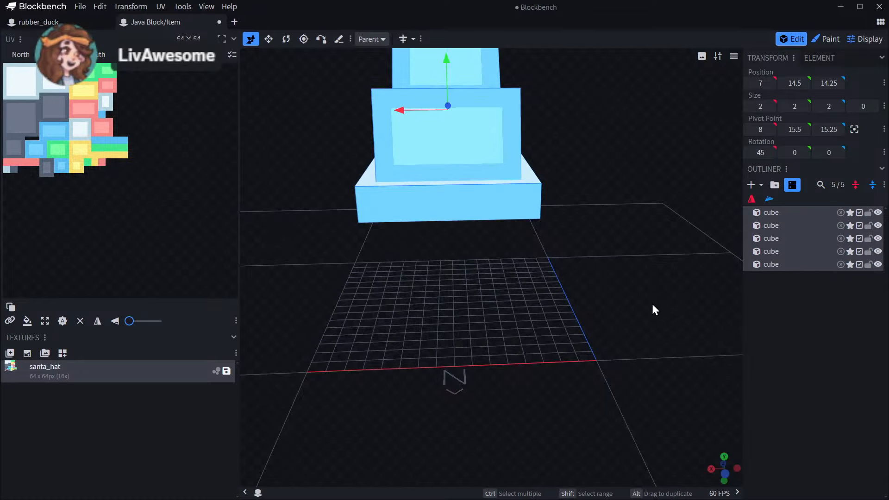
pyautogui.moveTo(631, 298); pyautogui.dragTo(467, 308)
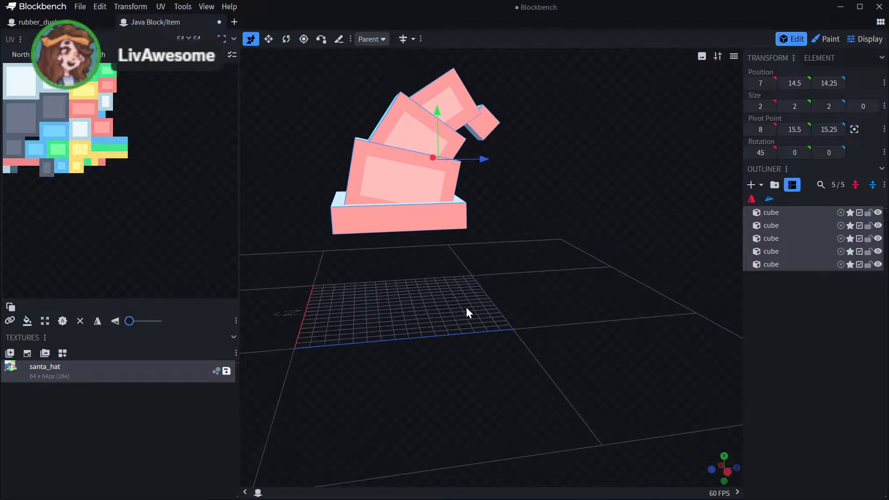
pyautogui.click(826, 39)
pyautogui.moveTo(520, 192); pyautogui.dragTo(419, 179)
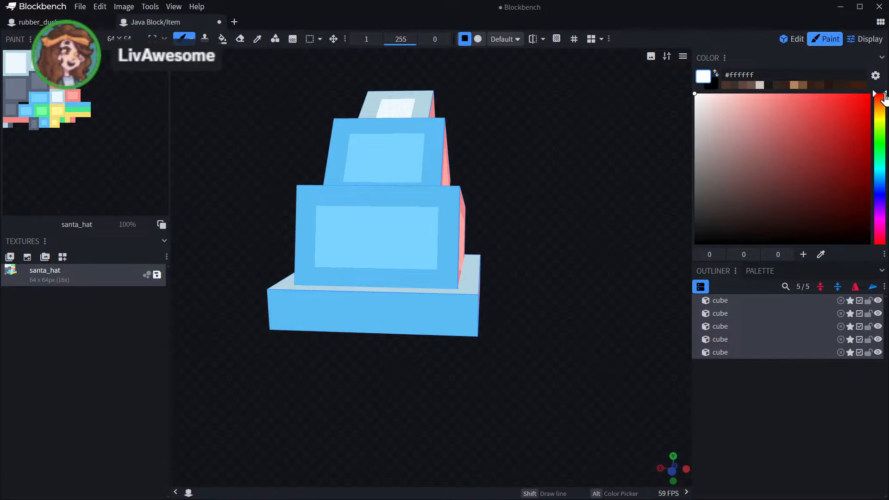
# - Set the paint colour to crimson #ae2f4f and fill the front face of the cube above the brim
pyautogui.moveTo(824, 157)
pyautogui.mouseDown()
pyautogui.moveTo(817, 150)
pyautogui.moveTo(823, 141)
pyautogui.mouseUp()
pyautogui.click(880, 239)
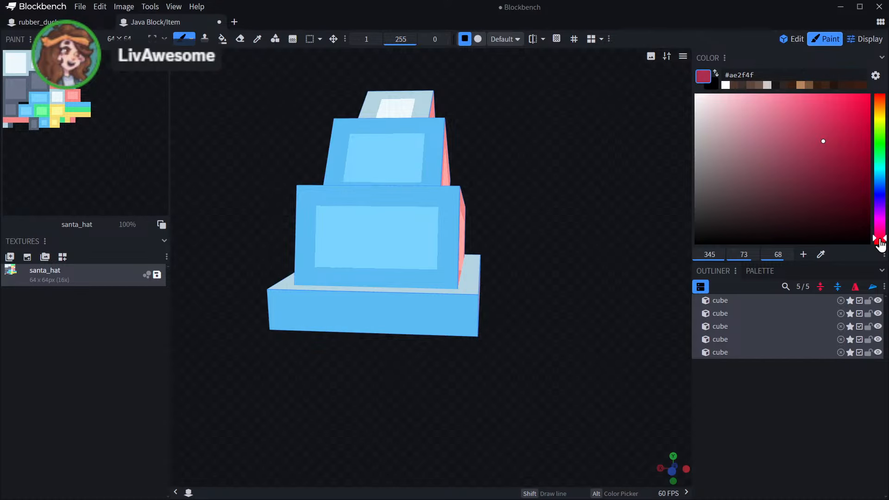
pyautogui.click(222, 39)
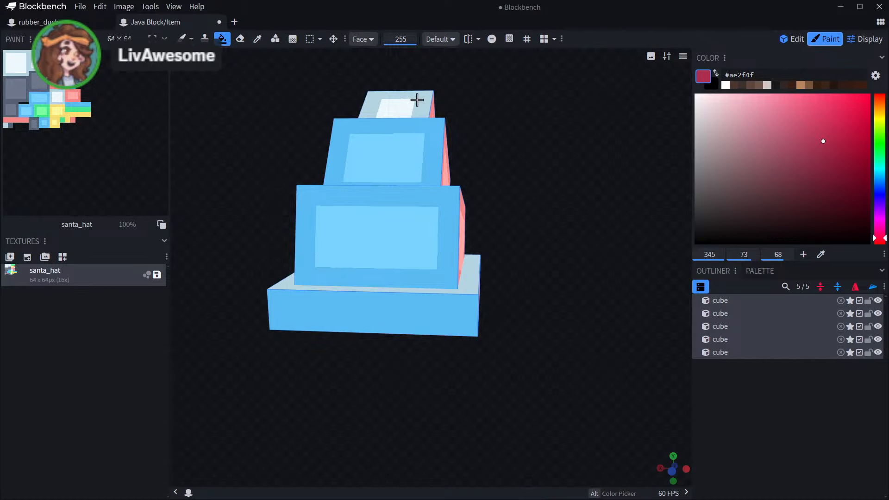
pyautogui.click(457, 233)
pyautogui.moveTo(551, 200); pyautogui.dragTo(525, 204)
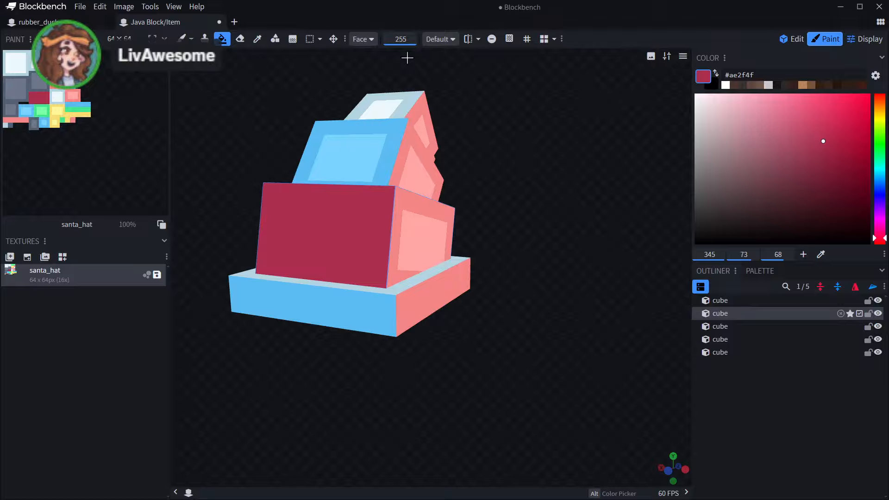
# - Set the fill mode to Colors and recolour both pink shades on the side of the cube above the brim
pyautogui.click(363, 39)
pyautogui.click(406, 112)
pyautogui.click(410, 211)
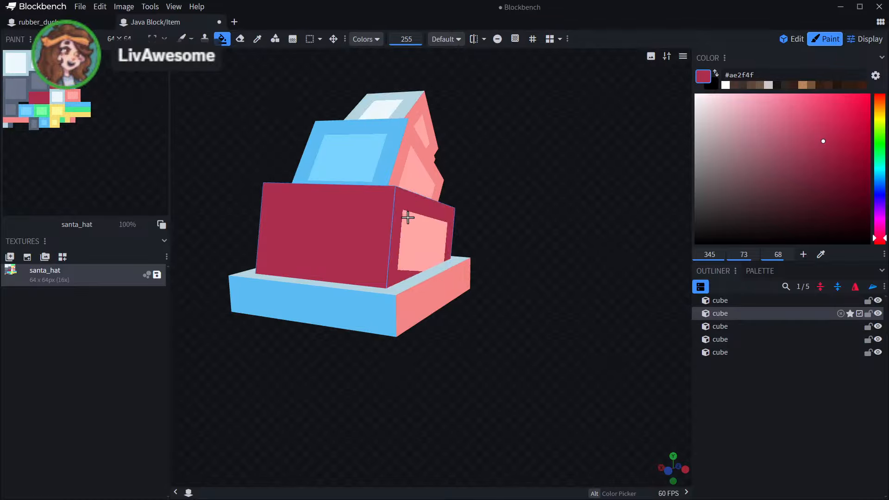
pyautogui.click(408, 218)
# - Set the fill mode to Element and fill the middle and top hat cubes with crimson #ae2f4f
pyautogui.click(367, 39)
pyautogui.click(379, 67)
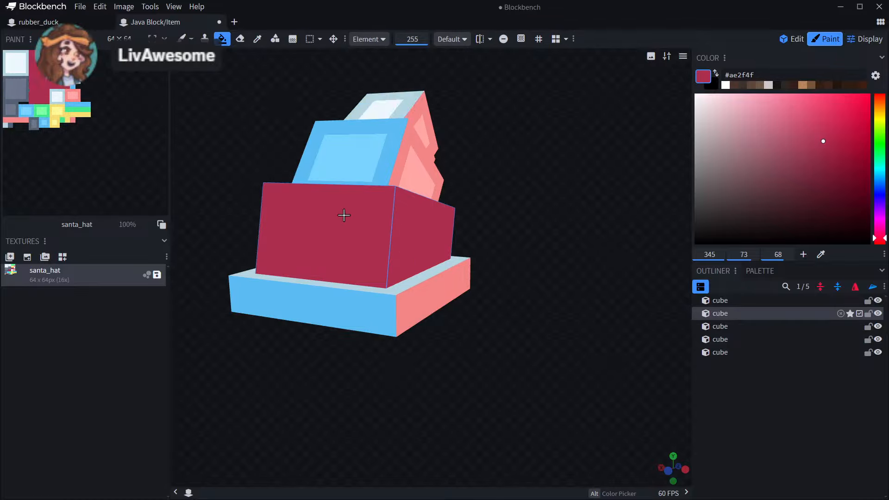
pyautogui.click(369, 167)
pyautogui.moveTo(457, 113); pyautogui.dragTo(388, 125)
pyautogui.click(387, 125)
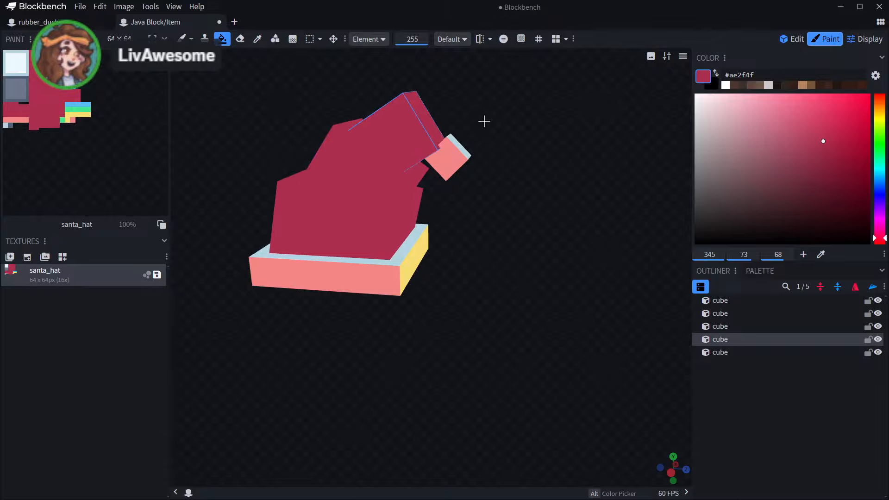
pyautogui.moveTo(484, 122); pyautogui.dragTo(678, 119)
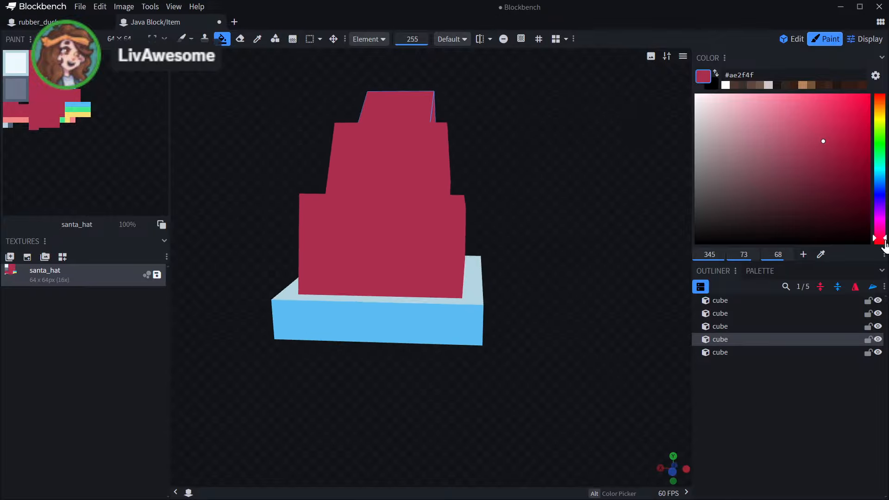
# - Set the paint colour to darker red #a6203a and refill the lower, middle and top hat cubes
pyautogui.click(884, 243)
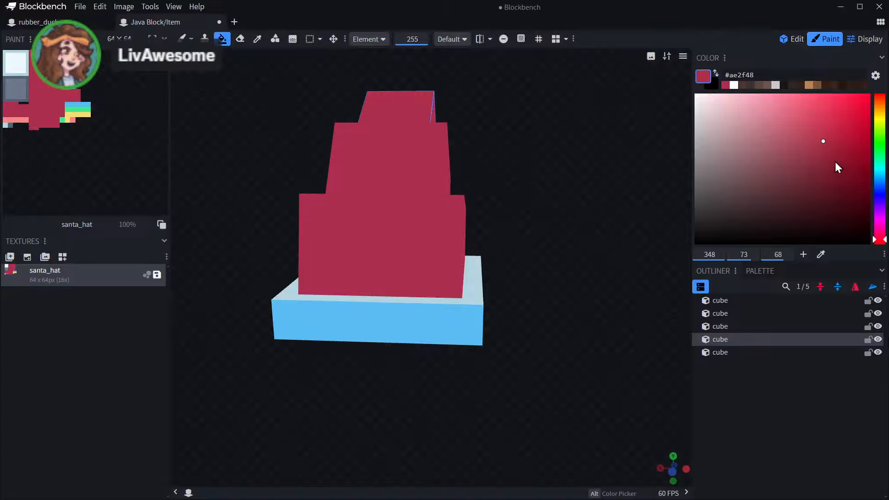
pyautogui.moveTo(836, 163); pyautogui.dragTo(837, 146)
pyautogui.click(431, 257)
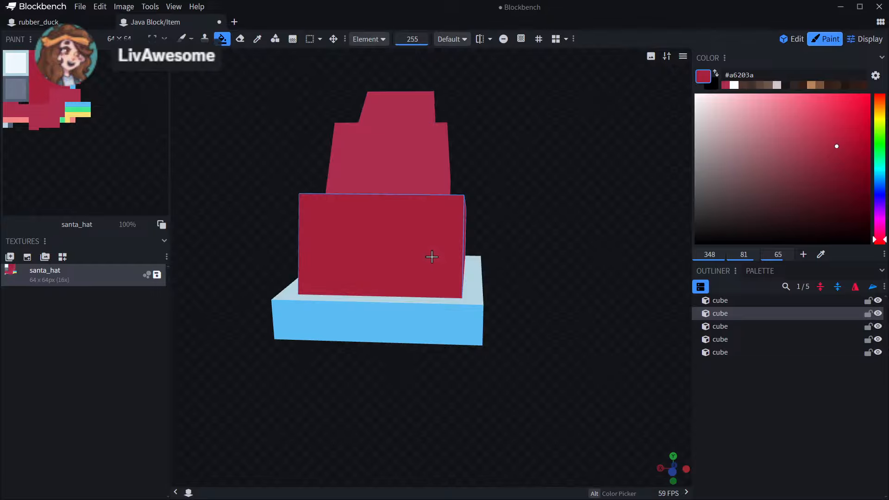
pyautogui.click(420, 164)
pyautogui.click(409, 99)
pyautogui.moveTo(568, 153); pyautogui.dragTo(609, 254)
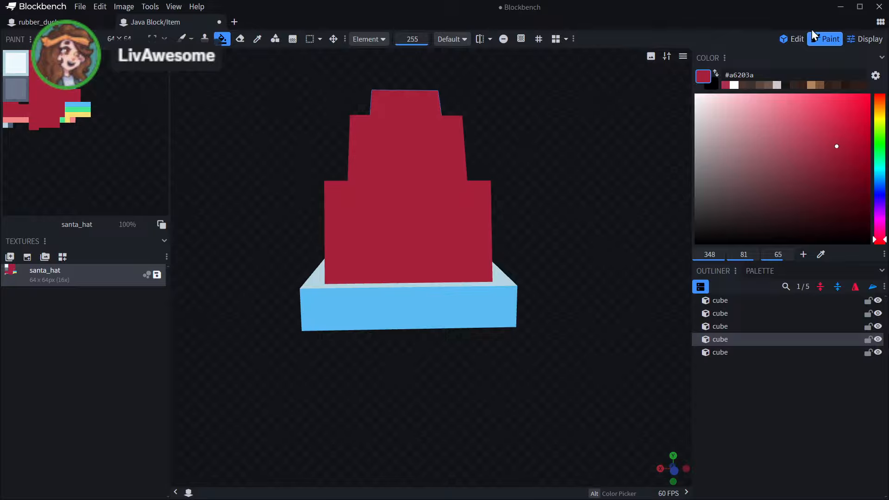
# - Set the paint colour to lighter red #bd3755 and enable mirror painting for the Paint Brush
pyautogui.moveTo(884, 247); pyautogui.dragTo(885, 250)
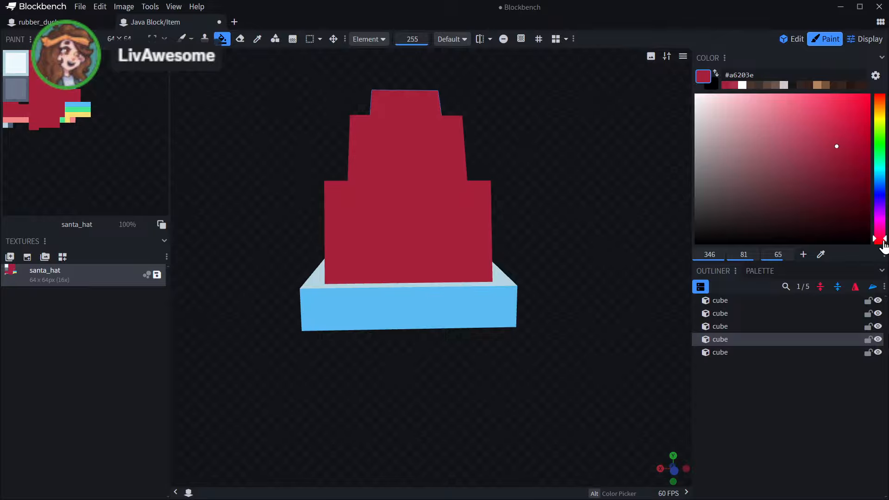
pyautogui.click(828, 140)
pyautogui.moveTo(825, 138); pyautogui.dragTo(819, 133)
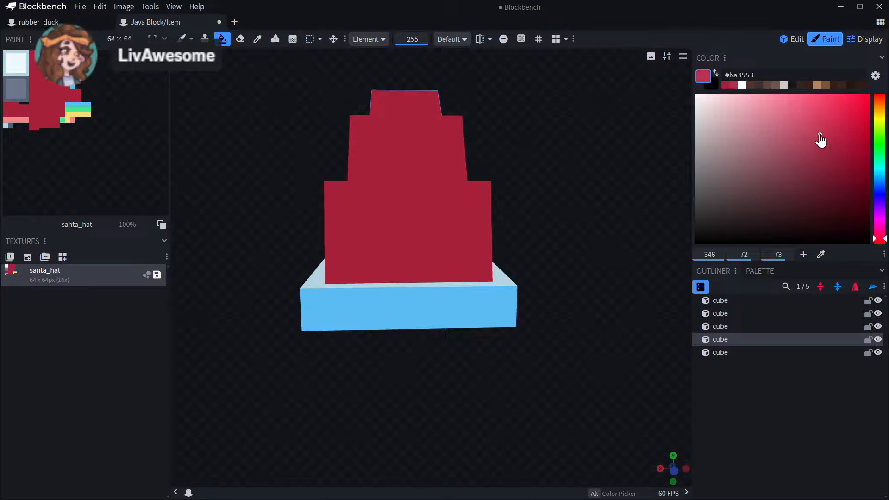
pyautogui.click(183, 39)
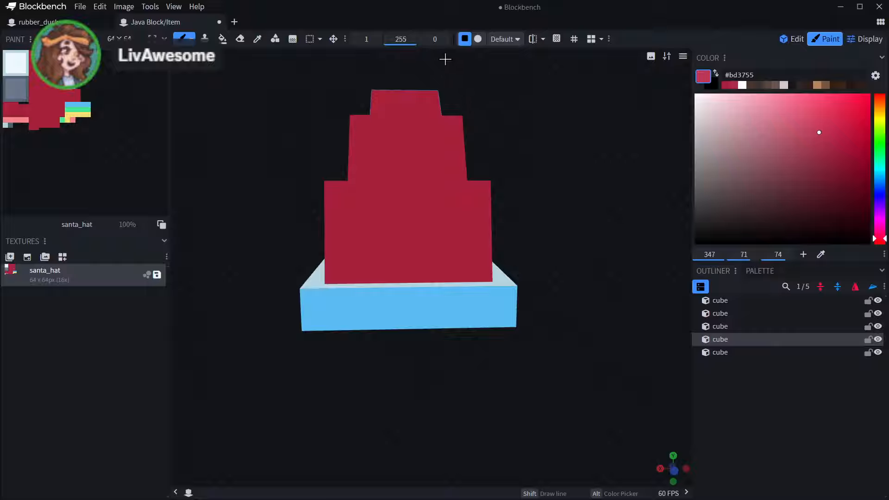
pyautogui.click(533, 39)
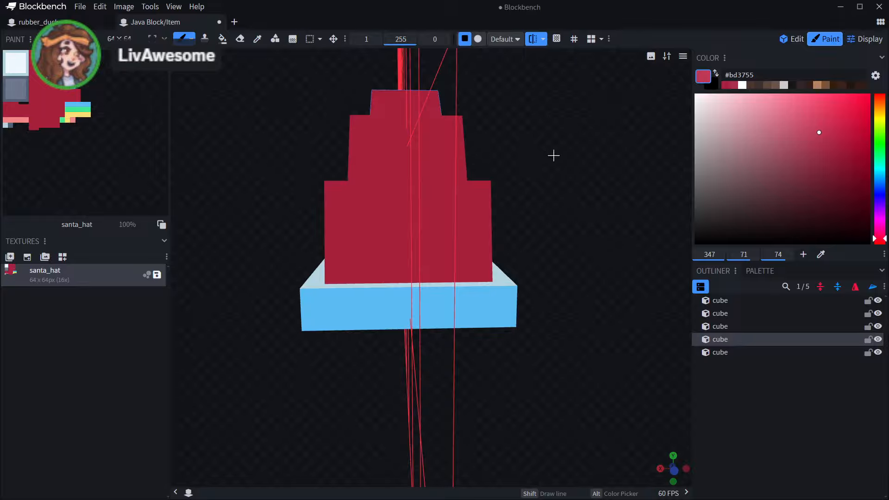
# - Paint jagged lighter-red highlights along the vertical edges of the cube above the brim, on its front and sides
pyautogui.scroll(3, 554, 167)
pyautogui.moveTo(556, 169); pyautogui.dragTo(552, 172)
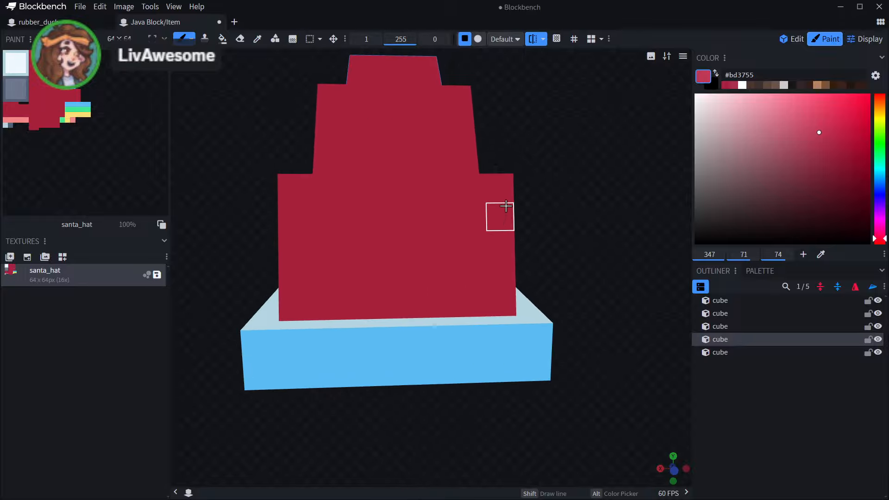
pyautogui.moveTo(501, 185)
pyautogui.mouseDown()
pyautogui.moveTo(477, 215)
pyautogui.moveTo(490, 224)
pyautogui.moveTo(484, 254)
pyautogui.moveTo(508, 290)
pyautogui.moveTo(479, 303)
pyautogui.mouseUp()
pyautogui.moveTo(565, 246)
pyautogui.mouseDown()
pyautogui.moveTo(548, 252)
pyautogui.moveTo(542, 266)
pyautogui.moveTo(528, 244)
pyautogui.moveTo(582, 199)
pyautogui.moveTo(554, 199)
pyautogui.mouseUp()
pyautogui.moveTo(316, 168)
pyautogui.mouseDown()
pyautogui.moveTo(347, 176)
pyautogui.moveTo(324, 197)
pyautogui.moveTo(309, 280)
pyautogui.mouseUp()
pyautogui.moveTo(567, 192); pyautogui.dragTo(520, 184)
pyautogui.moveTo(400, 195)
pyautogui.mouseDown()
pyautogui.moveTo(402, 231)
pyautogui.moveTo(373, 248)
pyautogui.mouseUp()
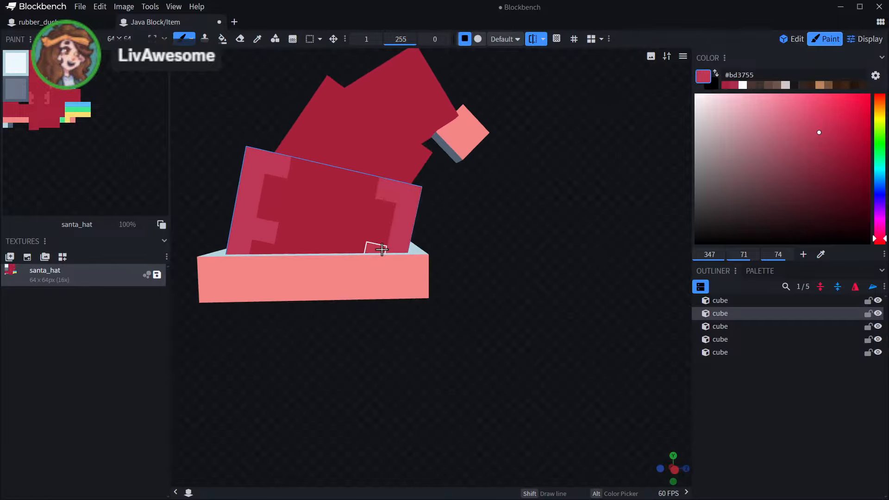
pyautogui.moveTo(505, 192)
pyautogui.mouseDown()
pyautogui.moveTo(671, 213)
pyautogui.moveTo(660, 218)
pyautogui.moveTo(551, 182)
pyautogui.moveTo(498, 188)
pyautogui.moveTo(466, 209)
pyautogui.moveTo(590, 224)
pyautogui.moveTo(631, 246)
pyautogui.moveTo(408, 319)
pyautogui.mouseUp()
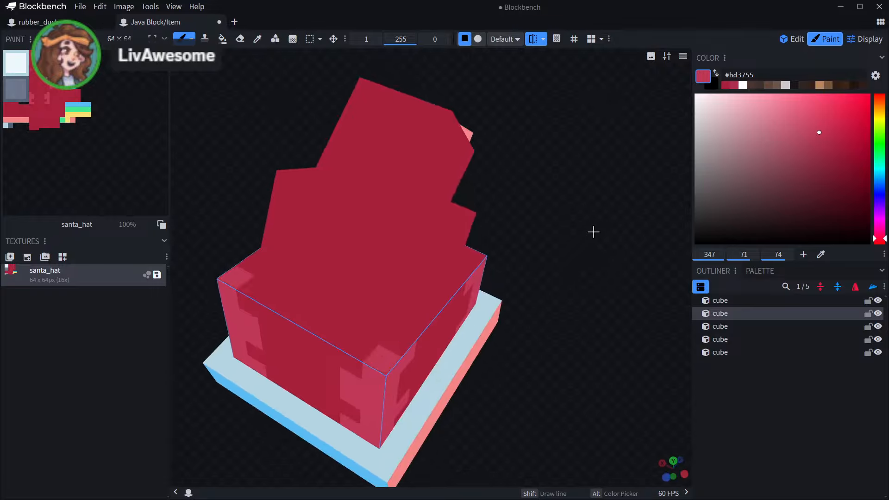
pyautogui.moveTo(593, 231); pyautogui.dragTo(638, 180)
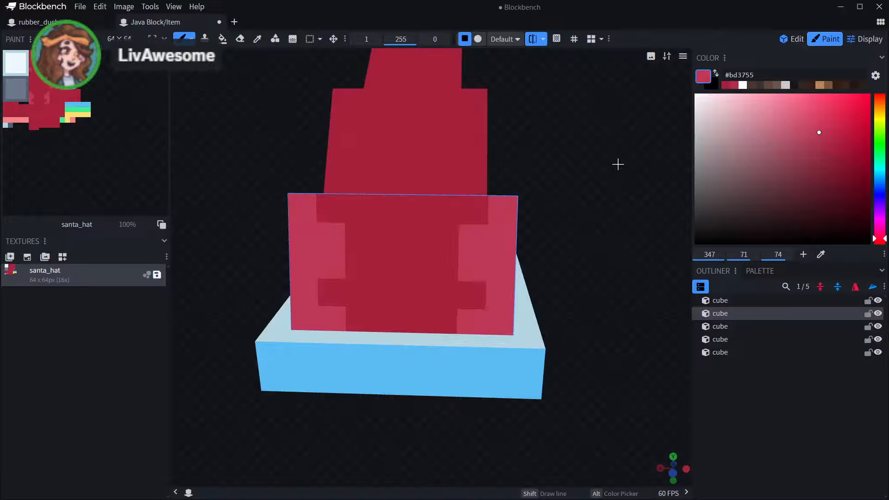
# - Paint mirrored lighter-red highlights along both edges of the middle cube's front face, with notches reaching inward
pyautogui.moveTo(574, 141); pyautogui.dragTo(484, 248)
pyautogui.click(495, 258)
pyautogui.click(494, 274)
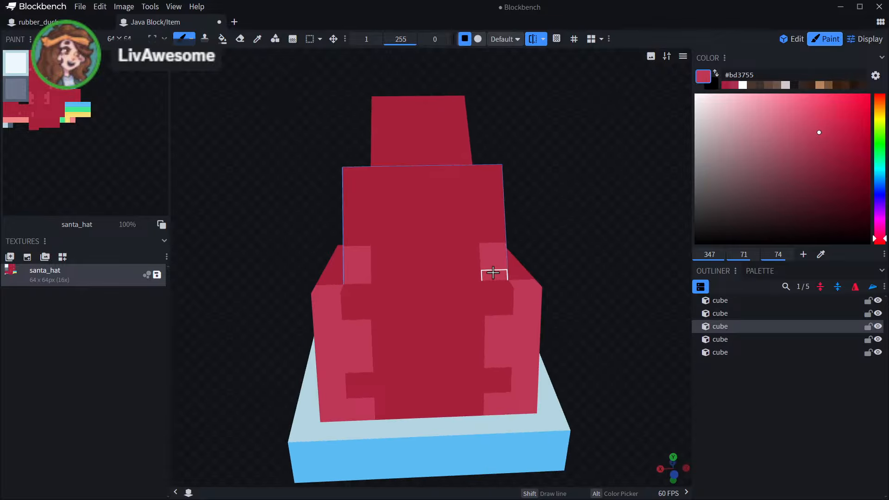
pyautogui.click(494, 229)
pyautogui.click(496, 178)
pyautogui.click(490, 204)
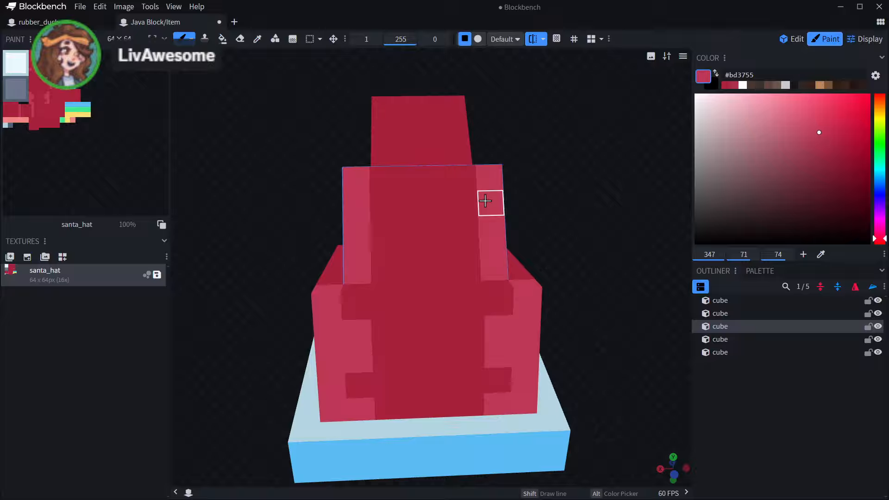
pyautogui.click(465, 232)
pyautogui.moveTo(600, 208); pyautogui.dragTo(569, 204)
pyautogui.click(440, 171)
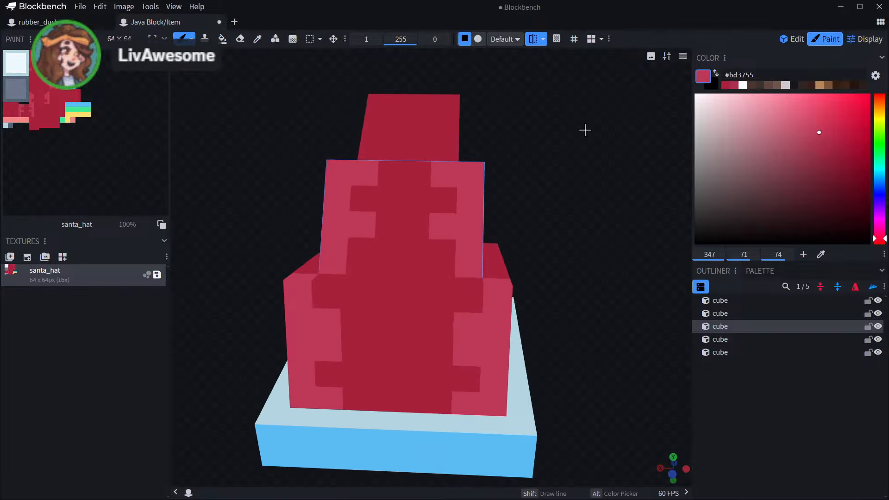
# - Paint a jagged lighter-red highlight along the front edge of the middle cube's side faces
pyautogui.moveTo(586, 130)
pyautogui.mouseDown()
pyautogui.moveTo(534, 167)
pyautogui.moveTo(348, 151)
pyautogui.mouseUp()
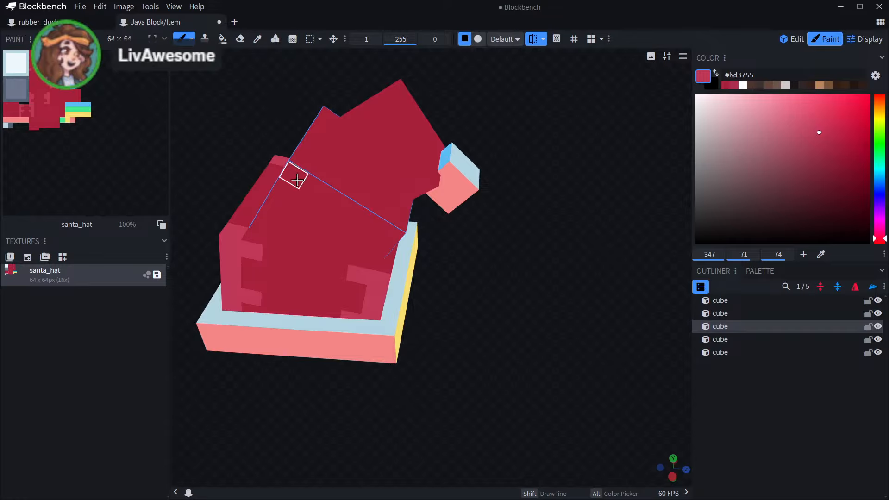
pyautogui.moveTo(283, 193); pyautogui.dragTo(254, 234)
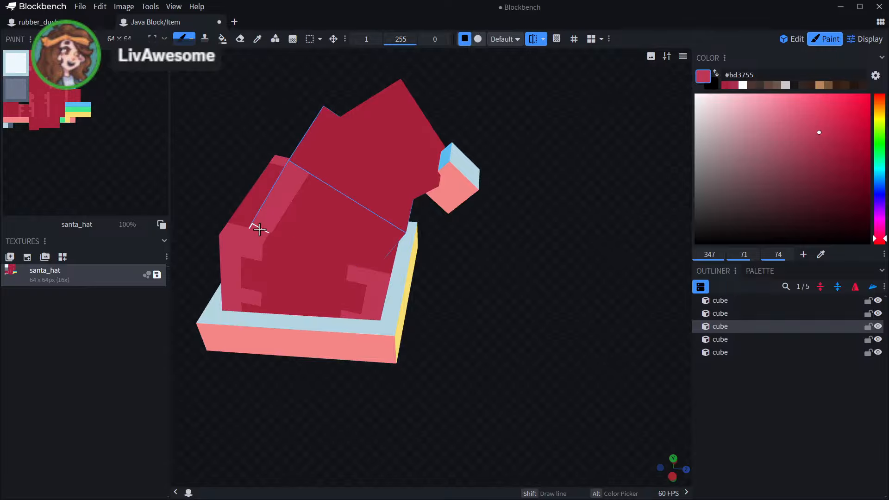
pyautogui.moveTo(554, 205); pyautogui.dragTo(572, 177)
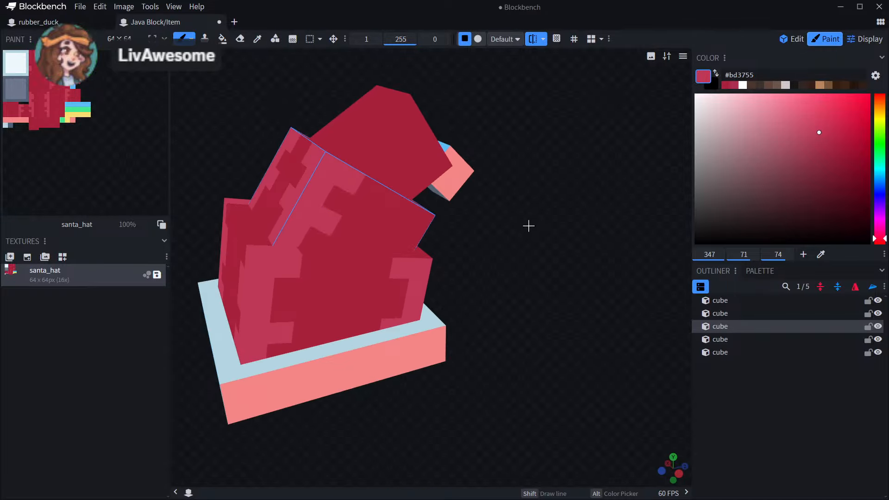
pyautogui.moveTo(528, 224)
pyautogui.mouseDown()
pyautogui.moveTo(504, 202)
pyautogui.moveTo(390, 229)
pyautogui.mouseUp()
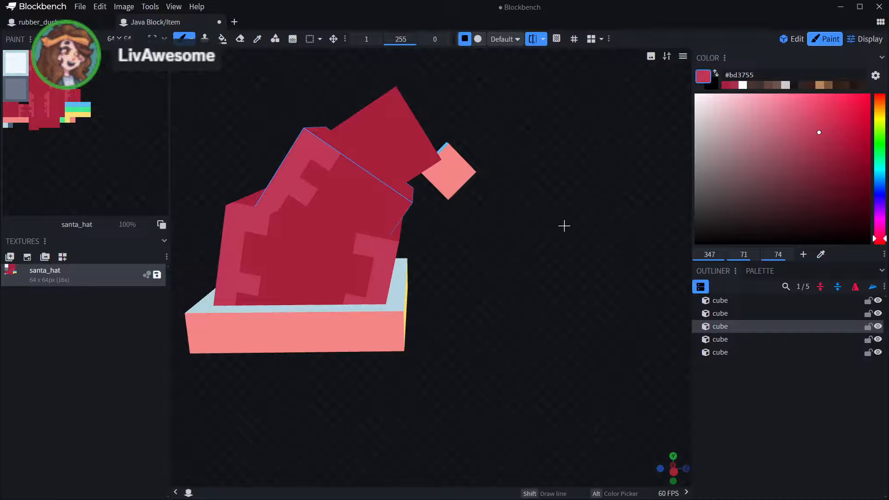
# - Check the hat's opposite side and back, and touch up the highlights on the cube above the brim
pyautogui.moveTo(564, 226); pyautogui.dragTo(677, 242)
pyautogui.scroll(-8, 640, 248)
pyautogui.moveTo(597, 245)
pyautogui.mouseDown()
pyautogui.moveTo(584, 214)
pyautogui.moveTo(511, 236)
pyautogui.moveTo(583, 224)
pyautogui.moveTo(589, 276)
pyautogui.moveTo(574, 263)
pyautogui.moveTo(582, 244)
pyautogui.mouseUp()
pyautogui.scroll(5, 583, 227)
pyautogui.click(500, 308)
pyautogui.moveTo(596, 188); pyautogui.dragTo(678, 229)
pyautogui.click(394, 319)
pyautogui.click(466, 255)
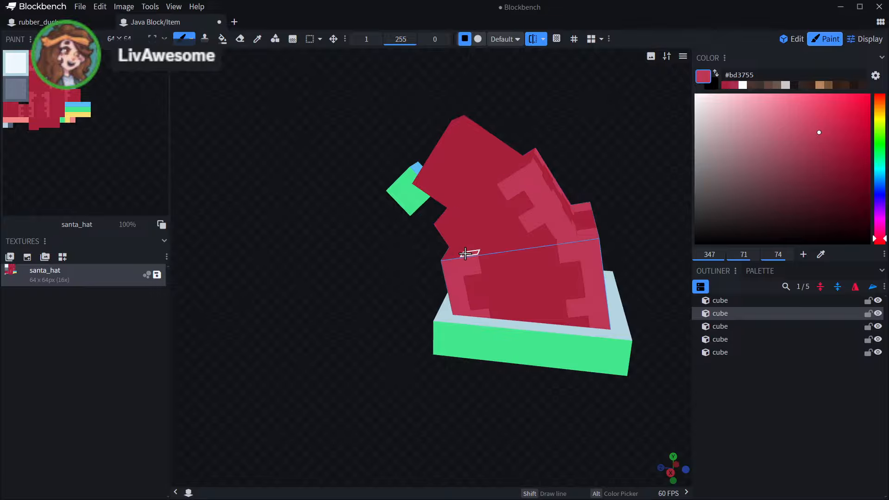
pyautogui.moveTo(365, 282); pyautogui.dragTo(486, 255)
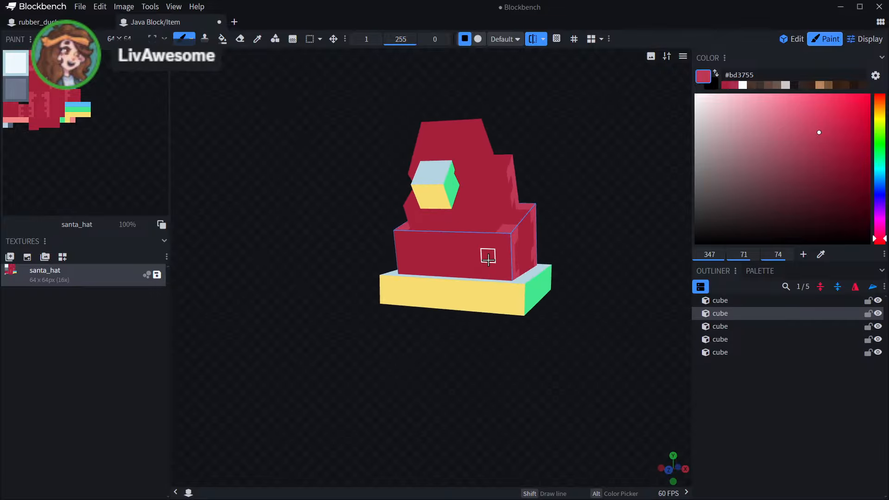
# - Turn on the Z axis for mirror painting and revert the highlights painted on the red cubes
pyautogui.click(544, 39)
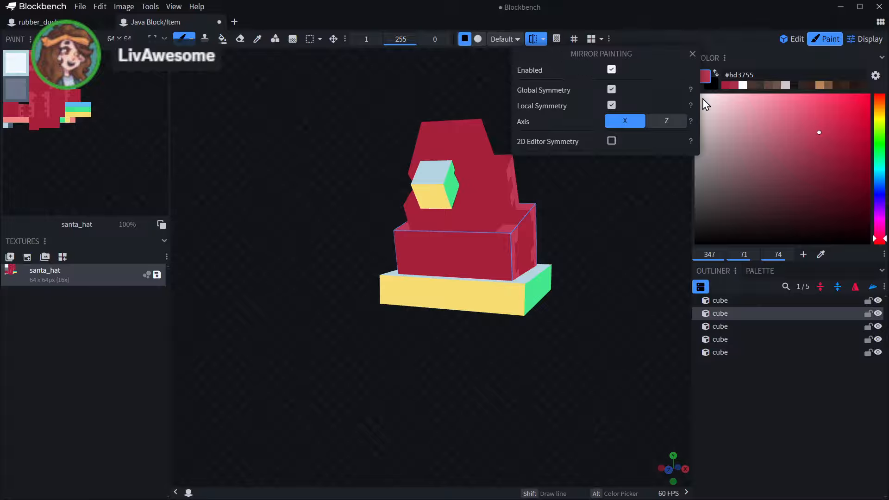
pyautogui.click(667, 121)
pyautogui.moveTo(647, 228)
pyautogui.mouseDown()
pyautogui.moveTo(468, 222)
pyautogui.moveTo(444, 237)
pyautogui.mouseUp()
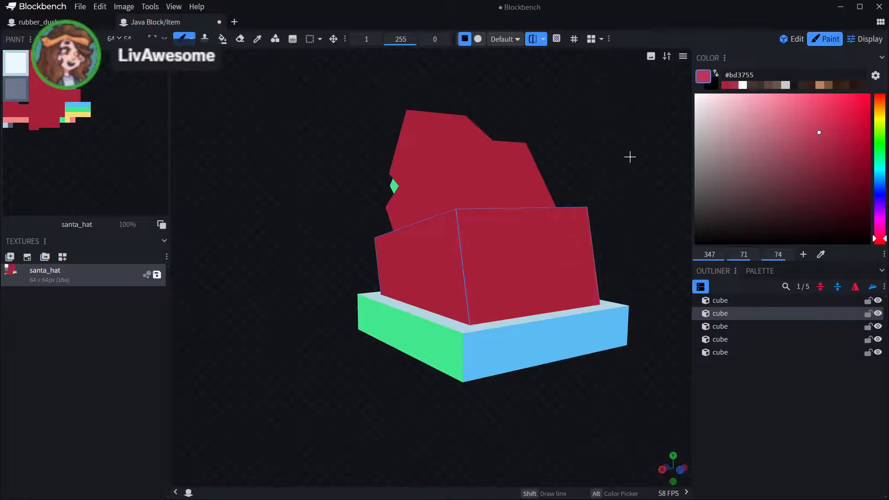
pyautogui.moveTo(630, 157); pyautogui.dragTo(636, 159)
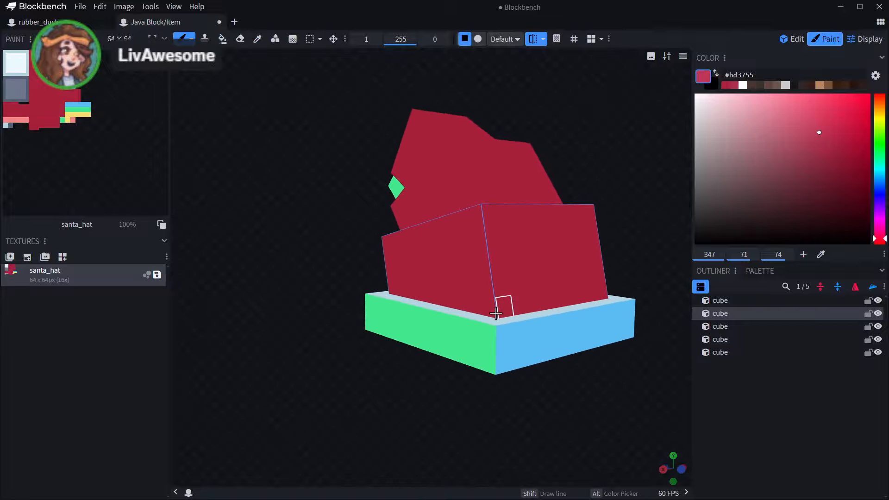
# - Paint one-pixel-wide lighter-red #bd3755 strips along the vertical corner edges of the lower and middle hat cubes
pyautogui.moveTo(496, 314)
pyautogui.mouseDown()
pyautogui.moveTo(486, 290)
pyautogui.moveTo(498, 285)
pyautogui.moveTo(488, 266)
pyautogui.moveTo(496, 258)
pyautogui.moveTo(478, 240)
pyautogui.moveTo(491, 213)
pyautogui.moveTo(586, 172)
pyautogui.moveTo(617, 222)
pyautogui.moveTo(608, 163)
pyautogui.mouseUp()
pyautogui.click(520, 326)
pyautogui.click(478, 241)
pyautogui.moveTo(466, 228); pyautogui.dragTo(444, 183)
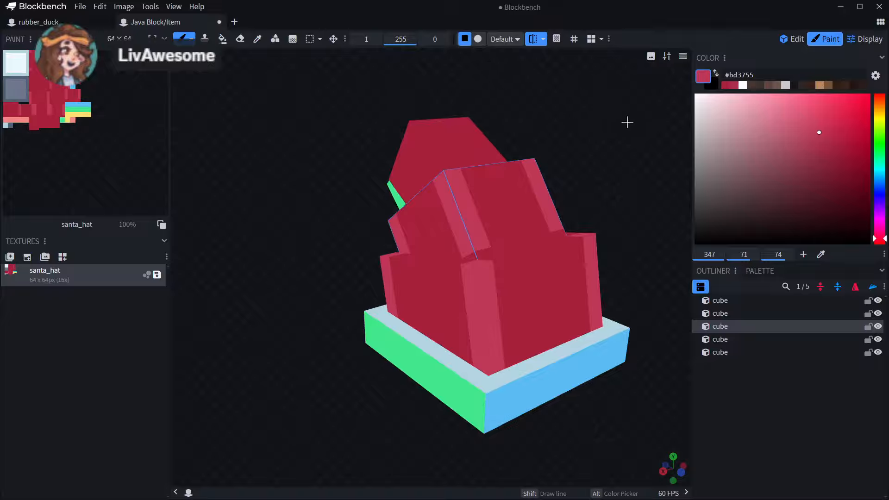
# - Paint one-pixel-wide #bd3755 strips along the front corner edges of the upper red cube
pyautogui.moveTo(627, 122); pyautogui.dragTo(626, 222)
pyautogui.moveTo(423, 359); pyautogui.dragTo(621, 199)
pyautogui.click(432, 254)
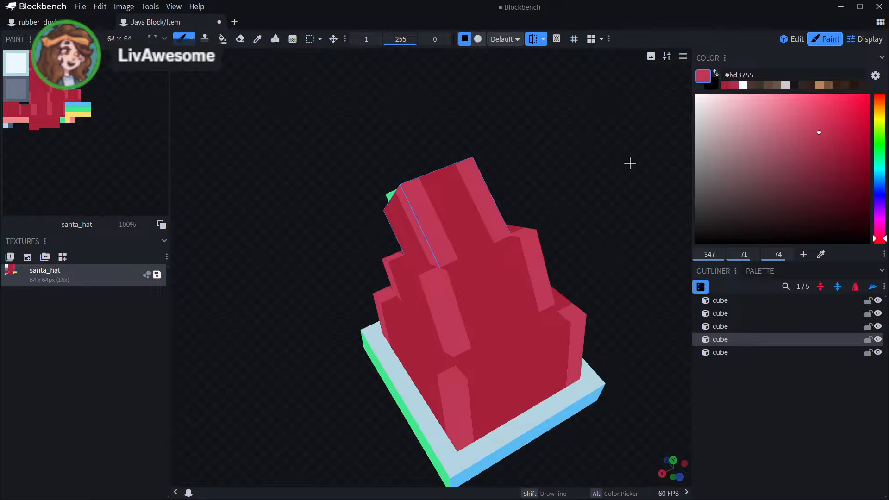
# - Add #bd3755 strips along the rear corner edges of the upper red cube and undo the stray brush strokes
pyautogui.moveTo(581, 157); pyautogui.dragTo(494, 188)
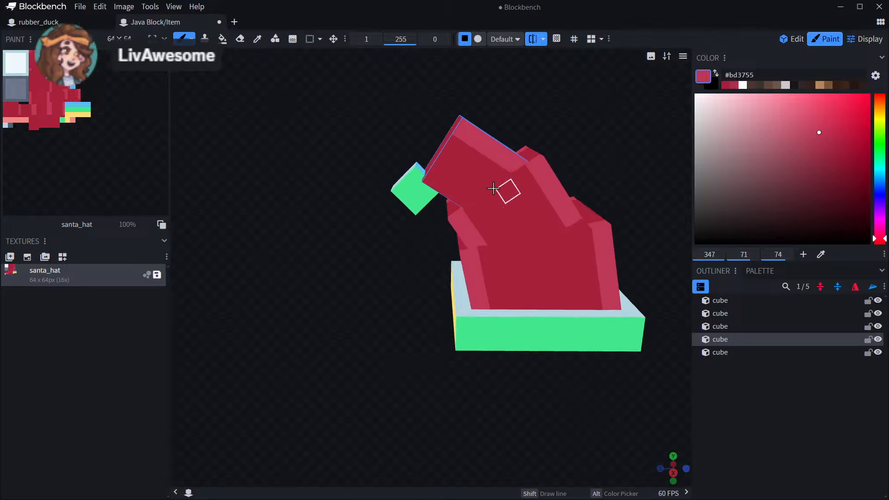
pyautogui.click(436, 188)
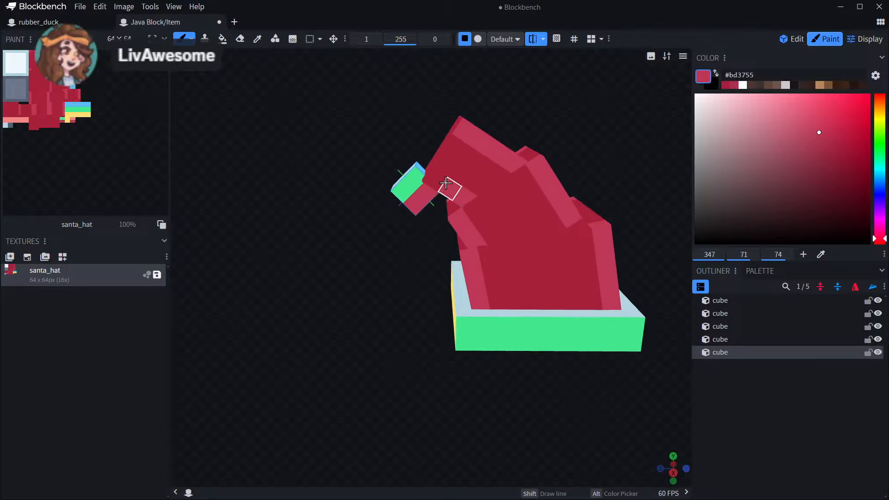
pyautogui.click(449, 188)
pyautogui.moveTo(409, 310); pyautogui.dragTo(487, 241)
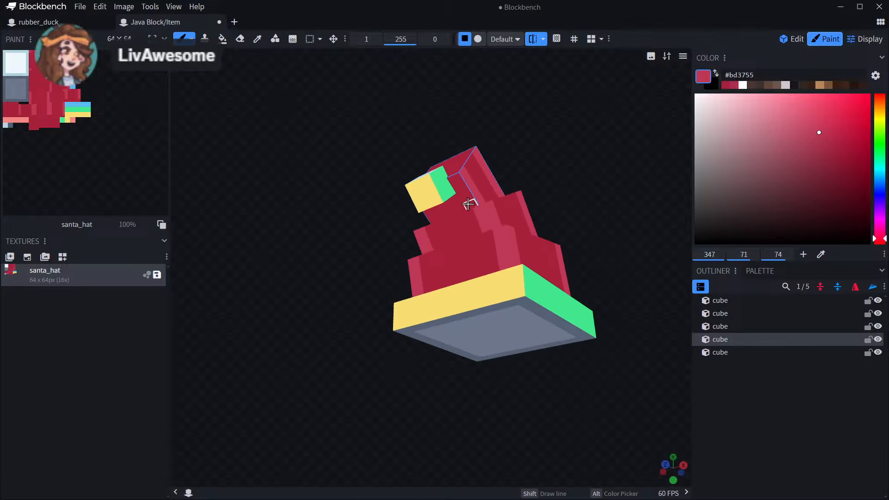
pyautogui.moveTo(468, 203)
pyautogui.mouseDown()
pyautogui.moveTo(656, 191)
pyautogui.moveTo(421, 193)
pyautogui.mouseUp()
pyautogui.hotkey('ctrl', 'z')
pyautogui.click(419, 192)
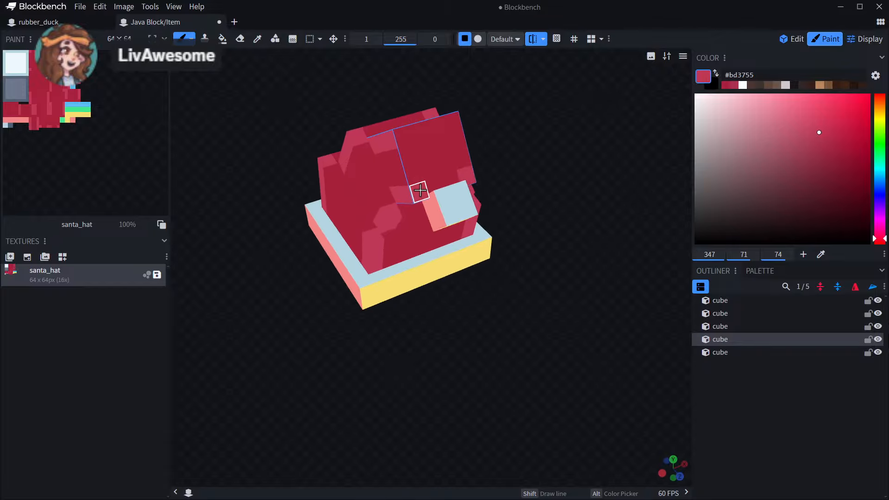
pyautogui.scroll(3, 492, 107)
pyautogui.click(391, 76)
# - Paint extra #bd3755 pixels inward from the corner strips on the lower cube's front face to make them jagged
pyautogui.moveTo(562, 112)
pyautogui.mouseDown()
pyautogui.moveTo(532, 134)
pyautogui.moveTo(234, 116)
pyautogui.mouseUp()
pyautogui.scroll(-3, 622, 257)
pyautogui.moveTo(621, 257); pyautogui.dragTo(603, 209, button='right')
pyautogui.moveTo(588, 197)
pyautogui.mouseDown()
pyautogui.moveTo(578, 166)
pyautogui.moveTo(571, 220)
pyautogui.mouseUp()
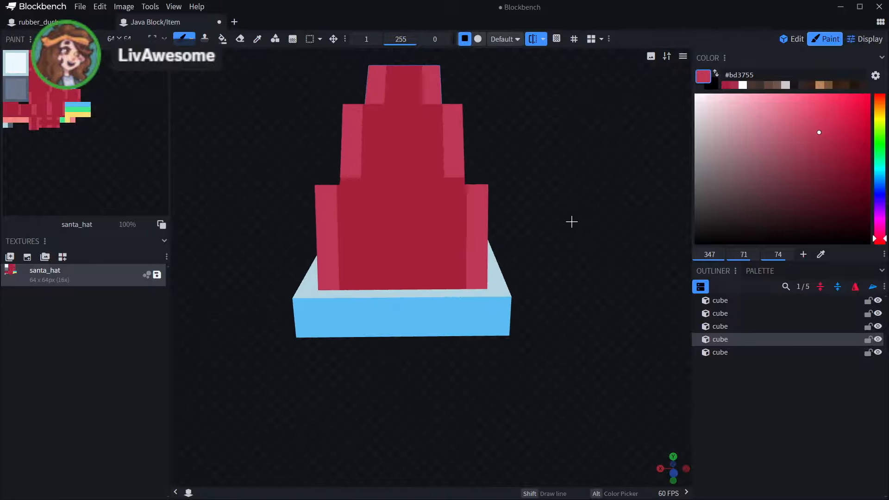
pyautogui.scroll(2, 571, 220)
pyautogui.click(461, 204)
pyautogui.click(472, 231)
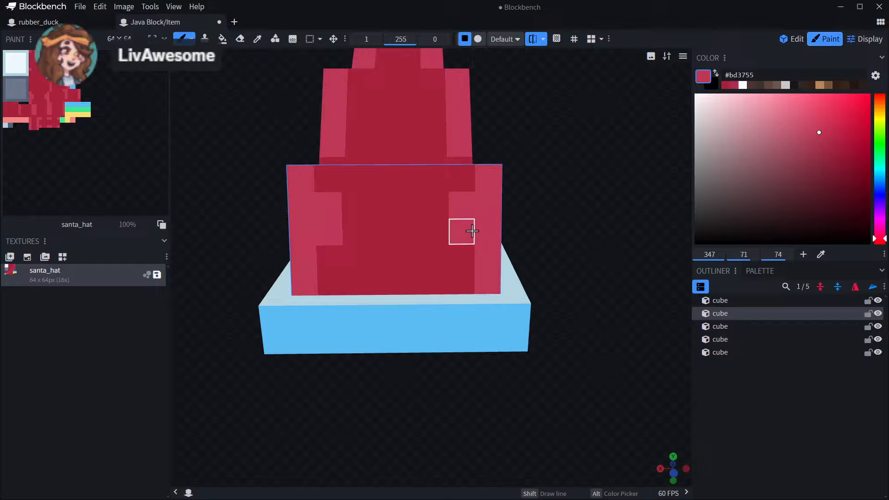
pyautogui.click(469, 281)
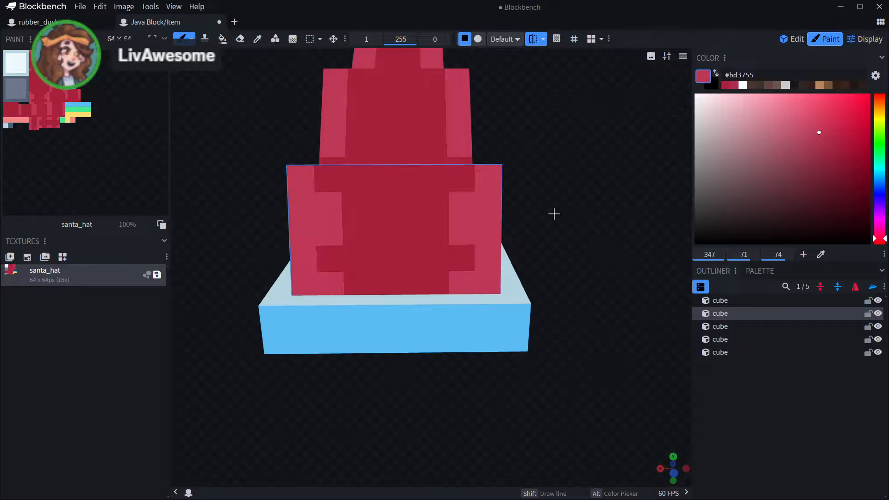
# - Roughen the corner strips on the lower cube's side faces with extra #bd3755 pixels
pyautogui.moveTo(616, 217); pyautogui.dragTo(397, 275)
pyautogui.click(406, 267)
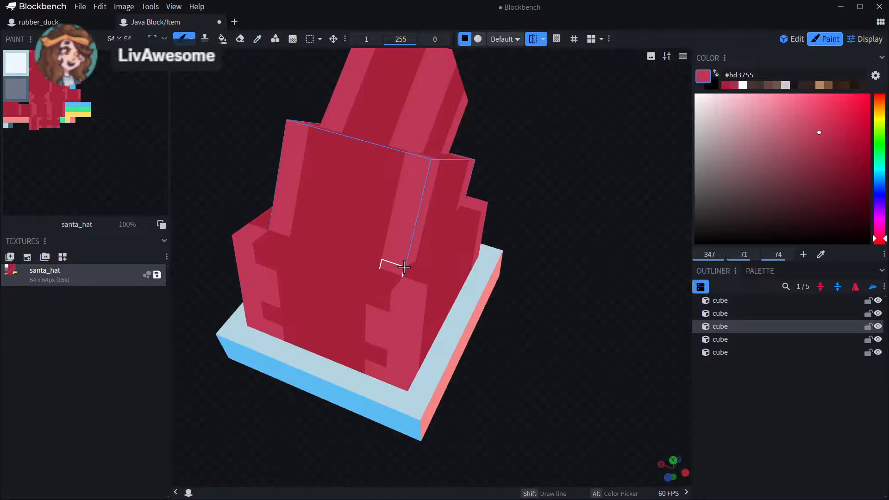
pyautogui.moveTo(552, 256); pyautogui.dragTo(586, 191)
pyautogui.click(357, 220)
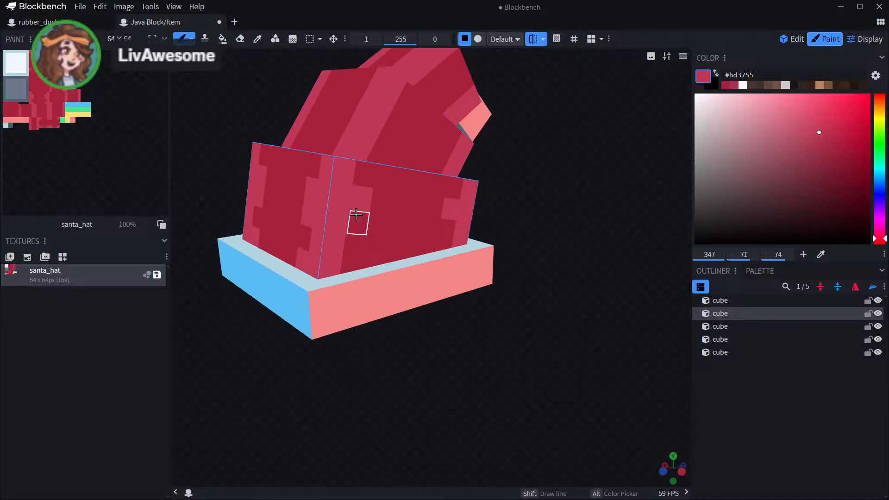
# - Widen the jagged #bd3755 highlights on the front faces of the middle and lower hat cubes
pyautogui.moveTo(258, 377)
pyautogui.mouseDown()
pyautogui.moveTo(439, 369)
pyautogui.moveTo(466, 387)
pyautogui.moveTo(443, 430)
pyautogui.moveTo(447, 417)
pyautogui.mouseUp()
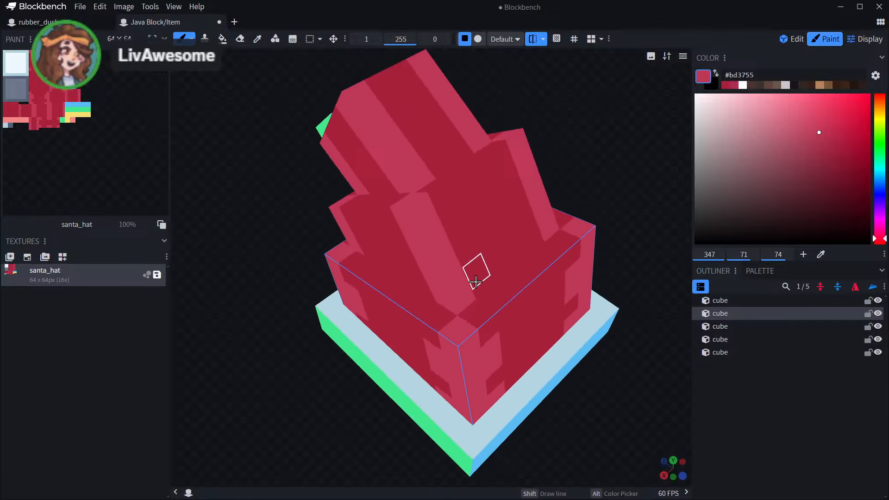
pyautogui.click(475, 277)
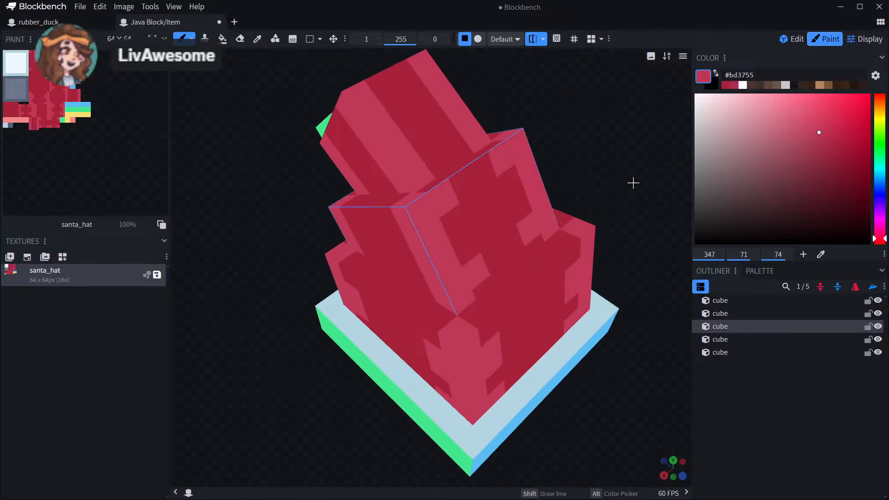
pyautogui.moveTo(633, 183); pyautogui.dragTo(575, 211)
pyautogui.moveTo(467, 316); pyautogui.dragTo(440, 246)
pyautogui.click(433, 250)
pyautogui.moveTo(471, 279)
pyautogui.mouseDown()
pyautogui.moveTo(465, 261)
pyautogui.moveTo(445, 277)
pyautogui.mouseUp()
pyautogui.moveTo(556, 240)
pyautogui.mouseDown()
pyautogui.moveTo(463, 250)
pyautogui.moveTo(404, 210)
pyautogui.moveTo(464, 250)
pyautogui.moveTo(413, 311)
pyautogui.moveTo(369, 282)
pyautogui.moveTo(367, 229)
pyautogui.moveTo(413, 183)
pyautogui.moveTo(606, 200)
pyautogui.moveTo(617, 231)
pyautogui.moveTo(587, 238)
pyautogui.moveTo(115, 497)
pyautogui.mouseUp()
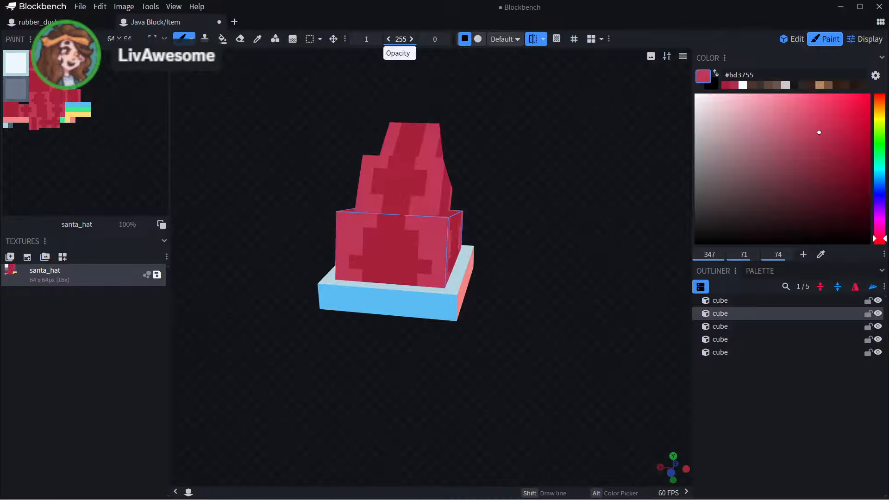
# - Add the copied red block texture from the clipboard as a reference image beside the hat
pyautogui.rightClick(526, 207)
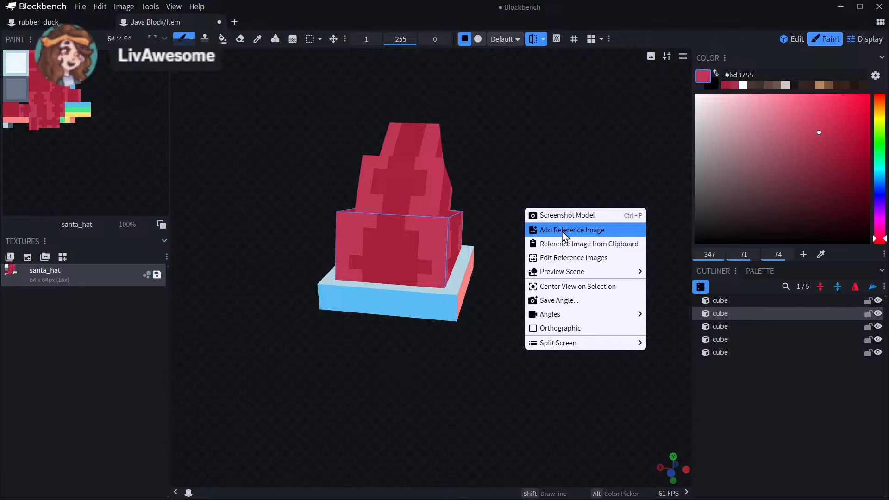
pyautogui.click(432, 7)
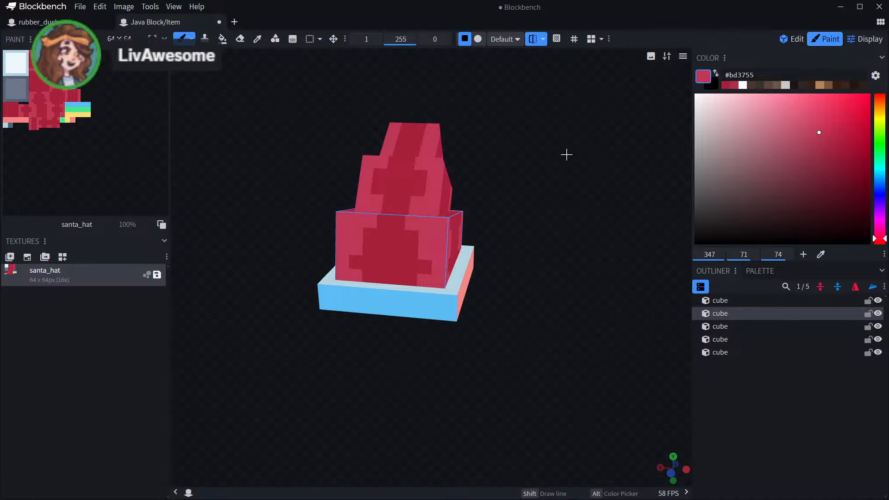
pyautogui.rightClick(566, 155)
pyautogui.moveTo(614, 213)
pyautogui.click(615, 191)
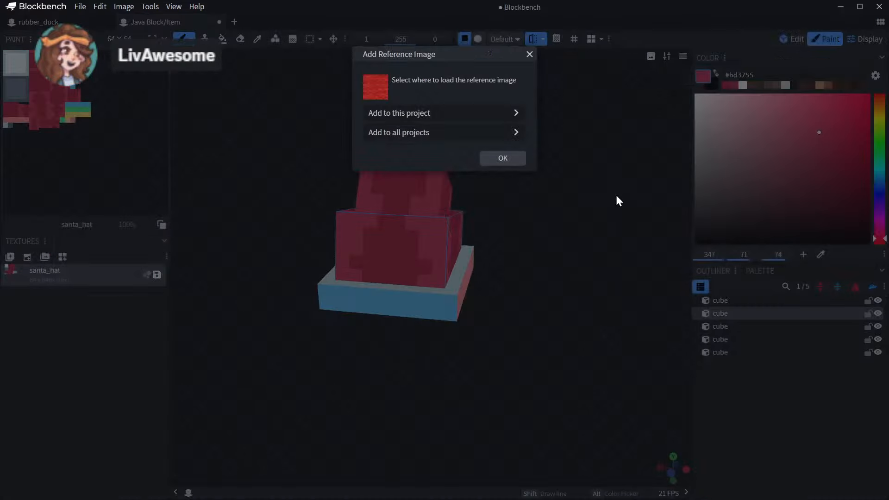
pyautogui.click(461, 122)
pyautogui.moveTo(631, 264); pyautogui.dragTo(572, 192)
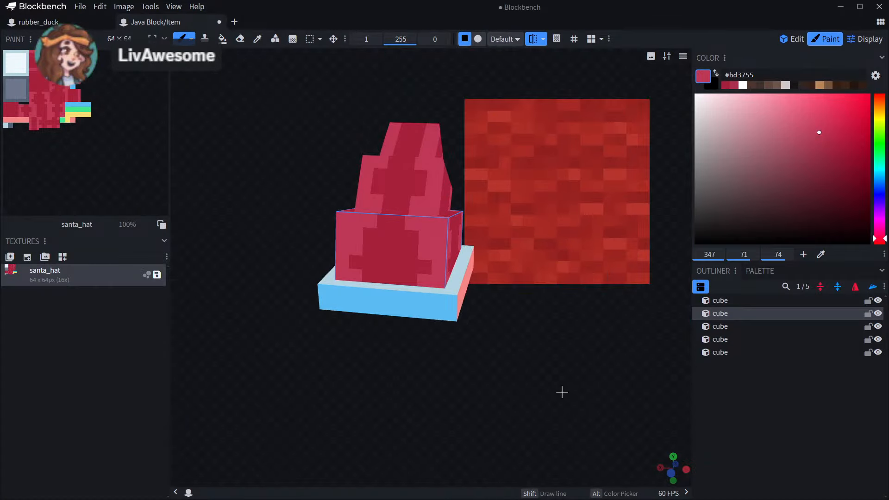
pyautogui.moveTo(562, 391); pyautogui.dragTo(497, 395)
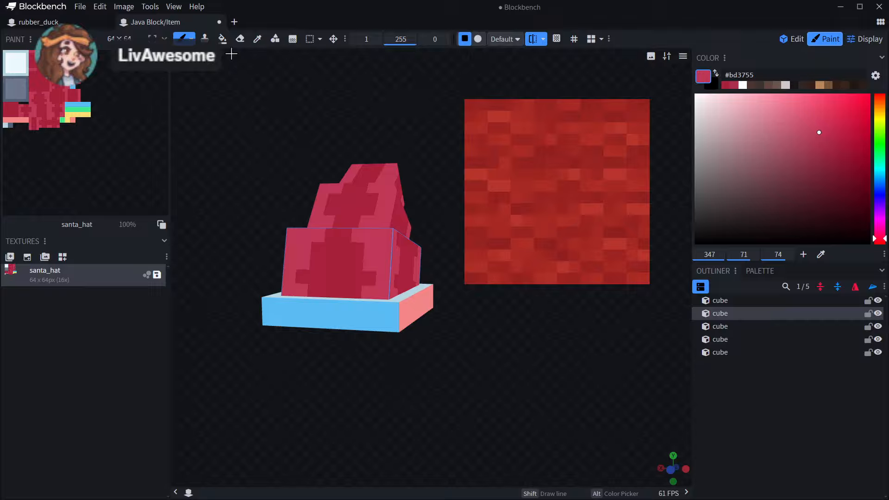
# - Sample the dark red #8f2020 from the reference image and move the image farther away from the hat
pyautogui.click(257, 39)
pyautogui.click(342, 280)
pyautogui.moveTo(508, 383); pyautogui.dragTo(411, 404)
pyautogui.click(517, 212)
pyautogui.doubleClick(518, 211)
pyautogui.moveTo(515, 191); pyautogui.dragTo(641, 367)
pyautogui.click(502, 233)
pyautogui.moveTo(500, 236); pyautogui.dragTo(558, 235, button='right')
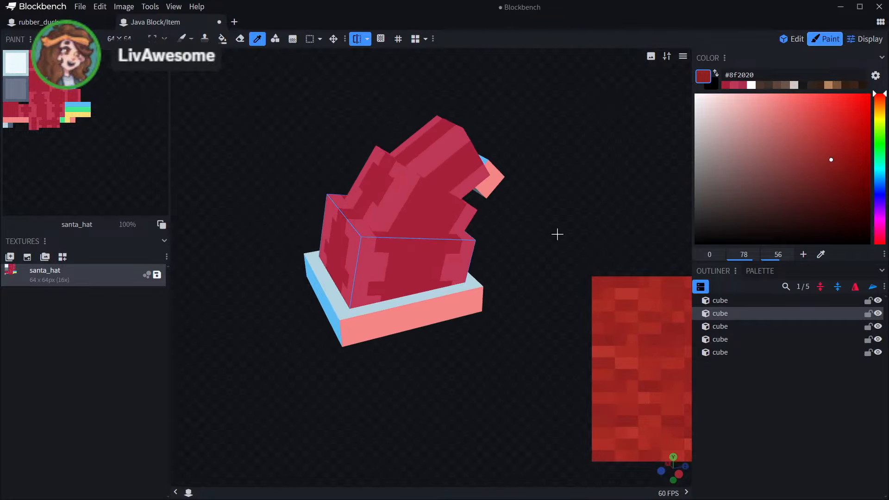
# - Resample #bd3755 from the hat and brush wider jagged highlights onto the side faces of the middle and upper cubes
pyautogui.click(388, 205)
pyautogui.click(182, 38)
pyautogui.scroll(2, 557, 225)
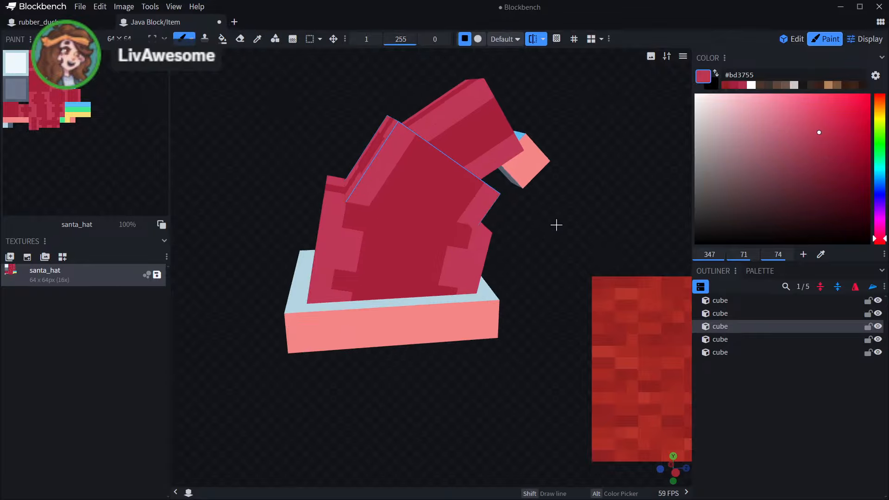
pyautogui.moveTo(556, 225); pyautogui.dragTo(549, 269)
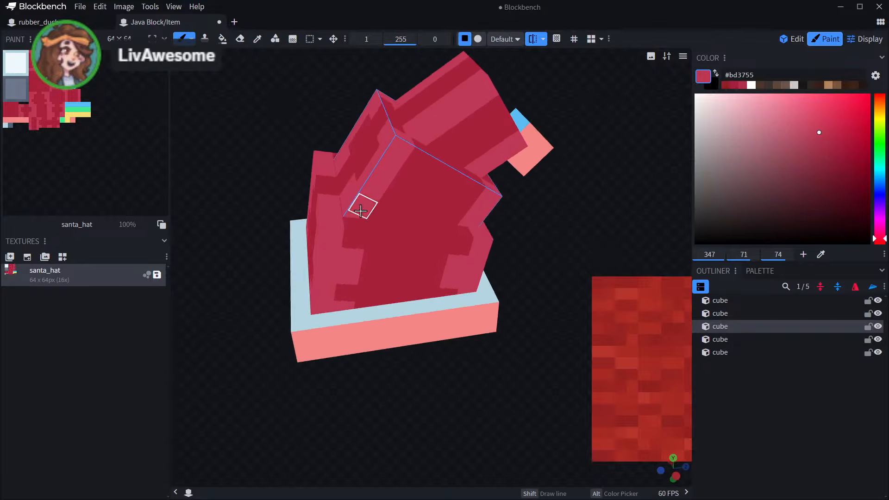
pyautogui.click(421, 167)
pyautogui.moveTo(558, 169); pyautogui.dragTo(503, 191)
pyautogui.click(428, 166)
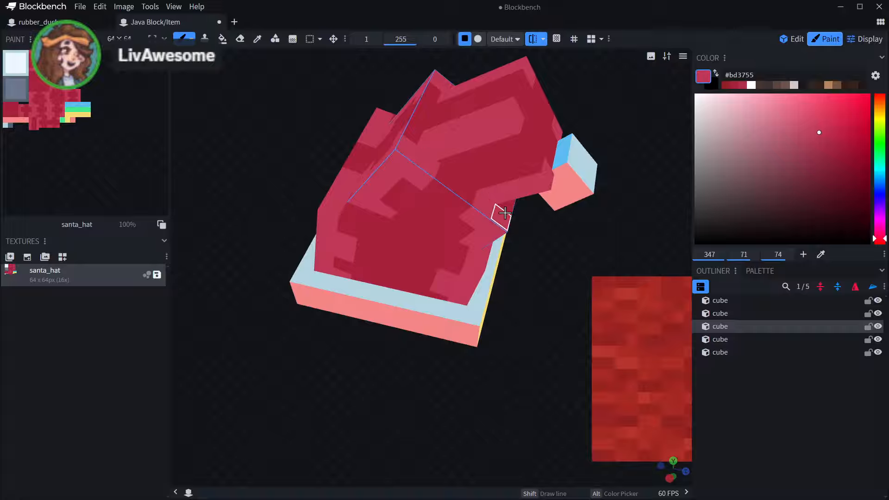
pyautogui.click(471, 157)
# - Cover most of the upper cube's faces with #bd3755 and extend the highlights over the top of the middle cube
pyautogui.moveTo(556, 230); pyautogui.dragTo(537, 192)
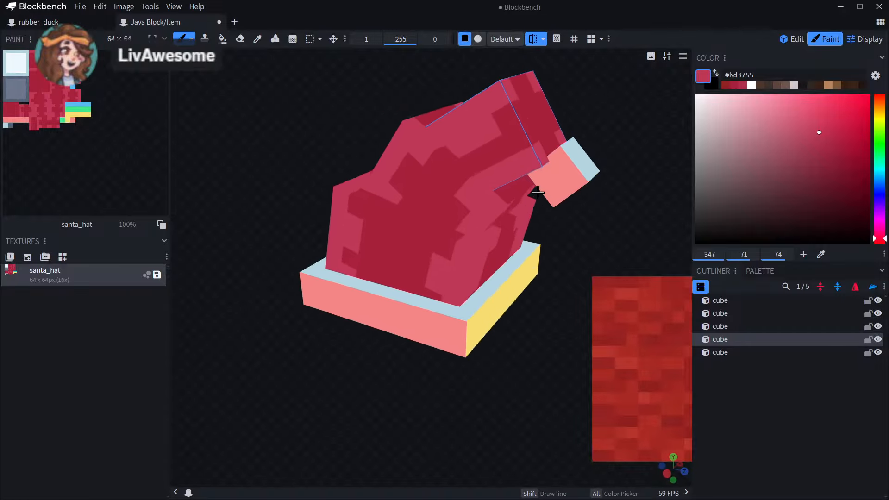
pyautogui.moveTo(588, 227)
pyautogui.mouseDown()
pyautogui.moveTo(598, 223)
pyautogui.moveTo(608, 235)
pyautogui.moveTo(421, 371)
pyautogui.moveTo(448, 254)
pyautogui.moveTo(376, 179)
pyautogui.mouseUp()
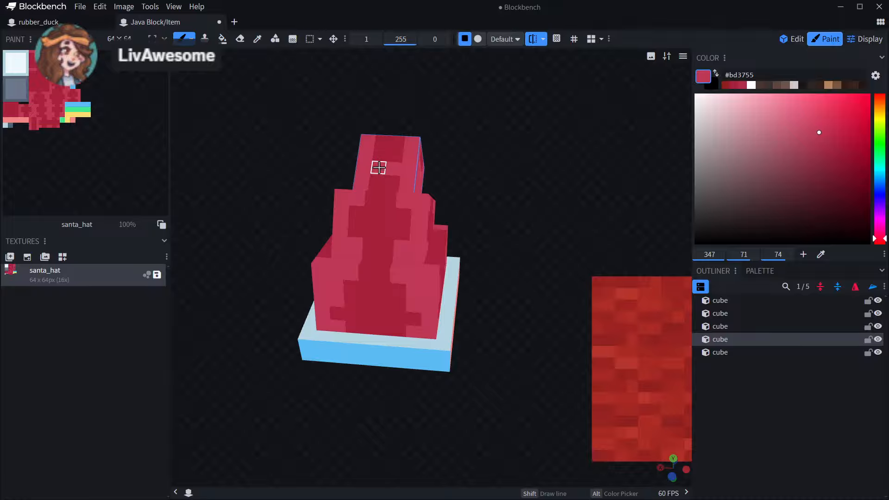
pyautogui.moveTo(431, 145); pyautogui.dragTo(516, 195)
pyautogui.click(360, 257)
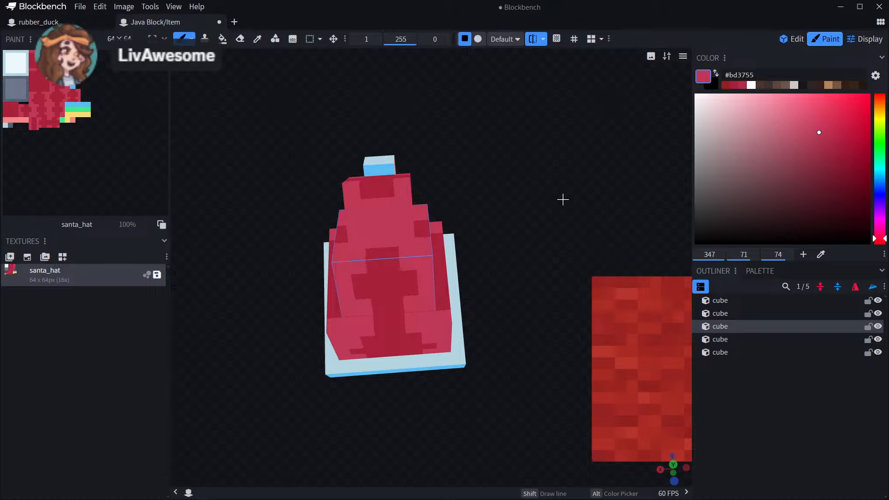
pyautogui.moveTo(567, 212); pyautogui.dragTo(437, 200)
pyautogui.click(431, 193)
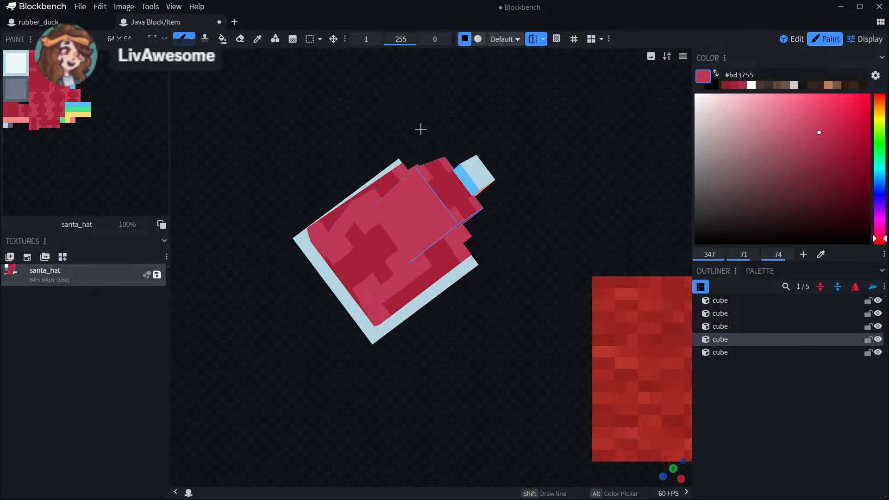
pyautogui.moveTo(420, 129); pyautogui.dragTo(380, 121)
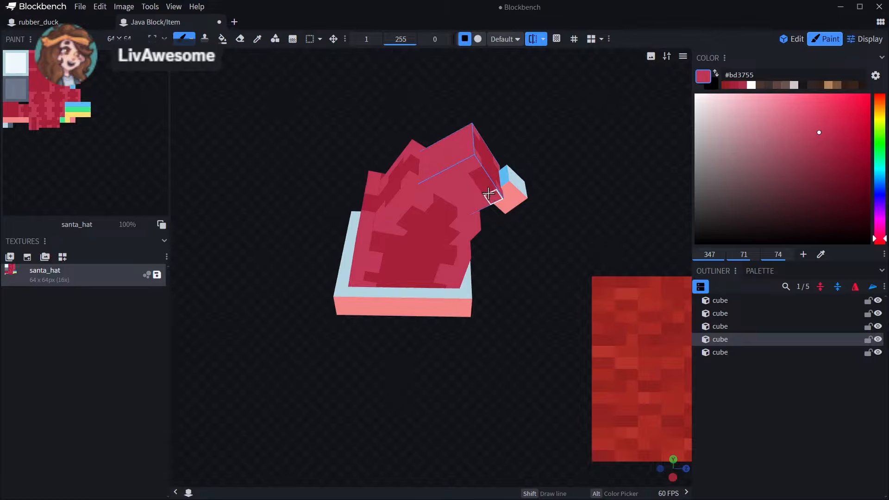
pyautogui.moveTo(476, 175); pyautogui.dragTo(516, 205)
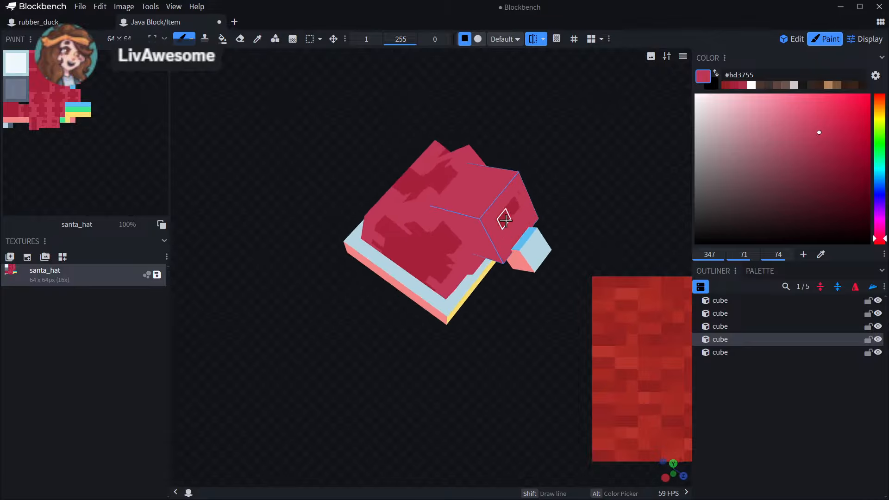
pyautogui.moveTo(588, 129); pyautogui.dragTo(578, 159)
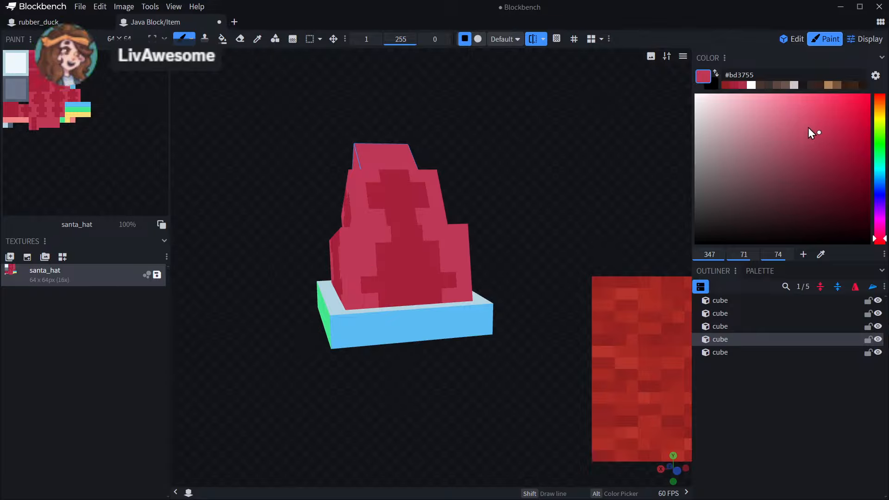
# - Choose the lighter red #c74764 and paint a two-pixel-high band across the lower cube's front face
pyautogui.click(808, 127)
pyautogui.scroll(2, 533, 262)
pyautogui.moveTo(454, 264)
pyautogui.mouseDown()
pyautogui.moveTo(454, 241)
pyautogui.moveTo(434, 242)
pyautogui.mouseUp()
pyautogui.moveTo(612, 222); pyautogui.dragTo(585, 222)
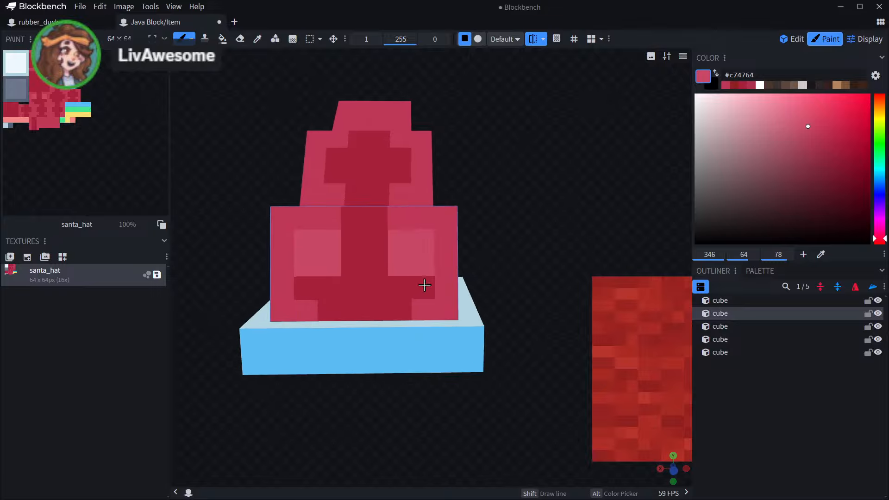
pyautogui.moveTo(360, 244); pyautogui.dragTo(359, 265)
pyautogui.scroll(-5, 602, 225)
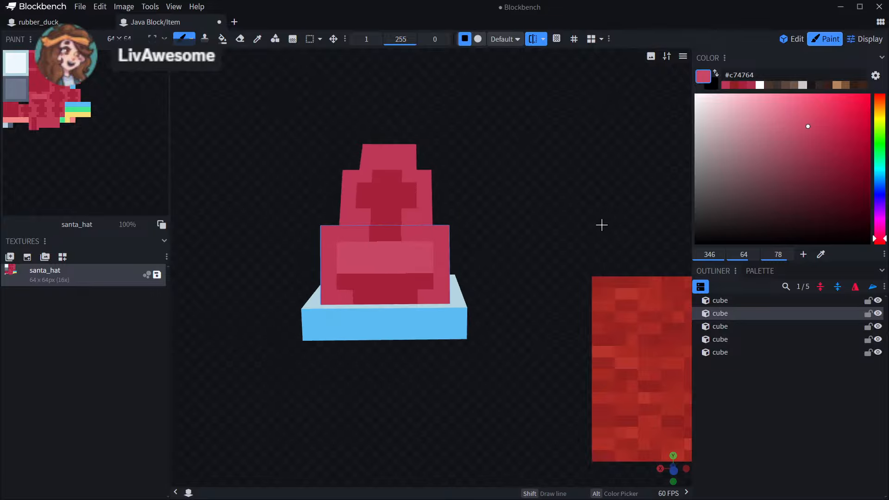
# - Sample the base red #a6203a and fill the three red hat cubes with it to clear the painted highlights
pyautogui.click(257, 38)
pyautogui.click(364, 241)
pyautogui.click(222, 38)
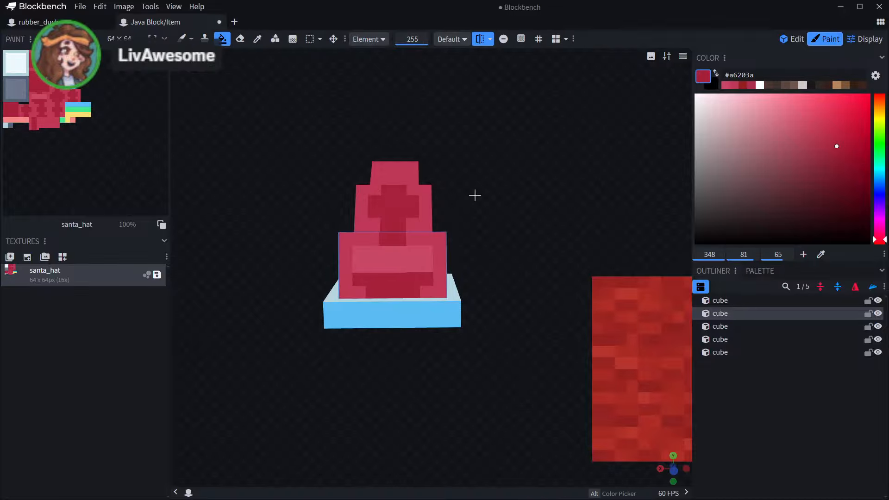
pyautogui.click(431, 246)
pyautogui.moveTo(430, 245); pyautogui.dragTo(589, 167)
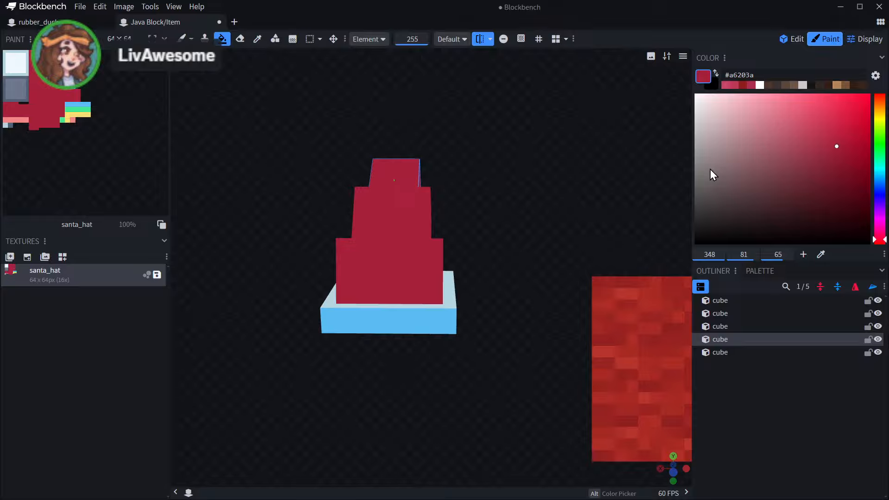
# - Choose the darker red #97172b and fill the three red hat cubes with it
pyautogui.click(882, 241)
pyautogui.click(837, 169)
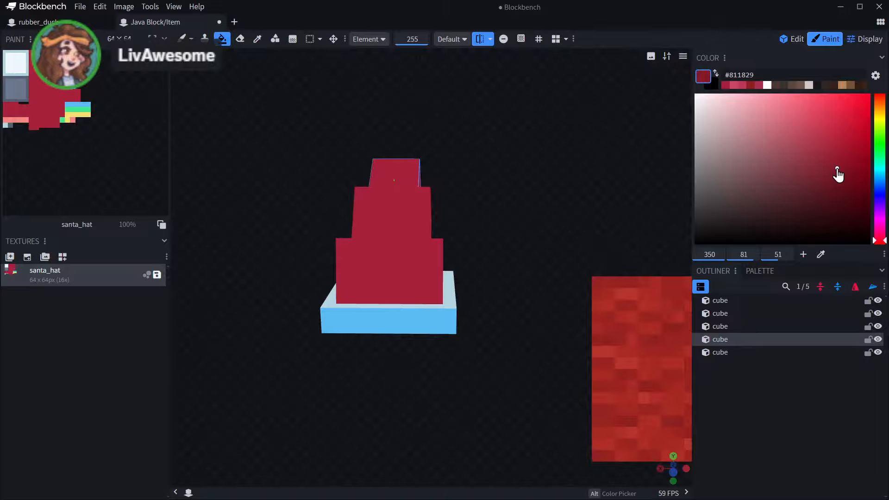
pyautogui.click(356, 260)
pyautogui.click(387, 222)
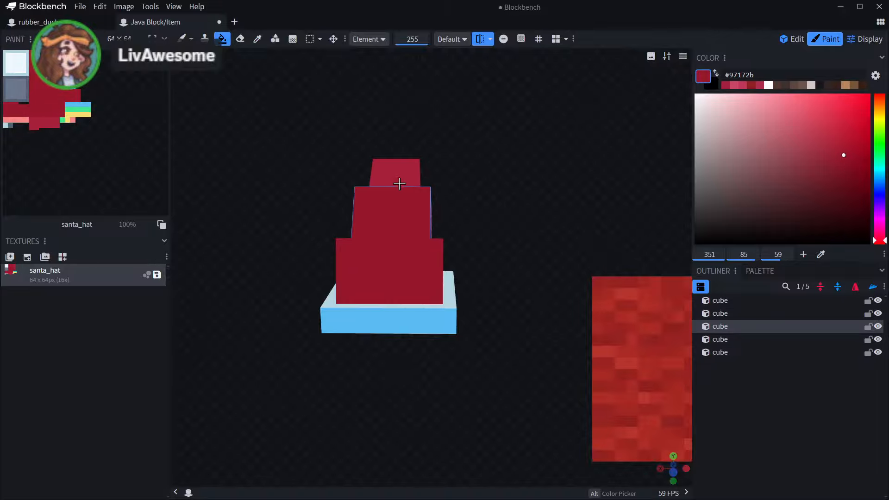
pyautogui.click(399, 182)
pyautogui.moveTo(464, 167)
pyautogui.mouseDown()
pyautogui.moveTo(316, 137)
pyautogui.moveTo(259, 88)
pyautogui.mouseUp()
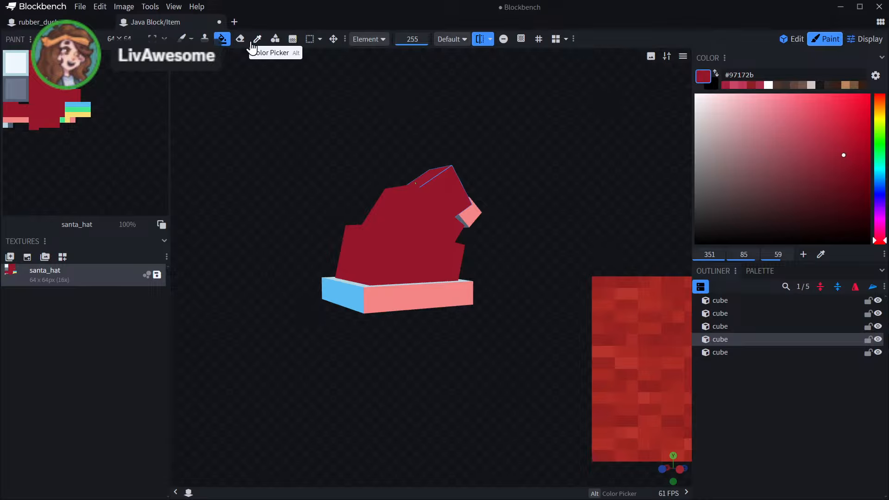
# - Set up the brush with the slightly lighter red #a31e37 and turn off mirror painting
pyautogui.click(182, 40)
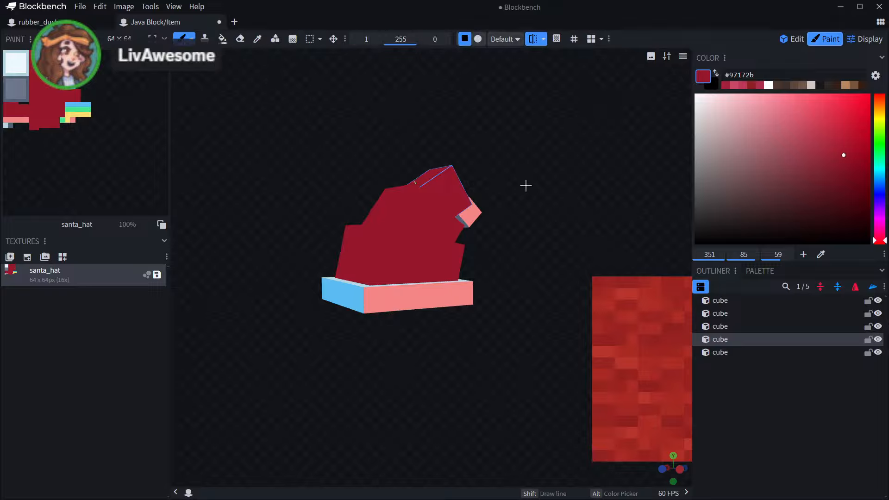
pyautogui.moveTo(282, 125); pyautogui.dragTo(387, 159)
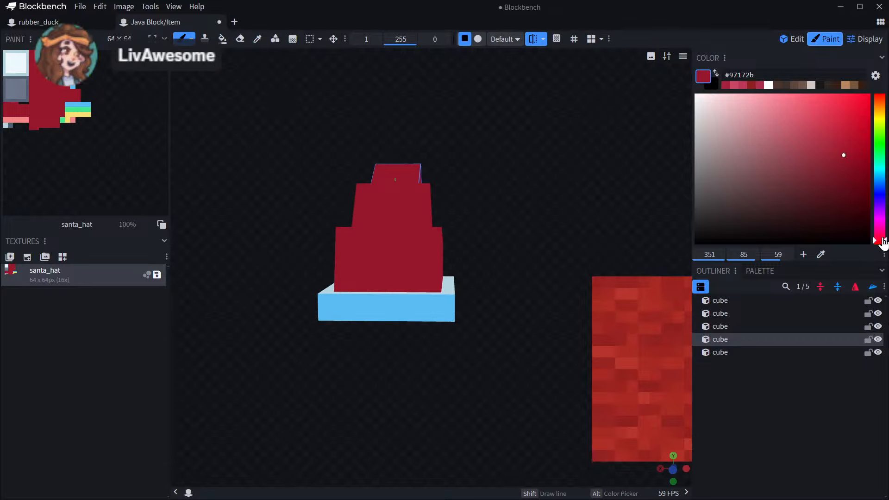
pyautogui.click(884, 242)
pyautogui.click(838, 150)
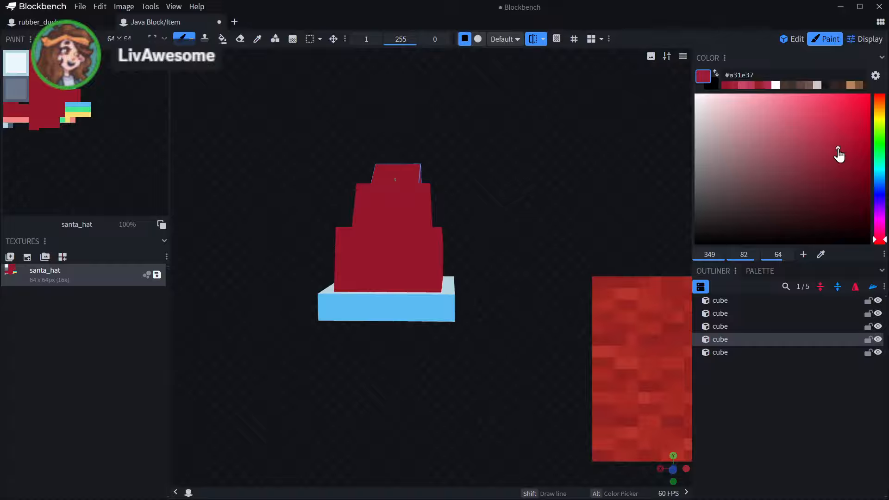
pyautogui.scroll(4, 484, 303)
pyautogui.moveTo(493, 300); pyautogui.dragTo(504, 284)
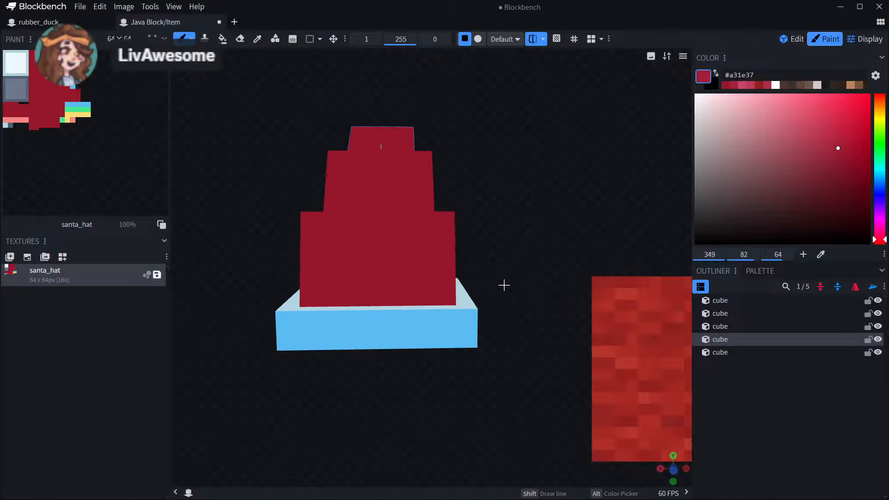
pyautogui.click(436, 274)
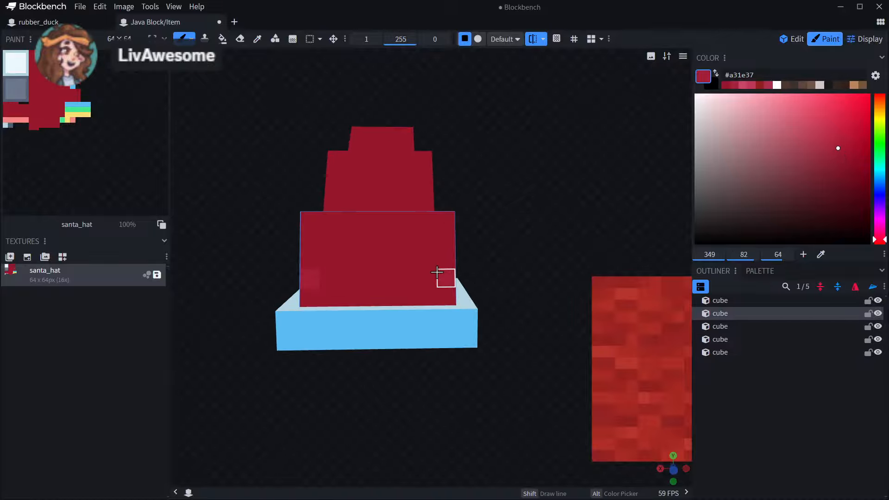
pyautogui.click(534, 38)
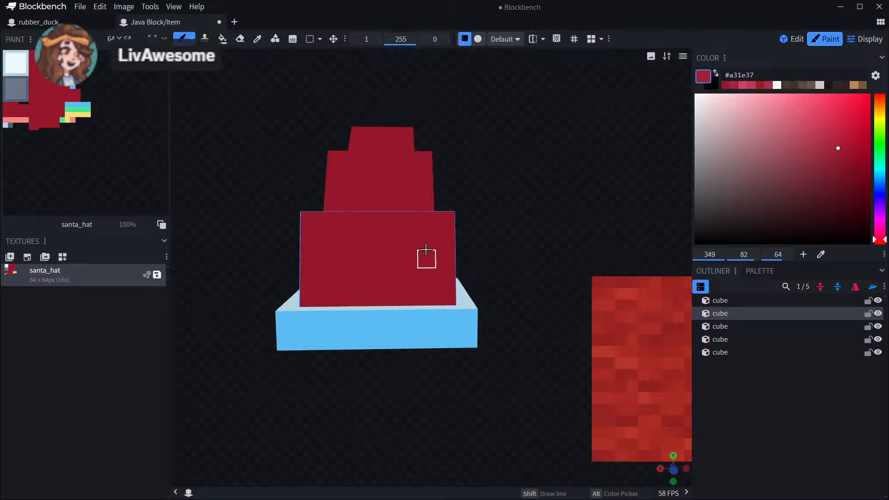
# - Brush small #a31e37 patches onto the front faces of the lower and middle hat cubes
pyautogui.moveTo(423, 254)
pyautogui.mouseDown()
pyautogui.moveTo(407, 241)
pyautogui.moveTo(429, 239)
pyautogui.mouseUp()
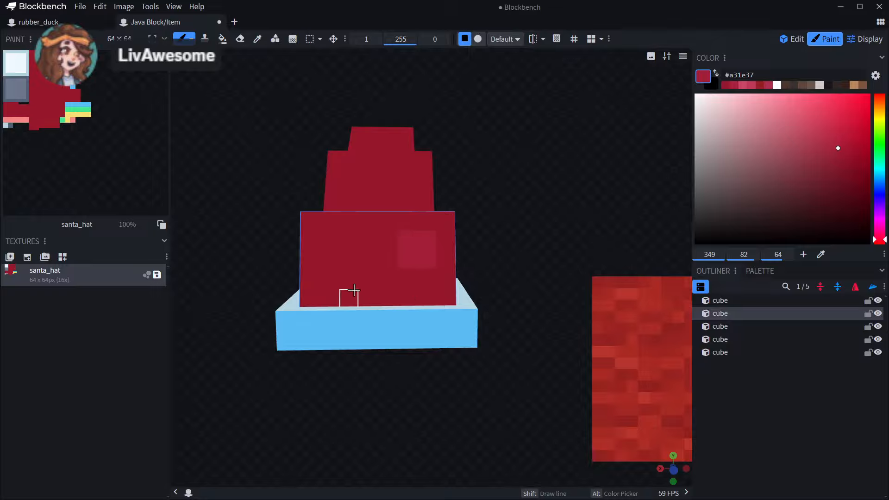
pyautogui.scroll(-3, 514, 237)
pyautogui.moveTo(514, 237)
pyautogui.mouseDown()
pyautogui.moveTo(447, 222)
pyautogui.moveTo(534, 232)
pyautogui.moveTo(446, 221)
pyautogui.moveTo(419, 243)
pyautogui.moveTo(481, 228)
pyautogui.moveTo(482, 243)
pyautogui.mouseUp()
pyautogui.click(397, 272)
pyautogui.scroll(3, 483, 243)
pyautogui.click(354, 185)
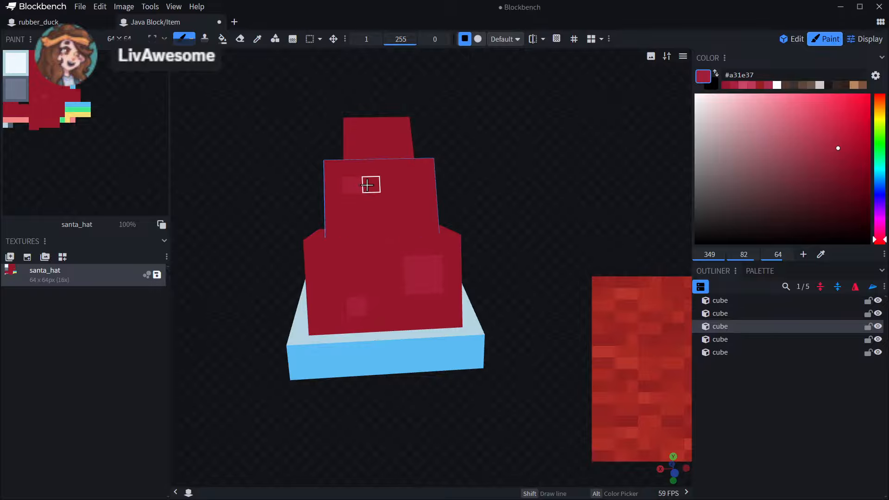
pyautogui.moveTo(550, 182); pyautogui.dragTo(487, 172)
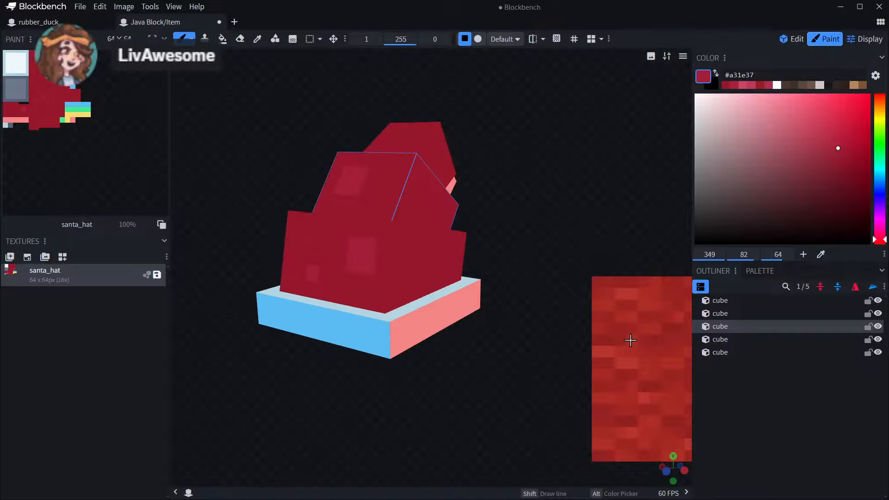
# - Move the red wool reference image beside the hat so that it is fully in view
pyautogui.click(629, 336)
pyautogui.doubleClick(628, 298)
pyautogui.click(537, 207)
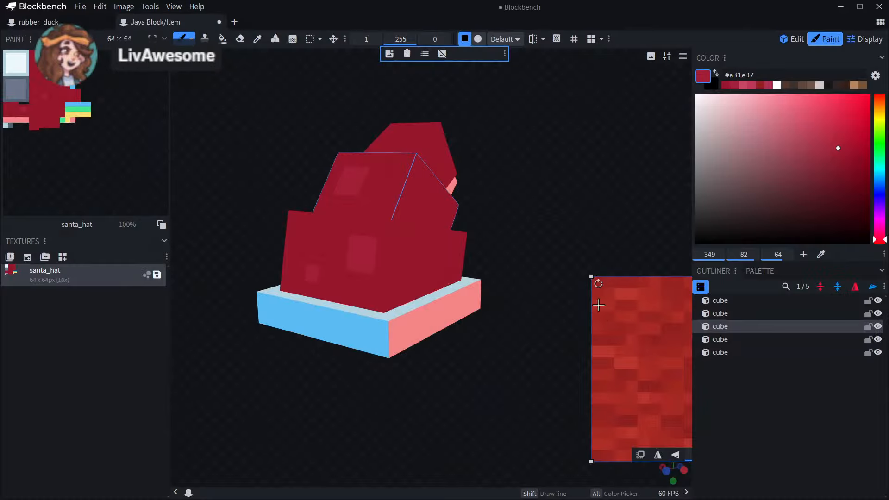
pyautogui.moveTo(630, 336); pyautogui.dragTo(526, 179)
pyautogui.click(502, 434)
pyautogui.moveTo(517, 421); pyautogui.dragTo(514, 342)
# - Sample the base red #97172b and fill the lower and middle cubes with it to clear the faint patches
pyautogui.click(258, 38)
pyautogui.click(316, 214)
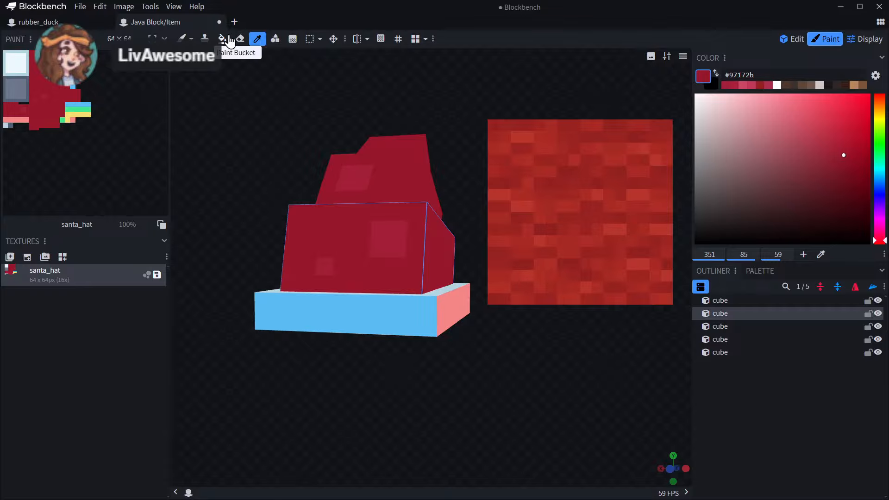
pyautogui.click(223, 38)
pyautogui.click(388, 244)
pyautogui.click(348, 177)
pyautogui.moveTo(384, 135)
pyautogui.mouseDown()
pyautogui.moveTo(313, 93)
pyautogui.moveTo(366, 99)
pyautogui.mouseUp()
# - Choose the lighter red #af233f and brush scattered pixel patches onto the lower cube's front face
pyautogui.click(257, 38)
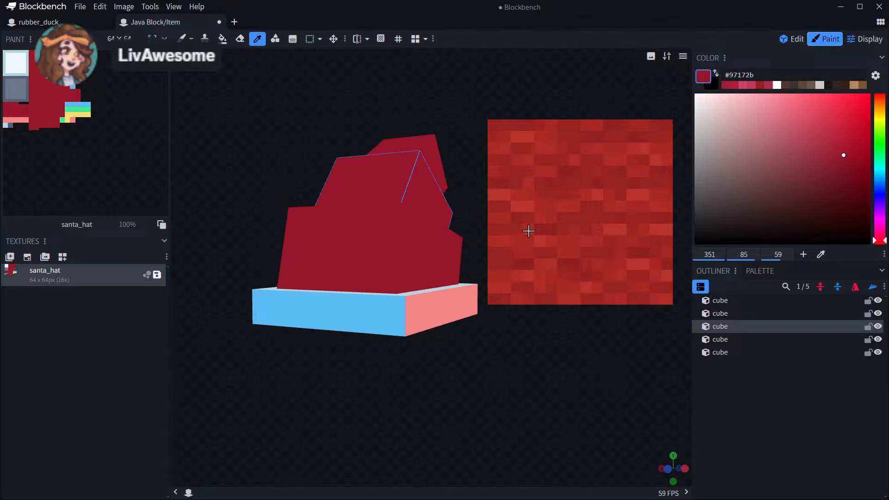
pyautogui.click(376, 243)
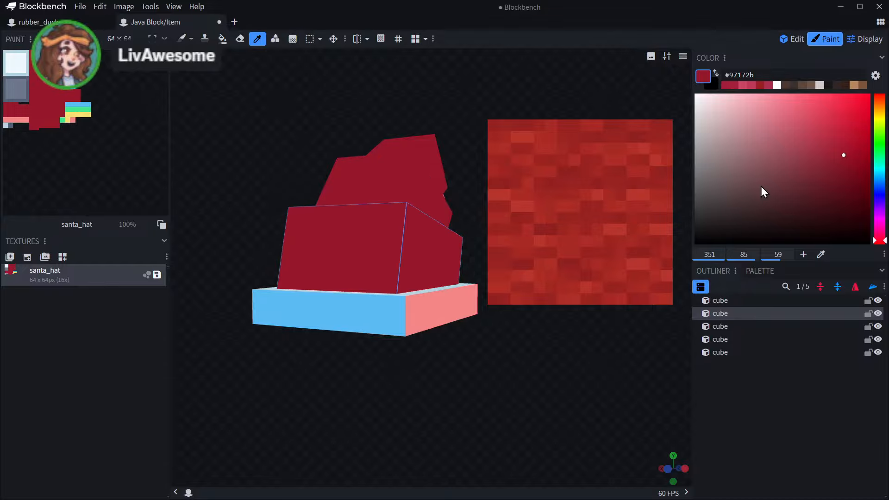
pyautogui.scroll(1, 884, 221)
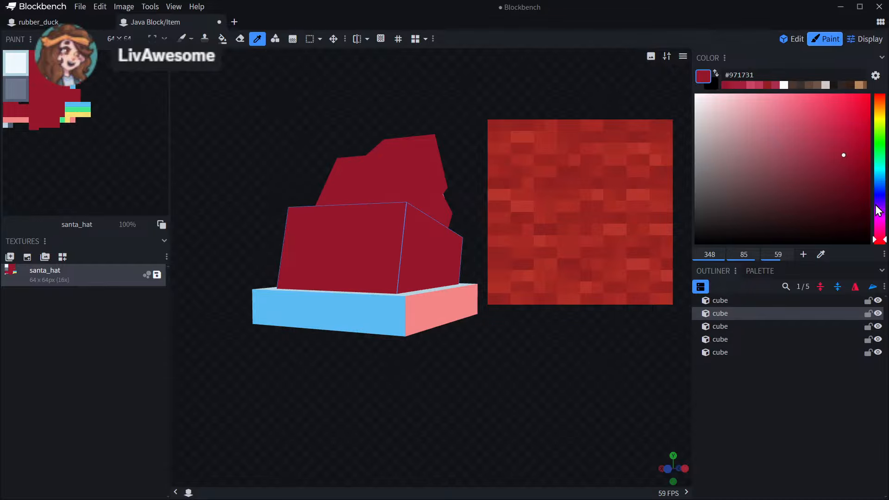
pyautogui.click(835, 140)
pyautogui.click(182, 39)
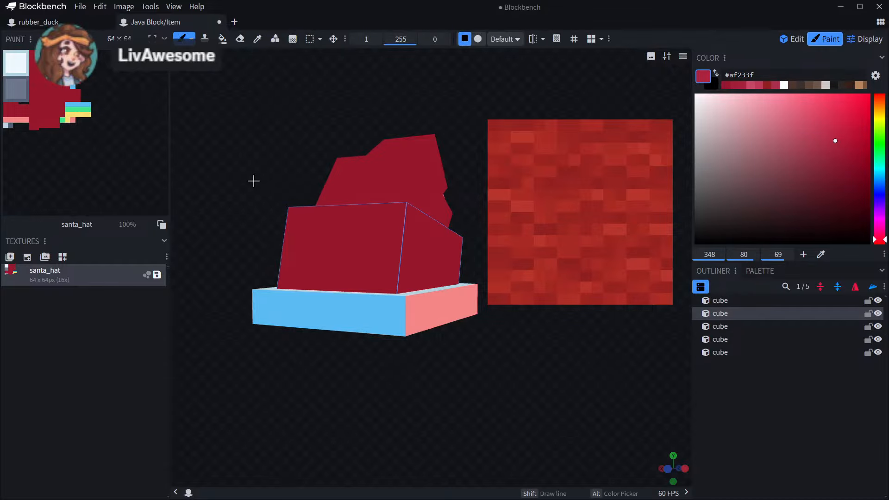
pyautogui.moveTo(252, 181)
pyautogui.mouseDown()
pyautogui.moveTo(377, 276)
pyautogui.moveTo(380, 257)
pyautogui.mouseUp()
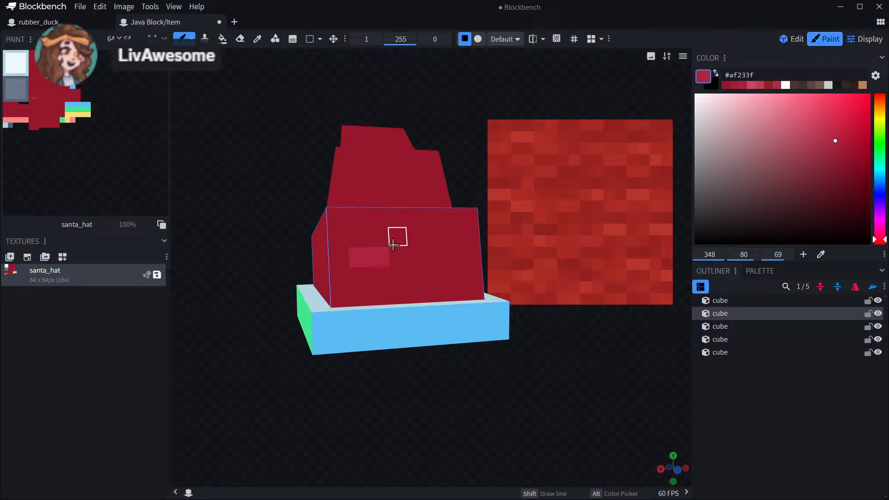
pyautogui.click(417, 236)
pyautogui.click(434, 235)
pyautogui.moveTo(549, 395); pyautogui.dragTo(522, 393)
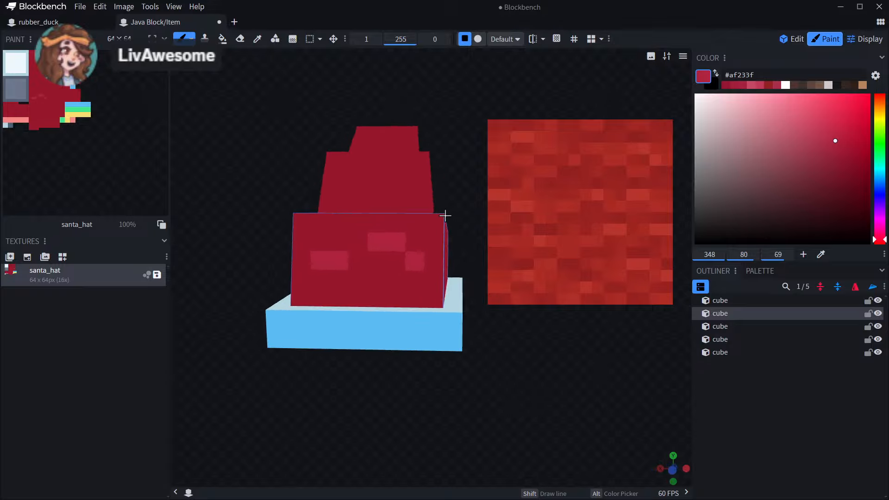
# - Brush scattered #af233f pixel patches onto the middle cube's front face
pyautogui.moveTo(482, 155); pyautogui.dragTo(461, 182)
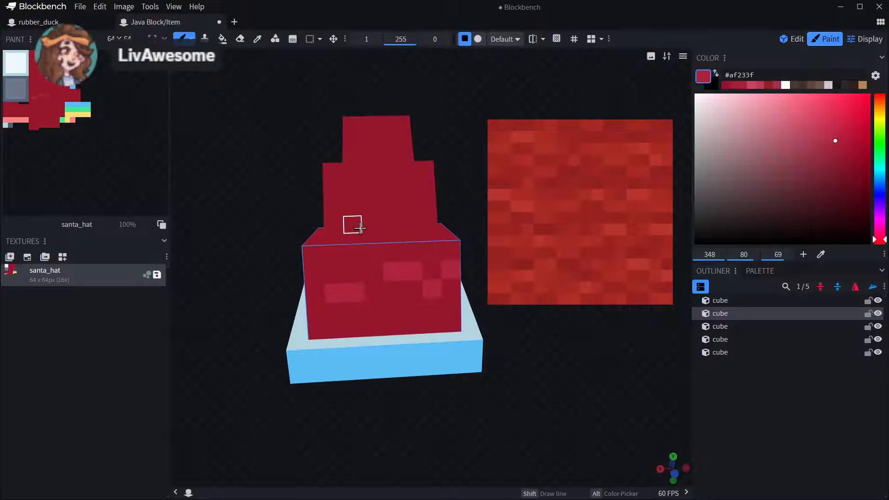
pyautogui.moveTo(408, 220); pyautogui.dragTo(351, 223)
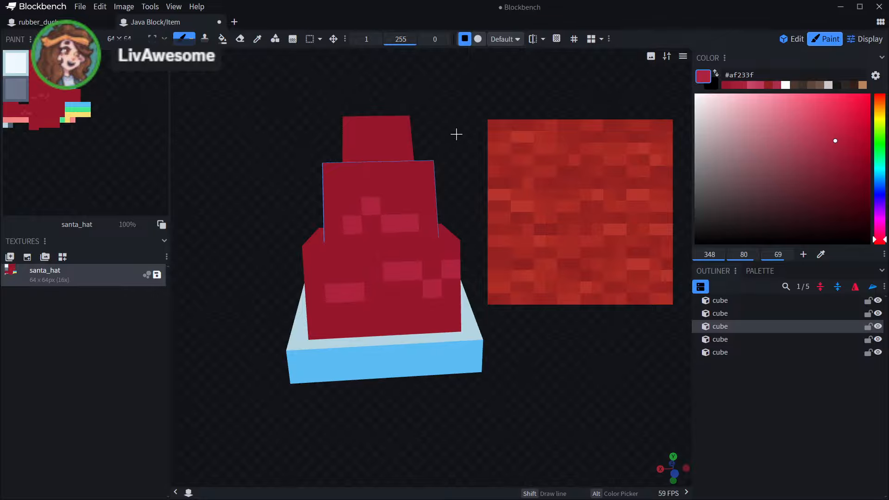
pyautogui.moveTo(457, 134); pyautogui.dragTo(435, 160, button='right')
pyautogui.moveTo(435, 160); pyautogui.dragTo(412, 187)
pyautogui.click(395, 205)
# - Continue the #af233f patches onto the middle cube's side face above the pink brim side
pyautogui.moveTo(486, 149); pyautogui.dragTo(437, 134)
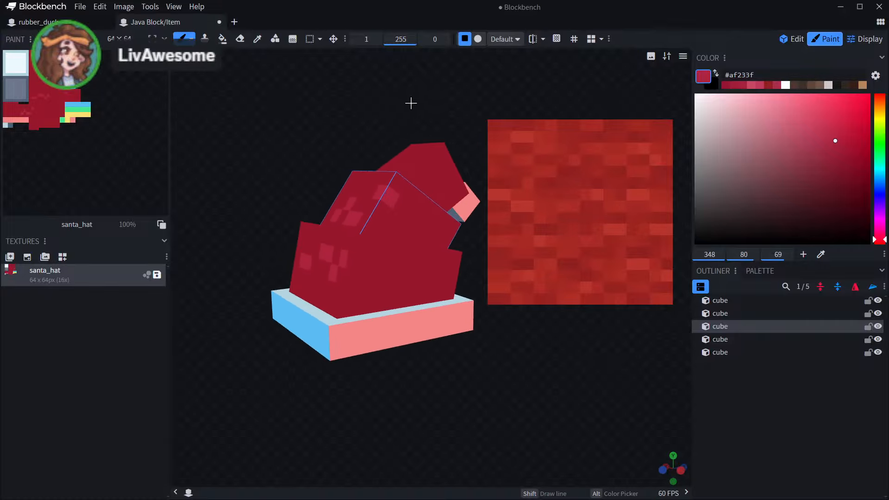
pyautogui.moveTo(411, 103); pyautogui.dragTo(363, 111)
pyautogui.moveTo(350, 228); pyautogui.dragTo(382, 230)
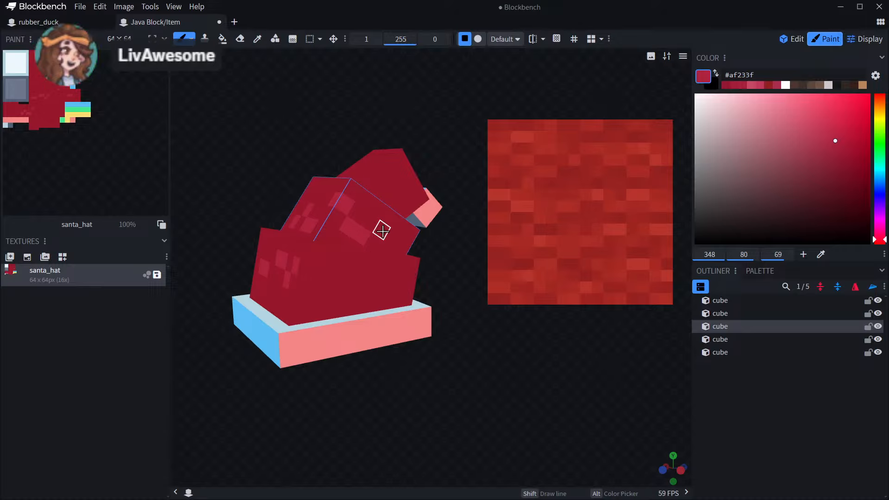
# - Brush #af233f patches onto the lower cube's side face above the pink brim side
pyautogui.moveTo(459, 229); pyautogui.dragTo(454, 311)
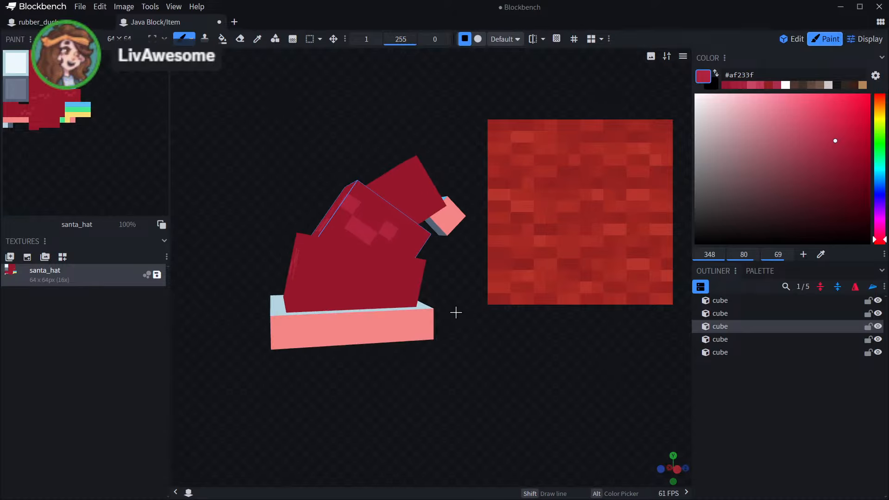
pyautogui.click(395, 292)
pyautogui.moveTo(384, 290)
pyautogui.mouseDown()
pyautogui.moveTo(369, 270)
pyautogui.moveTo(307, 303)
pyautogui.mouseUp()
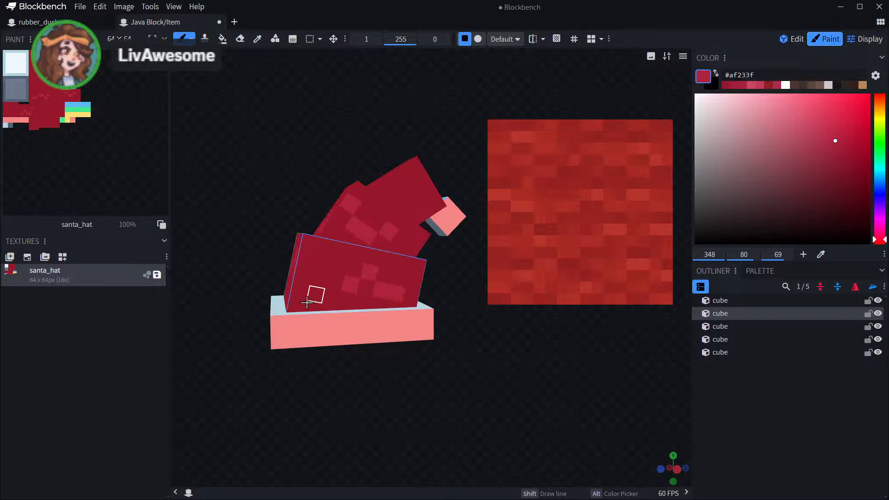
pyautogui.click(314, 295)
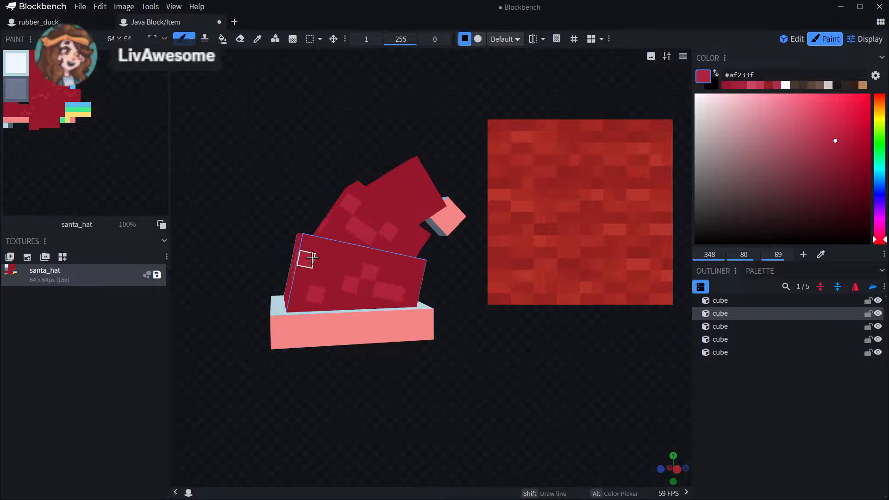
# - Brush #af233f patches along the lower cube's side face above the green brim side
pyautogui.moveTo(516, 166)
pyautogui.mouseDown()
pyautogui.moveTo(546, 155)
pyautogui.moveTo(497, 161)
pyautogui.moveTo(615, 162)
pyautogui.moveTo(684, 150)
pyautogui.mouseUp()
pyautogui.click(468, 321)
pyautogui.click(448, 324)
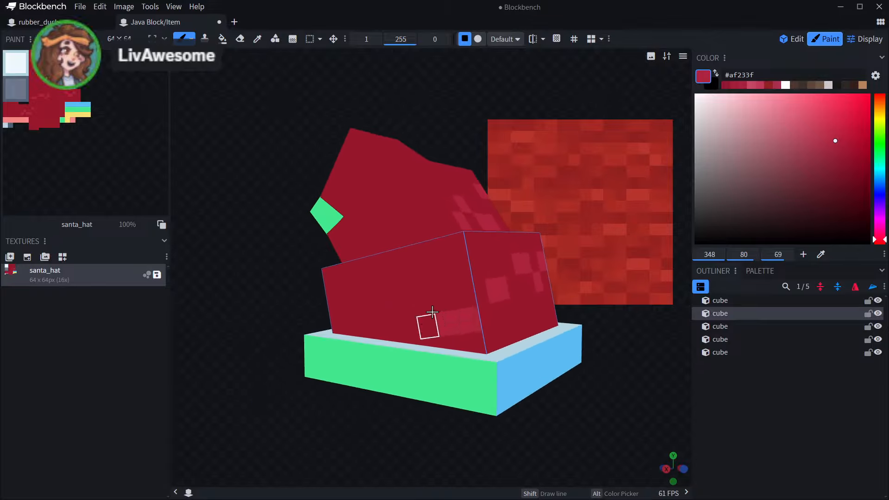
pyautogui.click(423, 310)
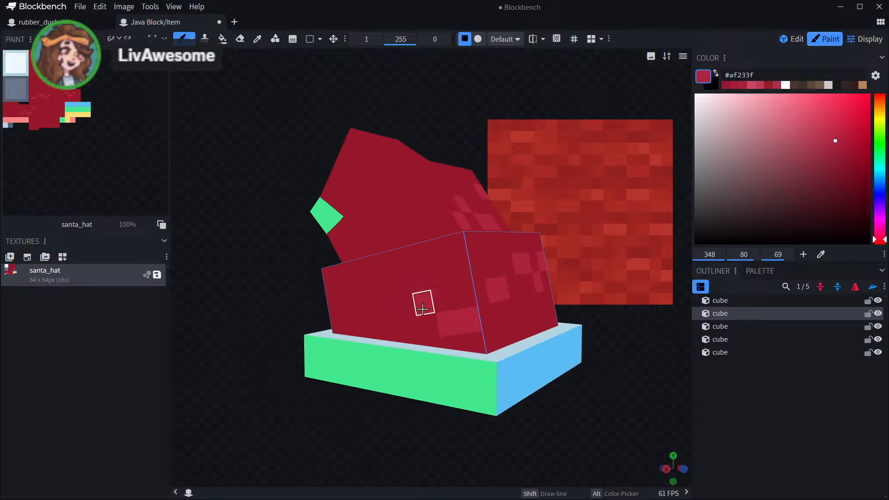
pyautogui.click(390, 329)
pyautogui.click(359, 322)
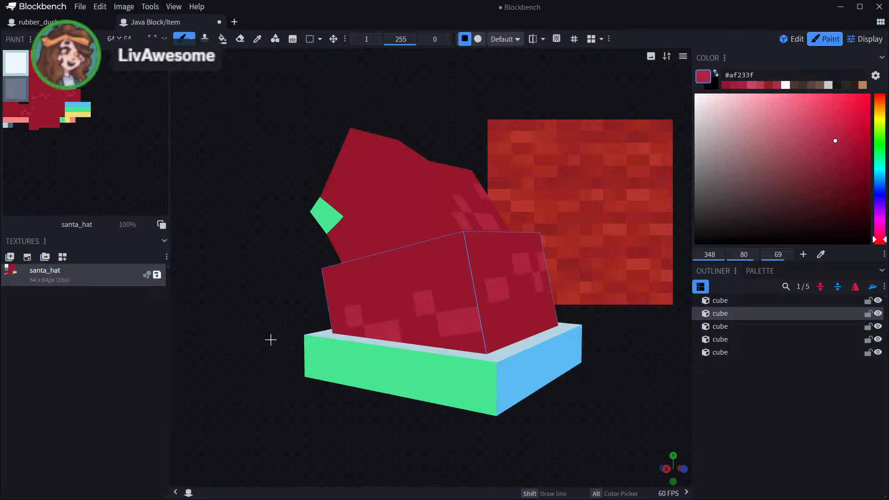
# - Brush #af233f patches onto the lower cube's back face above the yellow brim side
pyautogui.moveTo(193, 359); pyautogui.dragTo(560, 340)
pyautogui.scroll(2, 560, 340)
pyautogui.moveTo(345, 331); pyautogui.dragTo(392, 332)
pyautogui.click(395, 318)
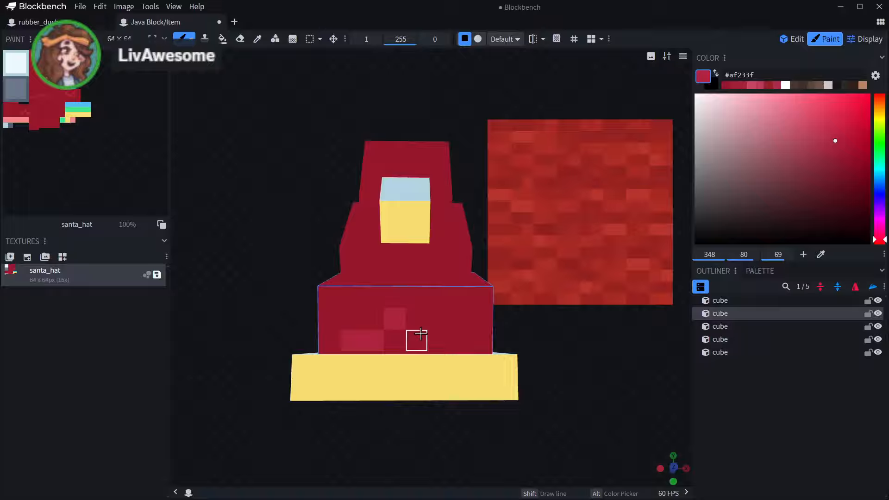
# - Brush #af233f patches onto the middle cube's side face on the green side of the hat
pyautogui.moveTo(521, 363); pyautogui.dragTo(389, 279)
pyautogui.click(403, 285)
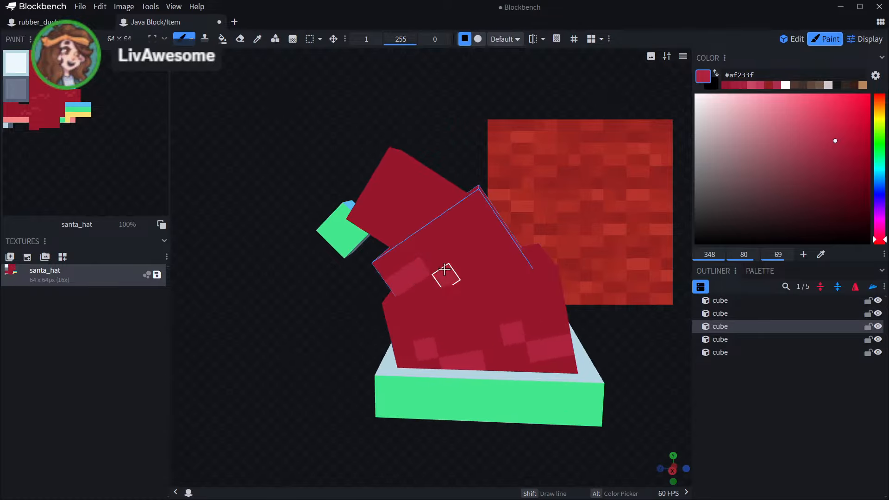
pyautogui.moveTo(451, 246)
pyautogui.mouseDown()
pyautogui.moveTo(548, 211)
pyautogui.moveTo(357, 195)
pyautogui.moveTo(388, 198)
pyautogui.moveTo(342, 246)
pyautogui.moveTo(390, 225)
pyautogui.mouseUp()
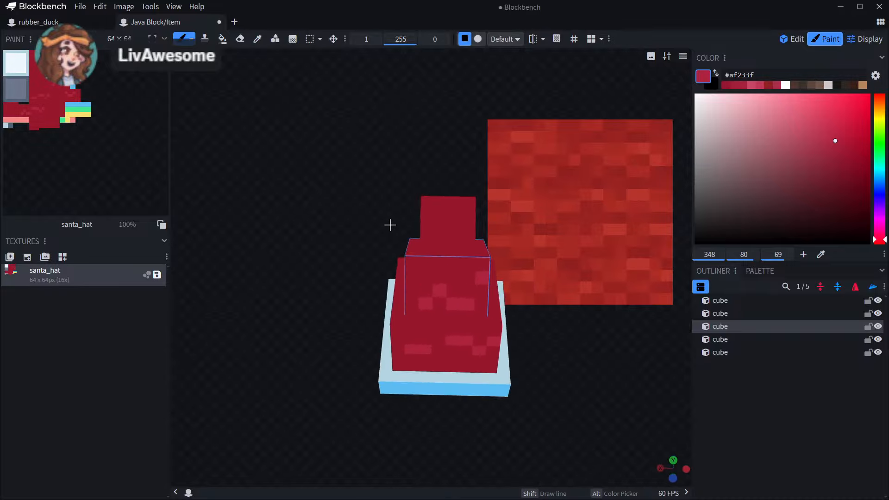
# - Add #af233f patches to the upper cube's sloped outer face and side faces
pyautogui.click(469, 232)
pyautogui.moveTo(345, 245); pyautogui.dragTo(415, 225)
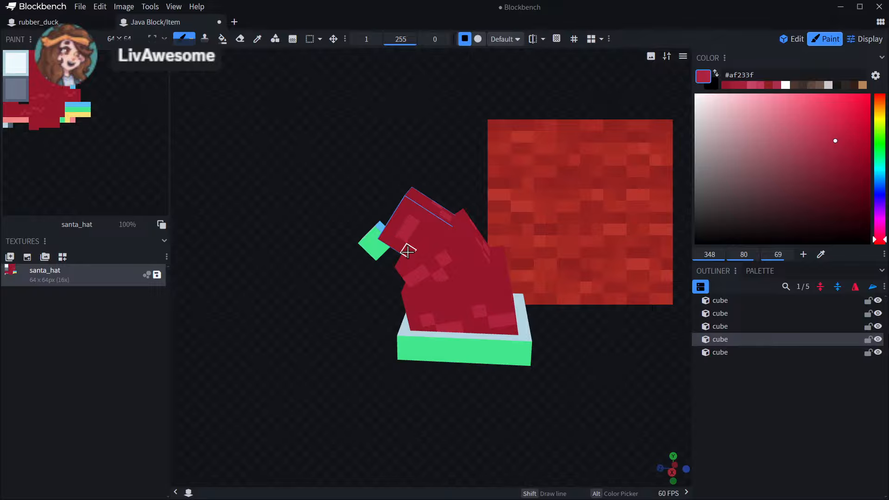
pyautogui.moveTo(324, 327); pyautogui.dragTo(439, 228)
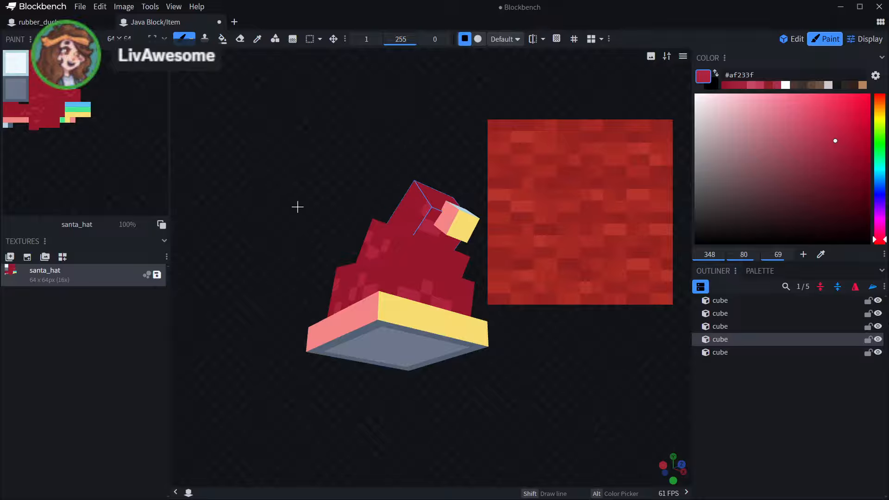
# - Brush #af233f patches onto the middle cube's back face on the yellow side of the hat
pyautogui.moveTo(320, 163); pyautogui.dragTo(473, 220)
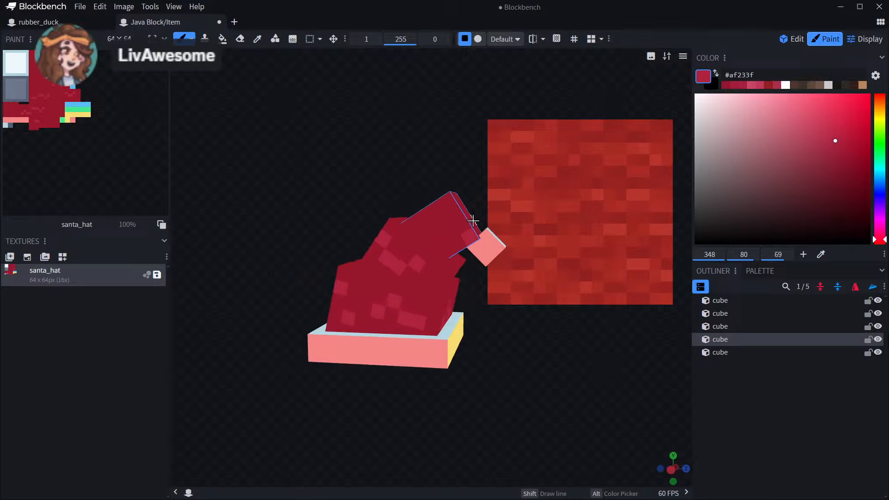
pyautogui.moveTo(320, 163); pyautogui.dragTo(330, 245)
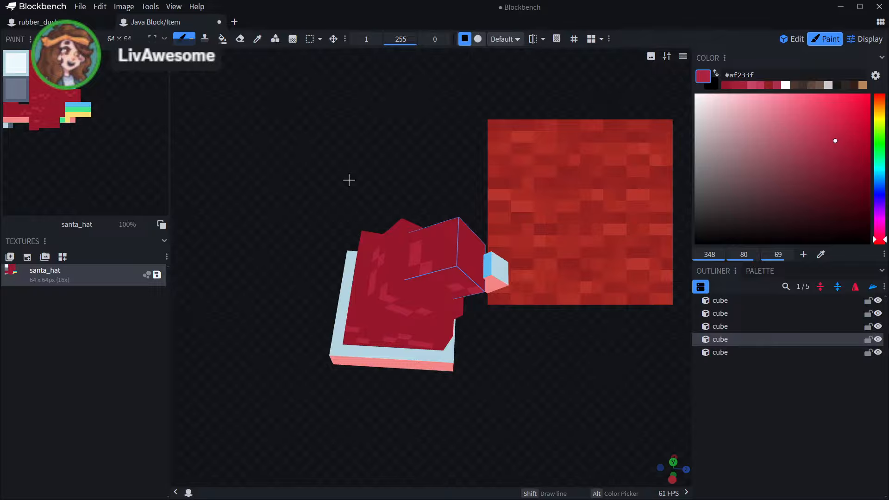
pyautogui.moveTo(413, 180); pyautogui.dragTo(469, 191)
pyautogui.moveTo(427, 221); pyautogui.dragTo(423, 255)
pyautogui.click(435, 267)
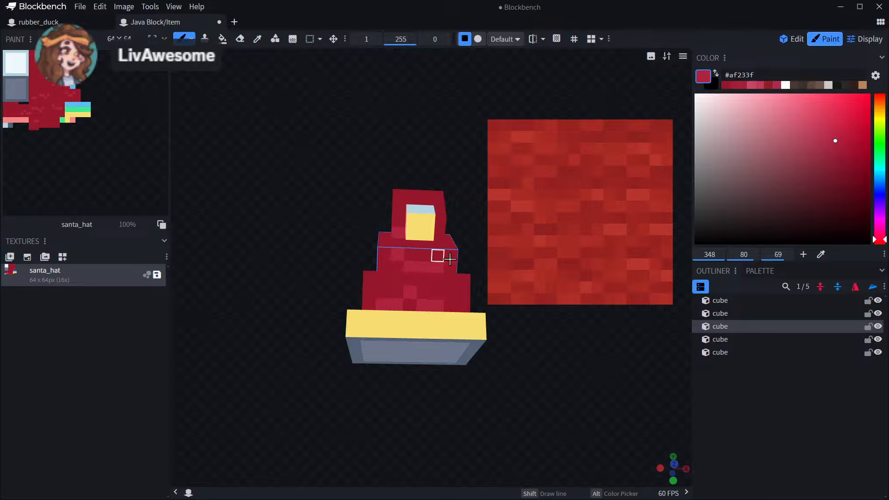
pyautogui.moveTo(449, 258)
pyautogui.mouseDown()
pyautogui.moveTo(471, 260)
pyautogui.moveTo(463, 263)
pyautogui.mouseUp()
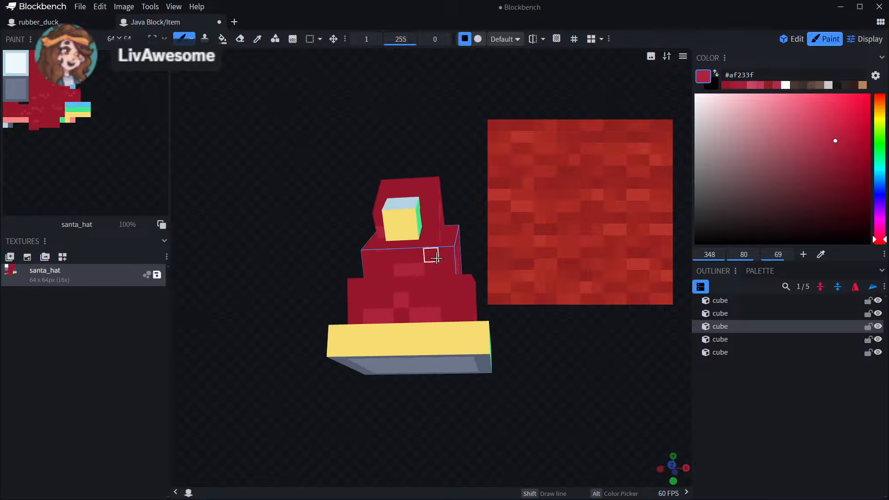
# - Choose the darker red #710d1b and brush patches onto the lower cube's front face above the blue brim side
pyautogui.moveTo(266, 264); pyautogui.dragTo(571, 369)
pyautogui.scroll(5, 571, 369)
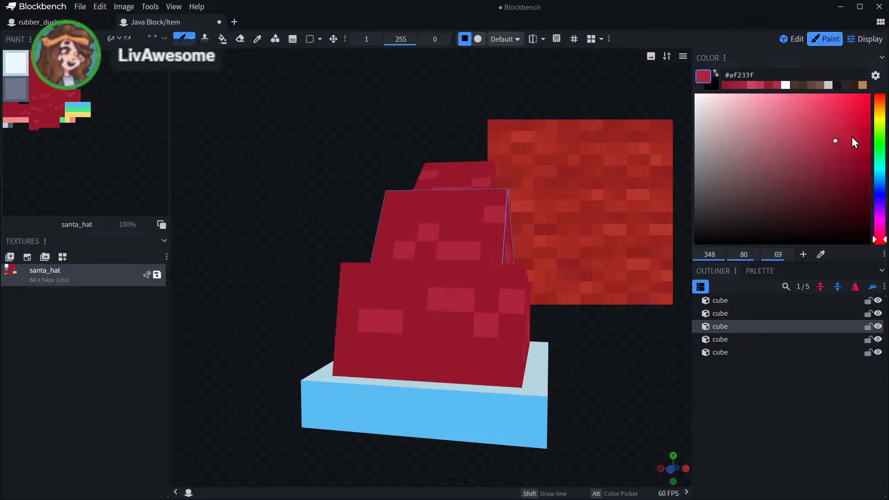
pyautogui.click(843, 155)
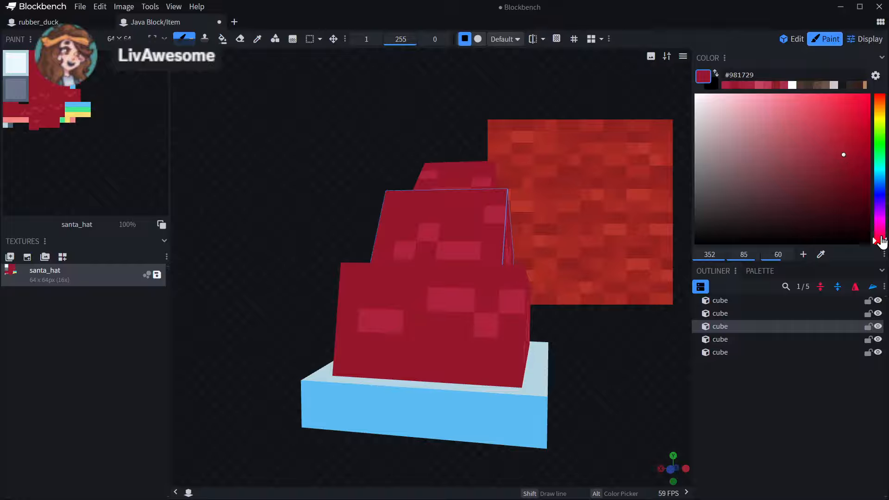
pyautogui.click(419, 360)
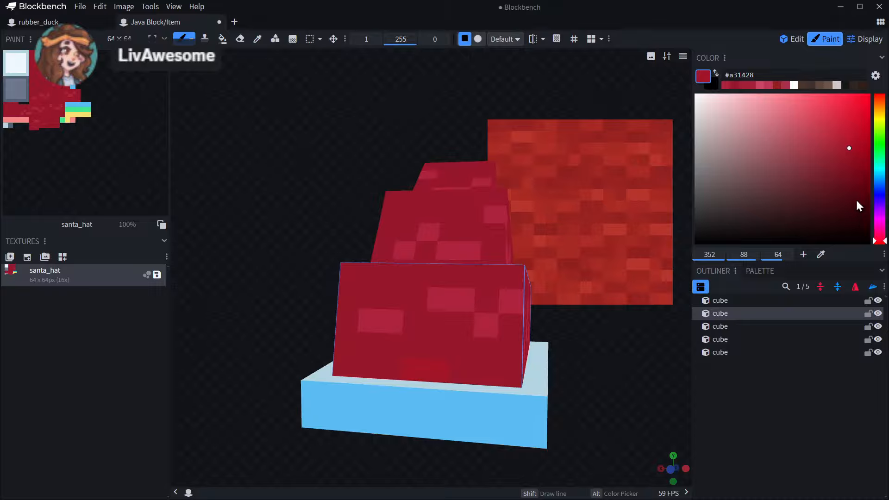
pyautogui.click(850, 178)
pyautogui.moveTo(435, 371); pyautogui.dragTo(411, 370)
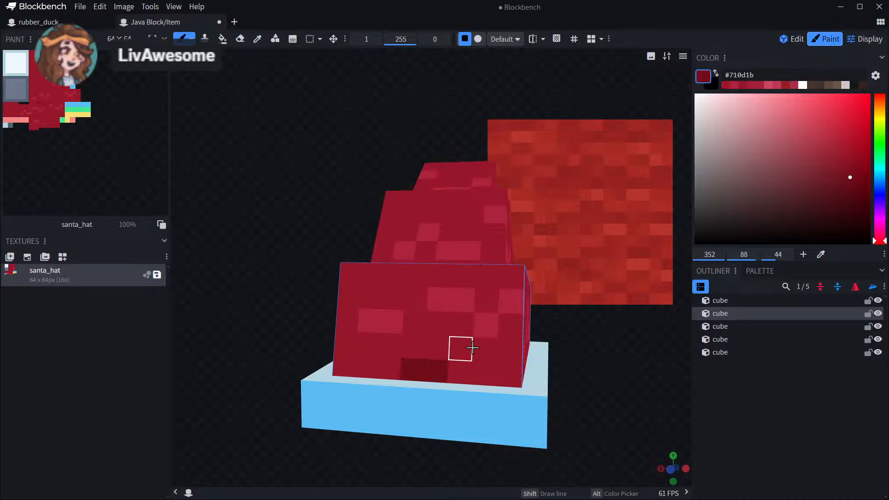
pyautogui.moveTo(596, 415); pyautogui.dragTo(632, 416)
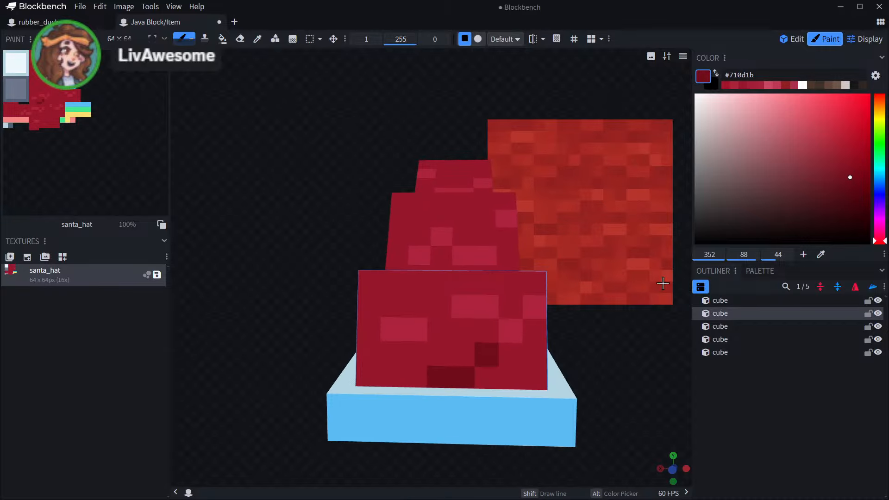
pyautogui.click(401, 287)
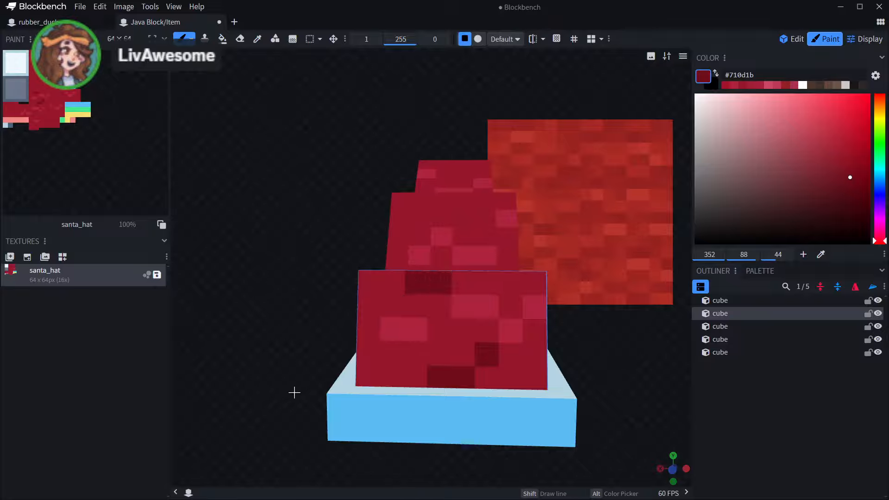
# - Brush #710d1b patches onto the lower cube's green-side face and the middle cube's front face above the blue brim side
pyautogui.moveTo(293, 391); pyautogui.dragTo(333, 420)
pyautogui.scroll(5, 349, 465)
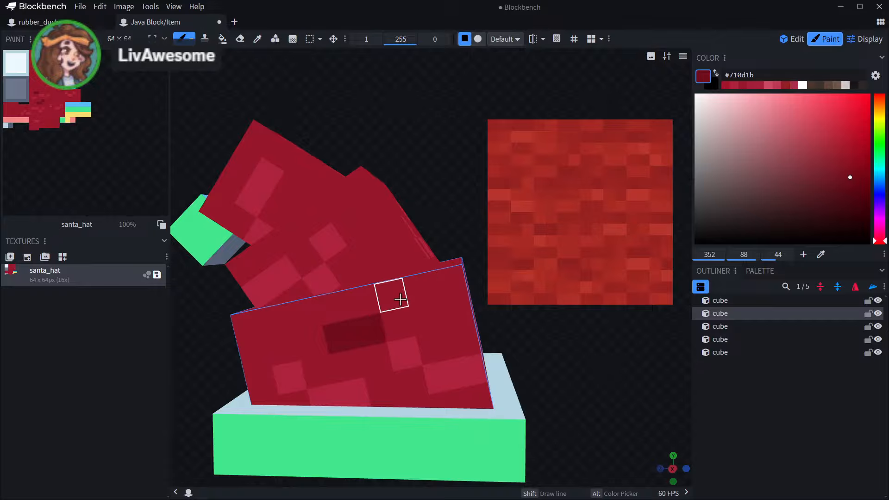
pyautogui.moveTo(639, 431); pyautogui.dragTo(480, 481)
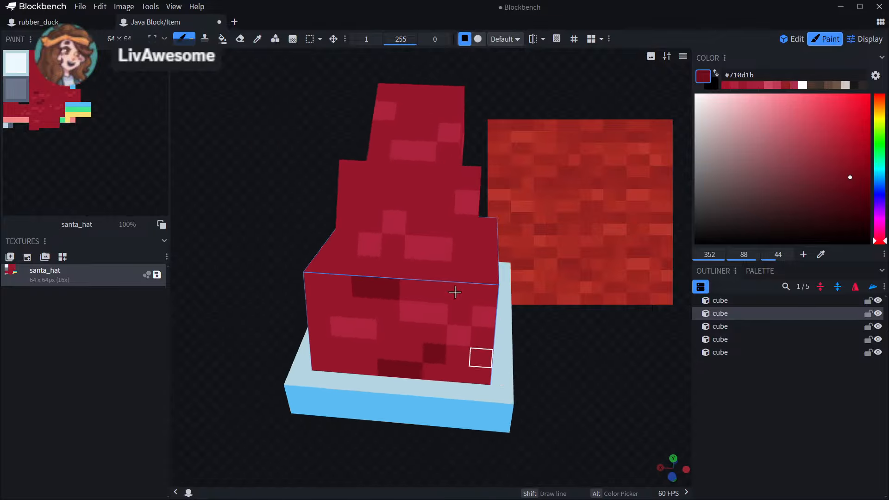
pyautogui.moveTo(349, 198); pyautogui.dragTo(369, 198)
pyautogui.click(398, 175)
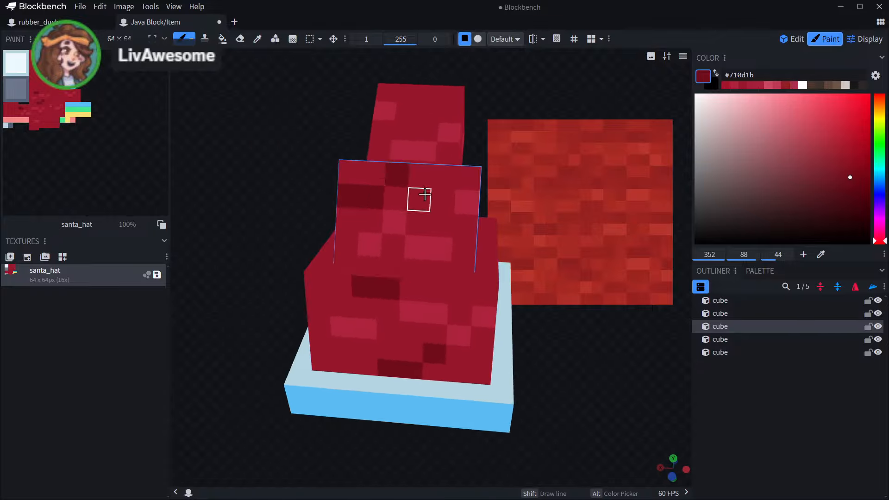
pyautogui.click(425, 195)
# - Add more #710d1b patches to the lower cube's green-side face, near both of its vertical corners
pyautogui.scroll(-3, 574, 381)
pyautogui.moveTo(574, 381)
pyautogui.mouseDown()
pyautogui.moveTo(508, 349)
pyautogui.moveTo(619, 347)
pyautogui.mouseUp()
pyautogui.scroll(4, 584, 363)
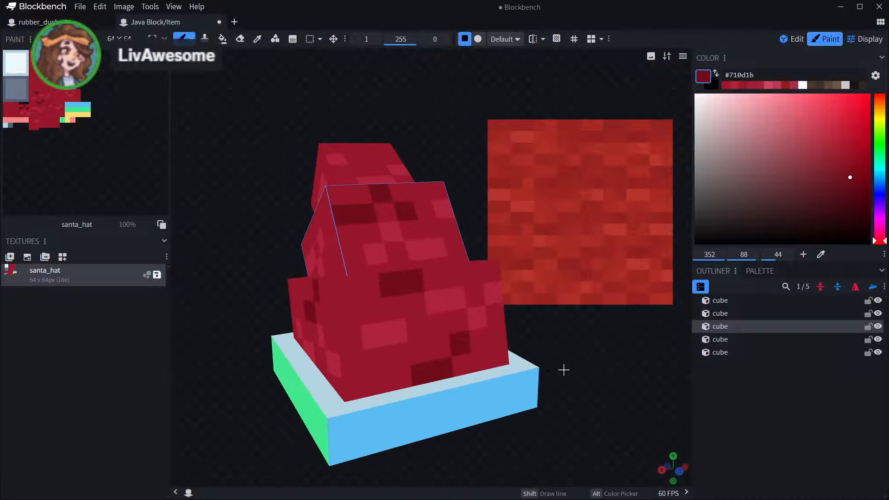
pyautogui.moveTo(563, 369)
pyautogui.mouseDown()
pyautogui.moveTo(596, 345)
pyautogui.moveTo(598, 353)
pyautogui.mouseUp()
pyautogui.click(371, 306)
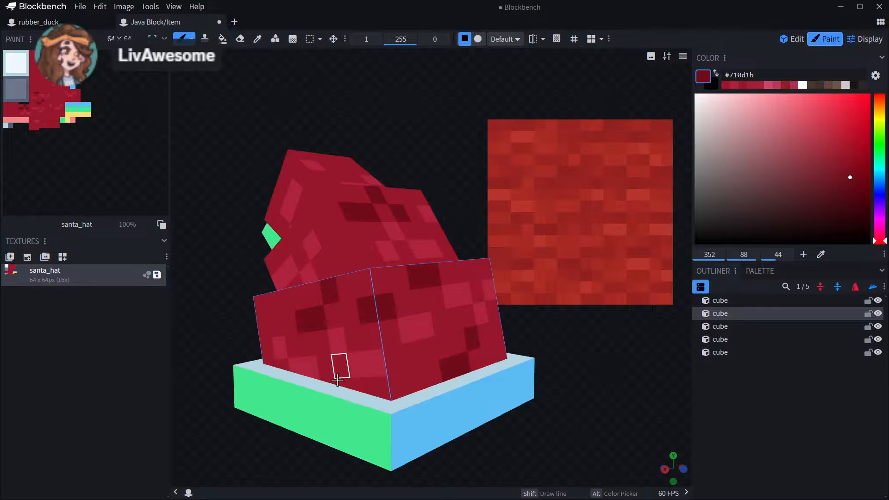
pyautogui.moveTo(263, 442)
pyautogui.mouseDown()
pyautogui.moveTo(358, 419)
pyautogui.moveTo(352, 348)
pyautogui.mouseUp()
pyautogui.click(345, 338)
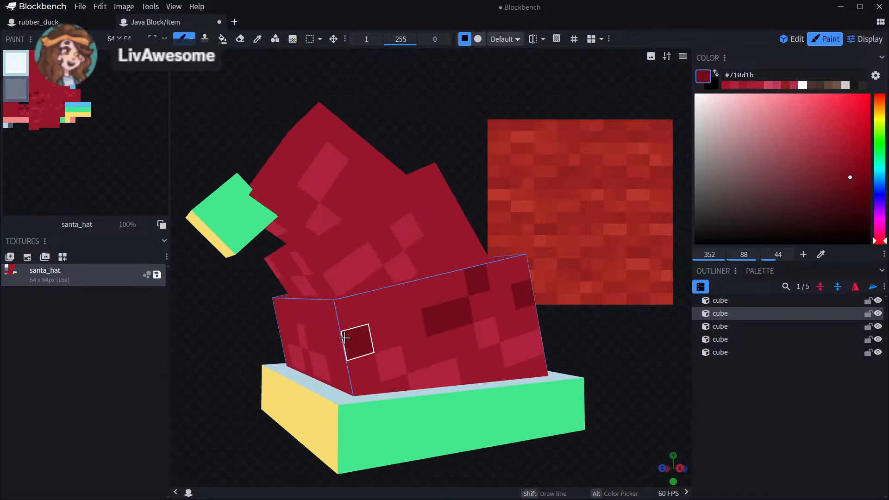
# - Brush #710d1b patches across the lower cube's back face above the yellow brim side
pyautogui.moveTo(241, 459); pyautogui.dragTo(463, 367)
pyautogui.click(459, 335)
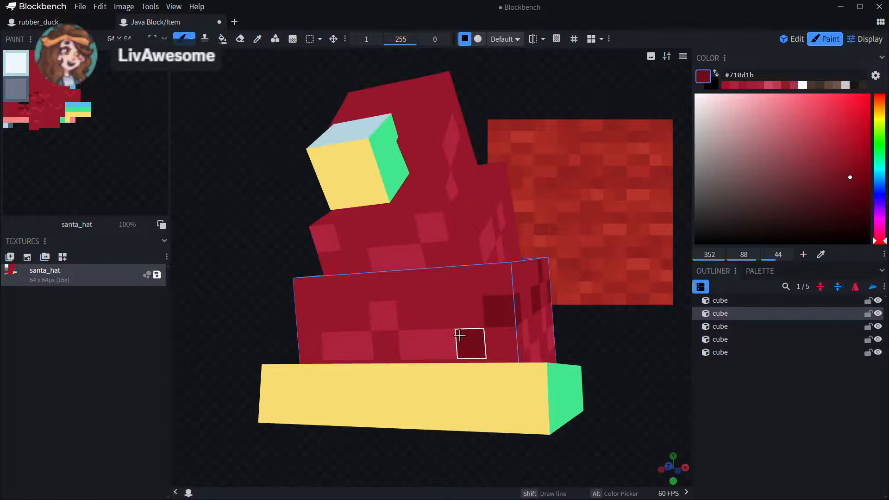
pyautogui.moveTo(408, 289); pyautogui.dragTo(437, 283)
pyautogui.moveTo(171, 373)
pyautogui.mouseDown()
pyautogui.moveTo(234, 372)
pyautogui.moveTo(225, 357)
pyautogui.mouseUp()
pyautogui.moveTo(291, 324)
pyautogui.mouseDown()
pyautogui.moveTo(461, 305)
pyautogui.moveTo(422, 304)
pyautogui.mouseUp()
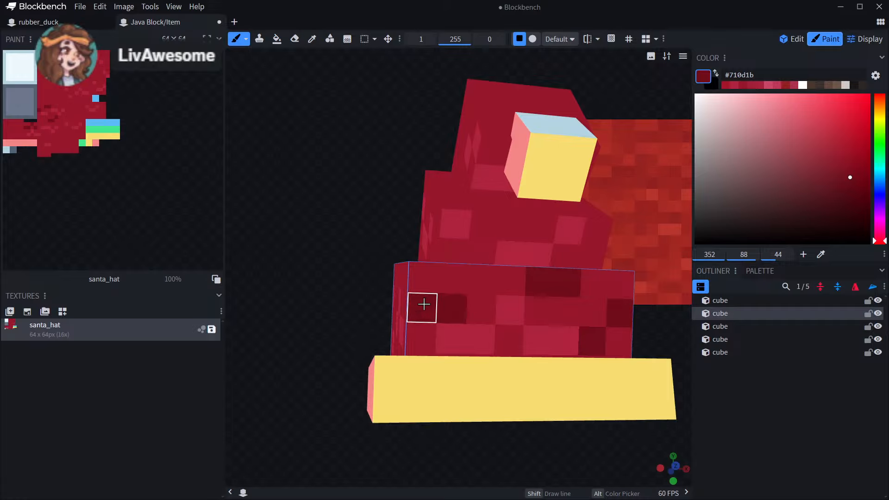
# - Brush #710d1b patches onto the lower cube's side face above the pink brim side
pyautogui.moveTo(322, 295); pyautogui.dragTo(376, 312)
pyautogui.moveTo(518, 302); pyautogui.dragTo(493, 297)
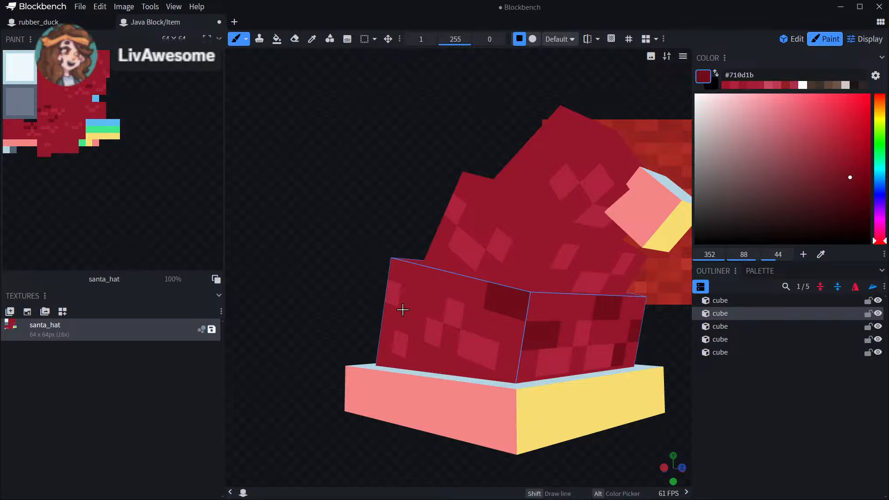
pyautogui.moveTo(256, 333); pyautogui.dragTo(453, 322)
# - Add #710d1b patches to the bottom corners of the lower cube's front face above the blue brim side
pyautogui.moveTo(316, 350); pyautogui.dragTo(453, 368)
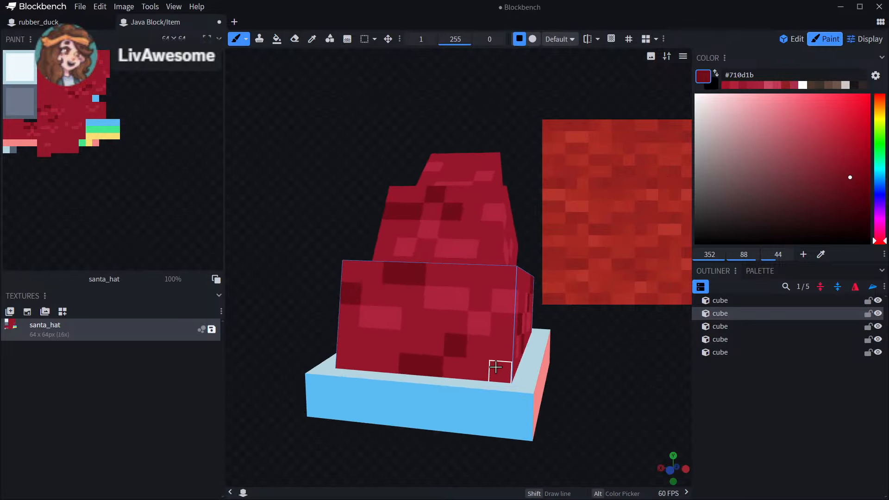
pyautogui.click(498, 370)
pyautogui.scroll(-4, 399, 378)
pyautogui.moveTo(311, 401); pyautogui.dragTo(359, 411)
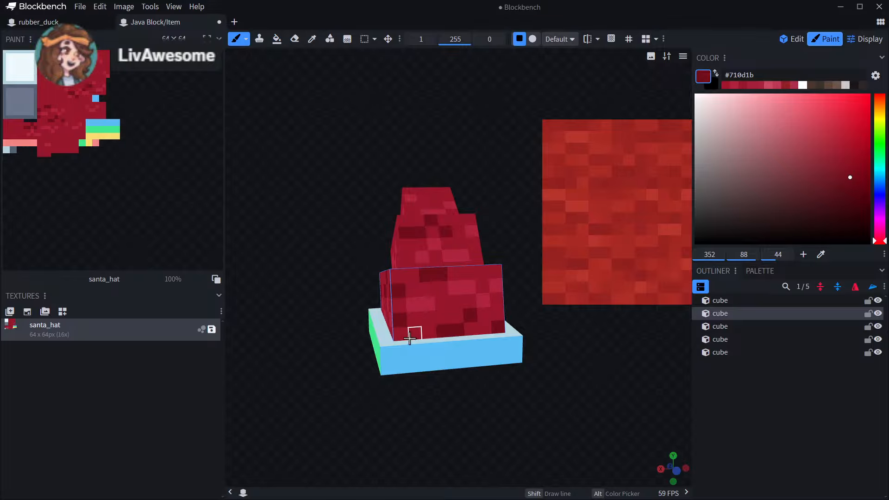
pyautogui.scroll(-4, 391, 359)
pyautogui.scroll(3, 418, 341)
pyautogui.click(418, 326)
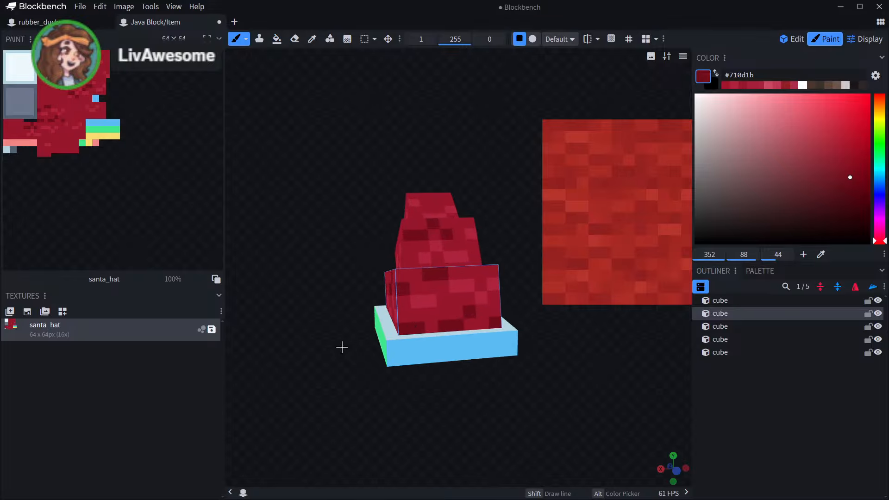
# - Brush #710d1b patches onto the middle cube's side face on the green side of the hat
pyautogui.moveTo(274, 405); pyautogui.dragTo(223, 408)
pyautogui.scroll(-5, 347, 448)
pyautogui.moveTo(341, 453); pyautogui.dragTo(418, 452)
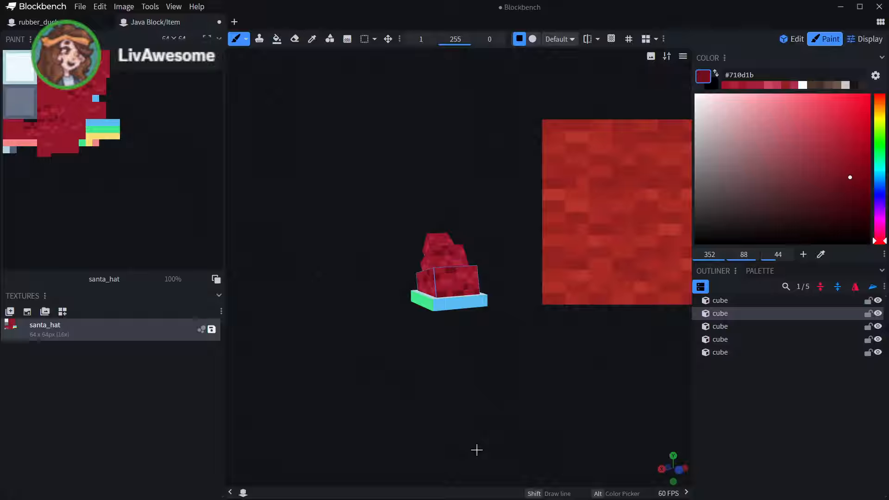
pyautogui.scroll(1, 476, 450)
pyautogui.moveTo(472, 454); pyautogui.dragTo(550, 450)
pyautogui.scroll(7, 516, 252)
pyautogui.scroll(3, 403, 258)
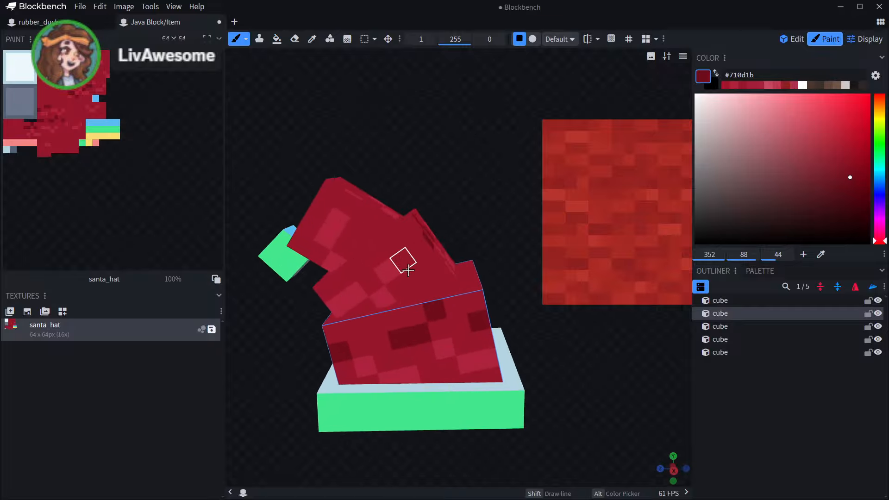
pyautogui.click(431, 271)
pyautogui.click(437, 275)
pyautogui.moveTo(497, 179); pyautogui.dragTo(450, 196)
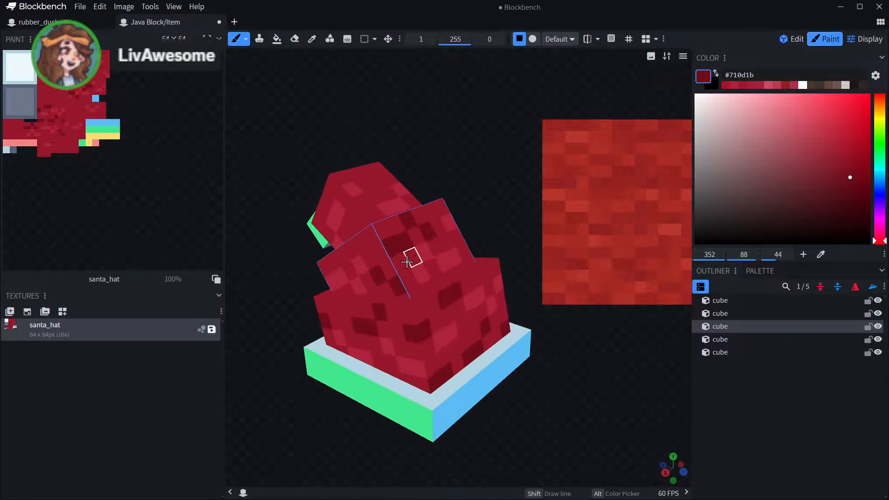
# - Brush #710d1b patches onto the upper cube's green-side face and its sloped outer face
pyautogui.moveTo(421, 111); pyautogui.dragTo(364, 253)
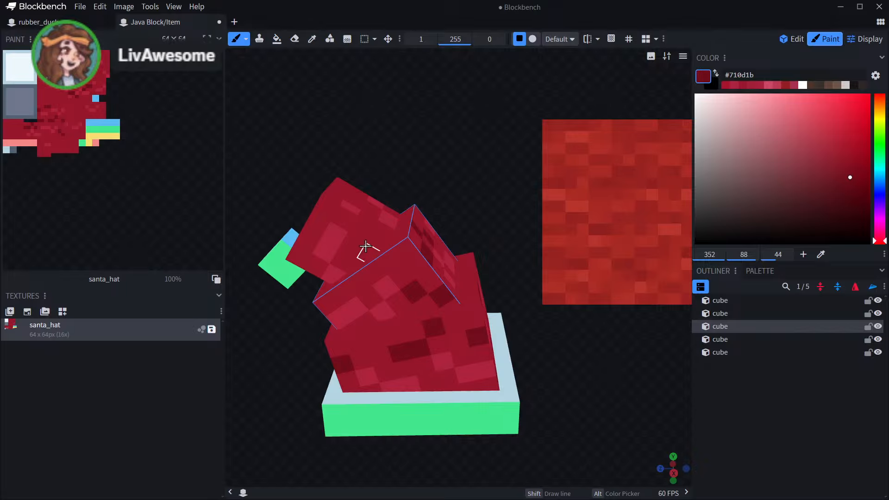
pyautogui.click(367, 245)
pyautogui.moveTo(437, 174); pyautogui.dragTo(565, 111)
# - Brush #710d1b patches onto the middle cube's side face on the pink side of the hat
pyautogui.moveTo(502, 388); pyautogui.dragTo(488, 379, button='right')
pyautogui.scroll(4, 445, 334)
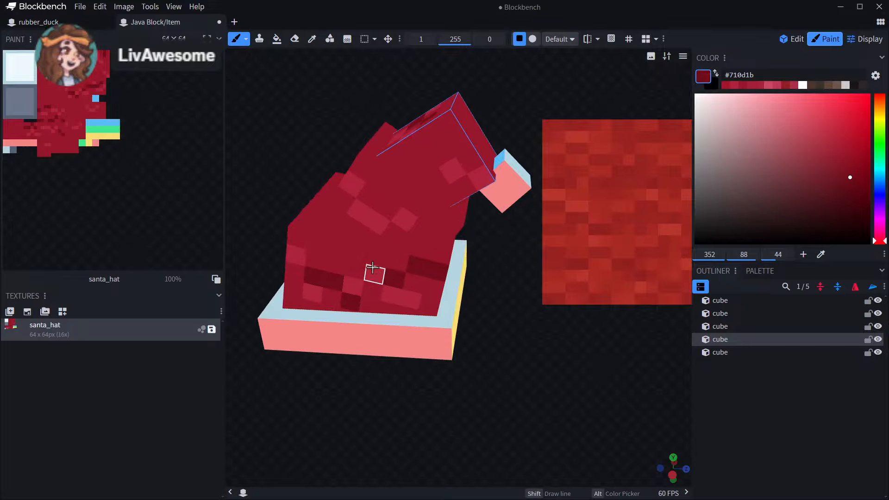
pyautogui.click(350, 225)
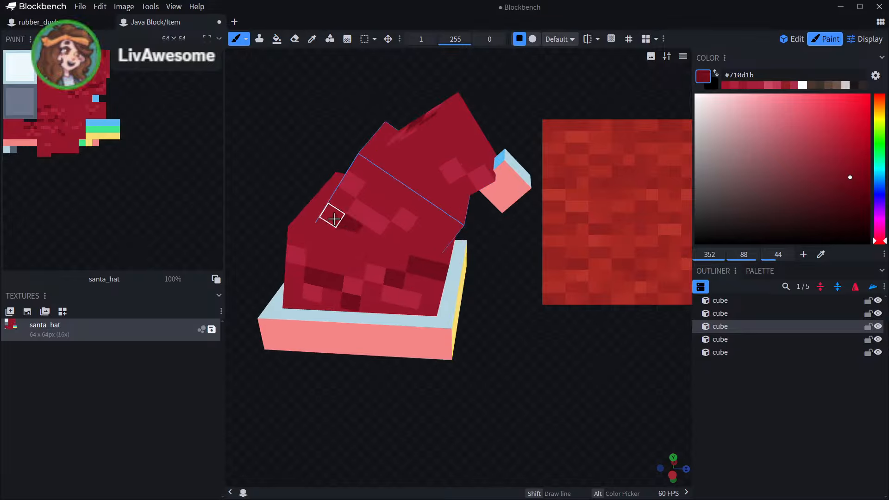
pyautogui.moveTo(243, 473)
pyautogui.mouseDown()
pyautogui.moveTo(356, 480)
pyautogui.moveTo(374, 466)
pyautogui.mouseUp()
pyautogui.click(329, 318)
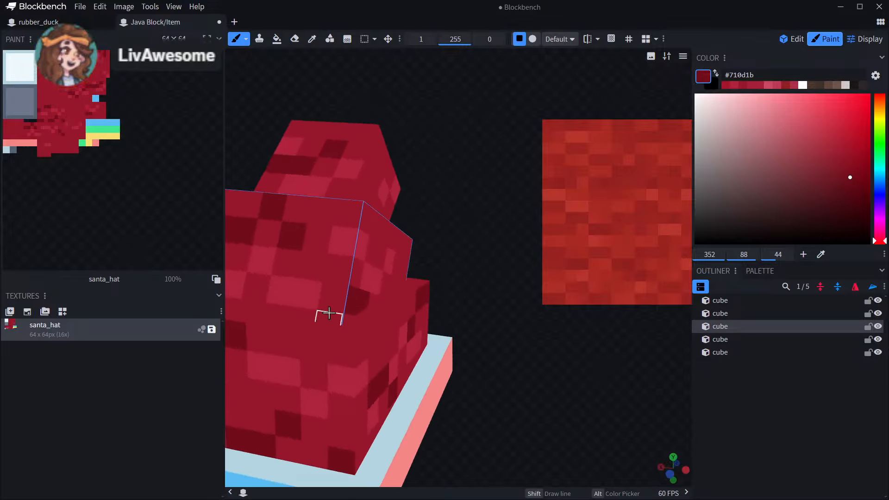
# - Brush #710d1b patches onto the upper cube's side face on the pink side of the hat
pyautogui.moveTo(492, 396)
pyautogui.mouseDown()
pyautogui.moveTo(509, 407)
pyautogui.moveTo(391, 373)
pyautogui.moveTo(467, 234)
pyautogui.mouseUp()
pyautogui.scroll(-3, 484, 407)
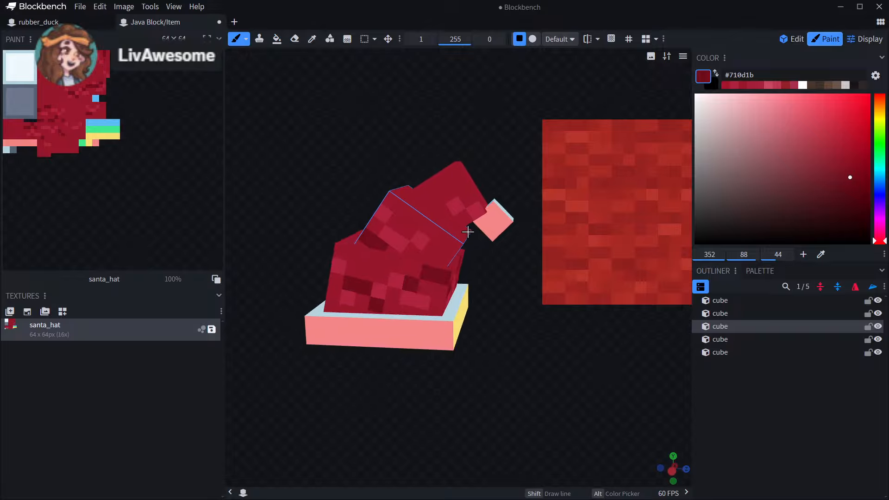
pyautogui.moveTo(562, 377); pyautogui.dragTo(515, 459, button='right')
pyautogui.scroll(4, 455, 281)
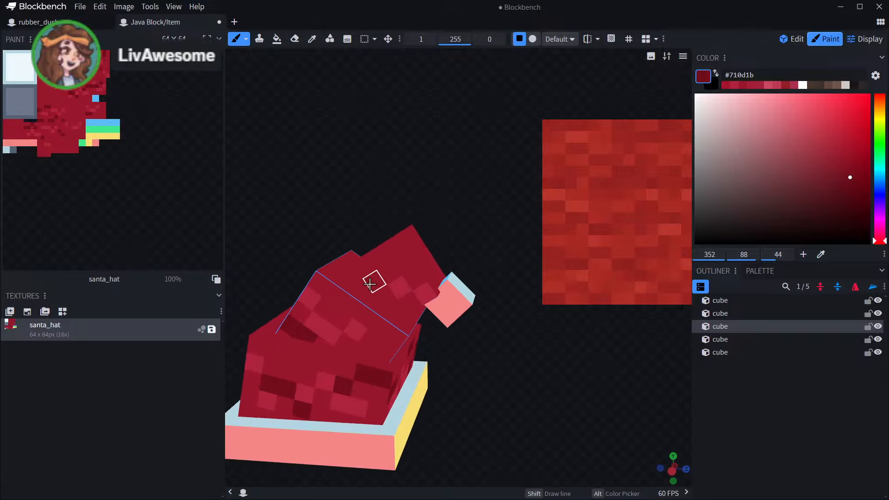
pyautogui.click(370, 269)
# - Brush #710d1b patches onto the upper cube's underside behind the pompom
pyautogui.moveTo(463, 241); pyautogui.dragTo(423, 321)
pyautogui.scroll(5, 482, 149)
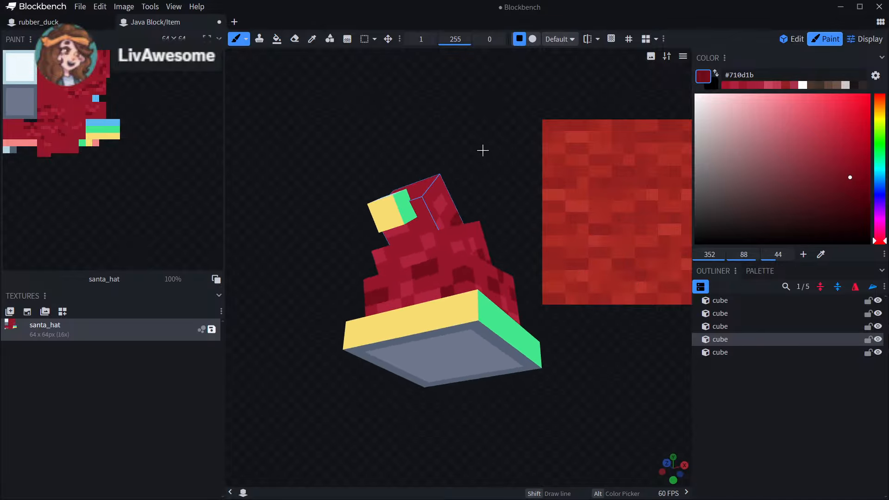
pyautogui.moveTo(434, 187); pyautogui.dragTo(478, 178, button='right')
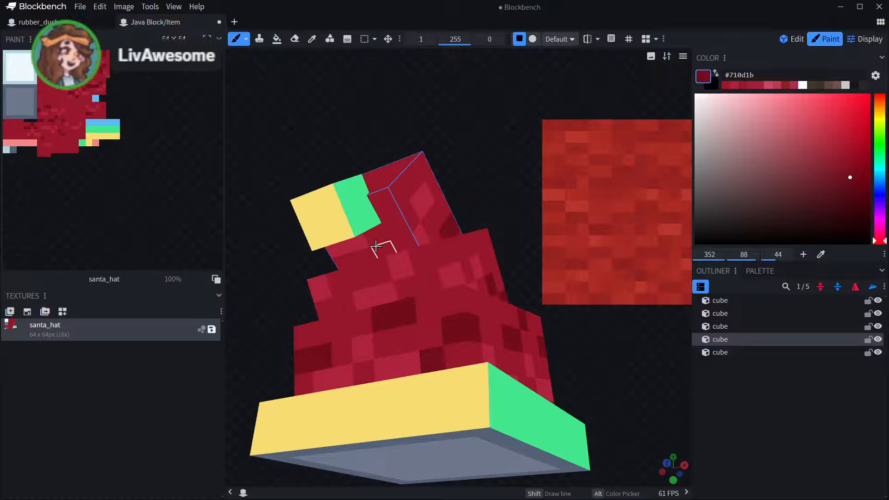
pyautogui.click(376, 249)
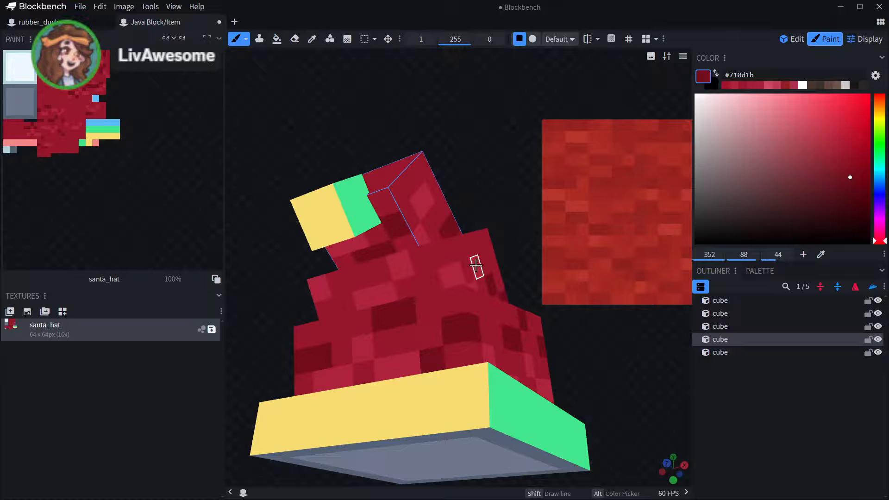
pyautogui.moveTo(462, 87); pyautogui.dragTo(611, 174)
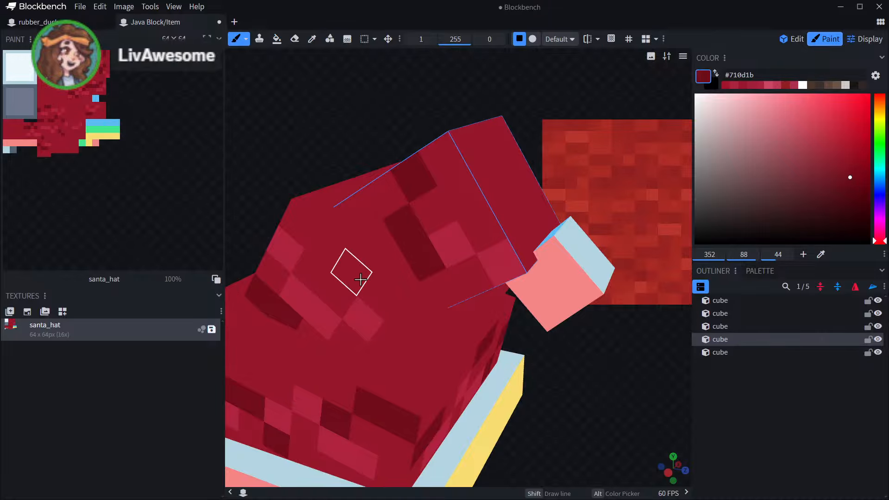
# - Brush #710d1b patches onto the middle cube's pink-side face and onto the lower cube's top face
pyautogui.click(385, 296)
pyautogui.click(393, 344)
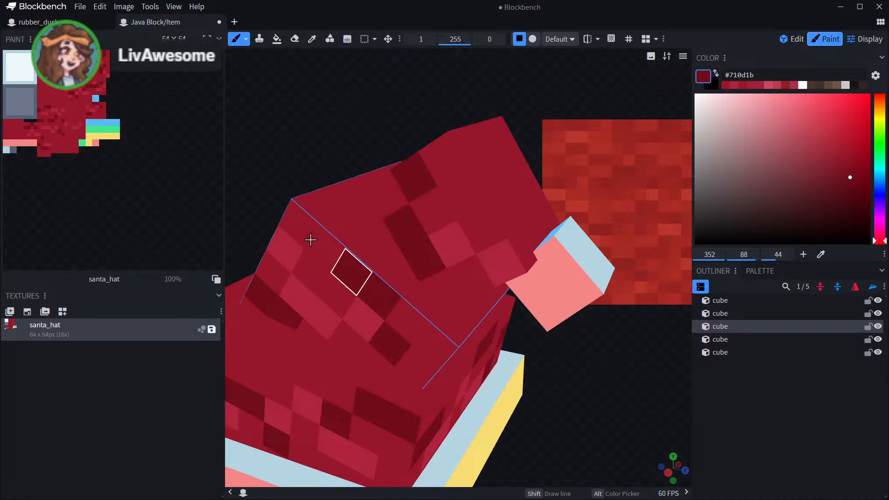
pyautogui.scroll(-5, 282, 220)
pyautogui.moveTo(296, 148)
pyautogui.mouseDown()
pyautogui.moveTo(385, 189)
pyautogui.moveTo(422, 171)
pyautogui.moveTo(334, 145)
pyautogui.moveTo(342, 183)
pyautogui.moveTo(472, 193)
pyautogui.moveTo(488, 176)
pyautogui.mouseUp()
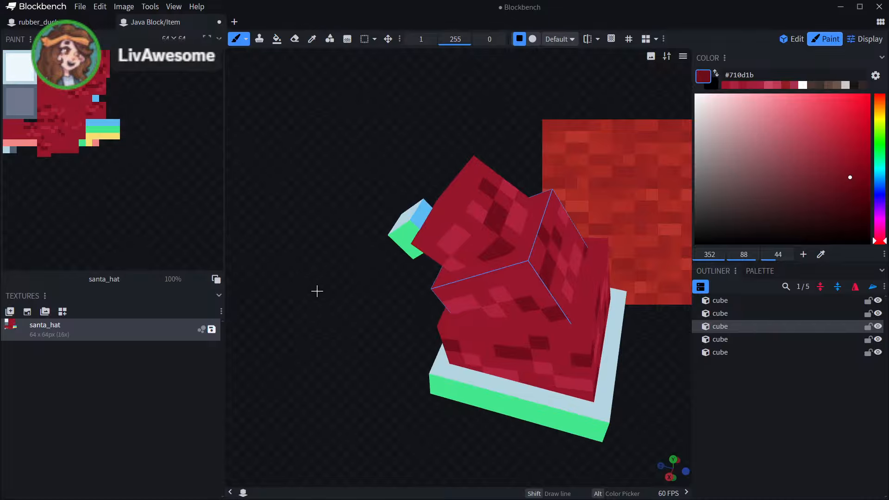
pyautogui.moveTo(296, 241); pyautogui.dragTo(228, 237, button='right')
pyautogui.scroll(3, 357, 331)
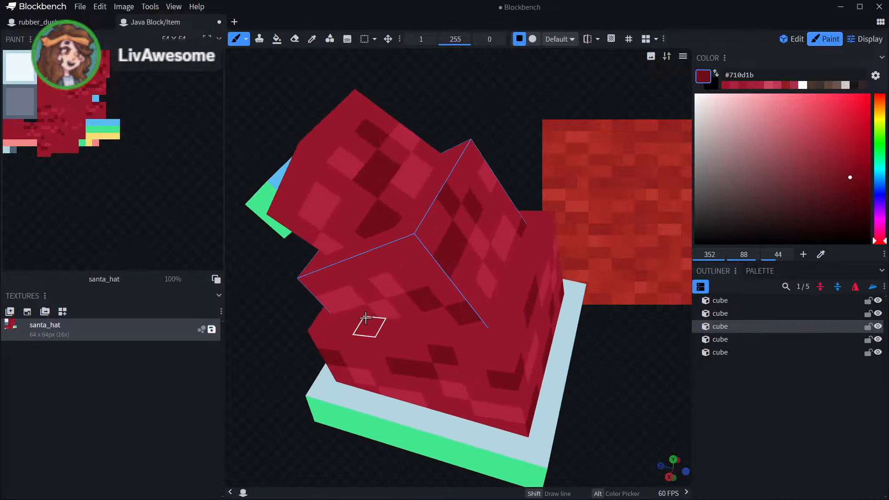
pyautogui.click(366, 322)
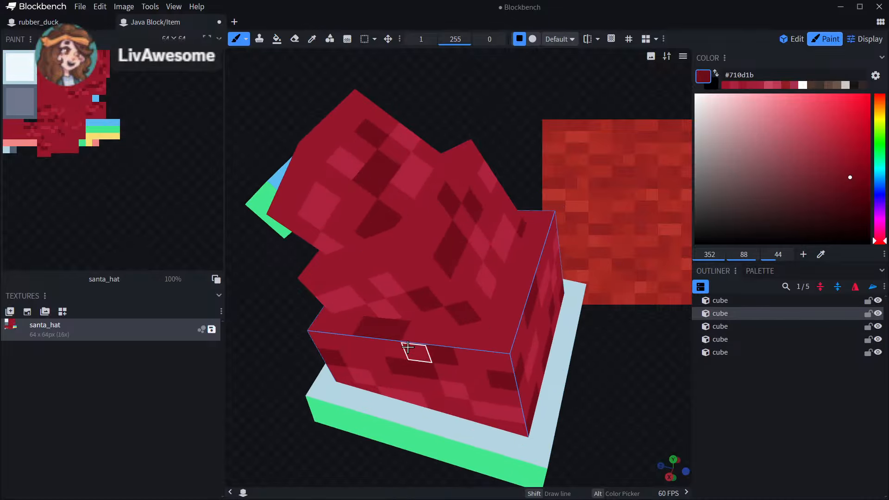
pyautogui.moveTo(301, 356)
pyautogui.mouseDown()
pyautogui.moveTo(279, 359)
pyautogui.moveTo(324, 328)
pyautogui.mouseUp()
pyautogui.moveTo(460, 337)
pyautogui.mouseDown()
pyautogui.moveTo(333, 369)
pyautogui.moveTo(483, 335)
pyautogui.mouseUp()
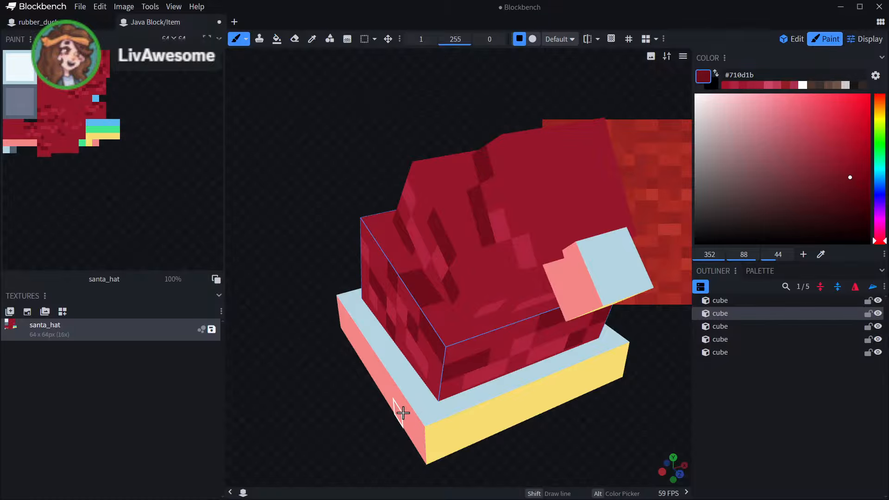
# - Brush more #710d1b patches onto the middle cube's green-side face and across the bare areas of the lower cube's top
pyautogui.scroll(-3, 422, 420)
pyautogui.moveTo(340, 436); pyautogui.dragTo(663, 383)
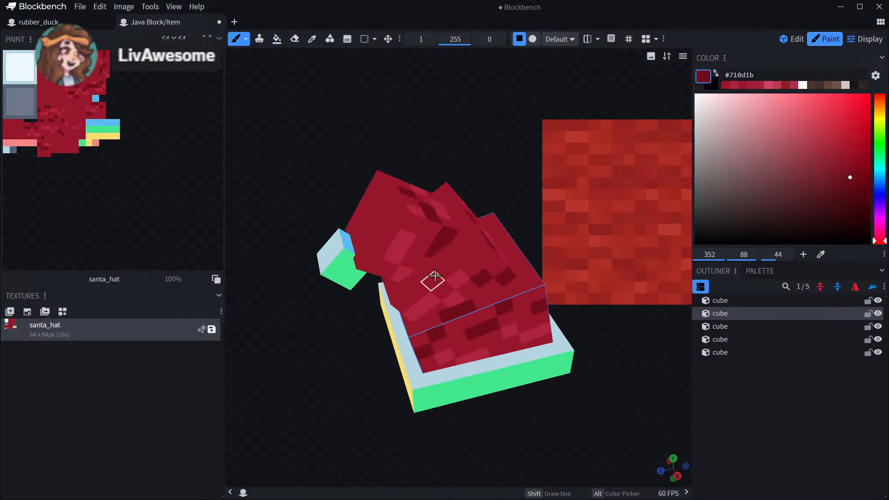
pyautogui.moveTo(349, 429); pyautogui.dragTo(432, 318)
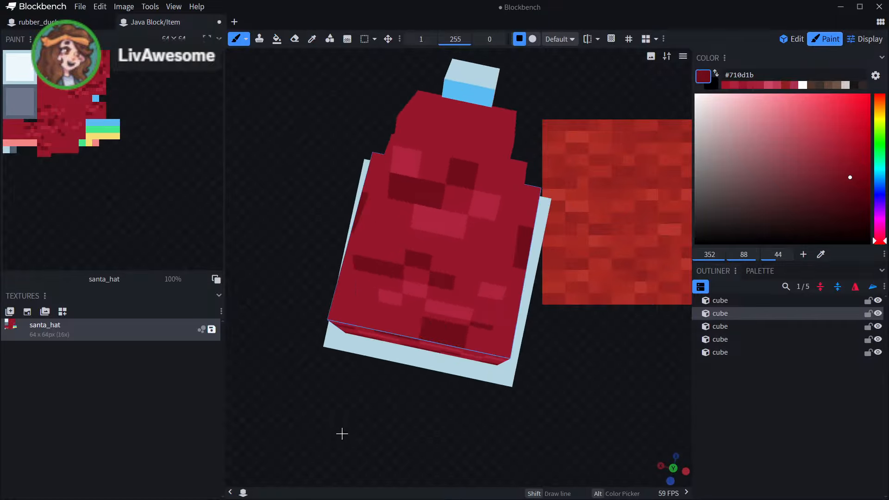
pyautogui.moveTo(342, 433); pyautogui.dragTo(345, 318)
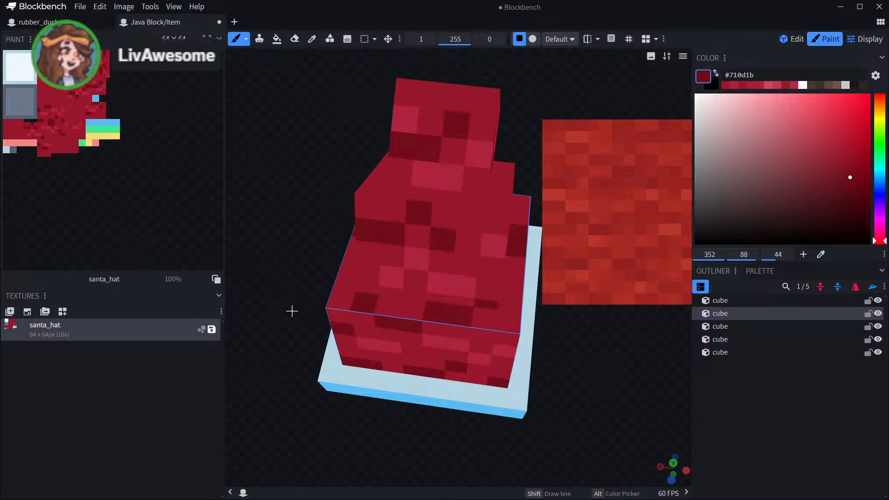
pyautogui.moveTo(292, 311); pyautogui.dragTo(471, 338)
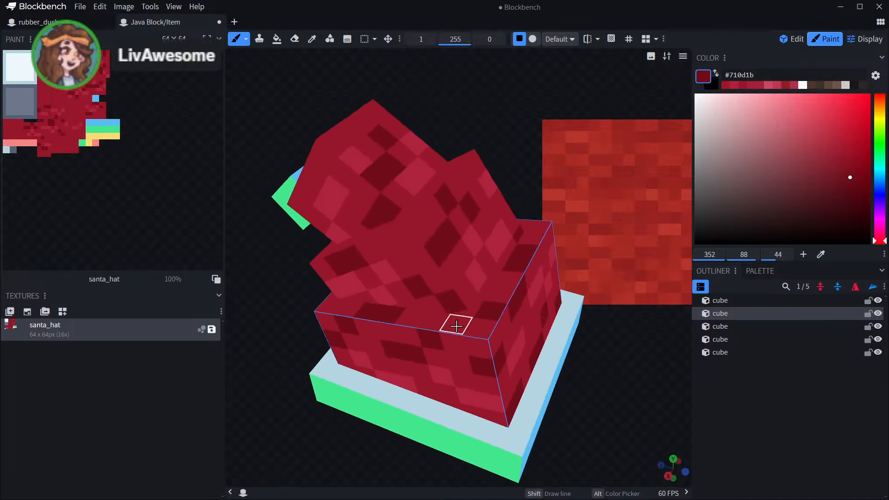
pyautogui.moveTo(633, 380); pyautogui.dragTo(497, 348)
pyautogui.scroll(-8, 395, 425)
pyautogui.moveTo(395, 425); pyautogui.dragTo(460, 421)
pyautogui.scroll(6, 454, 407)
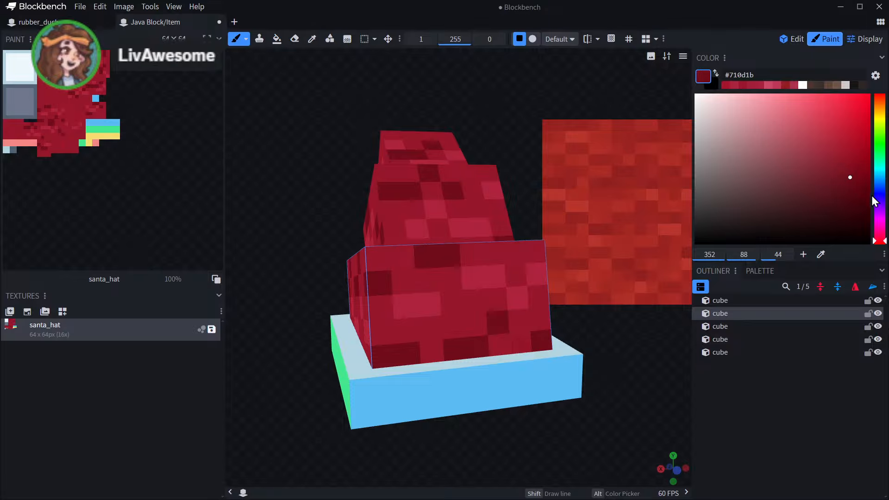
# - Set the paint colour to the lighter red #c33247
pyautogui.click(842, 163)
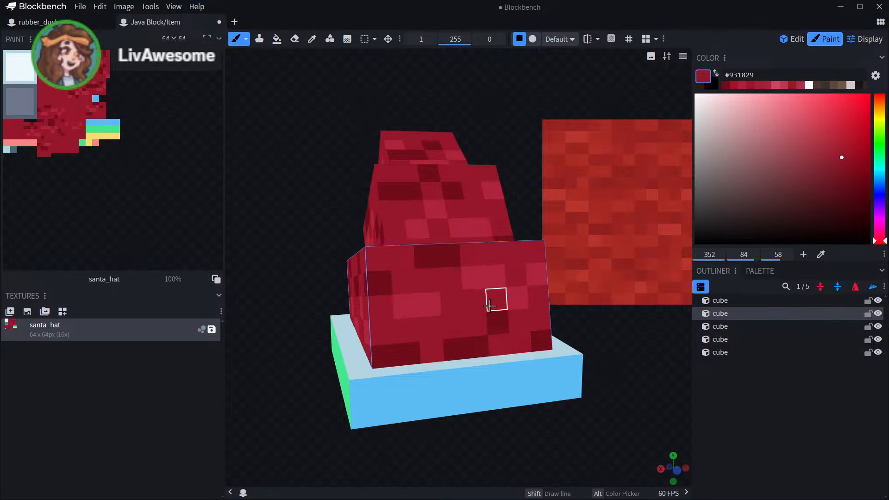
pyautogui.moveTo(602, 337); pyautogui.dragTo(557, 306)
pyautogui.scroll(5, 387, 305)
pyautogui.scroll(2, 459, 312)
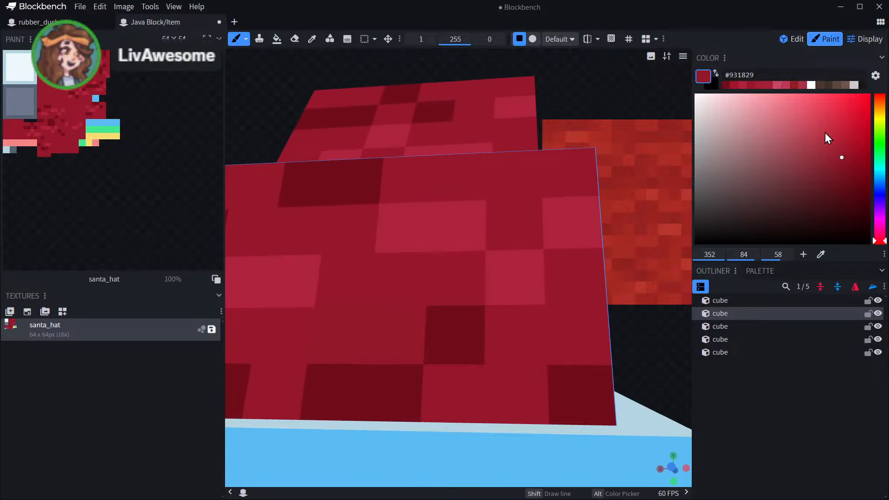
pyautogui.click(825, 130)
pyautogui.scroll(-2, 455, 312)
# - Try #c33247 patches along the two lowest pixel rows of the lower cube's blue-side face and undo them
pyautogui.click(383, 309)
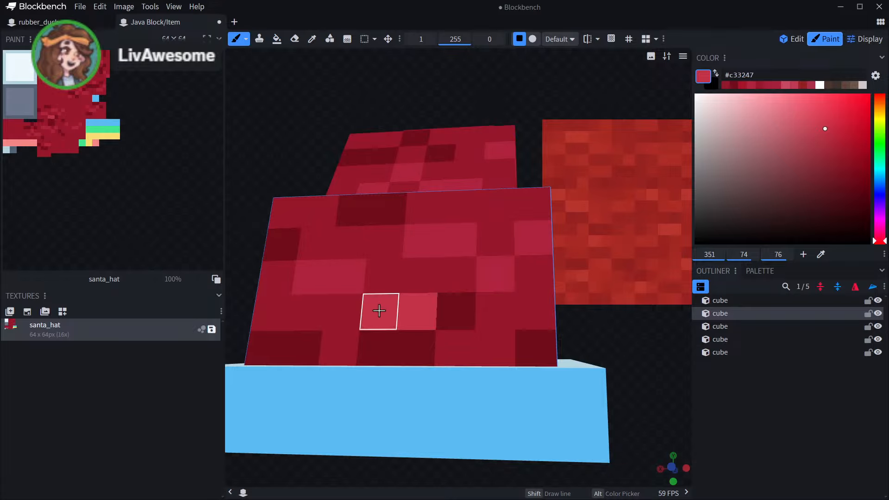
pyautogui.click(347, 340)
pyautogui.scroll(-3, 633, 421)
pyautogui.scroll(-3, 633, 421)
pyautogui.moveTo(613, 420); pyautogui.dragTo(618, 443)
pyautogui.scroll(4, 604, 400)
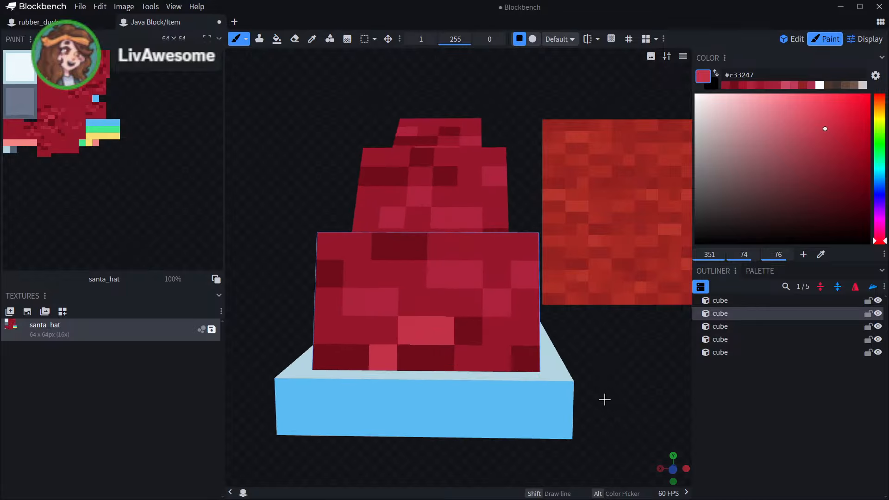
pyautogui.hotkey('ctrl', 'z')
pyautogui.hotkey('ctrl', 'z')
pyautogui.hotkey('ctrl', 'z')
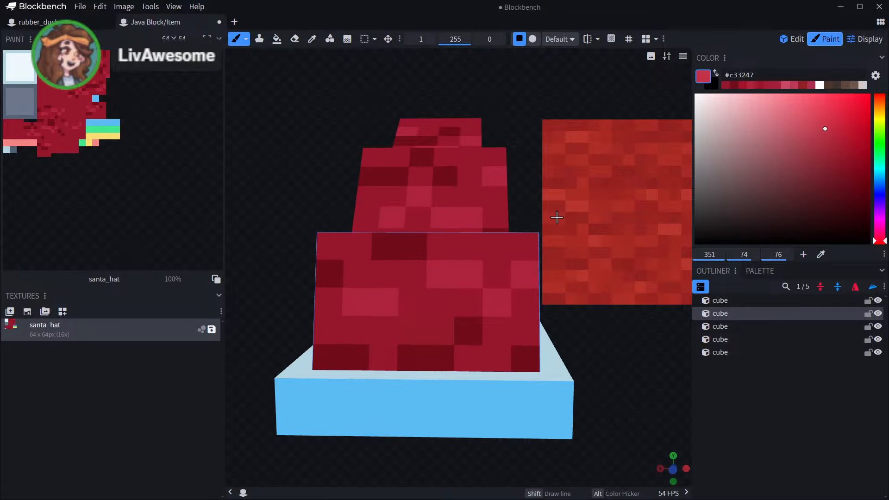
# - Brush single #c33247 highlight pixels into the light patches on the lower cube's blue-side face
pyautogui.click(476, 271)
pyautogui.scroll(-5, 561, 352)
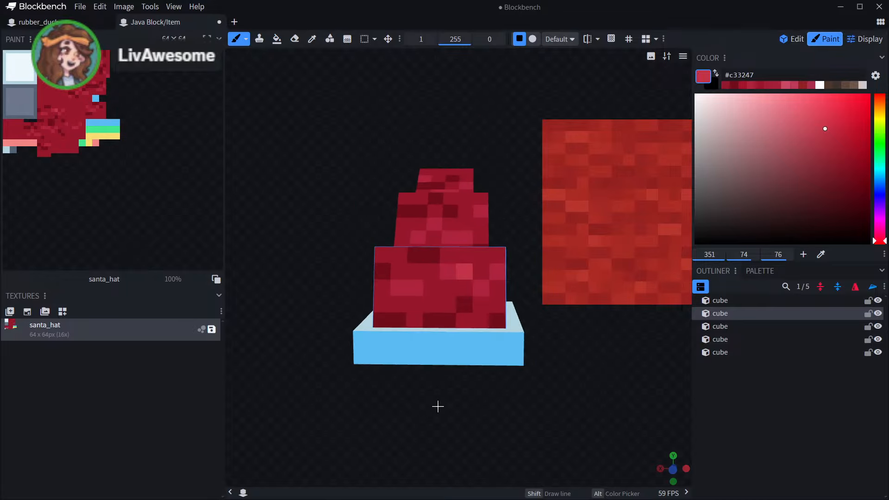
pyautogui.moveTo(437, 407); pyautogui.dragTo(455, 408)
pyautogui.scroll(4, 421, 301)
pyautogui.click(421, 302)
pyautogui.scroll(-3, 379, 375)
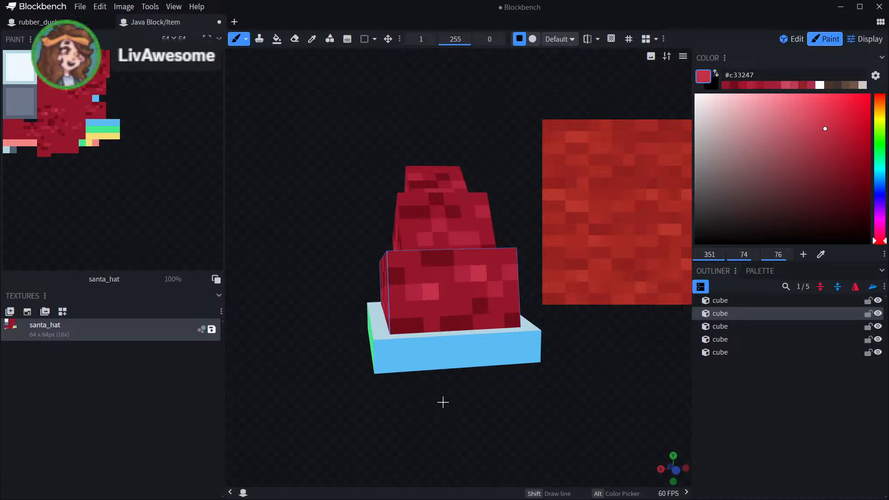
# - Brush #c33247 highlight pixels into the light patches on the lower and middle cubes' green-side faces
pyautogui.moveTo(395, 405); pyautogui.dragTo(468, 350)
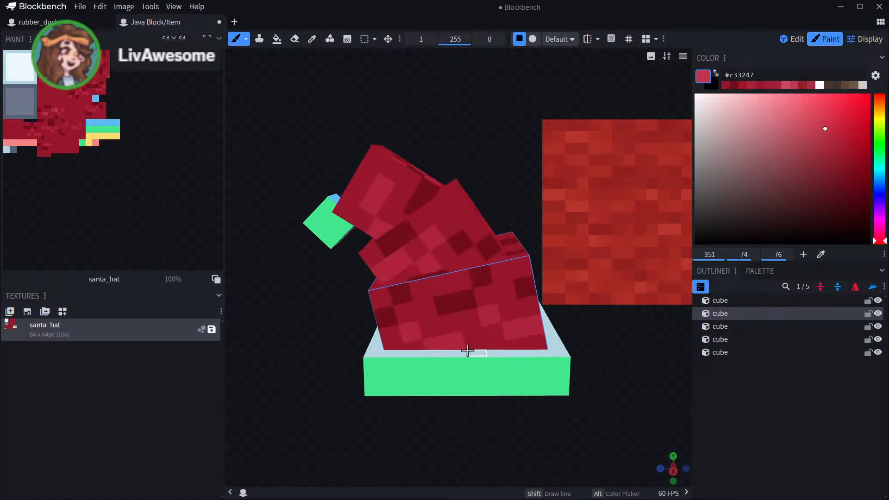
pyautogui.scroll(2, 468, 350)
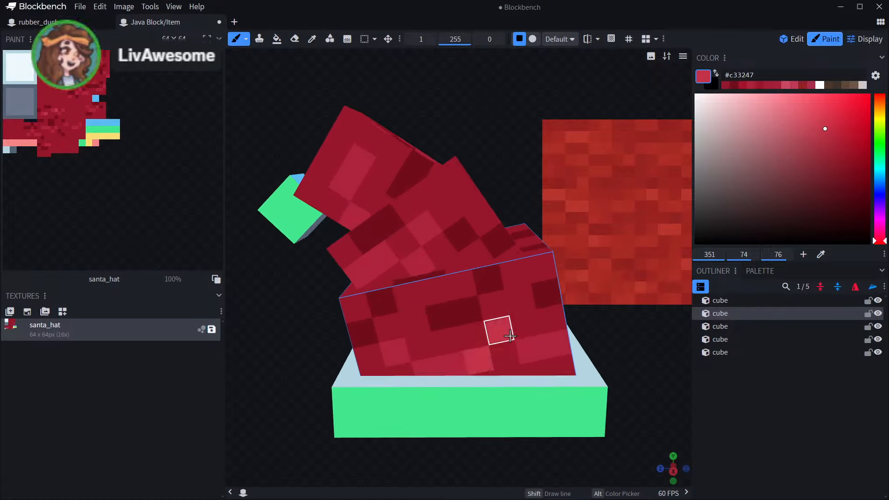
pyautogui.scroll(-3, 508, 339)
pyautogui.moveTo(387, 421); pyautogui.dragTo(406, 414)
pyautogui.scroll(3, 421, 294)
pyautogui.click(404, 258)
# - Brush #c33247 highlight pixels onto the middle and lower cubes' faces on the yellow and pink sides of the hat
pyautogui.moveTo(303, 347); pyautogui.dragTo(398, 324)
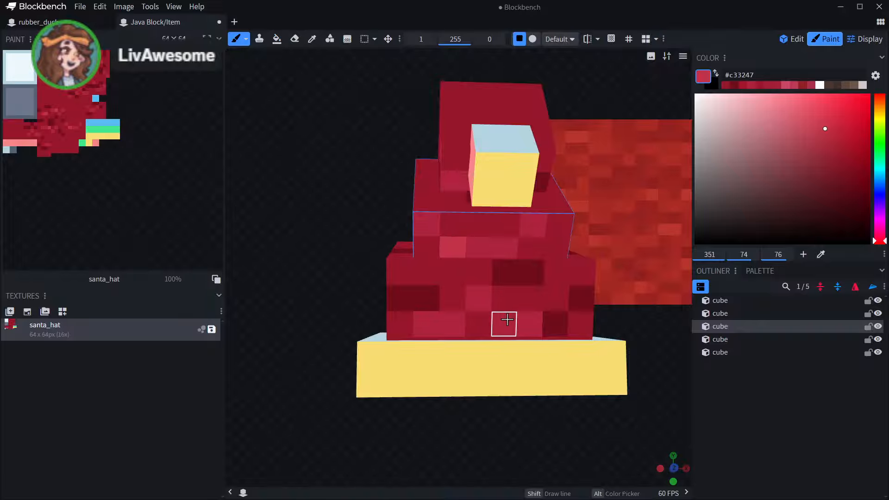
pyautogui.click(451, 326)
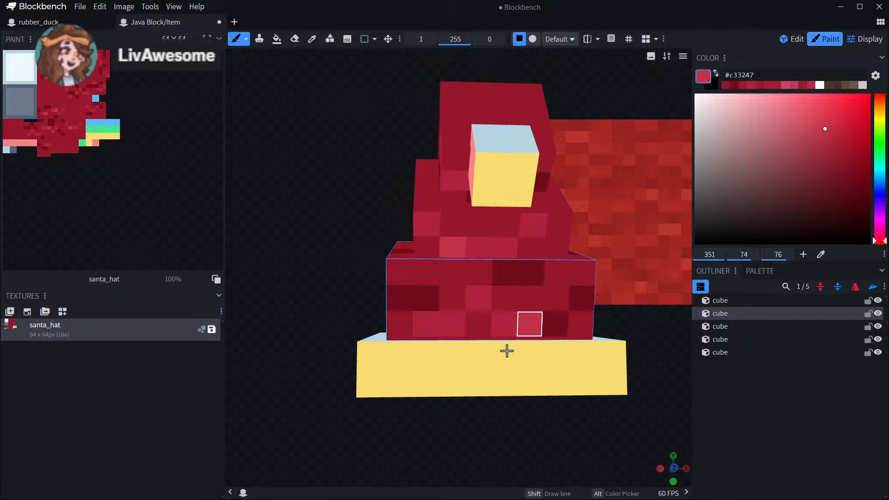
pyautogui.moveTo(463, 408); pyautogui.dragTo(417, 359)
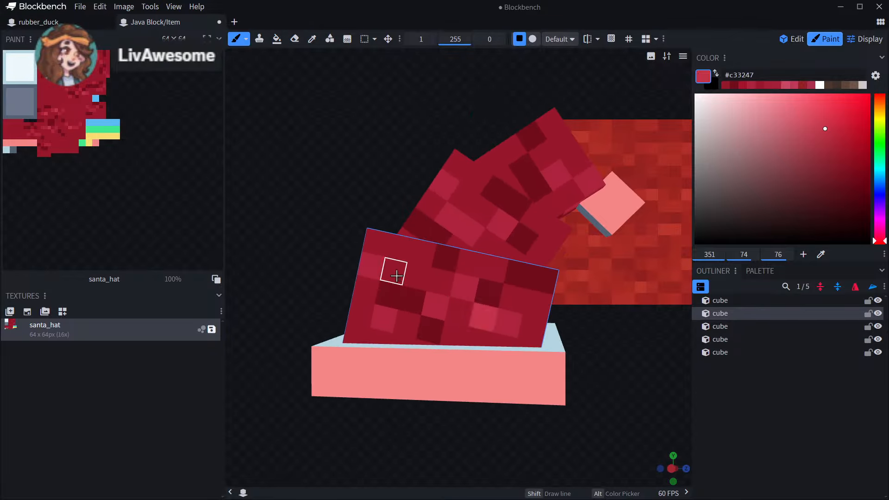
# - Brush #c33247 highlight pixels onto the middle cube's blue-side face
pyautogui.scroll(-3, 397, 276)
pyautogui.moveTo(369, 410); pyautogui.dragTo(539, 432)
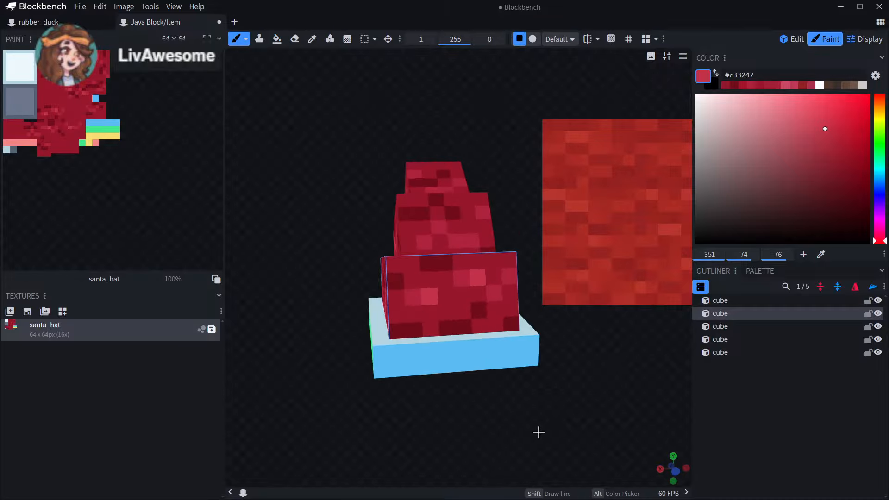
pyautogui.scroll(-3, 539, 432)
pyautogui.moveTo(485, 411); pyautogui.dragTo(515, 435)
pyautogui.scroll(6, 483, 204)
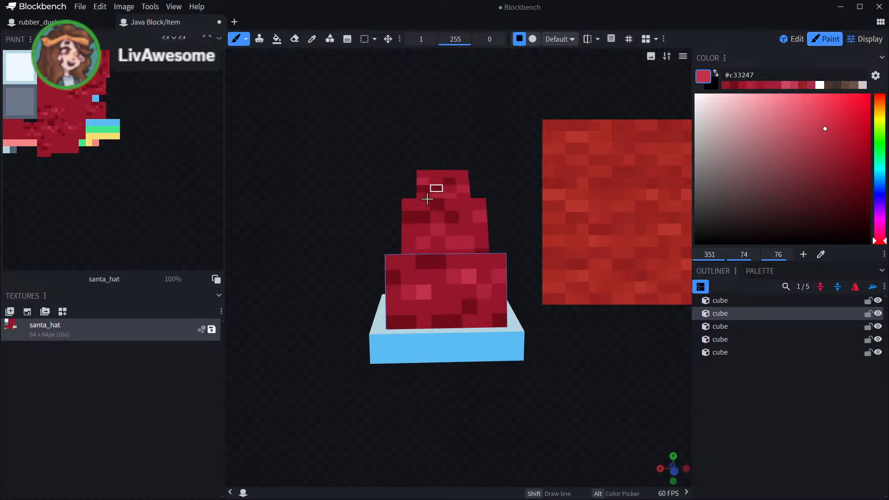
pyautogui.moveTo(536, 159); pyautogui.dragTo(443, 227)
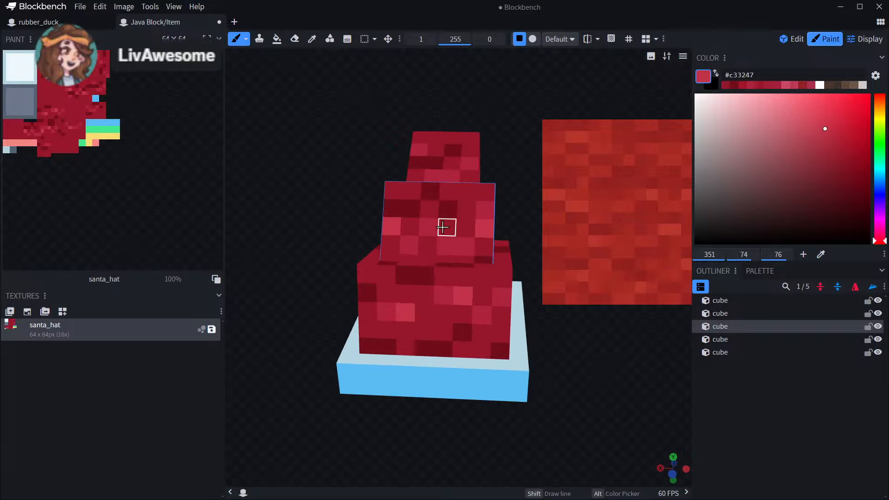
pyautogui.scroll(-3, 509, 199)
pyautogui.moveTo(516, 194); pyautogui.dragTo(553, 222)
pyautogui.scroll(-2, 553, 231)
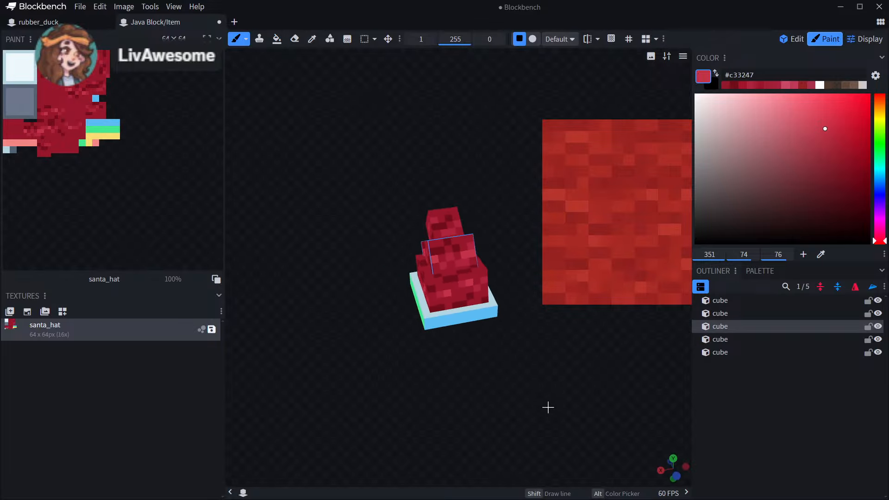
pyautogui.moveTo(548, 407); pyautogui.dragTo(503, 375)
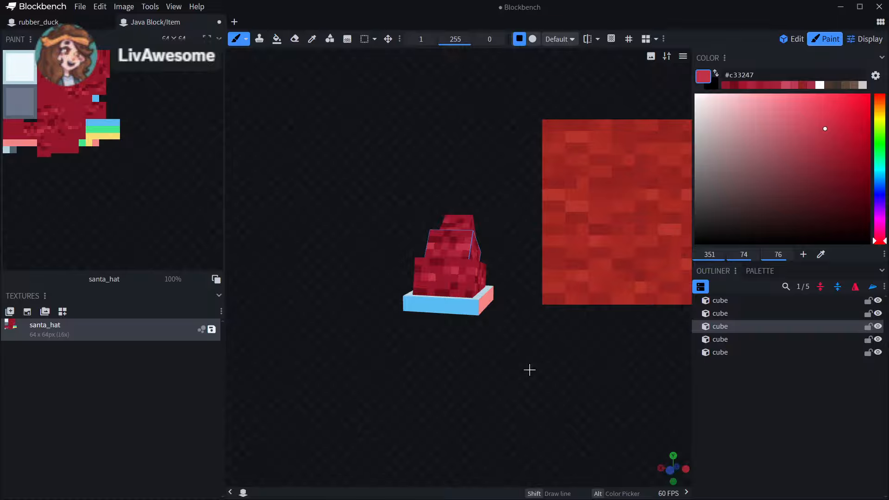
pyautogui.scroll(5, 500, 403)
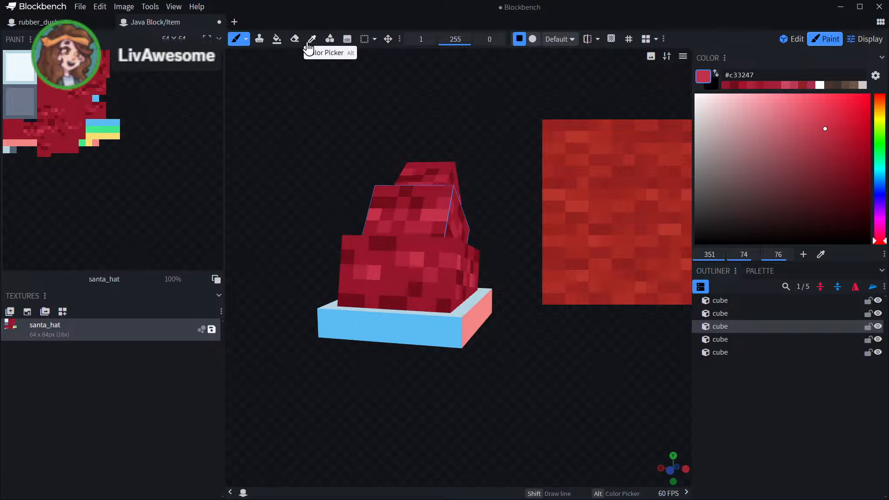
pyautogui.moveTo(343, 101)
pyautogui.mouseDown()
pyautogui.moveTo(508, 119)
pyautogui.moveTo(355, 81)
pyautogui.moveTo(352, 90)
pyautogui.mouseUp()
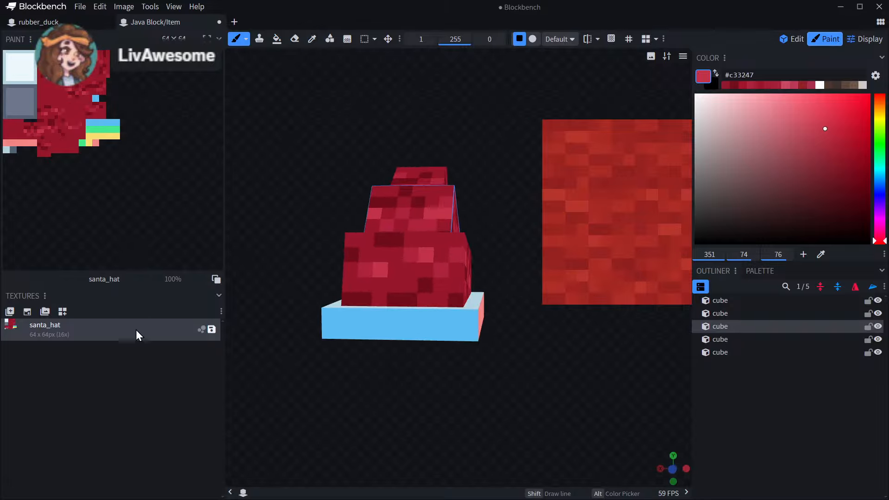
pyautogui.press('Delete')
pyautogui.click(736, 353)
pyautogui.click(792, 39)
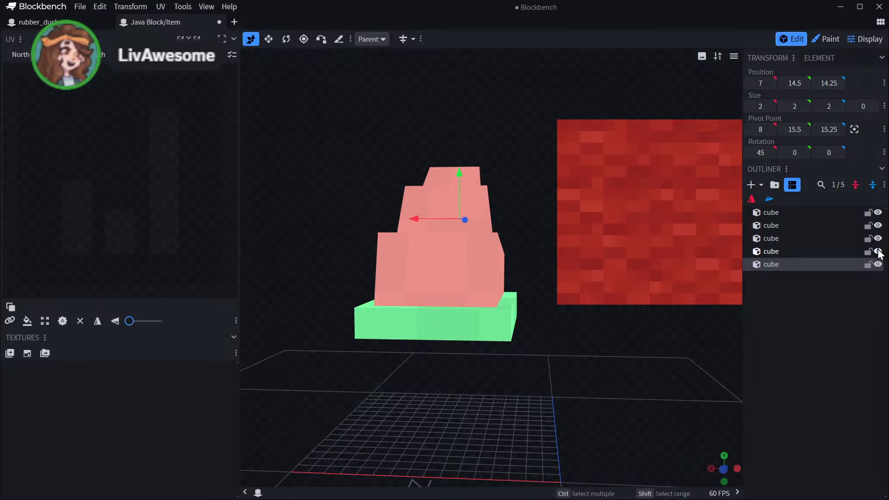
pyautogui.hotkey('ctrl', 'z')
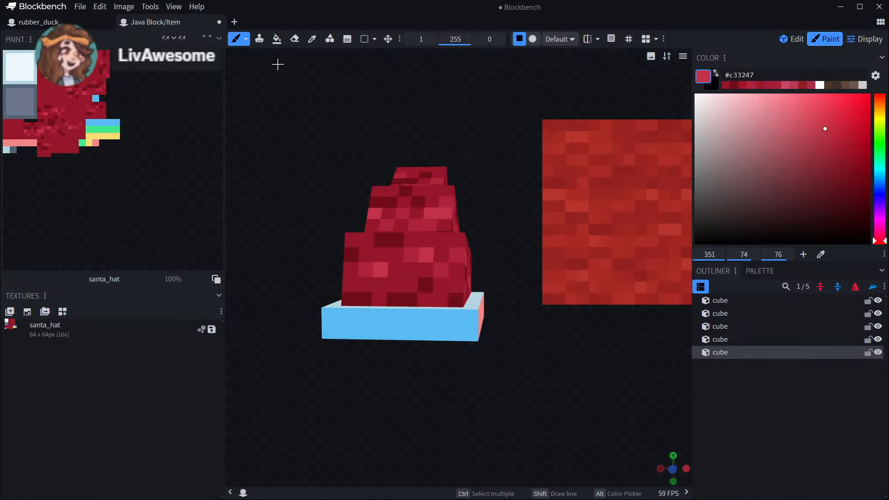
# - Sample the dark red from the lower cube's blue-side face with the Color Picker and lighten the colour to #921729
pyautogui.click(312, 39)
pyautogui.click(411, 301)
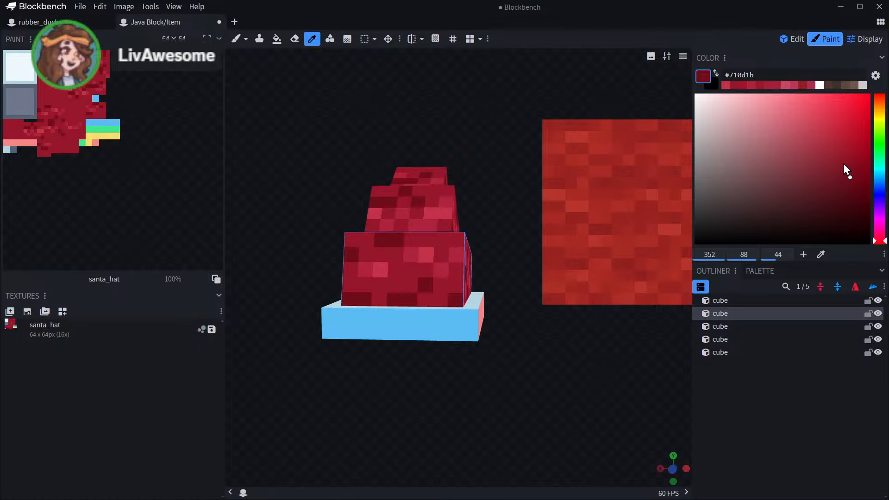
pyautogui.click(844, 158)
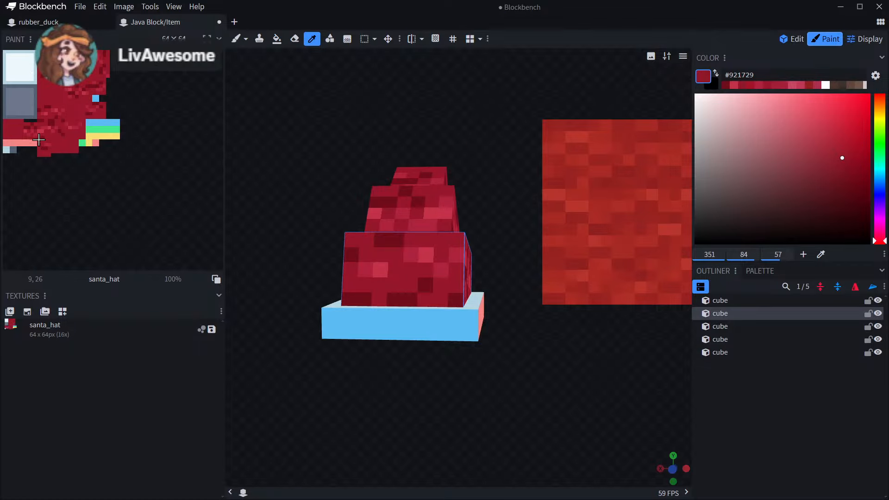
# - Try to replace all the darkest red pixels with #921729 using the Fill tool in Colors mode
pyautogui.moveTo(36, 160); pyautogui.dragTo(81, 181, button='middle')
pyautogui.scroll(5, 82, 151)
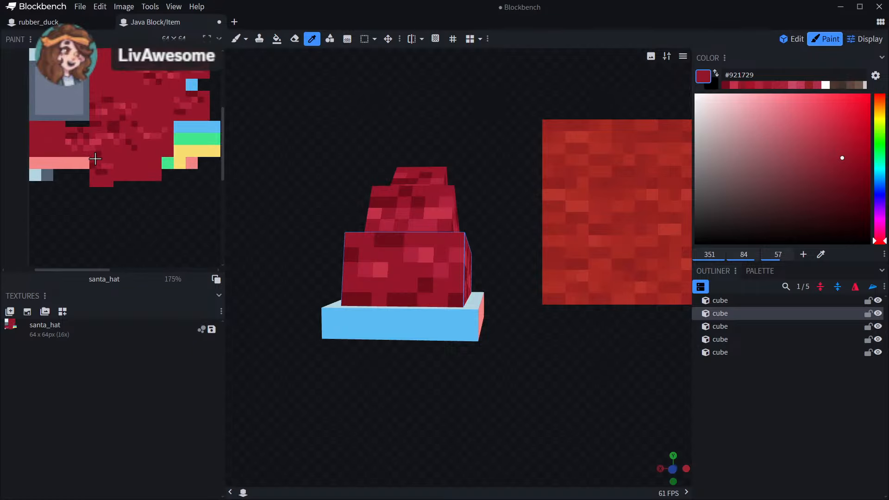
pyautogui.click(276, 39)
pyautogui.click(423, 39)
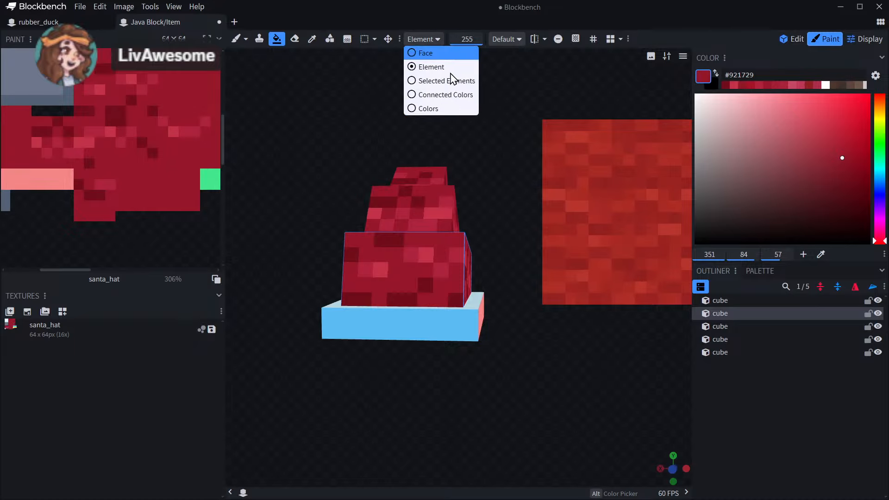
pyautogui.click(443, 109)
pyautogui.click(120, 116)
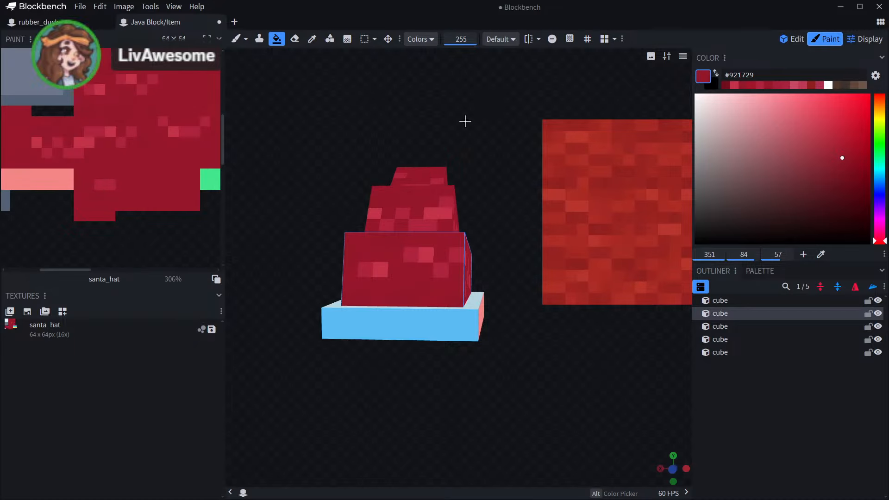
pyautogui.hotkey('ctrl', 'z')
# - Recolour the darkest red pixels across the hat texture to #821322
pyautogui.click(846, 167)
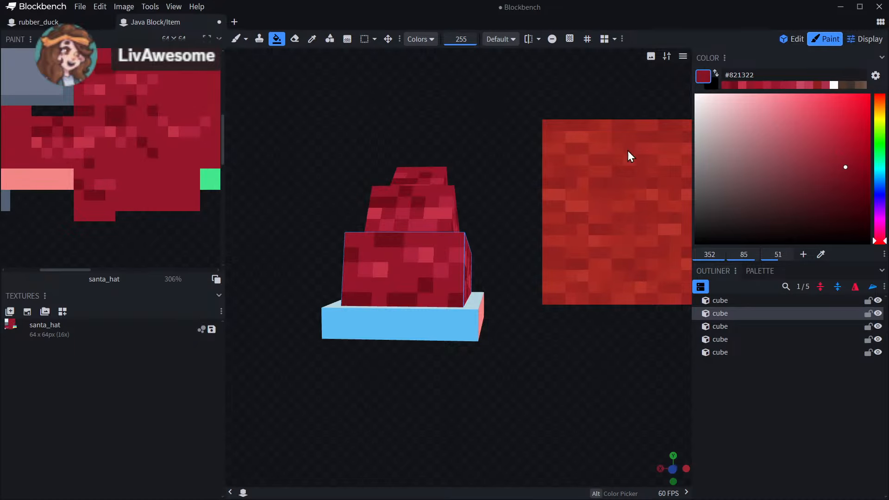
pyautogui.click(111, 121)
pyautogui.scroll(-3, 500, 354)
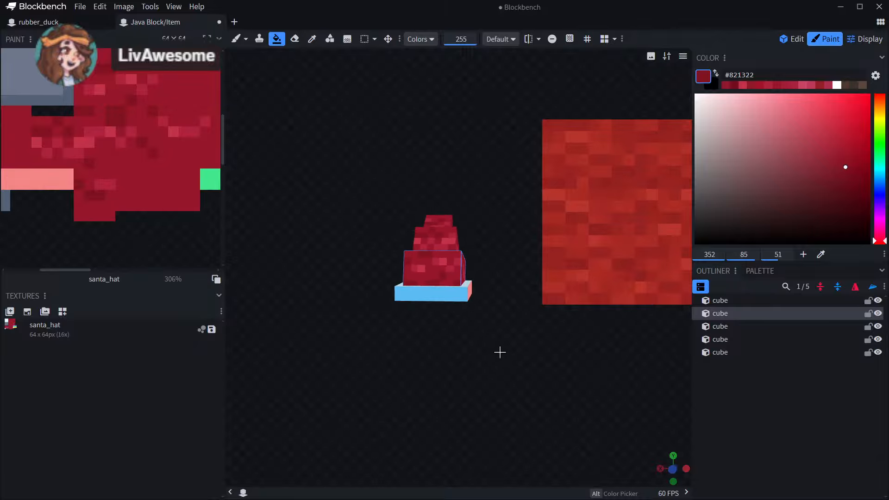
pyautogui.moveTo(500, 353)
pyautogui.mouseDown()
pyautogui.moveTo(387, 373)
pyautogui.moveTo(588, 358)
pyautogui.moveTo(409, 355)
pyautogui.moveTo(506, 354)
pyautogui.moveTo(511, 363)
pyautogui.mouseUp()
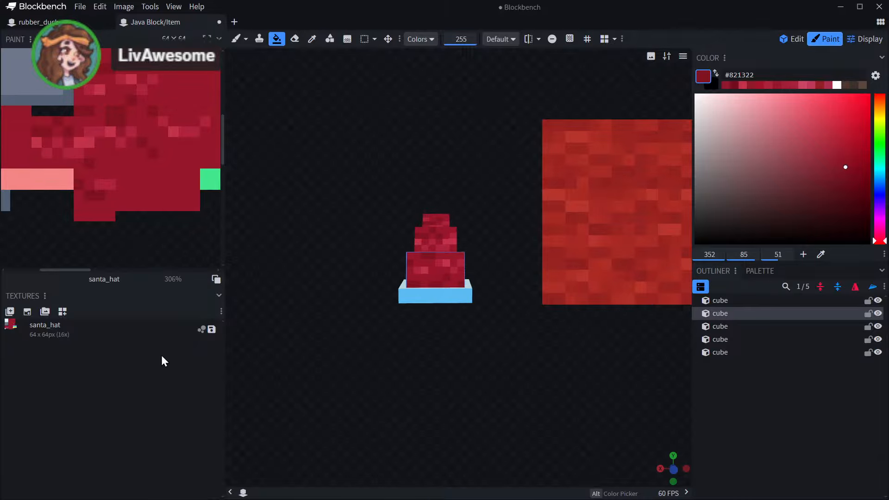
# - Delete the painted santa_hat texture and create a new 16x texture template named santa_hat for all five cubes
pyautogui.click(161, 338)
pyautogui.press('Delete')
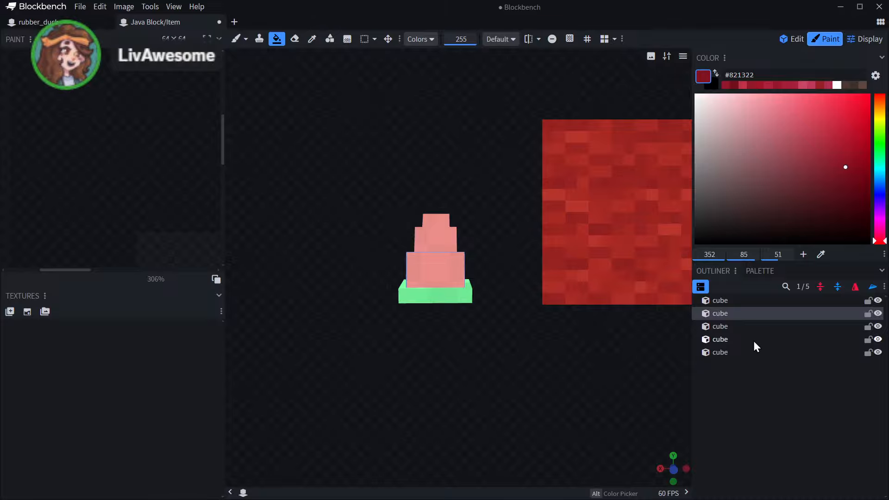
pyautogui.click(739, 301)
pyautogui.click(736, 352)
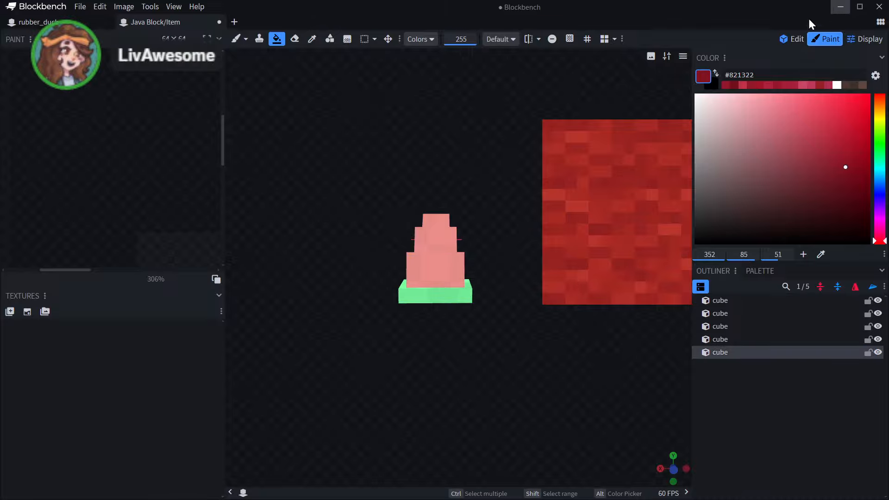
pyautogui.click(793, 39)
pyautogui.keyDown('shift'); pyautogui.click(794, 211); pyautogui.keyUp('shift')
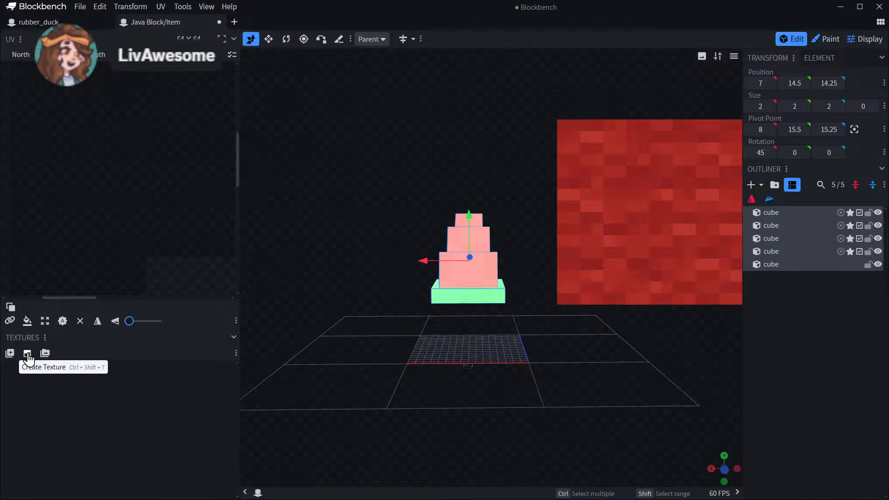
pyautogui.click(9, 353)
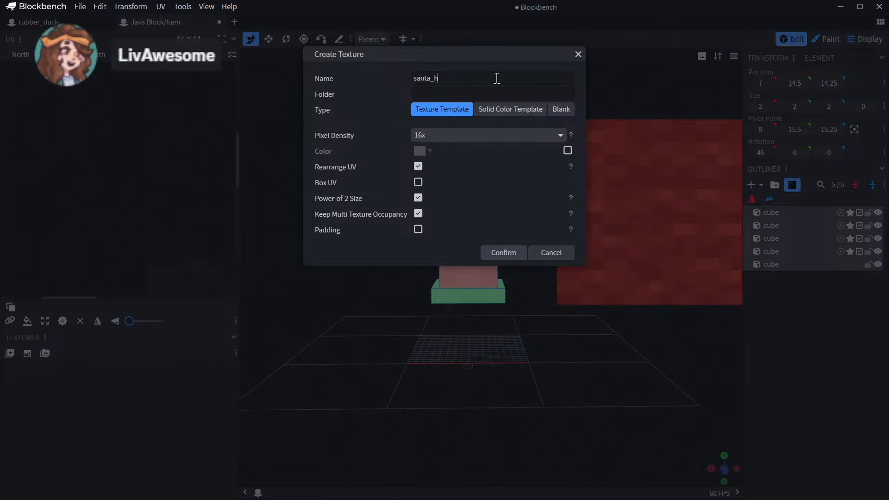
pyautogui.click(505, 255)
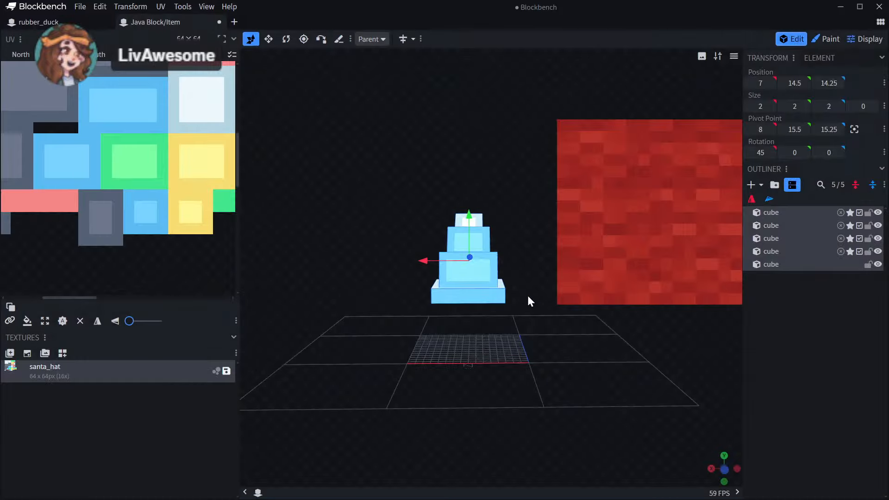
pyautogui.scroll(5, 542, 334)
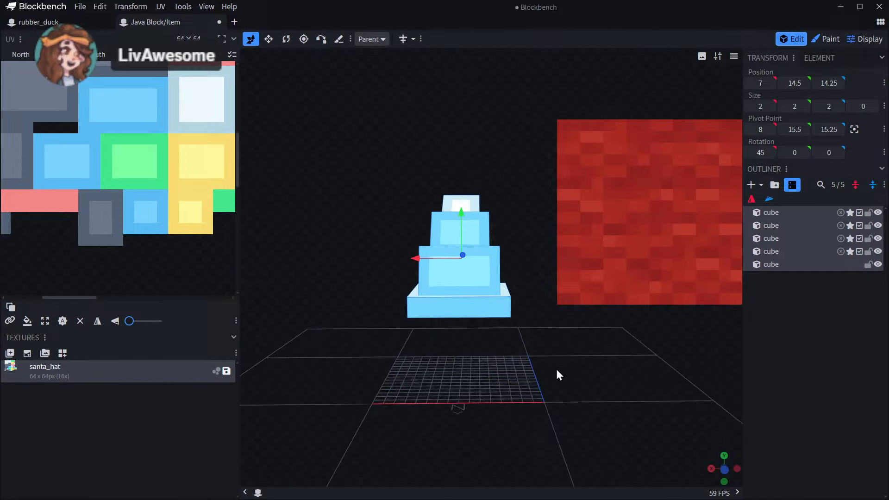
# - Examine the shading on the rubber_duck model from several sides, then return to the hat project
pyautogui.click(234, 22)
pyautogui.click(407, 259)
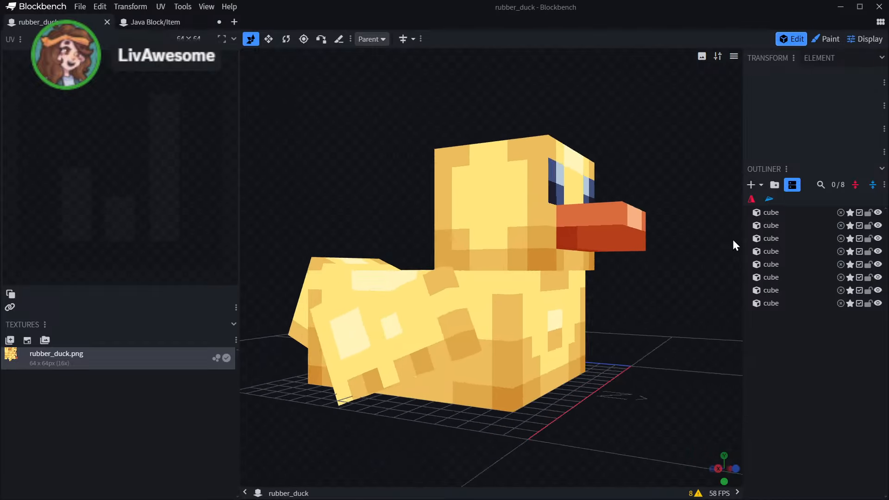
pyautogui.moveTo(733, 240); pyautogui.dragTo(671, 247)
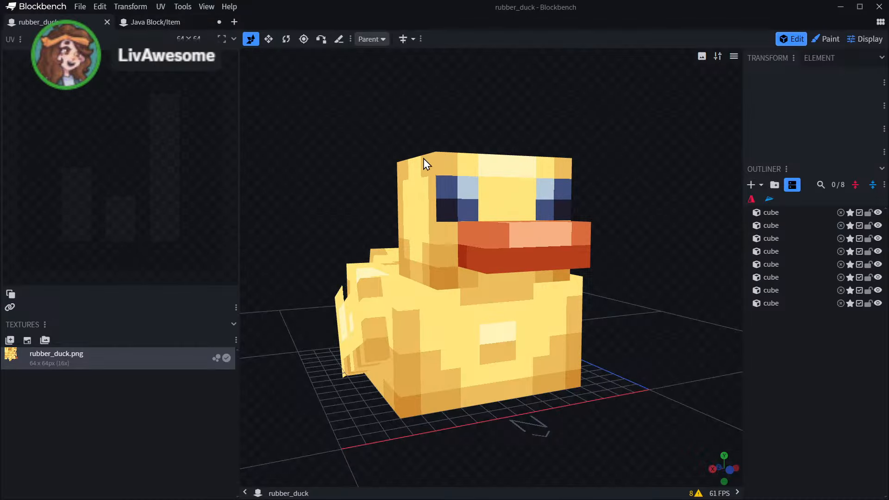
pyautogui.scroll(-3, 445, 168)
pyautogui.click(179, 25)
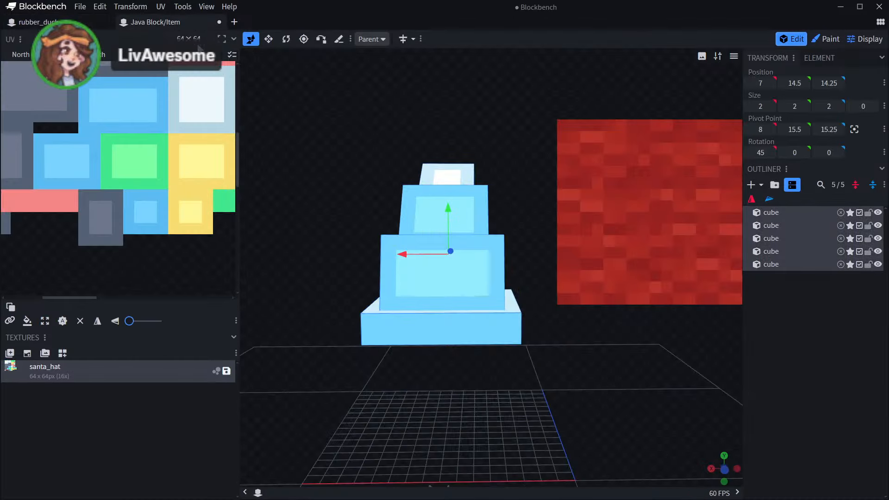
# - In Paint mode, fill the lower cube's blue face and the centre of the middle cube's blue face with #a31428
pyautogui.click(826, 34)
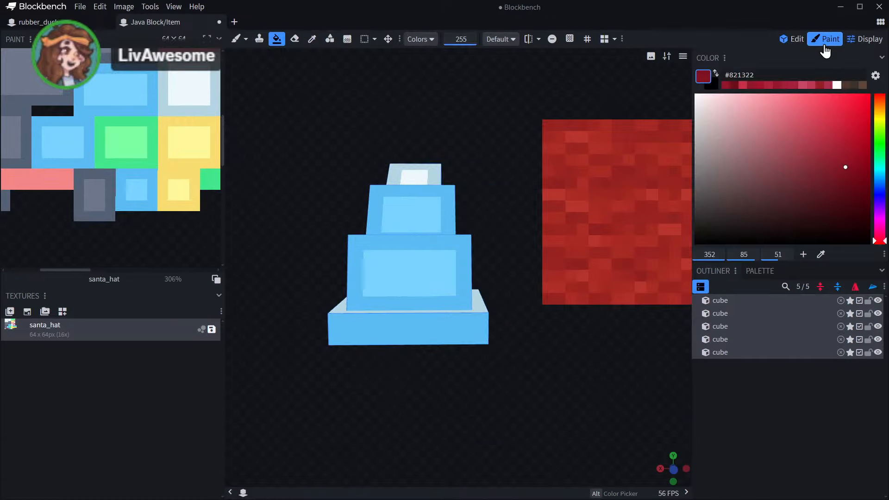
pyautogui.moveTo(324, 107)
pyautogui.mouseDown()
pyautogui.moveTo(456, 175)
pyautogui.moveTo(468, 169)
pyautogui.mouseUp()
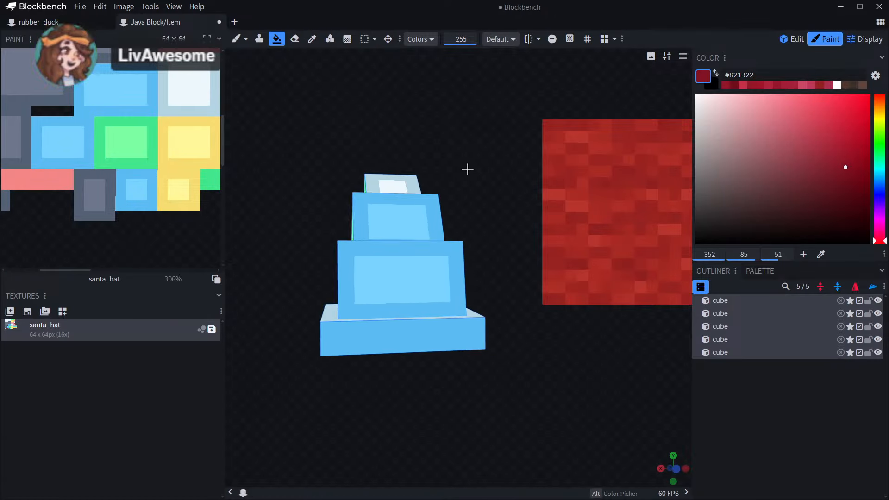
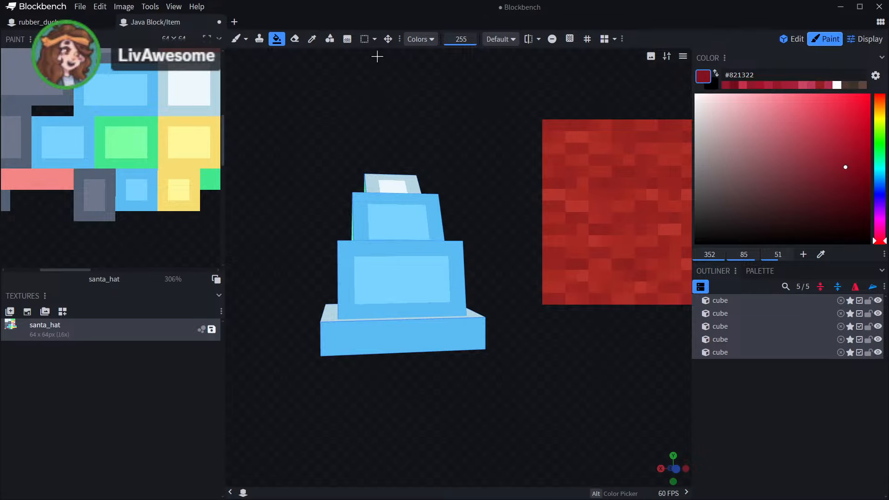
pyautogui.click(761, 88)
pyautogui.click(450, 303)
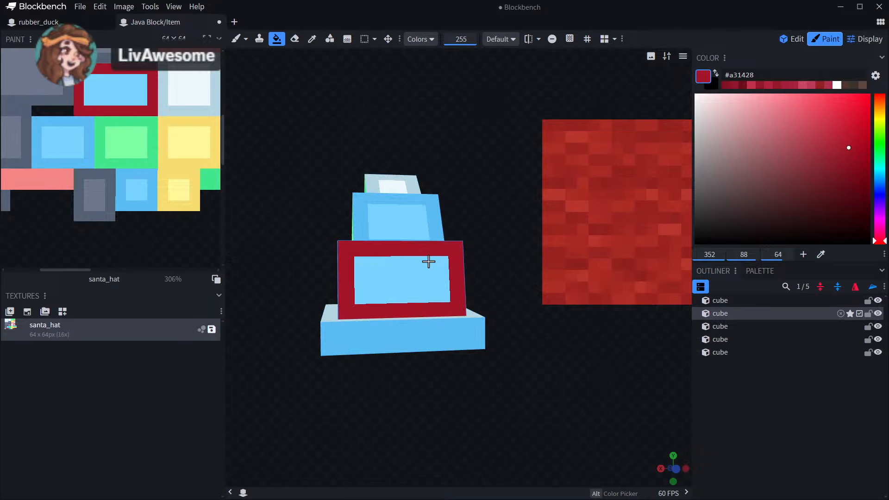
pyautogui.click(428, 262)
pyautogui.click(413, 223)
# - Change the fill mode to Element and fill the lower, middle and upper hat cubes entirely with #a31428
pyautogui.click(420, 39)
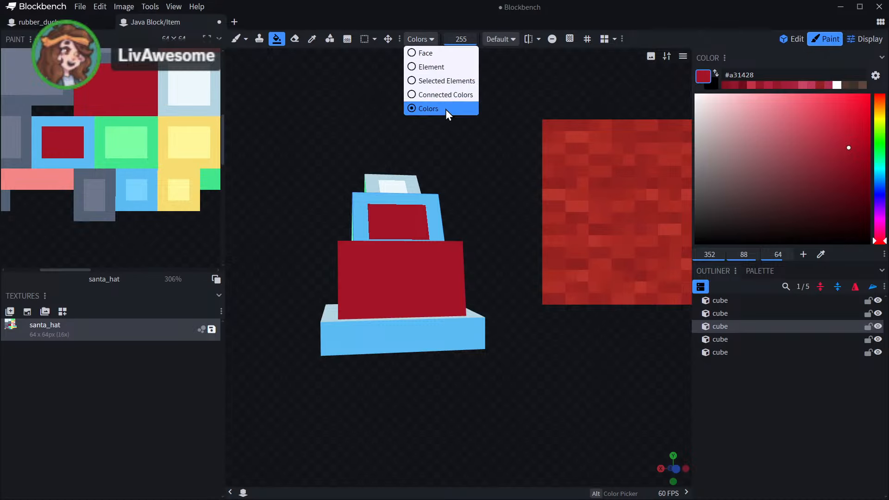
pyautogui.click(445, 95)
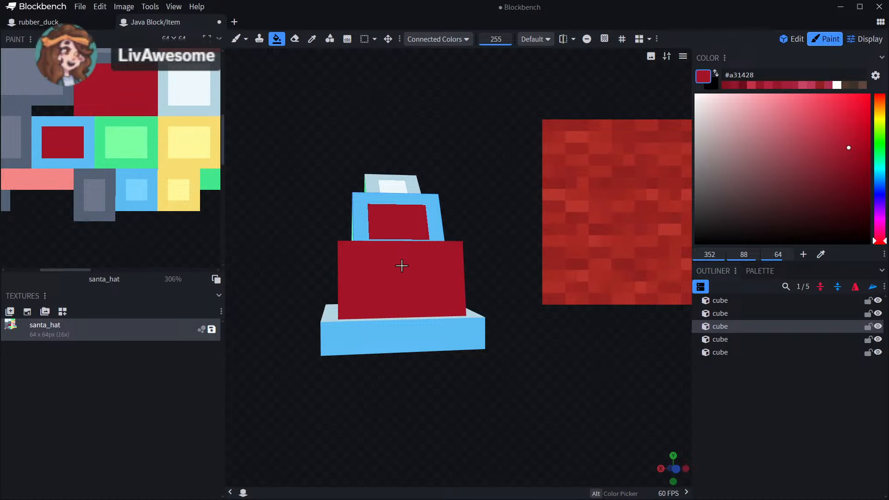
pyautogui.click(438, 39)
pyautogui.click(419, 66)
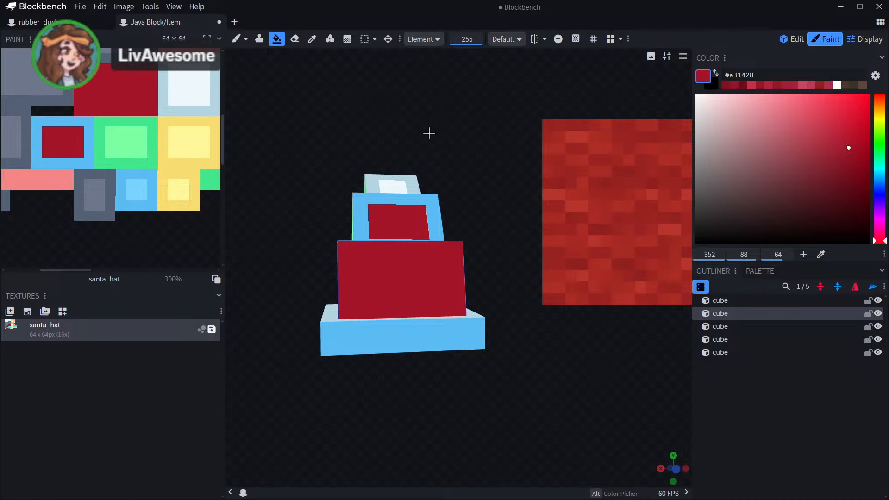
pyautogui.click(391, 229)
pyautogui.click(397, 188)
pyautogui.moveTo(434, 168); pyautogui.dragTo(521, 174)
pyautogui.click(486, 291)
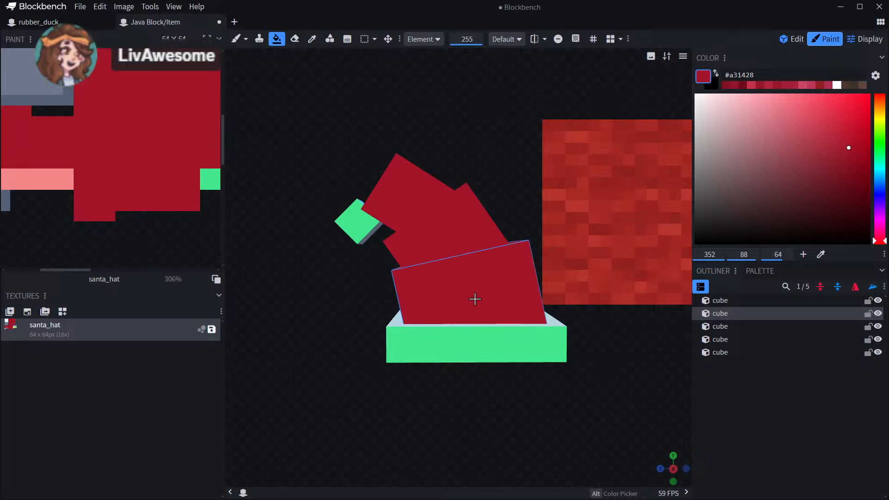
# - Fill the lower, middle and upper hat cubes with the duller red #8b1b2b
pyautogui.click(835, 162)
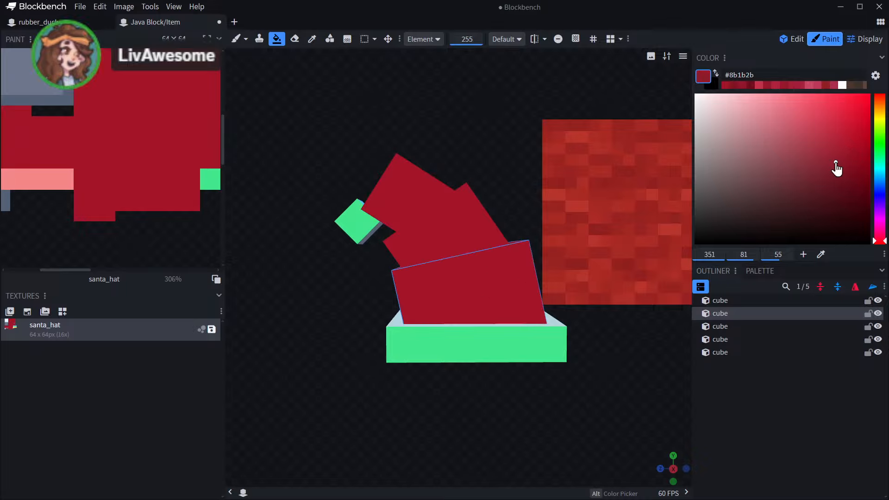
pyautogui.click(482, 271)
pyautogui.click(458, 235)
pyautogui.click(412, 195)
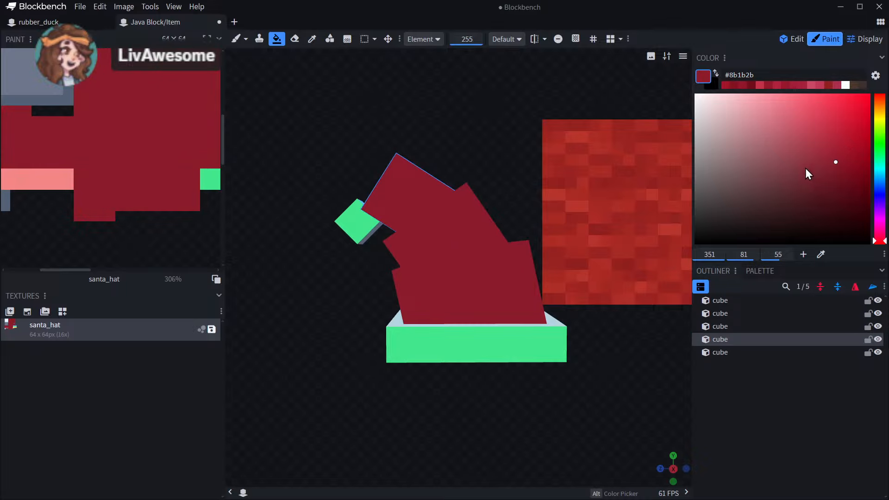
# - Fill the hat's brim cube and the small pom-pom cube with light blue #b3dbeb
pyautogui.moveTo(523, 178); pyautogui.dragTo(343, 171)
pyautogui.scroll(2, 394, 395)
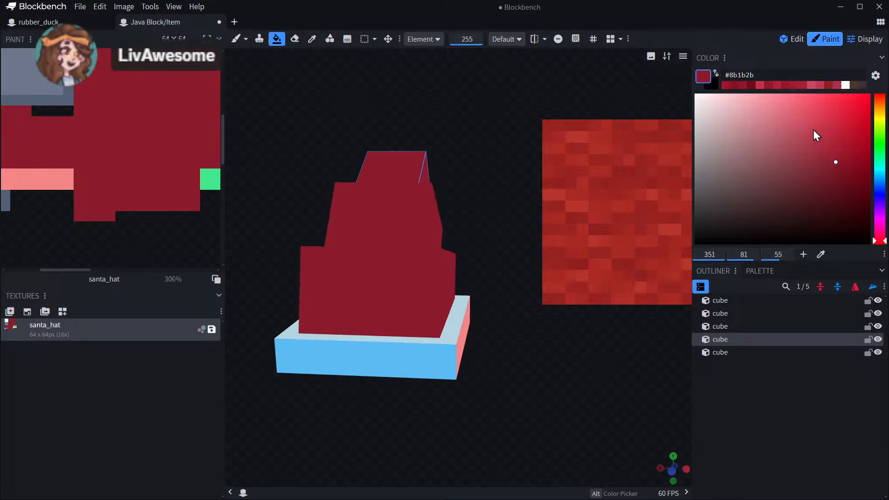
pyautogui.click(879, 177)
pyautogui.click(758, 104)
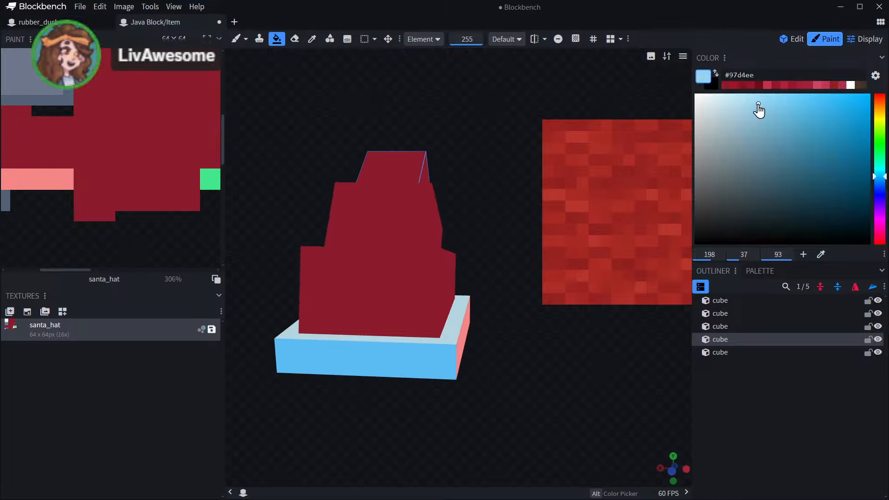
pyautogui.click(432, 362)
pyautogui.moveTo(462, 341); pyautogui.dragTo(591, 212)
pyautogui.click(586, 216)
pyautogui.moveTo(497, 141); pyautogui.dragTo(332, 27)
# - Sample the light blue from the brim's underside with the Color Picker and darken the colour to #8ba3c0
pyautogui.click(312, 38)
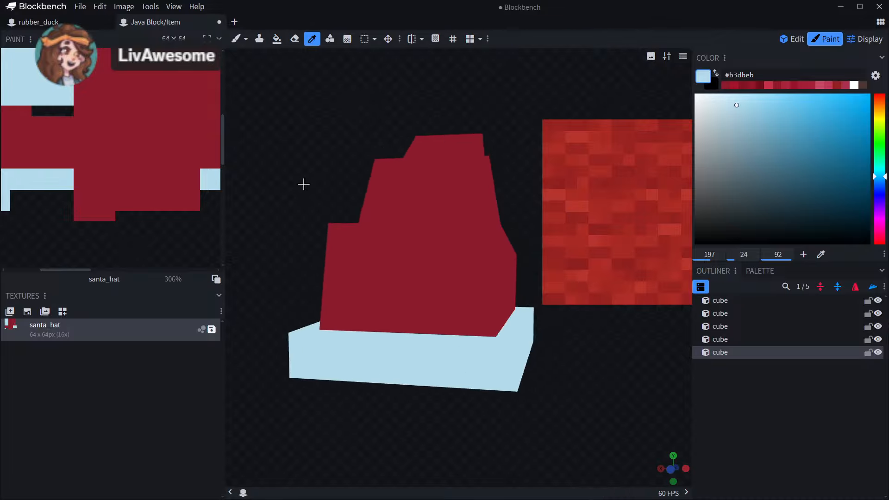
pyautogui.moveTo(304, 182); pyautogui.dragTo(380, 254)
pyautogui.click(379, 254)
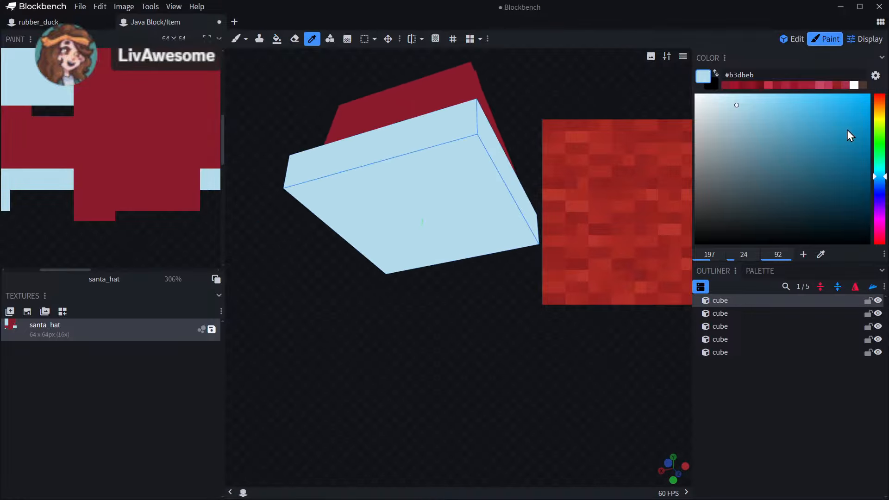
pyautogui.click(880, 184)
pyautogui.moveTo(743, 131); pyautogui.dragTo(743, 130)
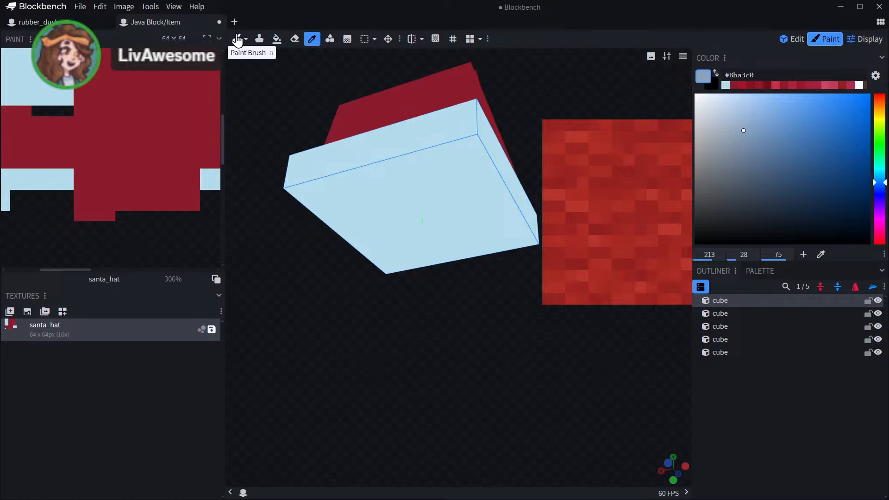
# - With Mirror Painting enabled, brush the inner area of the brim's underside in #8ba3c0, leaving a light blue border
pyautogui.click(246, 39)
pyautogui.click(258, 53)
pyautogui.moveTo(347, 314); pyautogui.dragTo(318, 222)
pyautogui.click(587, 39)
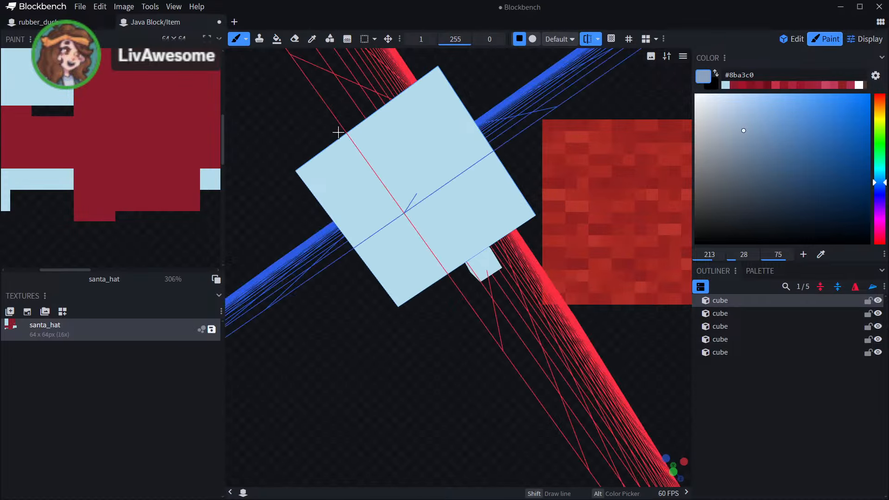
pyautogui.moveTo(356, 161)
pyautogui.mouseDown()
pyautogui.moveTo(422, 123)
pyautogui.moveTo(443, 156)
pyautogui.moveTo(408, 217)
pyautogui.moveTo(452, 199)
pyautogui.moveTo(499, 203)
pyautogui.moveTo(463, 152)
pyautogui.moveTo(510, 153)
pyautogui.moveTo(457, 235)
pyautogui.moveTo(453, 226)
pyautogui.moveTo(463, 229)
pyautogui.mouseUp()
pyautogui.scroll(-4, 509, 151)
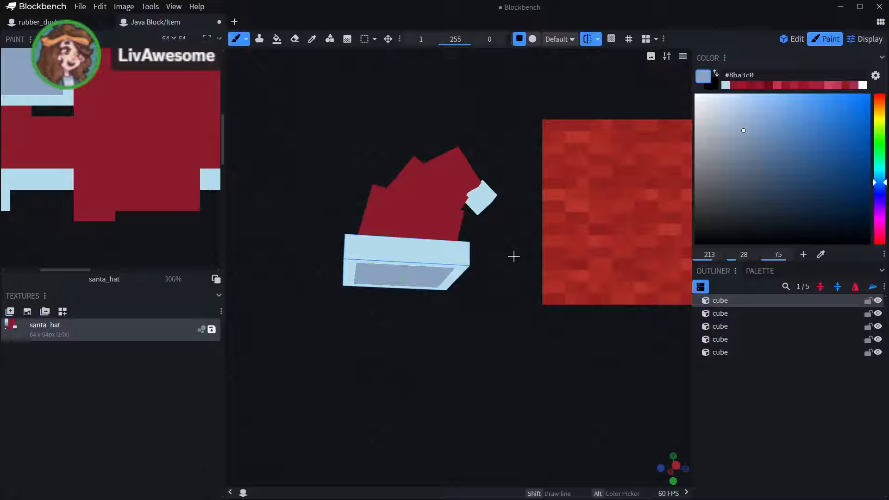
# - Sample the light blue from the brim's side with the Color Picker and lighten the colour to #c8e5f0
pyautogui.moveTo(408, 339); pyautogui.dragTo(556, 360)
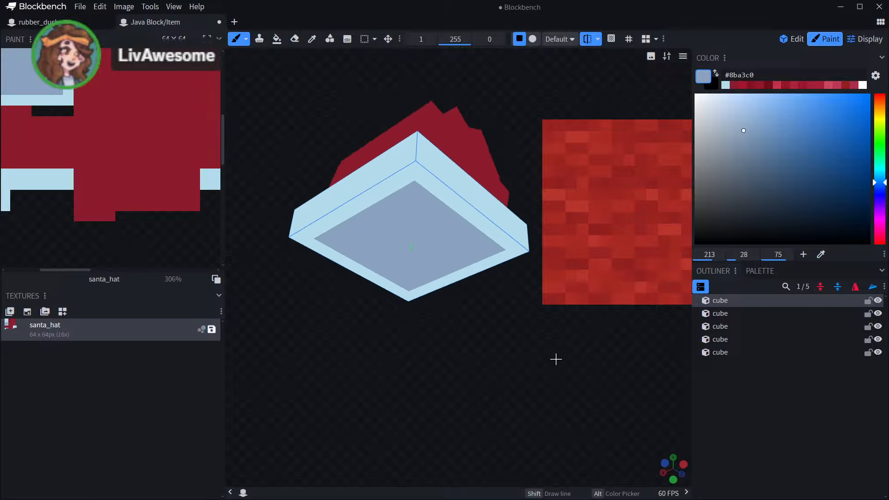
pyautogui.scroll(3, 556, 359)
pyautogui.moveTo(435, 374); pyautogui.dragTo(480, 410)
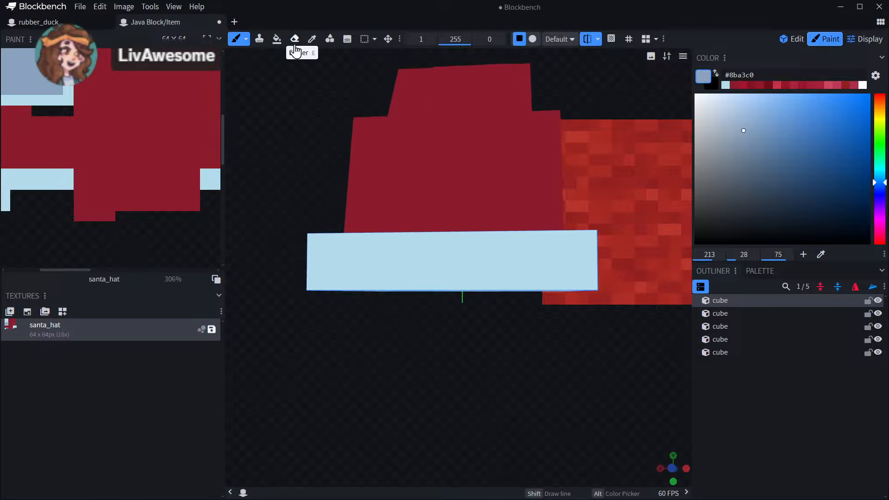
pyautogui.click(311, 39)
pyautogui.click(461, 281)
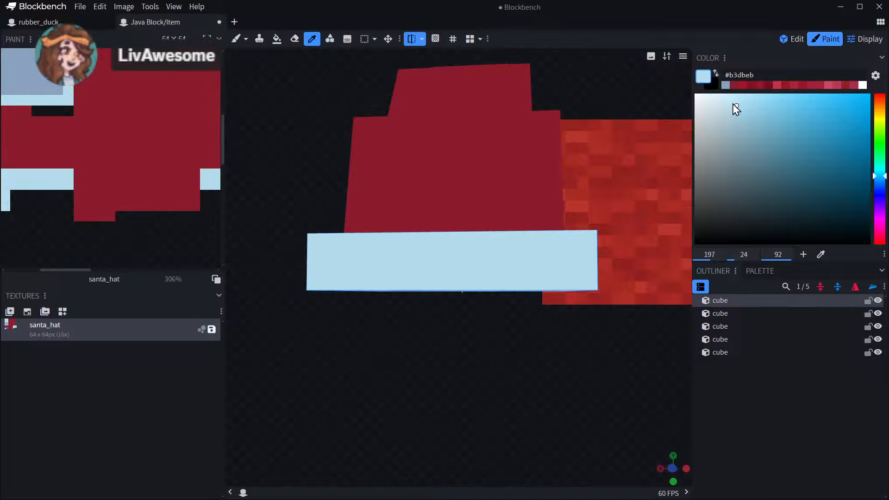
pyautogui.moveTo(736, 108); pyautogui.dragTo(727, 110)
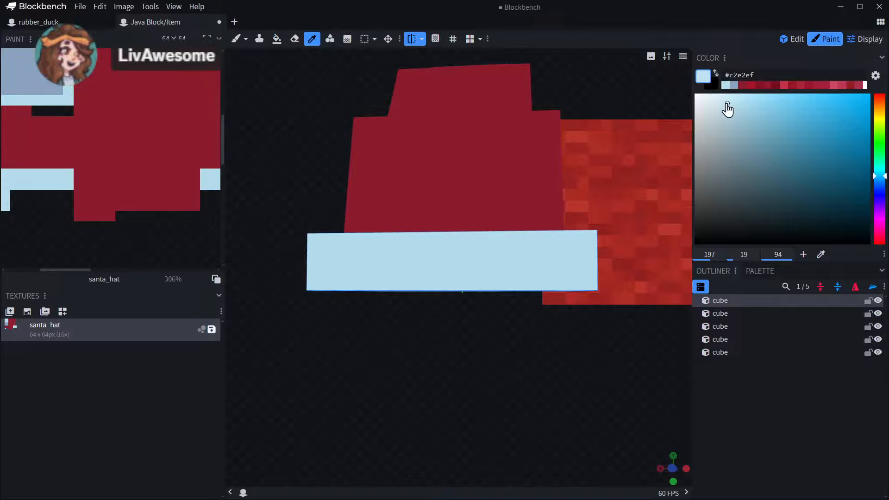
# - Brush three evenly spaced #c8e5f0 patches along the upper half of one brim side face
pyautogui.click(236, 38)
pyautogui.click(369, 252)
pyautogui.click(373, 249)
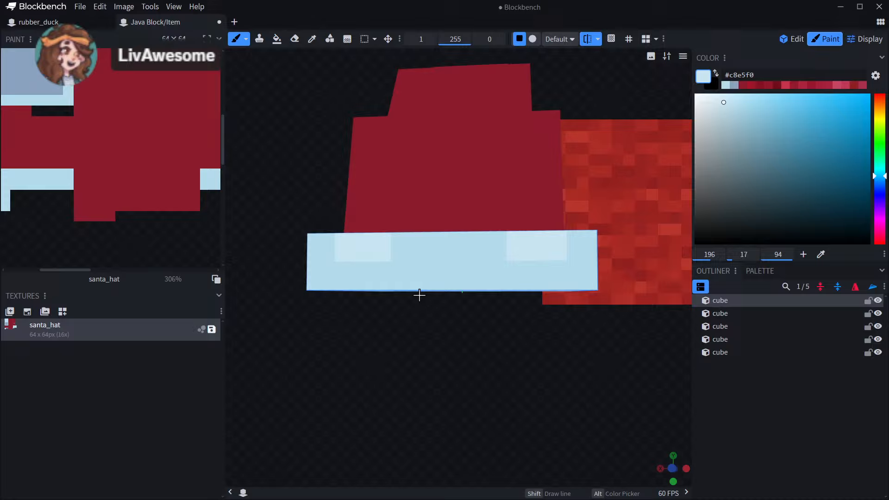
pyautogui.click(451, 243)
# - Try brushing offset lighter patches in the gaps along the lower half of the same brim face
pyautogui.scroll(-4, 442, 312)
pyautogui.moveTo(402, 365); pyautogui.dragTo(414, 374)
pyautogui.click(445, 289)
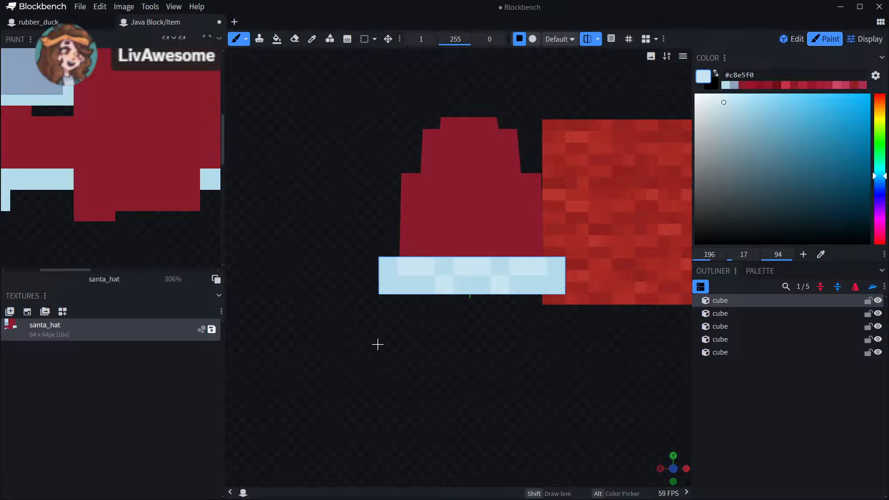
pyautogui.moveTo(377, 310); pyautogui.dragTo(355, 349)
pyautogui.scroll(4, 355, 349)
pyautogui.hotkey('ctrl', 'z')
pyautogui.hotkey('ctrl', 'z')
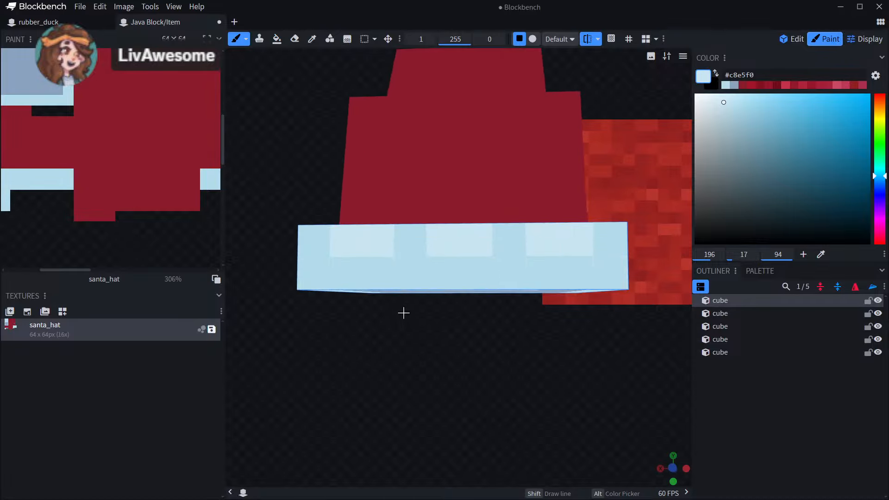
# - Extend the three lighter patches down the brim face so they form full-height stripes
pyautogui.click(372, 283)
pyautogui.moveTo(373, 283); pyautogui.dragTo(348, 278)
pyautogui.click(453, 271)
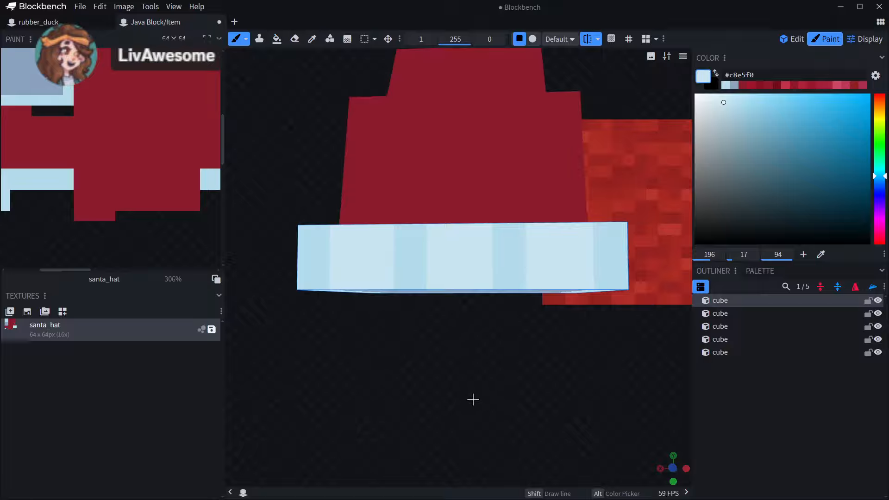
# - Brush matching full-height #c8e5f0 stripes onto the adjacent side face of the brim
pyautogui.moveTo(418, 410); pyautogui.dragTo(481, 411)
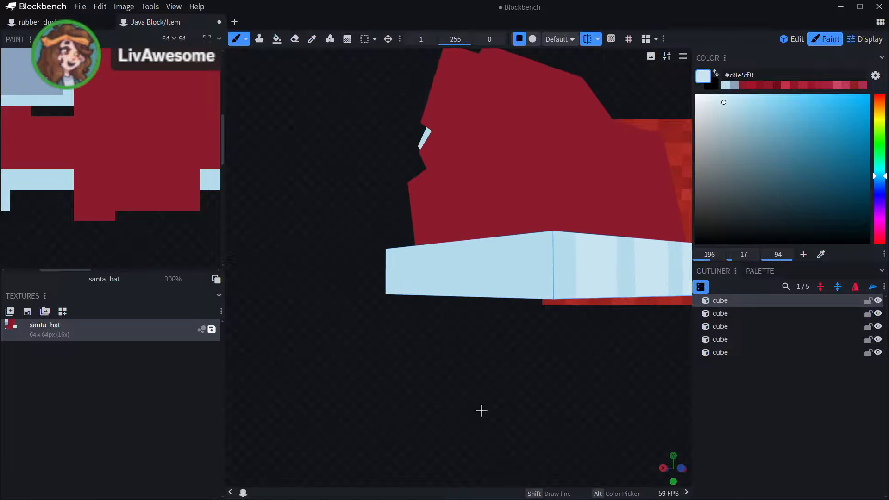
pyautogui.moveTo(504, 265); pyautogui.dragTo(503, 279)
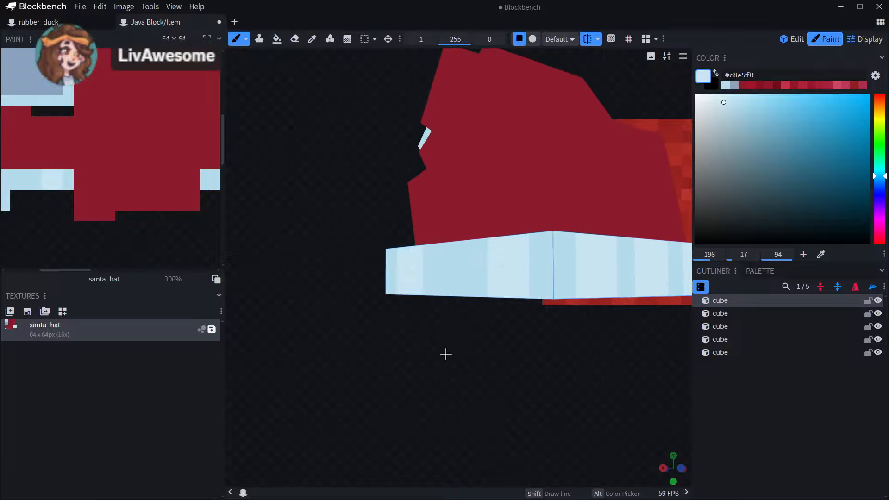
pyautogui.moveTo(445, 354); pyautogui.dragTo(481, 324)
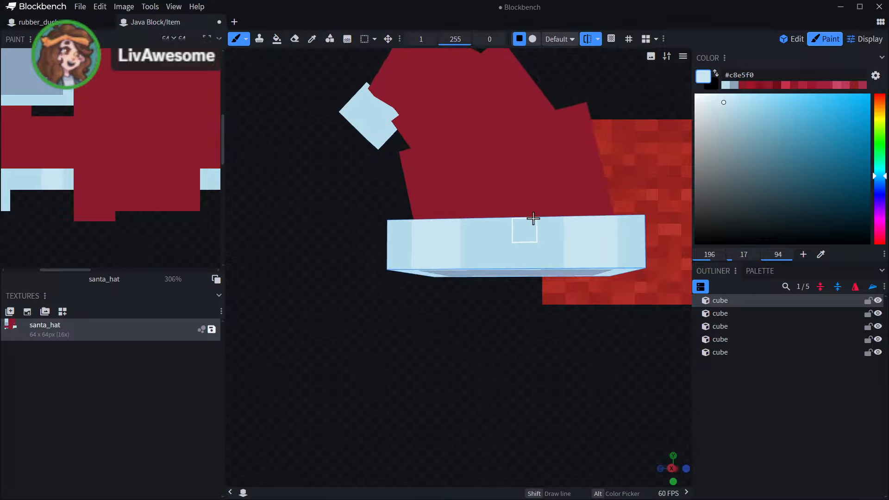
pyautogui.moveTo(533, 219)
pyautogui.mouseDown()
pyautogui.moveTo(512, 229)
pyautogui.moveTo(516, 254)
pyautogui.mouseUp()
# - Continue the lighter #c8e5f0 stripes across the visible rim on the brim's top face
pyautogui.moveTo(509, 296)
pyautogui.mouseDown()
pyautogui.moveTo(460, 345)
pyautogui.moveTo(494, 344)
pyautogui.moveTo(359, 383)
pyautogui.moveTo(429, 355)
pyautogui.mouseUp()
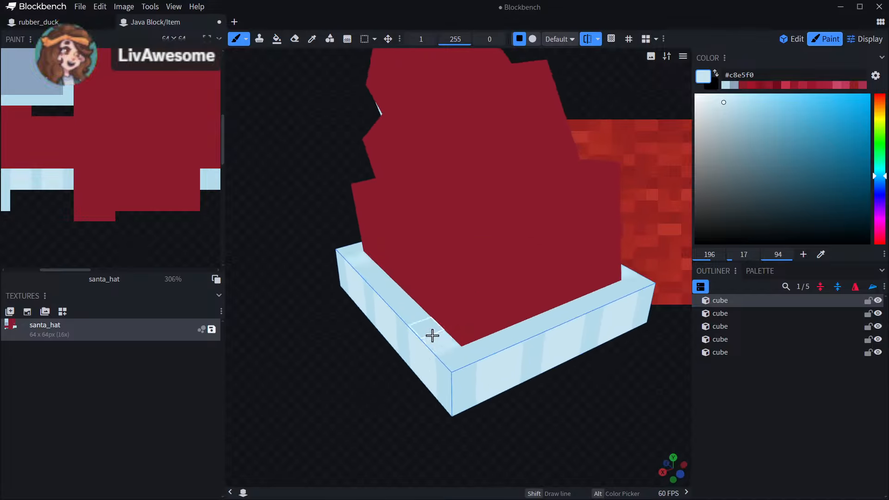
pyautogui.click(490, 348)
pyautogui.moveTo(526, 382); pyautogui.dragTo(496, 379)
pyautogui.click(483, 343)
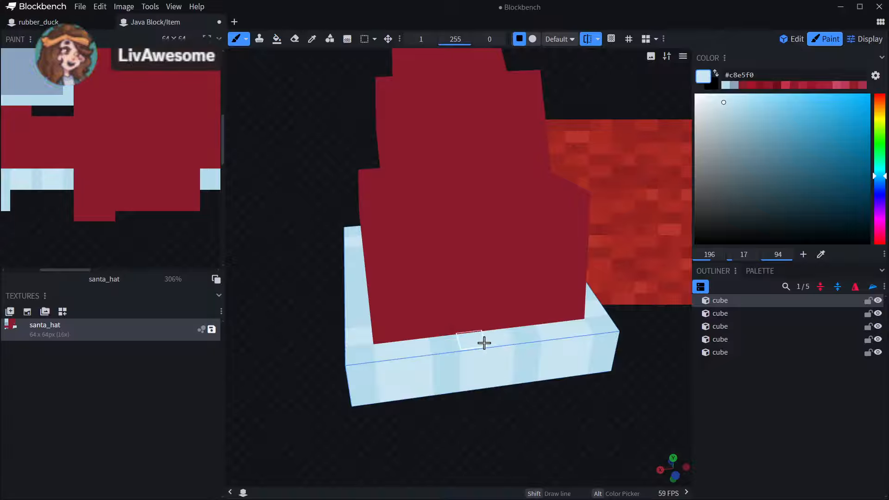
pyautogui.moveTo(576, 419); pyautogui.dragTo(443, 442)
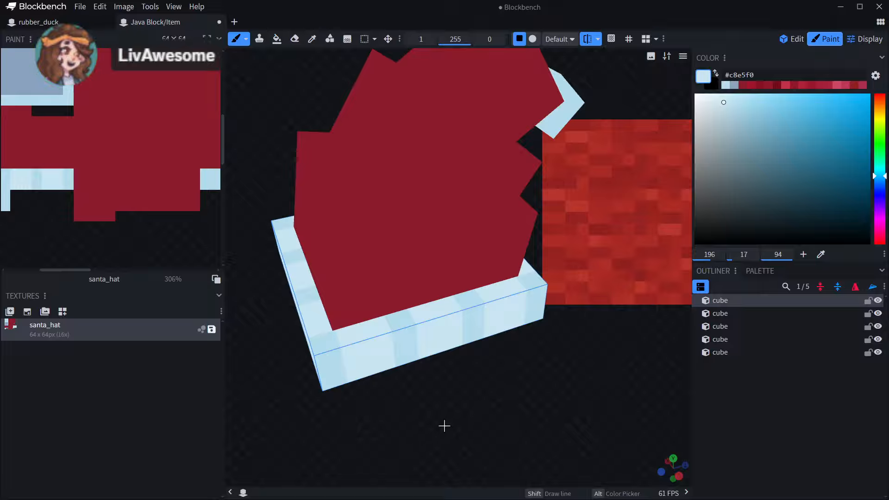
# - Continue the lighter #c8e5f0 stripes across the light blue border on the brim's underside
pyautogui.moveTo(444, 426); pyautogui.dragTo(353, 113)
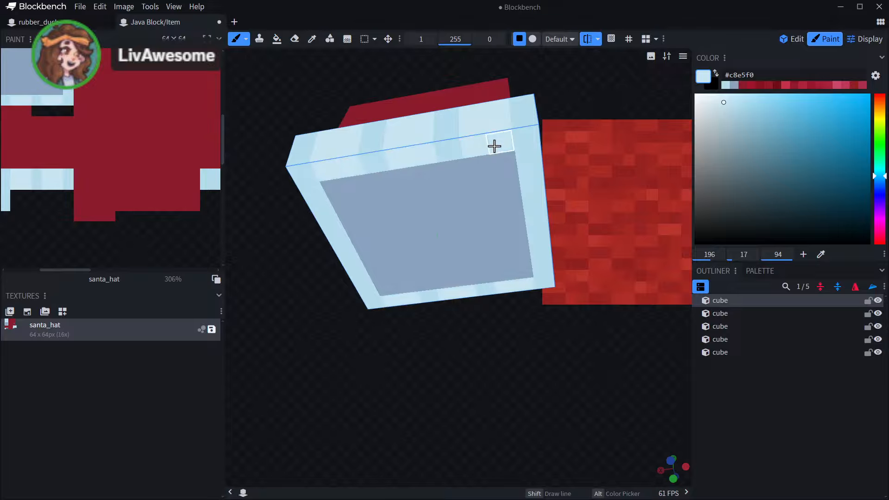
pyautogui.moveTo(520, 419)
pyautogui.mouseDown()
pyautogui.moveTo(485, 435)
pyautogui.moveTo(409, 395)
pyautogui.mouseUp()
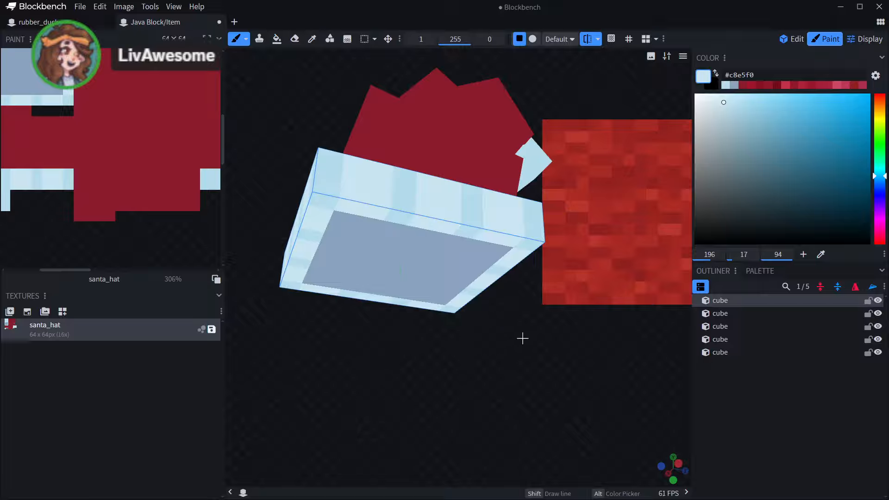
pyautogui.moveTo(522, 337); pyautogui.dragTo(637, 473)
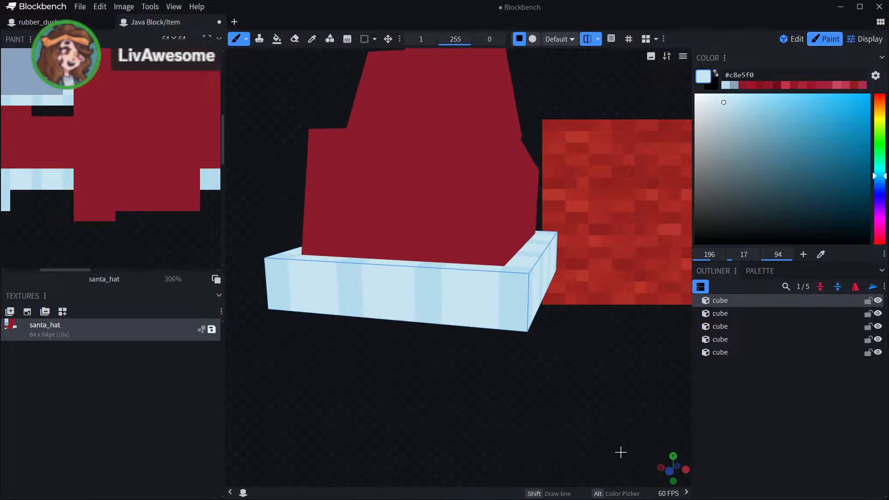
# - Sample the brim's base light blue with the Color Picker and darken the colour to #86b0c1
pyautogui.scroll(-6, 597, 446)
pyautogui.moveTo(591, 444); pyautogui.dragTo(436, 399)
pyautogui.scroll(6, 462, 300)
pyautogui.scroll(2, 460, 282)
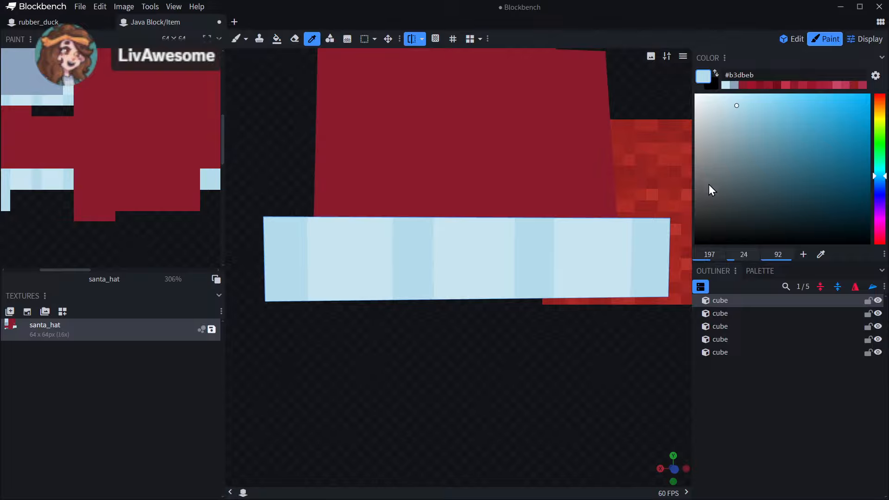
pyautogui.click(749, 130)
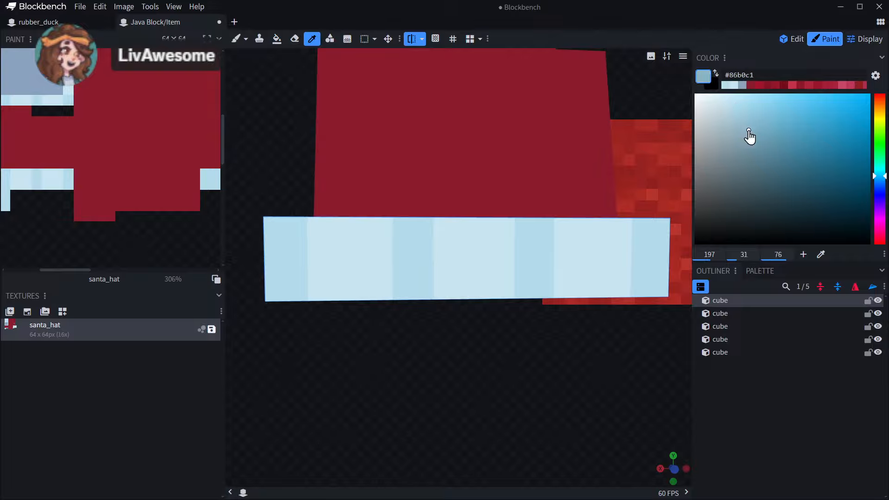
# - Brush #86b0c1 onto the lower half of the gaps between the lighter stripes on the brim's side faces
pyautogui.click(236, 39)
pyautogui.click(413, 275)
pyautogui.click(289, 291)
pyautogui.scroll(-6, 332, 361)
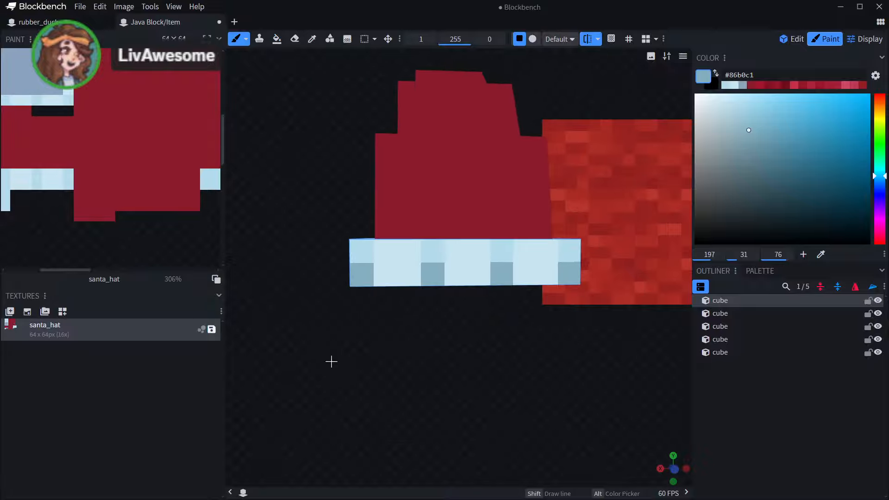
pyautogui.moveTo(332, 362); pyautogui.dragTo(404, 354)
pyautogui.click(525, 259)
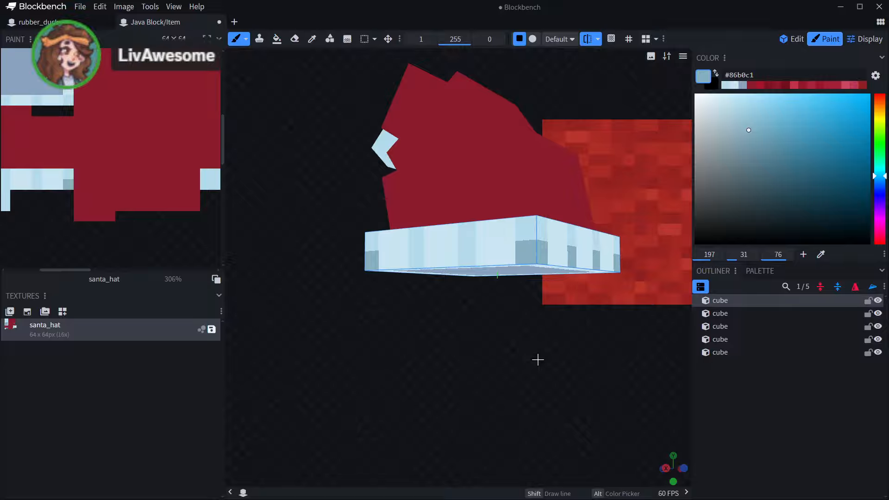
# - Brush #86b0c1 patches into the stripe gaps on the underside's border and the remaining brim side
pyautogui.moveTo(576, 440); pyautogui.dragTo(490, 377)
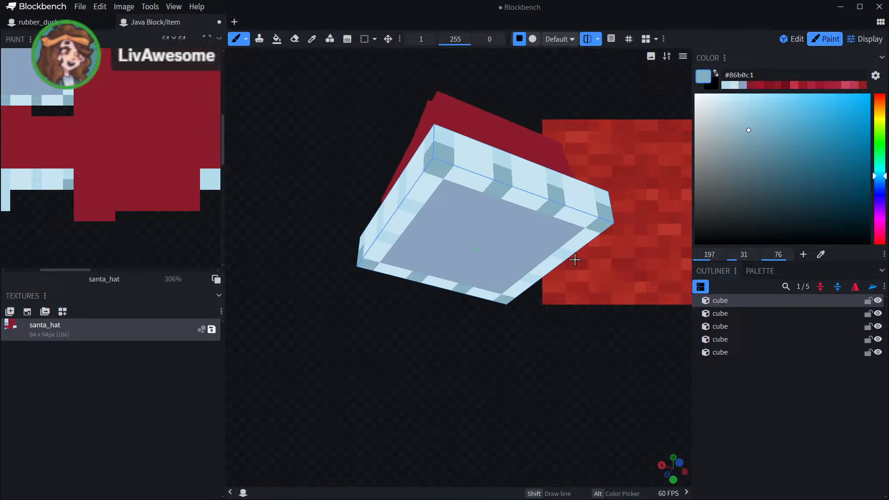
pyautogui.moveTo(572, 345); pyautogui.dragTo(390, 232)
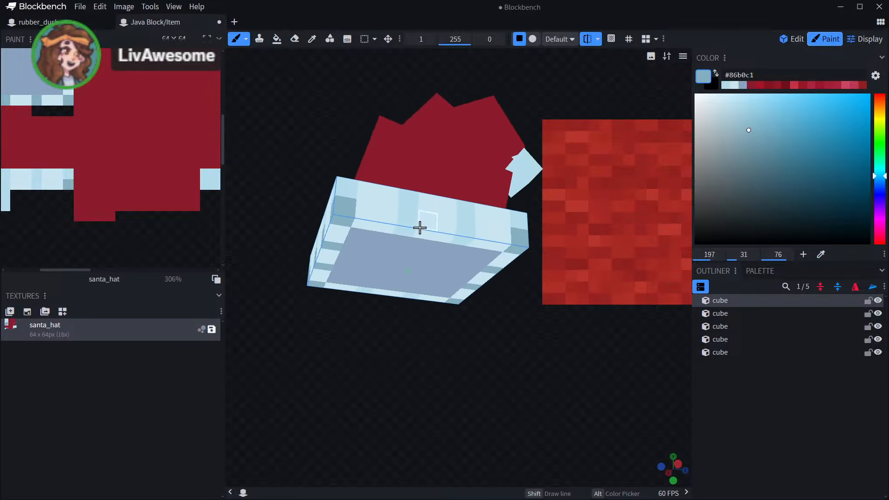
pyautogui.moveTo(505, 332); pyautogui.dragTo(504, 370)
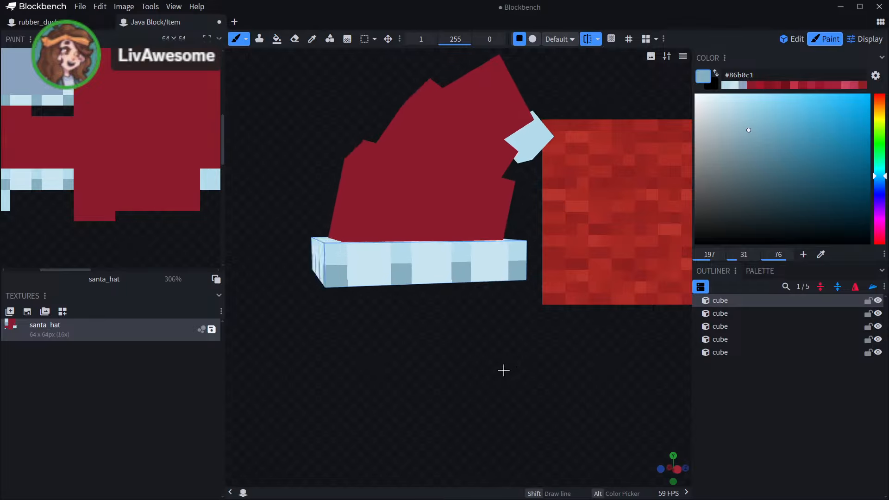
# - Lighten the shading colour to #94bccb and brush it over the darker patches at the brim's corners and underside
pyautogui.click(311, 38)
pyautogui.scroll(5, 419, 423)
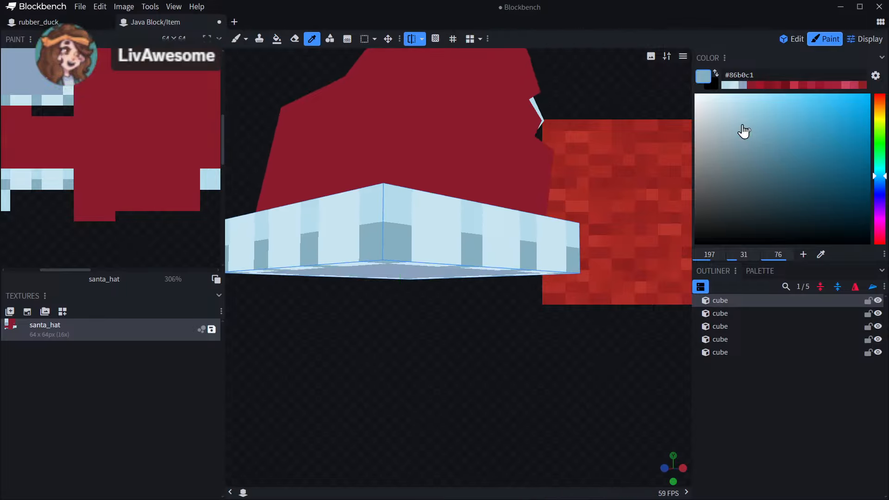
pyautogui.click(742, 124)
pyautogui.click(236, 39)
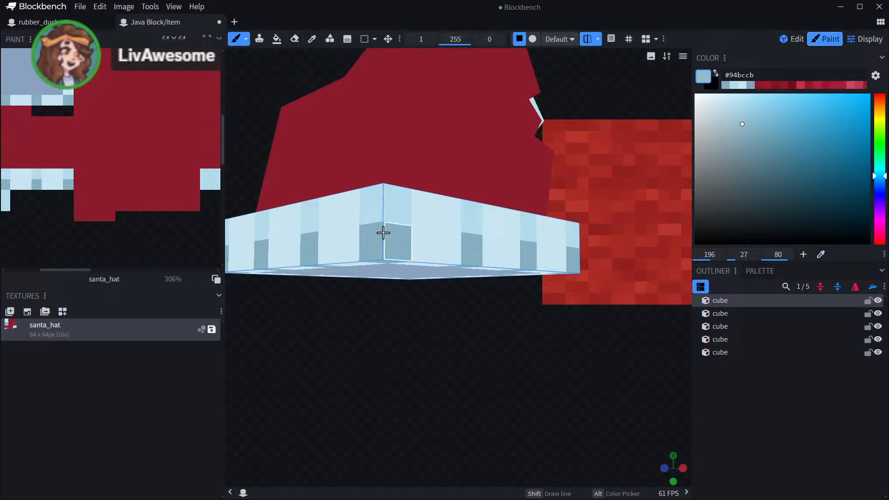
pyautogui.moveTo(410, 318)
pyautogui.mouseDown()
pyautogui.moveTo(414, 363)
pyautogui.moveTo(463, 109)
pyautogui.mouseUp()
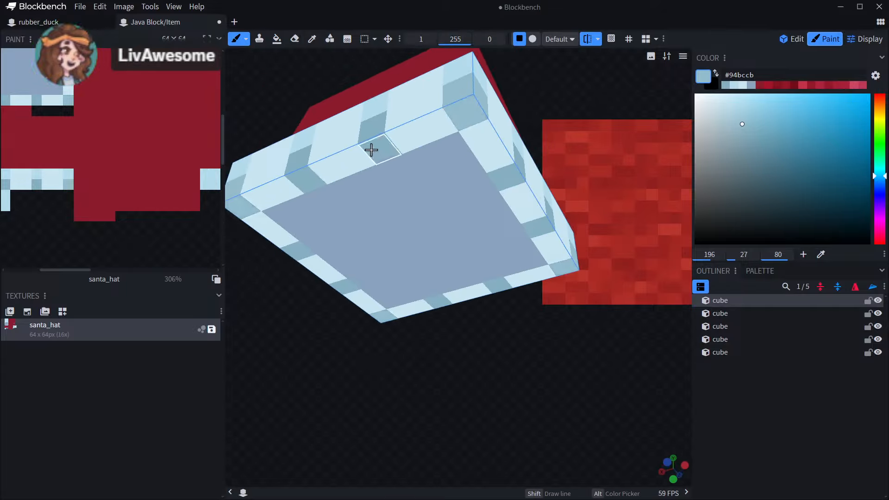
pyautogui.moveTo(350, 351)
pyautogui.mouseDown()
pyautogui.moveTo(446, 373)
pyautogui.moveTo(434, 380)
pyautogui.mouseUp()
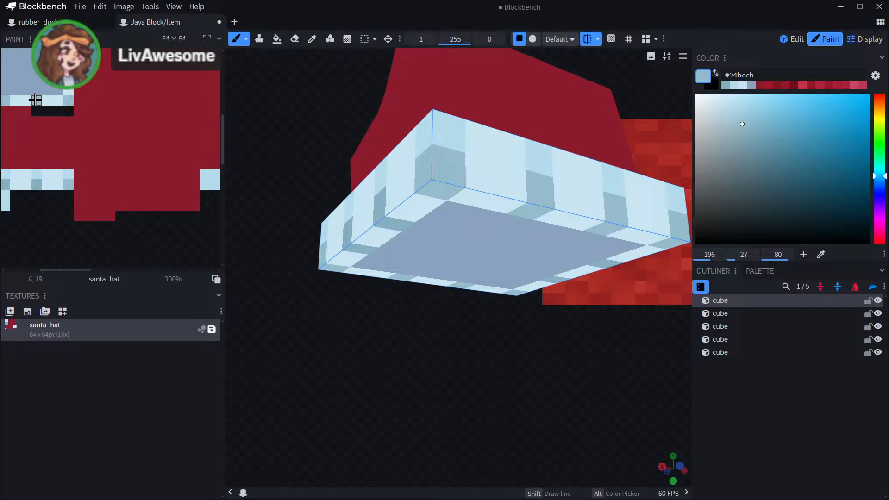
# - Sample the light blue from the upper part of a brim stripe and darken it to #9ec5d5 for the brush
pyautogui.moveTo(335, 304)
pyautogui.mouseDown()
pyautogui.moveTo(359, 389)
pyautogui.moveTo(494, 142)
pyautogui.mouseUp()
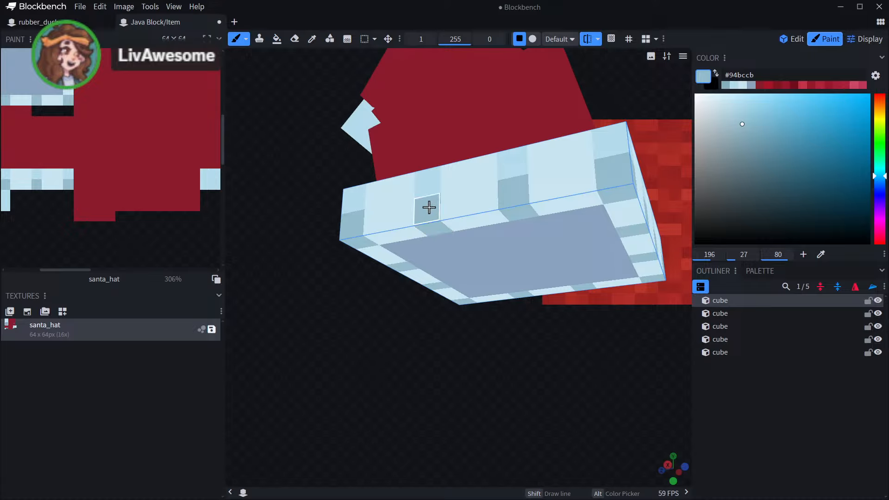
pyautogui.click(312, 39)
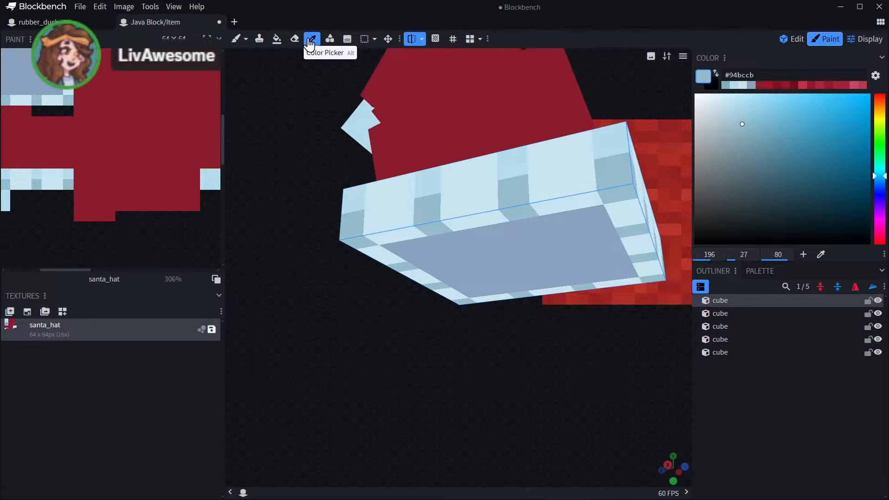
pyautogui.moveTo(366, 407); pyautogui.dragTo(345, 411, button='right')
pyautogui.moveTo(345, 411); pyautogui.dragTo(403, 234)
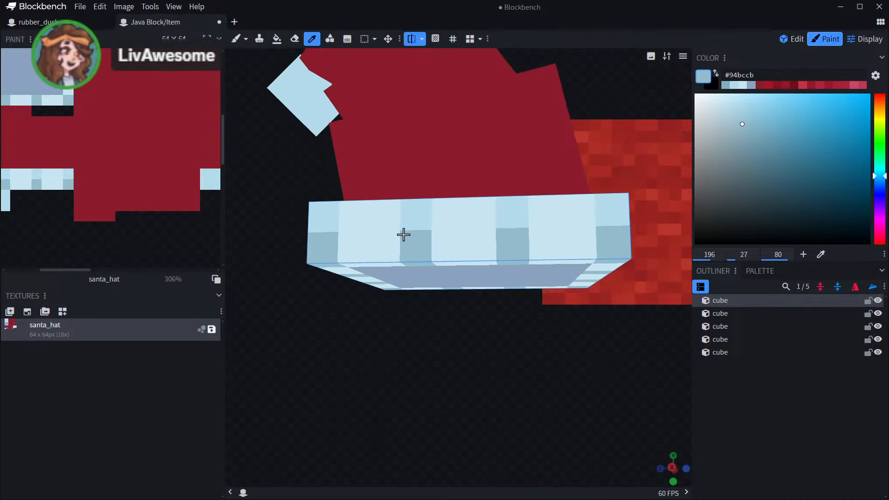
pyautogui.click(418, 213)
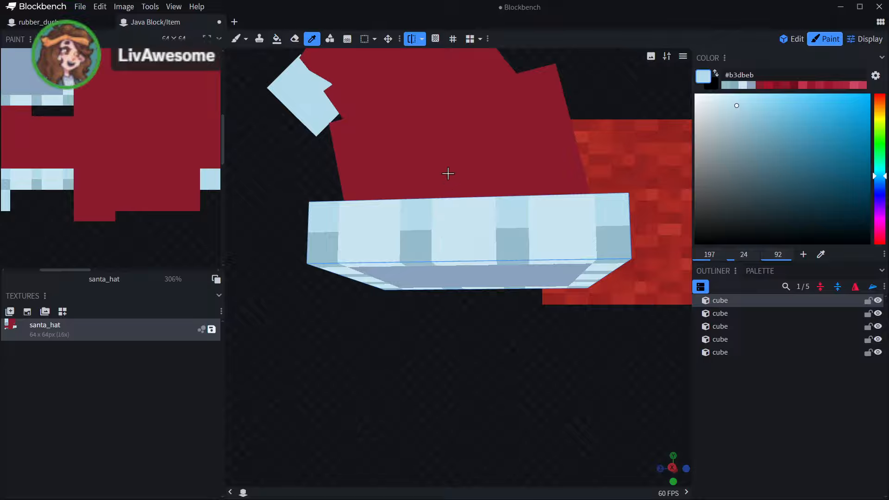
pyautogui.click(740, 119)
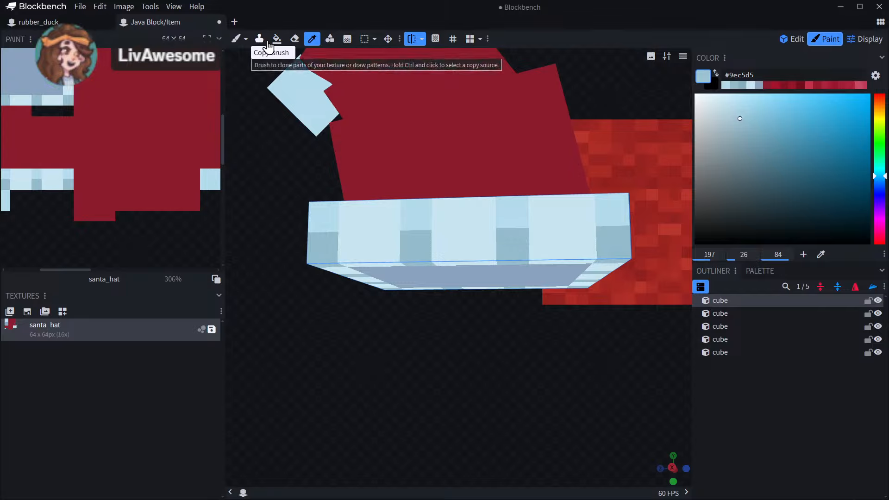
pyautogui.click(236, 39)
pyautogui.moveTo(55, 106); pyautogui.dragTo(90, 127, button='middle')
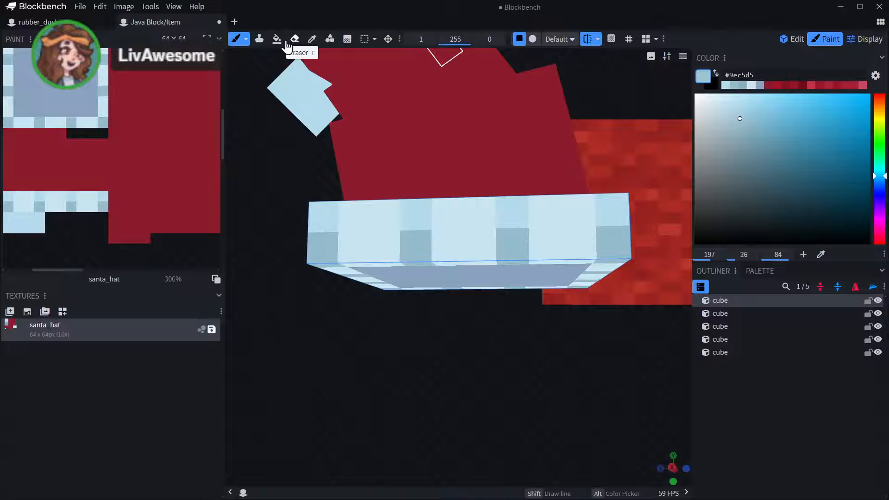
# - Resample the upper stripe colour of the brim and darken it slightly to #a7d2e3 for the brush
pyautogui.click(312, 39)
pyautogui.click(419, 209)
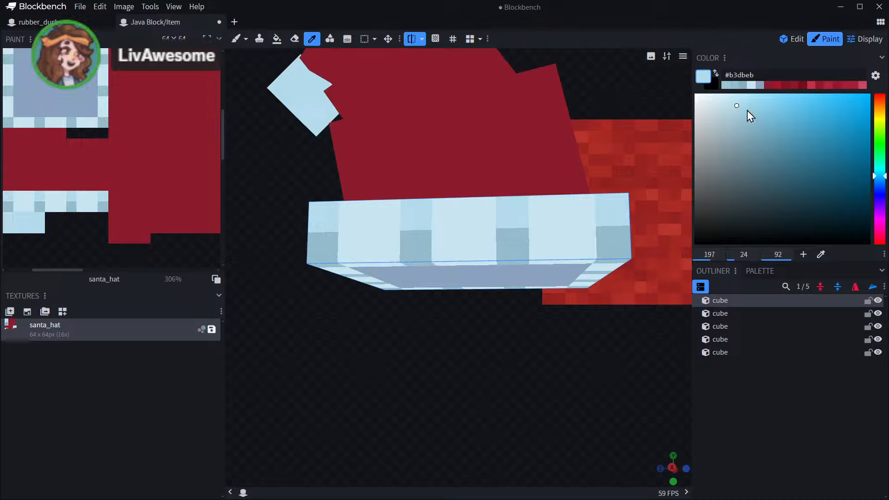
pyautogui.click(741, 110)
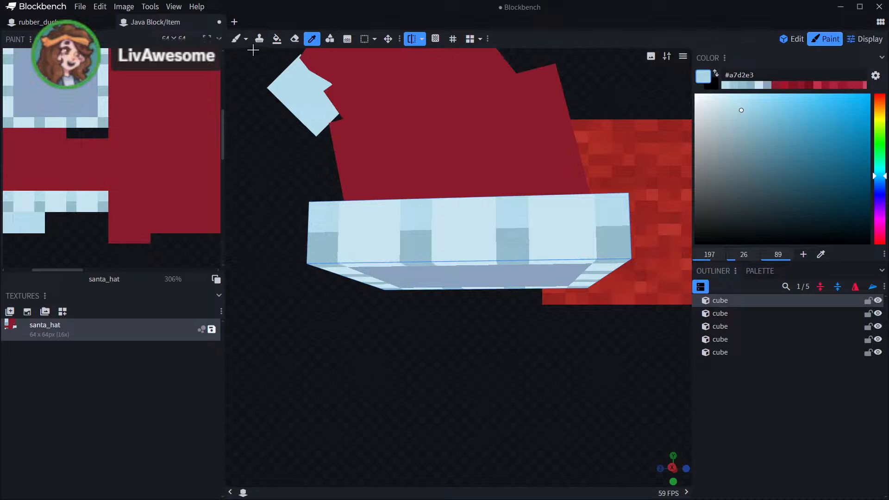
pyautogui.click(236, 39)
# - Paint the upper pixels of the vertical stripes on the brim's side faces with #a7d2e3
pyautogui.moveTo(337, 297)
pyautogui.mouseDown()
pyautogui.moveTo(328, 341)
pyautogui.moveTo(421, 352)
pyautogui.moveTo(421, 335)
pyautogui.mouseUp()
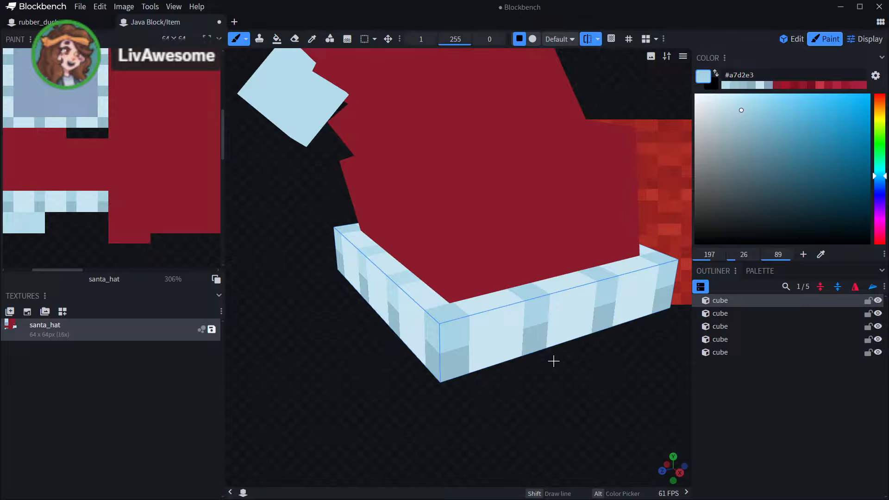
pyautogui.moveTo(542, 361); pyautogui.dragTo(493, 349)
pyautogui.moveTo(602, 357); pyautogui.dragTo(370, 312)
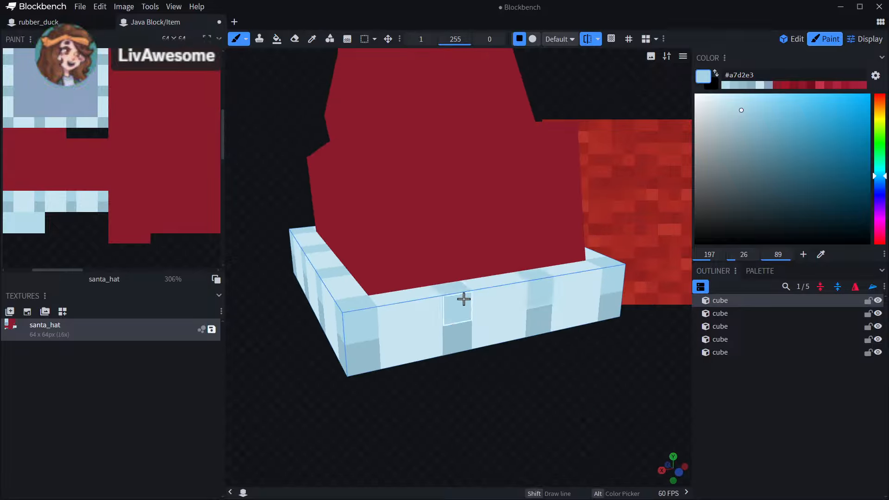
pyautogui.moveTo(462, 298); pyautogui.dragTo(407, 263)
# - Paint the lower-row pixels between the stripes with #a7d2e3 on all side faces of the brim
pyautogui.moveTo(482, 414); pyautogui.dragTo(602, 398)
pyautogui.scroll(-2, 463, 357)
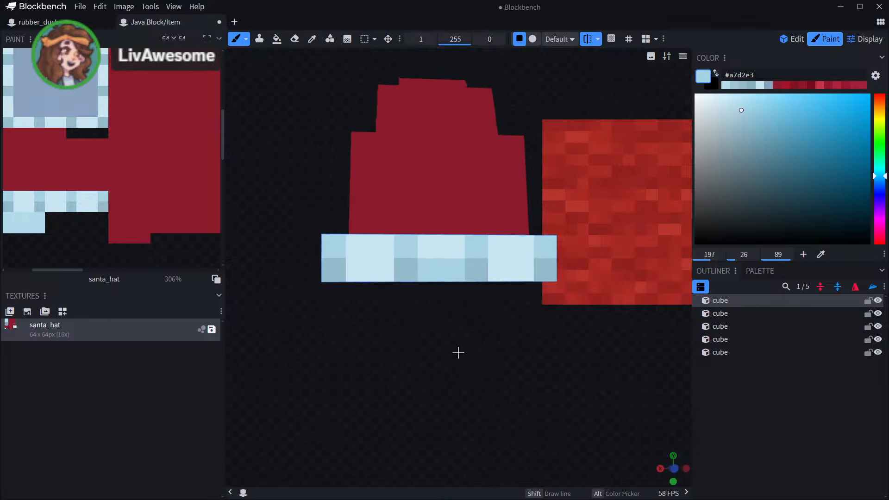
pyautogui.scroll(-2, 420, 368)
pyautogui.moveTo(419, 368); pyautogui.dragTo(486, 344)
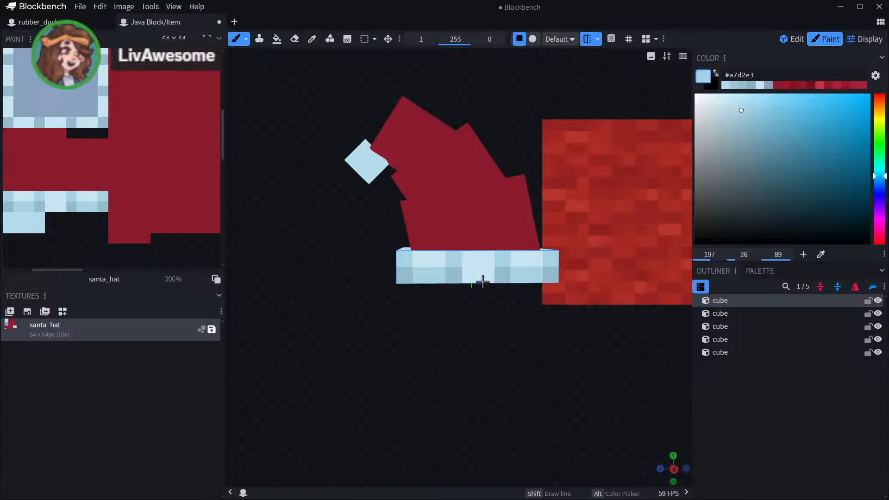
pyautogui.moveTo(477, 282); pyautogui.dragTo(588, 382)
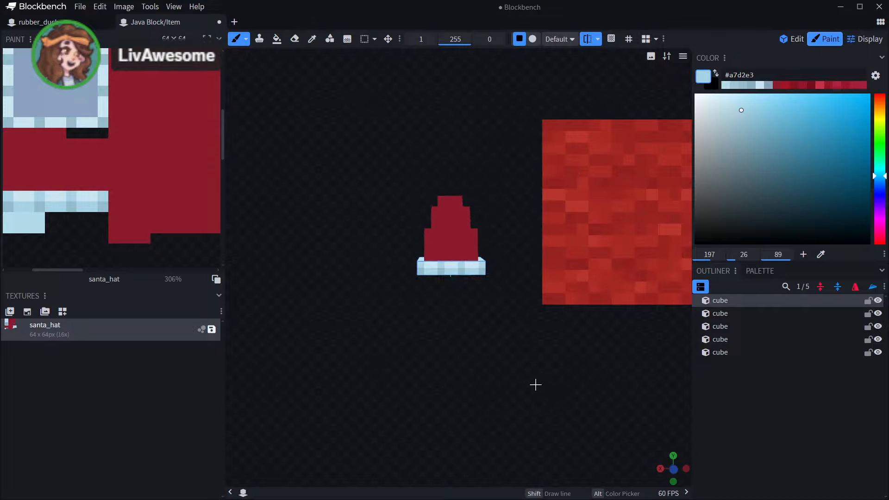
# - Sample the pale base colour of the brim and lighten it to #dff1f8 for the brush
pyautogui.scroll(5, 442, 342)
pyautogui.click(312, 40)
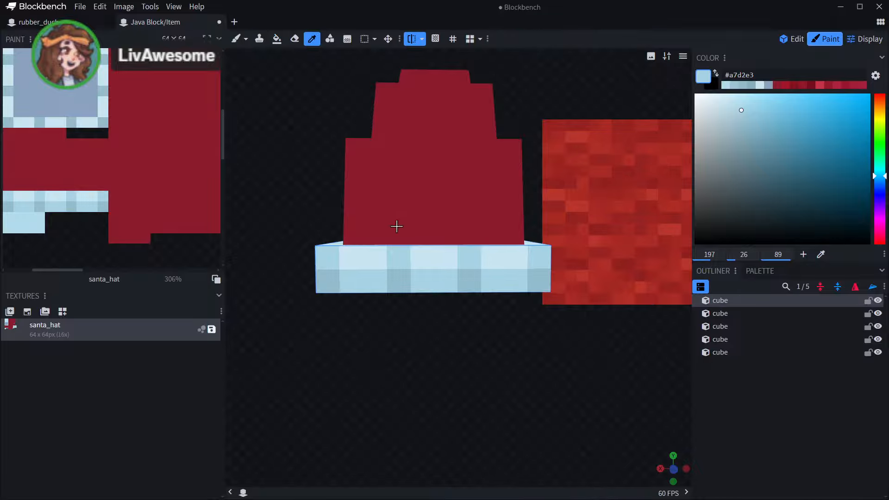
pyautogui.moveTo(383, 314); pyautogui.dragTo(426, 329)
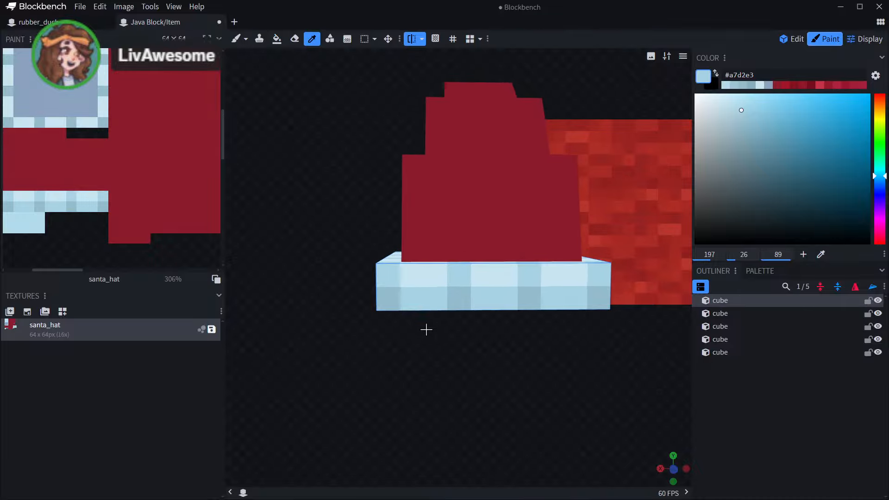
pyautogui.scroll(2, 438, 337)
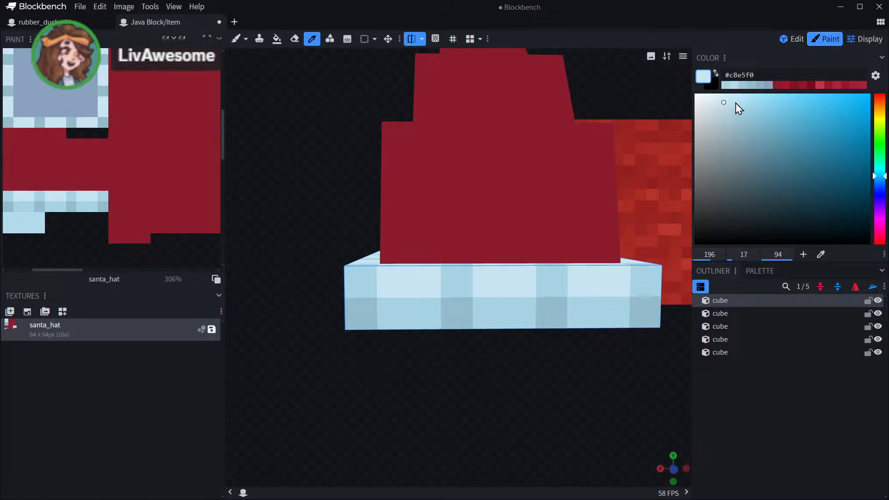
pyautogui.click(712, 97)
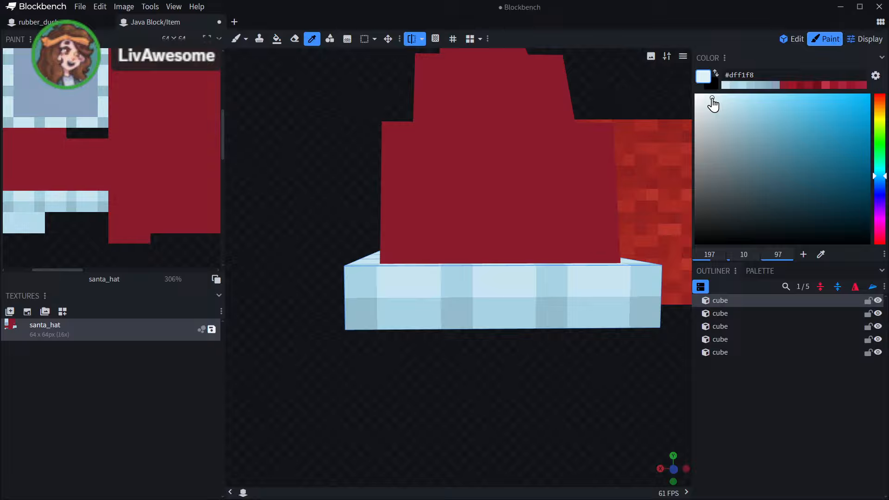
pyautogui.click(236, 39)
# - Paint #dff1f8 highlight pixels between the stripes along the brim's upper row and top edge on each side
pyautogui.moveTo(389, 414); pyautogui.dragTo(376, 453)
pyautogui.moveTo(409, 327); pyautogui.dragTo(407, 338)
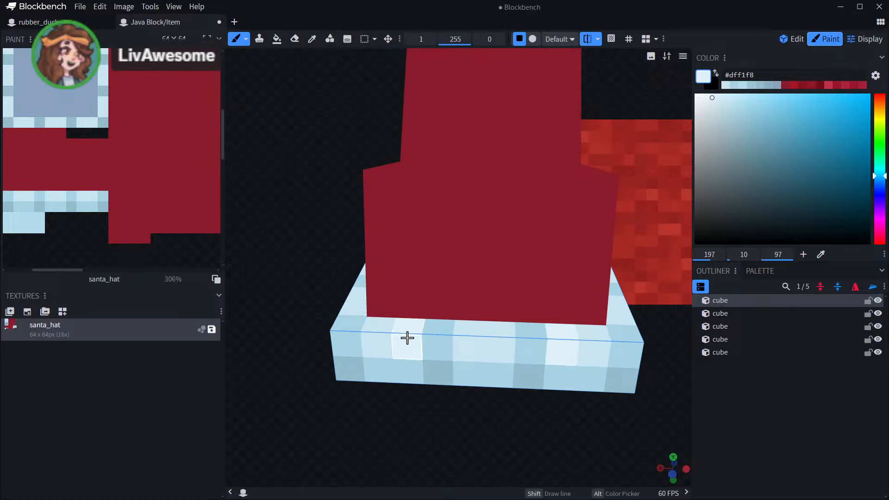
pyautogui.moveTo(481, 348); pyautogui.dragTo(494, 346)
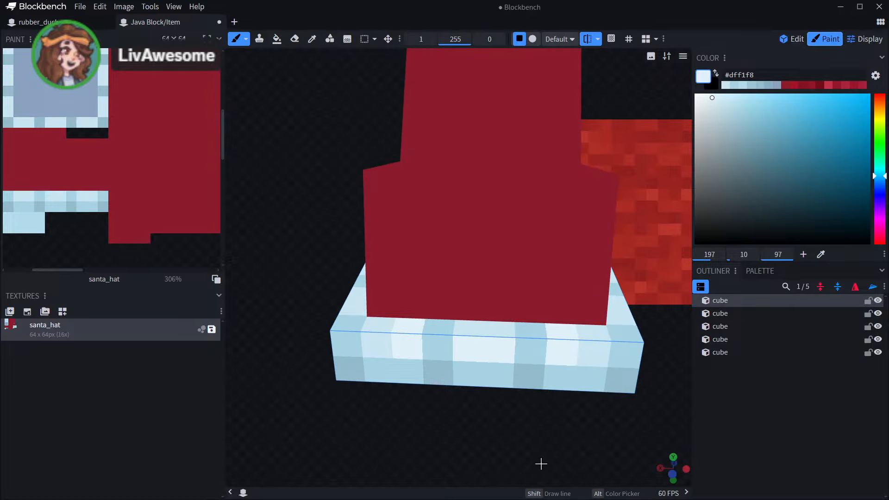
pyautogui.moveTo(388, 487); pyautogui.dragTo(542, 330)
pyautogui.moveTo(449, 412); pyautogui.dragTo(484, 339)
pyautogui.moveTo(379, 439); pyautogui.dragTo(537, 356)
# - Examine the highlighted brim from several angles and distances to judge its contrast
pyautogui.click(313, 41)
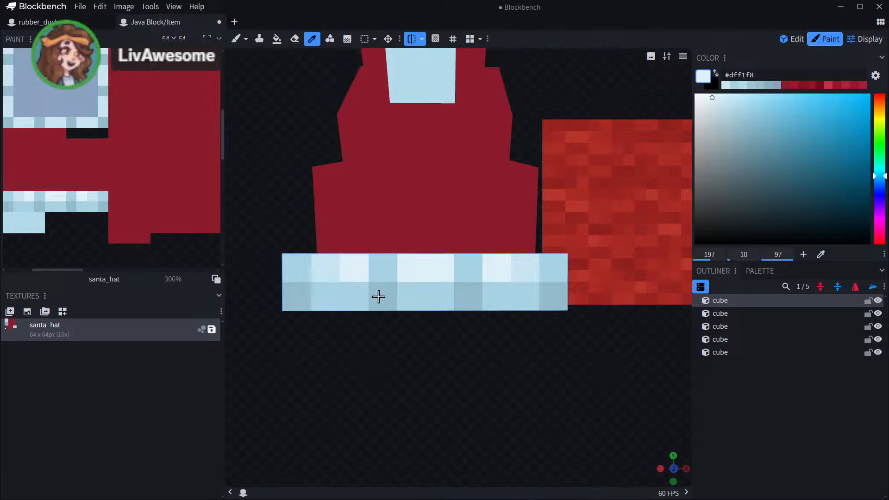
pyautogui.scroll(3, 486, 405)
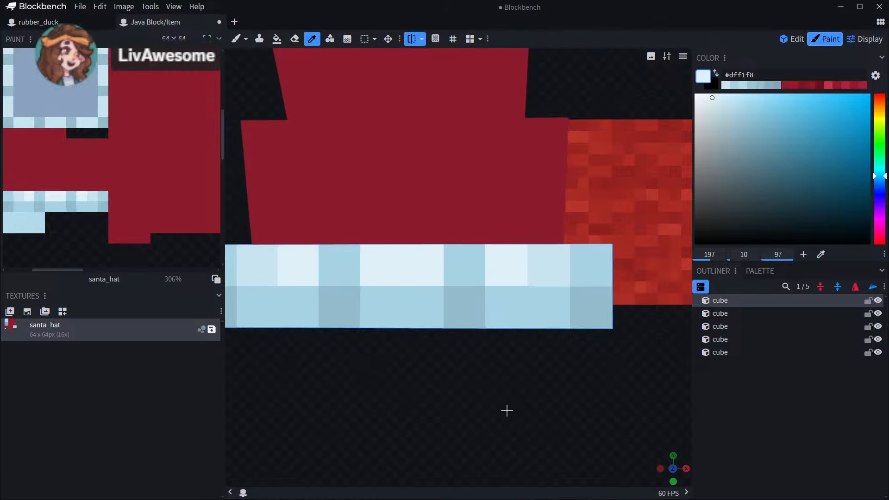
pyautogui.moveTo(507, 411)
pyautogui.mouseDown()
pyautogui.moveTo(471, 407)
pyautogui.moveTo(387, 423)
pyautogui.moveTo(363, 439)
pyautogui.moveTo(398, 437)
pyautogui.moveTo(278, 441)
pyautogui.moveTo(296, 456)
pyautogui.moveTo(304, 449)
pyautogui.mouseUp()
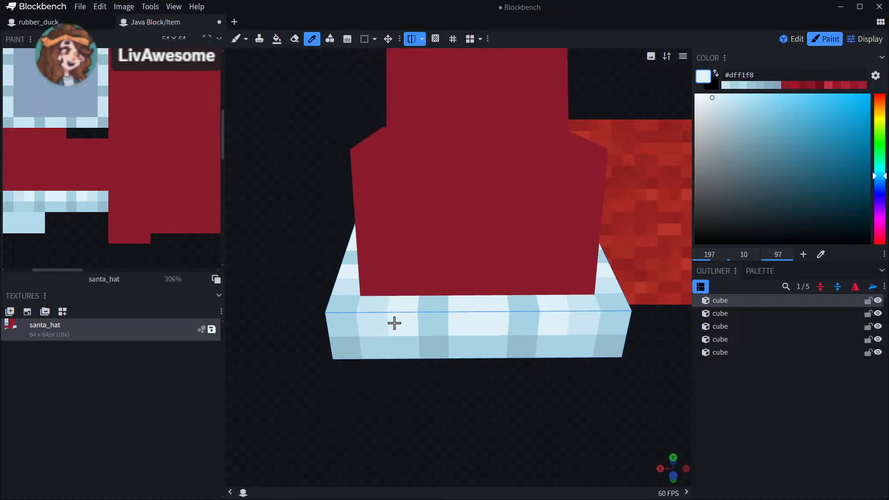
pyautogui.click(236, 39)
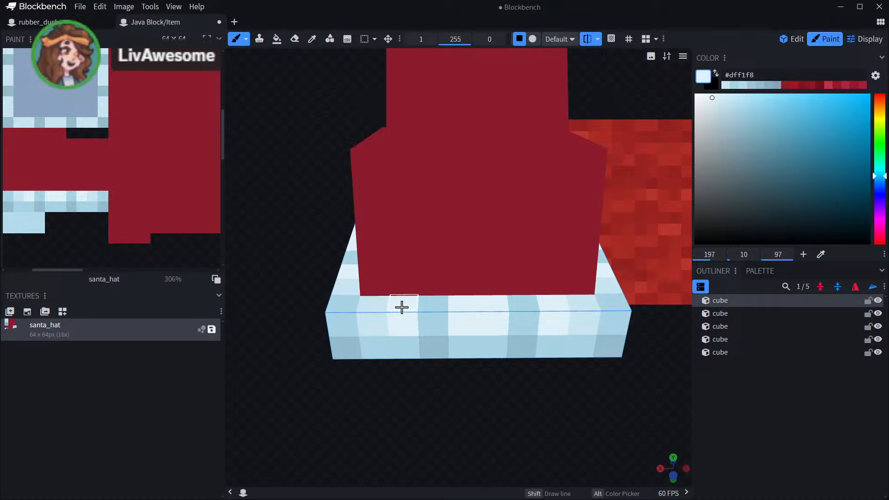
pyautogui.scroll(-5, 478, 415)
pyautogui.moveTo(486, 411); pyautogui.dragTo(465, 424)
pyautogui.scroll(2, 494, 392)
pyautogui.scroll(-3, 495, 394)
pyautogui.scroll(5, 465, 423)
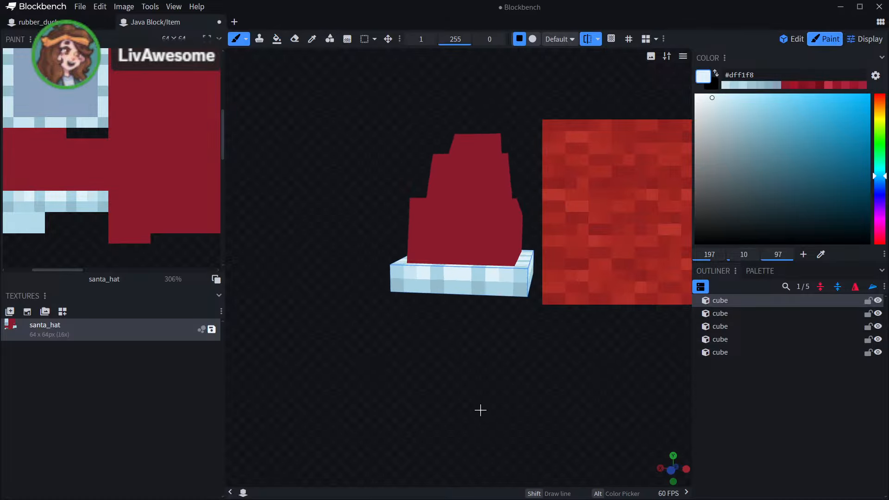
# - Sample the pale blue #c8e5f0 from the brim and paint over the brighter highlight pixels on its upper row and top edge
pyautogui.click(311, 39)
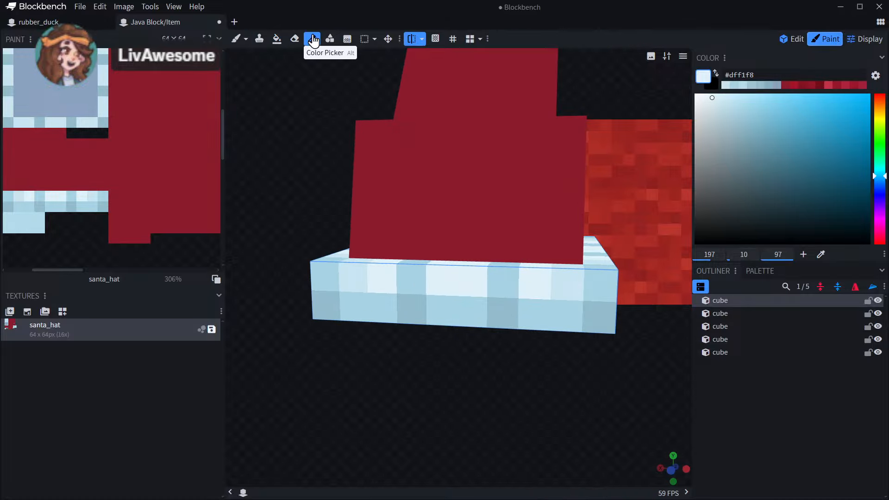
pyautogui.click(236, 39)
pyautogui.moveTo(430, 403); pyautogui.dragTo(512, 298)
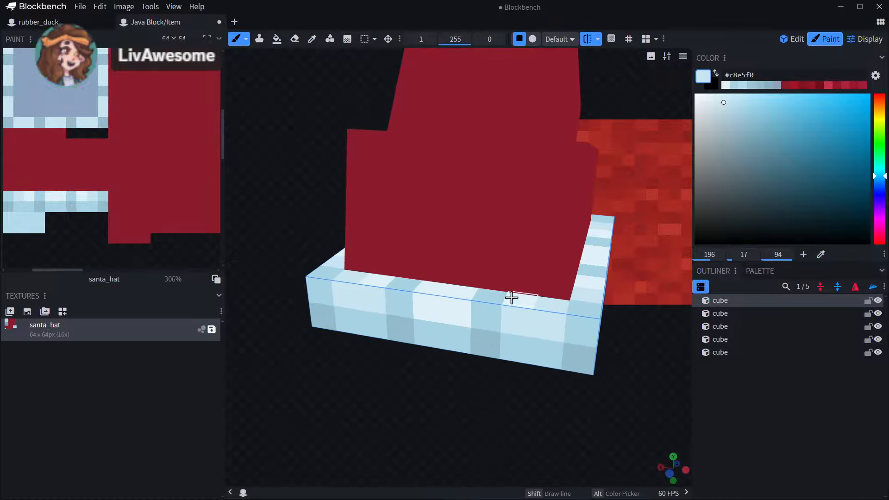
pyautogui.scroll(-3, 457, 391)
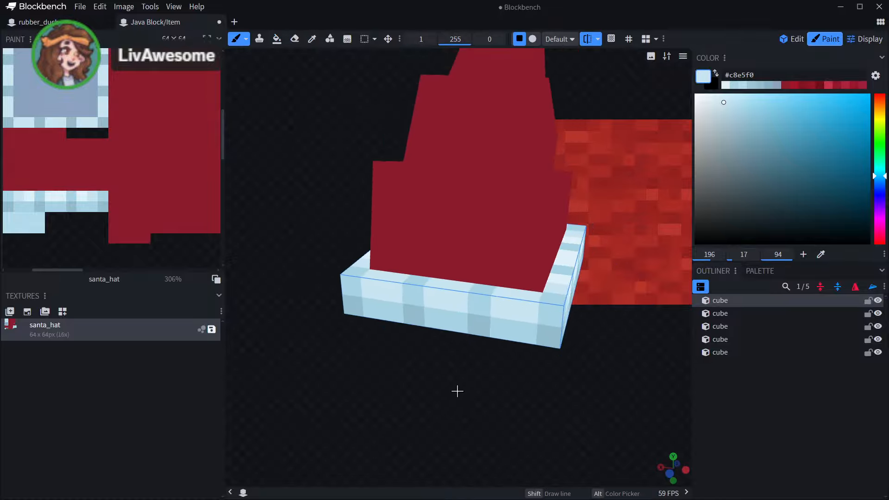
pyautogui.moveTo(456, 391); pyautogui.dragTo(582, 380)
pyautogui.scroll(4, 457, 350)
pyautogui.click(463, 299)
pyautogui.click(461, 288)
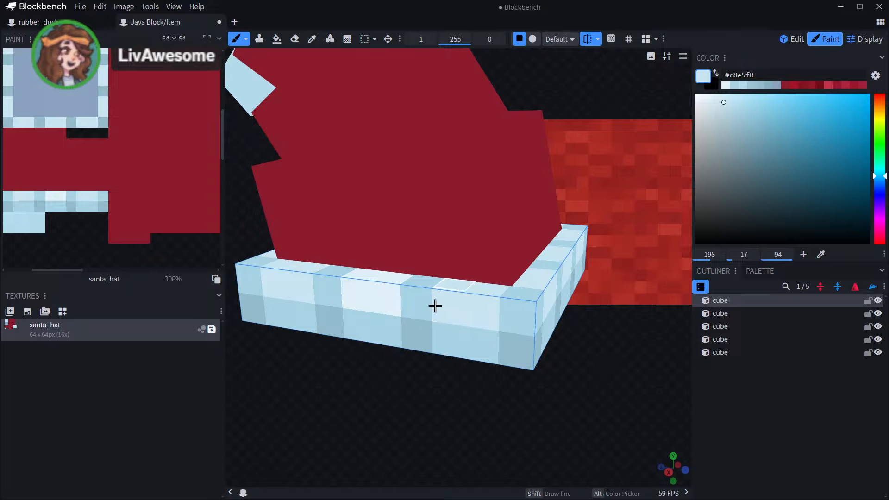
pyautogui.moveTo(361, 370); pyautogui.dragTo(400, 387)
pyautogui.click(443, 335)
pyautogui.click(426, 315)
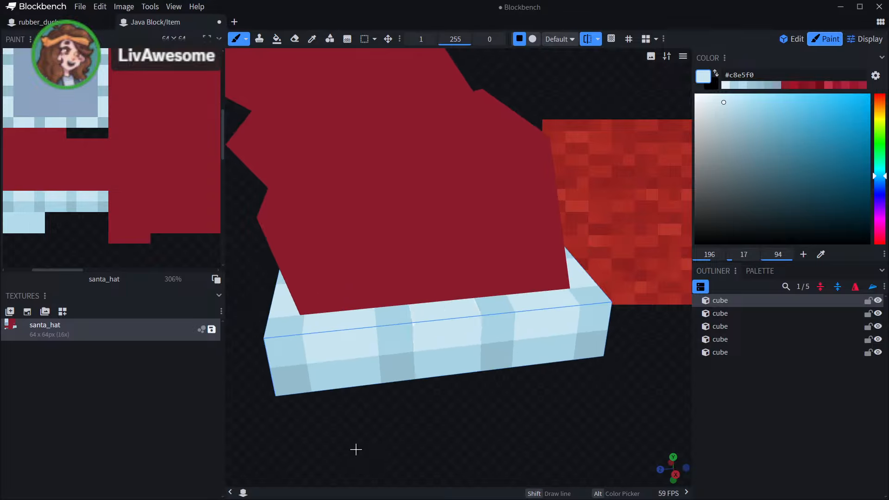
# - Lighten the pale brim colour to #d5edf6 for the brush
pyautogui.moveTo(356, 450); pyautogui.dragTo(452, 433)
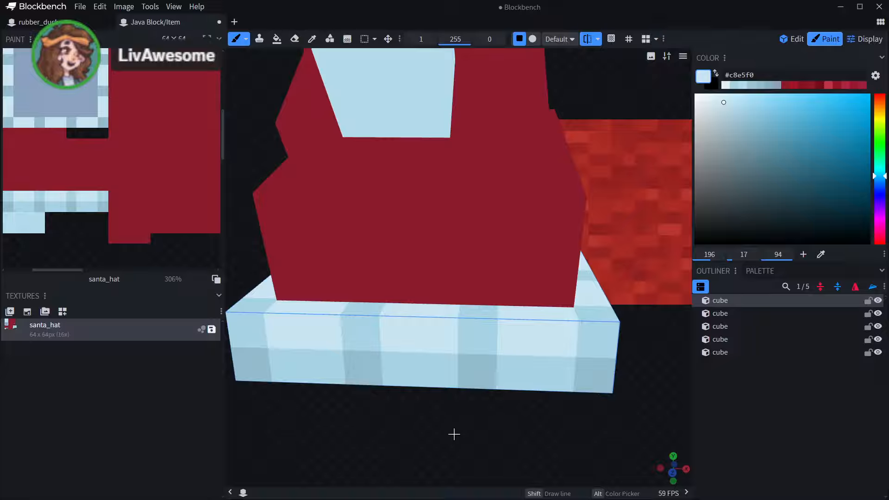
pyautogui.click(312, 38)
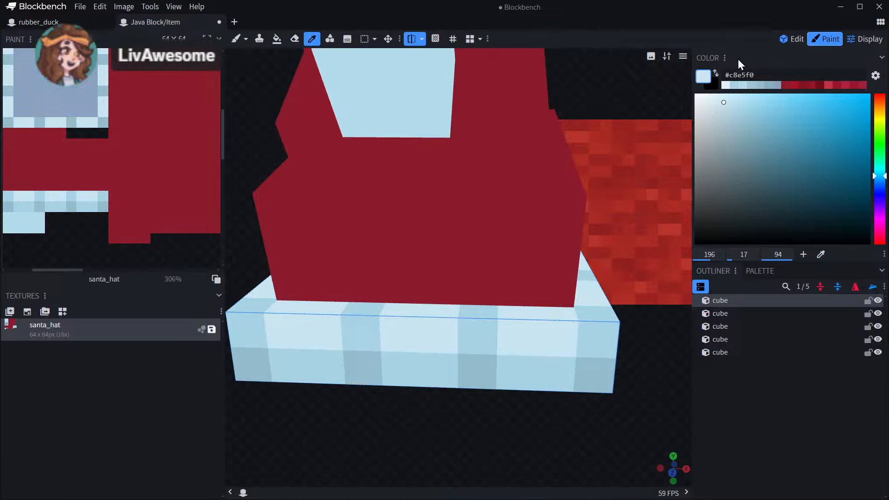
pyautogui.click(720, 99)
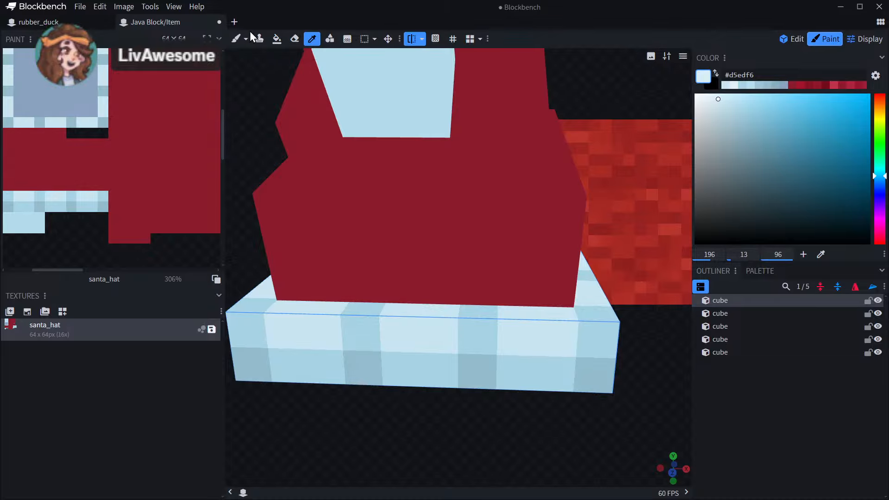
pyautogui.click(235, 40)
# - Paint #d5edf6 highlight pixels in the brim's upper row, toggling mirror painting and leaving it off
pyautogui.moveTo(301, 359)
pyautogui.mouseDown()
pyautogui.moveTo(385, 426)
pyautogui.moveTo(482, 432)
pyautogui.moveTo(591, 423)
pyautogui.moveTo(499, 458)
pyautogui.mouseUp()
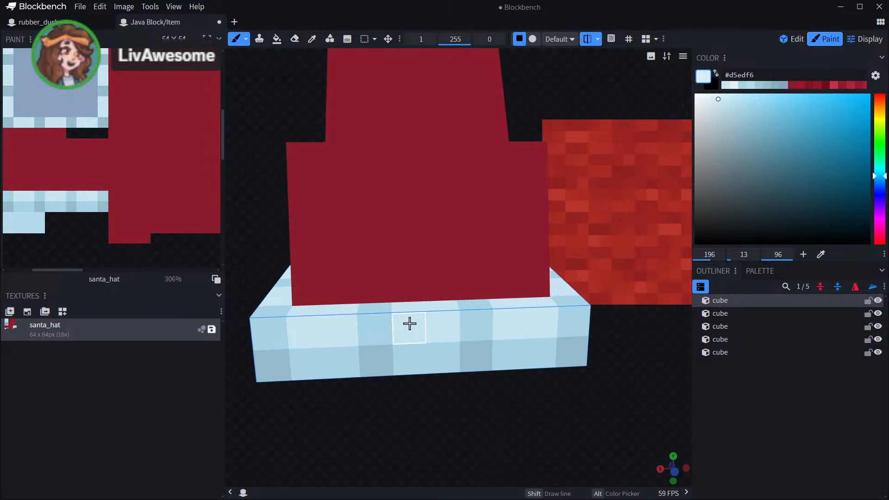
pyautogui.click(590, 39)
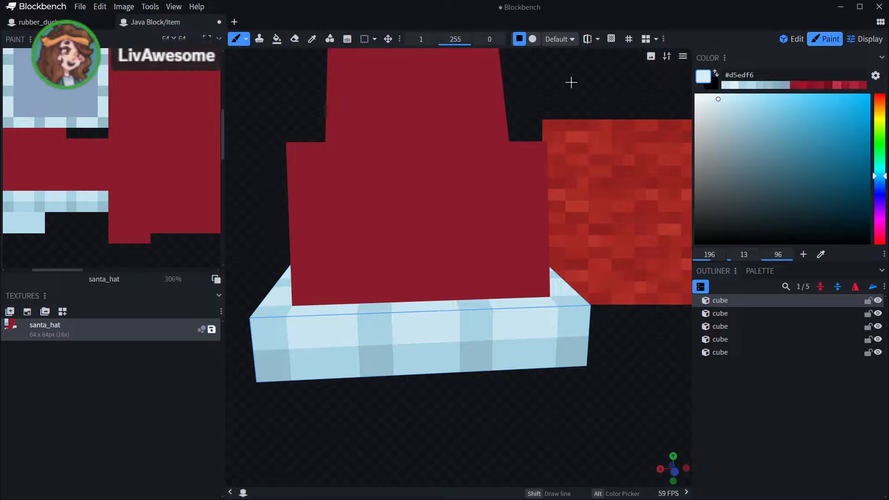
pyautogui.click(584, 41)
pyautogui.moveTo(650, 218)
pyautogui.mouseDown()
pyautogui.moveTo(647, 254)
pyautogui.moveTo(553, 319)
pyautogui.mouseUp()
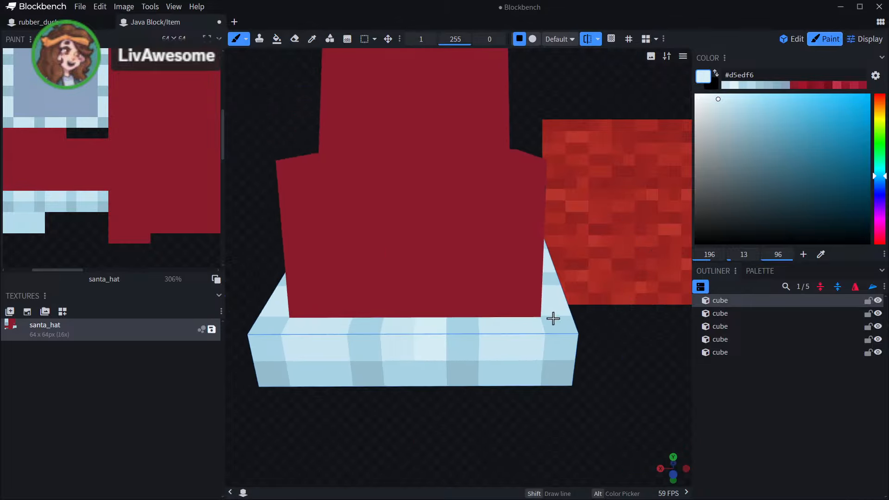
pyautogui.moveTo(407, 417)
pyautogui.mouseDown()
pyautogui.moveTo(354, 469)
pyautogui.moveTo(468, 451)
pyautogui.moveTo(464, 463)
pyautogui.moveTo(481, 417)
pyautogui.mouseUp()
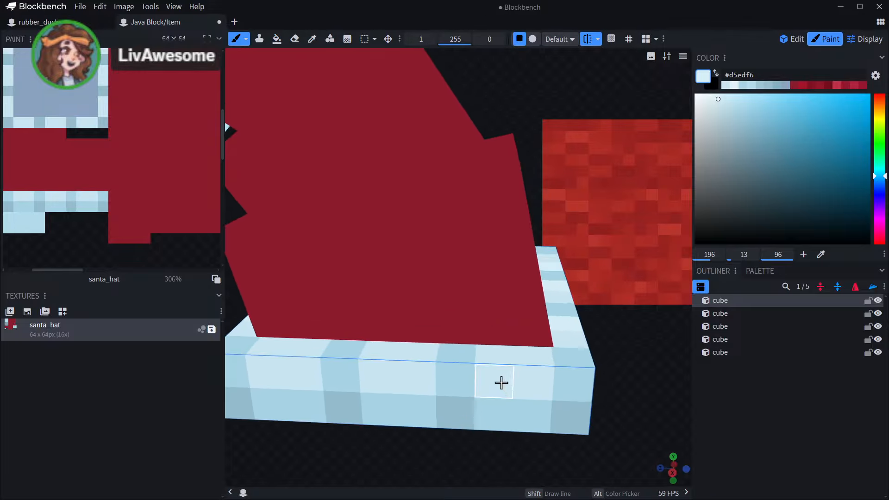
pyautogui.click(586, 42)
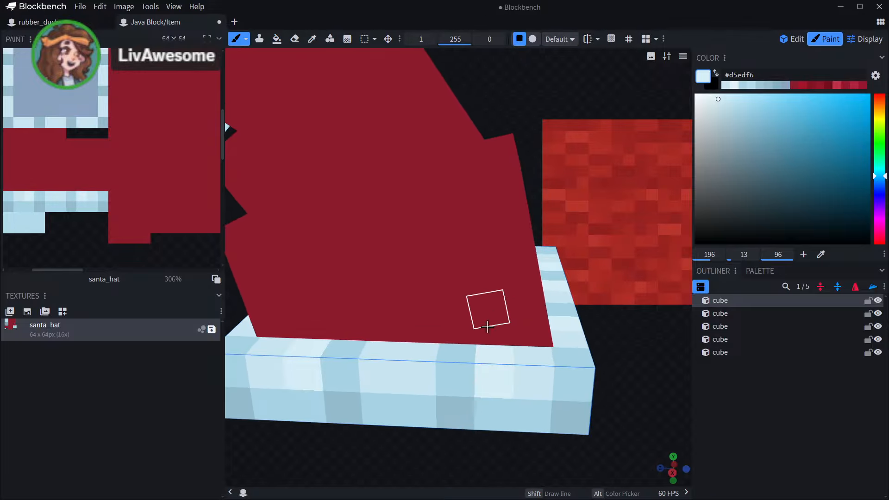
# - Paint #d5edf6 highlight pixels between the stripes along the upper row and top edge on the brim's remaining sides
pyautogui.scroll(-2, 456, 388)
pyautogui.scroll(5, 394, 422)
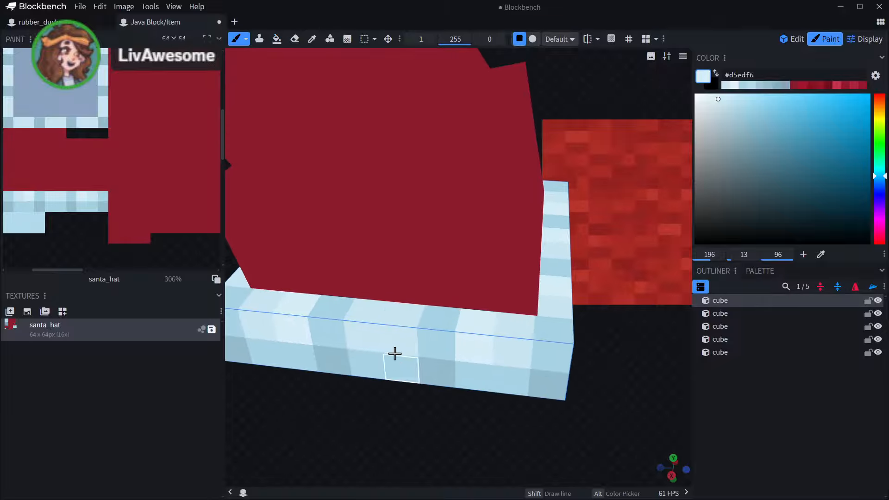
pyautogui.moveTo(354, 422); pyautogui.dragTo(460, 340)
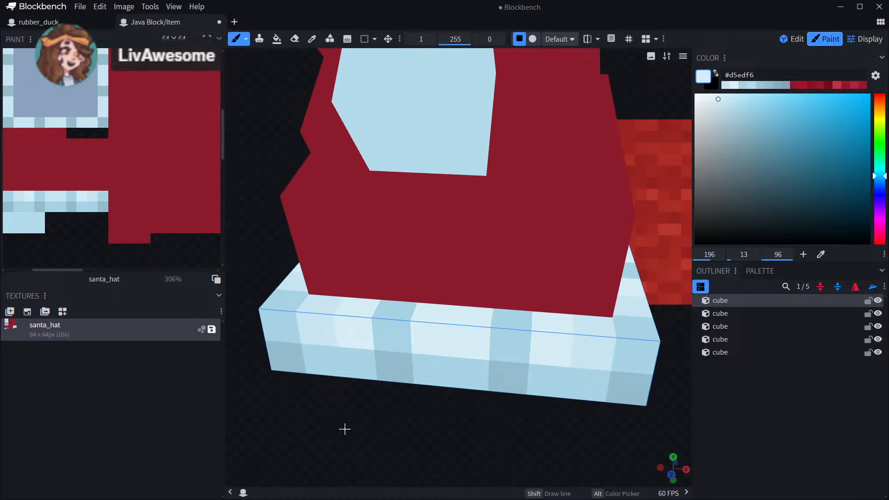
pyautogui.moveTo(343, 428); pyautogui.dragTo(451, 435)
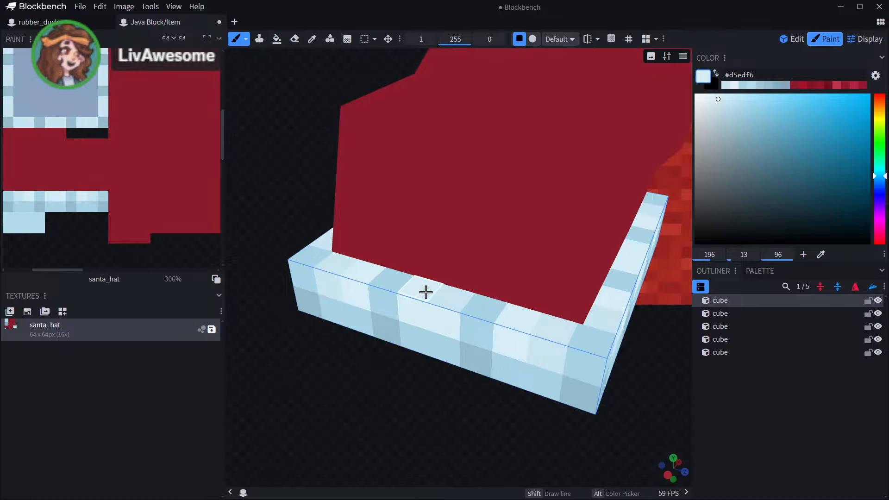
pyautogui.moveTo(322, 415); pyautogui.dragTo(501, 391)
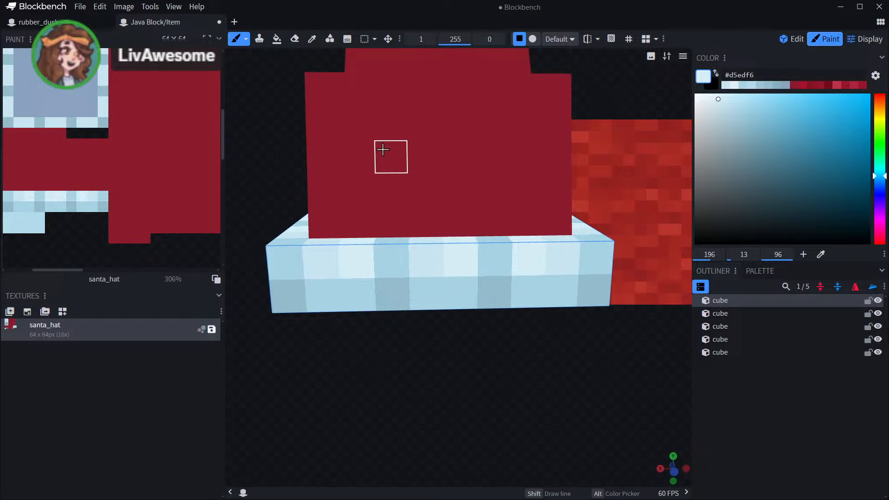
# - Check the brim's highlights from a distance and lighten the brush colour to #dcf1f9
pyautogui.scroll(-3, 394, 165)
pyautogui.scroll(-3, 479, 395)
pyautogui.moveTo(479, 395); pyautogui.dragTo(463, 376)
pyautogui.scroll(6, 450, 359)
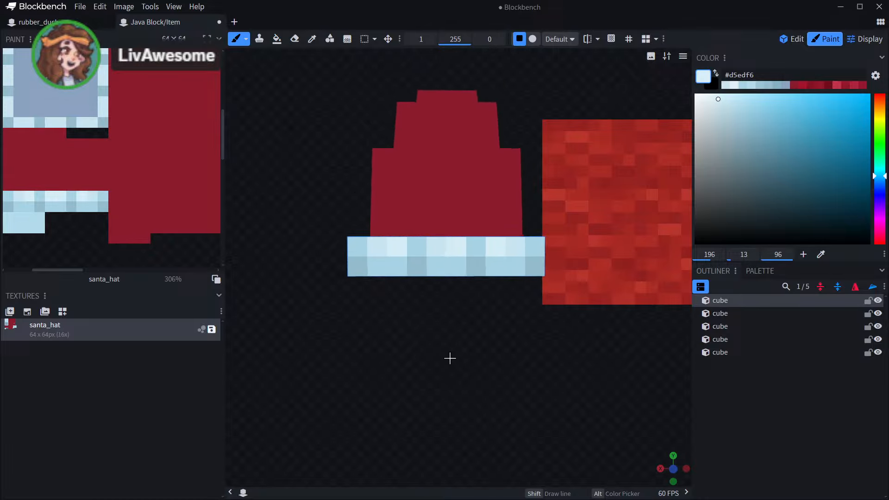
pyautogui.click(311, 38)
pyautogui.scroll(2, 429, 307)
pyautogui.scroll(-2, 431, 333)
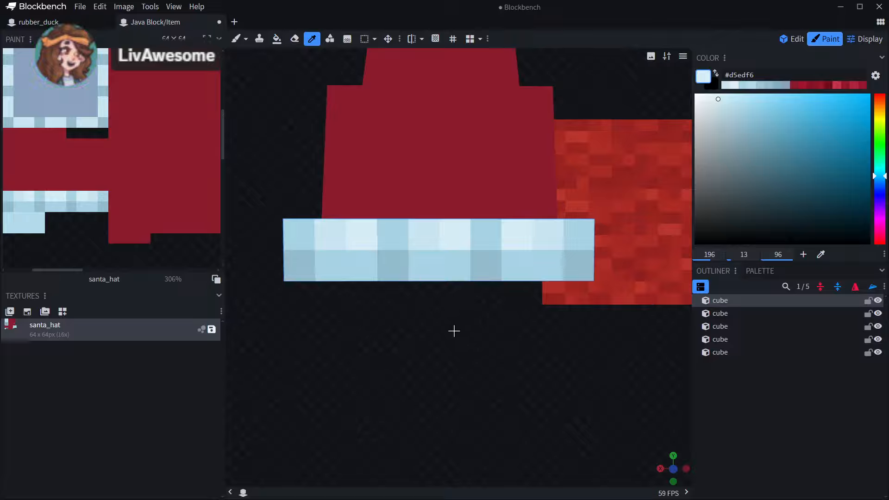
pyautogui.moveTo(455, 330); pyautogui.dragTo(478, 357)
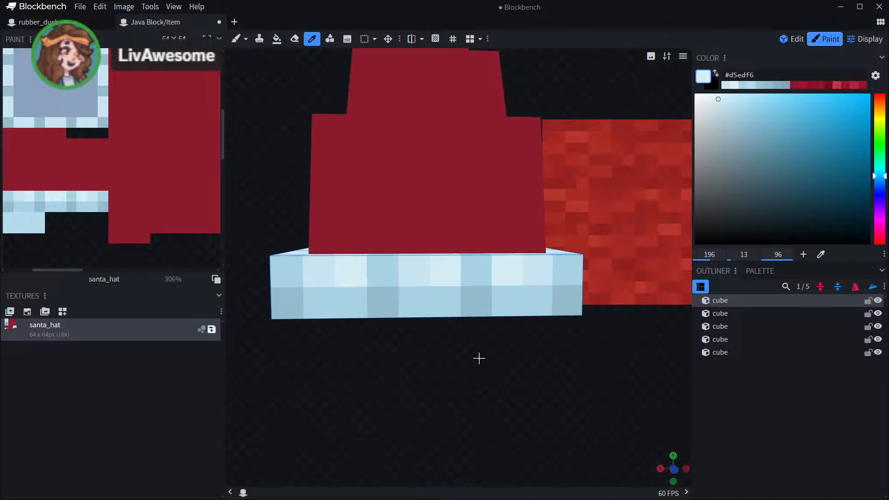
pyautogui.scroll(2, 435, 265)
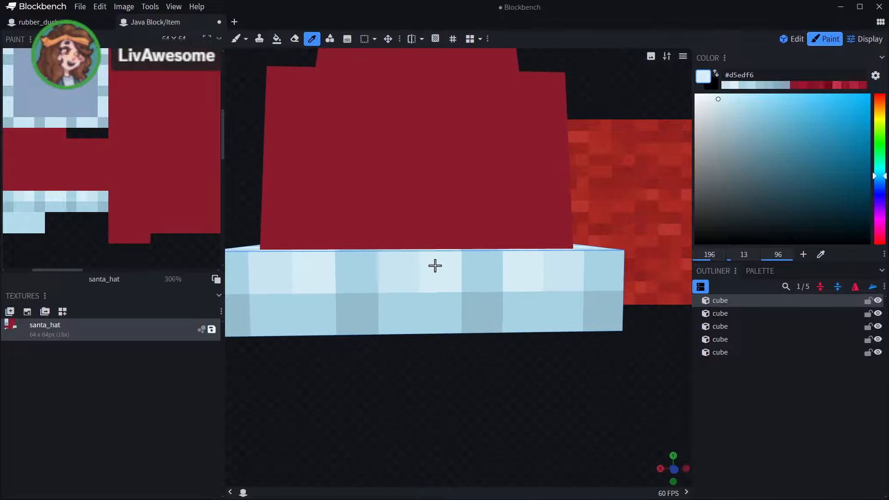
pyautogui.click(715, 98)
pyautogui.click(236, 38)
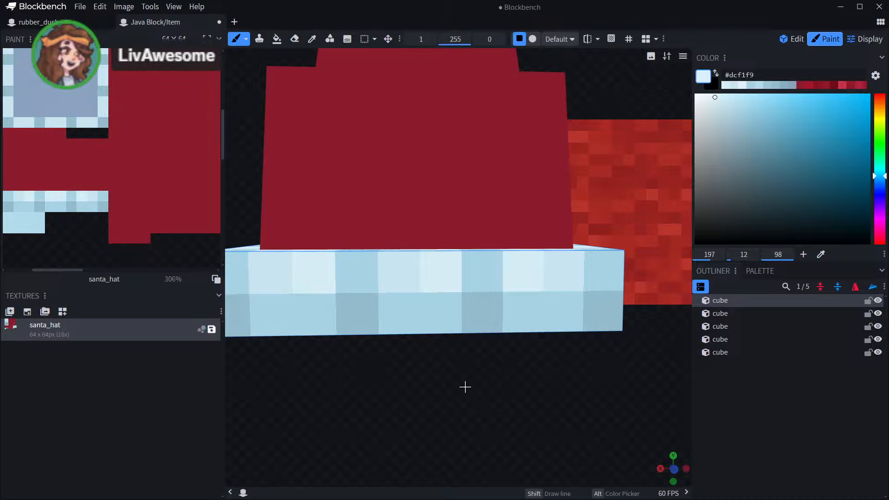
# - Paint #dcf1f9 over one pixel in each outer segment of the brim's upper row and top edge on every side
pyautogui.moveTo(465, 386); pyautogui.dragTo(444, 357)
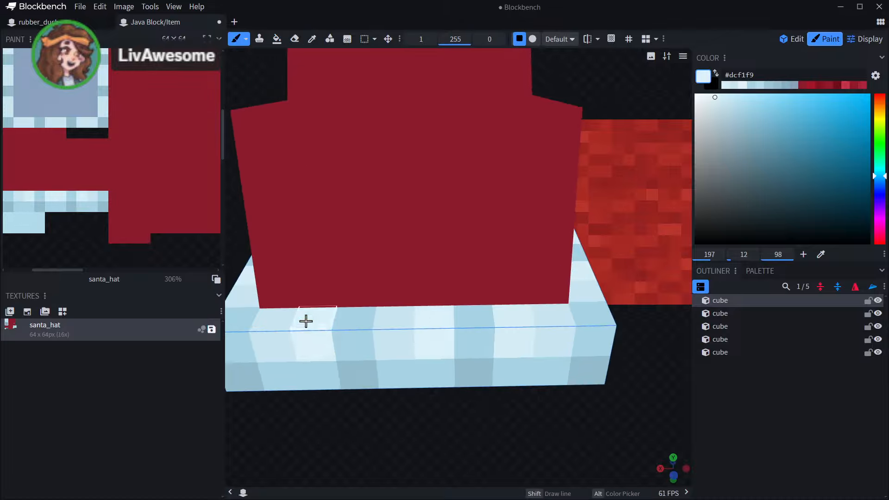
pyautogui.moveTo(535, 440); pyautogui.dragTo(440, 384)
pyautogui.moveTo(621, 443); pyautogui.dragTo(527, 428)
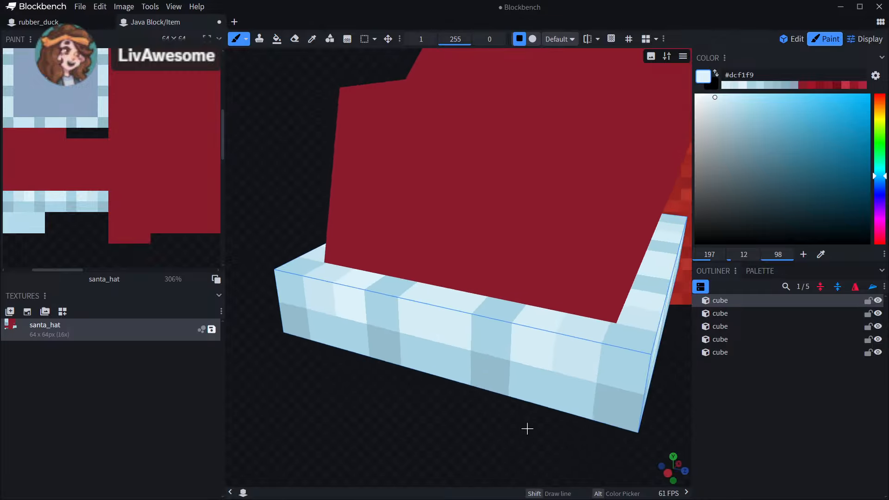
pyautogui.moveTo(384, 447); pyautogui.dragTo(320, 438)
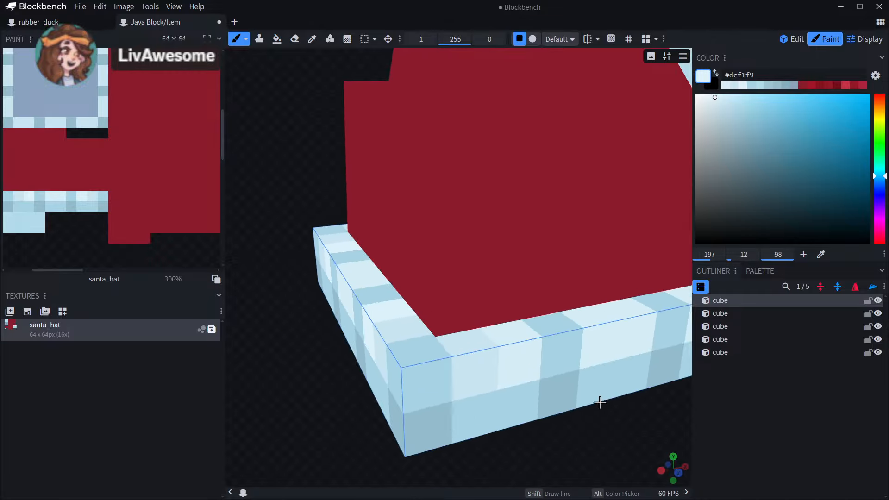
pyautogui.moveTo(627, 460); pyautogui.dragTo(446, 436)
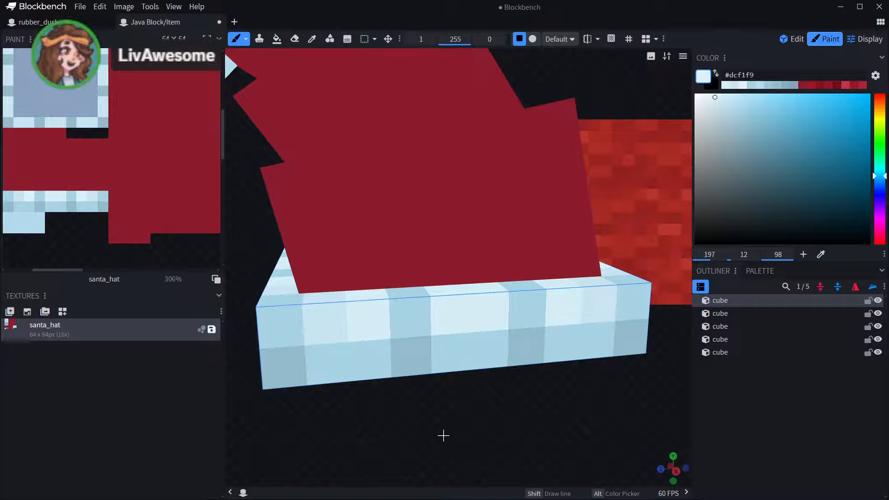
pyautogui.moveTo(546, 459)
pyautogui.mouseDown()
pyautogui.moveTo(423, 451)
pyautogui.moveTo(371, 459)
pyautogui.moveTo(502, 443)
pyautogui.moveTo(556, 455)
pyautogui.moveTo(513, 464)
pyautogui.mouseUp()
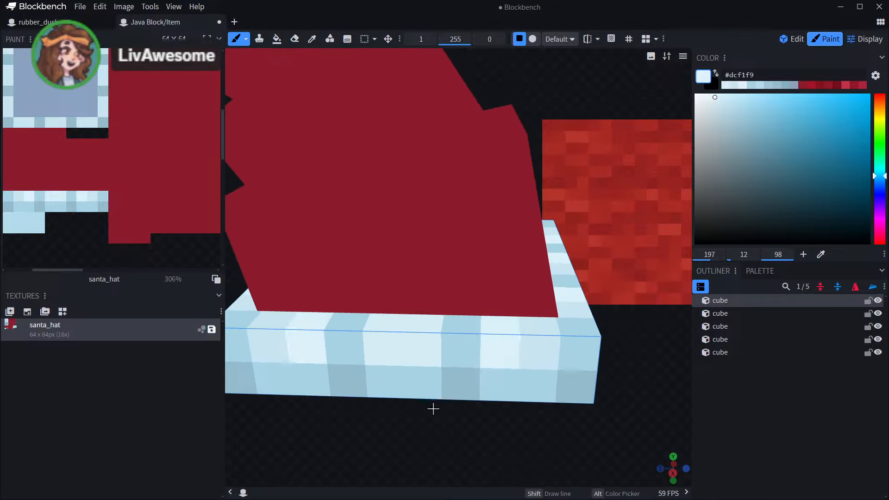
pyautogui.scroll(-2, 432, 410)
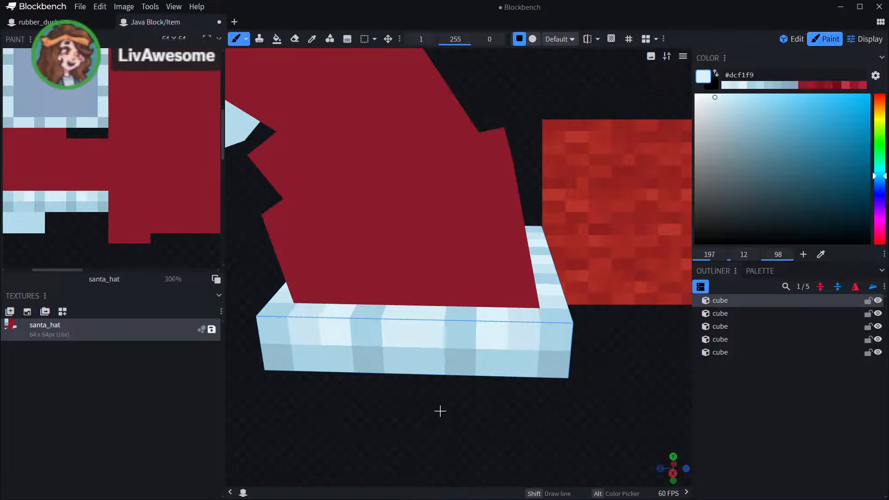
pyautogui.moveTo(433, 405); pyautogui.dragTo(468, 397)
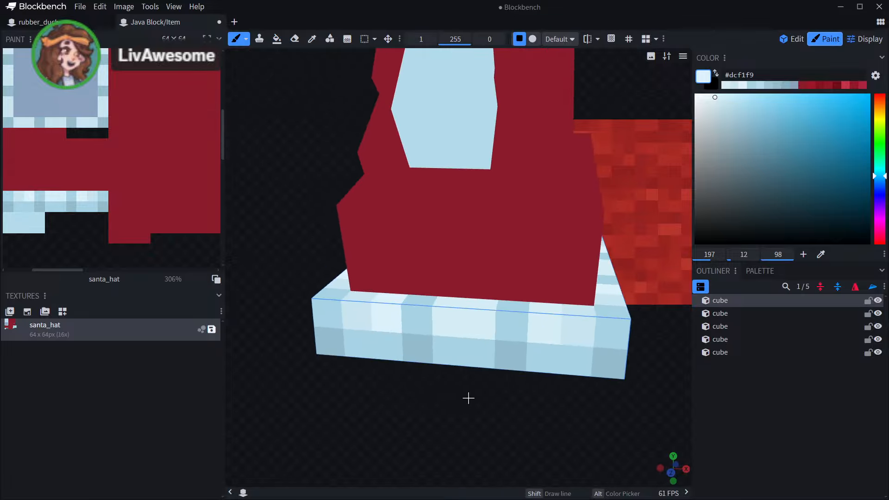
pyautogui.scroll(3, 570, 325)
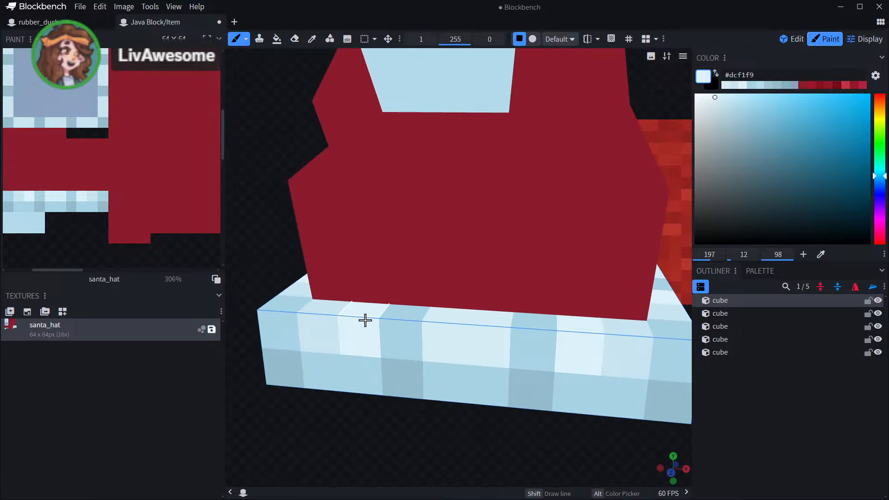
pyautogui.scroll(-3, 324, 417)
pyautogui.moveTo(324, 417); pyautogui.dragTo(487, 366)
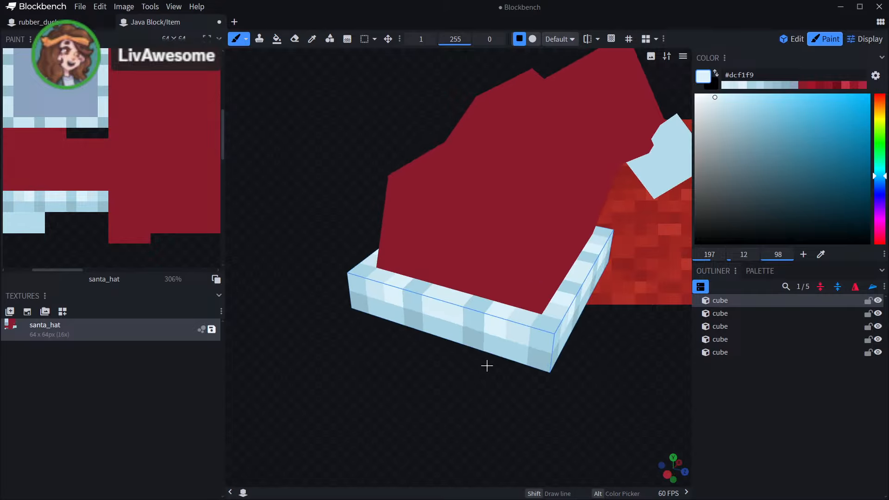
# - Paint a #dcf1f9 highlight on one pixel of the middle segment on each brim side, including its top edge
pyautogui.scroll(2, 500, 328)
pyautogui.moveTo(355, 377); pyautogui.dragTo(434, 338)
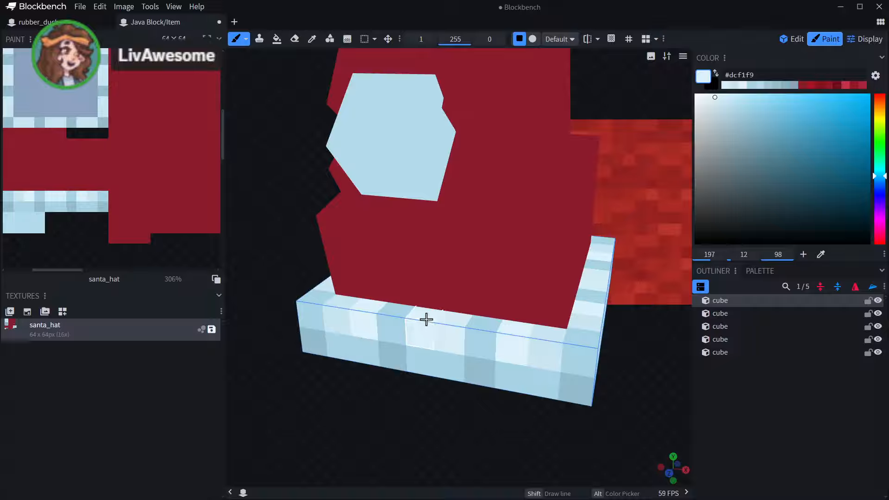
pyautogui.moveTo(294, 398); pyautogui.dragTo(406, 315)
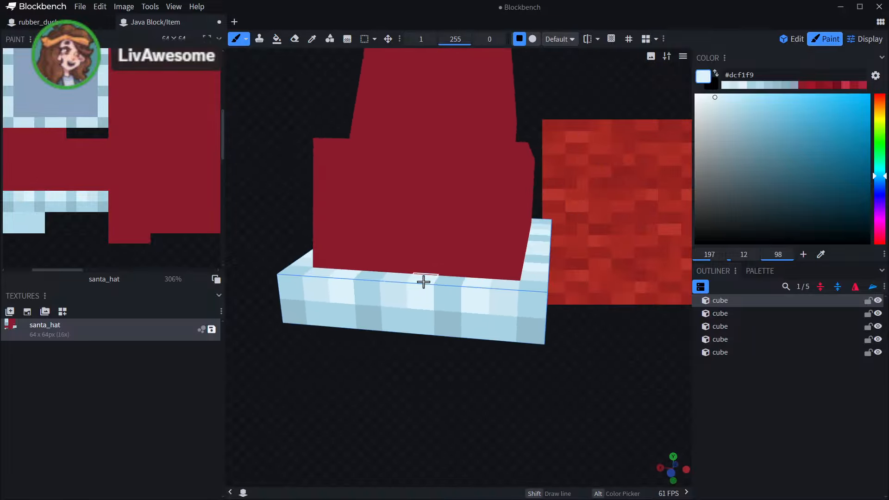
pyautogui.moveTo(421, 406); pyautogui.dragTo(299, 407)
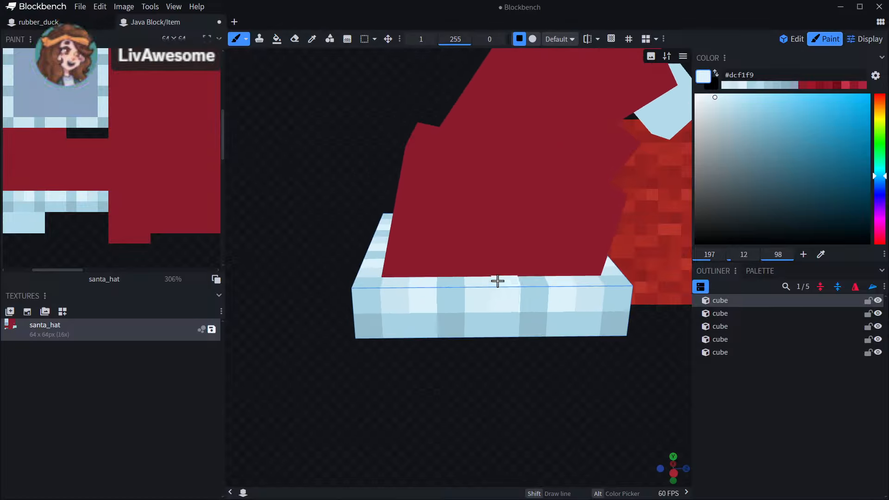
pyautogui.moveTo(454, 385); pyautogui.dragTo(454, 283)
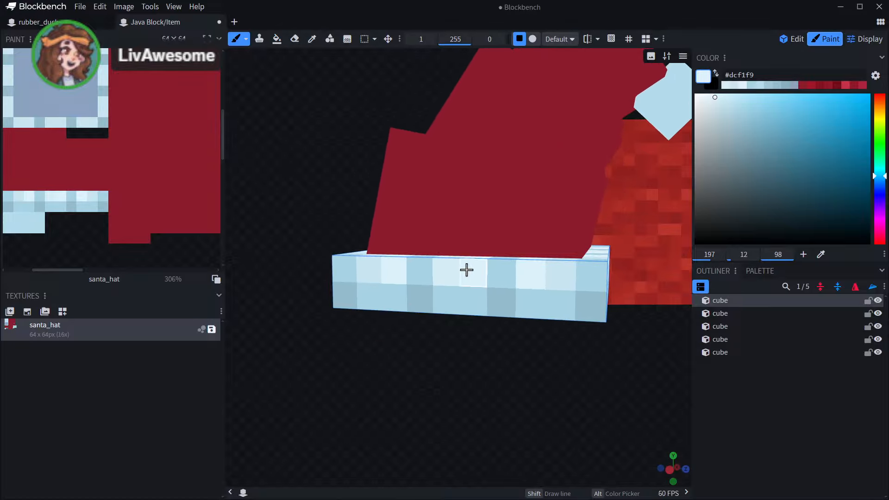
pyautogui.moveTo(413, 366); pyautogui.dragTo(473, 330)
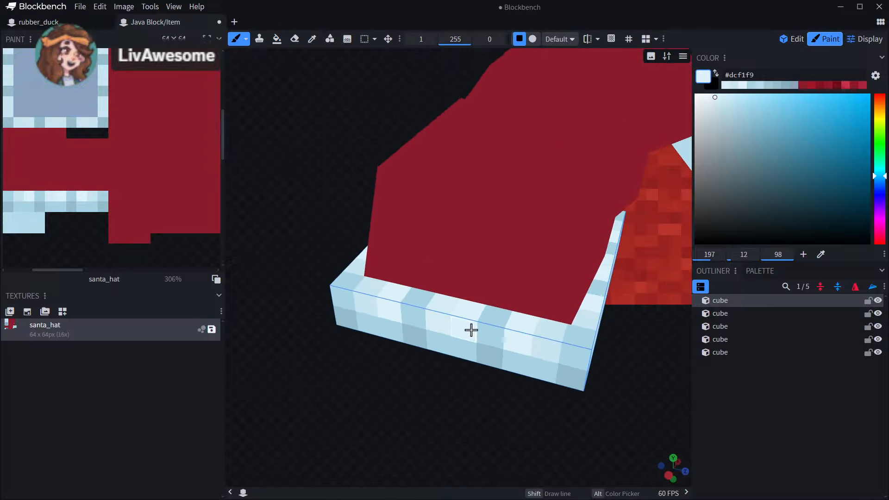
# - Sample #c8e5f0 from the brim and paint it beside the bright highlight in the middle segment of each side
pyautogui.click(311, 39)
pyautogui.moveTo(417, 333)
pyautogui.mouseDown()
pyautogui.moveTo(373, 367)
pyautogui.moveTo(455, 343)
pyautogui.moveTo(416, 333)
pyautogui.mouseUp()
pyautogui.click(391, 257)
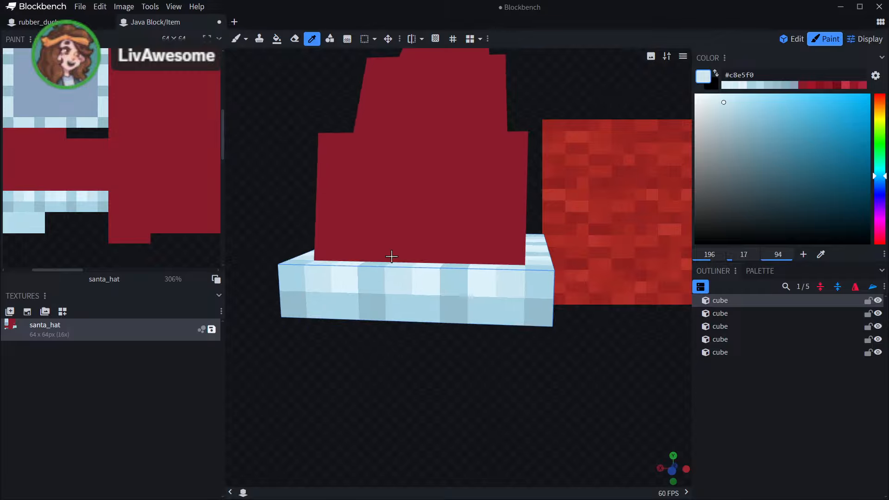
pyautogui.click(236, 38)
pyautogui.moveTo(546, 379)
pyautogui.mouseDown()
pyautogui.moveTo(582, 349)
pyautogui.moveTo(487, 370)
pyautogui.mouseUp()
pyautogui.moveTo(465, 312); pyautogui.dragTo(468, 293)
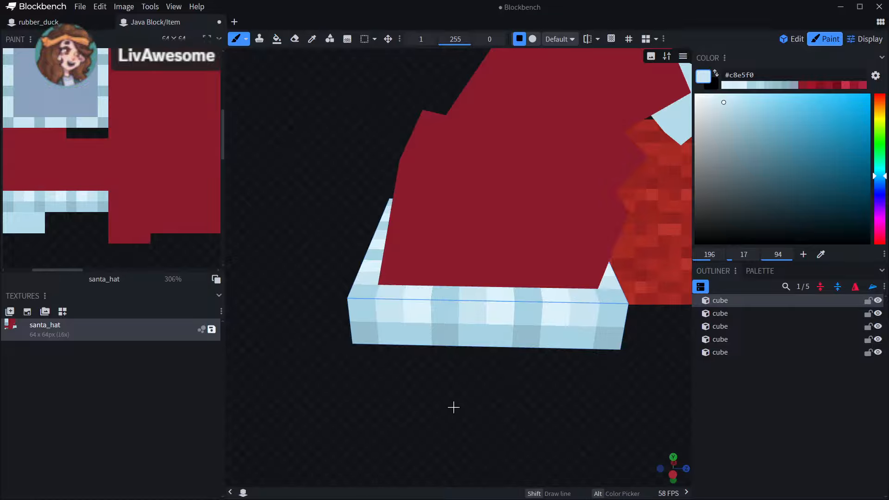
pyautogui.moveTo(452, 408); pyautogui.dragTo(456, 338)
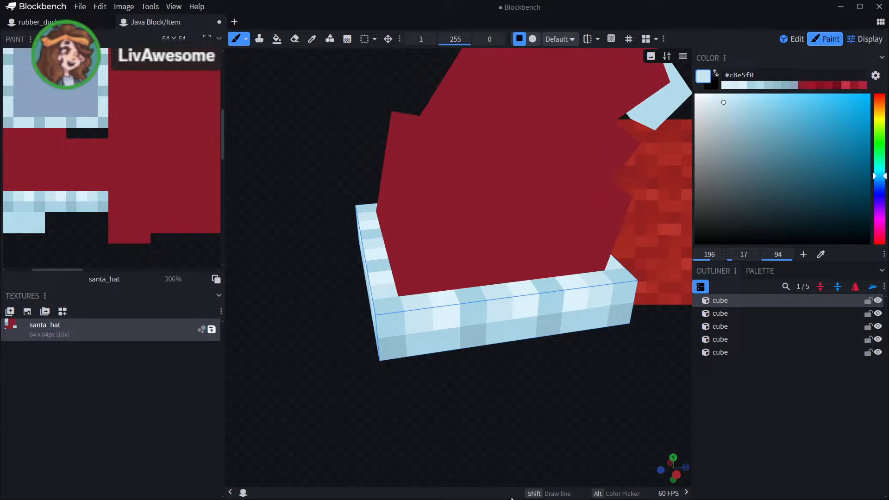
pyautogui.moveTo(368, 437); pyautogui.dragTo(520, 381)
pyautogui.moveTo(369, 395); pyautogui.dragTo(448, 378)
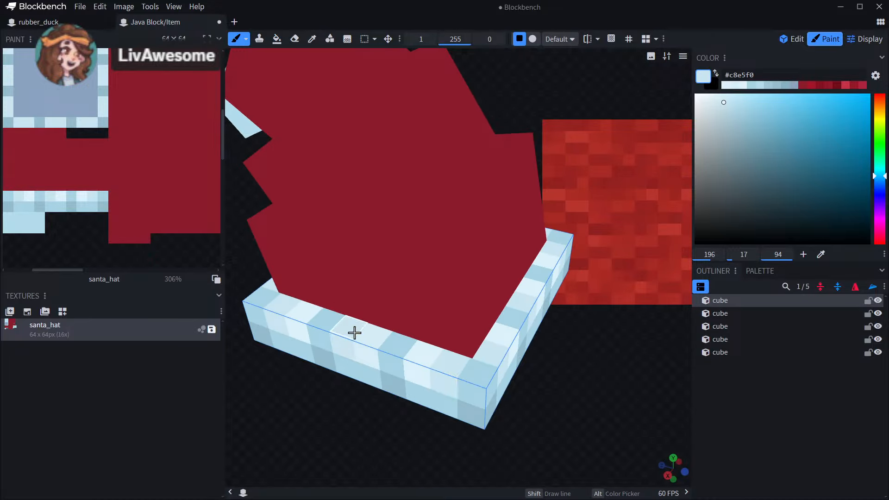
# - Sample the bright #dcf1f9 from the brim and touch up the highlight pixel in an outer segment of the upper row
pyautogui.click(312, 39)
pyautogui.moveTo(562, 350)
pyautogui.mouseDown()
pyautogui.moveTo(512, 353)
pyautogui.moveTo(466, 302)
pyautogui.mouseUp()
pyautogui.click(466, 301)
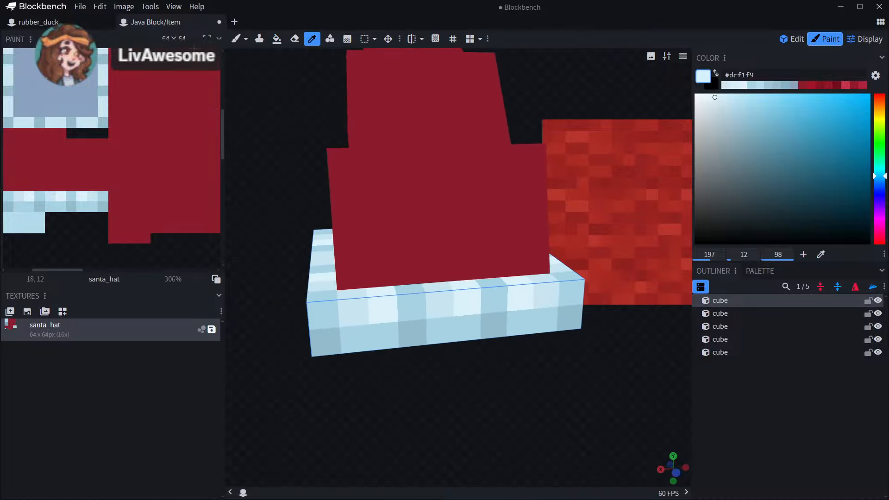
pyautogui.click(236, 39)
pyautogui.moveTo(392, 405); pyautogui.dragTo(490, 443)
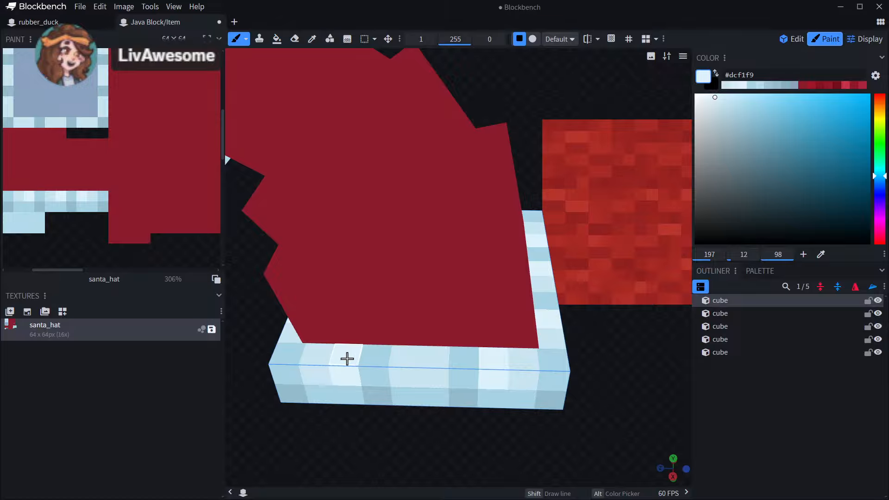
pyautogui.moveTo(366, 420)
pyautogui.mouseDown()
pyautogui.moveTo(393, 429)
pyautogui.moveTo(338, 404)
pyautogui.moveTo(450, 440)
pyautogui.moveTo(457, 417)
pyautogui.moveTo(440, 385)
pyautogui.moveTo(345, 379)
pyautogui.moveTo(486, 393)
pyautogui.mouseUp()
# - Sample #c8e5f0 from the brim and paint it over the bright pixels in the middle segment of each side and its top edge
pyautogui.click(311, 39)
pyautogui.scroll(3, 424, 280)
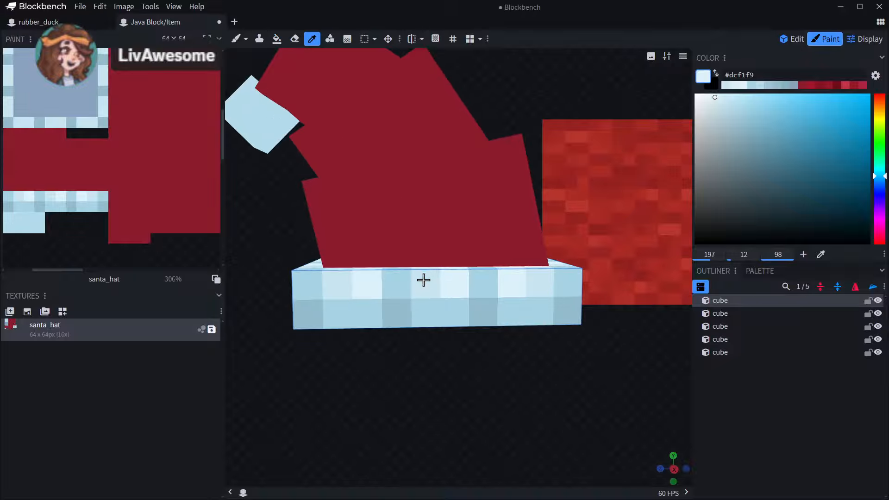
pyautogui.click(423, 280)
pyautogui.click(236, 39)
pyautogui.scroll(3, 491, 341)
pyautogui.moveTo(470, 366); pyautogui.dragTo(397, 392)
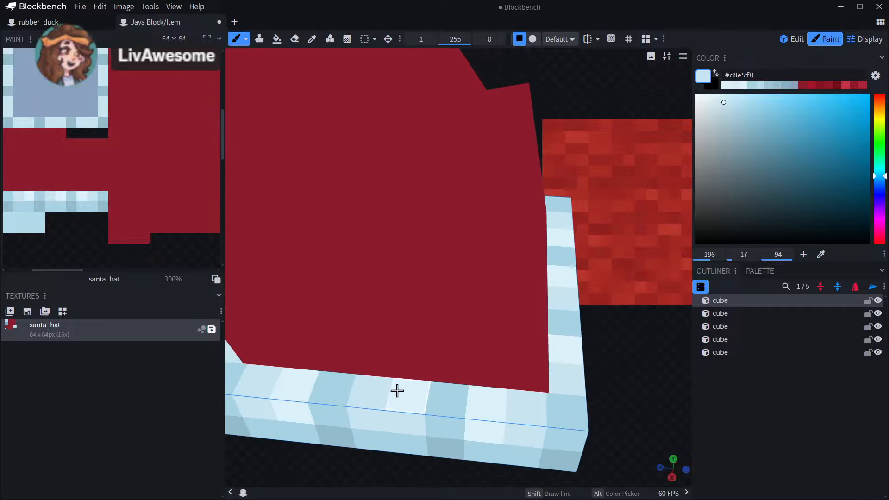
pyautogui.moveTo(615, 352); pyautogui.dragTo(415, 335)
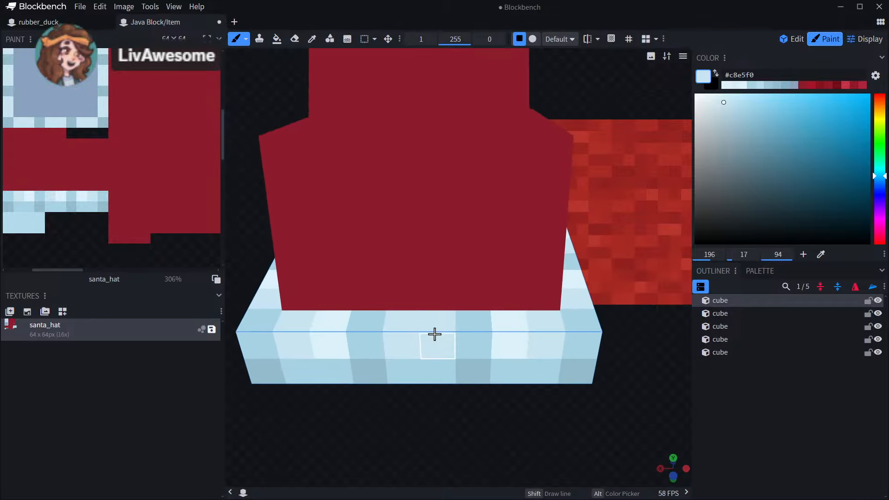
pyautogui.moveTo(606, 356); pyautogui.dragTo(546, 338)
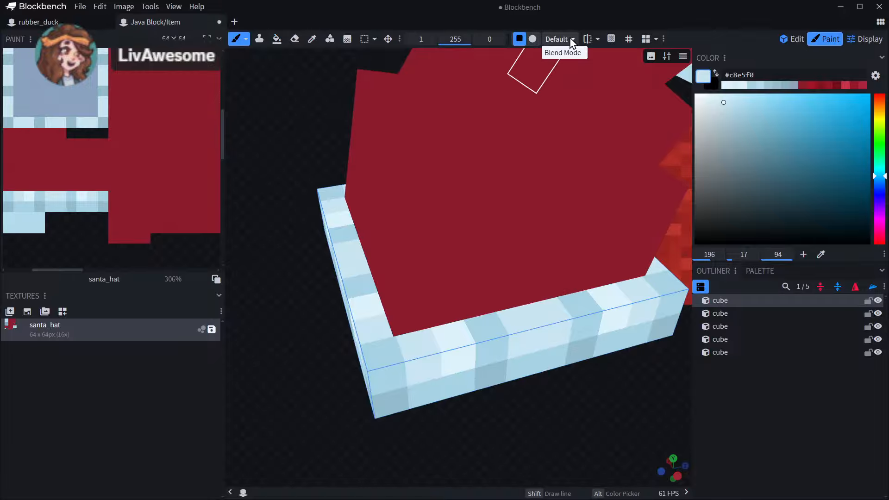
# - Enable mirror painting and paint #82abba over the two inner dark pixels in the lower row of one brim side
pyautogui.click(587, 38)
pyautogui.moveTo(611, 366); pyautogui.dragTo(600, 356)
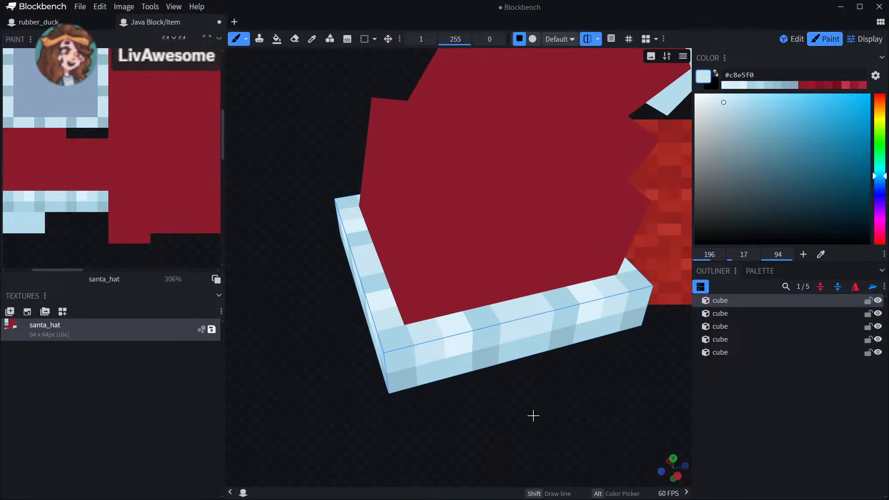
pyautogui.moveTo(516, 425)
pyautogui.mouseDown()
pyautogui.moveTo(387, 407)
pyautogui.moveTo(501, 357)
pyautogui.moveTo(340, 403)
pyautogui.moveTo(259, 391)
pyautogui.moveTo(508, 397)
pyautogui.moveTo(478, 371)
pyautogui.moveTo(405, 373)
pyautogui.moveTo(457, 384)
pyautogui.mouseUp()
pyautogui.scroll(10, 465, 380)
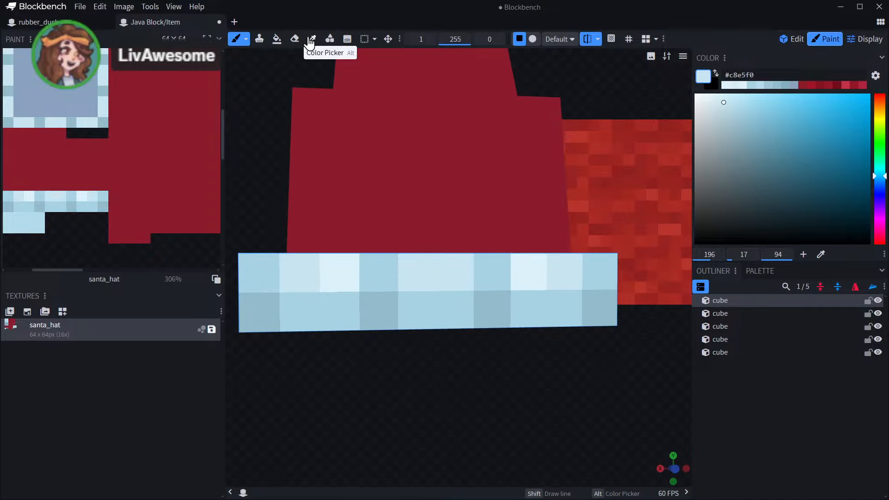
pyautogui.click(312, 39)
pyautogui.click(351, 296)
pyautogui.click(748, 135)
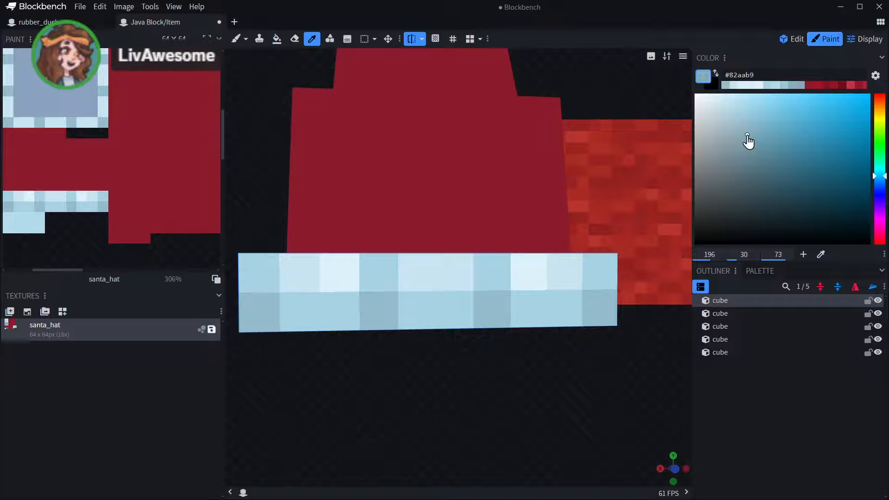
pyautogui.click(235, 39)
pyautogui.click(369, 297)
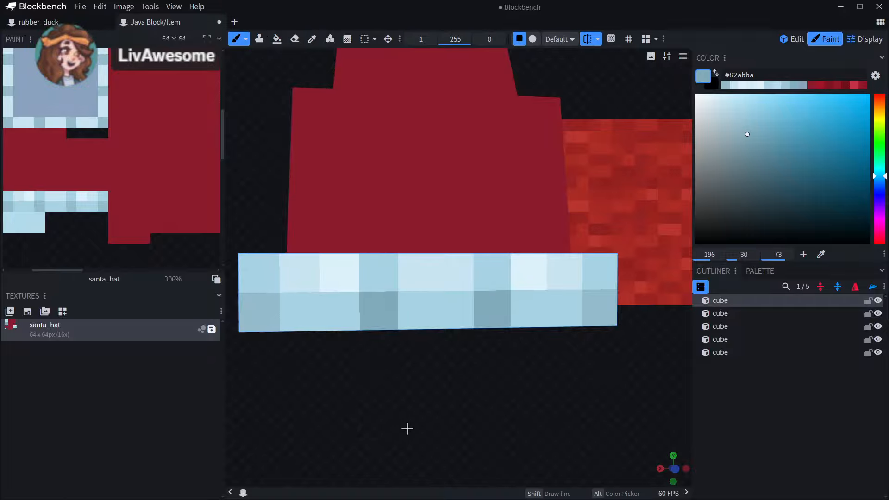
# - Paint #82abba over the remaining dark pixels of the brim's lower row, its corners and the underside border
pyautogui.moveTo(407, 426); pyautogui.dragTo(358, 209)
pyautogui.click(359, 208)
pyautogui.scroll(-2, 401, 268)
pyautogui.moveTo(373, 417)
pyautogui.mouseDown()
pyautogui.moveTo(365, 441)
pyautogui.moveTo(417, 440)
pyautogui.mouseUp()
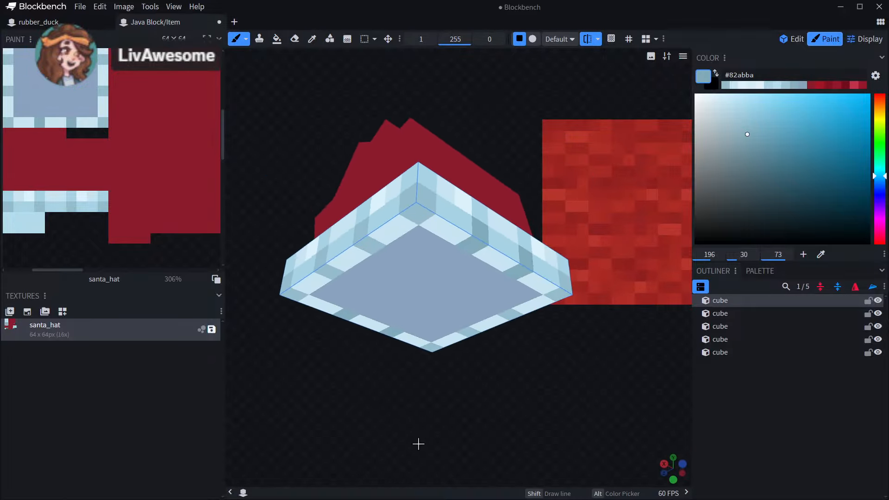
pyautogui.moveTo(413, 194); pyautogui.dragTo(417, 211)
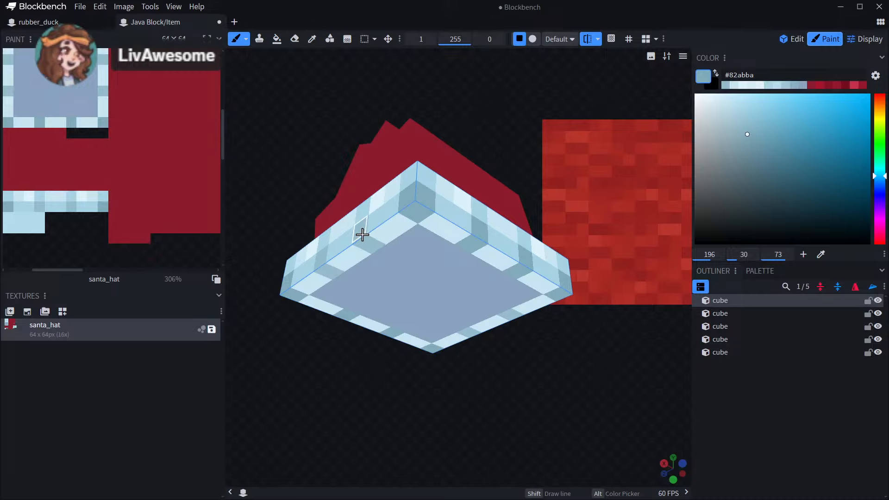
pyautogui.moveTo(465, 369)
pyautogui.mouseDown()
pyautogui.moveTo(494, 363)
pyautogui.moveTo(467, 371)
pyautogui.mouseUp()
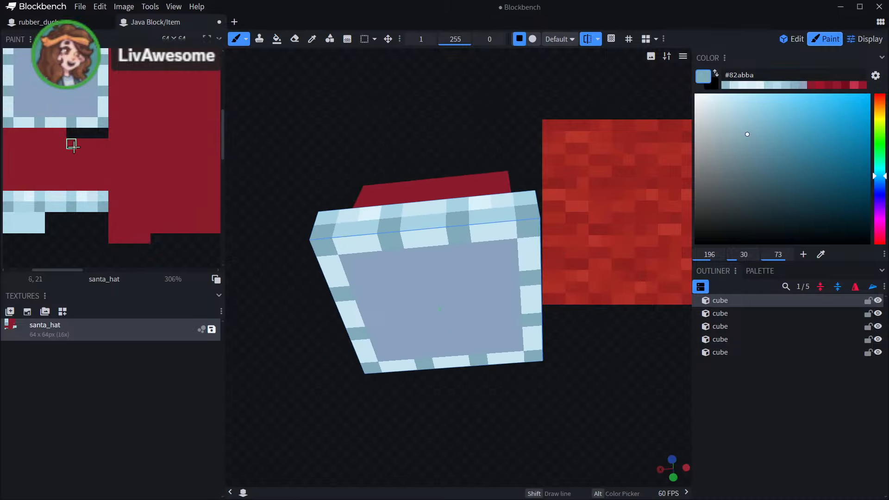
# - Sample #a7d2e3 from the brim's lower row and paint it over all the light pixels of the underside border
pyautogui.scroll(-6, 60, 117)
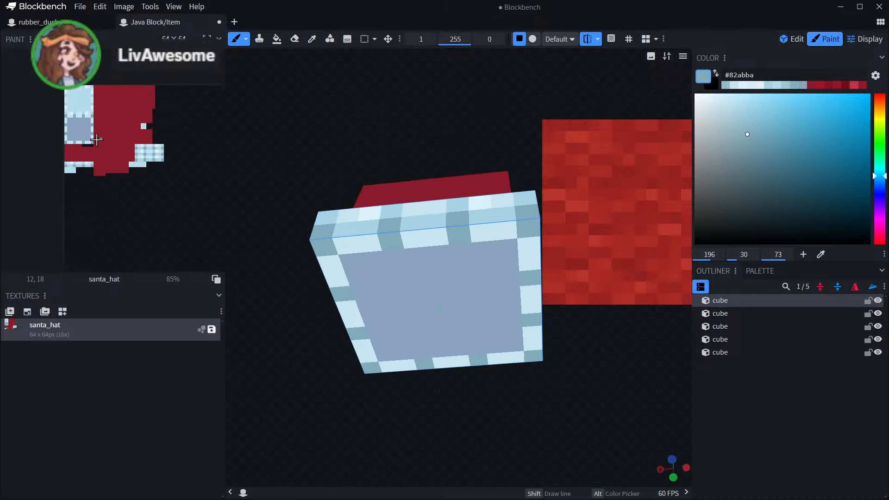
pyautogui.scroll(1, 171, 190)
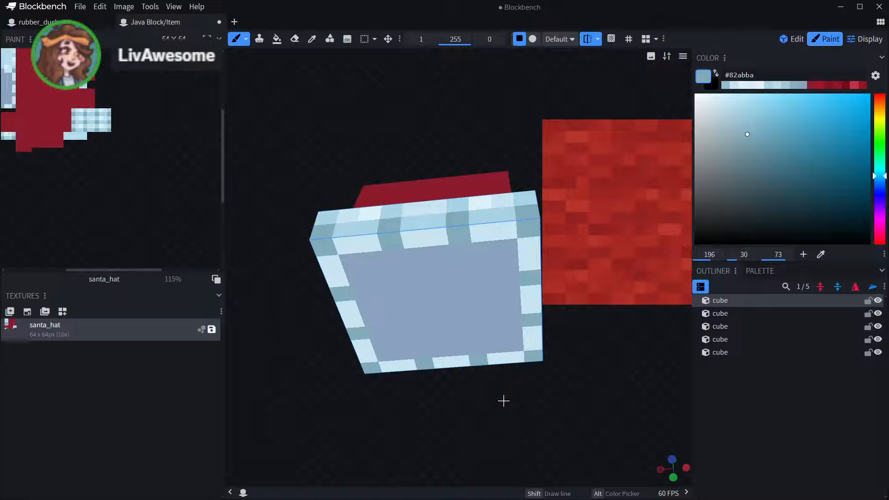
pyautogui.click(312, 39)
pyautogui.scroll(1, 393, 183)
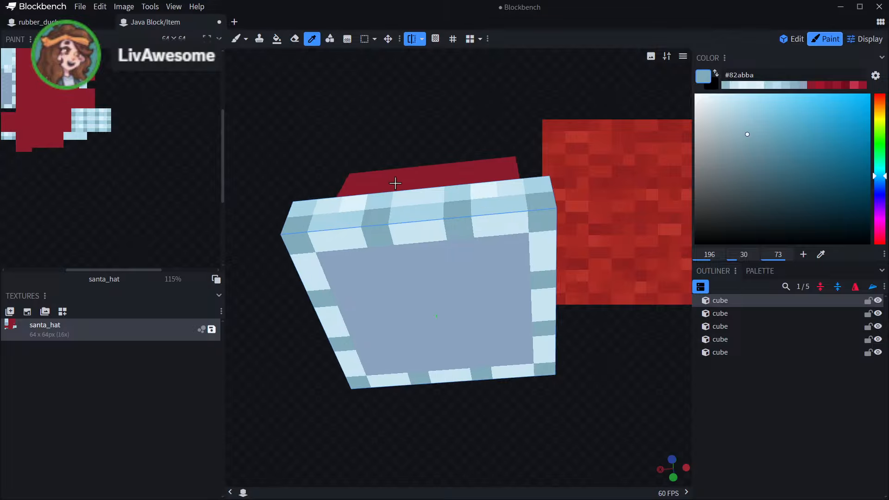
pyautogui.click(403, 214)
pyautogui.click(236, 39)
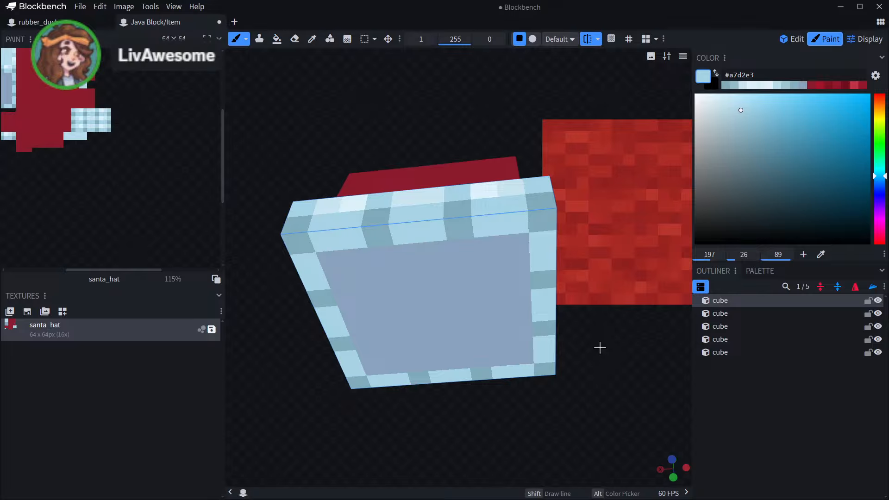
# - Darken the sampled border shade to #3d6473 and paint it over the entire centre of the hat's underside
pyautogui.moveTo(354, 91); pyautogui.dragTo(354, 51)
pyautogui.click(311, 39)
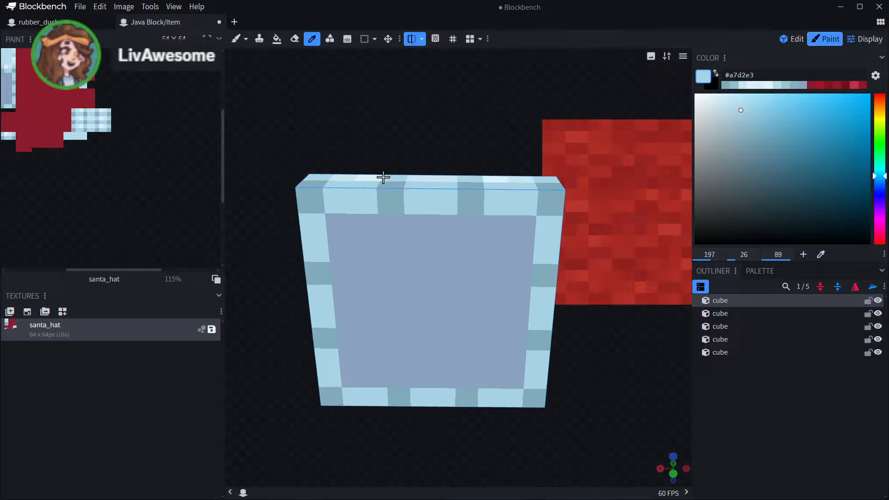
pyautogui.click(388, 198)
pyautogui.click(776, 177)
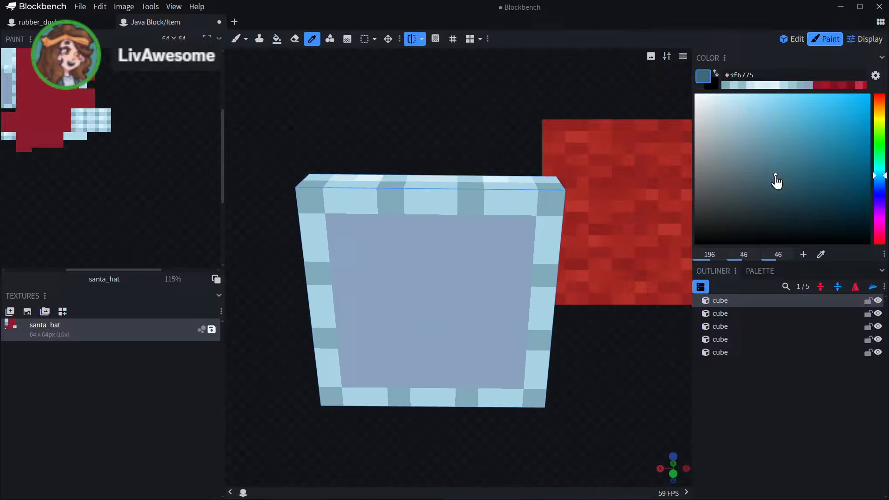
pyautogui.click(236, 39)
pyautogui.moveTo(366, 376)
pyautogui.mouseDown()
pyautogui.moveTo(349, 361)
pyautogui.moveTo(342, 264)
pyautogui.moveTo(417, 222)
pyautogui.moveTo(369, 313)
pyautogui.moveTo(365, 272)
pyautogui.moveTo(443, 274)
pyautogui.mouseUp()
pyautogui.moveTo(610, 271); pyautogui.dragTo(744, 194)
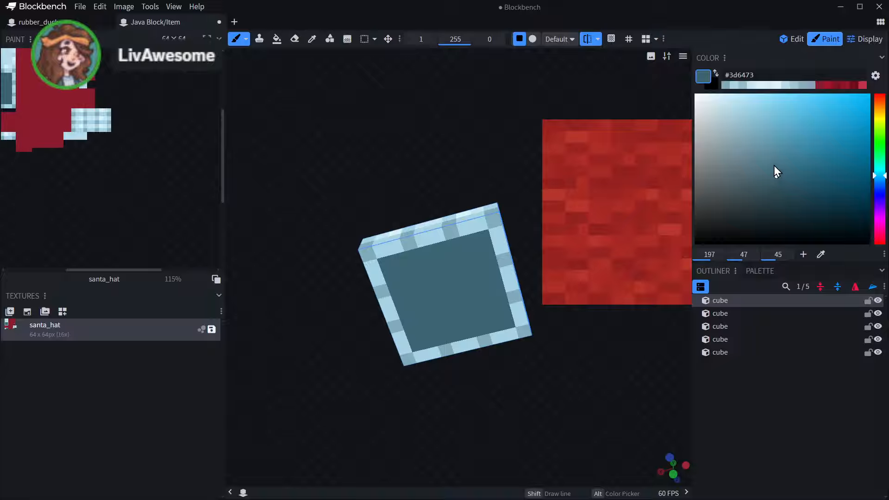
# - Set the brush colour to #597f8d and paint a one-pixel ring around the edge of the underside's dark centre
pyautogui.click(757, 158)
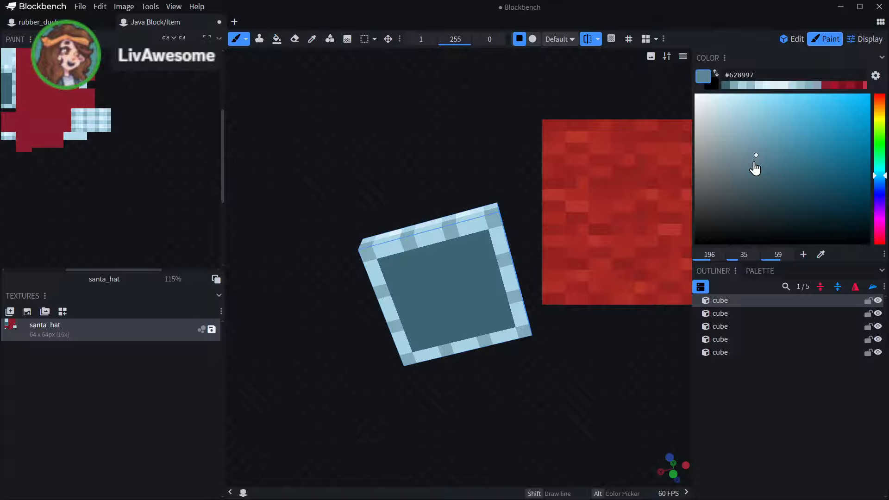
pyautogui.scroll(4, 370, 258)
pyautogui.moveTo(358, 261); pyautogui.dragTo(429, 244)
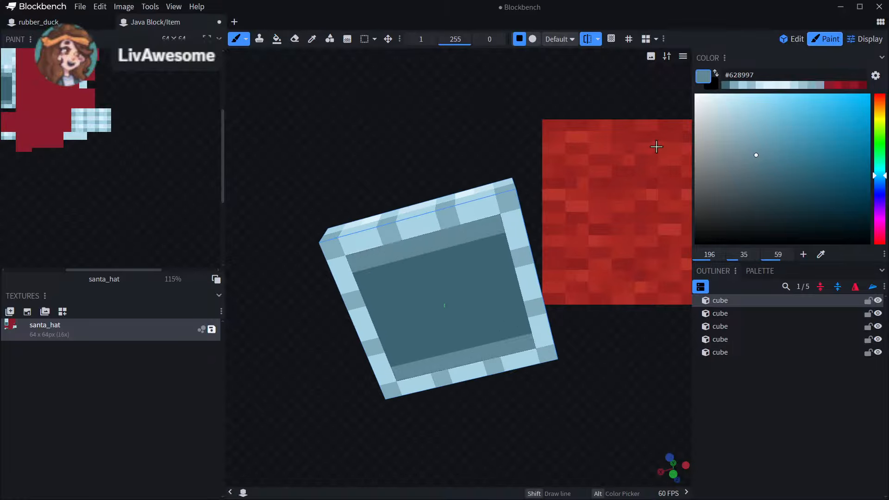
pyautogui.click(759, 161)
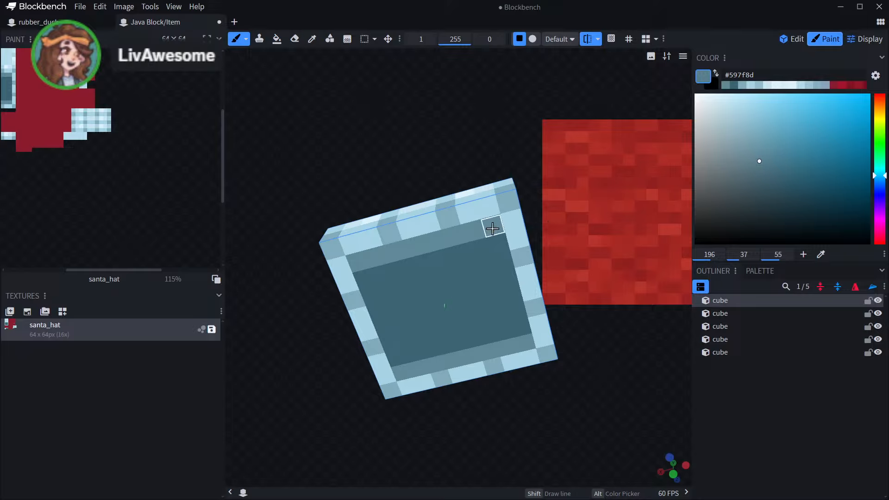
pyautogui.moveTo(492, 228)
pyautogui.mouseDown()
pyautogui.moveTo(395, 250)
pyautogui.moveTo(381, 272)
pyautogui.moveTo(363, 272)
pyautogui.moveTo(376, 320)
pyautogui.mouseUp()
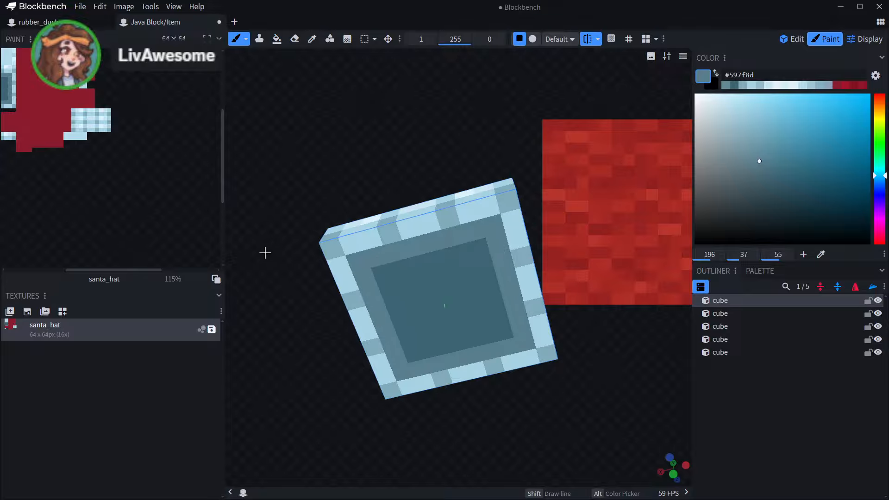
# - Try to round the underside's dark area by painting its corner and edge pixels with the sampled #a7d2e3
pyautogui.moveTo(264, 252)
pyautogui.mouseDown()
pyautogui.moveTo(282, 339)
pyautogui.moveTo(303, 318)
pyautogui.moveTo(282, 242)
pyautogui.moveTo(272, 298)
pyautogui.moveTo(326, 306)
pyautogui.moveTo(256, 167)
pyautogui.mouseUp()
pyautogui.click(311, 41)
pyautogui.scroll(4, 381, 154)
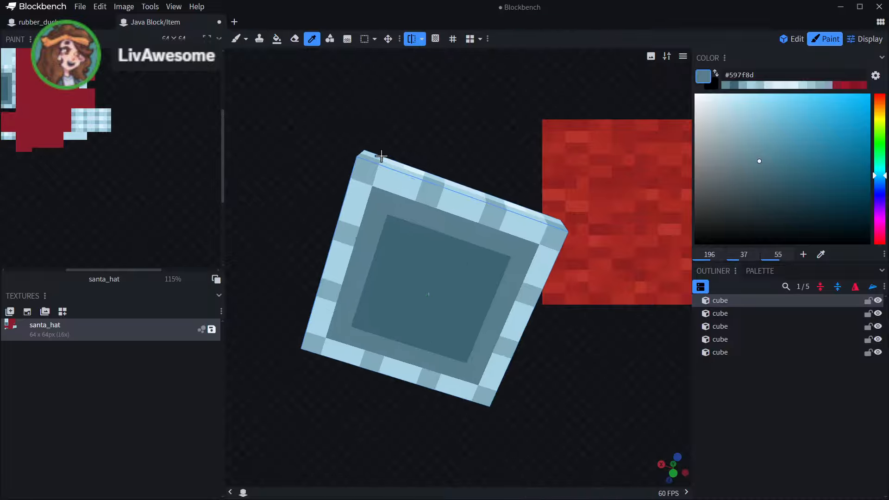
pyautogui.click(372, 150)
pyautogui.click(236, 39)
pyautogui.click(363, 185)
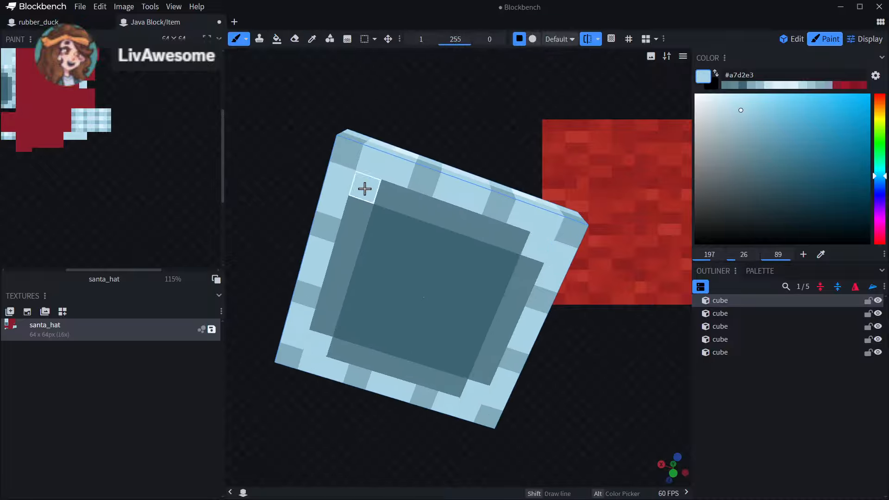
pyautogui.click(336, 285)
pyautogui.moveTo(382, 54); pyautogui.dragTo(420, 154)
pyautogui.hotkey('ctrl', 'z')
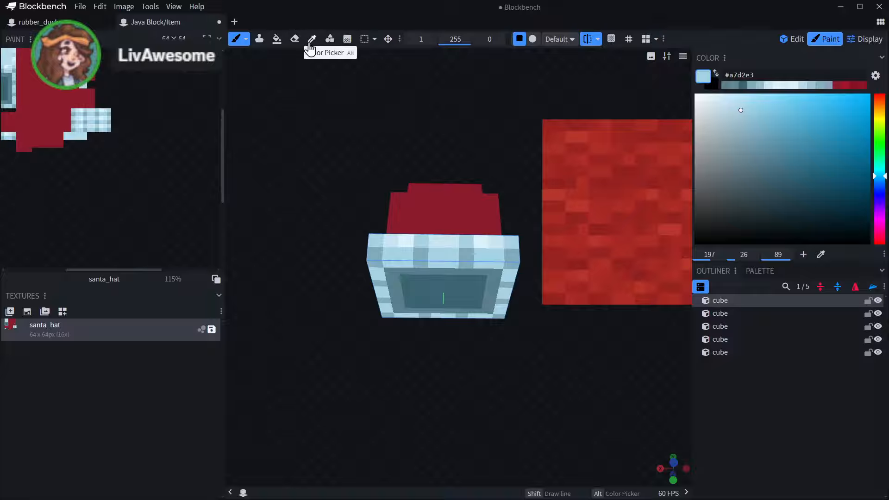
# - Sample the red from the lowest red cube and lighten the brush colour to #a32b3d
pyautogui.click(312, 39)
pyautogui.scroll(3, 363, 146)
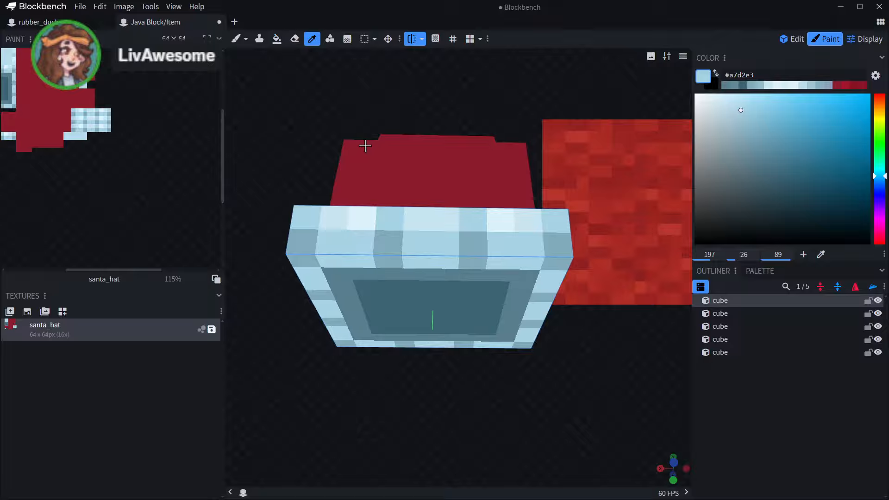
pyautogui.moveTo(288, 121); pyautogui.dragTo(296, 182)
pyautogui.click(379, 184)
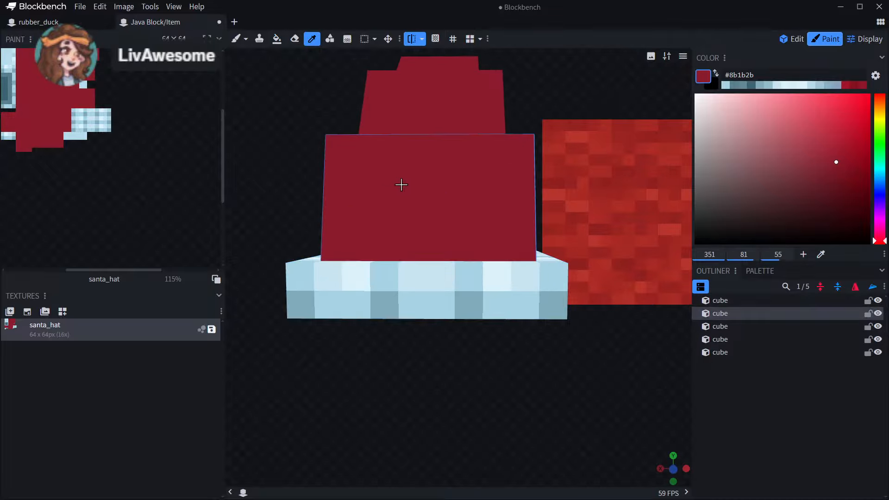
pyautogui.scroll(-1, 402, 185)
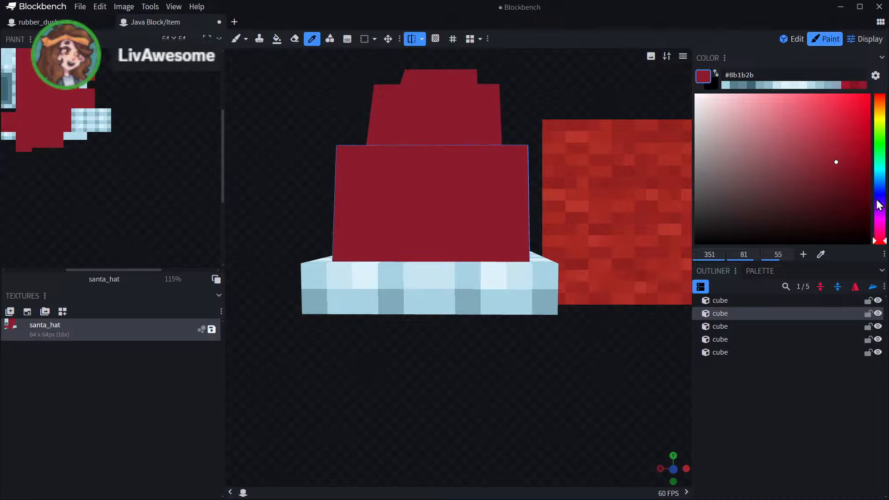
pyautogui.click(824, 148)
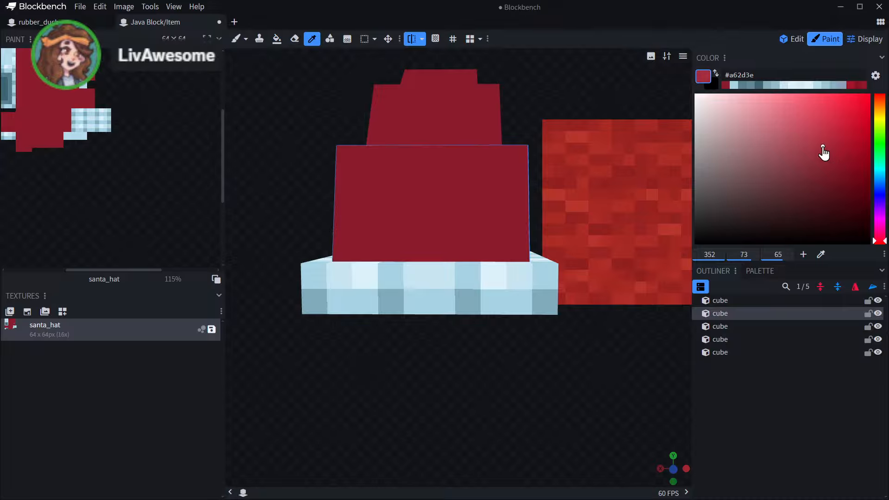
pyautogui.click(236, 39)
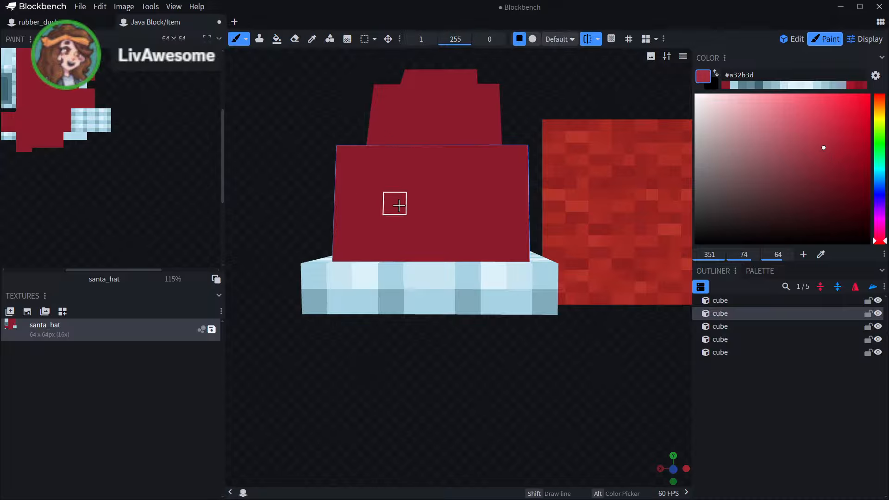
# - Paint a mirrored #a32b3d highlight with notched sides down the middle of the lowest red cube's face, up to its top edge
pyautogui.click(395, 251)
pyautogui.moveTo(399, 252)
pyautogui.mouseDown()
pyautogui.moveTo(426, 251)
pyautogui.moveTo(393, 227)
pyautogui.moveTo(419, 226)
pyautogui.moveTo(395, 203)
pyautogui.moveTo(417, 185)
pyautogui.moveTo(371, 178)
pyautogui.mouseUp()
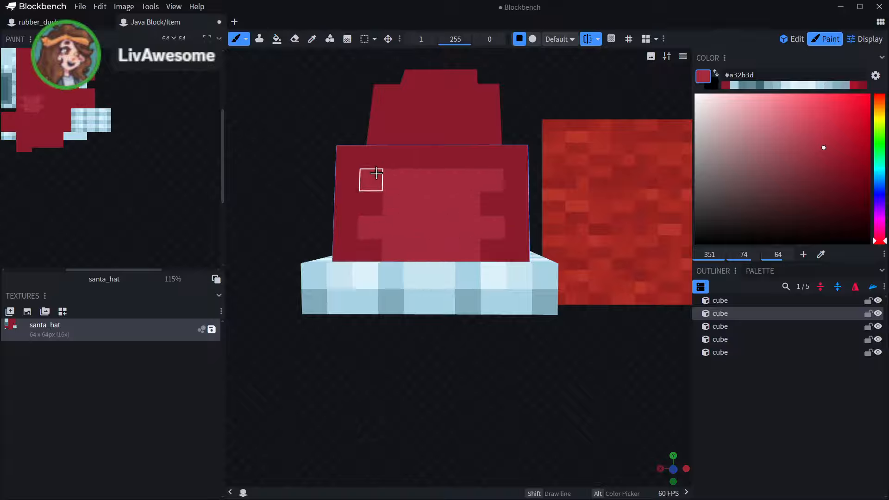
pyautogui.click(396, 157)
pyautogui.moveTo(416, 157); pyautogui.dragTo(424, 157)
# - Extend the #a32b3d highlight onto the lowest red cube's top face and narrow it to two pixels on the cube above
pyautogui.moveTo(579, 83)
pyautogui.mouseDown()
pyautogui.moveTo(564, 133)
pyautogui.moveTo(574, 147)
pyautogui.mouseUp()
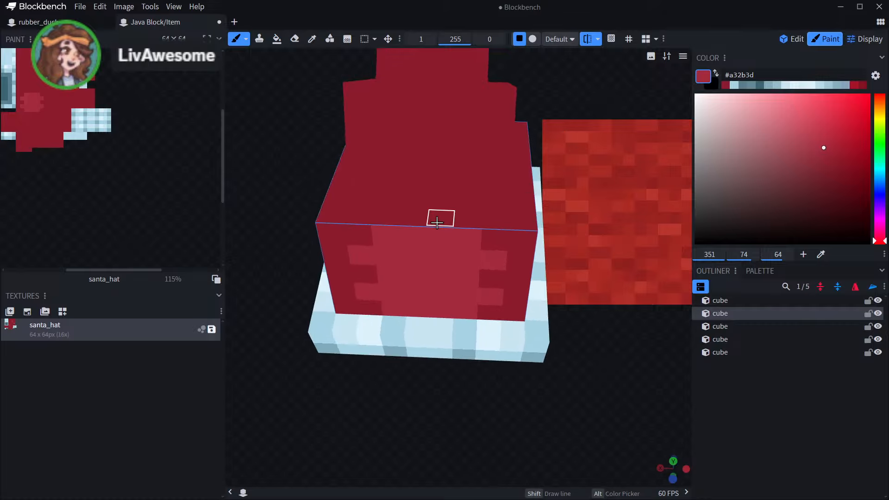
pyautogui.moveTo(467, 221); pyautogui.dragTo(432, 221)
pyautogui.click(413, 185)
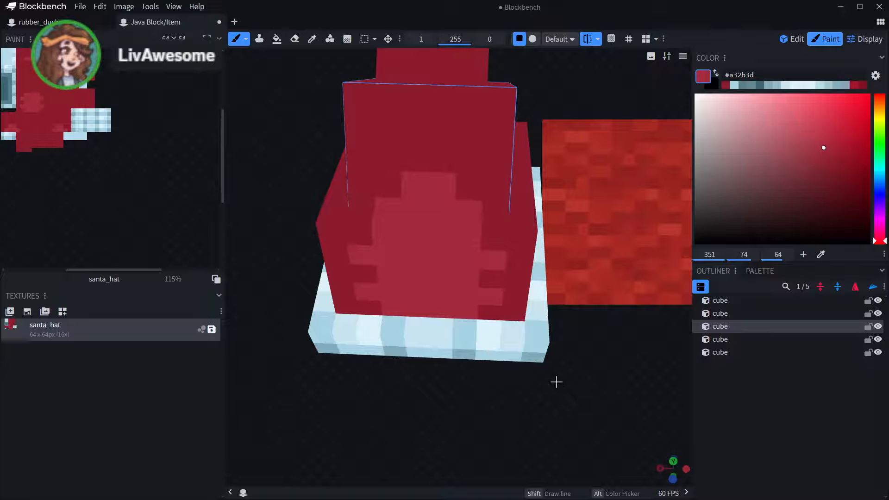
# - Paint a #a32b3d highlight down the middle red cube's front face and try extending it over the surfaces above
pyautogui.moveTo(486, 420); pyautogui.dragTo(502, 426)
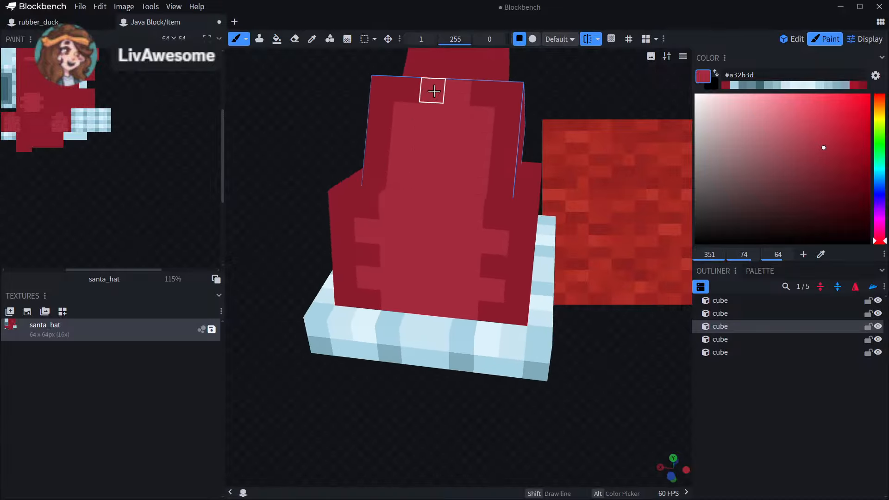
pyautogui.moveTo(582, 79); pyautogui.dragTo(608, 166)
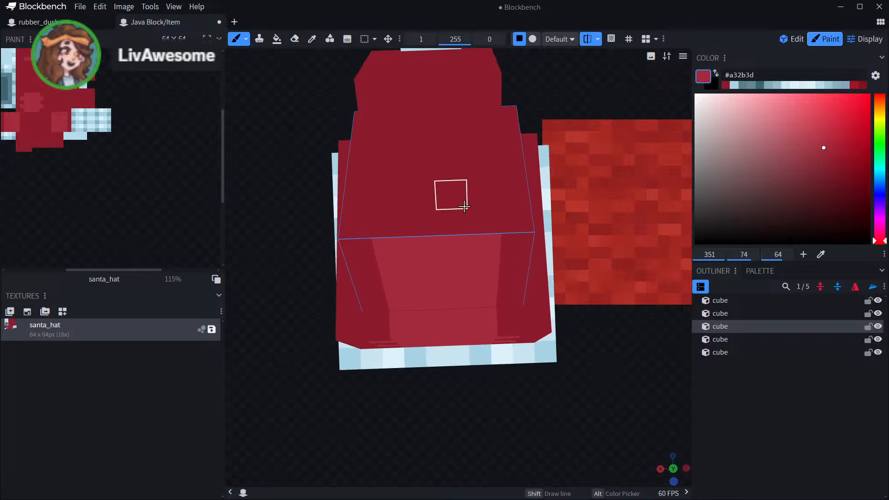
pyautogui.moveTo(483, 225)
pyautogui.mouseDown()
pyautogui.moveTo(425, 212)
pyautogui.moveTo(401, 193)
pyautogui.mouseUp()
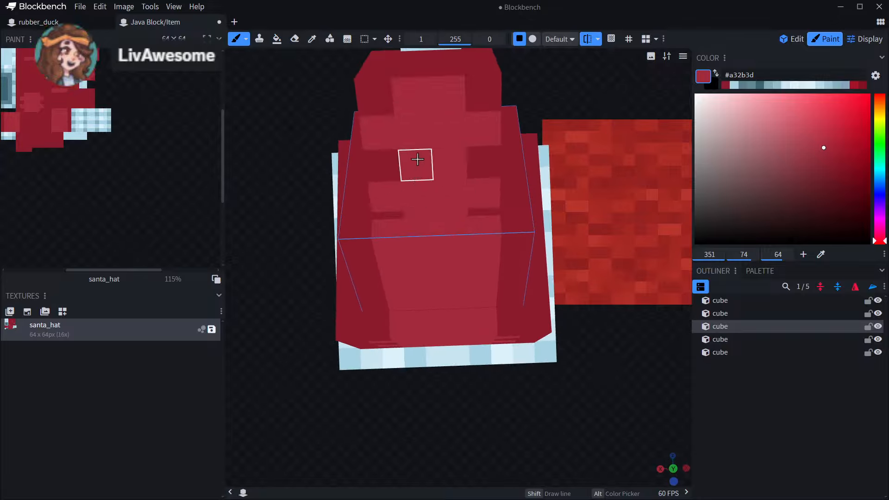
pyautogui.moveTo(569, 125); pyautogui.dragTo(548, 107)
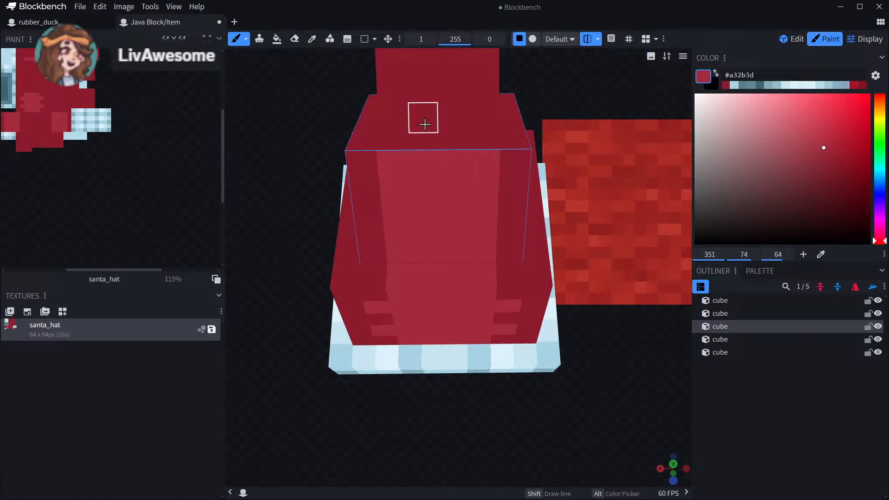
# - Continue the #a32b3d highlight over the middle red cube's top face and two pixels wide along the uppermost red cube
pyautogui.moveTo(422, 124)
pyautogui.mouseDown()
pyautogui.moveTo(452, 119)
pyautogui.moveTo(423, 139)
pyautogui.moveTo(461, 166)
pyautogui.mouseUp()
pyautogui.scroll(-3, 461, 167)
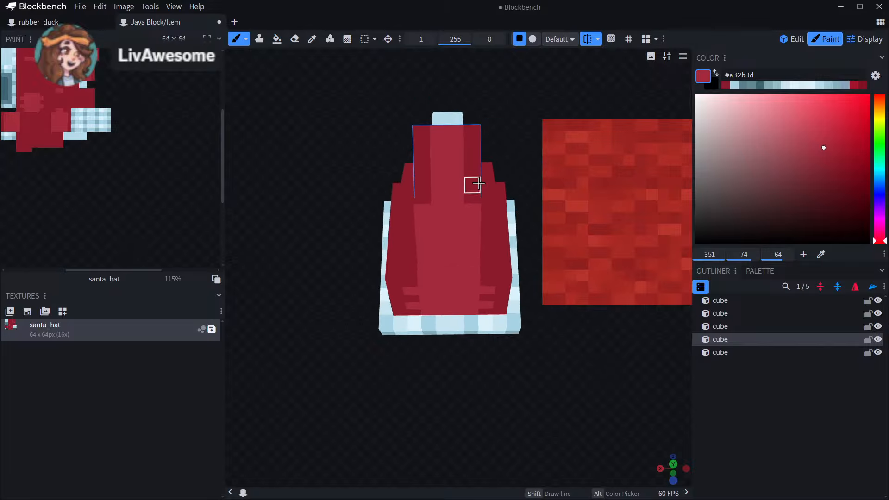
pyautogui.click(475, 201)
pyautogui.moveTo(557, 385); pyautogui.dragTo(545, 305)
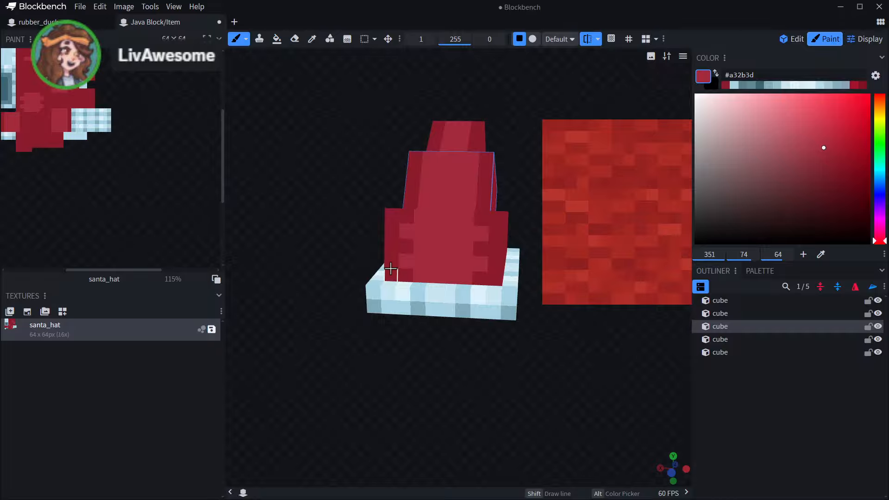
# - Widen the #a32b3d highlights on the lowest and middle red cubes' front faces, leaving only the corner pixels dark
pyautogui.moveTo(516, 140); pyautogui.dragTo(536, 180)
pyautogui.click(425, 262)
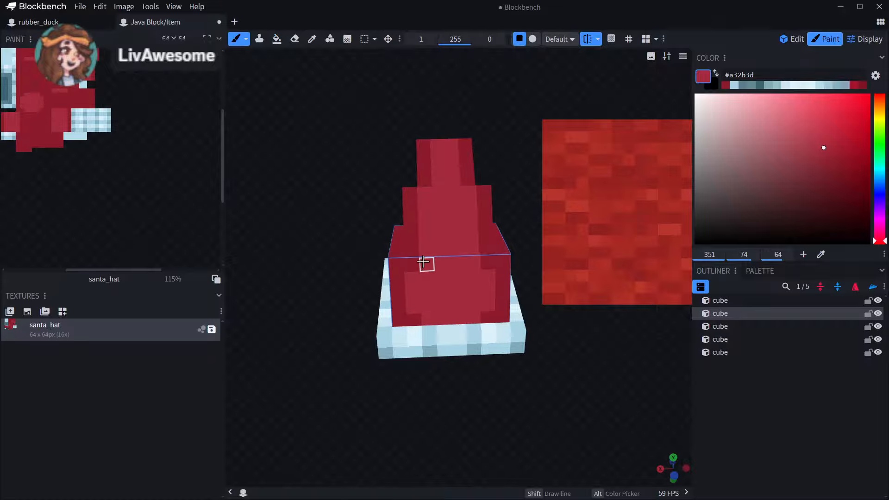
pyautogui.click(415, 233)
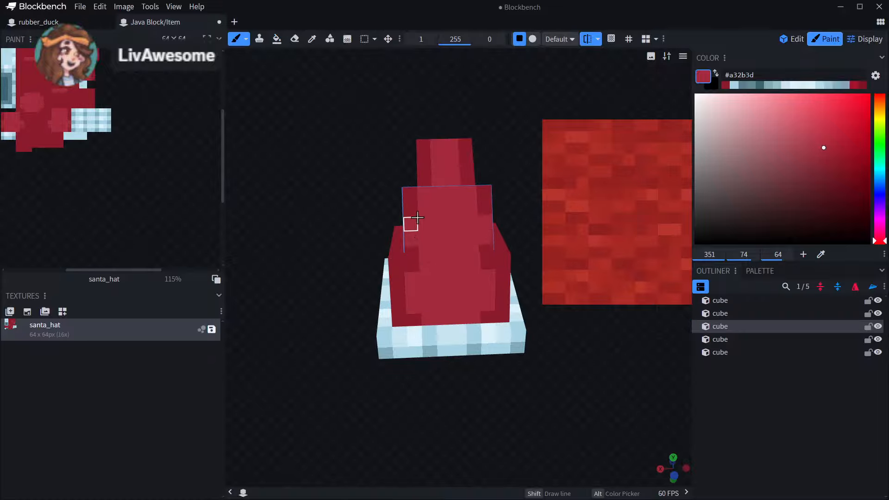
pyautogui.moveTo(439, 207); pyautogui.dragTo(489, 195)
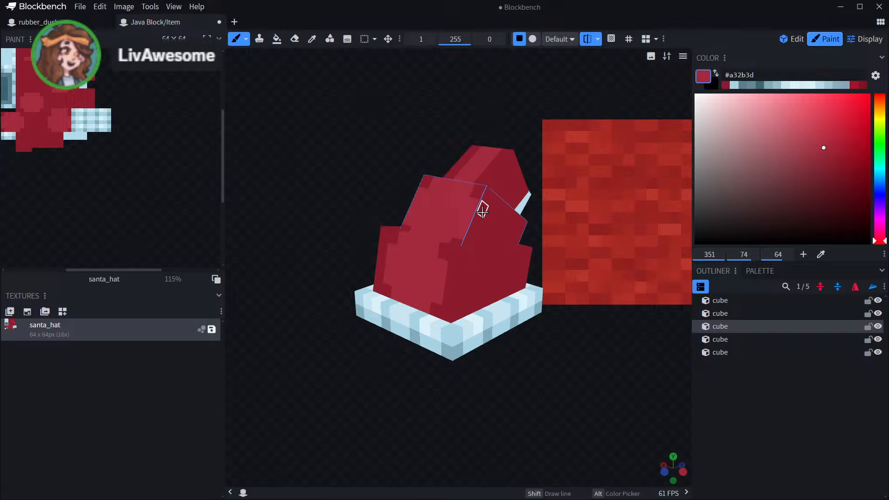
pyautogui.moveTo(472, 233); pyautogui.dragTo(605, 110)
pyautogui.click(500, 262)
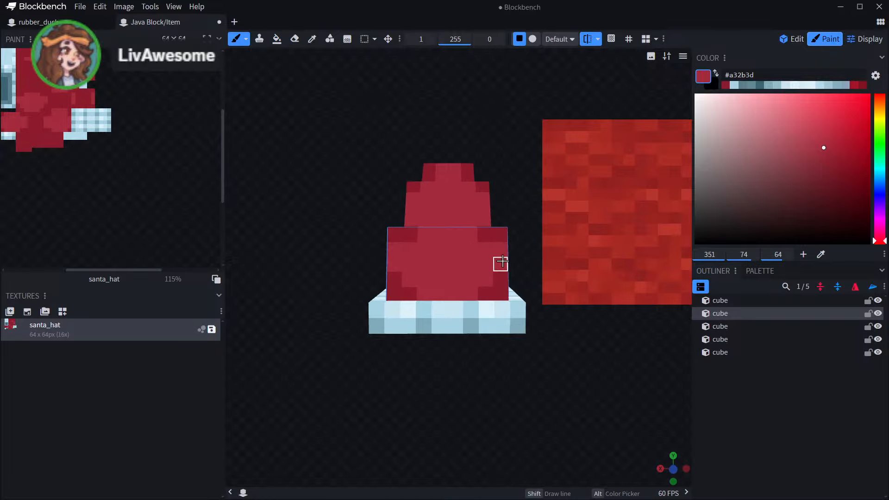
# - Fill the side faces of the lowest and middle red cubes with #a32b3d, keeping dark patches at the corners
pyautogui.moveTo(507, 278); pyautogui.dragTo(472, 245)
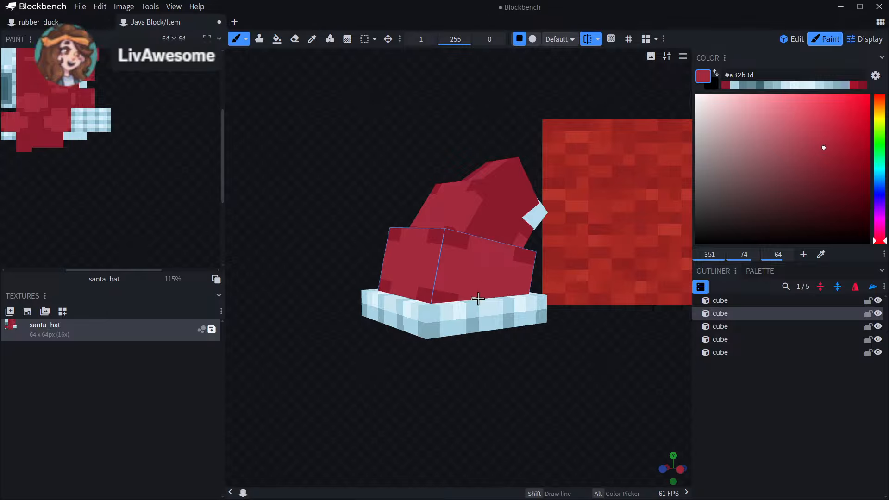
pyautogui.moveTo(346, 248); pyautogui.dragTo(533, 294)
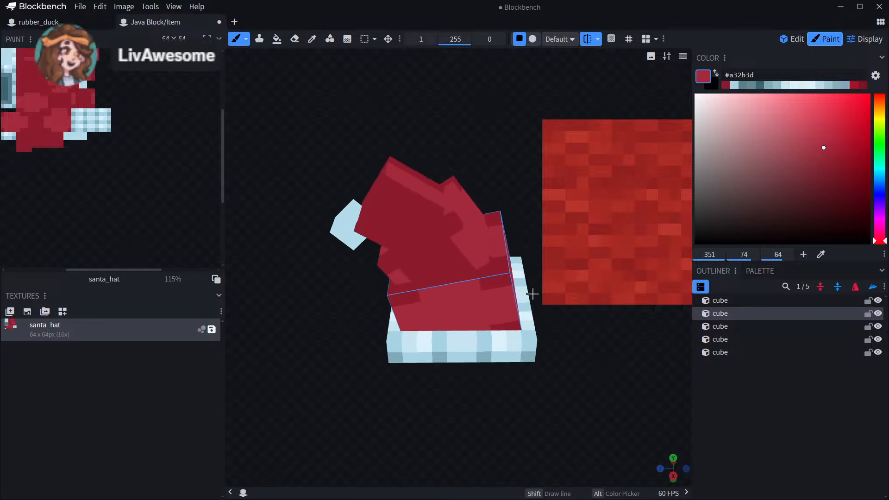
pyautogui.click(457, 259)
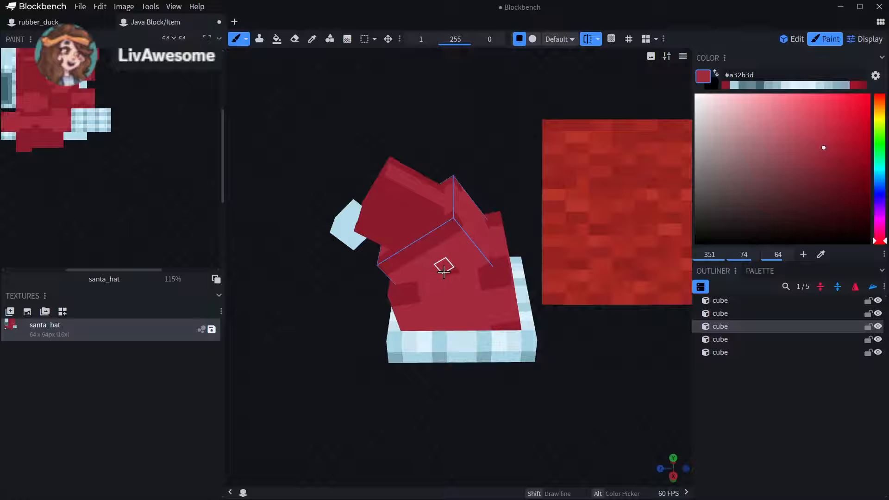
pyautogui.moveTo(304, 374); pyautogui.dragTo(423, 276)
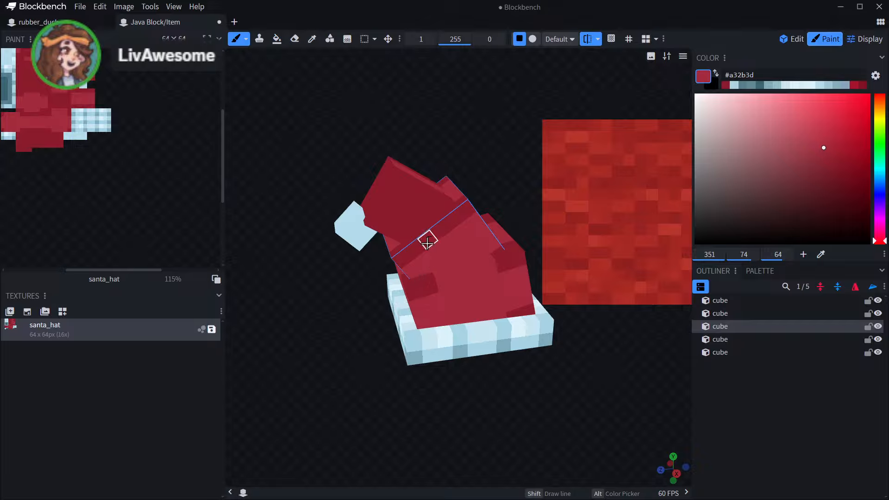
pyautogui.moveTo(513, 155)
pyautogui.mouseDown()
pyautogui.moveTo(557, 149)
pyautogui.moveTo(453, 258)
pyautogui.mouseUp()
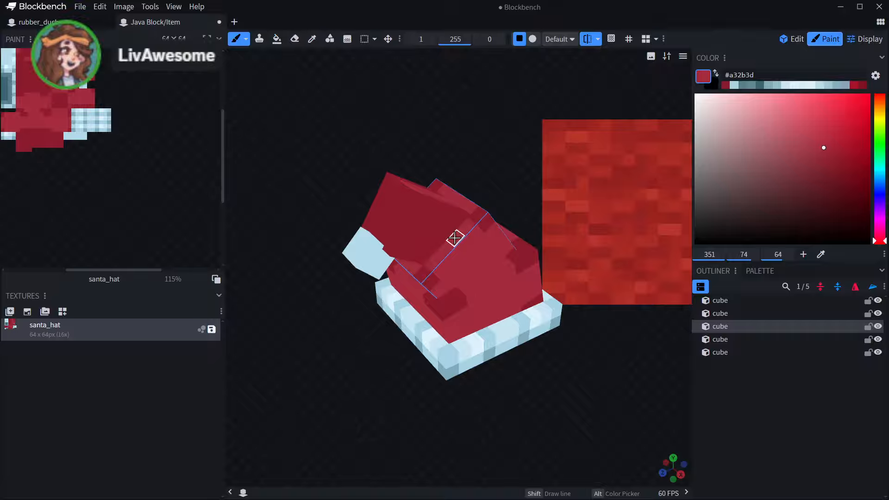
# - Paint #a32b3d highlights on the uppermost red cube's side and end faces, keeping dark pixels along their edges
pyautogui.moveTo(486, 161); pyautogui.dragTo(439, 144)
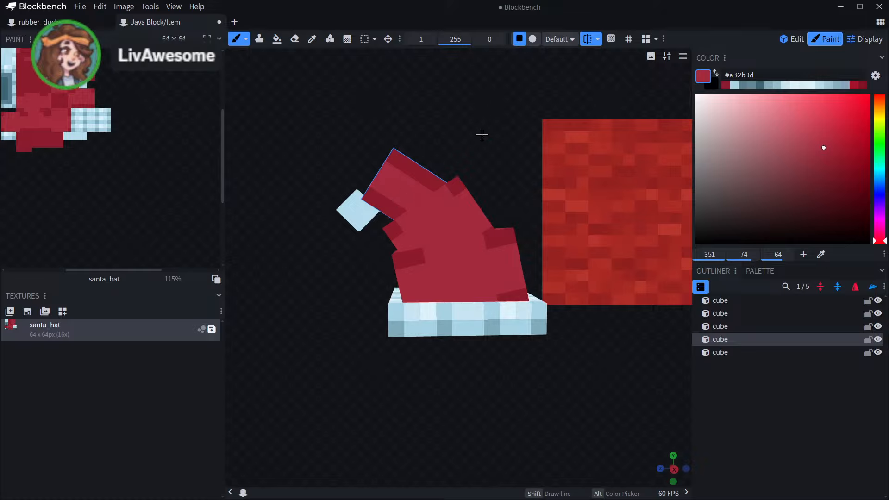
pyautogui.moveTo(481, 135); pyautogui.dragTo(536, 119)
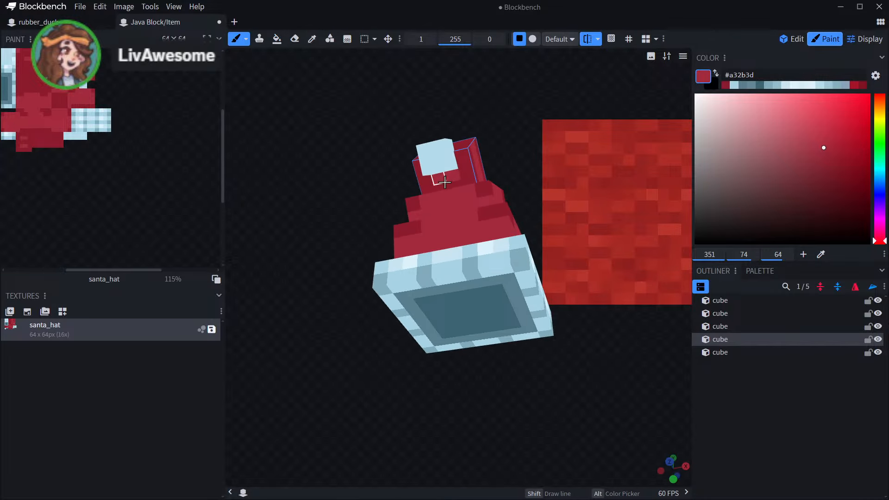
pyautogui.moveTo(478, 162); pyautogui.dragTo(449, 236)
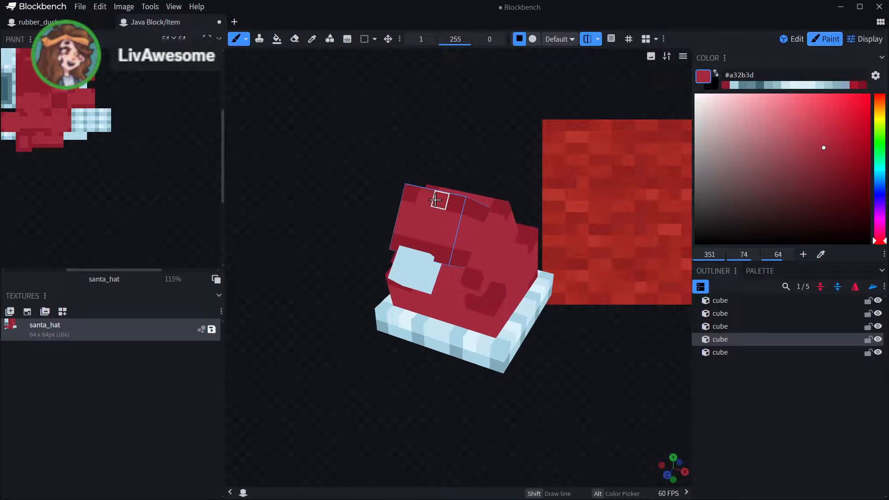
pyautogui.moveTo(446, 175)
pyautogui.mouseDown()
pyautogui.moveTo(438, 148)
pyautogui.moveTo(334, 163)
pyautogui.moveTo(272, 153)
pyautogui.moveTo(241, 134)
pyautogui.mouseUp()
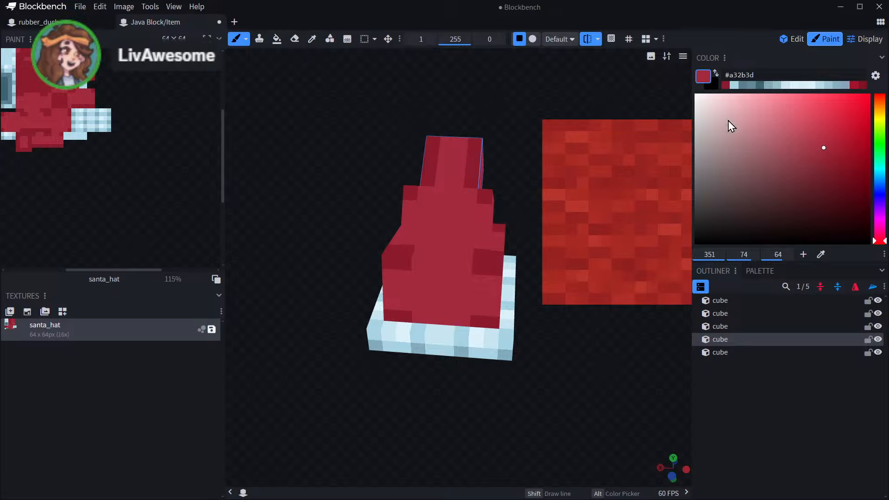
# - Lighten the brush colour to #bb394b and paint central highlights on the front faces of the middle and lowest red cubes
pyautogui.click(818, 136)
pyautogui.moveTo(456, 214)
pyautogui.mouseDown()
pyautogui.moveTo(423, 204)
pyautogui.moveTo(455, 235)
pyautogui.mouseUp()
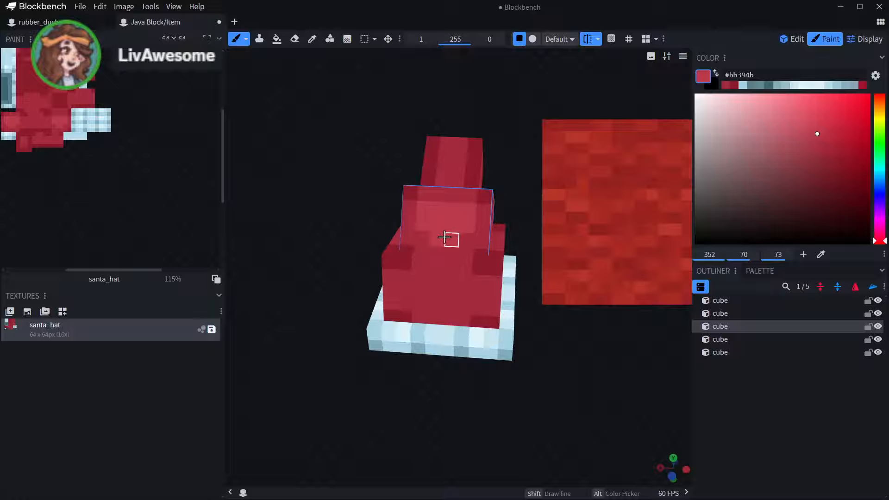
pyautogui.moveTo(449, 280)
pyautogui.mouseDown()
pyautogui.moveTo(449, 292)
pyautogui.moveTo(425, 281)
pyautogui.moveTo(420, 311)
pyautogui.mouseUp()
# - Paint #bb394b highlights in the centre of the middle and lowest red cubes' side faces
pyautogui.moveTo(357, 242)
pyautogui.mouseDown()
pyautogui.moveTo(397, 215)
pyautogui.moveTo(471, 195)
pyautogui.moveTo(428, 228)
pyautogui.moveTo(441, 239)
pyautogui.mouseUp()
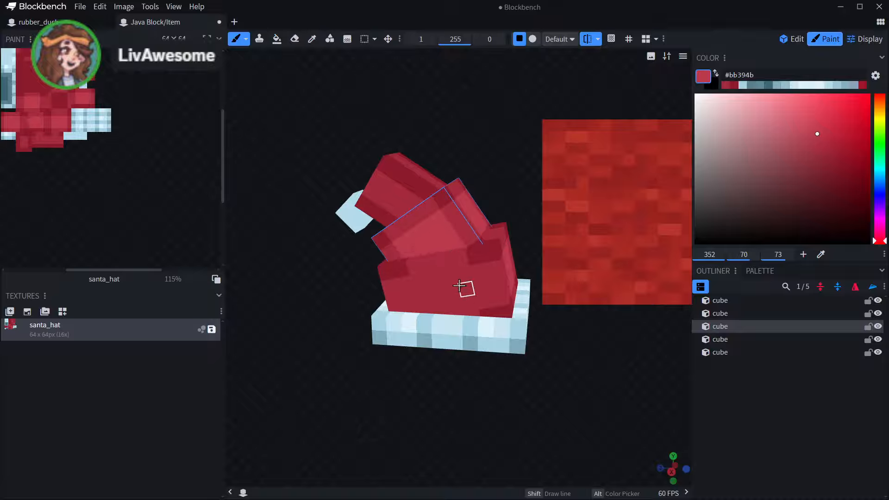
pyautogui.moveTo(459, 285)
pyautogui.mouseDown()
pyautogui.moveTo(446, 275)
pyautogui.moveTo(416, 280)
pyautogui.moveTo(469, 303)
pyautogui.mouseUp()
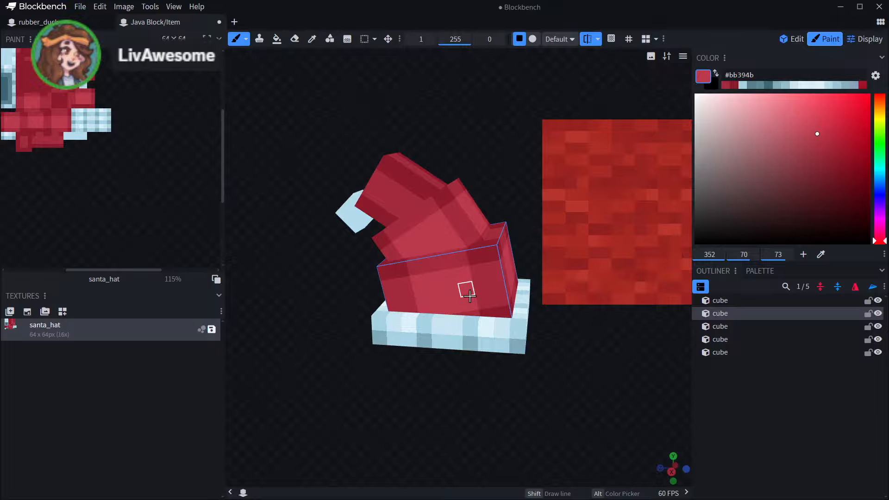
pyautogui.moveTo(304, 339)
pyautogui.mouseDown()
pyautogui.moveTo(331, 347)
pyautogui.moveTo(345, 277)
pyautogui.moveTo(195, 411)
pyautogui.moveTo(175, 390)
pyautogui.moveTo(519, 423)
pyautogui.moveTo(575, 445)
pyautogui.moveTo(514, 484)
pyautogui.moveTo(611, 482)
pyautogui.mouseUp()
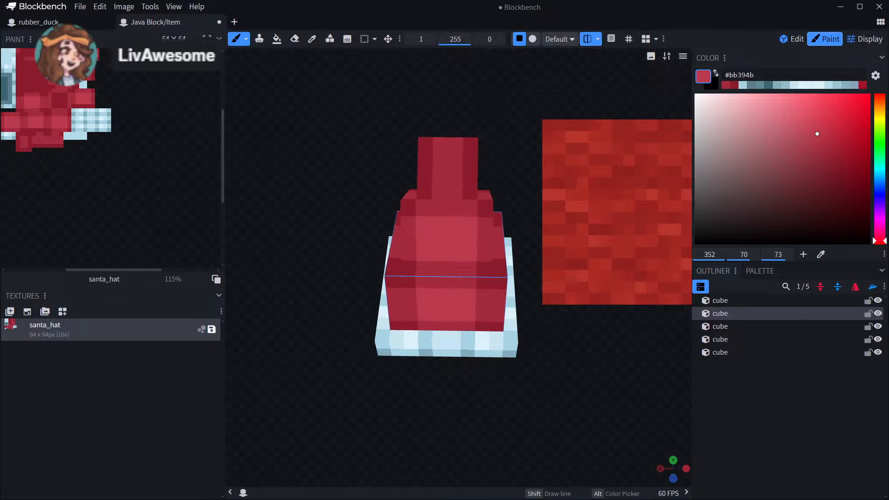
# - Paint a two-pixel-wide #bb394b highlight on the uppermost red cube's front face and highlight the centre of its side faces
pyautogui.click(455, 172)
pyautogui.moveTo(455, 172); pyautogui.dragTo(454, 154)
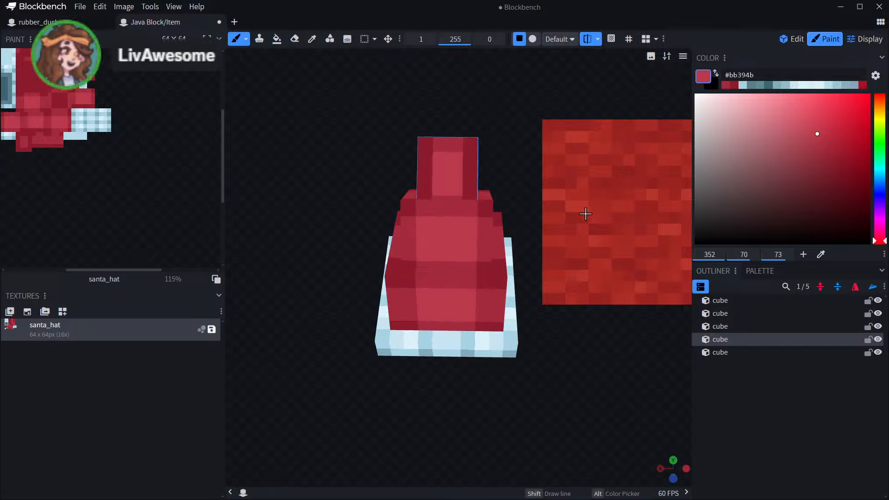
pyautogui.hotkey('ctrl', 'z')
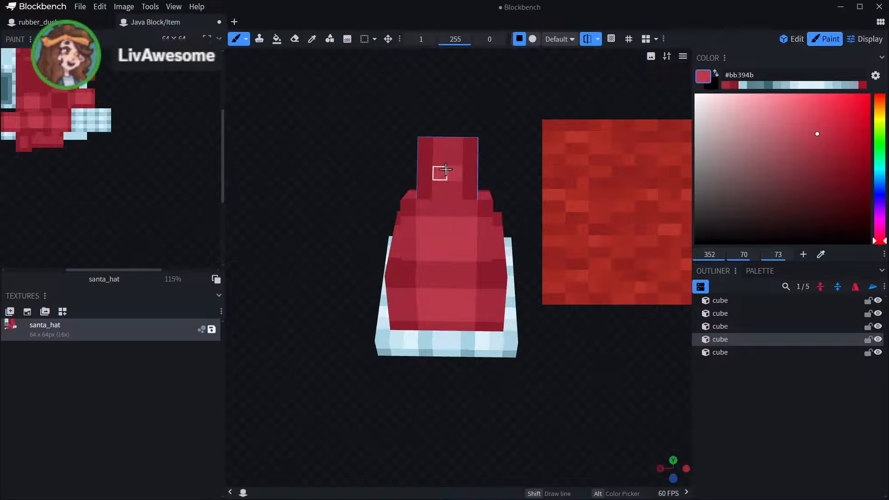
pyautogui.moveTo(446, 170); pyautogui.dragTo(443, 162)
pyautogui.moveTo(508, 170)
pyautogui.mouseDown()
pyautogui.moveTo(513, 155)
pyautogui.moveTo(413, 165)
pyautogui.moveTo(433, 220)
pyautogui.mouseUp()
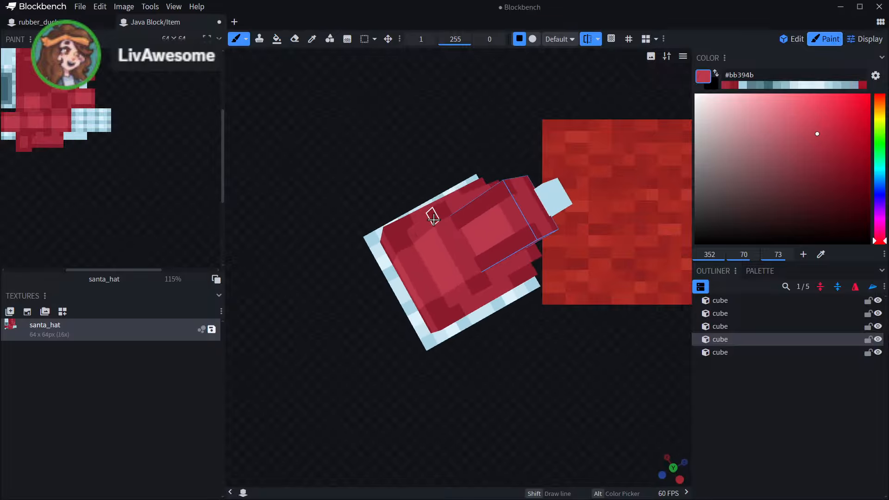
pyautogui.moveTo(353, 78)
pyautogui.mouseDown()
pyautogui.moveTo(363, 86)
pyautogui.moveTo(565, 23)
pyautogui.mouseUp()
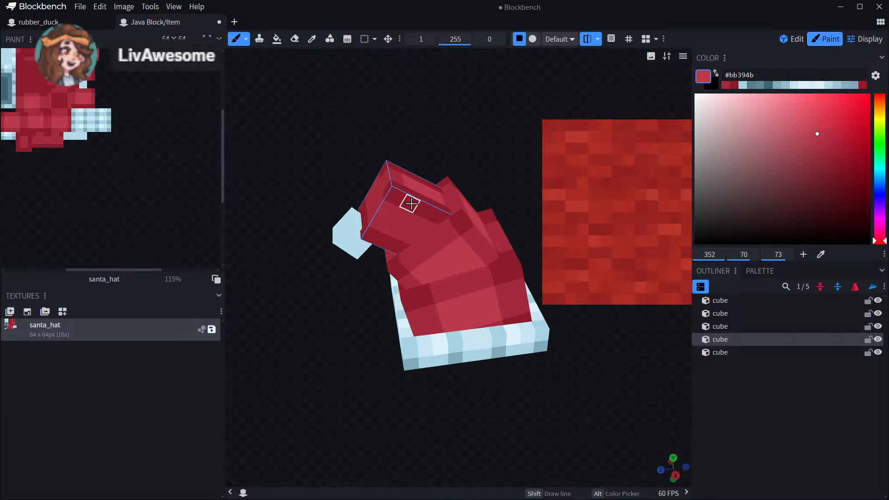
pyautogui.moveTo(458, 162)
pyautogui.mouseDown()
pyautogui.moveTo(387, 111)
pyautogui.moveTo(218, 132)
pyautogui.moveTo(340, 99)
pyautogui.moveTo(408, 228)
pyautogui.moveTo(561, 359)
pyautogui.moveTo(471, 392)
pyautogui.moveTo(537, 398)
pyautogui.mouseUp()
# - Sample #a32b3d and repaint the dark edge strips of the uppermost red cube with it, leaving the corners dark
pyautogui.scroll(5, 530, 382)
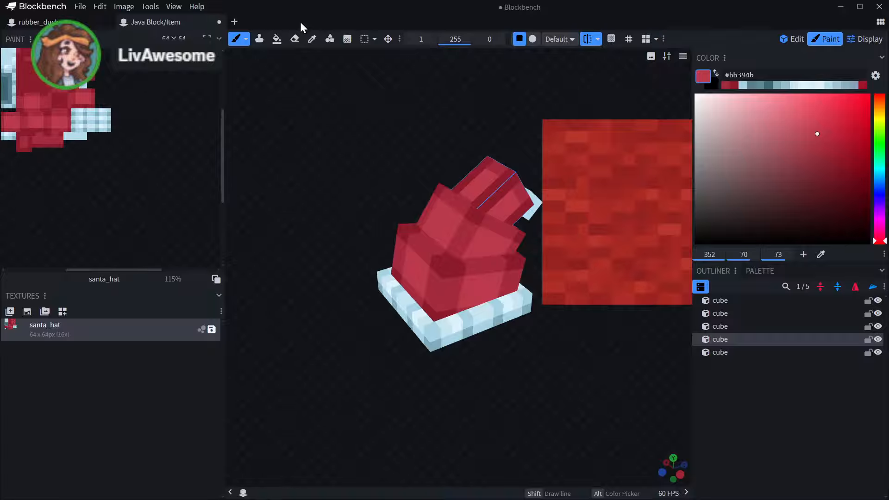
pyautogui.click(312, 39)
pyautogui.scroll(4, 338, 111)
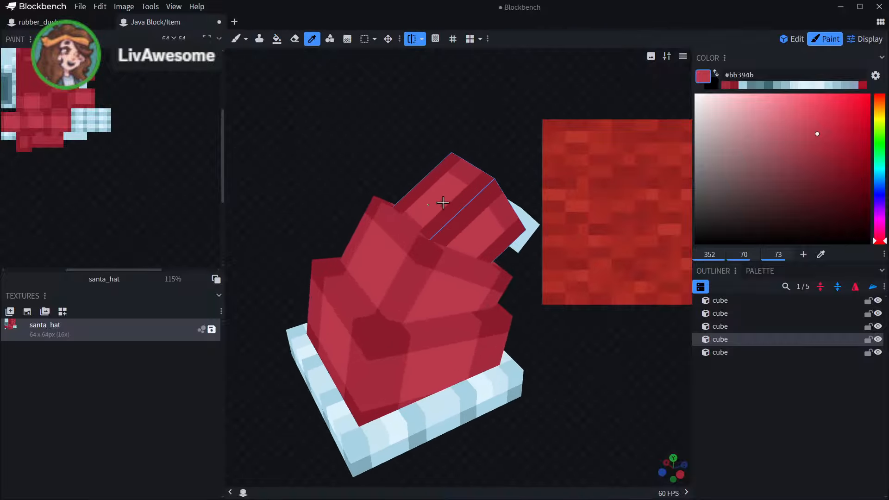
pyautogui.click(460, 165)
pyautogui.press('b')
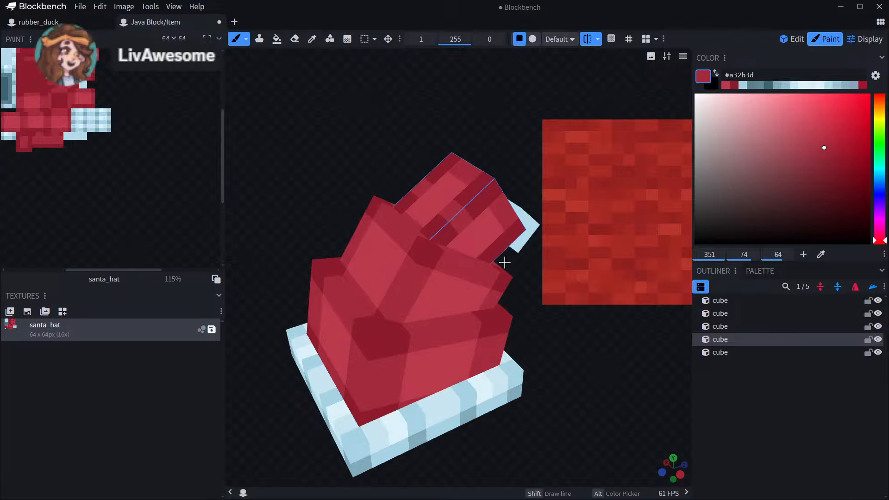
pyautogui.moveTo(522, 276)
pyautogui.mouseDown(button='middle')
pyautogui.moveTo(476, 278)
pyautogui.moveTo(454, 241)
pyautogui.mouseUp(button='middle')
pyautogui.moveTo(337, 222)
pyautogui.mouseDown(button='middle')
pyautogui.moveTo(482, 242)
pyautogui.moveTo(558, 314)
pyautogui.moveTo(547, 297)
pyautogui.mouseUp(button='middle')
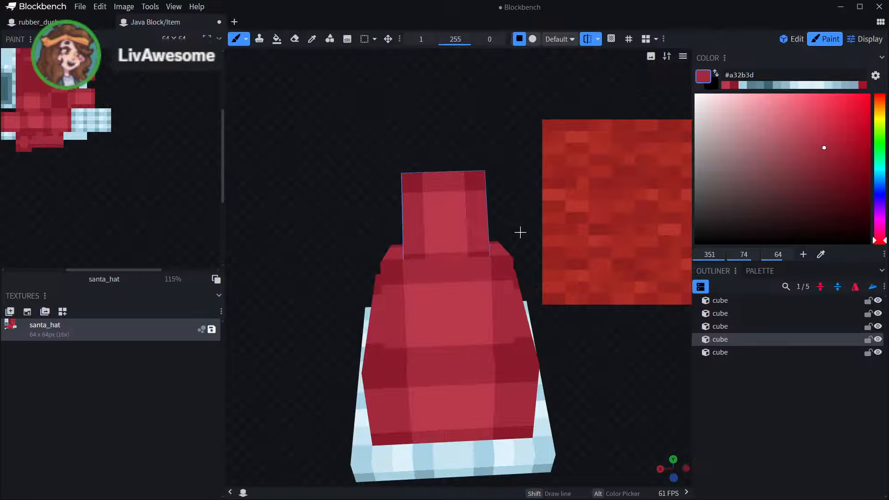
pyautogui.moveTo(521, 232)
pyautogui.mouseDown(button='middle')
pyautogui.moveTo(556, 290)
pyautogui.moveTo(432, 270)
pyautogui.moveTo(453, 222)
pyautogui.mouseUp(button='middle')
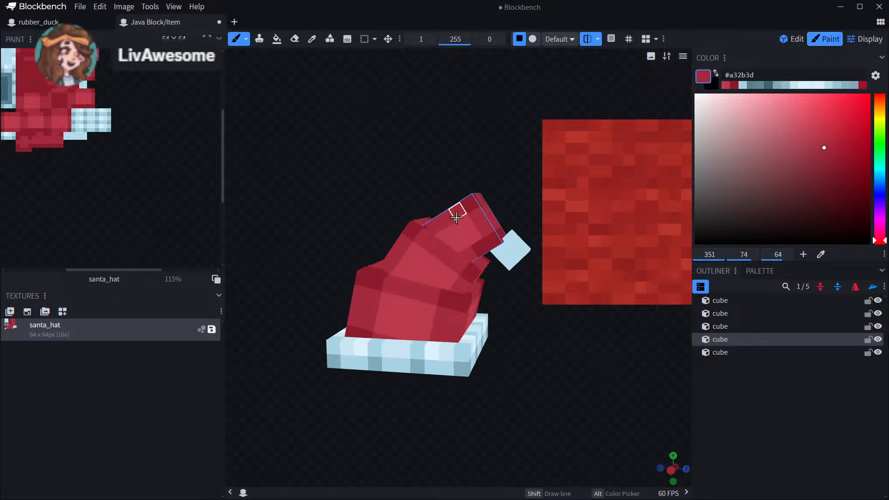
pyautogui.moveTo(552, 351); pyautogui.dragTo(441, 241, button='middle')
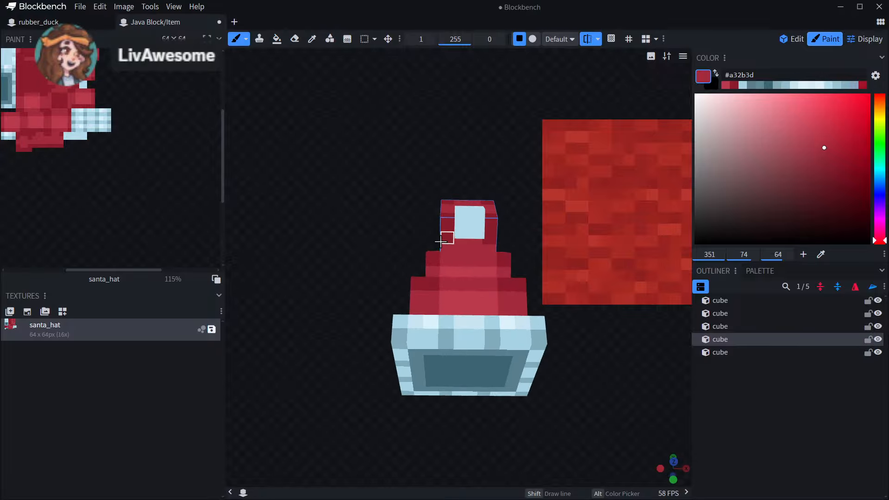
pyautogui.moveTo(386, 289); pyautogui.dragTo(416, 93, button='middle')
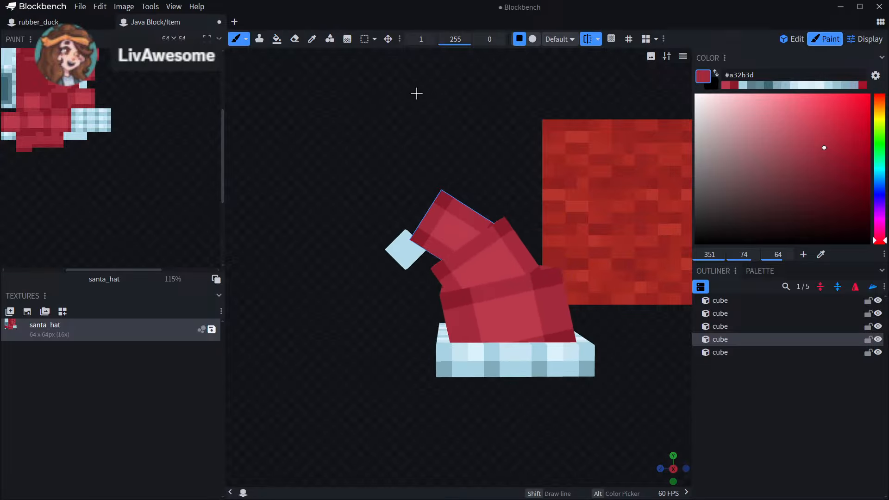
# - Lighten the sampled #bb394b brush colour to #cd495b and paint a highlight row across the centre of all three red cubes' front faces
pyautogui.click(312, 38)
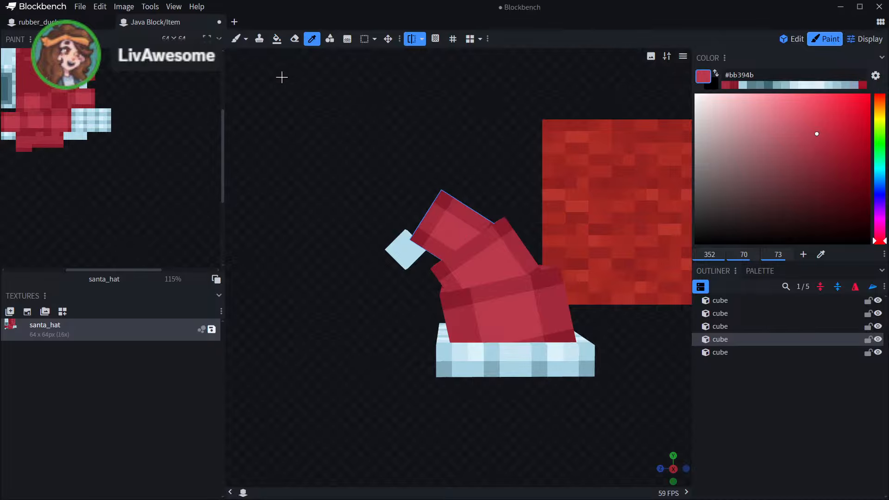
pyautogui.click(236, 39)
pyautogui.moveTo(311, 211)
pyautogui.mouseDown(button='middle')
pyautogui.moveTo(435, 145)
pyautogui.moveTo(463, 225)
pyautogui.moveTo(515, 158)
pyautogui.moveTo(437, 189)
pyautogui.moveTo(508, 175)
pyautogui.moveTo(521, 152)
pyautogui.moveTo(335, 264)
pyautogui.moveTo(331, 250)
pyautogui.mouseUp(button='middle')
pyautogui.click(312, 38)
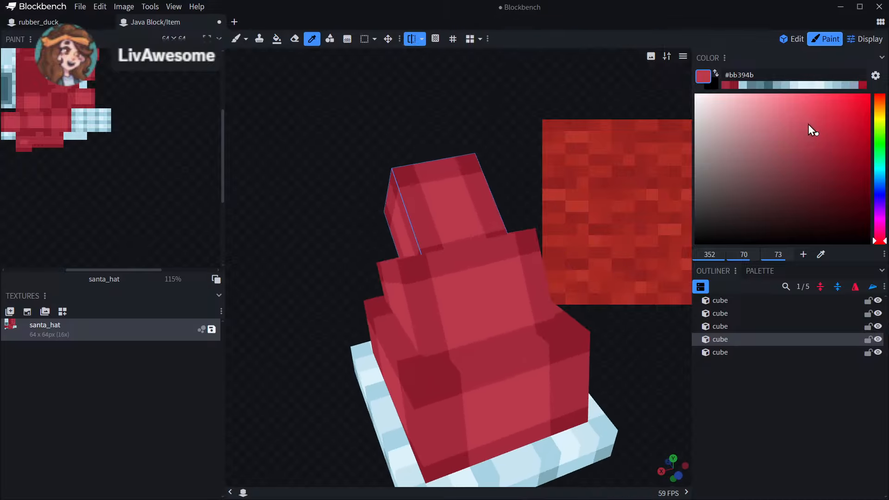
pyautogui.click(807, 124)
pyautogui.click(236, 39)
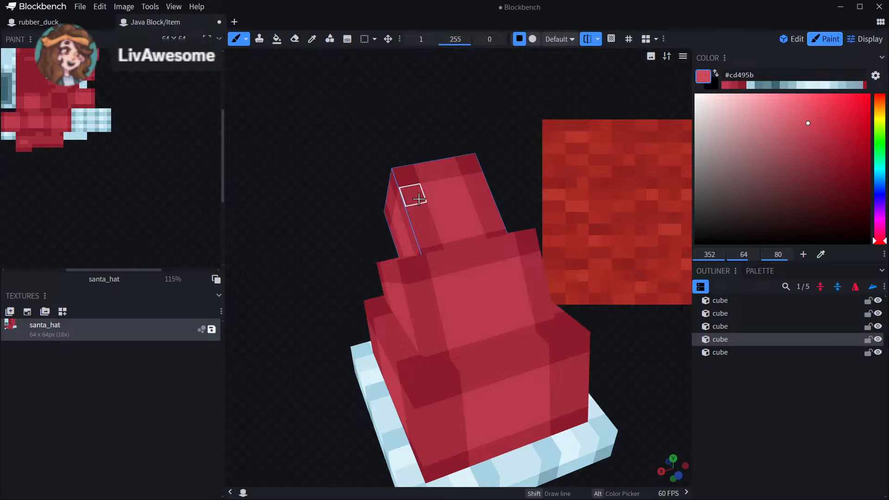
pyautogui.moveTo(445, 211); pyautogui.dragTo(464, 207)
pyautogui.moveTo(463, 311); pyautogui.dragTo(486, 308)
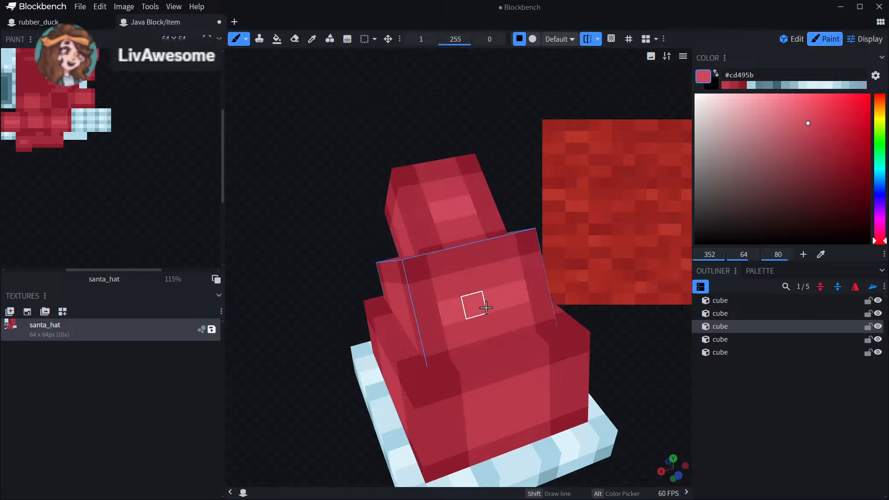
pyautogui.moveTo(649, 385); pyautogui.dragTo(620, 374)
pyautogui.moveTo(470, 397); pyautogui.dragTo(417, 398)
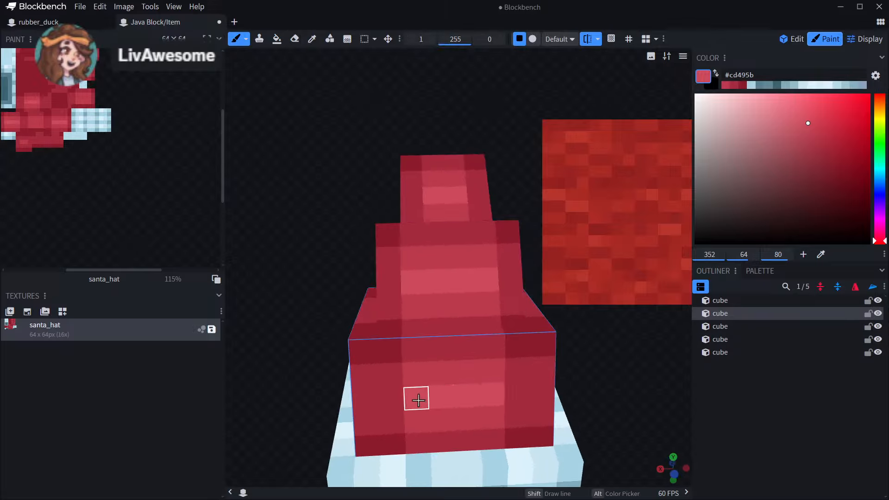
# - Paint #cd495b highlights in the centre of the side faces of the lowest, middle and uppermost red cubes
pyautogui.scroll(-5, 592, 363)
pyautogui.moveTo(592, 364); pyautogui.dragTo(639, 327)
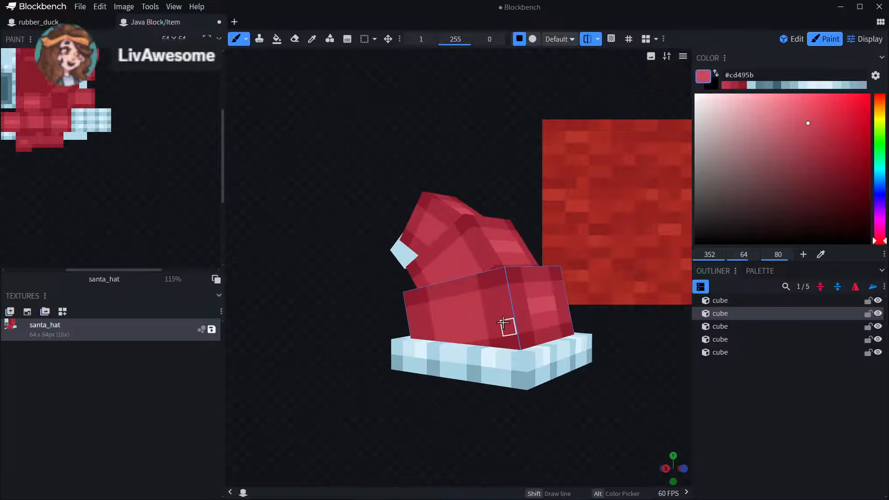
pyautogui.scroll(-2, 450, 278)
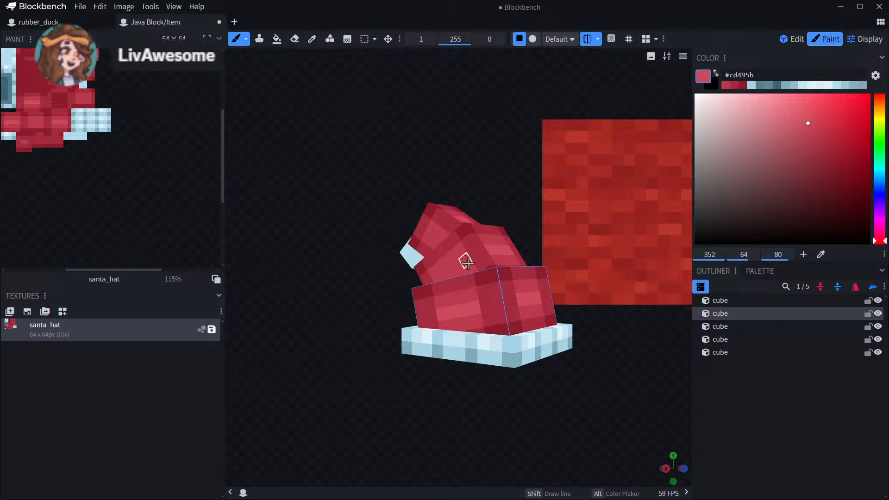
pyautogui.click(445, 275)
pyautogui.moveTo(334, 306); pyautogui.dragTo(368, 303)
pyautogui.scroll(2, 439, 257)
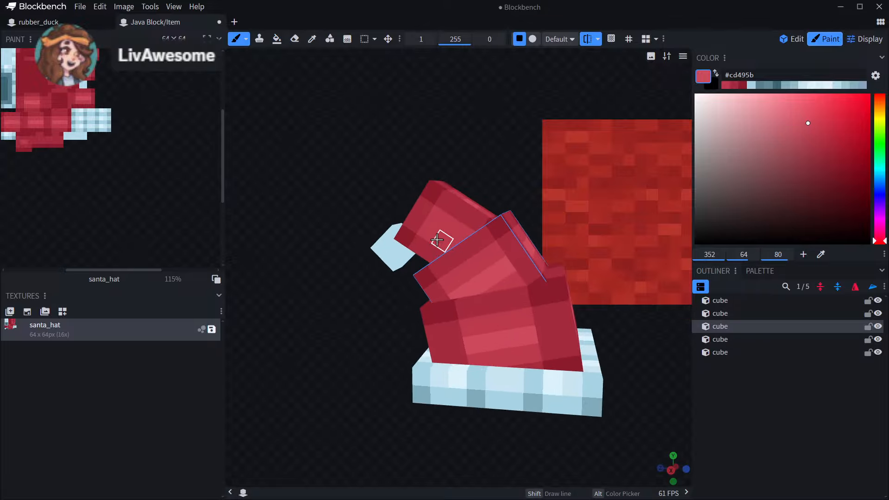
pyautogui.moveTo(442, 241); pyautogui.dragTo(450, 226)
pyautogui.scroll(-2, 447, 232)
pyautogui.moveTo(414, 336)
pyautogui.mouseDown()
pyautogui.moveTo(570, 294)
pyautogui.moveTo(576, 324)
pyautogui.moveTo(566, 297)
pyautogui.mouseUp()
pyautogui.scroll(2, 440, 295)
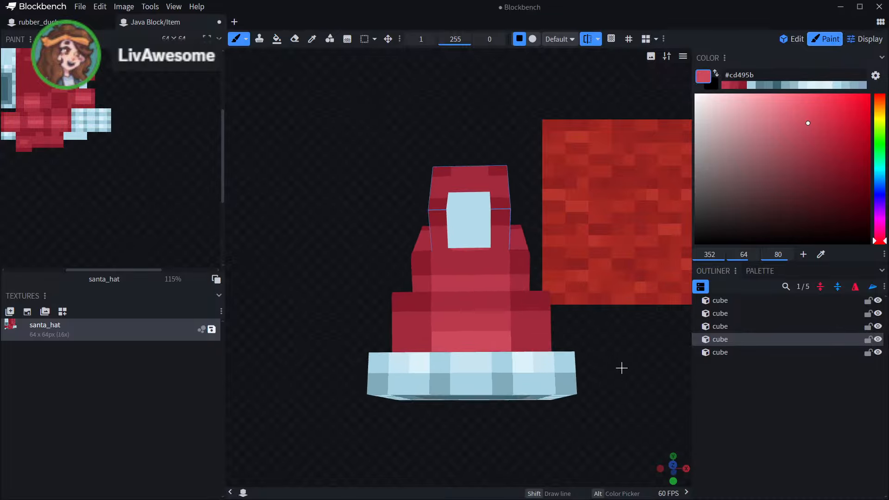
# - Move the middle red cube sideways off the hat in Edit mode, undo the move, and return to Paint mode
pyautogui.moveTo(622, 368); pyautogui.dragTo(738, 389)
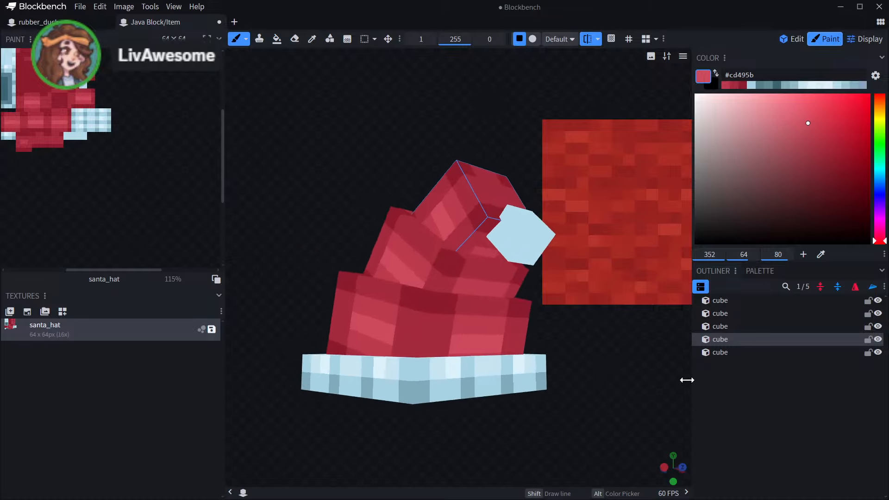
pyautogui.moveTo(687, 380); pyautogui.dragTo(655, 371)
pyautogui.click(792, 39)
pyautogui.click(510, 277)
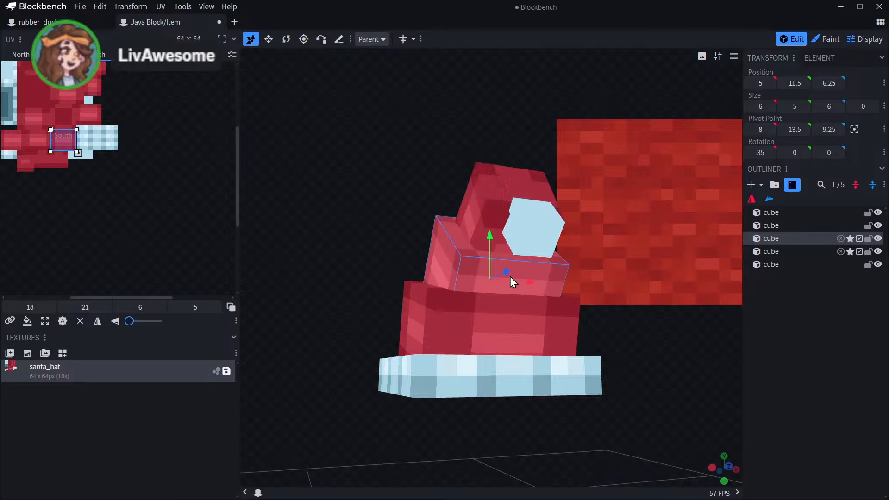
pyautogui.moveTo(521, 281); pyautogui.dragTo(415, 281)
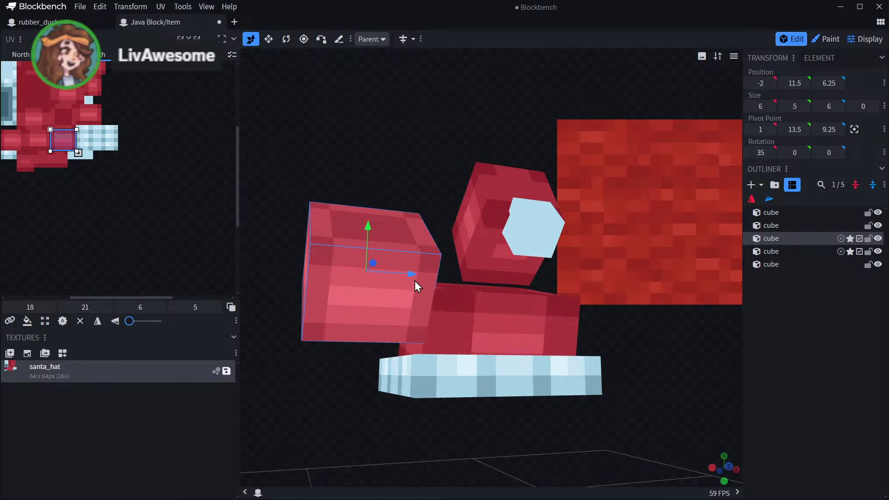
pyautogui.hotkey('ctrl', 'z')
pyautogui.moveTo(627, 347); pyautogui.dragTo(309, 394)
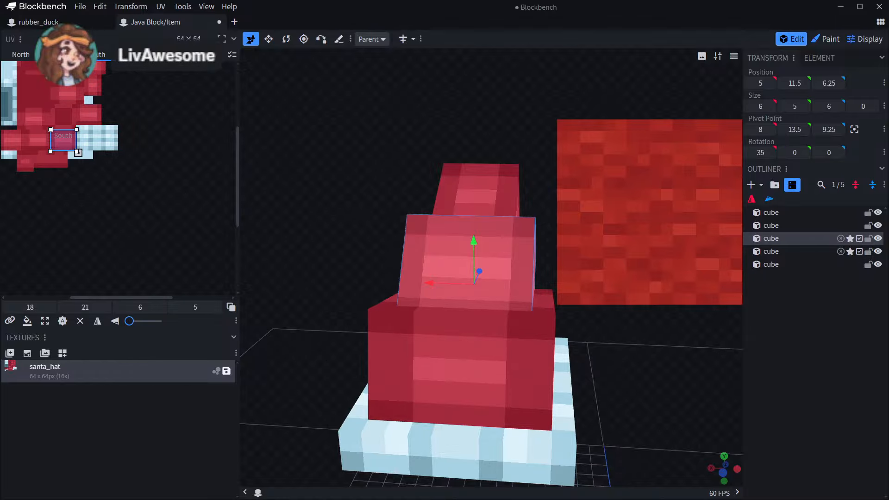
pyautogui.click(829, 40)
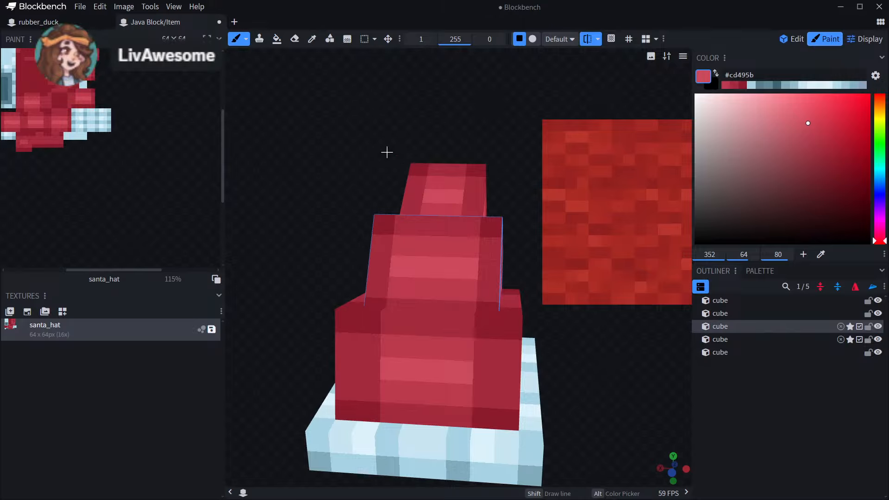
# - Lighten the brush colour to #e05468 and paint small central highlights on the front faces of all three red cubes
pyautogui.moveTo(387, 152); pyautogui.dragTo(481, 286)
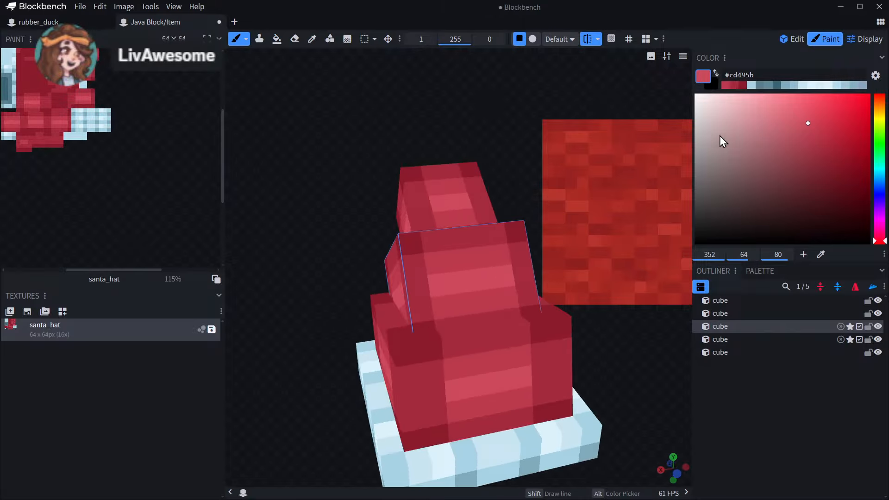
pyautogui.click(804, 112)
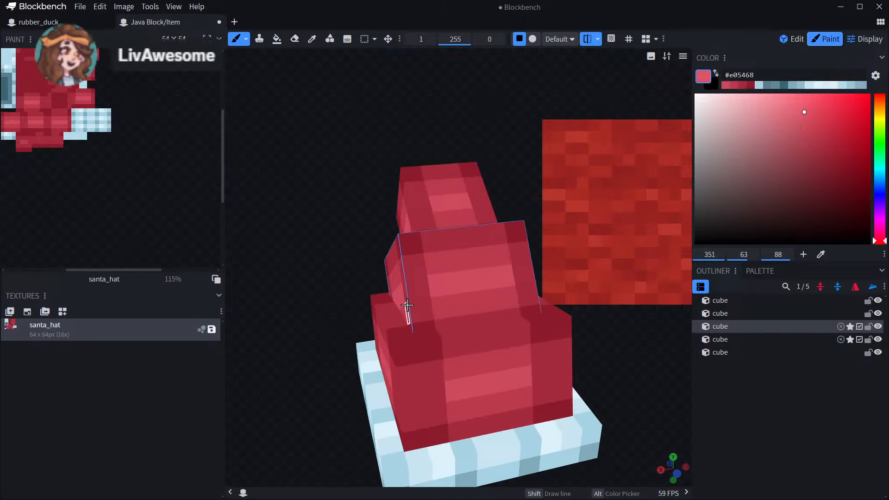
pyautogui.click(491, 385)
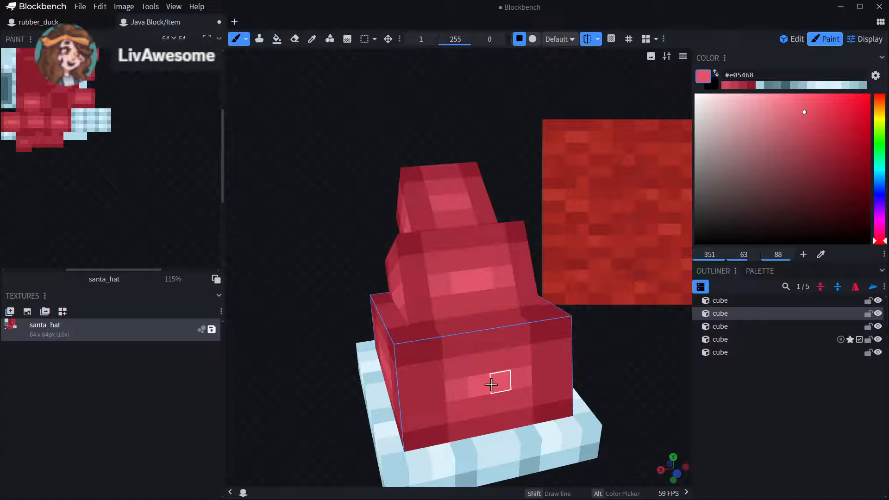
pyautogui.click(456, 218)
pyautogui.scroll(-3, 592, 335)
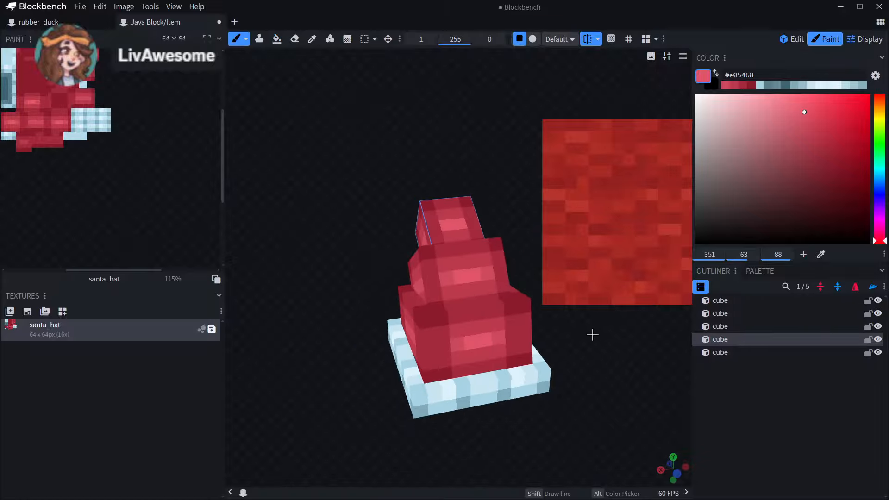
# - Paint #e05468 highlights in the centre of the lowest and middle red cubes' side faces with mirror painting on
pyautogui.click(588, 40)
pyautogui.moveTo(559, 329); pyautogui.dragTo(430, 303)
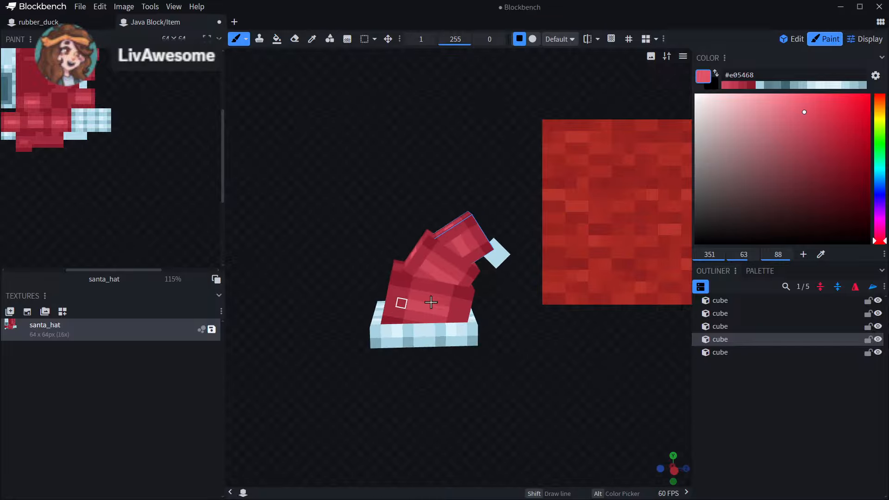
pyautogui.click(588, 39)
pyautogui.scroll(3, 423, 341)
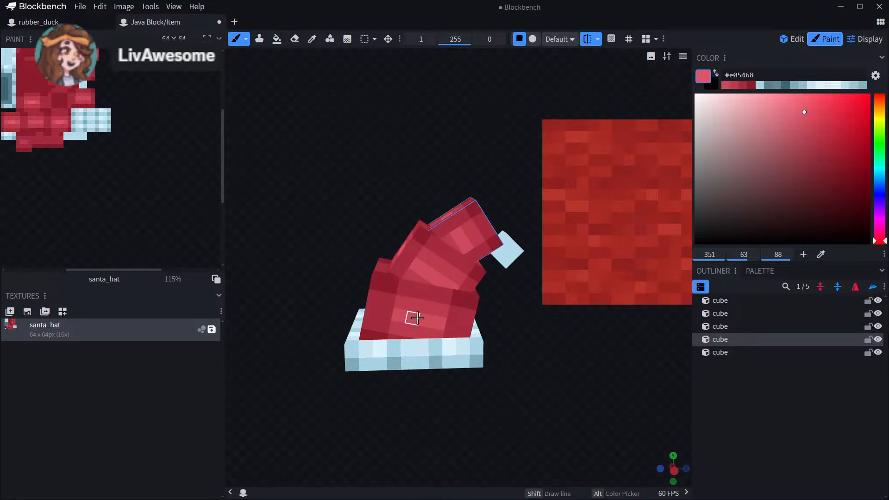
pyautogui.click(423, 319)
pyautogui.click(431, 275)
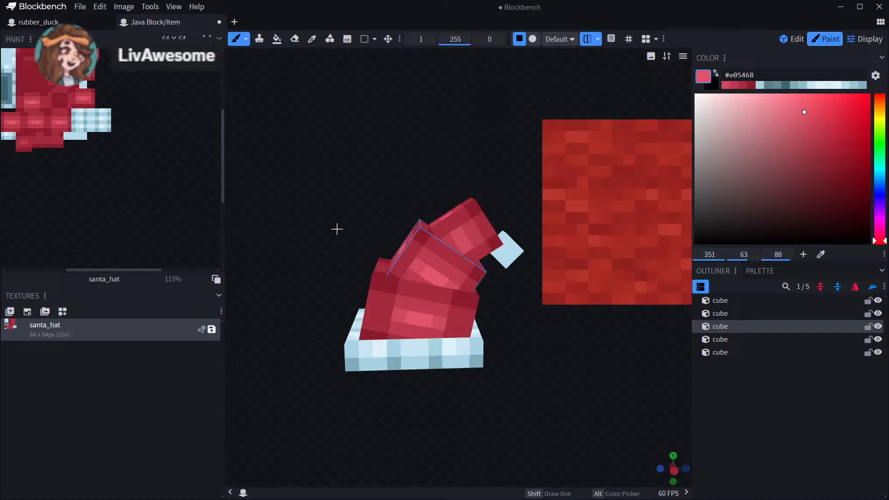
# - Turn off mirror painting and add #e05468 highlights to both side faces of the uppermost red cube
pyautogui.moveTo(337, 229); pyautogui.dragTo(612, 115)
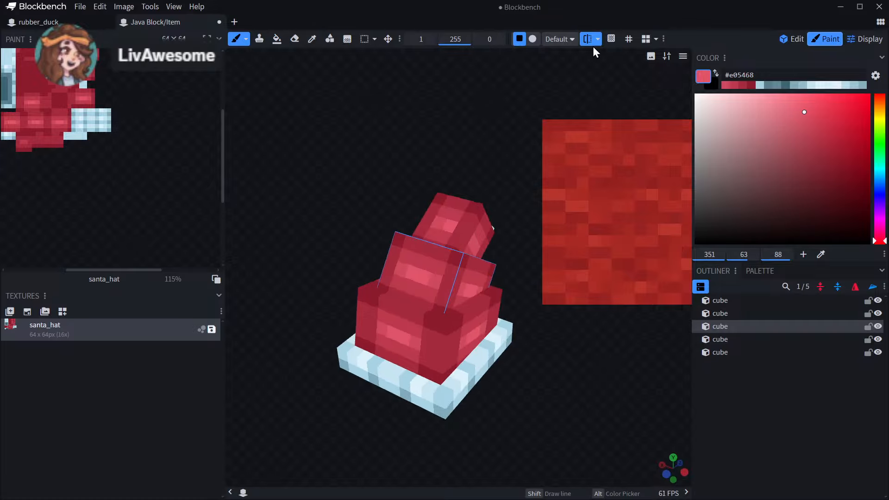
pyautogui.moveTo(532, 284); pyautogui.dragTo(456, 224)
pyautogui.click(469, 233)
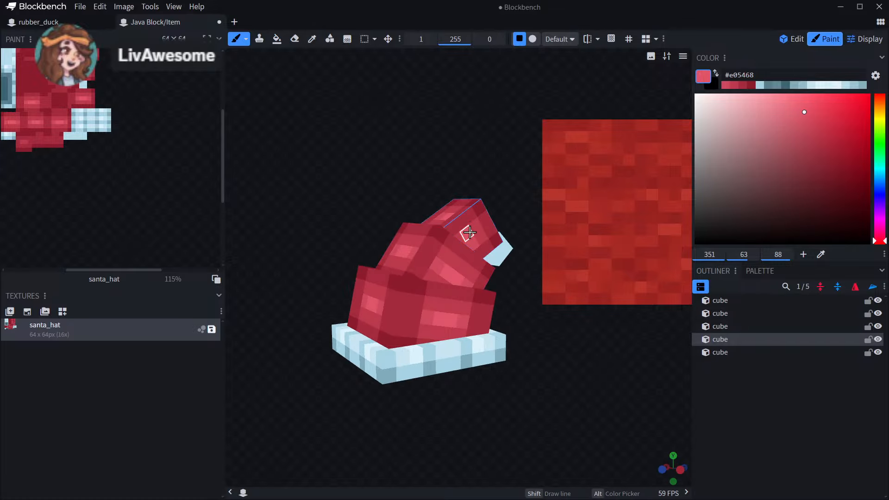
pyautogui.moveTo(295, 259); pyautogui.dragTo(567, 292)
pyautogui.moveTo(373, 354); pyautogui.dragTo(412, 313)
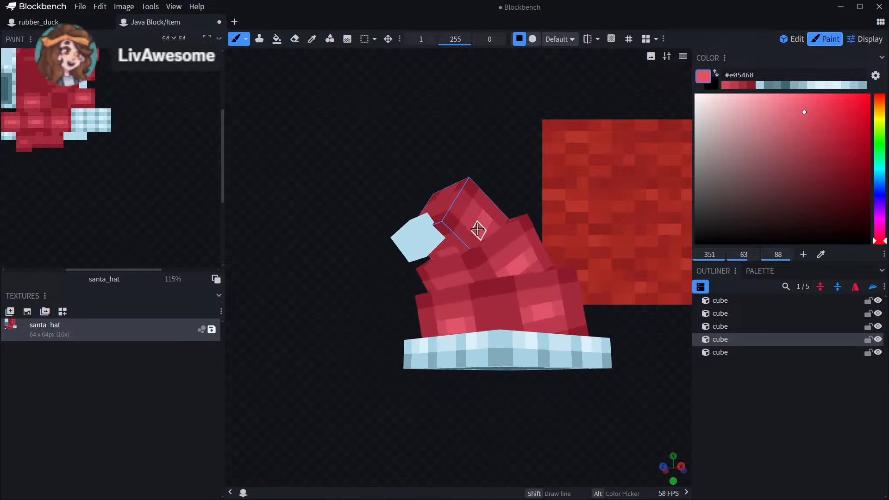
pyautogui.moveTo(437, 273); pyautogui.dragTo(503, 408)
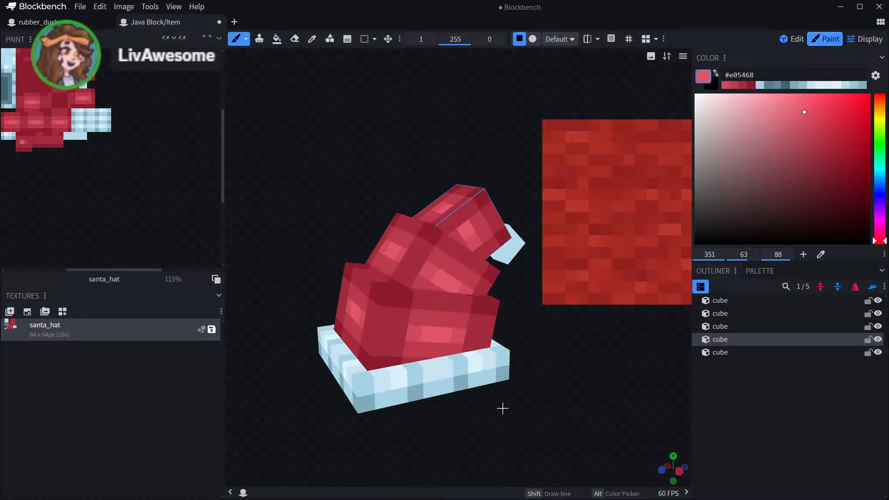
# - Sample the dark red #8b1b2b and paint a shadow pixel near the vertical edge of the lowest red cube's front face
pyautogui.click(312, 39)
pyautogui.moveTo(280, 429); pyautogui.dragTo(432, 341)
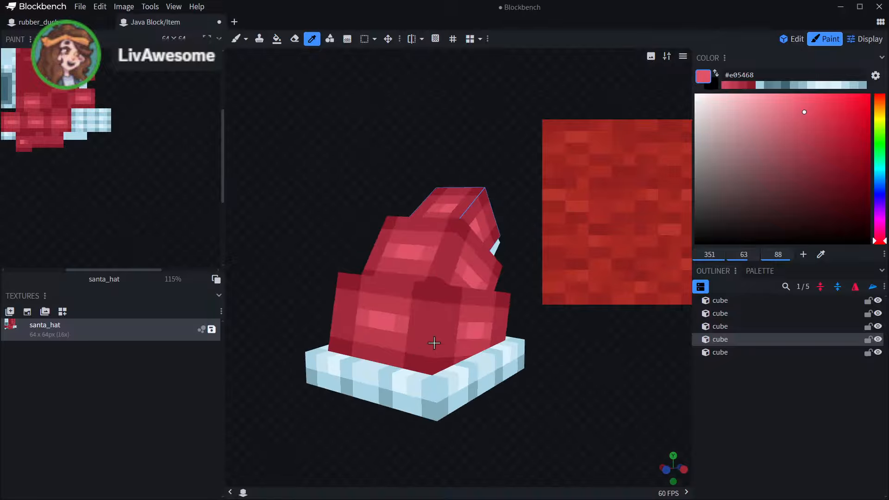
pyautogui.click(428, 306)
pyautogui.click(235, 39)
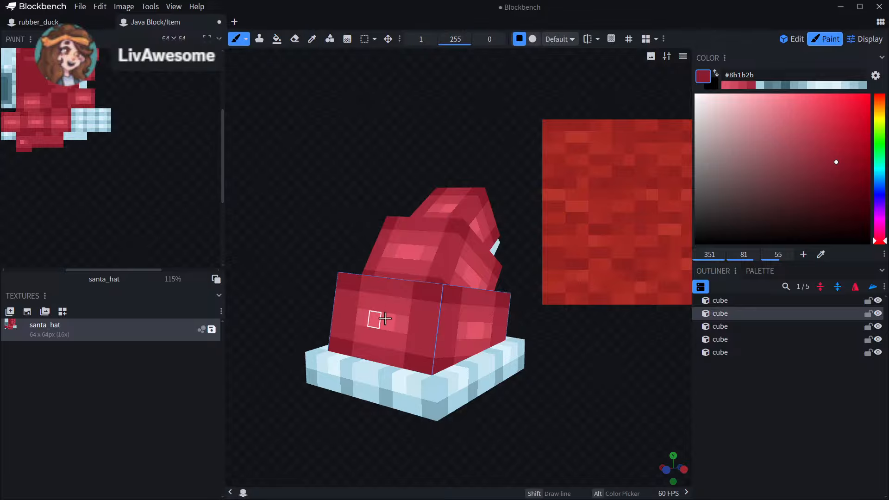
pyautogui.moveTo(385, 426)
pyautogui.mouseDown()
pyautogui.moveTo(349, 444)
pyautogui.moveTo(307, 435)
pyautogui.mouseUp()
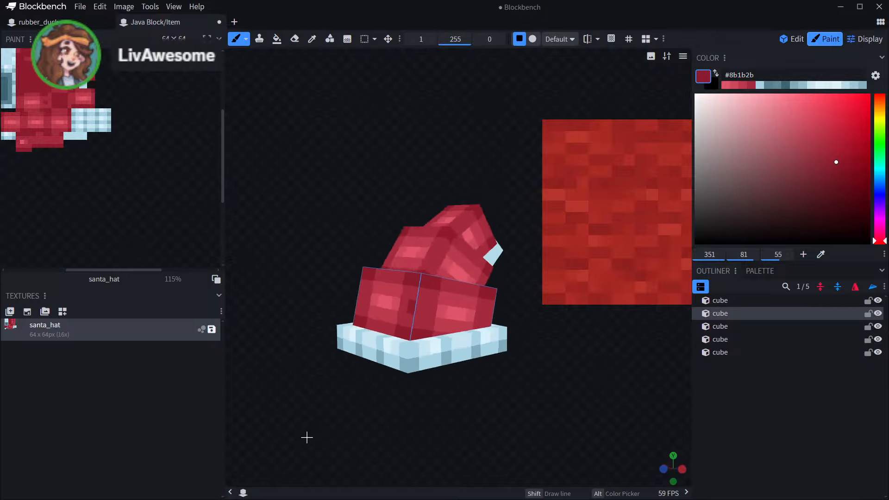
pyautogui.moveTo(343, 405)
pyautogui.mouseDown()
pyautogui.moveTo(398, 405)
pyautogui.moveTo(388, 433)
pyautogui.mouseUp()
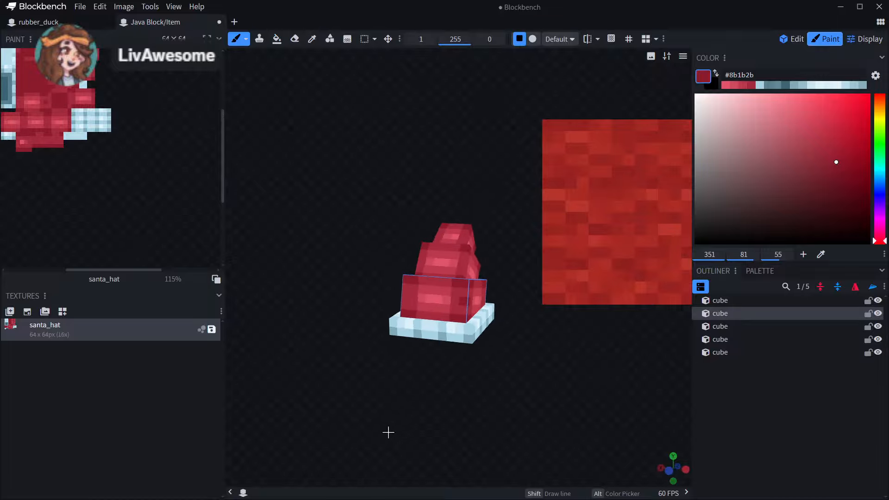
# - Turn on mirror painting and paint #8b1b2b shadow pixels along the vertical edges of the lowest red cube's front and side faces
pyautogui.click(588, 39)
pyautogui.scroll(5, 496, 282)
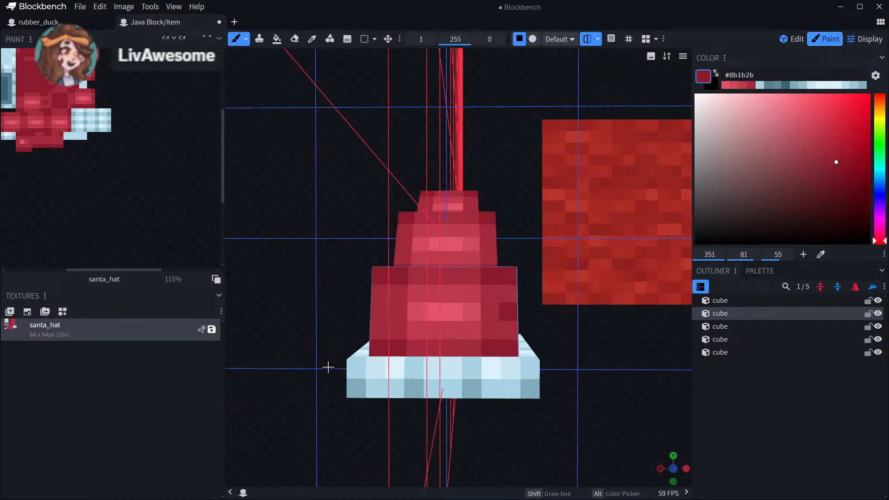
pyautogui.moveTo(517, 324); pyautogui.dragTo(396, 317)
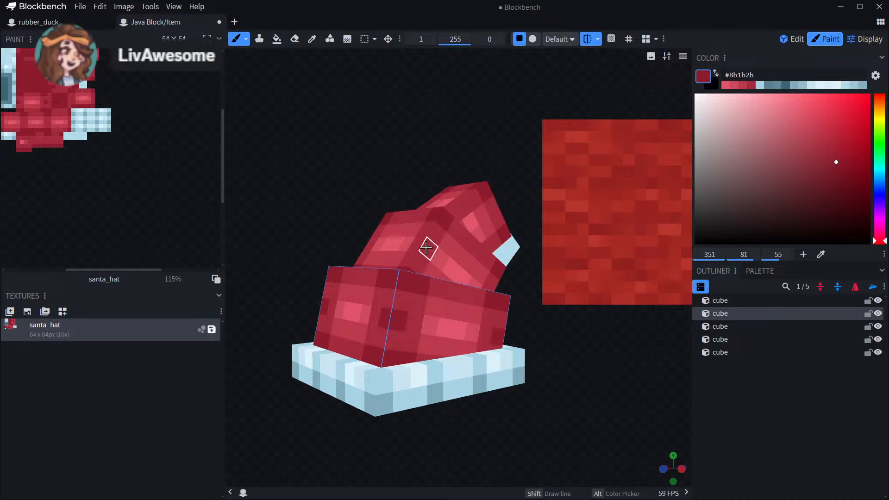
pyautogui.moveTo(318, 236); pyautogui.dragTo(390, 269)
pyautogui.moveTo(391, 354)
pyautogui.mouseDown()
pyautogui.moveTo(318, 353)
pyautogui.moveTo(321, 343)
pyautogui.moveTo(297, 361)
pyautogui.moveTo(376, 348)
pyautogui.mouseUp()
pyautogui.scroll(3, 484, 324)
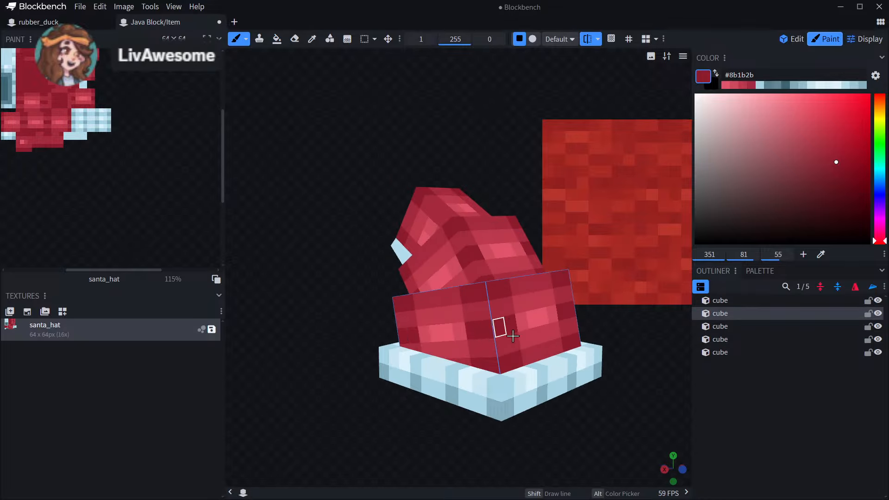
# - Refine the #8b1b2b edge shading on the lowest red cube and check the hat's overall look from a distance
pyautogui.scroll(-5, 513, 335)
pyautogui.moveTo(512, 334)
pyautogui.mouseDown()
pyautogui.moveTo(530, 361)
pyautogui.moveTo(549, 348)
pyautogui.mouseUp()
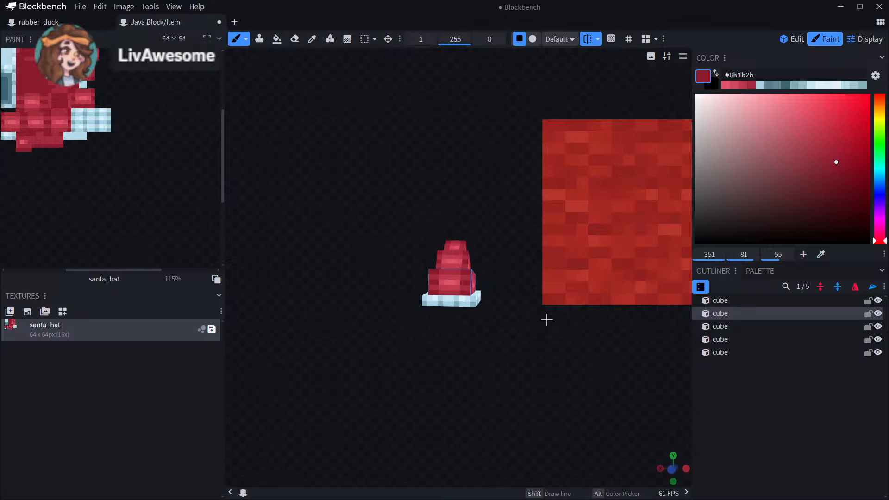
pyautogui.scroll(5, 488, 307)
pyautogui.moveTo(554, 381); pyautogui.dragTo(515, 401)
pyautogui.scroll(3, 486, 375)
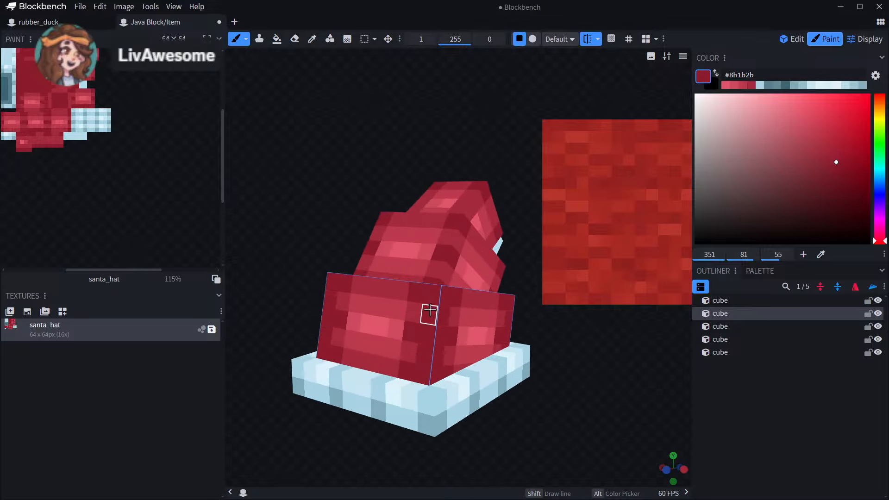
pyautogui.scroll(-4, 463, 326)
pyautogui.moveTo(535, 364)
pyautogui.mouseDown()
pyautogui.moveTo(596, 352)
pyautogui.moveTo(575, 356)
pyautogui.mouseUp()
pyautogui.scroll(-6, 579, 359)
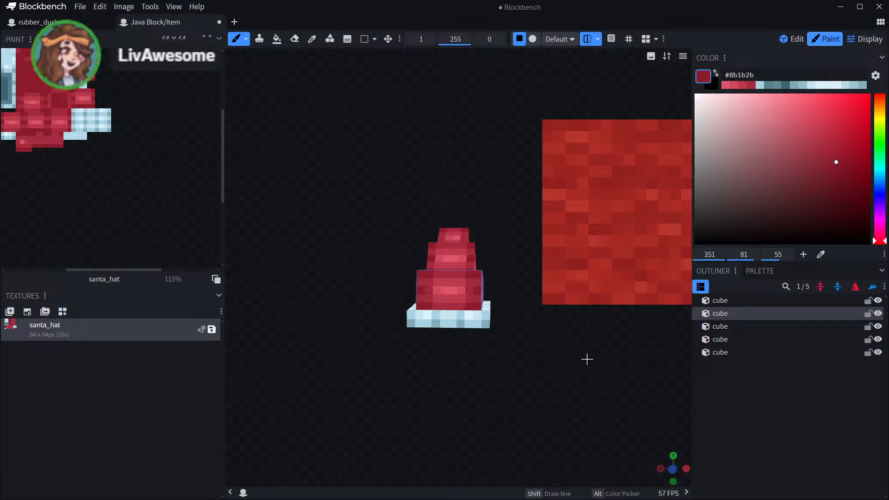
# - Paint #8b1b2b shadow pixels along the edges of the middle red cube's front and side faces
pyautogui.moveTo(599, 373)
pyautogui.mouseDown()
pyautogui.moveTo(516, 393)
pyautogui.moveTo(504, 377)
pyautogui.moveTo(362, 378)
pyautogui.moveTo(494, 359)
pyautogui.mouseUp()
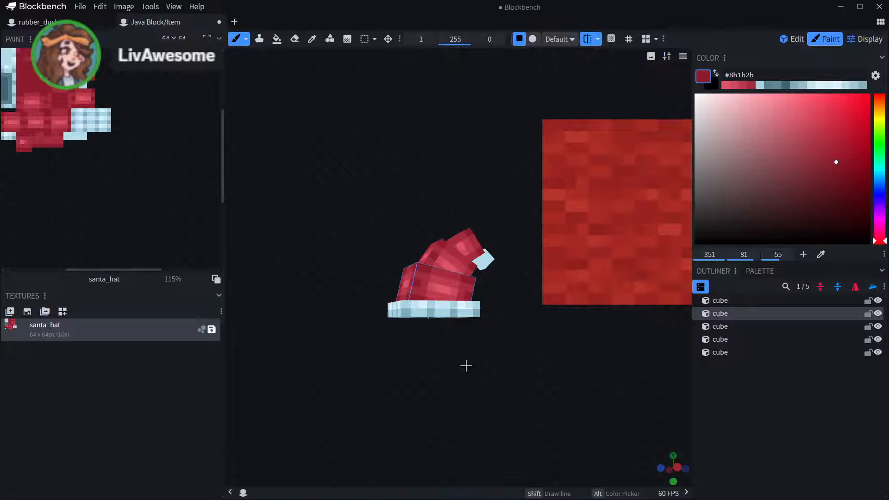
pyautogui.scroll(5, 465, 204)
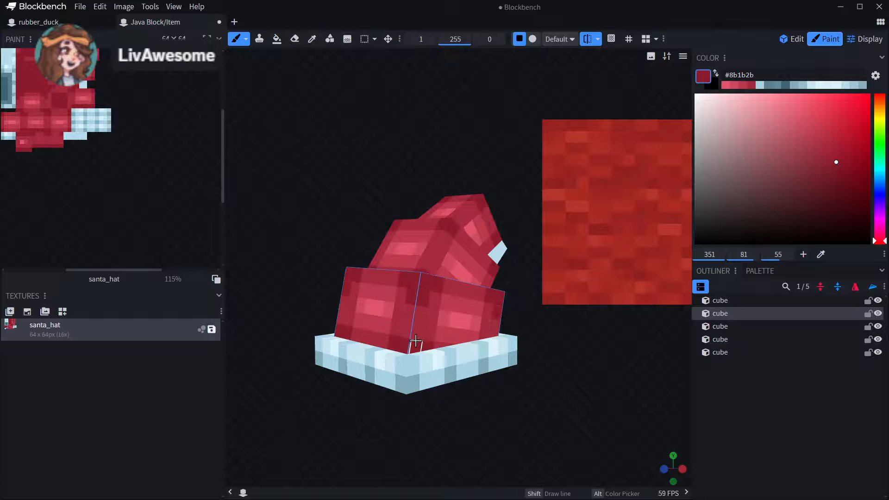
pyautogui.scroll(-4, 414, 332)
pyautogui.moveTo(385, 385); pyautogui.dragTo(409, 393)
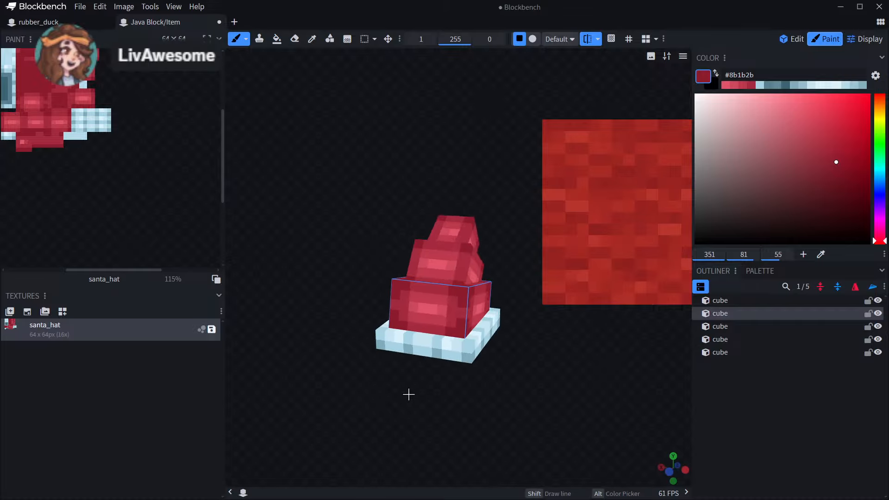
pyautogui.scroll(7, 486, 255)
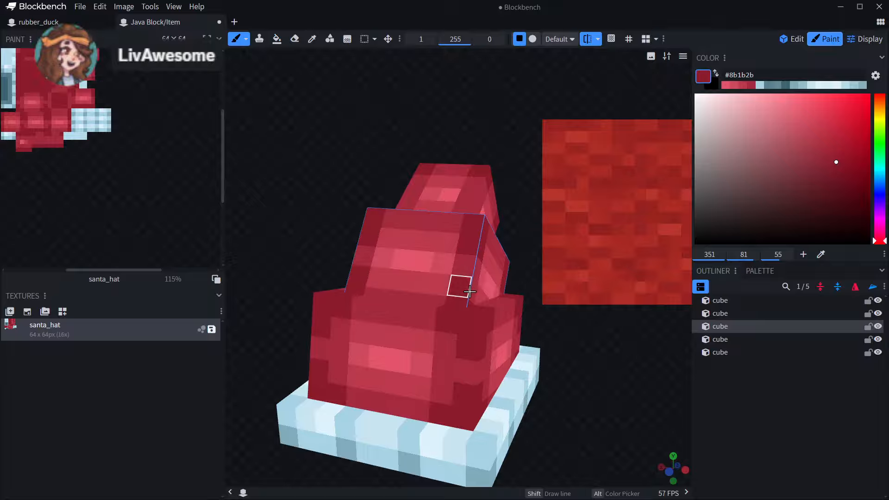
pyautogui.moveTo(550, 183); pyautogui.dragTo(483, 258)
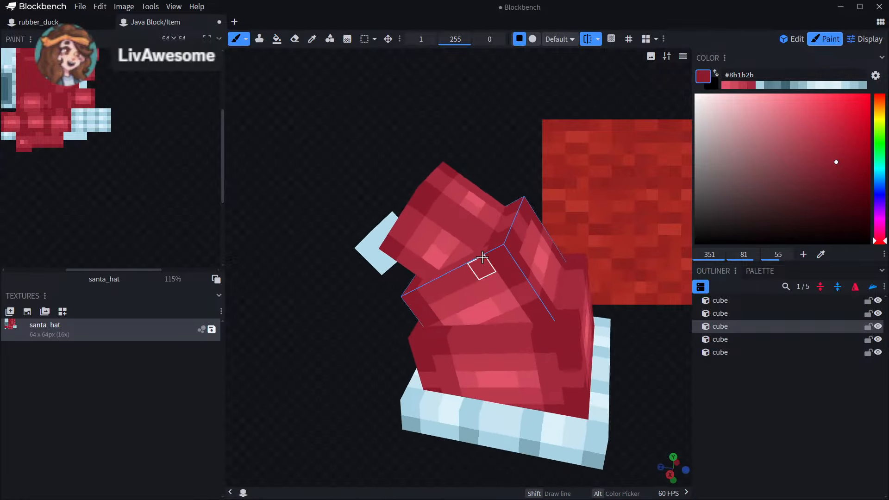
# - Paint #8b1b2b shadow pixels along the edges of the uppermost red cube's top and side faces
pyautogui.moveTo(354, 307); pyautogui.dragTo(426, 205)
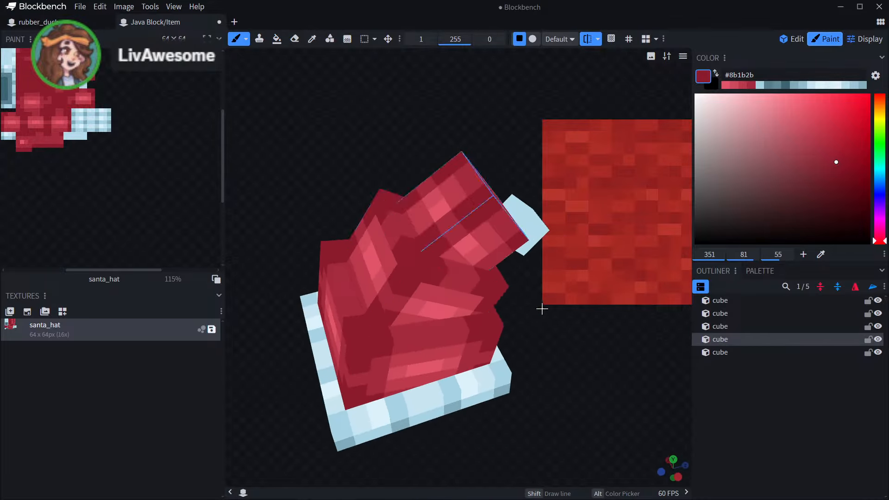
pyautogui.moveTo(540, 308); pyautogui.dragTo(464, 222)
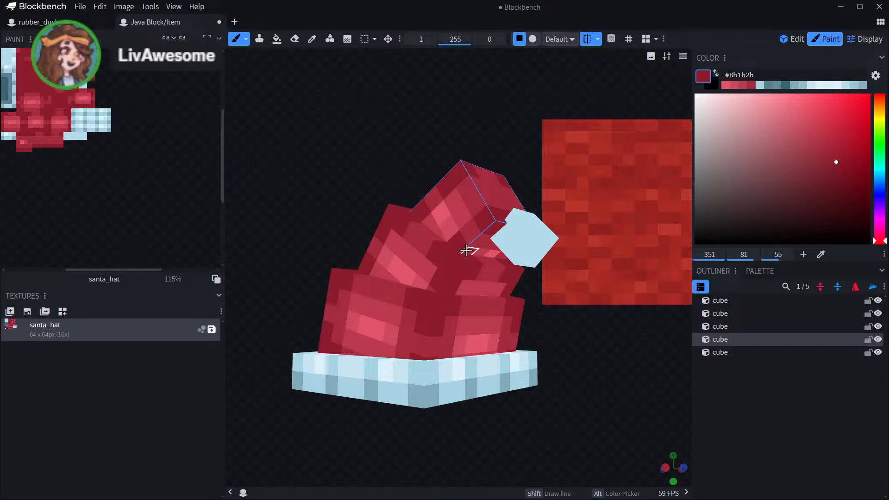
pyautogui.moveTo(421, 243); pyautogui.dragTo(536, 258)
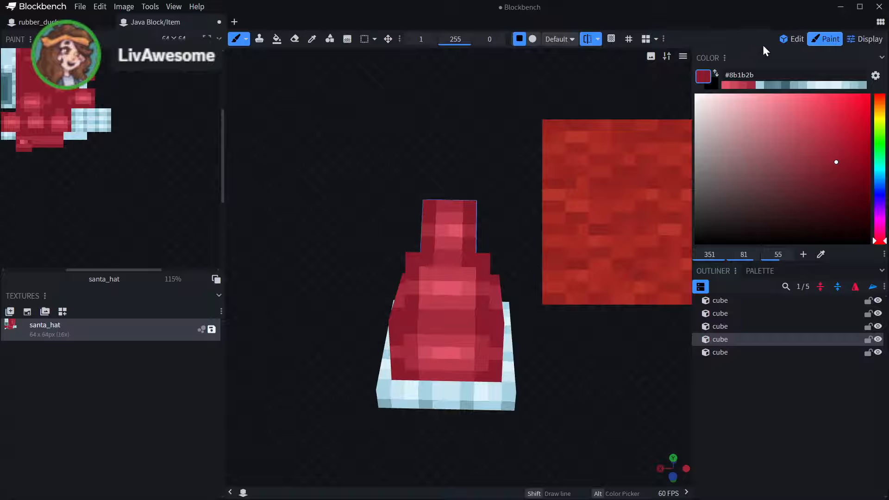
# - Turn off mirror painting and add #8b1b2b shadow pixels around the end face of the uppermost red cube
pyautogui.moveTo(473, 129); pyautogui.dragTo(547, 247)
pyautogui.scroll(2, 459, 200)
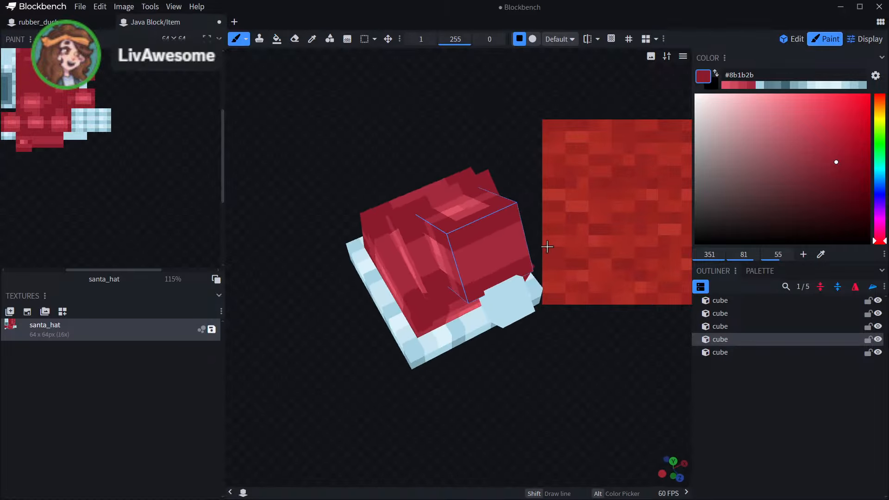
pyautogui.moveTo(465, 273); pyautogui.dragTo(477, 184)
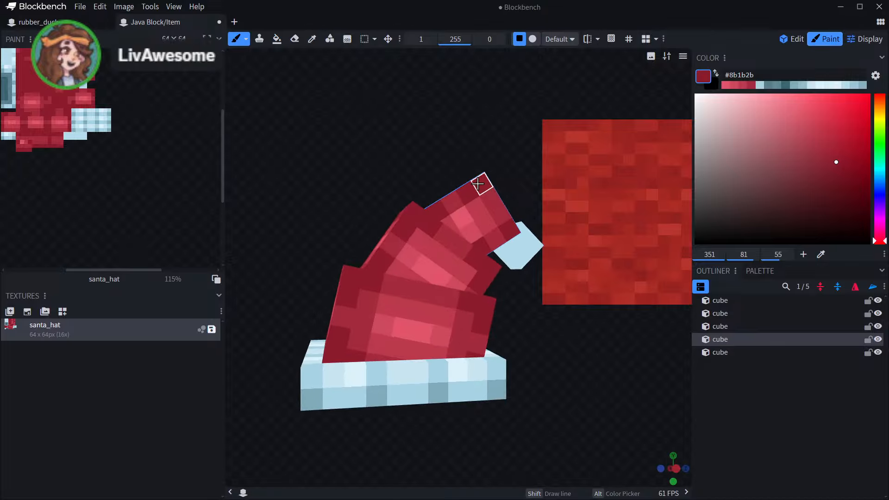
pyautogui.moveTo(479, 121)
pyautogui.mouseDown()
pyautogui.moveTo(542, 166)
pyautogui.moveTo(497, 204)
pyautogui.moveTo(504, 231)
pyautogui.mouseUp()
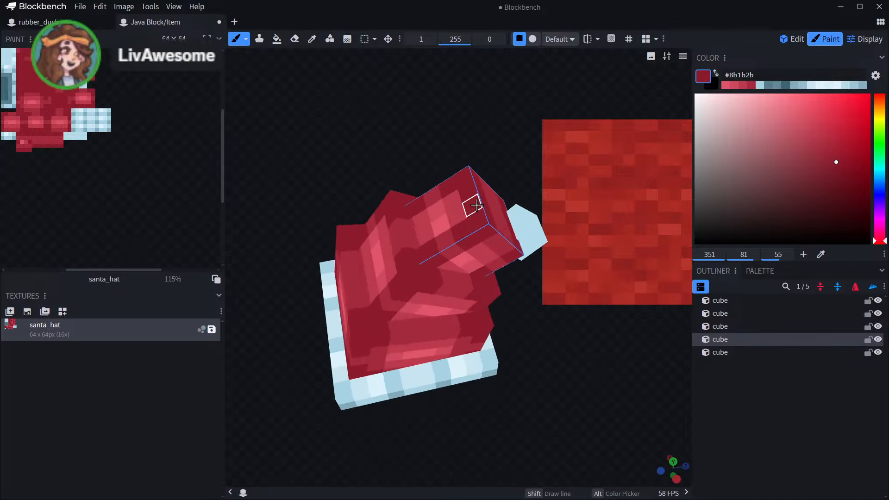
pyautogui.moveTo(476, 165)
pyautogui.mouseDown()
pyautogui.moveTo(465, 137)
pyautogui.moveTo(334, 127)
pyautogui.moveTo(472, 234)
pyautogui.moveTo(460, 258)
pyautogui.moveTo(445, 235)
pyautogui.mouseUp()
# - Sample #a32b3d from the uppermost cube's end face and fill its central two-by-two pixel square
pyautogui.click(312, 39)
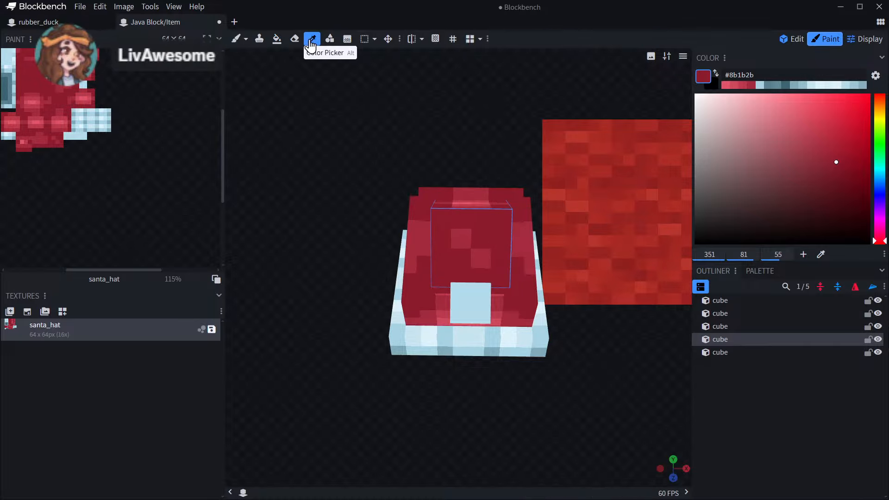
pyautogui.click(460, 235)
pyautogui.click(237, 40)
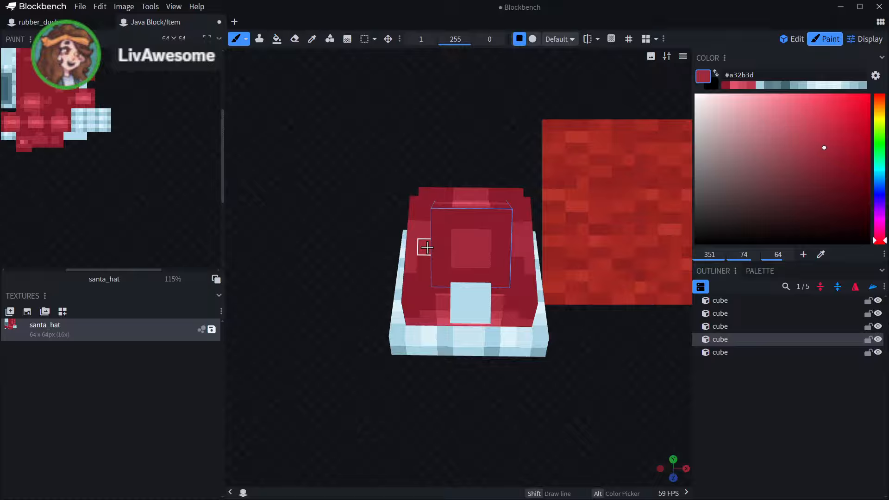
# - Sample the dark edge red from the lowest red cube and darken it to #741522 for the brush
pyautogui.moveTo(451, 152); pyautogui.dragTo(599, 317)
pyautogui.scroll(2, 598, 317)
pyautogui.click(312, 39)
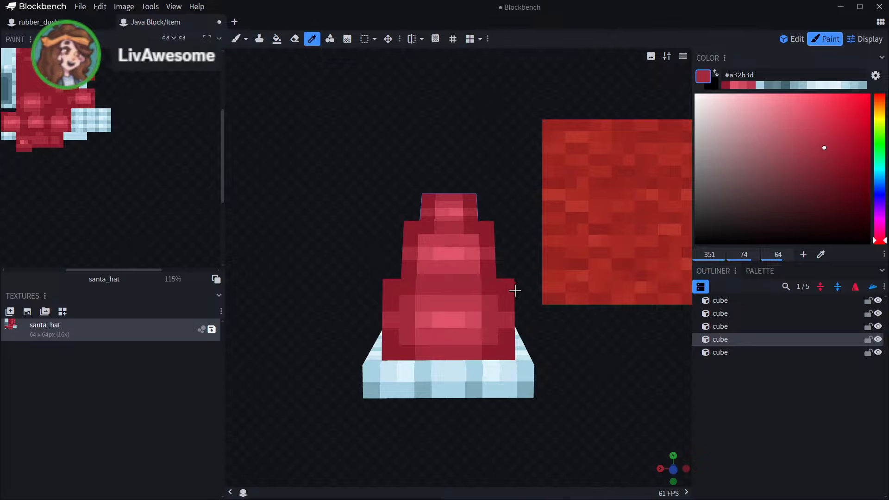
pyautogui.click(510, 290)
pyautogui.click(839, 176)
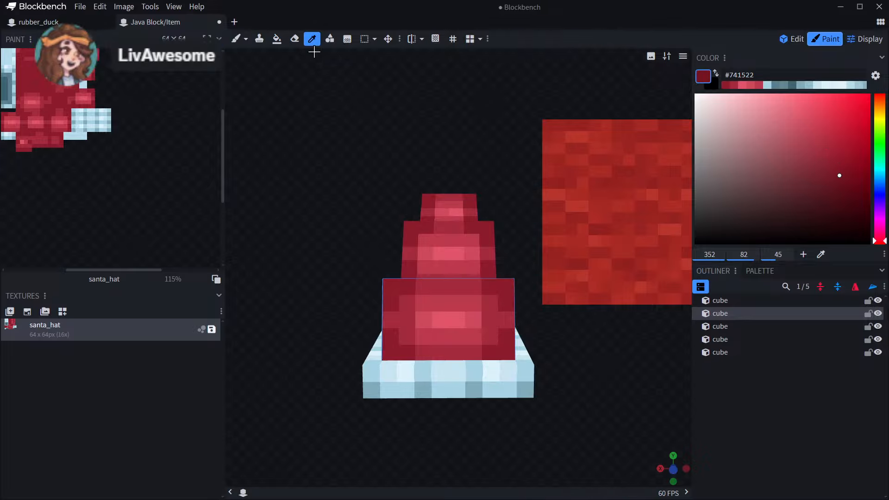
pyautogui.click(236, 39)
# - Paint #741522 shadow pixels at the lowest red cube's upper corners and at the middle cube's corner near the pom-pom
pyautogui.moveTo(533, 210); pyautogui.dragTo(425, 319)
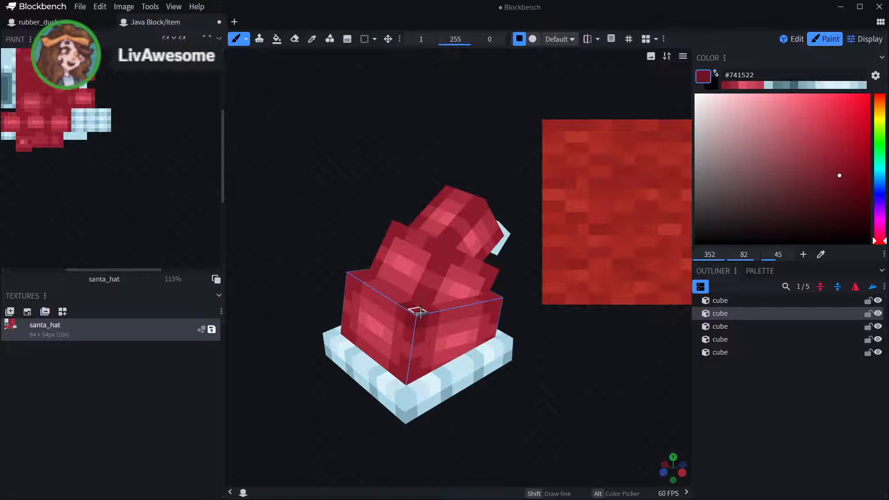
pyautogui.moveTo(329, 315); pyautogui.dragTo(468, 312)
pyautogui.scroll(3, 468, 312)
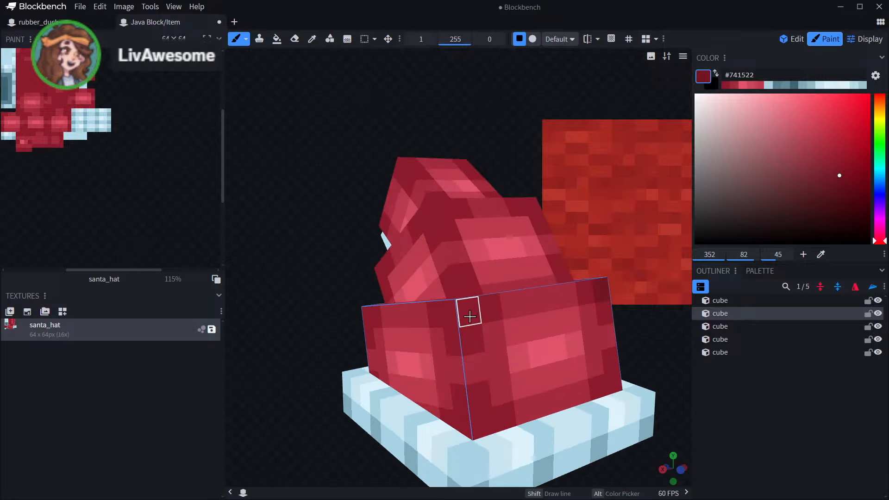
pyautogui.moveTo(322, 287); pyautogui.dragTo(444, 294)
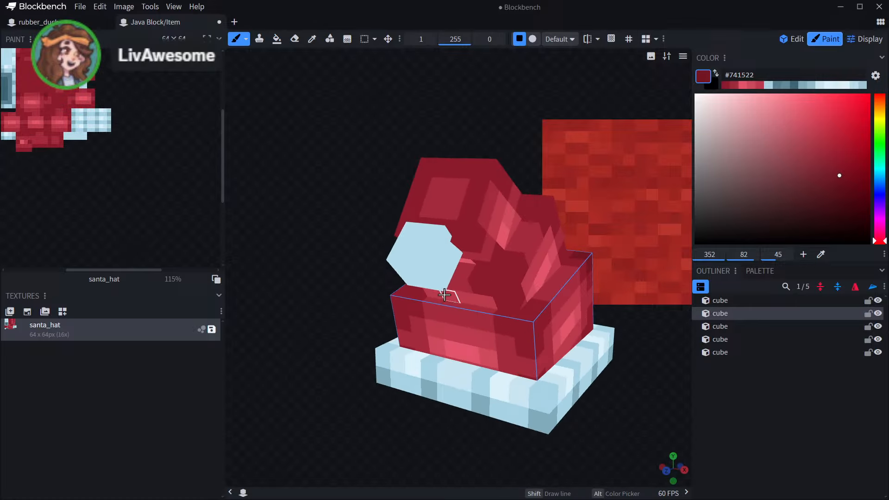
pyautogui.click(509, 283)
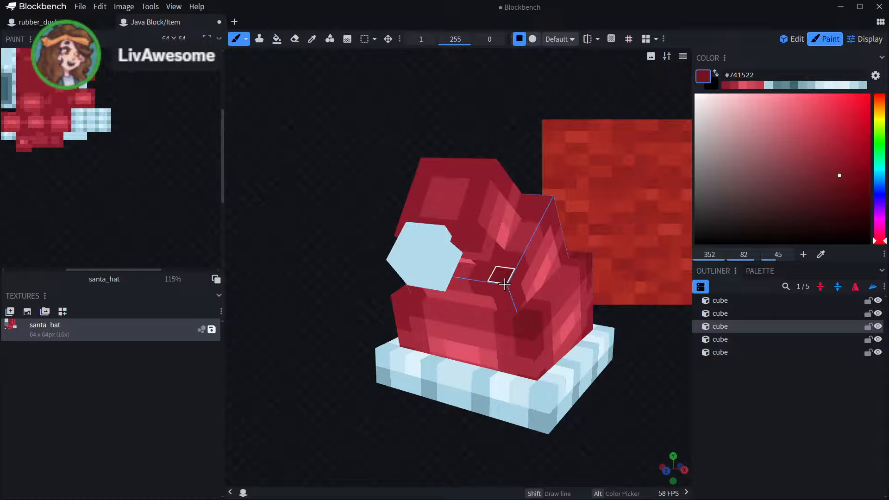
# - Resample #741522 and extend the deep shadow down the vertical corner edges of the lowest red cube
pyautogui.click(312, 39)
pyautogui.scroll(2, 312, 222)
pyautogui.moveTo(311, 223); pyautogui.dragTo(471, 321)
pyautogui.click(470, 321)
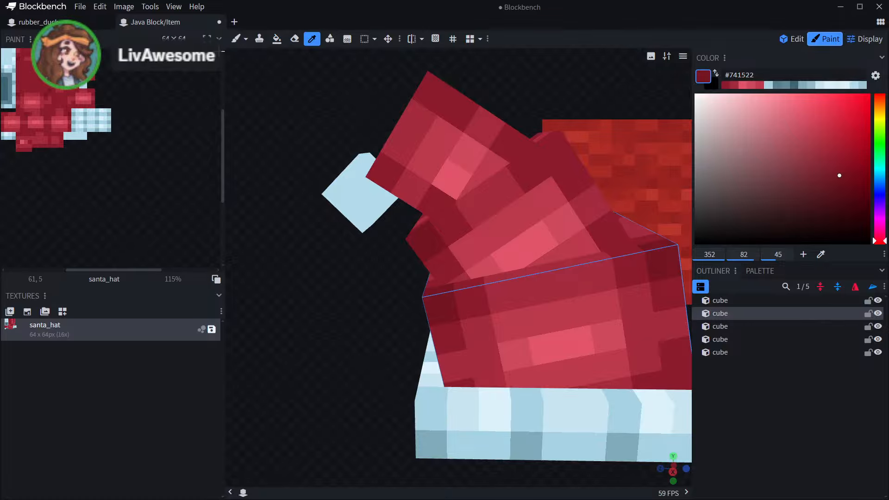
pyautogui.click(236, 38)
pyautogui.scroll(2, 574, 284)
pyautogui.scroll(-4, 613, 263)
pyautogui.moveTo(614, 263); pyautogui.dragTo(500, 239, button='right')
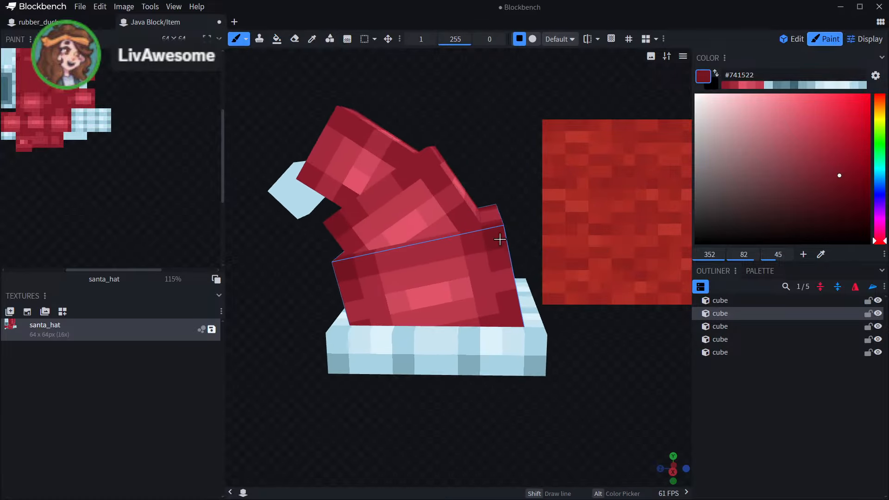
pyautogui.click(503, 284)
pyautogui.moveTo(574, 253); pyautogui.dragTo(475, 262)
pyautogui.click(398, 288)
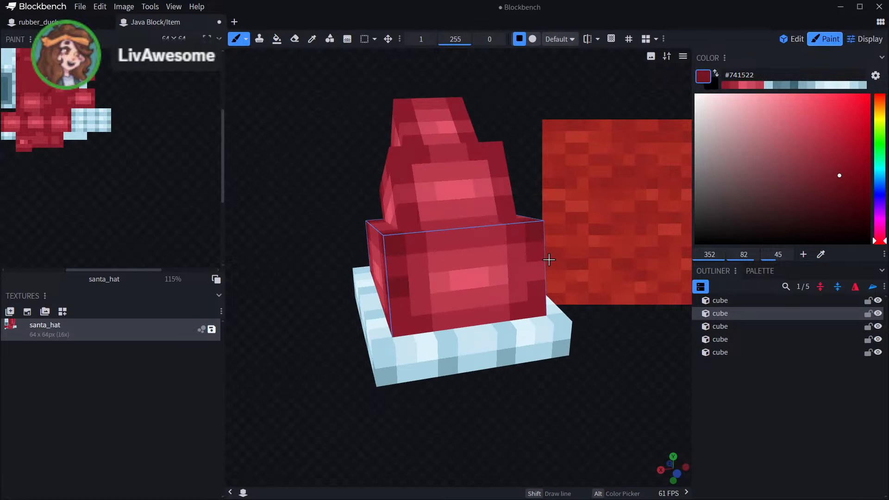
# - Add #741522 shadow pixels to the remaining vertical edges of the lowest red cube
pyautogui.click(537, 272)
pyautogui.moveTo(622, 237); pyautogui.dragTo(503, 254)
pyautogui.click(429, 294)
pyautogui.click(567, 307)
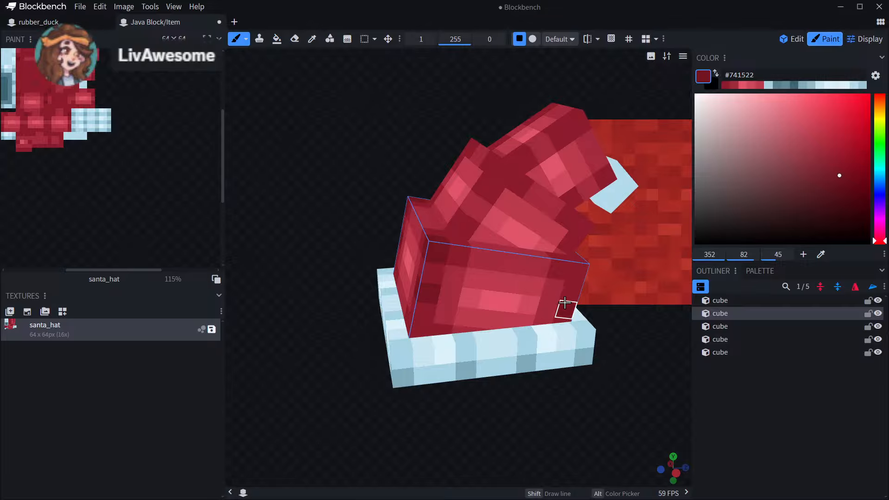
pyautogui.moveTo(608, 278); pyautogui.dragTo(469, 226)
pyautogui.click(429, 273)
# - Turn on mirror painting, paint #741522 pixels at the lowest red cube's corner near the pom-pom, and undo the last stroke
pyautogui.click(597, 40)
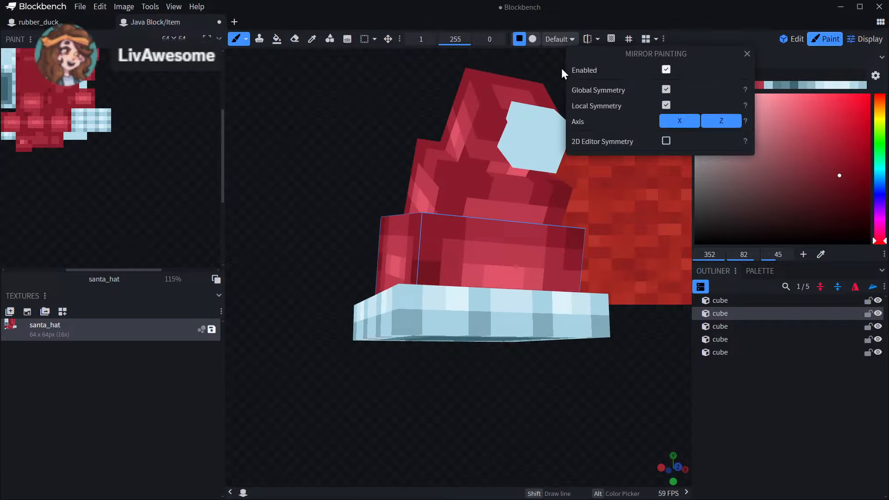
pyautogui.click(588, 41)
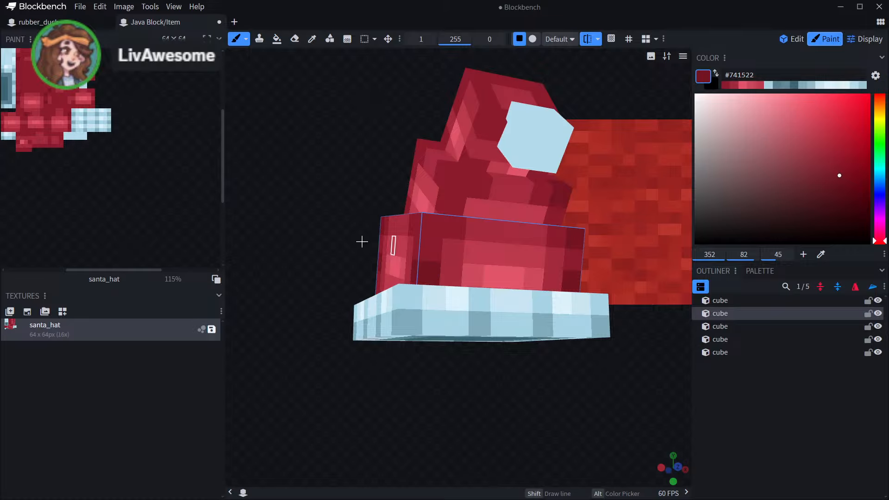
pyautogui.moveTo(362, 241); pyautogui.dragTo(530, 272)
pyautogui.click(479, 285)
pyautogui.click(482, 276)
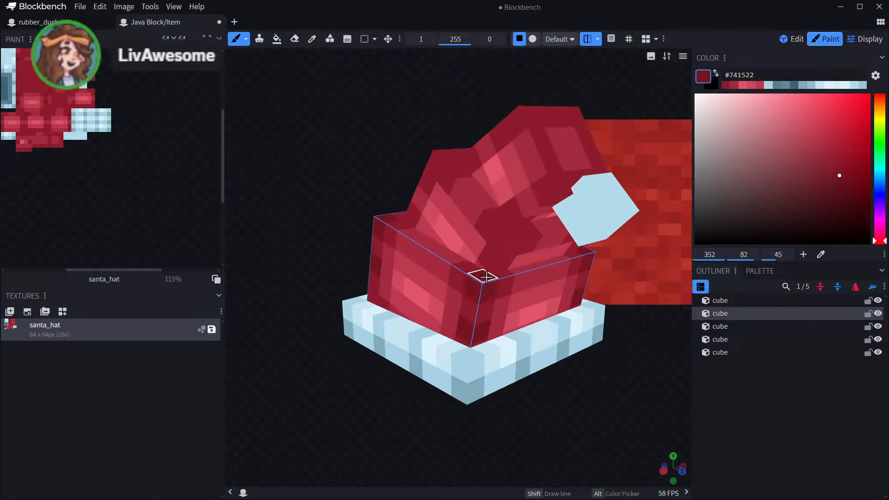
pyautogui.moveTo(579, 341); pyautogui.dragTo(579, 327)
pyautogui.hotkey('ctrl', 'z')
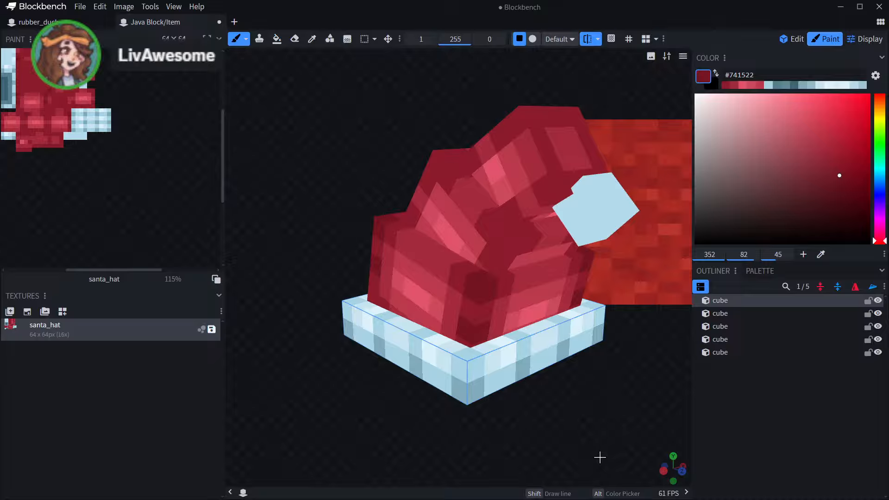
# - Refine the lowest red cube's corner shading and paint #741522 shadow pixels at the middle red cube's upper corners
pyautogui.moveTo(569, 445); pyautogui.dragTo(431, 384)
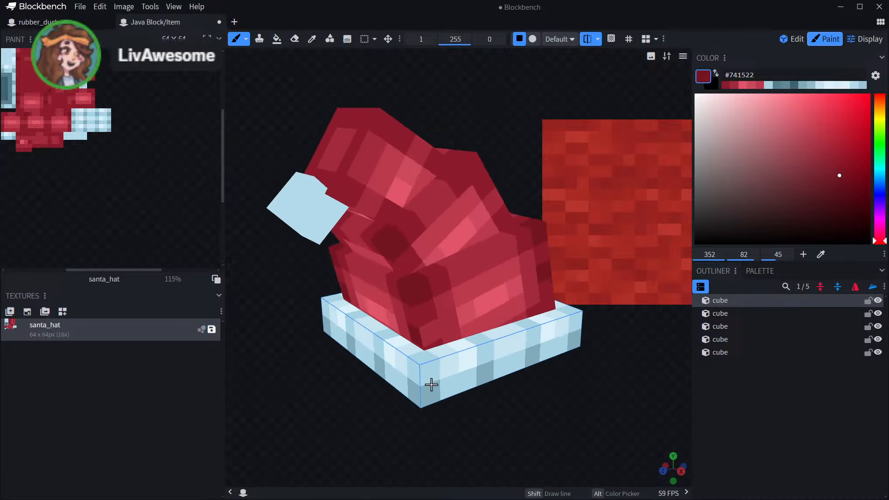
pyautogui.moveTo(417, 417); pyautogui.dragTo(469, 299)
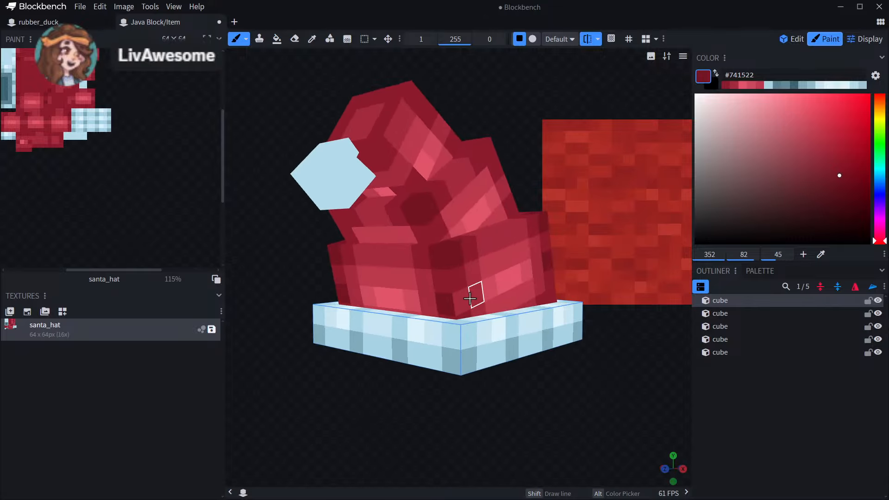
pyautogui.click(469, 299)
pyautogui.moveTo(574, 228); pyautogui.dragTo(431, 231)
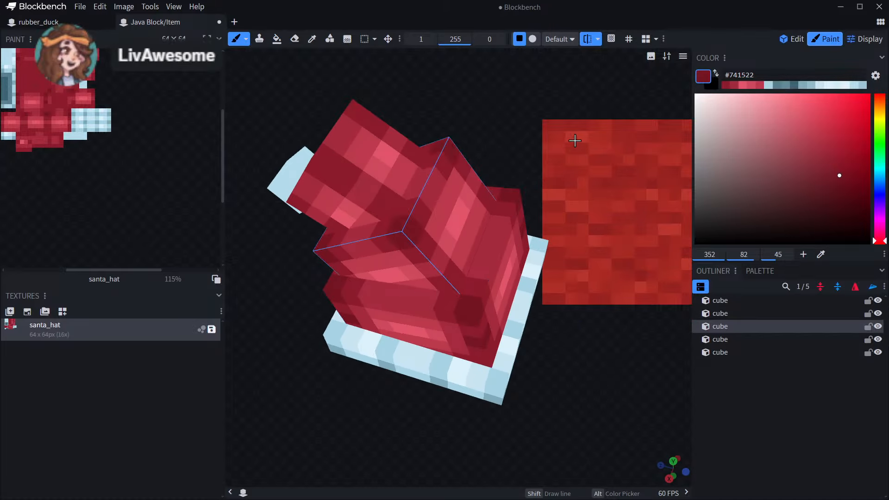
pyautogui.moveTo(575, 140); pyautogui.dragTo(485, 87)
# - Examine the shading on the hat's red cubes from the front, sides and back, close up and from a distance
pyautogui.scroll(-4, 560, 131)
pyautogui.scroll(4, 516, 200)
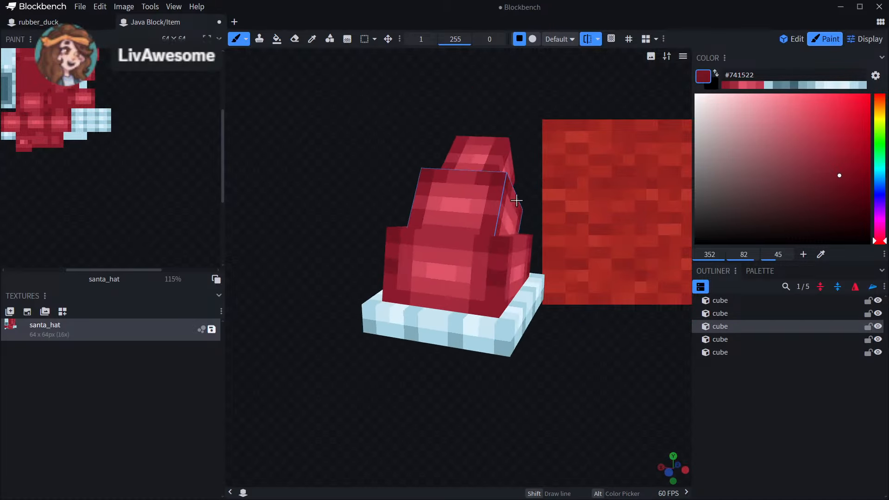
pyautogui.scroll(2, 495, 224)
pyautogui.moveTo(483, 246); pyautogui.dragTo(458, 265)
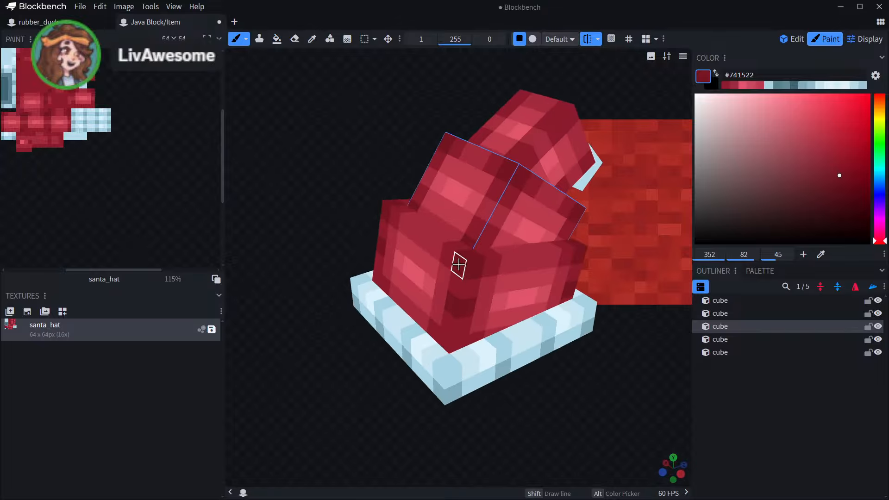
pyautogui.moveTo(580, 369); pyautogui.dragTo(546, 411)
pyautogui.scroll(2, 558, 392)
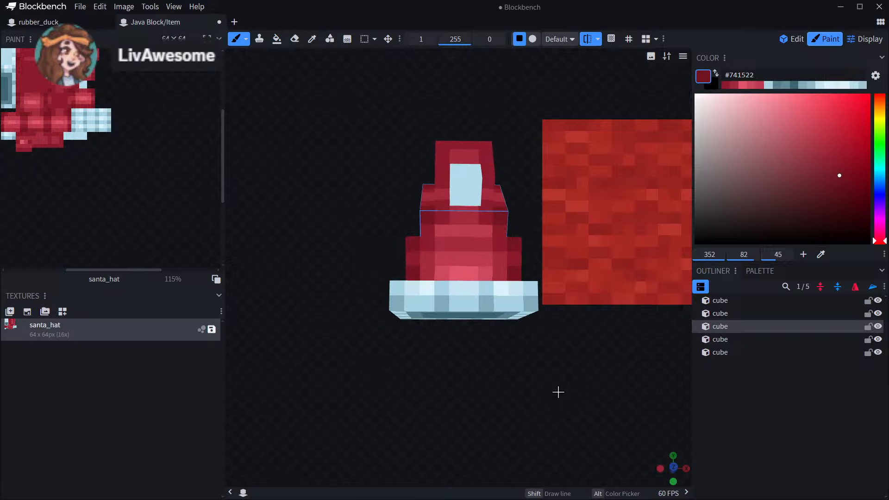
pyautogui.scroll(2, 558, 392)
pyautogui.click(311, 39)
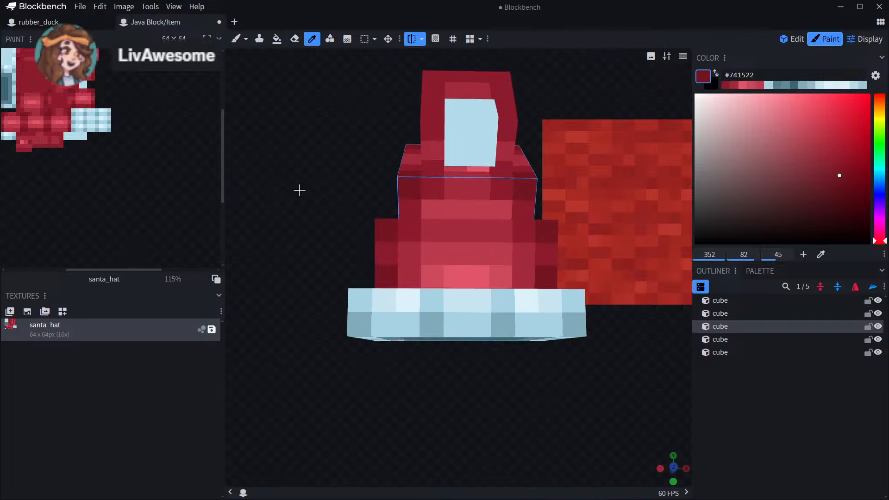
pyautogui.moveTo(656, 359); pyautogui.dragTo(486, 417)
pyautogui.scroll(-3, 501, 417)
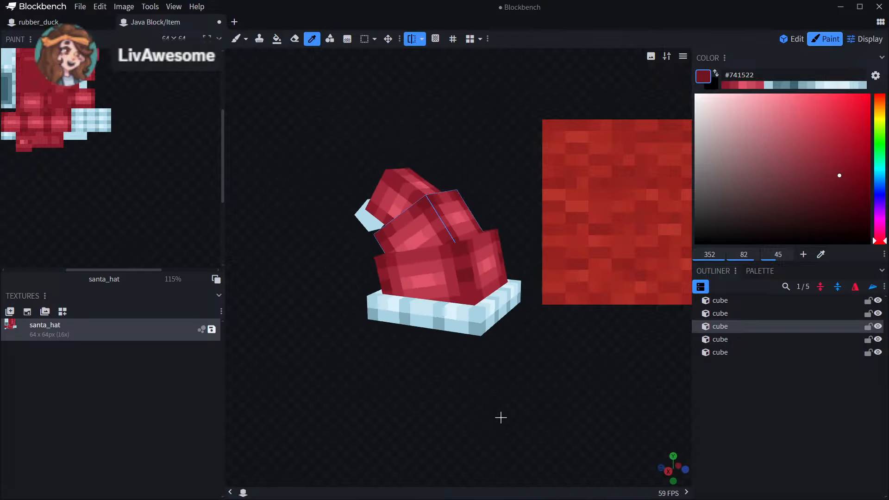
# - Sample #cd495b and add highlight pixels around the bright centre of the lowest red cube's face away from the pom-pom
pyautogui.moveTo(332, 417); pyautogui.dragTo(372, 411)
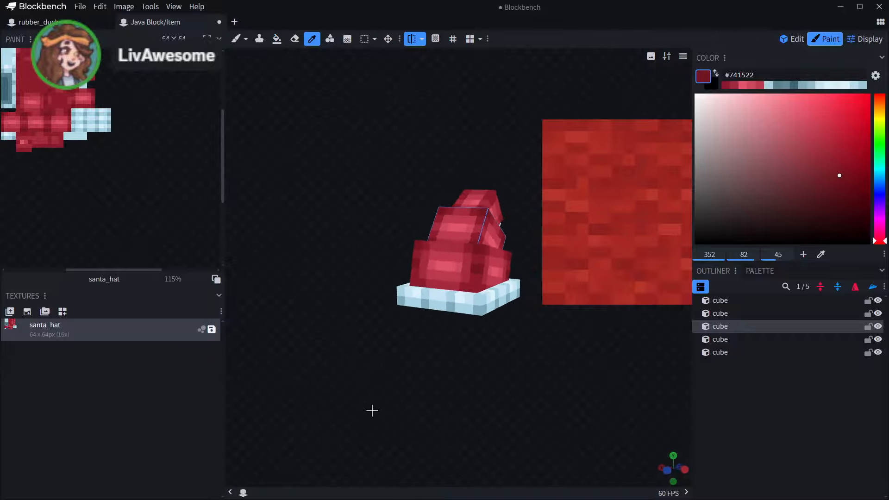
pyautogui.scroll(5, 433, 331)
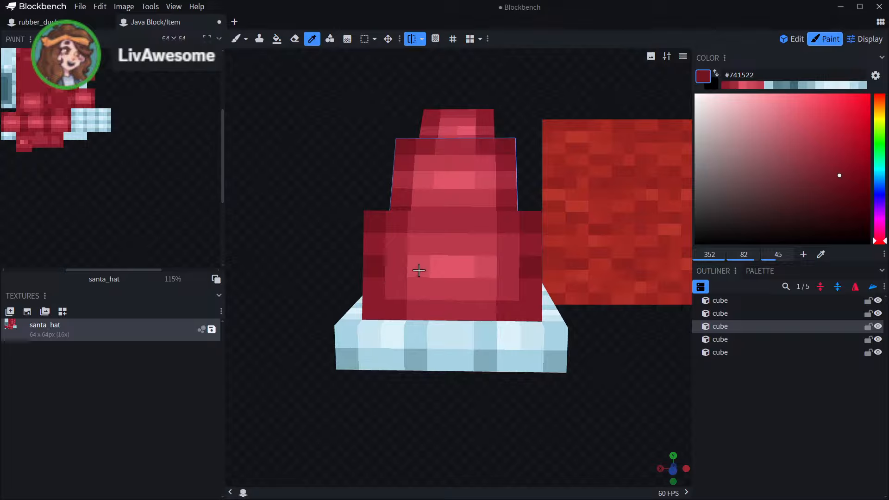
pyautogui.click(419, 270)
pyautogui.click(236, 39)
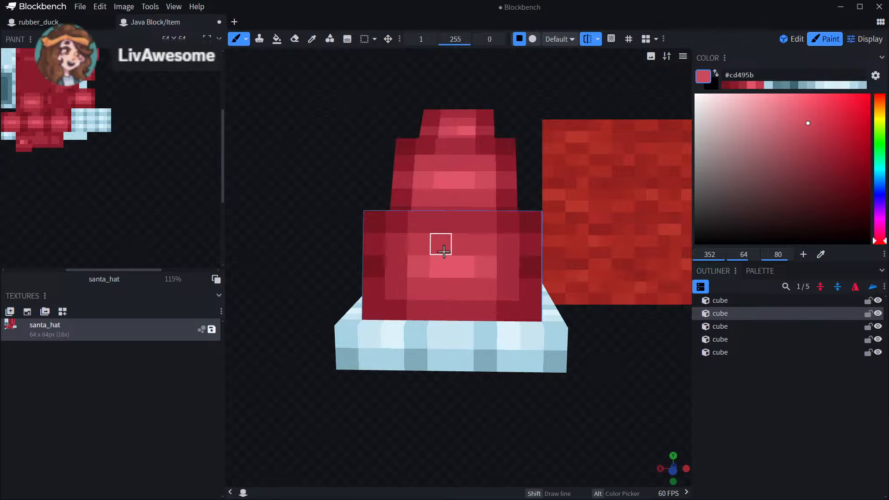
pyautogui.click(444, 251)
pyautogui.scroll(-4, 501, 402)
pyautogui.moveTo(501, 401); pyautogui.dragTo(479, 423)
pyautogui.scroll(-5, 494, 391)
pyautogui.scroll(3, 469, 269)
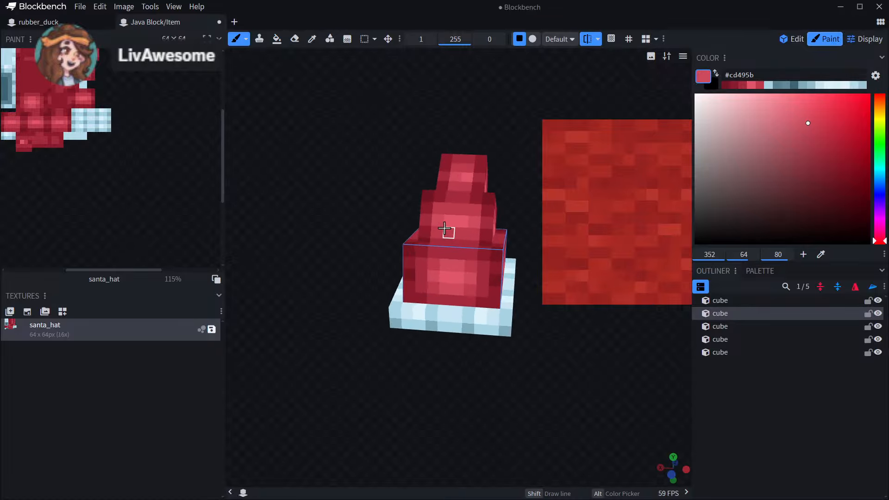
# - Paint #cd495b highlight pixels on the middle red cube and around the bright centres of both lower red cubes' side faces
pyautogui.click(450, 230)
pyautogui.moveTo(432, 391); pyautogui.dragTo(340, 363)
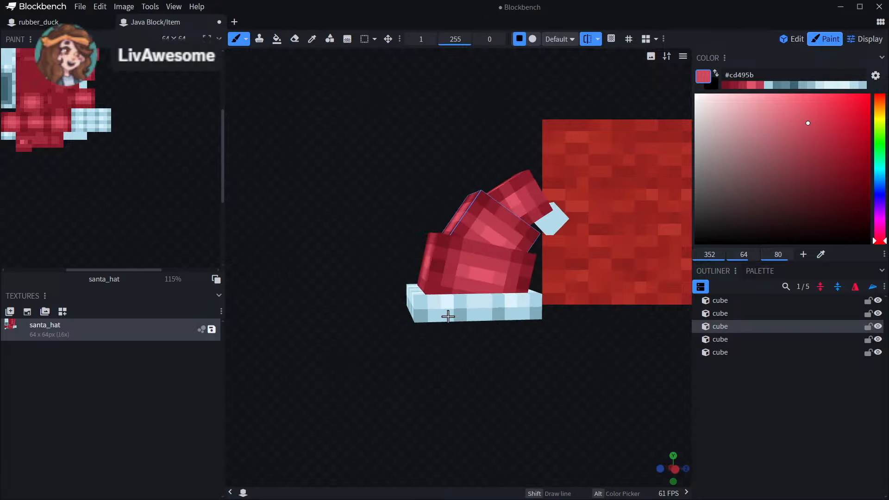
pyautogui.click(490, 261)
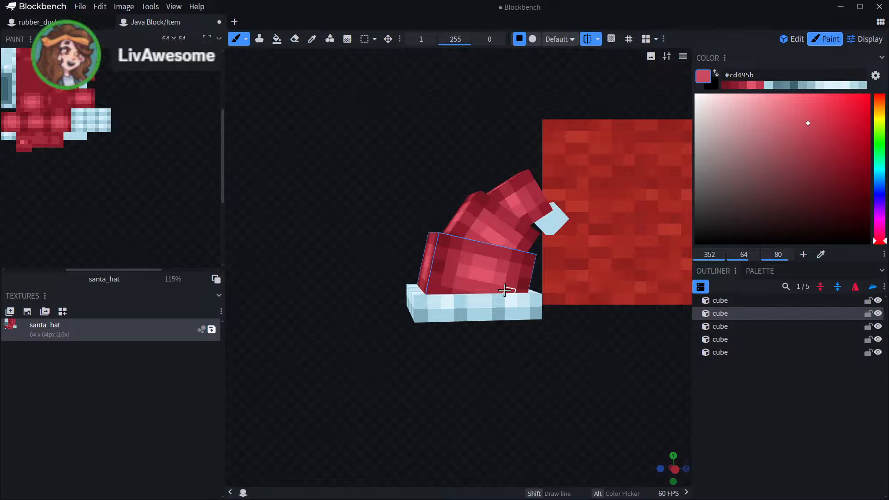
pyautogui.scroll(3, 473, 302)
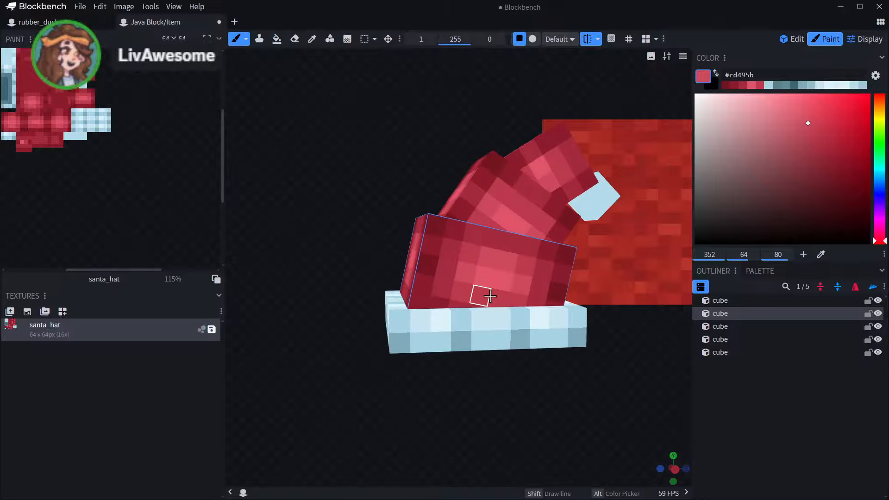
pyautogui.moveTo(424, 380); pyautogui.dragTo(722, 387)
pyautogui.click(507, 224)
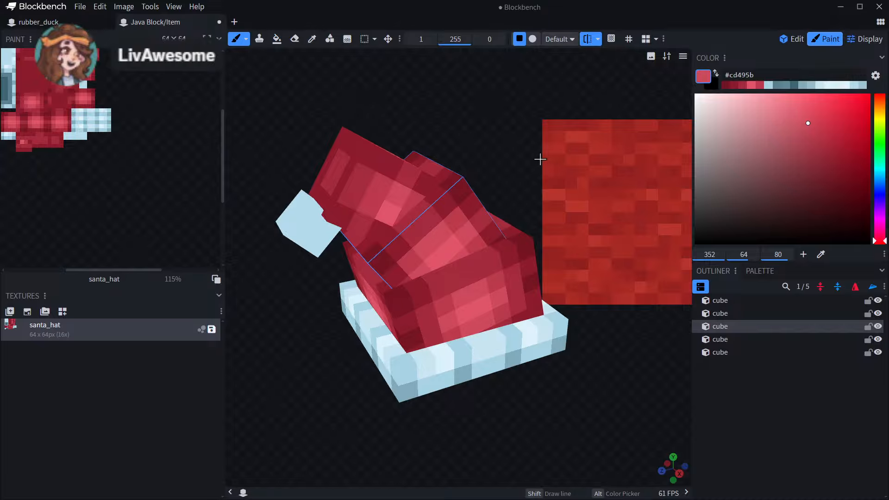
# - Sample #a32b3d and paint it over the pom-pom end face of the topmost red cube, leaving darker corners
pyautogui.moveTo(540, 159); pyautogui.dragTo(327, 53)
pyautogui.click(312, 38)
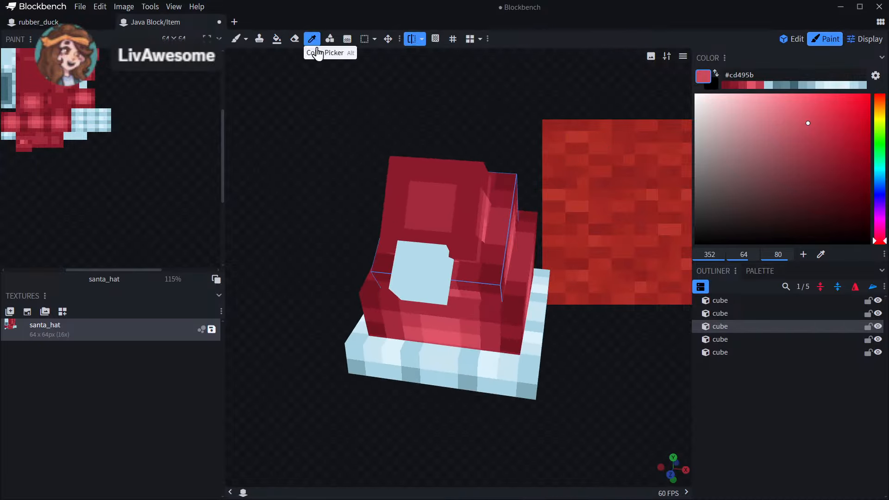
pyautogui.moveTo(509, 147); pyautogui.dragTo(528, 64)
pyautogui.click(402, 210)
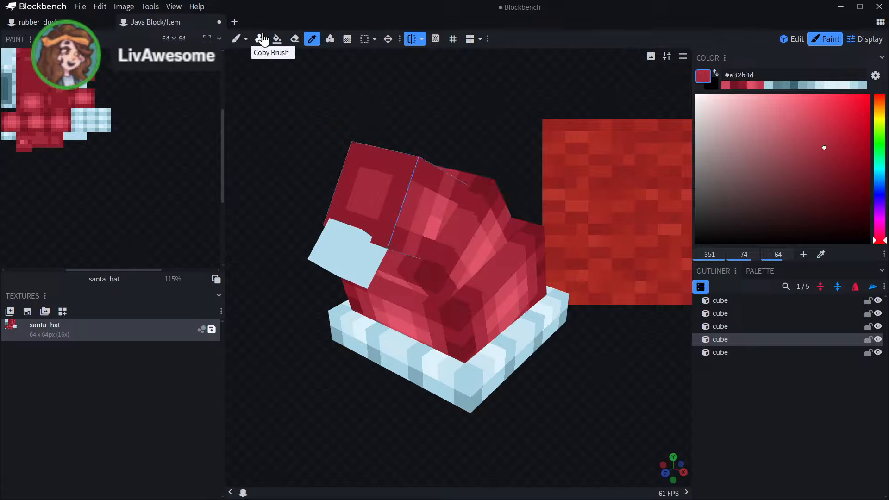
pyautogui.click(235, 39)
pyautogui.moveTo(392, 207); pyautogui.dragTo(399, 258)
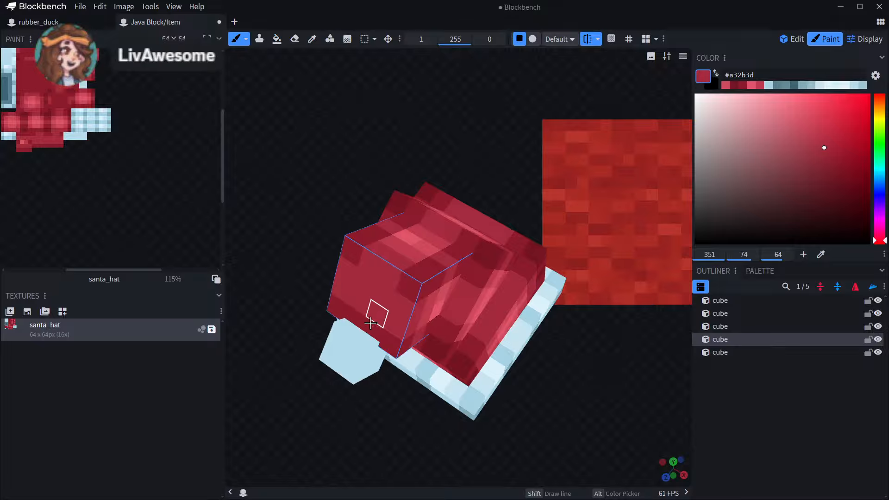
pyautogui.moveTo(367, 474); pyautogui.dragTo(327, 361)
pyautogui.moveTo(449, 123); pyautogui.dragTo(411, 175)
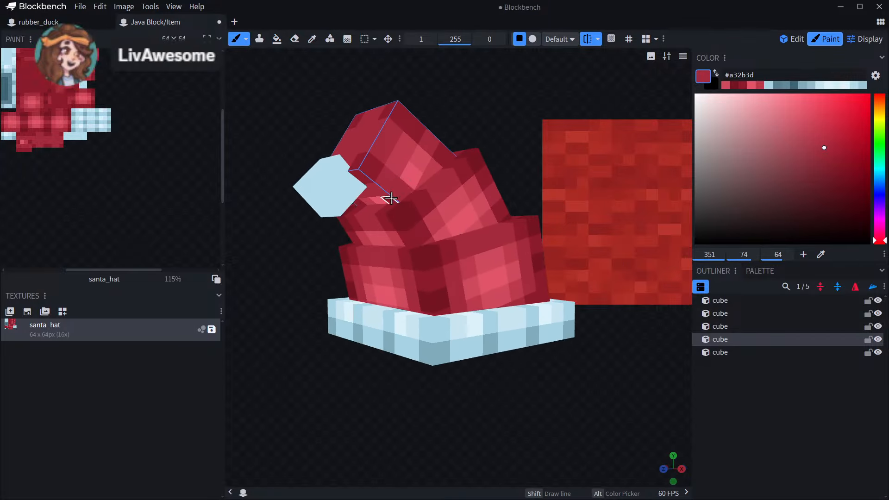
# - Sample #8b1b2b and touch up the shadow pixels along the topmost red cube's edges
pyautogui.click(312, 39)
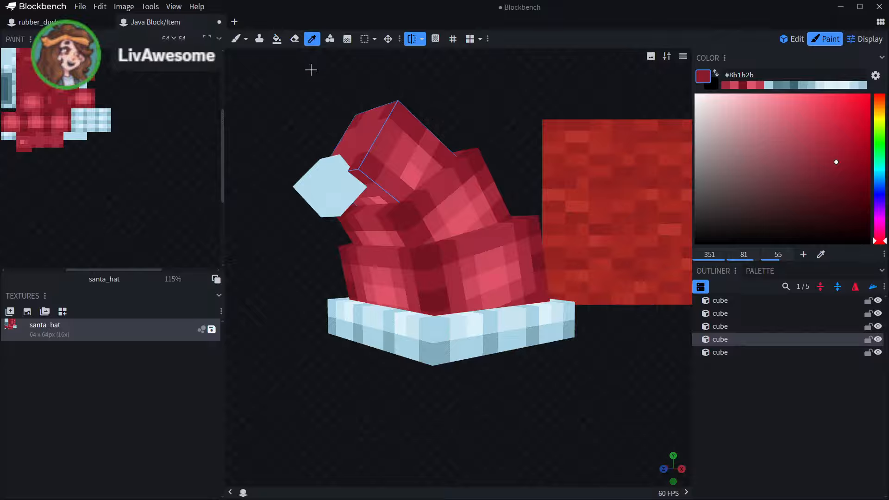
pyautogui.click(236, 39)
pyautogui.moveTo(351, 408); pyautogui.dragTo(339, 402)
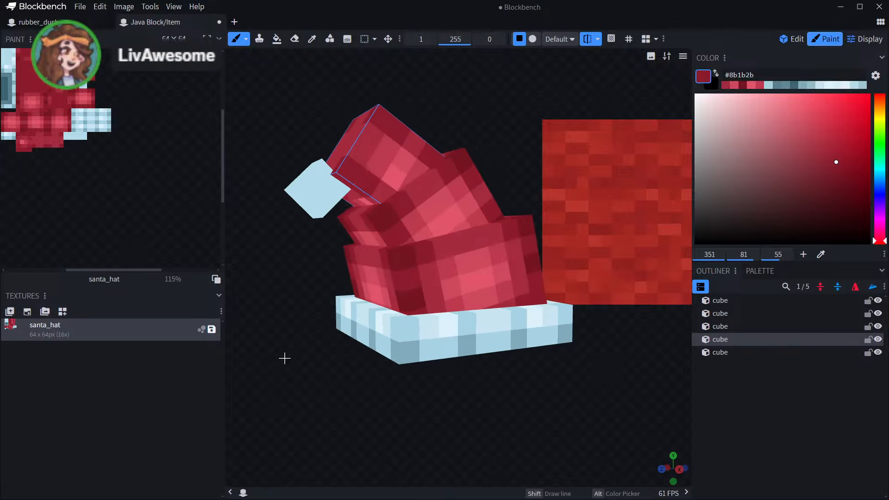
pyautogui.moveTo(284, 357); pyautogui.dragTo(306, 368)
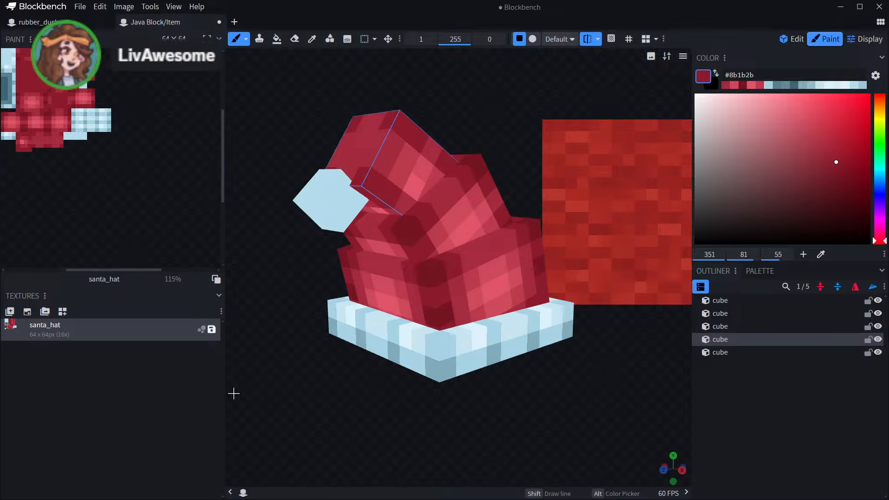
# - Sample #bb394b and paint a lighter centre on the pom-pom end face of the topmost red cube
pyautogui.click(312, 39)
pyautogui.moveTo(454, 83)
pyautogui.mouseDown()
pyautogui.moveTo(363, 219)
pyautogui.moveTo(528, 131)
pyautogui.mouseUp()
pyautogui.click(362, 215)
pyautogui.click(236, 39)
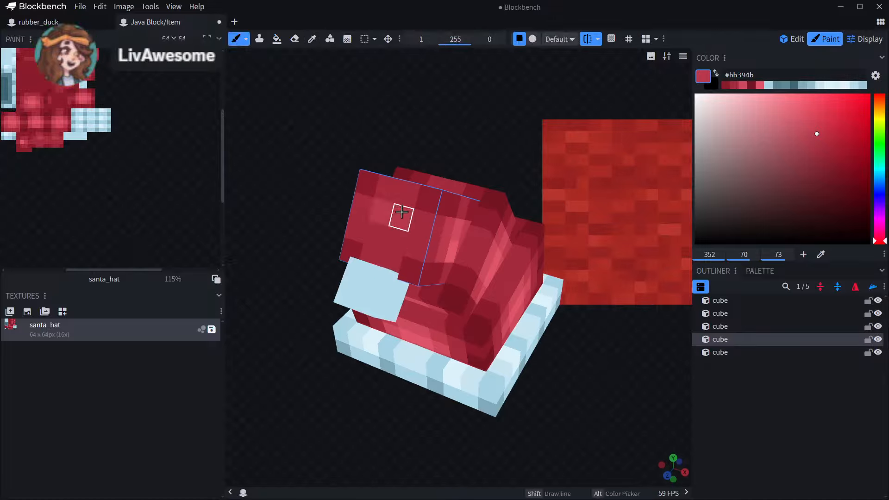
pyautogui.moveTo(459, 153)
pyautogui.mouseDown()
pyautogui.moveTo(475, 133)
pyautogui.moveTo(363, 85)
pyautogui.moveTo(396, 100)
pyautogui.mouseUp()
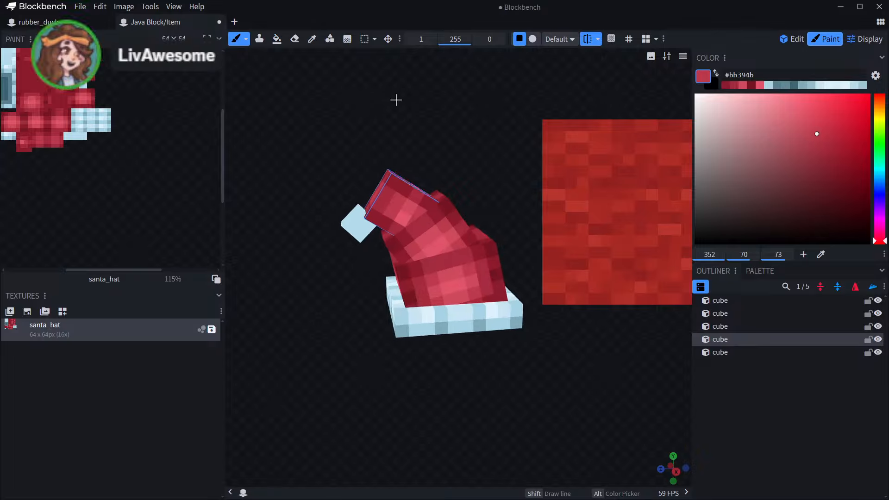
# - Sample #741522 from the middle red cube's corner and paint shadow pixels at the topmost red cube's corners
pyautogui.moveTo(538, 133); pyautogui.dragTo(325, 180)
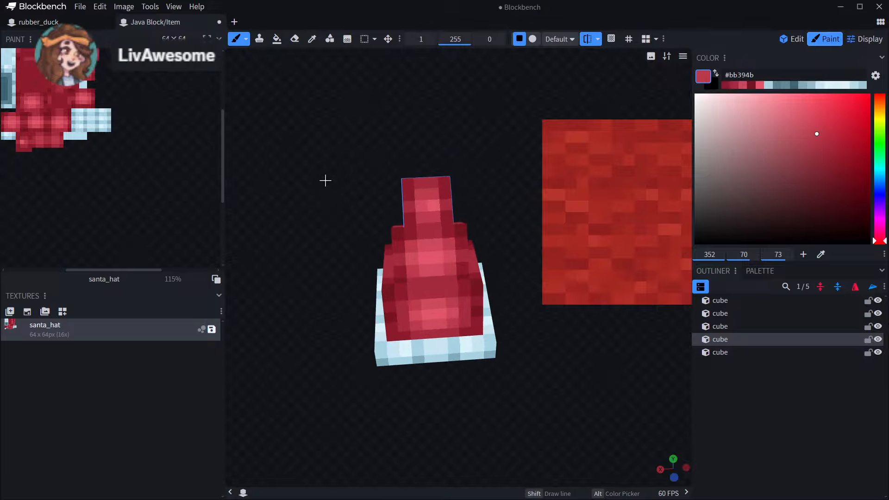
pyautogui.click(314, 44)
pyautogui.scroll(5, 473, 135)
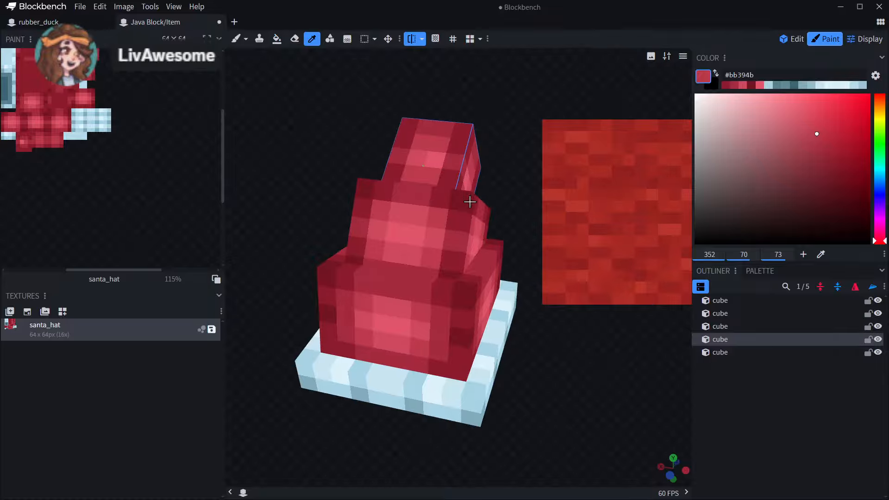
pyautogui.click(470, 199)
pyautogui.click(240, 44)
pyautogui.moveTo(264, 100)
pyautogui.mouseDown()
pyautogui.moveTo(294, 125)
pyautogui.moveTo(393, 114)
pyautogui.moveTo(319, 90)
pyautogui.moveTo(332, 76)
pyautogui.moveTo(325, 82)
pyautogui.mouseUp()
pyautogui.moveTo(316, 130); pyautogui.dragTo(445, 131)
pyautogui.click(376, 223)
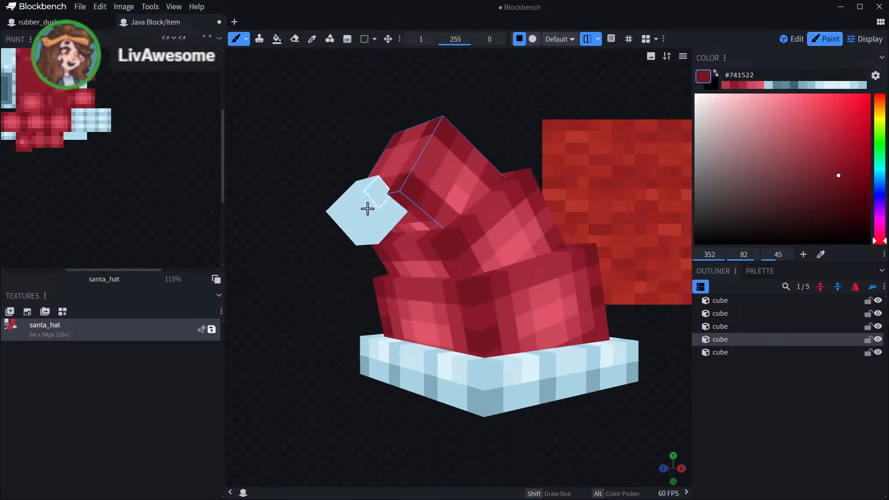
# - Sample #cd495b and paint over the brightest highlight pixels of the topmost red cube
pyautogui.moveTo(367, 209); pyautogui.dragTo(589, 184)
pyautogui.scroll(-2, 538, 346)
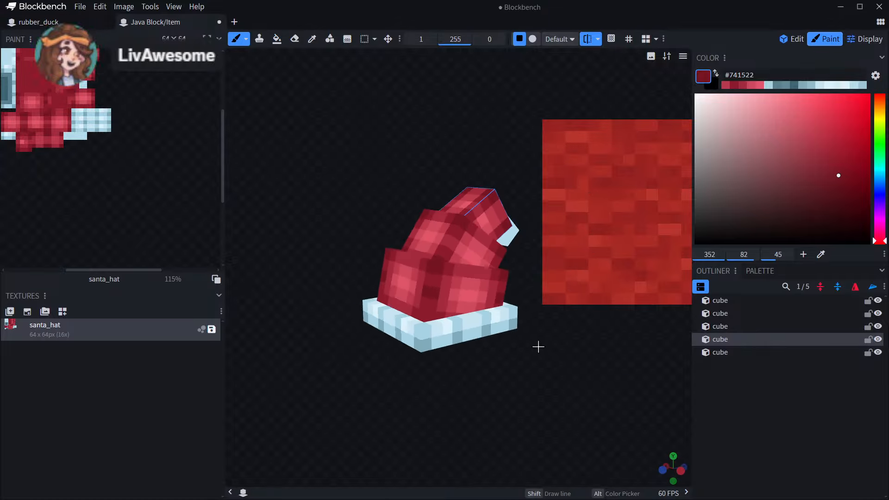
pyautogui.scroll(-2, 539, 346)
pyautogui.moveTo(538, 347); pyautogui.dragTo(581, 381)
pyautogui.scroll(-1, 581, 380)
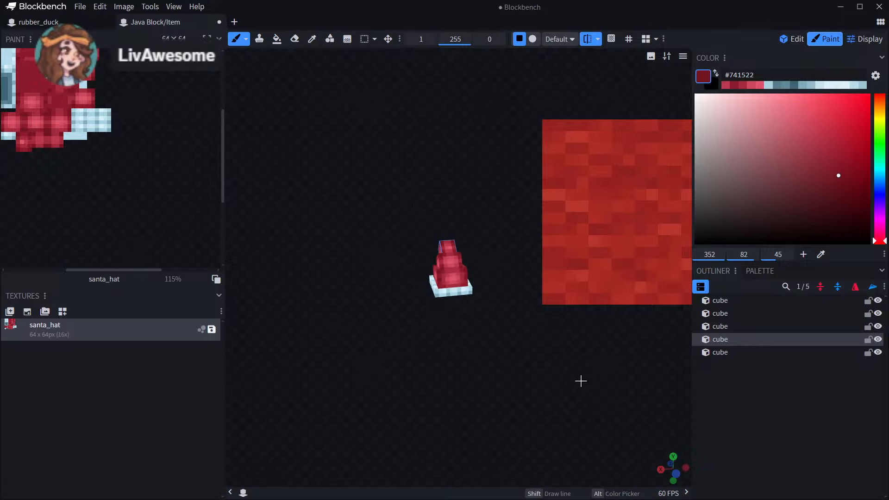
pyautogui.scroll(5, 495, 167)
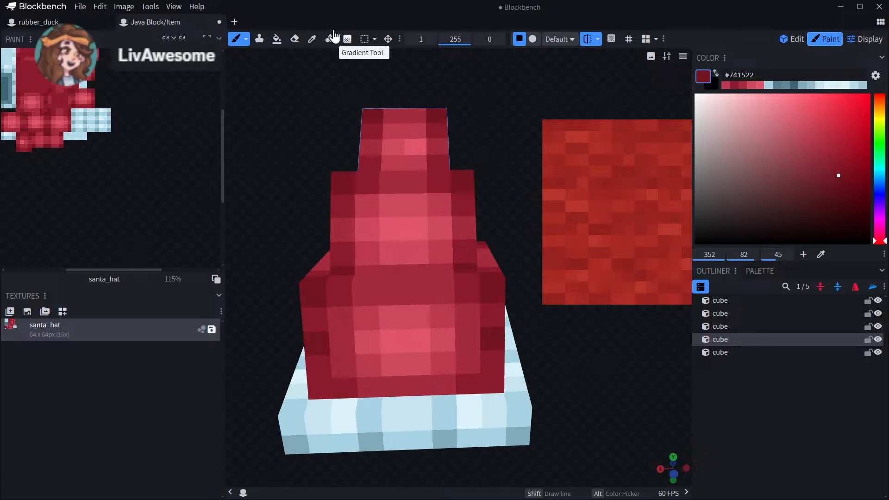
pyautogui.click(312, 38)
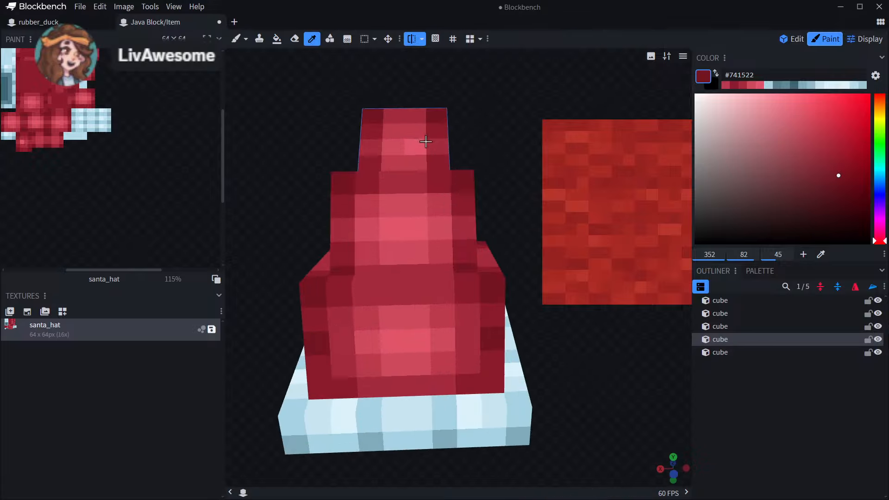
pyautogui.click(392, 154)
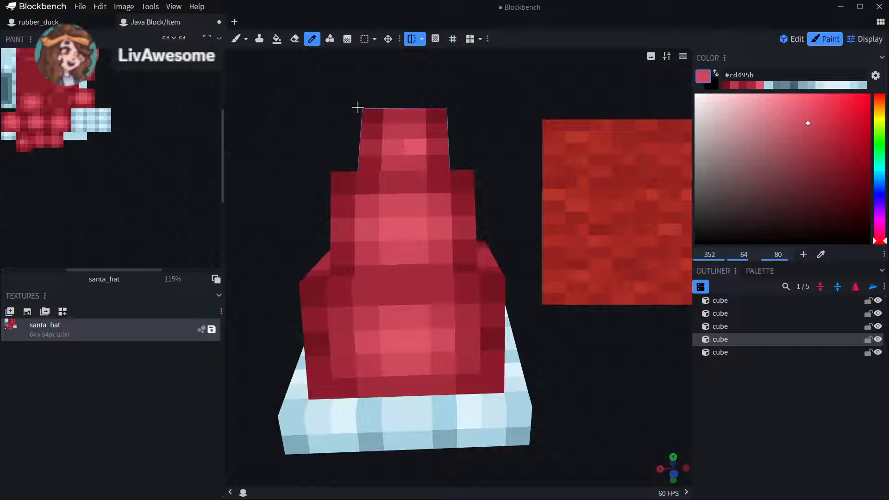
pyautogui.click(236, 38)
pyautogui.moveTo(475, 96); pyautogui.dragTo(340, 79)
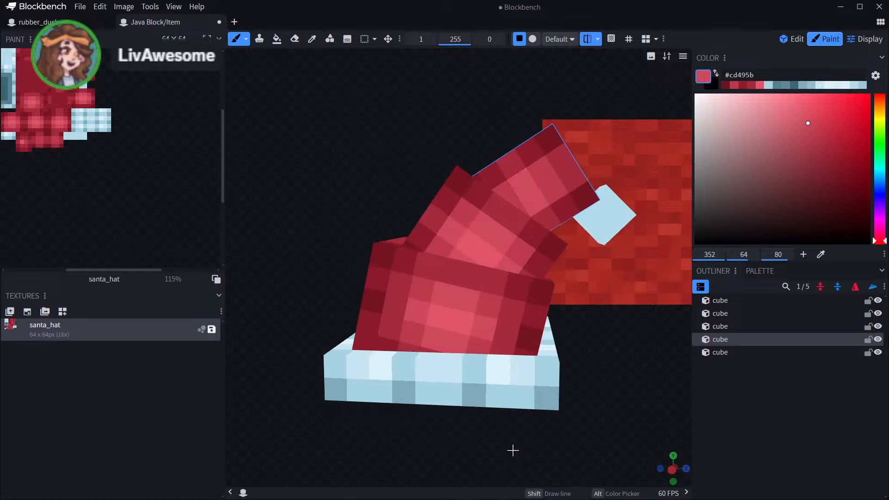
# - Paint #cd495b over the brightest centre pixels of the middle and lowest red cubes on their side and pom-pom-opposite faces
pyautogui.click(468, 242)
pyautogui.click(437, 312)
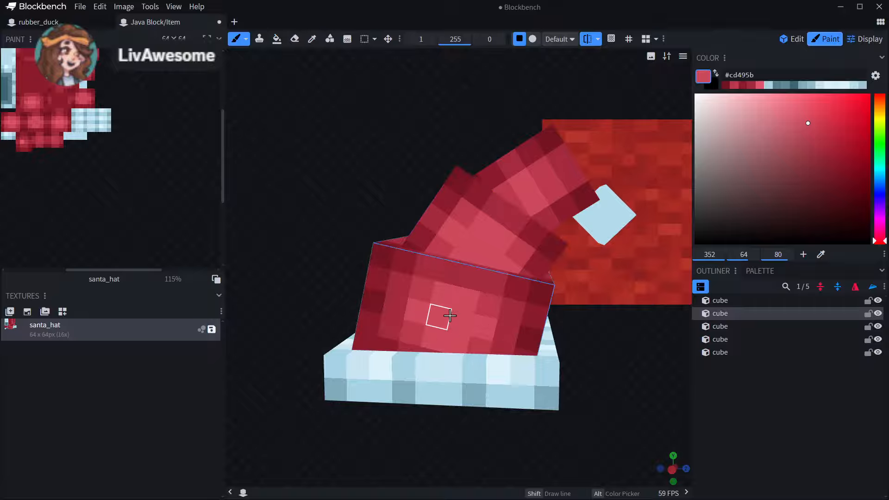
pyautogui.moveTo(412, 428); pyautogui.dragTo(405, 301)
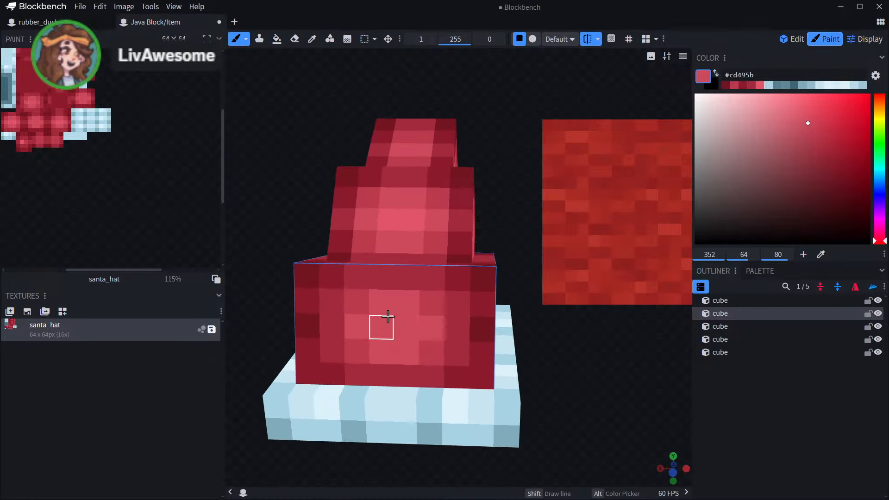
pyautogui.click(403, 225)
pyautogui.moveTo(574, 387); pyautogui.dragTo(343, 121)
# - Sample #bb394b and paint over pixels above and below the middle and lowest red cubes' highlights, leaving horizontal #cd495b bands
pyautogui.click(311, 39)
pyautogui.click(455, 268)
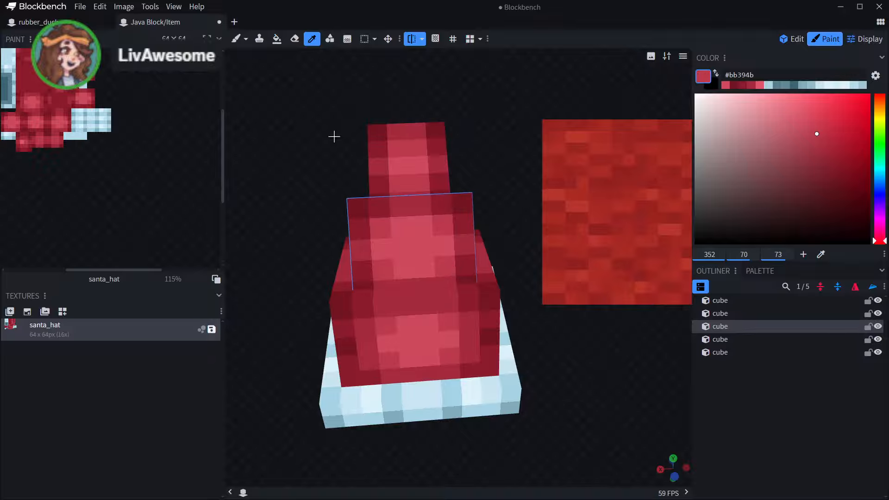
pyautogui.click(236, 39)
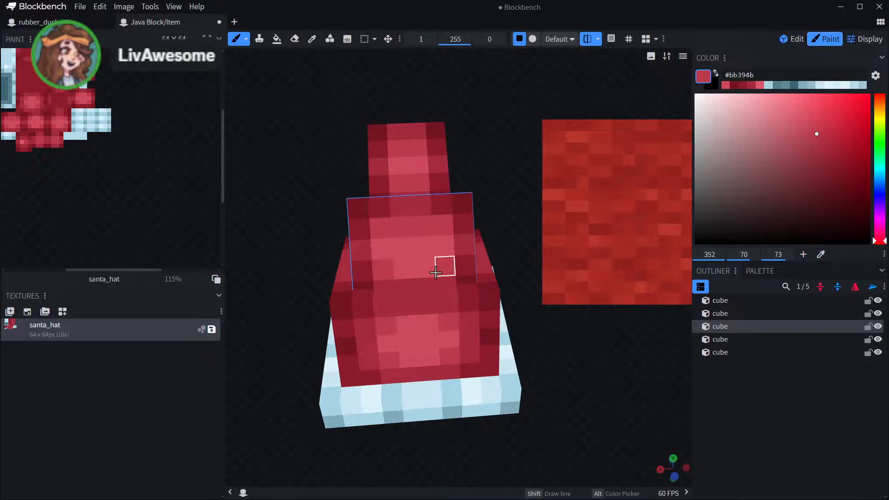
pyautogui.click(421, 322)
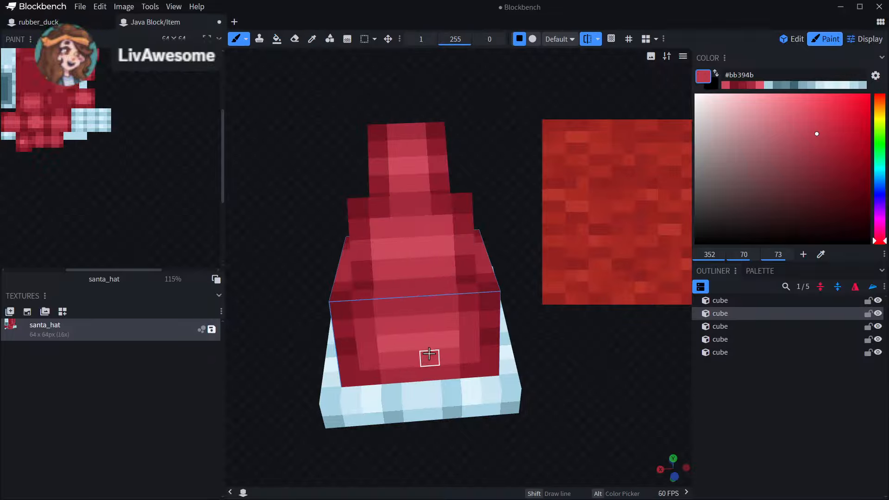
pyautogui.scroll(-3, 463, 359)
pyautogui.moveTo(522, 361); pyautogui.dragTo(457, 306)
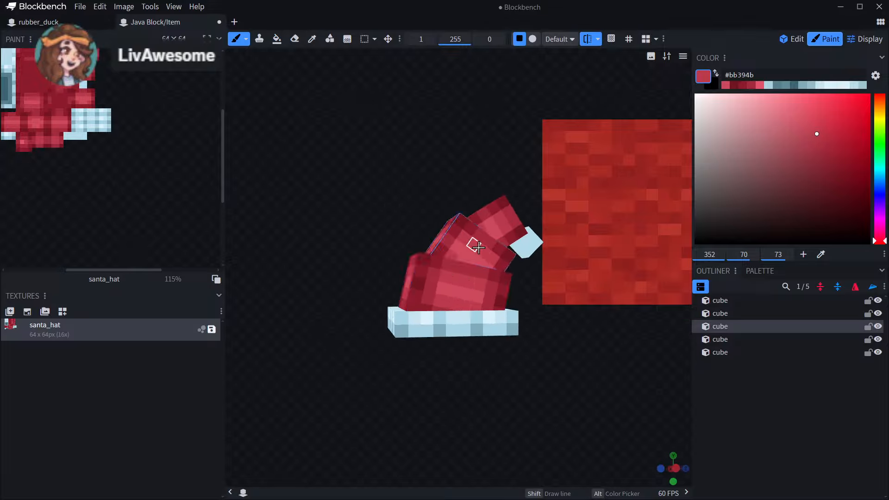
pyautogui.moveTo(483, 284); pyautogui.dragTo(398, 370)
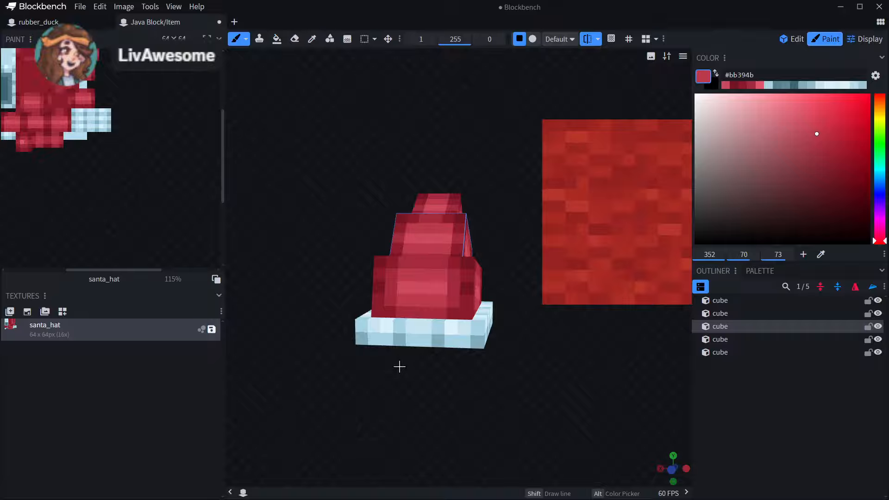
# - Try painting #bb394b over the pixels flanking the lowest red cube's highlight to widen its lighter area
pyautogui.click(312, 38)
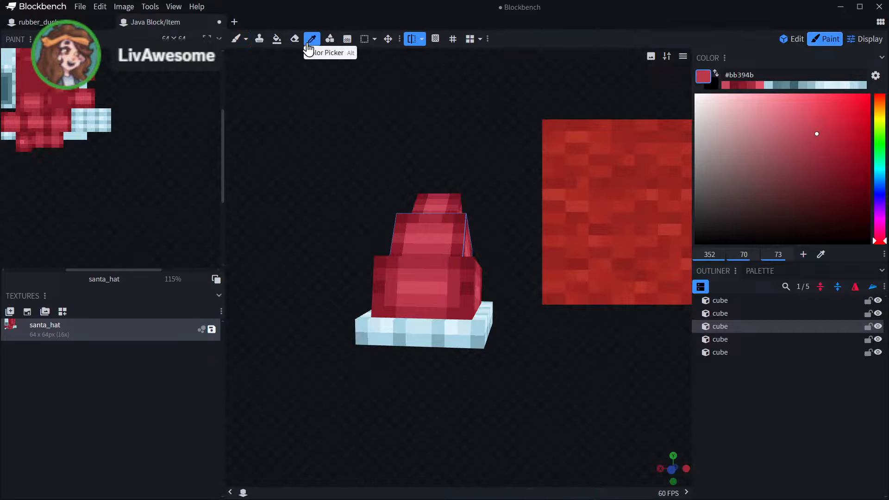
pyautogui.scroll(5, 527, 266)
pyautogui.moveTo(403, 277); pyautogui.dragTo(422, 211, button='right')
pyautogui.click(418, 213)
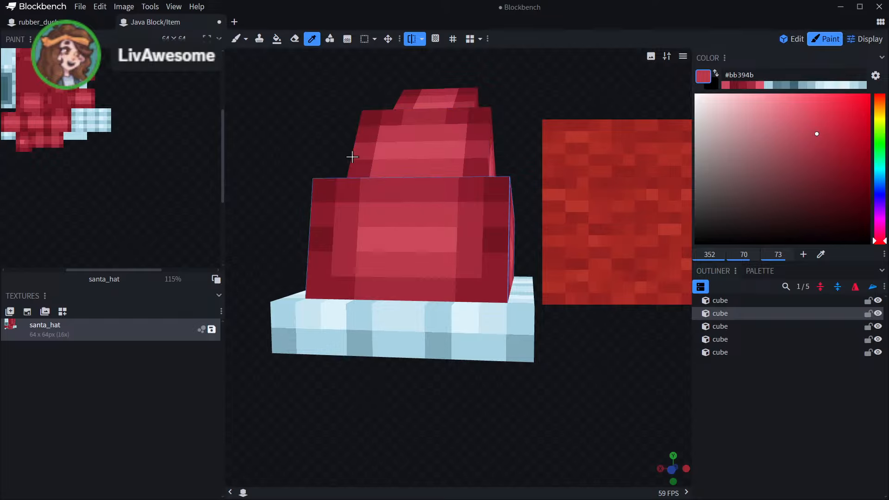
pyautogui.click(234, 40)
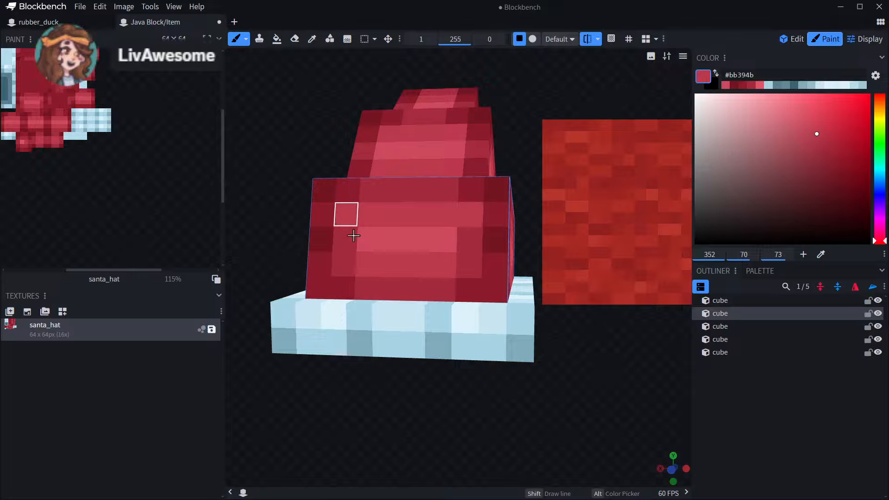
pyautogui.scroll(-3, 532, 340)
pyautogui.scroll(-3, 532, 339)
pyautogui.moveTo(574, 341)
pyautogui.mouseDown()
pyautogui.moveTo(532, 323)
pyautogui.moveTo(590, 352)
pyautogui.moveTo(581, 353)
pyautogui.mouseUp()
pyautogui.scroll(2, 346, 125)
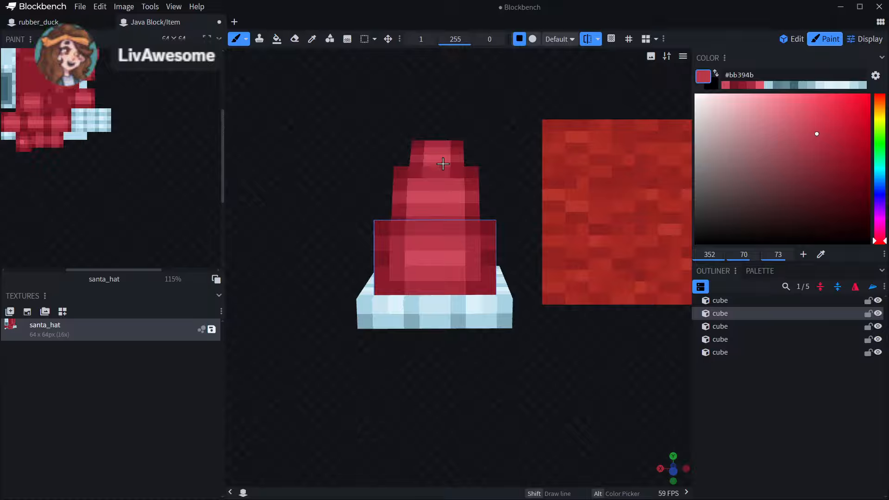
pyautogui.click(312, 39)
pyautogui.scroll(1, 429, 278)
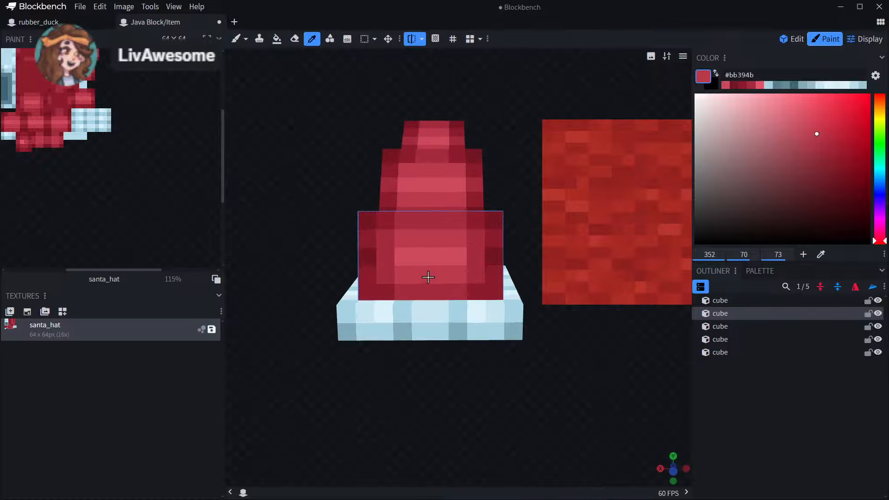
pyautogui.click(237, 39)
pyautogui.moveTo(390, 274); pyautogui.dragTo(393, 238)
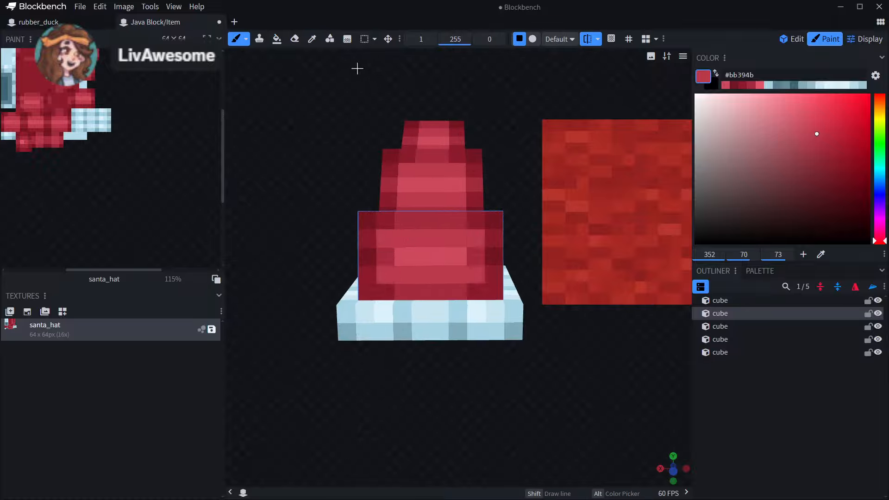
# - Sample #a32b3d and try painting over the centre pixels above and below the lowest red cube's highlight
pyautogui.click(312, 39)
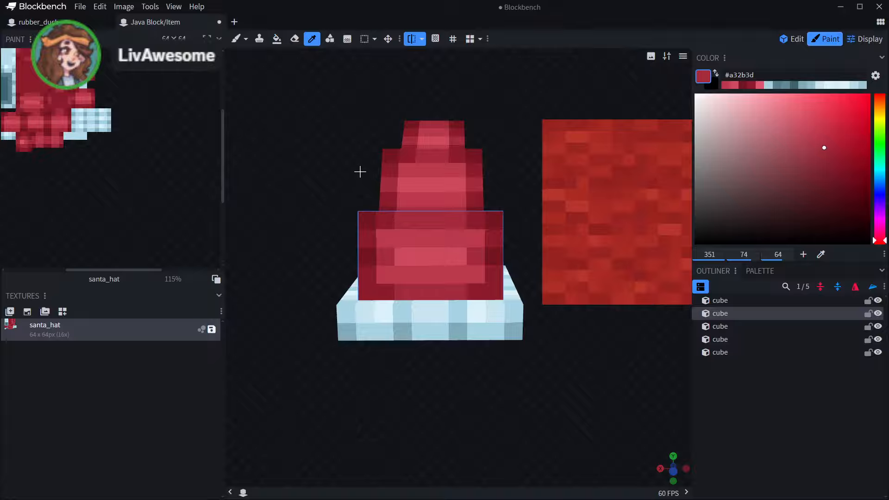
pyautogui.click(237, 39)
pyautogui.scroll(2, 457, 228)
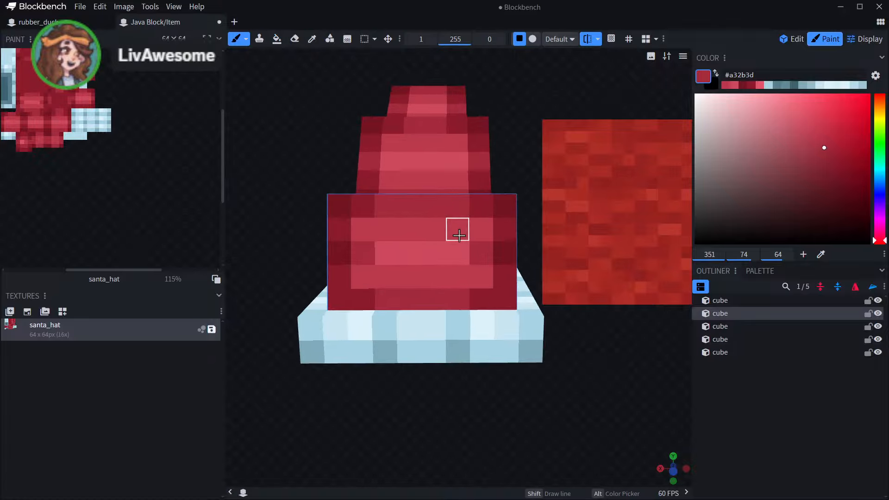
pyautogui.moveTo(391, 275); pyautogui.dragTo(458, 275)
pyautogui.scroll(-3, 557, 268)
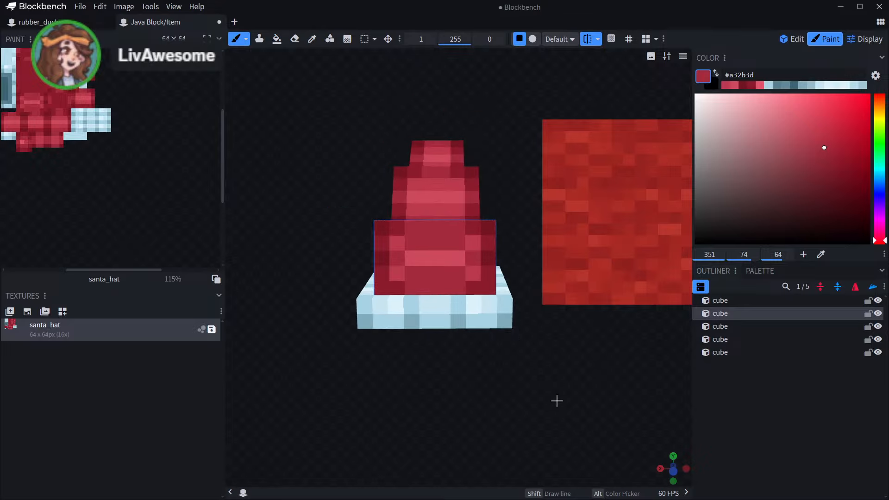
# - Undo the recent #bb394b and #a32b3d strokes around the lowest red cube's highlight
pyautogui.moveTo(556, 401)
pyautogui.mouseDown()
pyautogui.moveTo(482, 397)
pyautogui.moveTo(454, 431)
pyautogui.moveTo(484, 440)
pyautogui.moveTo(457, 455)
pyautogui.moveTo(383, 432)
pyautogui.moveTo(591, 447)
pyautogui.moveTo(641, 439)
pyautogui.mouseUp()
pyautogui.hotkey('ctrl', 'z')
pyautogui.hotkey('ctrl', 'z')
pyautogui.hotkey('ctrl', 'z')
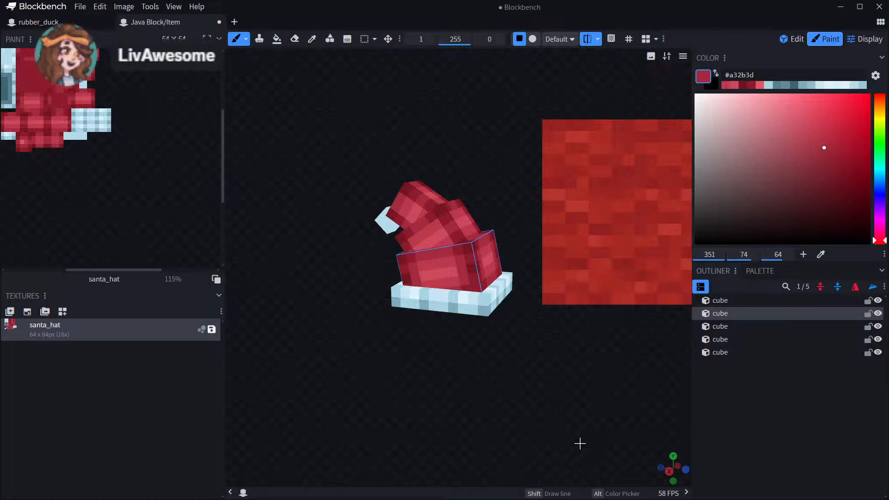
# - Preview the Santa hat on the player model's head and return to texture painting
pyautogui.moveTo(580, 444); pyautogui.dragTo(367, 439)
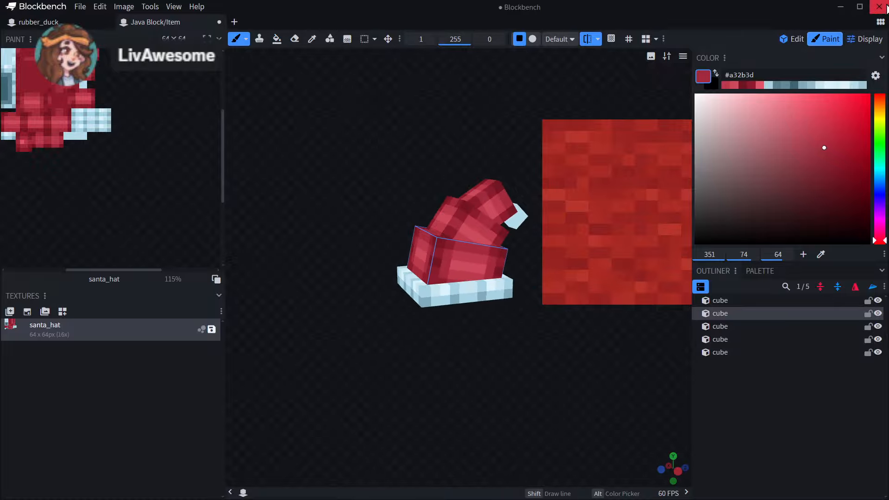
pyautogui.click(865, 39)
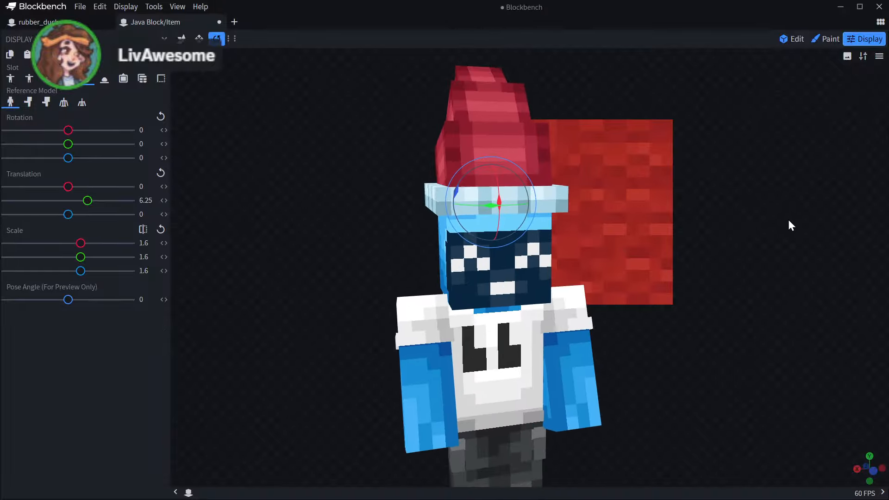
pyautogui.click(825, 39)
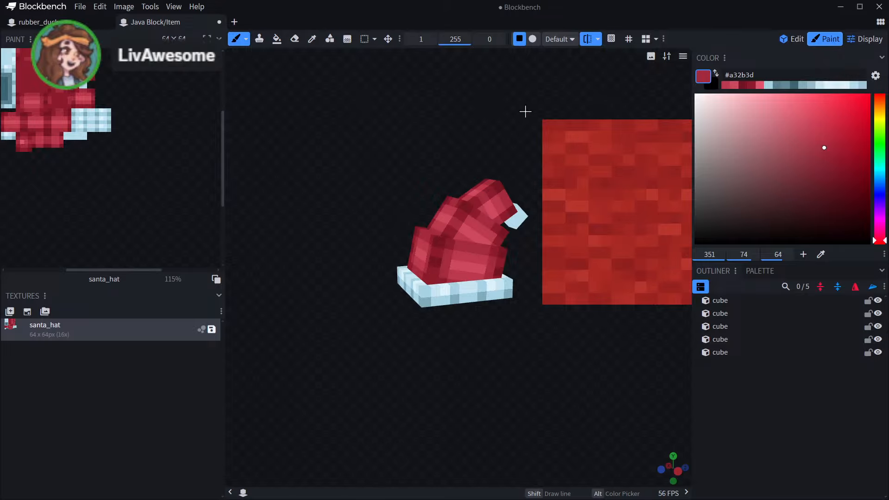
# - Sample #8b1b2b and paint over the darkest pixels partway down the side edges of the lowest red cube's face opposite the pom-pom
pyautogui.moveTo(526, 111); pyautogui.dragTo(639, 119)
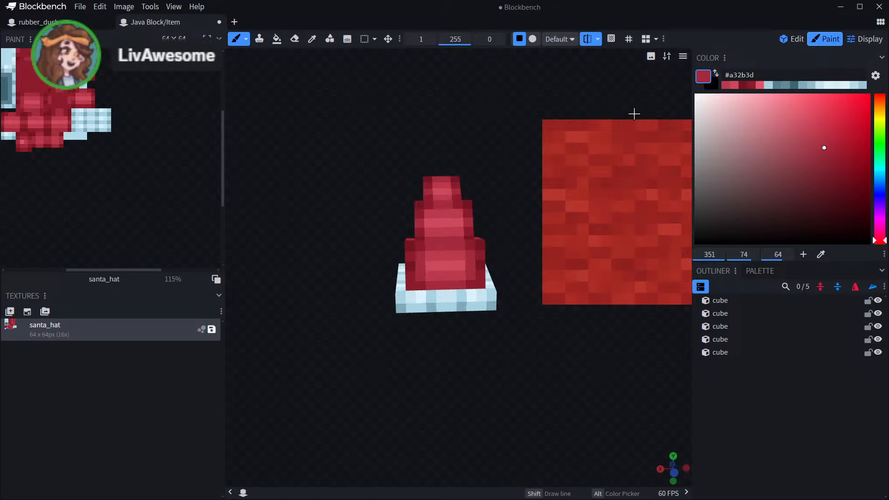
pyautogui.scroll(5, 338, 113)
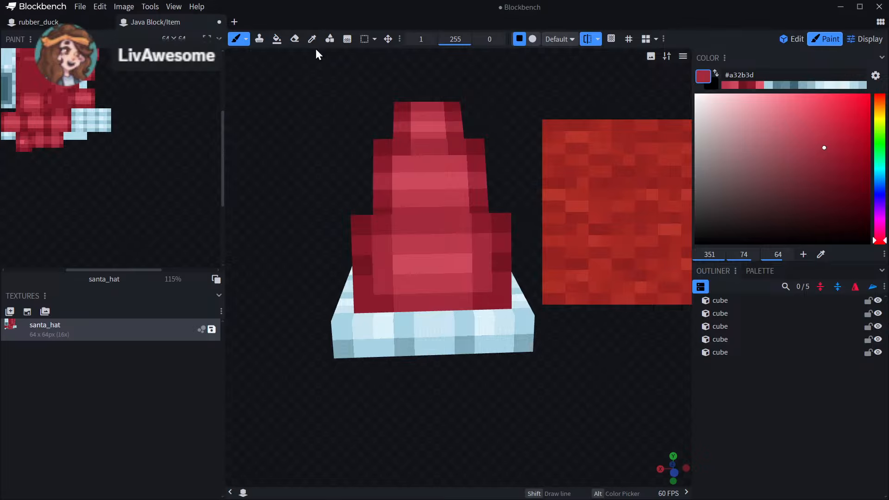
pyautogui.click(361, 284)
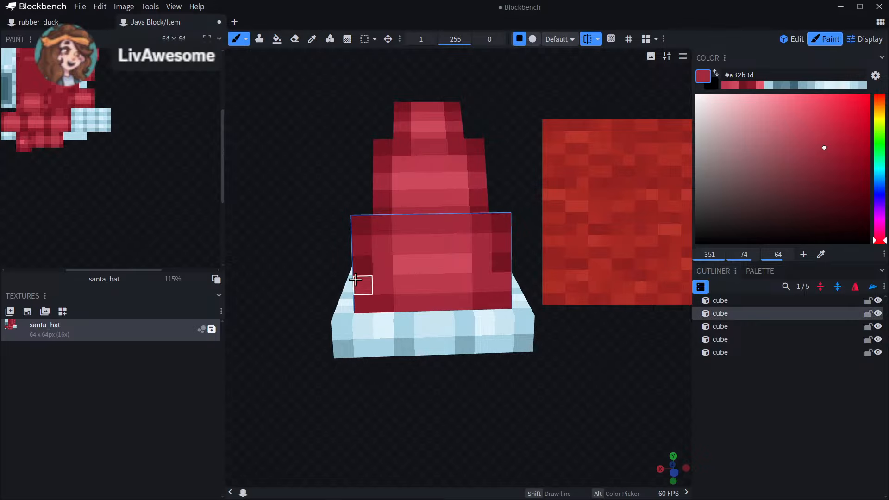
pyautogui.click(311, 39)
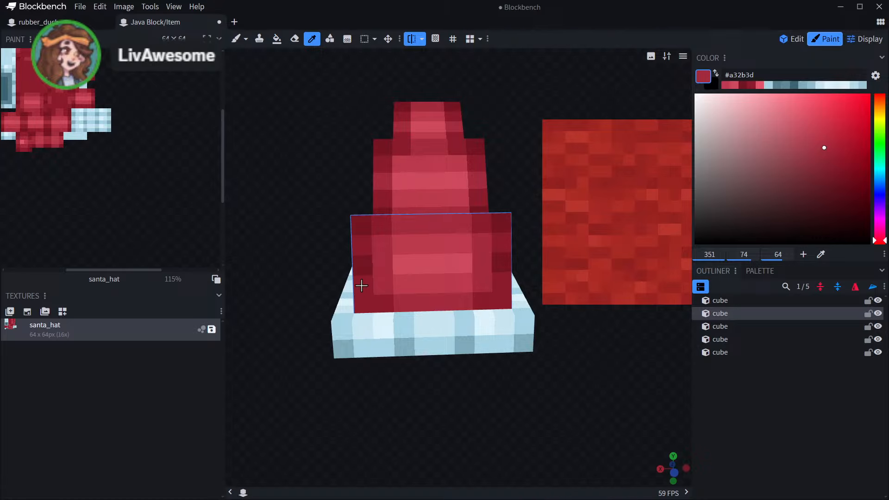
pyautogui.click(236, 39)
pyautogui.moveTo(320, 261)
pyautogui.mouseDown()
pyautogui.moveTo(413, 252)
pyautogui.moveTo(507, 268)
pyautogui.mouseUp()
pyautogui.moveTo(323, 287); pyautogui.dragTo(569, 274)
pyautogui.moveTo(501, 402); pyautogui.dragTo(522, 397)
pyautogui.scroll(-5, 526, 417)
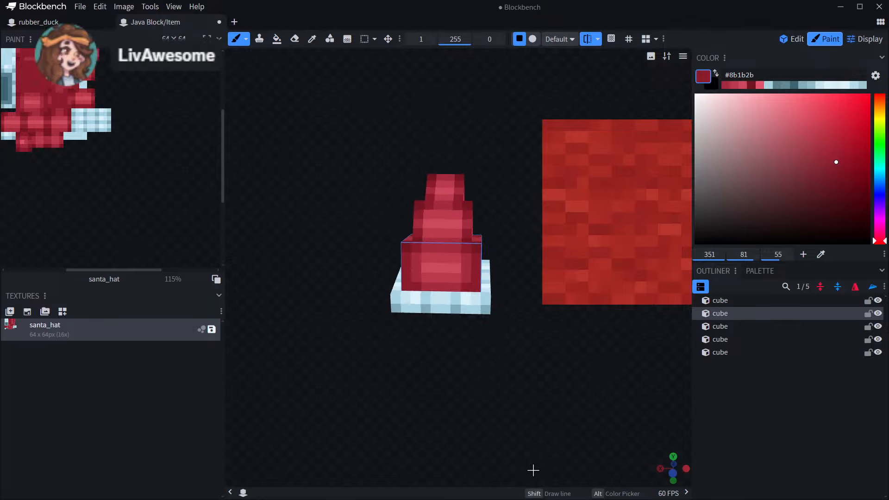
# - Sample #741522 from the lowest red cube's upper corner and check the shading along the hat's edges
pyautogui.moveTo(532, 469); pyautogui.dragTo(516, 417)
pyautogui.scroll(4, 416, 139)
pyautogui.click(311, 39)
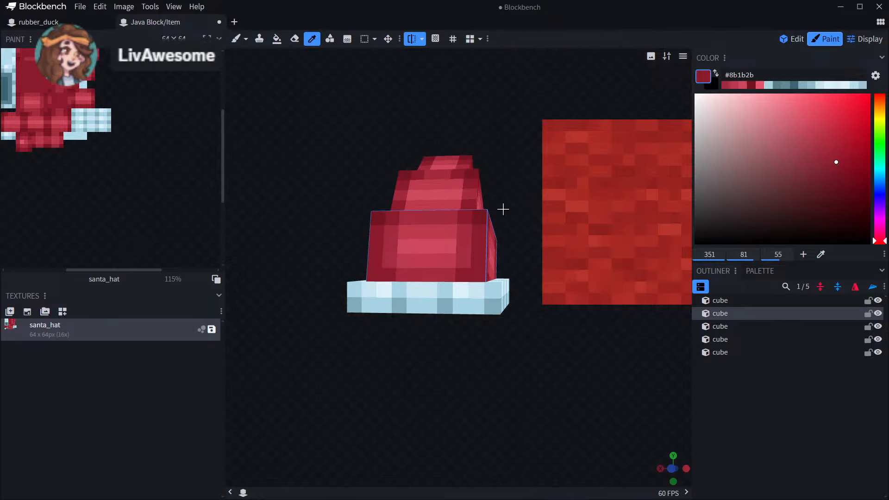
pyautogui.click(480, 216)
pyautogui.click(236, 38)
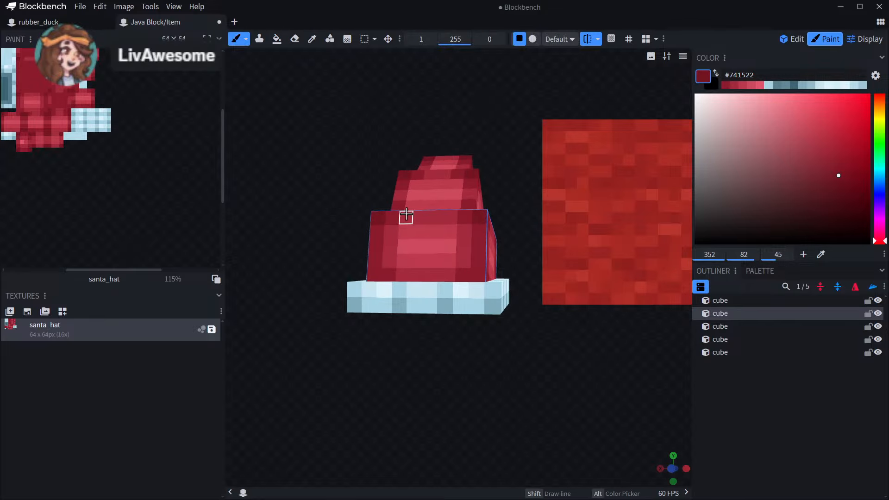
pyautogui.moveTo(501, 350); pyautogui.dragTo(425, 380)
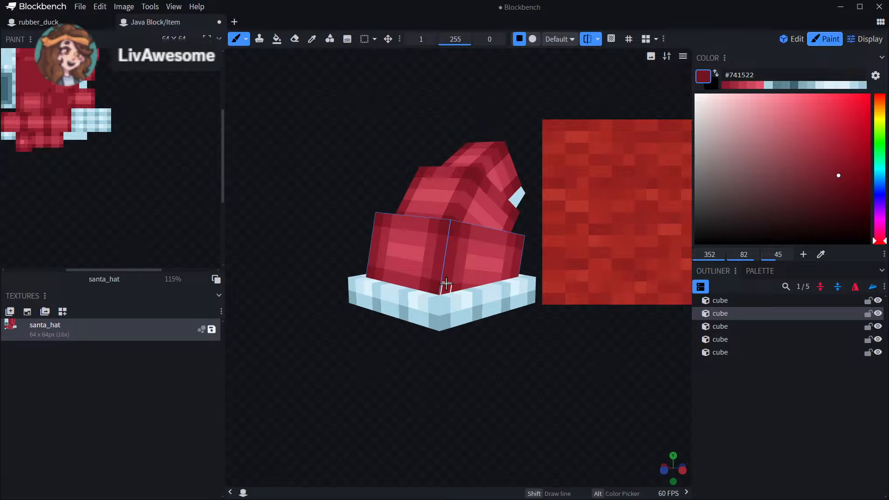
pyautogui.moveTo(368, 387); pyautogui.dragTo(440, 404)
pyautogui.scroll(3, 465, 341)
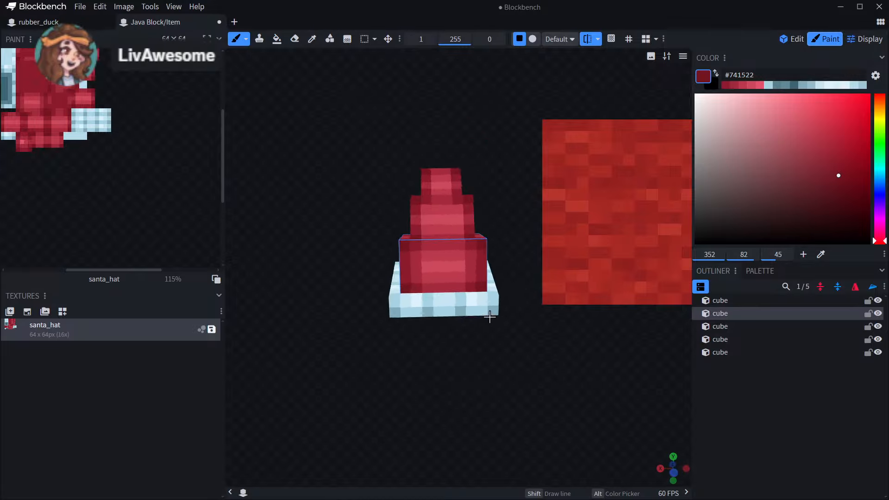
pyautogui.scroll(-4, 553, 298)
pyautogui.scroll(3, 546, 287)
pyautogui.scroll(3, 544, 276)
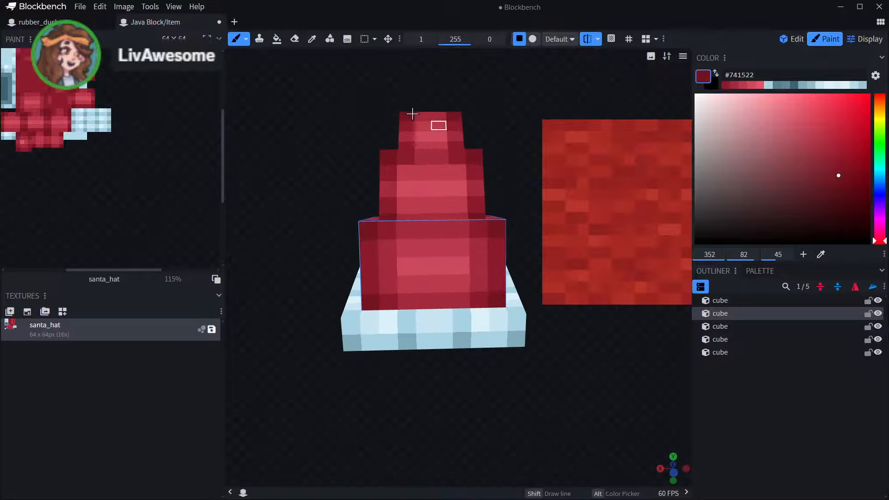
# - Sample #a32b3d from the lowest red cube and paint over the outer highlight pixels on the middle red cube, narrowing its bright centre
pyautogui.click(312, 39)
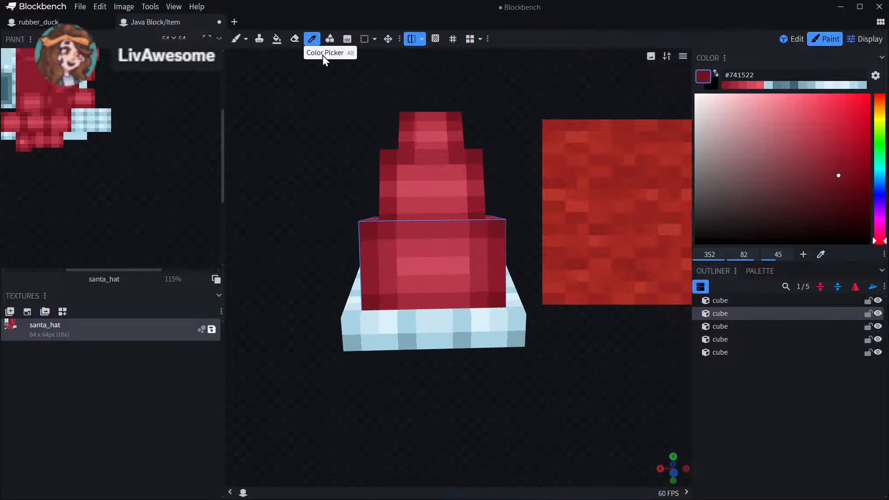
pyautogui.click(388, 203)
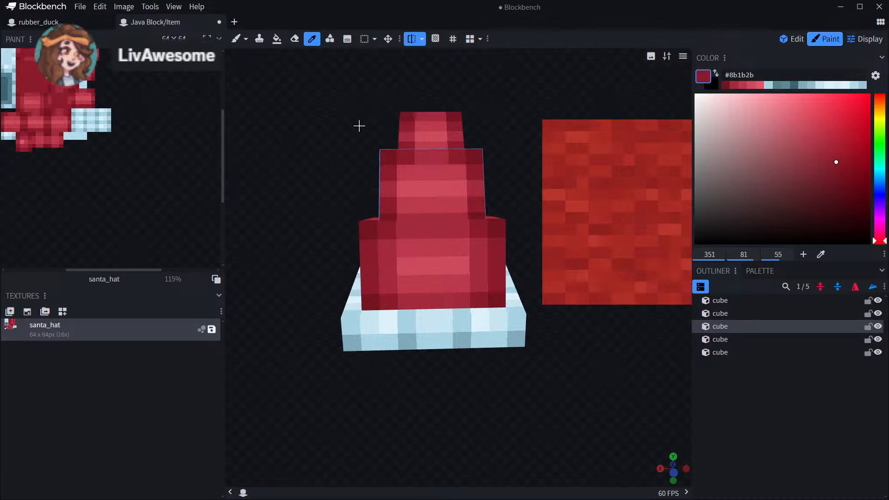
pyautogui.click(236, 39)
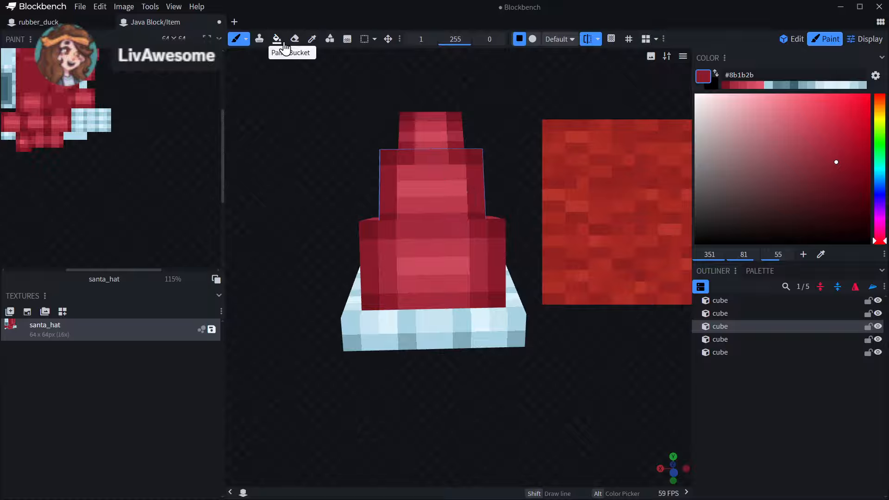
pyautogui.click(312, 39)
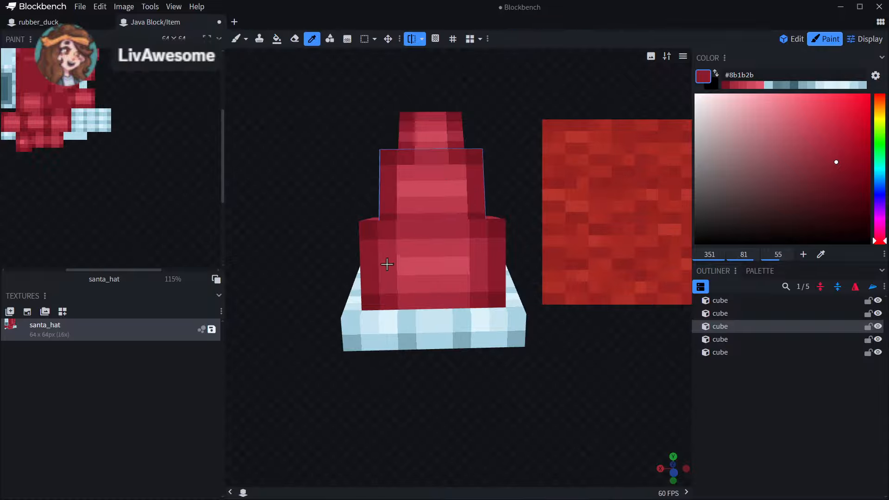
pyautogui.click(387, 264)
pyautogui.click(235, 38)
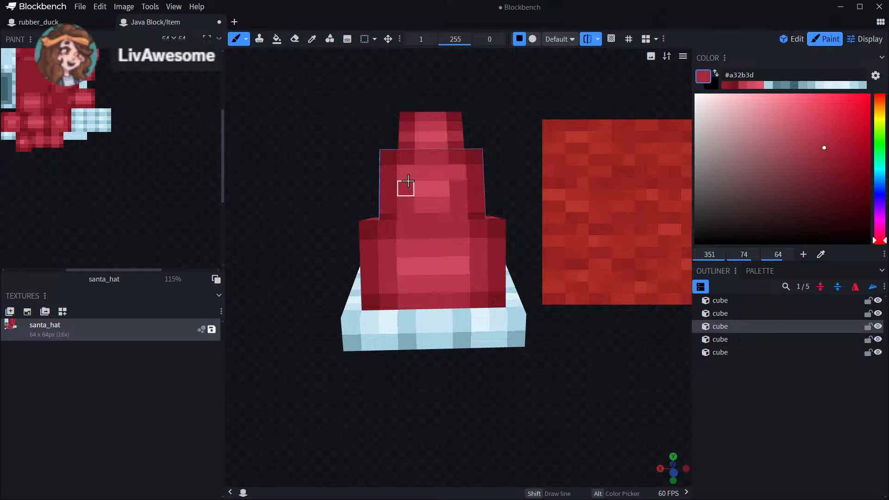
pyautogui.scroll(-3, 536, 318)
pyautogui.moveTo(536, 318); pyautogui.dragTo(496, 380)
pyautogui.scroll(5, 494, 369)
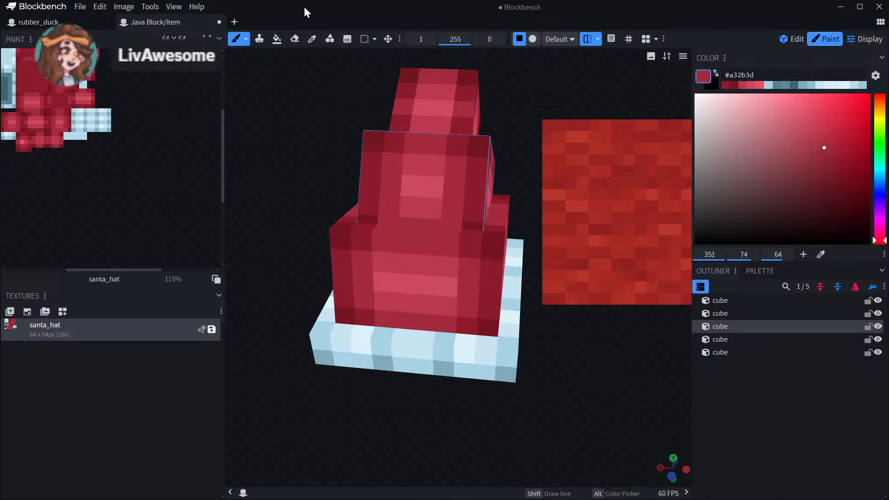
# - Sample #8b1b2b from the middle red cube's side edge and darken the bottom-row pixels beside its lower corners
pyautogui.click(312, 38)
pyautogui.click(365, 185)
pyautogui.press('b')
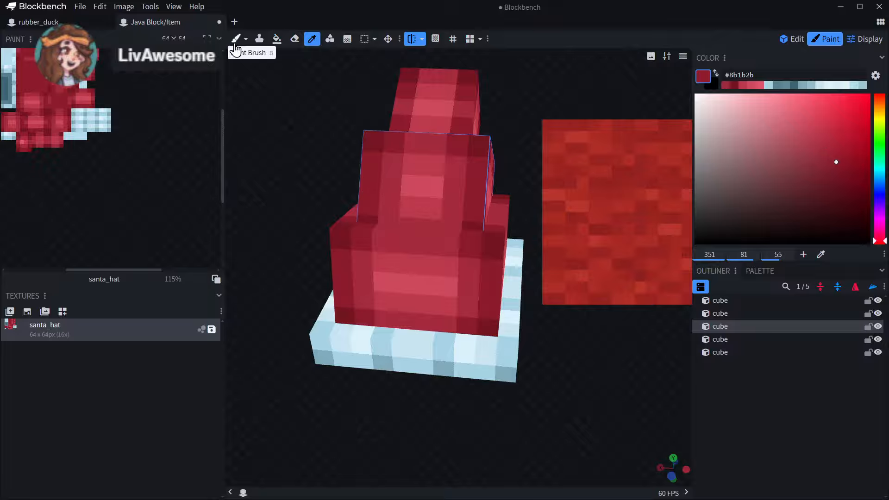
pyautogui.scroll(-3, 321, 373)
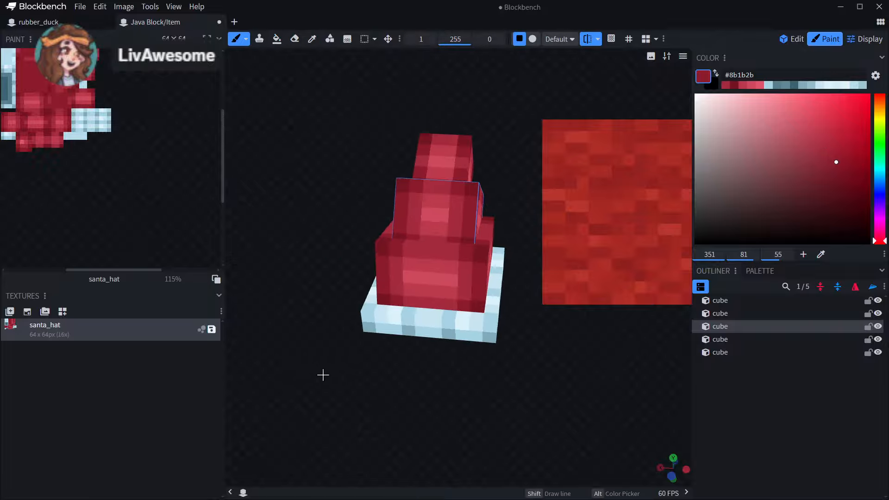
pyautogui.moveTo(321, 373); pyautogui.dragTo(360, 363)
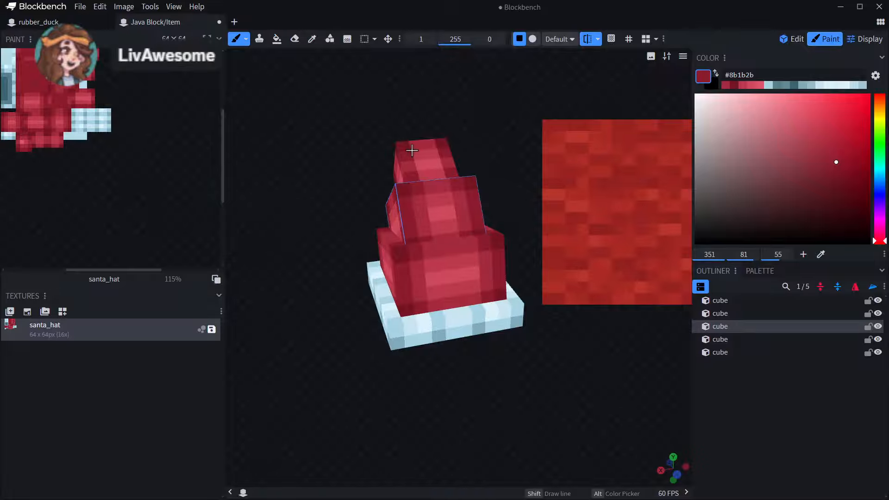
# - Examine the shading on the red cubes' side faces and shared corner edges from several angles
pyautogui.scroll(2, 413, 150)
pyautogui.moveTo(531, 121)
pyautogui.mouseDown()
pyautogui.moveTo(373, 131)
pyautogui.moveTo(391, 111)
pyautogui.moveTo(370, 93)
pyautogui.mouseUp()
pyautogui.click(312, 39)
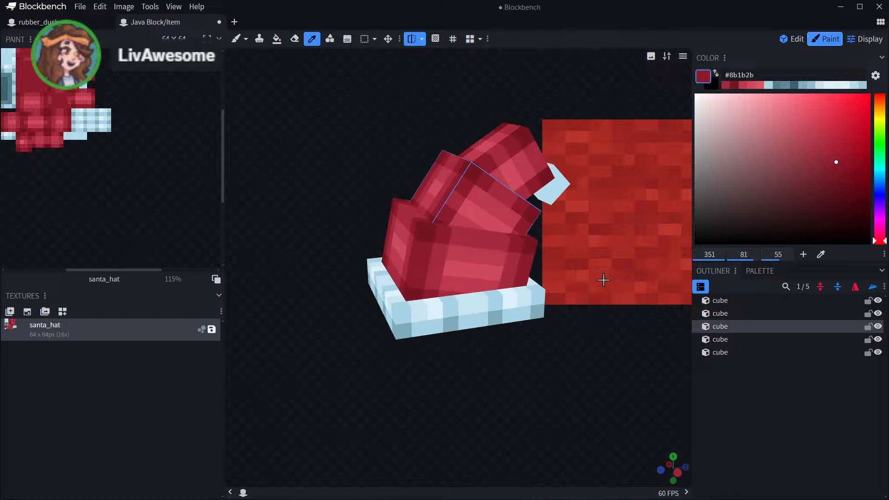
pyautogui.scroll(3, 486, 223)
pyautogui.moveTo(330, 123); pyautogui.dragTo(452, 144)
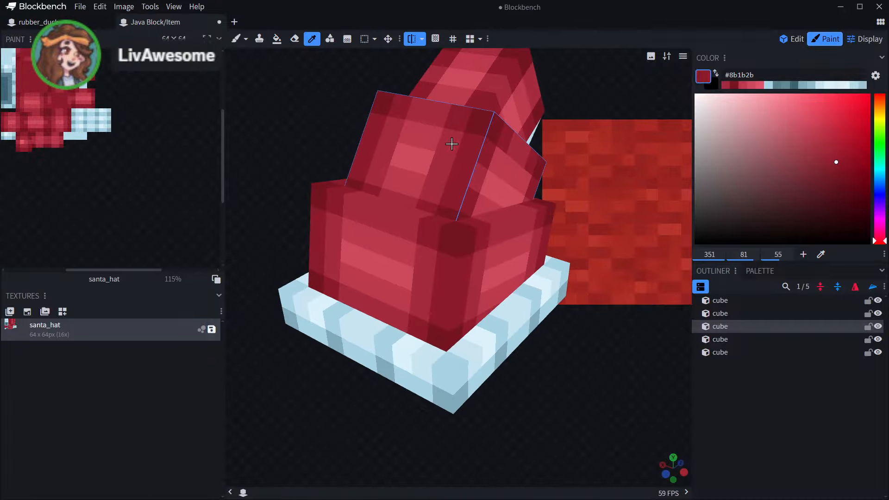
pyautogui.click(235, 39)
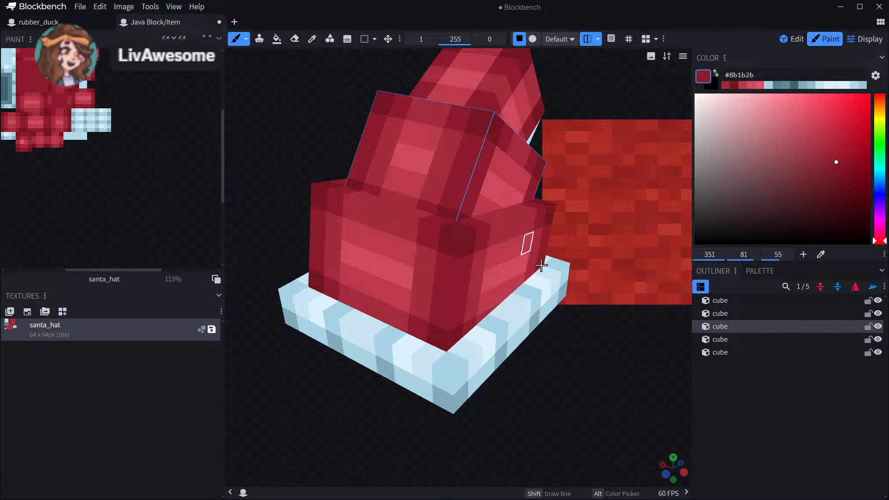
pyautogui.moveTo(637, 343)
pyautogui.mouseDown()
pyautogui.moveTo(476, 316)
pyautogui.moveTo(691, 331)
pyautogui.moveTo(824, 327)
pyautogui.moveTo(796, 316)
pyautogui.moveTo(584, 326)
pyautogui.moveTo(504, 317)
pyautogui.moveTo(489, 296)
pyautogui.moveTo(582, 337)
pyautogui.moveTo(645, 333)
pyautogui.mouseUp()
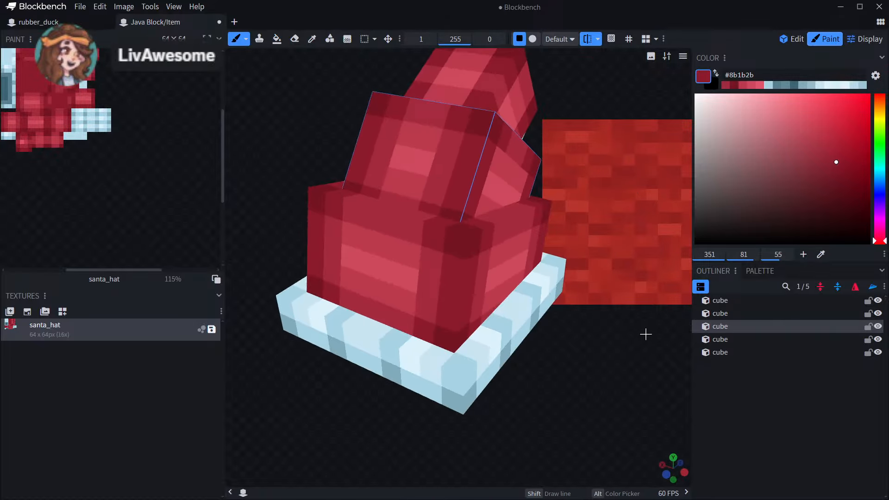
# - Sample #a32b3d from the middle red cube and check the shading on the face opposite the pom-pom
pyautogui.click(312, 39)
pyautogui.click(447, 173)
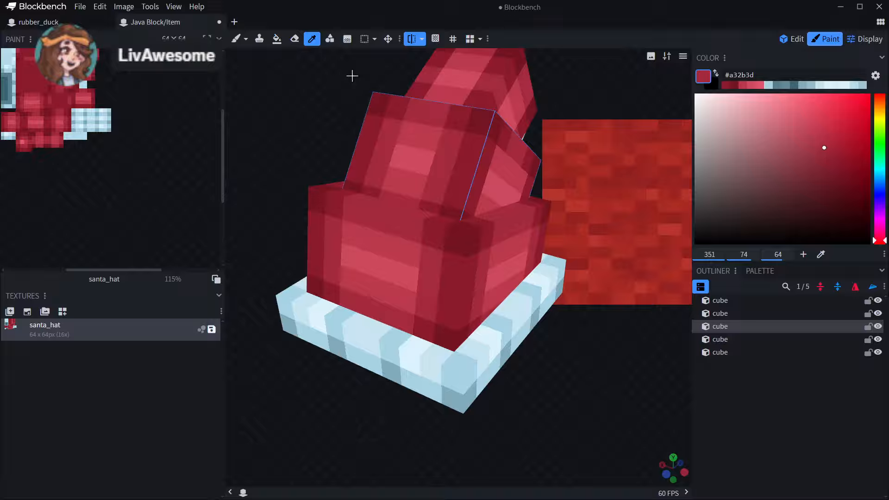
pyautogui.click(239, 38)
pyautogui.moveTo(539, 385)
pyautogui.mouseDown()
pyautogui.moveTo(533, 413)
pyautogui.moveTo(440, 220)
pyautogui.moveTo(477, 177)
pyautogui.mouseUp()
pyautogui.moveTo(309, 380); pyautogui.dragTo(393, 341)
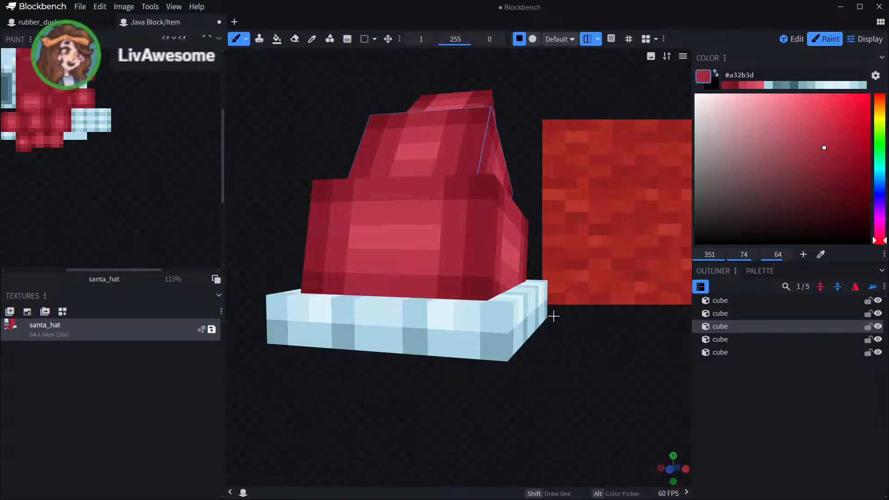
pyautogui.moveTo(241, 88); pyautogui.dragTo(557, 314)
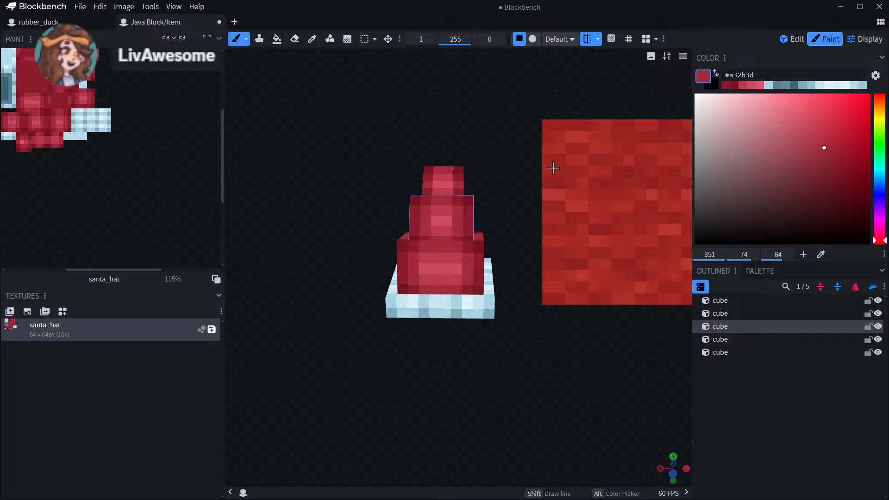
# - Sample #8b1b2b from the middle red cube and paint over the mismatched pixels along the top red cube's side edges
pyautogui.scroll(1, 552, 167)
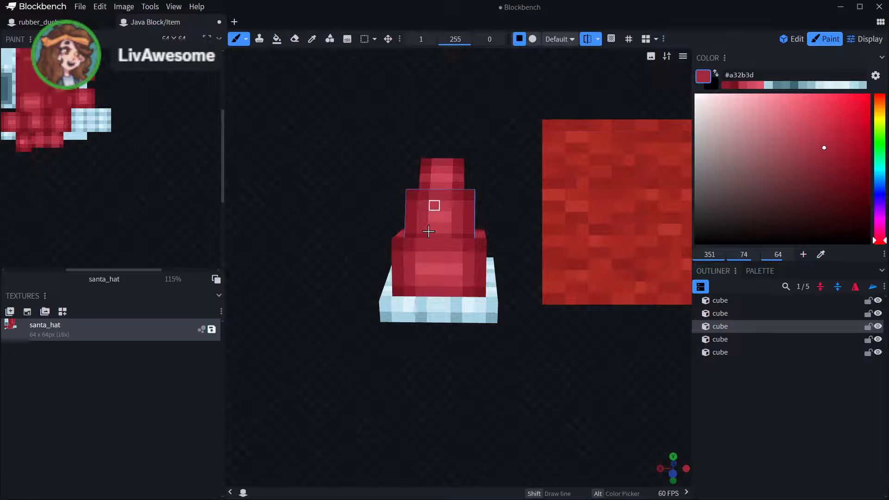
pyautogui.scroll(4, 479, 176)
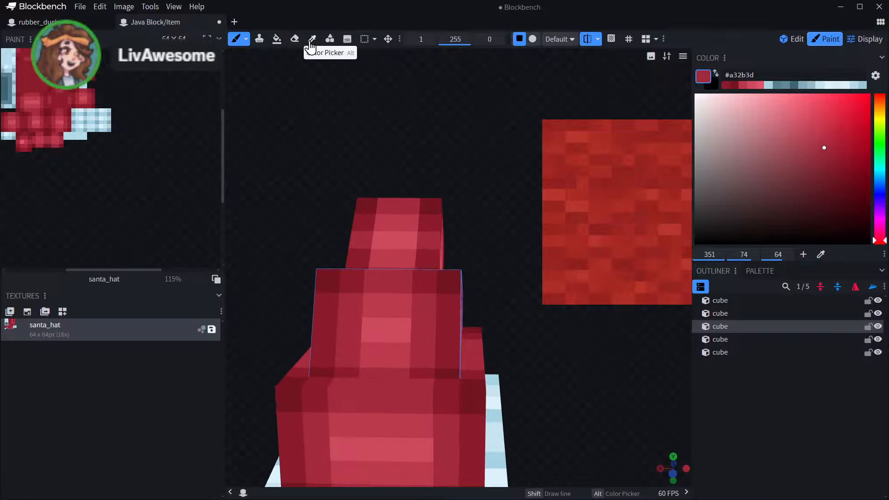
pyautogui.click(310, 43)
pyautogui.scroll(1, 451, 323)
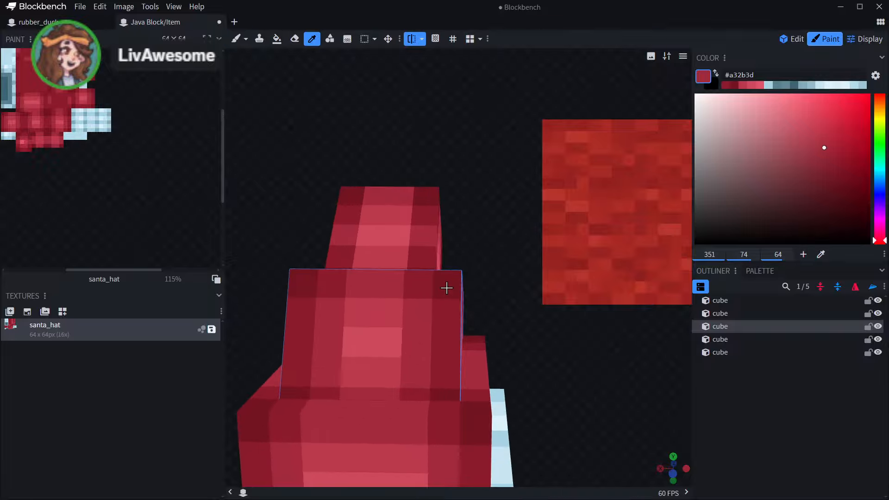
pyautogui.click(449, 314)
pyautogui.click(237, 39)
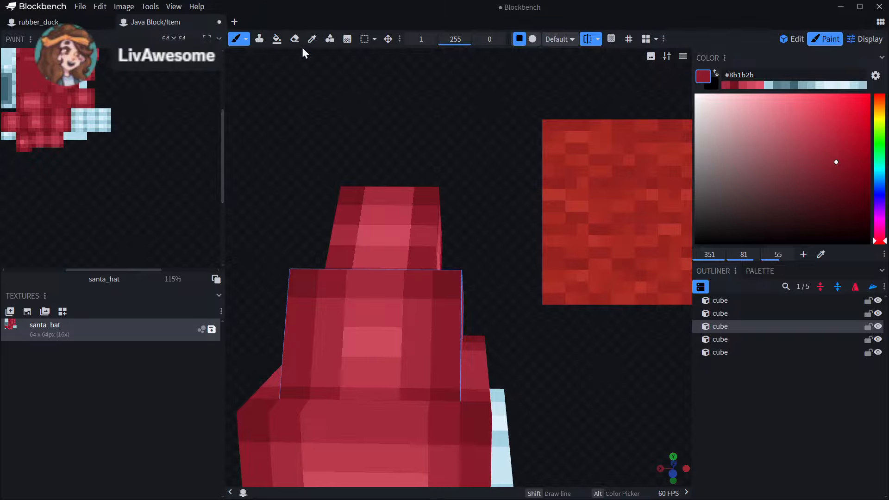
pyautogui.click(424, 235)
pyautogui.moveTo(482, 198); pyautogui.dragTo(447, 204)
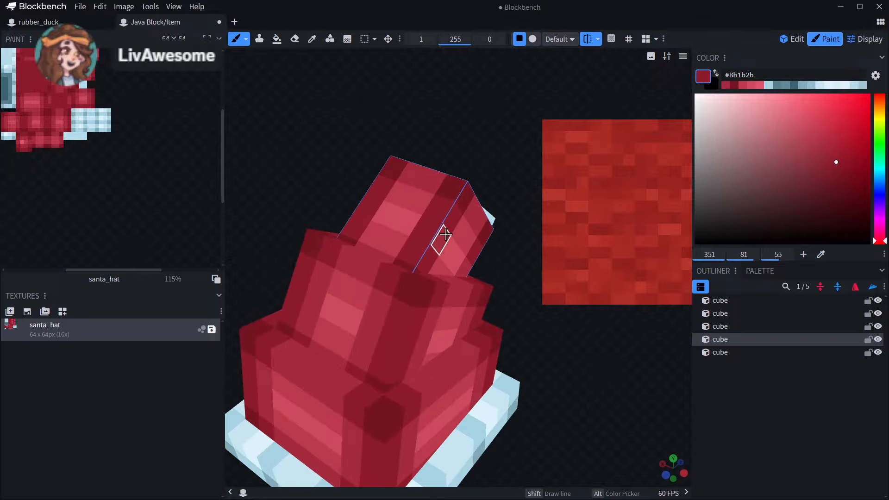
pyautogui.moveTo(495, 154); pyautogui.dragTo(548, 260)
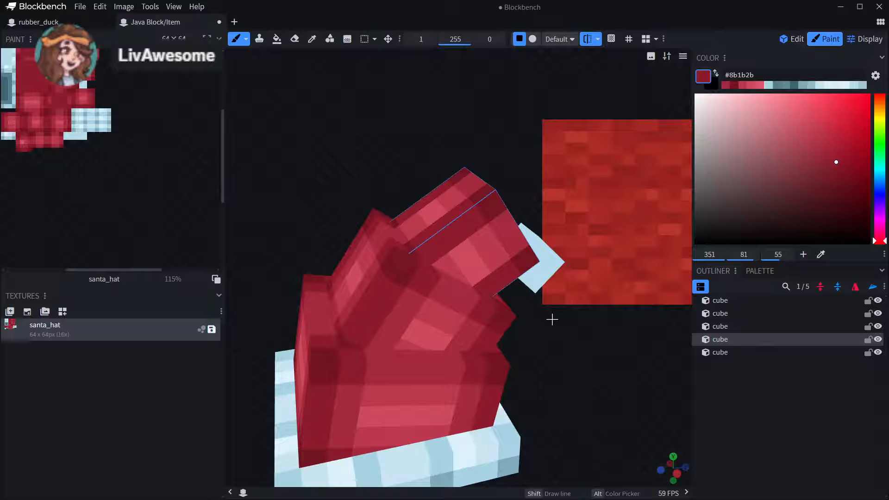
pyautogui.moveTo(552, 319); pyautogui.dragTo(429, 268)
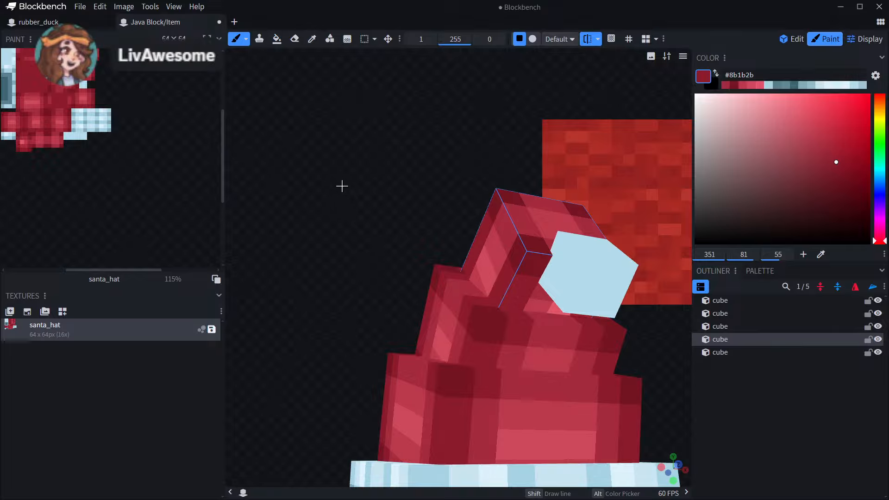
pyautogui.moveTo(341, 186); pyautogui.dragTo(557, 260)
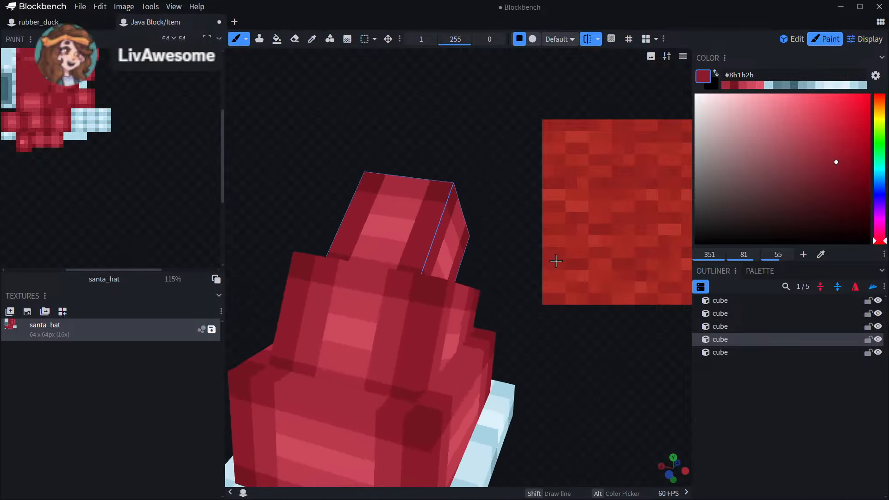
# - Sample #a32b3d from the middle red cube and try it on the top cube's side-edge shading
pyautogui.click(314, 40)
pyautogui.moveTo(351, 92)
pyautogui.mouseDown()
pyautogui.moveTo(373, 80)
pyautogui.moveTo(364, 86)
pyautogui.mouseUp()
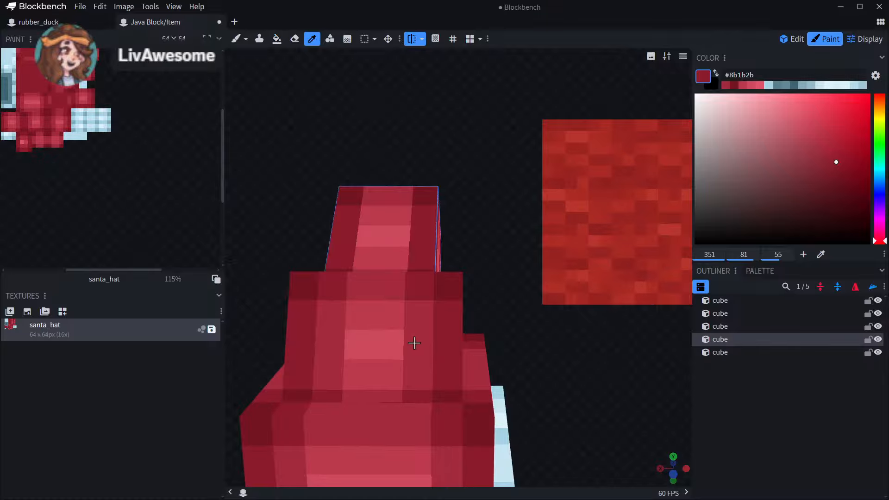
pyautogui.click(414, 343)
pyautogui.click(236, 39)
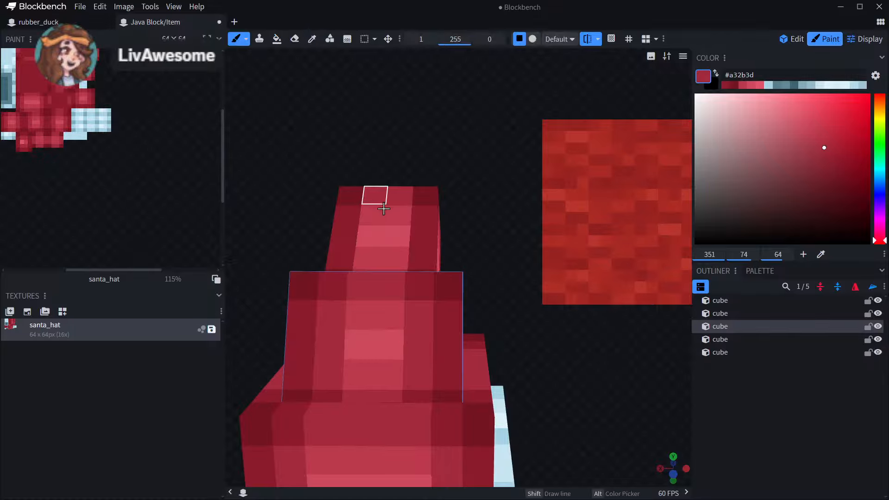
pyautogui.click(420, 235)
pyautogui.scroll(-2, 300, 243)
pyautogui.moveTo(300, 244); pyautogui.dragTo(304, 210)
pyautogui.scroll(-3, 305, 209)
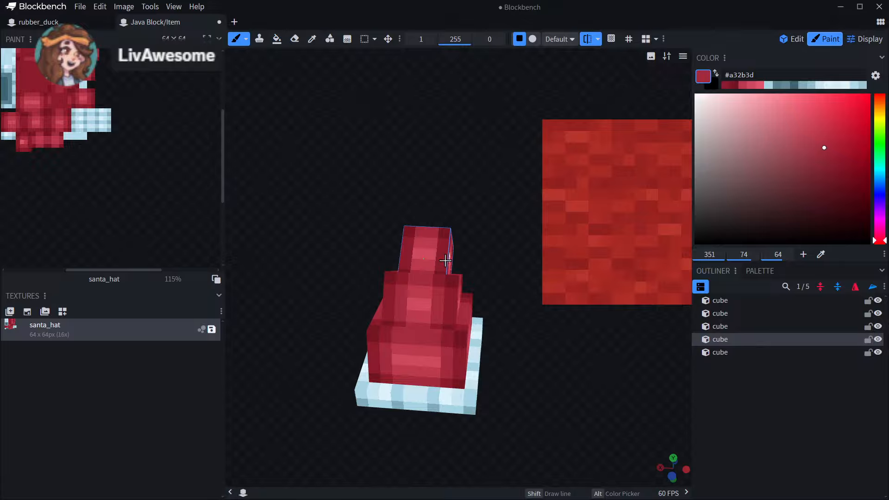
# - Try painting #a32b3d over the row below the top cube's brightest highlight, and undo it
pyautogui.scroll(2, 464, 180)
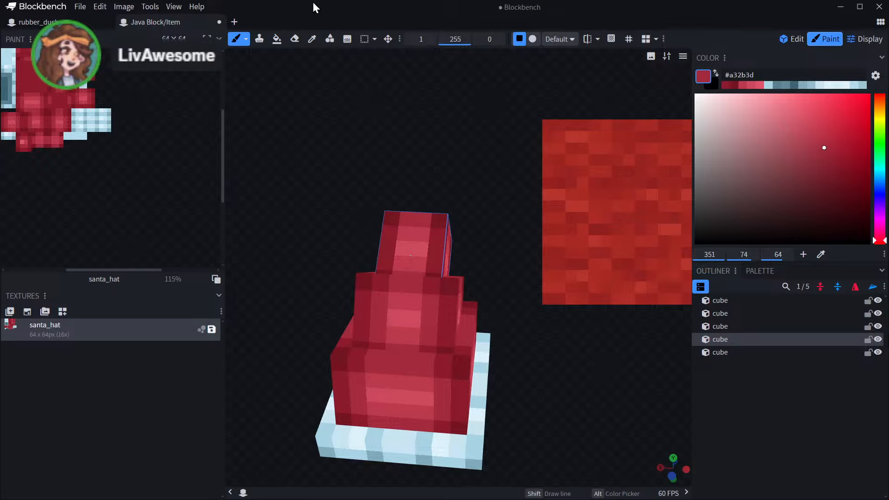
pyautogui.scroll(5, 350, 258)
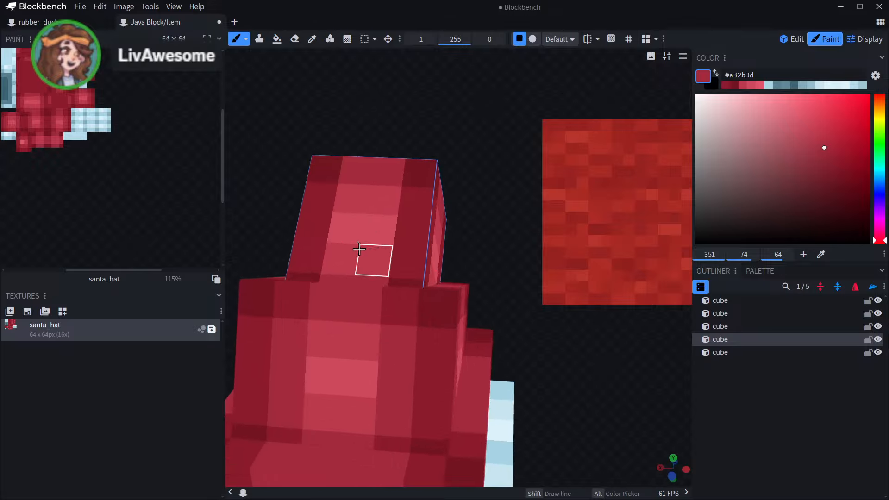
pyautogui.moveTo(513, 278); pyautogui.dragTo(644, 336)
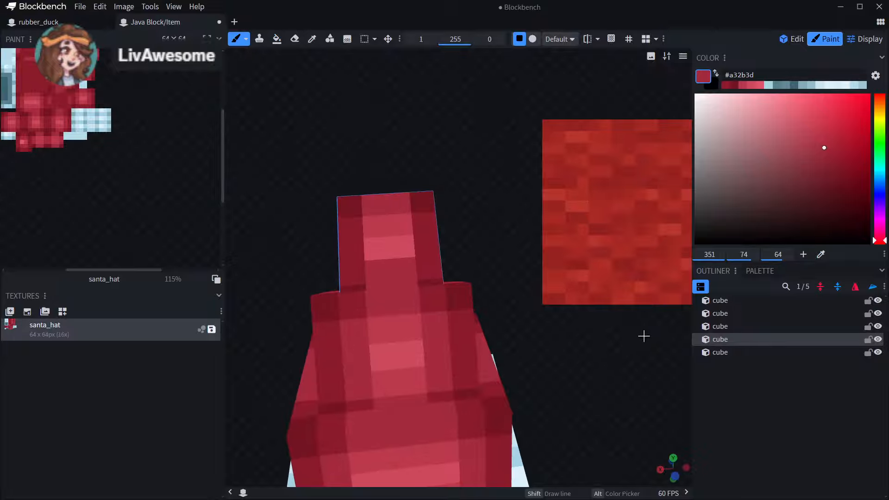
pyautogui.hotkey('ctrl', 'z')
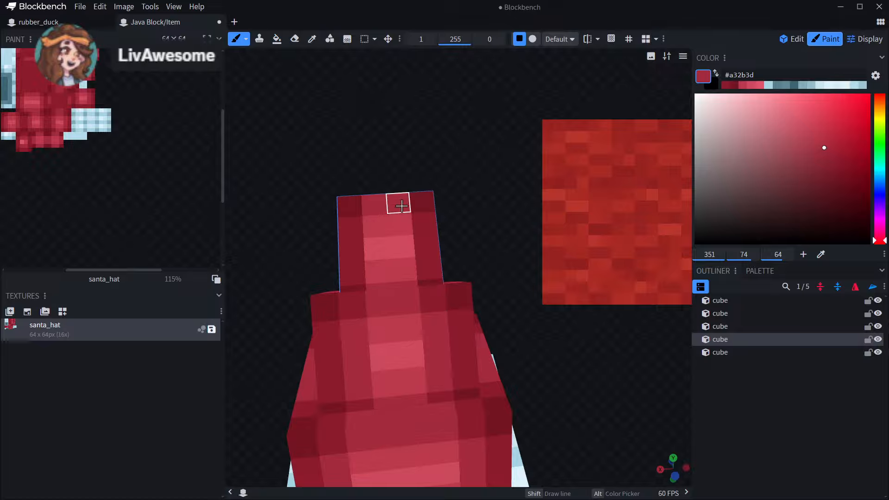
# - Sample the top cube's highlight, lighten it to #dc586a, and paint one off-centre pixel of that highlight
pyautogui.moveTo(427, 153)
pyautogui.mouseDown()
pyautogui.moveTo(565, 131)
pyautogui.moveTo(631, 133)
pyautogui.moveTo(475, 119)
pyautogui.moveTo(411, 143)
pyautogui.moveTo(477, 131)
pyautogui.moveTo(410, 154)
pyautogui.mouseUp()
pyautogui.scroll(2, 411, 155)
pyautogui.click(312, 38)
pyautogui.scroll(3, 397, 246)
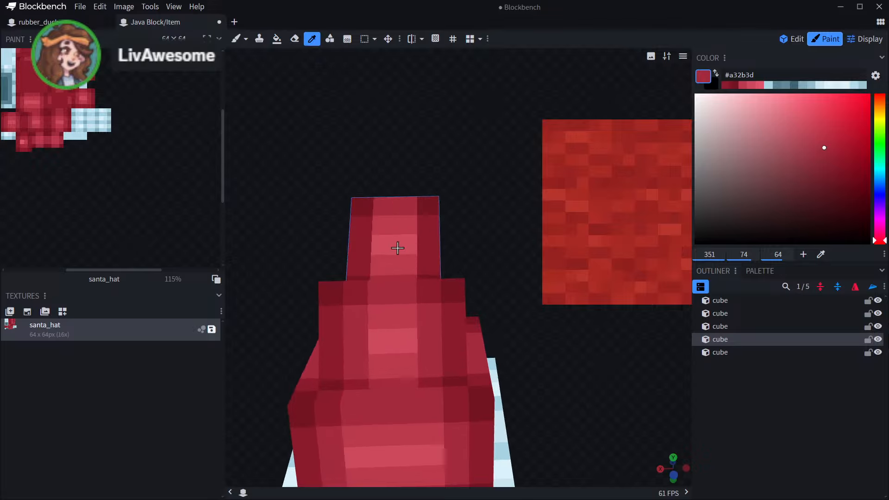
pyautogui.click(398, 245)
pyautogui.click(800, 115)
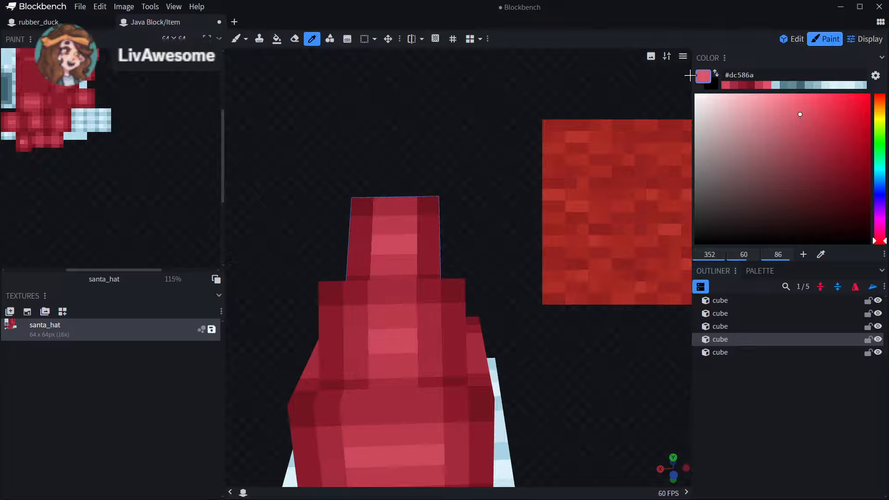
pyautogui.click(236, 39)
pyautogui.click(411, 246)
# - Paint one #dc586a accent pixel in the brightest highlight row of both the middle and the lowest red cubes
pyautogui.scroll(-4, 534, 315)
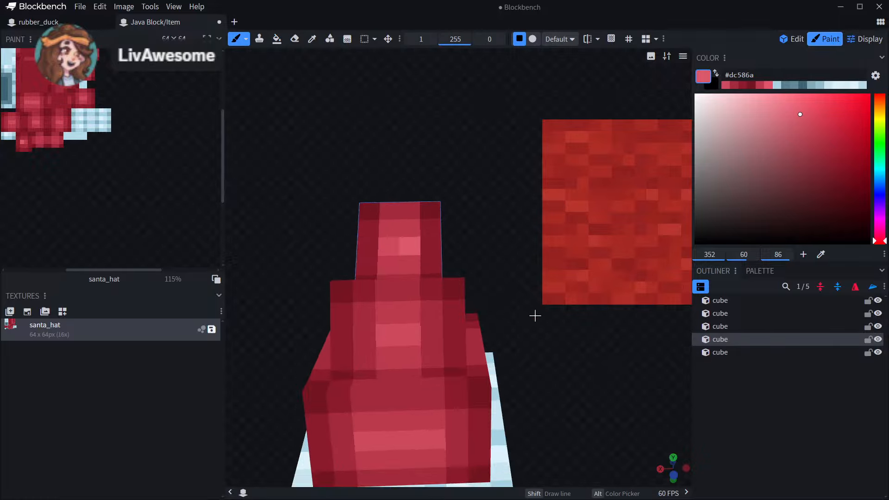
pyautogui.moveTo(554, 330)
pyautogui.mouseDown()
pyautogui.moveTo(566, 304)
pyautogui.moveTo(551, 309)
pyautogui.mouseUp()
pyautogui.click(426, 317)
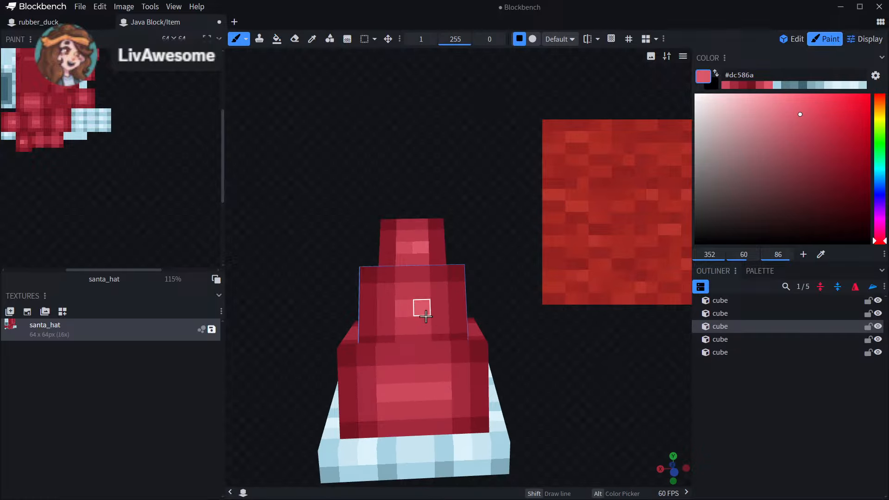
pyautogui.click(448, 398)
# - Try a #dc586a accent pixel on the top cube's upper face above the pom-pom
pyautogui.scroll(-4, 551, 388)
pyautogui.moveTo(552, 387)
pyautogui.mouseDown()
pyautogui.moveTo(538, 329)
pyautogui.moveTo(521, 399)
pyautogui.moveTo(440, 298)
pyautogui.moveTo(377, 351)
pyautogui.moveTo(579, 377)
pyautogui.moveTo(329, 355)
pyautogui.mouseUp()
pyautogui.scroll(4, 513, 450)
pyautogui.scroll(3, 428, 296)
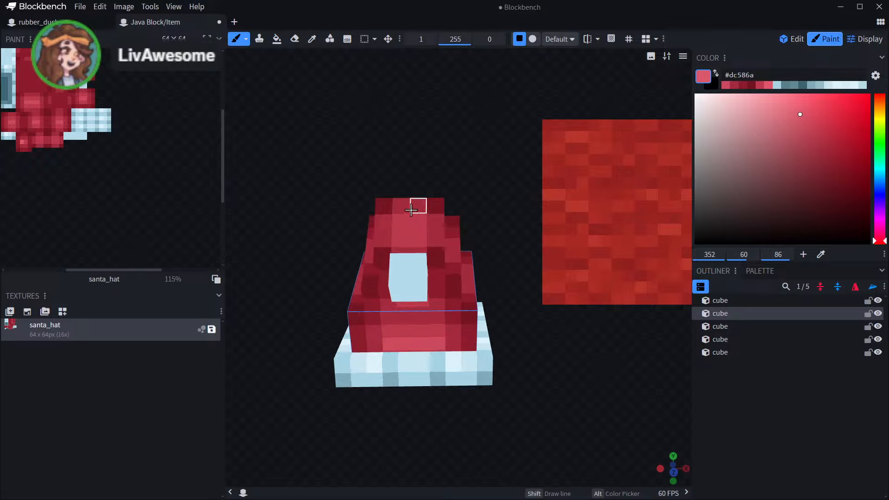
pyautogui.click(418, 223)
pyautogui.scroll(-4, 357, 375)
pyautogui.moveTo(364, 409)
pyautogui.mouseDown()
pyautogui.moveTo(430, 434)
pyautogui.moveTo(421, 420)
pyautogui.mouseUp()
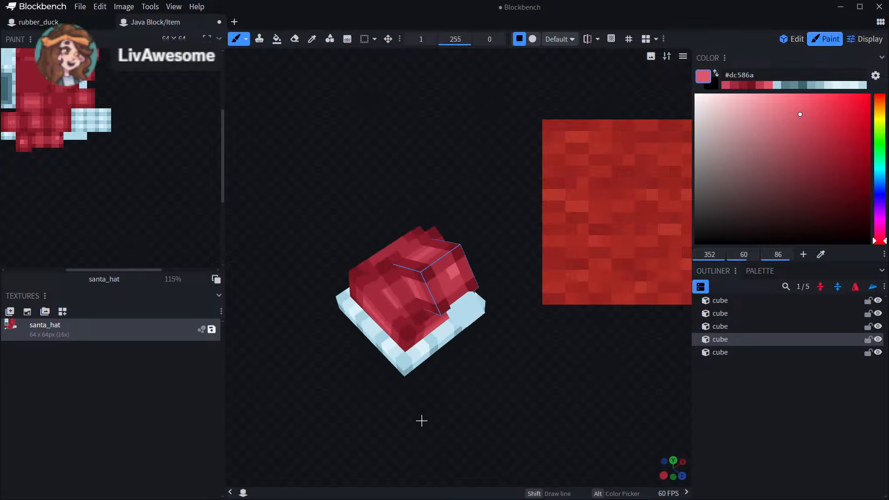
# - Sample #cd495b from the red highlights and paint the off-centre accent pixel on the top cube's face above the pom-pom
pyautogui.click(312, 38)
pyautogui.scroll(2, 418, 236)
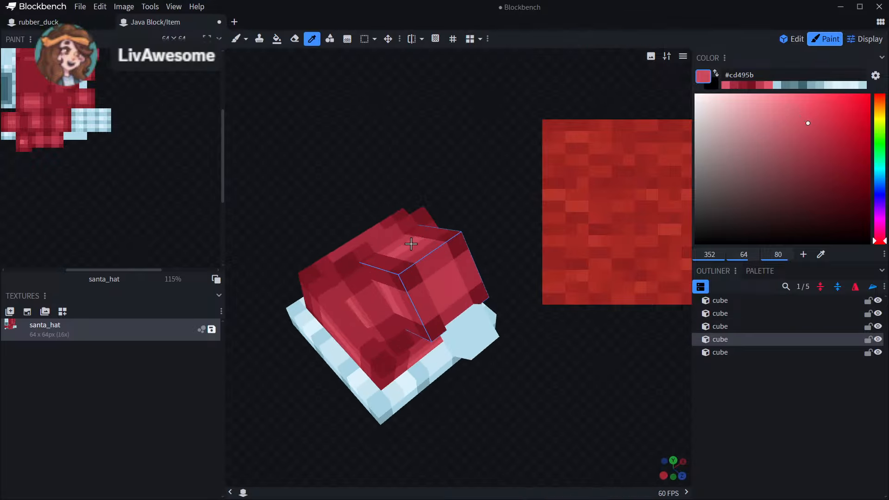
pyautogui.click(235, 38)
pyautogui.press('KP_1')
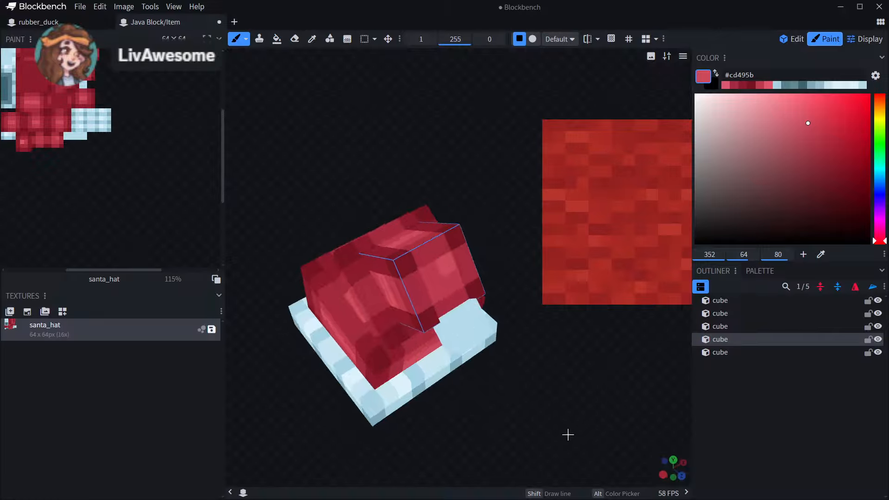
# - Sample the shadow colour #82abba from the pale blue brim and paint one lower corner pixel on the pom-pom's front face
pyautogui.click(312, 38)
pyautogui.scroll(1, 377, 433)
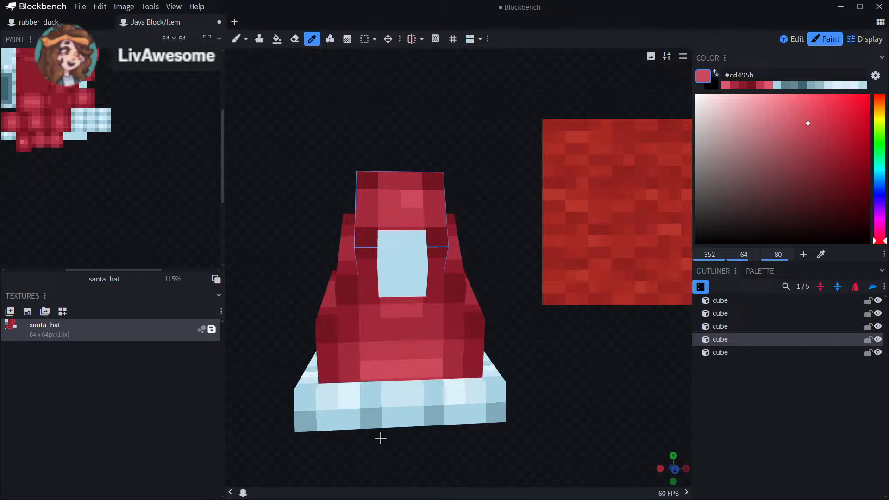
pyautogui.scroll(2, 389, 394)
pyautogui.click(392, 346)
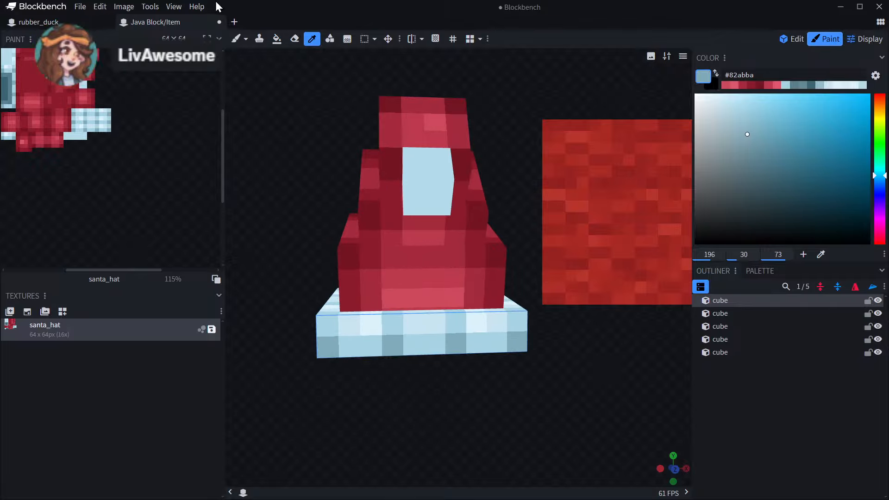
pyautogui.click(235, 38)
pyautogui.click(415, 203)
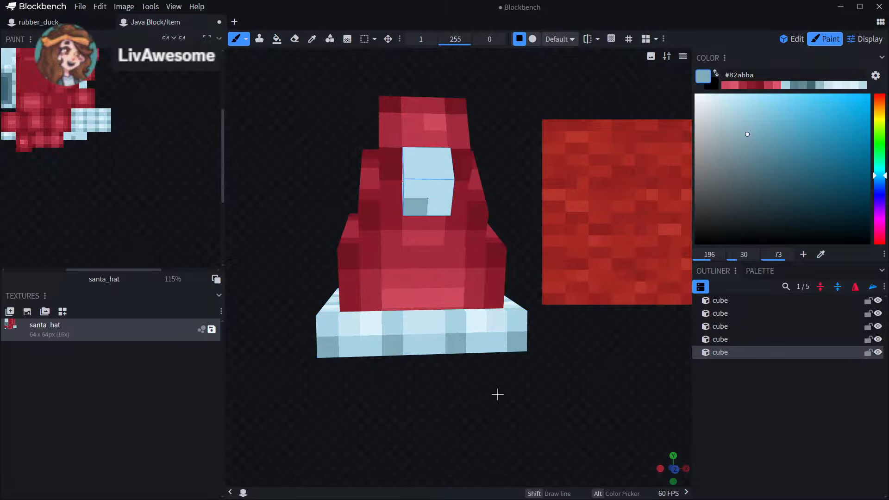
pyautogui.moveTo(497, 394); pyautogui.dragTo(543, 394)
pyautogui.moveTo(583, 357); pyautogui.dragTo(388, 235)
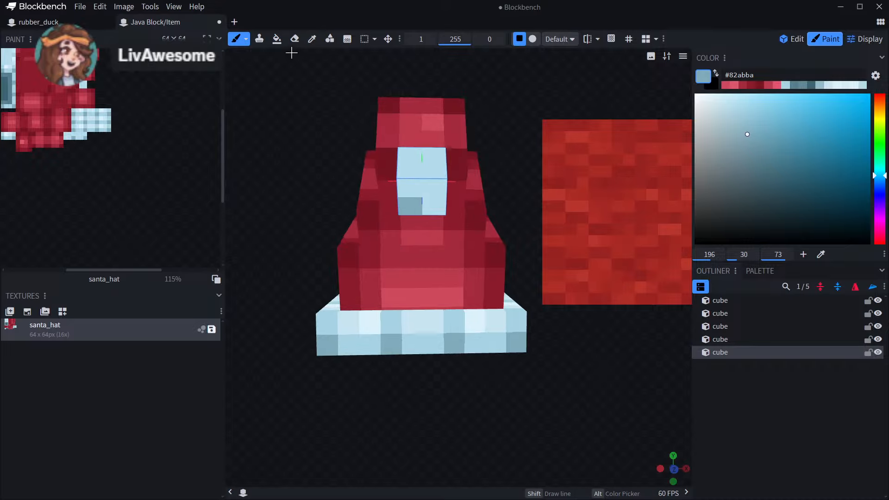
# - Sample the mid-tone #a7d2e3 from the brim and paint mid-tone pixels on the pom-pom's front and side faces
pyautogui.click(312, 40)
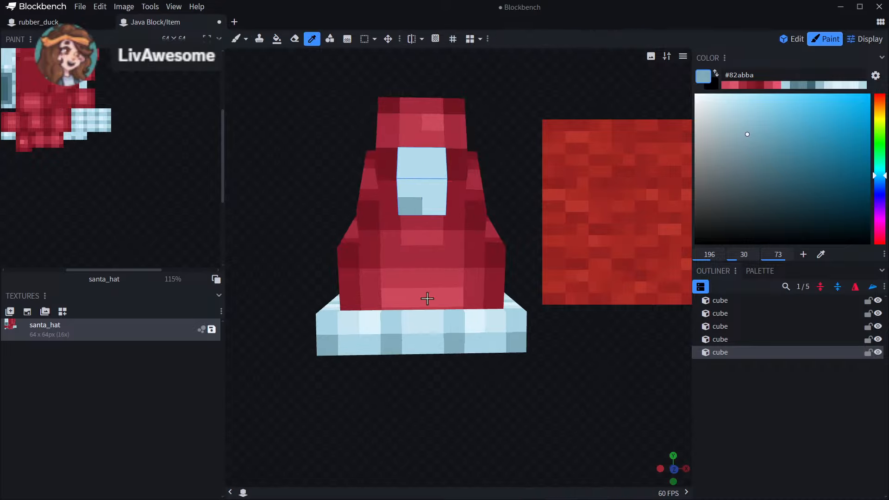
pyautogui.click(431, 344)
pyautogui.click(236, 39)
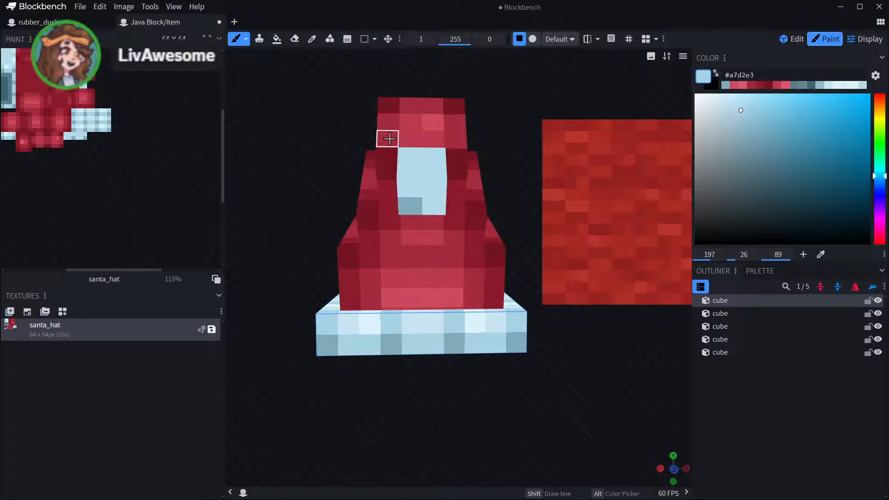
pyautogui.moveTo(451, 458); pyautogui.dragTo(363, 157)
pyautogui.click(384, 194)
pyautogui.moveTo(327, 255); pyautogui.dragTo(413, 205)
pyautogui.moveTo(291, 221); pyautogui.dragTo(570, 186)
pyautogui.moveTo(506, 182); pyautogui.dragTo(457, 199)
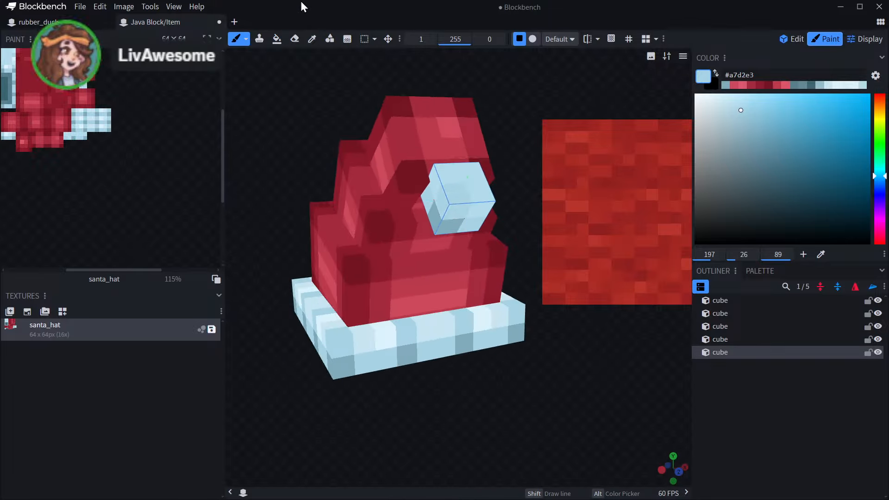
# - Sample the light tone #c8e5f0 from the brim and paint highlight pixels around the pom-pom's front upper corner
pyautogui.click(312, 39)
pyautogui.moveTo(460, 460); pyautogui.dragTo(432, 349)
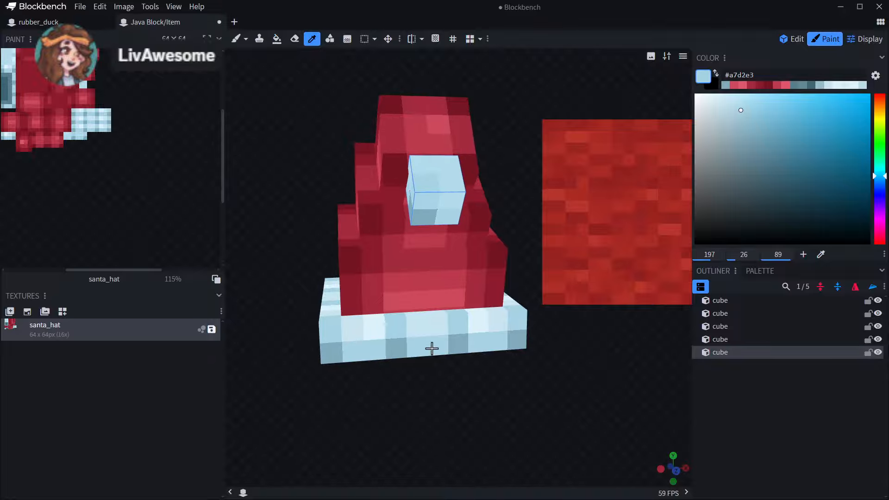
pyautogui.click(432, 348)
pyautogui.click(425, 327)
pyautogui.click(237, 38)
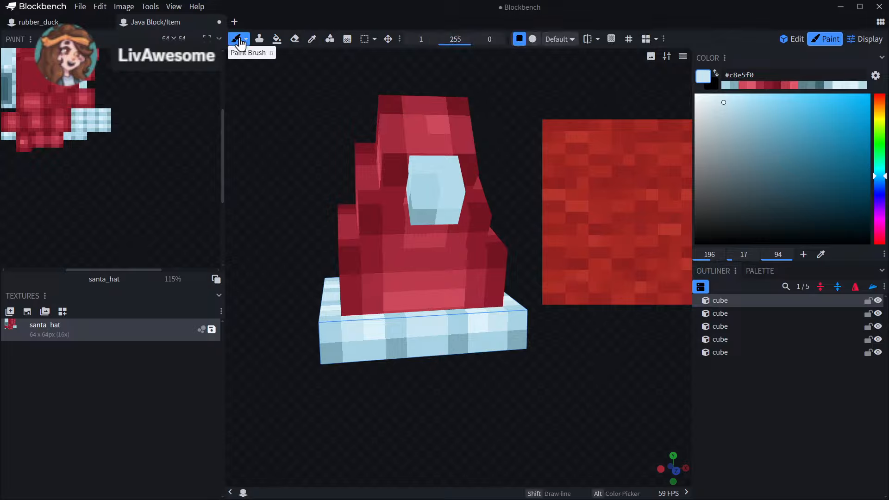
pyautogui.moveTo(274, 253)
pyautogui.mouseDown()
pyautogui.moveTo(292, 197)
pyautogui.moveTo(248, 237)
pyautogui.moveTo(247, 280)
pyautogui.mouseUp()
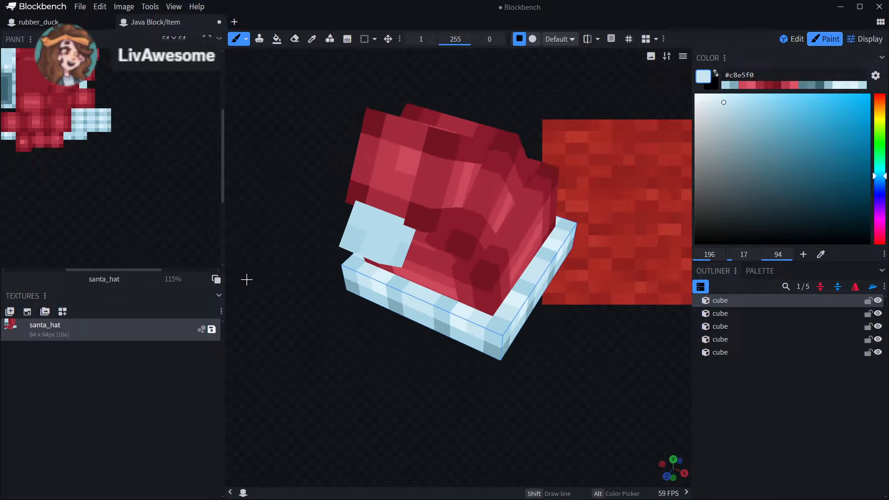
pyautogui.moveTo(370, 244); pyautogui.dragTo(385, 249)
pyautogui.moveTo(342, 378); pyautogui.dragTo(358, 266)
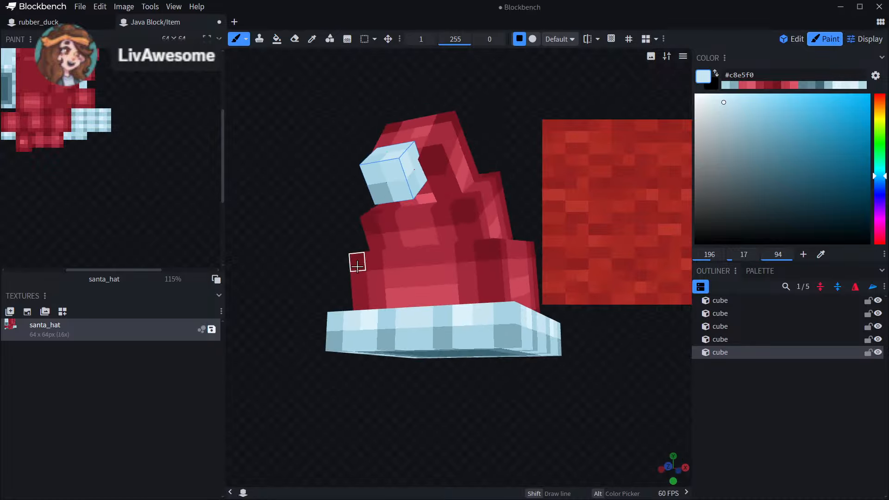
pyautogui.moveTo(324, 241); pyautogui.dragTo(291, 289)
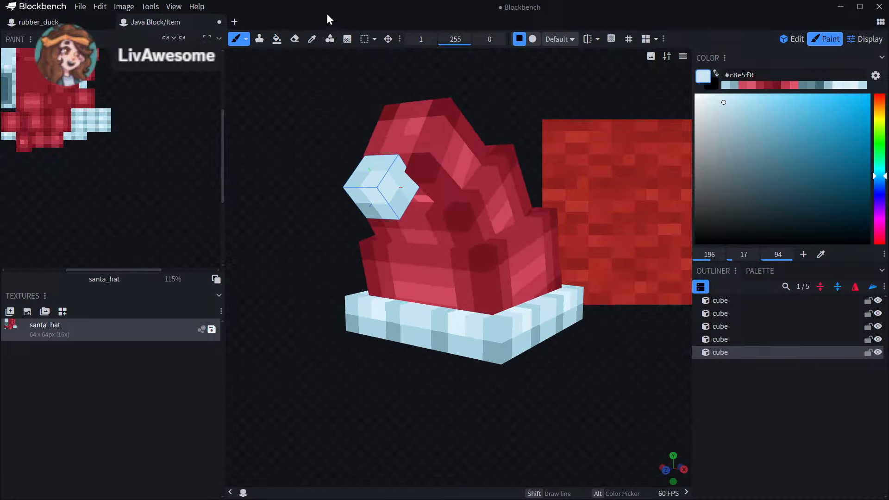
# - Sample #82abba from the pom-pom's shadow pixel and shade the lower part of its side
pyautogui.click(310, 40)
pyautogui.moveTo(320, 250); pyautogui.dragTo(397, 206)
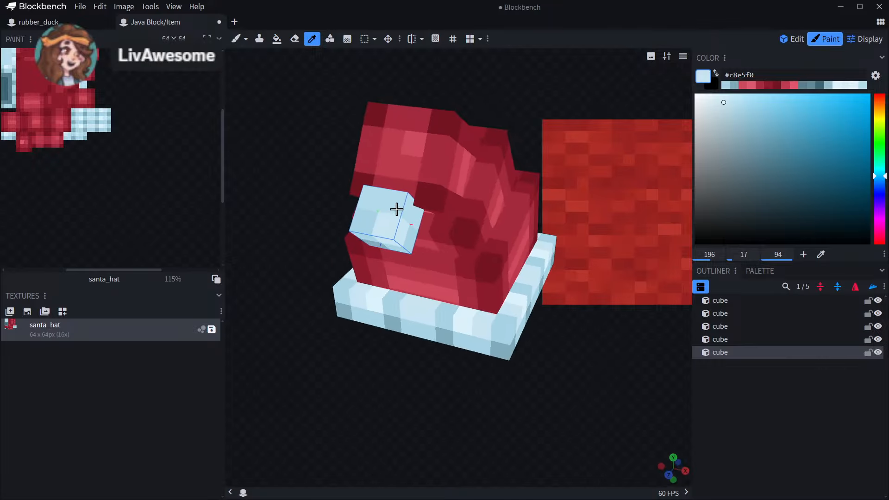
pyautogui.click(359, 213)
pyautogui.moveTo(332, 322); pyautogui.dragTo(520, 185)
pyautogui.click(485, 212)
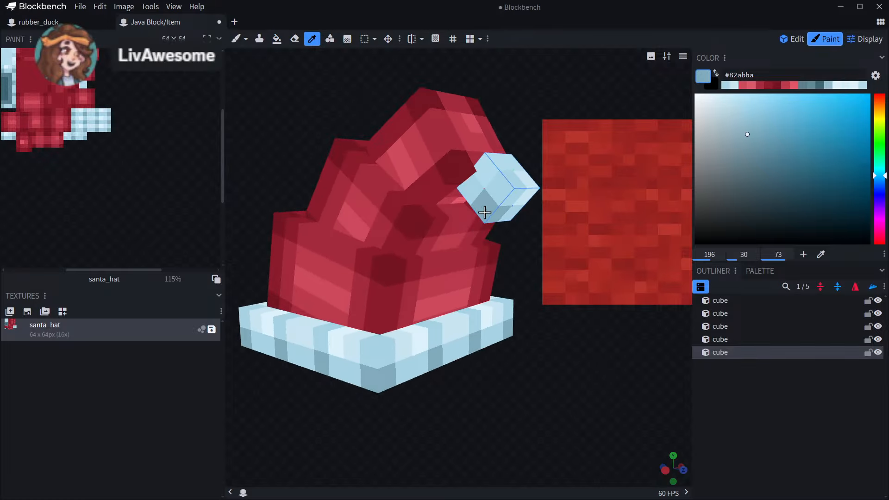
pyautogui.click(235, 38)
pyautogui.moveTo(522, 360)
pyautogui.mouseDown()
pyautogui.moveTo(540, 393)
pyautogui.moveTo(528, 370)
pyautogui.moveTo(420, 375)
pyautogui.moveTo(407, 365)
pyautogui.mouseUp()
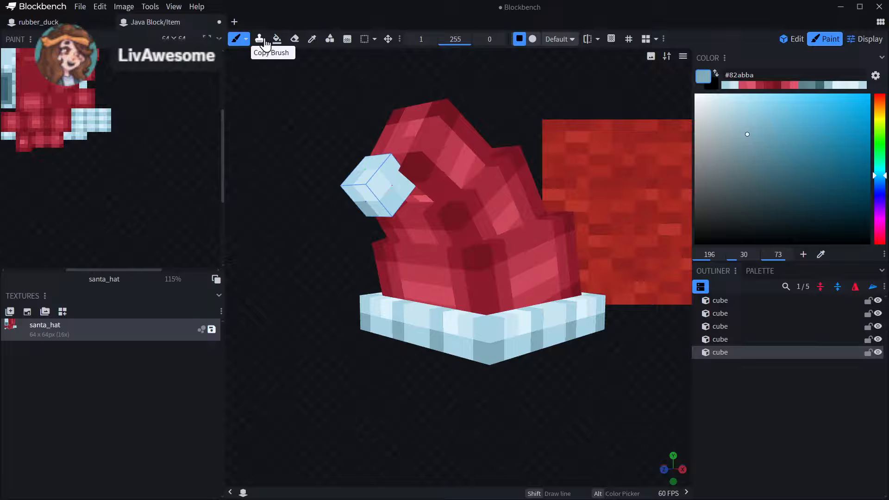
# - Sample #c8e5f0 from the brim and paint a highlight pixel on the pom-pom's upper face
pyautogui.click(312, 39)
pyautogui.scroll(2, 442, 321)
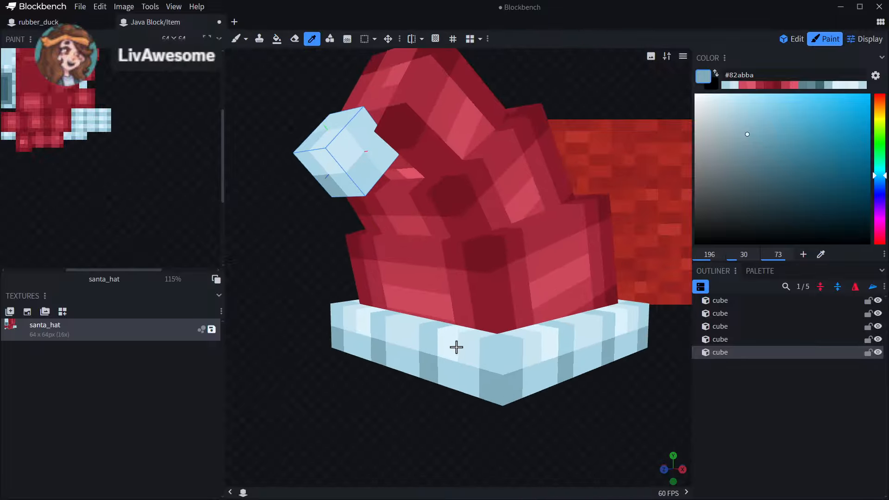
pyautogui.click(466, 346)
pyautogui.click(237, 39)
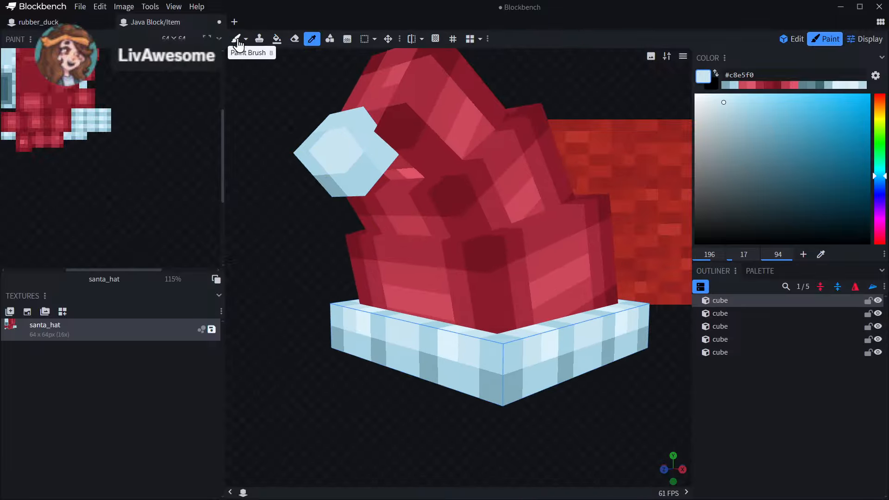
pyautogui.click(328, 146)
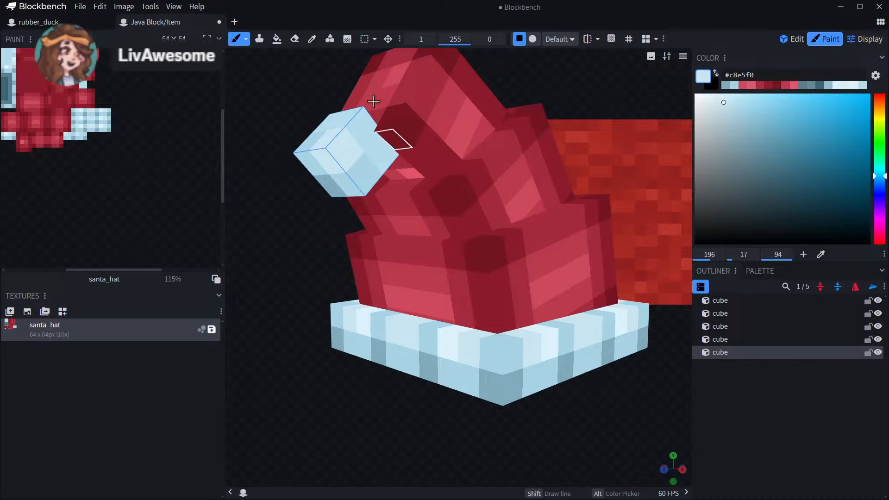
# - Compare the pom-pom and brim tones, resample #c8e5f0 from the brim and paint the upper highlight pixel on the pom-pom's front face
pyautogui.click(312, 39)
pyautogui.click(469, 353)
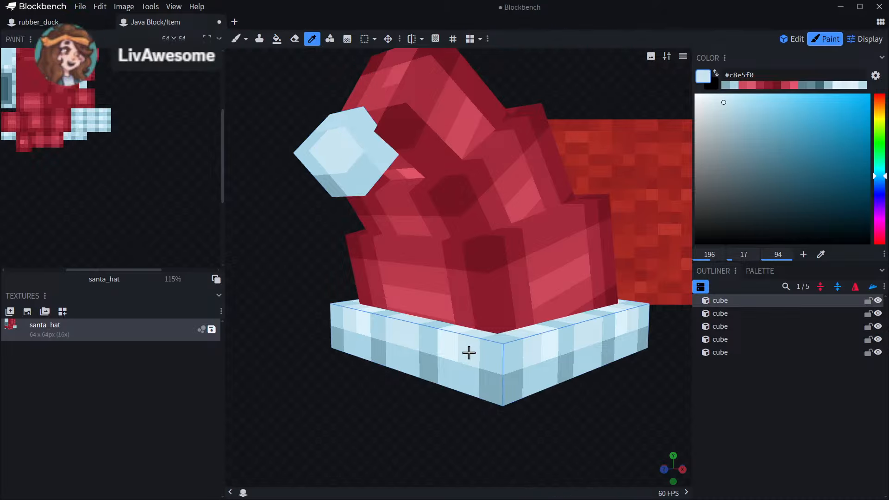
pyautogui.click(365, 131)
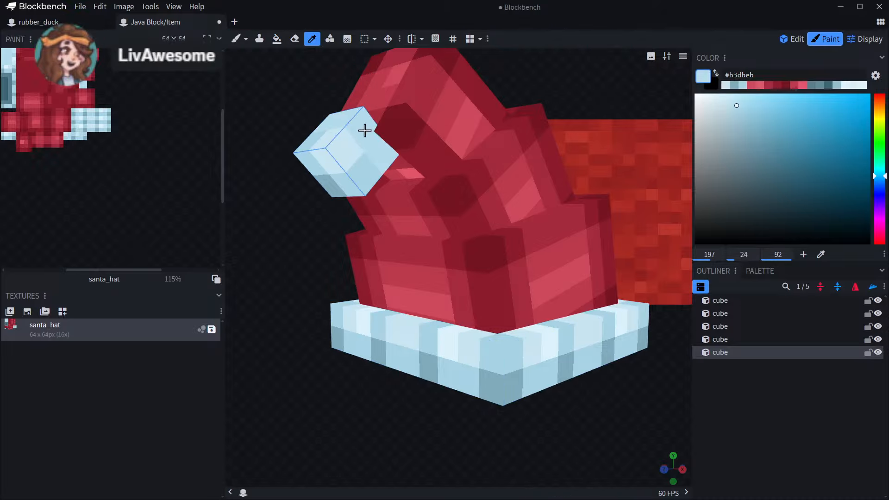
pyautogui.click(466, 346)
pyautogui.click(449, 341)
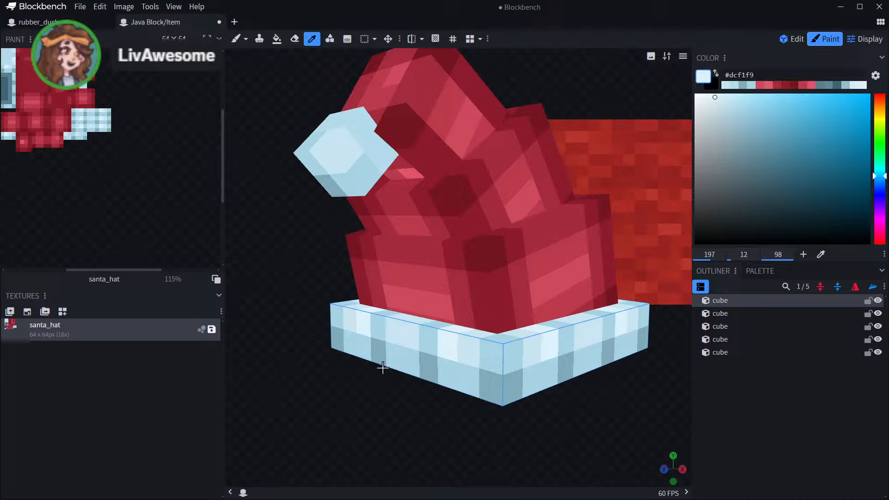
pyautogui.moveTo(383, 368); pyautogui.dragTo(431, 405)
pyautogui.click(408, 331)
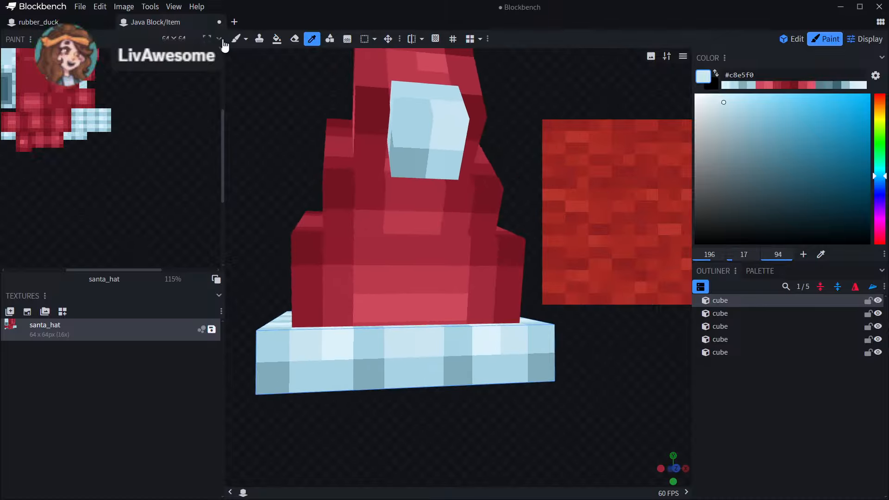
pyautogui.click(236, 37)
pyautogui.click(440, 135)
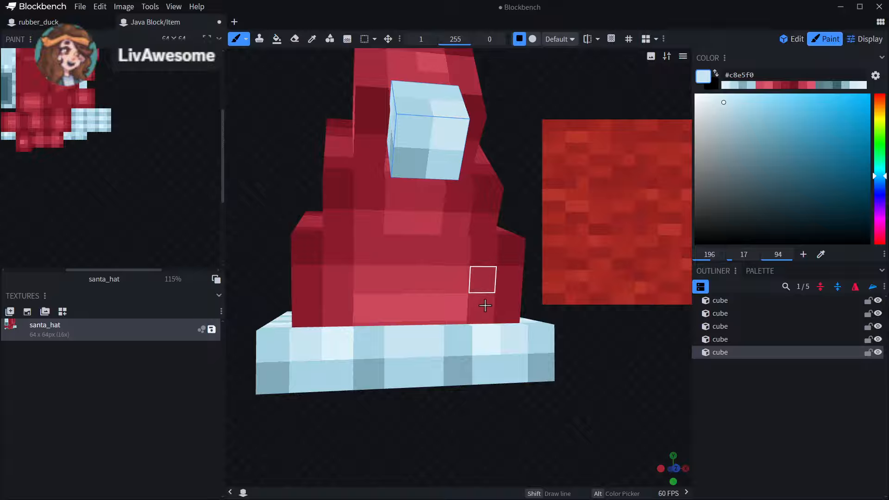
# - Paint #c8e5f0 highlight pixels on the pom-pom's remaining sides and its underside
pyautogui.moveTo(609, 357); pyautogui.dragTo(453, 294)
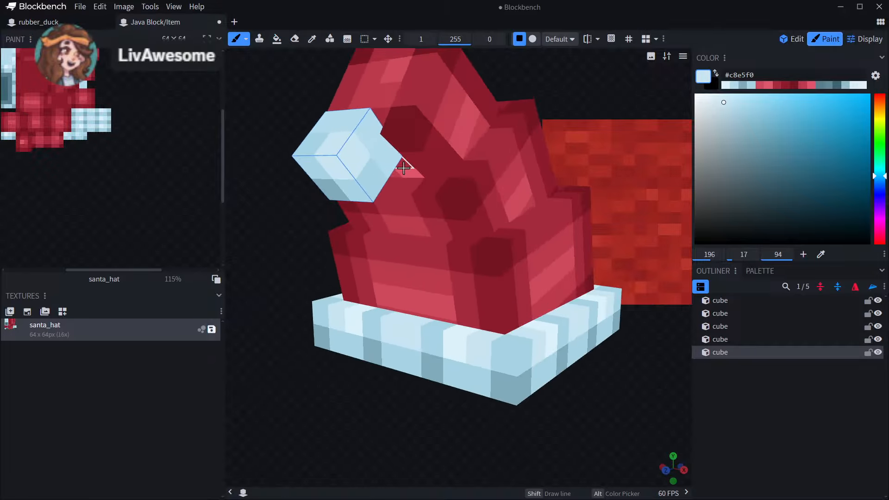
pyautogui.moveTo(253, 359); pyautogui.dragTo(503, 139)
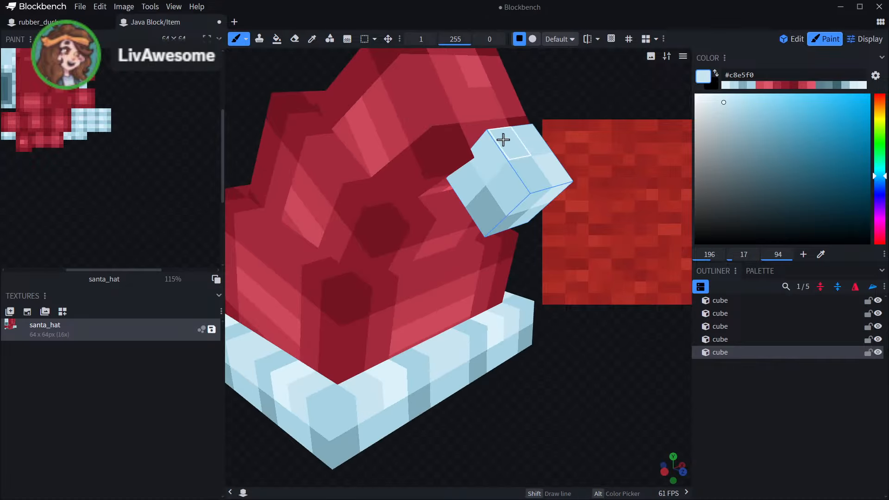
pyautogui.moveTo(589, 367); pyautogui.dragTo(347, 168)
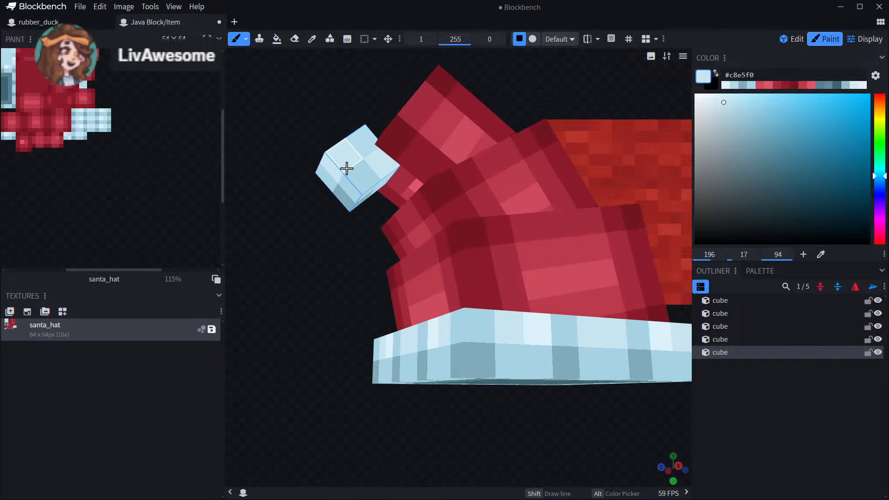
pyautogui.moveTo(348, 319); pyautogui.dragTo(363, 224)
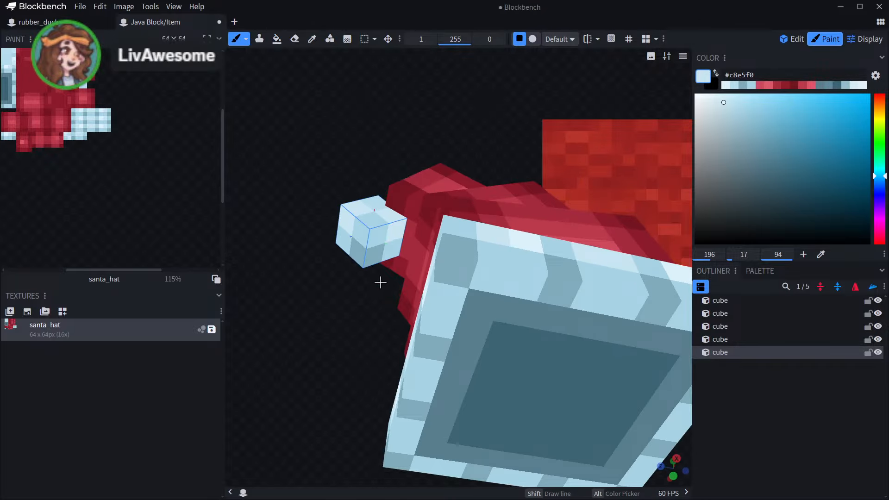
pyautogui.moveTo(297, 301); pyautogui.dragTo(446, 35)
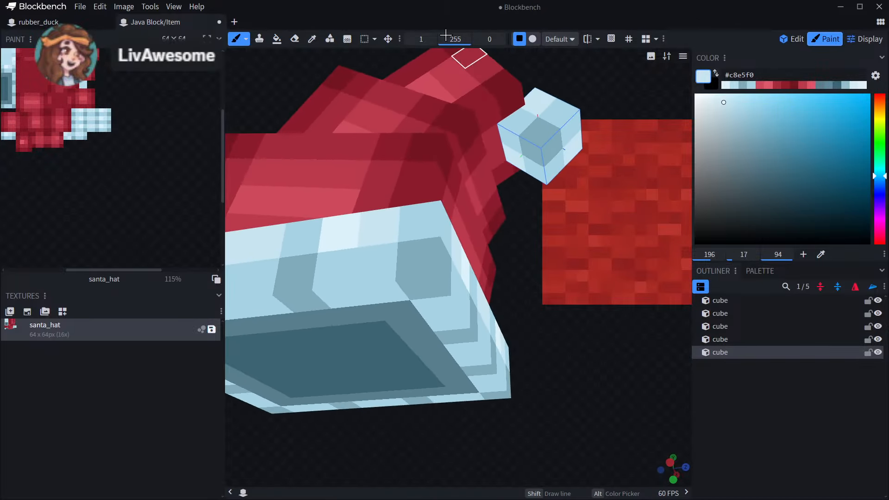
# - Sample #a7d2e3 from the pom-pom's underside and touch up its mid-tone pixels
pyautogui.click(312, 40)
pyautogui.click(523, 121)
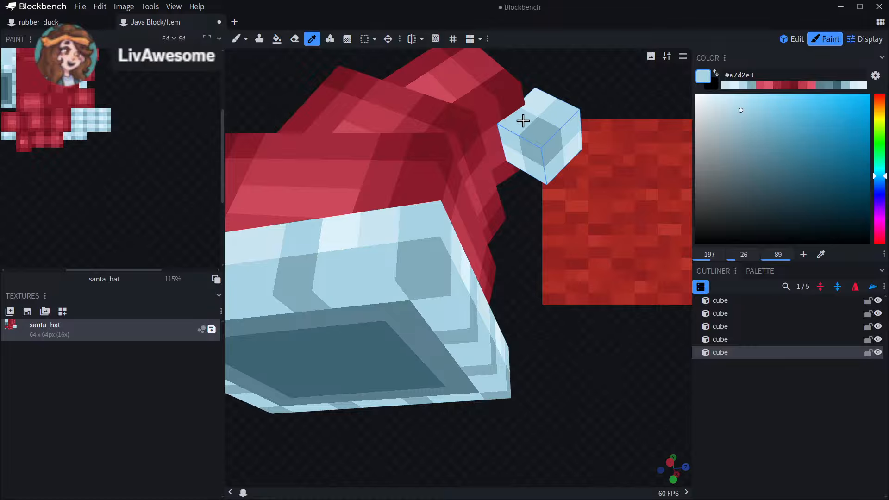
pyautogui.click(249, 40)
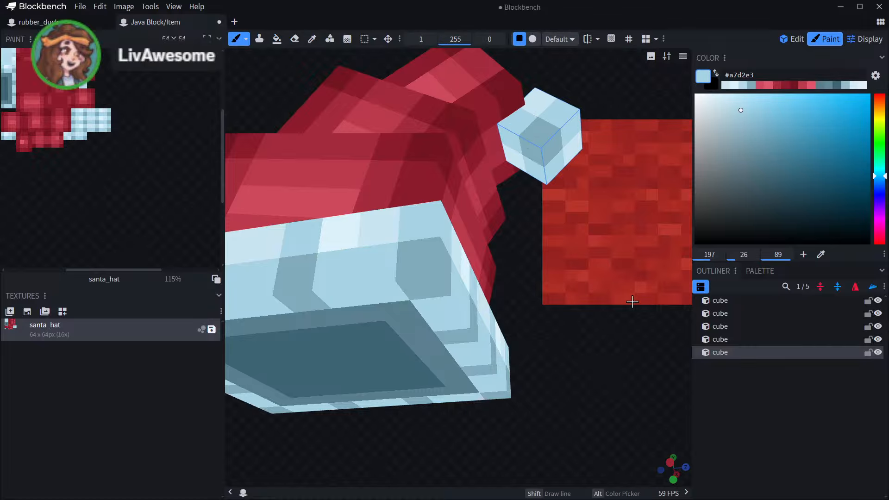
pyautogui.moveTo(632, 302); pyautogui.dragTo(500, 450)
# - Sample the brightest tone #dcf1f9 from the brim and paint a highlight pixel on the pom-pom's upper face
pyautogui.click(312, 39)
pyautogui.moveTo(468, 417); pyautogui.dragTo(408, 338)
pyautogui.click(408, 338)
pyautogui.click(463, 340)
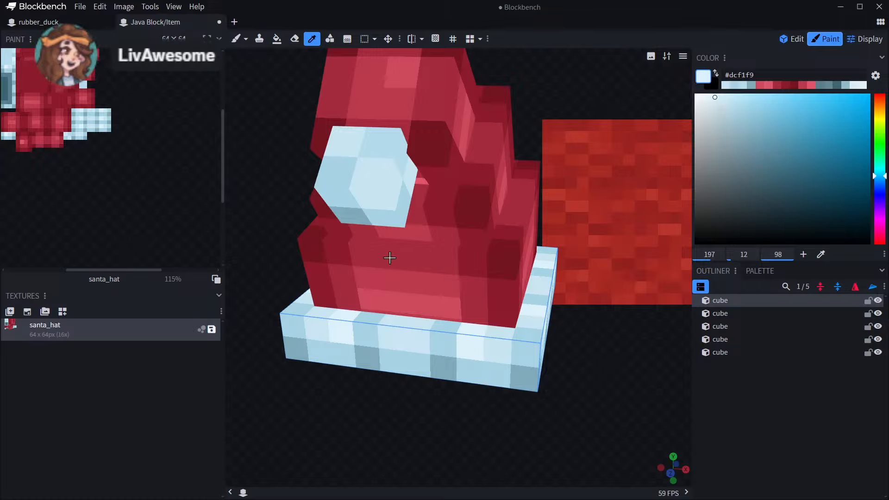
pyautogui.click(239, 43)
pyautogui.moveTo(254, 111); pyautogui.dragTo(341, 235)
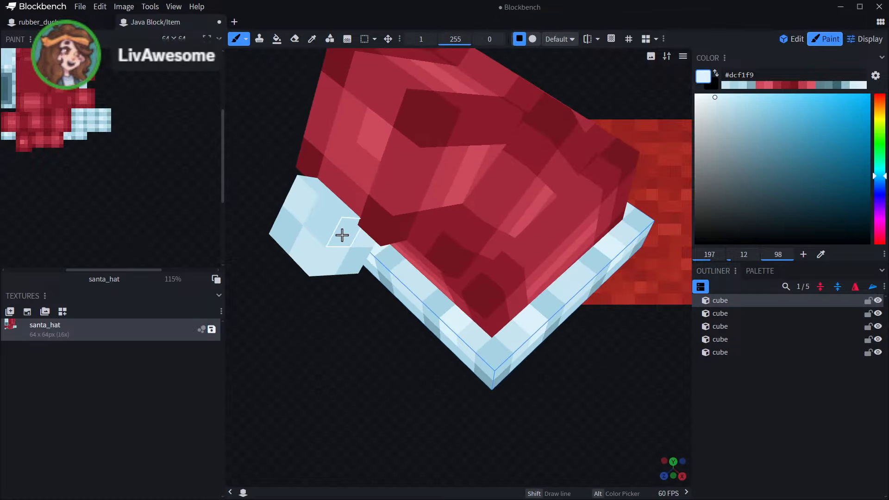
pyautogui.click(343, 203)
# - Sample #c8e5f0 for the pom-pom's last light pixels and review the shaded hat from the back
pyautogui.moveTo(298, 342); pyautogui.dragTo(440, 299)
pyautogui.click(312, 39)
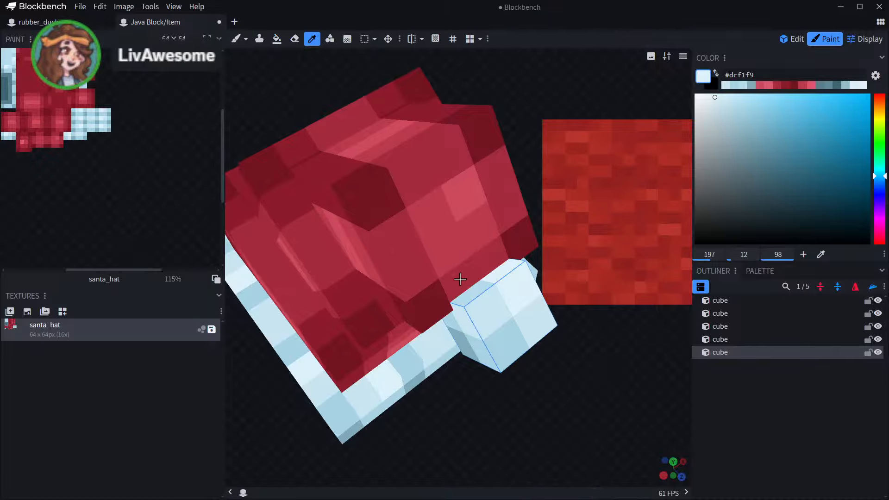
pyautogui.click(236, 39)
pyautogui.scroll(-3, 543, 431)
pyautogui.moveTo(543, 431); pyautogui.dragTo(643, 329)
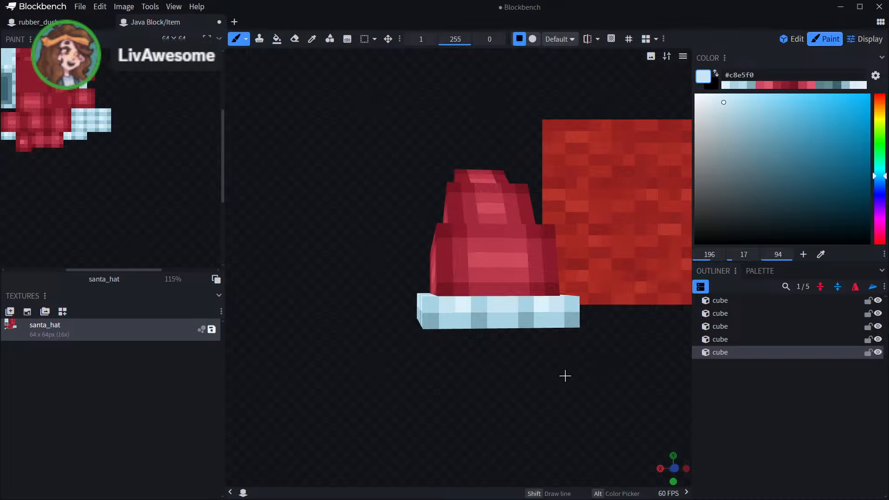
pyautogui.moveTo(565, 376); pyautogui.dragTo(518, 362)
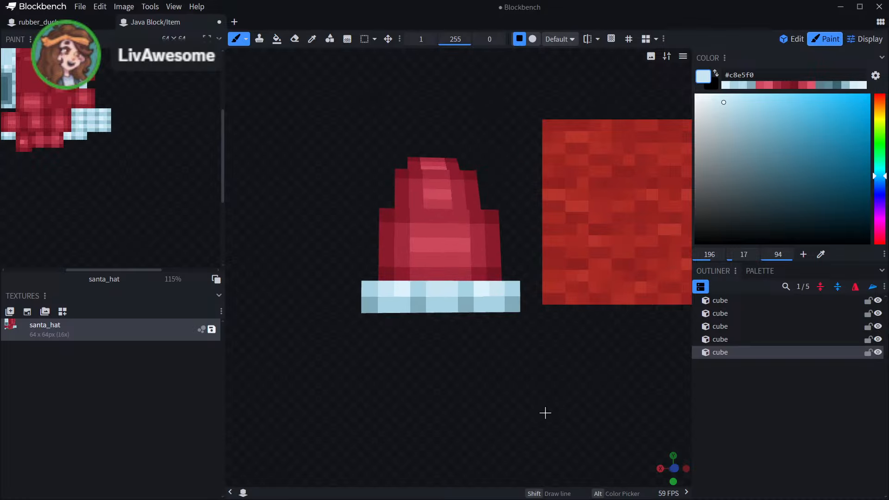
# - Preview the shaded hat on the player's head in Display mode, then return to texture painting
pyautogui.moveTo(569, 374); pyautogui.dragTo(480, 435)
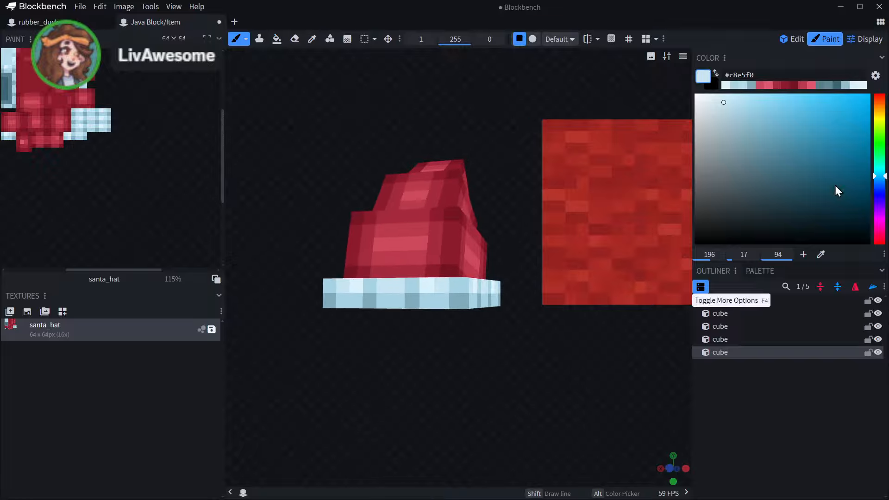
pyautogui.moveTo(547, 347); pyautogui.dragTo(681, 376)
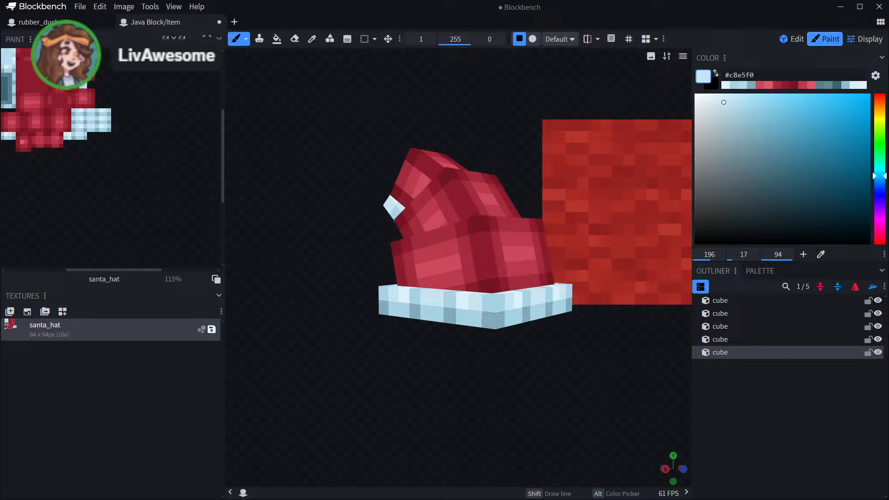
pyautogui.click(865, 40)
pyautogui.moveTo(746, 187)
pyautogui.mouseDown()
pyautogui.moveTo(678, 282)
pyautogui.moveTo(804, 290)
pyautogui.moveTo(762, 277)
pyautogui.moveTo(747, 290)
pyautogui.moveTo(682, 300)
pyautogui.moveTo(755, 298)
pyautogui.mouseUp()
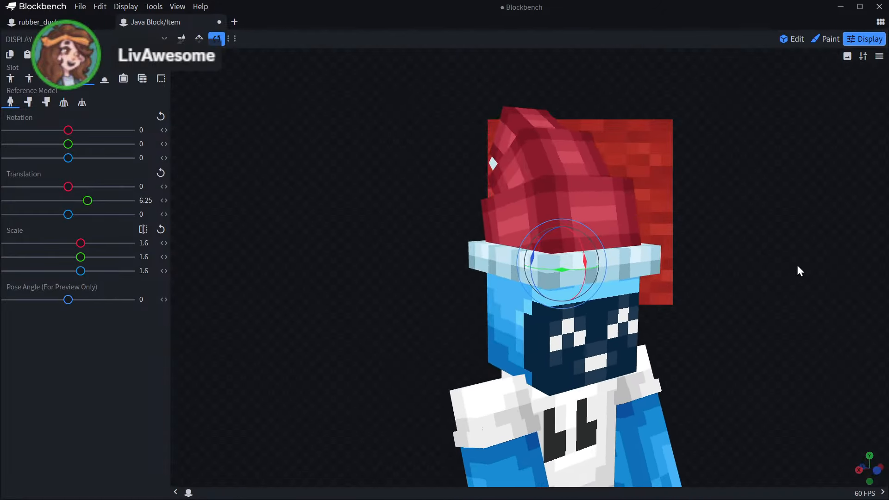
pyautogui.click(827, 39)
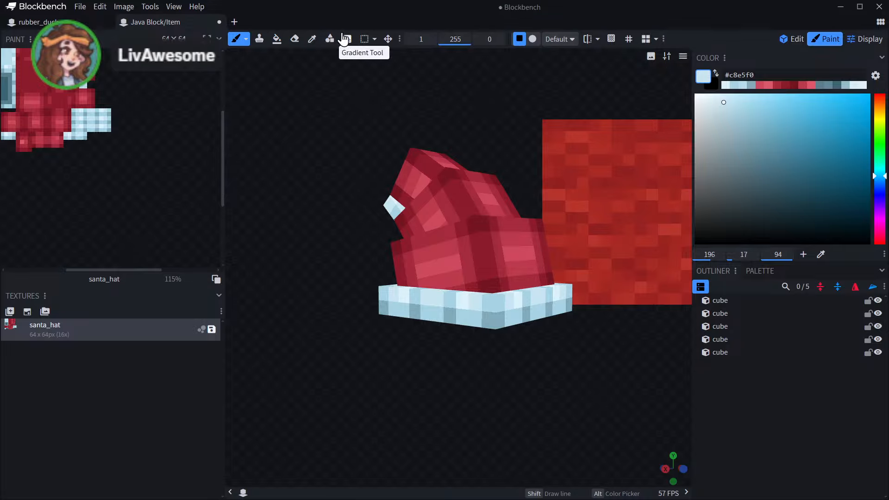
# - Sample #a32b3d from the lowest red section and paint pixels breaking up the dark shading along its first back corner
pyautogui.click(313, 39)
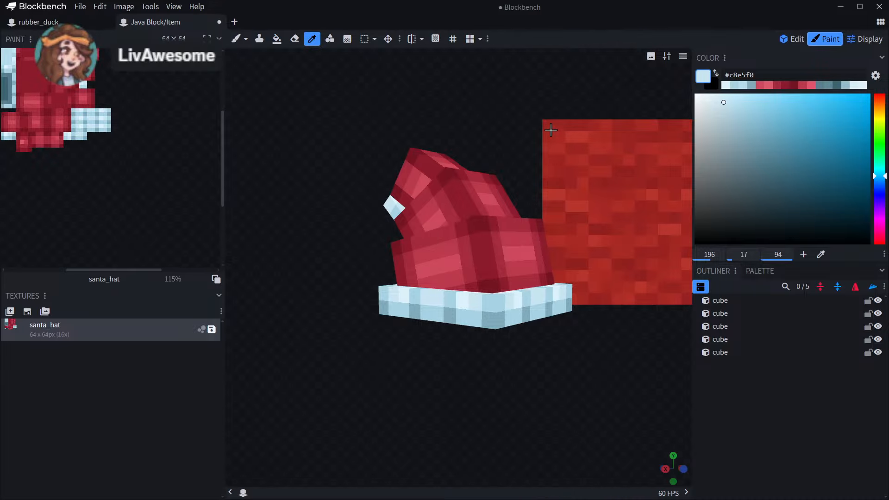
pyautogui.moveTo(551, 130); pyautogui.dragTo(446, 134)
pyautogui.click(437, 265)
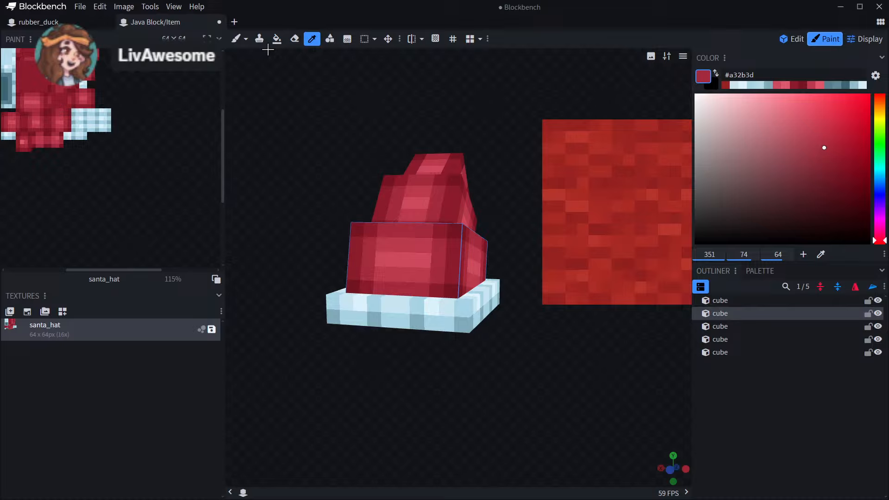
pyautogui.click(242, 40)
pyautogui.scroll(2, 451, 256)
pyautogui.moveTo(506, 411); pyautogui.dragTo(401, 239)
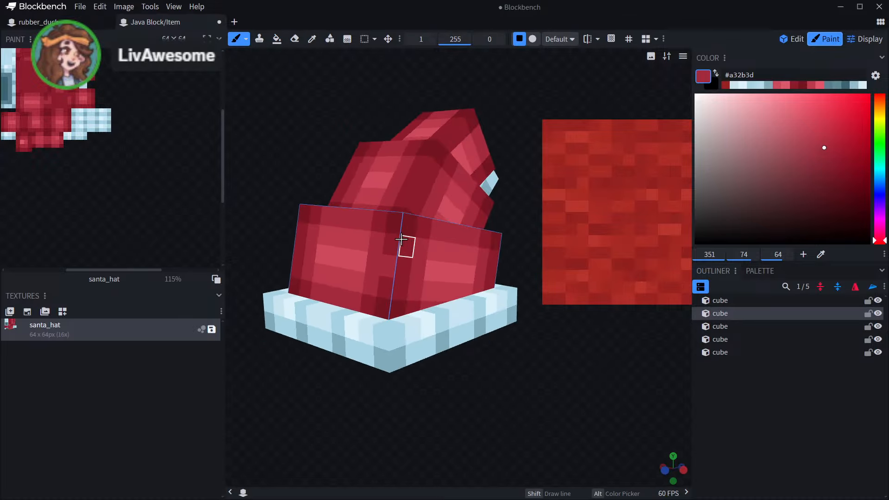
pyautogui.scroll(-3, 436, 359)
pyautogui.moveTo(437, 379); pyautogui.dragTo(515, 360)
pyautogui.scroll(3, 408, 274)
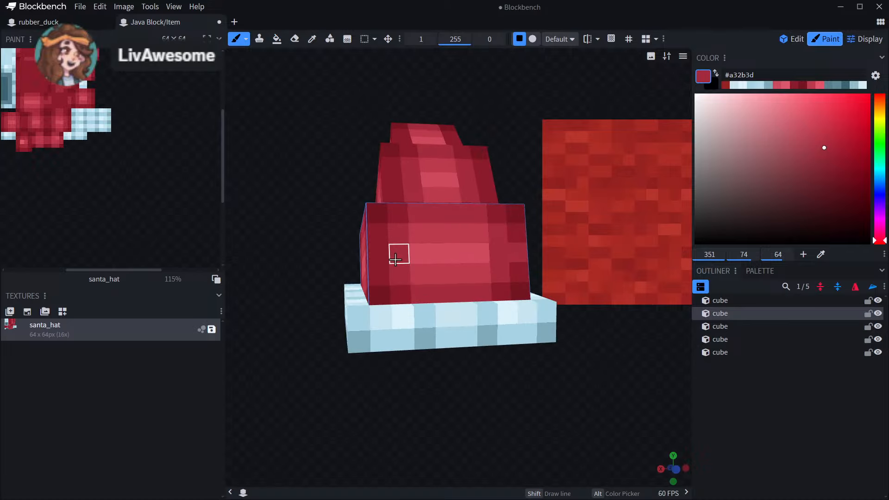
# - Paint #a32b3d pixels along the lowest red section's remaining corners to break up their dark edges
pyautogui.moveTo(314, 390); pyautogui.dragTo(433, 369)
pyautogui.scroll(-2, 563, 427)
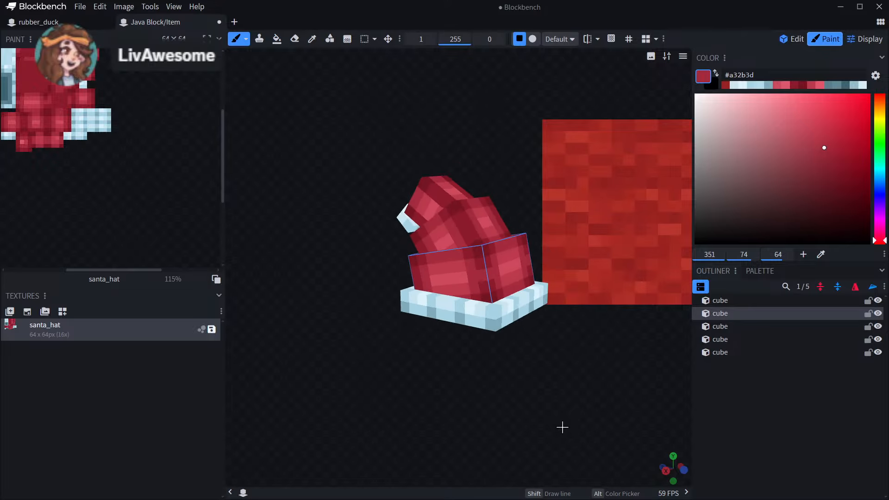
pyautogui.moveTo(562, 427); pyautogui.dragTo(575, 387)
pyautogui.scroll(3, 347, 365)
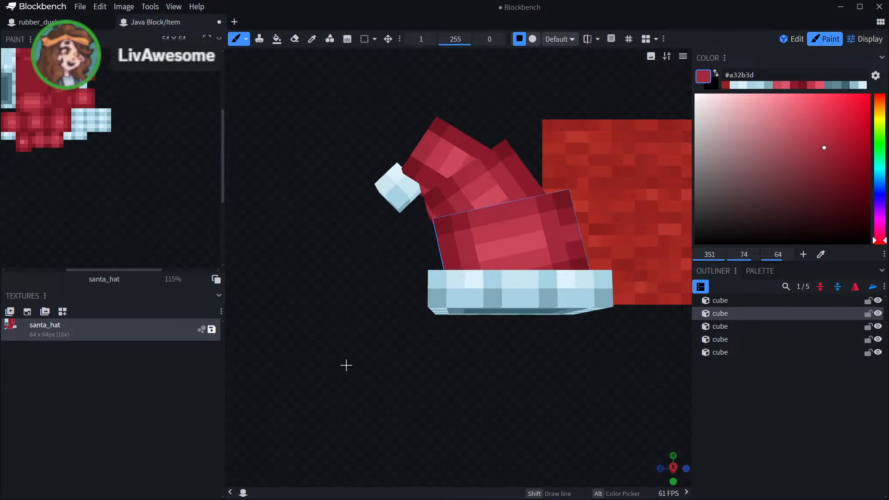
pyautogui.moveTo(346, 365); pyautogui.dragTo(505, 317)
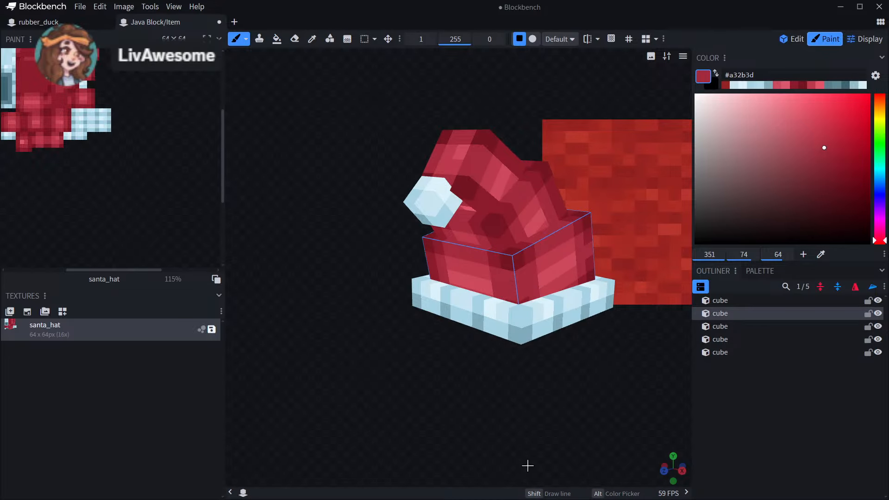
pyautogui.scroll(2, 537, 308)
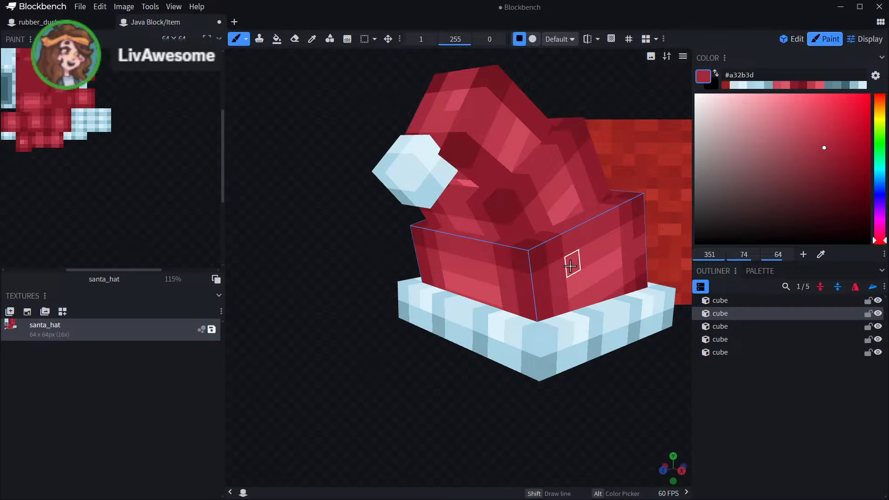
pyautogui.moveTo(412, 369)
pyautogui.mouseDown()
pyautogui.moveTo(575, 368)
pyautogui.moveTo(478, 283)
pyautogui.mouseUp()
pyautogui.moveTo(468, 366); pyautogui.dragTo(616, 380)
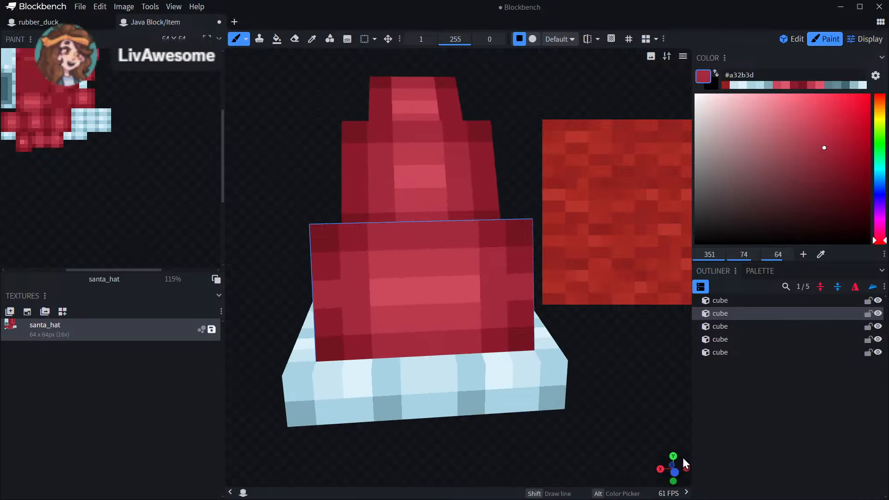
# - Paint #a32b3d pixels into the dark corner edges all around the hat's middle red section
pyautogui.moveTo(683, 460)
pyautogui.mouseDown()
pyautogui.moveTo(656, 459)
pyautogui.moveTo(702, 467)
pyautogui.moveTo(669, 462)
pyautogui.mouseUp()
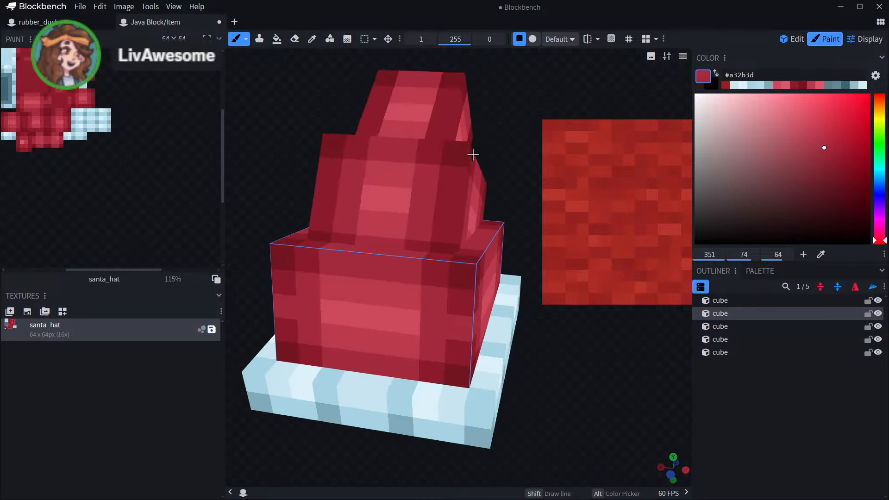
pyautogui.click(447, 204)
pyautogui.moveTo(567, 359); pyautogui.dragTo(530, 366)
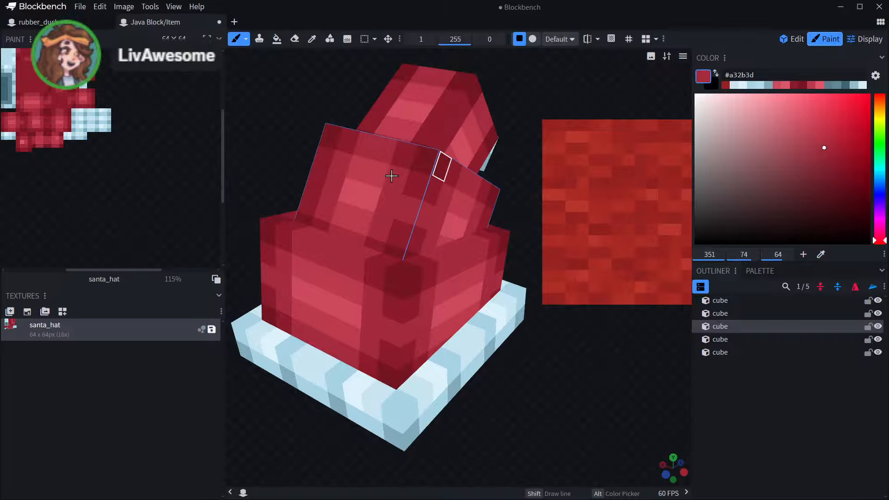
pyautogui.moveTo(391, 174)
pyautogui.mouseDown()
pyautogui.moveTo(354, 125)
pyautogui.moveTo(403, 116)
pyautogui.mouseUp()
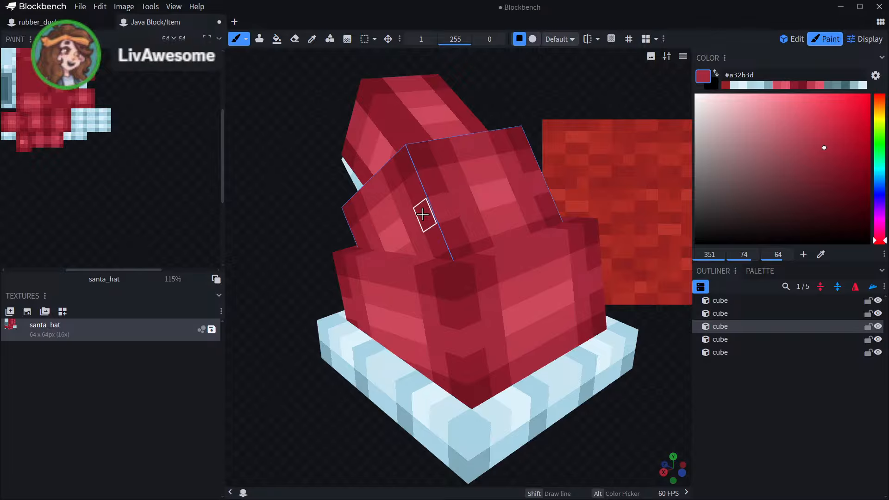
pyautogui.moveTo(302, 192); pyautogui.dragTo(505, 243)
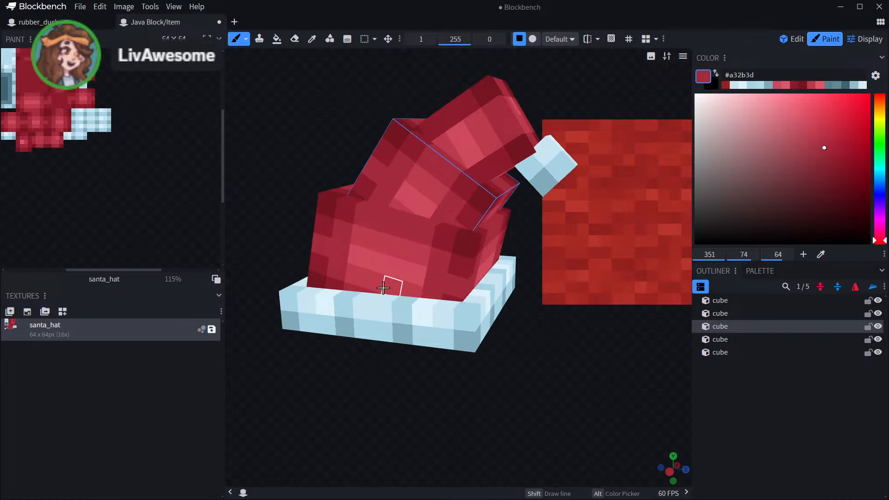
pyautogui.moveTo(383, 288); pyautogui.dragTo(511, 442)
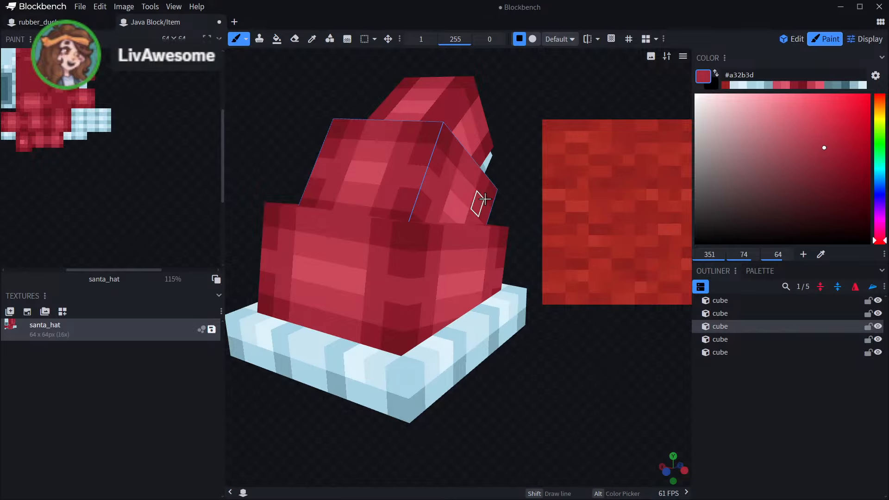
pyautogui.moveTo(280, 103); pyautogui.dragTo(343, 119)
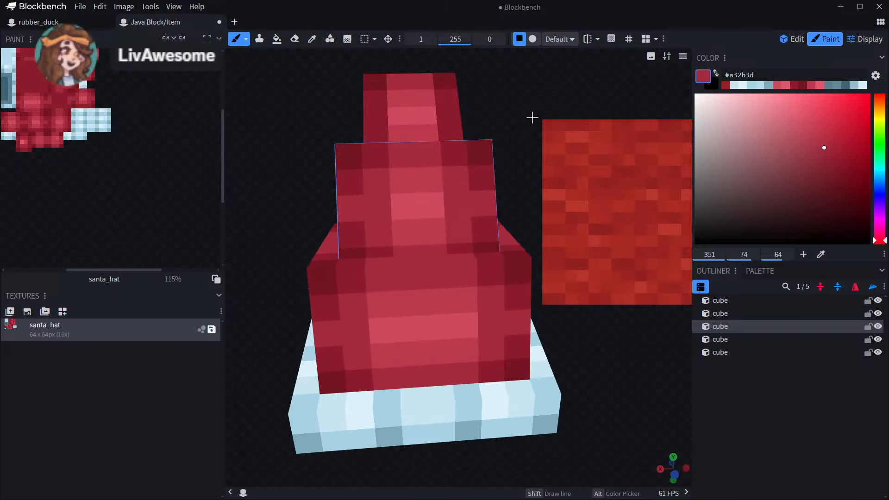
# - Paint #a32b3d pixels along the corner edges of the hat's uppermost red section and review the whole hat
pyautogui.moveTo(544, 88); pyautogui.dragTo(504, 180)
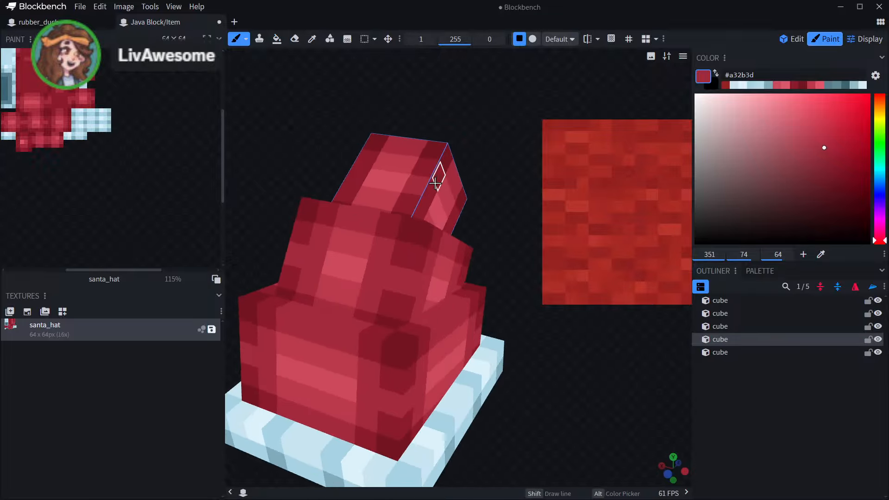
pyautogui.moveTo(354, 139); pyautogui.dragTo(462, 201)
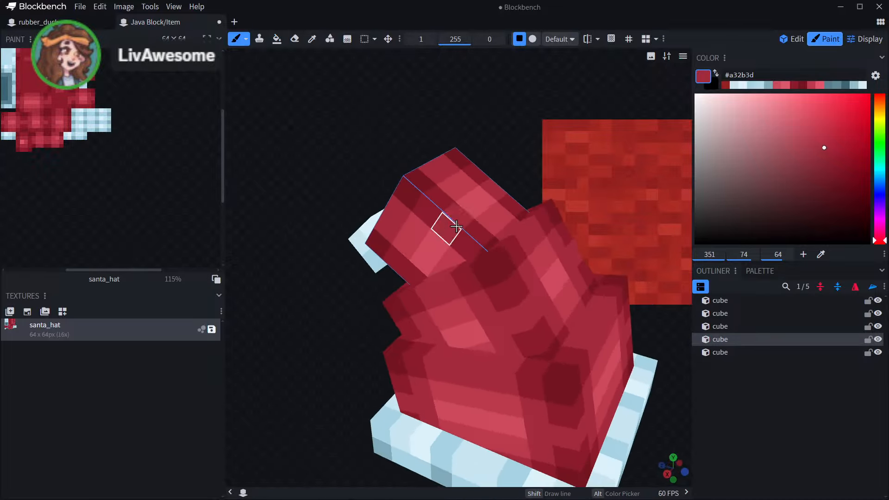
pyautogui.moveTo(526, 167); pyautogui.dragTo(608, 126)
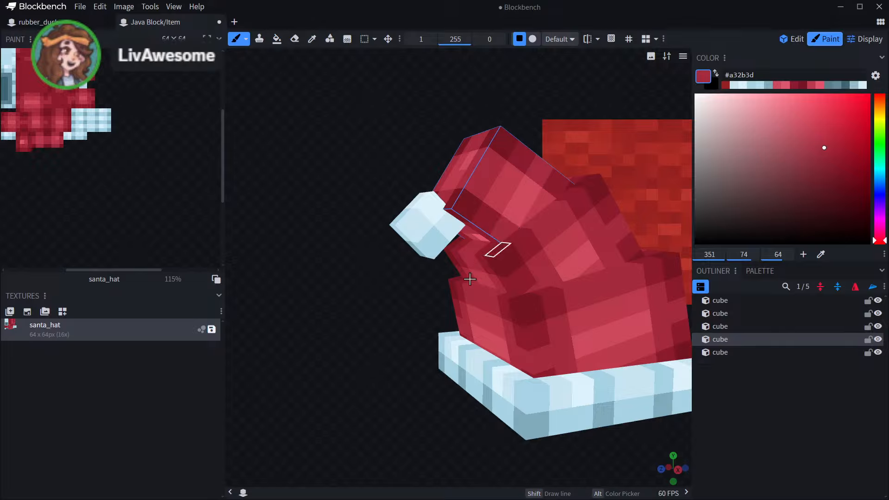
pyautogui.moveTo(467, 278); pyautogui.dragTo(528, 242)
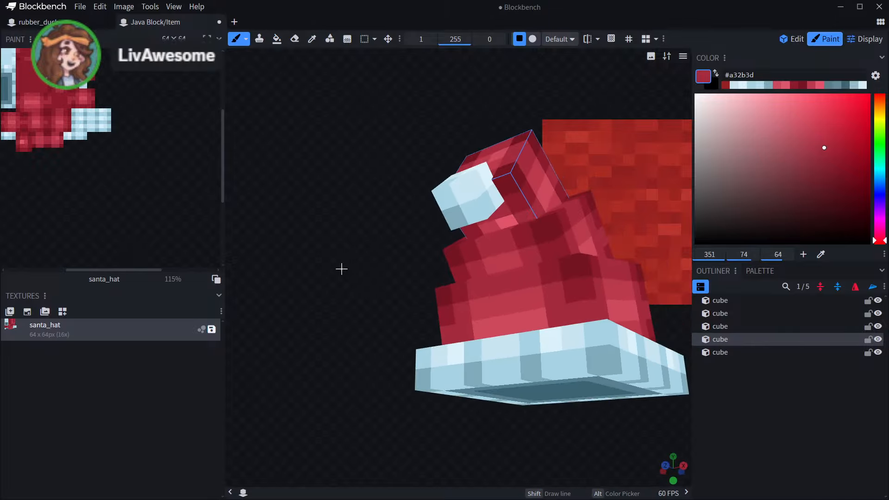
pyautogui.moveTo(341, 269); pyautogui.dragTo(472, 238)
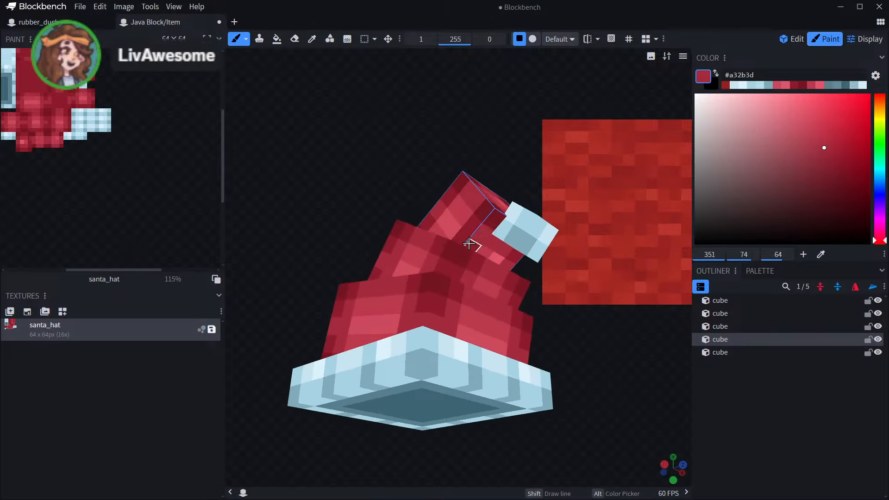
pyautogui.moveTo(400, 152); pyautogui.dragTo(576, 250)
pyautogui.scroll(-4, 573, 352)
pyautogui.moveTo(573, 352); pyautogui.dragTo(615, 340)
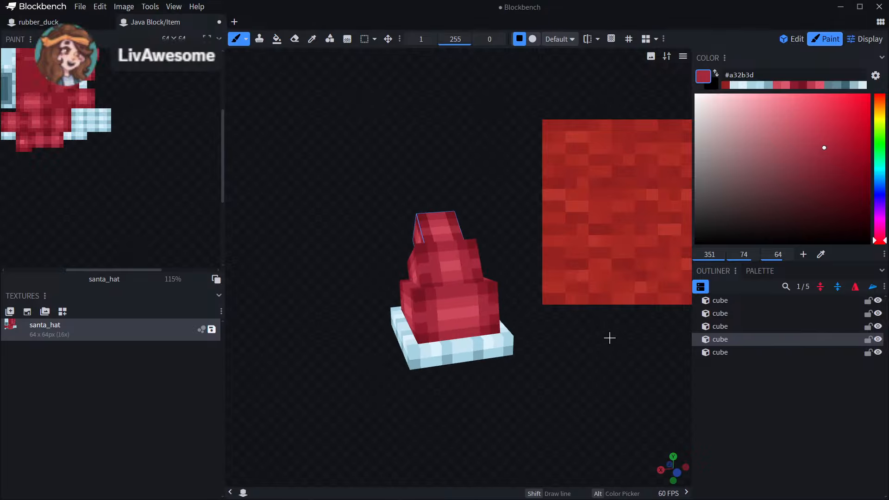
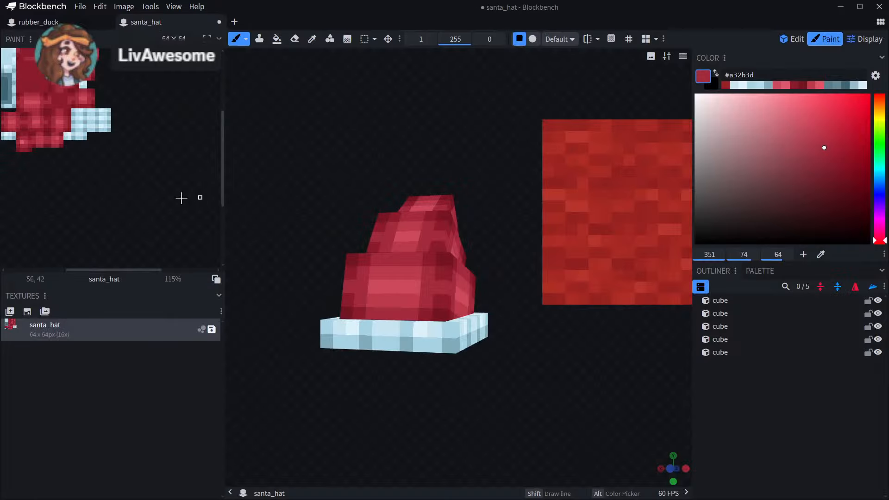
# - Save the hat's texture as santa_hat.png and save the santa_hat block/item model
pyautogui.click(212, 330)
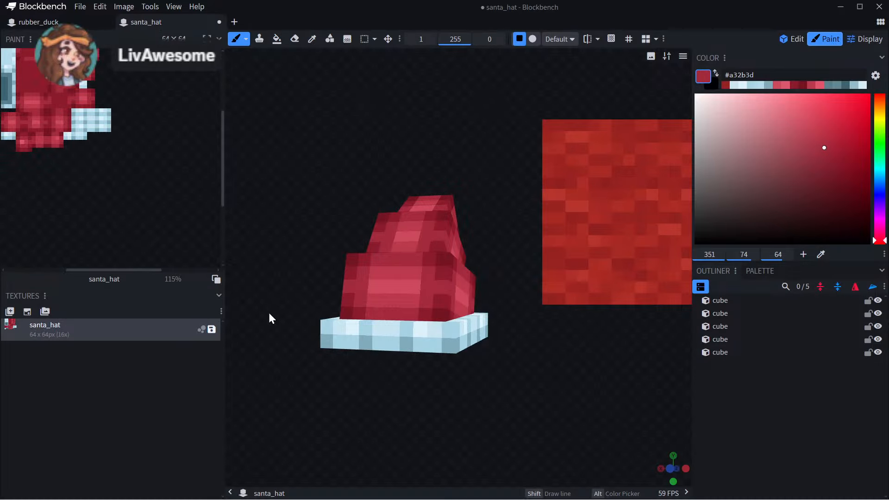
pyautogui.click(82, 7)
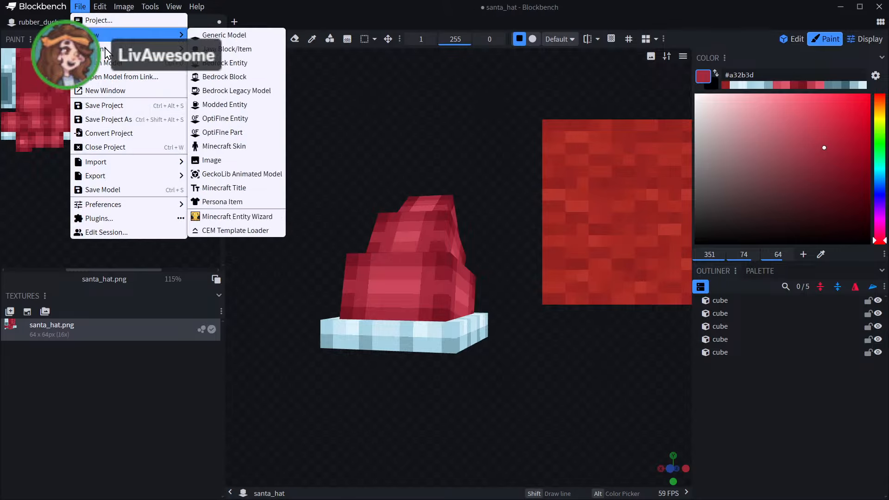
pyautogui.click(217, 168)
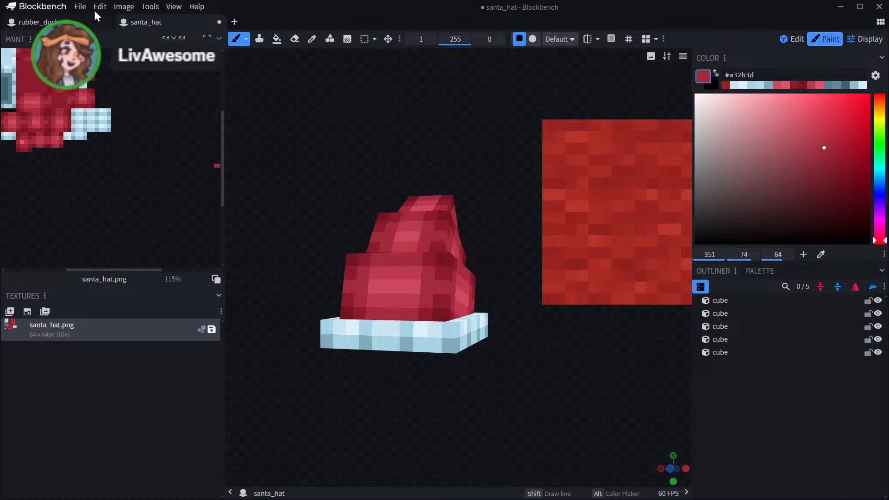
pyautogui.click(81, 7)
pyautogui.moveTo(135, 176)
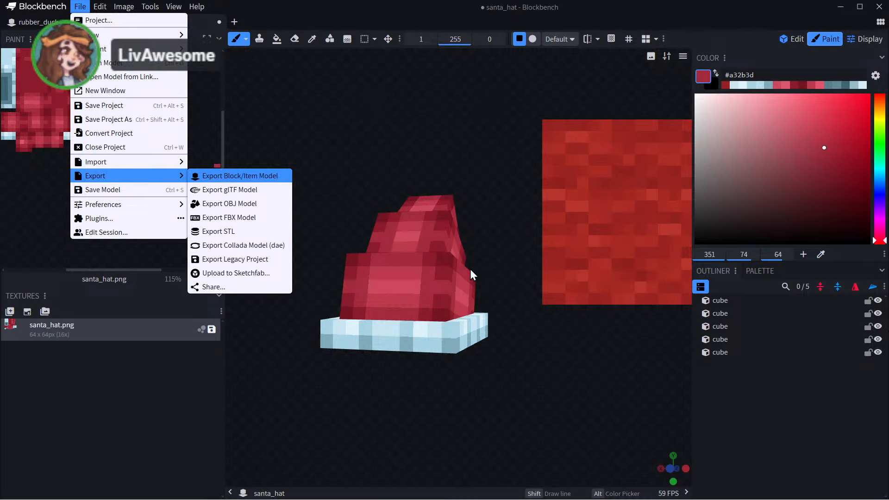
pyautogui.hotkey('ctrl', 's')
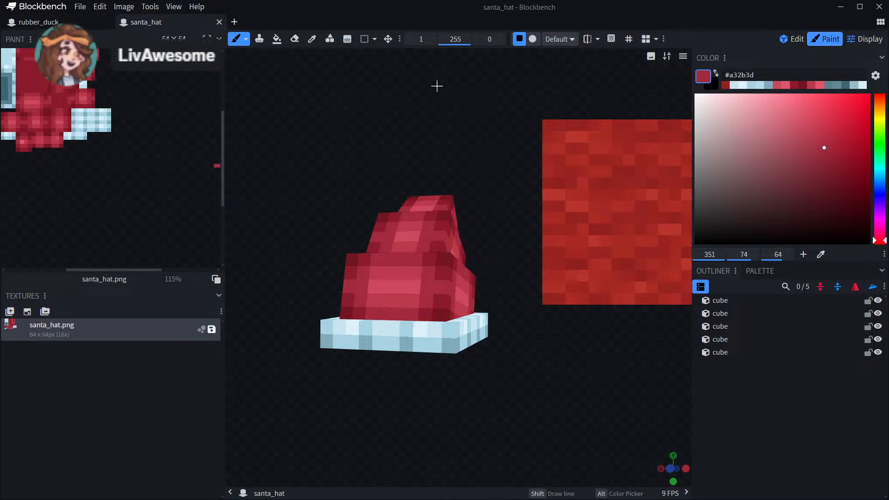
# - Start a new project tab and open the CEM Template Loader
pyautogui.click(234, 22)
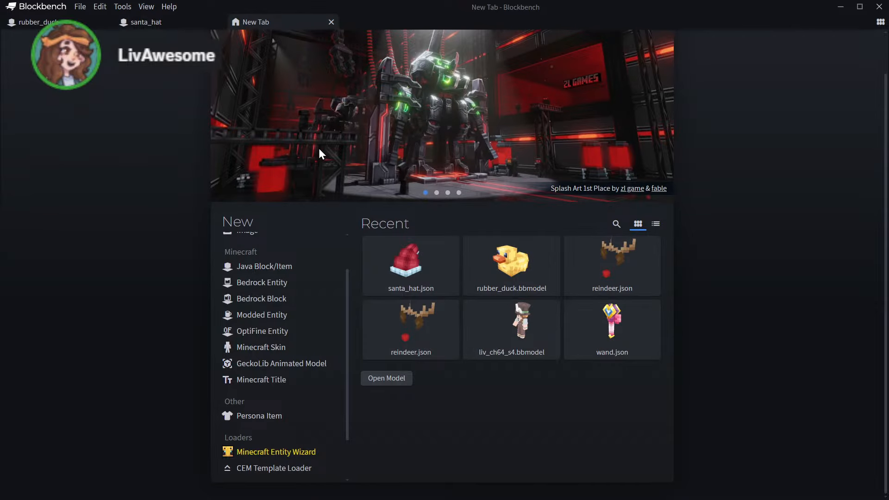
pyautogui.click(262, 271)
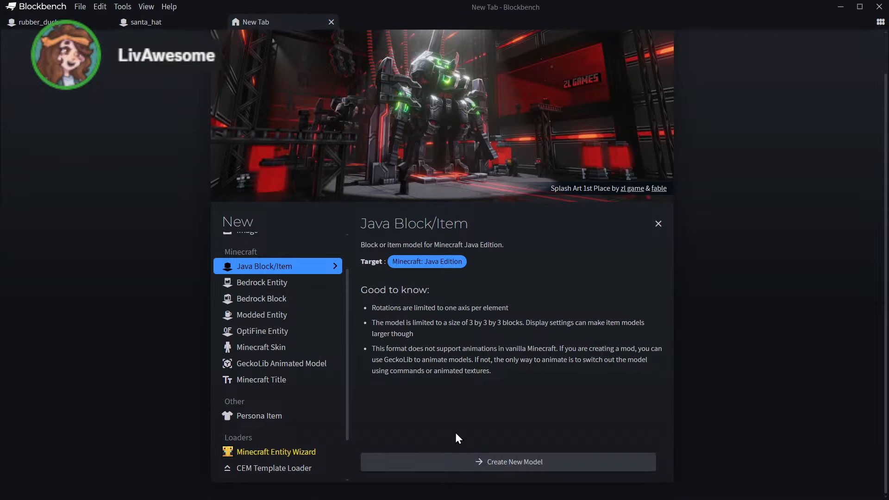
pyautogui.click(286, 335)
pyautogui.click(435, 463)
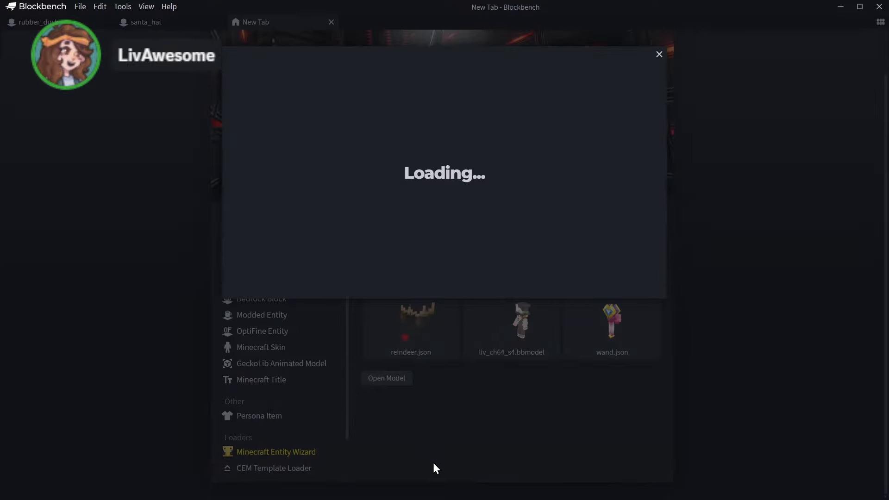
# - Browse the Unsupported, Custom and Legacy entity templates for a model to load
pyautogui.click(258, 133)
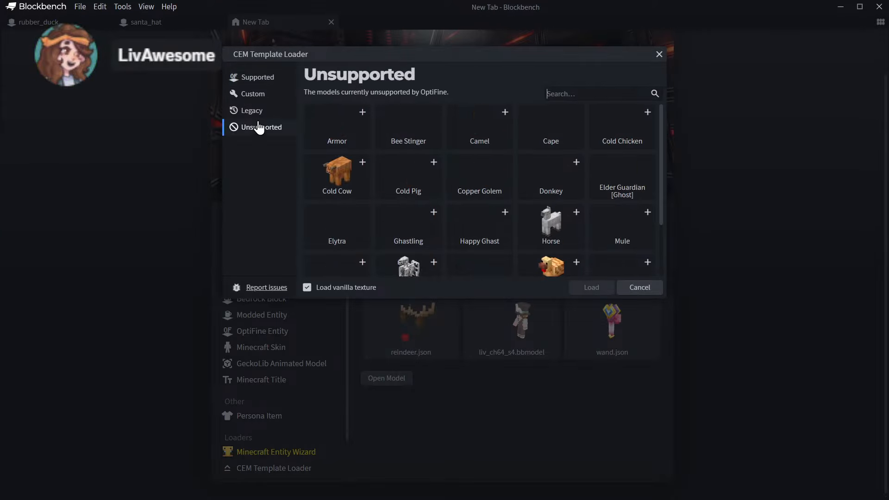
pyautogui.scroll(-3, 446, 134)
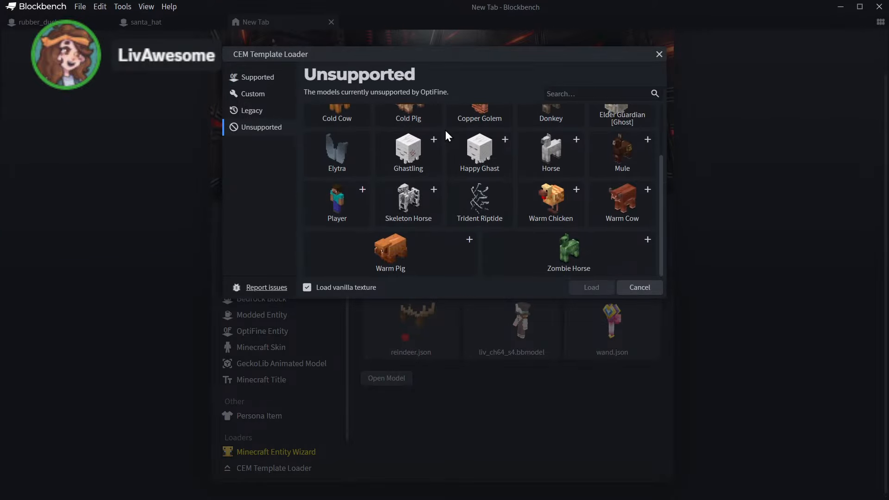
pyautogui.scroll(3, 446, 134)
pyautogui.click(250, 93)
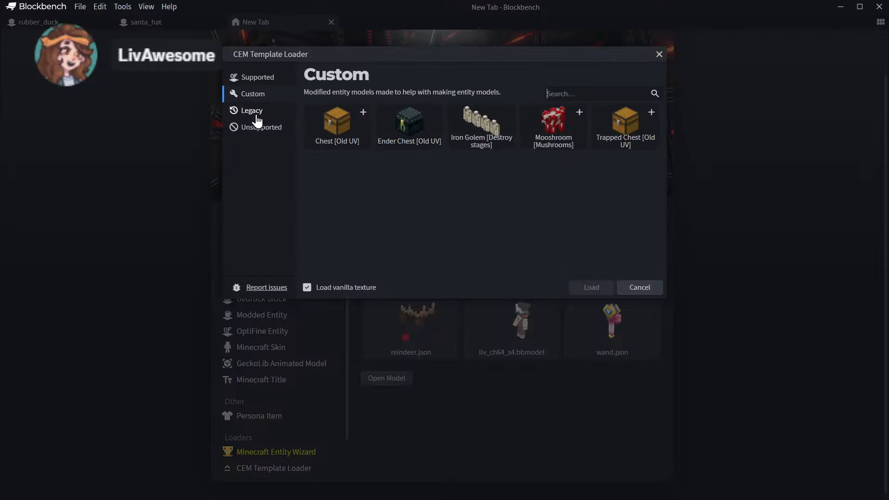
pyautogui.click(253, 111)
pyautogui.click(260, 129)
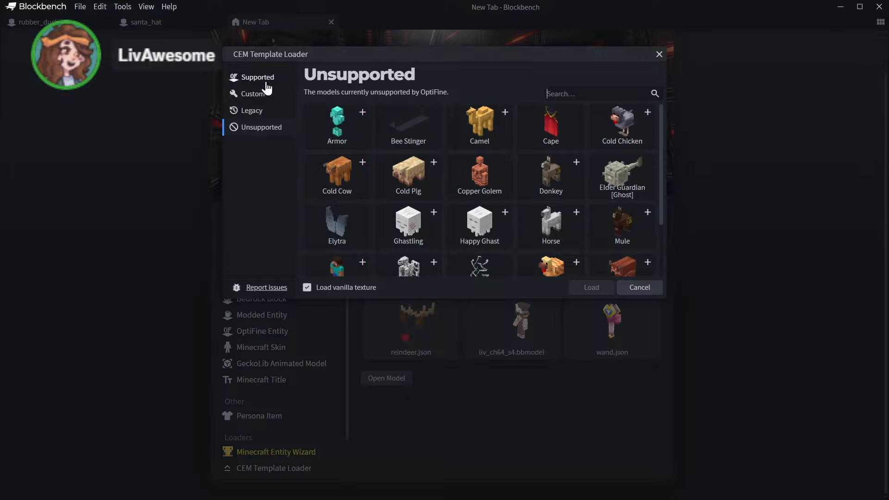
# - Find the Elytra template among the unsupported CEM models and load it with the vanilla texture
pyautogui.click(593, 93)
pyautogui.write('el')
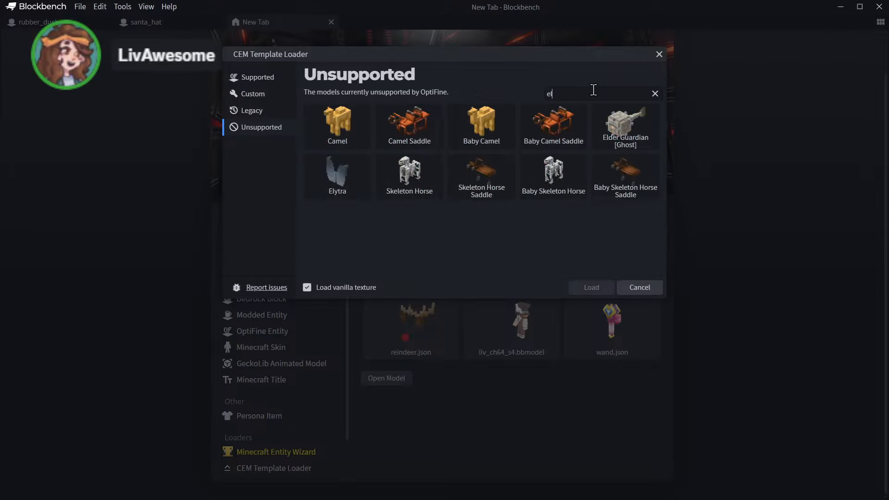
pyautogui.write('ytr')
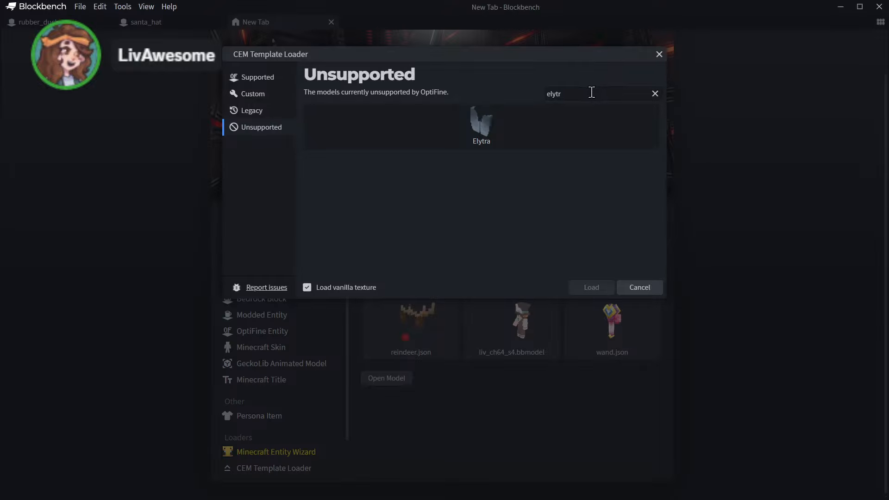
pyautogui.click(531, 131)
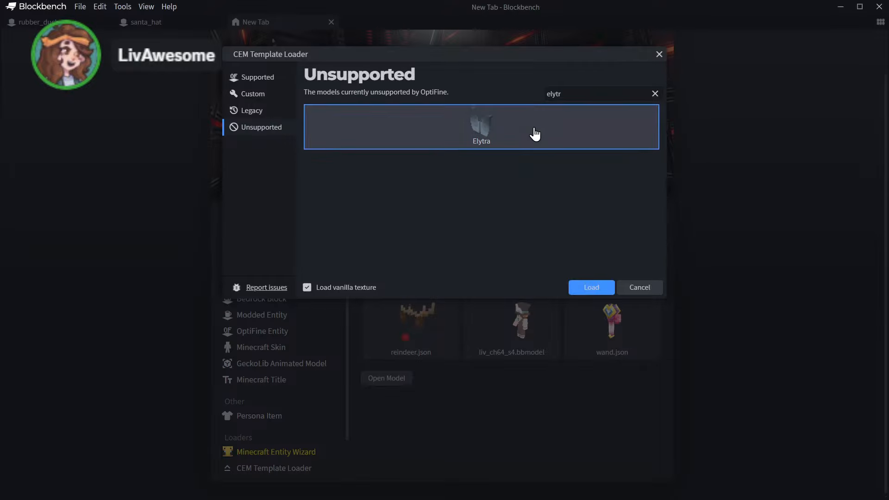
pyautogui.click(591, 288)
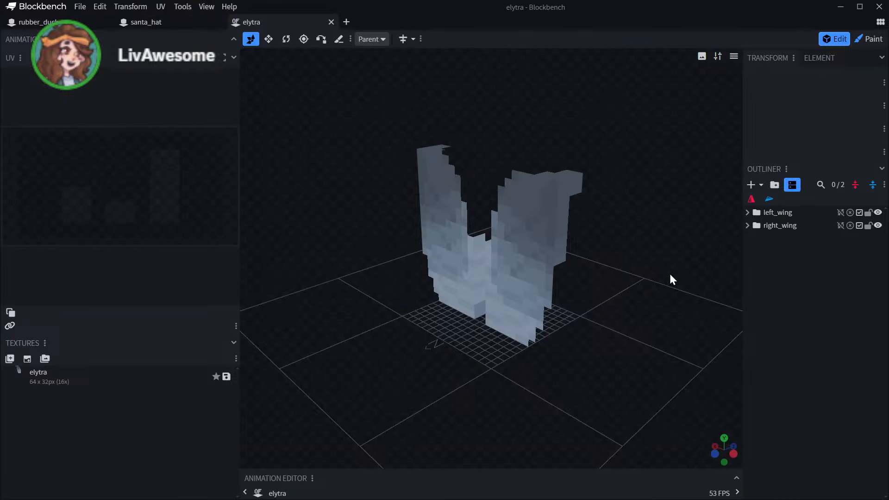
pyautogui.moveTo(661, 287); pyautogui.dragTo(623, 280)
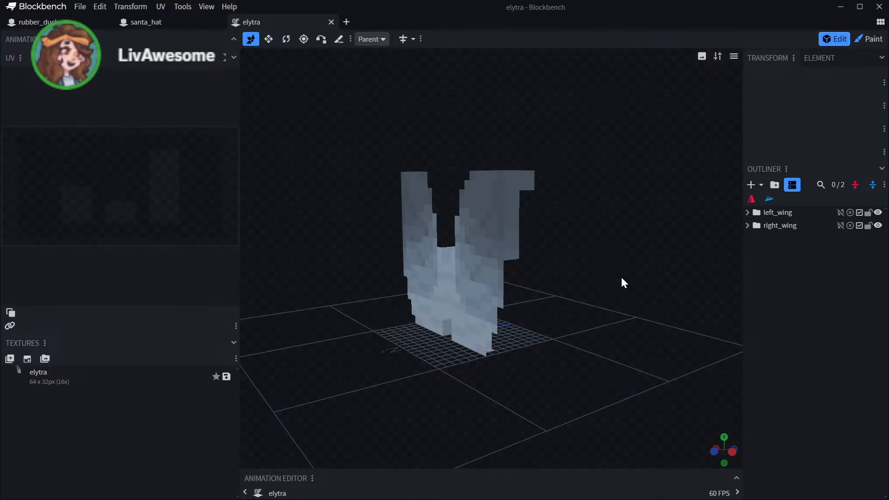
# - Examine the santa_hat model in Display mode on the reference player, and return to the elytra model
pyautogui.click(145, 23)
pyautogui.moveTo(482, 179)
pyautogui.mouseDown()
pyautogui.moveTo(452, 171)
pyautogui.moveTo(377, 95)
pyautogui.moveTo(482, 73)
pyautogui.moveTo(542, 155)
pyautogui.moveTo(508, 199)
pyautogui.moveTo(459, 115)
pyautogui.moveTo(367, 401)
pyautogui.moveTo(568, 442)
pyautogui.mouseUp()
pyautogui.click(864, 39)
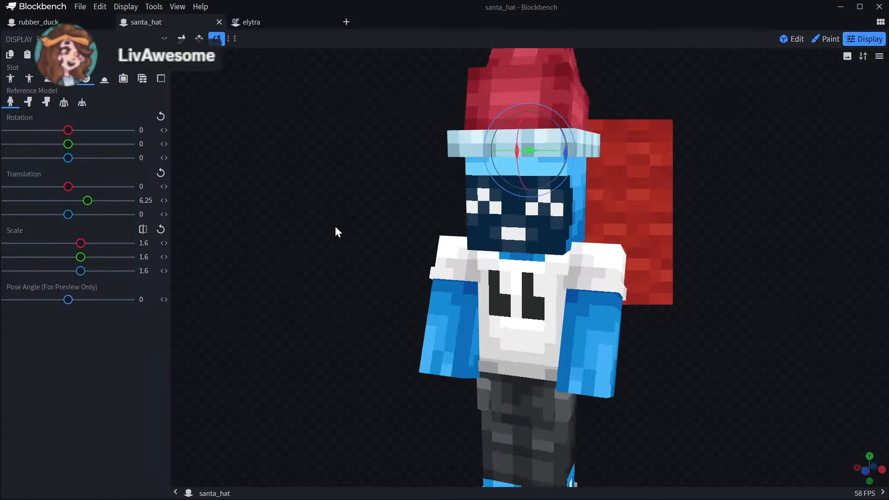
pyautogui.moveTo(336, 227); pyautogui.dragTo(596, 194)
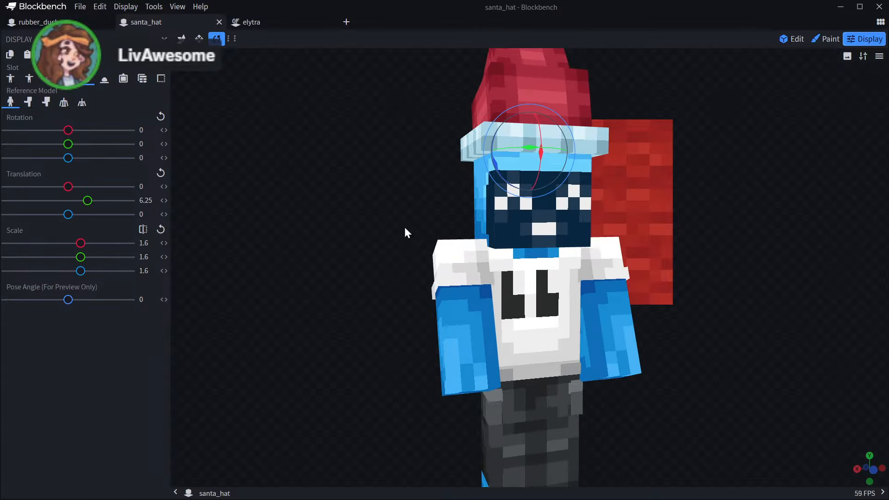
pyautogui.moveTo(579, 163); pyautogui.dragTo(502, 261)
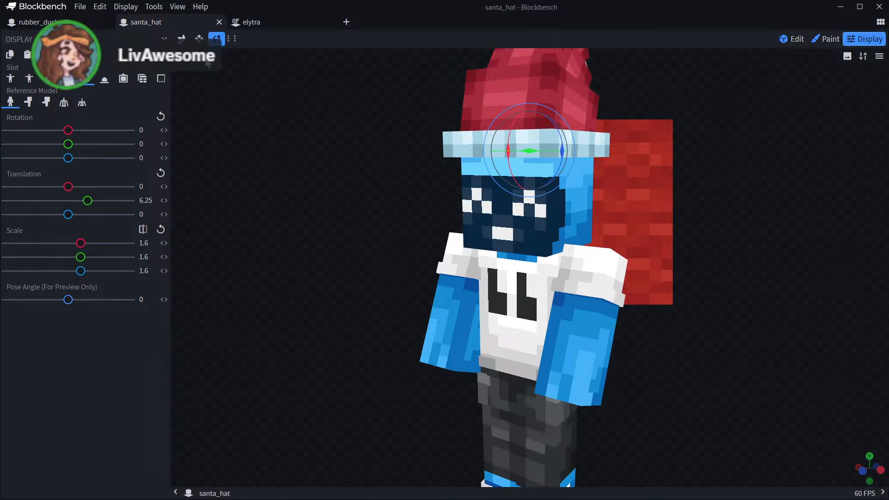
pyautogui.click(254, 21)
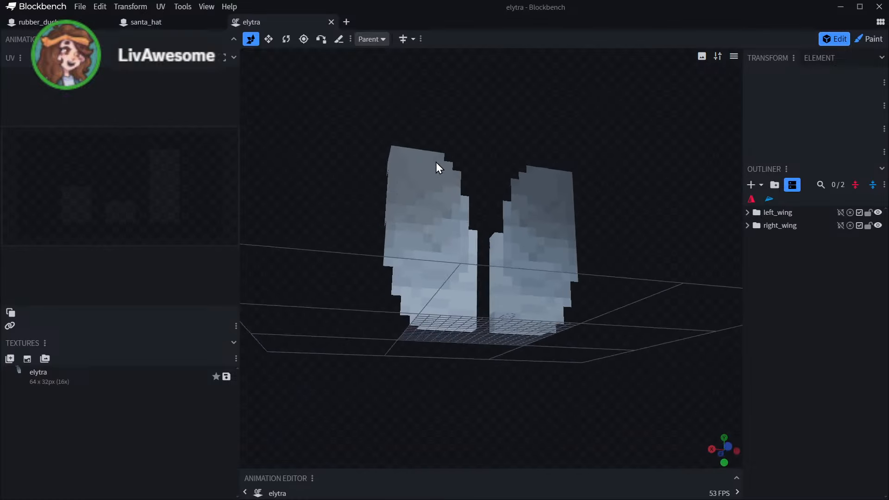
pyautogui.moveTo(436, 162); pyautogui.dragTo(674, 214)
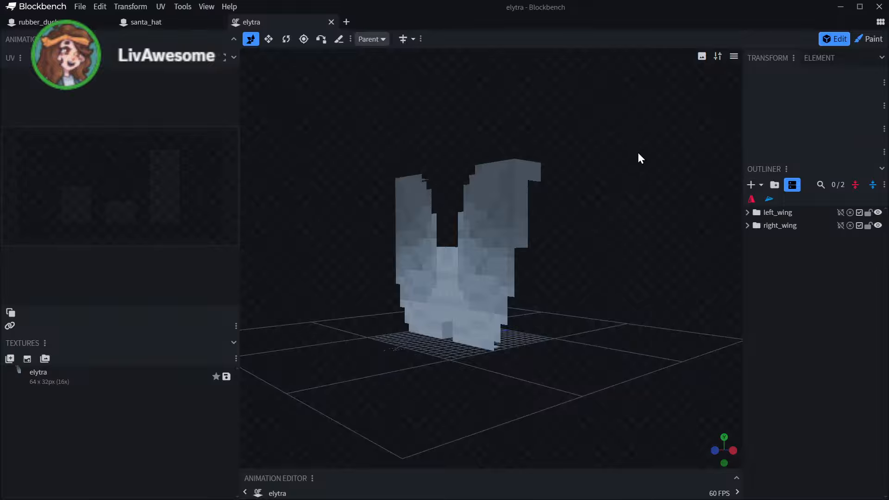
# - Select the right_wing group, enter Paint mode and set the Paint Bucket's fill mode to Colors
pyautogui.click(791, 227)
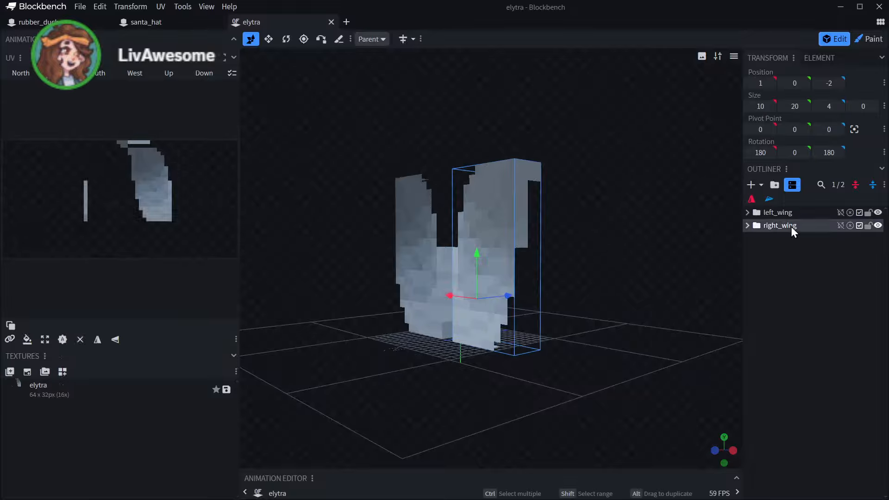
pyautogui.moveTo(534, 271); pyautogui.dragTo(657, 254)
pyautogui.scroll(2, 655, 249)
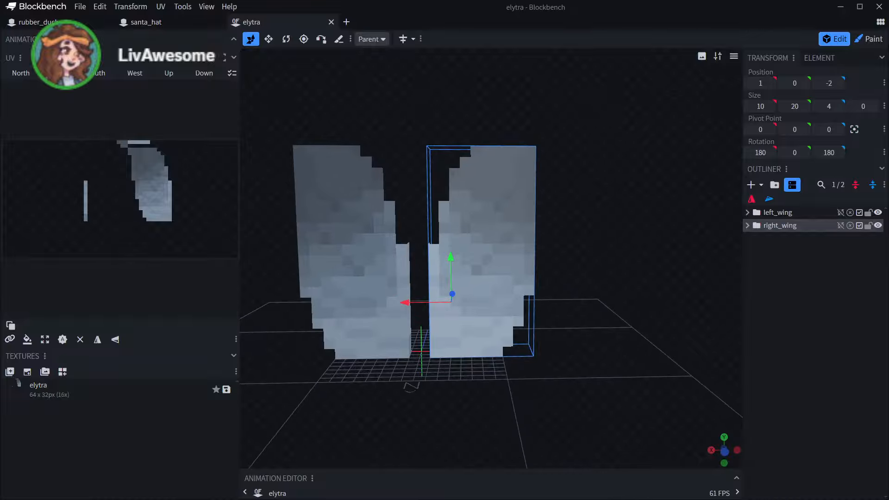
pyautogui.click(870, 39)
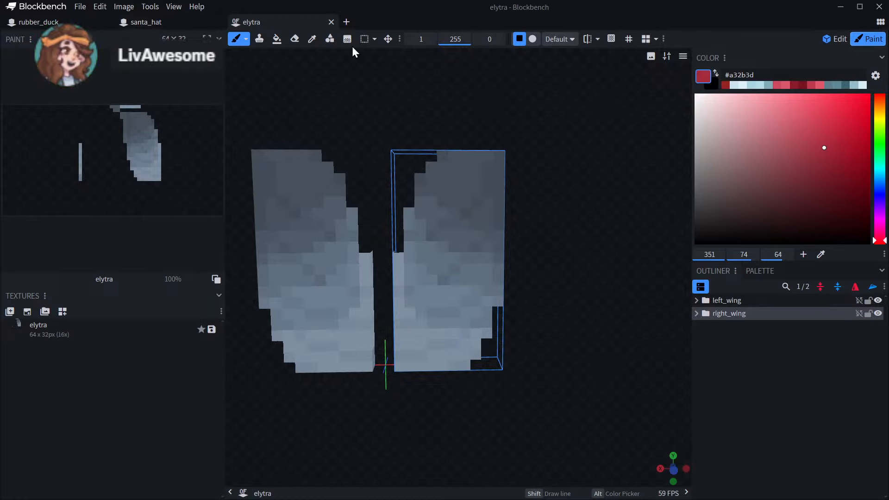
pyautogui.moveTo(510, 187)
pyautogui.mouseDown()
pyautogui.moveTo(482, 182)
pyautogui.moveTo(516, 174)
pyautogui.mouseUp()
pyautogui.click(277, 39)
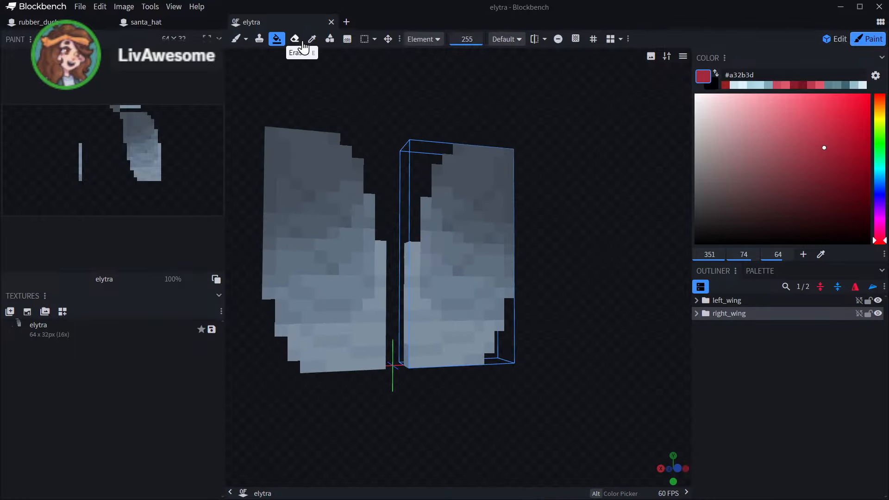
pyautogui.click(423, 39)
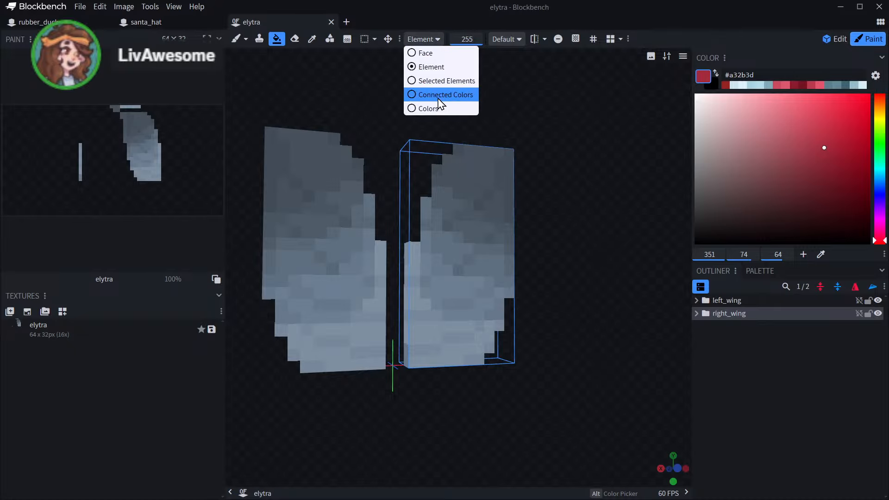
pyautogui.click(437, 108)
pyautogui.moveTo(544, 300); pyautogui.dragTo(524, 302)
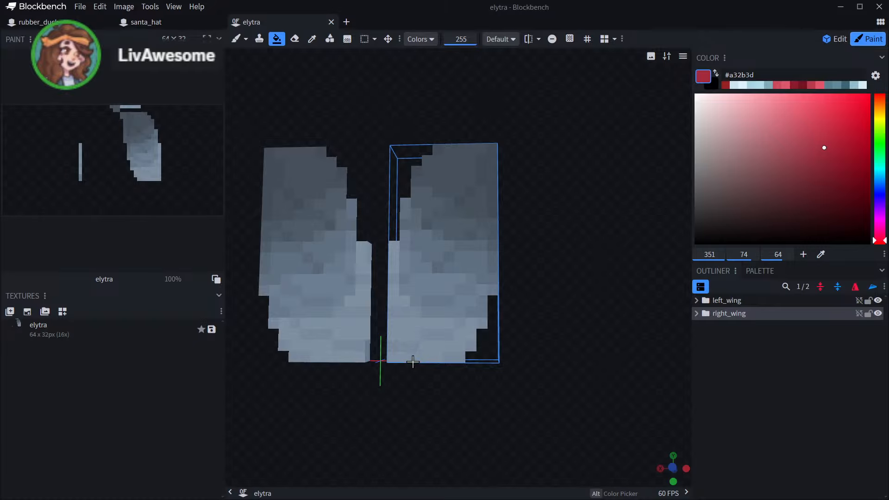
# - Fill all grey-blue shades on the right wing's broad face with dark red #a32b3d
pyautogui.click(413, 361)
pyautogui.click(454, 357)
pyautogui.click(438, 300)
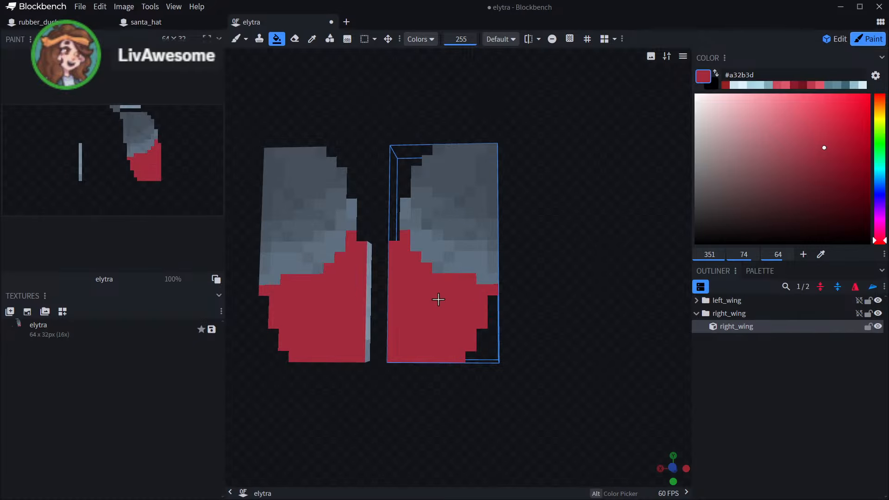
pyautogui.click(488, 218)
pyautogui.click(472, 168)
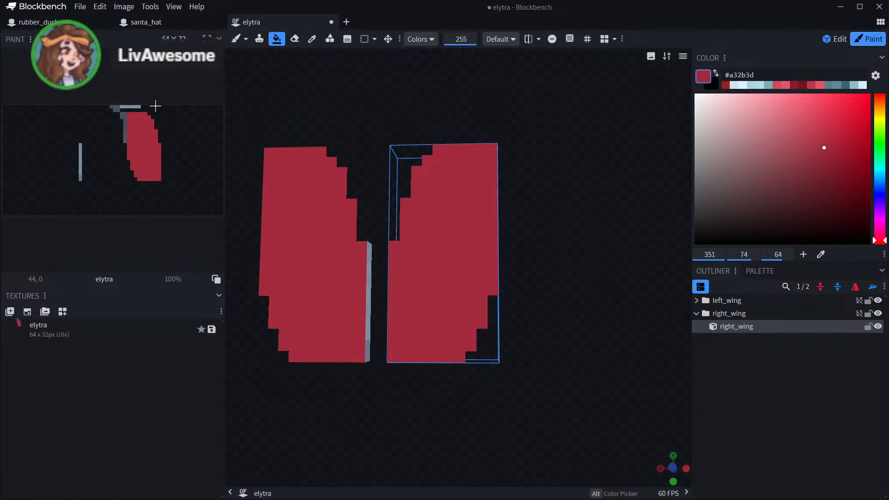
# - Fill the remaining grey strips of the elytra texture with dark red, undoing the fill that floods the transparent area
pyautogui.click(130, 106)
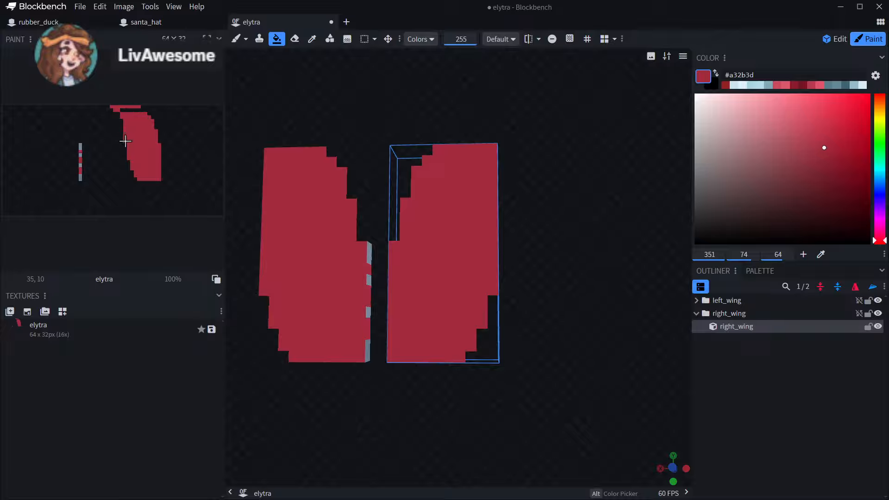
pyautogui.click(80, 148)
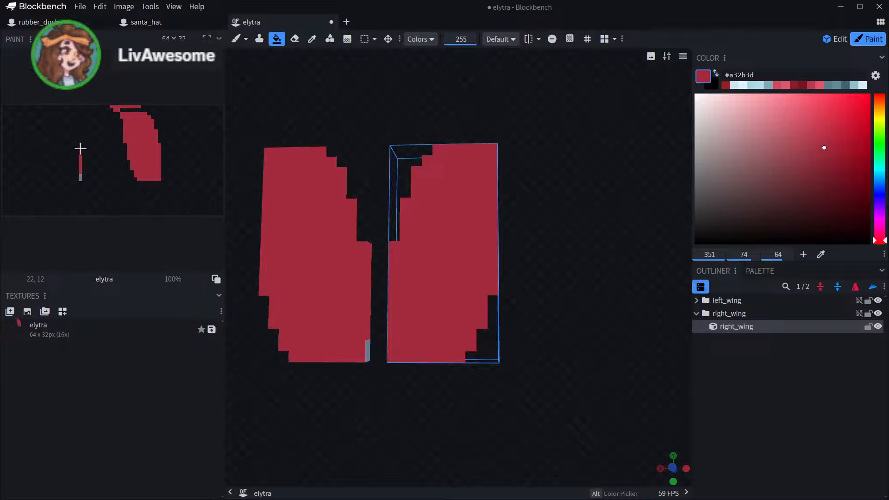
pyautogui.click(79, 175)
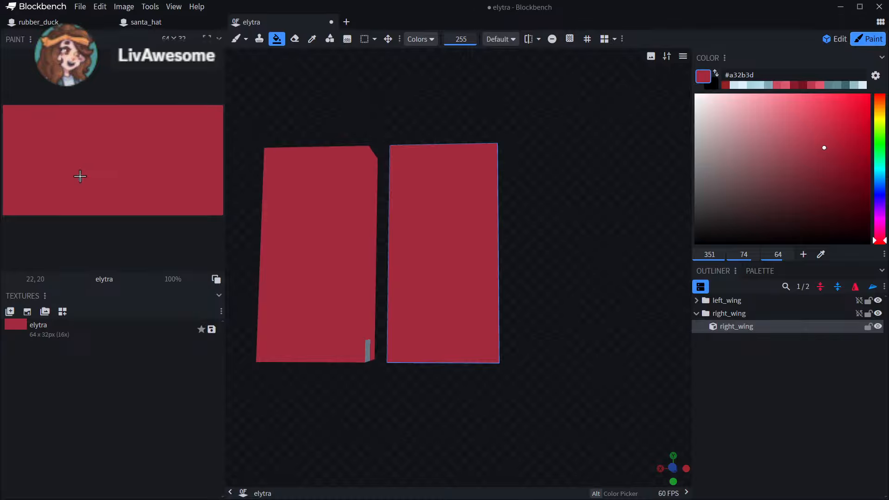
pyautogui.hotkey('ctrl', 'z')
pyautogui.click(79, 177)
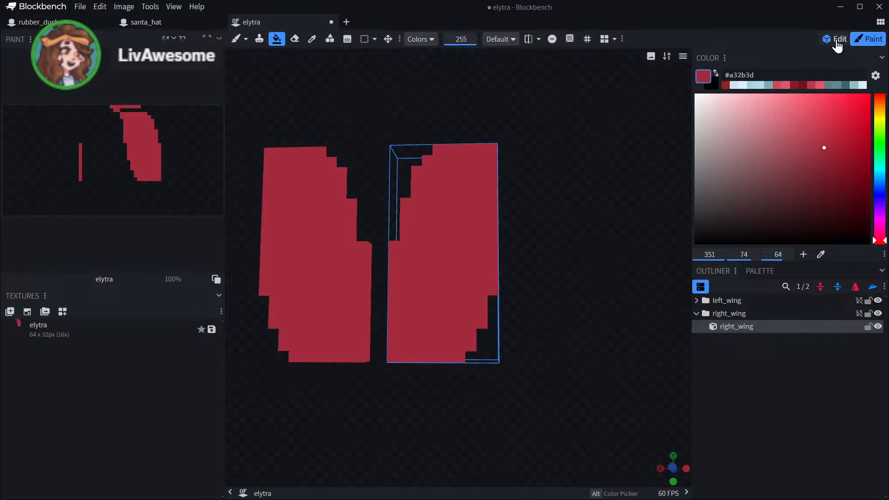
pyautogui.click(835, 40)
pyautogui.click(868, 41)
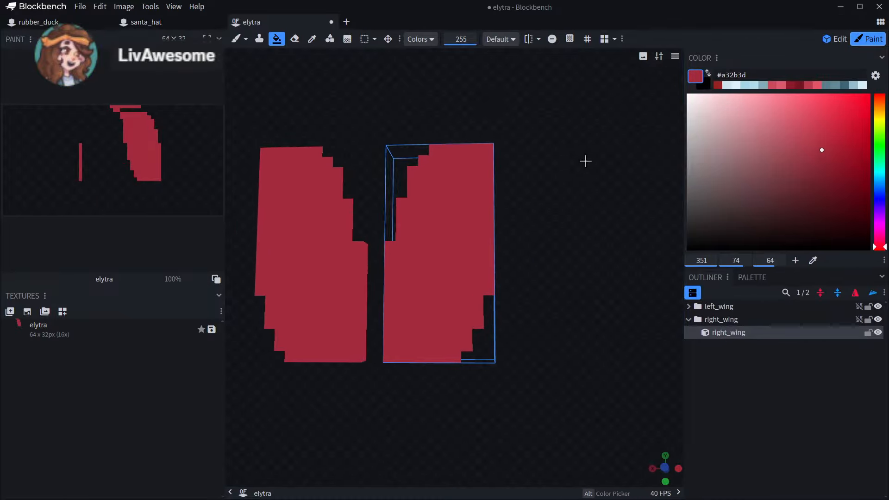
# - Pick light pink #eb7d8e and brush the start of a stripe around the right wing's inner edge
pyautogui.moveTo(586, 157); pyautogui.dragTo(596, 171)
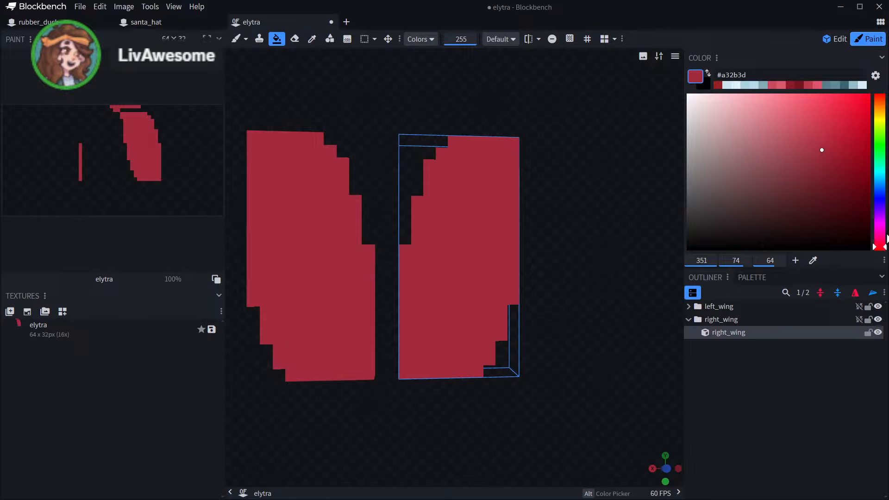
pyautogui.click(777, 110)
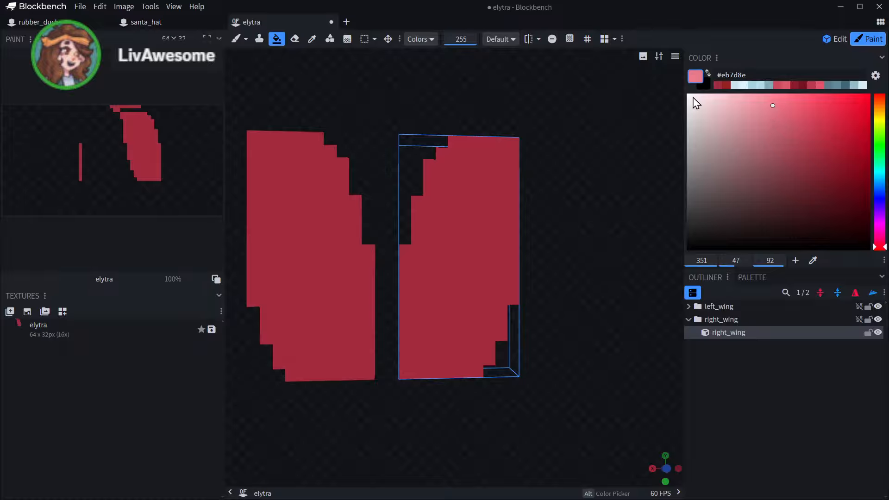
pyautogui.click(236, 39)
pyautogui.moveTo(624, 214)
pyautogui.mouseDown()
pyautogui.moveTo(571, 199)
pyautogui.moveTo(645, 205)
pyautogui.moveTo(675, 193)
pyautogui.moveTo(639, 211)
pyautogui.mouseUp()
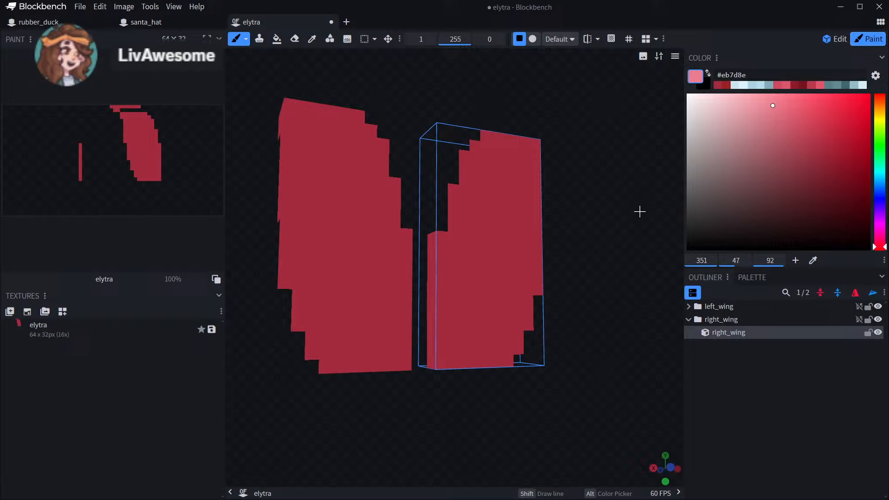
pyautogui.click(432, 287)
pyautogui.moveTo(436, 295); pyautogui.dragTo(441, 299)
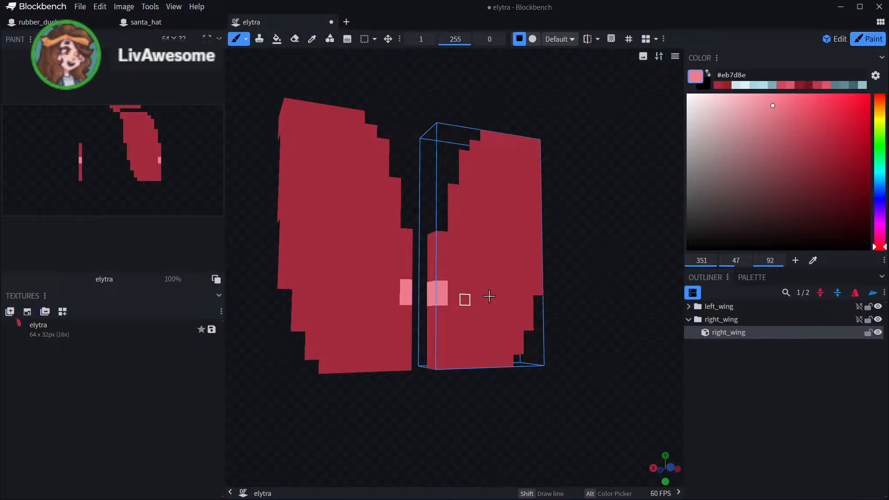
# - Extend the pink stripe as a two-pixel-thick stepped band across the right wing to its outer edge
pyautogui.scroll(6, 600, 304)
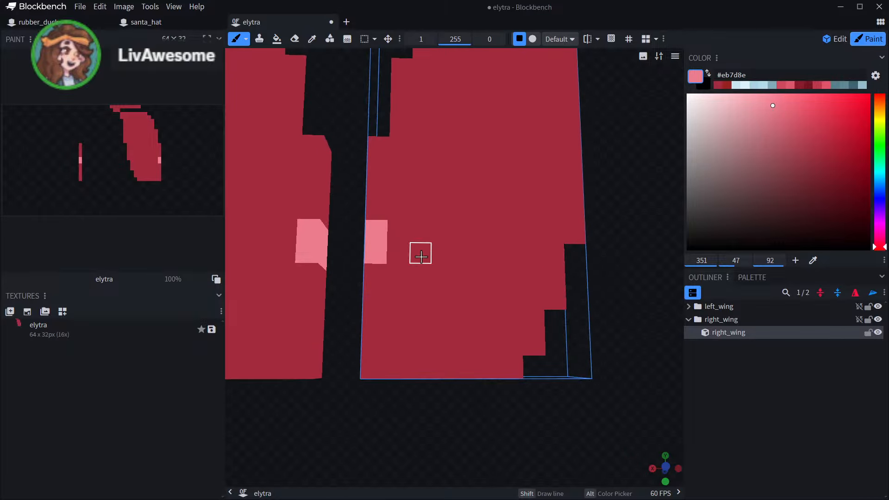
pyautogui.moveTo(397, 232)
pyautogui.mouseDown()
pyautogui.moveTo(419, 253)
pyautogui.moveTo(421, 273)
pyautogui.moveTo(509, 274)
pyautogui.moveTo(510, 297)
pyautogui.moveTo(487, 298)
pyautogui.mouseUp()
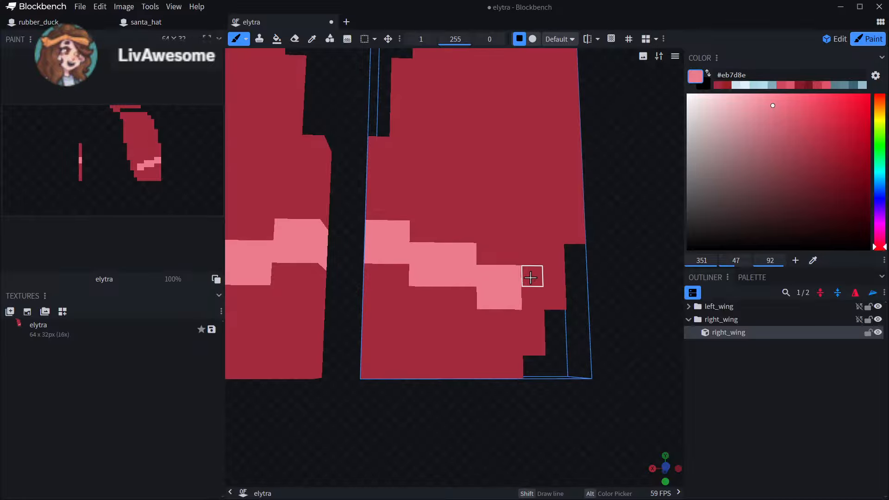
pyautogui.moveTo(531, 278); pyautogui.dragTo(533, 299)
pyautogui.click(553, 277)
pyautogui.click(557, 298)
pyautogui.scroll(-5, 600, 303)
pyautogui.moveTo(616, 304)
pyautogui.mouseDown()
pyautogui.moveTo(627, 290)
pyautogui.moveTo(643, 312)
pyautogui.moveTo(599, 329)
pyautogui.mouseUp()
pyautogui.scroll(-5, 603, 318)
pyautogui.scroll(4, 601, 308)
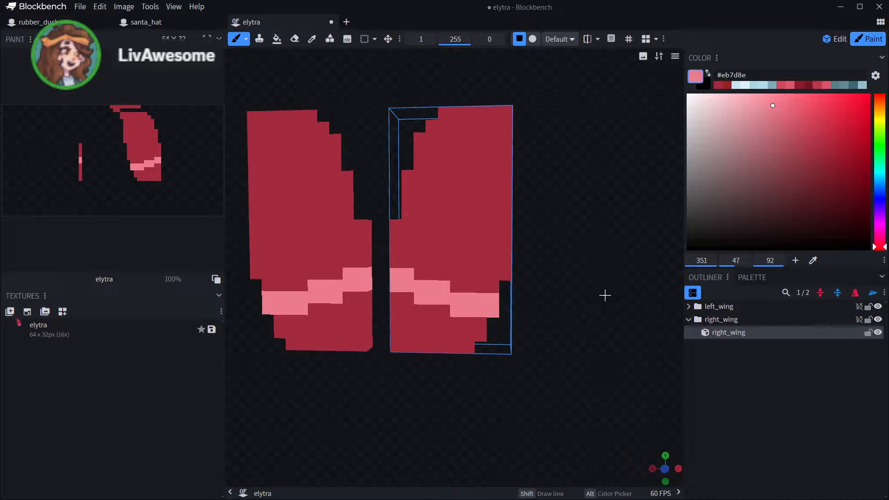
# - Paint the right wing's lower inner corner, bottom edge and underside light pink to form a tip
pyautogui.scroll(2, 605, 295)
pyautogui.click(380, 353)
pyautogui.click(377, 369)
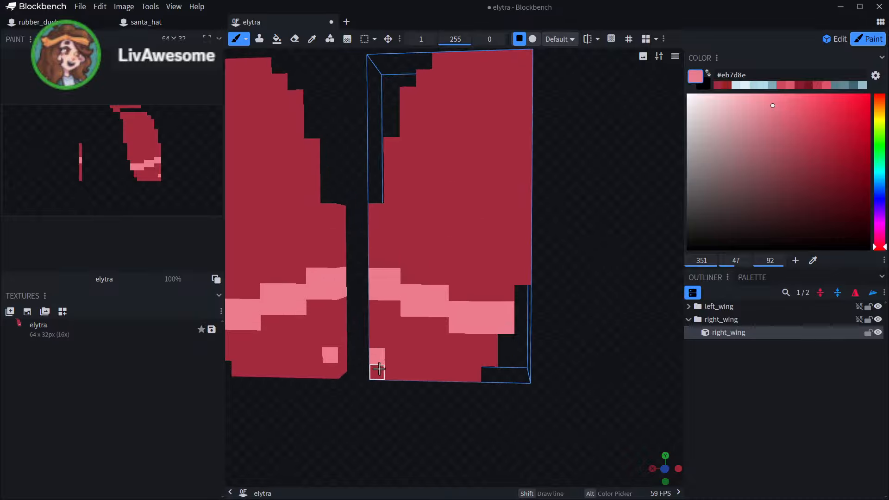
pyautogui.click(391, 369)
pyautogui.moveTo(429, 423)
pyautogui.mouseDown()
pyautogui.moveTo(433, 395)
pyautogui.moveTo(489, 372)
pyautogui.moveTo(472, 407)
pyautogui.moveTo(449, 301)
pyautogui.mouseUp()
pyautogui.click(464, 284)
pyautogui.click(458, 261)
pyautogui.click(484, 285)
pyautogui.click(449, 301)
pyautogui.click(451, 292)
pyautogui.moveTo(465, 398)
pyautogui.mouseDown()
pyautogui.moveTo(444, 452)
pyautogui.moveTo(460, 401)
pyautogui.mouseUp()
pyautogui.moveTo(444, 304); pyautogui.dragTo(445, 292)
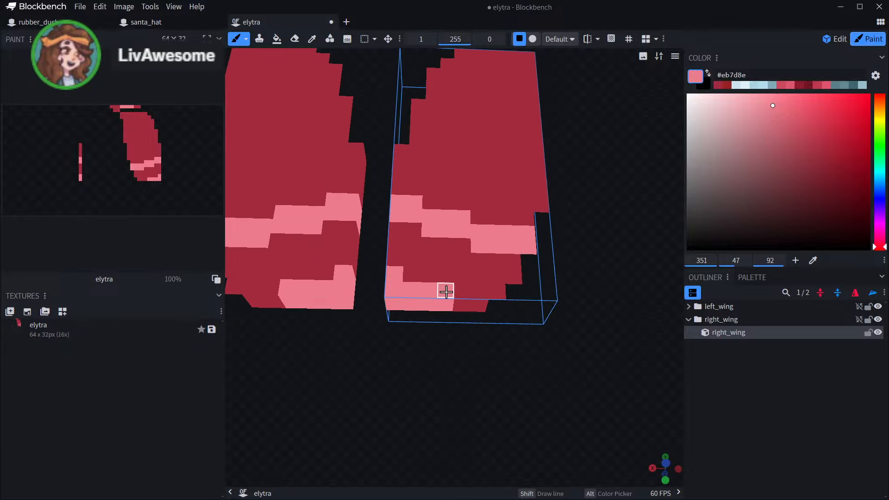
pyautogui.scroll(-4, 478, 379)
pyautogui.moveTo(479, 387)
pyautogui.mouseDown()
pyautogui.moveTo(484, 442)
pyautogui.moveTo(464, 405)
pyautogui.moveTo(493, 427)
pyautogui.moveTo(465, 416)
pyautogui.mouseUp()
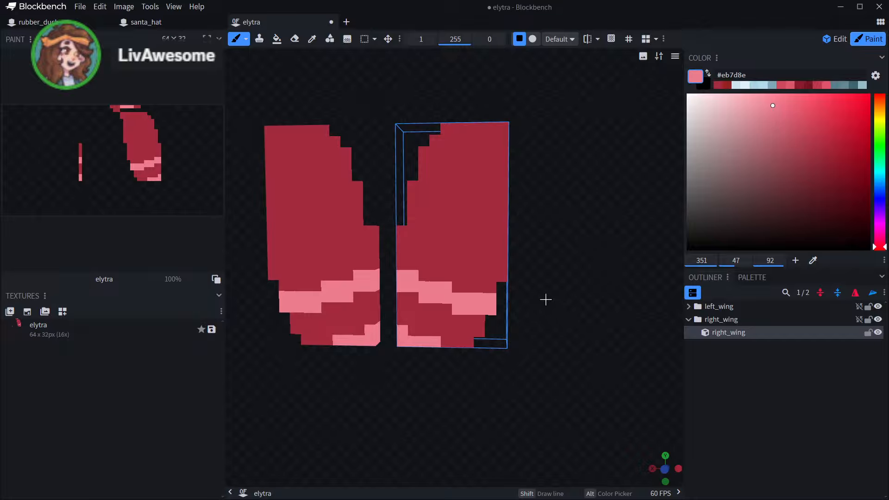
pyautogui.scroll(2, 593, 154)
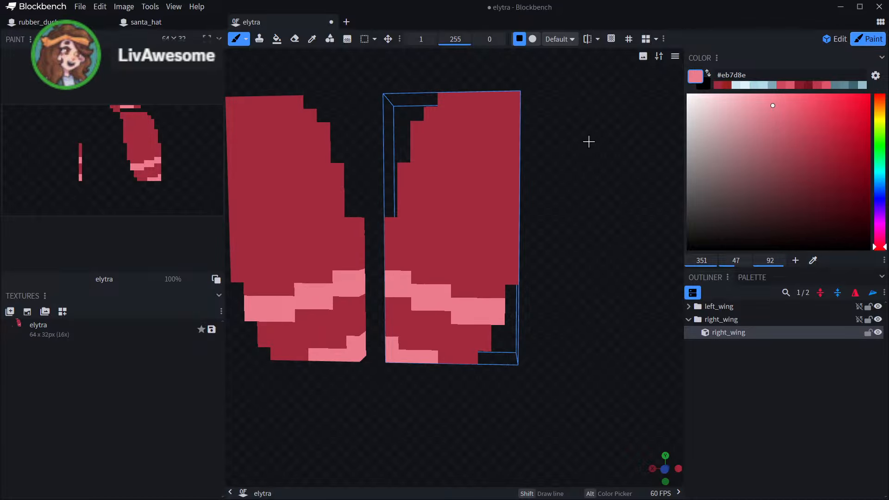
pyautogui.click(294, 39)
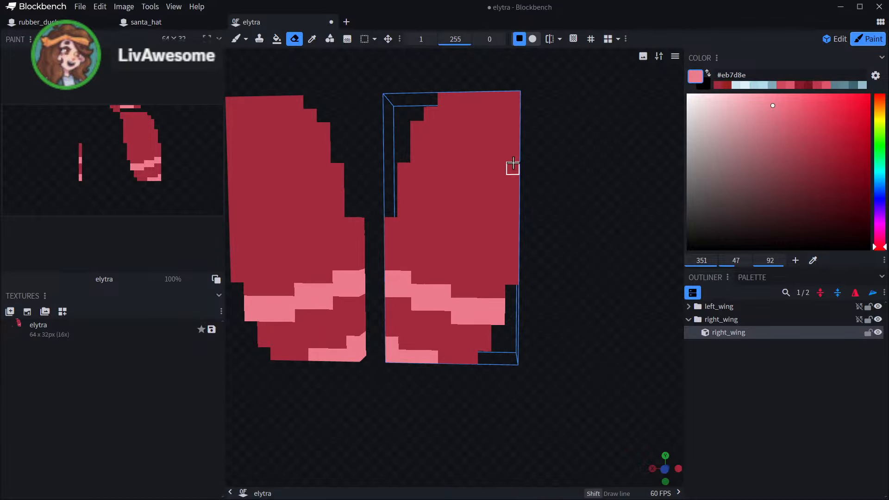
pyautogui.moveTo(514, 153)
pyautogui.mouseDown()
pyautogui.moveTo(470, 193)
pyautogui.moveTo(430, 262)
pyautogui.moveTo(485, 304)
pyautogui.moveTo(513, 266)
pyautogui.moveTo(440, 276)
pyautogui.moveTo(512, 218)
pyautogui.mouseUp()
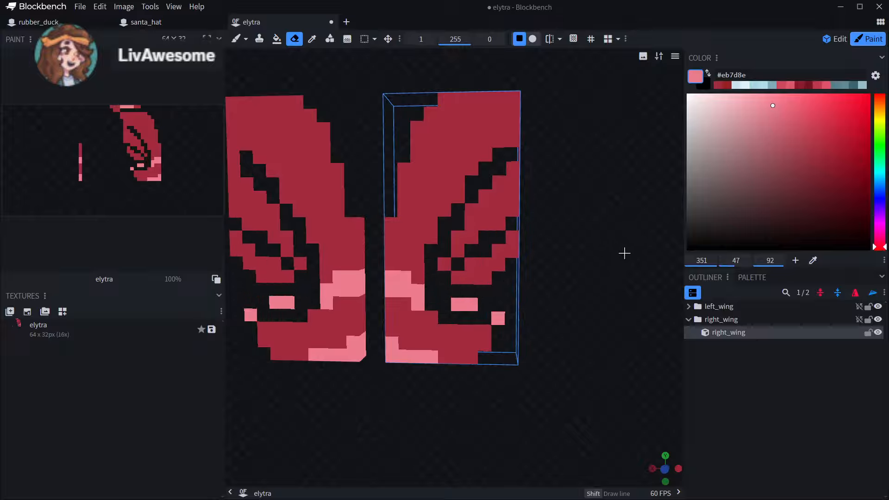
pyautogui.hotkey('ctrl', 'z')
pyautogui.click(236, 39)
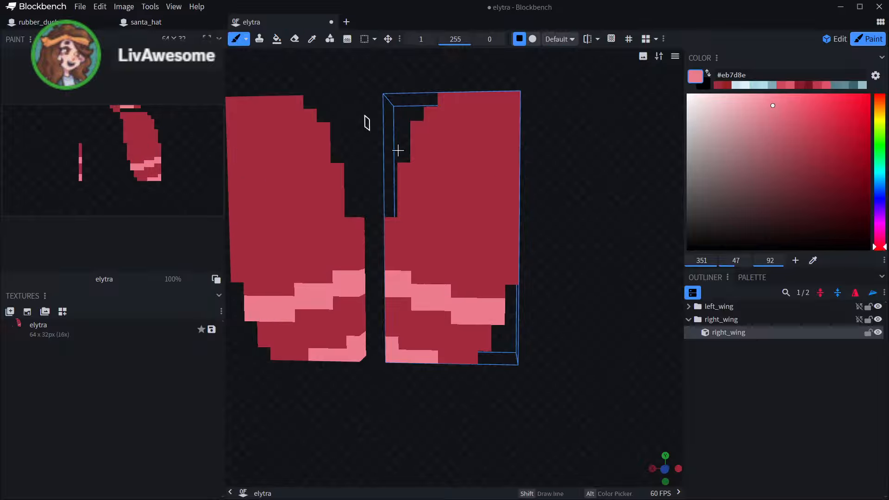
pyautogui.scroll(2, 569, 241)
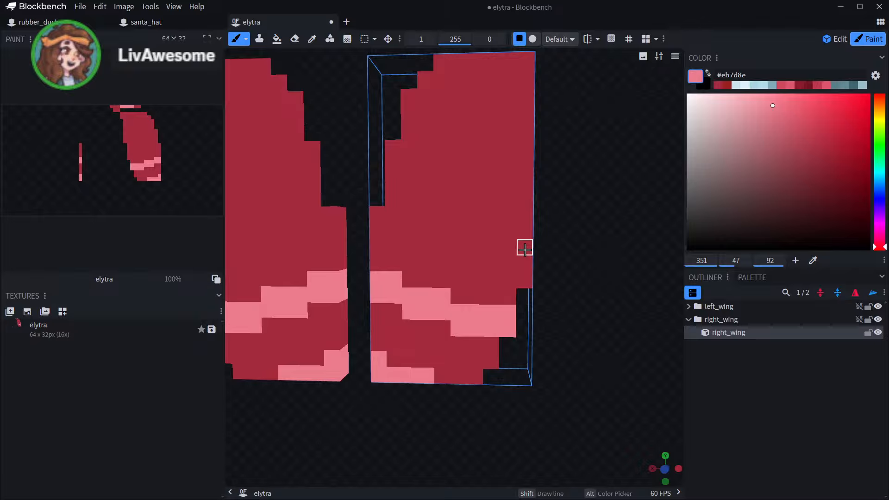
pyautogui.moveTo(525, 247)
pyautogui.mouseDown()
pyautogui.moveTo(522, 230)
pyautogui.moveTo(507, 237)
pyautogui.moveTo(499, 217)
pyautogui.mouseUp()
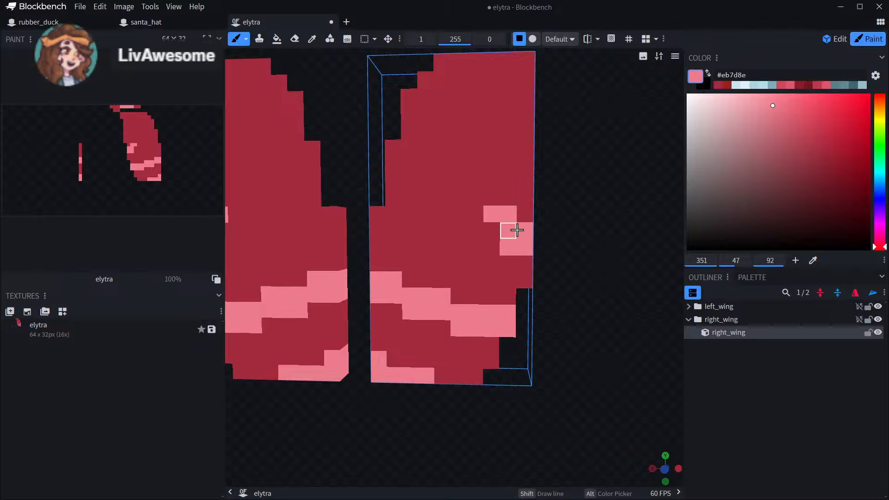
pyautogui.hotkey('ctrl', 'z')
pyautogui.hotkey('ctrl', 'z')
pyautogui.hotkey('ctrl', 'z')
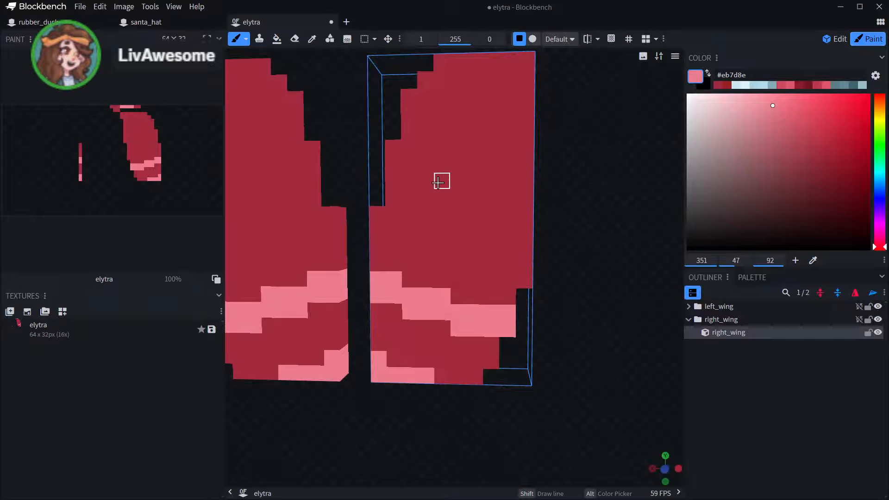
# - Paint the start of a second #eb7d8e stripe at the right wing's inner edge, just above the step in its outline
pyautogui.click(393, 197)
pyautogui.click(395, 182)
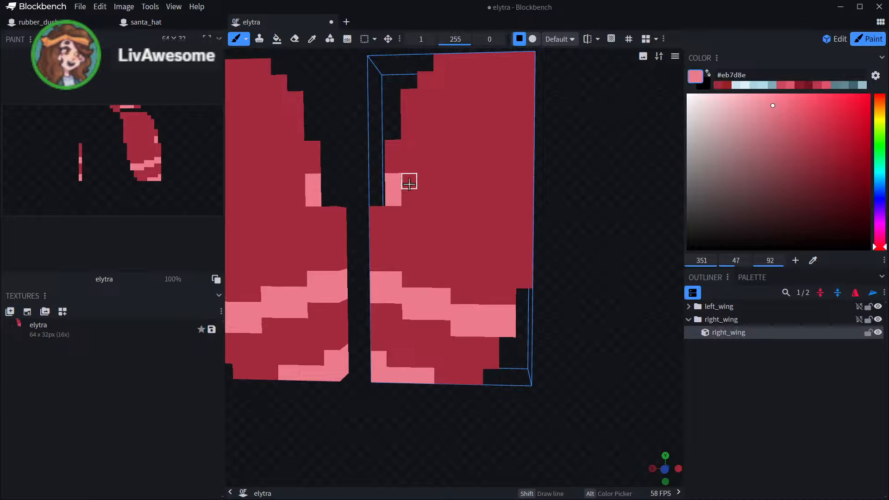
pyautogui.click(409, 182)
pyautogui.click(411, 195)
pyautogui.click(427, 199)
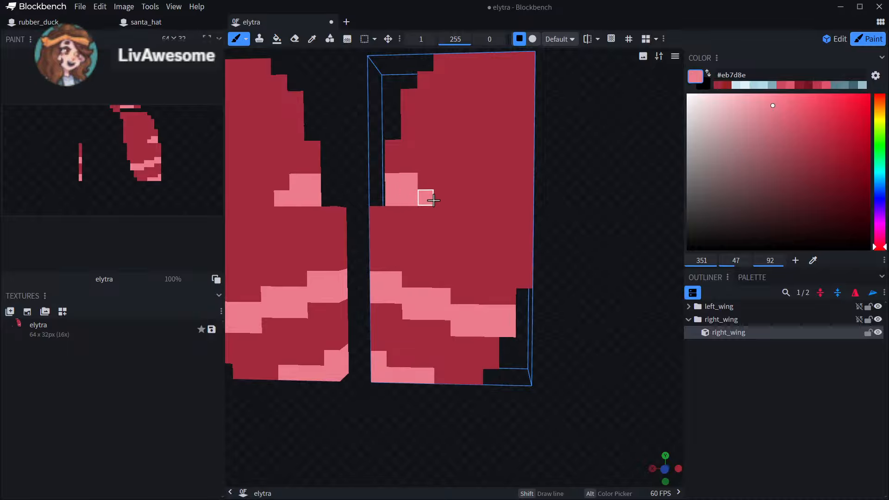
# - Extend the second stripe as a two-pixel-thick band, stepping down across the right wing to its outer edge
pyautogui.click(427, 212)
pyautogui.click(444, 199)
pyautogui.click(458, 214)
pyautogui.click(442, 214)
pyautogui.click(458, 198)
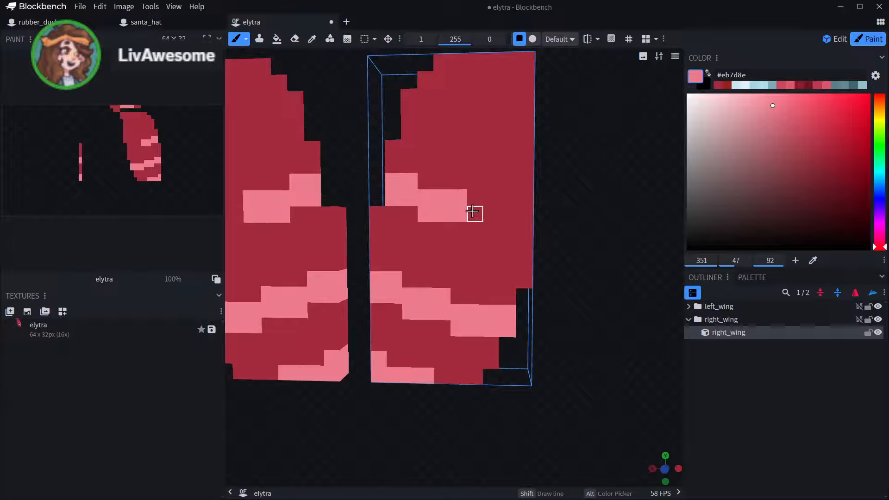
pyautogui.moveTo(477, 220)
pyautogui.mouseDown()
pyautogui.moveTo(474, 228)
pyautogui.moveTo(490, 228)
pyautogui.moveTo(508, 213)
pyautogui.moveTo(508, 231)
pyautogui.mouseUp()
# - Start a third #eb7d8e stripe around the stepped upper inner corner of the right wing
pyautogui.moveTo(568, 204); pyautogui.dragTo(551, 253, button='right')
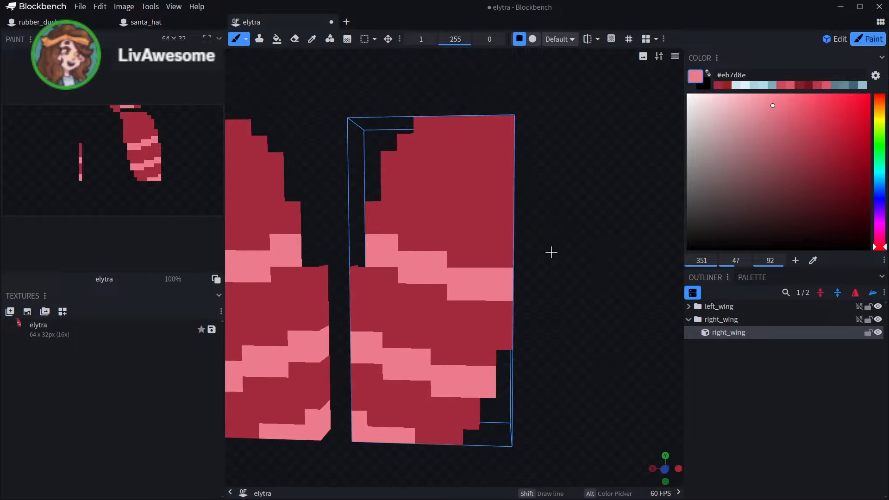
pyautogui.scroll(-4, 560, 237)
pyautogui.moveTo(559, 237)
pyautogui.mouseDown()
pyautogui.moveTo(576, 228)
pyautogui.moveTo(561, 224)
pyautogui.moveTo(570, 234)
pyautogui.mouseUp()
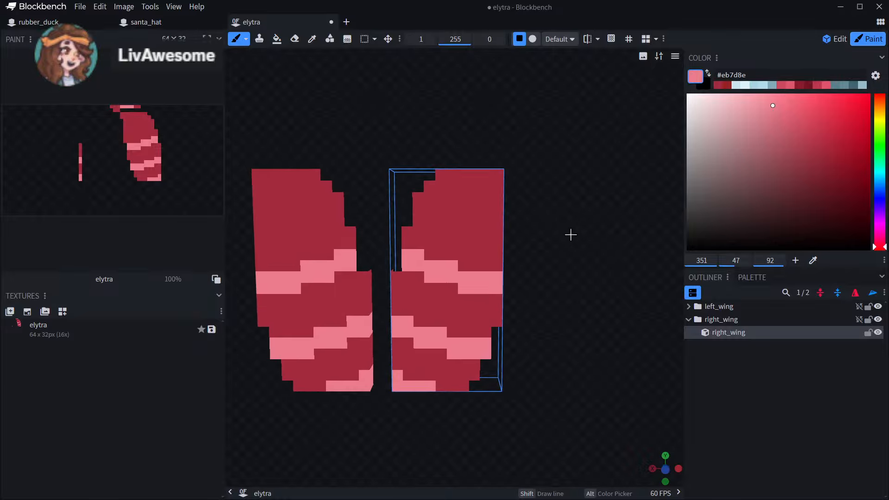
pyautogui.scroll(3, 564, 232)
pyautogui.click(406, 174)
pyautogui.click(432, 175)
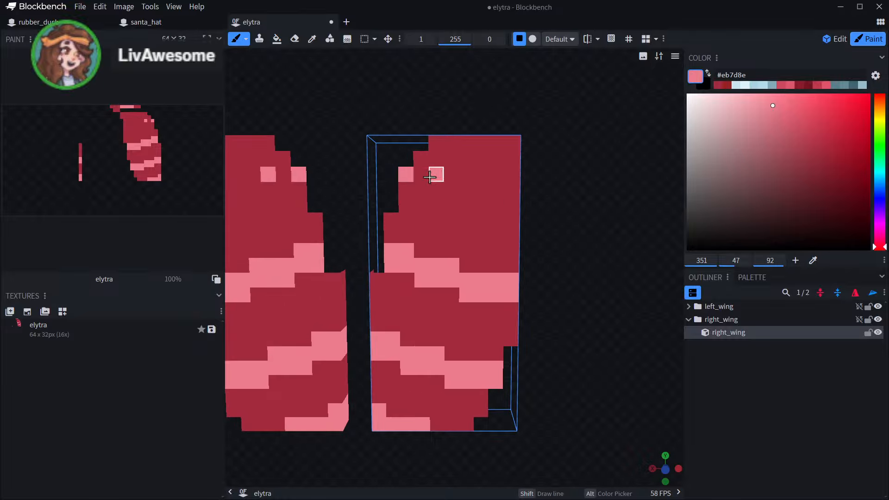
pyautogui.click(421, 159)
pyautogui.click(436, 189)
pyautogui.click(422, 190)
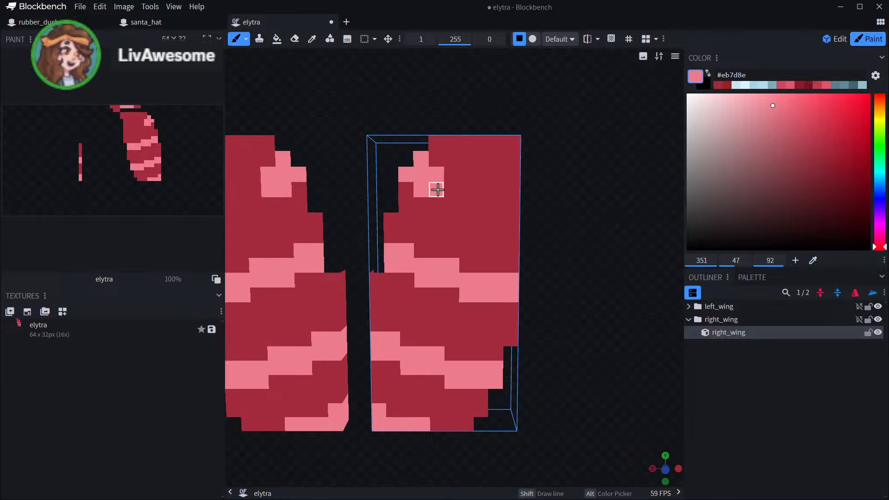
# - Continue the uppermost stripe as a two-pixel-thick stepped band across the right wing to its outer edge
pyautogui.click(453, 174)
pyautogui.click(456, 175)
pyautogui.click(467, 189)
pyautogui.click(467, 174)
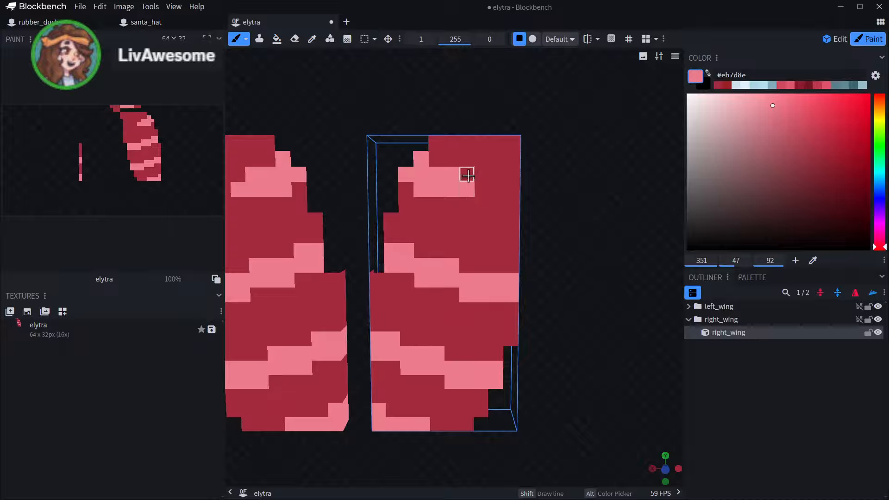
pyautogui.click(482, 190)
pyautogui.click(482, 205)
pyautogui.click(466, 205)
pyautogui.moveTo(502, 193); pyautogui.dragTo(508, 204)
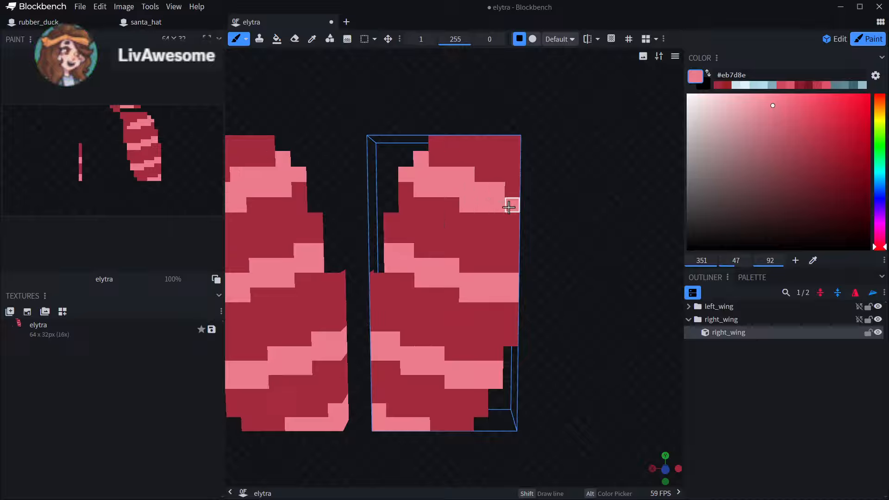
pyautogui.click(510, 193)
# - Choose the lighter pink #ffa9b6 as the paint colour
pyautogui.scroll(-5, 556, 206)
pyautogui.moveTo(571, 222); pyautogui.dragTo(596, 225)
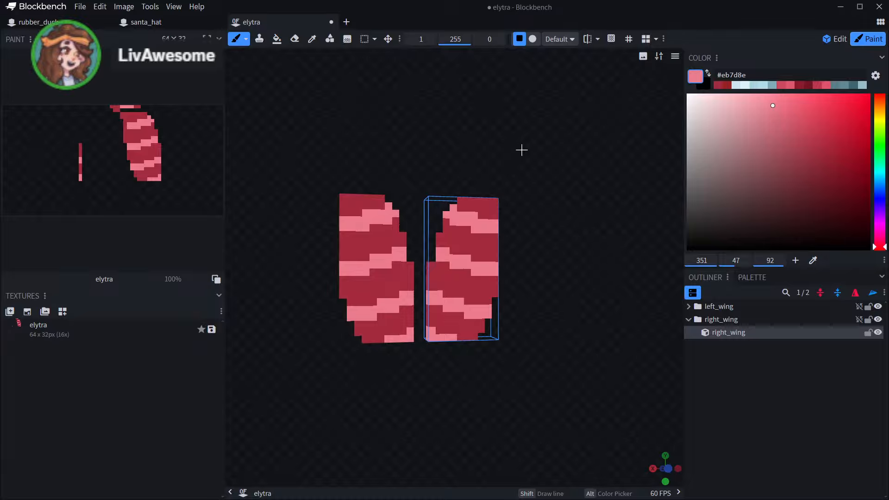
pyautogui.scroll(4, 521, 150)
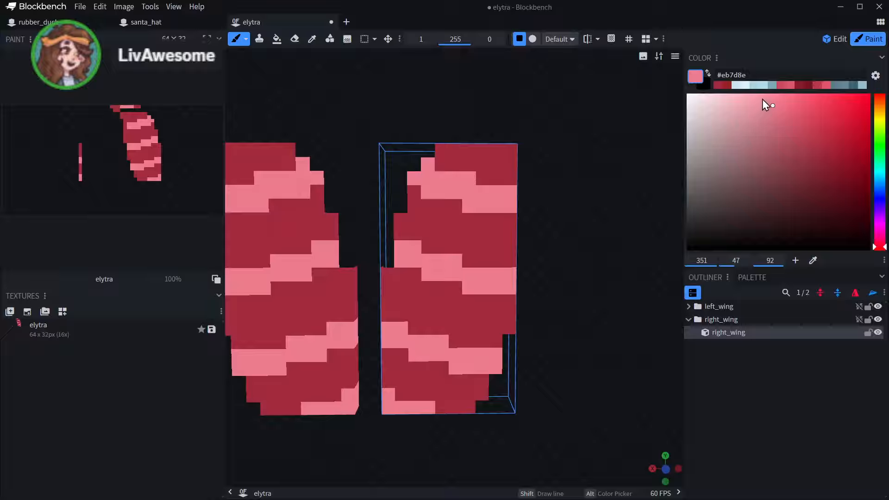
pyautogui.moveTo(761, 98); pyautogui.dragTo(749, 95)
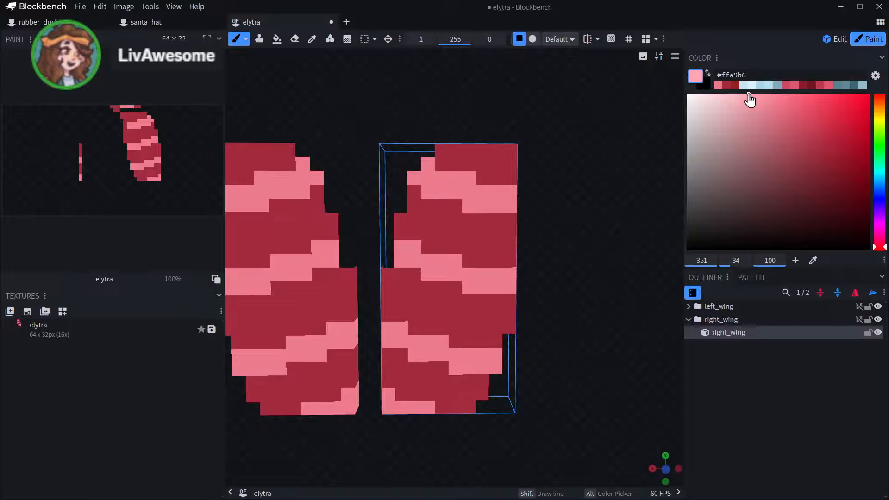
pyautogui.scroll(2, 550, 164)
pyautogui.moveTo(537, 184)
pyautogui.mouseDown()
pyautogui.moveTo(478, 185)
pyautogui.moveTo(427, 165)
pyautogui.moveTo(403, 143)
pyautogui.moveTo(419, 165)
pyautogui.mouseUp()
pyautogui.scroll(-2, 588, 178)
pyautogui.scroll(2, 579, 180)
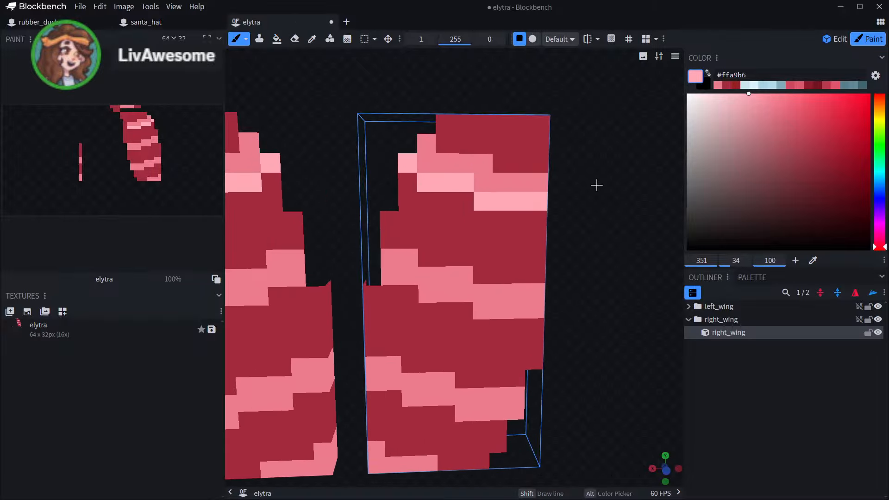
pyautogui.hotkey('ctrl', 'z')
pyautogui.hotkey('ctrl', 'z')
pyautogui.hotkey('ctrl', 'z')
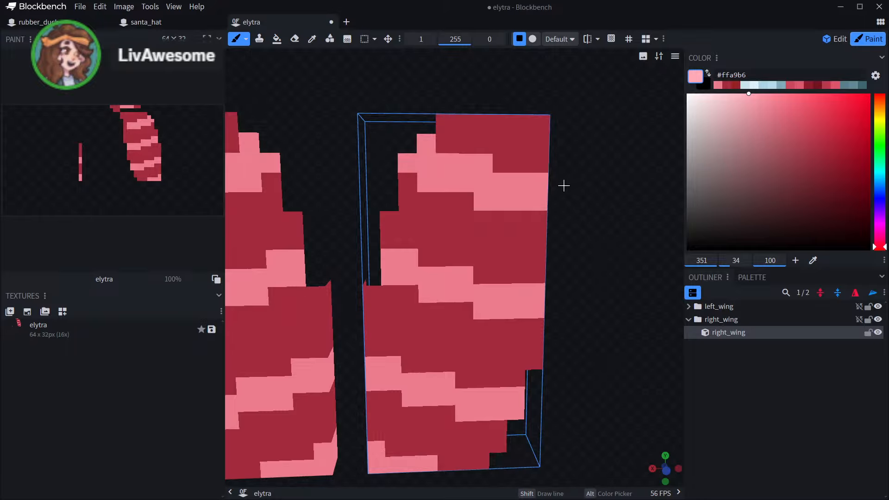
# - Brush #ffa9b6 highlights along the upper pixel row of the right wing's top and middle stripes
pyautogui.moveTo(528, 180)
pyautogui.mouseDown()
pyautogui.moveTo(496, 183)
pyautogui.moveTo(478, 164)
pyautogui.moveTo(437, 165)
pyautogui.moveTo(425, 150)
pyautogui.mouseUp()
pyautogui.click(424, 150)
pyautogui.moveTo(408, 256); pyautogui.dragTo(389, 257)
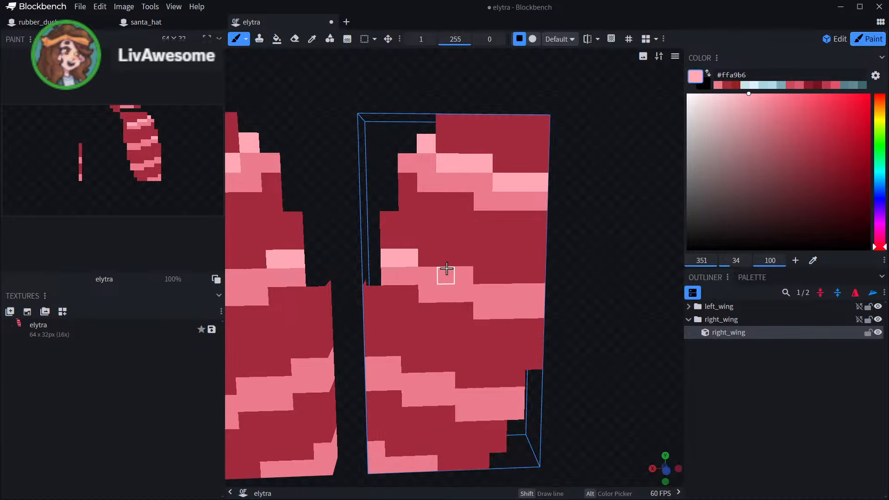
pyautogui.click(440, 274)
pyautogui.moveTo(436, 275); pyautogui.dragTo(542, 296)
# - Highlight the upper pixel row of the right wing's lowest full stripe with #ffa9b6
pyautogui.scroll(-6, 603, 296)
pyautogui.moveTo(607, 298); pyautogui.dragTo(593, 282)
pyautogui.scroll(4, 556, 299)
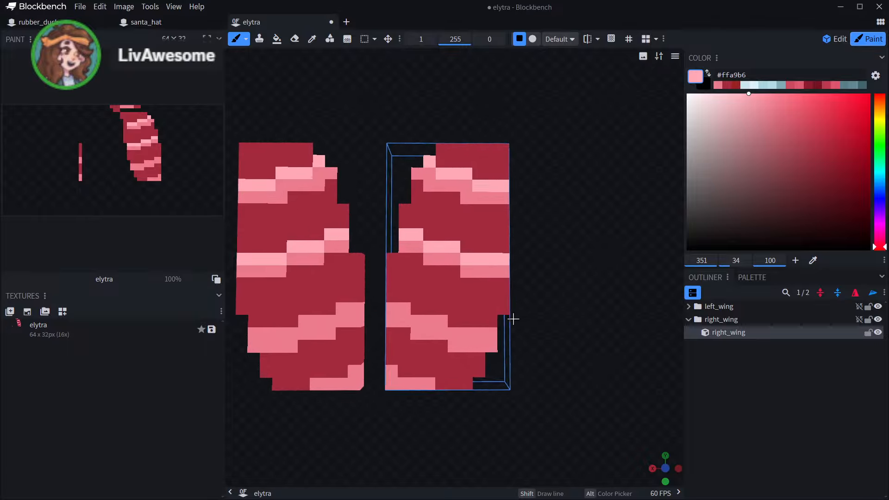
pyautogui.moveTo(494, 340)
pyautogui.mouseDown()
pyautogui.moveTo(450, 338)
pyautogui.moveTo(439, 324)
pyautogui.moveTo(418, 329)
pyautogui.mouseUp()
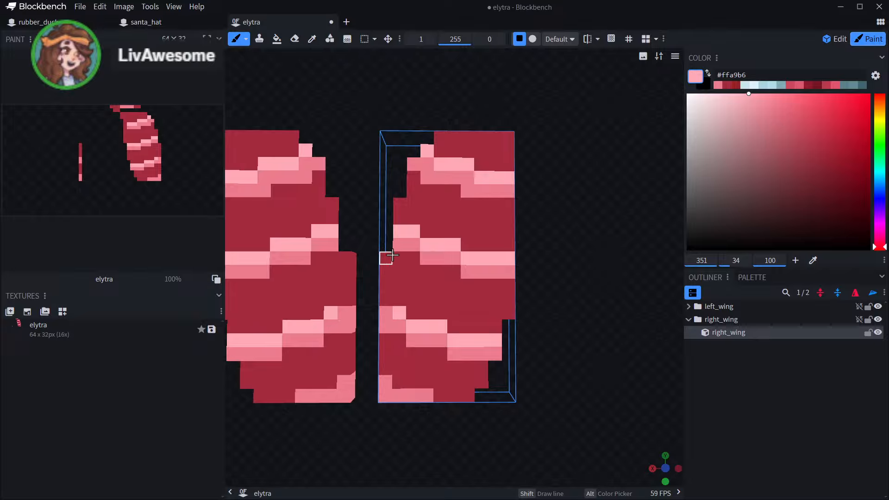
# - Add a stepped #ffa9b6 highlight along the upper edge of the pink tip on the right wing
pyautogui.scroll(-9, 540, 287)
pyautogui.moveTo(585, 286); pyautogui.dragTo(603, 285)
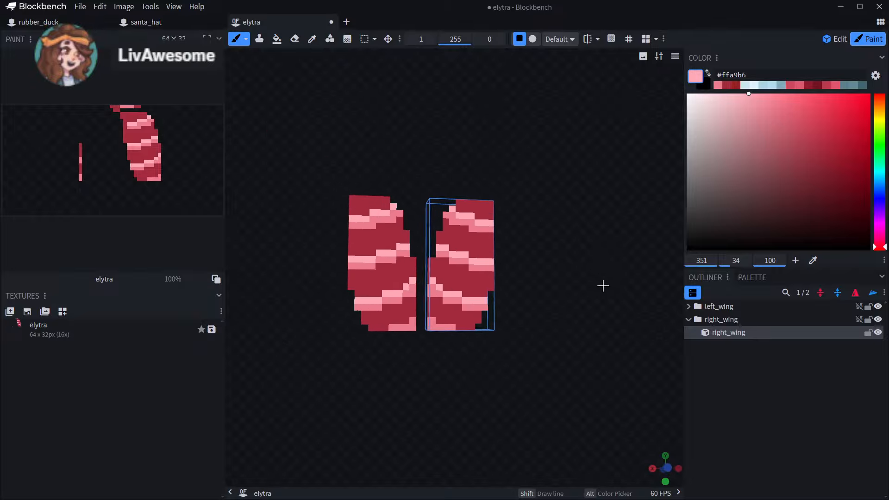
pyautogui.scroll(3, 468, 297)
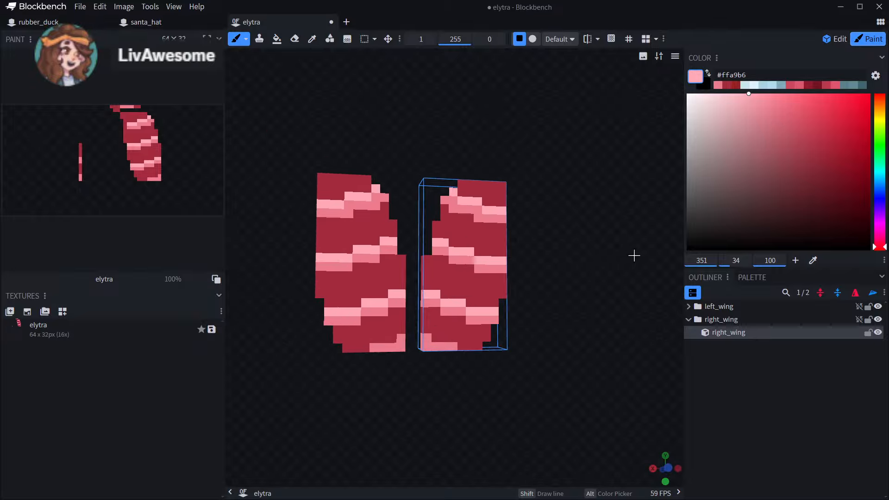
pyautogui.scroll(5, 617, 343)
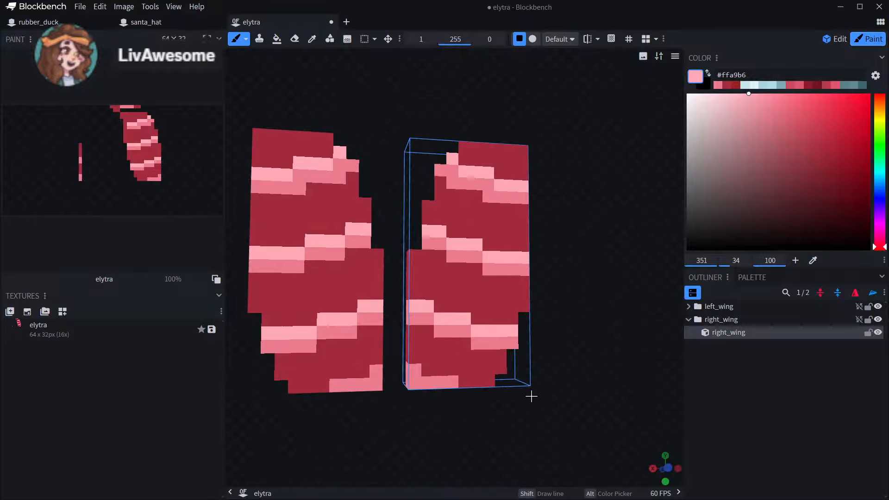
pyautogui.scroll(3, 566, 398)
pyautogui.moveTo(571, 399); pyautogui.dragTo(571, 295, button='right')
pyautogui.moveTo(411, 281)
pyautogui.mouseDown()
pyautogui.moveTo(423, 294)
pyautogui.moveTo(469, 298)
pyautogui.moveTo(469, 312)
pyautogui.mouseUp()
# - Extend the #ffa9b6 tip highlight by one pixel along the left wing's bottom edge and onto its underside
pyautogui.scroll(-5, 530, 383)
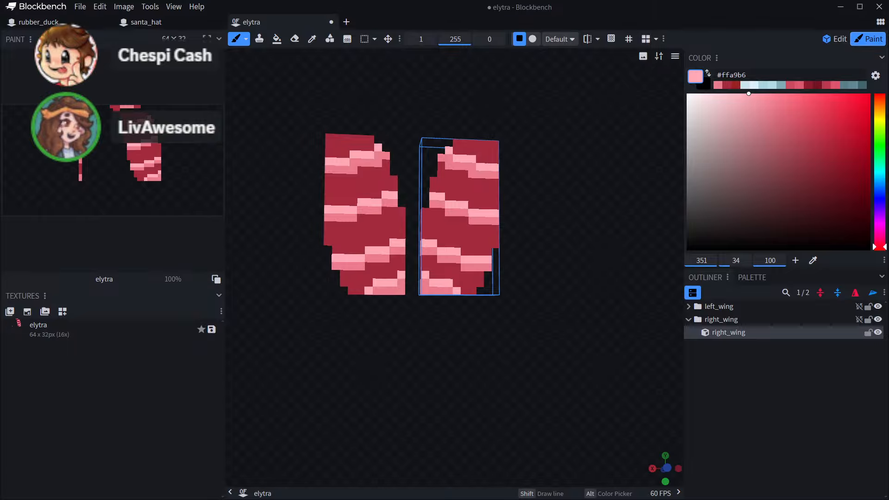
pyautogui.scroll(3, 456, 266)
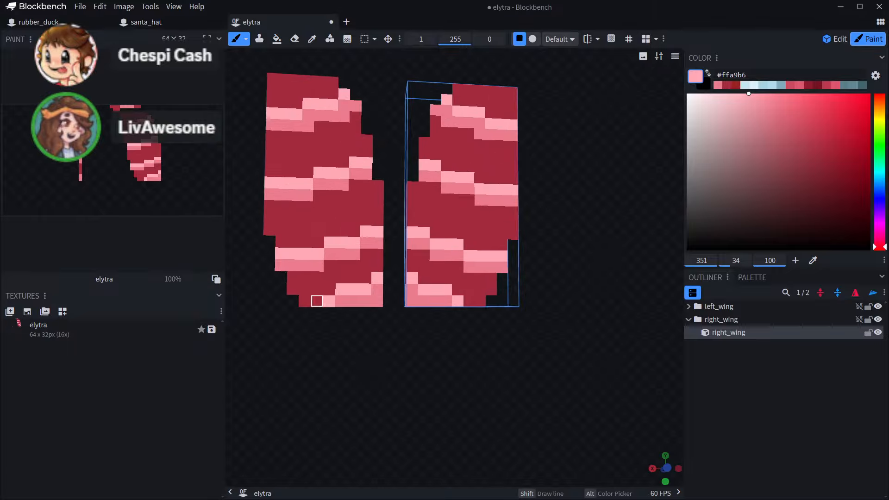
pyautogui.click(317, 301)
pyautogui.moveTo(329, 391); pyautogui.dragTo(322, 231)
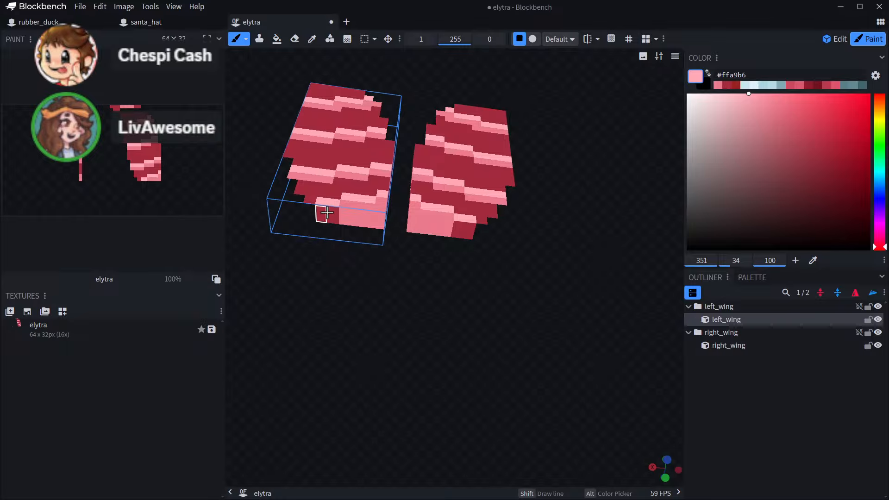
pyautogui.moveTo(317, 299); pyautogui.dragTo(339, 355)
pyautogui.scroll(3, 350, 389)
pyautogui.moveTo(353, 397); pyautogui.dragTo(368, 361)
pyautogui.moveTo(326, 324); pyautogui.dragTo(326, 347)
# - Sample #eb7d8e from the left wing's underside and paint over the dark red gap beside it
pyautogui.click(313, 40)
pyautogui.scroll(5, 329, 341)
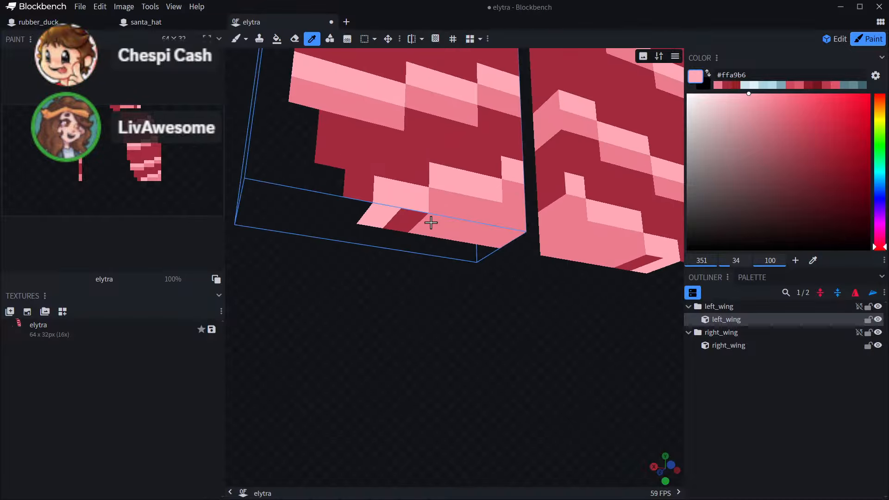
pyautogui.click(429, 220)
pyautogui.click(240, 40)
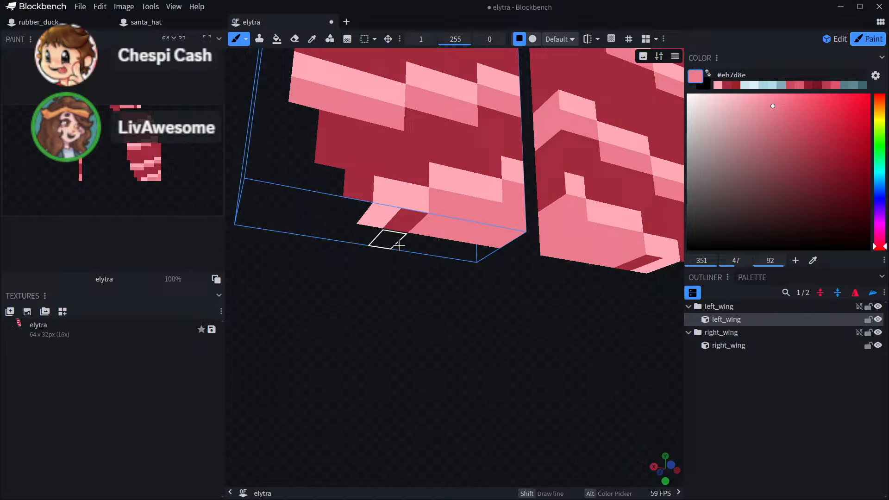
pyautogui.click(404, 221)
# - Sample the base red #a32b3d from the right wing and paint over the extra pixel in the upper stripe's lower row
pyautogui.moveTo(392, 349)
pyautogui.mouseDown()
pyautogui.moveTo(361, 390)
pyautogui.moveTo(372, 392)
pyautogui.mouseUp()
pyautogui.scroll(-6, 380, 403)
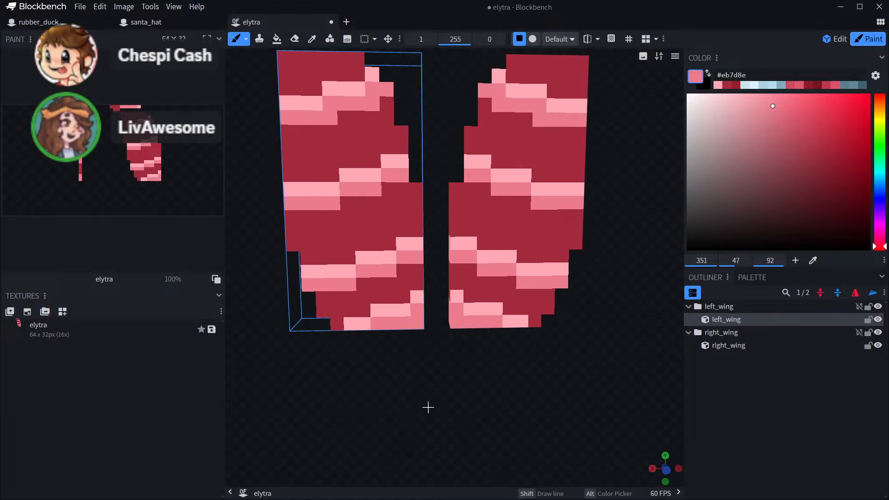
pyautogui.click(311, 39)
pyautogui.scroll(5, 624, 139)
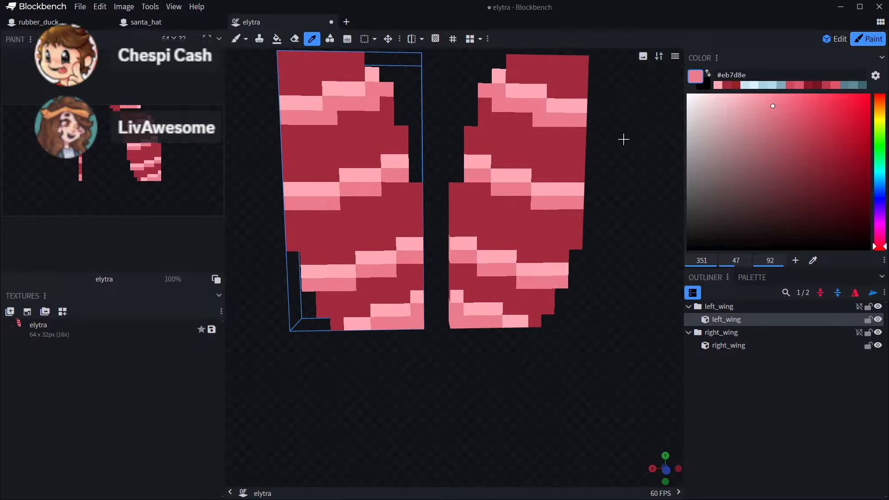
pyautogui.scroll(5, 599, 201)
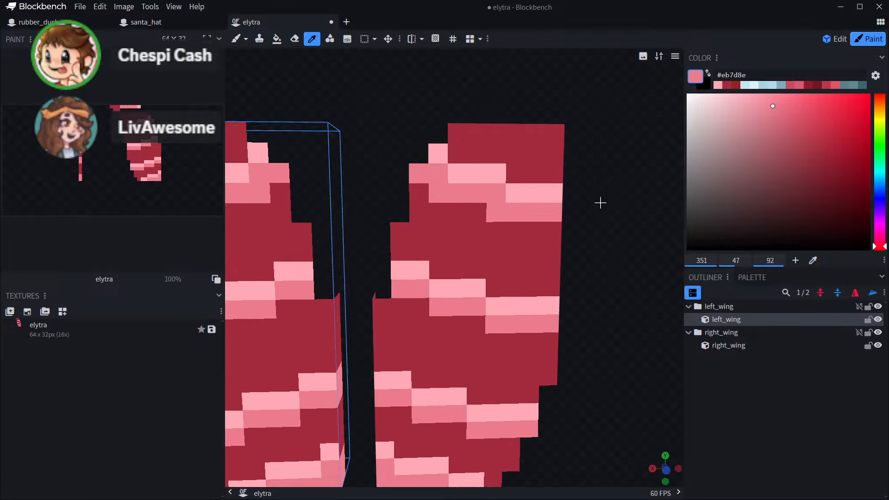
pyautogui.click(528, 206)
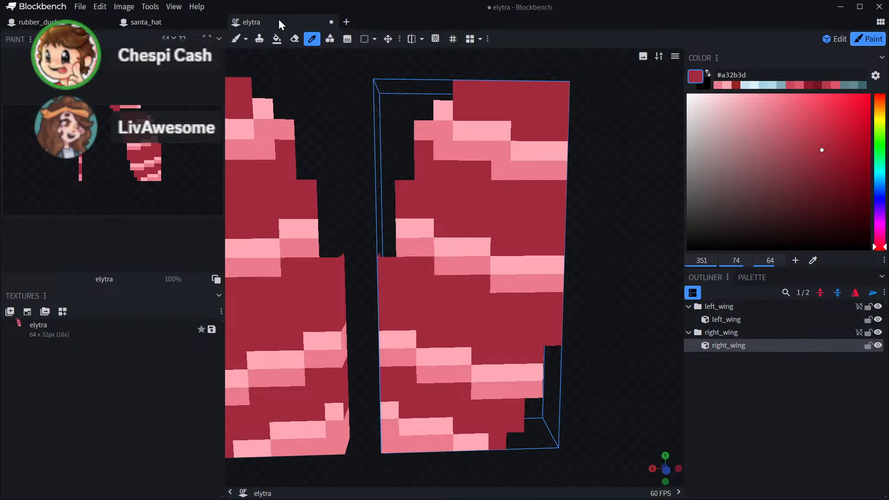
pyautogui.click(236, 39)
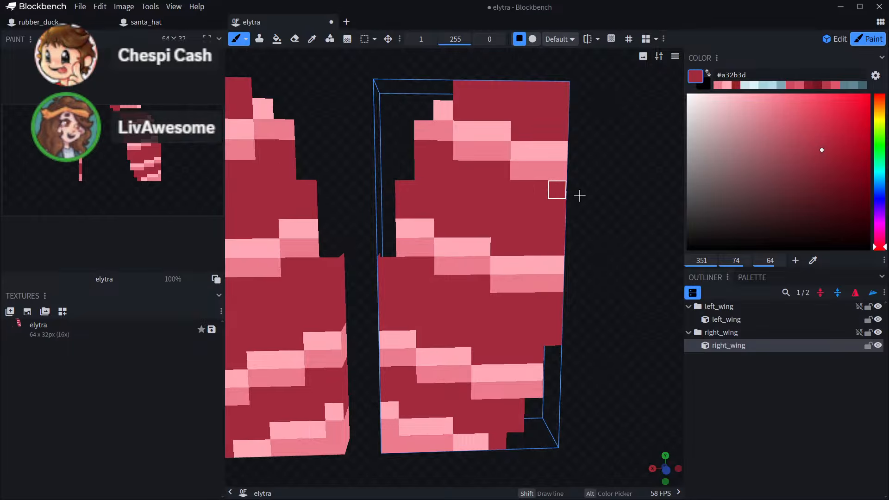
pyautogui.scroll(-5, 612, 204)
pyautogui.moveTo(547, 199); pyautogui.dragTo(549, 220)
pyautogui.scroll(3, 548, 220)
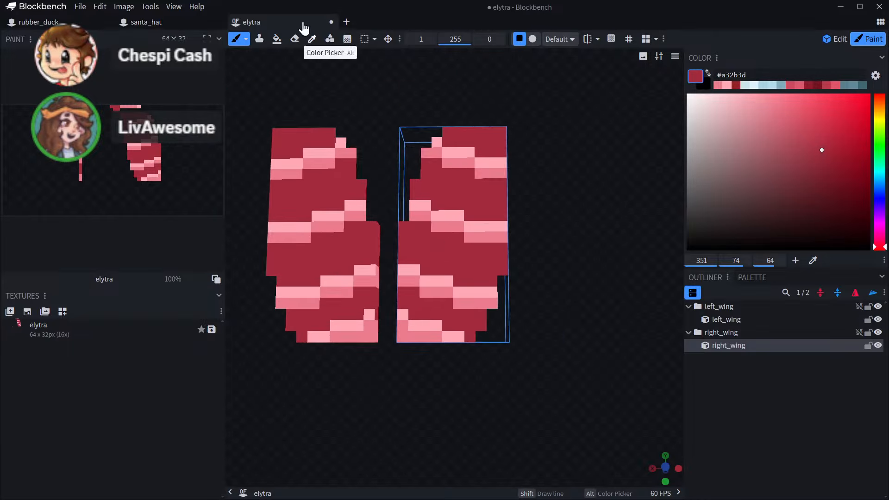
# - Sample #ffa9b6 from the left wing and extend the lower highlight onto the wing's inner side face
pyautogui.click(312, 40)
pyautogui.click(349, 303)
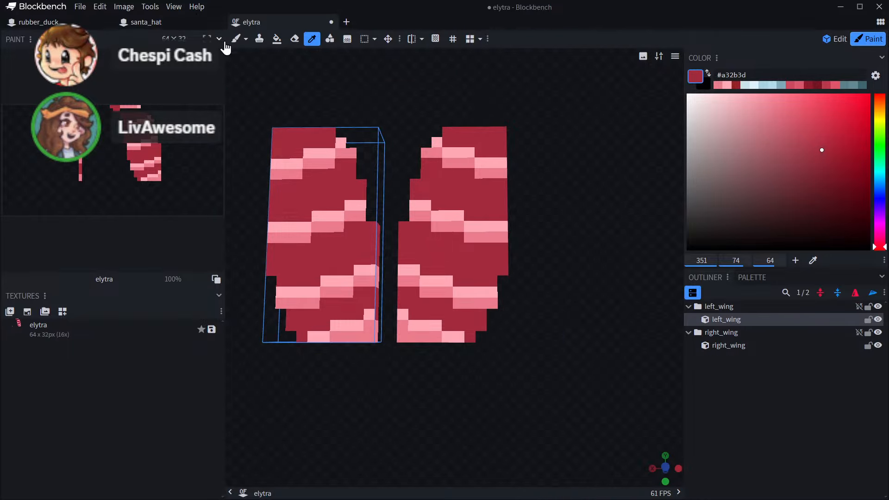
pyautogui.moveTo(377, 167); pyautogui.dragTo(429, 409)
pyautogui.scroll(5, 328, 404)
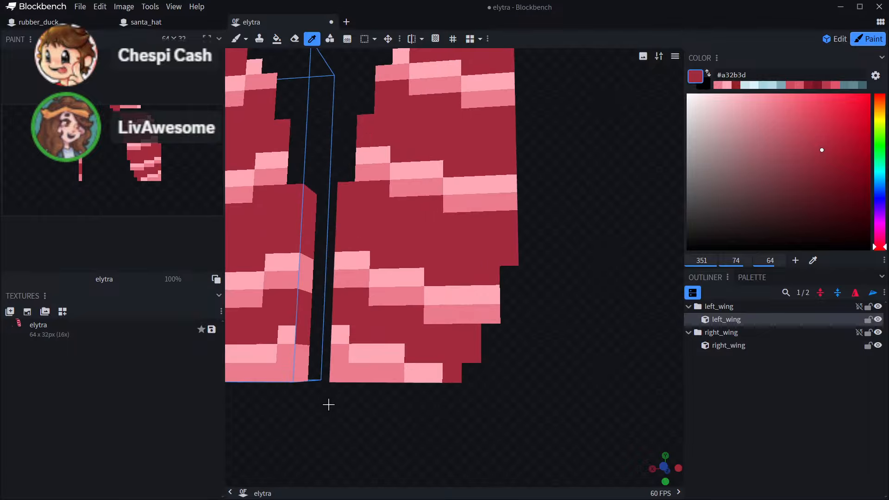
pyautogui.moveTo(328, 405); pyautogui.dragTo(397, 375, button='right')
pyautogui.moveTo(362, 431); pyautogui.dragTo(348, 437, button='right')
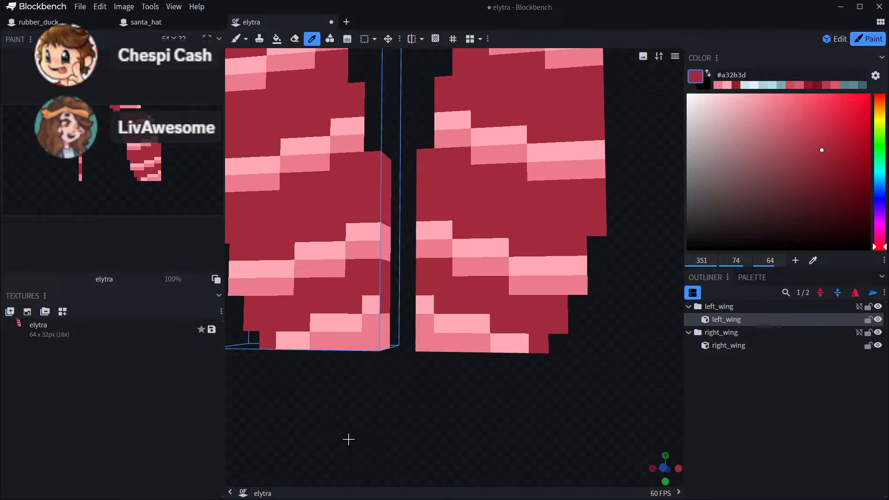
pyautogui.click(364, 302)
pyautogui.click(237, 39)
pyautogui.scroll(2, 352, 224)
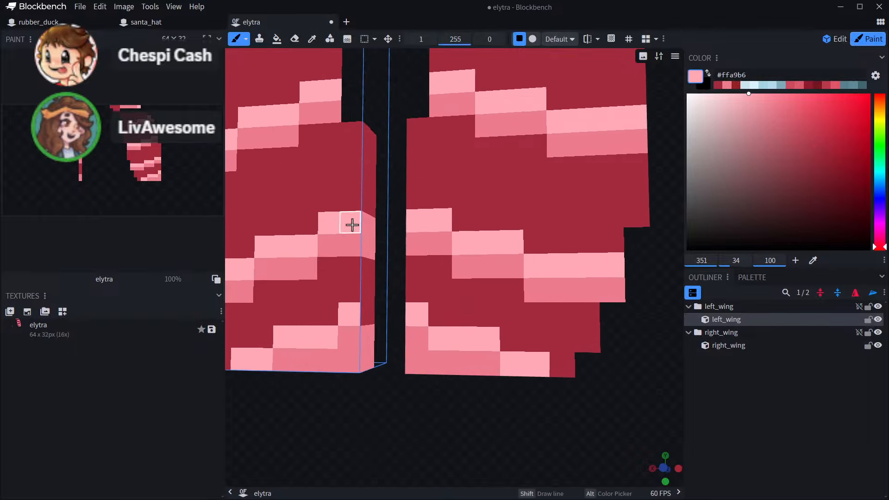
pyautogui.scroll(2, 368, 428)
pyautogui.moveTo(369, 428)
pyautogui.mouseDown()
pyautogui.moveTo(469, 419)
pyautogui.moveTo(453, 401)
pyautogui.moveTo(415, 427)
pyautogui.mouseUp()
# - Darken the sampled base red to #741221 and paint a stepped shadow row directly above the right wing's middle stripe
pyautogui.click(312, 40)
pyautogui.click(558, 148)
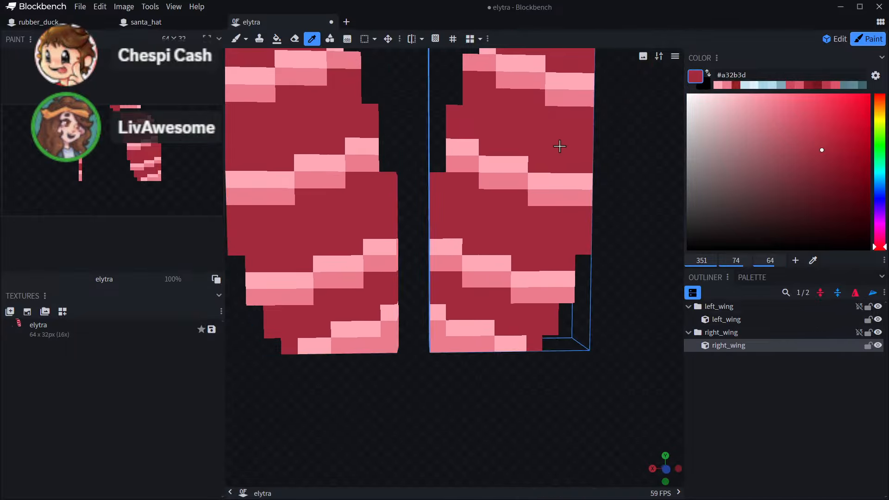
pyautogui.moveTo(595, 154); pyautogui.dragTo(605, 193)
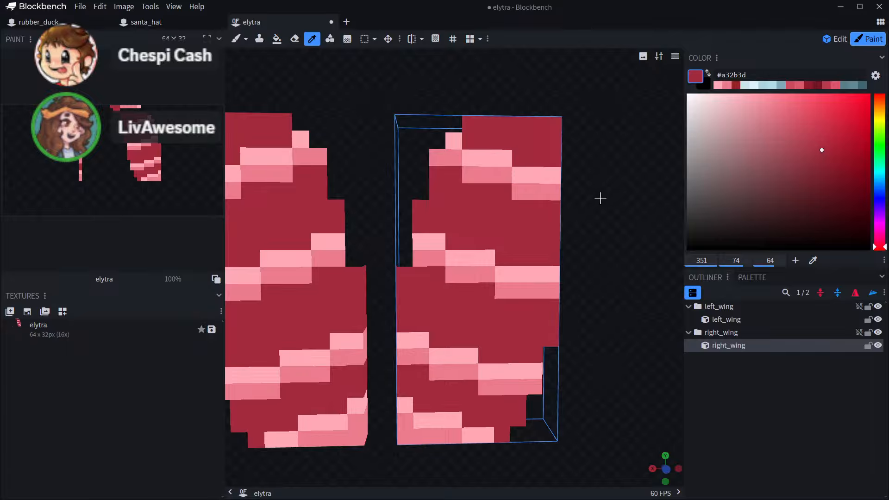
pyautogui.click(835, 177)
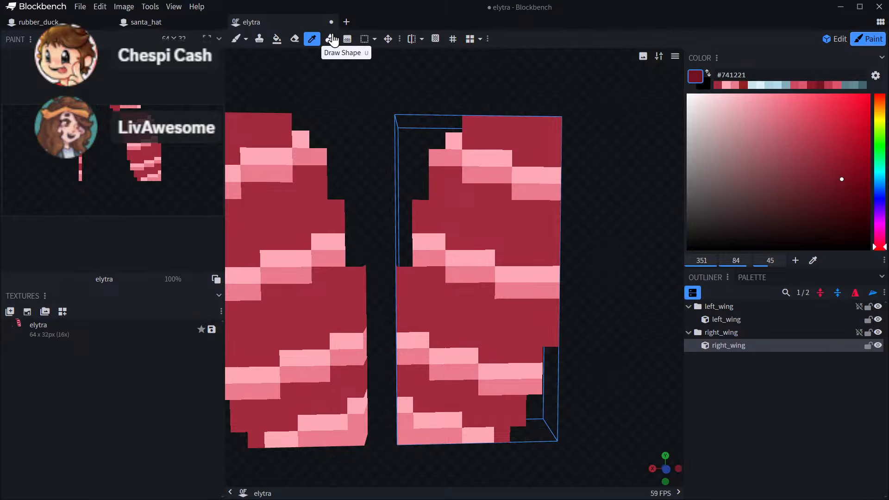
pyautogui.click(236, 39)
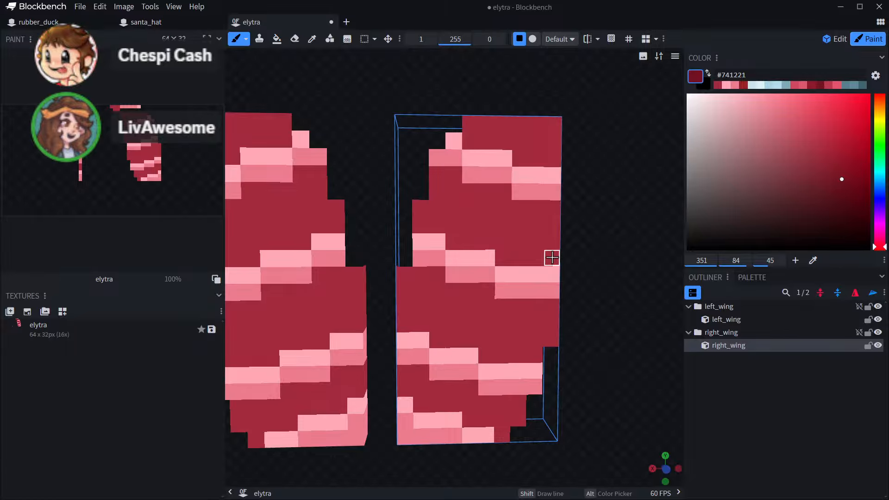
pyautogui.moveTo(552, 254)
pyautogui.mouseDown()
pyautogui.moveTo(452, 240)
pyautogui.moveTo(435, 223)
pyautogui.mouseUp()
pyautogui.scroll(-3, 470, 239)
pyautogui.click(443, 238)
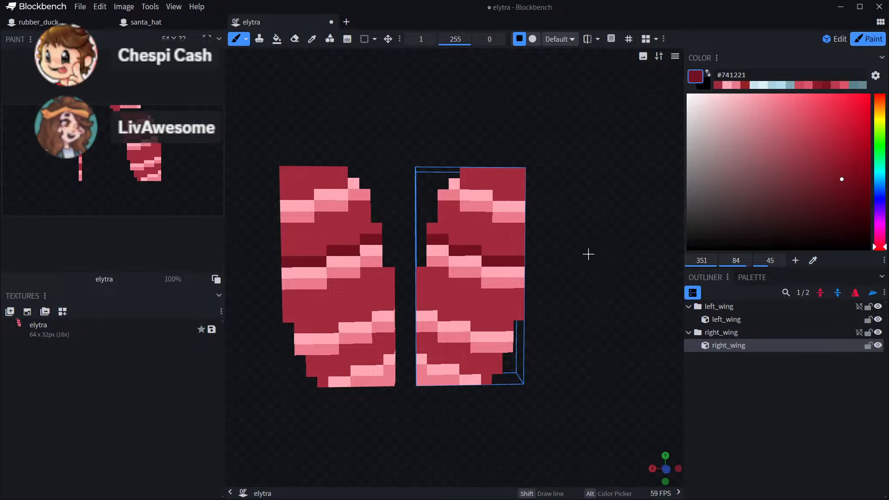
# - Add a second stepped #741221 row above the shadow over the right wing's middle stripe
pyautogui.scroll(-3, 560, 284)
pyautogui.scroll(4, 532, 262)
pyautogui.moveTo(525, 249)
pyautogui.mouseDown()
pyautogui.moveTo(456, 237)
pyautogui.moveTo(446, 225)
pyautogui.mouseUp()
pyautogui.scroll(-3, 560, 280)
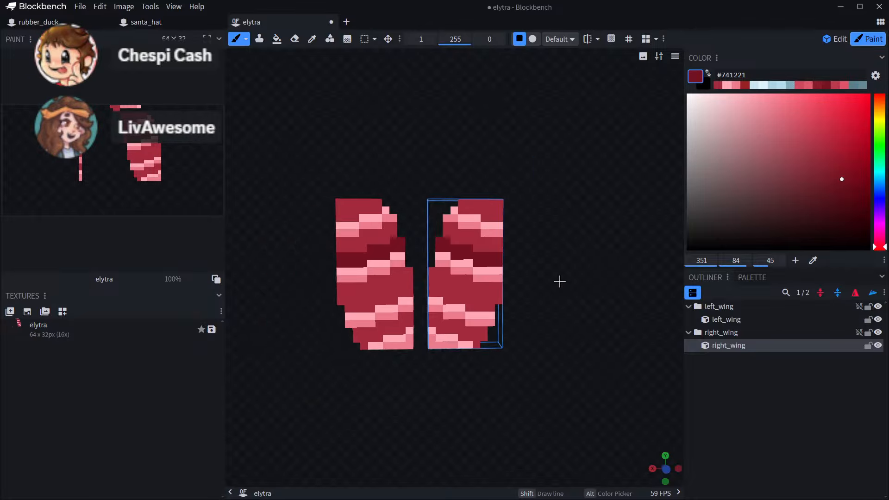
# - Compare with the santa_hat model's shading and add a third stepped #741221 row to the elytra's upper dark band
pyautogui.click(174, 24)
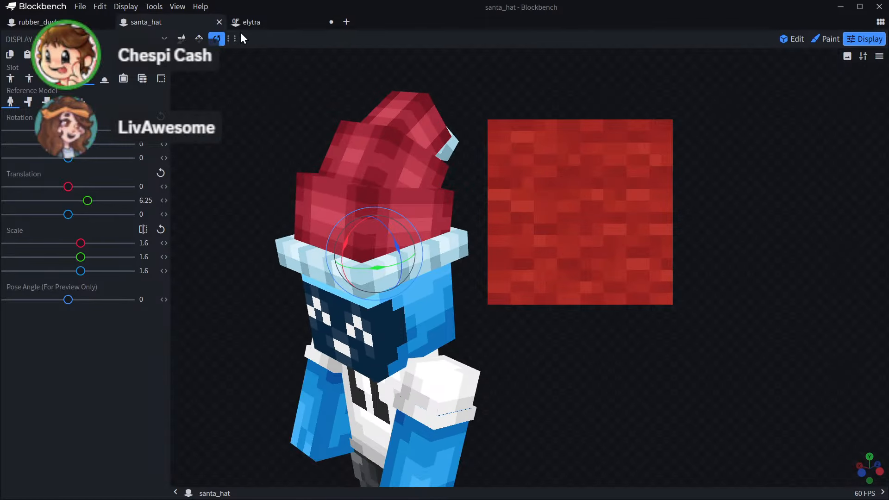
pyautogui.click(263, 23)
pyautogui.scroll(5, 536, 307)
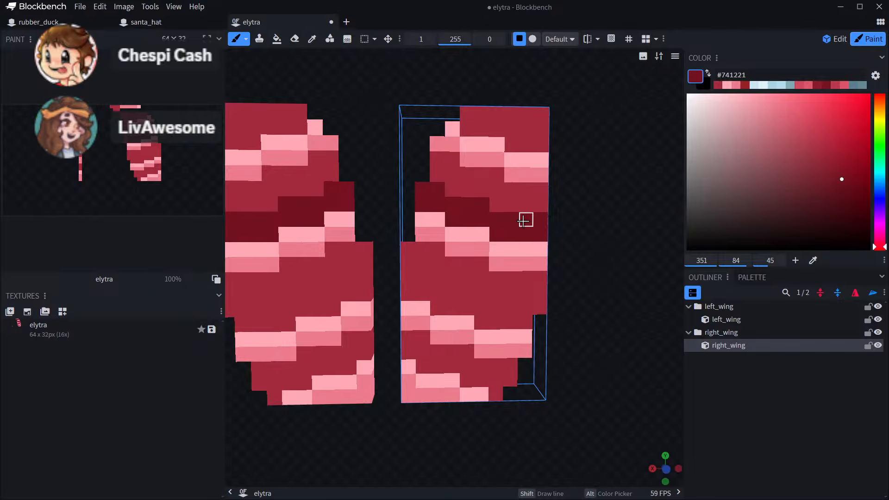
pyautogui.moveTo(498, 204)
pyautogui.mouseDown()
pyautogui.moveTo(540, 202)
pyautogui.moveTo(452, 188)
pyautogui.moveTo(434, 175)
pyautogui.mouseUp()
pyautogui.scroll(-10, 603, 213)
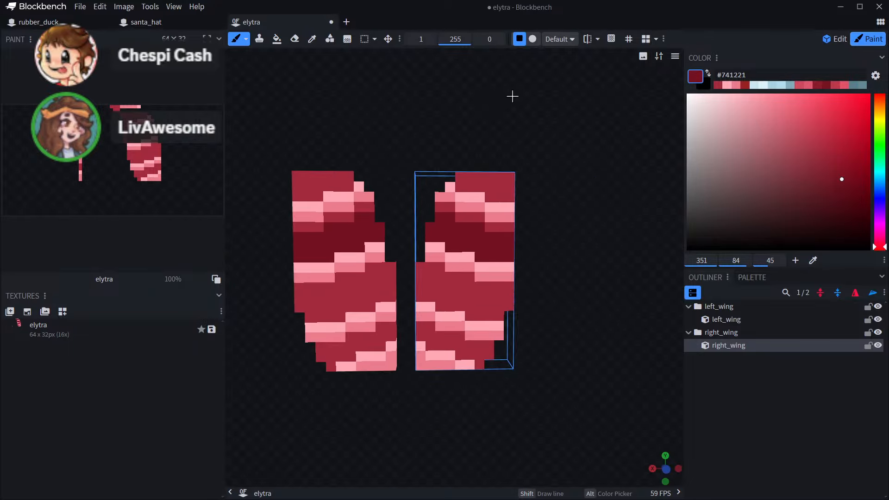
# - Paint a stepped #741221 shadow row directly above the right wing's lowest full stripe
pyautogui.moveTo(583, 152); pyautogui.dragTo(558, 214)
pyautogui.scroll(6, 558, 214)
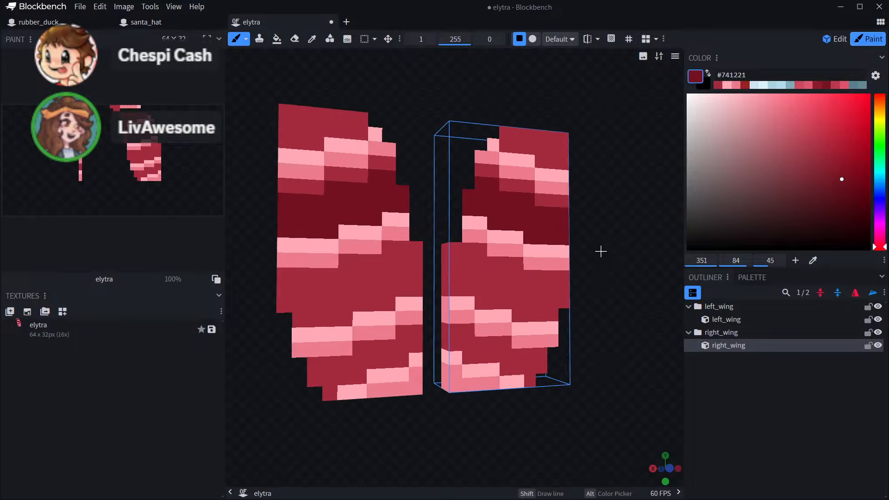
pyautogui.scroll(2, 509, 301)
pyautogui.moveTo(490, 313)
pyautogui.mouseDown()
pyautogui.moveTo(462, 317)
pyautogui.moveTo(368, 284)
pyautogui.mouseUp()
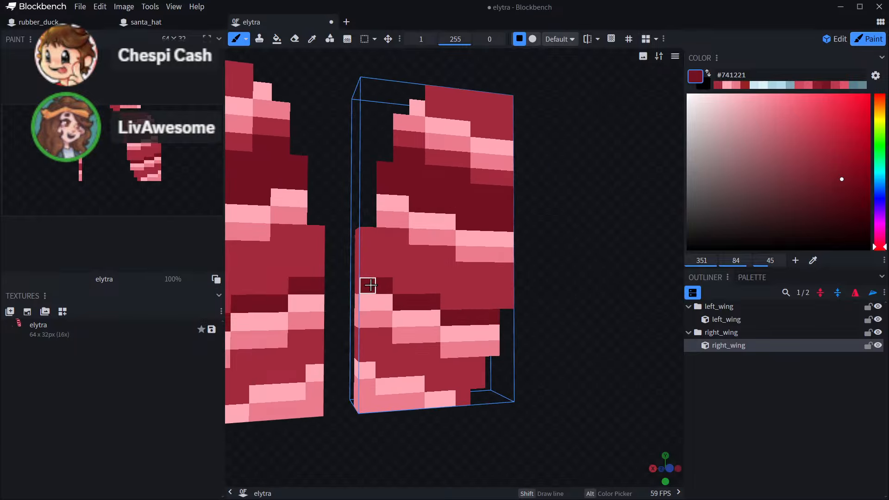
# - Thicken the shadow above the lowest full stripe to three pixel rows and wrap it onto the wing's inner side
pyautogui.moveTo(591, 234); pyautogui.dragTo(699, 230)
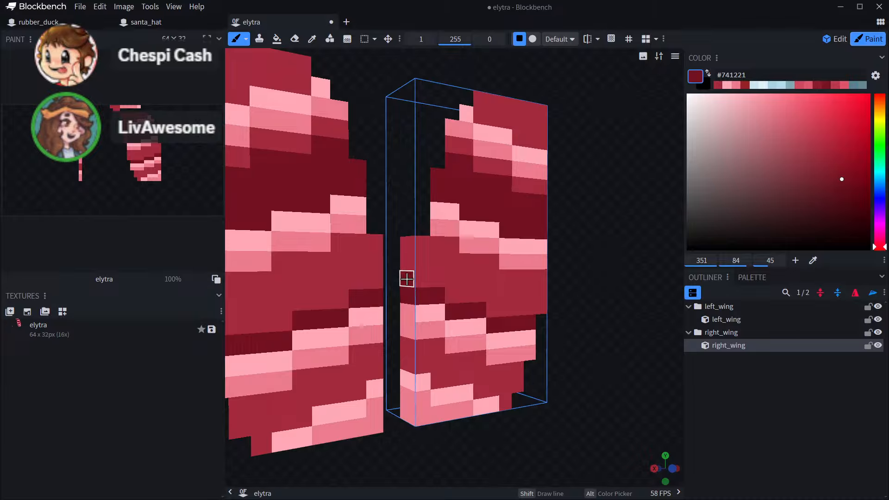
pyautogui.moveTo(417, 281); pyautogui.dragTo(432, 280)
pyautogui.moveTo(627, 261)
pyautogui.mouseDown()
pyautogui.moveTo(436, 264)
pyautogui.moveTo(449, 301)
pyautogui.moveTo(518, 298)
pyautogui.mouseUp()
pyautogui.moveTo(562, 278)
pyautogui.mouseDown()
pyautogui.moveTo(424, 296)
pyautogui.moveTo(550, 281)
pyautogui.moveTo(437, 278)
pyautogui.mouseUp()
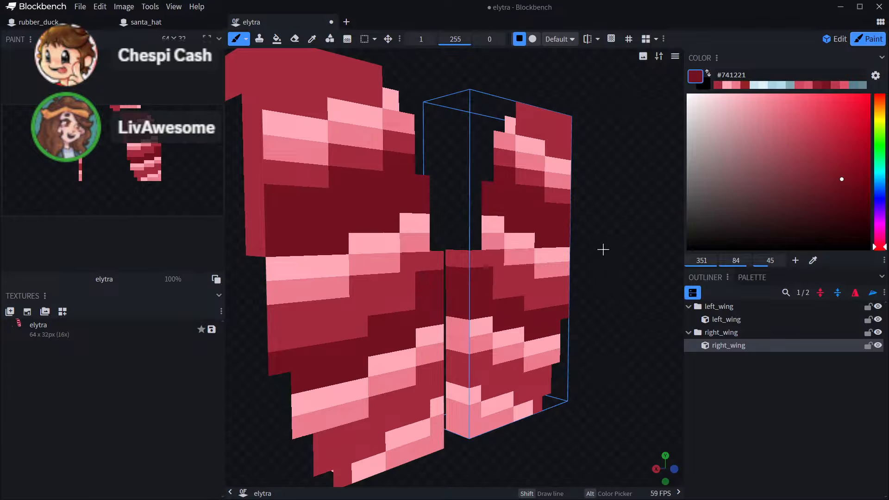
pyautogui.moveTo(641, 224); pyautogui.dragTo(628, 219)
pyautogui.moveTo(468, 277); pyautogui.dragTo(488, 276)
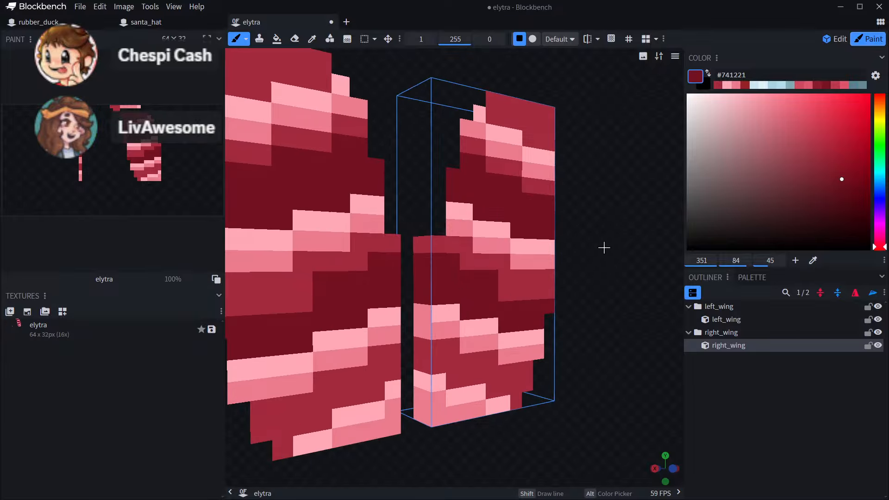
pyautogui.moveTo(604, 246)
pyautogui.mouseDown()
pyautogui.moveTo(456, 288)
pyautogui.moveTo(507, 303)
pyautogui.mouseUp()
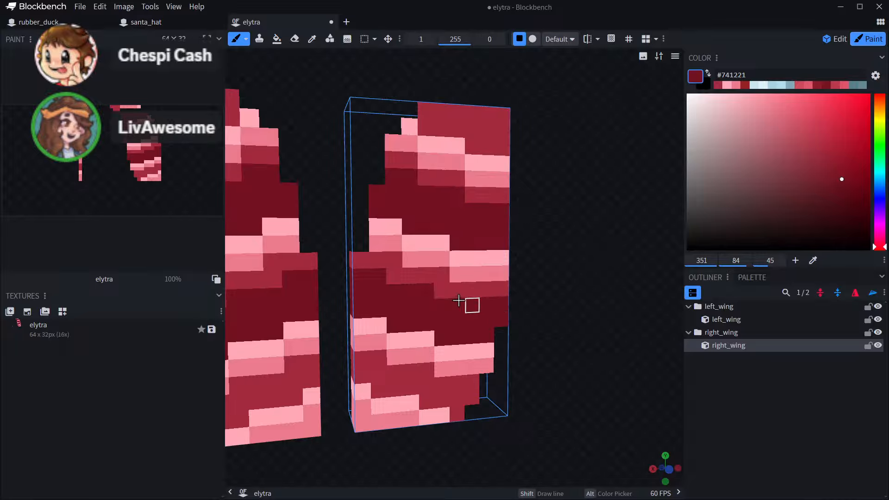
pyautogui.click(395, 281)
pyautogui.moveTo(563, 251)
pyautogui.mouseDown()
pyautogui.moveTo(514, 248)
pyautogui.moveTo(588, 244)
pyautogui.moveTo(560, 240)
pyautogui.mouseUp()
# - Paint a stepped #741221 shadow row above the right wing's pink tip and continue it onto the inner side
pyautogui.scroll(-3, 595, 240)
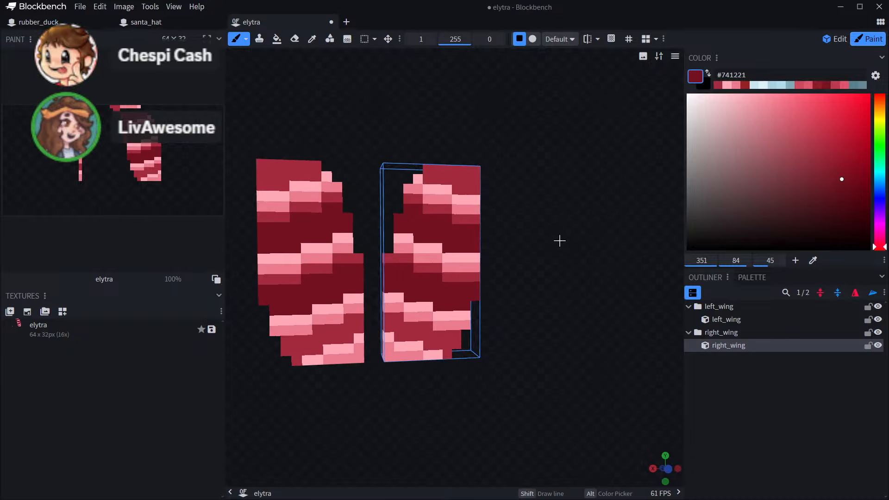
pyautogui.scroll(-2, 558, 258)
pyautogui.scroll(4, 580, 228)
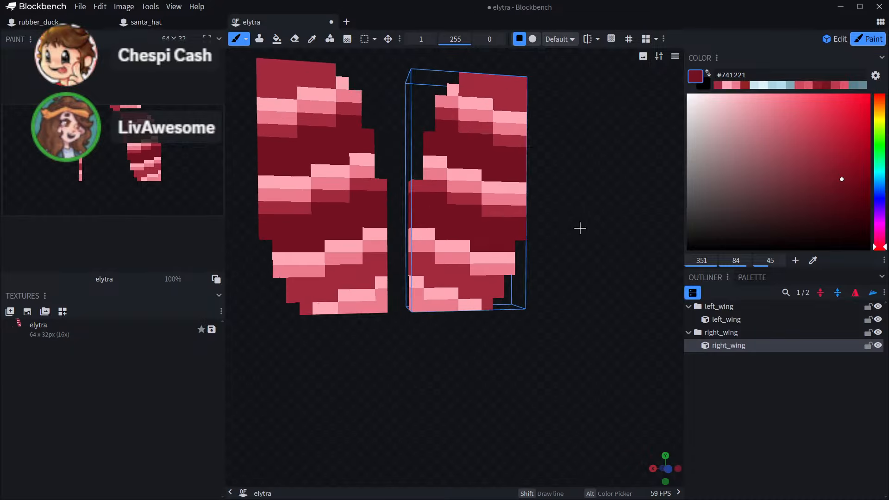
pyautogui.click(486, 304)
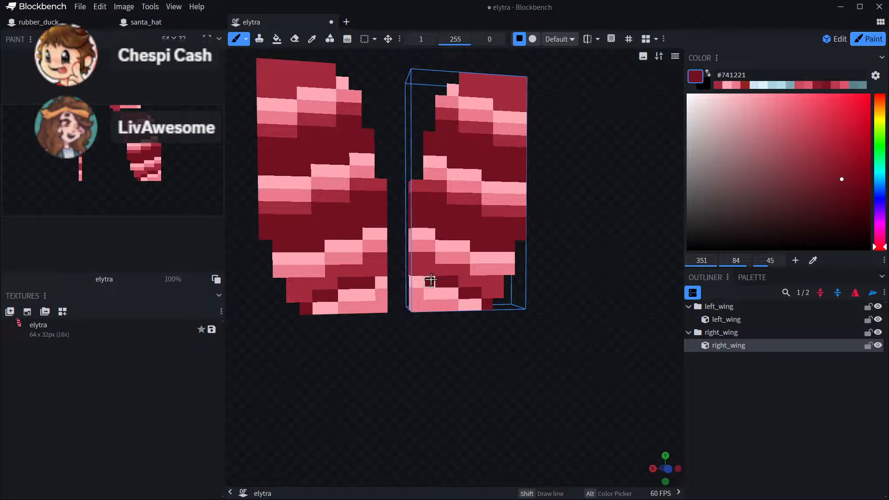
pyautogui.moveTo(427, 359); pyautogui.dragTo(473, 380)
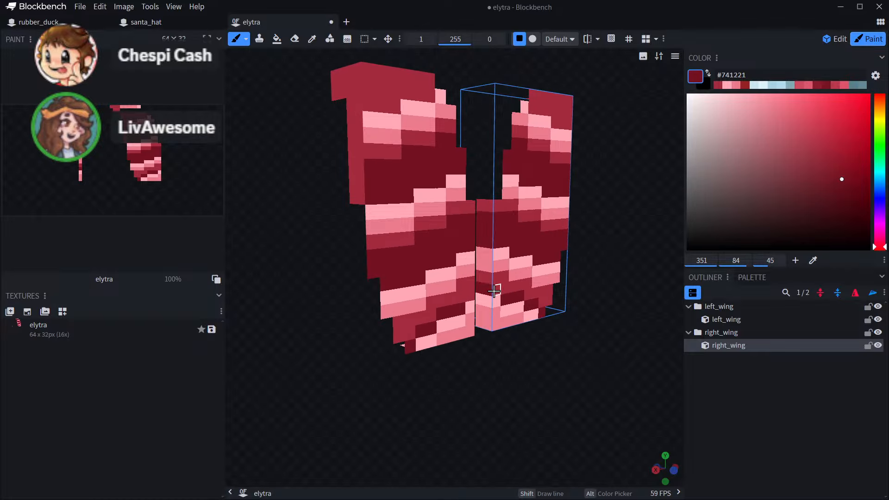
pyautogui.moveTo(523, 342); pyautogui.dragTo(493, 357)
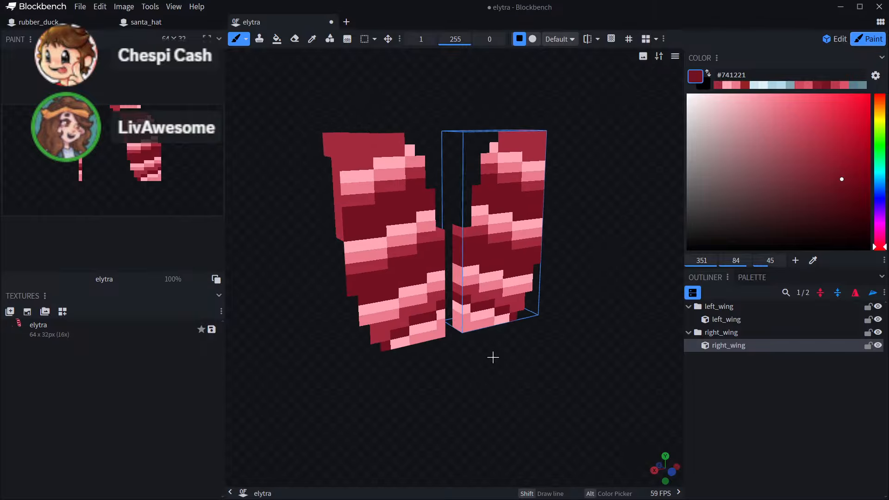
pyautogui.scroll(5, 458, 208)
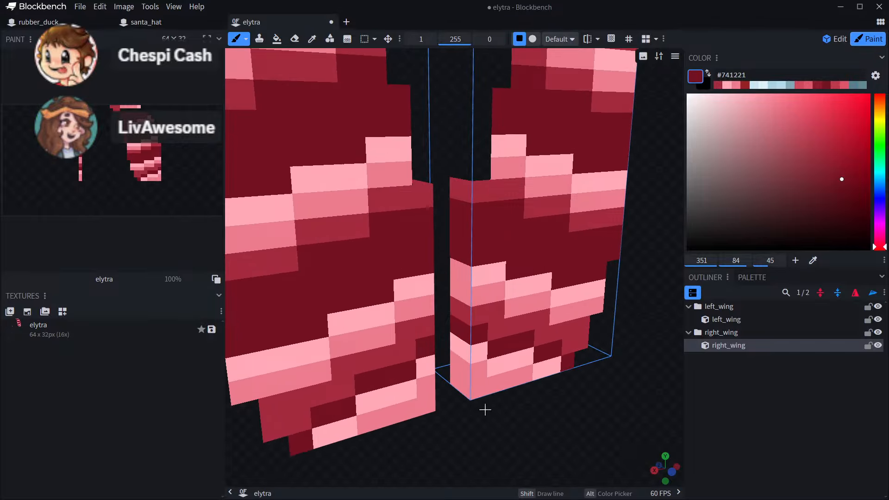
pyautogui.scroll(-6, 468, 414)
pyautogui.moveTo(449, 419); pyautogui.dragTo(462, 432)
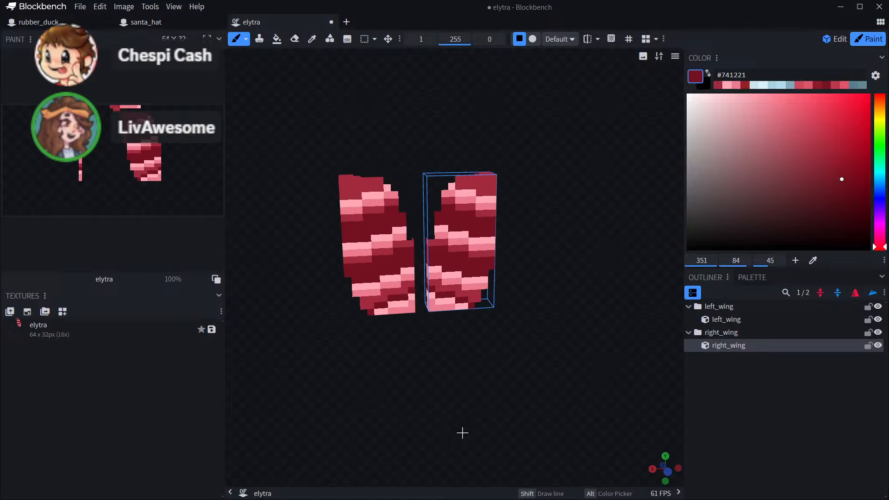
# - Paint a stepped #741221 shadow row directly above the right wing's uppermost stripe
pyautogui.scroll(6, 532, 204)
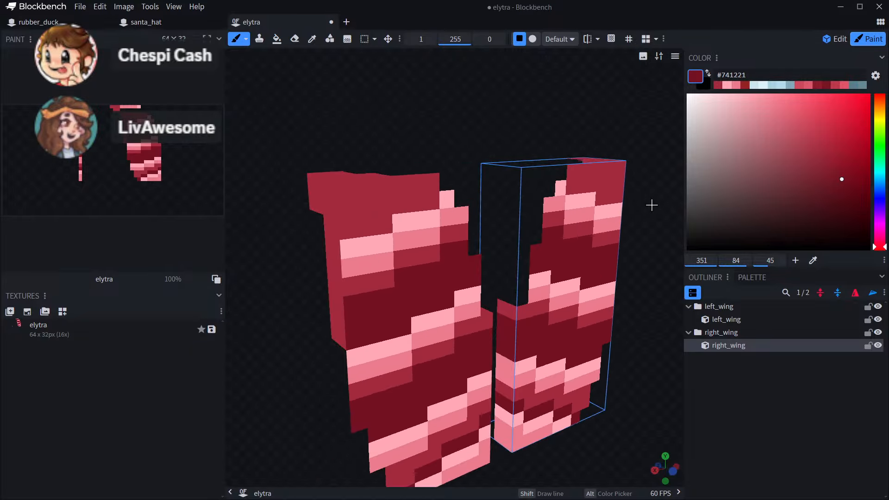
pyautogui.moveTo(652, 205)
pyautogui.mouseDown()
pyautogui.moveTo(586, 233)
pyautogui.moveTo(584, 209)
pyautogui.mouseUp()
pyautogui.moveTo(500, 232); pyautogui.dragTo(481, 233)
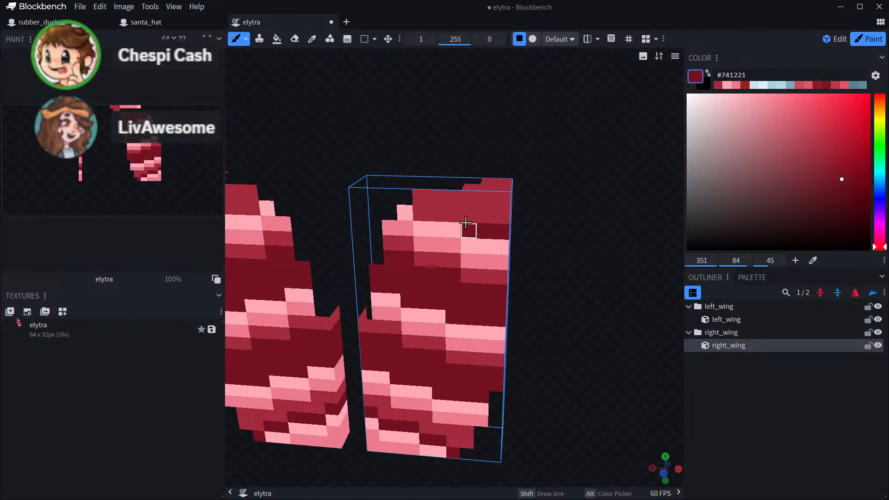
pyautogui.click(431, 212)
pyautogui.scroll(-2, 581, 257)
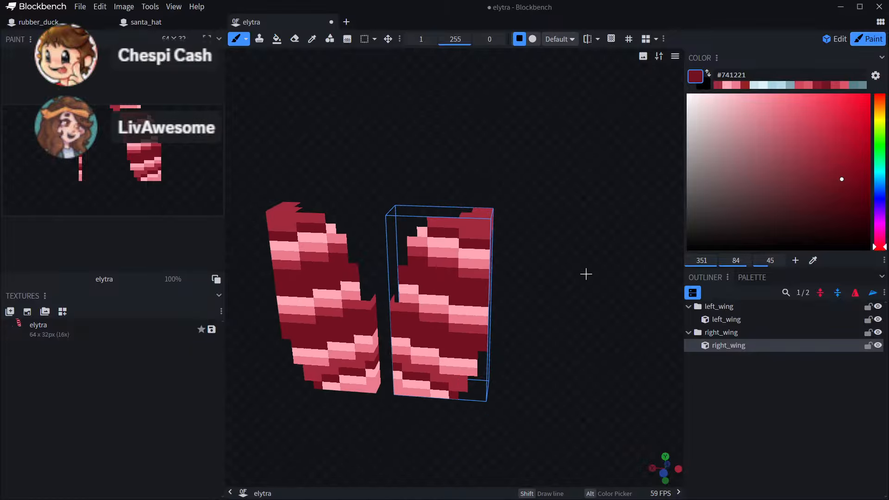
# - Continue the #741221 shadow onto the right wing's outer side face, filling its lowest three pixel rows
pyautogui.moveTo(586, 262); pyautogui.dragTo(473, 247)
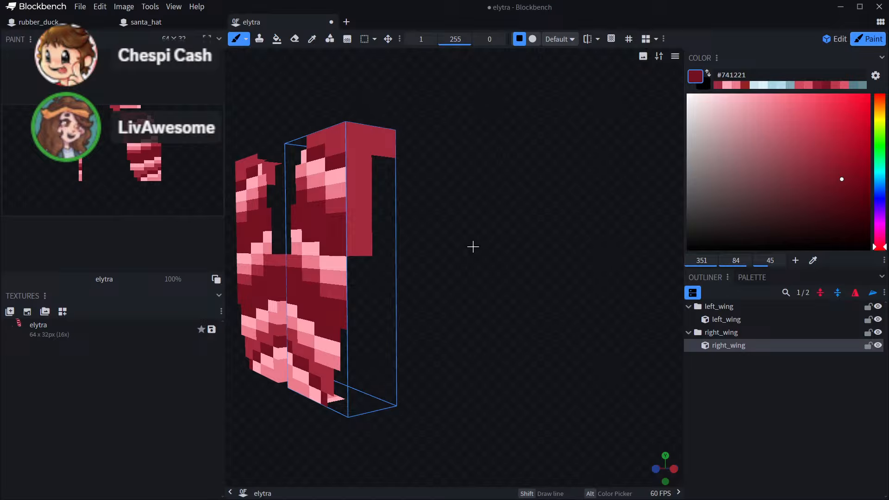
pyautogui.click(359, 220)
pyautogui.moveTo(505, 204); pyautogui.dragTo(489, 202)
pyautogui.moveTo(490, 203); pyautogui.dragTo(597, 200, button='right')
pyautogui.scroll(5, 598, 201)
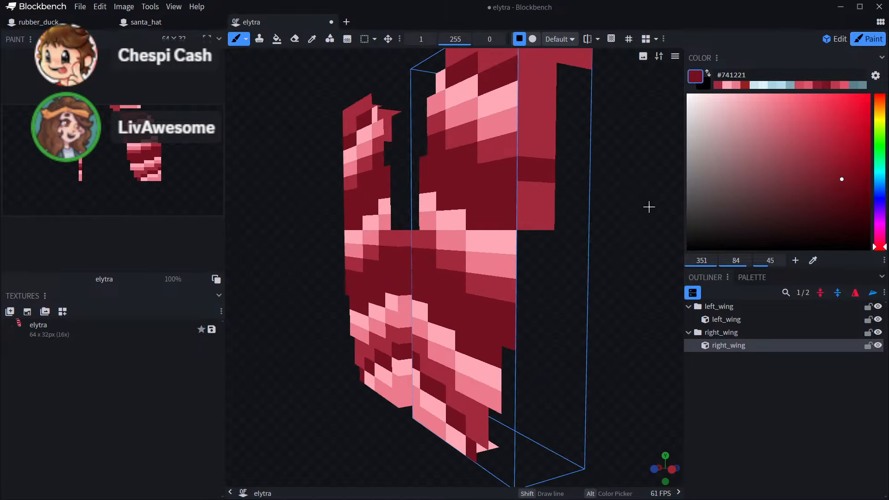
pyautogui.moveTo(649, 207); pyautogui.dragTo(493, 189)
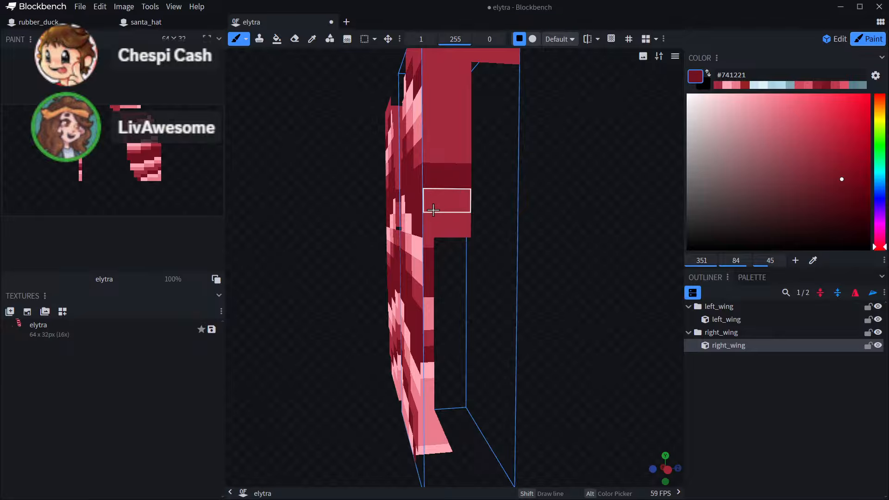
pyautogui.scroll(-4, 592, 166)
pyautogui.moveTo(585, 171); pyautogui.dragTo(571, 170)
pyautogui.moveTo(430, 210); pyautogui.dragTo(422, 243)
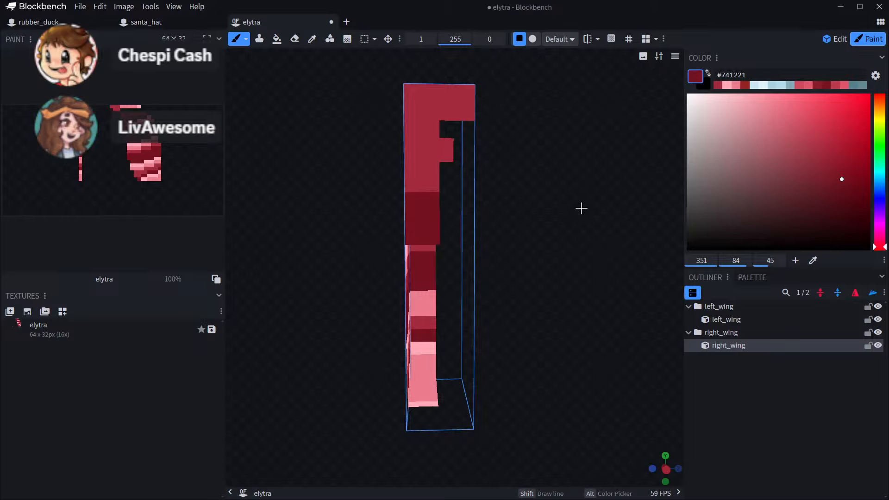
# - Sample #eb7d8e from the right wing's uppermost stripe and brush one pixel row of it onto the outer side face
pyautogui.moveTo(581, 208)
pyautogui.mouseDown()
pyautogui.moveTo(578, 137)
pyautogui.moveTo(596, 138)
pyautogui.moveTo(584, 143)
pyautogui.mouseUp()
pyautogui.click(311, 39)
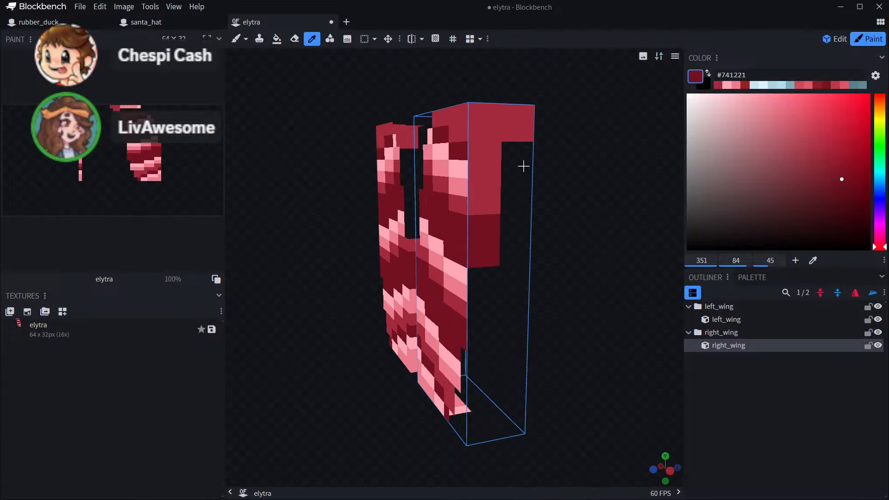
pyautogui.scroll(1, 464, 169)
pyautogui.click(465, 169)
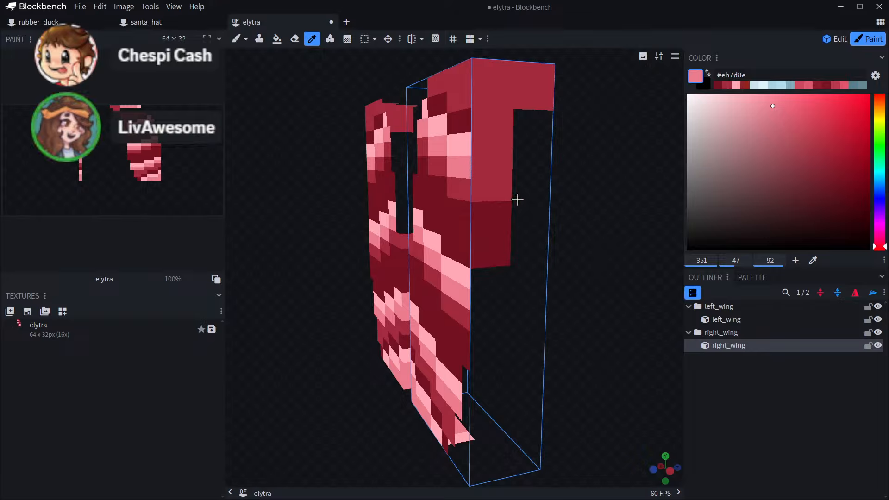
pyautogui.click(237, 38)
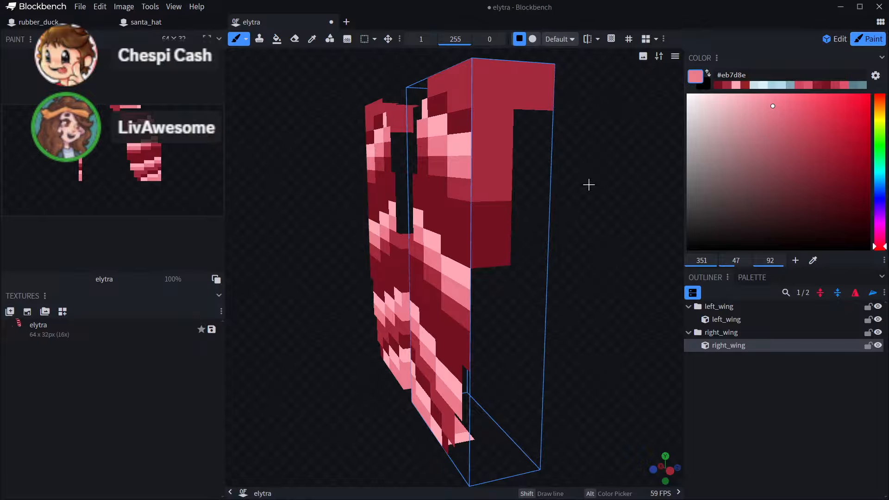
pyautogui.click(492, 167)
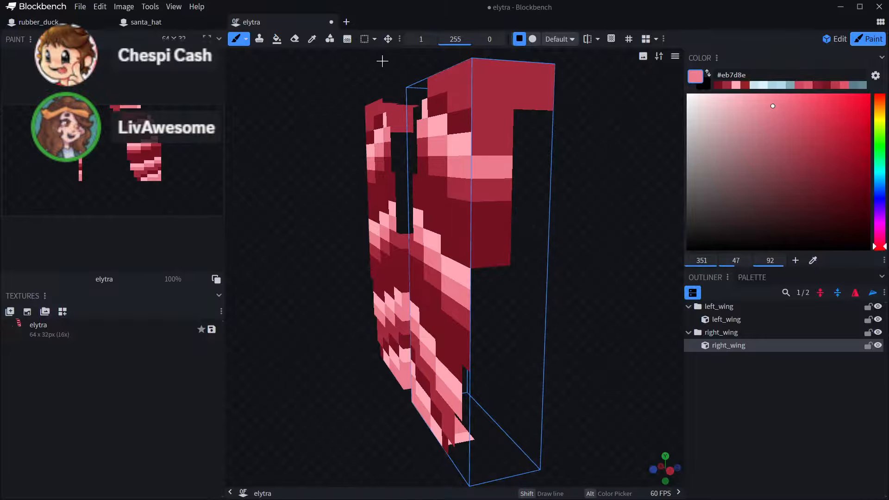
# - Sample the #ffa9b6 highlight and paint a pixel row of it directly above the pink row on the outer side face
pyautogui.click(312, 39)
pyautogui.click(450, 148)
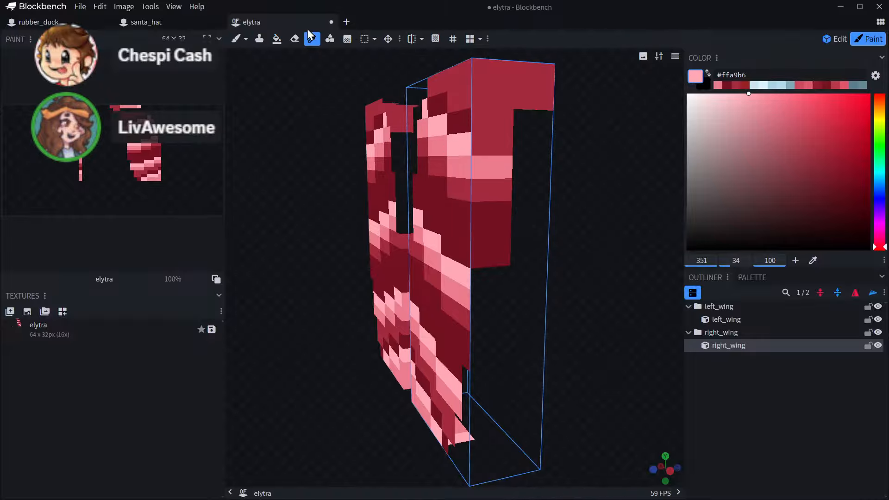
pyautogui.click(236, 39)
pyautogui.click(492, 143)
pyautogui.moveTo(527, 179); pyautogui.dragTo(653, 216)
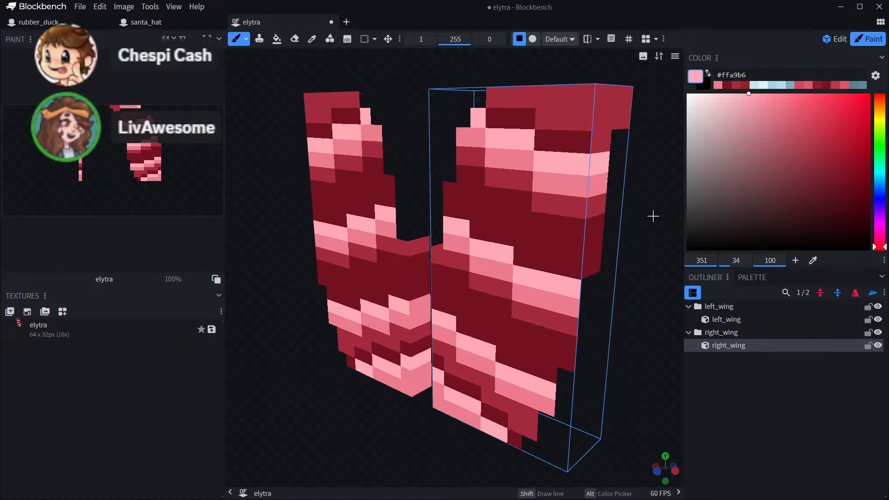
# - Sample #741221 and extend the shadow row above the left wing's bottom stripe out to the wing's outer edge
pyautogui.keyDown('alt'); pyautogui.click(562, 139); pyautogui.keyUp('alt')
pyautogui.moveTo(671, 155); pyautogui.dragTo(446, 240)
pyautogui.scroll(-5, 552, 254)
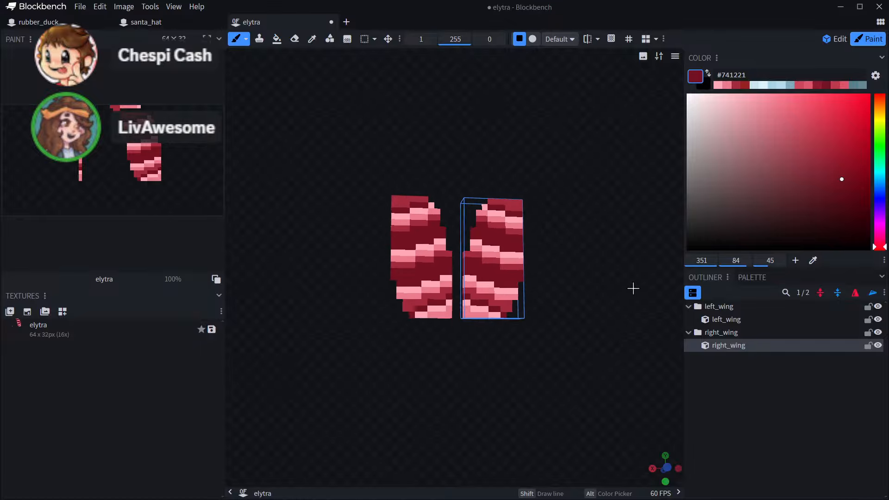
pyautogui.scroll(5, 410, 311)
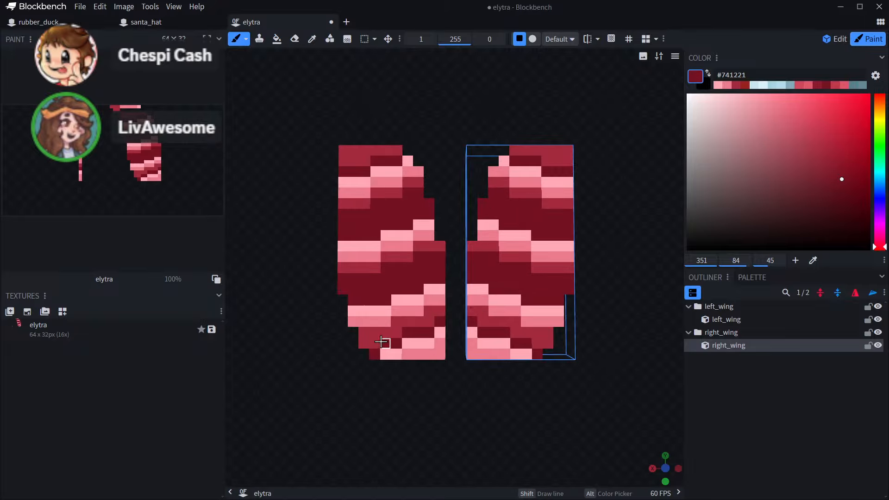
pyautogui.click(372, 343)
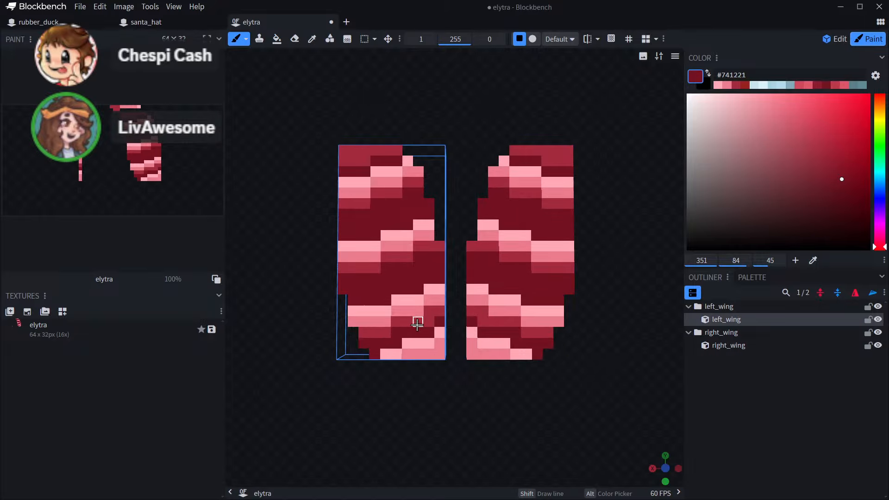
pyautogui.scroll(-4, 510, 341)
pyautogui.moveTo(587, 341)
pyautogui.mouseDown()
pyautogui.moveTo(568, 335)
pyautogui.moveTo(602, 343)
pyautogui.moveTo(594, 342)
pyautogui.mouseUp()
pyautogui.scroll(-2, 593, 341)
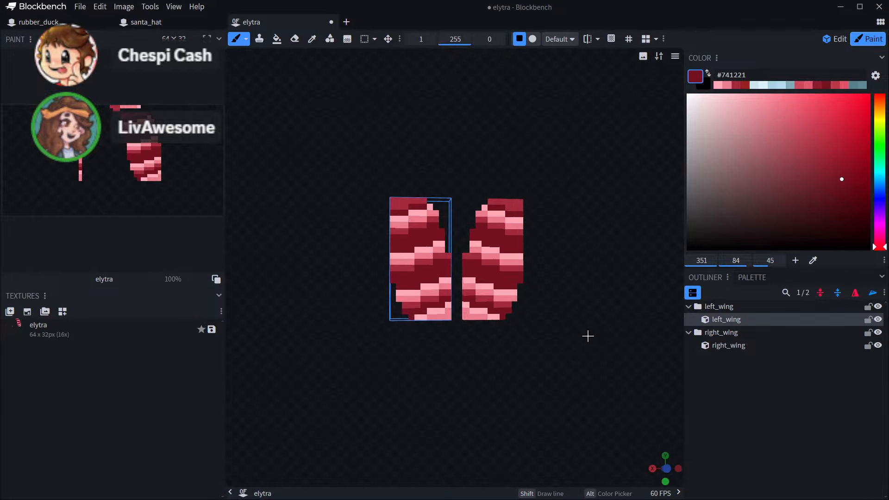
# - Thicken the #741221 shadow above the right wing's uppermost stripe by another stepped pixel row
pyautogui.scroll(3, 588, 319)
pyautogui.moveTo(605, 218); pyautogui.dragTo(558, 184)
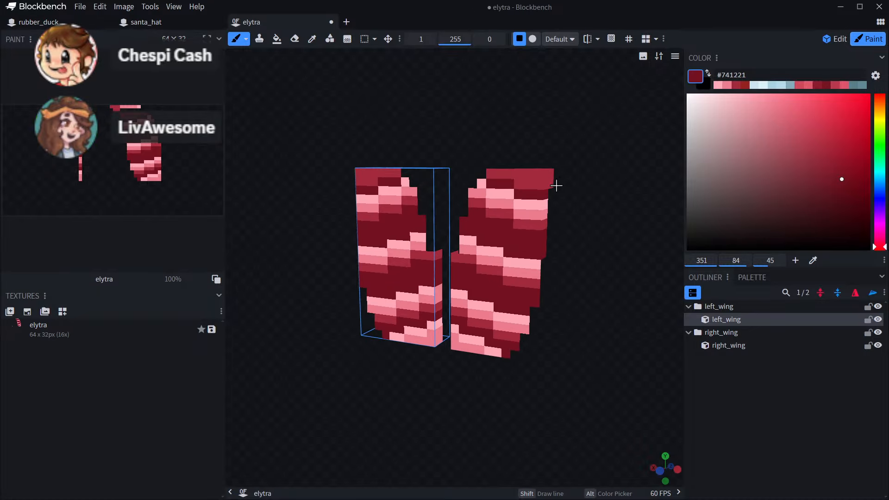
pyautogui.click(530, 185)
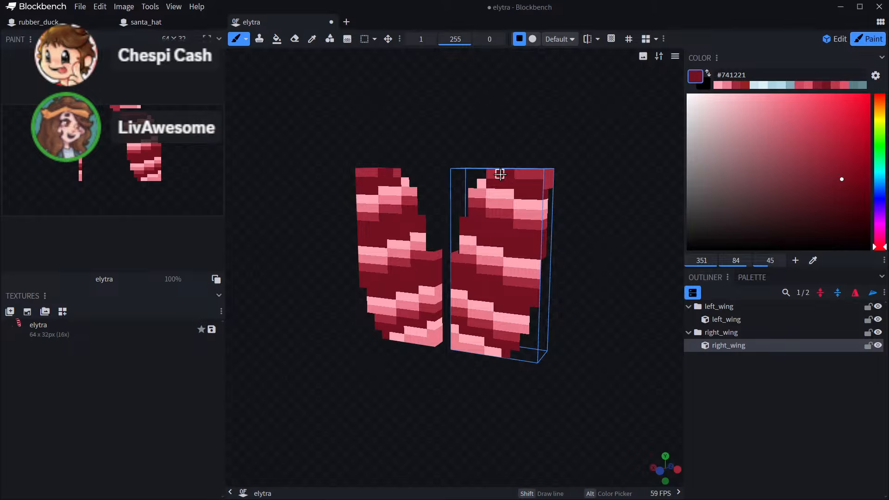
pyautogui.moveTo(577, 151); pyautogui.dragTo(637, 159)
pyautogui.scroll(-3, 615, 190)
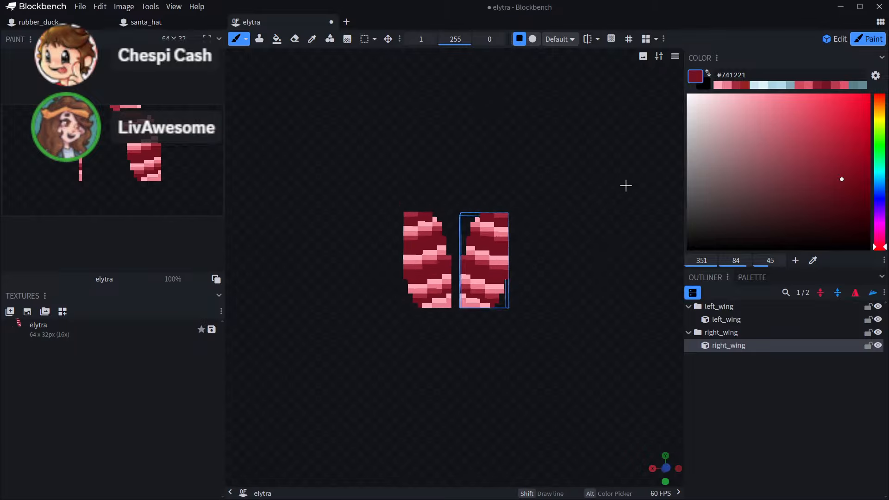
pyautogui.scroll(5, 598, 234)
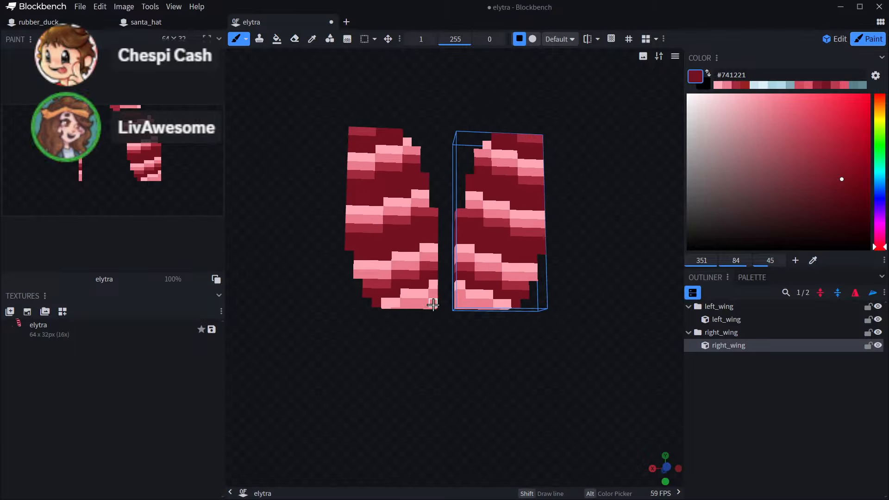
# - Paint the left wing's bottom inner corner pixel #741221 and wrap it onto the underside
pyautogui.moveTo(448, 353); pyautogui.dragTo(451, 327)
pyautogui.scroll(5, 443, 318)
pyautogui.click(395, 235)
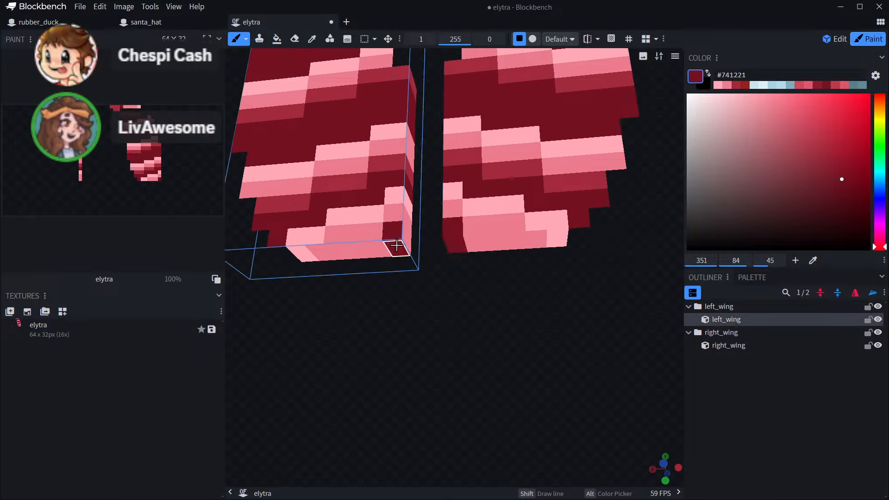
pyautogui.moveTo(407, 311)
pyautogui.mouseDown()
pyautogui.moveTo(393, 316)
pyautogui.moveTo(409, 298)
pyautogui.moveTo(425, 242)
pyautogui.mouseUp()
pyautogui.click(393, 259)
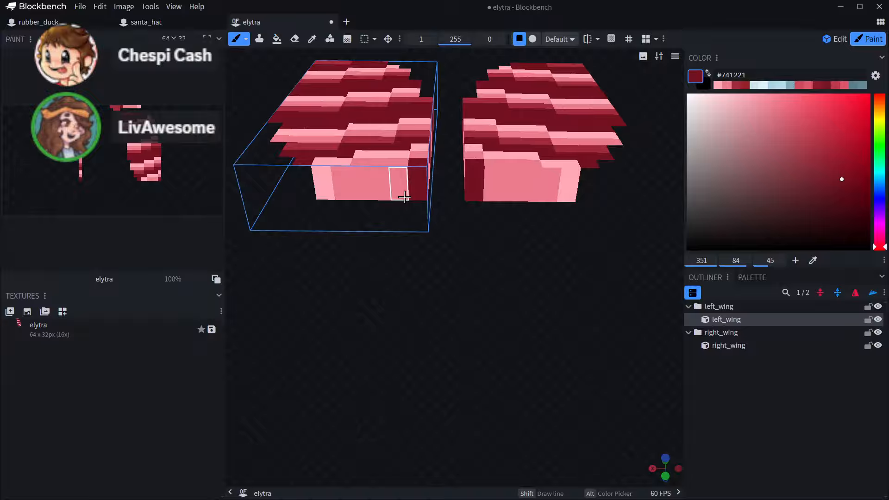
pyautogui.moveTo(419, 310); pyautogui.dragTo(420, 385)
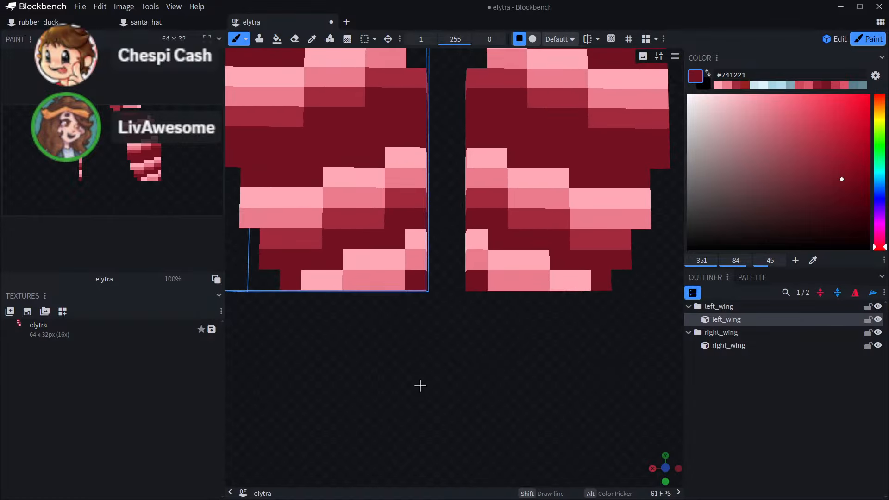
pyautogui.scroll(-3, 419, 381)
pyautogui.scroll(1, 419, 374)
pyautogui.scroll(-1, 420, 370)
pyautogui.scroll(-3, 403, 288)
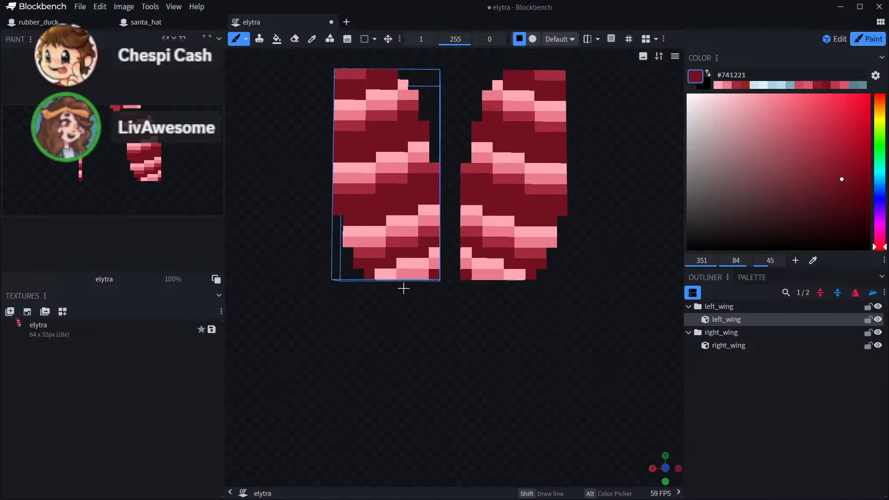
# - Sample the wing's #741221 shadow, shift its hue to 355 and darken it to #51090f for the brush
pyautogui.click(311, 39)
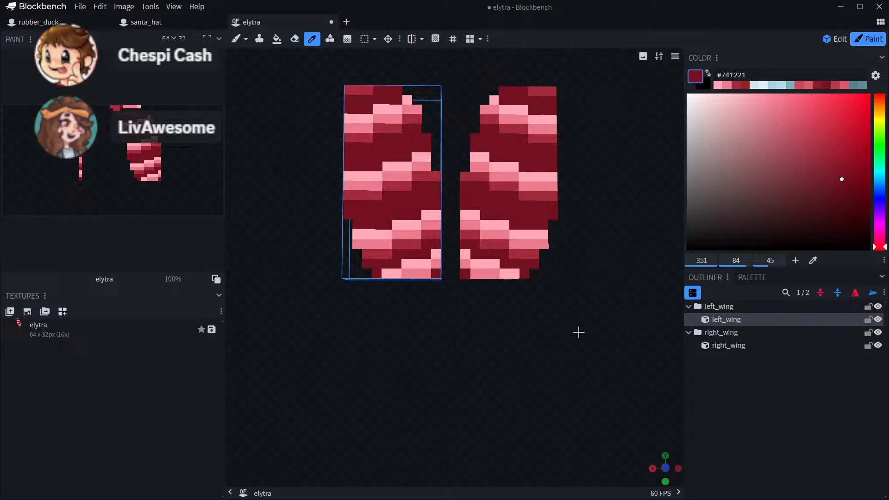
pyautogui.moveTo(578, 332)
pyautogui.mouseDown()
pyautogui.moveTo(534, 329)
pyautogui.moveTo(601, 335)
pyautogui.moveTo(568, 342)
pyautogui.mouseUp()
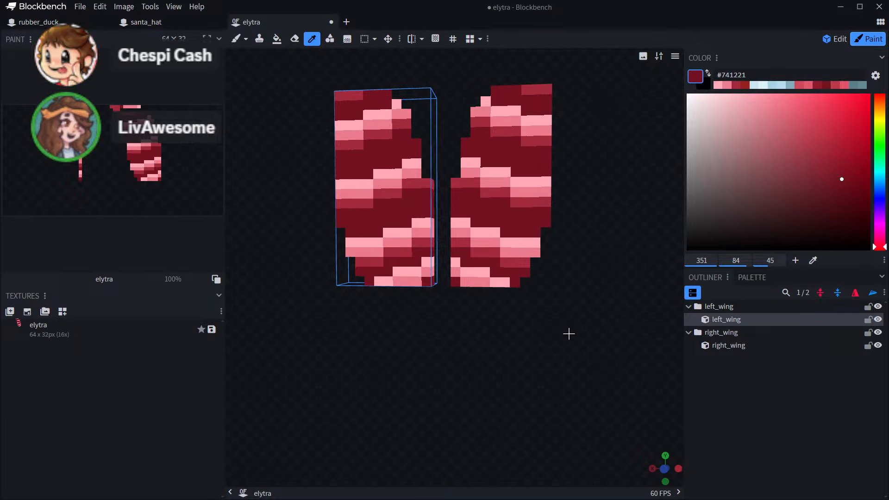
pyautogui.scroll(2, 564, 340)
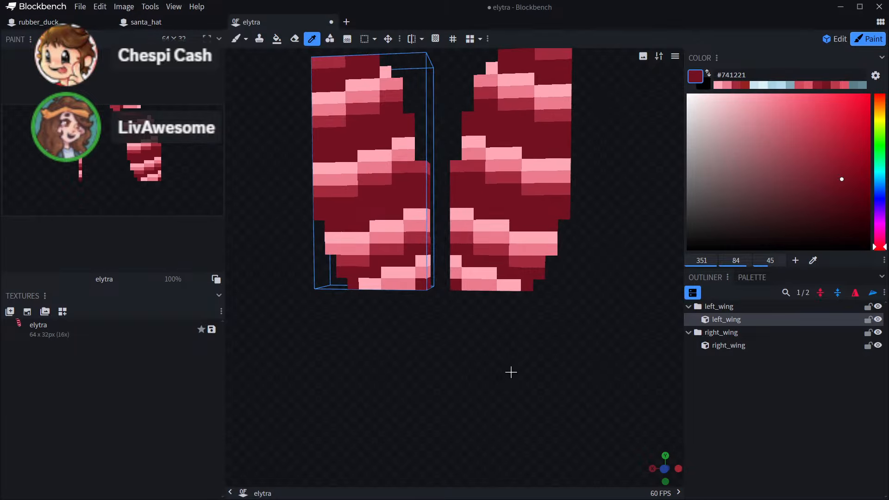
pyautogui.moveTo(511, 372); pyautogui.dragTo(506, 428)
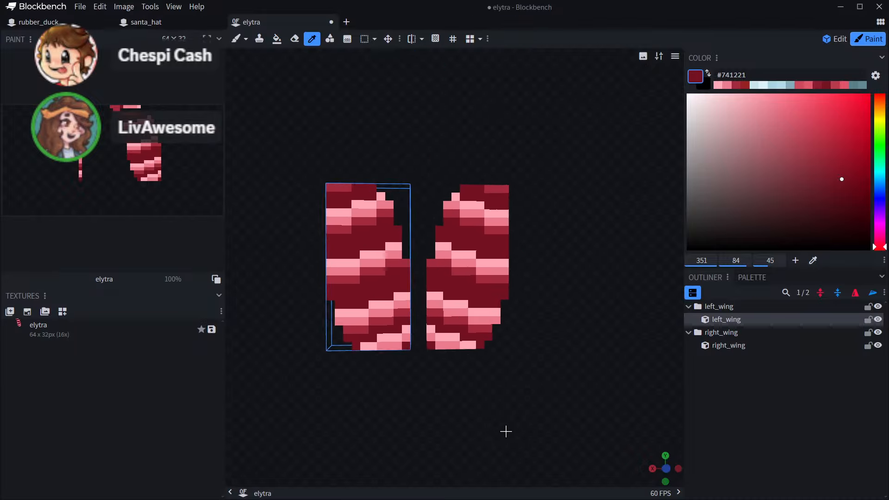
pyautogui.scroll(3, 492, 373)
pyautogui.click(491, 376)
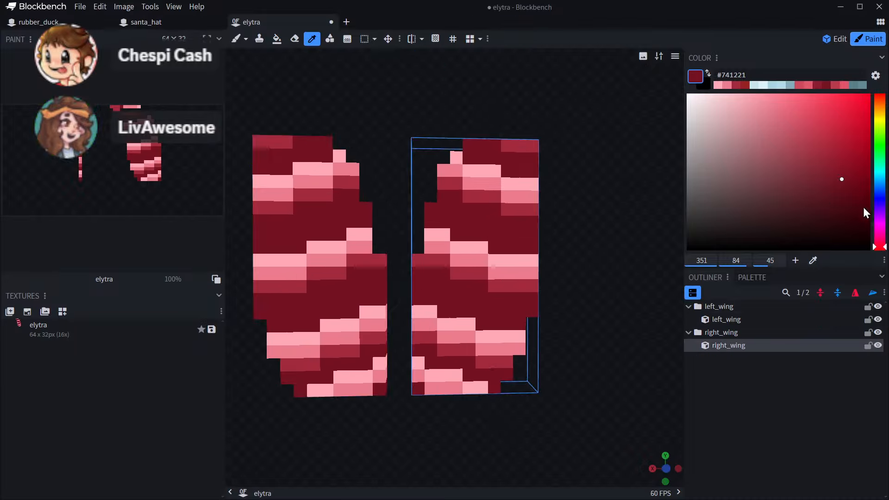
pyautogui.scroll(-4, 880, 236)
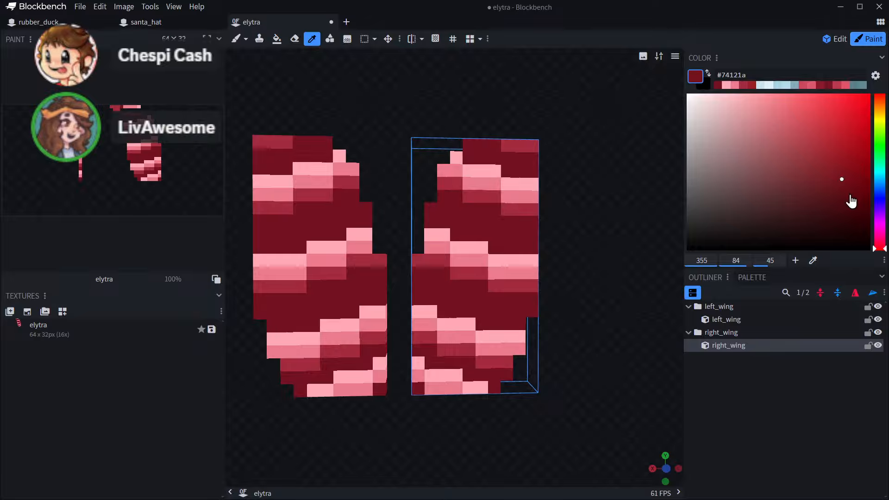
pyautogui.click(852, 197)
pyautogui.click(851, 201)
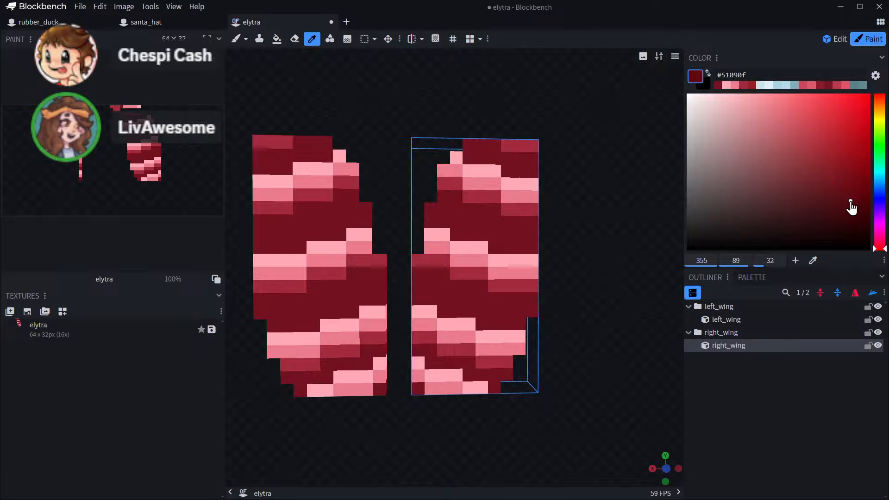
pyautogui.click(237, 39)
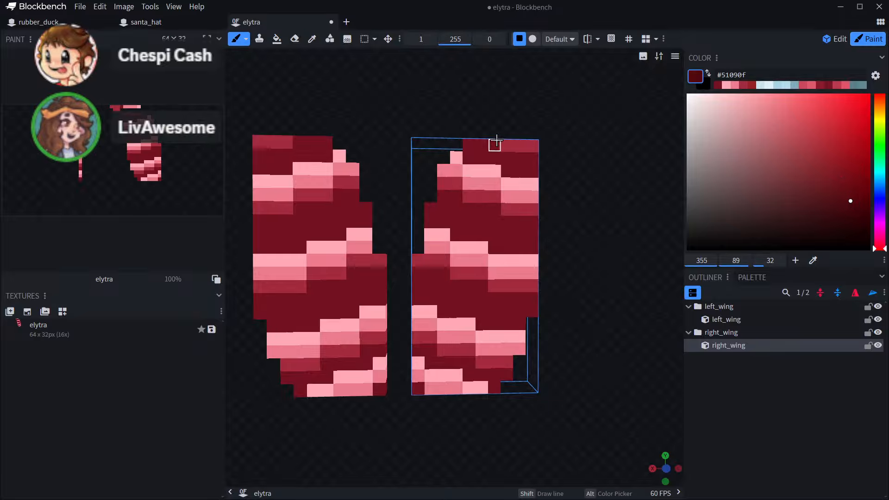
# - Paint a stepped #51090f outline along the right wing's top face edge and upper inner edge, undoing the misplaced stroke
pyautogui.moveTo(495, 143); pyautogui.dragTo(536, 153)
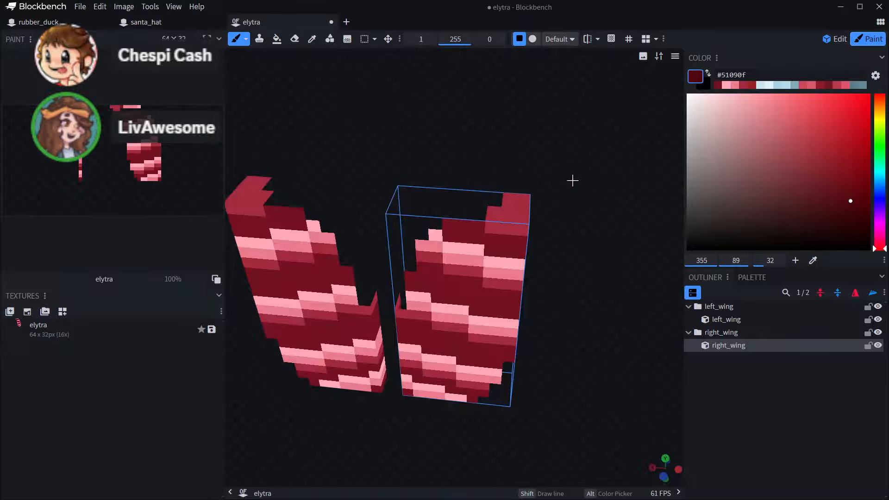
pyautogui.moveTo(572, 181)
pyautogui.mouseDown()
pyautogui.moveTo(504, 145)
pyautogui.moveTo(569, 175)
pyautogui.moveTo(521, 185)
pyautogui.moveTo(514, 170)
pyautogui.moveTo(513, 182)
pyautogui.moveTo(491, 183)
pyautogui.mouseUp()
pyautogui.moveTo(554, 155); pyautogui.dragTo(555, 185)
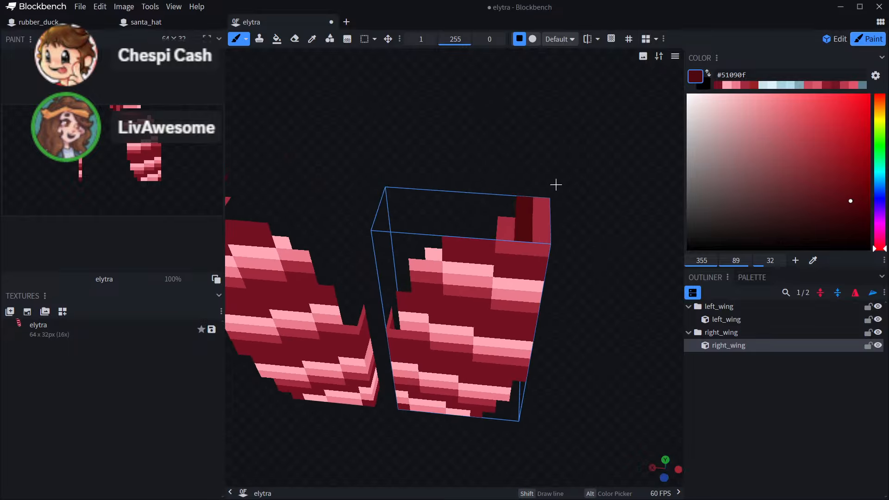
pyautogui.hotkey('ctrl', 'z')
pyautogui.click(509, 227)
pyautogui.click(486, 246)
pyautogui.click(468, 243)
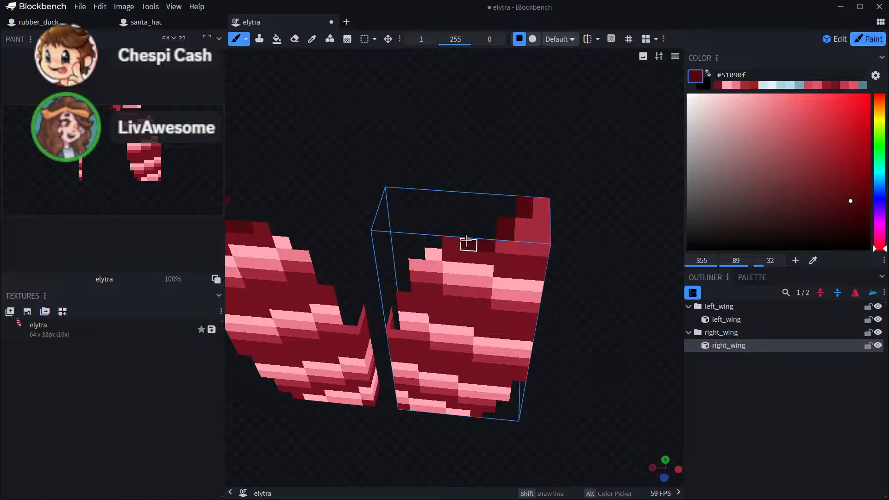
pyautogui.moveTo(467, 243); pyautogui.dragTo(419, 265)
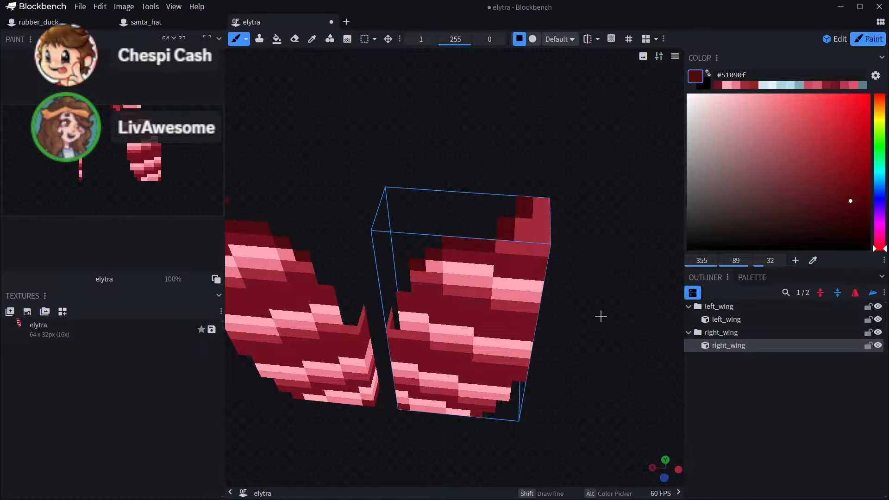
# - Continue the #51090f outline down the right wing's inner edge to where the wing widens
pyautogui.moveTo(601, 316); pyautogui.dragTo(506, 207)
pyautogui.moveTo(421, 195); pyautogui.dragTo(407, 272)
pyautogui.moveTo(586, 260); pyautogui.dragTo(629, 234)
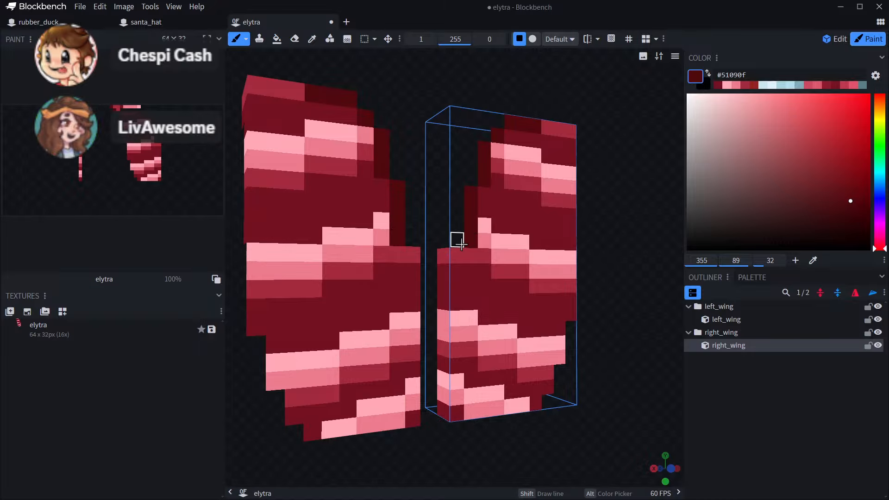
# - Paint #51090f down the rest of the right wing's inner side face and across its underside
pyautogui.moveTo(457, 240)
pyautogui.mouseDown()
pyautogui.moveTo(443, 255)
pyautogui.moveTo(443, 406)
pyautogui.mouseUp()
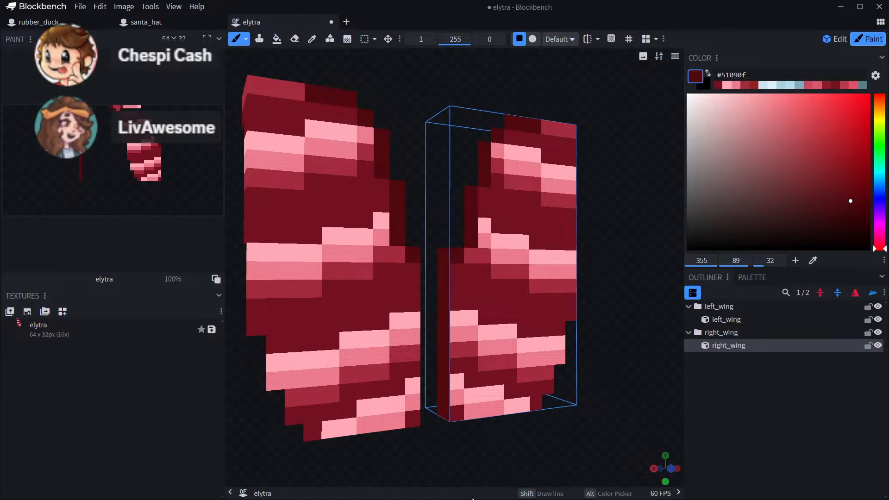
pyautogui.moveTo(471, 463); pyautogui.dragTo(422, 320)
pyautogui.click(414, 269)
pyautogui.moveTo(415, 268); pyautogui.dragTo(503, 278)
pyautogui.moveTo(477, 357)
pyautogui.mouseDown()
pyautogui.moveTo(440, 447)
pyautogui.moveTo(447, 456)
pyautogui.mouseUp()
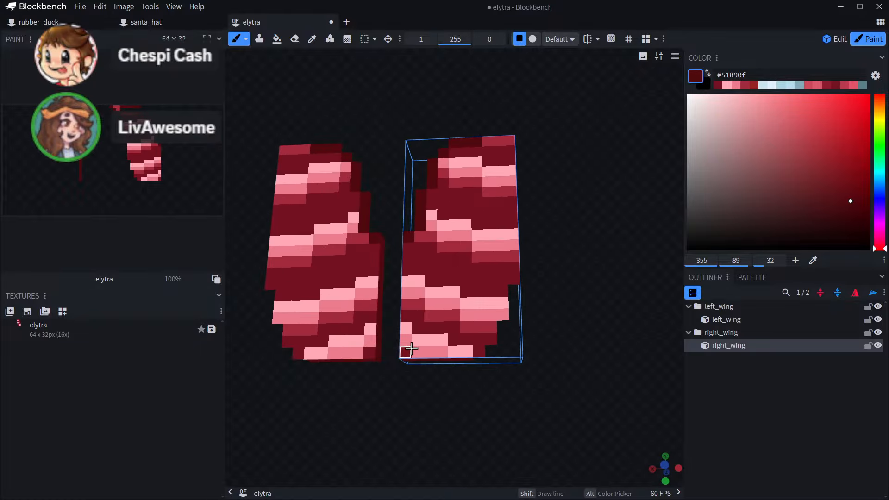
# - Paint a #51090f border along the bottom row of the right wing's front face and up its inner column
pyautogui.moveTo(400, 347); pyautogui.dragTo(459, 348)
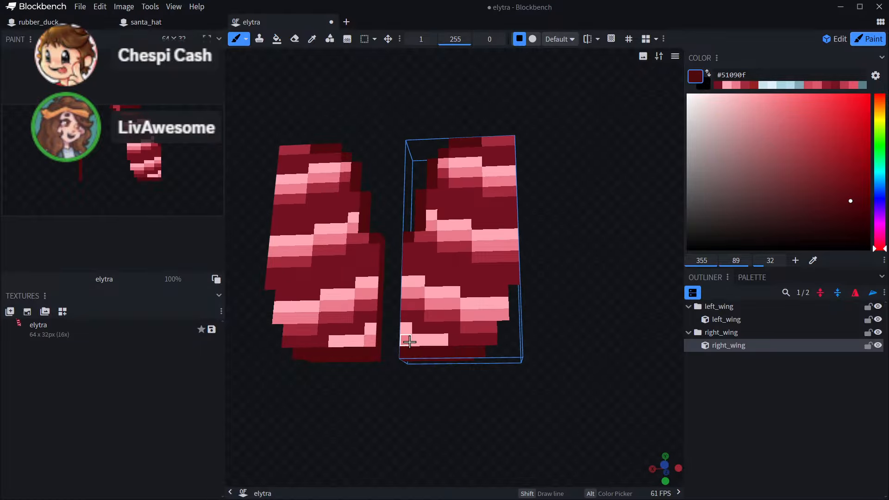
pyautogui.moveTo(407, 338); pyautogui.dragTo(410, 230)
pyautogui.scroll(-3, 610, 286)
pyautogui.scroll(-3, 611, 286)
pyautogui.moveTo(636, 293)
pyautogui.mouseDown()
pyautogui.moveTo(647, 324)
pyautogui.moveTo(635, 320)
pyautogui.moveTo(634, 295)
pyautogui.mouseUp()
pyautogui.scroll(5, 610, 301)
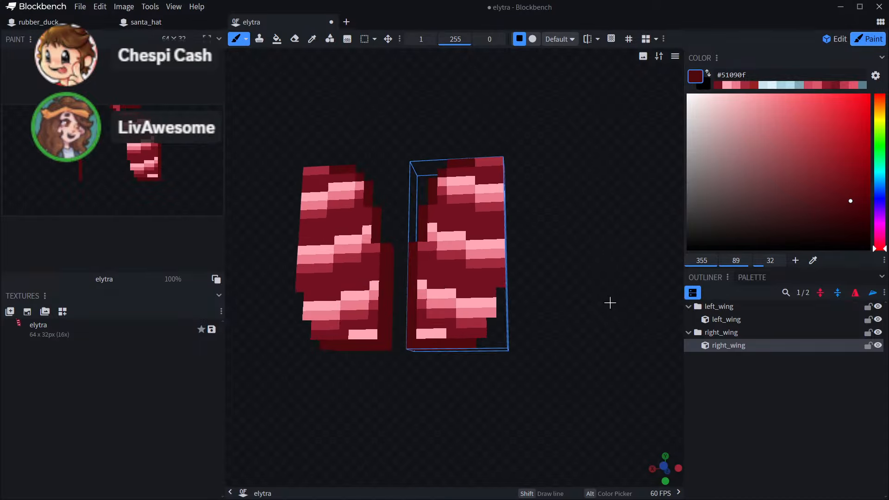
pyautogui.scroll(-2, 610, 305)
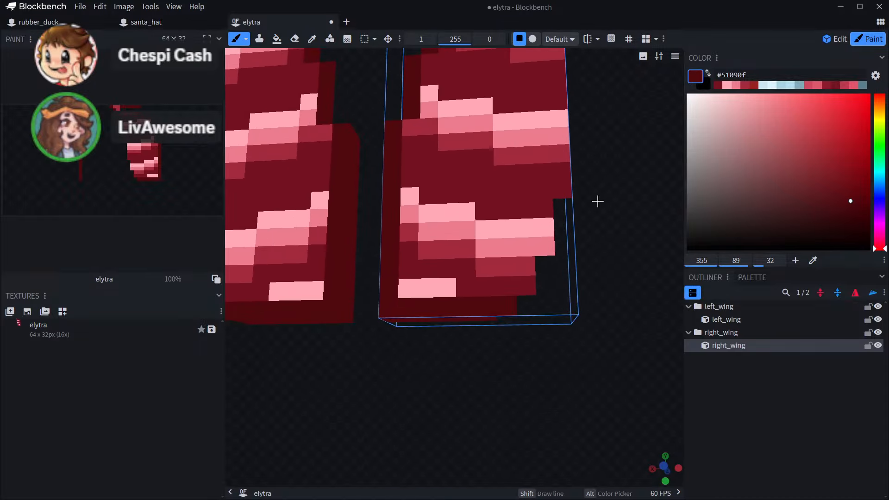
pyautogui.moveTo(360, 333); pyautogui.dragTo(399, 371)
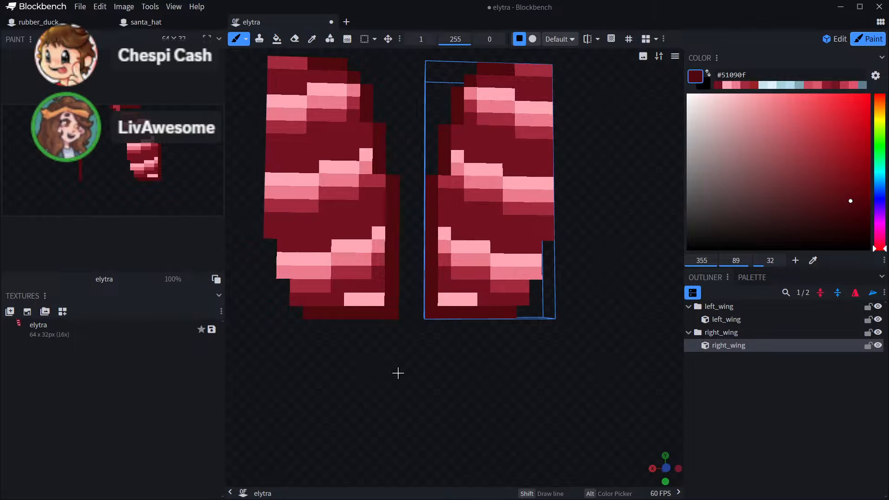
# - Erase the right wing's bottom inner corner pixels on its front, inner side and underside faces
pyautogui.click(295, 38)
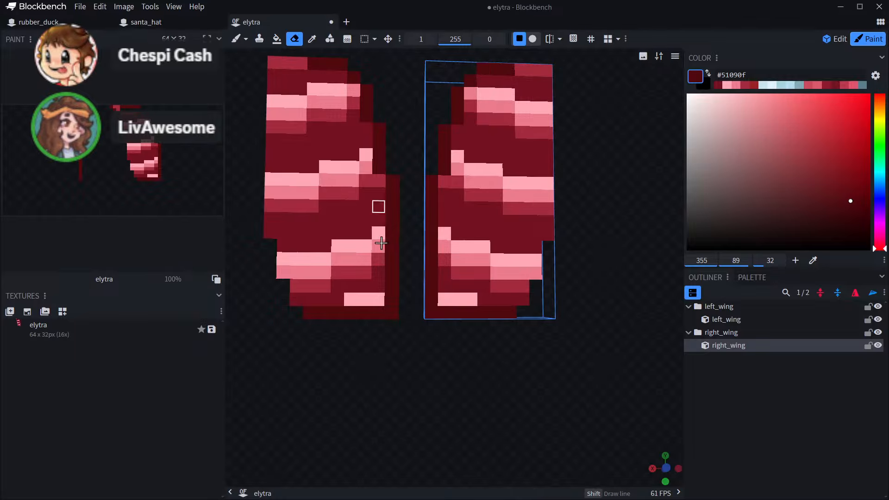
pyautogui.scroll(3, 419, 377)
pyautogui.moveTo(419, 377); pyautogui.dragTo(449, 353)
pyautogui.click(482, 285)
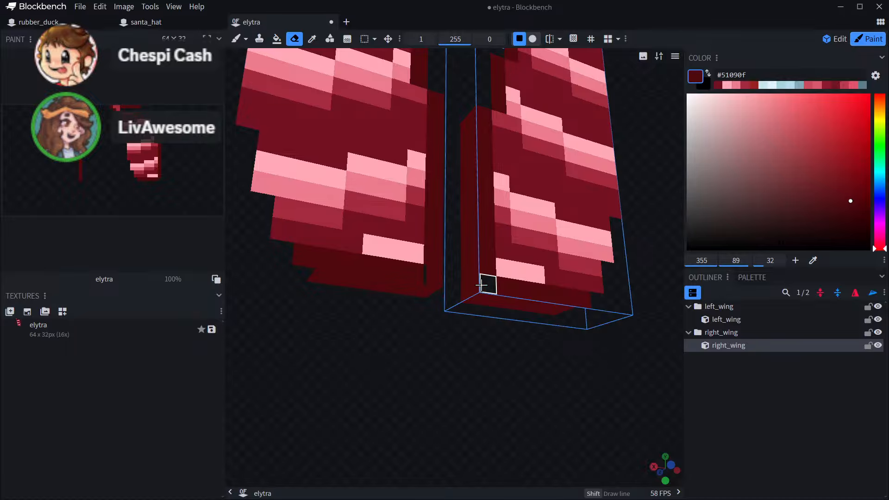
pyautogui.click(465, 295)
pyautogui.click(476, 302)
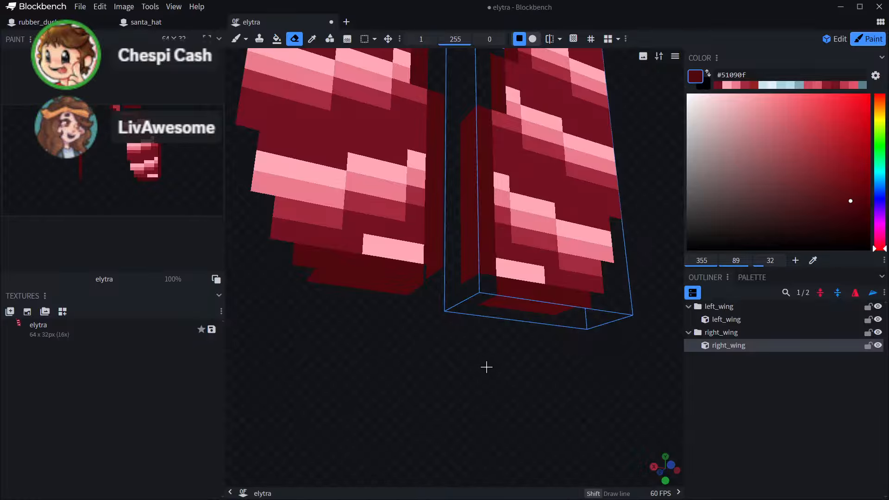
# - Examine the outlined wings from several angles and distances
pyautogui.click(316, 42)
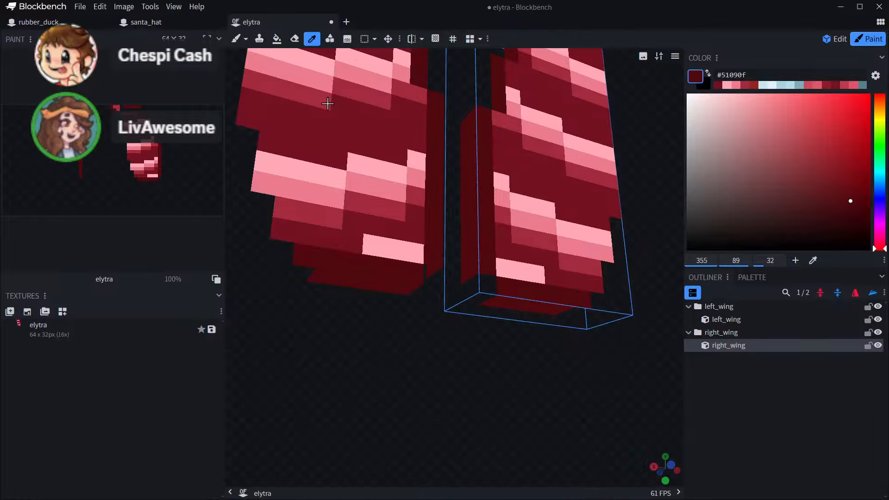
pyautogui.moveTo(488, 353)
pyautogui.mouseDown()
pyautogui.moveTo(451, 385)
pyautogui.moveTo(479, 391)
pyautogui.mouseUp()
pyautogui.scroll(-4, 451, 385)
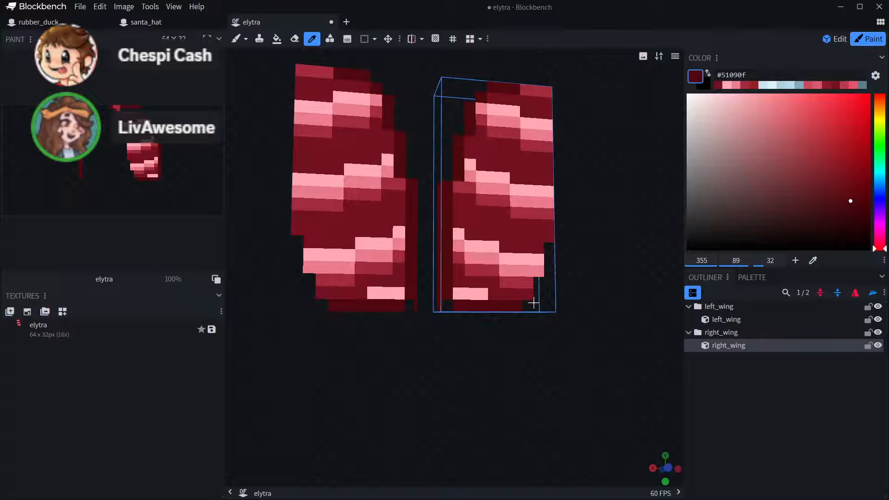
pyautogui.scroll(-4, 391, 307)
pyautogui.moveTo(468, 345); pyautogui.dragTo(468, 366)
pyautogui.scroll(5, 482, 384)
pyautogui.moveTo(492, 407); pyautogui.dragTo(520, 421)
pyautogui.scroll(-2, 481, 425)
# - Undo the corner erasing and the whole #51090f outline back to the plain striped wings
pyautogui.hotkey('ctrl', 'z')
pyautogui.hotkey('ctrl', 'z')
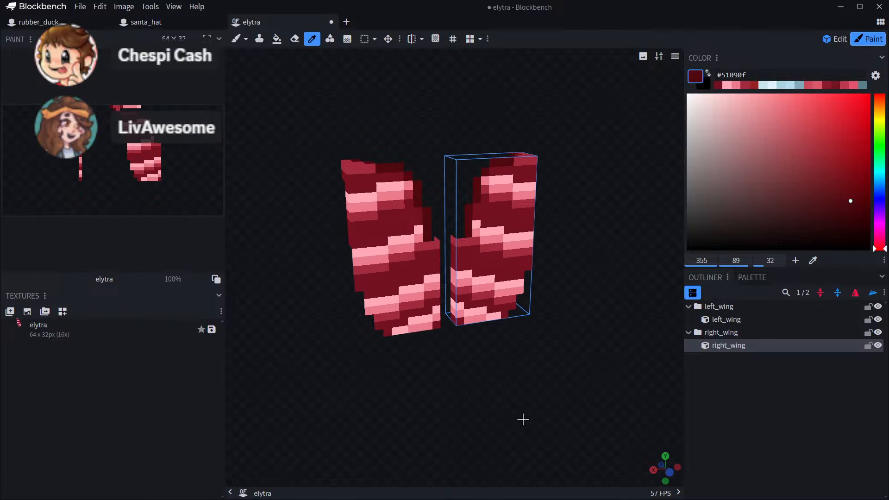
pyautogui.hotkey('ctrl', 'z')
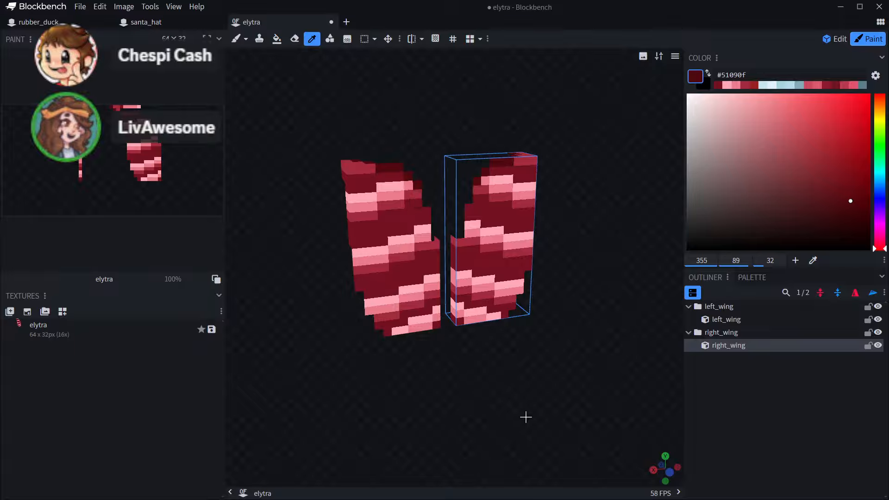
pyautogui.hotkey('ctrl', 'z')
pyautogui.hotkey('ctrl', 'z')
# - Examine the stripe pattern on both wings from above, from the front and at different distances
pyautogui.moveTo(526, 418); pyautogui.dragTo(517, 462)
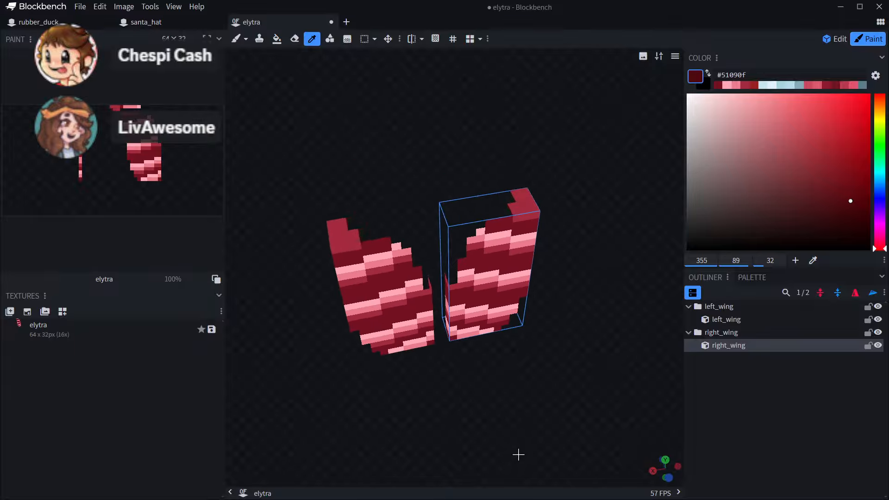
pyautogui.moveTo(542, 142); pyautogui.dragTo(508, 56)
pyautogui.scroll(-4, 568, 129)
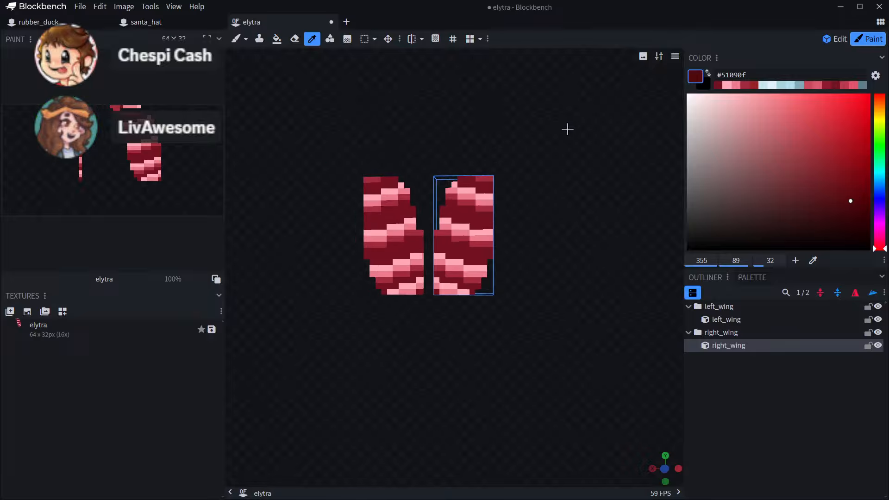
pyautogui.scroll(5, 568, 129)
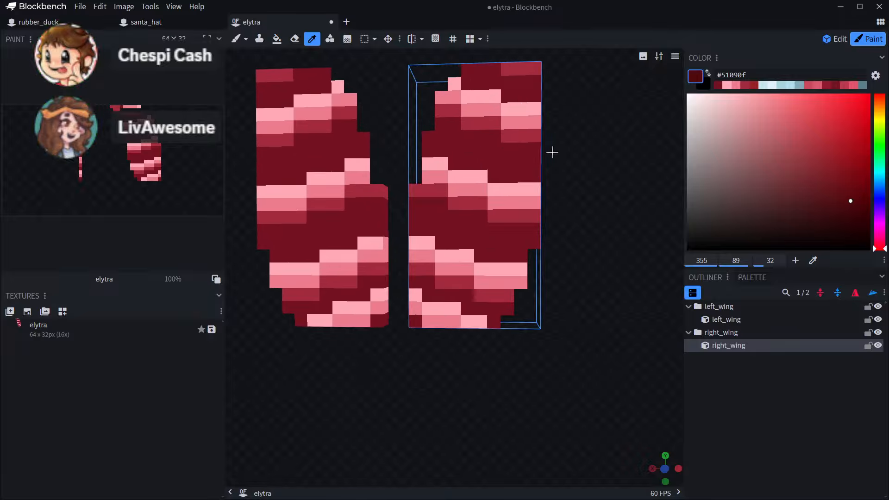
pyautogui.moveTo(552, 152); pyautogui.dragTo(617, 128)
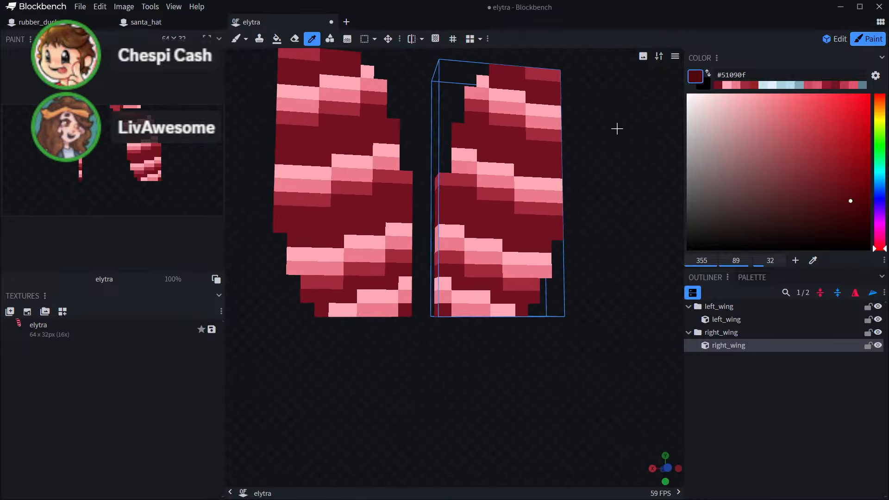
pyautogui.scroll(-5, 607, 151)
pyautogui.moveTo(533, 121); pyautogui.dragTo(603, 149)
pyautogui.scroll(5, 514, 258)
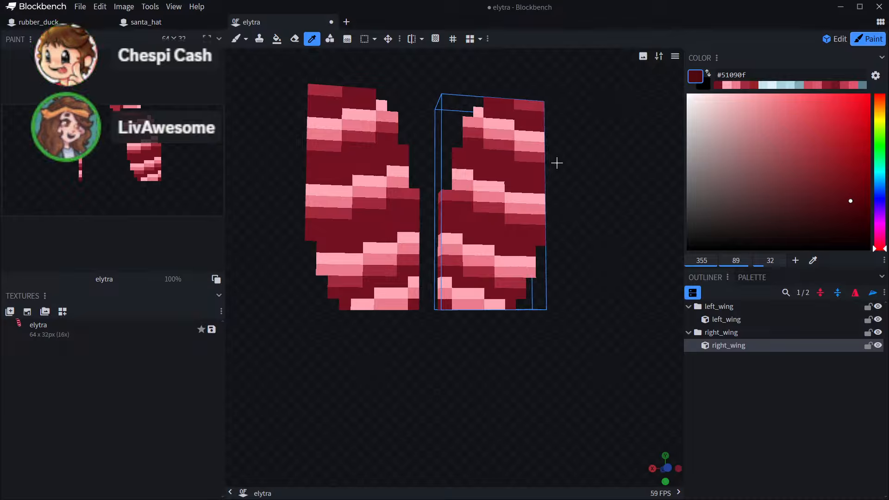
pyautogui.scroll(-4, 580, 199)
pyautogui.moveTo(562, 216); pyautogui.dragTo(560, 220)
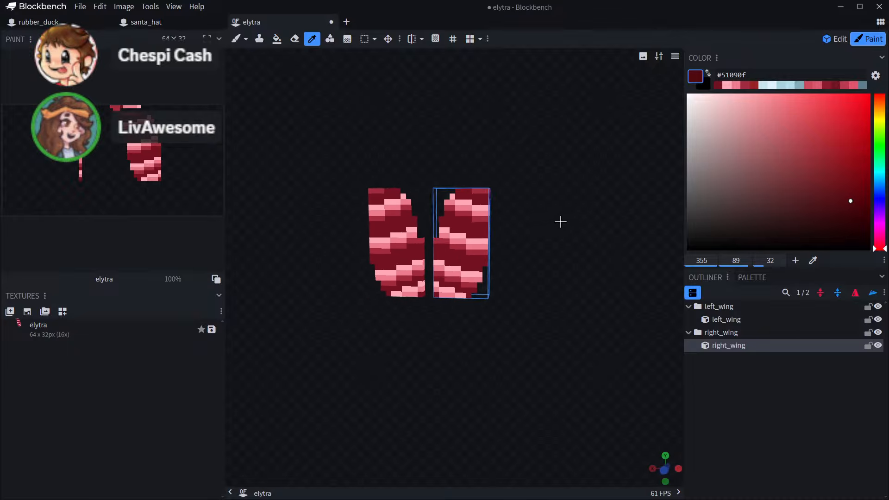
pyautogui.scroll(2, 542, 199)
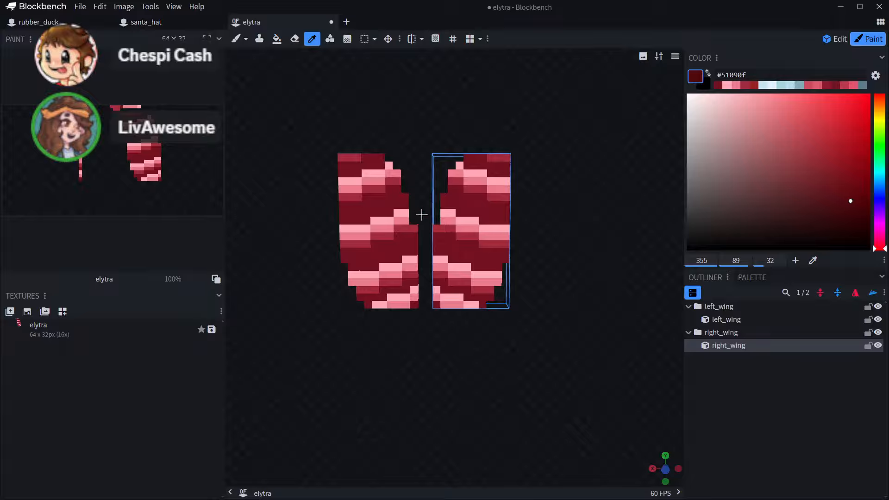
# - Sample #741221 from the right wing's base as the colour for the Fill tool
pyautogui.click(463, 199)
pyautogui.click(277, 38)
pyautogui.scroll(3, 472, 145)
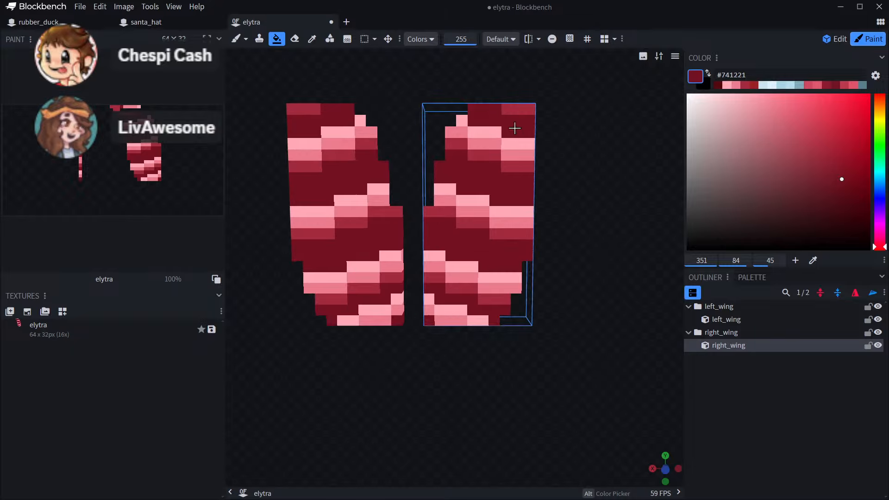
# - Try filling the right wing's front stripe colours with #741221 and undo the fills
pyautogui.click(497, 133)
pyautogui.click(496, 144)
pyautogui.click(494, 156)
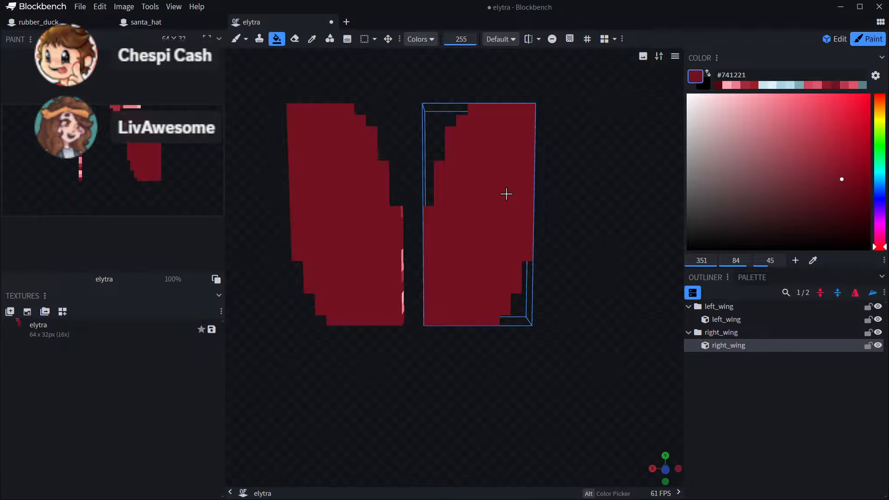
pyautogui.moveTo(604, 168); pyautogui.dragTo(647, 165)
pyautogui.hotkey('ctrl', 'z')
pyautogui.hotkey('ctrl', 'z')
pyautogui.hotkey('ctrl', 'z')
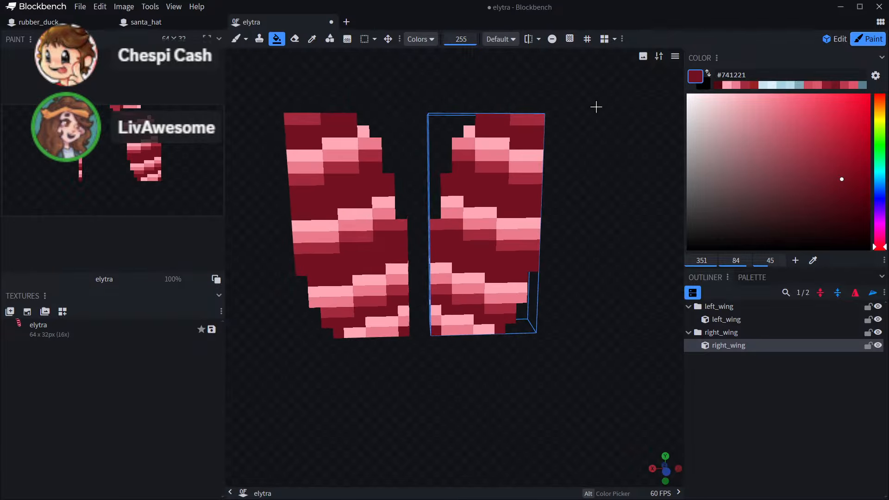
# - Fill all three stripe colours on the right wing's front face with solid #741221
pyautogui.click(526, 122)
pyautogui.click(503, 145)
pyautogui.click(501, 157)
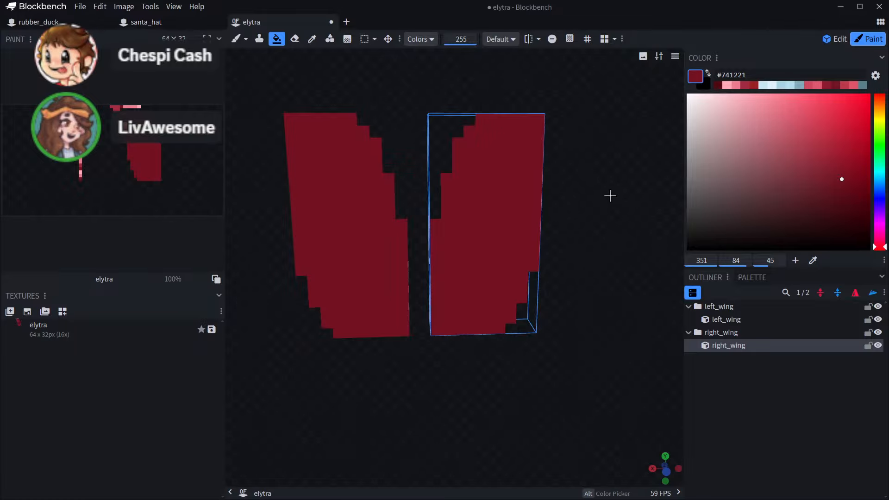
# - Fill the wings' remaining striped side faces and undersides with #741221
pyautogui.moveTo(611, 196); pyautogui.dragTo(582, 133)
pyautogui.click(384, 258)
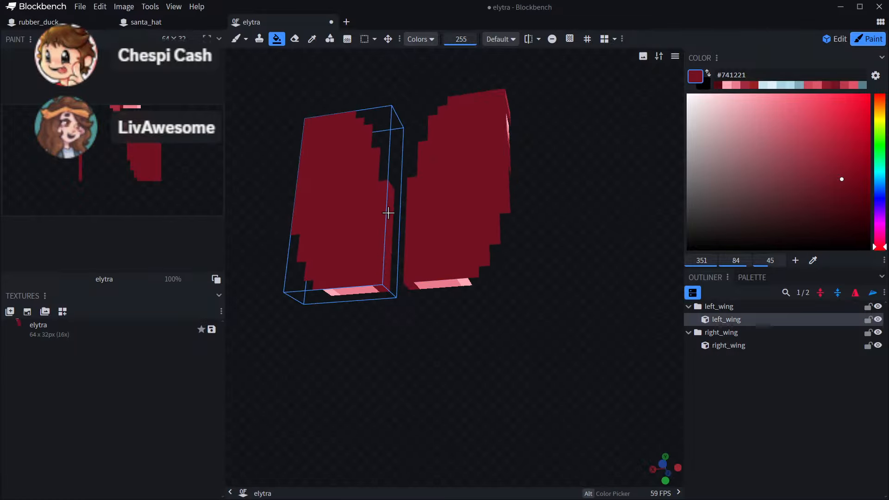
pyautogui.click(340, 290)
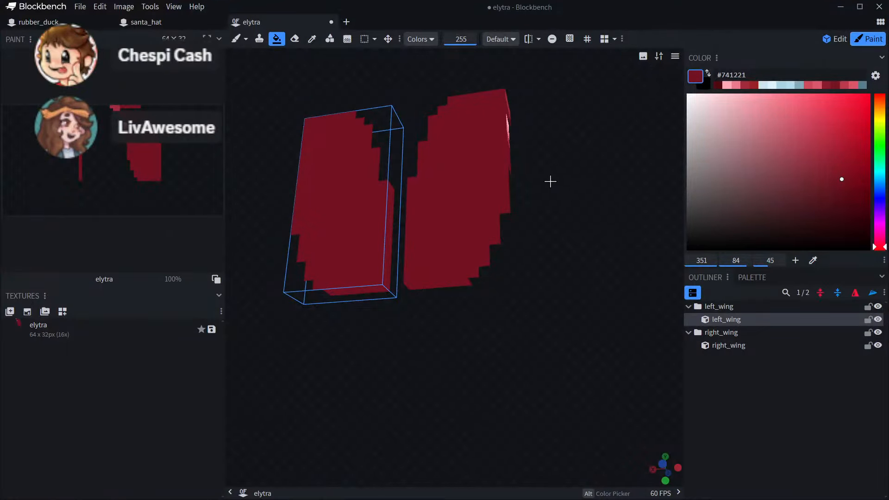
pyautogui.moveTo(550, 181); pyautogui.dragTo(491, 220)
pyautogui.click(416, 159)
pyautogui.moveTo(416, 135); pyautogui.dragTo(570, 182)
# - Brush a two-pixel-high #ffa9b6 band across the right wing's upper front and a one-pixel row above it, wrapping the row onto the outer side
pyautogui.click(723, 85)
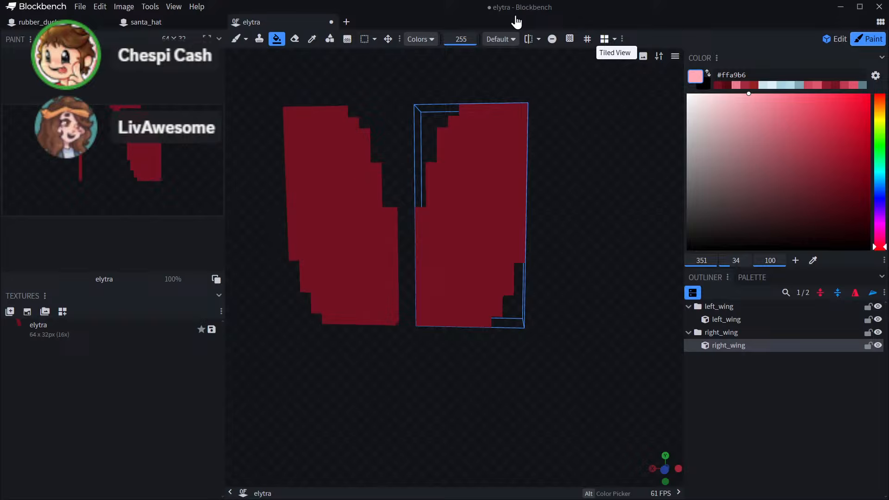
pyautogui.click(235, 39)
pyautogui.moveTo(440, 143)
pyautogui.mouseDown()
pyautogui.moveTo(521, 150)
pyautogui.moveTo(446, 151)
pyautogui.mouseUp()
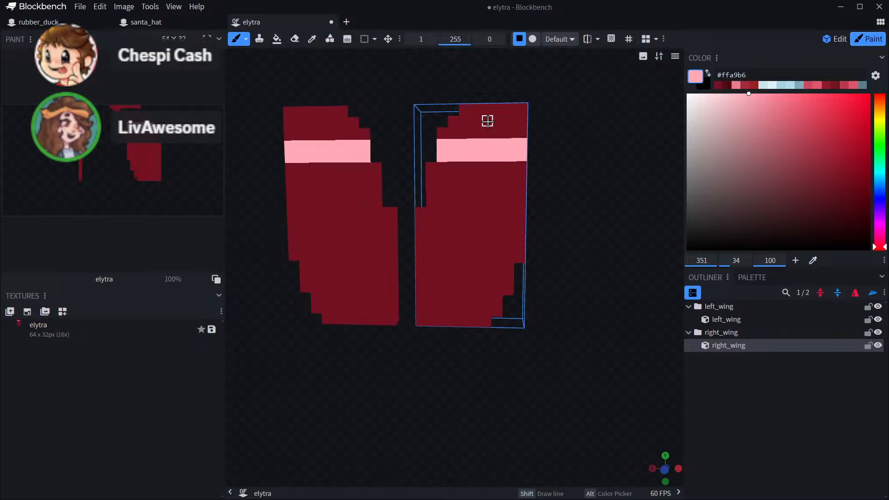
pyautogui.moveTo(444, 120)
pyautogui.mouseDown()
pyautogui.moveTo(567, 117)
pyautogui.moveTo(516, 127)
pyautogui.mouseUp()
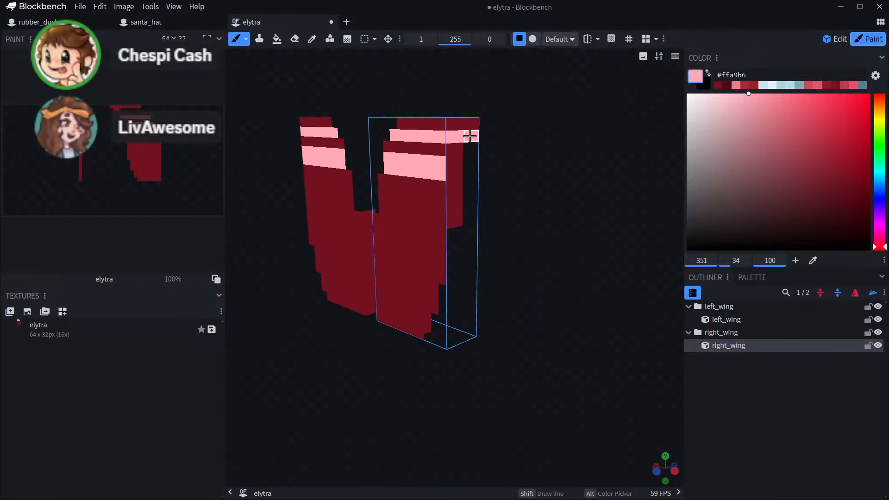
pyautogui.moveTo(506, 165)
pyautogui.mouseDown()
pyautogui.moveTo(580, 142)
pyautogui.moveTo(588, 148)
pyautogui.mouseUp()
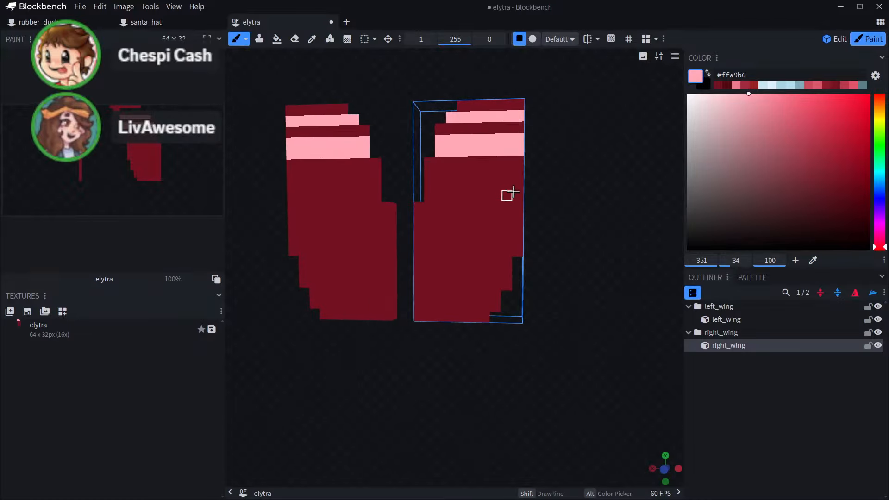
# - Paint a one-pixel #ffa9b6 row and a two-pixel band across the right wing's middle, wrapping the band onto the inner side face
pyautogui.moveTo(516, 185)
pyautogui.mouseDown()
pyautogui.moveTo(426, 186)
pyautogui.moveTo(462, 204)
pyautogui.moveTo(508, 205)
pyautogui.moveTo(516, 214)
pyautogui.moveTo(417, 217)
pyautogui.mouseUp()
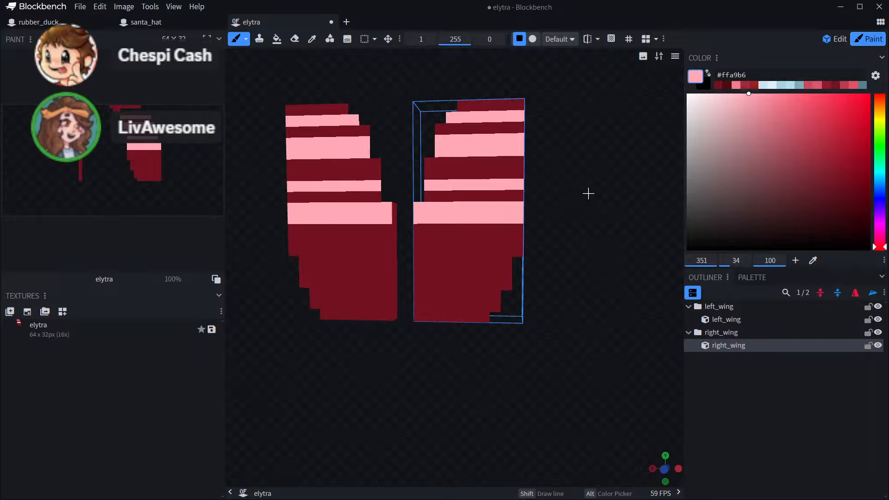
pyautogui.moveTo(588, 192)
pyautogui.mouseDown()
pyautogui.moveTo(550, 194)
pyautogui.moveTo(578, 199)
pyautogui.moveTo(442, 244)
pyautogui.mouseUp()
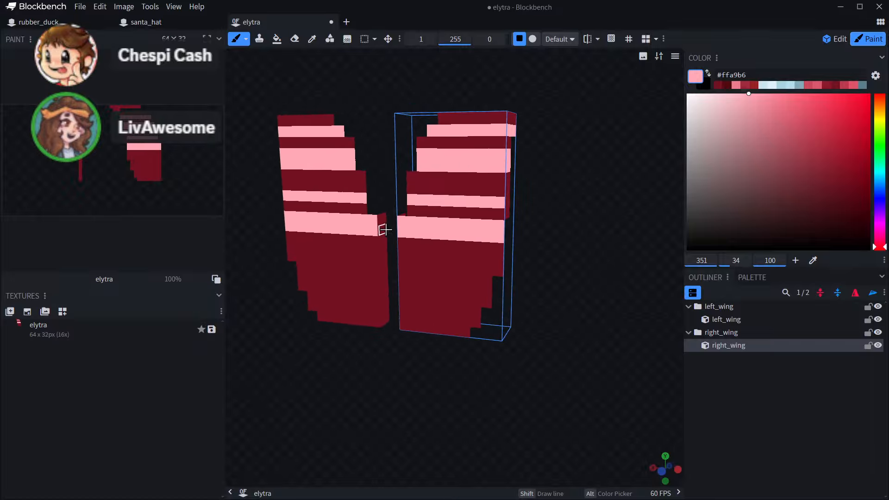
pyautogui.click(381, 226)
pyautogui.moveTo(590, 234)
pyautogui.mouseDown()
pyautogui.moveTo(587, 198)
pyautogui.moveTo(515, 221)
pyautogui.moveTo(639, 206)
pyautogui.moveTo(629, 179)
pyautogui.moveTo(601, 190)
pyautogui.moveTo(597, 234)
pyautogui.mouseUp()
pyautogui.click(424, 203)
pyautogui.moveTo(599, 268); pyautogui.dragTo(599, 218, button='right')
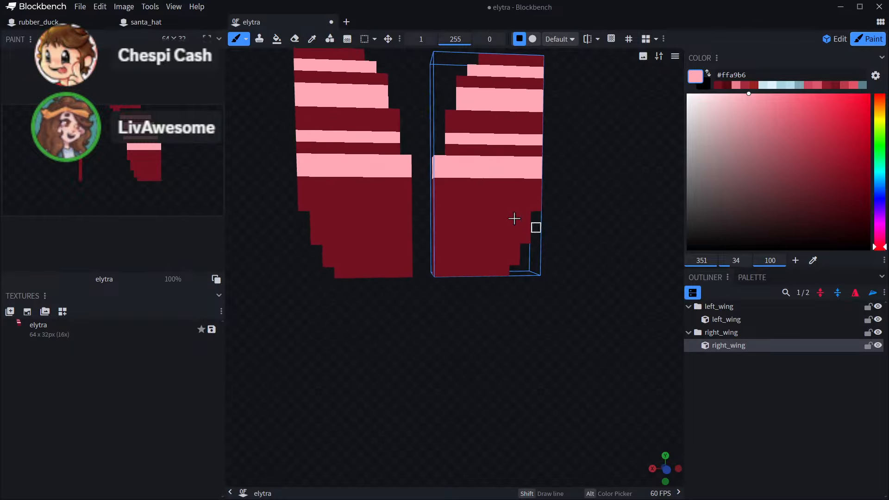
pyautogui.moveTo(534, 207); pyautogui.dragTo(450, 226)
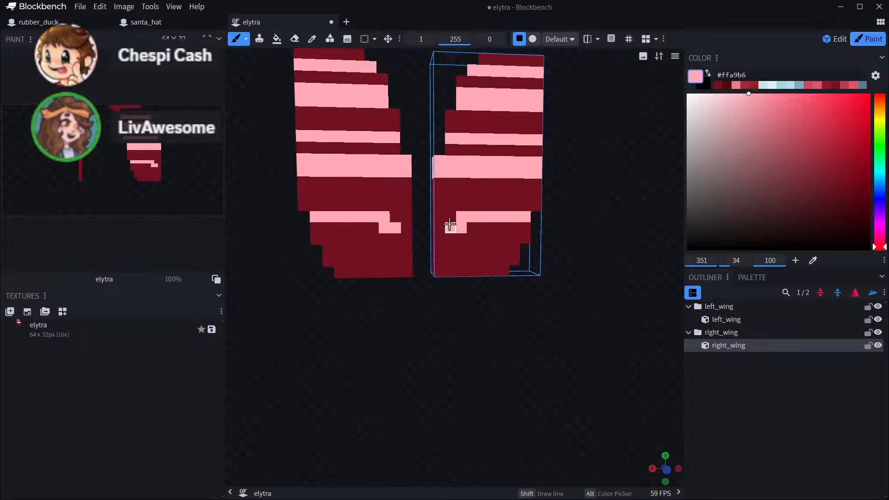
pyautogui.hotkey('ctrl', 'z')
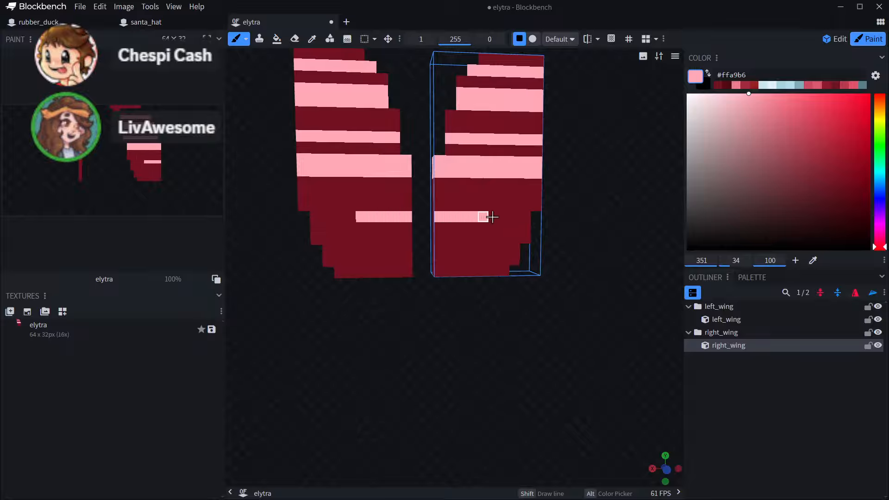
pyautogui.hotkey('ctrl', 'z')
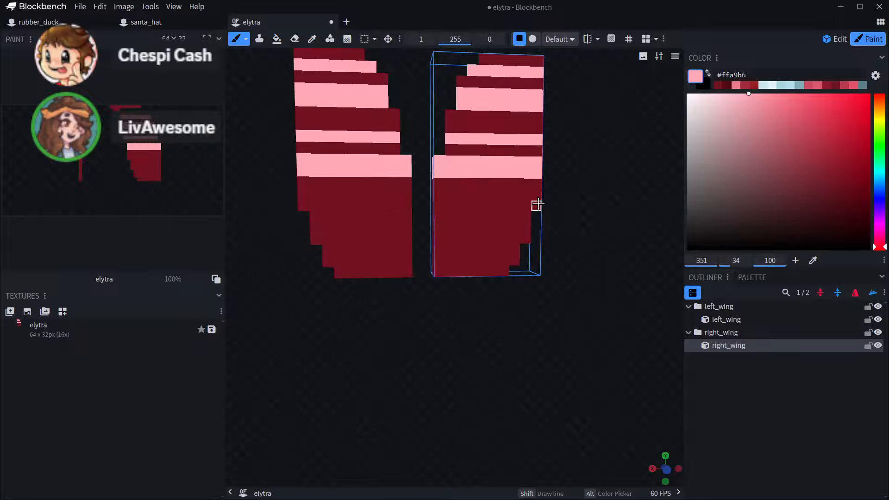
# - Paint a one-pixel #ffa9b6 row wrapping onto the right wing's inner side, and a two-pixel band across the front just below it
pyautogui.moveTo(536, 205); pyautogui.dragTo(462, 206)
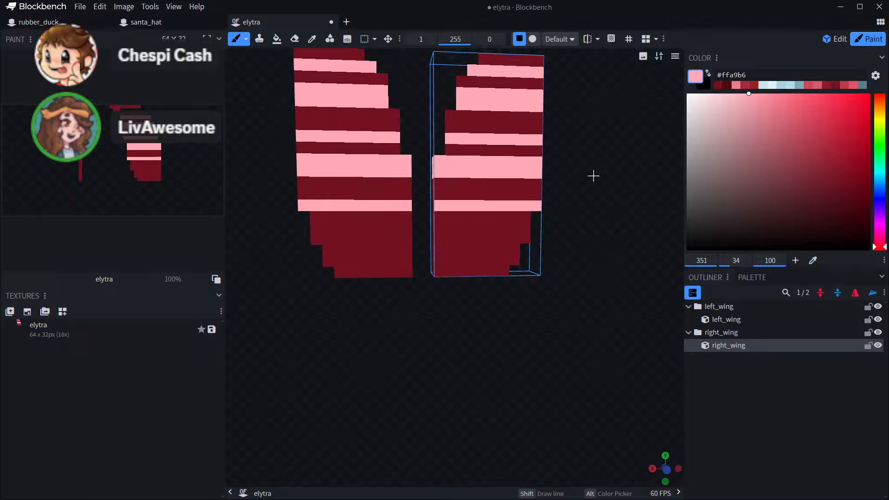
pyautogui.moveTo(593, 176); pyautogui.dragTo(641, 178)
pyautogui.moveTo(596, 198); pyautogui.dragTo(550, 206)
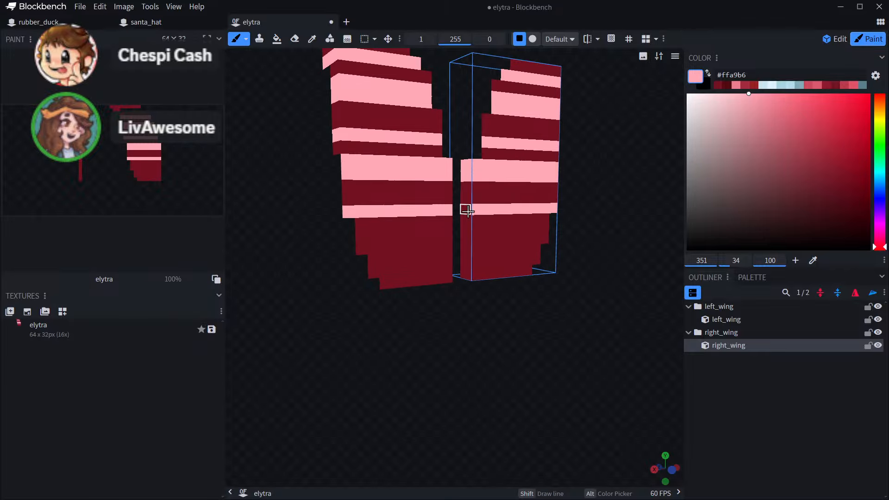
pyautogui.press('KP_1')
pyautogui.moveTo(518, 237)
pyautogui.mouseDown()
pyautogui.moveTo(440, 236)
pyautogui.moveTo(454, 224)
pyautogui.moveTo(490, 228)
pyautogui.moveTo(430, 226)
pyautogui.mouseUp()
pyautogui.scroll(-3, 602, 282)
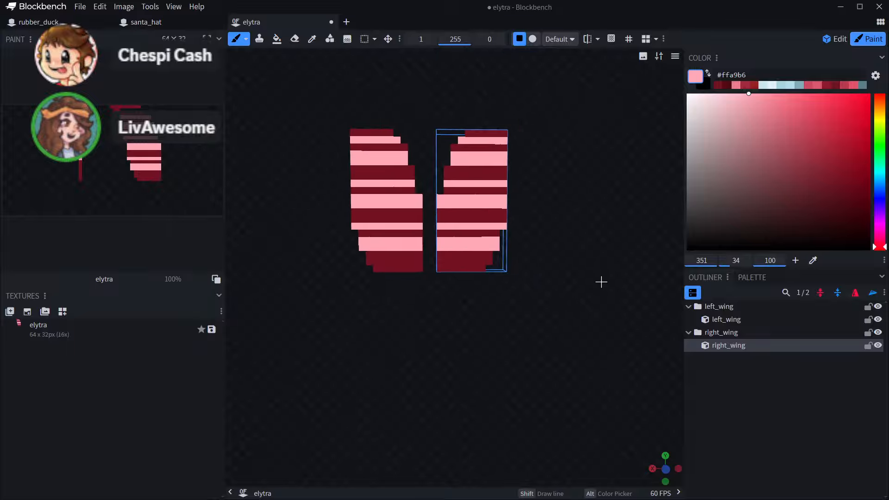
# - Paint a one-pixel #ffa9b6 row along the right wing's bottom edge and carry the lower stripes onto its inner side and underside
pyautogui.scroll(5, 584, 297)
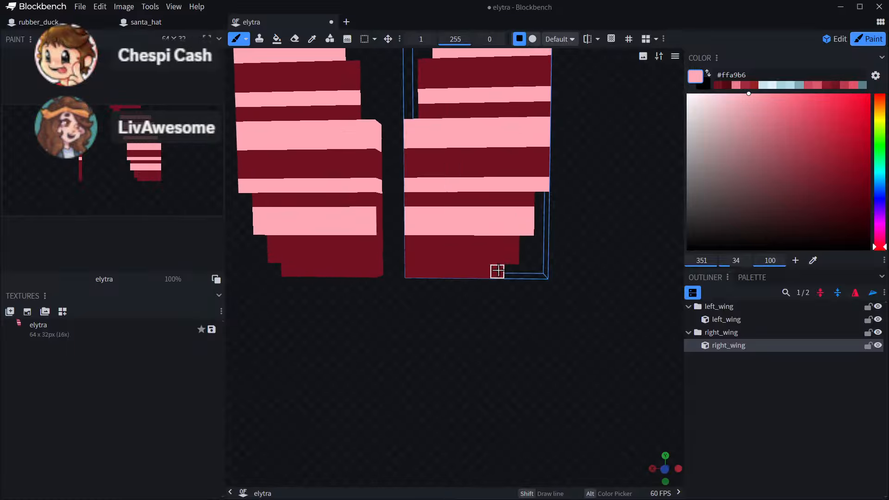
pyautogui.click(496, 271)
pyautogui.moveTo(488, 275); pyautogui.dragTo(418, 267)
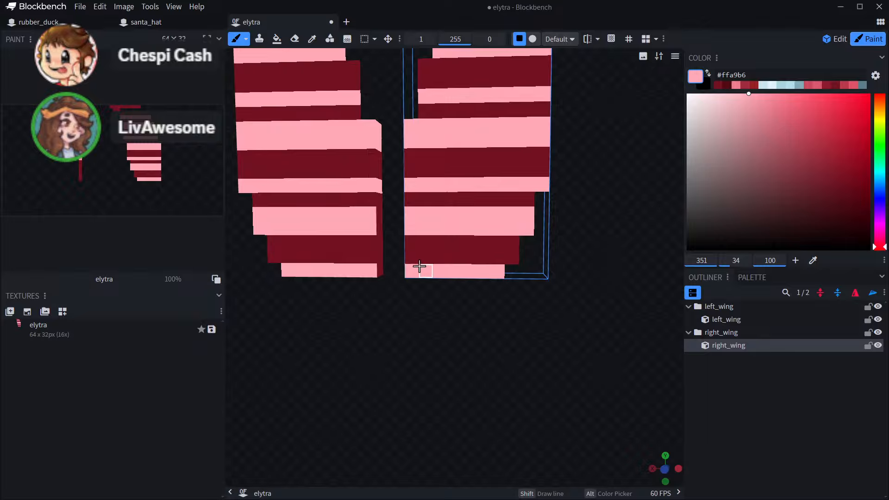
pyautogui.moveTo(405, 341); pyautogui.dragTo(439, 297)
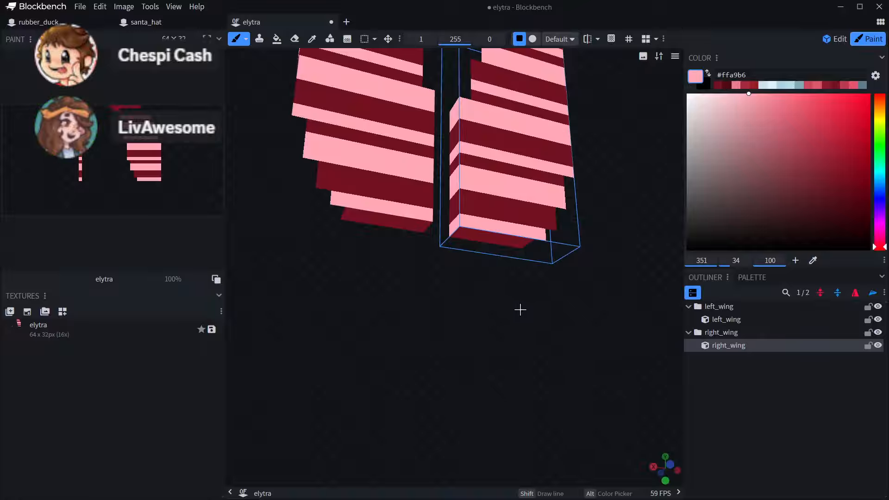
pyautogui.moveTo(516, 329)
pyautogui.mouseDown()
pyautogui.moveTo(442, 389)
pyautogui.moveTo(470, 392)
pyautogui.moveTo(430, 195)
pyautogui.moveTo(462, 183)
pyautogui.moveTo(506, 200)
pyautogui.mouseUp()
pyautogui.moveTo(584, 134); pyautogui.dragTo(609, 260)
pyautogui.scroll(-5, 610, 271)
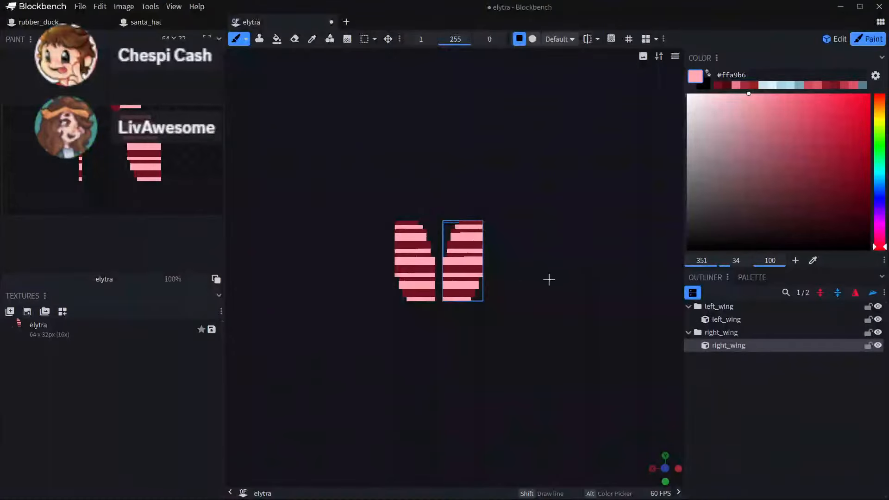
# - Set the brush colour to #ffc4cd and try highlighting the upper row of the right wing's middle band
pyautogui.scroll(5, 555, 266)
pyautogui.click(312, 40)
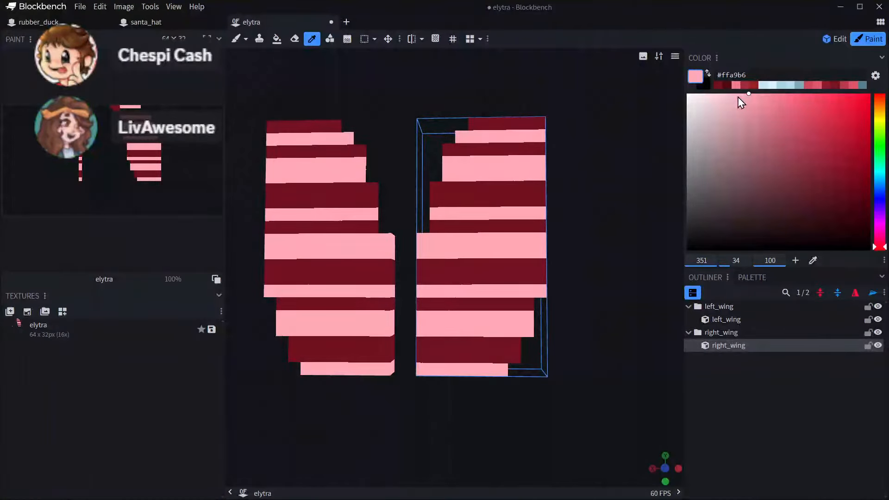
pyautogui.click(729, 94)
pyautogui.click(241, 40)
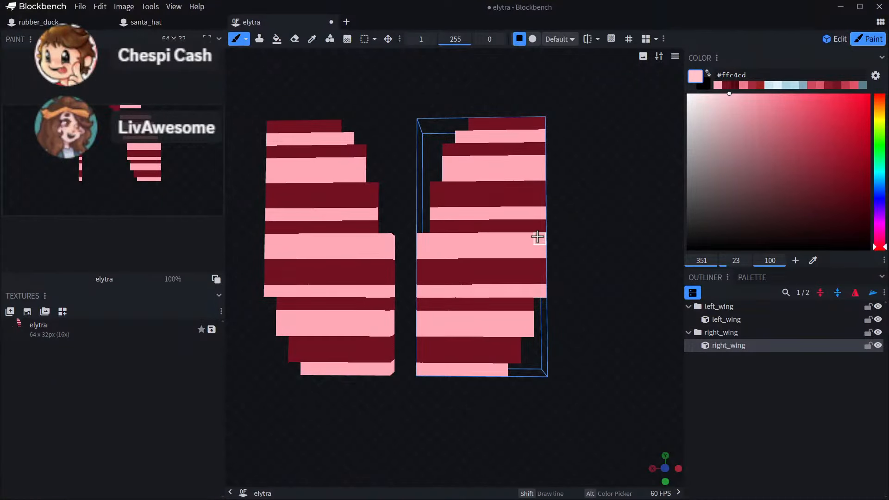
pyautogui.moveTo(533, 238); pyautogui.dragTo(446, 240)
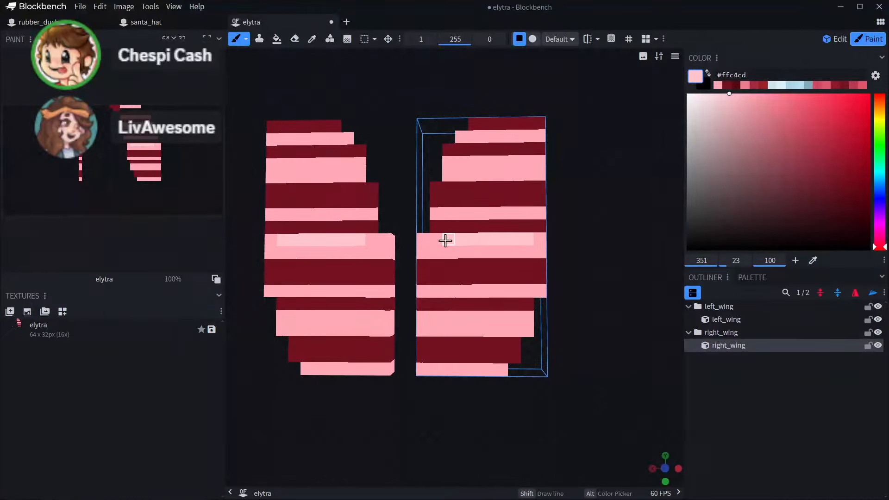
pyautogui.scroll(-3, 584, 262)
pyautogui.moveTo(583, 262)
pyautogui.mouseDown()
pyautogui.moveTo(510, 264)
pyautogui.moveTo(598, 264)
pyautogui.mouseUp()
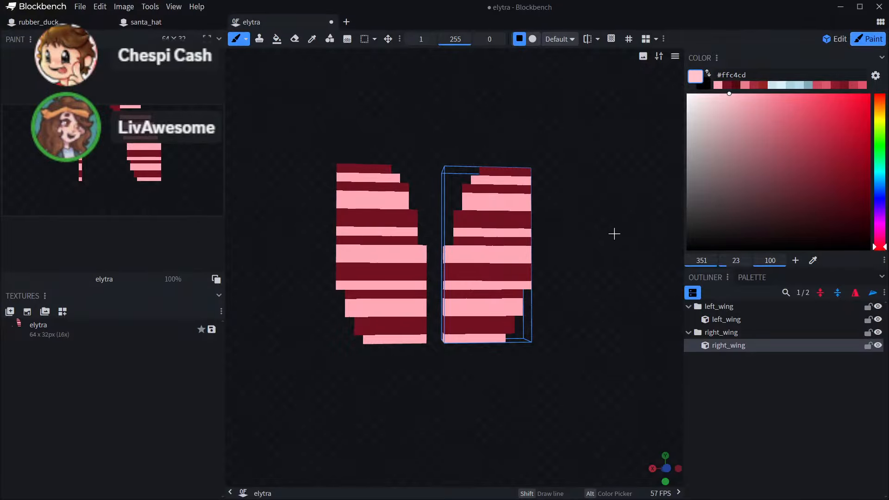
pyautogui.moveTo(615, 234); pyautogui.dragTo(591, 216)
pyautogui.scroll(3, 559, 225)
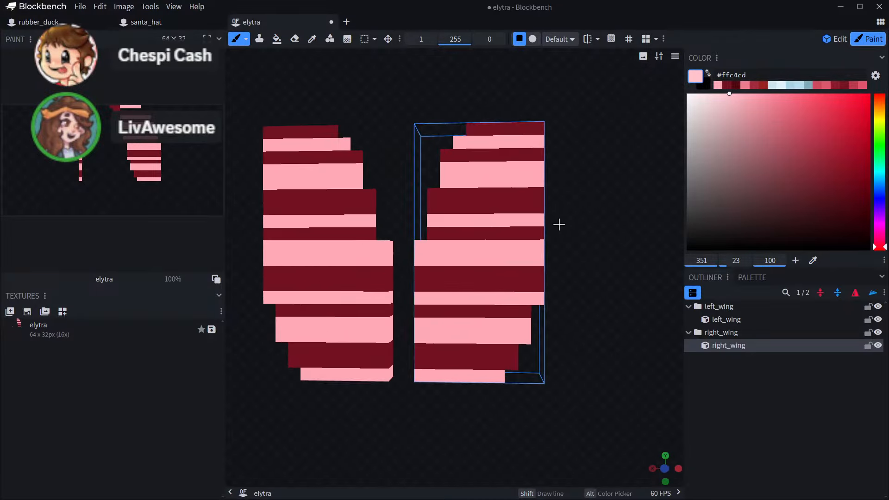
# - Brush #ffc4cd over the right wing's middle two-pixel band and the pink row above it, leaving the end pixels in #ffa9b6
pyautogui.scroll(2, 548, 238)
pyautogui.moveTo(439, 250)
pyautogui.mouseDown()
pyautogui.moveTo(430, 242)
pyautogui.moveTo(542, 258)
pyautogui.moveTo(552, 243)
pyautogui.moveTo(438, 241)
pyautogui.mouseUp()
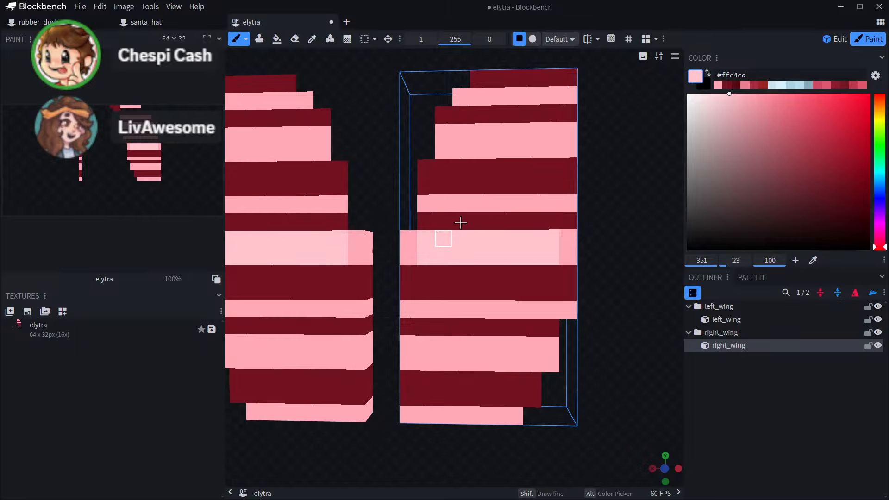
pyautogui.moveTo(450, 204); pyautogui.dragTo(608, 214)
pyautogui.scroll(-3, 608, 215)
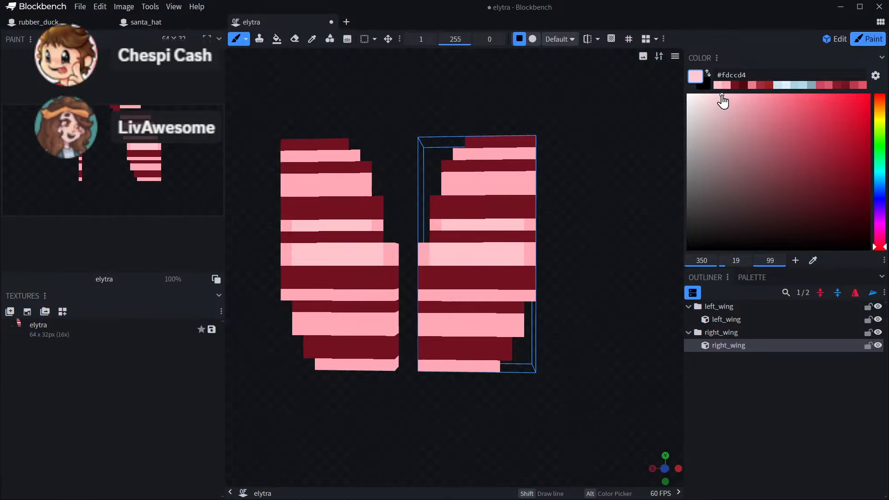
# - Set the brush colour to #ffd0d7 and paint the interiors of the right wing's upper four pink stripes, leaving their end pixels
pyautogui.click(720, 94)
pyautogui.scroll(1, 480, 234)
pyautogui.moveTo(512, 241)
pyautogui.mouseDown()
pyautogui.moveTo(532, 254)
pyautogui.moveTo(440, 254)
pyautogui.mouseUp()
pyautogui.moveTo(446, 220); pyautogui.dragTo(529, 218)
pyautogui.moveTo(524, 166)
pyautogui.mouseDown()
pyautogui.moveTo(526, 154)
pyautogui.moveTo(459, 166)
pyautogui.moveTo(513, 170)
pyautogui.mouseUp()
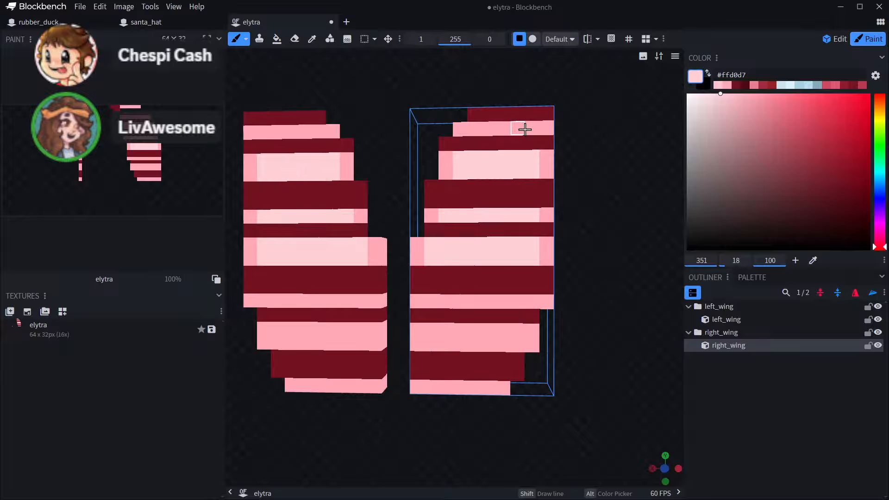
pyautogui.moveTo(525, 130); pyautogui.dragTo(480, 131)
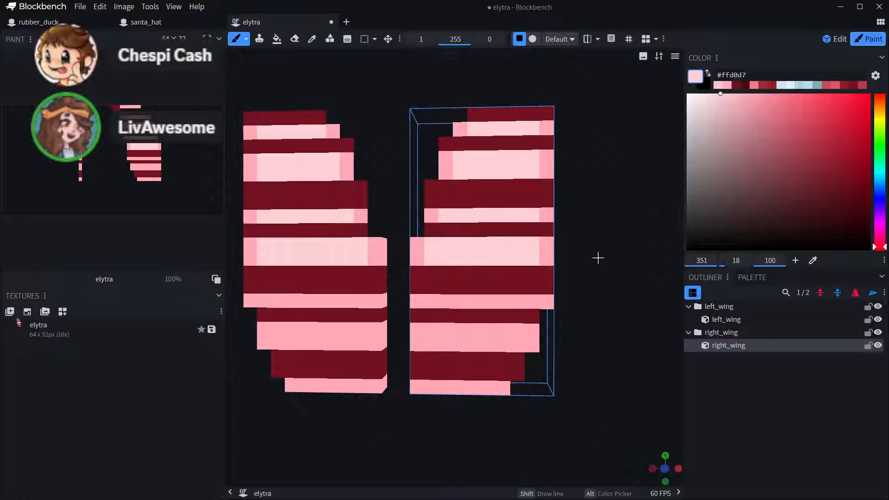
# - Highlight the right wing's lower three pink stripes and the top stripe's inner end pixel with #ffd0d7
pyautogui.moveTo(598, 258); pyautogui.dragTo(640, 241)
pyautogui.moveTo(530, 274); pyautogui.dragTo(423, 274)
pyautogui.click(460, 110)
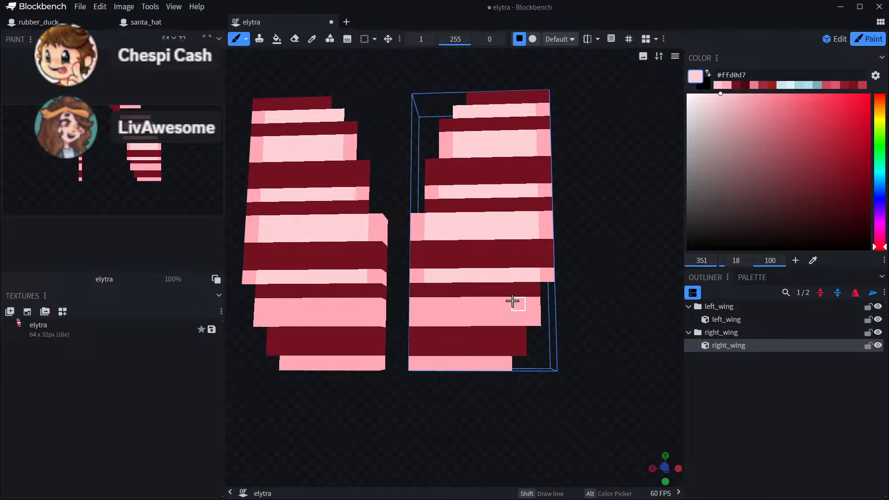
pyautogui.moveTo(512, 302)
pyautogui.mouseDown()
pyautogui.moveTo(516, 314)
pyautogui.moveTo(436, 314)
pyautogui.mouseUp()
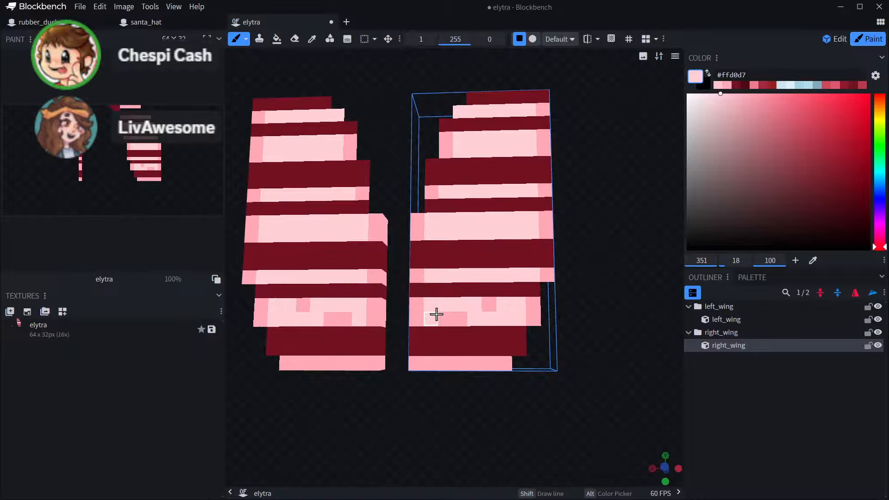
pyautogui.scroll(-5, 530, 377)
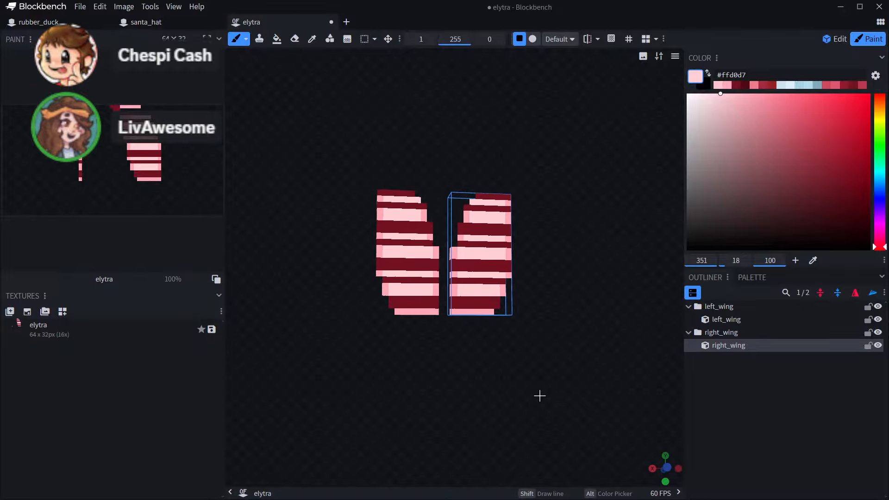
# - Bucket-fill every solid #ffa9b6 stripe in the texture with #ffd0d7 using the Colors fill mode
pyautogui.scroll(6, 539, 396)
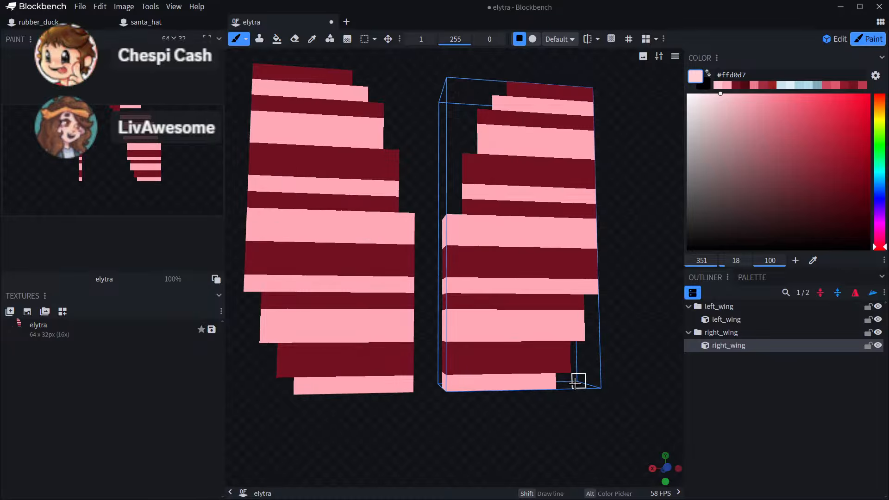
pyautogui.click(277, 39)
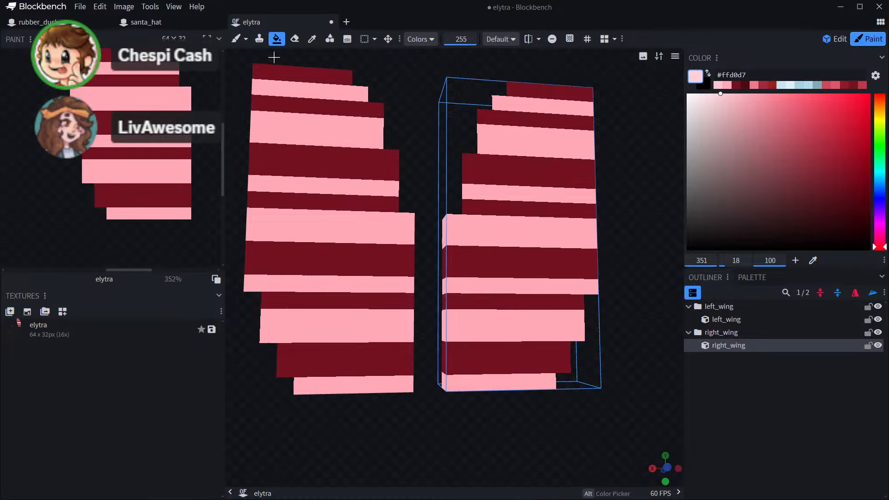
pyautogui.click(124, 92)
pyautogui.scroll(-4, 112, 206)
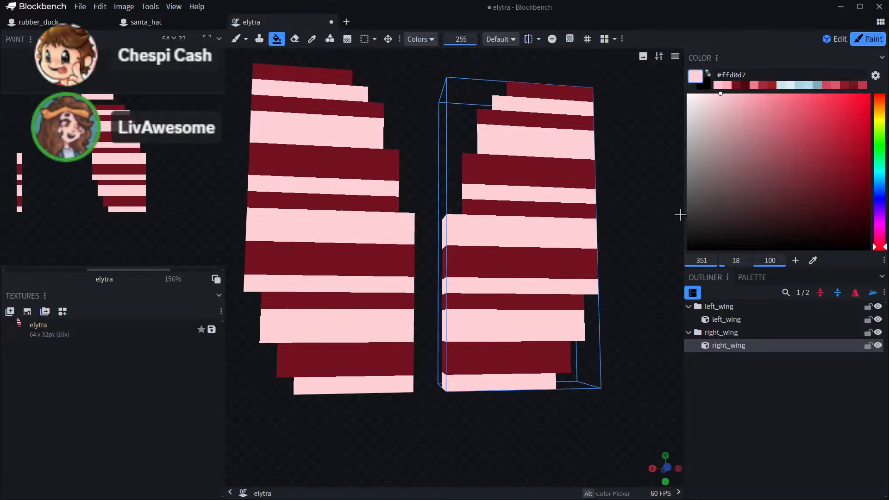
pyautogui.moveTo(681, 212); pyautogui.dragTo(627, 212)
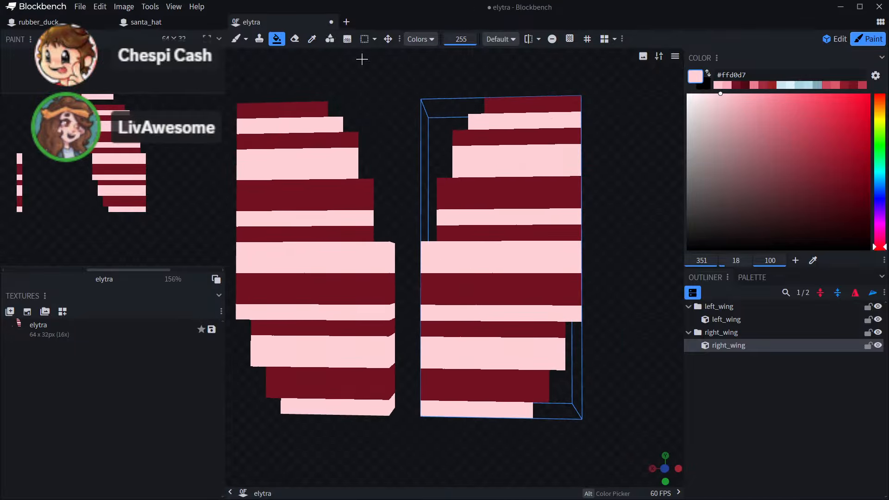
# - Sample the dark red, shift its hue to 346 for #741229, and bucket-fill all dark stripes with it
pyautogui.moveTo(620, 130); pyautogui.dragTo(626, 172)
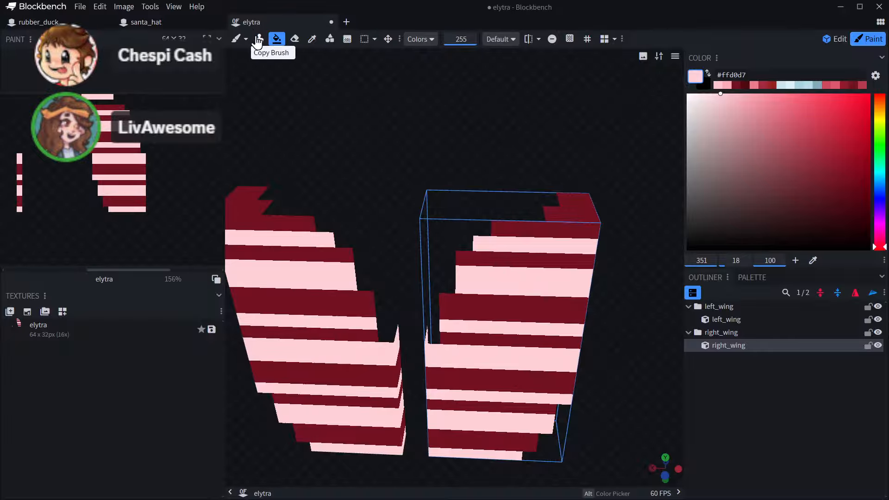
pyautogui.click(312, 39)
pyautogui.click(252, 188)
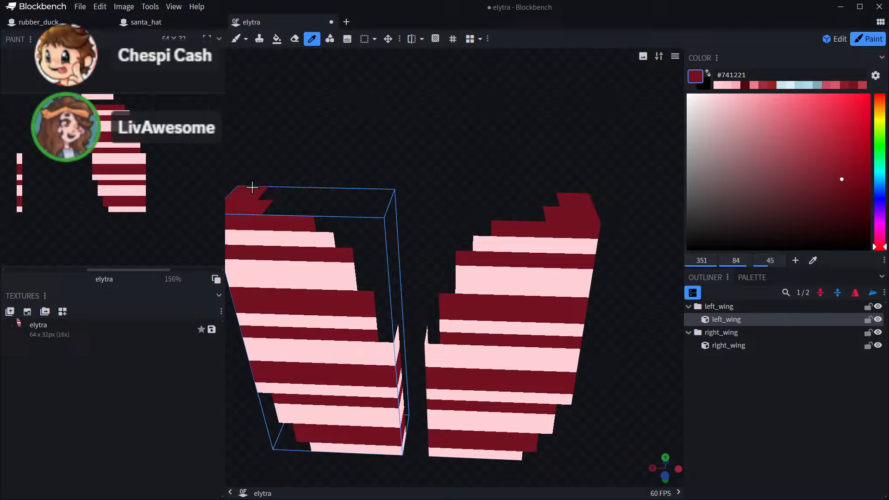
pyautogui.click(277, 39)
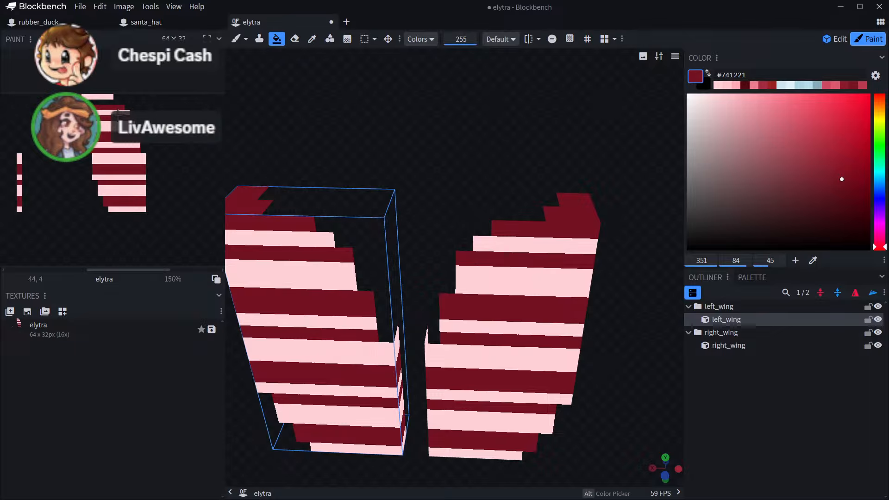
pyautogui.click(312, 39)
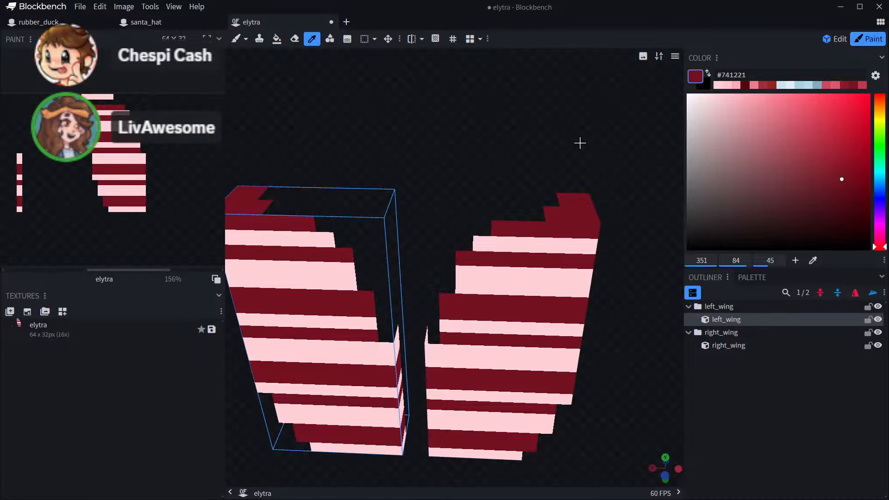
pyautogui.moveTo(620, 162); pyautogui.dragTo(536, 232)
pyautogui.click(479, 267)
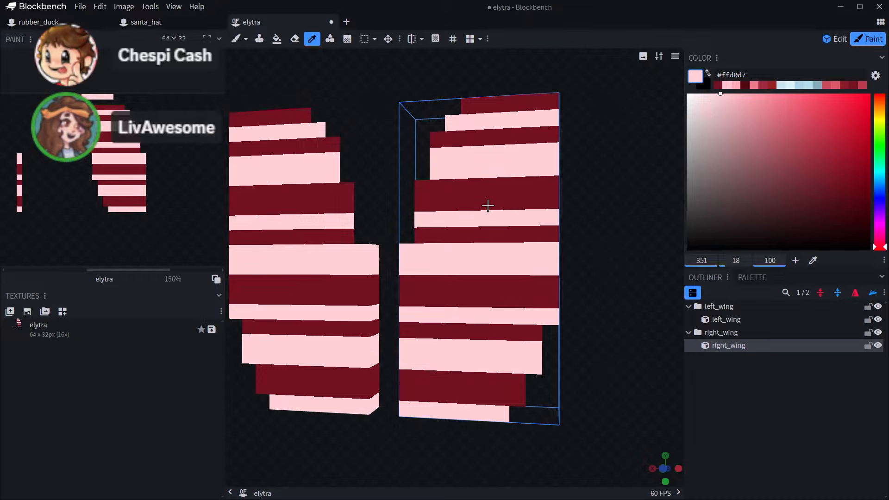
pyautogui.click(487, 206)
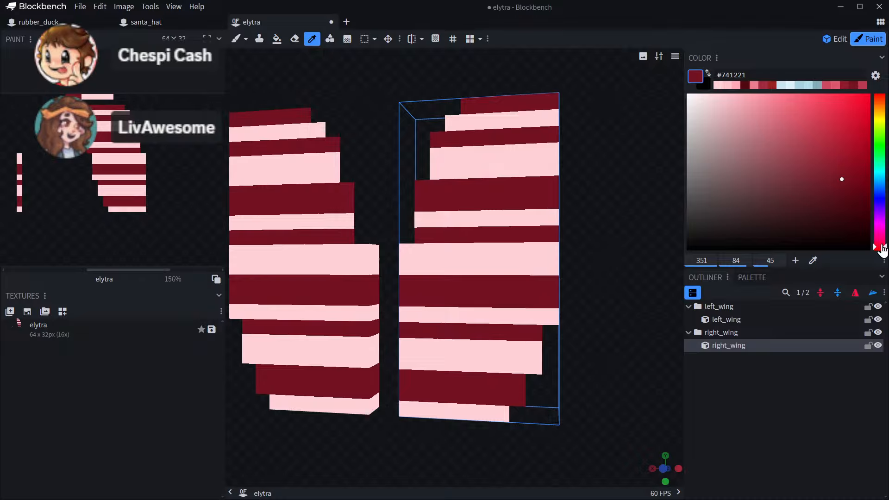
pyautogui.click(882, 245)
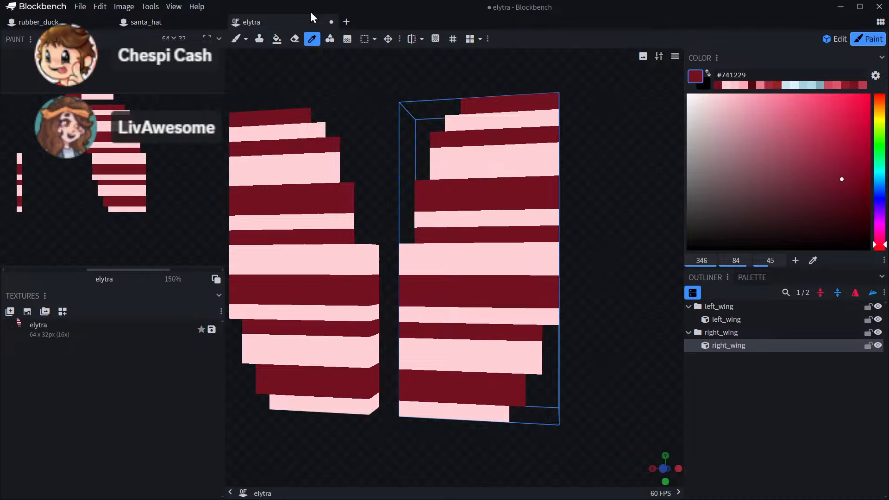
pyautogui.click(276, 42)
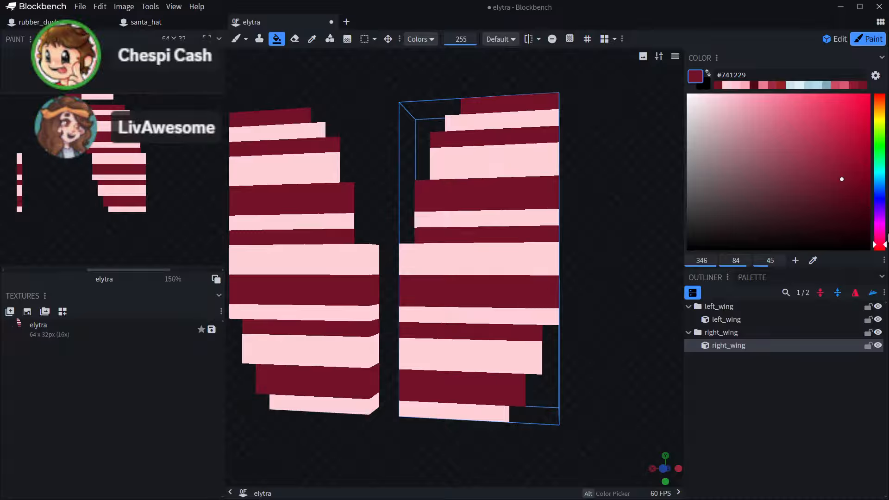
# - Darken the dark red to #5e0919 and switch to the Paint Brush
pyautogui.click(882, 246)
pyautogui.click(853, 192)
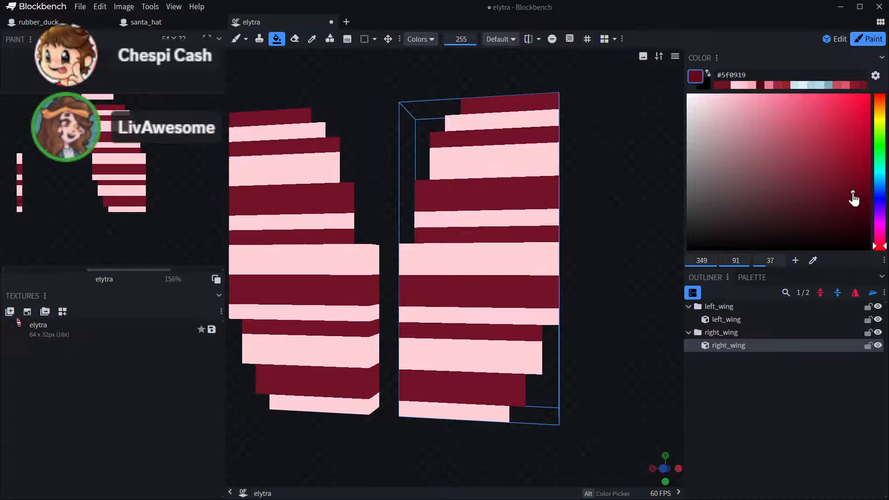
pyautogui.click(237, 38)
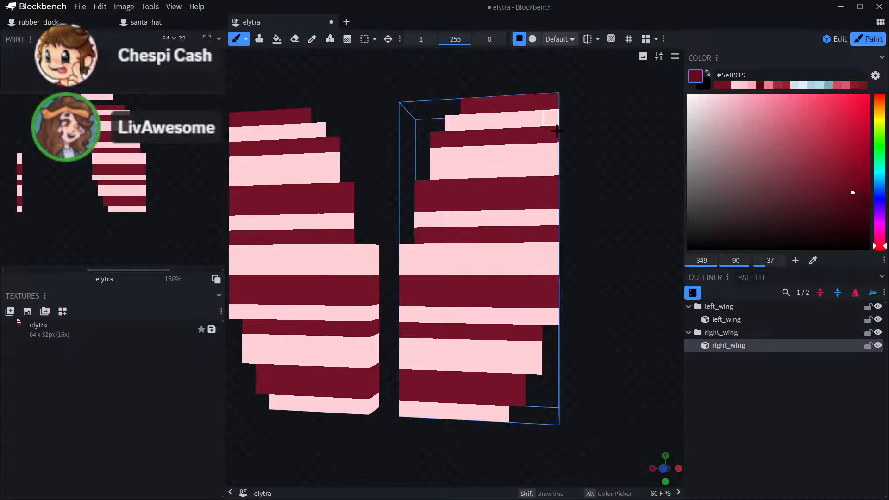
pyautogui.moveTo(556, 199)
pyautogui.mouseDown()
pyautogui.moveTo(556, 186)
pyautogui.moveTo(602, 188)
pyautogui.mouseUp()
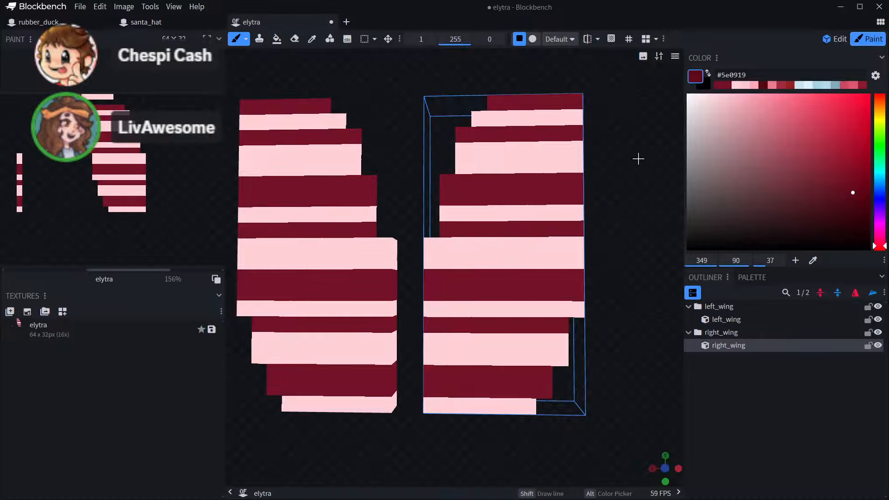
pyautogui.moveTo(641, 135); pyautogui.dragTo(597, 139)
pyautogui.moveTo(374, 201); pyautogui.dragTo(432, 199)
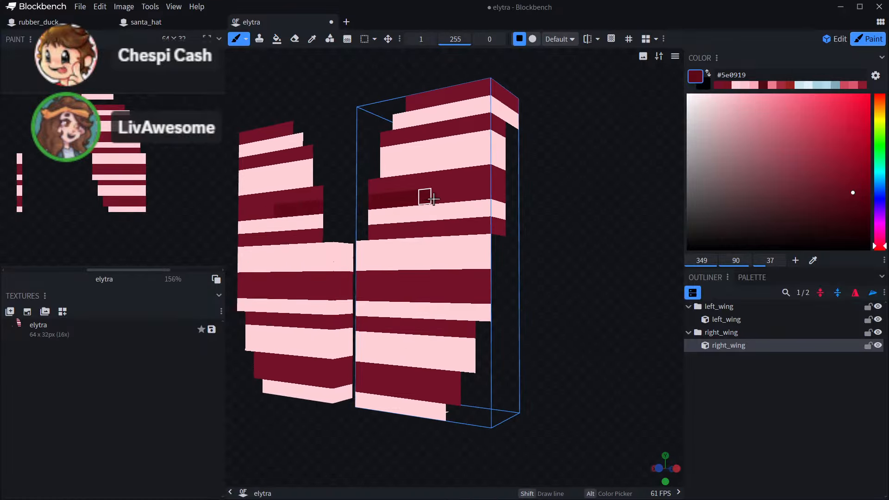
pyautogui.moveTo(531, 188)
pyautogui.mouseDown()
pyautogui.moveTo(617, 168)
pyautogui.moveTo(593, 207)
pyautogui.moveTo(629, 207)
pyautogui.moveTo(574, 213)
pyautogui.mouseUp()
pyautogui.hotkey('ctrl', 'z')
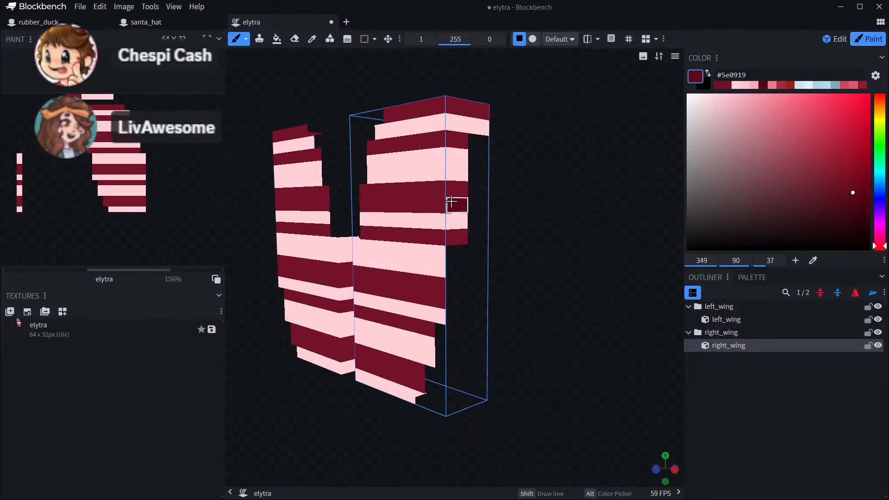
# - Shade the dark stripes with #5e0919 on the right wing's outer side face and at their outer end pixels on the broad face
pyautogui.moveTo(451, 202); pyautogui.dragTo(452, 190)
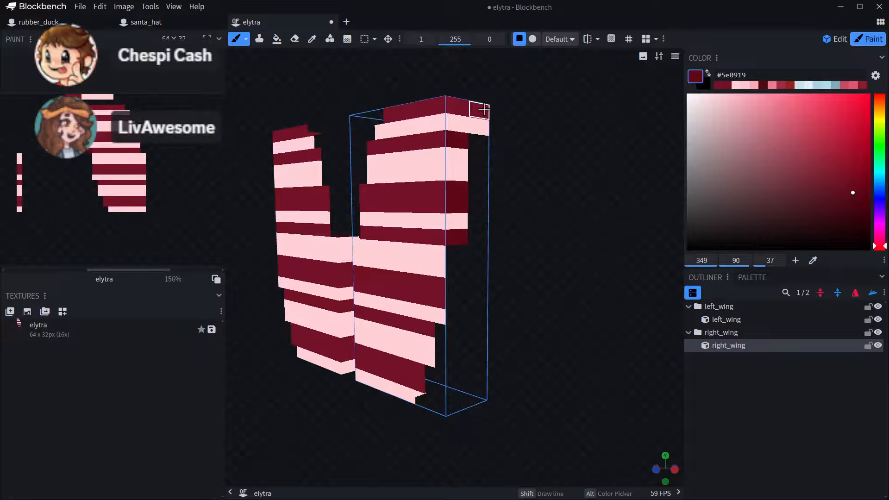
pyautogui.click(453, 111)
pyautogui.moveTo(583, 157); pyautogui.dragTo(559, 121)
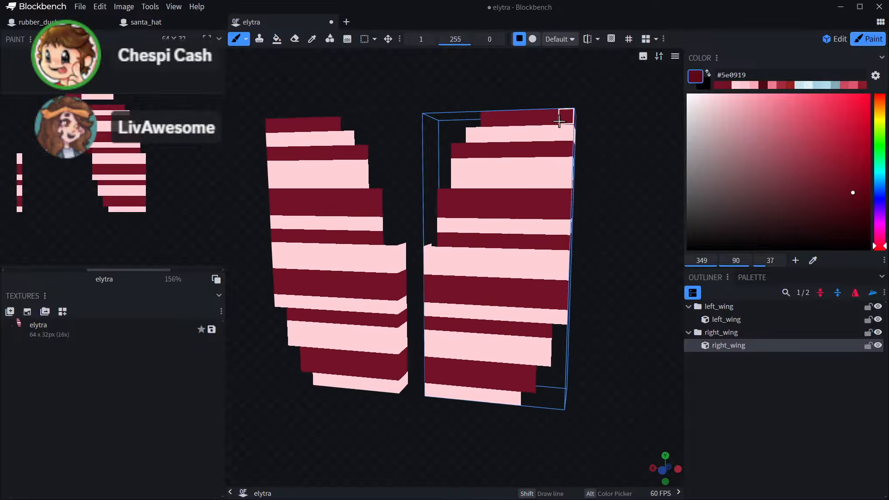
pyautogui.moveTo(569, 163); pyautogui.dragTo(568, 258)
pyautogui.scroll(5, 613, 389)
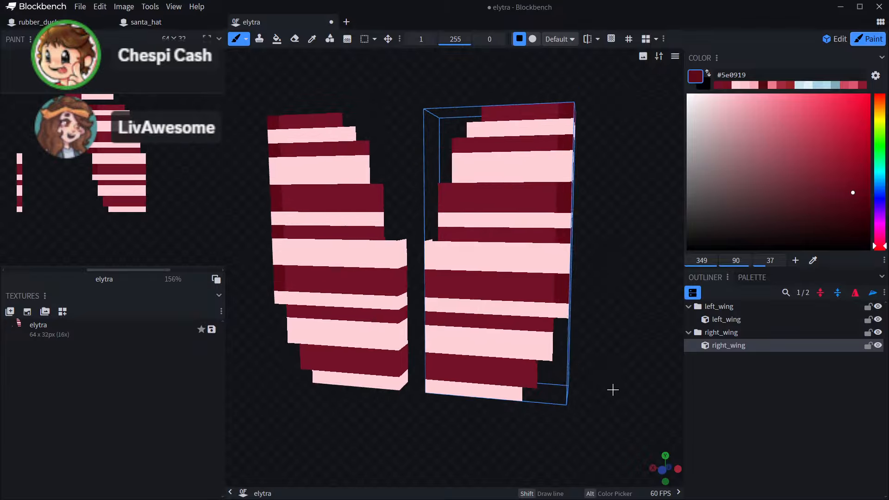
pyautogui.scroll(1, 602, 278)
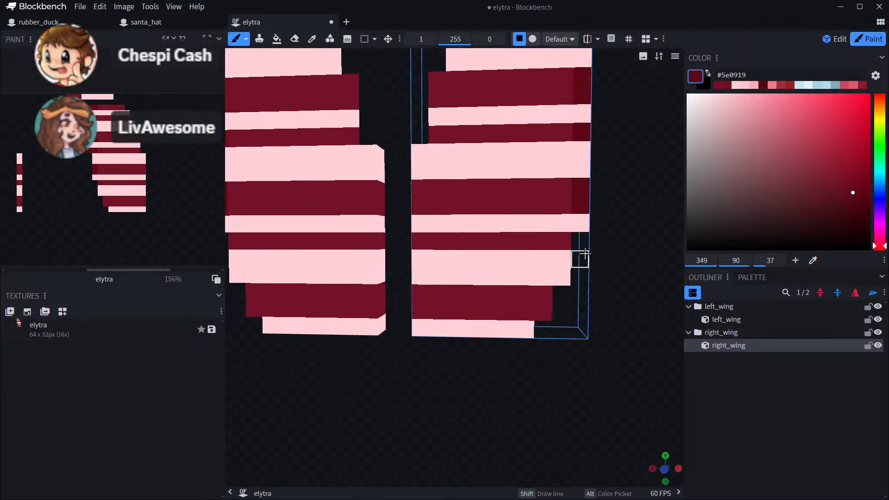
pyautogui.scroll(-5, 622, 256)
pyautogui.moveTo(617, 261)
pyautogui.mouseDown()
pyautogui.moveTo(649, 263)
pyautogui.moveTo(631, 262)
pyautogui.mouseUp()
pyautogui.scroll(5, 576, 249)
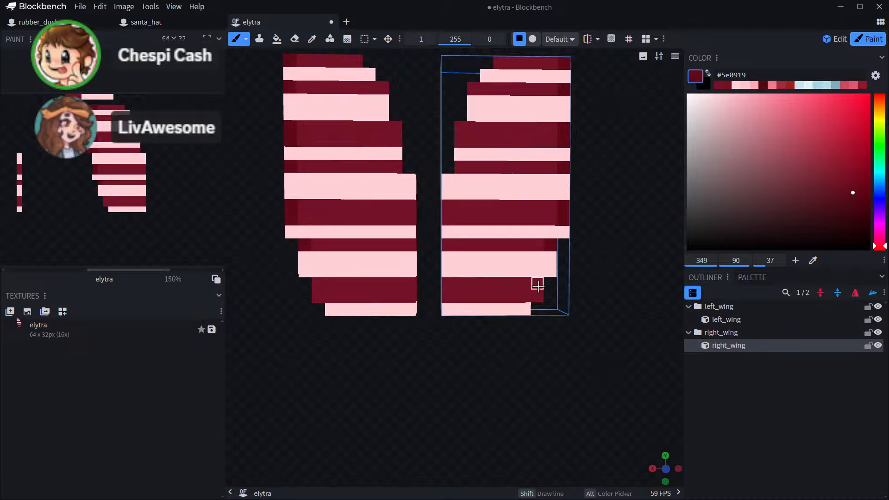
pyautogui.scroll(-3, 602, 291)
pyautogui.scroll(5, 616, 280)
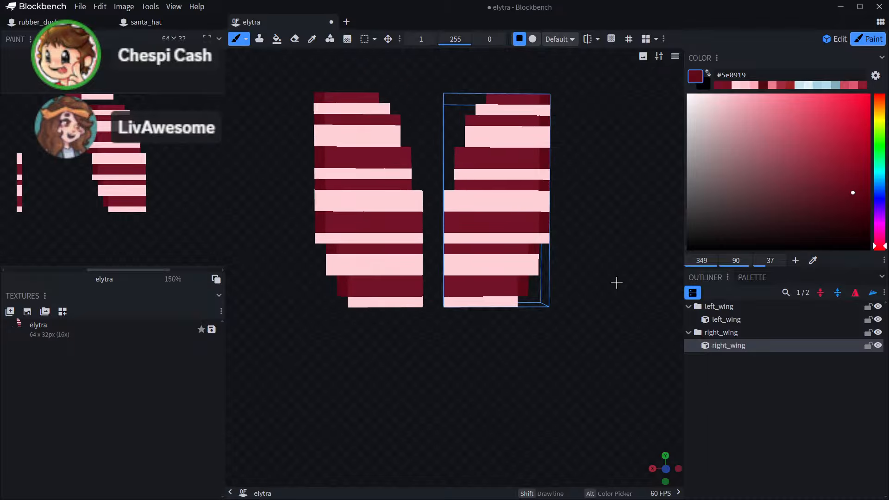
# - Sample the light pink, lighten it to #fff1f4, and highlight the left wing's fourth and fifth pink stripes except their outer end pixels
pyautogui.click(312, 38)
pyautogui.click(472, 118)
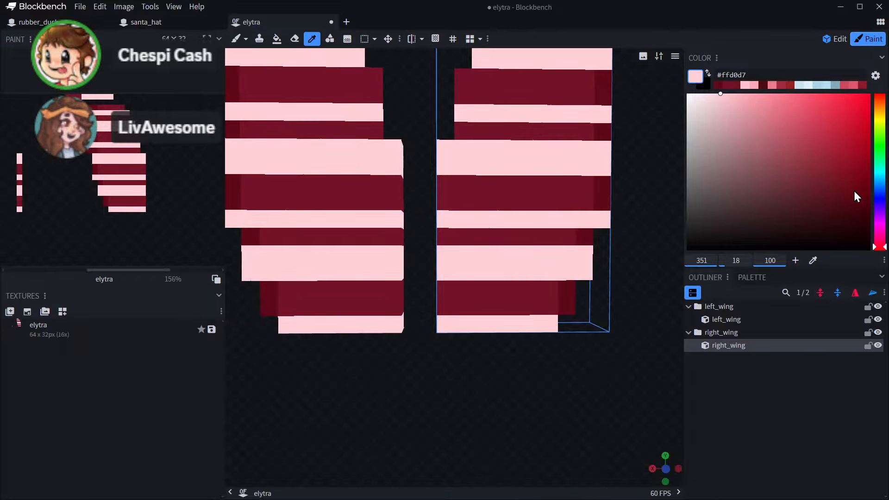
pyautogui.scroll(1, 881, 238)
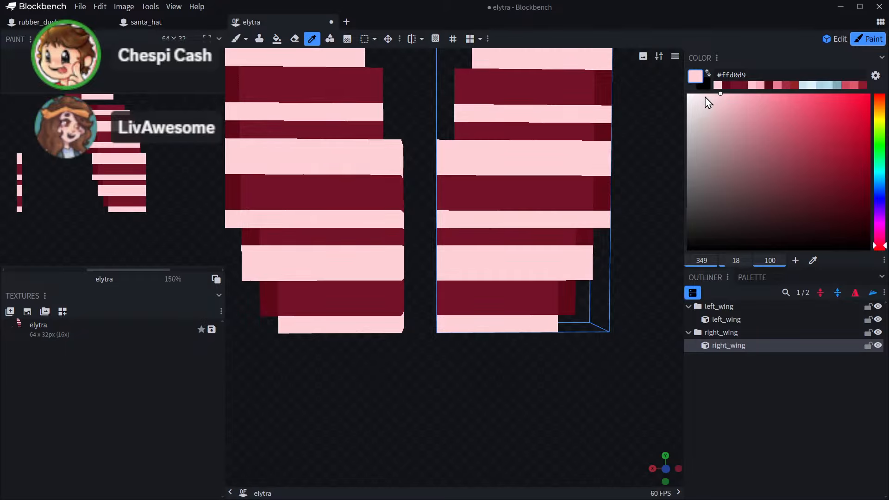
pyautogui.click(236, 38)
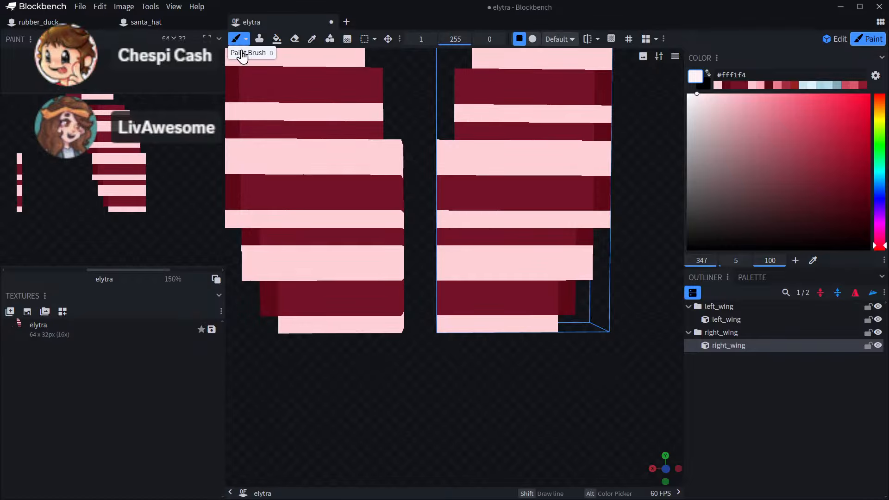
pyautogui.moveTo(252, 155)
pyautogui.mouseDown()
pyautogui.moveTo(371, 162)
pyautogui.moveTo(393, 152)
pyautogui.moveTo(261, 147)
pyautogui.mouseUp()
pyautogui.moveTo(249, 226); pyautogui.dragTo(390, 221)
# - Highlight the left wing's upper three pink stripes with #fff1f4, leaving their outer end pixels pink
pyautogui.moveTo(372, 355)
pyautogui.mouseDown(button='right')
pyautogui.moveTo(401, 414)
pyautogui.moveTo(426, 423)
pyautogui.mouseUp(button='right')
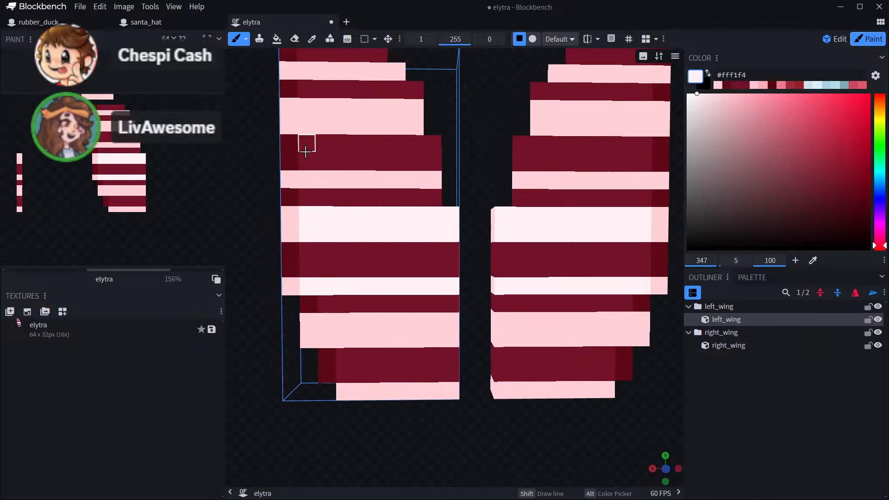
pyautogui.moveTo(310, 180); pyautogui.dragTo(437, 181)
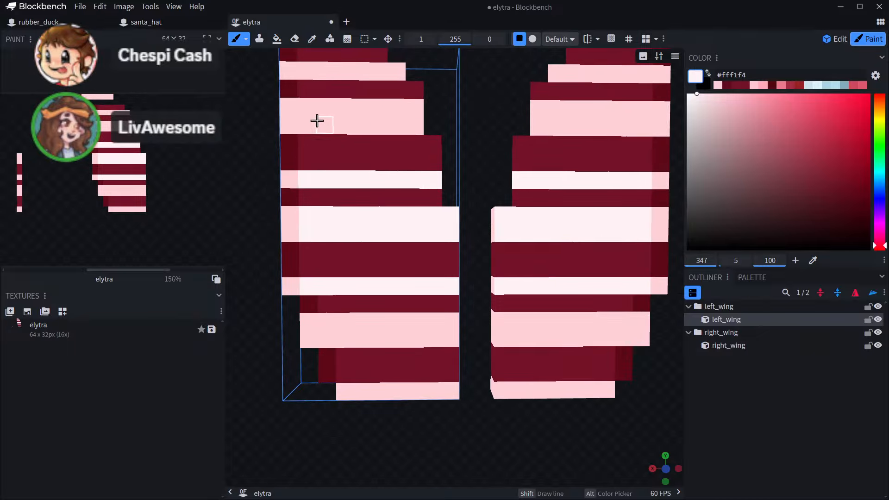
pyautogui.moveTo(317, 121)
pyautogui.mouseDown()
pyautogui.moveTo(312, 104)
pyautogui.moveTo(409, 111)
pyautogui.moveTo(323, 124)
pyautogui.mouseUp()
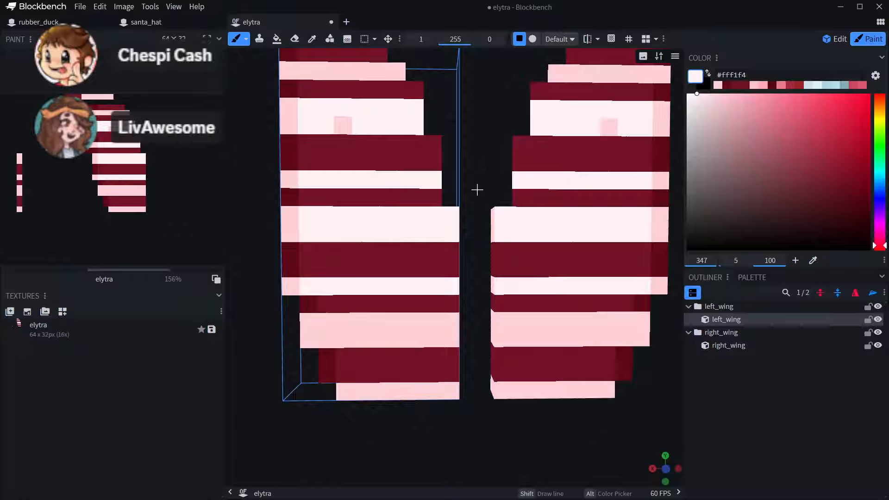
pyautogui.scroll(-2, 417, 137)
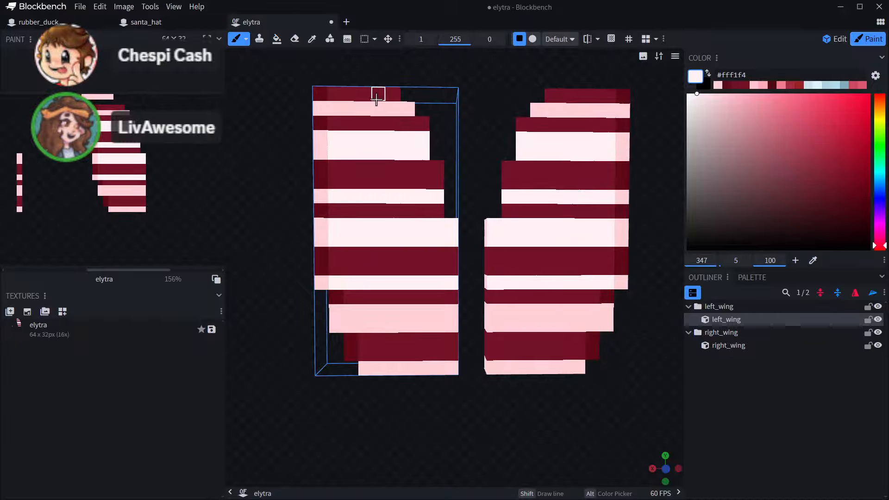
pyautogui.scroll(3, 310, 158)
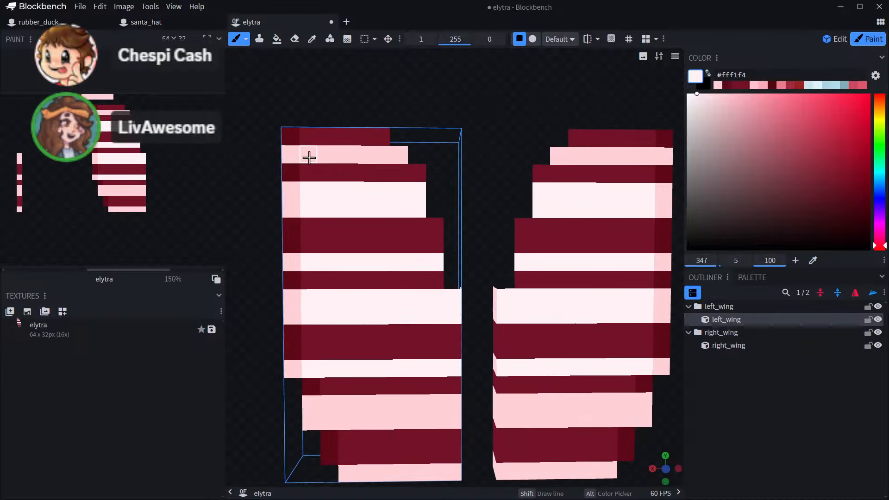
pyautogui.scroll(-2, 427, 171)
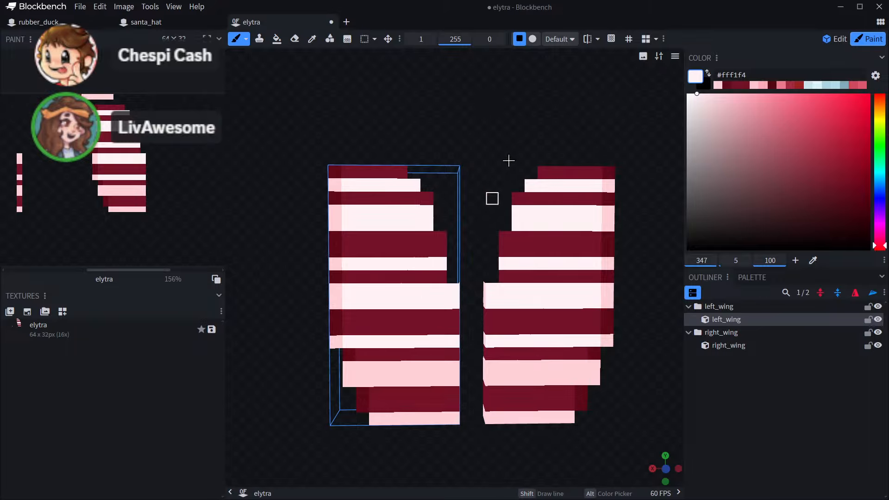
# - Highlight the left wing's lowest two pink stripes with #fff1f4, leaving their outer end pixels pink
pyautogui.moveTo(514, 172); pyautogui.dragTo(500, 79, button='right')
pyautogui.scroll(3, 407, 232)
pyautogui.moveTo(324, 263)
pyautogui.mouseDown()
pyautogui.moveTo(312, 266)
pyautogui.moveTo(399, 274)
pyautogui.moveTo(407, 264)
pyautogui.moveTo(334, 260)
pyautogui.mouseUp()
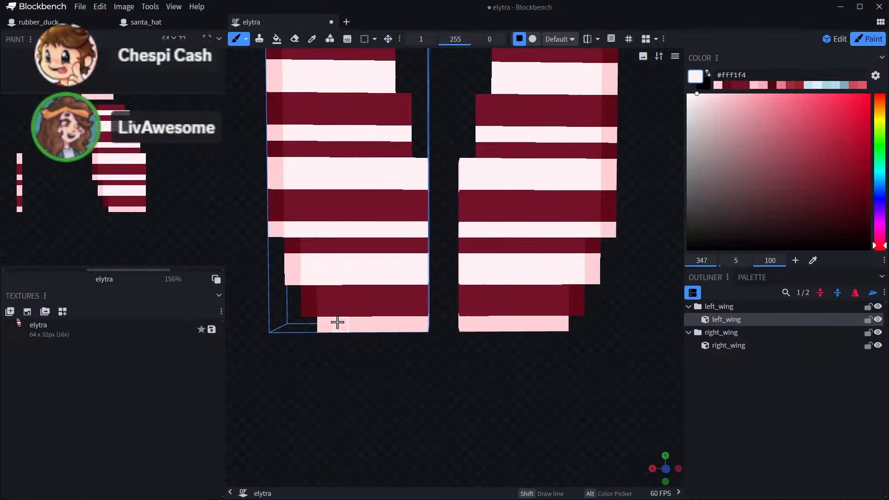
pyautogui.moveTo(346, 326)
pyautogui.mouseDown()
pyautogui.moveTo(399, 326)
pyautogui.moveTo(384, 338)
pyautogui.moveTo(355, 304)
pyautogui.moveTo(348, 362)
pyautogui.moveTo(367, 371)
pyautogui.moveTo(361, 333)
pyautogui.mouseUp()
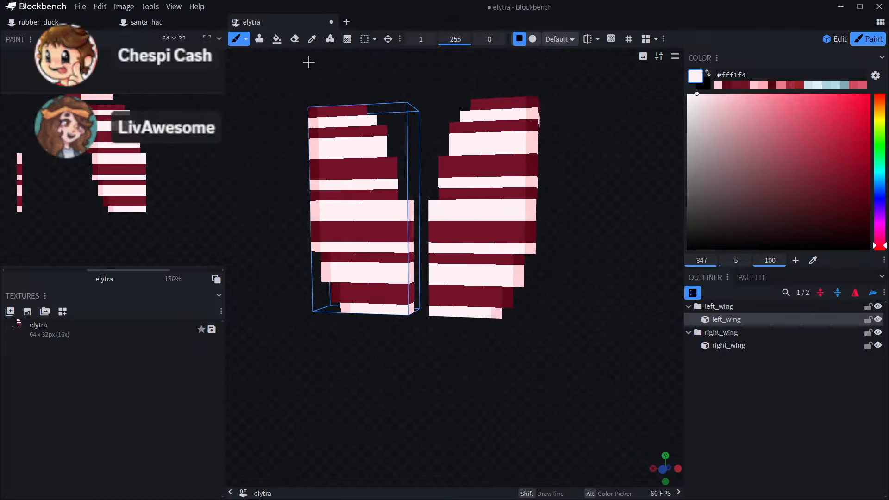
# - Sample the pink #ffd0d7 and paint the inner end pixels of the left wing's light stripes with it
pyautogui.click(311, 39)
pyautogui.scroll(2, 278, 112)
pyautogui.click(269, 108)
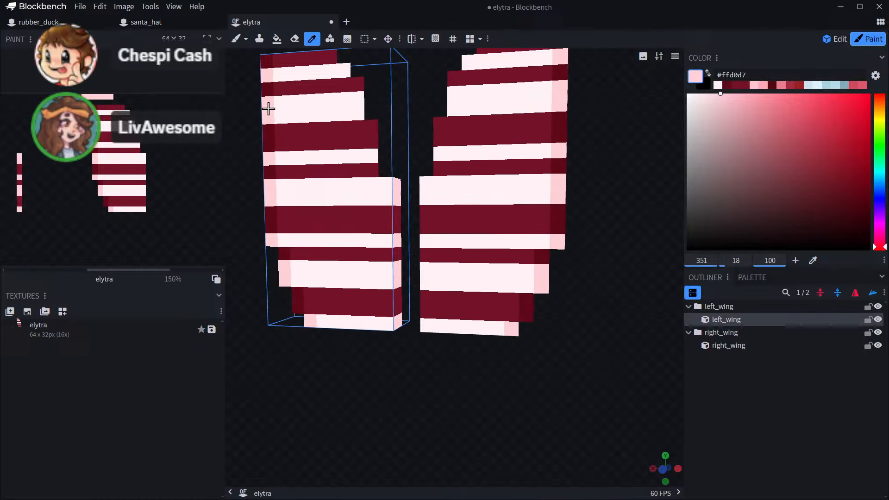
pyautogui.click(238, 40)
pyautogui.moveTo(337, 58); pyautogui.dragTo(397, 187, button='right')
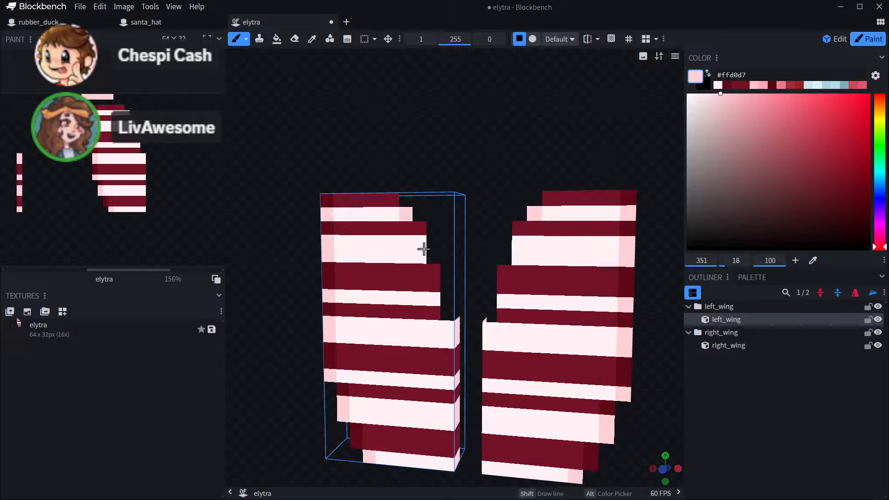
pyautogui.moveTo(418, 244); pyautogui.dragTo(419, 252)
pyautogui.moveTo(472, 167); pyautogui.dragTo(445, 88, button='right')
pyautogui.moveTo(454, 100); pyautogui.dragTo(484, 99)
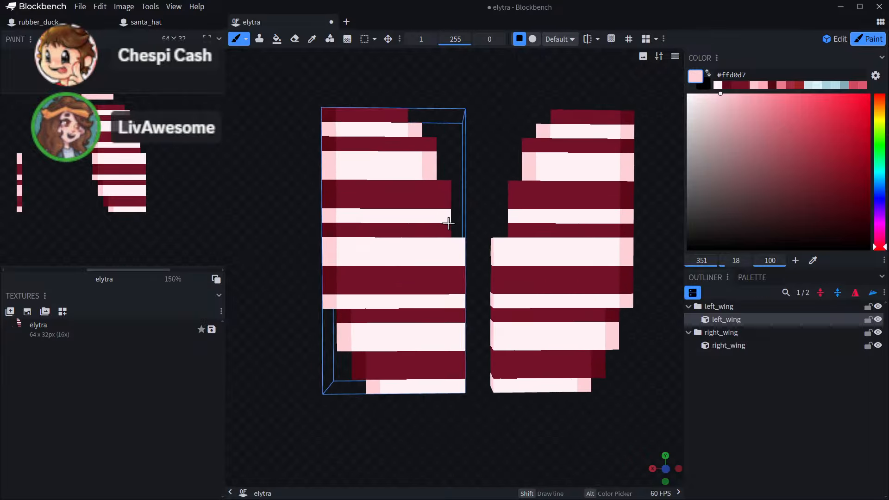
pyautogui.moveTo(458, 242); pyautogui.dragTo(459, 252)
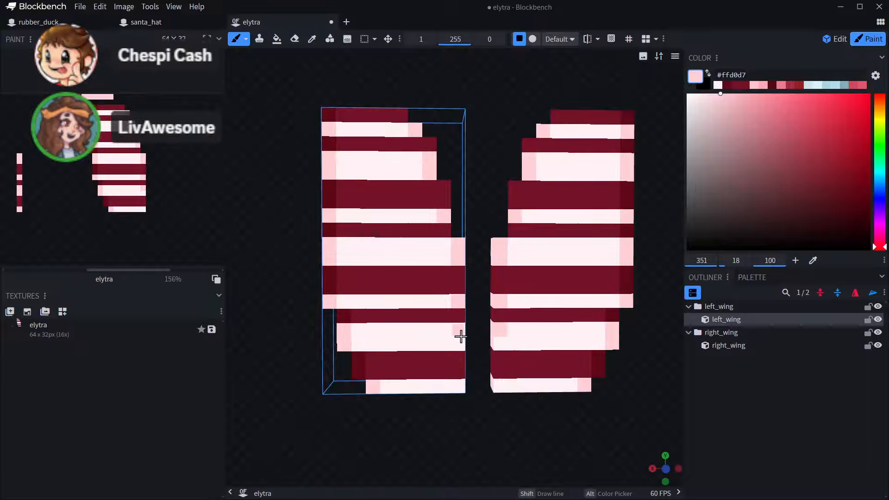
pyautogui.moveTo(477, 370)
pyautogui.mouseDown()
pyautogui.moveTo(558, 447)
pyautogui.moveTo(505, 403)
pyautogui.mouseUp()
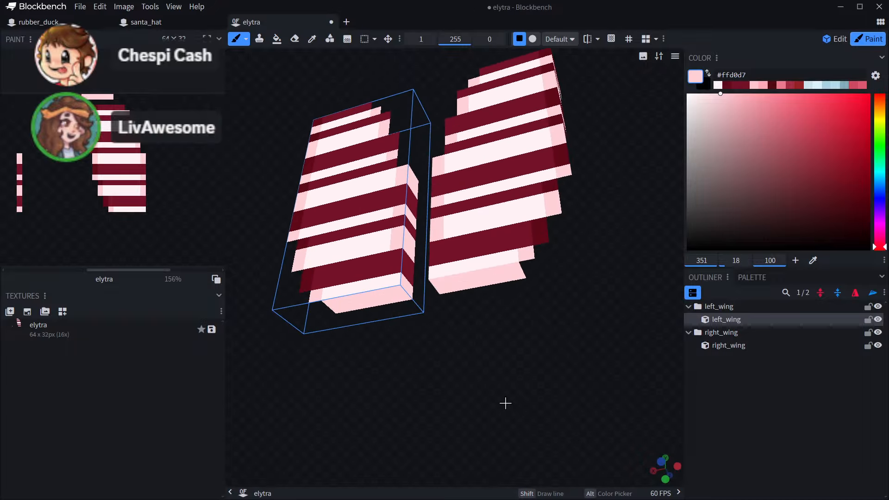
# - Sample #fff1f4 from the lowest stripe and highlight the left wing's underside, leaving its inner end pixel pink
pyautogui.moveTo(407, 334); pyautogui.dragTo(437, 399)
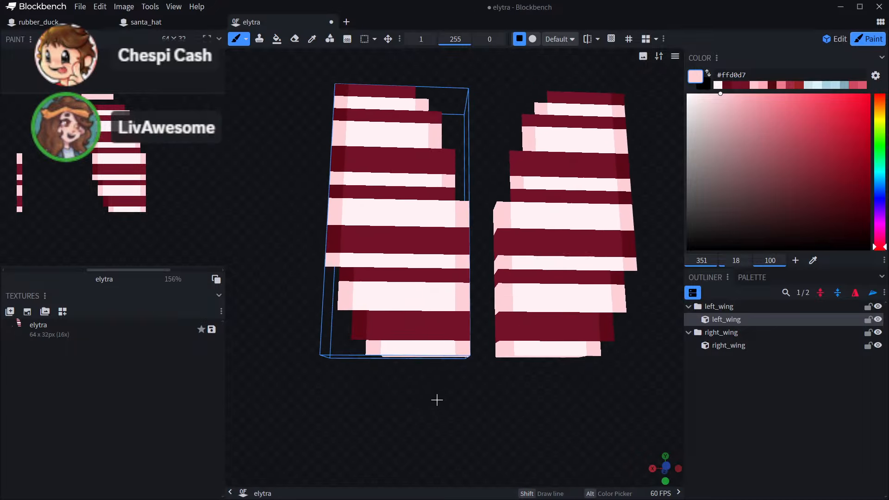
pyautogui.click(312, 39)
pyautogui.scroll(2, 432, 320)
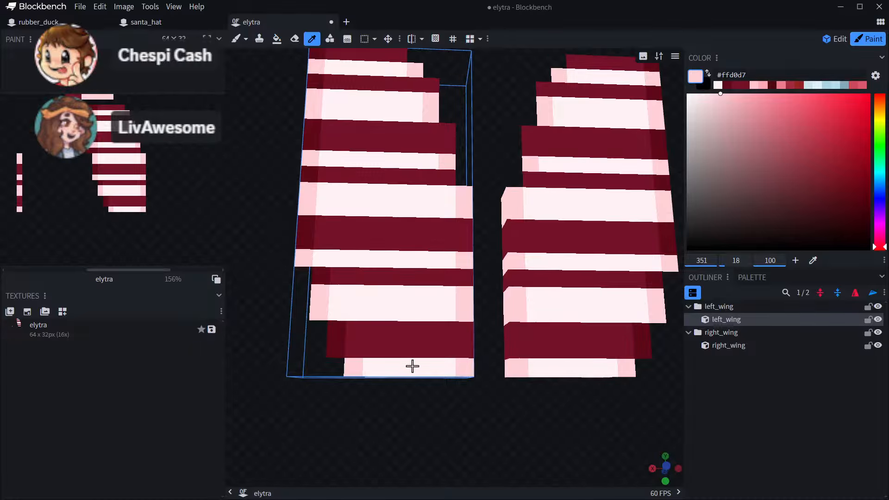
pyautogui.moveTo(412, 366); pyautogui.dragTo(377, 272)
pyautogui.click(372, 231)
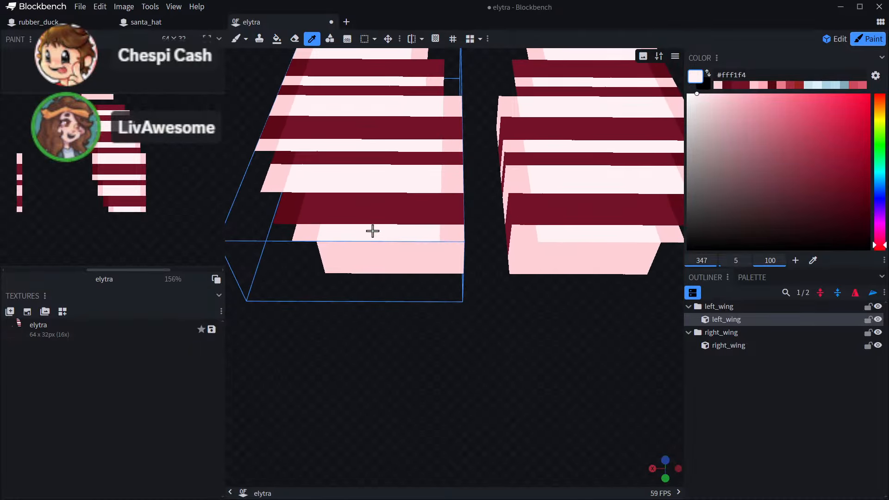
pyautogui.click(244, 45)
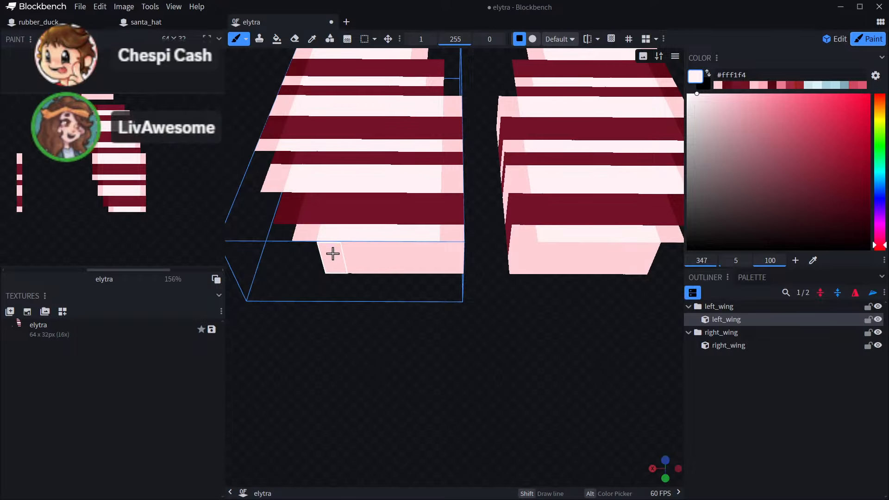
pyautogui.moveTo(332, 252); pyautogui.dragTo(408, 263)
pyautogui.click(422, 262)
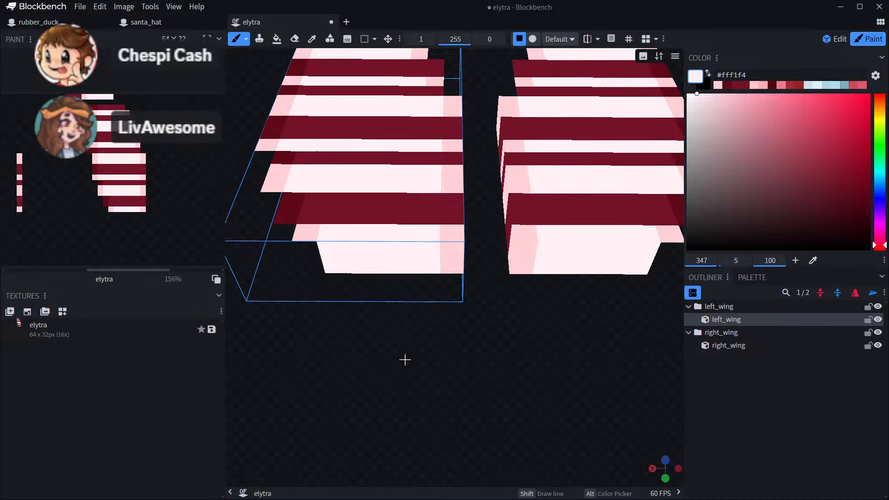
# - Sample the dark red #5e0919 from the right wing's outer edge and return to the Paint Brush
pyautogui.moveTo(405, 359); pyautogui.dragTo(403, 398)
pyautogui.scroll(-5, 421, 397)
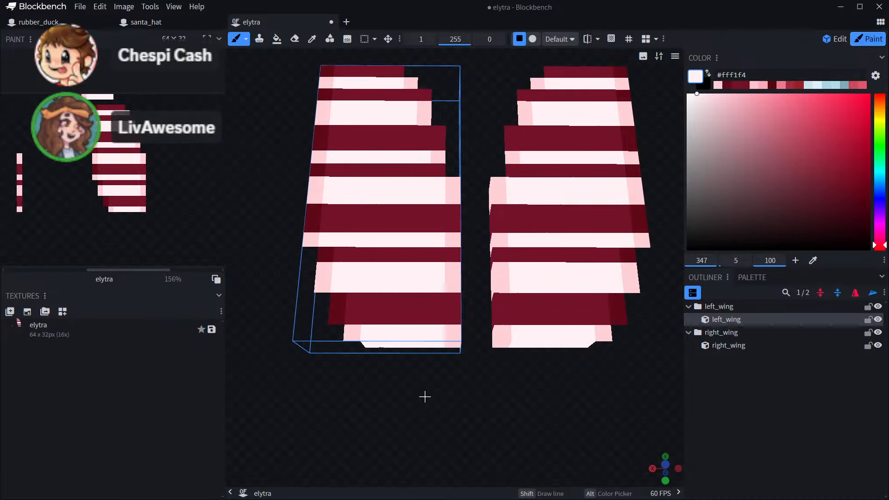
pyautogui.scroll(3, 421, 396)
pyautogui.press('c')
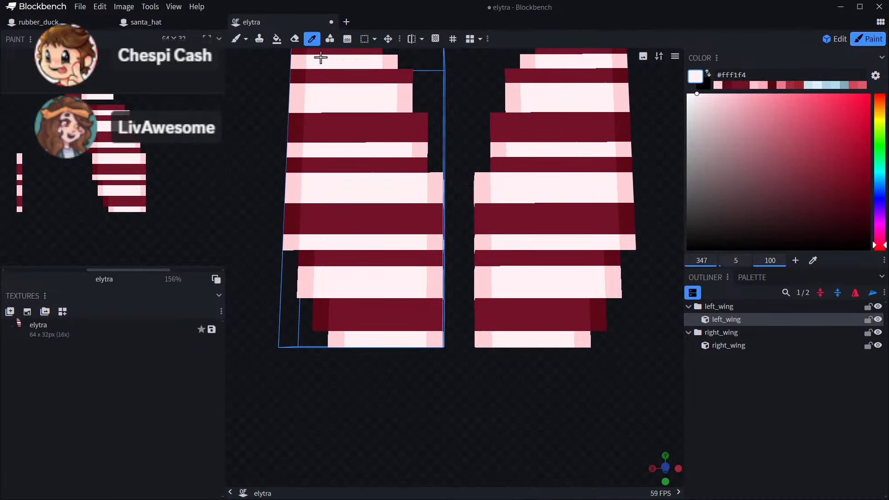
pyautogui.scroll(-3, 570, 158)
pyautogui.moveTo(609, 119); pyautogui.dragTo(577, 193, button='right')
pyautogui.moveTo(578, 194); pyautogui.dragTo(546, 222)
pyautogui.scroll(2, 546, 223)
pyautogui.click(548, 223)
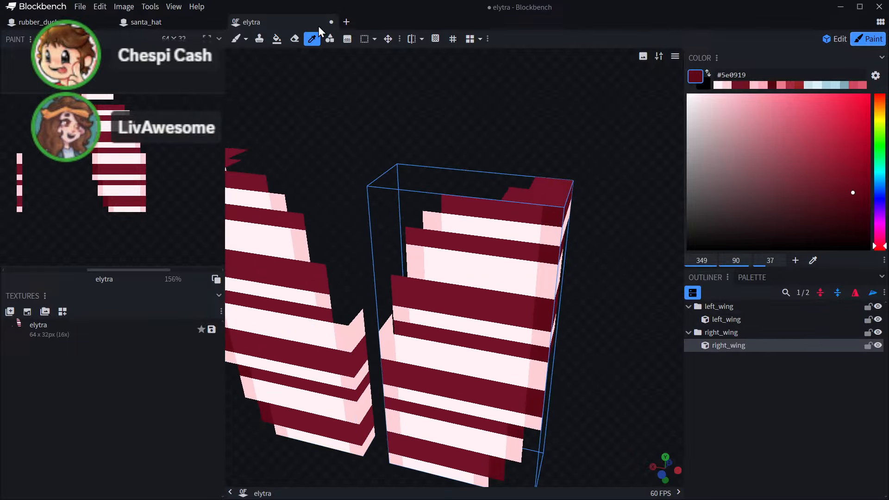
pyautogui.click(237, 39)
pyautogui.moveTo(499, 134); pyautogui.dragTo(477, 171)
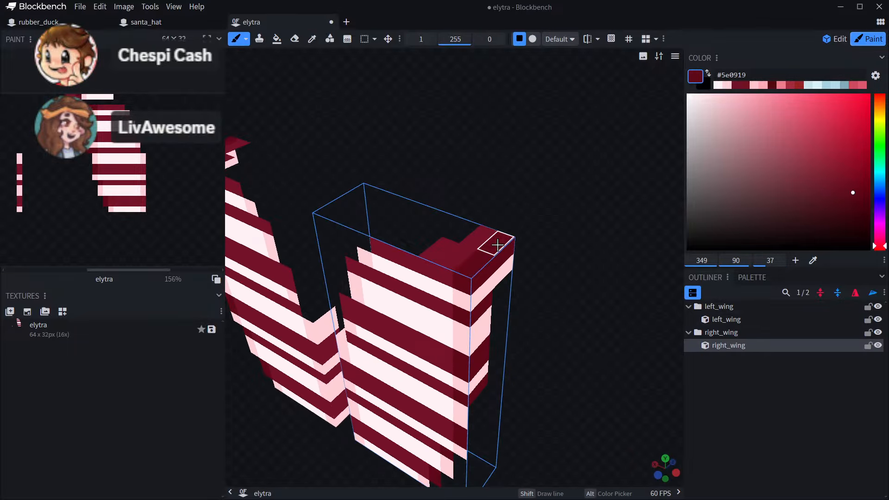
# - Examine both striped wings from the front and the side with nothing selected
pyautogui.press('KP_1')
pyautogui.click(713, 461)
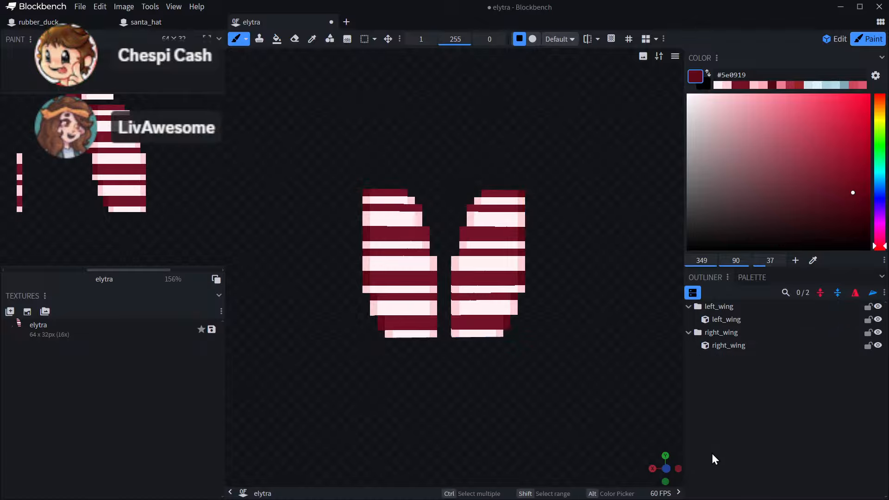
pyautogui.scroll(-2, 555, 404)
pyautogui.moveTo(478, 401); pyautogui.dragTo(372, 412)
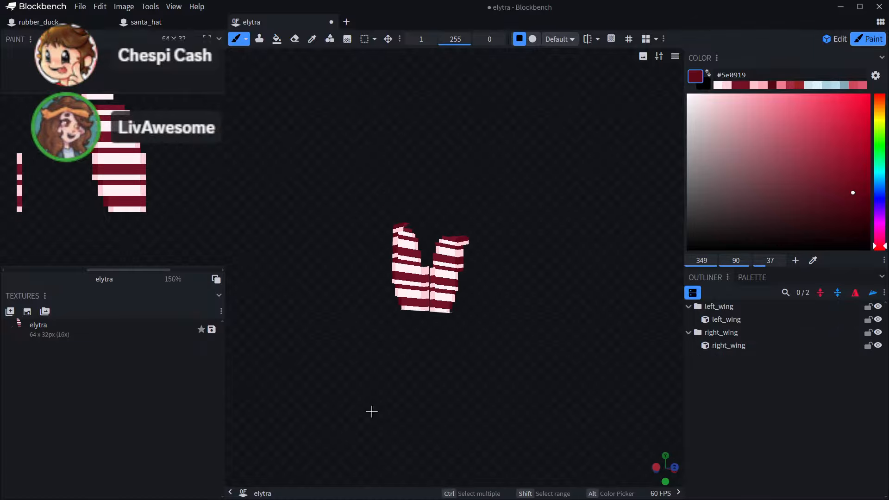
pyautogui.scroll(5, 588, 352)
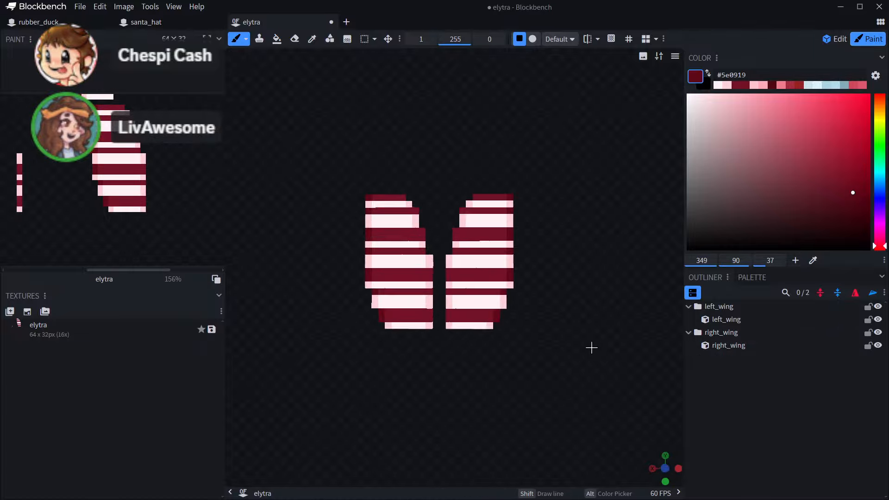
pyautogui.moveTo(622, 212)
pyautogui.mouseDown(button='right')
pyautogui.moveTo(616, 190)
pyautogui.moveTo(640, 298)
pyautogui.moveTo(622, 242)
pyautogui.moveTo(655, 229)
pyautogui.moveTo(611, 201)
pyautogui.mouseUp(button='right')
pyautogui.moveTo(611, 201); pyautogui.dragTo(584, 184)
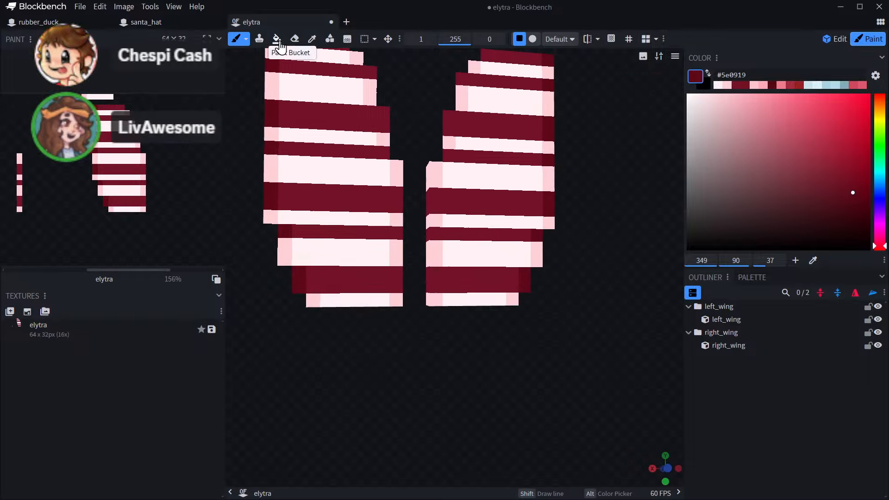
# - Sample #5e0919 again from the right wing and darken the inner end pixels of the left wing's third to sixth red stripes from the top
pyautogui.click(312, 38)
pyautogui.scroll(3, 310, 160)
pyautogui.click(301, 169)
pyautogui.scroll(-1, 301, 169)
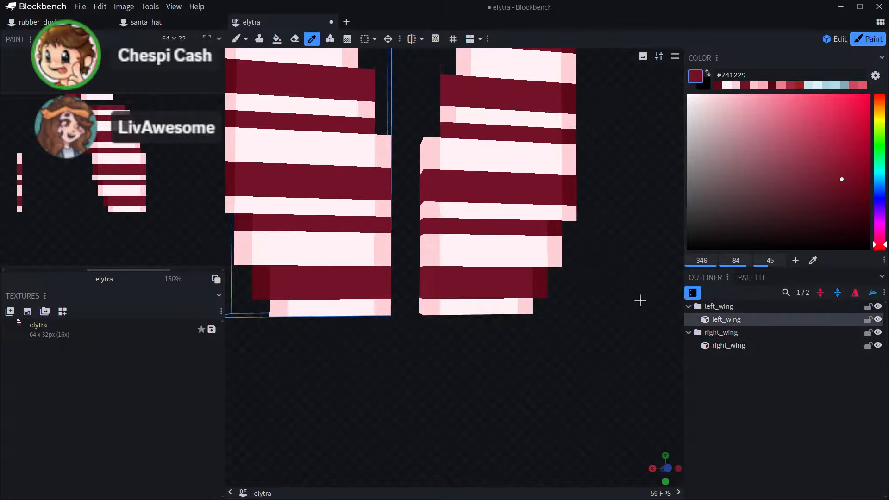
pyautogui.moveTo(492, 389); pyautogui.dragTo(522, 407)
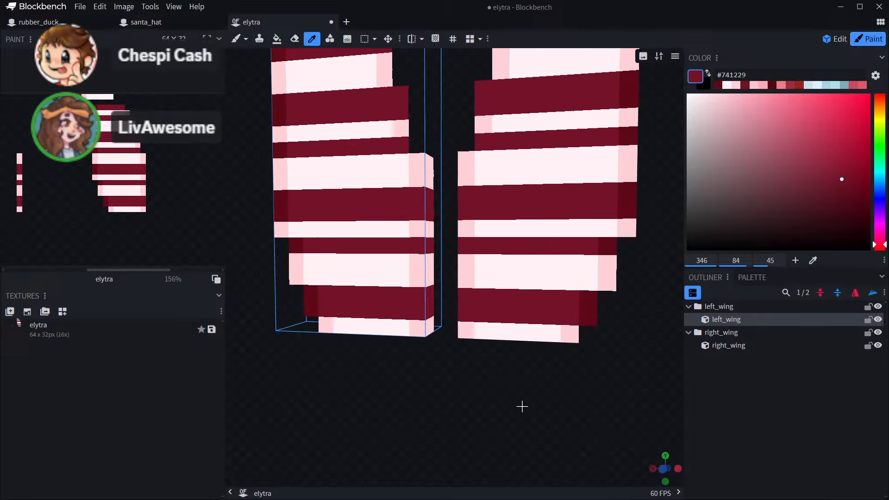
pyautogui.click(625, 203)
pyautogui.click(236, 38)
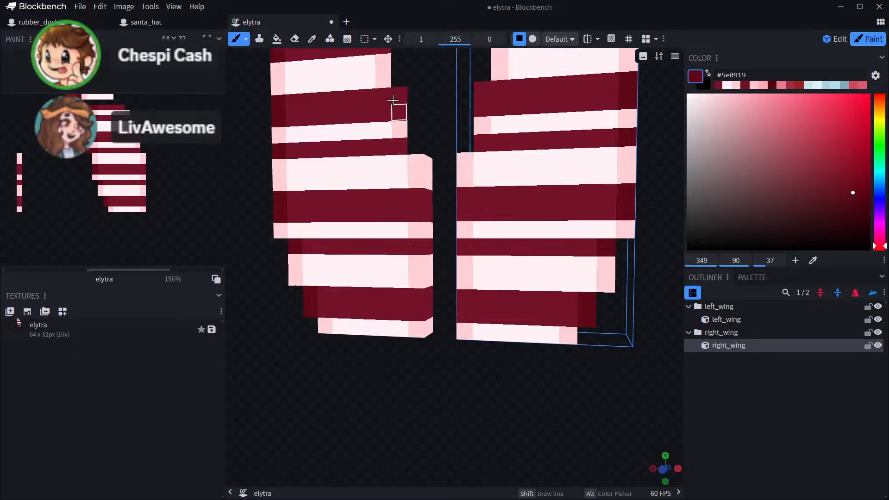
pyautogui.click(396, 110)
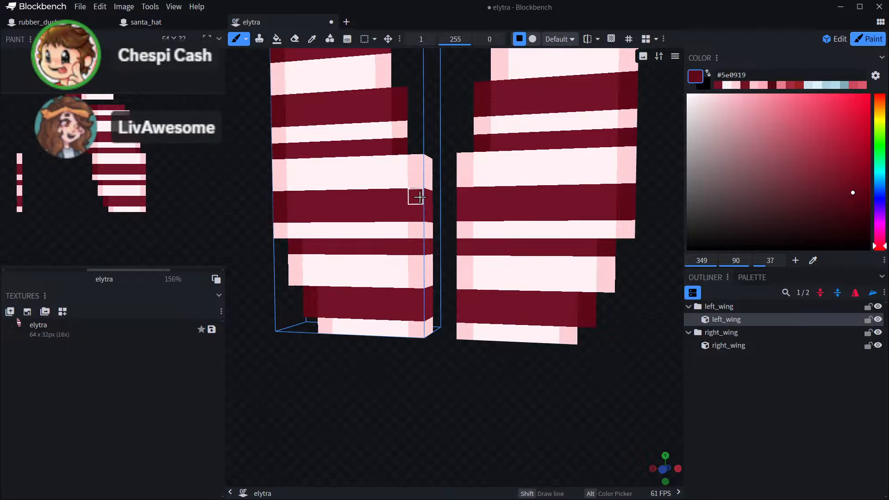
pyautogui.moveTo(419, 197); pyautogui.dragTo(420, 221)
pyautogui.click(423, 248)
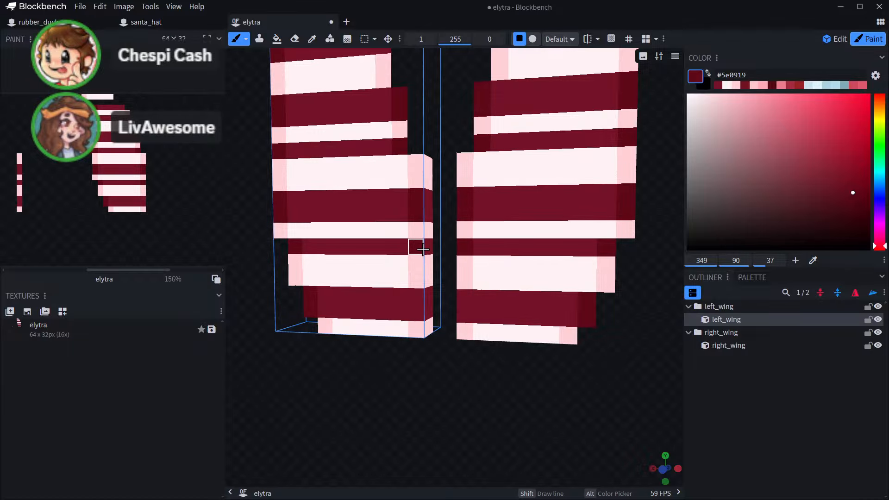
# - Darken the inner end pixels of the left wing's lowest and top two red stripes with #5e0919, undoing any stray stroke
pyautogui.moveTo(389, 406); pyautogui.dragTo(406, 445)
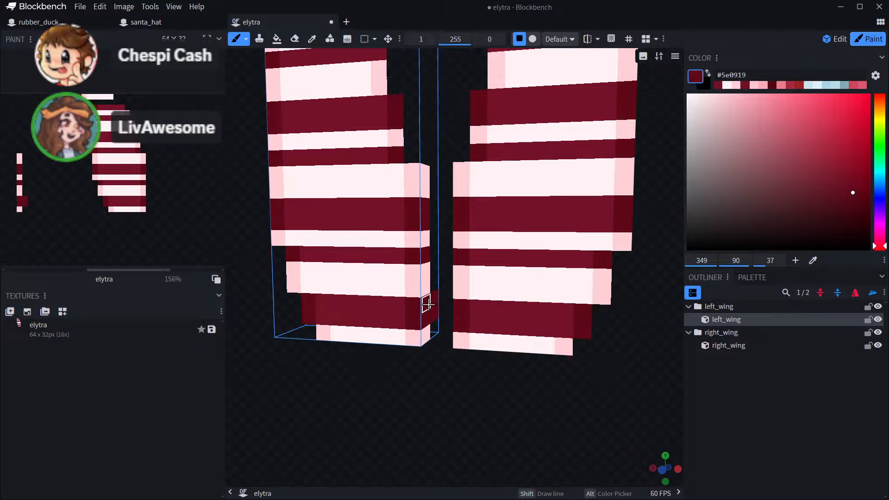
pyautogui.scroll(3, 415, 324)
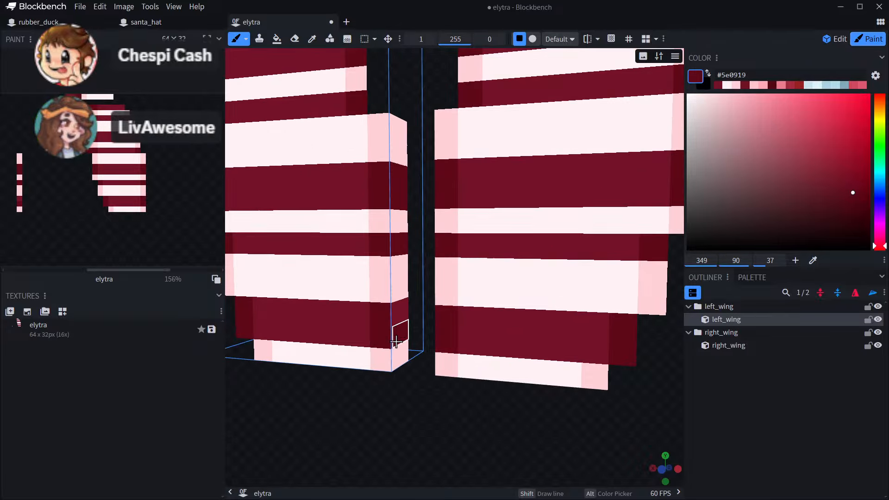
pyautogui.scroll(-3, 367, 423)
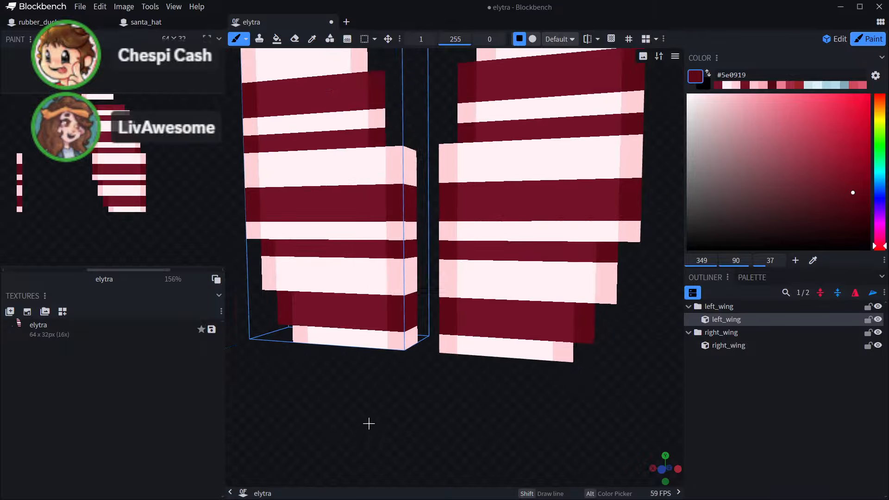
pyautogui.moveTo(367, 422); pyautogui.dragTo(443, 284)
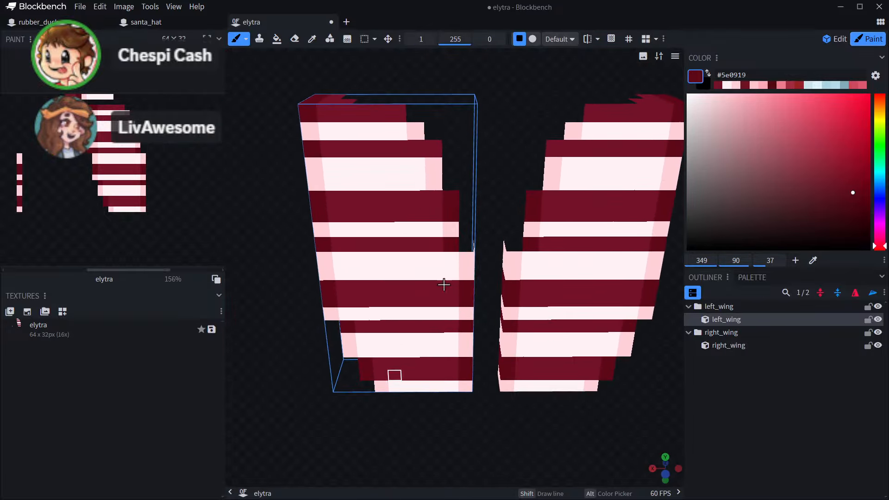
pyautogui.hotkey('ctrl', 'z')
pyautogui.click(433, 148)
pyautogui.click(398, 114)
pyautogui.moveTo(456, 71)
pyautogui.mouseDown()
pyautogui.moveTo(446, 105)
pyautogui.moveTo(409, 78)
pyautogui.moveTo(301, 77)
pyautogui.moveTo(413, 44)
pyautogui.moveTo(458, 54)
pyautogui.mouseUp()
pyautogui.scroll(-4, 477, 263)
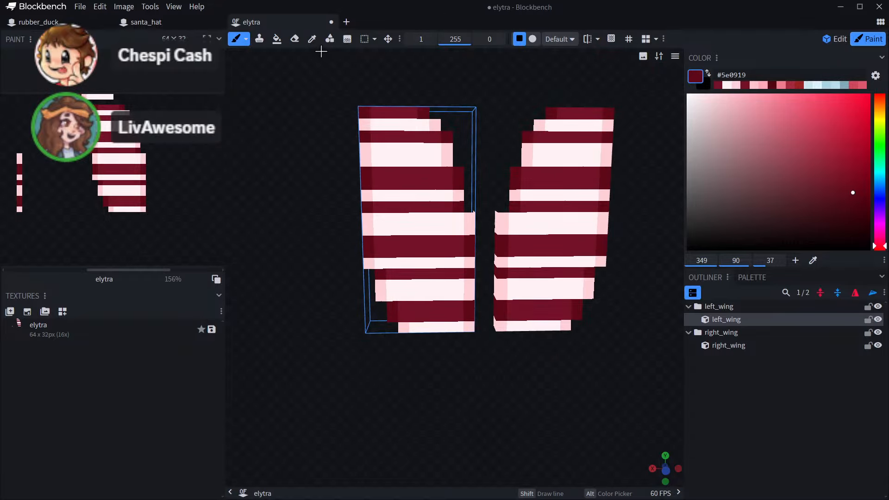
# - Sample the base red, brighten it to #9c1e42 and paint a highlight along the upper middle of the left wing's fifth red stripe
pyautogui.click(312, 39)
pyautogui.scroll(5, 428, 215)
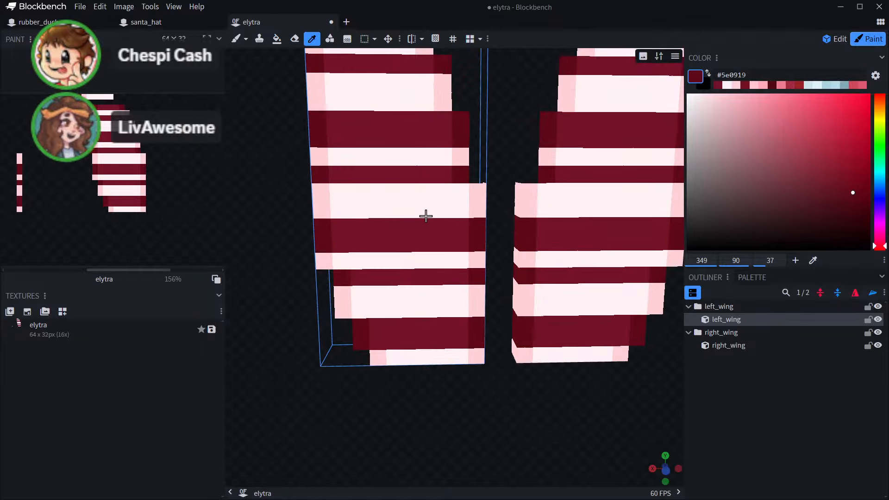
pyautogui.scroll(-2, 421, 216)
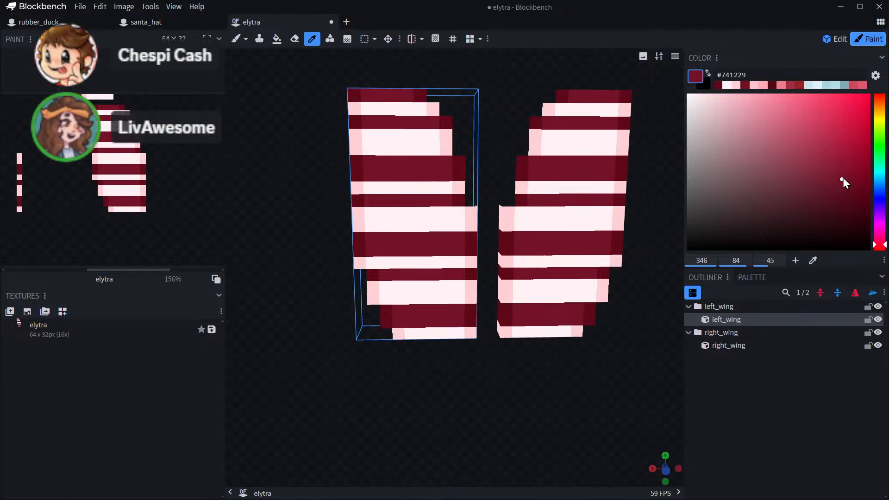
pyautogui.scroll(3, 883, 234)
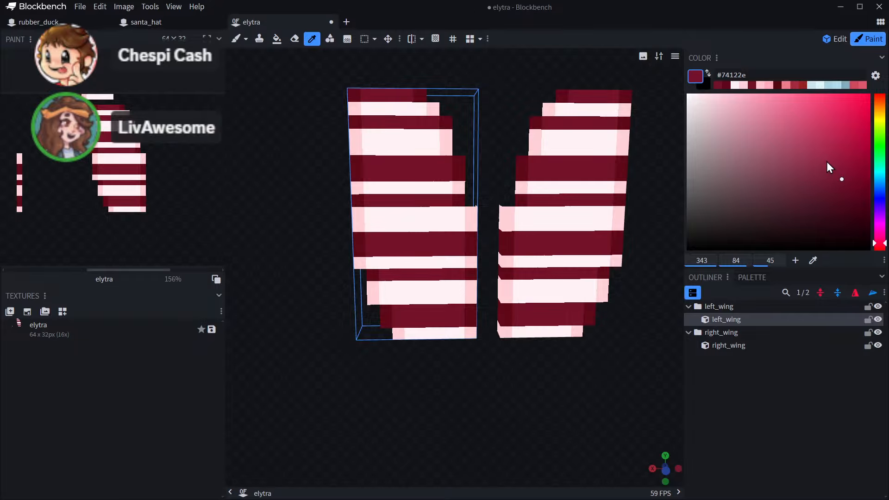
pyautogui.click(237, 39)
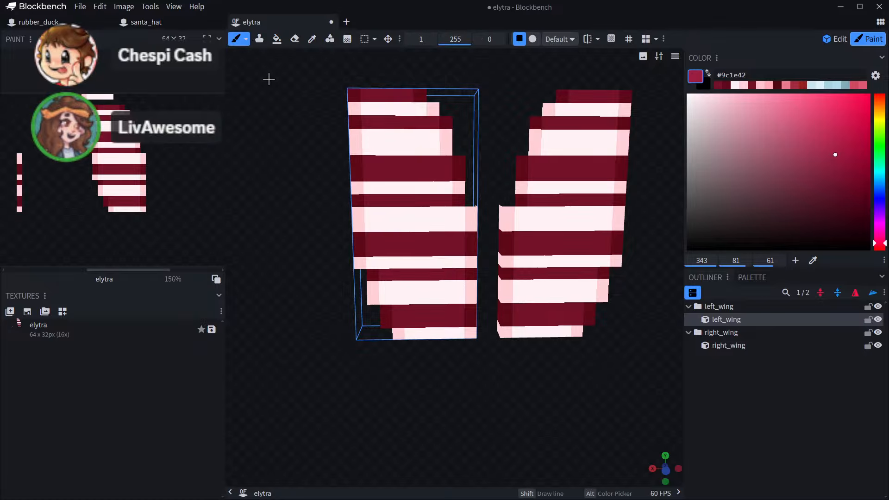
pyautogui.scroll(2, 435, 227)
pyautogui.moveTo(444, 233); pyautogui.dragTo(367, 230)
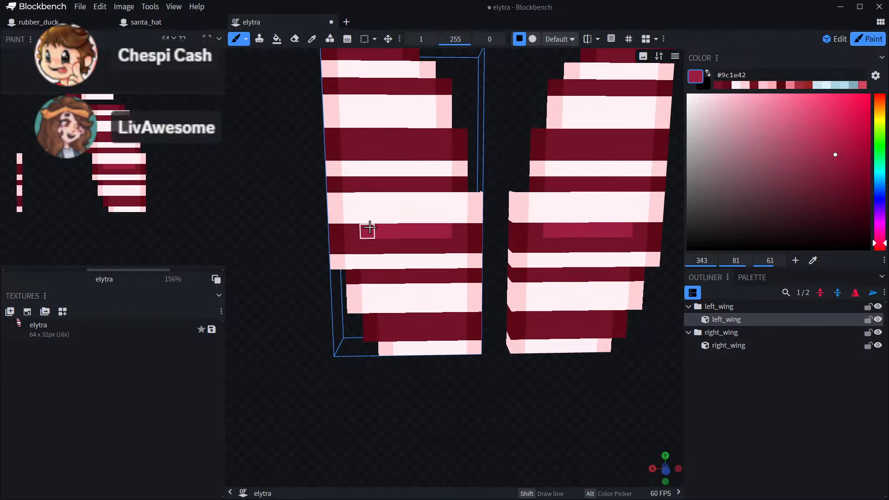
# - Paint #9c1e42 highlights along the middle of the left wing's lowest two red stripes
pyautogui.scroll(-2, 449, 341)
pyautogui.scroll(3, 405, 299)
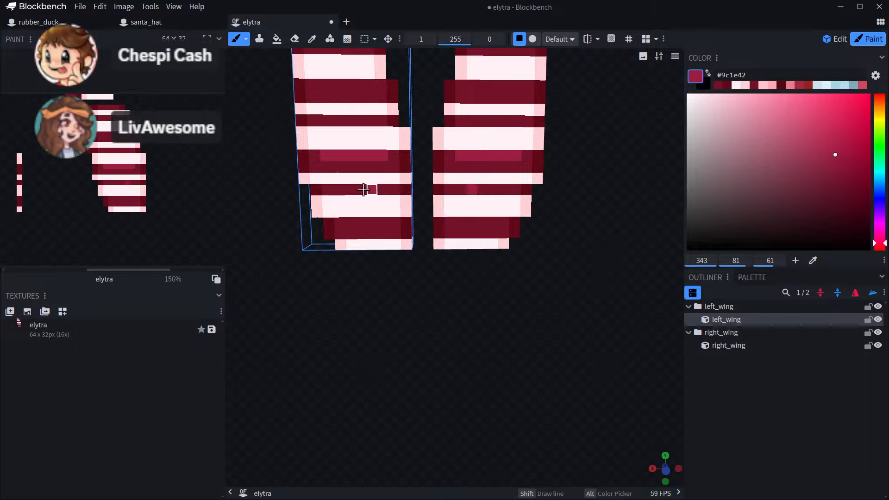
pyautogui.moveTo(364, 190); pyautogui.dragTo(345, 189)
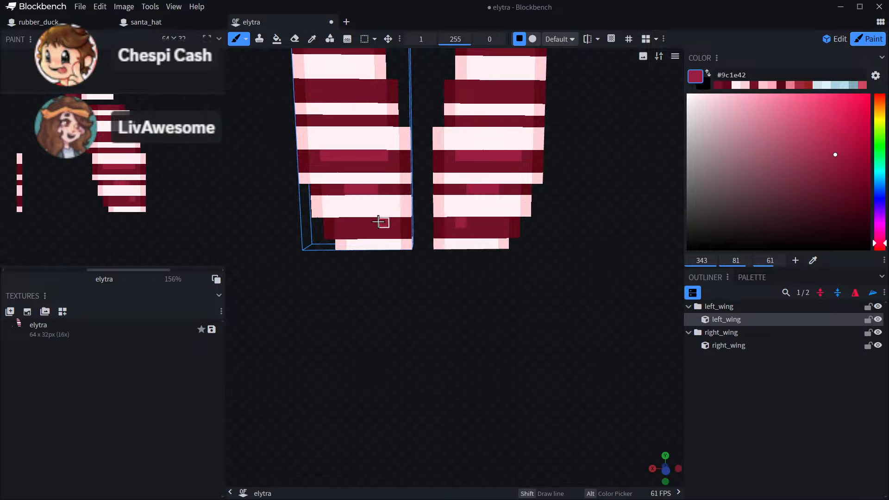
pyautogui.moveTo(379, 222); pyautogui.dragTo(353, 222)
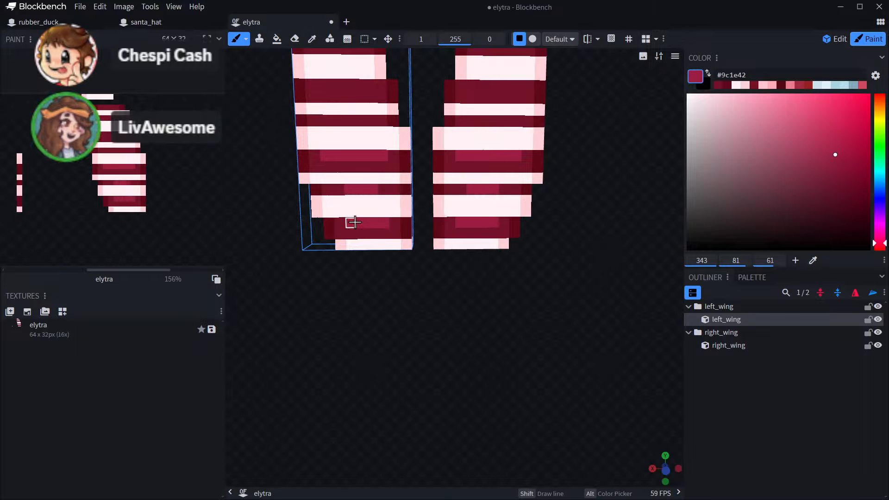
pyautogui.click(339, 189)
# - Paint #9c1e42 highlights along the middle of the left wing's upper four red stripes, then deselect the wing
pyautogui.scroll(-2, 429, 311)
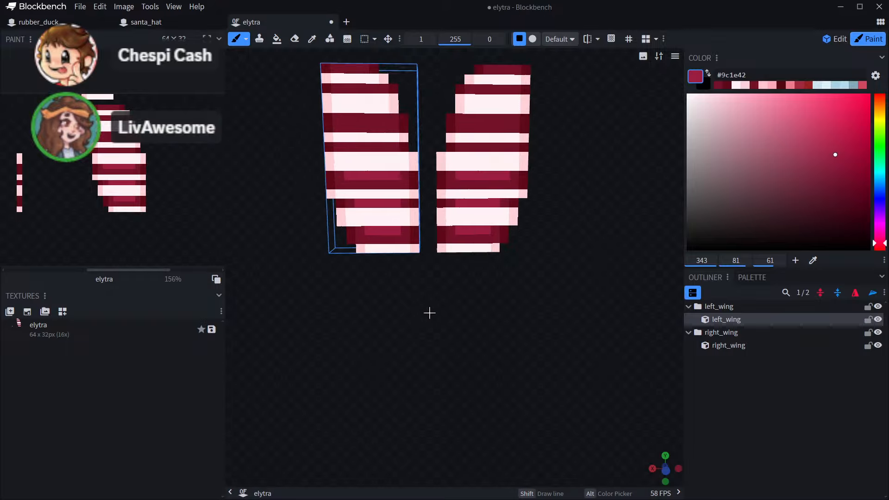
pyautogui.moveTo(429, 312); pyautogui.dragTo(436, 313)
pyautogui.scroll(3, 420, 321)
pyautogui.moveTo(394, 280); pyautogui.dragTo(428, 353, button='right')
pyautogui.moveTo(425, 182); pyautogui.dragTo(396, 183)
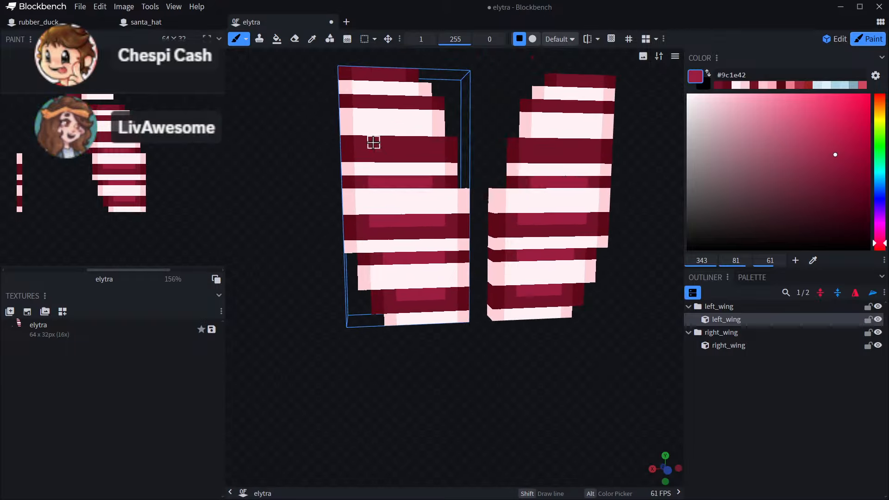
pyautogui.moveTo(373, 143); pyautogui.dragTo(399, 143)
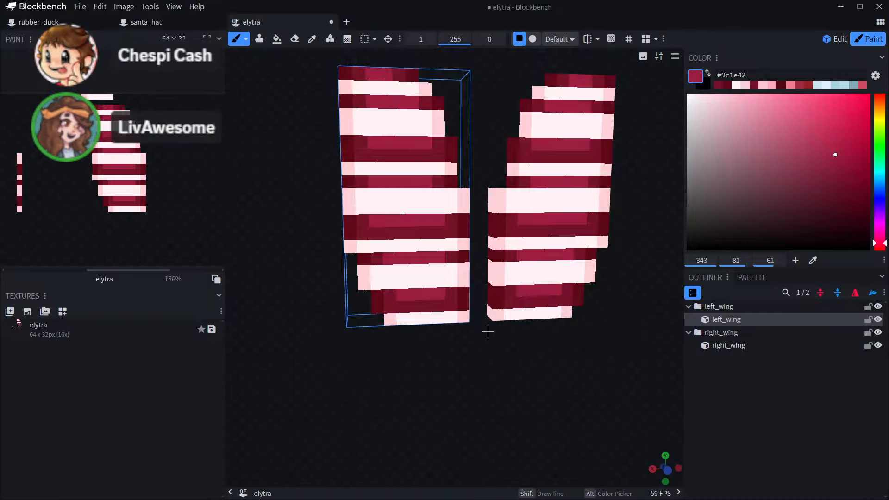
pyautogui.scroll(-4, 512, 362)
pyautogui.click(732, 411)
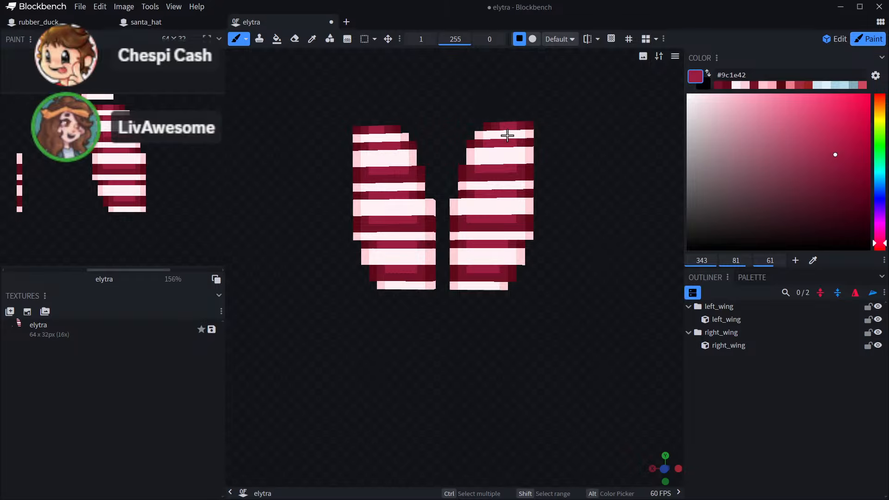
# - Mix a darker pink, #e999a5, from the sampled light-stripe colours and replace the light stripes' edge pixels with it
pyautogui.scroll(5, 379, 92)
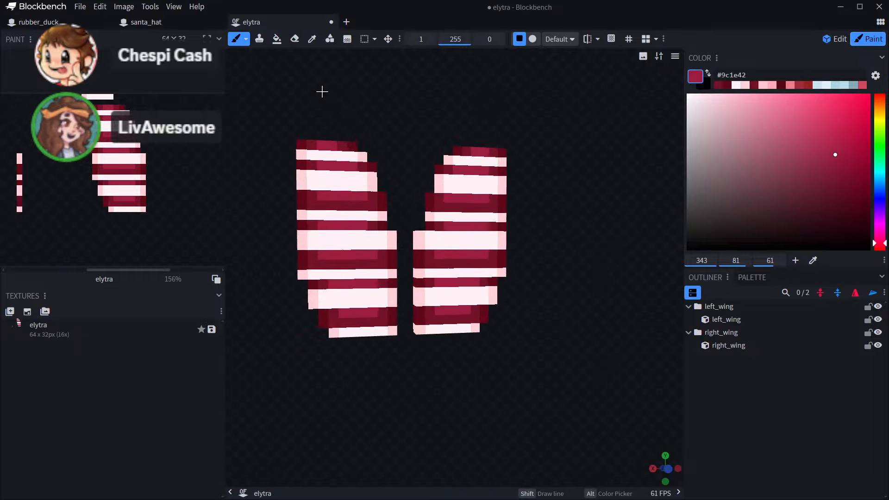
pyautogui.click(311, 39)
pyautogui.moveTo(341, 60); pyautogui.dragTo(341, 209)
pyautogui.click(415, 189)
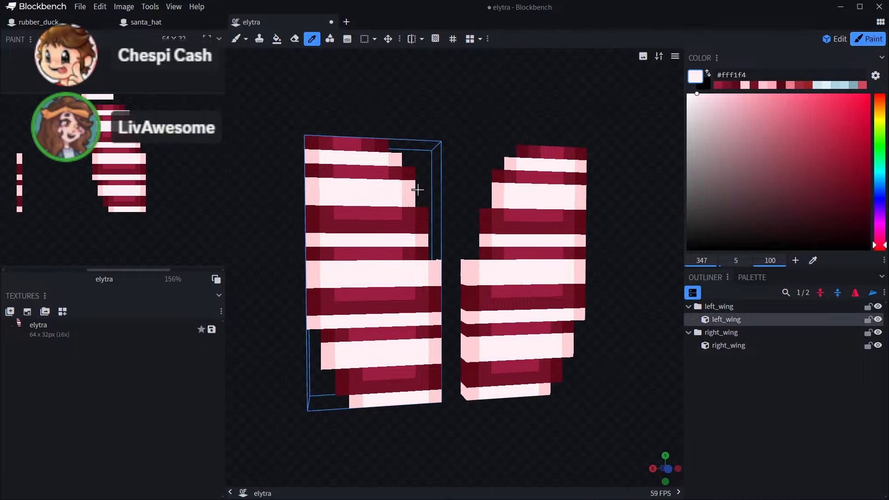
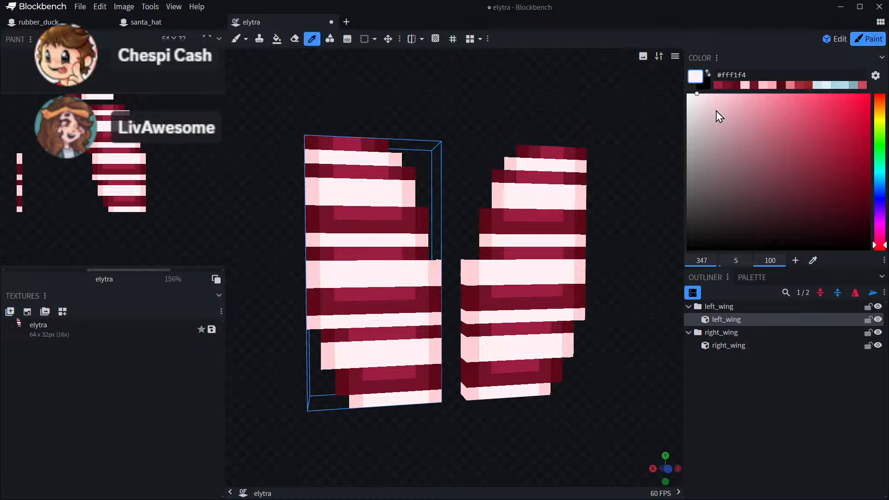
pyautogui.click(410, 194)
pyautogui.click(750, 107)
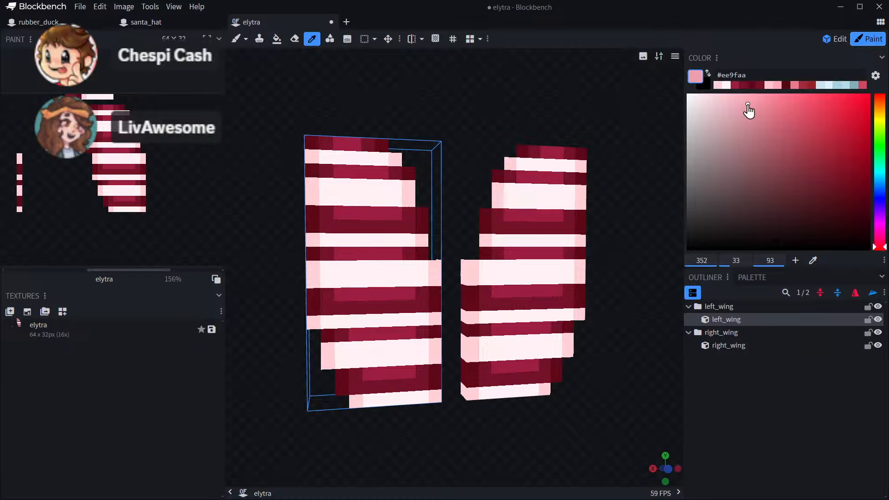
pyautogui.click(277, 39)
pyautogui.scroll(3, 97, 138)
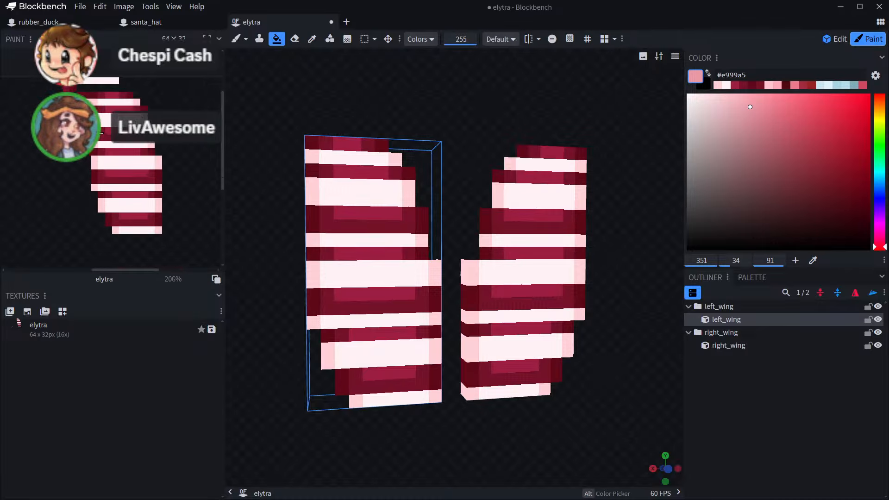
pyautogui.click(313, 38)
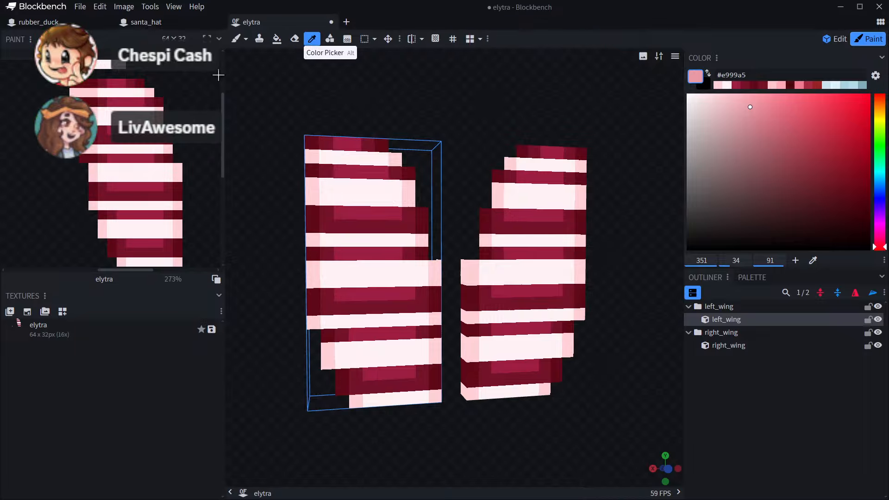
pyautogui.click(236, 39)
pyautogui.scroll(2, 355, 138)
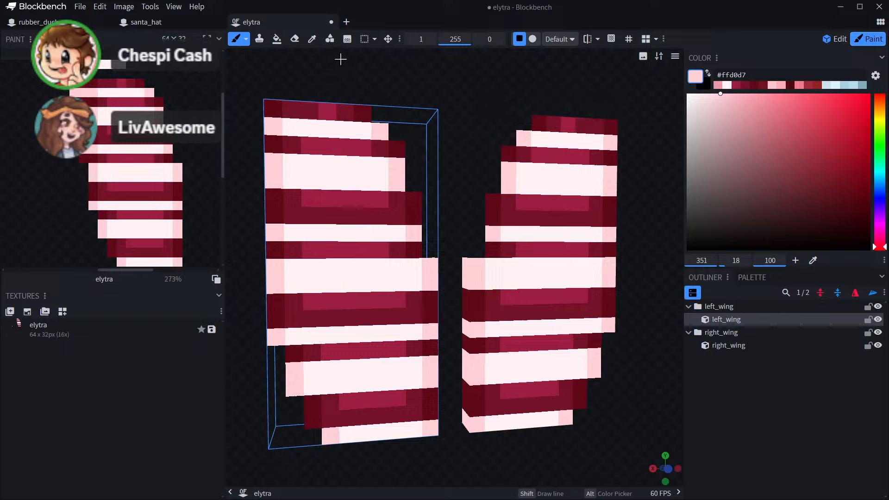
pyautogui.click(719, 86)
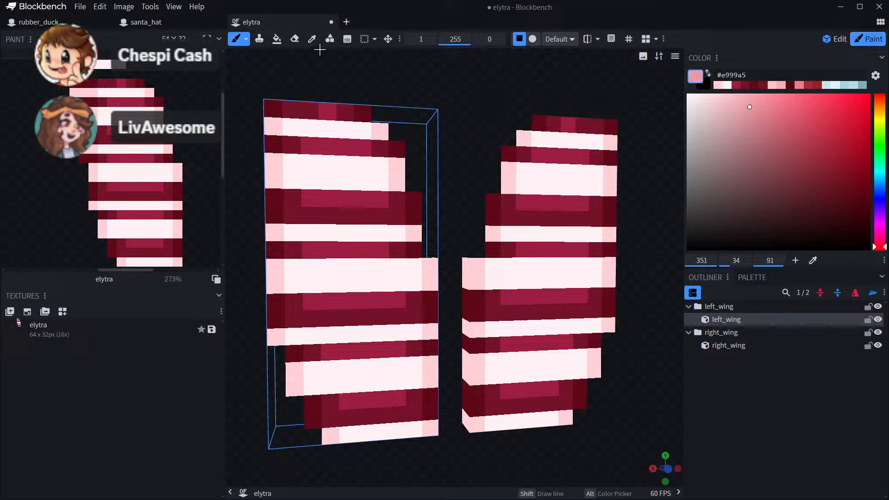
pyautogui.click(277, 39)
pyautogui.click(138, 109)
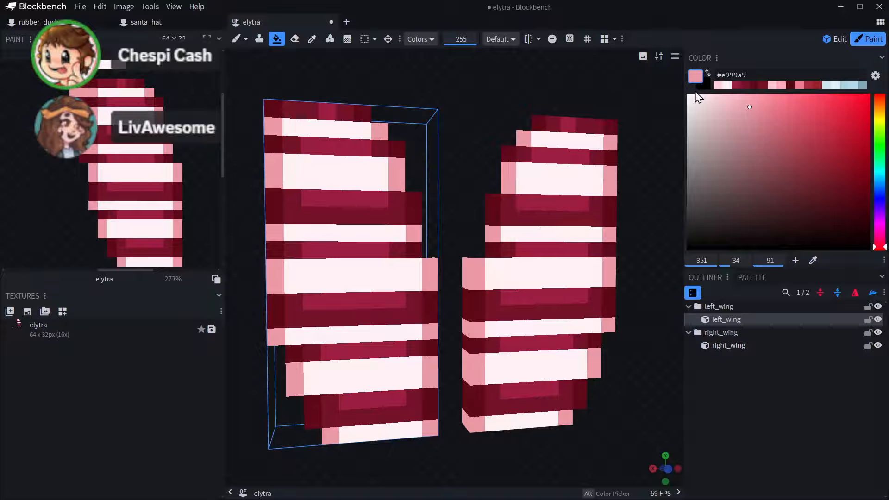
# - Try #ffd0d7 as an inner shade at the outer end of the left wing's second light stripe
pyautogui.click(726, 86)
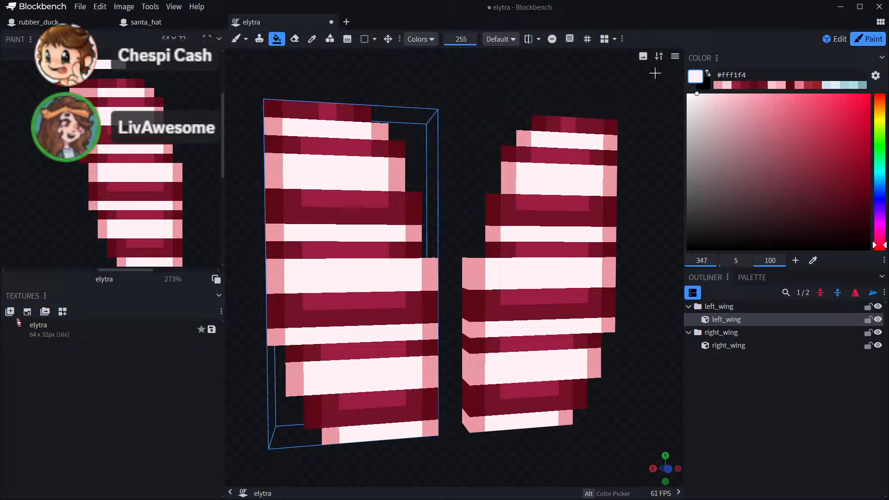
pyautogui.click(728, 86)
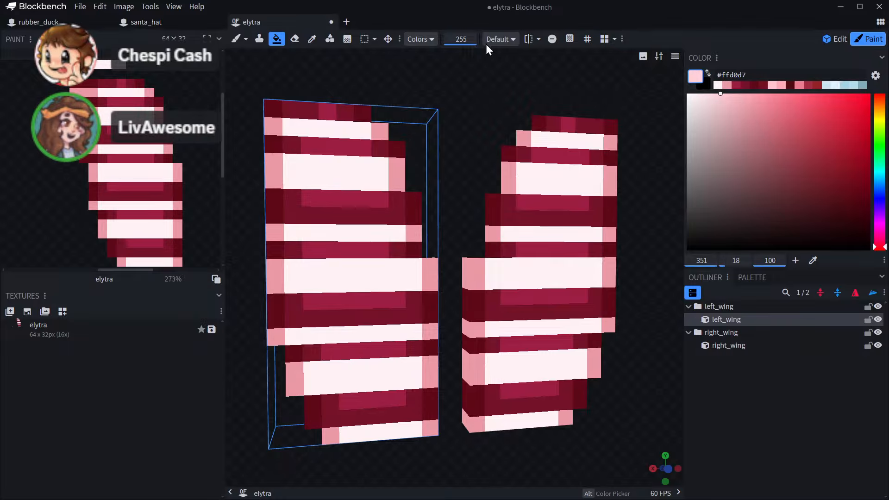
pyautogui.click(236, 39)
pyautogui.click(292, 170)
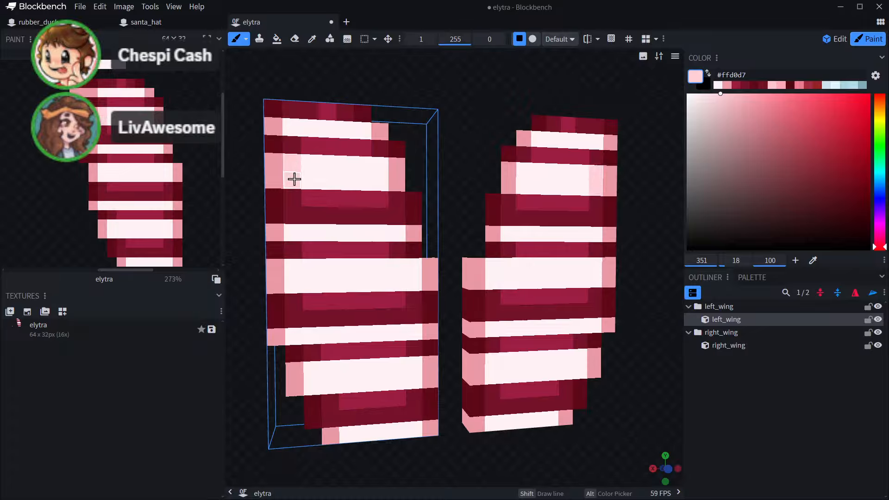
pyautogui.moveTo(375, 168)
pyautogui.mouseDown()
pyautogui.moveTo(381, 181)
pyautogui.moveTo(314, 177)
pyautogui.moveTo(296, 162)
pyautogui.moveTo(347, 183)
pyautogui.moveTo(375, 177)
pyautogui.moveTo(345, 141)
pyautogui.moveTo(354, 133)
pyautogui.moveTo(292, 132)
pyautogui.mouseUp()
# - Paint #ffe2e6 shading around the inner borders of the left wing's light stripes, leaving lighter centres
pyautogui.click(708, 94)
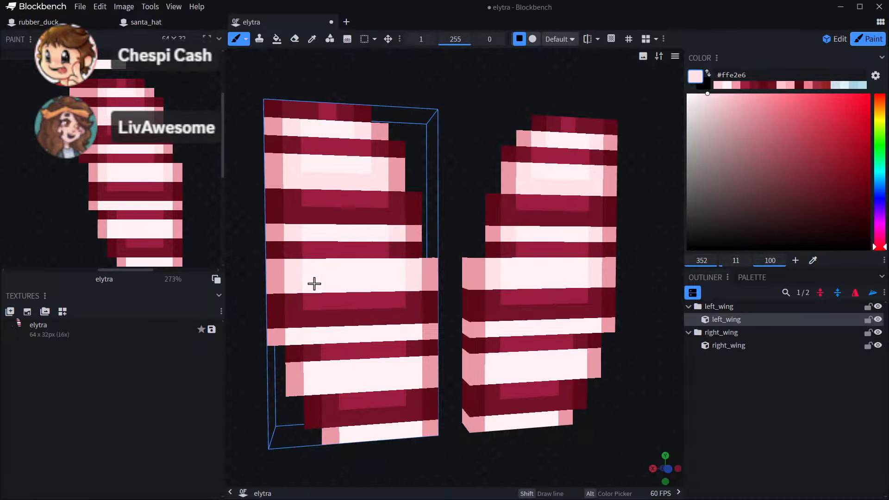
pyautogui.moveTo(305, 288); pyautogui.dragTo(398, 290)
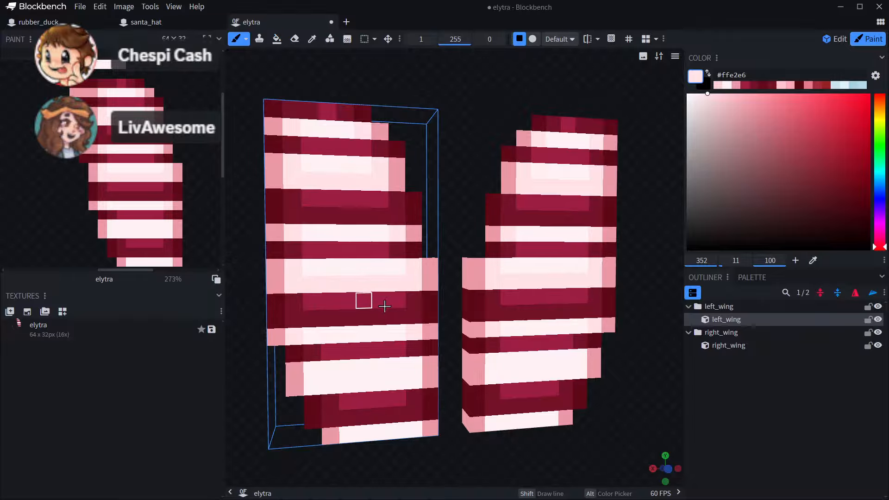
pyautogui.moveTo(534, 465); pyautogui.dragTo(528, 445, button='right')
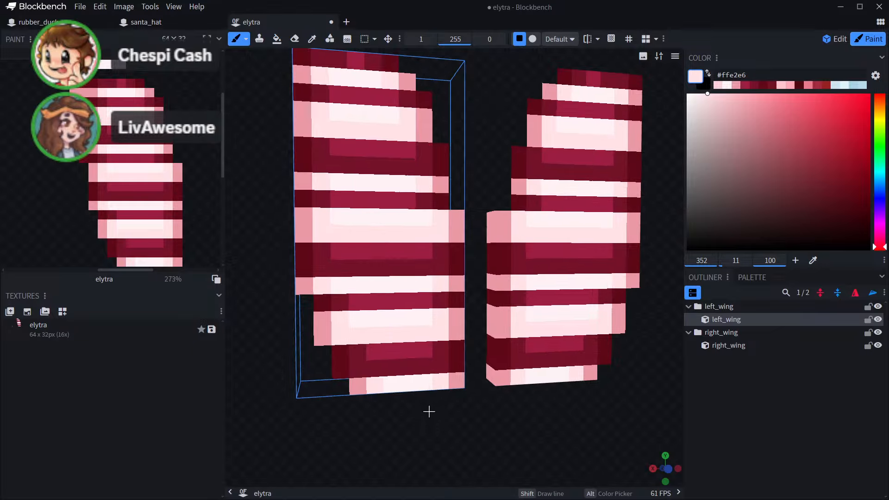
pyautogui.moveTo(429, 411); pyautogui.dragTo(517, 333, button='right')
pyautogui.scroll(-5, 486, 382)
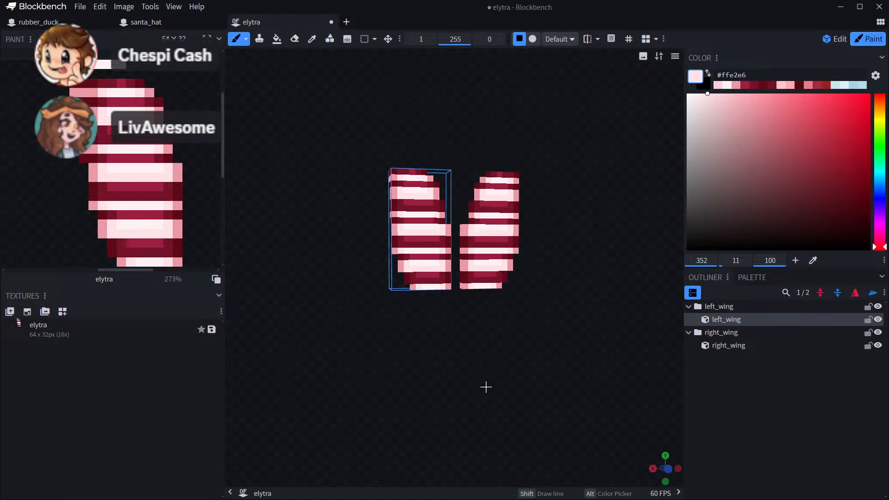
pyautogui.scroll(2, 528, 300)
pyautogui.scroll(3, 482, 131)
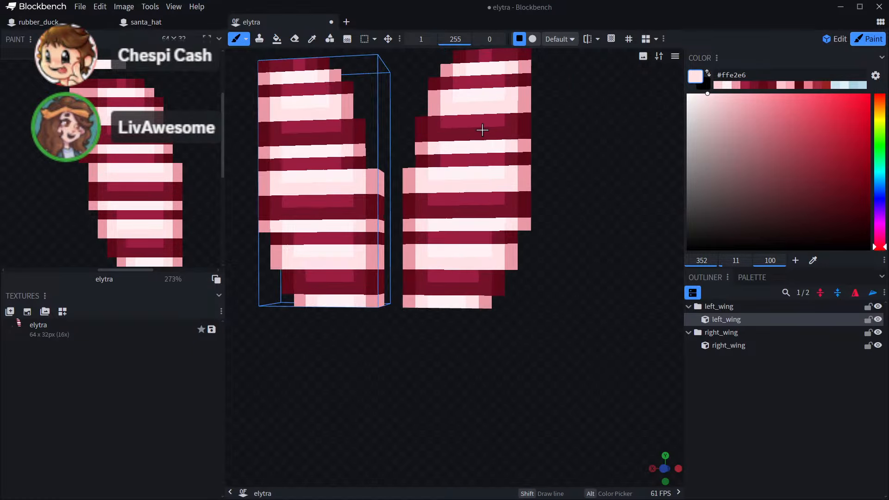
# - Sample the light stripes' inner shading, darken it to #fcd8dd and recolour all of that shading with it
pyautogui.click(311, 39)
pyautogui.click(348, 112)
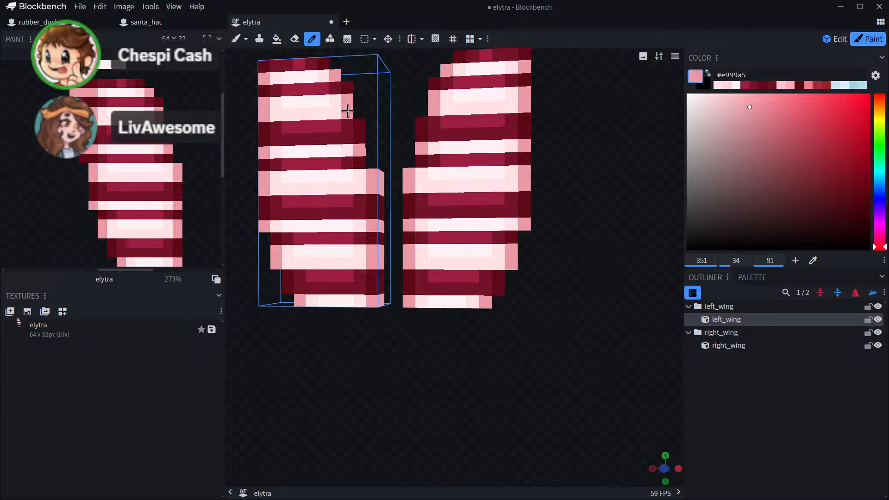
pyautogui.moveTo(613, 186); pyautogui.dragTo(562, 174)
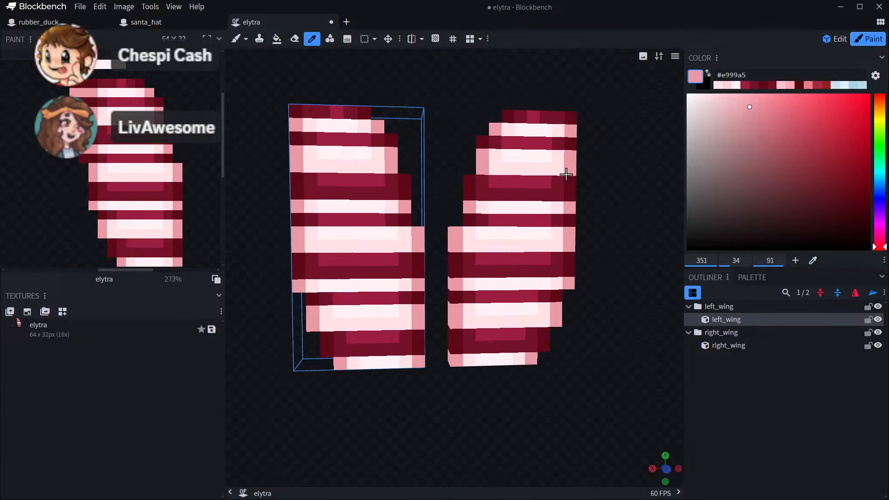
pyautogui.click(549, 170)
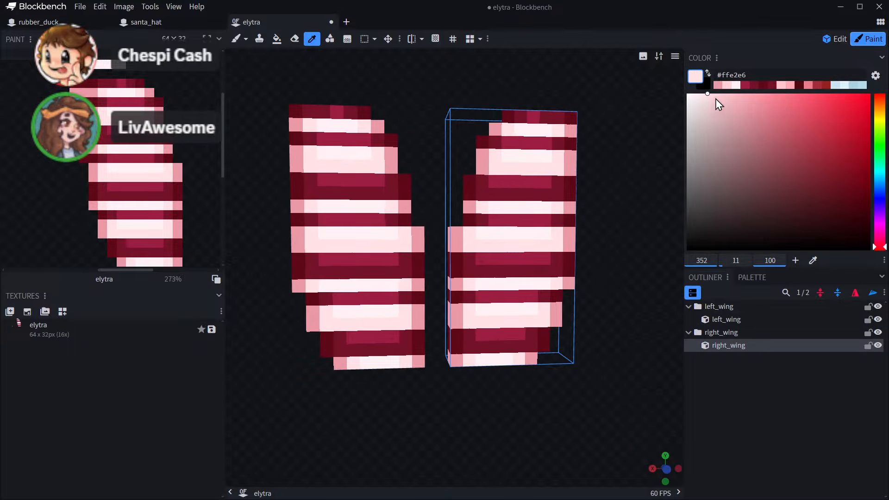
pyautogui.click(714, 96)
pyautogui.click(277, 39)
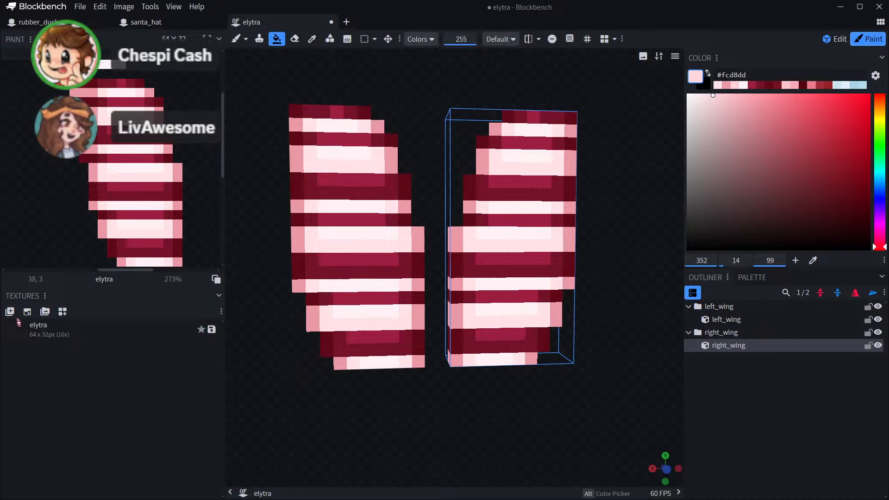
pyautogui.click(112, 121)
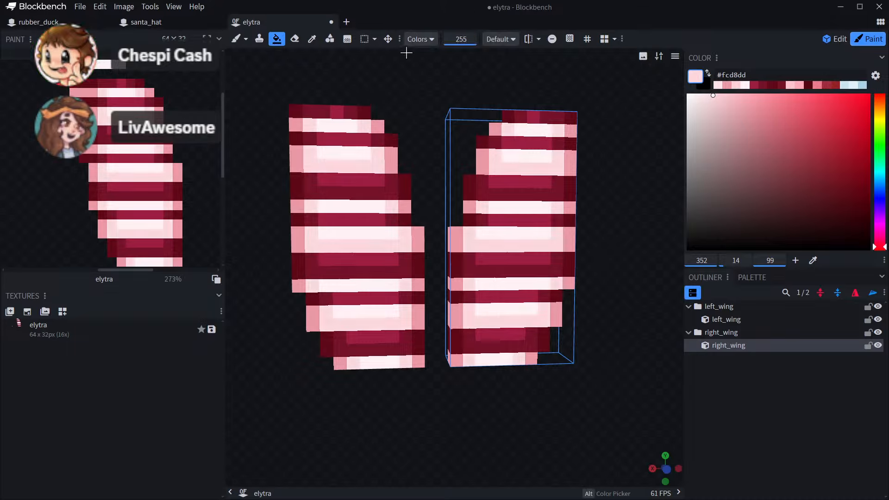
# - Sample the light stripes' edge pink, soften it to #eda1ac, recolour all edge pixels with it and deselect the wing
pyautogui.click(312, 39)
pyautogui.scroll(1, 376, 138)
pyautogui.click(376, 138)
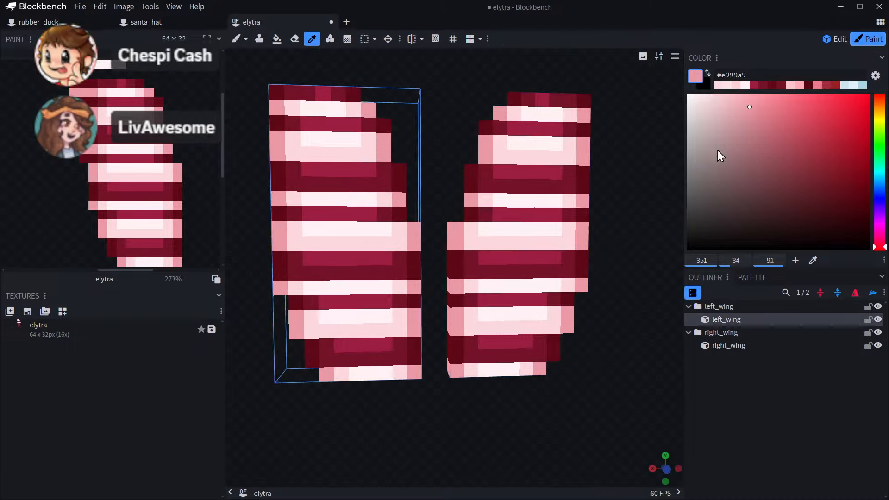
pyautogui.click(746, 108)
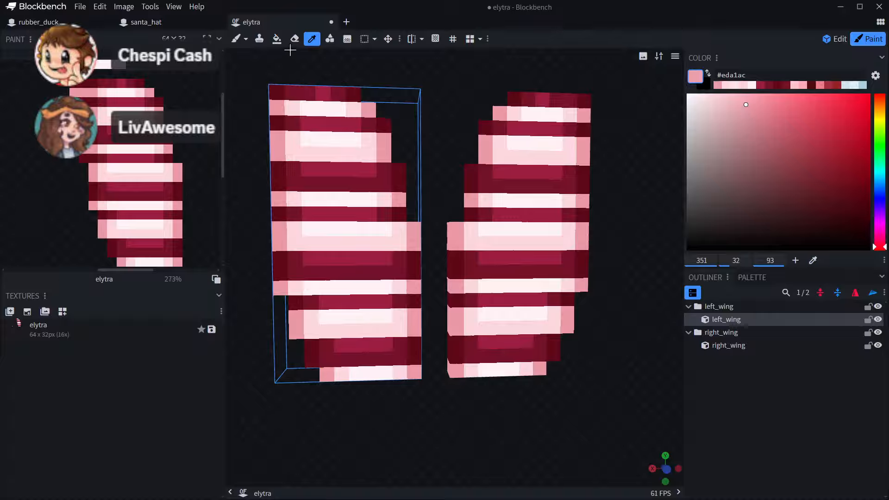
pyautogui.click(277, 39)
pyautogui.scroll(-10, 463, 241)
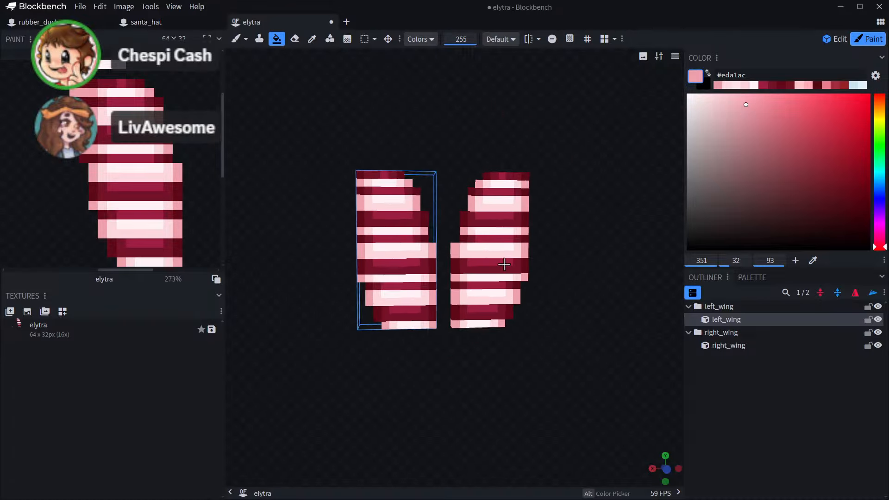
pyautogui.click(715, 416)
pyautogui.moveTo(609, 409); pyautogui.dragTo(587, 407)
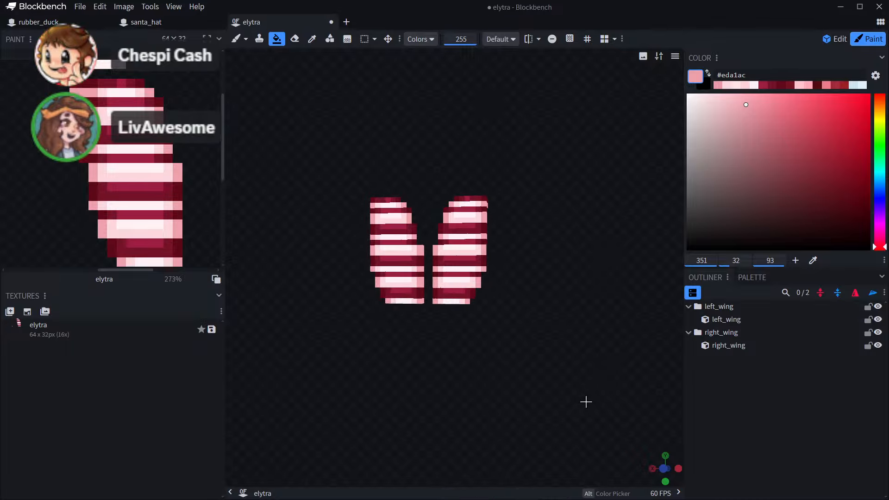
pyautogui.scroll(5, 587, 332)
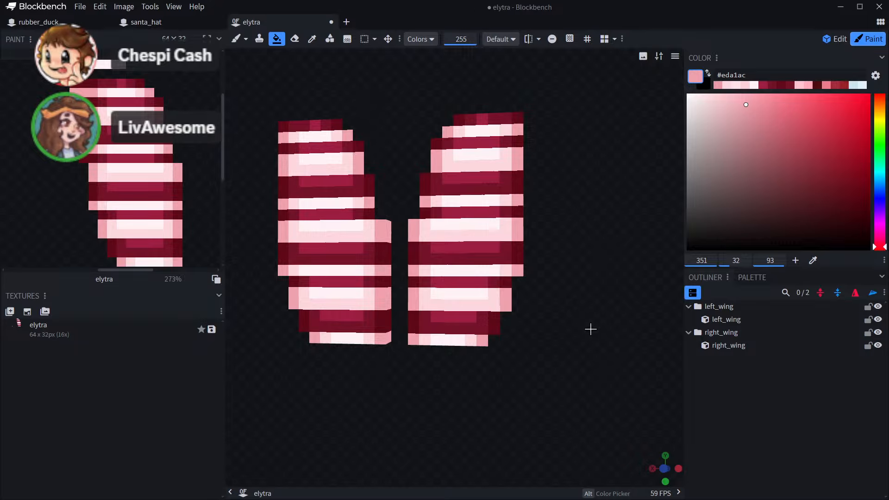
pyautogui.moveTo(530, 413)
pyautogui.mouseDown()
pyautogui.moveTo(751, 429)
pyautogui.moveTo(635, 452)
pyautogui.moveTo(565, 429)
pyautogui.moveTo(518, 446)
pyautogui.moveTo(534, 441)
pyautogui.moveTo(516, 405)
pyautogui.mouseUp()
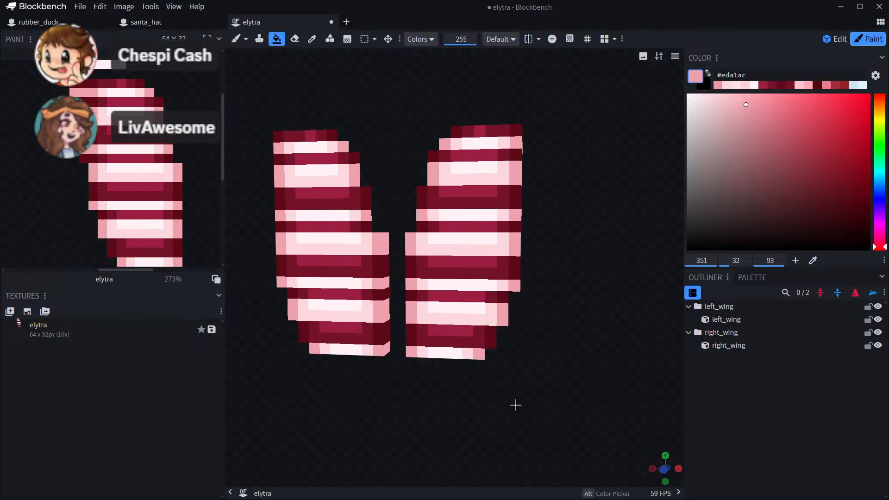
pyautogui.click(312, 39)
pyautogui.moveTo(492, 266); pyautogui.dragTo(555, 286)
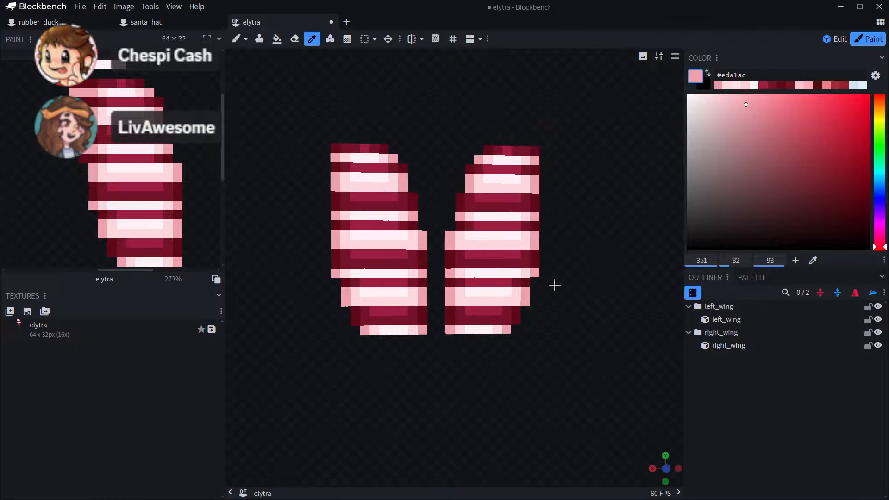
# - Duplicate the elytra project and open the copy
pyautogui.rightClick(268, 25)
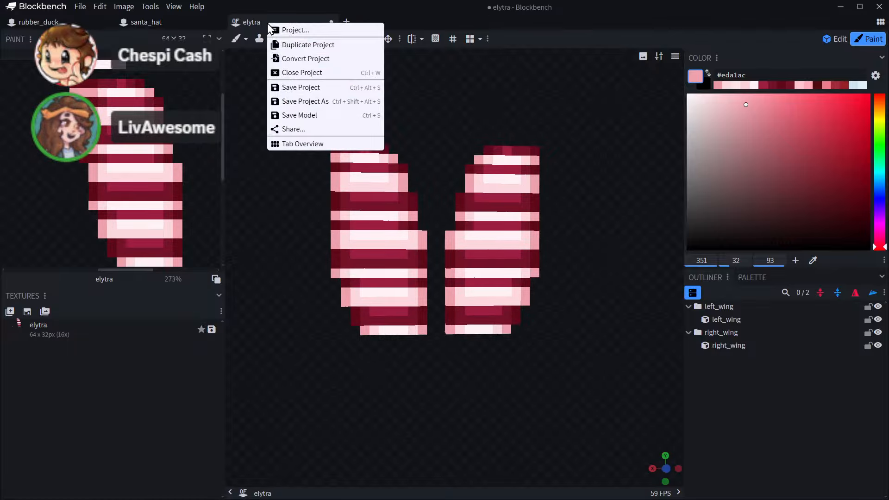
pyautogui.click(299, 45)
pyautogui.click(299, 22)
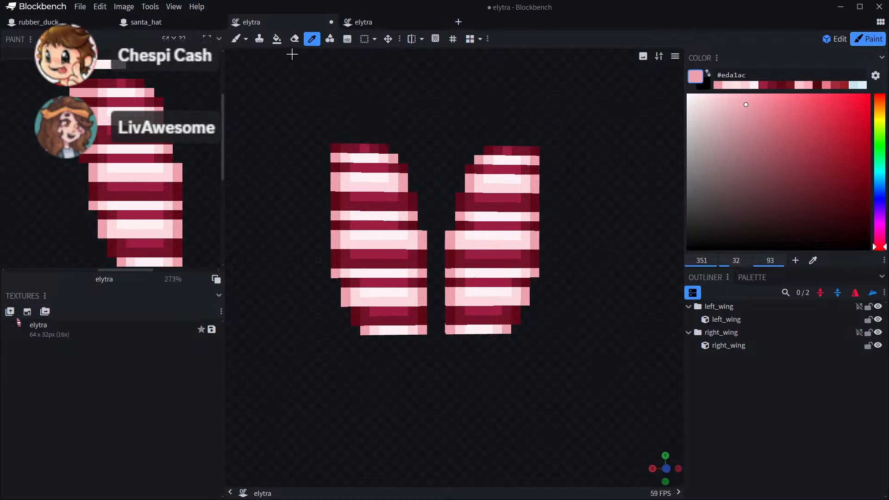
pyautogui.click(397, 23)
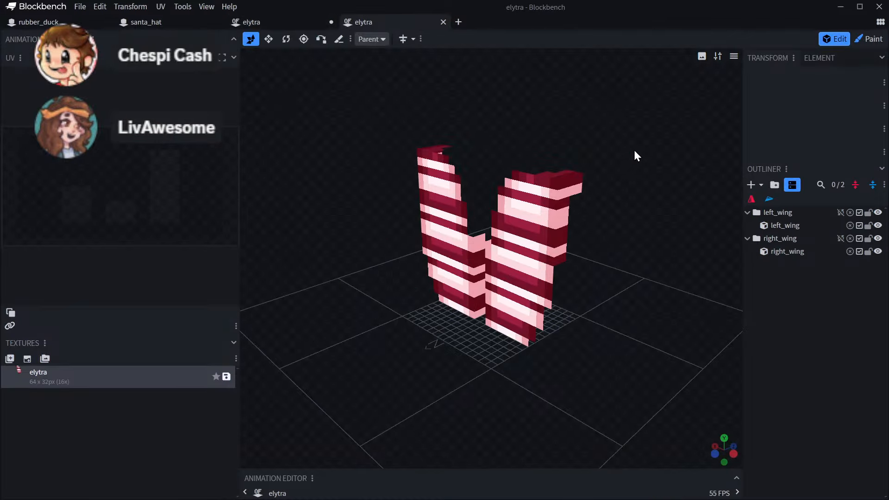
# - Switch the copied project to painting and set up the Brush with dark blue #160c87
pyautogui.moveTo(635, 154); pyautogui.dragTo(691, 123)
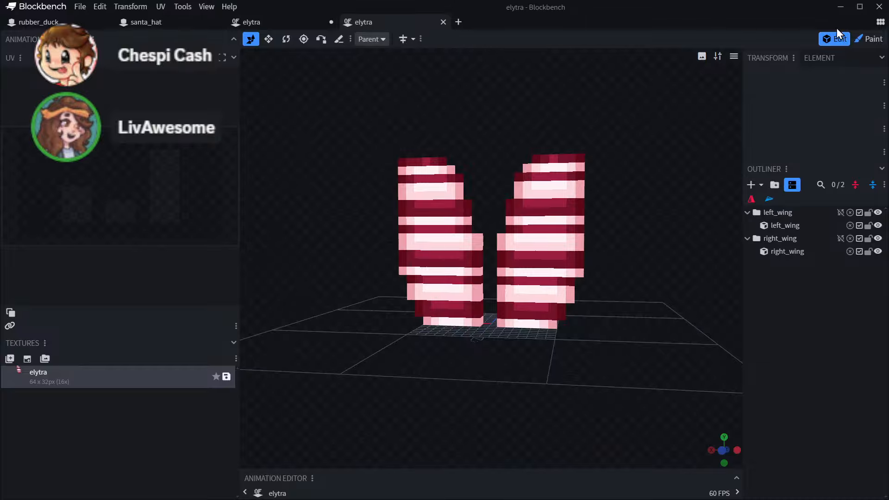
pyautogui.click(872, 40)
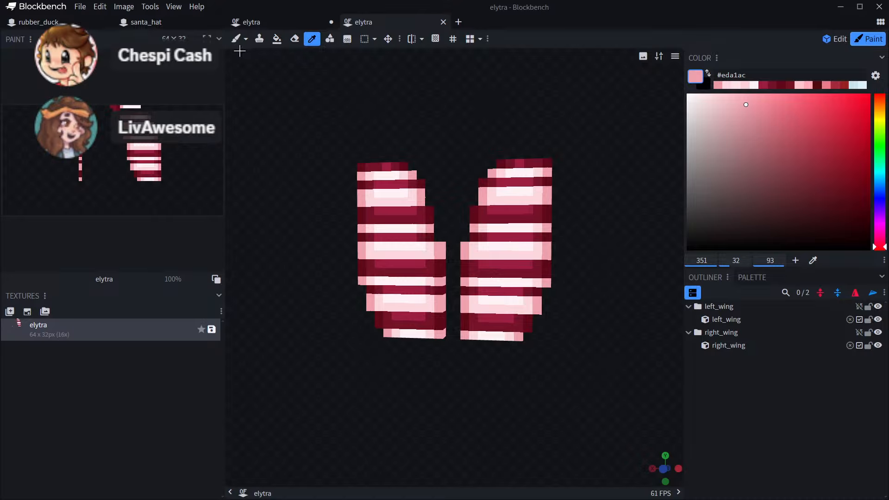
pyautogui.click(880, 200)
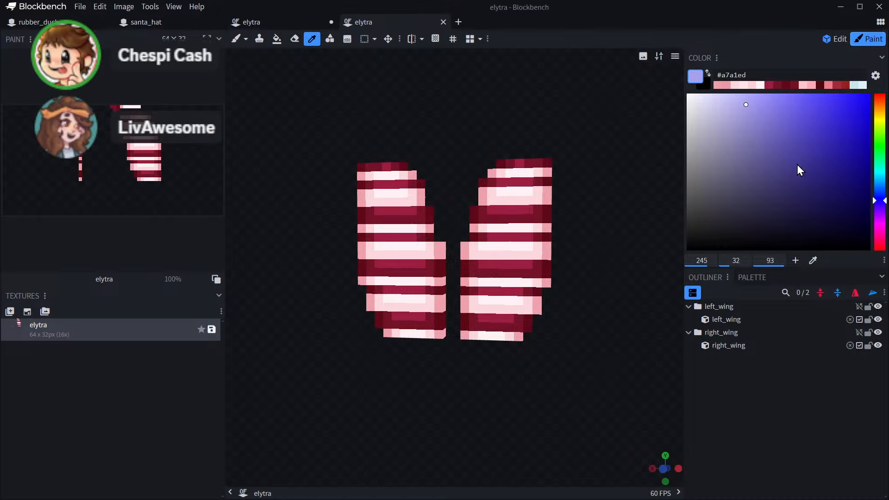
pyautogui.click(855, 167)
pyautogui.click(238, 37)
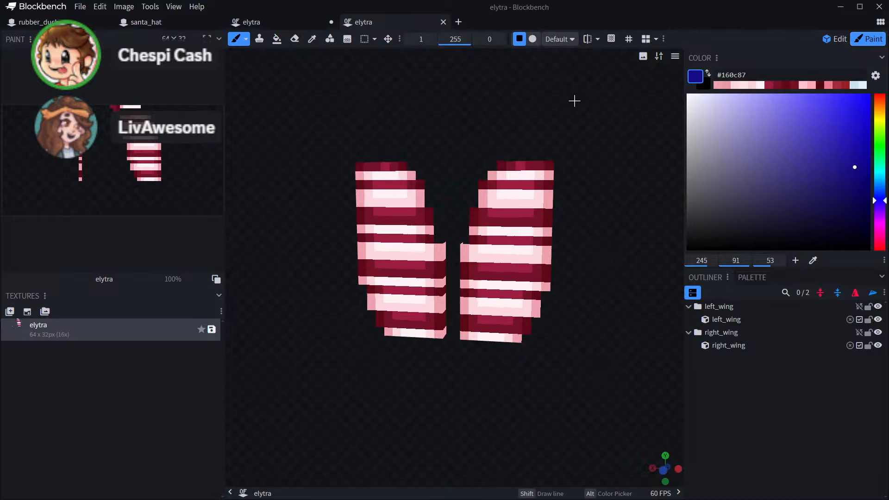
pyautogui.moveTo(574, 99)
pyautogui.mouseDown()
pyautogui.moveTo(564, 169)
pyautogui.moveTo(453, 143)
pyautogui.moveTo(404, 111)
pyautogui.moveTo(540, 91)
pyautogui.mouseUp()
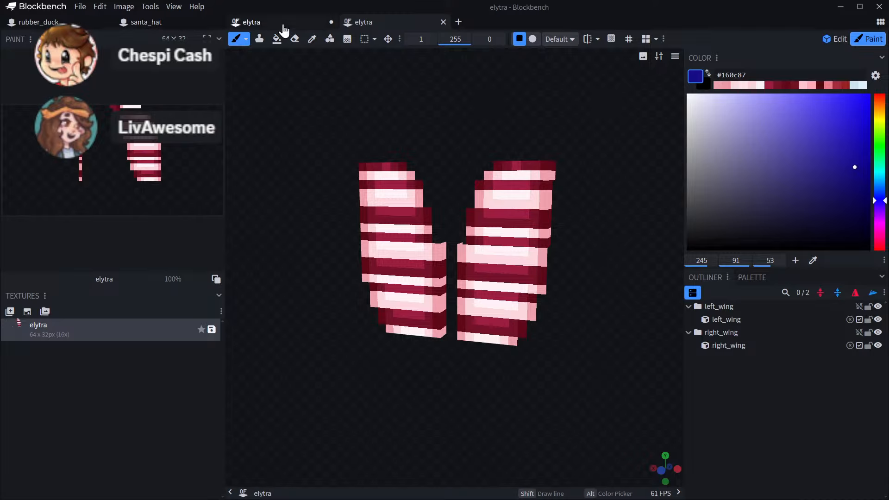
pyautogui.moveTo(273, 22)
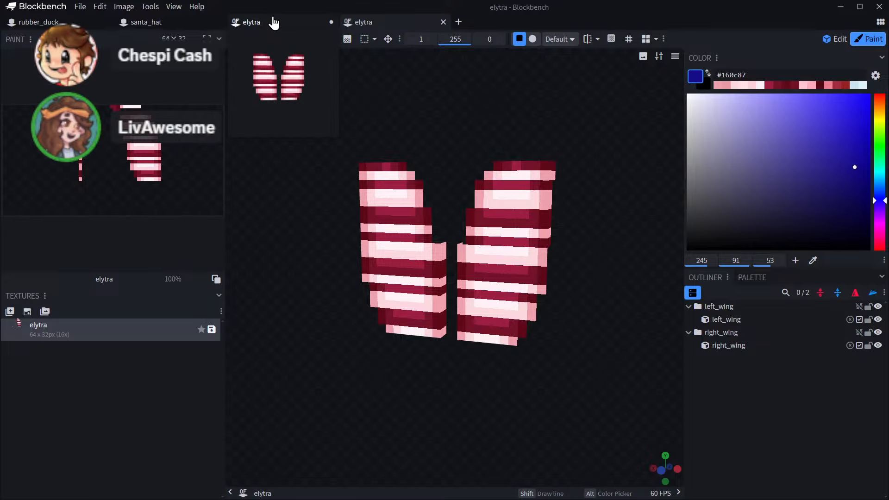
pyautogui.moveTo(556, 108); pyautogui.dragTo(522, 101)
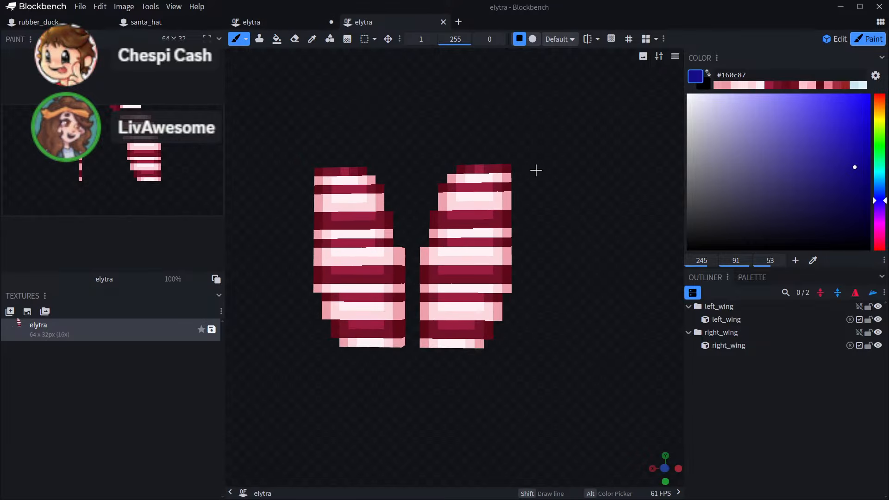
pyautogui.scroll(3, 536, 171)
pyautogui.moveTo(554, 161); pyautogui.dragTo(550, 131, button='right')
pyautogui.moveTo(507, 107)
pyautogui.mouseDown()
pyautogui.moveTo(509, 147)
pyautogui.moveTo(496, 162)
pyautogui.mouseUp()
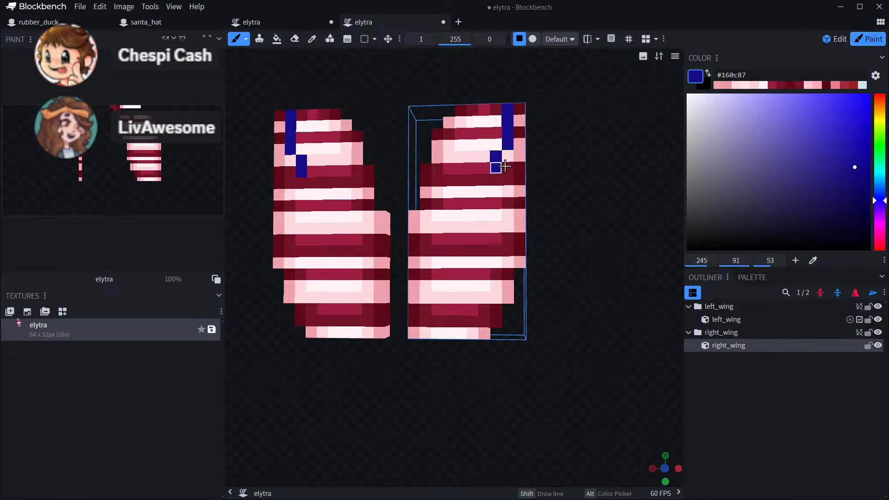
pyautogui.moveTo(570, 192)
pyautogui.mouseDown()
pyautogui.moveTo(582, 176)
pyautogui.moveTo(598, 187)
pyautogui.moveTo(463, 258)
pyautogui.moveTo(327, 301)
pyautogui.moveTo(482, 306)
pyautogui.moveTo(601, 240)
pyautogui.moveTo(582, 214)
pyautogui.moveTo(453, 264)
pyautogui.mouseUp()
pyautogui.hotkey('ctrl', 'z')
pyautogui.hotkey('ctrl', 'z')
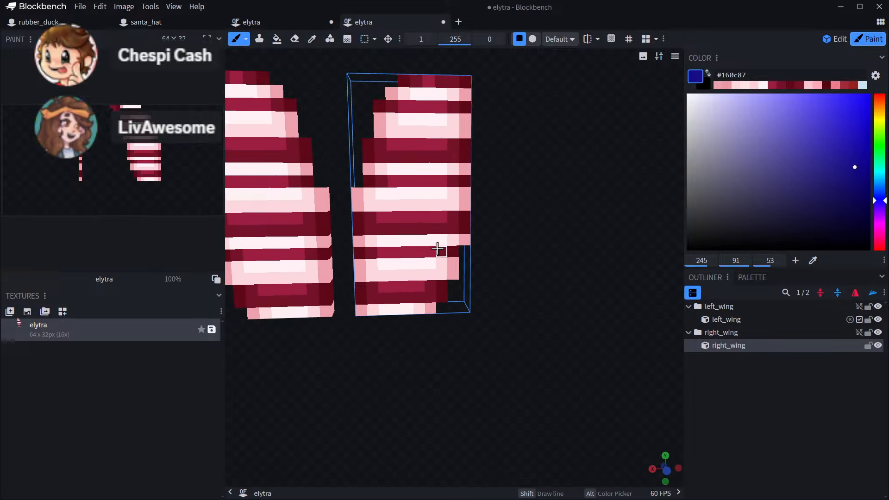
# - Try a solid 3×3 blue block on the right wing's lower middle with a stepped line running up from it
pyautogui.click(408, 240)
pyautogui.click(417, 241)
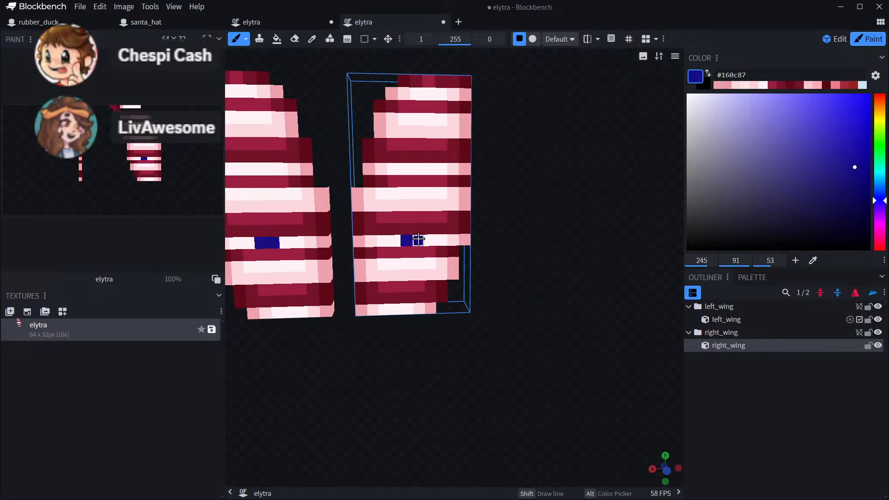
pyautogui.click(418, 229)
pyautogui.click(408, 231)
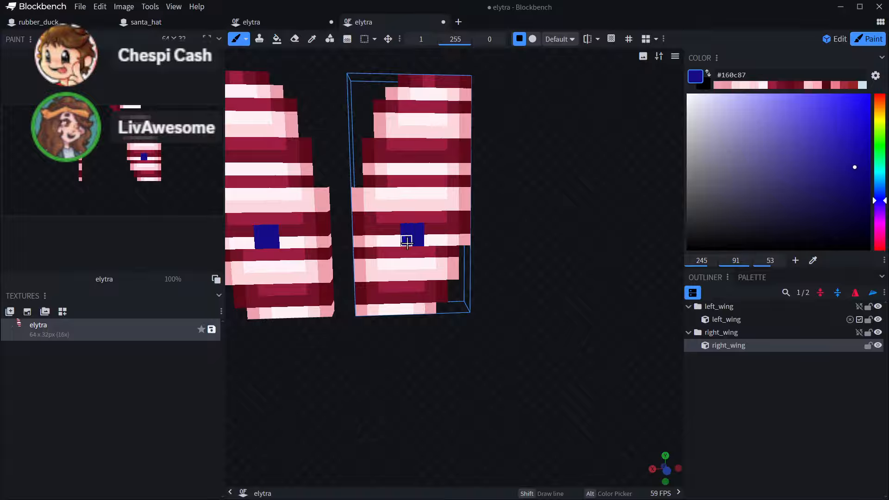
pyautogui.click(418, 251)
pyautogui.click(407, 252)
pyautogui.click(395, 251)
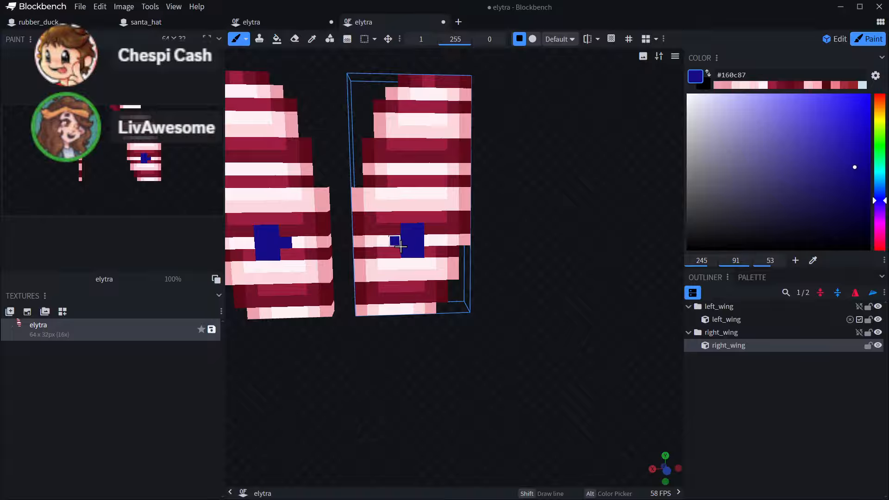
pyautogui.click(395, 240)
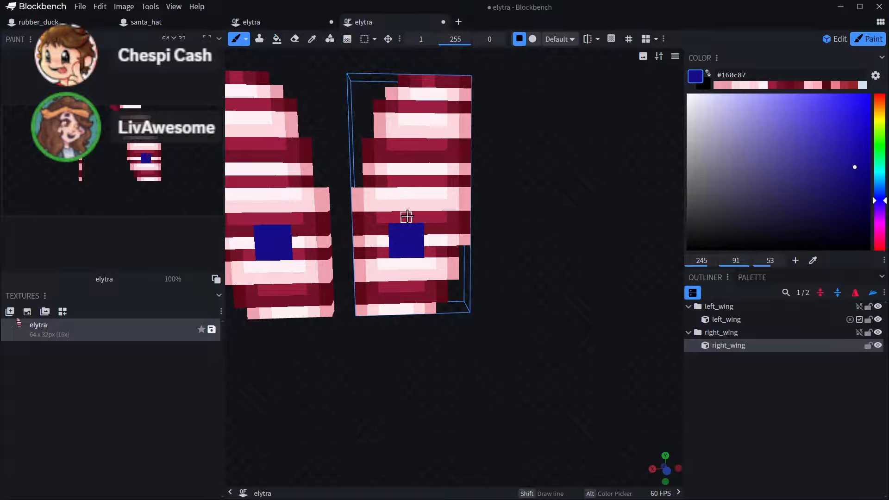
pyautogui.moveTo(407, 217)
pyautogui.mouseDown()
pyautogui.moveTo(420, 141)
pyautogui.moveTo(441, 104)
pyautogui.mouseUp()
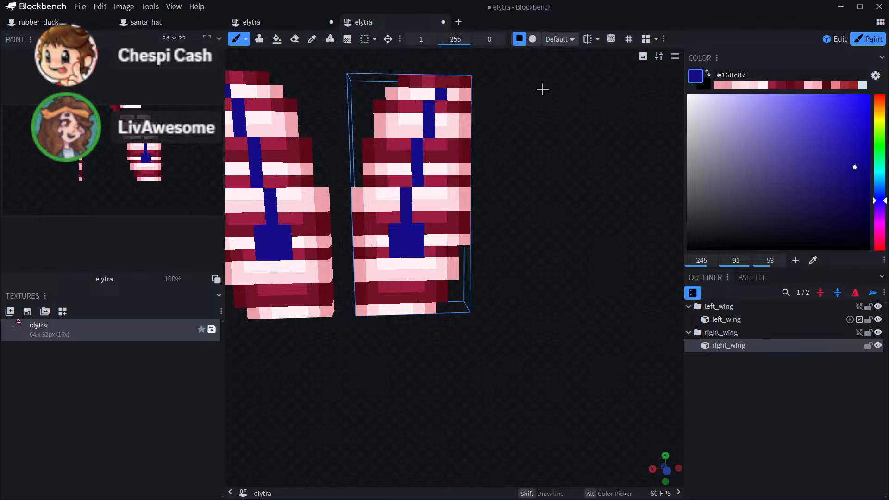
# - Undo the blue block and stepped line painted on the wings
pyautogui.moveTo(542, 89); pyautogui.dragTo(522, 129)
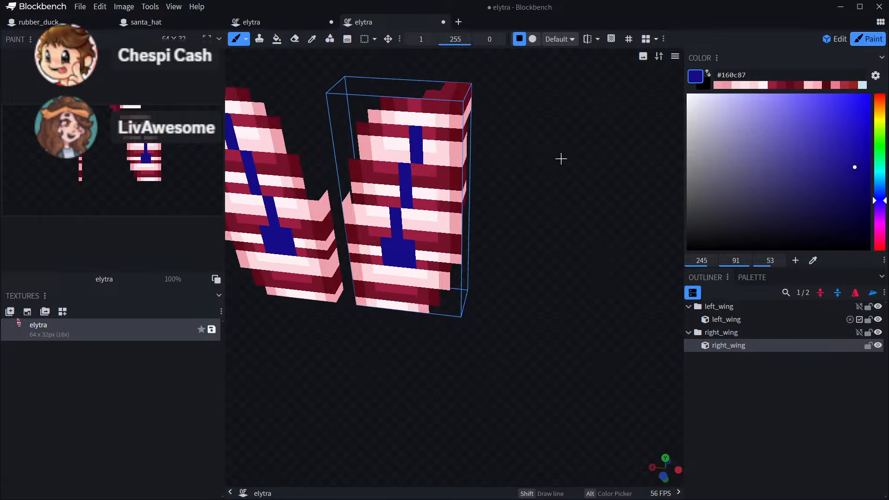
pyautogui.moveTo(561, 159)
pyautogui.mouseDown()
pyautogui.moveTo(407, 137)
pyautogui.moveTo(584, 139)
pyautogui.moveTo(560, 139)
pyautogui.moveTo(505, 174)
pyautogui.moveTo(558, 167)
pyautogui.mouseUp()
pyautogui.hotkey('ctrl', 'z')
pyautogui.hotkey('ctrl', 'z')
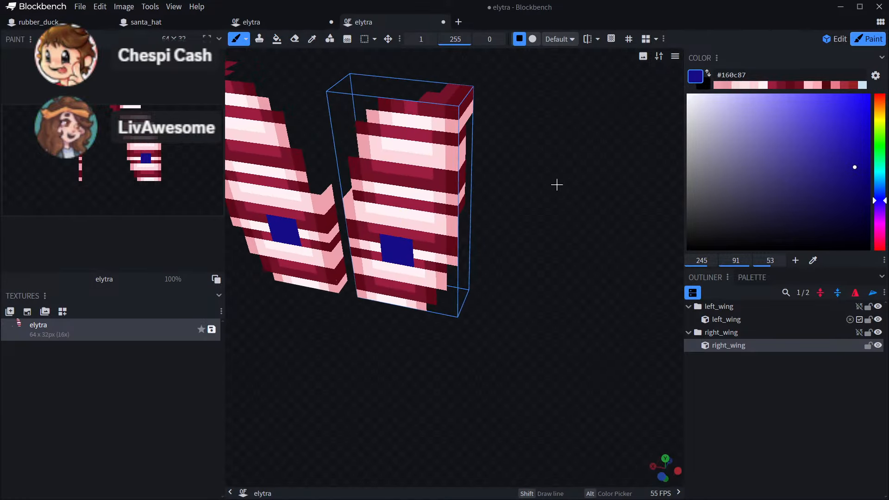
pyautogui.hotkey('ctrl', 'z')
pyautogui.hotkey('ctrl', 'z')
pyautogui.hotkey('ctrl', 'z')
pyautogui.hotkey('ctrl', 'z')
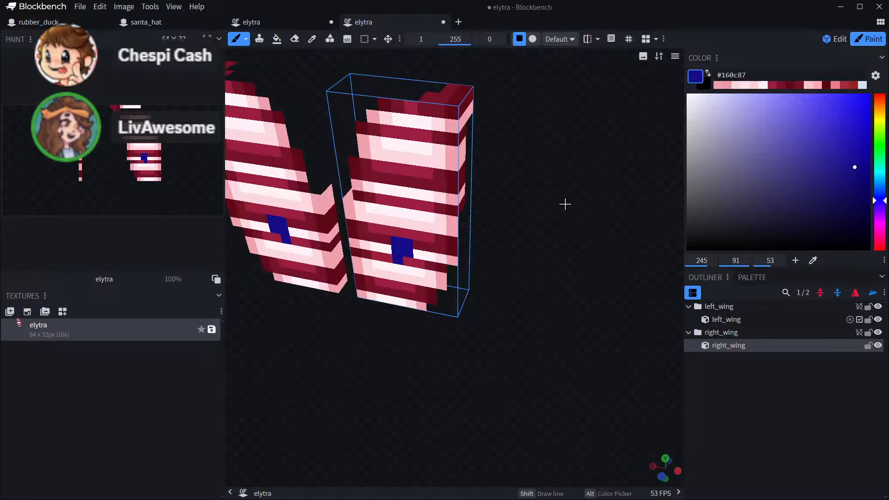
pyautogui.hotkey('ctrl', 'z')
pyautogui.hotkey('ctrl', 'z')
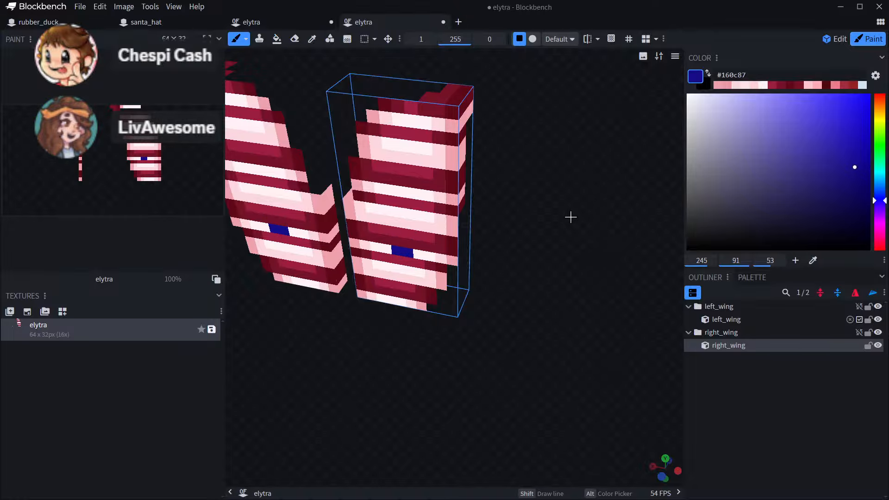
# - Examine the striped faces of both wings up close from several angles
pyautogui.moveTo(557, 224); pyautogui.dragTo(579, 183)
pyautogui.moveTo(580, 182); pyautogui.dragTo(520, 248, button='right')
pyautogui.moveTo(520, 248); pyautogui.dragTo(556, 232)
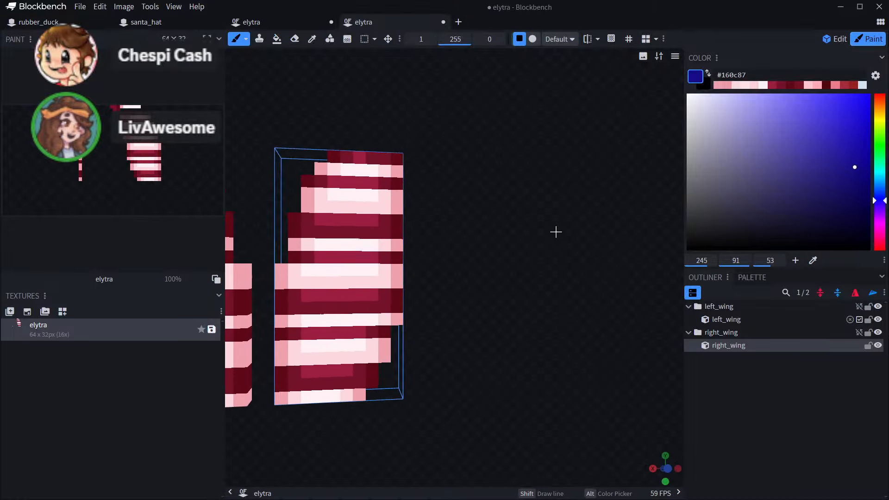
pyautogui.scroll(4, 556, 232)
pyautogui.moveTo(561, 233); pyautogui.dragTo(860, 219, button='right')
pyautogui.moveTo(379, 256)
pyautogui.mouseDown()
pyautogui.moveTo(407, 266)
pyautogui.moveTo(394, 267)
pyautogui.mouseUp()
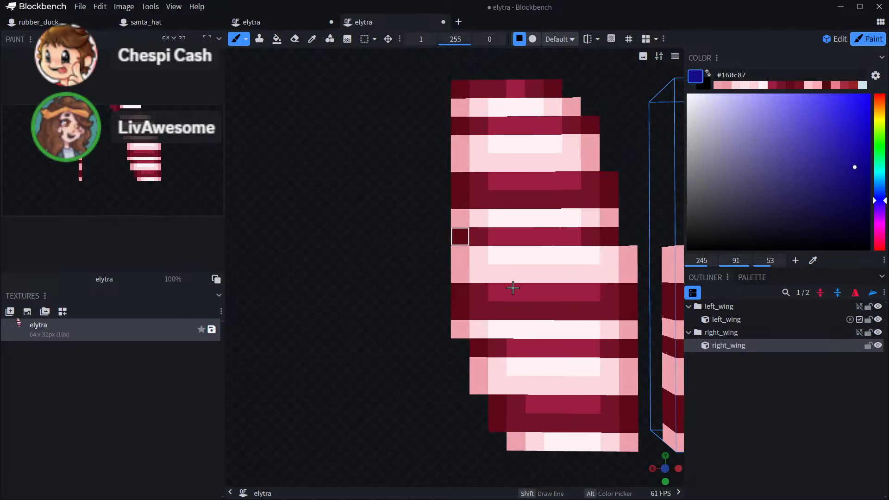
pyautogui.moveTo(494, 332); pyautogui.dragTo(112, 335, button='right')
pyautogui.moveTo(588, 269); pyautogui.dragTo(555, 272, button='right')
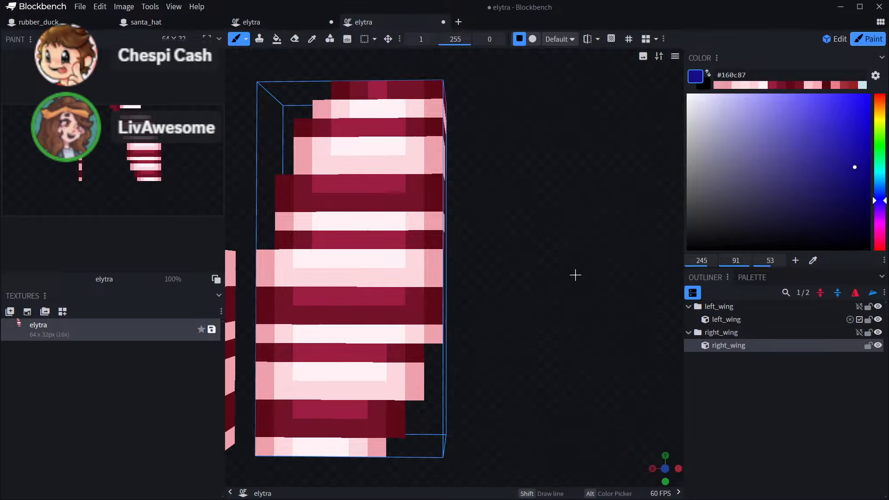
pyautogui.moveTo(579, 236); pyautogui.dragTo(577, 250, button='right')
pyautogui.moveTo(571, 292); pyautogui.dragTo(570, 310)
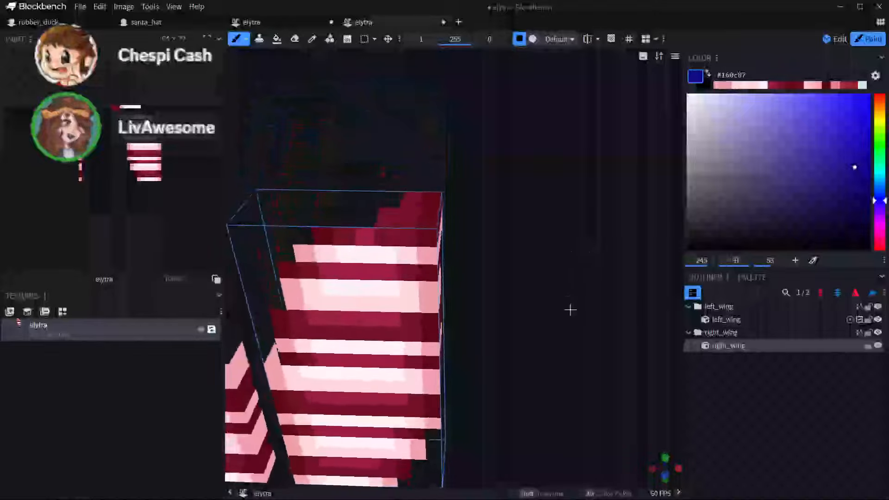
# - Paint a stepped #160c87 diagonal on the right wing's face from the middle of its upper edge down to the inner edge
pyautogui.moveTo(570, 310); pyautogui.dragTo(579, 226, button='right')
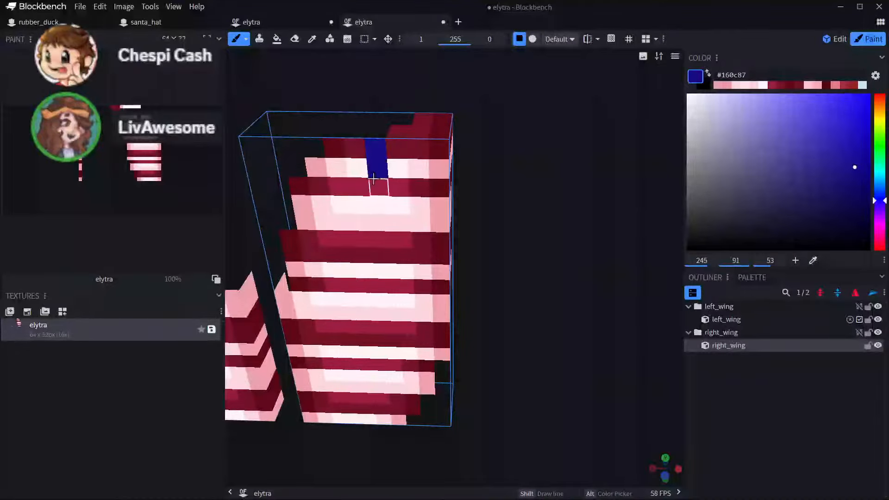
pyautogui.click(361, 201)
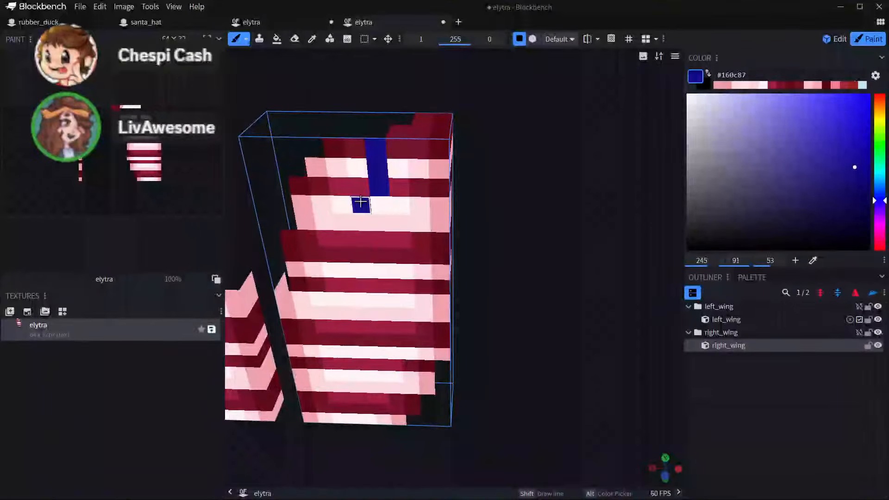
pyautogui.click(358, 228)
pyautogui.click(346, 238)
pyautogui.moveTo(553, 245)
pyautogui.mouseDown()
pyautogui.moveTo(573, 215)
pyautogui.moveTo(457, 196)
pyautogui.mouseUp()
pyautogui.click(347, 180)
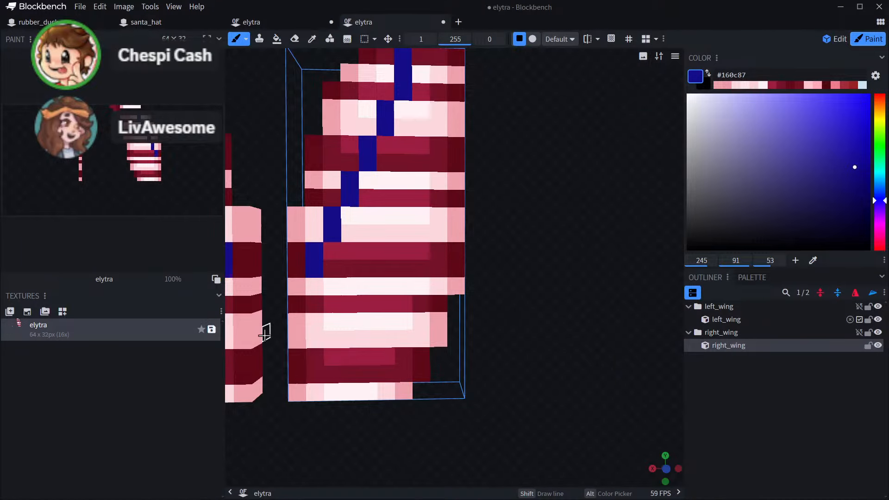
pyautogui.click(296, 287)
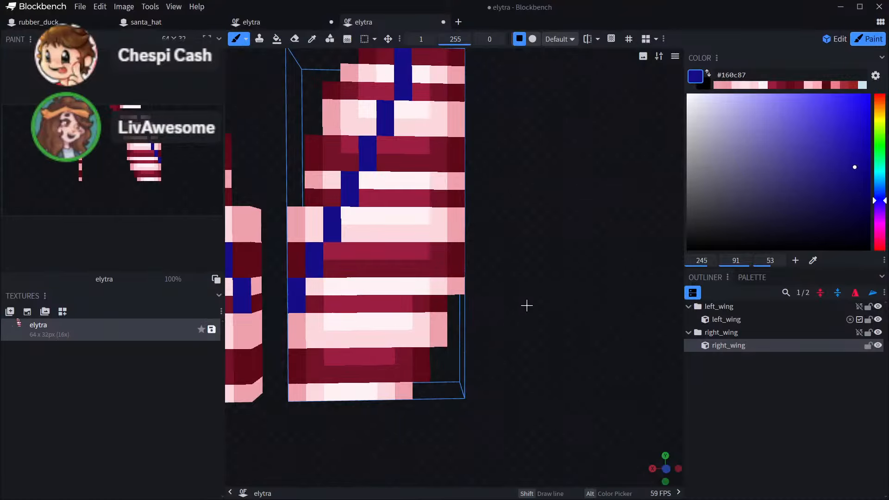
# - Fill the area between the stepped diagonal and the right wing's inner edge with blue, including the adjoining upper side strip
pyautogui.moveTo(525, 303); pyautogui.dragTo(587, 273)
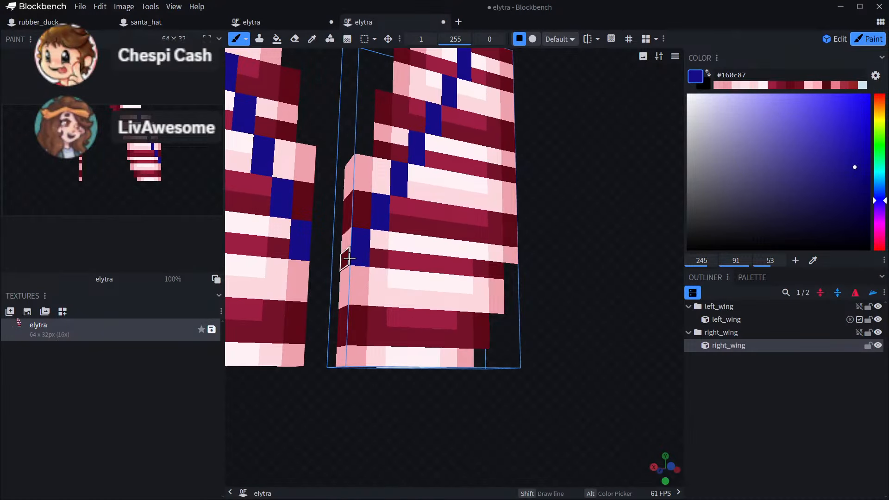
pyautogui.moveTo(352, 165); pyautogui.dragTo(359, 212)
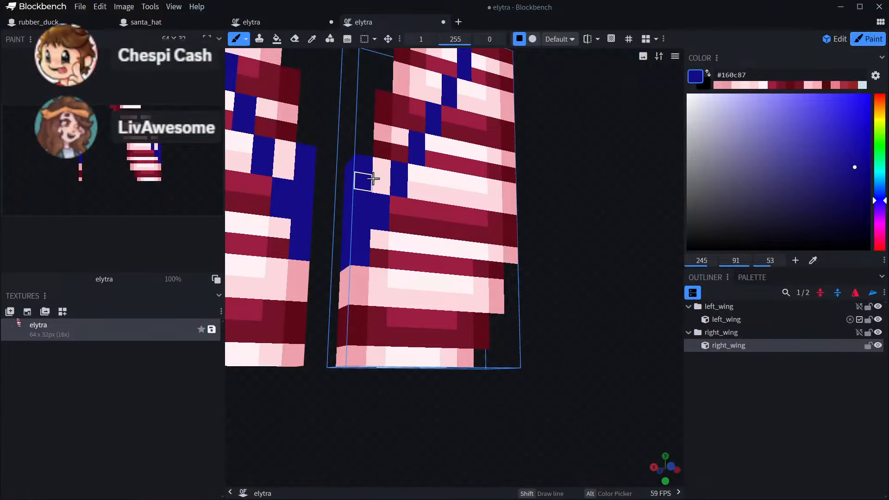
pyautogui.moveTo(374, 178); pyautogui.dragTo(383, 149)
pyautogui.moveTo(569, 126)
pyautogui.mouseDown()
pyautogui.moveTo(592, 132)
pyautogui.moveTo(550, 210)
pyautogui.mouseUp()
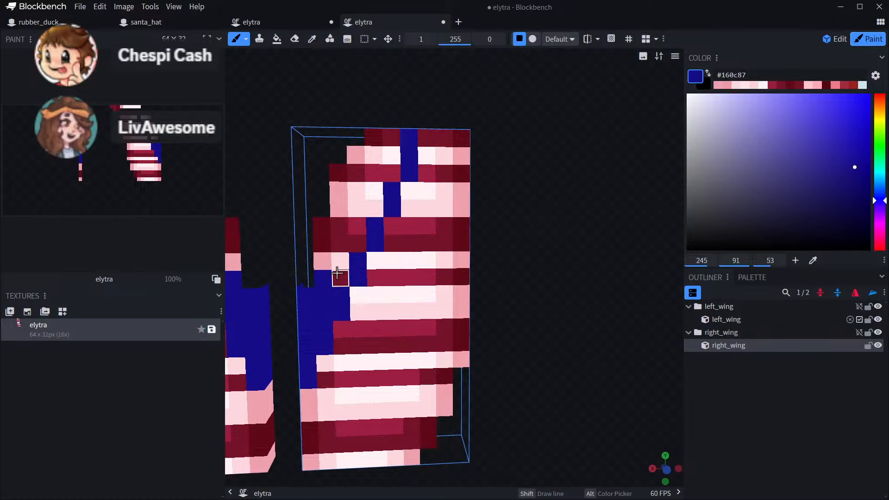
pyautogui.moveTo(337, 273)
pyautogui.mouseDown()
pyautogui.moveTo(329, 243)
pyautogui.moveTo(325, 262)
pyautogui.mouseUp()
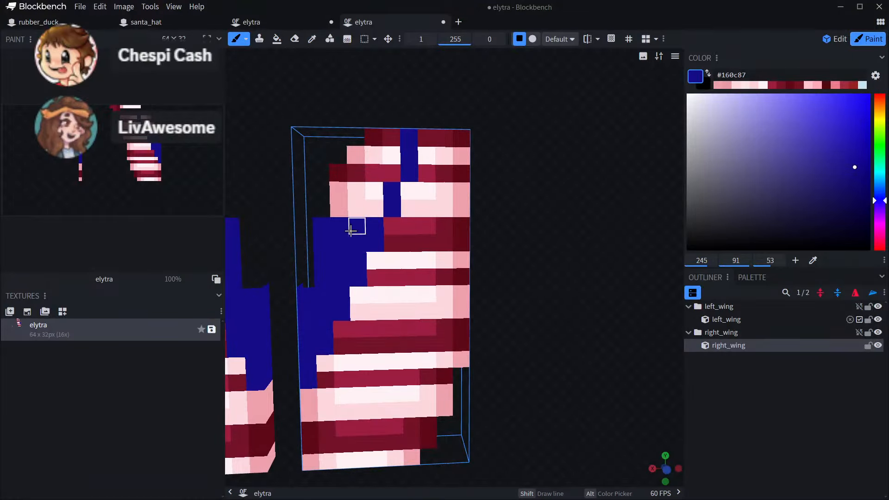
pyautogui.moveTo(351, 231)
pyautogui.mouseDown()
pyautogui.moveTo(346, 173)
pyautogui.moveTo(363, 207)
pyautogui.moveTo(384, 160)
pyautogui.moveTo(371, 154)
pyautogui.mouseUp()
# - Extend the blue down the right wing's lower inner edge and side, widening it stepwise into the bottom corner
pyautogui.moveTo(357, 165); pyautogui.dragTo(569, 214, button='right')
pyautogui.moveTo(570, 214); pyautogui.dragTo(574, 224)
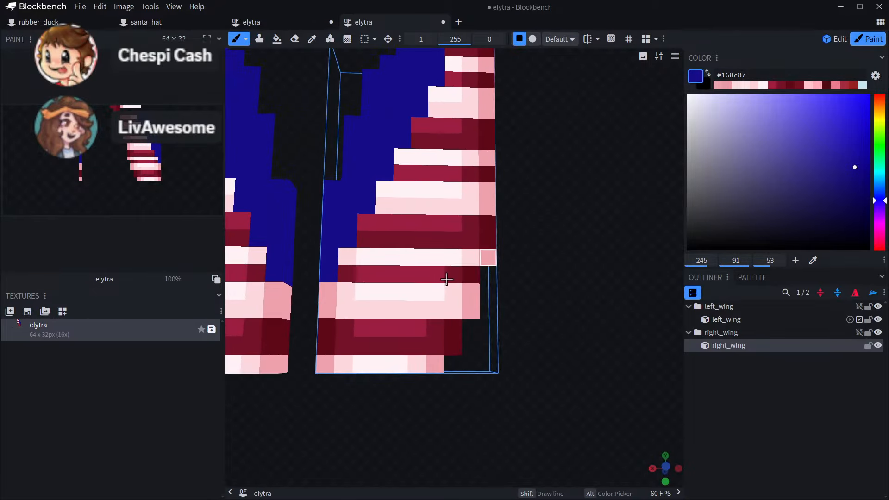
pyautogui.moveTo(447, 377); pyautogui.dragTo(386, 297, button='right')
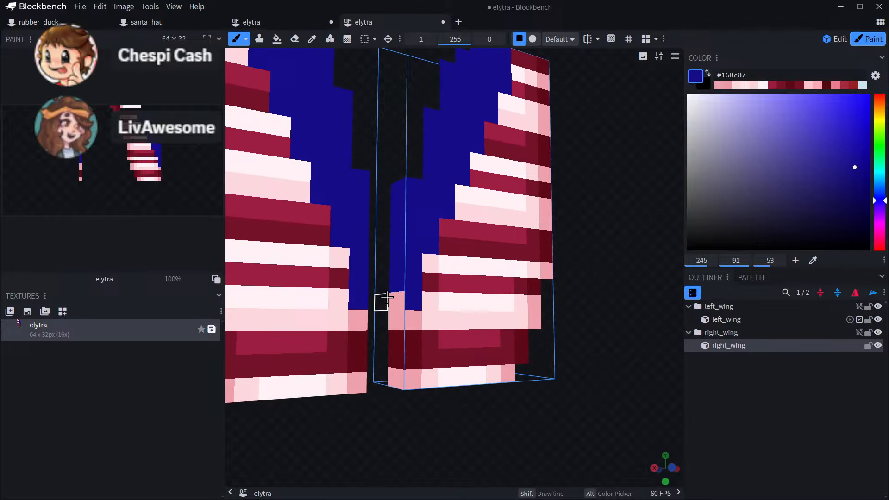
pyautogui.moveTo(411, 379); pyautogui.dragTo(413, 323)
pyautogui.moveTo(420, 396); pyautogui.dragTo(405, 396)
pyautogui.click(393, 379)
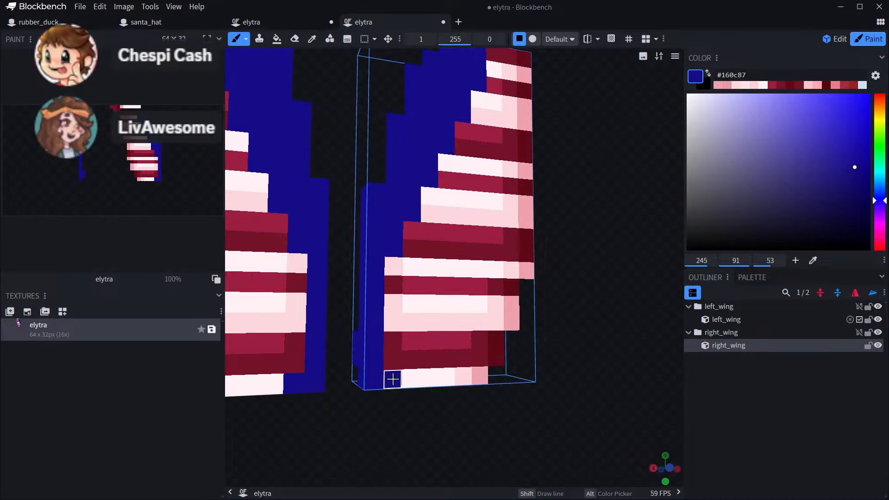
pyautogui.click(389, 367)
pyautogui.click(410, 377)
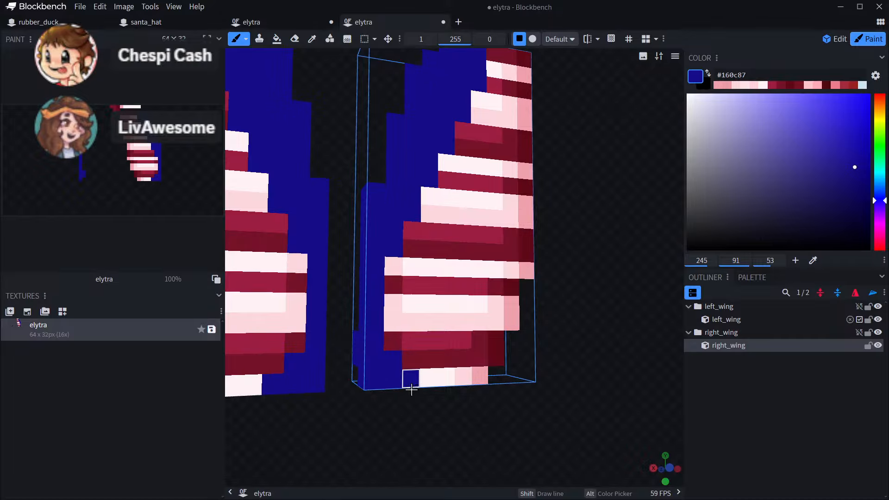
# - Paint the right wing's underside with the same blue
pyautogui.scroll(-5, 413, 415)
pyautogui.scroll(3, 393, 347)
pyautogui.moveTo(409, 345)
pyautogui.mouseDown()
pyautogui.moveTo(422, 363)
pyautogui.moveTo(419, 336)
pyautogui.moveTo(447, 318)
pyautogui.moveTo(425, 255)
pyautogui.moveTo(387, 251)
pyautogui.moveTo(404, 288)
pyautogui.moveTo(397, 403)
pyautogui.moveTo(381, 374)
pyautogui.moveTo(389, 267)
pyautogui.moveTo(405, 265)
pyautogui.mouseUp()
pyautogui.moveTo(512, 320)
pyautogui.mouseDown()
pyautogui.moveTo(510, 359)
pyautogui.moveTo(519, 370)
pyautogui.mouseUp()
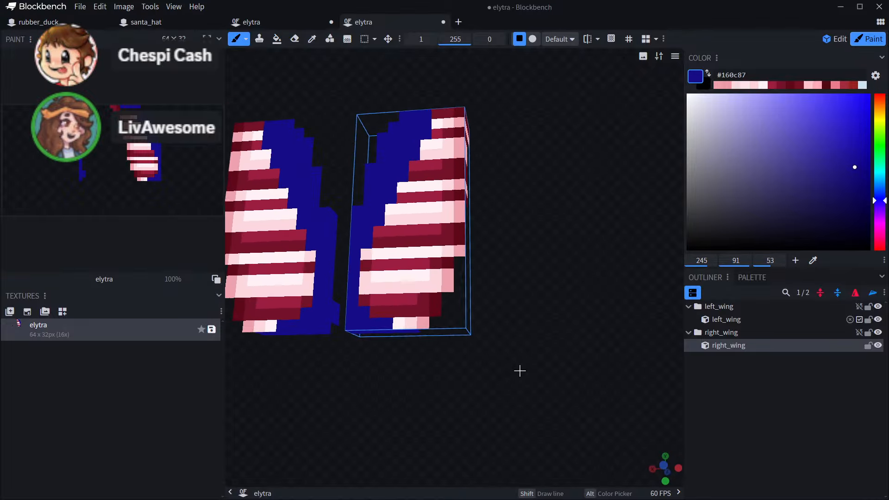
# - Paint a blue plus shape in the right wing's lower stripes and a stepped blue diagonal from it up to the outer edge
pyautogui.click(418, 281)
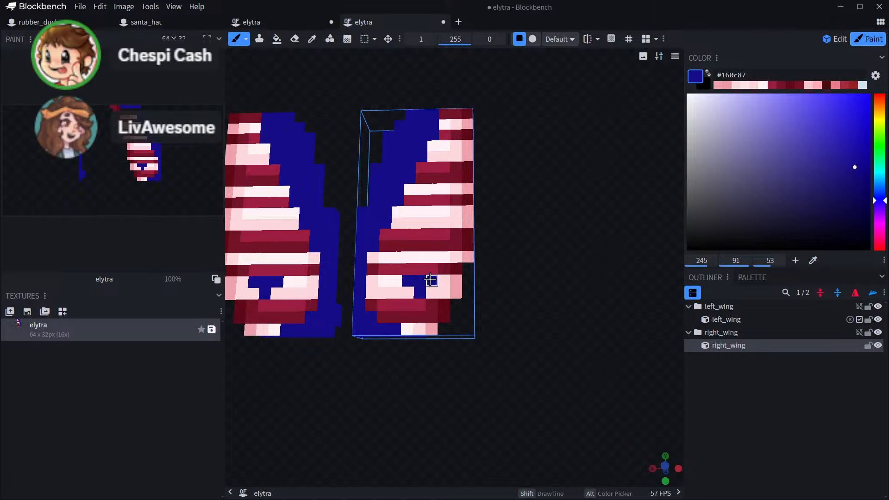
pyautogui.click(418, 269)
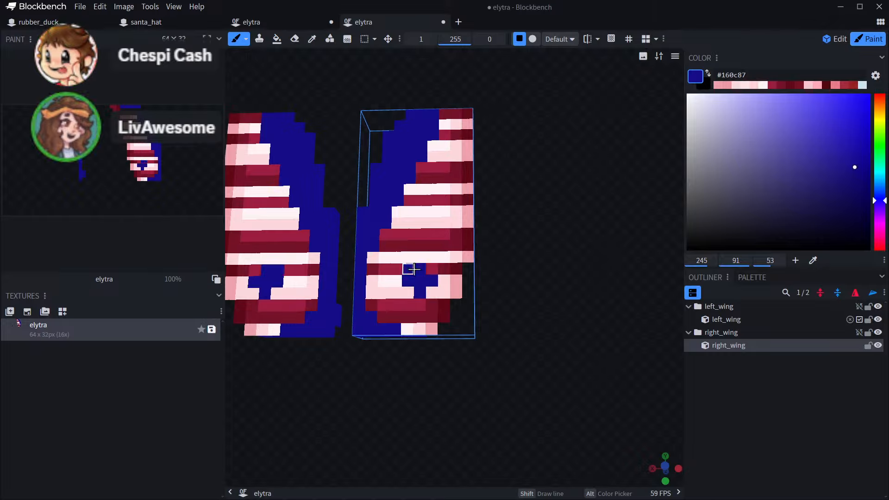
pyautogui.click(419, 258)
pyautogui.moveTo(420, 246); pyautogui.dragTo(453, 191)
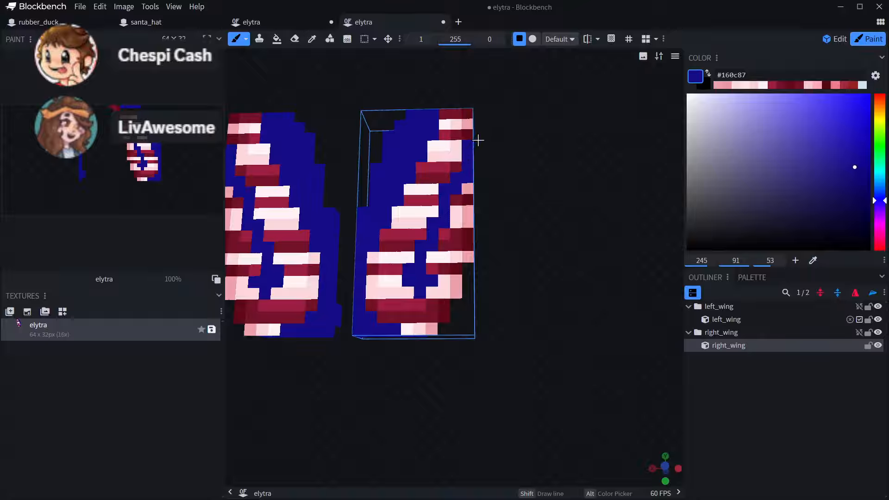
# - Fill the area outside the diagonal along the right wing's outer edge with blue, and cover the bottom pink row with blue
pyautogui.moveTo(482, 139); pyautogui.dragTo(494, 168)
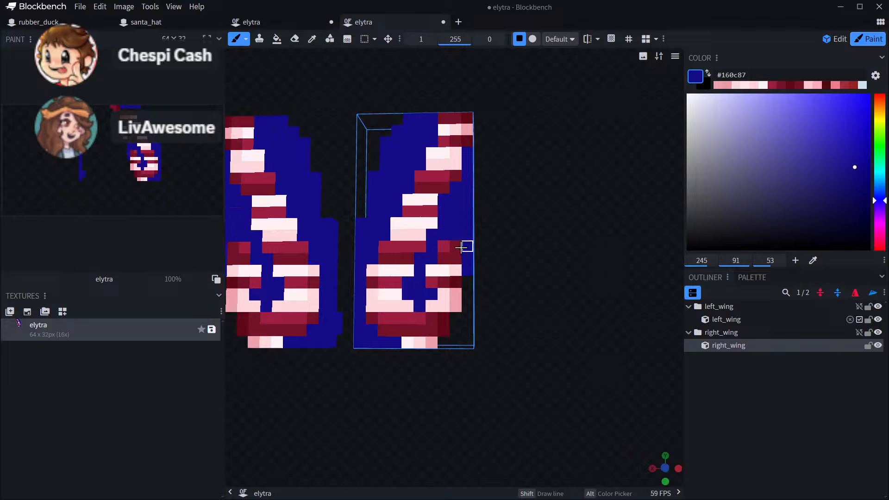
pyautogui.moveTo(447, 244); pyautogui.dragTo(451, 272)
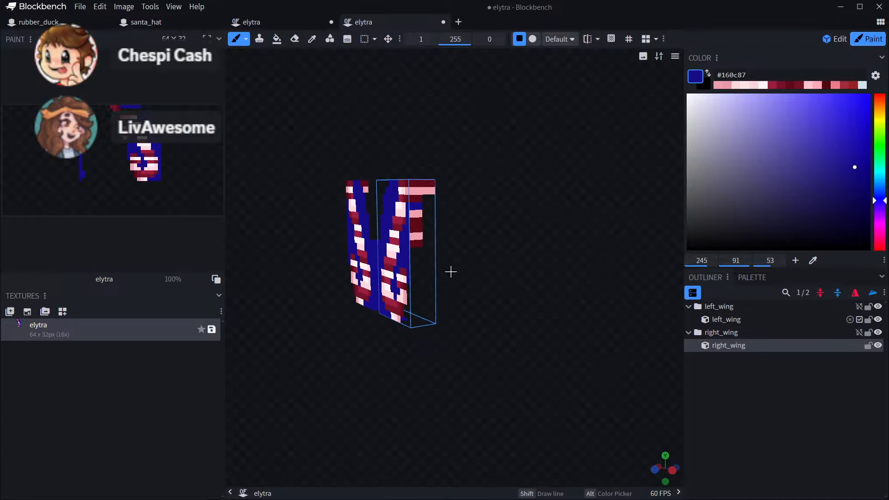
pyautogui.moveTo(517, 226); pyautogui.dragTo(600, 209)
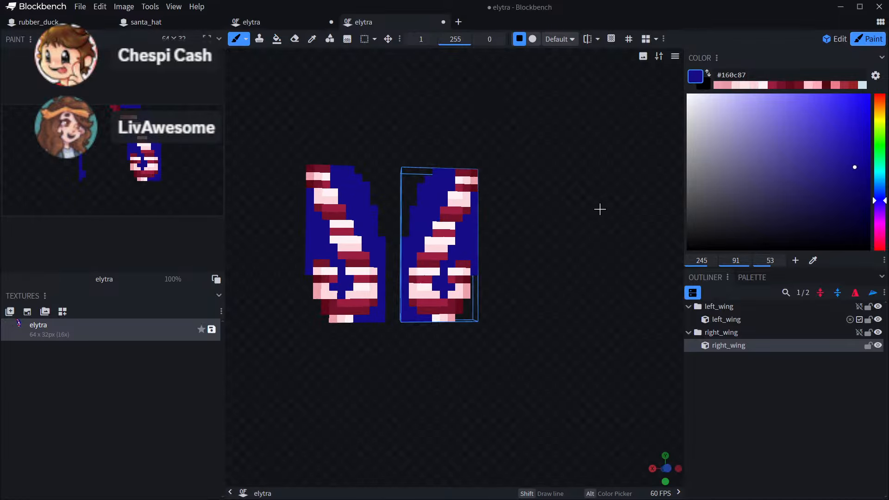
pyautogui.scroll(-4, 560, 257)
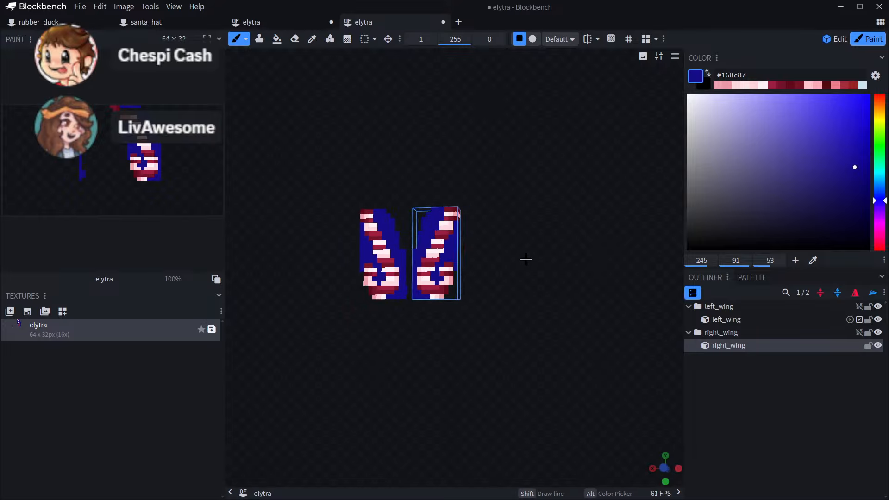
pyautogui.scroll(5, 514, 311)
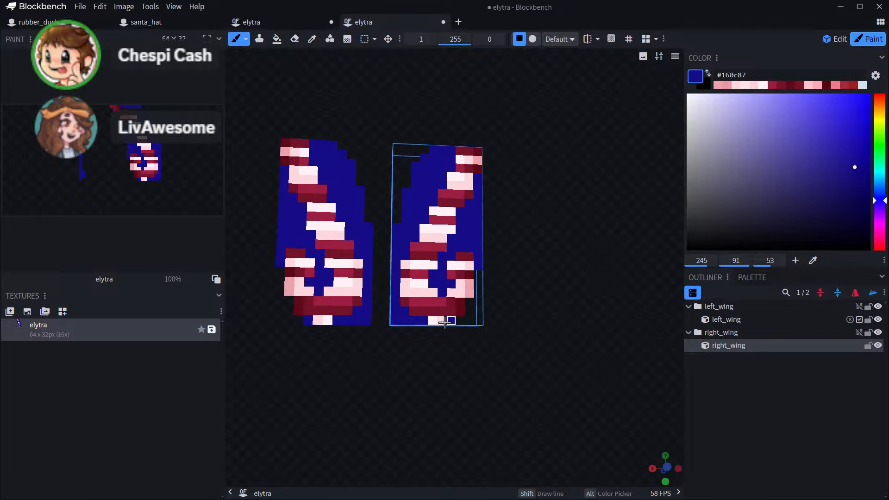
pyautogui.scroll(4, 463, 353)
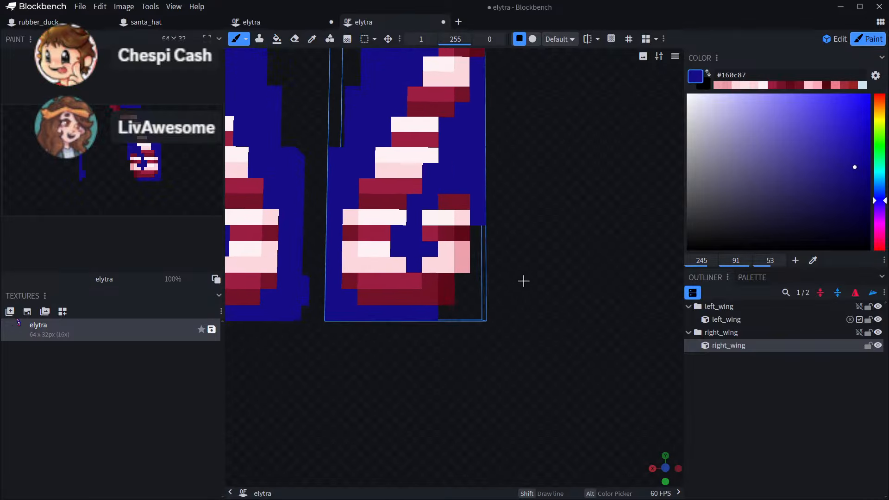
# - Add a #5e0919 pixel at the outer end of the lowest dark-red stripe's upper row and recolor the pixel beside it #741229
pyautogui.click(311, 38)
pyautogui.scroll(2, 440, 248)
pyautogui.click(440, 249)
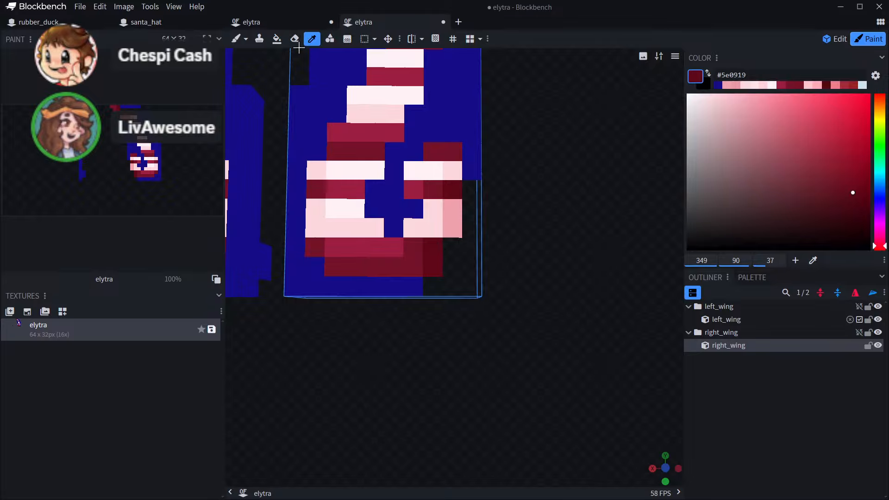
pyautogui.click(234, 40)
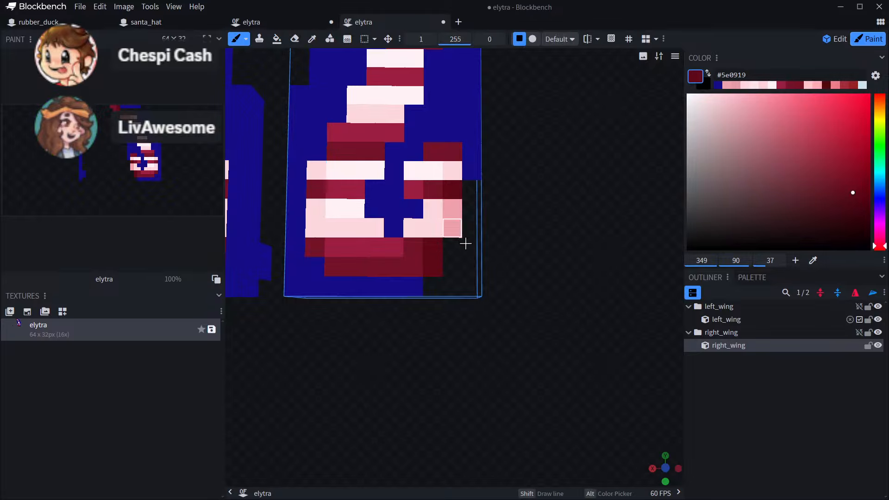
pyautogui.click(312, 39)
pyautogui.click(412, 250)
pyautogui.click(238, 40)
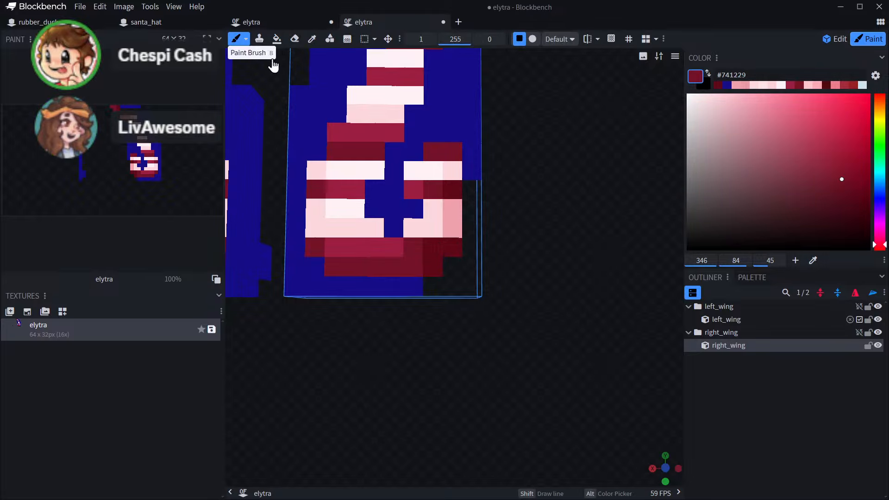
pyautogui.click(433, 248)
# - Extend the lowest stripe's upper row by one #9c1e42 pixel towards the outer end
pyautogui.click(312, 40)
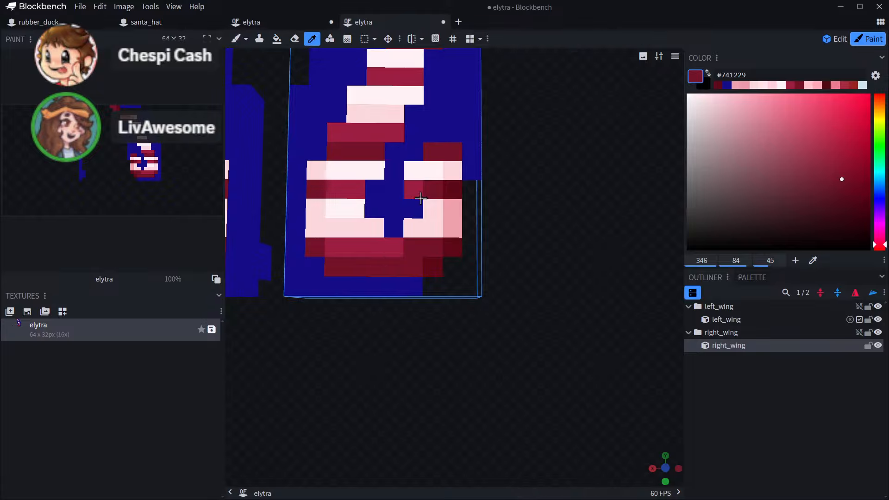
pyautogui.click(391, 249)
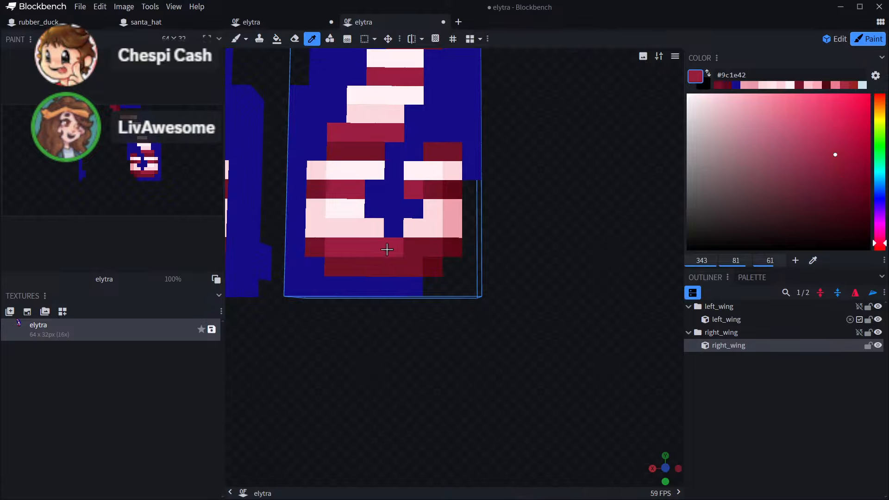
pyautogui.click(236, 39)
pyautogui.scroll(-5, 523, 254)
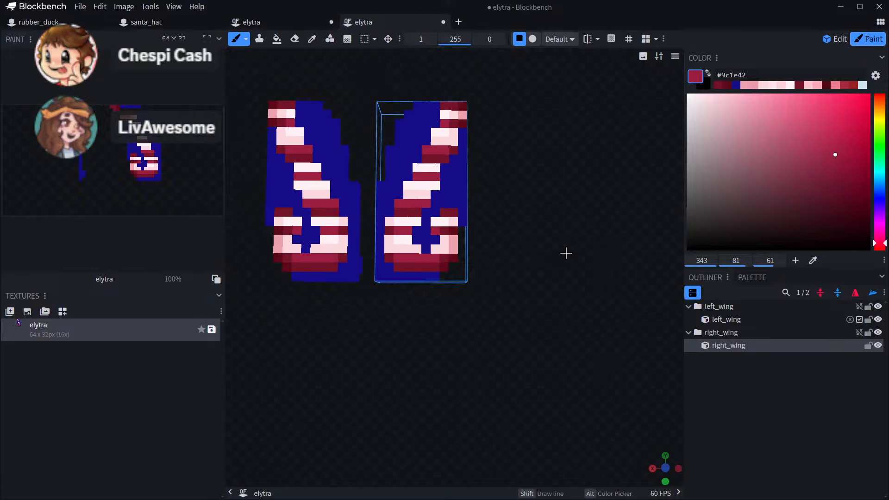
# - Erase all the blue from the wing texture using the Fill tool in erase mode
pyautogui.click(277, 39)
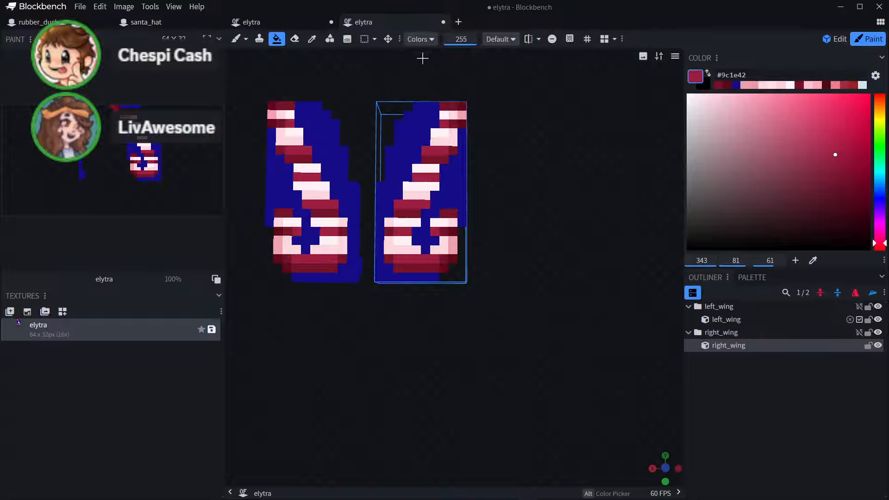
pyautogui.click(552, 38)
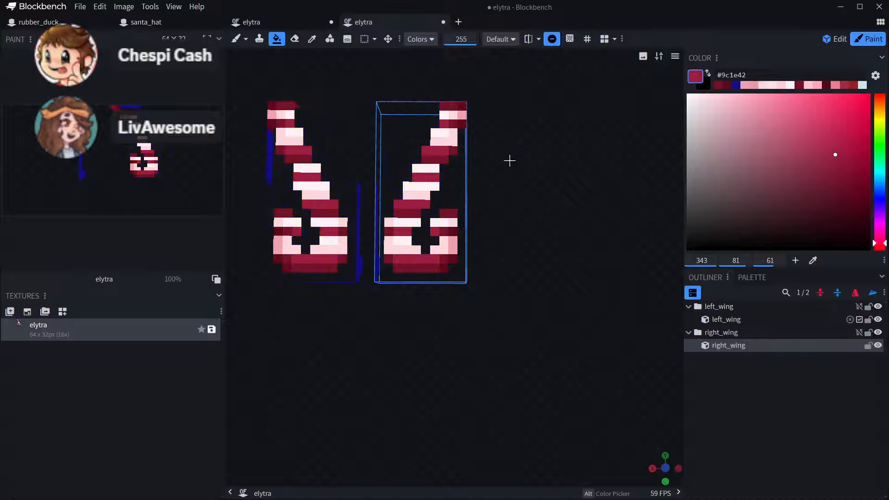
pyautogui.click(164, 156)
pyautogui.hotkey('ctrl', 'z')
# - Examine the remaining striped shape on both wings from several angles and distances
pyautogui.scroll(-3, 579, 179)
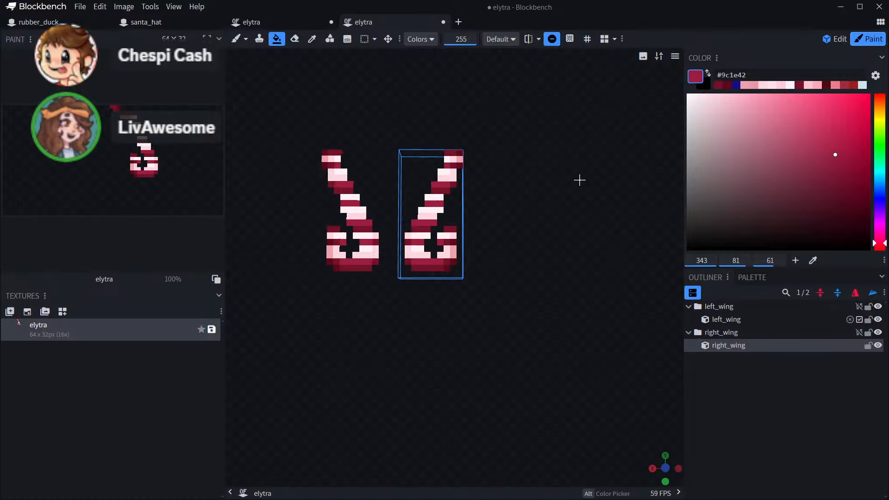
pyautogui.moveTo(579, 179)
pyautogui.mouseDown()
pyautogui.moveTo(588, 155)
pyautogui.moveTo(486, 193)
pyautogui.moveTo(606, 200)
pyautogui.moveTo(592, 175)
pyautogui.moveTo(579, 204)
pyautogui.moveTo(506, 238)
pyautogui.moveTo(565, 238)
pyautogui.moveTo(577, 224)
pyautogui.moveTo(574, 207)
pyautogui.moveTo(561, 222)
pyautogui.mouseUp()
pyautogui.scroll(5, 571, 218)
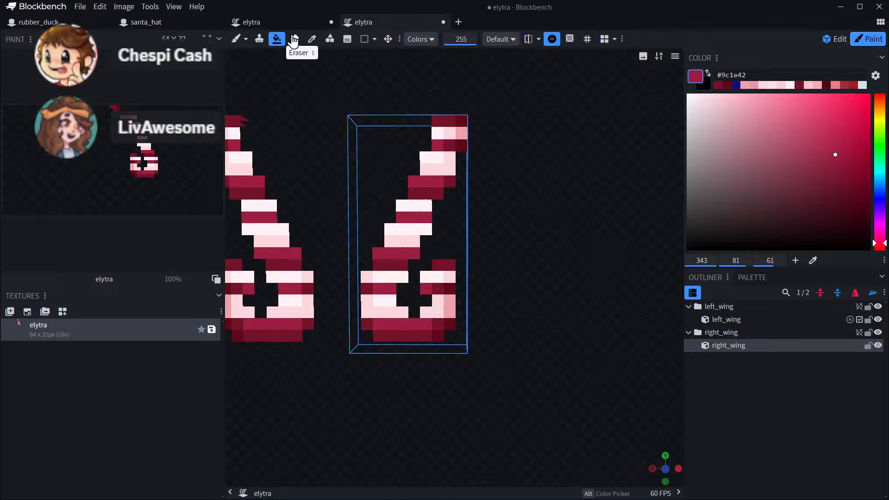
pyautogui.click(311, 39)
pyautogui.scroll(2, 449, 189)
pyautogui.click(415, 190)
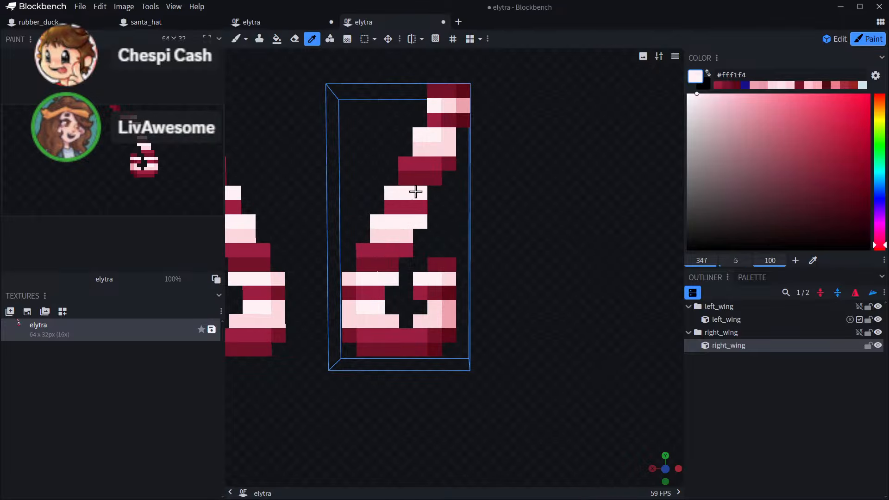
pyautogui.scroll(-3, 510, 190)
pyautogui.moveTo(518, 197); pyautogui.dragTo(474, 239)
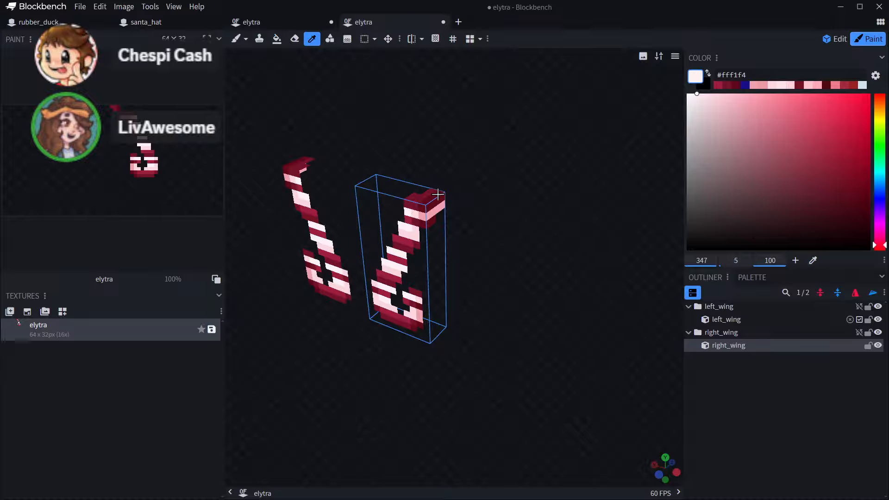
pyautogui.moveTo(482, 200); pyautogui.dragTo(519, 199)
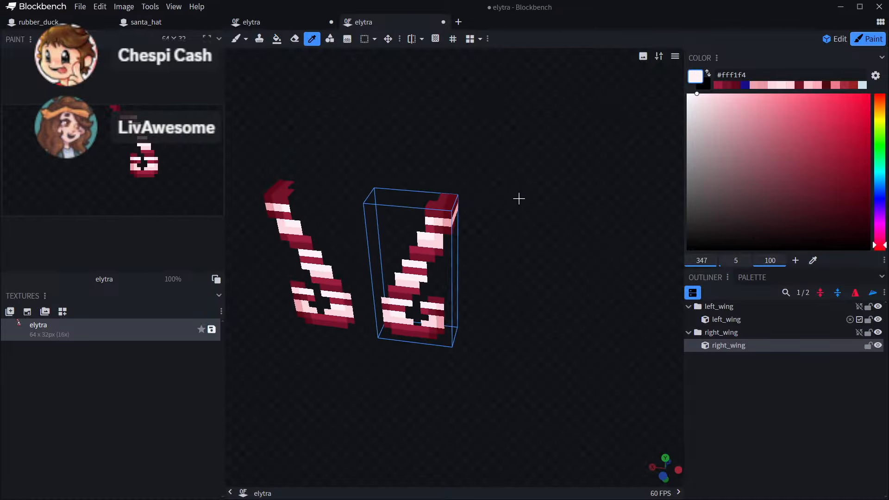
pyautogui.scroll(3, 519, 199)
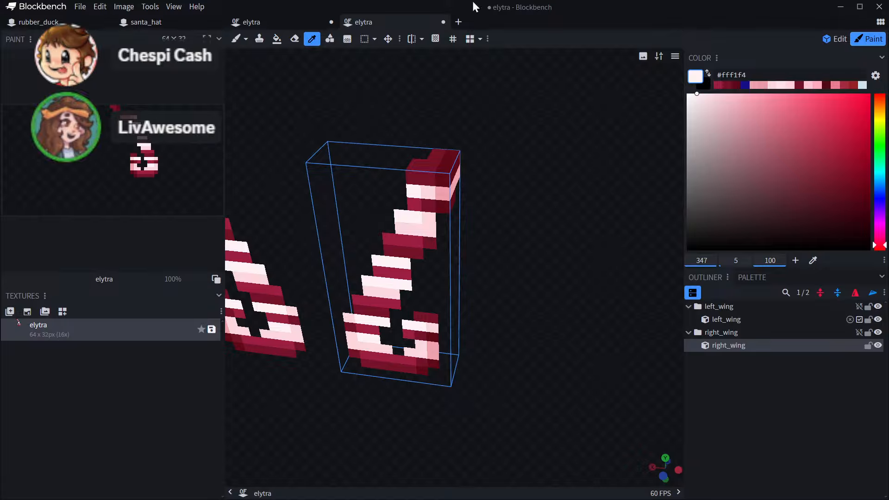
pyautogui.moveTo(518, 186); pyautogui.dragTo(534, 131)
pyautogui.scroll(3, 375, 265)
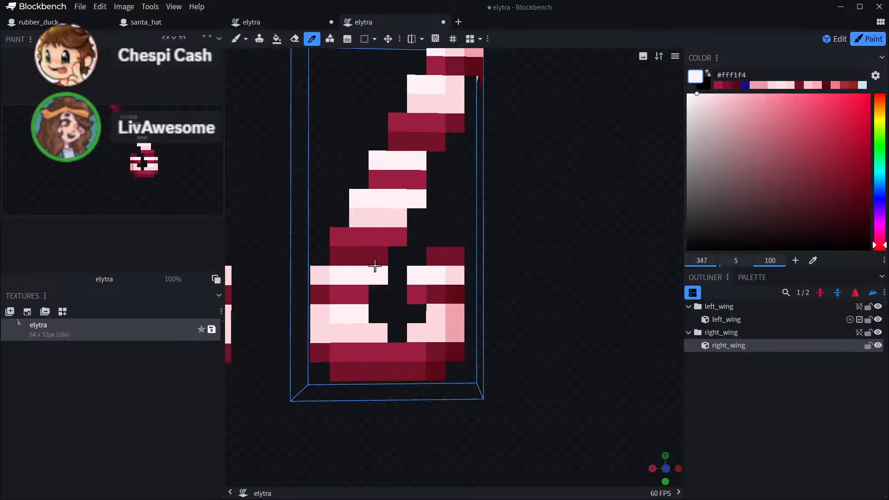
# - Recolor the two inner-edge pixels of the lowest pink stripe on the right wing to the sampled #eda1ac
pyautogui.click(321, 300)
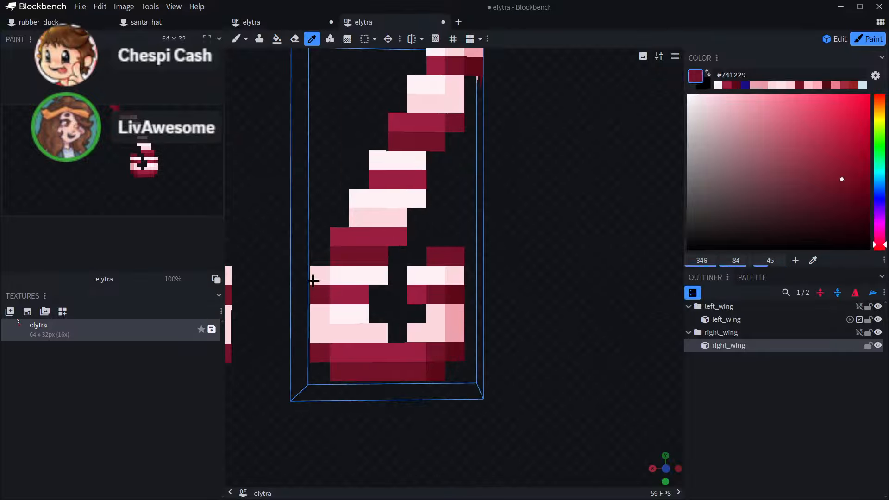
pyautogui.click(268, 21)
pyautogui.click(371, 24)
pyautogui.moveTo(553, 119); pyautogui.dragTo(573, 82, button='right')
pyautogui.click(473, 262)
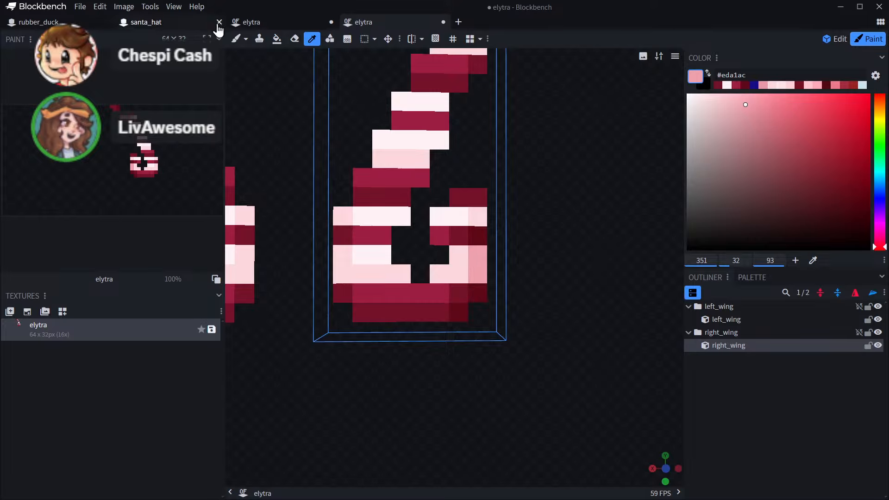
pyautogui.click(236, 38)
pyautogui.scroll(1, 343, 264)
pyautogui.moveTo(307, 266); pyautogui.dragTo(312, 249)
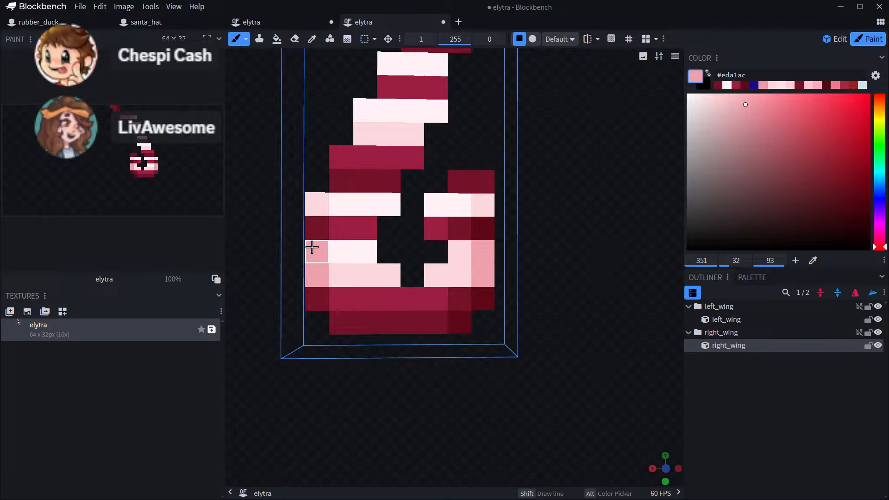
# - Shade the outer pixel of the short dark-red row above the hook's outer tip with the sampled #5e0919
pyautogui.click(312, 40)
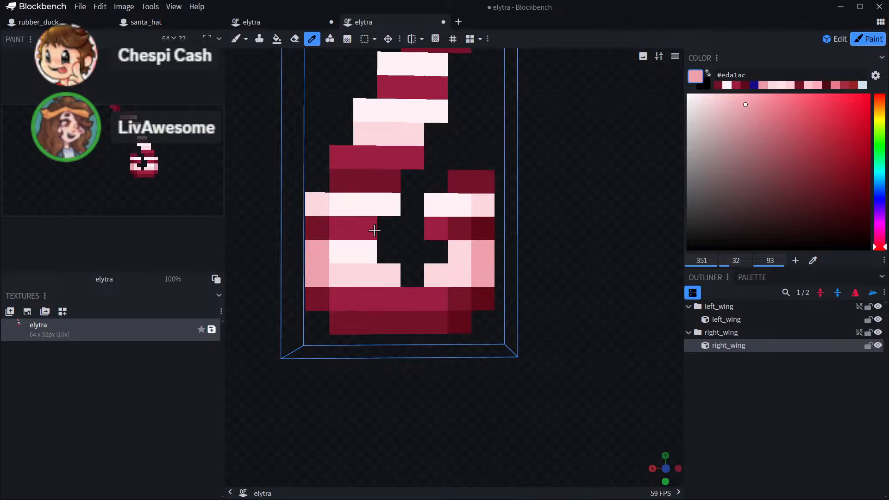
pyautogui.click(352, 257)
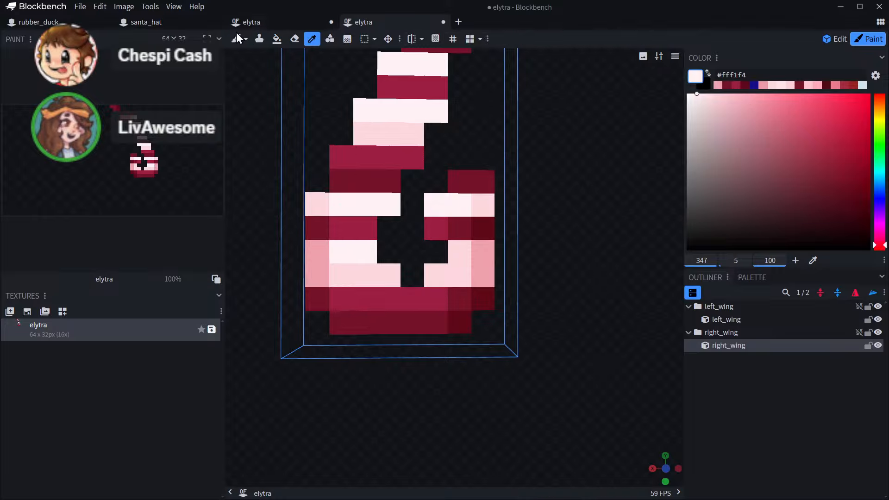
pyautogui.moveTo(589, 177); pyautogui.dragTo(596, 200, button='right')
pyautogui.scroll(5, 537, 173)
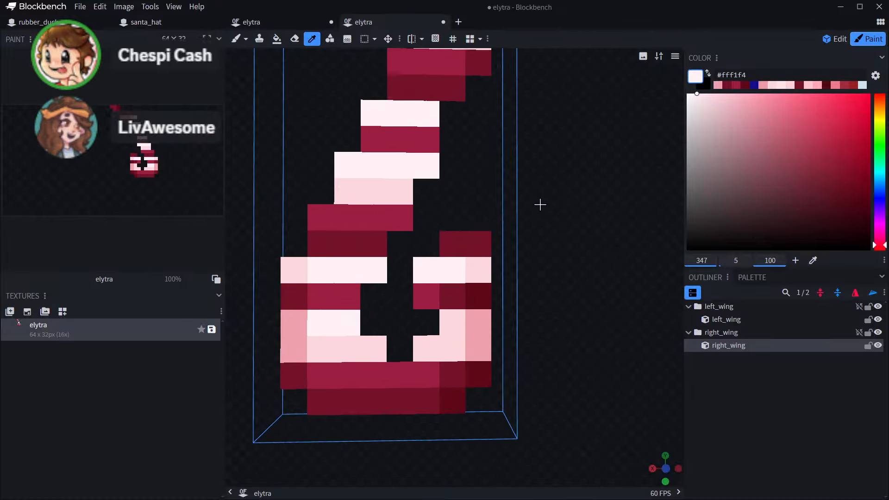
pyautogui.scroll(3, 567, 185)
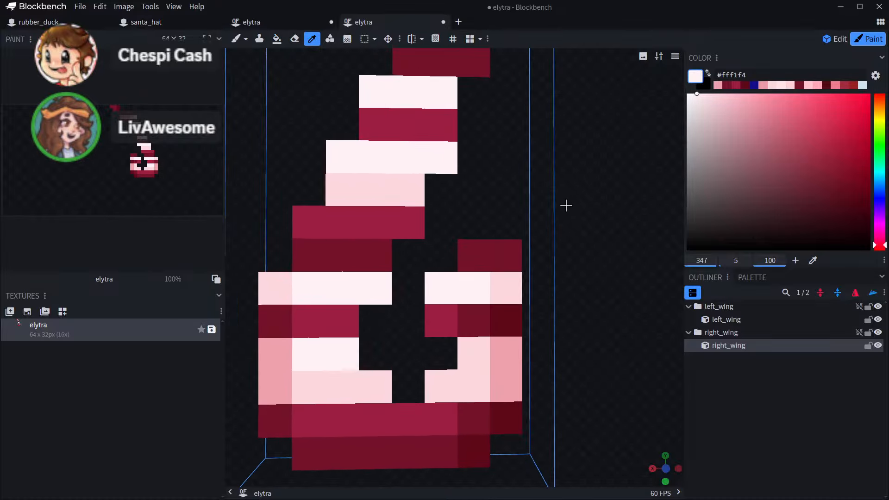
pyautogui.click(507, 333)
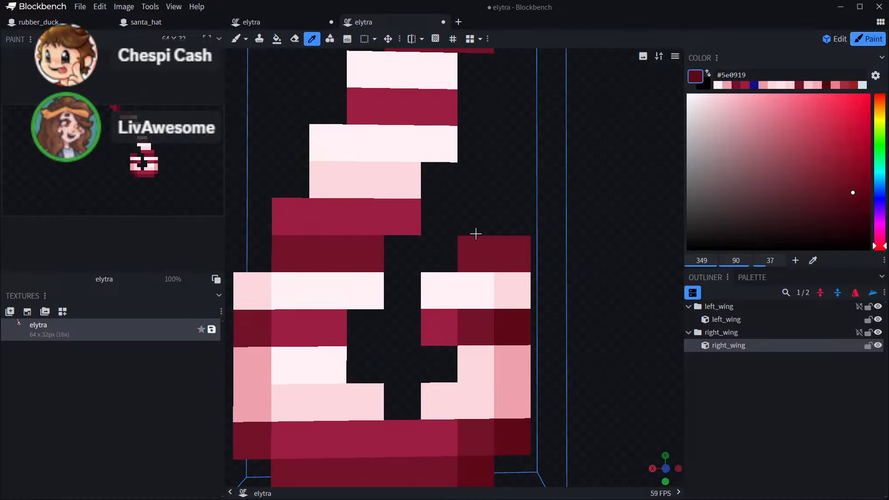
pyautogui.click(235, 39)
pyautogui.scroll(-2, 592, 251)
pyautogui.scroll(3, 573, 234)
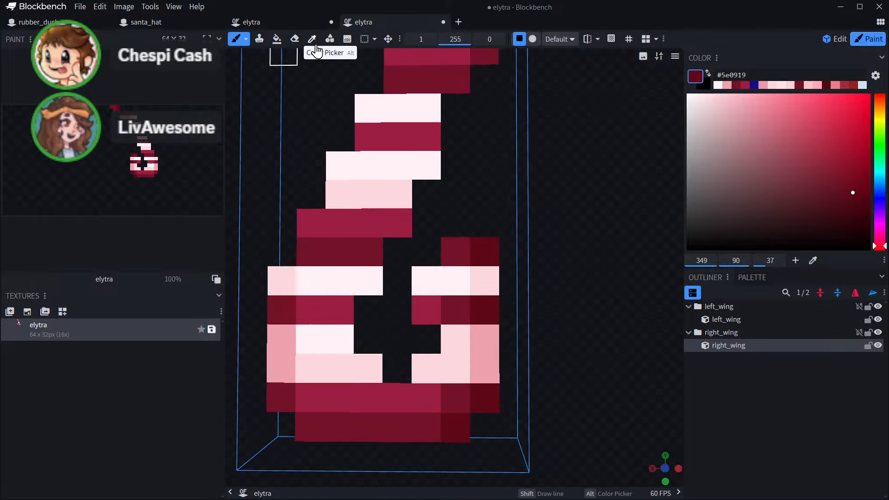
# - Erase the short dark-red row above the hook's outer tip on the right wing
pyautogui.click(295, 39)
pyautogui.moveTo(472, 240); pyautogui.dragTo(476, 254)
pyautogui.scroll(-6, 569, 251)
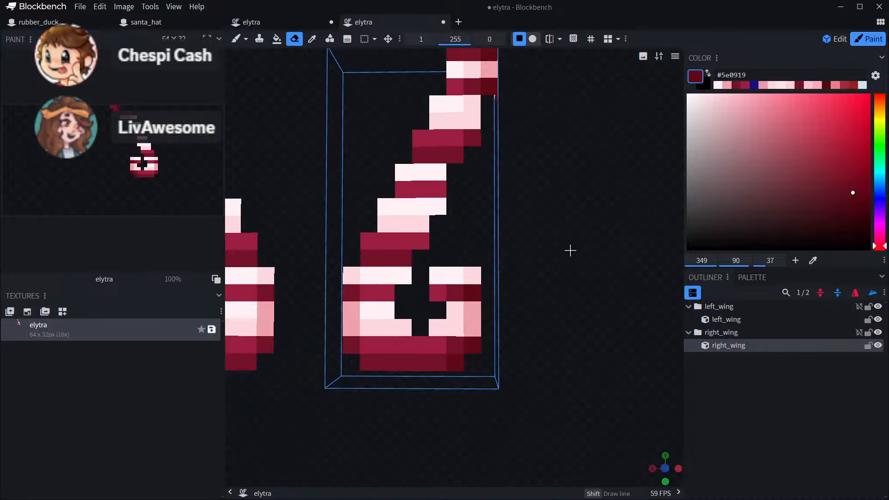
pyautogui.scroll(3, 555, 263)
pyautogui.moveTo(574, 185); pyautogui.dragTo(573, 242)
pyautogui.scroll(-5, 502, 251)
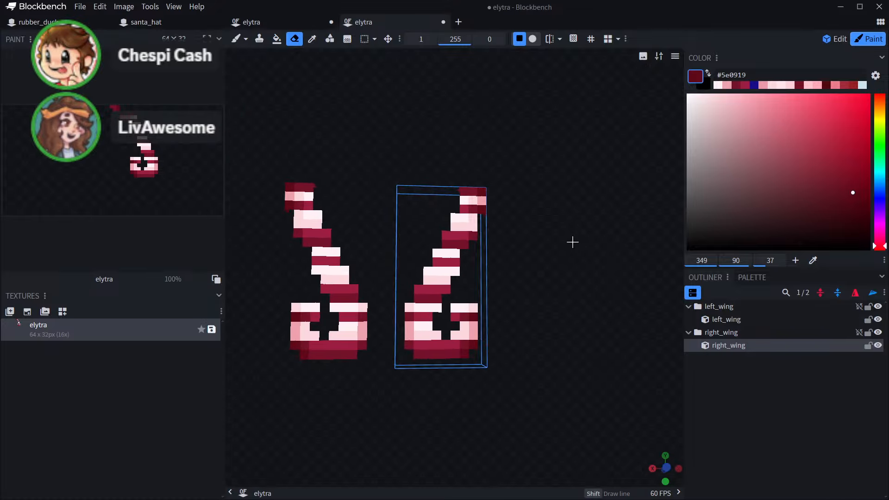
pyautogui.scroll(2, 569, 241)
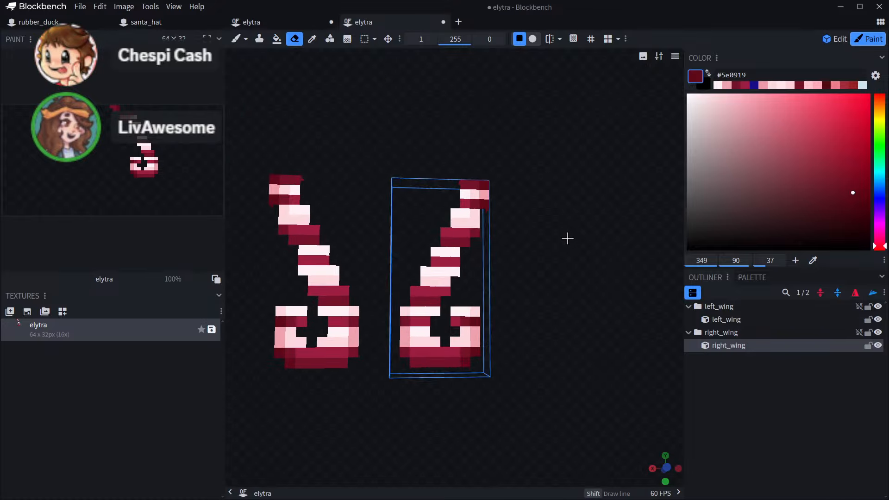
# - Compare with the original striped elytra, and shade the outer-end pixels of three crimson rows along the right wing's diagonal with #5e0919
pyautogui.click(277, 23)
pyautogui.scroll(1, 466, 127)
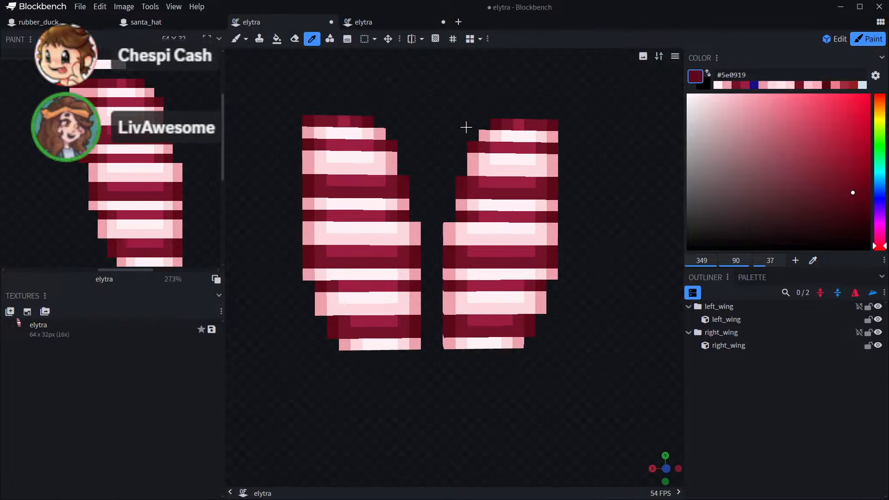
pyautogui.click(364, 22)
pyautogui.scroll(5, 537, 176)
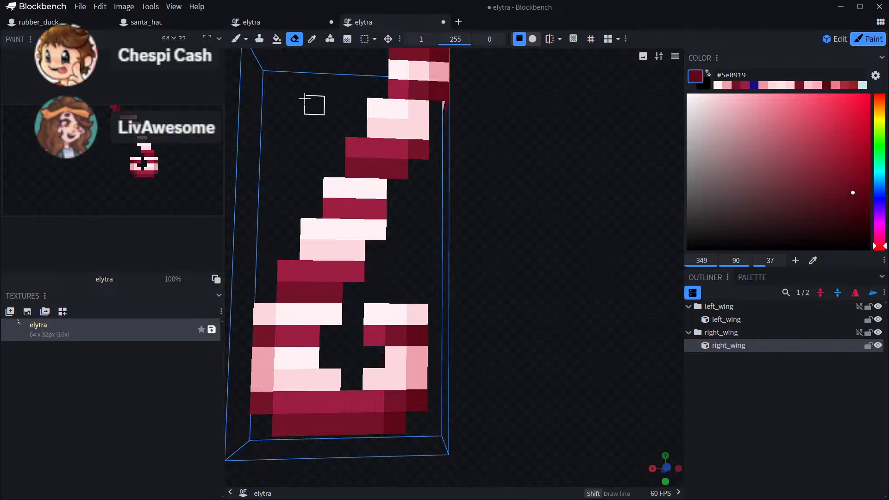
pyautogui.click(312, 38)
pyautogui.moveTo(568, 149); pyautogui.dragTo(549, 179)
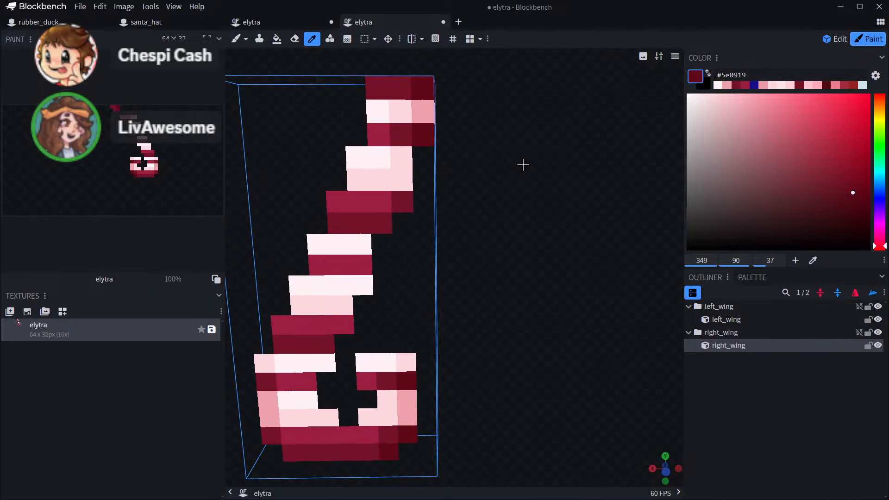
pyautogui.scroll(2, 482, 134)
pyautogui.click(236, 38)
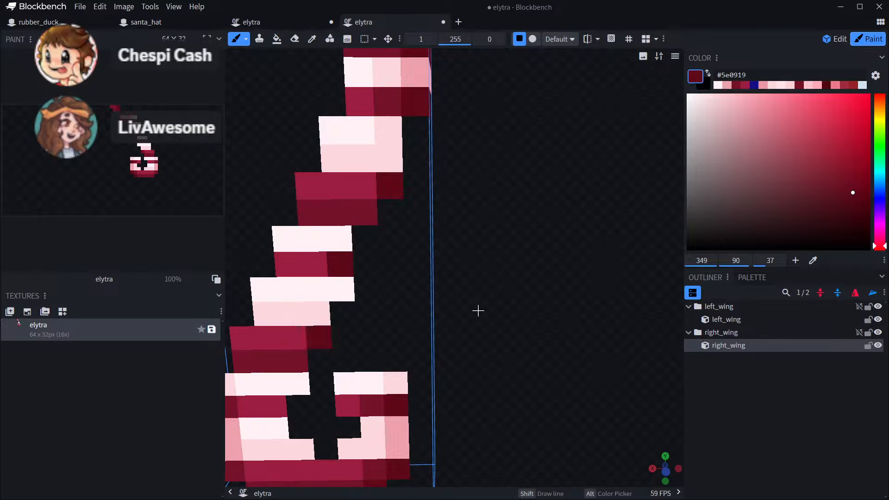
# - Paint dark #5e0919 pixels along the upper red stripe of the loop on the right wing
pyautogui.moveTo(476, 310); pyautogui.dragTo(536, 224)
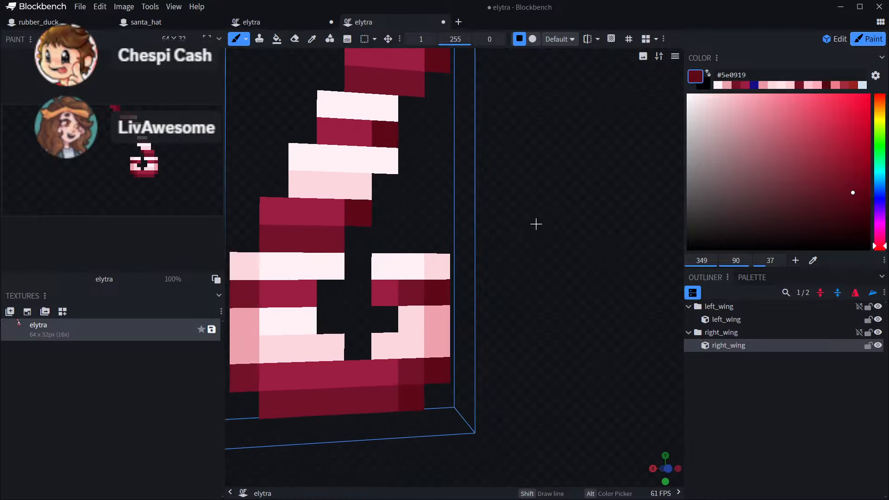
pyautogui.click(314, 293)
pyautogui.scroll(-5, 443, 272)
pyautogui.moveTo(510, 252)
pyautogui.mouseDown()
pyautogui.moveTo(499, 250)
pyautogui.moveTo(507, 251)
pyautogui.mouseUp()
pyautogui.scroll(3, 456, 279)
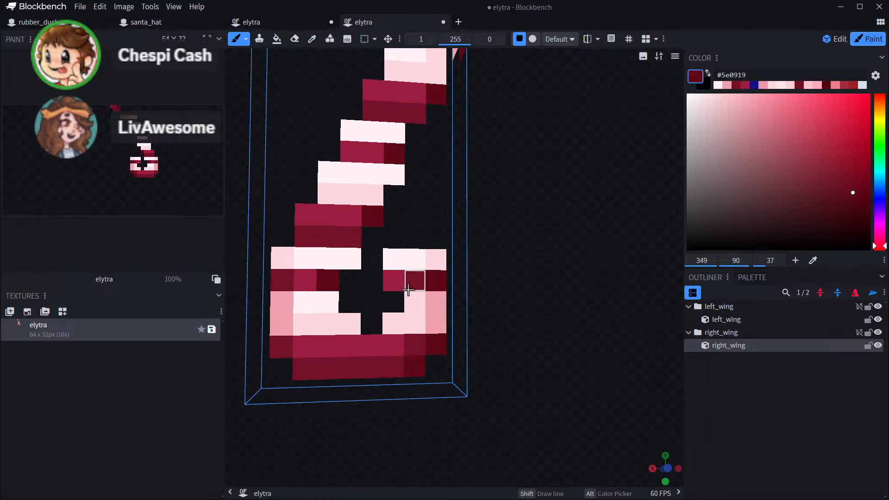
pyautogui.click(408, 290)
pyautogui.scroll(-4, 521, 304)
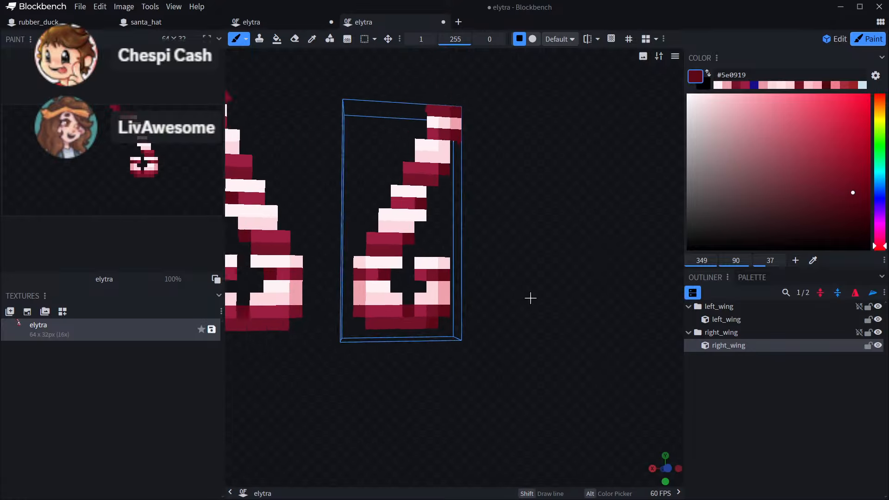
pyautogui.scroll(2, 435, 330)
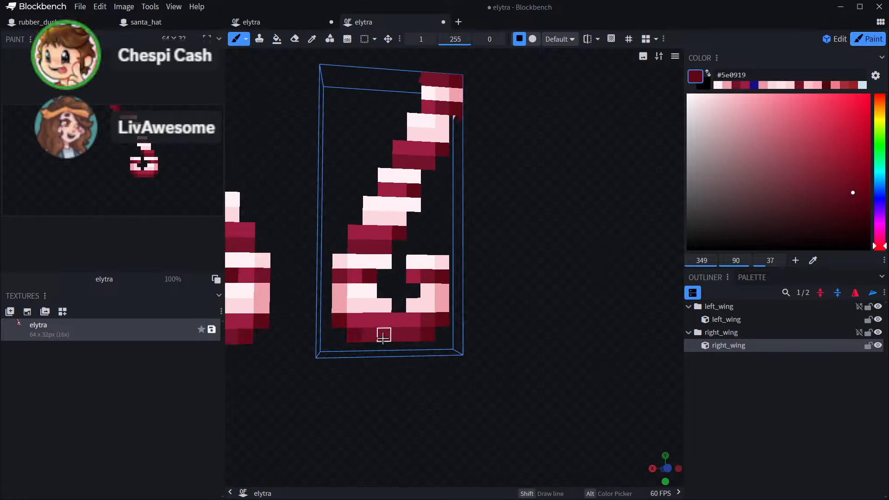
# - Sample #741229 from the base of the loop and paint mid-dark transition pixels in the loop's upper red stripe
pyautogui.keyDown('alt'); pyautogui.click(356, 325); pyautogui.keyUp('alt')
pyautogui.scroll(3, 438, 294)
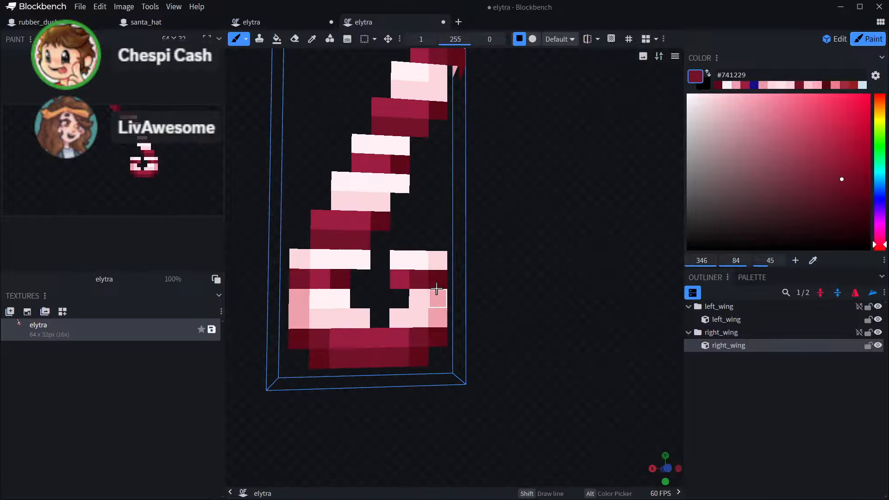
pyautogui.click(328, 281)
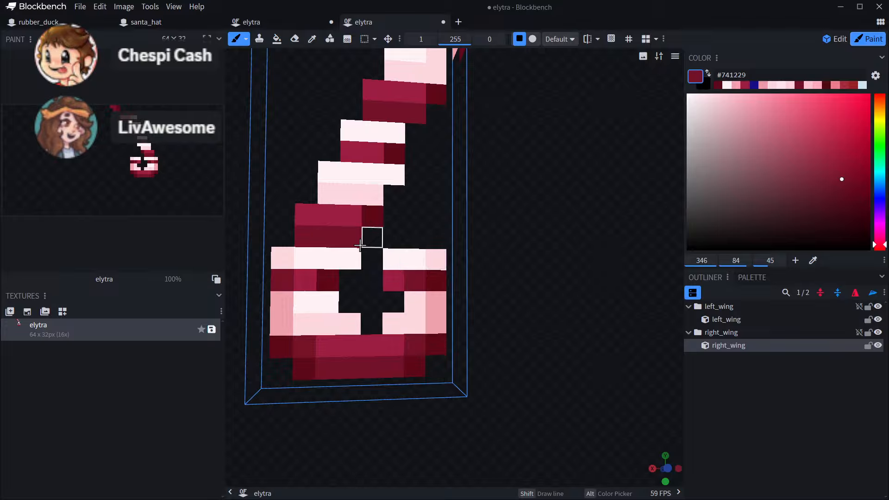
pyautogui.scroll(-3, 556, 214)
pyautogui.moveTo(562, 214); pyautogui.dragTo(532, 232)
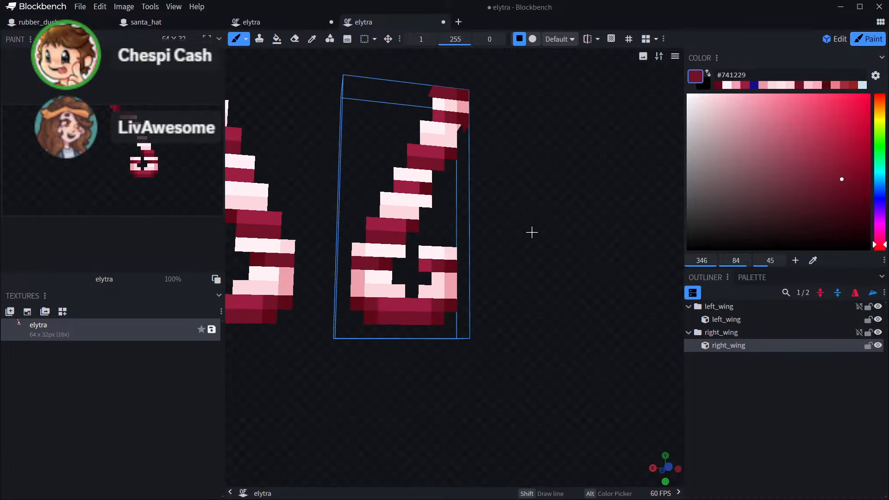
# - Try darkening the outer ends of the red stripes on the loop and diagonal strand with #5e0919
pyautogui.keyDown('alt'); pyautogui.click(387, 265); pyautogui.keyUp('alt')
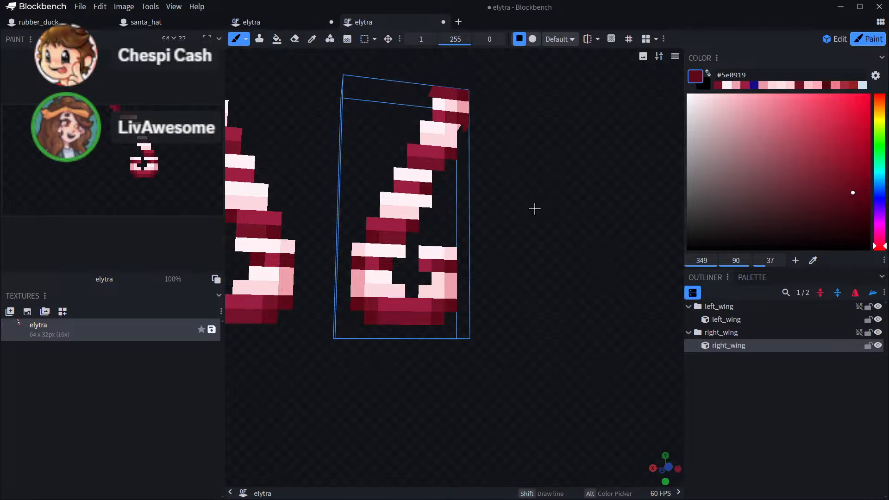
pyautogui.scroll(5, 530, 193)
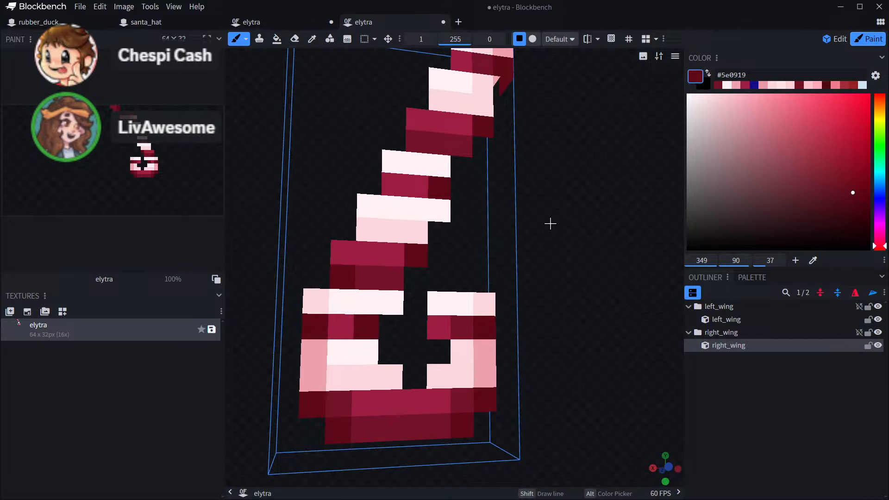
pyautogui.click(391, 185)
pyautogui.scroll(-4, 538, 187)
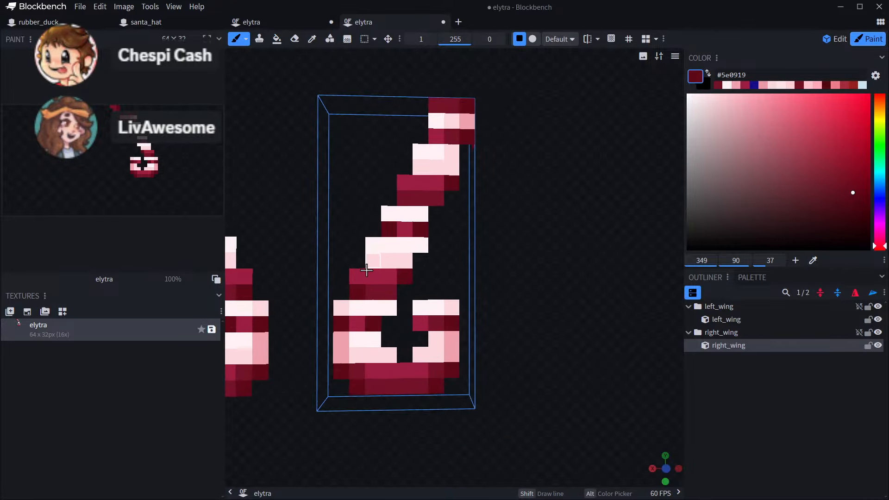
pyautogui.scroll(-3, 520, 244)
pyautogui.scroll(2, 488, 216)
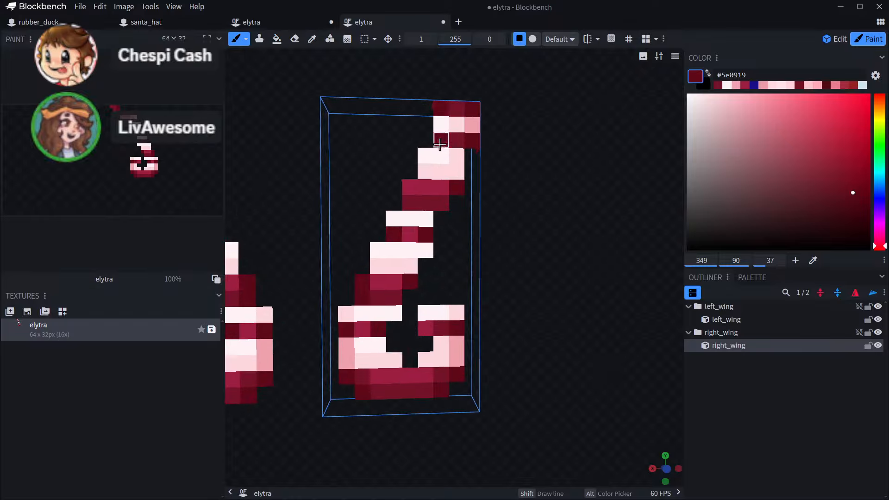
pyautogui.click(404, 191)
pyautogui.scroll(-5, 566, 200)
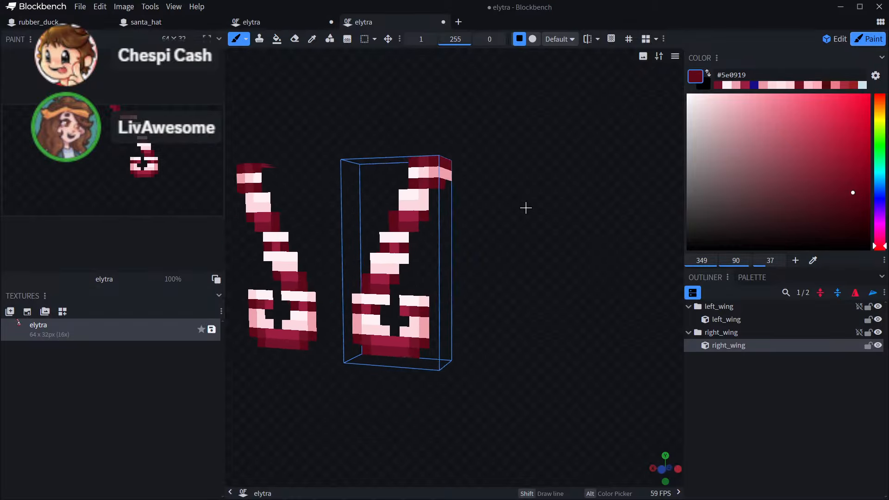
pyautogui.scroll(4, 540, 252)
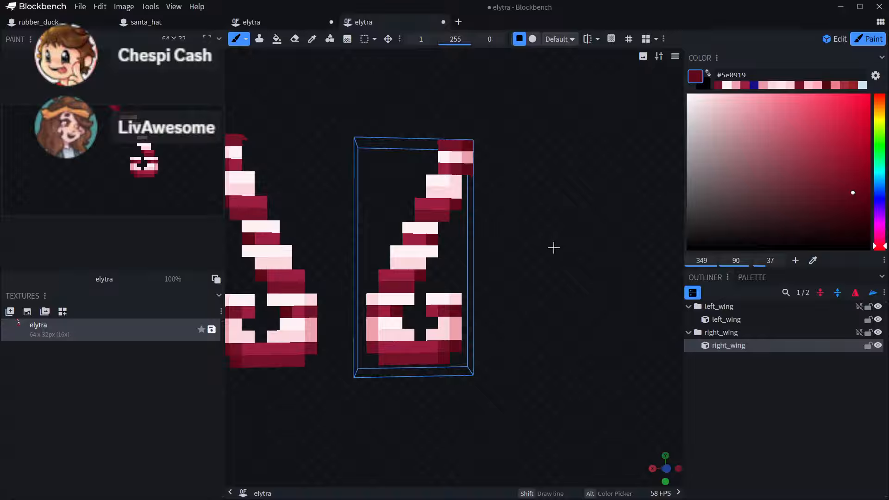
# - Check the stripe shading in the other elytra project and sample the dark red #5e0919 from its right wing
pyautogui.scroll(2, 556, 246)
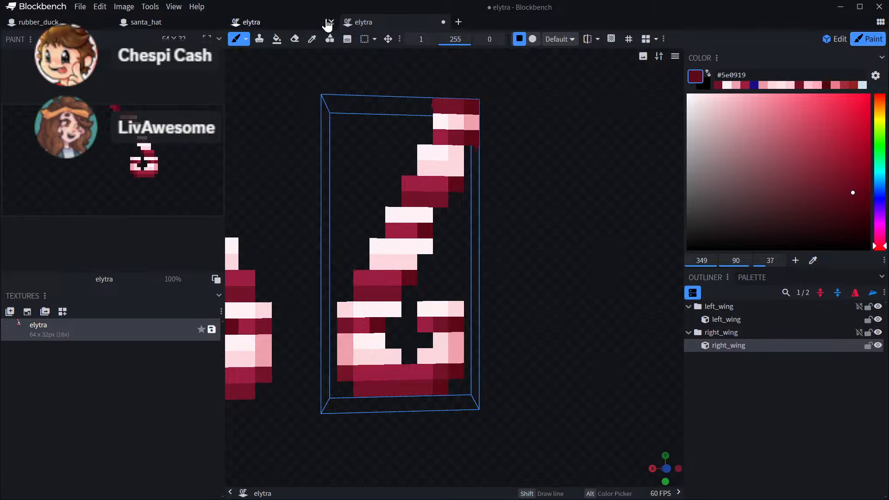
pyautogui.click(306, 24)
pyautogui.scroll(5, 513, 224)
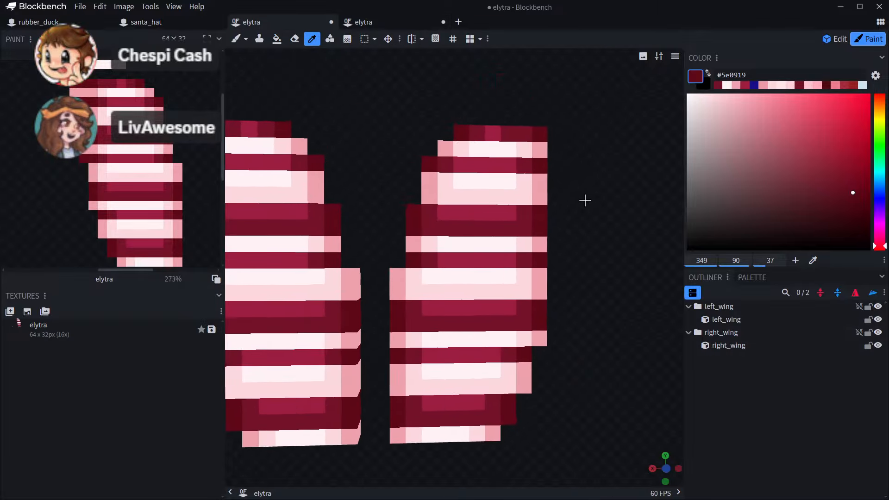
pyautogui.moveTo(585, 200); pyautogui.dragTo(578, 210, button='right')
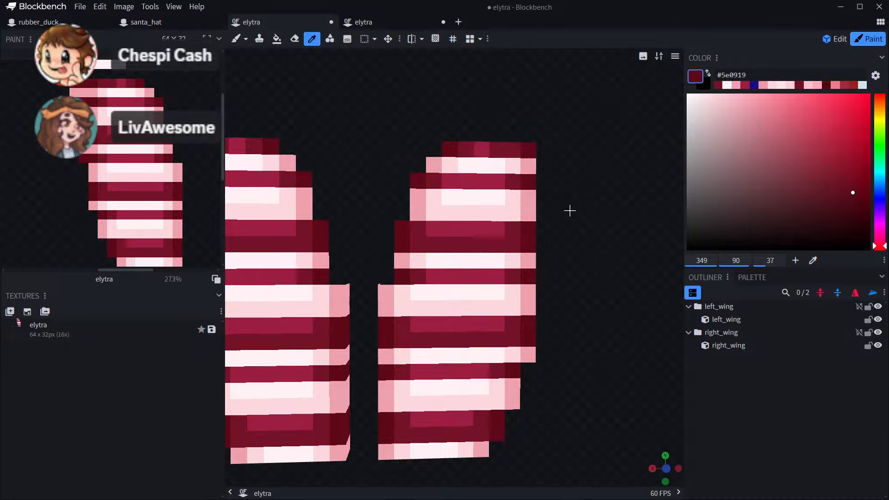
pyautogui.scroll(1, 570, 211)
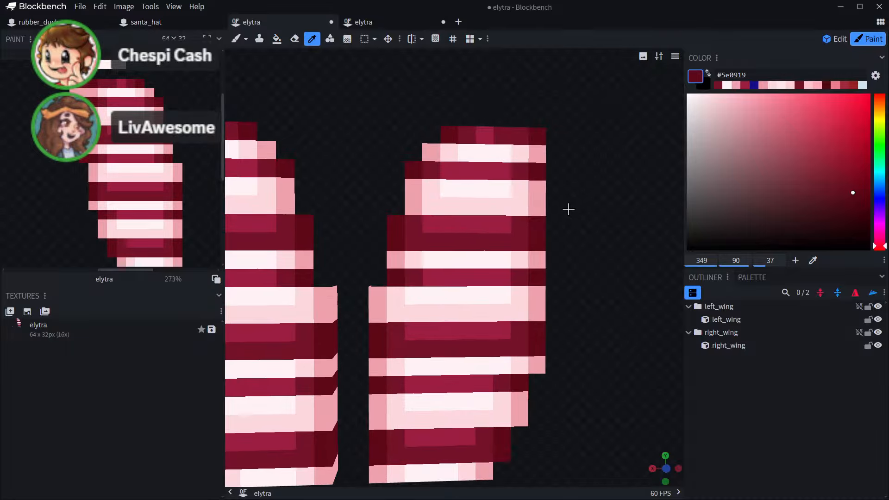
pyautogui.click(455, 137)
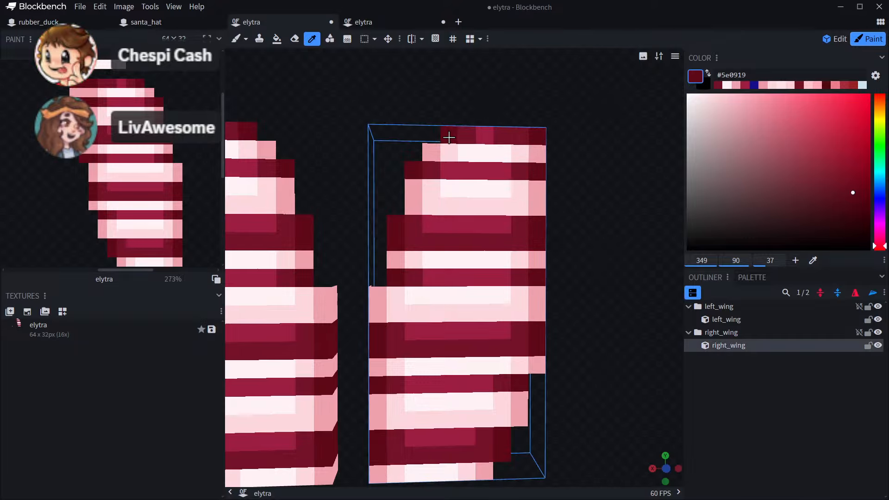
# - Return to the ribbon elytra project and paint two #5e0919 pixels just above the loop's short white segment on the right wing
pyautogui.click(375, 22)
pyautogui.moveTo(506, 149)
pyautogui.mouseDown()
pyautogui.moveTo(469, 174)
pyautogui.moveTo(521, 143)
pyautogui.mouseUp()
pyautogui.scroll(-5, 539, 220)
pyautogui.moveTo(549, 248); pyautogui.dragTo(496, 268)
pyautogui.scroll(2, 454, 268)
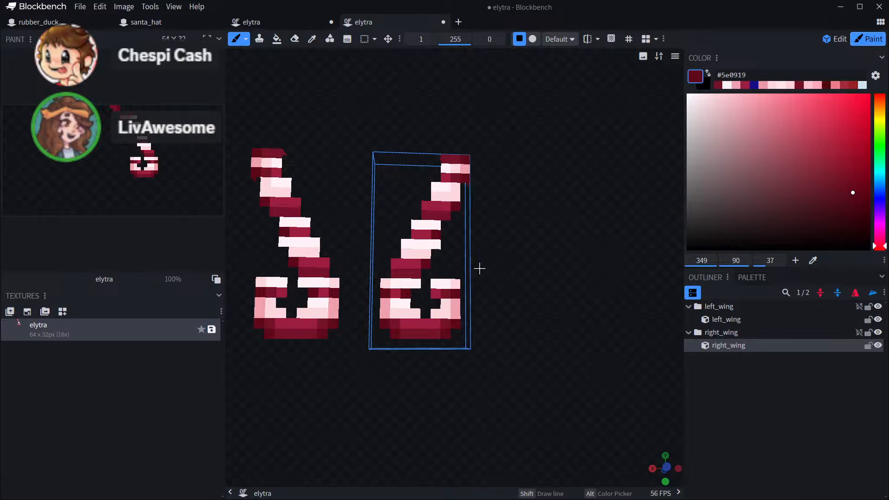
pyautogui.scroll(2, 455, 263)
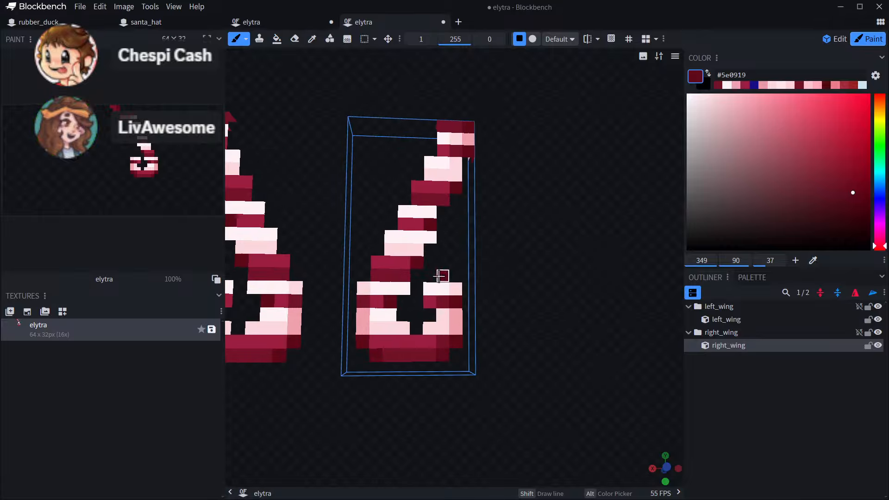
pyautogui.moveTo(440, 276)
pyautogui.mouseDown()
pyautogui.moveTo(497, 255)
pyautogui.moveTo(517, 282)
pyautogui.moveTo(591, 254)
pyautogui.moveTo(555, 277)
pyautogui.mouseUp()
pyautogui.scroll(-3, 492, 270)
pyautogui.scroll(2, 453, 281)
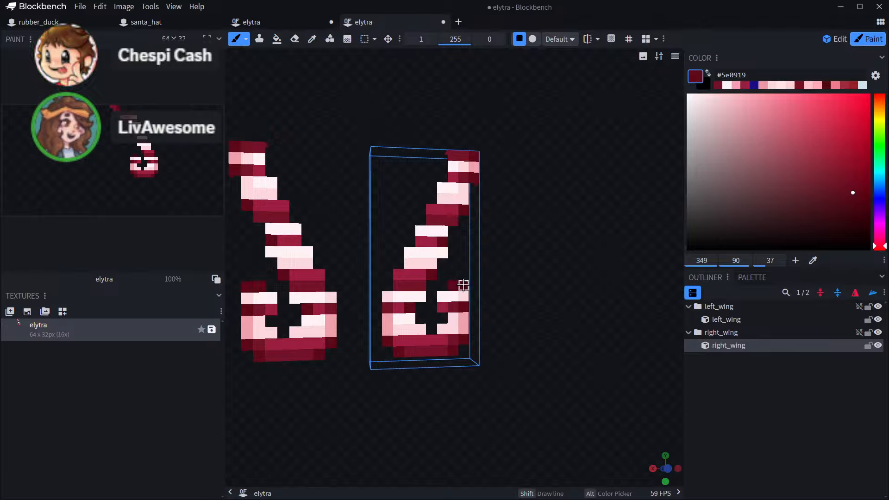
# - Sample #741229 and repaint the darkest end pixels of the diagonal strand's red stripes on the right wing with it
pyautogui.scroll(-3, 524, 281)
pyautogui.moveTo(515, 268); pyautogui.dragTo(491, 280)
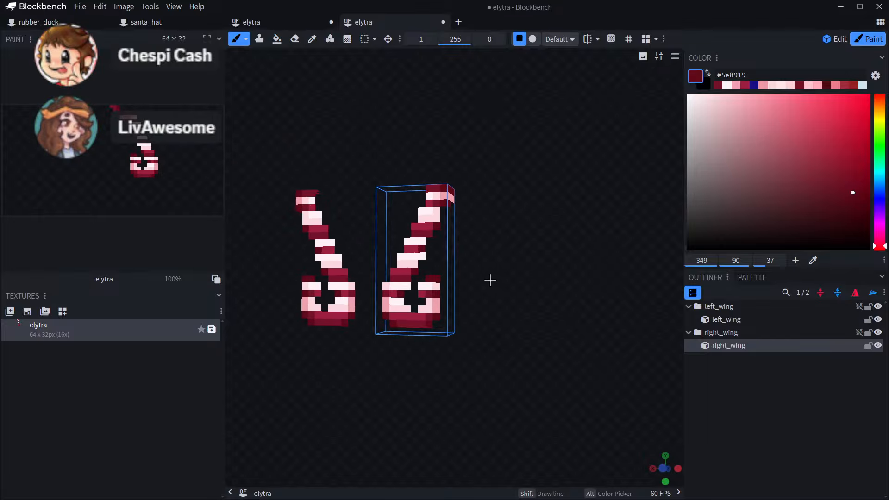
pyautogui.scroll(-3, 554, 284)
pyautogui.moveTo(576, 282)
pyautogui.mouseDown()
pyautogui.moveTo(609, 270)
pyautogui.moveTo(588, 301)
pyautogui.moveTo(550, 319)
pyautogui.moveTo(596, 291)
pyautogui.moveTo(639, 221)
pyautogui.moveTo(591, 276)
pyautogui.mouseUp()
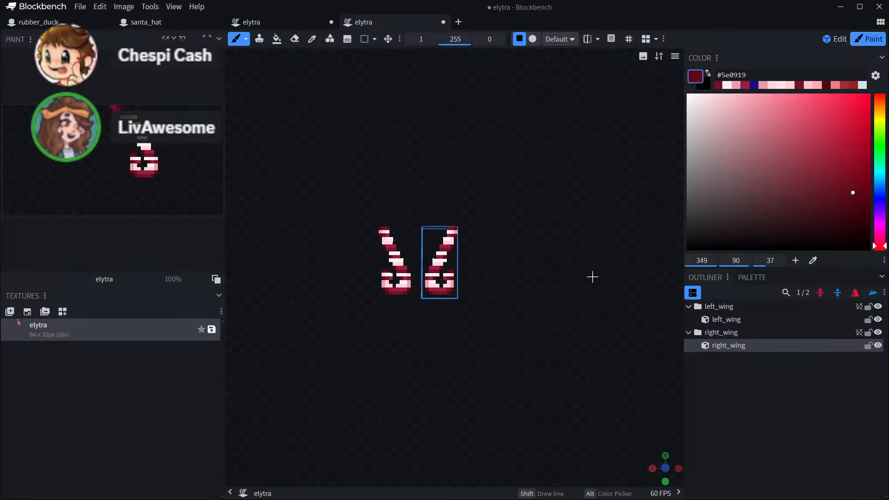
pyautogui.scroll(5, 585, 283)
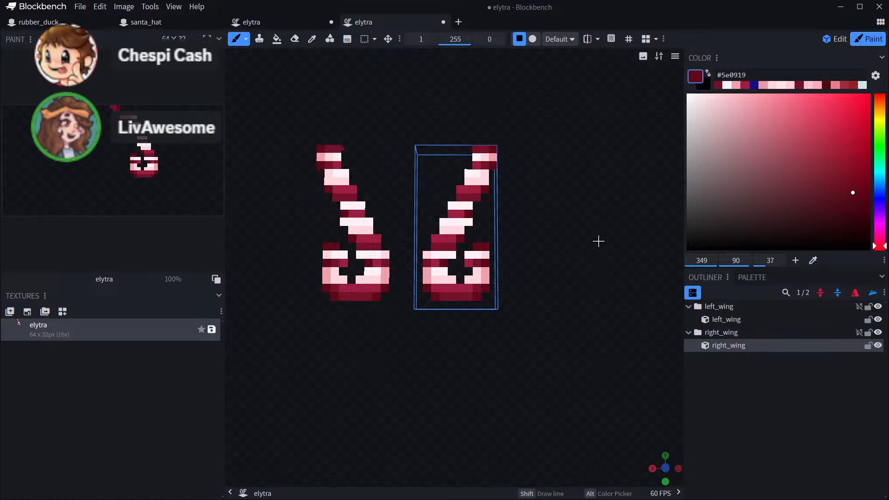
pyautogui.scroll(6, 573, 252)
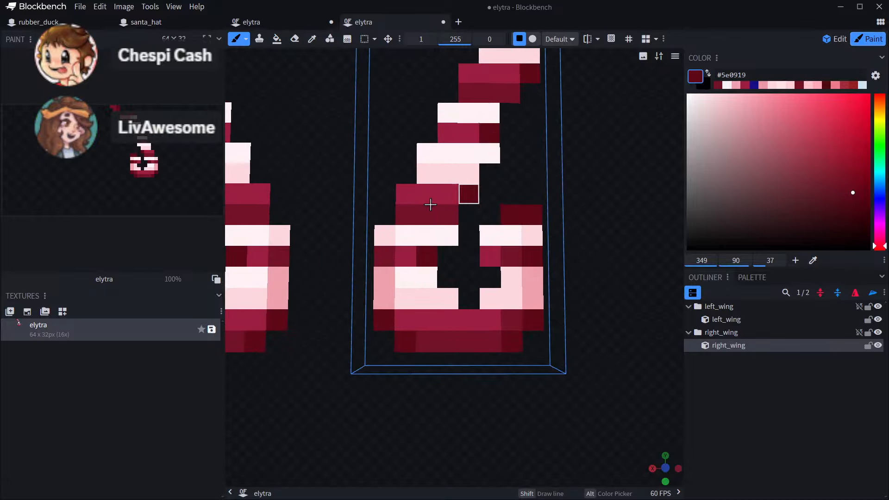
pyautogui.press('alt')
pyautogui.keyDown('alt'); pyautogui.click(426, 212); pyautogui.keyUp('alt')
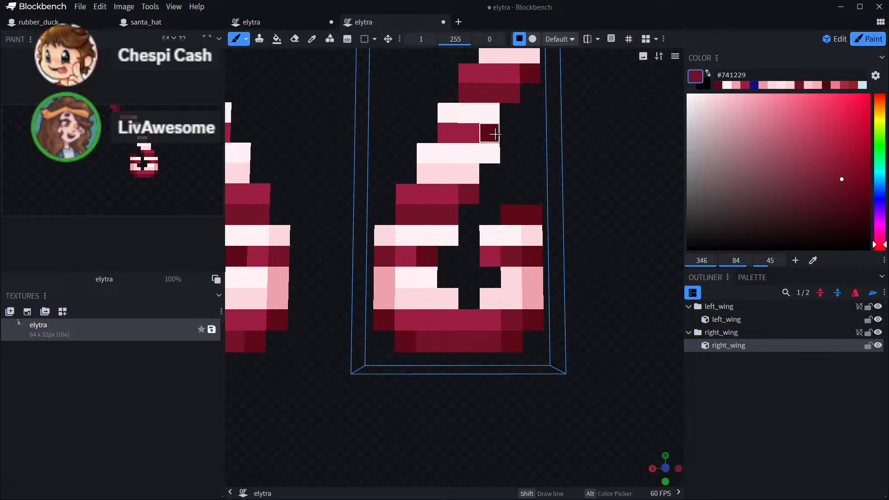
pyautogui.moveTo(576, 139); pyautogui.dragTo(559, 178, button='right')
pyautogui.scroll(-4, 589, 200)
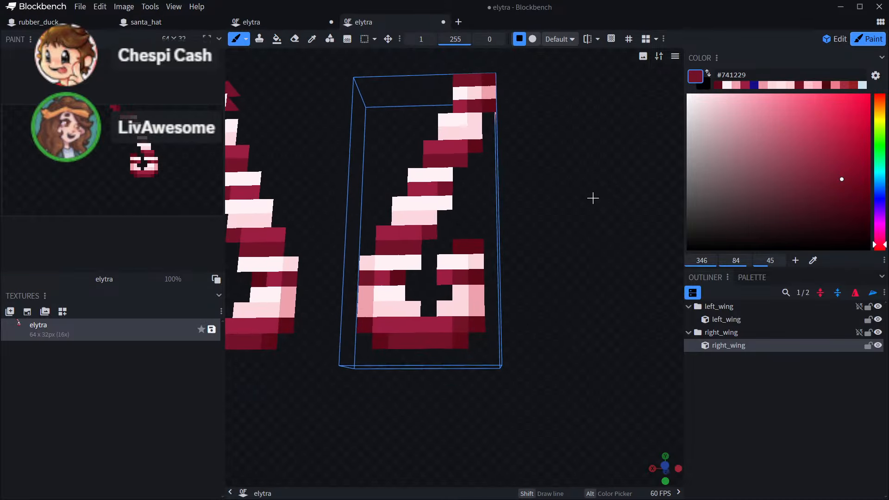
pyautogui.click(81, 6)
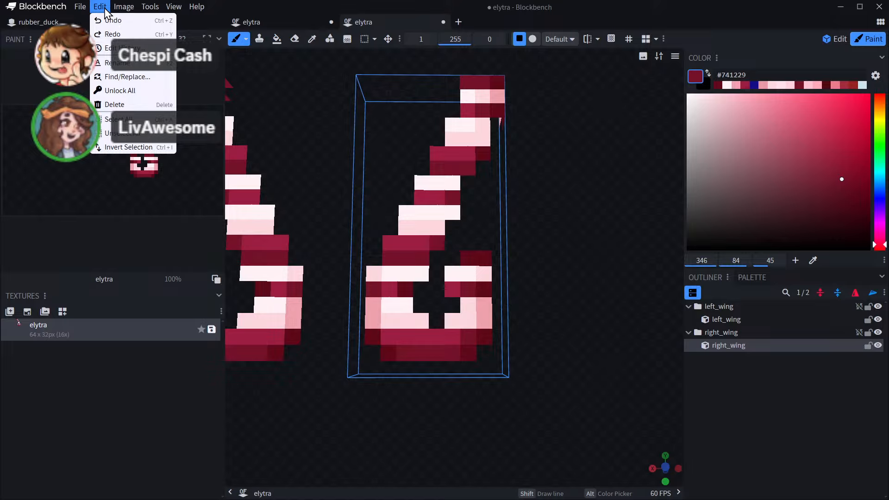
pyautogui.moveTo(80, 7)
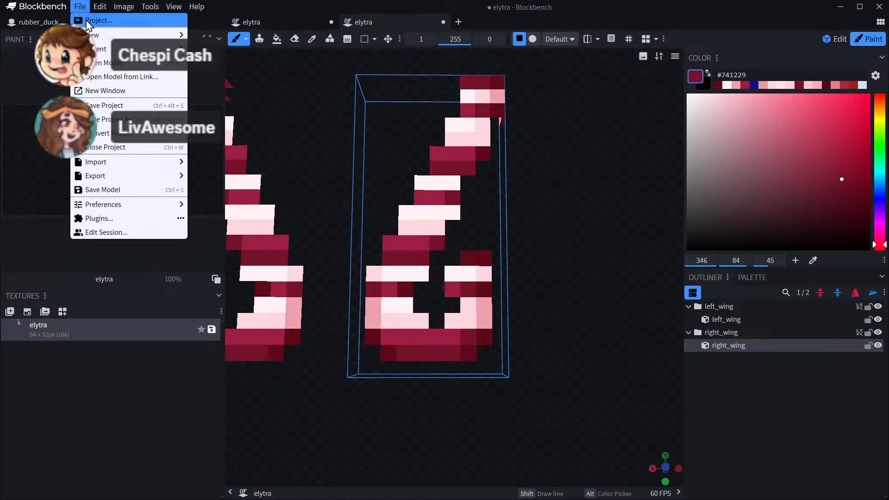
pyautogui.moveTo(129, 162)
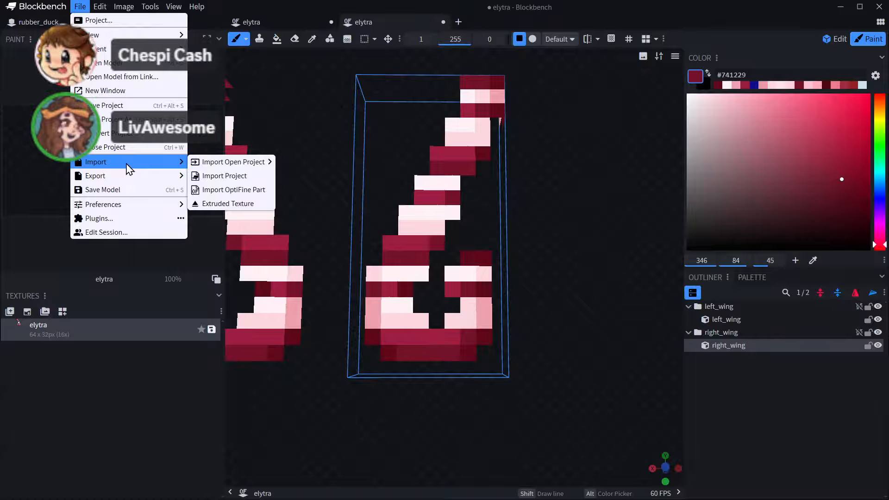
pyautogui.click(413, 7)
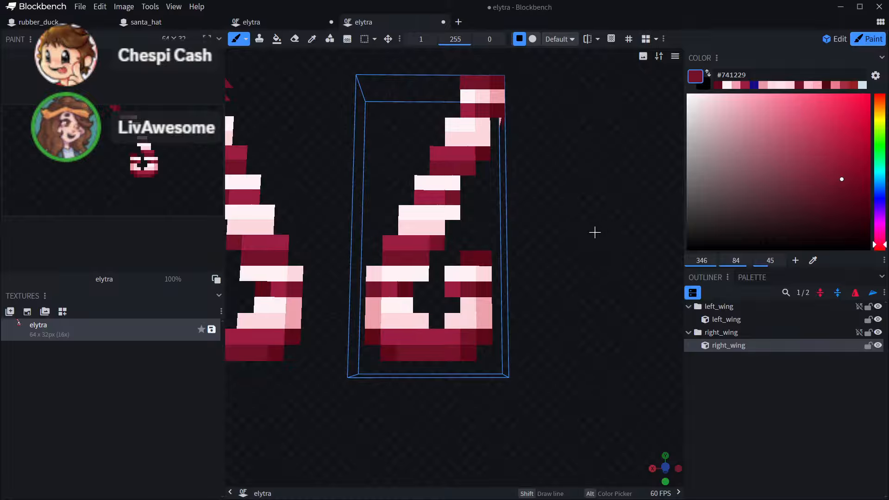
pyautogui.moveTo(595, 232); pyautogui.dragTo(639, 197, button='right')
pyautogui.moveTo(639, 197); pyautogui.dragTo(617, 210)
pyautogui.scroll(-4, 599, 203)
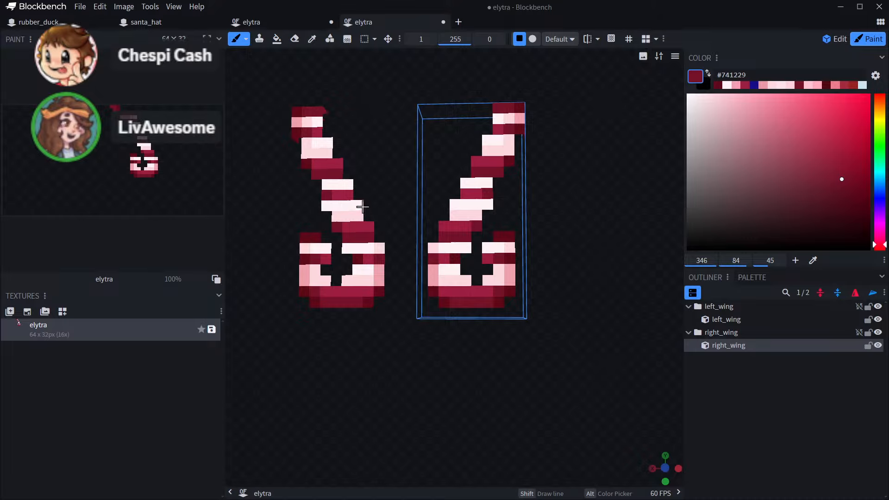
# - Export the ribbon-style elytra model as OptiFine JEM candy_cane_elytra.jem and save its texture as candy_cane_elytra.png
pyautogui.click(81, 8)
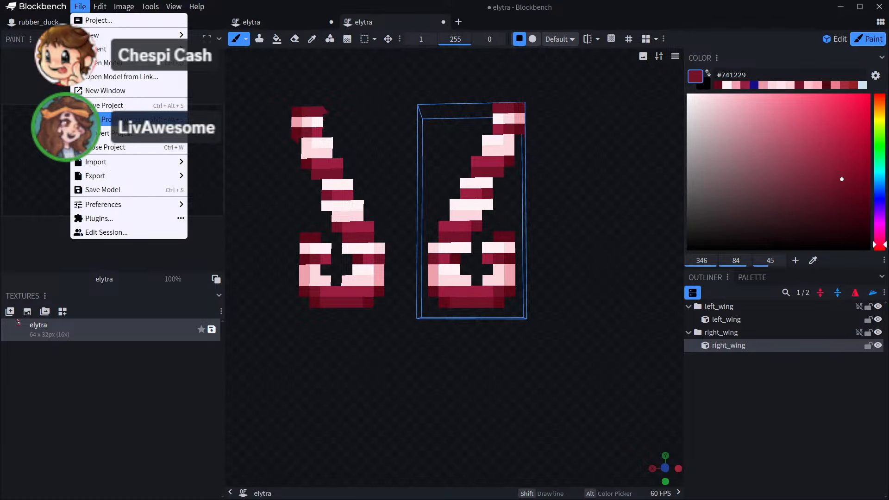
pyautogui.moveTo(163, 167)
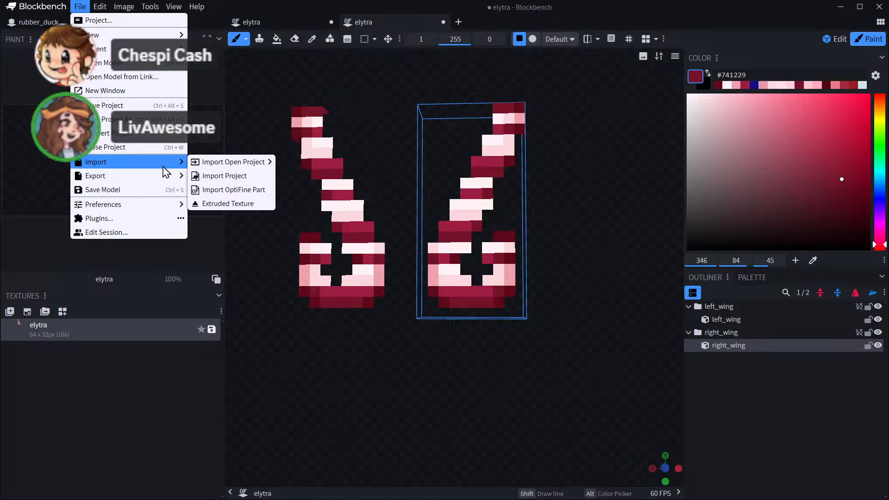
pyautogui.moveTo(137, 177)
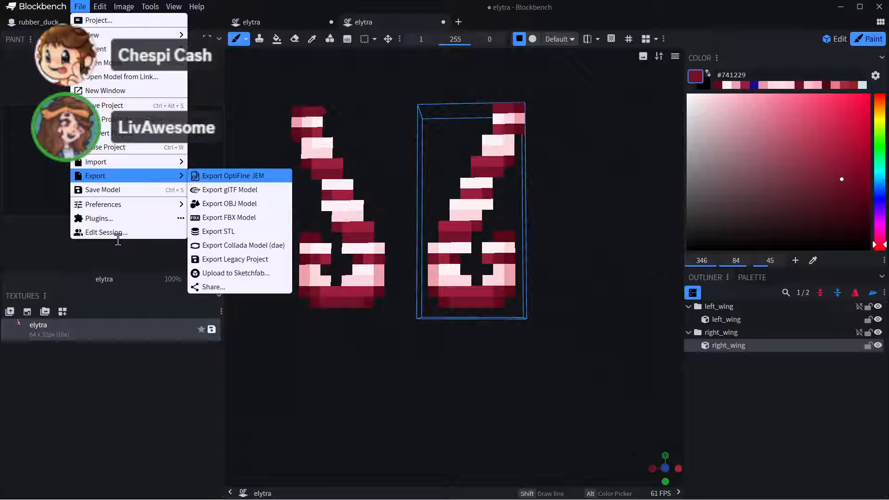
pyautogui.click(365, 273)
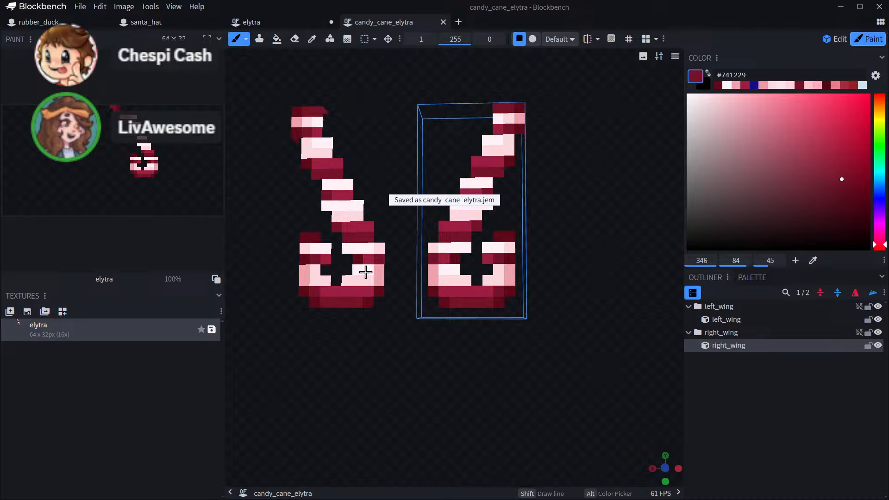
pyautogui.rightClick(51, 331)
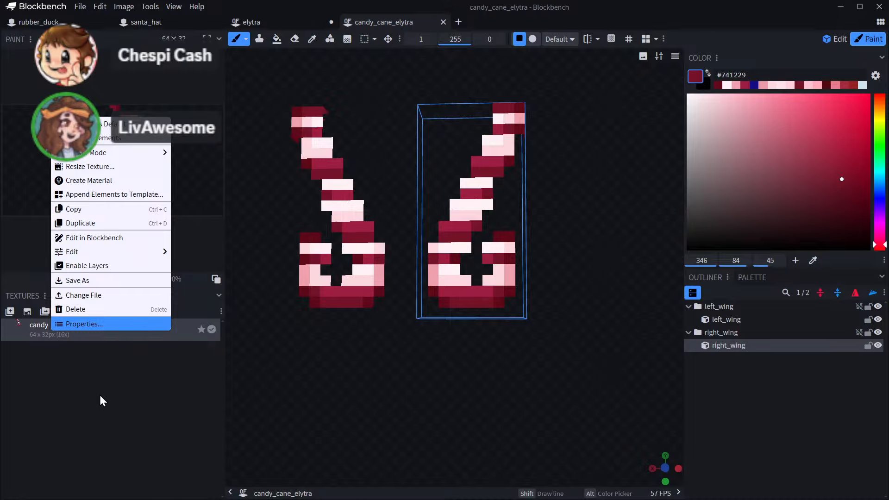
pyautogui.click(198, 385)
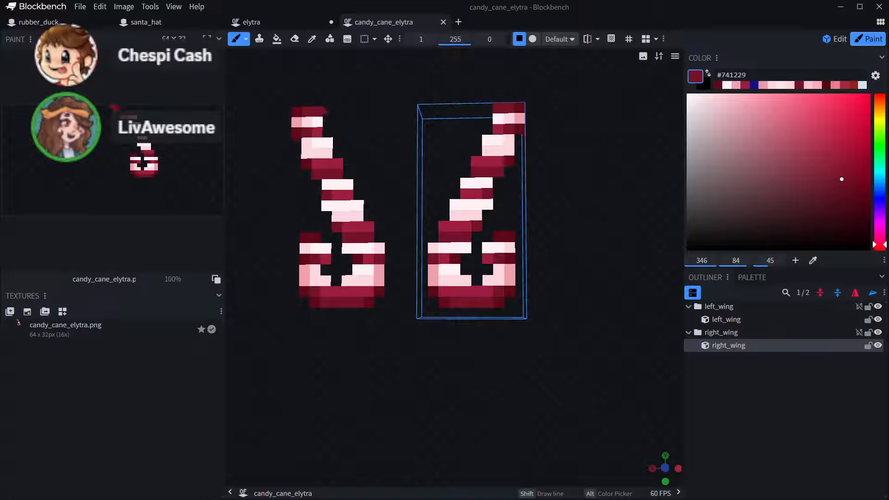
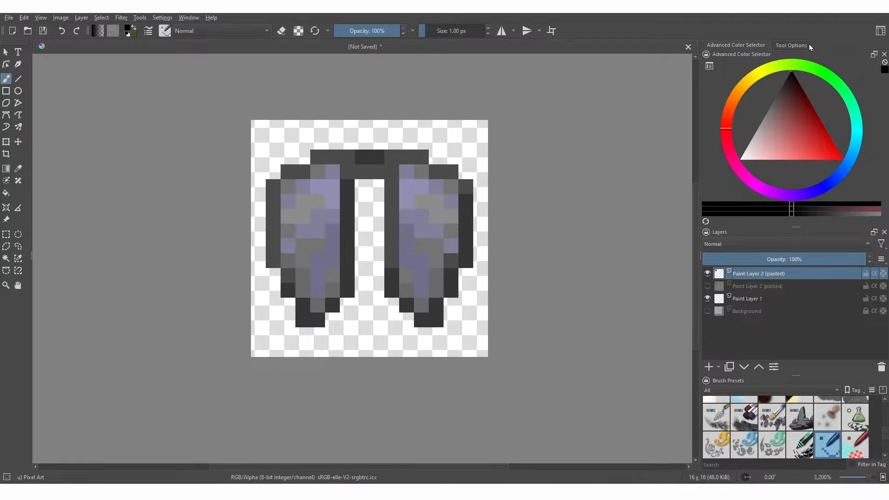
# - Switch to Krita and paint a one-pixel dark red border around the edge of the 16 x 16 elytra icon on a new paint layer
pyautogui.click(815, 113)
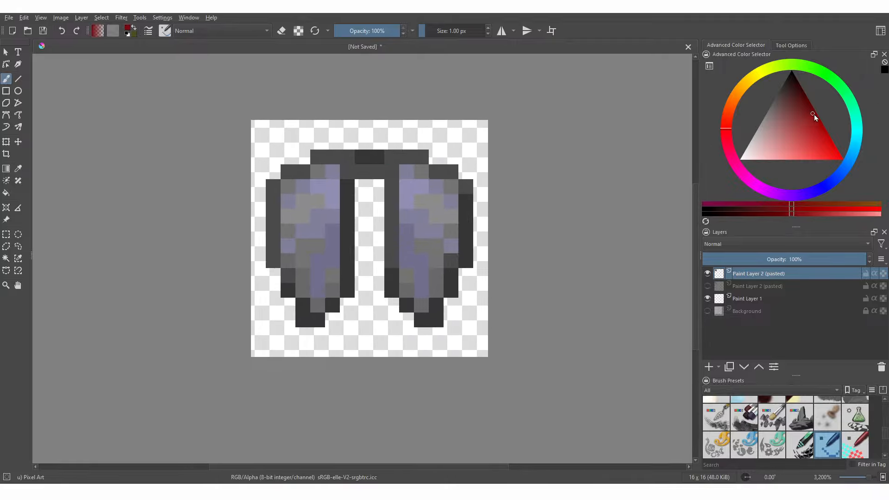
pyautogui.moveTo(327, 142); pyautogui.dragTo(312, 119, button='middle')
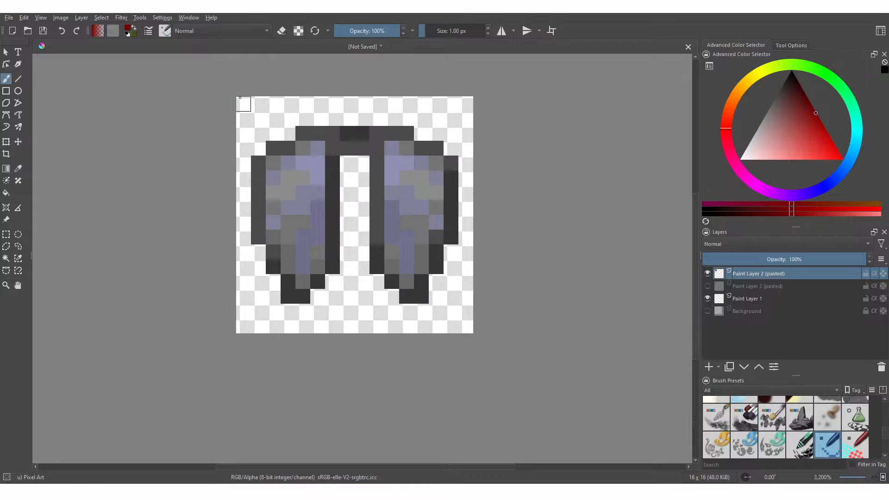
pyautogui.moveTo(244, 103)
pyautogui.mouseDown()
pyautogui.moveTo(466, 102)
pyautogui.moveTo(236, 102)
pyautogui.moveTo(241, 330)
pyautogui.moveTo(383, 335)
pyautogui.mouseUp()
pyautogui.hotkey('ctrl', 'z')
pyautogui.click(709, 366)
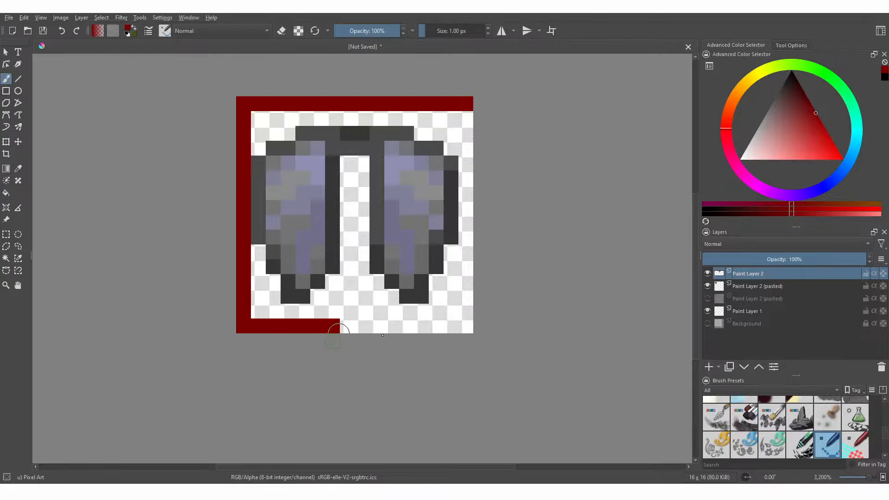
pyautogui.moveTo(466, 327); pyautogui.dragTo(336, 324)
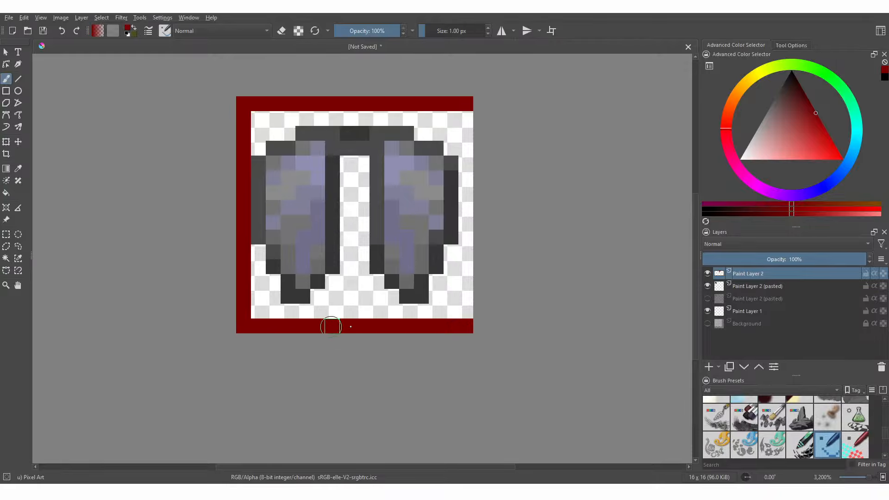
pyautogui.moveTo(463, 310); pyautogui.dragTo(461, 108)
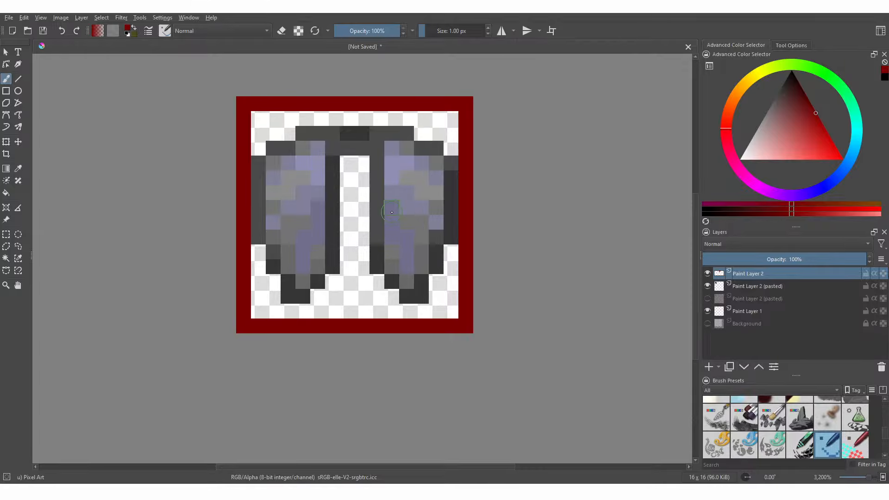
pyautogui.scroll(2, 332, 211)
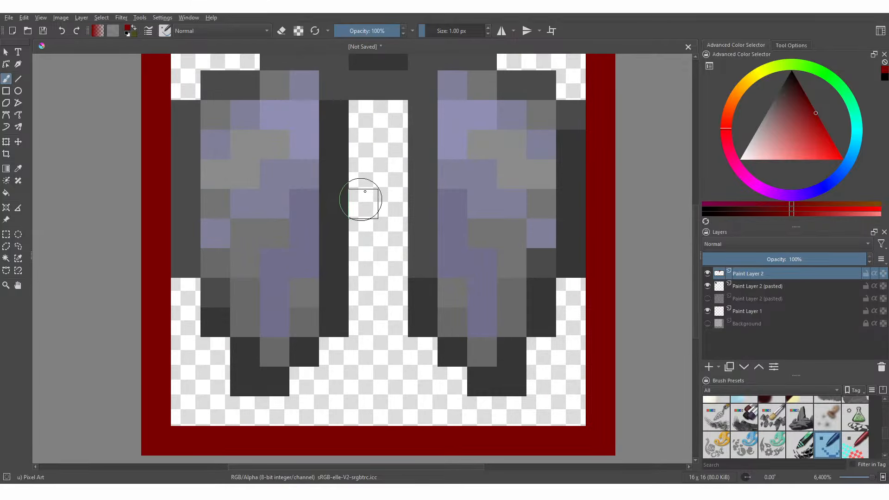
pyautogui.moveTo(357, 159)
pyautogui.mouseDown(button='middle')
pyautogui.moveTo(315, 214)
pyautogui.moveTo(314, 167)
pyautogui.moveTo(305, 166)
pyautogui.mouseUp(button='middle')
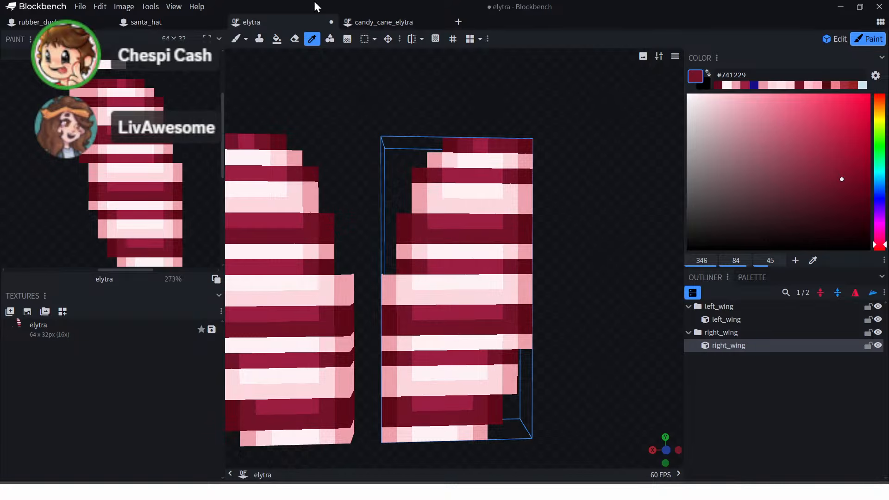
pyautogui.click(80, 6)
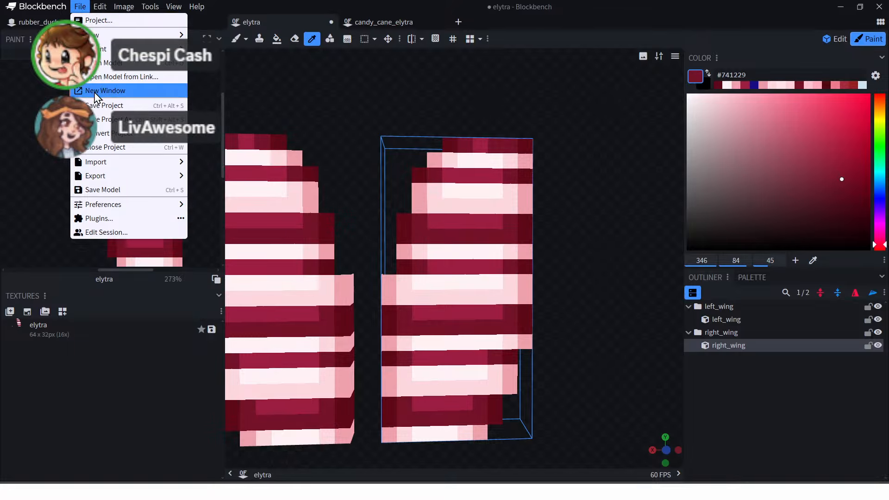
pyautogui.moveTo(99, 177)
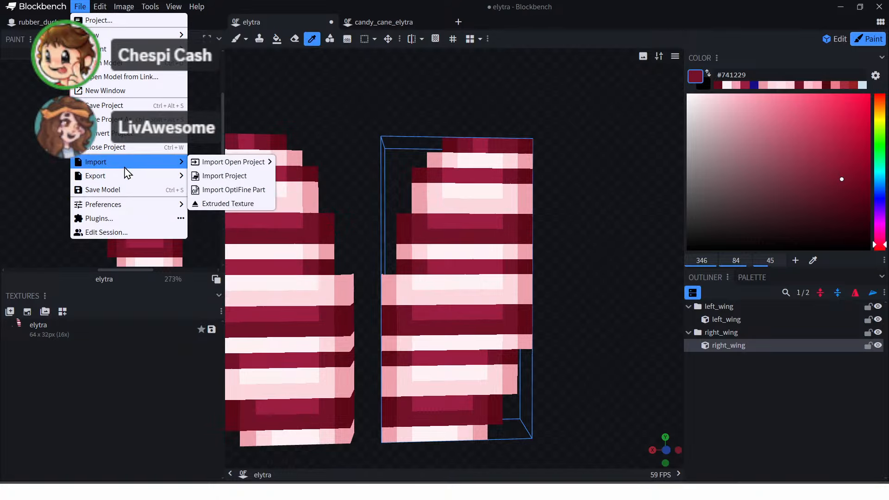
pyautogui.click(79, 9)
pyautogui.click(79, 9)
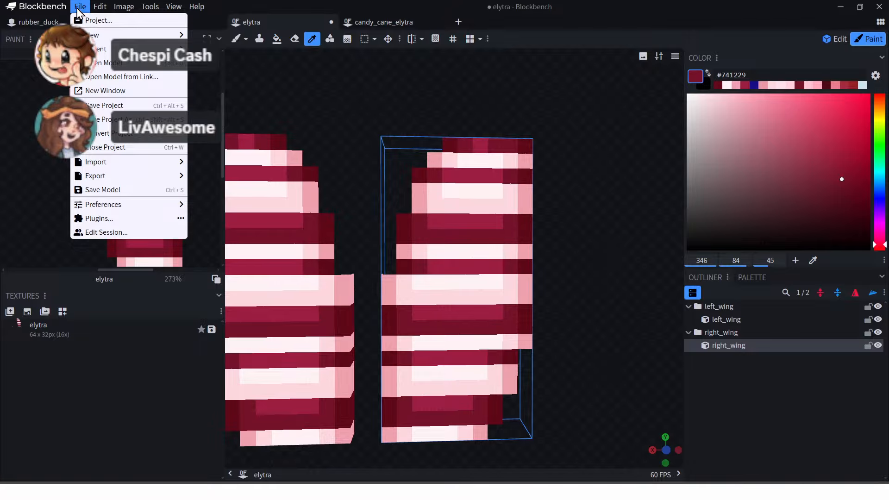
pyautogui.moveTo(537, 110); pyautogui.dragTo(583, 111)
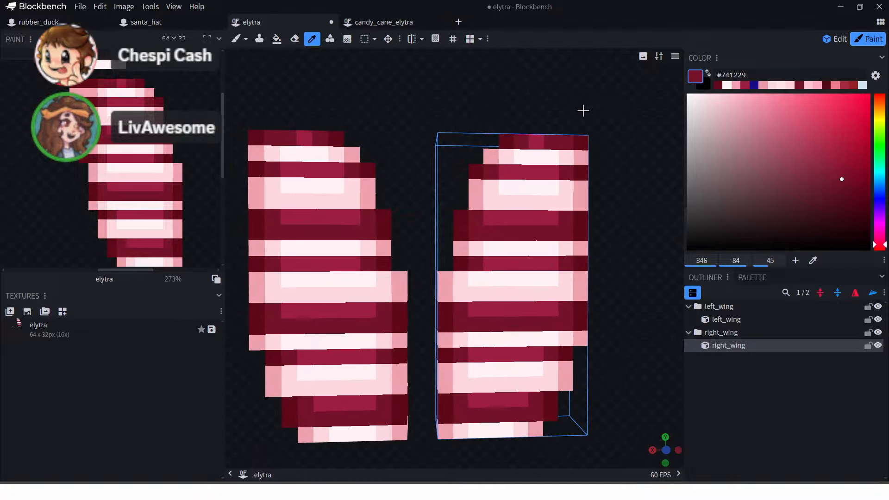
pyautogui.scroll(-5, 569, 106)
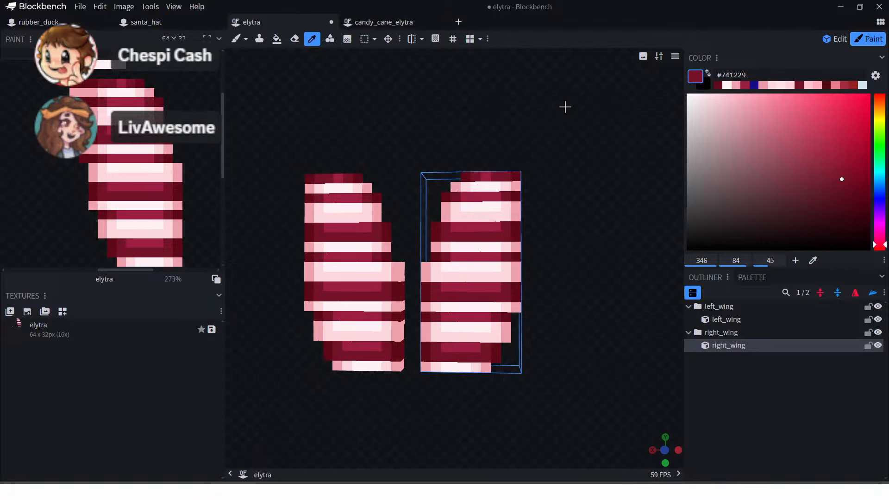
# - Convert the fully striped elytra project in Blockbench to the Java Block/Item format, keeping the original by creating a copy
pyautogui.click(80, 8)
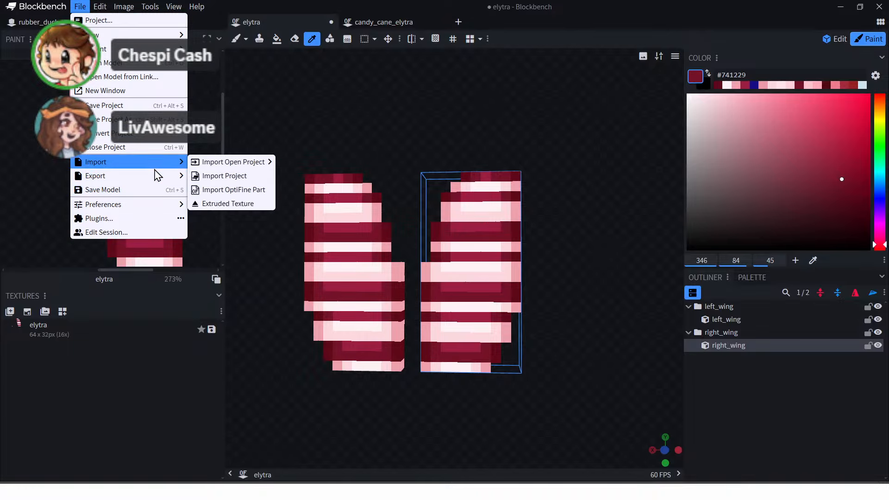
pyautogui.moveTo(157, 178)
pyautogui.click(134, 133)
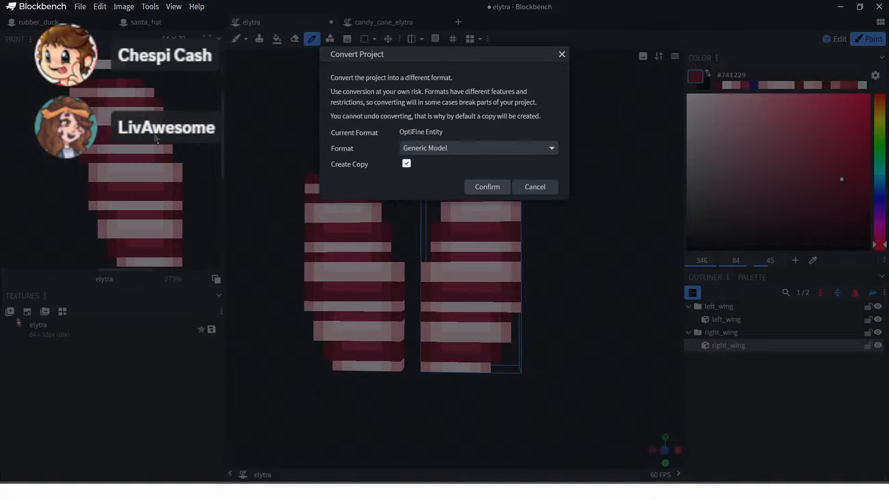
pyautogui.click(477, 148)
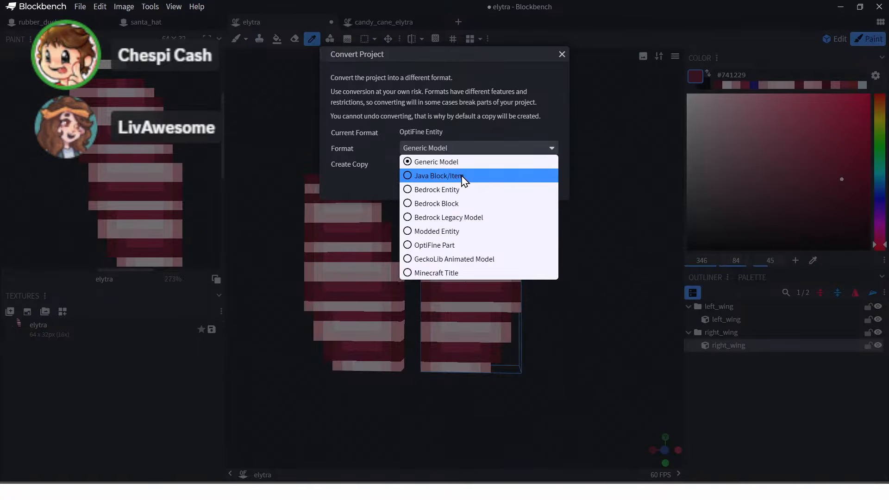
pyautogui.click(462, 177)
pyautogui.click(482, 189)
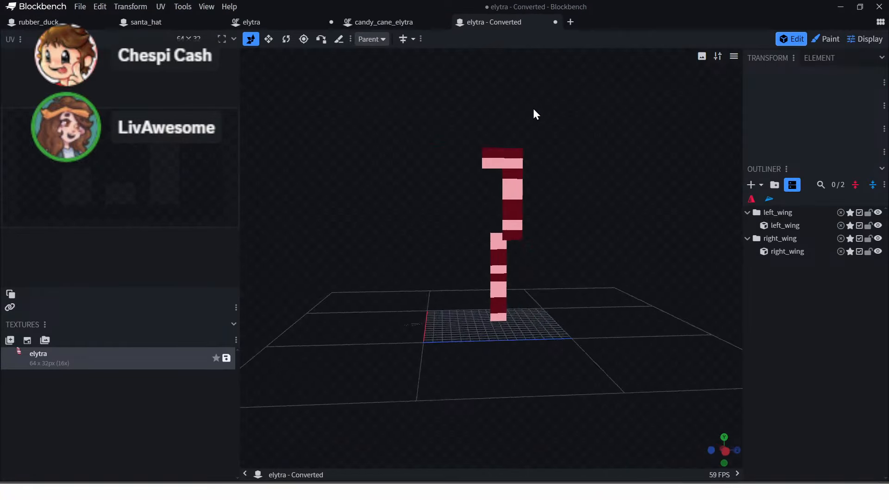
# - Examine the converted elytra's wings from several angles and compare them with the candy_cane_elytra project
pyautogui.moveTo(532, 106); pyautogui.dragTo(549, 80)
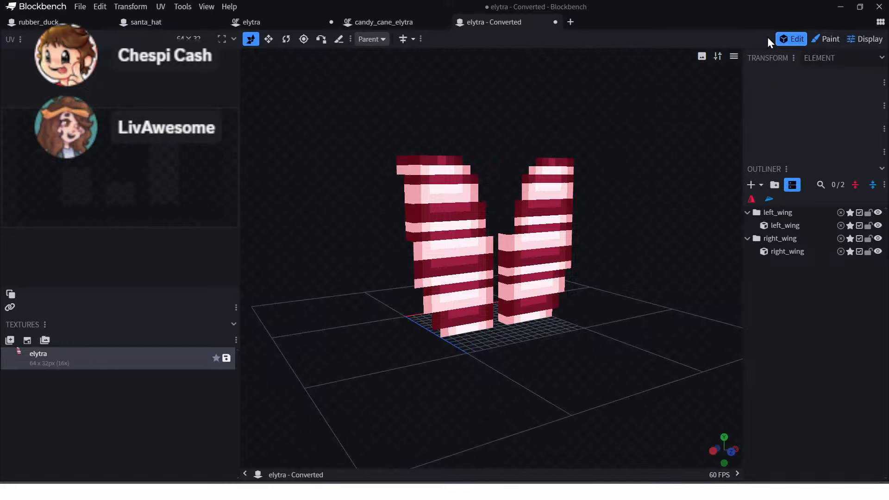
pyautogui.click(575, 176)
pyautogui.moveTo(606, 166); pyautogui.dragTo(382, 131)
pyautogui.moveTo(439, 201); pyautogui.dragTo(589, 150)
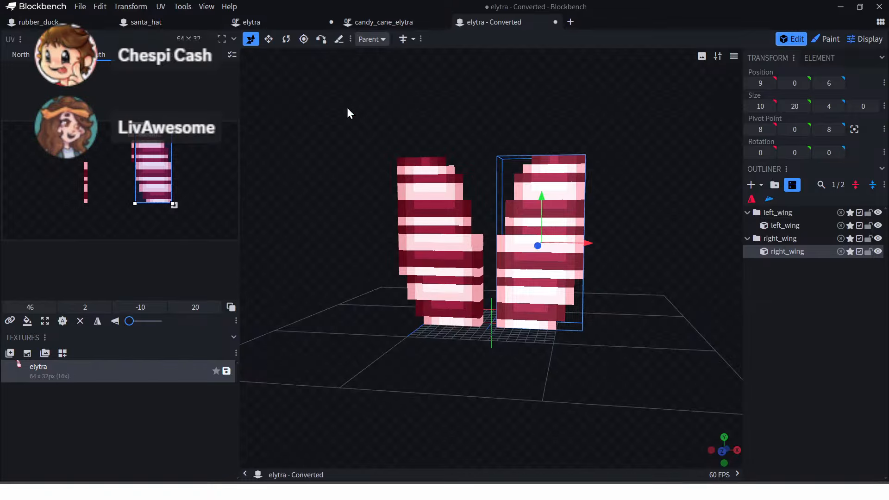
pyautogui.click(410, 26)
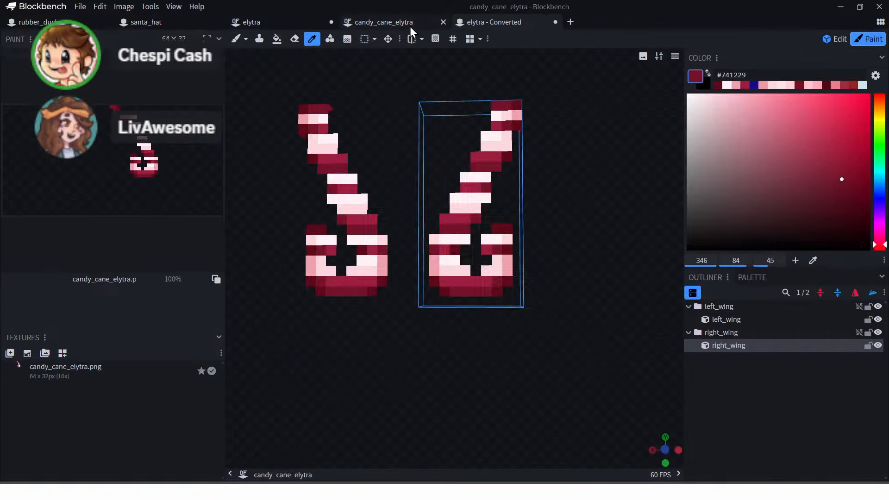
pyautogui.click(482, 24)
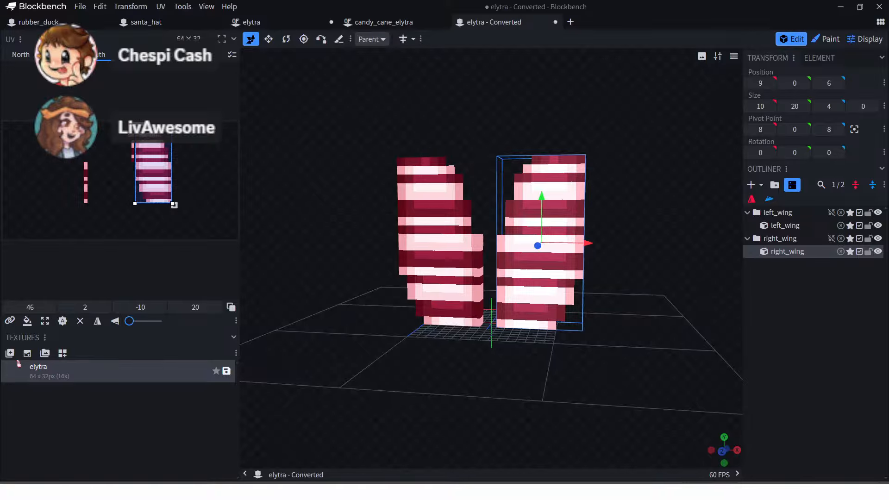
pyautogui.press('F11')
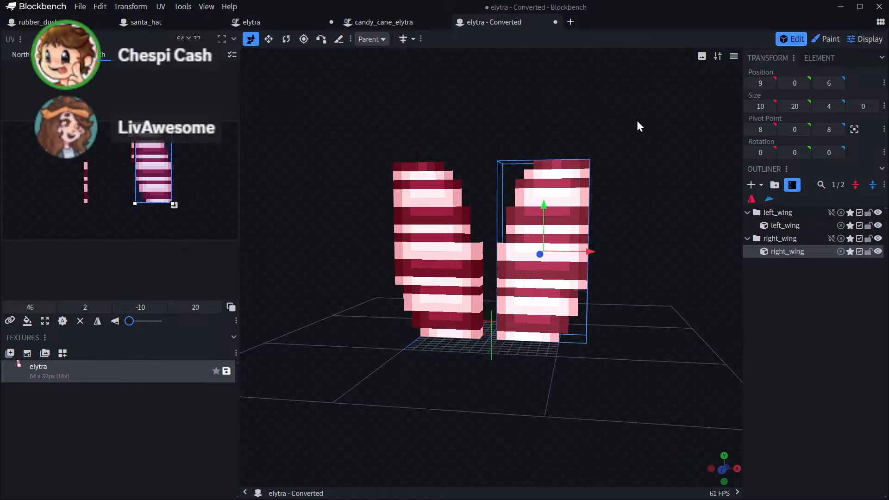
pyautogui.moveTo(645, 127)
pyautogui.mouseDown(button='right')
pyautogui.moveTo(625, 133)
pyautogui.moveTo(634, 130)
pyautogui.mouseUp(button='right')
# - Switch to Krita and examine the elytra icon inside its dark red border
pyautogui.click(847, 6)
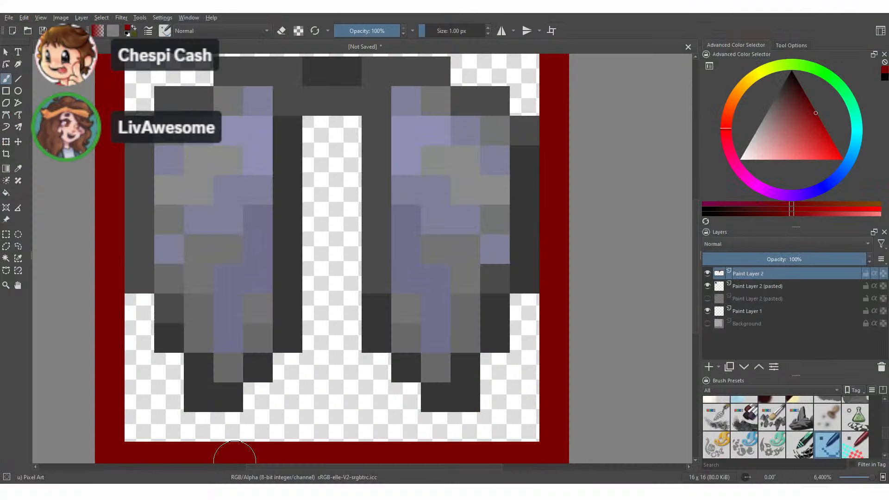
pyautogui.scroll(-3, 452, 259)
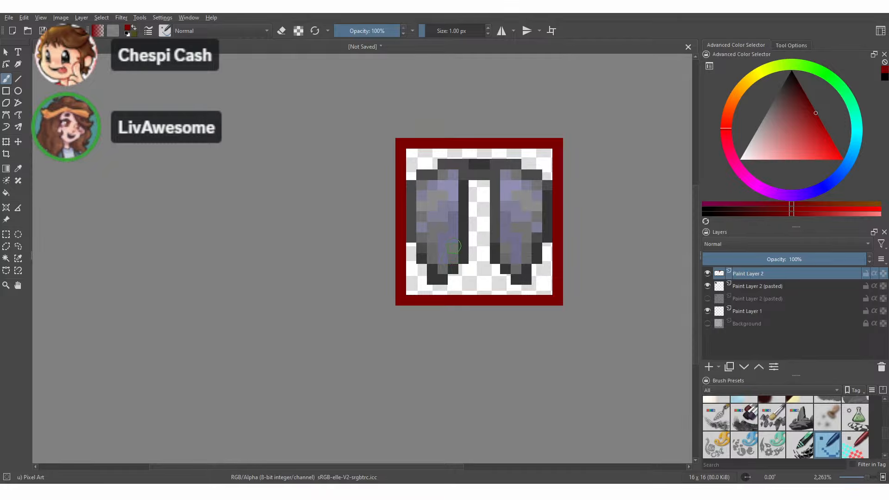
pyautogui.moveTo(482, 241); pyautogui.dragTo(417, 240, button='middle')
pyautogui.scroll(1, 370, 242)
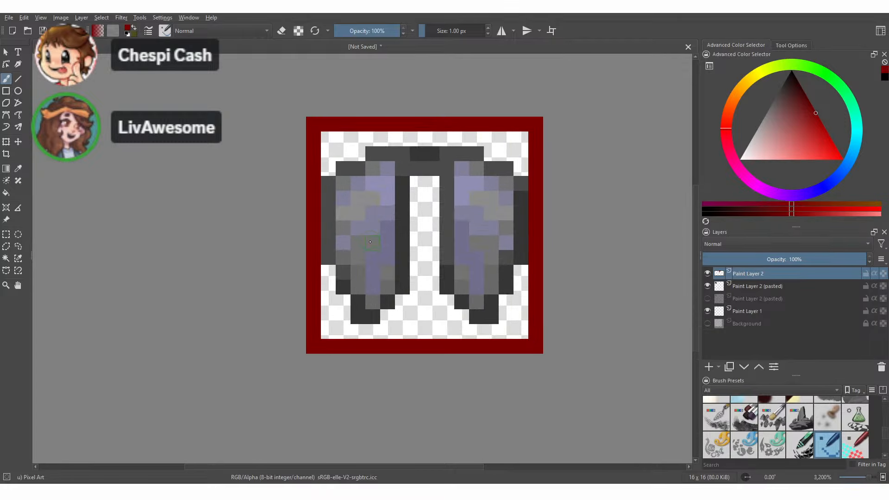
pyautogui.scroll(1, 384, 244)
pyautogui.moveTo(429, 171); pyautogui.dragTo(329, 176, button='middle')
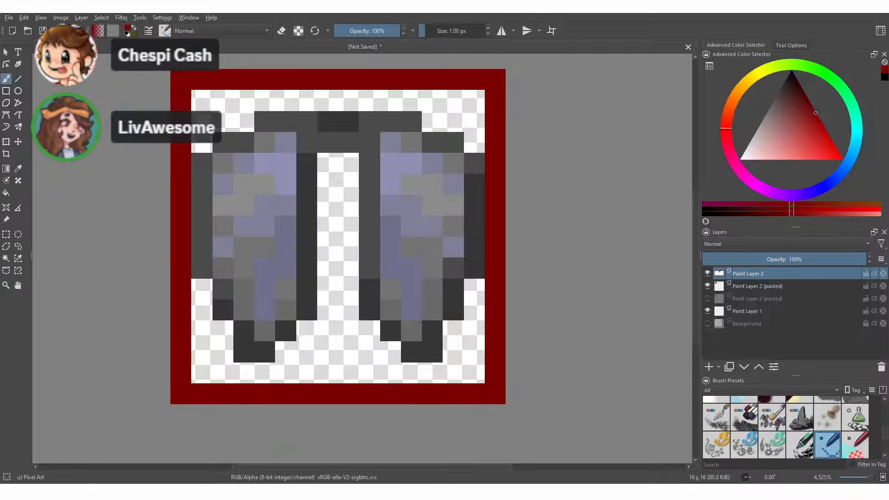
# - Return to Blockbench and inspect the stripes on the converted elytra's wings up close
pyautogui.click(189, 493)
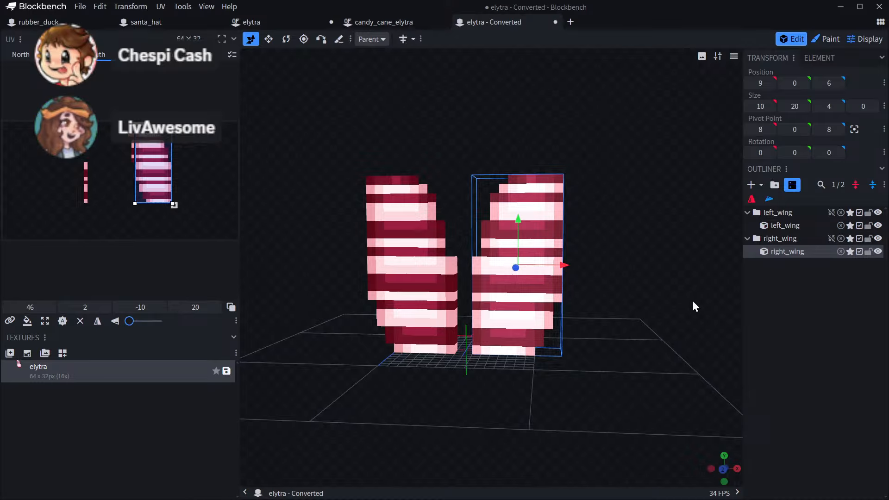
pyautogui.moveTo(693, 301); pyautogui.dragTo(549, 263)
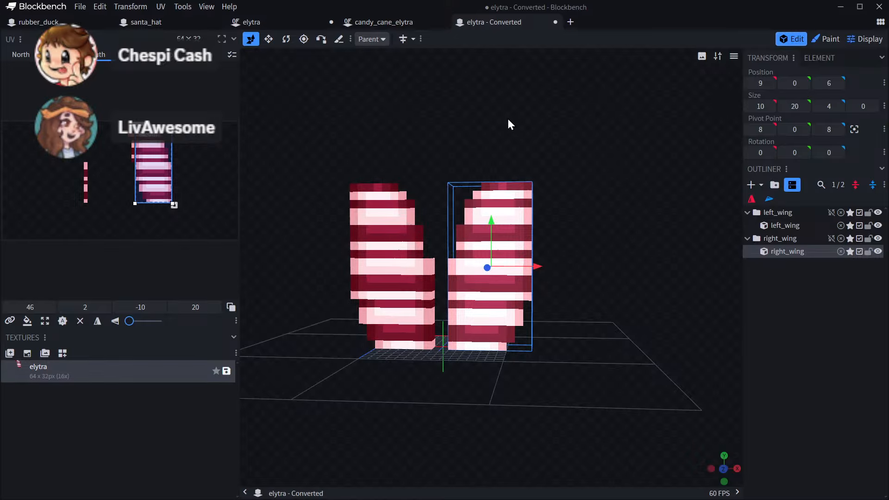
pyautogui.scroll(5, 629, 204)
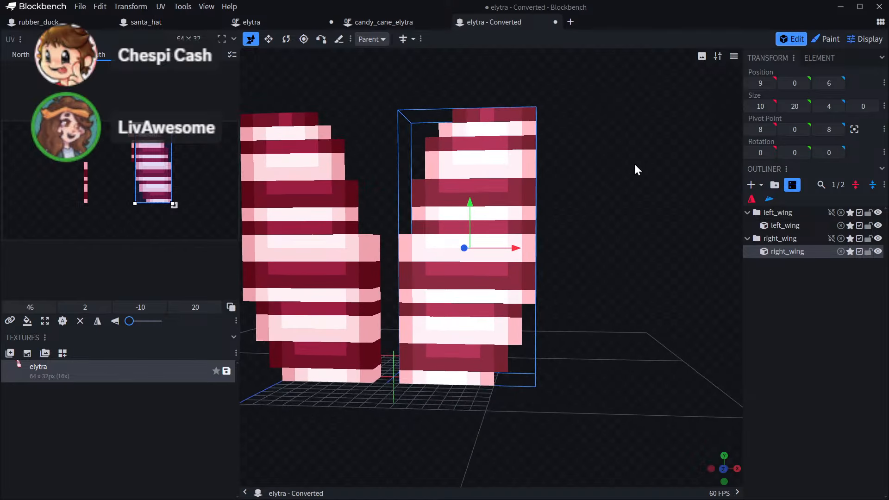
# - Switch the converted elytra to paint mode and view both striped wings from the front
pyautogui.click(829, 40)
pyautogui.moveTo(522, 202)
pyautogui.mouseDown()
pyautogui.moveTo(556, 189)
pyautogui.moveTo(580, 206)
pyautogui.mouseUp()
pyautogui.moveTo(580, 207); pyautogui.dragTo(546, 202, button='right')
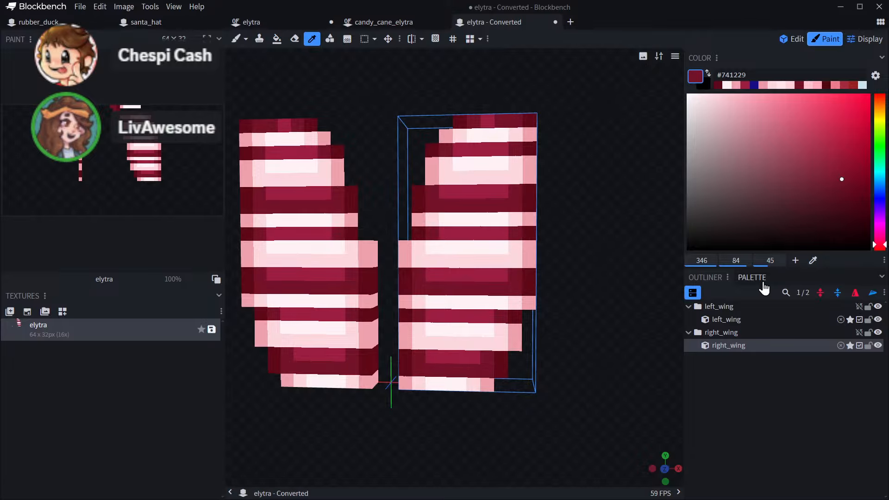
pyautogui.moveTo(626, 232); pyautogui.dragTo(622, 233)
pyautogui.press('F11')
pyautogui.press('F11')
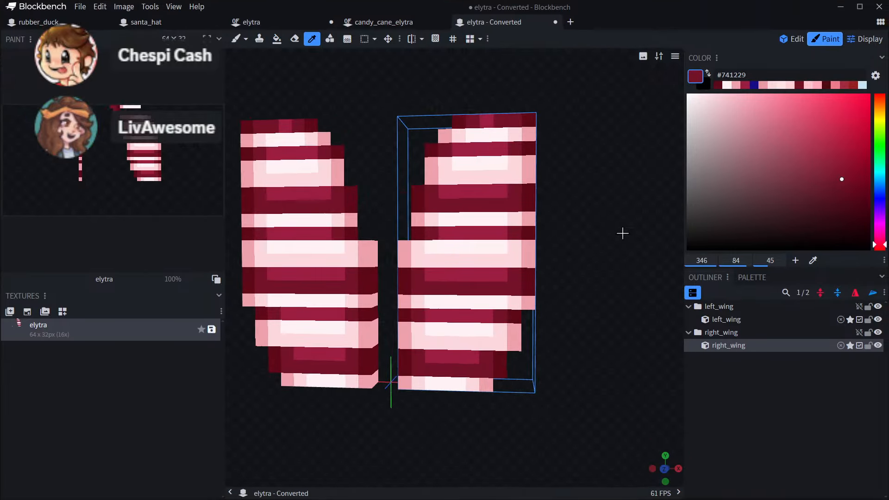
# - Create a new 16 x 16 image named candy_cane_elytra for the item icon
pyautogui.click(573, 23)
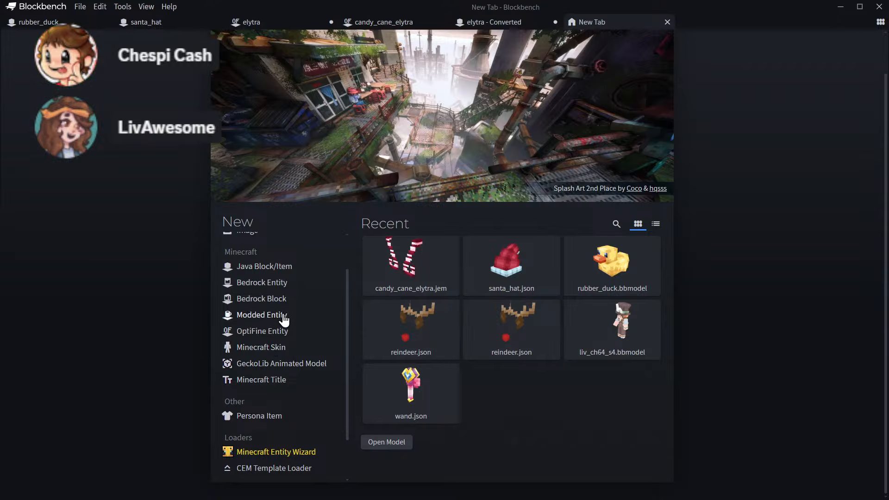
pyautogui.scroll(1, 277, 301)
pyautogui.click(269, 264)
pyautogui.click(270, 276)
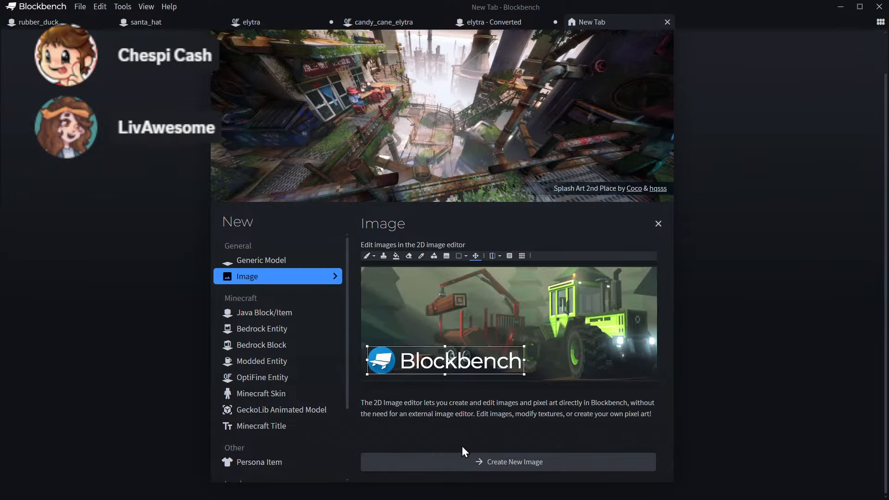
pyautogui.click(460, 463)
pyautogui.doubleClick(482, 81)
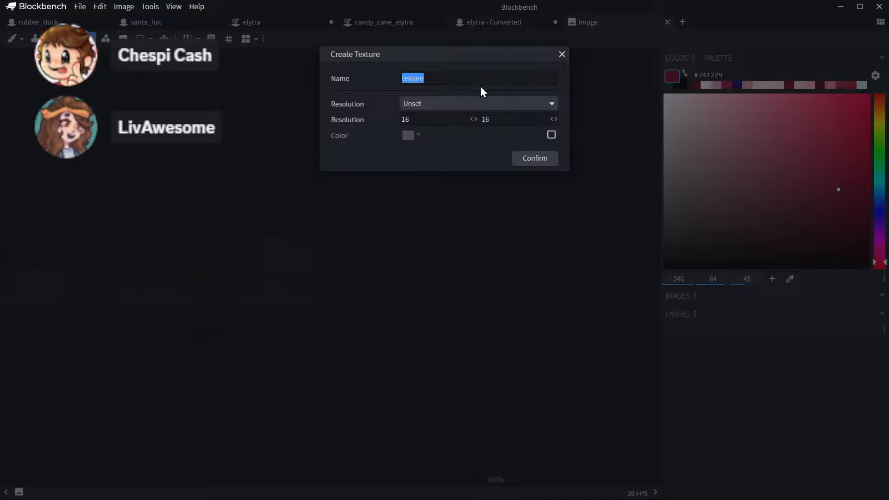
pyautogui.write('candy_cane_elytra')
pyautogui.click(531, 162)
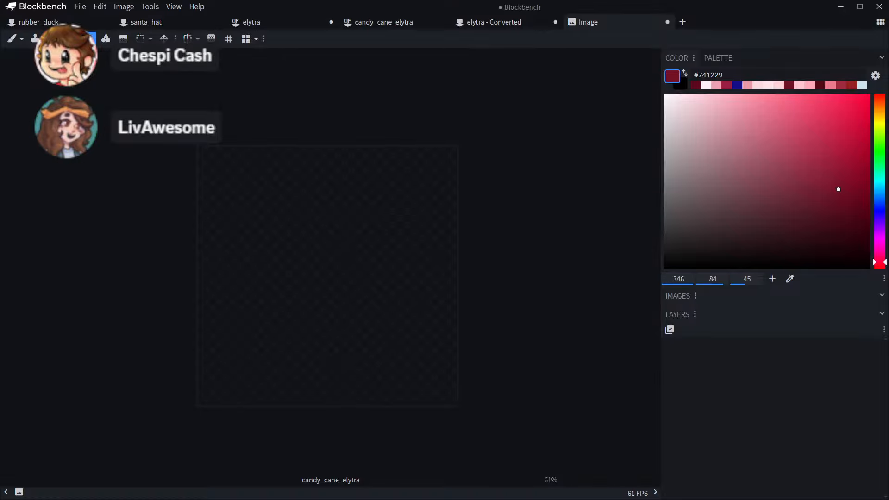
# - Open the allay_wings model, inspect it from the front, and toggle its item element's visibility off and on
pyautogui.moveTo(841, 394); pyautogui.dragTo(678, 282)
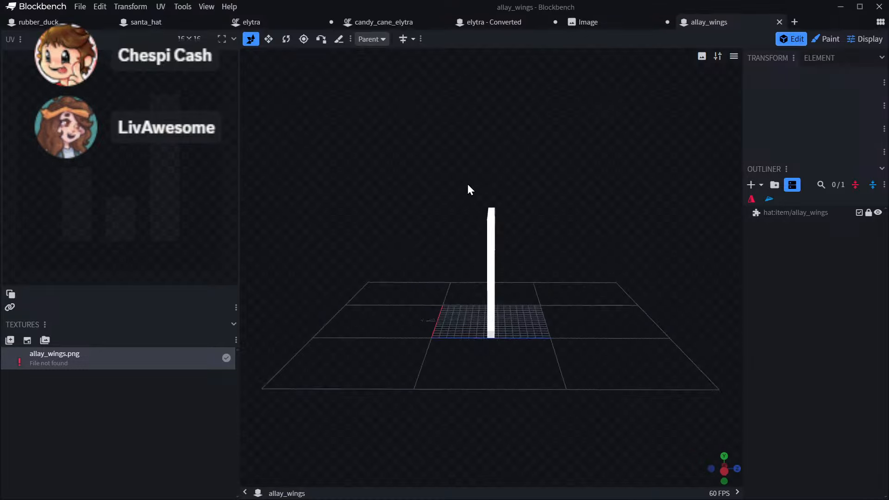
pyautogui.moveTo(469, 186); pyautogui.dragTo(661, 167)
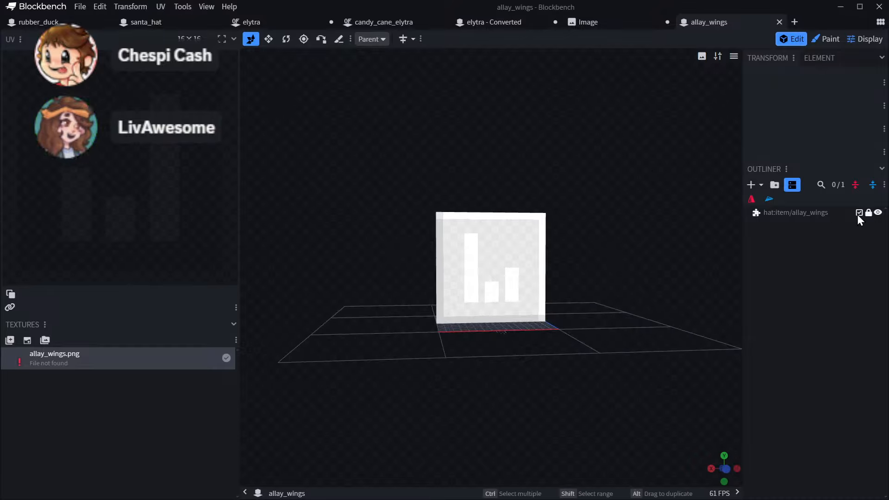
pyautogui.click(878, 212)
pyautogui.click(877, 213)
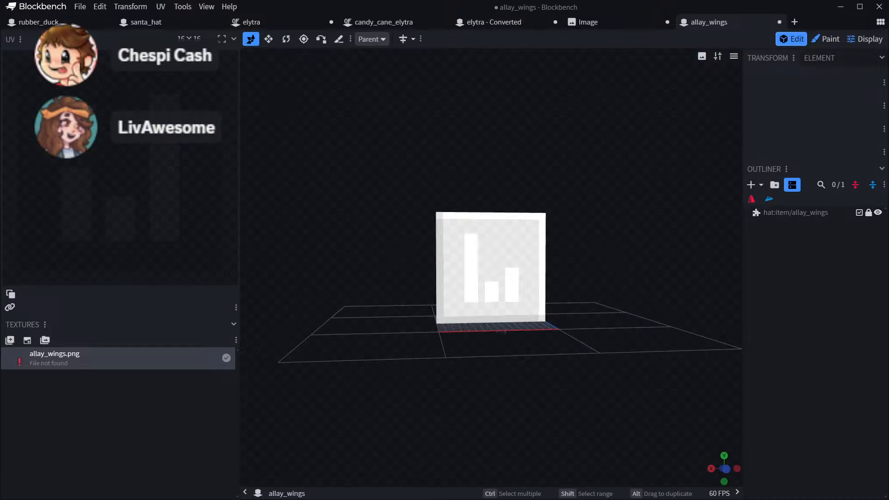
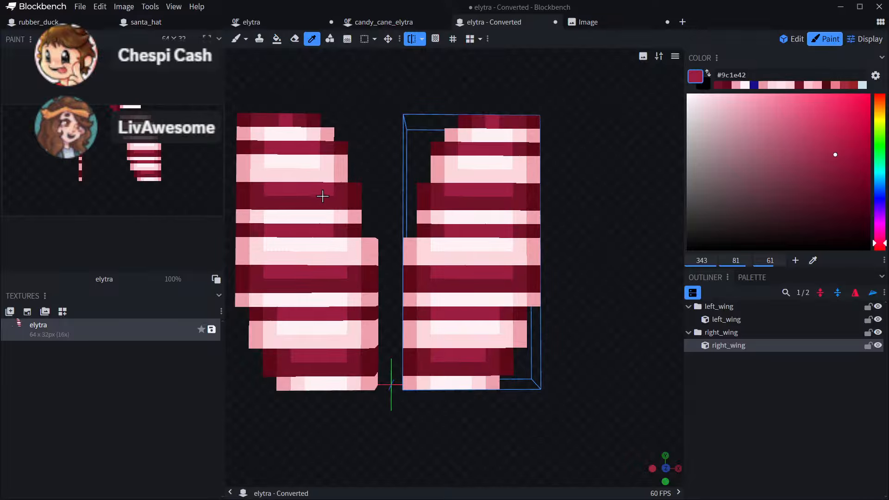
# - Sample the pale pink #fcd8dd from the converted elytra's left wing and return to the icon image
pyautogui.click(340, 174)
pyautogui.click(319, 176)
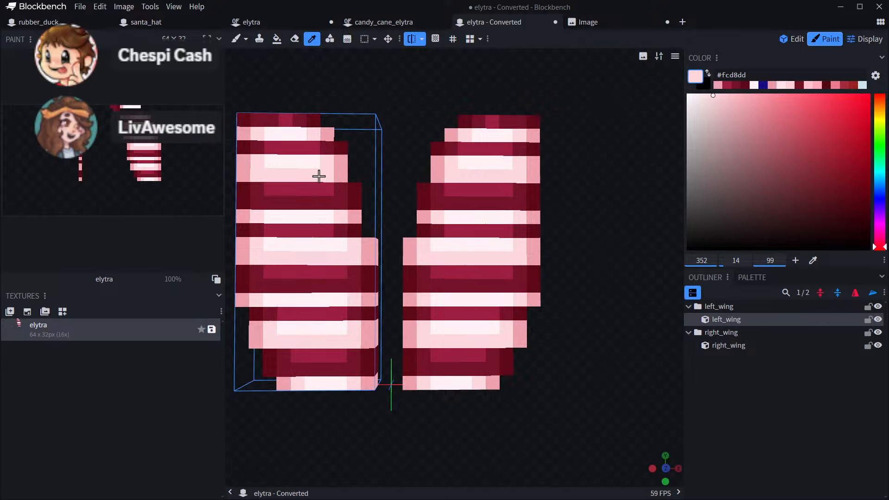
pyautogui.click(588, 22)
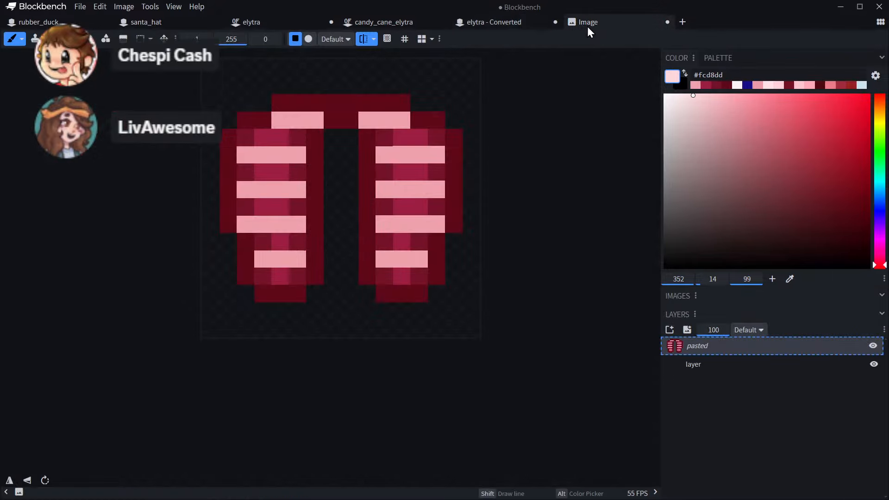
# - Try lightening only the centre pixels of the four pink wing stripes with mirrored #fcd8dd pixels
pyautogui.click(295, 153)
pyautogui.hotkey('ctrl', 'z')
pyautogui.click(280, 153)
pyautogui.click(270, 150)
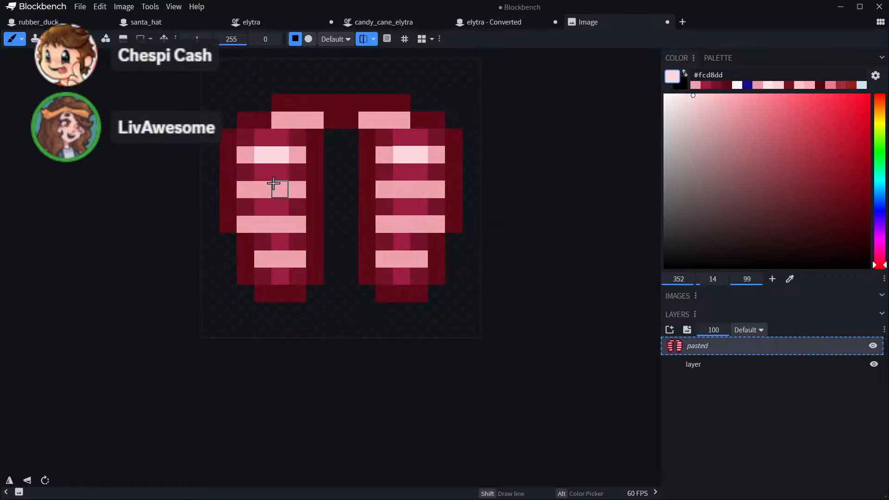
pyautogui.click(274, 189)
pyautogui.click(264, 189)
pyautogui.click(279, 224)
pyautogui.click(262, 224)
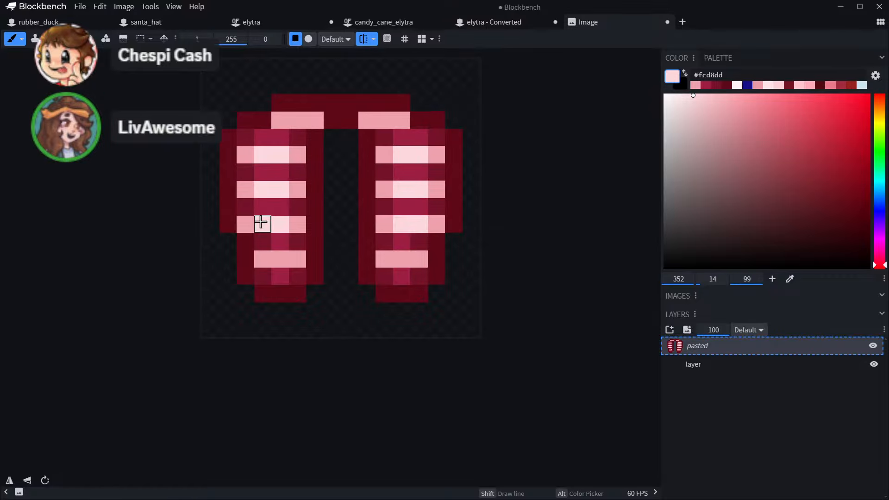
pyautogui.click(283, 258)
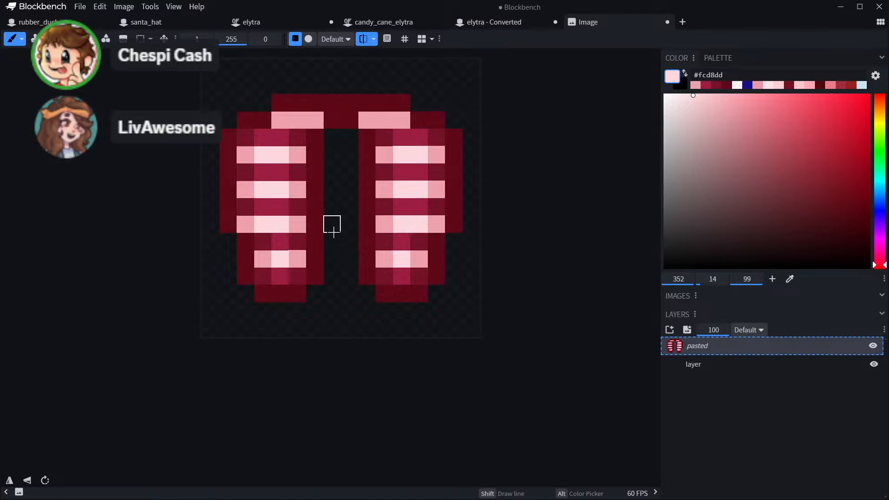
# - Undo the pale centre pixels on the icon's wing stripes
pyautogui.hotkey('ctrl', 'z')
pyautogui.hotkey('ctrl', 'z')
pyautogui.hotkey('ctrl', 'z')
pyautogui.hotkey('ctrl', 'z')
pyautogui.hotkey('ctrl', 'z')
pyautogui.hotkey('ctrl', 'z')
pyautogui.hotkey('ctrl', 'z')
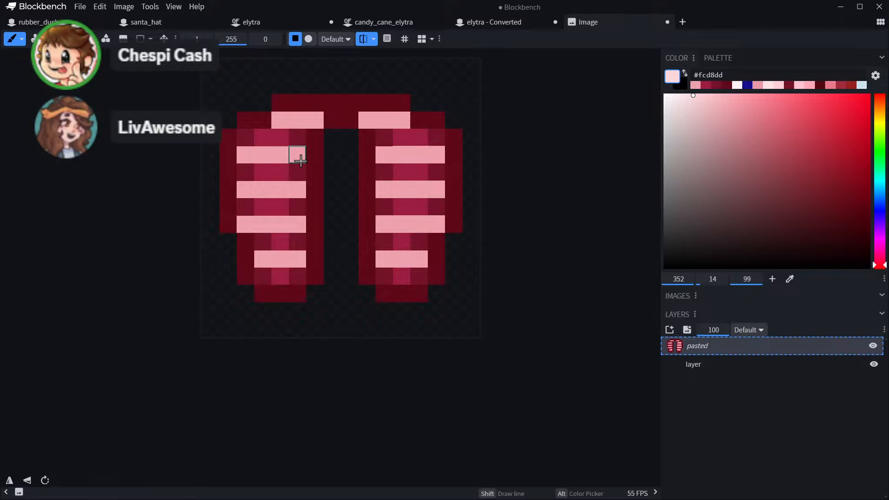
# - Repaint the full length of all pink wing stripes and the shoulder stripes in #fcd8dd, mirrored on both wings
pyautogui.moveTo(298, 155); pyautogui.dragTo(245, 155)
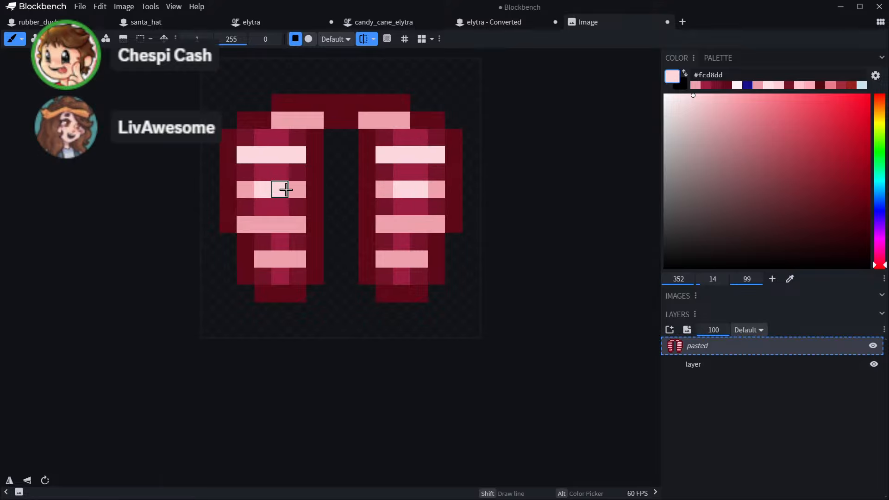
pyautogui.moveTo(283, 188); pyautogui.dragTo(243, 190)
pyautogui.moveTo(254, 224); pyautogui.dragTo(293, 224)
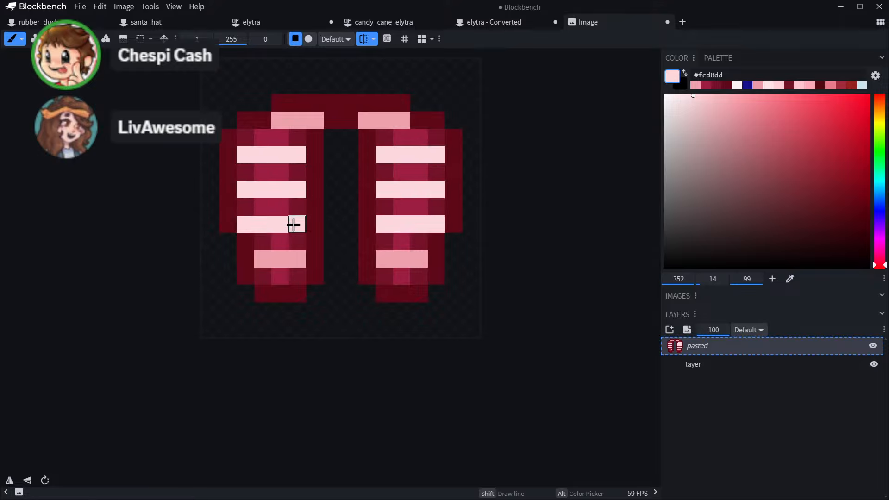
pyautogui.moveTo(301, 259); pyautogui.dragTo(268, 258)
pyautogui.moveTo(314, 119); pyautogui.dragTo(285, 120)
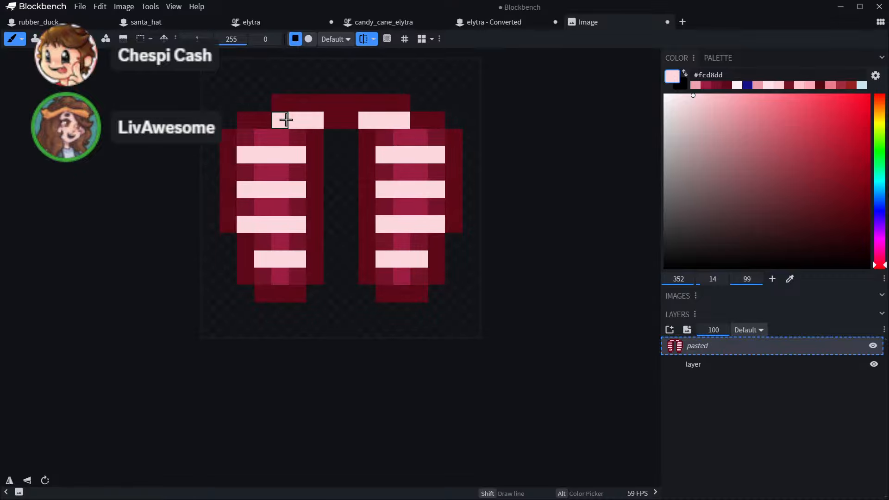
# - Sample the darker pink #eda1ac from the edge of the converted elytra's right wing and return to the icon image
pyautogui.click(510, 22)
pyautogui.click(437, 172)
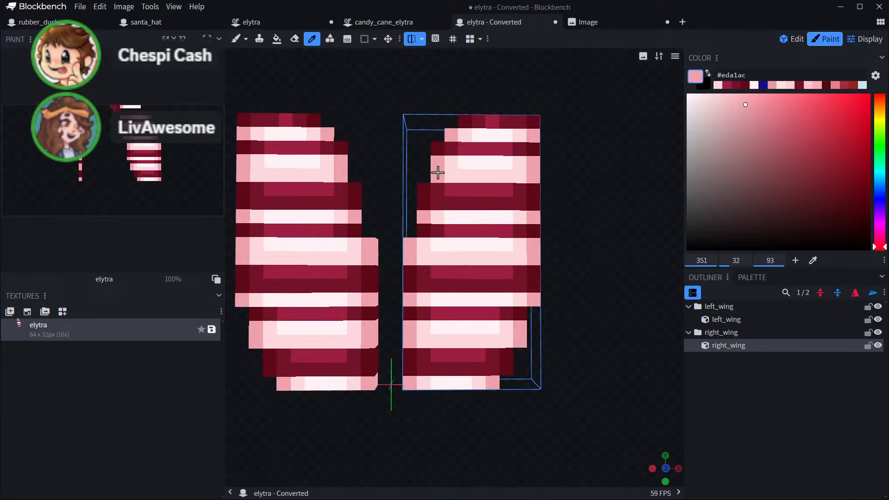
pyautogui.click(595, 22)
# - Extend the four pale wing stripes to the inner and outer edges of both wings with #eda1ac pixels
pyautogui.click(454, 138)
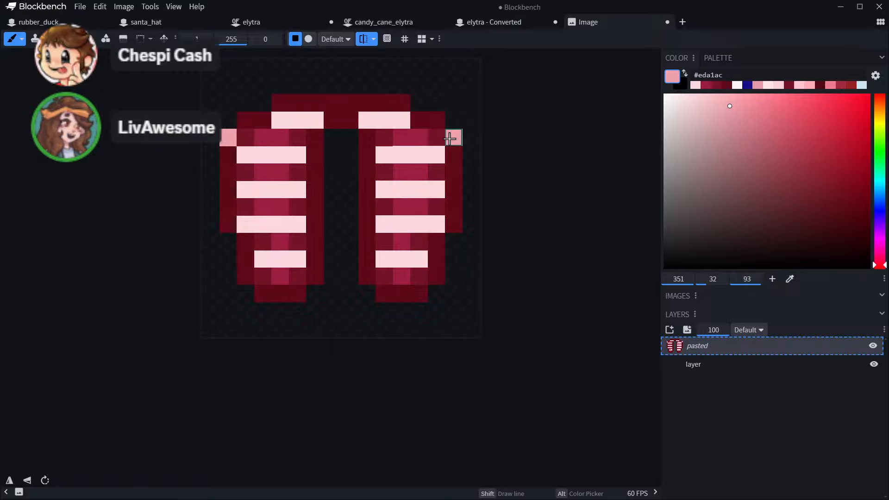
pyautogui.hotkey('ctrl', 'z')
pyautogui.click(454, 155)
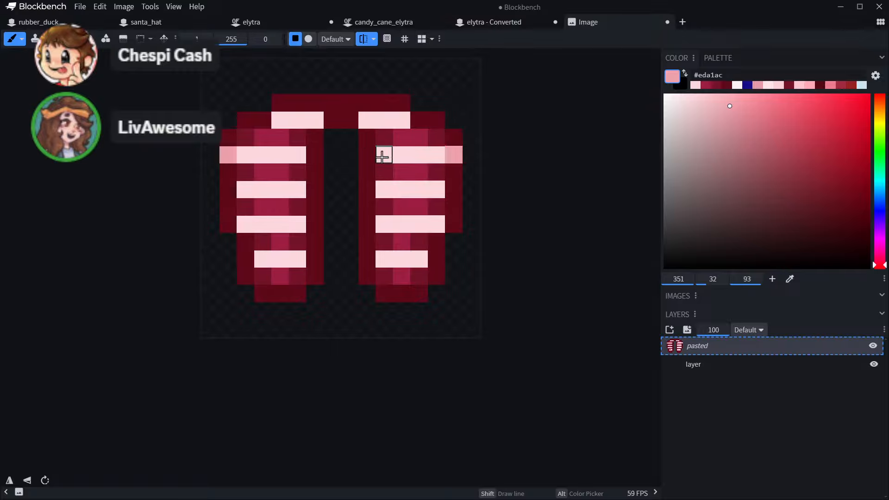
pyautogui.click(366, 155)
pyautogui.click(369, 189)
pyautogui.click(453, 189)
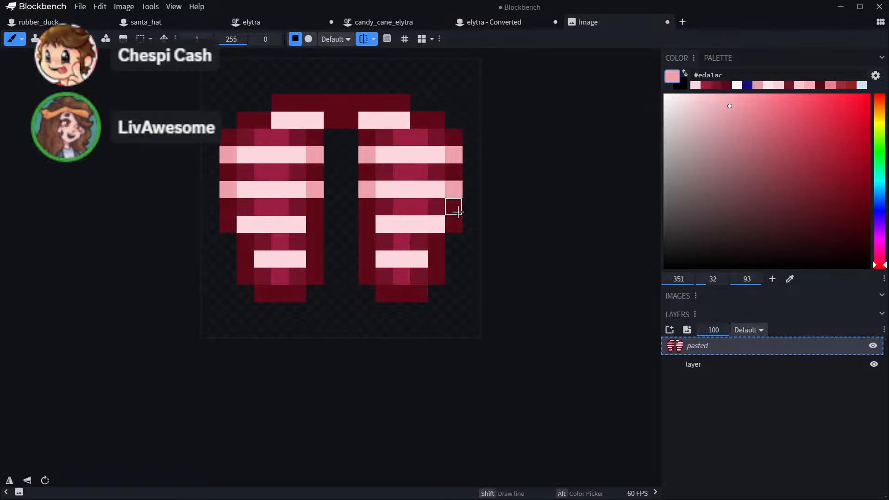
pyautogui.click(454, 224)
pyautogui.click(368, 225)
pyautogui.click(361, 255)
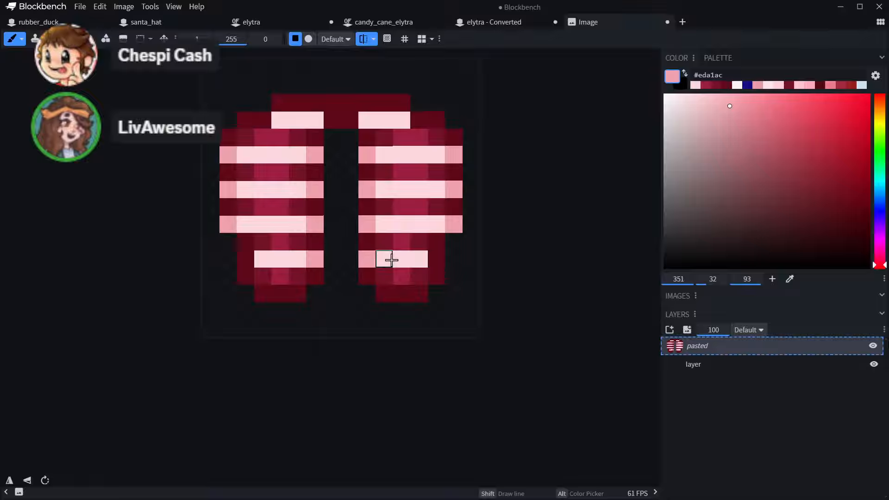
pyautogui.click(437, 259)
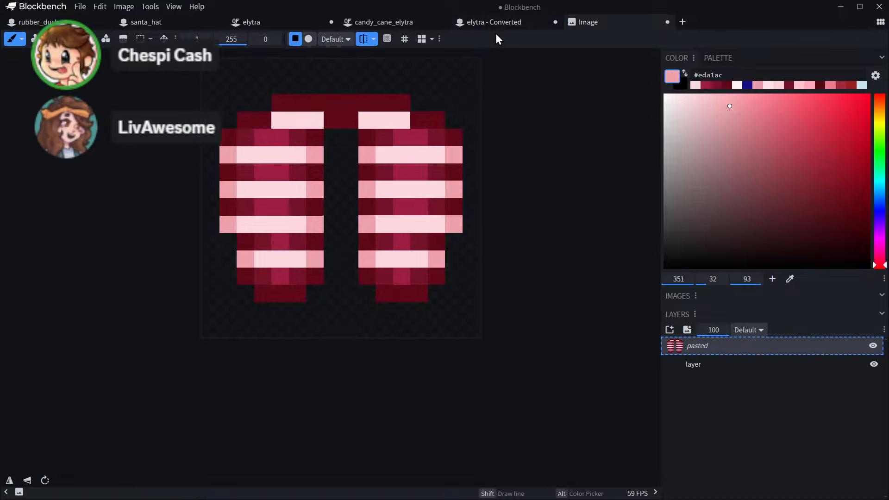
# - Fill the shoulder stripe's centre gap and outer ends with #eda1ac, and paint the bottom row of both wing tips
pyautogui.click(330, 118)
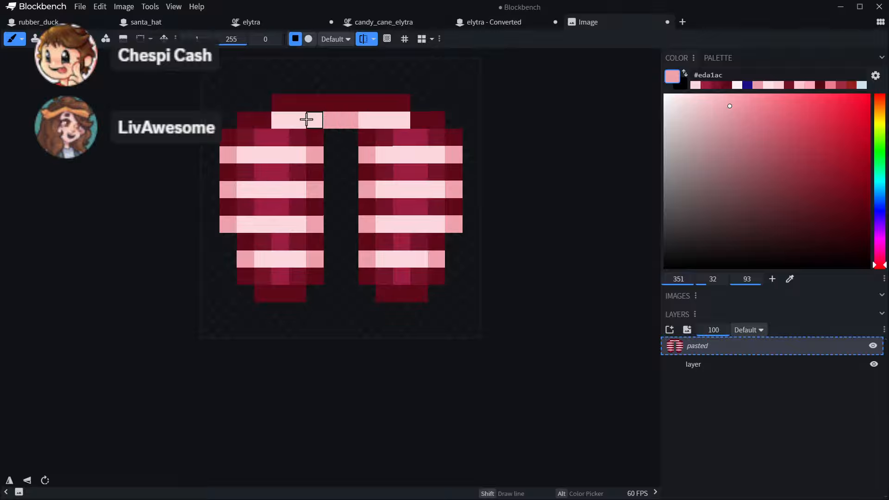
pyautogui.click(262, 120)
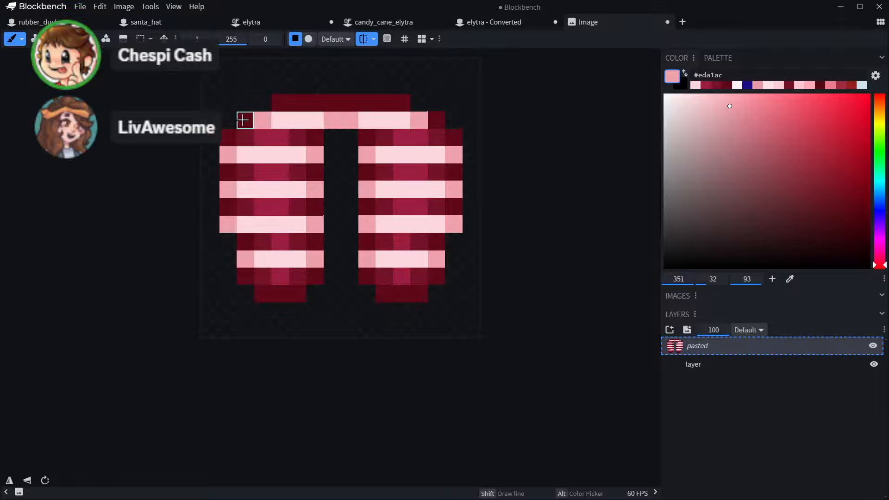
pyautogui.click(243, 120)
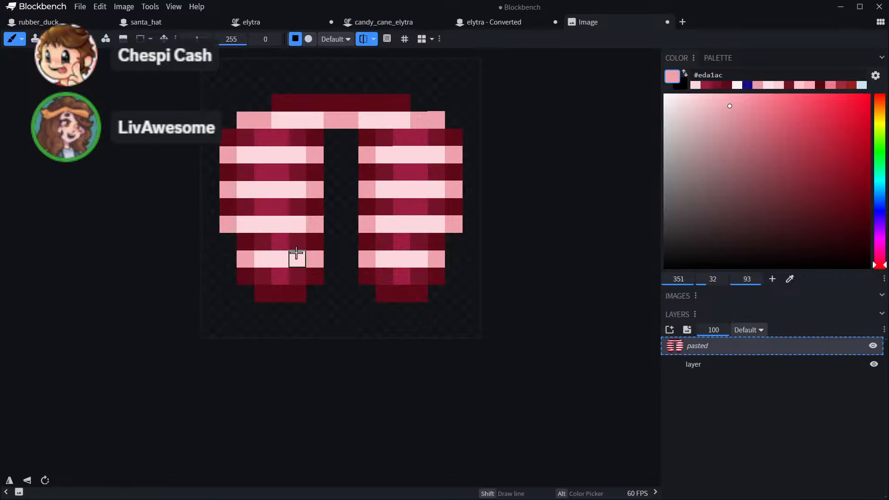
pyautogui.moveTo(298, 294); pyautogui.dragTo(264, 294)
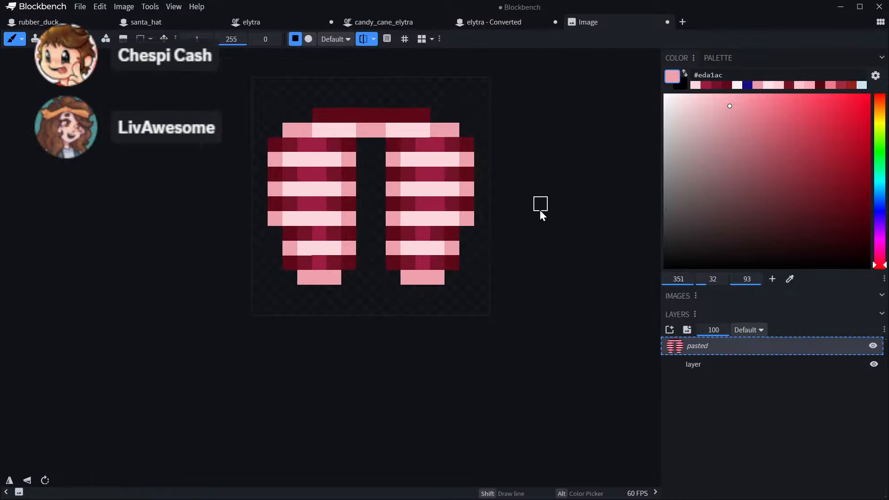
# - Sample the near-white highlight #fff1f4 from the converted elytra's right wing and return to the icon image
pyautogui.scroll(-5, 540, 210)
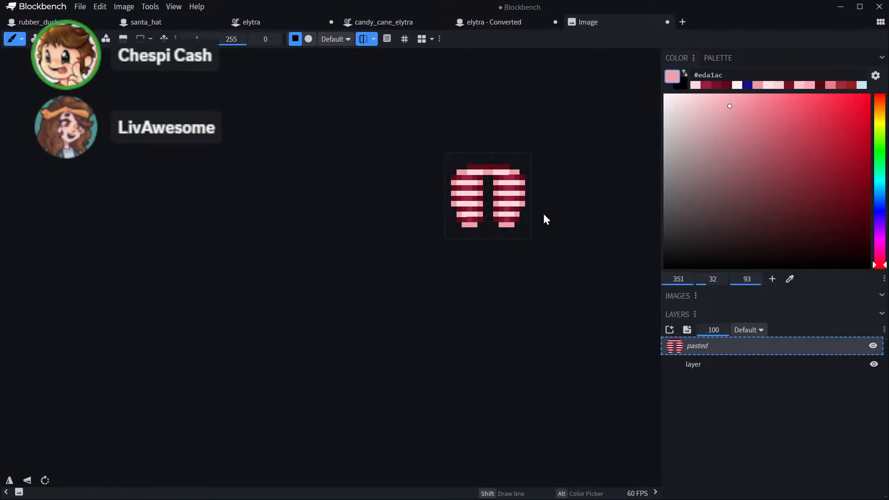
pyautogui.scroll(4, 518, 200)
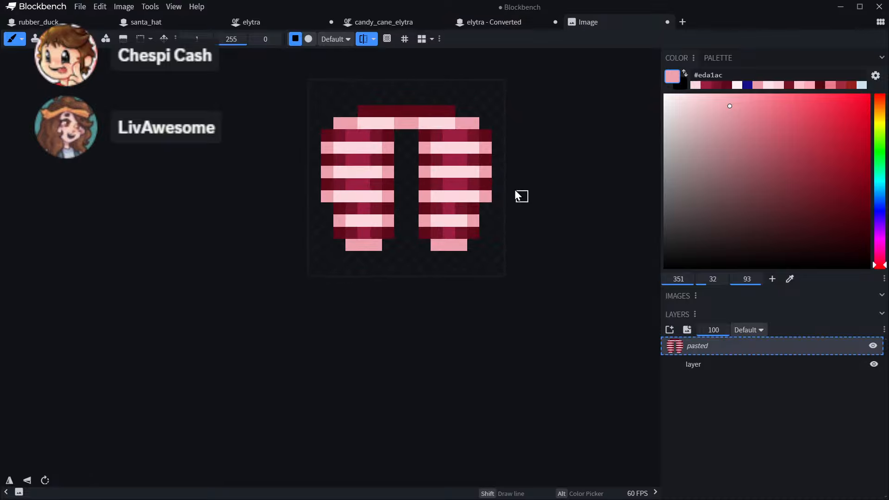
pyautogui.click(515, 24)
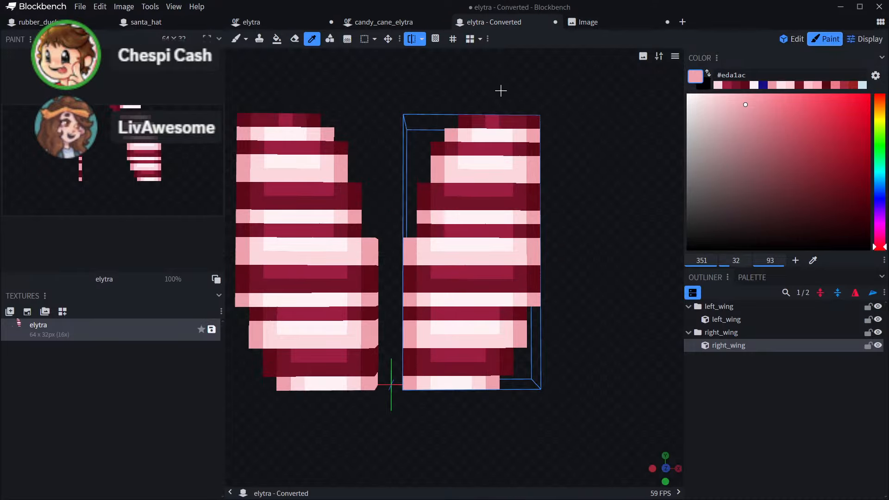
pyautogui.moveTo(605, 139); pyautogui.dragTo(599, 143)
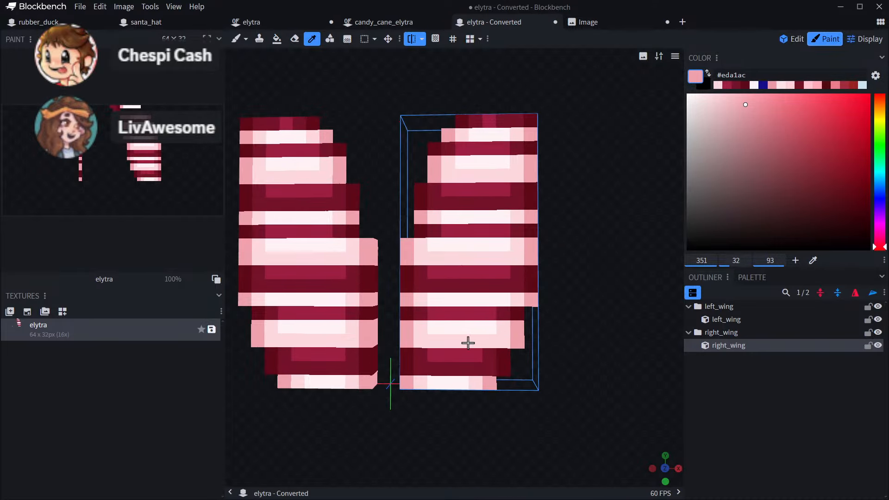
pyautogui.click(466, 326)
pyautogui.click(588, 23)
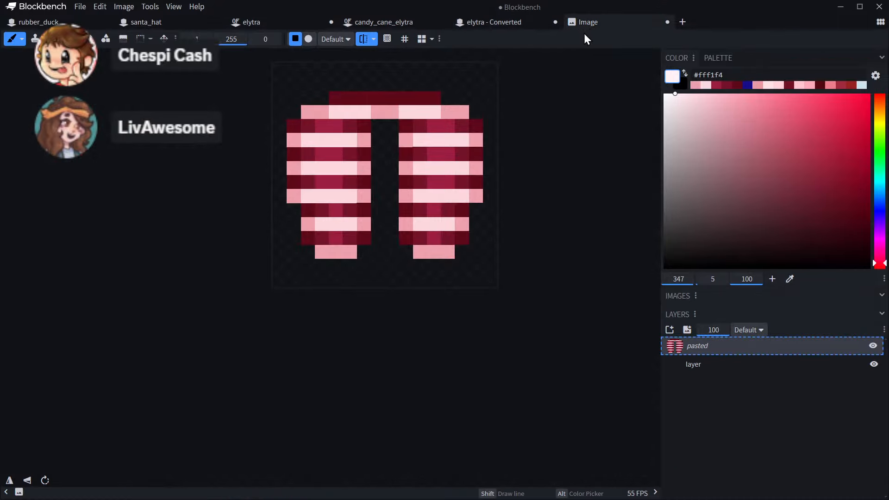
pyautogui.scroll(1, 449, 194)
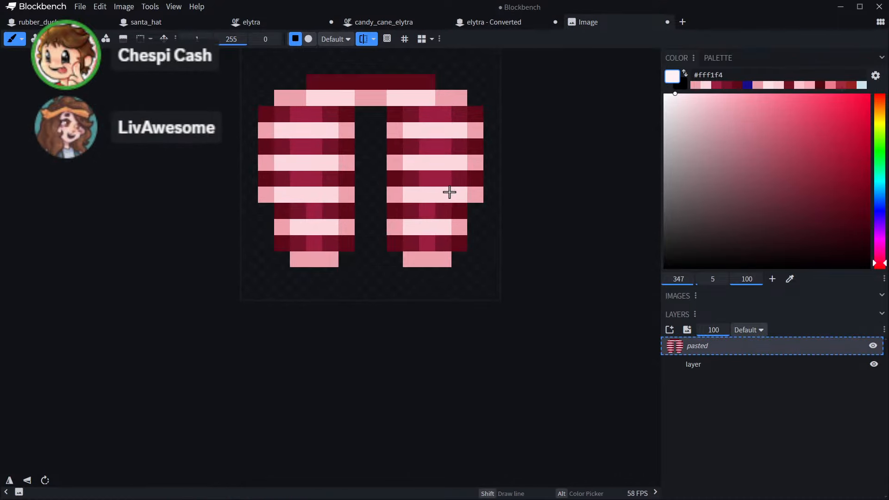
# - Paint #fff1f4 highlights at the centres of the three upper pale stripes on both wings and on the shoulder stripe
pyautogui.moveTo(448, 193)
pyautogui.mouseDown()
pyautogui.moveTo(429, 192)
pyautogui.moveTo(429, 165)
pyautogui.mouseUp()
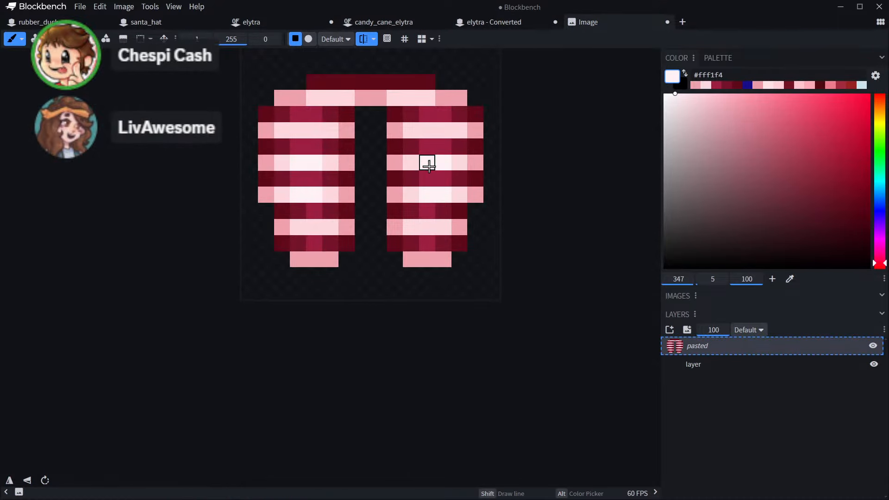
pyautogui.moveTo(438, 133); pyautogui.dragTo(423, 131)
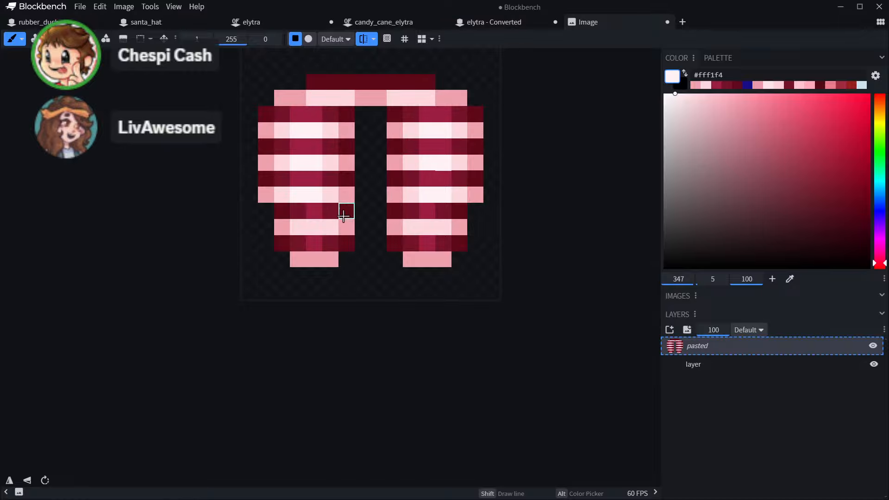
pyautogui.scroll(-2, 522, 211)
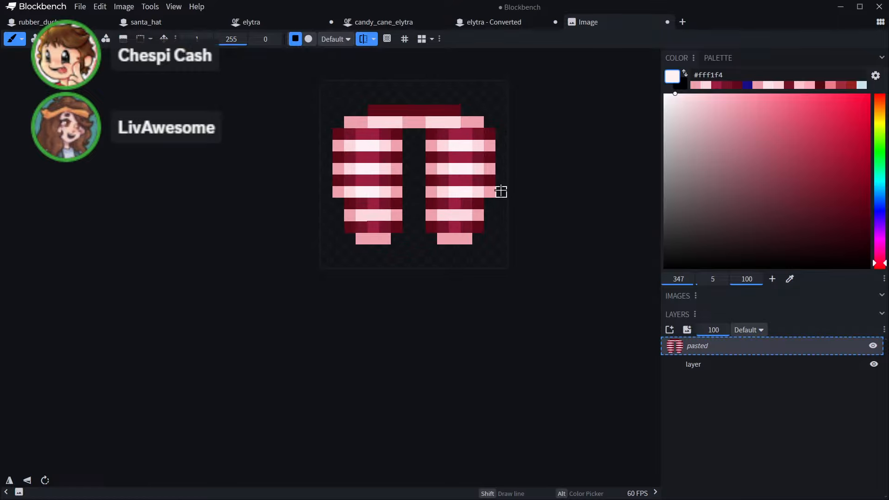
pyautogui.scroll(-4, 502, 187)
pyautogui.scroll(7, 457, 138)
pyautogui.click(407, 146)
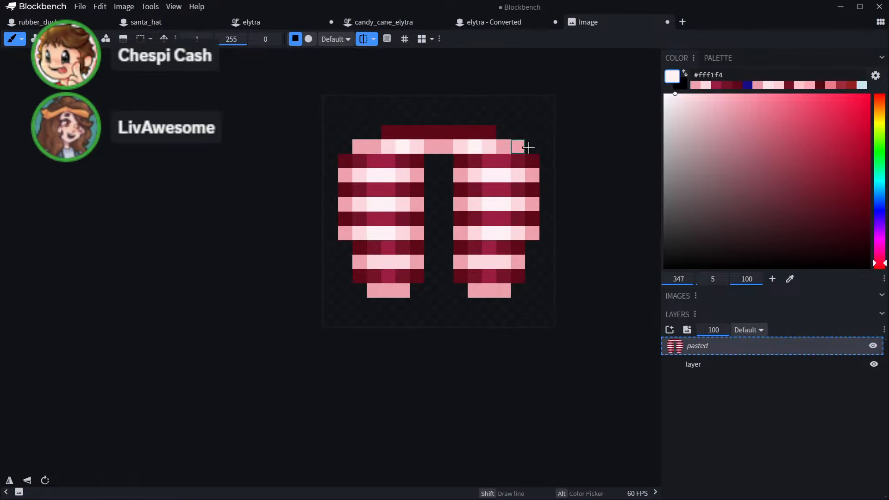
pyautogui.scroll(-3, 583, 161)
pyautogui.scroll(3, 583, 162)
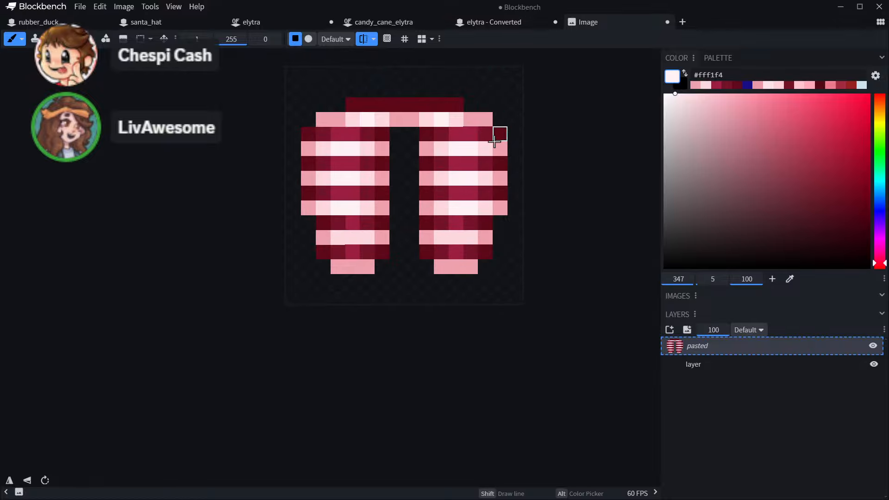
# - Examine the icon at a small size and compare its shading with the converted elytra model's wings
pyautogui.scroll(-4, 544, 149)
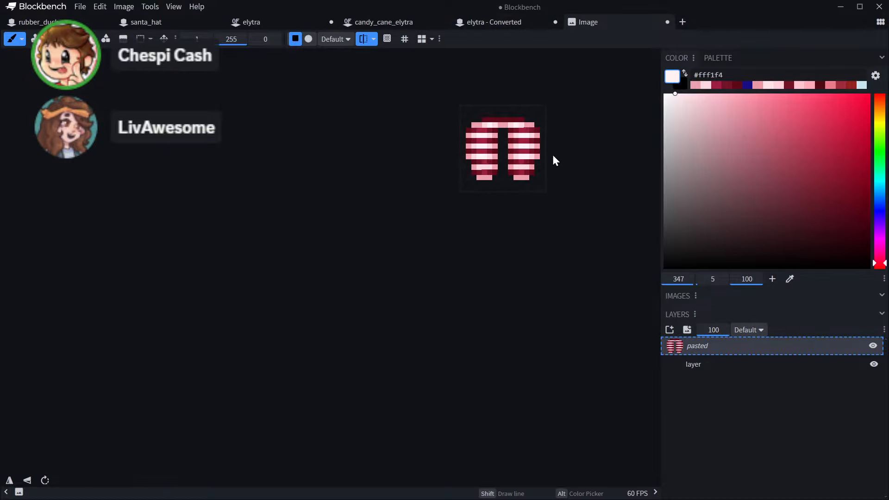
pyautogui.moveTo(552, 155); pyautogui.dragTo(467, 190, button='middle')
pyautogui.scroll(4, 383, 208)
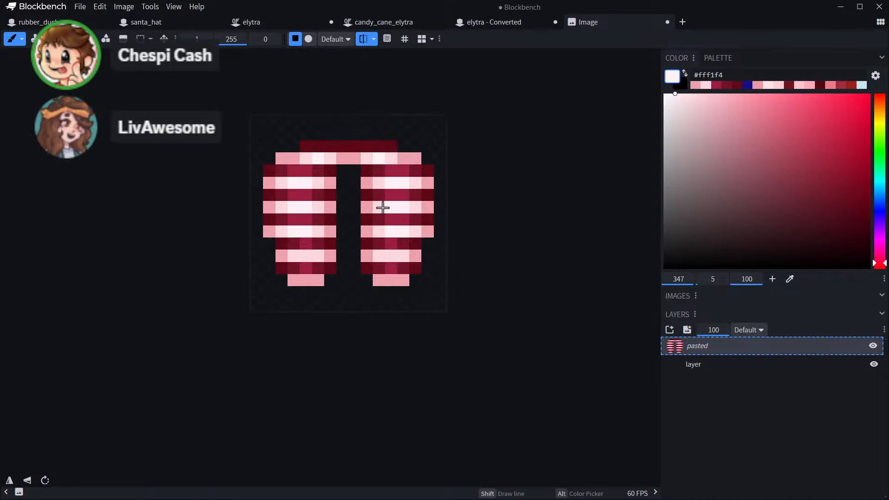
pyautogui.scroll(1, 382, 208)
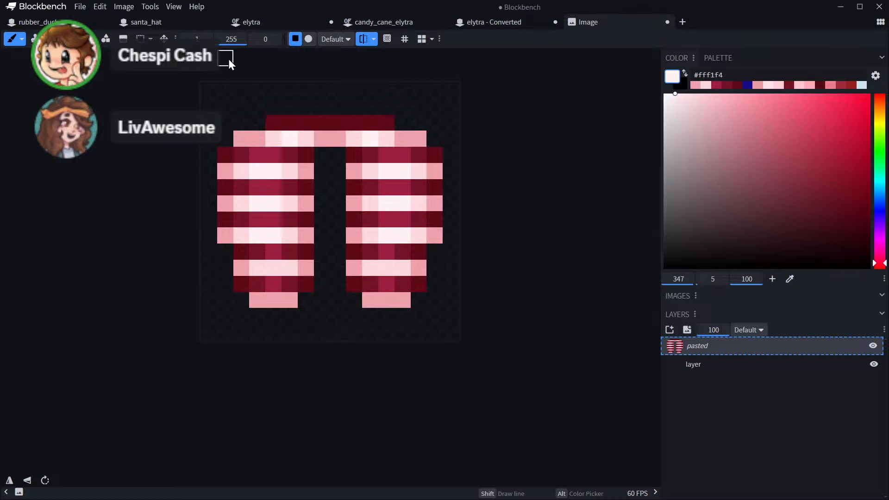
pyautogui.click(492, 24)
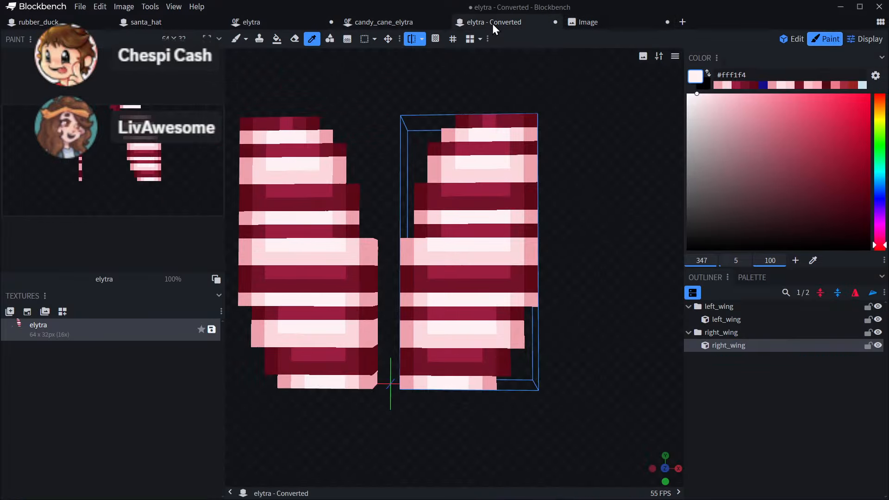
pyautogui.click(591, 24)
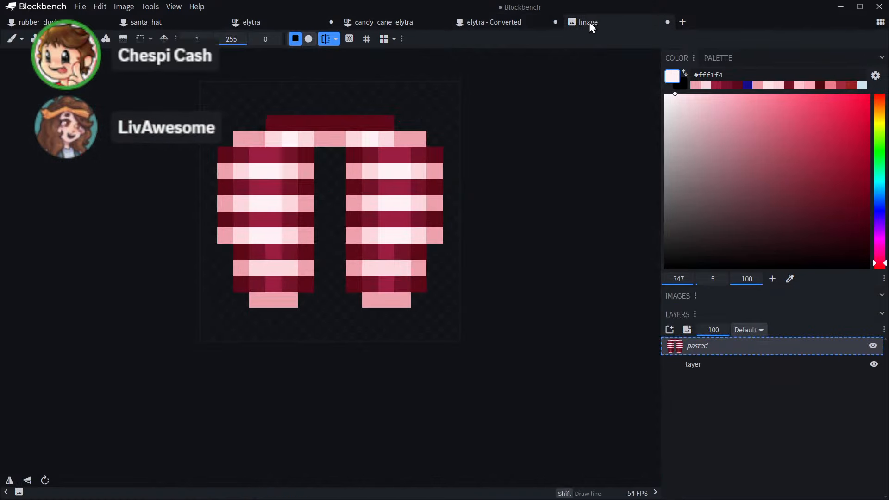
# - Try erasing pixels along the inner edges of both wings to notch the outline, and undo the erasures
pyautogui.click(306, 208)
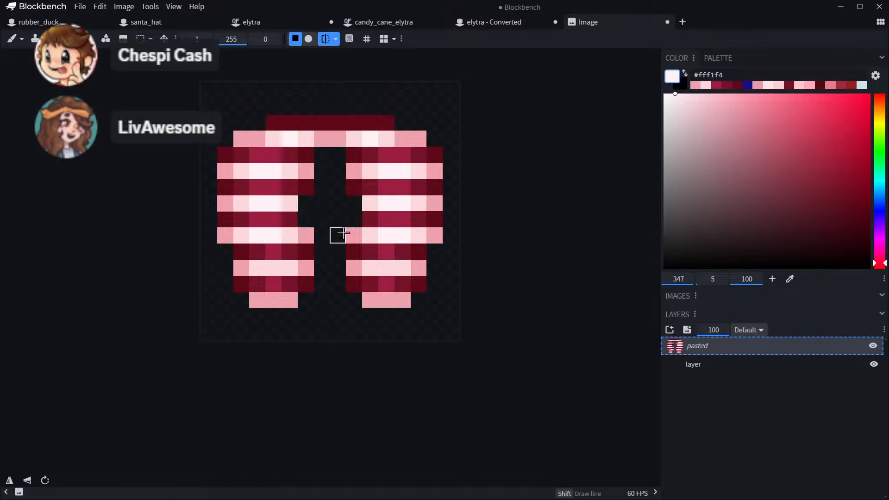
pyautogui.scroll(-3, 343, 233)
pyautogui.scroll(2, 343, 211)
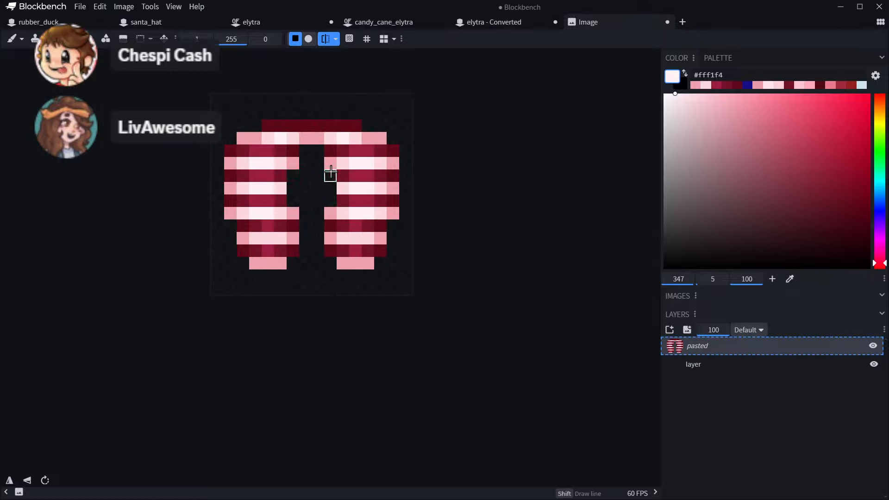
pyautogui.scroll(-3, 367, 199)
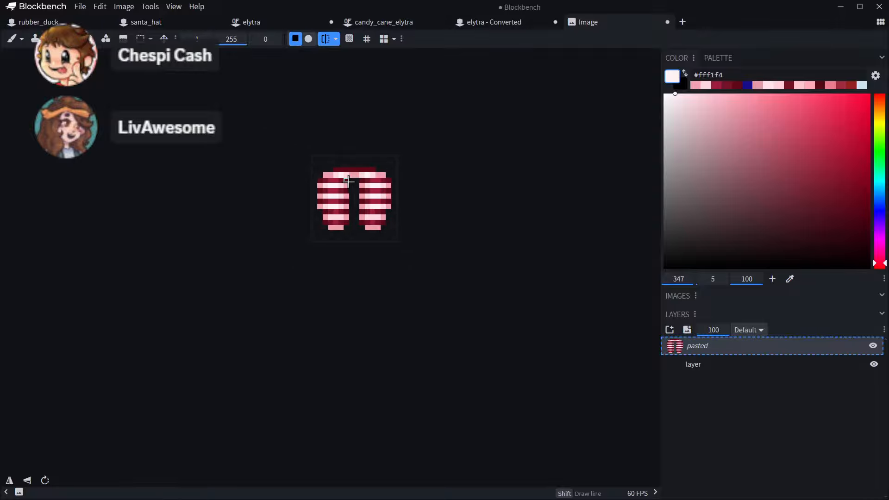
pyautogui.scroll(4, 349, 180)
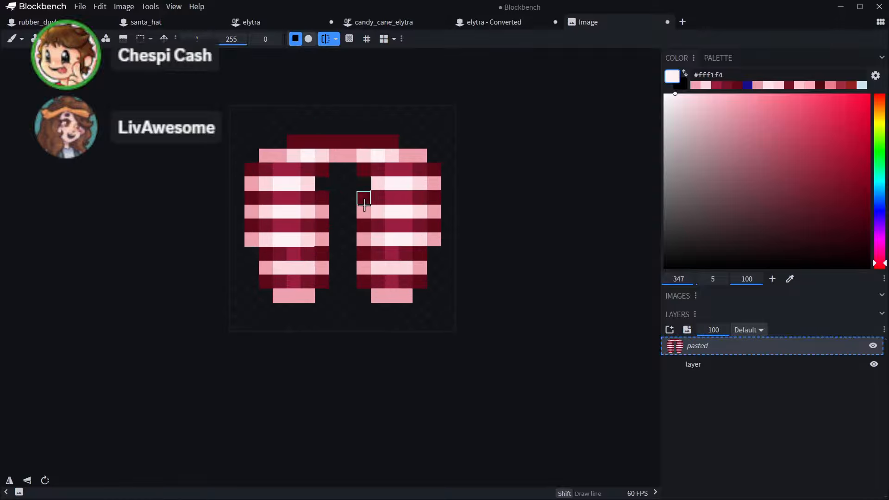
pyautogui.scroll(-4, 364, 204)
pyautogui.scroll(3, 363, 202)
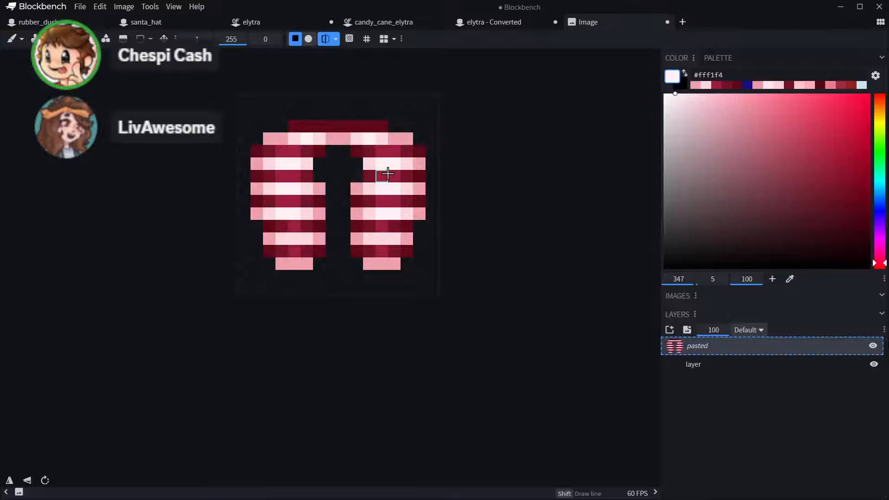
pyautogui.scroll(-3, 415, 185)
pyautogui.moveTo(489, 188); pyautogui.dragTo(526, 194, button='middle')
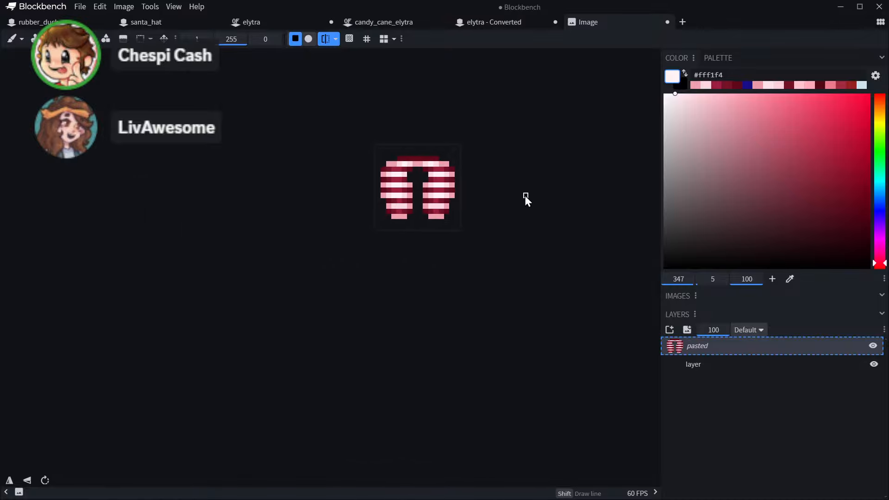
pyautogui.scroll(2, 435, 180)
pyautogui.scroll(3, 436, 179)
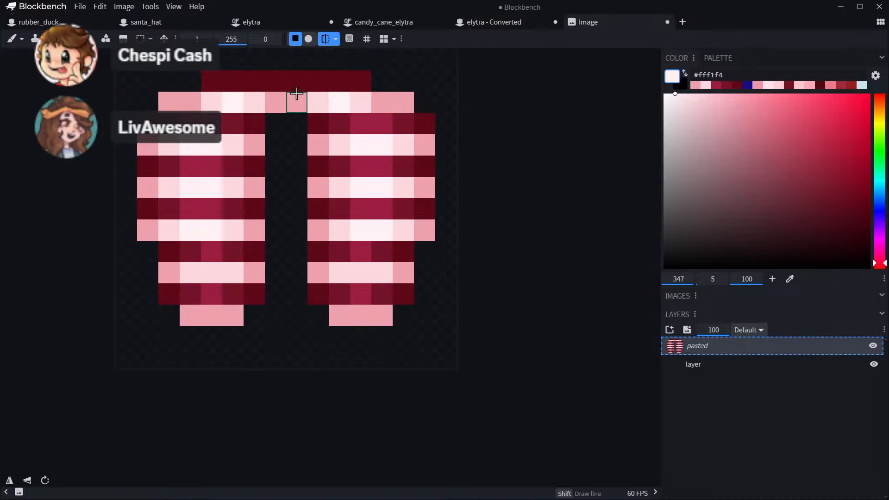
# - Merge the pasted striped-wing layer down into the base layer
pyautogui.press('alt')
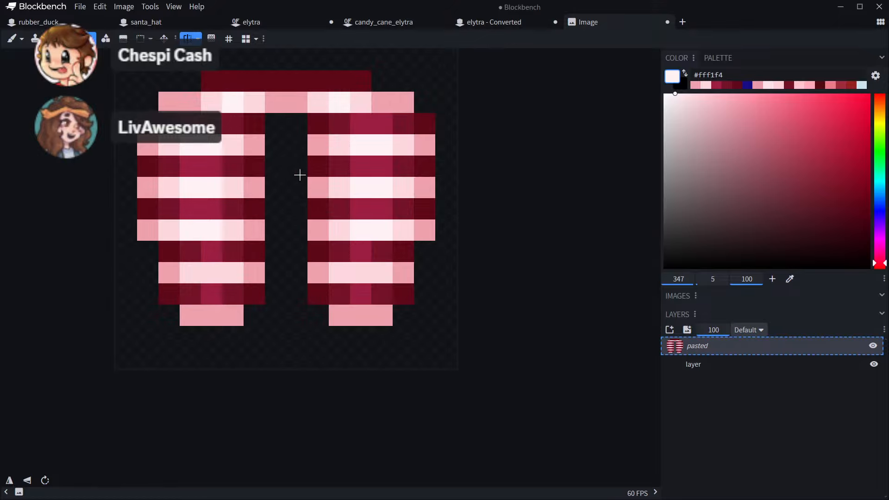
pyautogui.moveTo(335, 166)
pyautogui.mouseDown(button='middle')
pyautogui.moveTo(518, 171)
pyautogui.moveTo(449, 161)
pyautogui.mouseUp(button='middle')
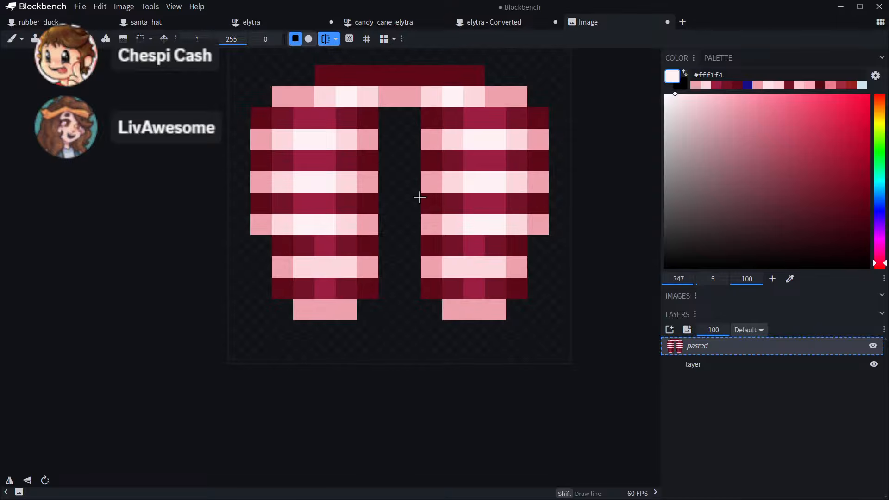
pyautogui.rightClick(731, 352)
pyautogui.click(741, 411)
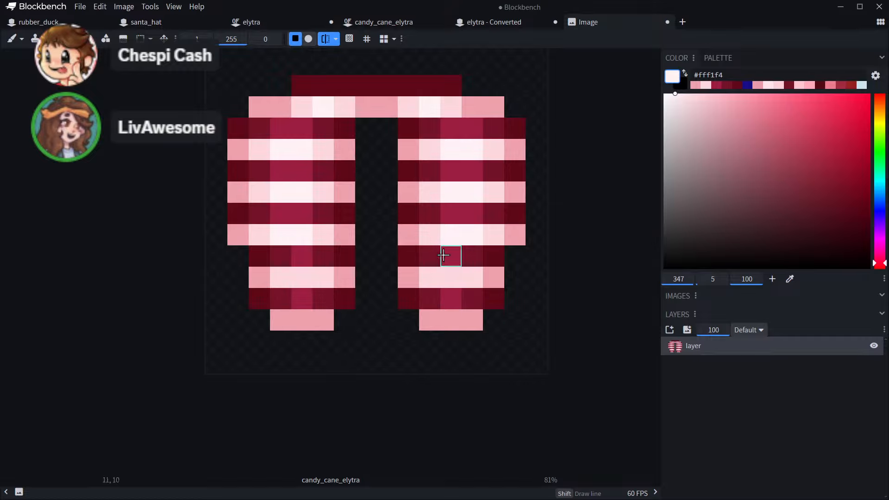
# - Paste the original grey elytra icon onto its own new layer, kept above the striped layer as a shape reference
pyautogui.hotkey('ctrl', 'v')
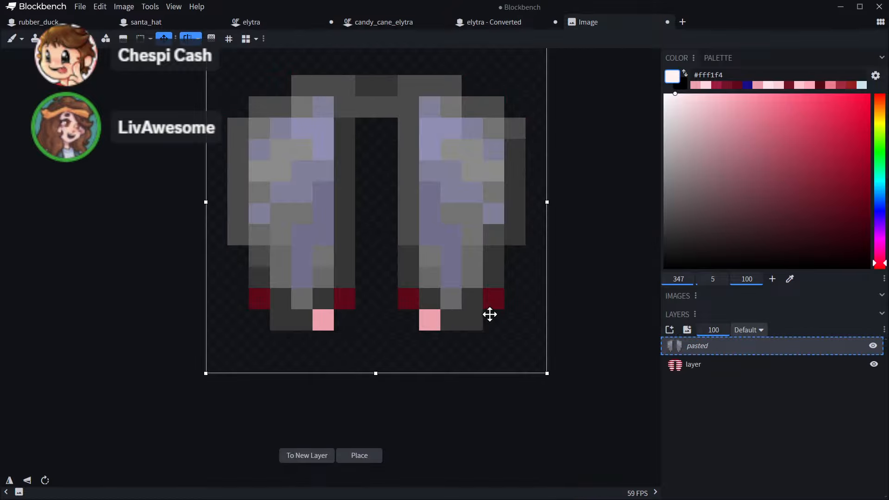
pyautogui.click(317, 456)
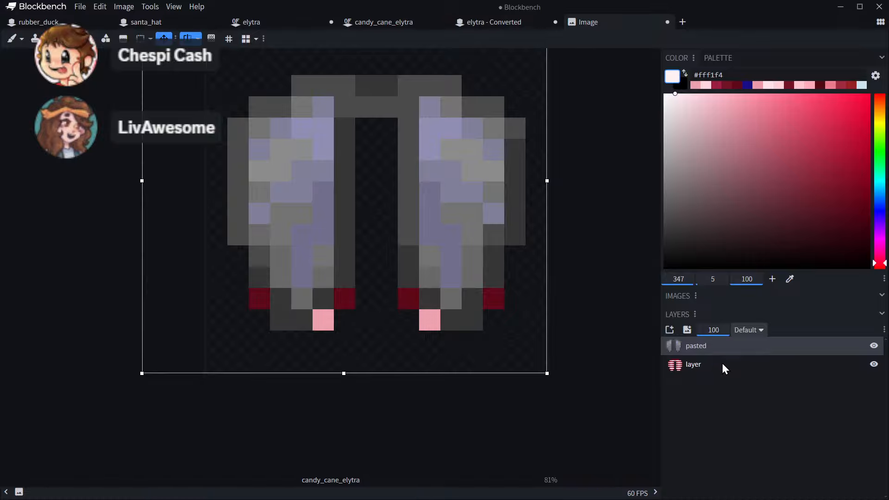
pyautogui.click(140, 39)
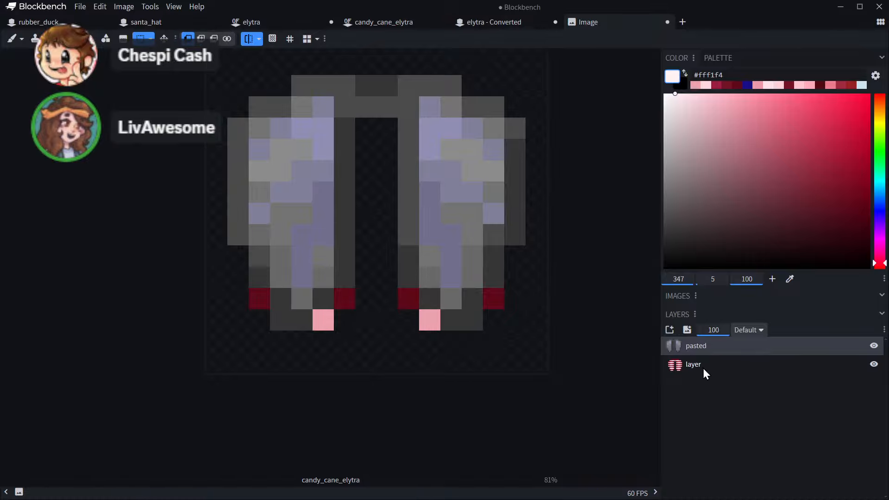
pyautogui.moveTo(687, 364); pyautogui.dragTo(699, 341)
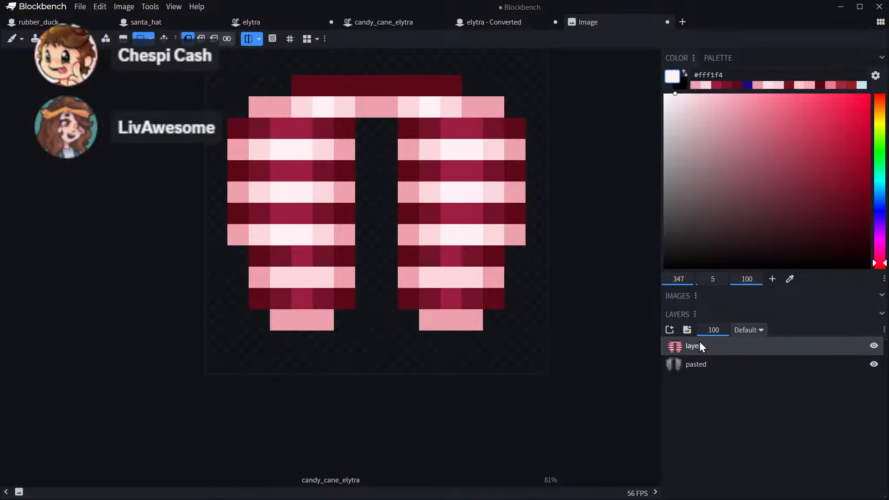
pyautogui.press('b')
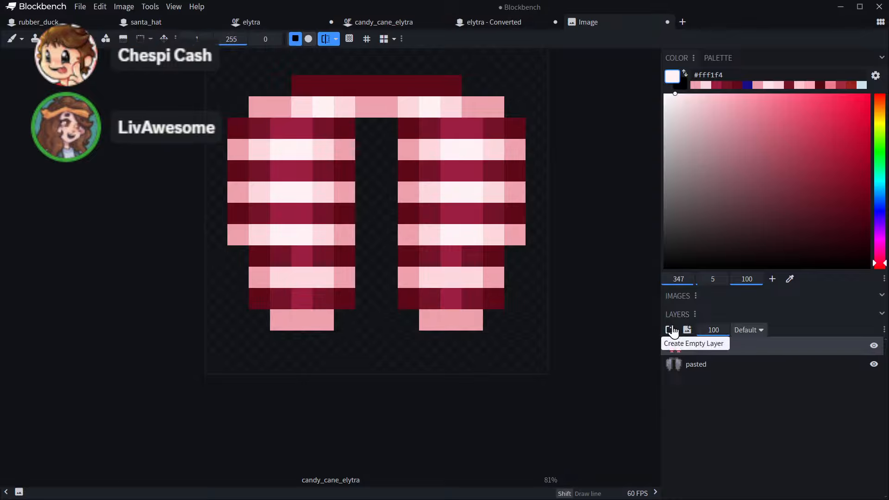
pyautogui.moveTo(710, 347); pyautogui.dragTo(714, 370)
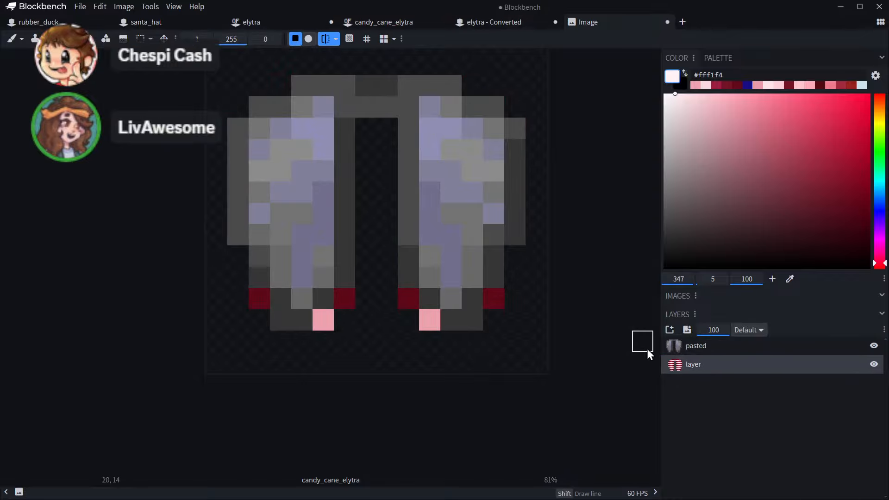
# - Erase the striped layer's red and pink pixels that overhang the grey reference at both wing tips, and hide the reference layer
pyautogui.click(502, 303)
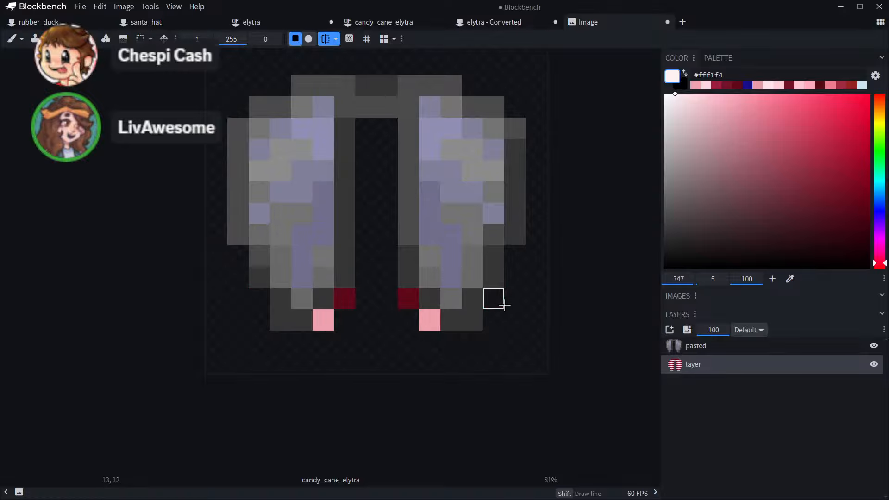
pyautogui.click(429, 320)
pyautogui.click(412, 301)
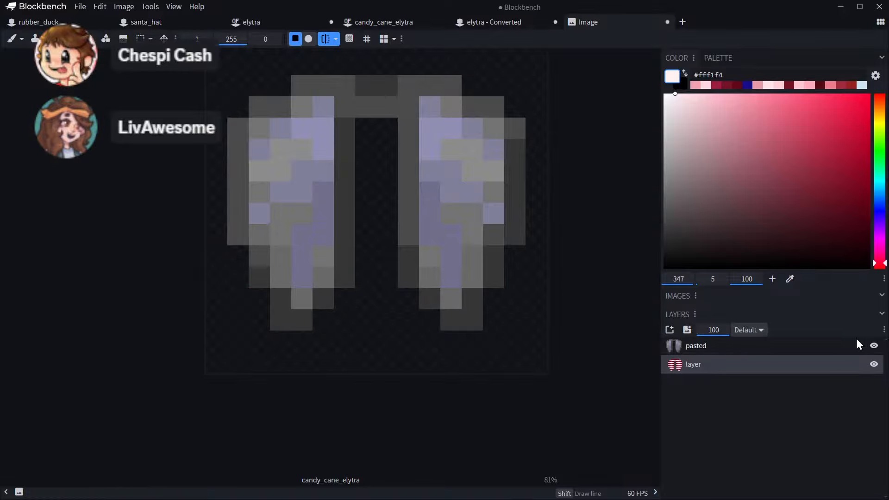
pyautogui.click(874, 346)
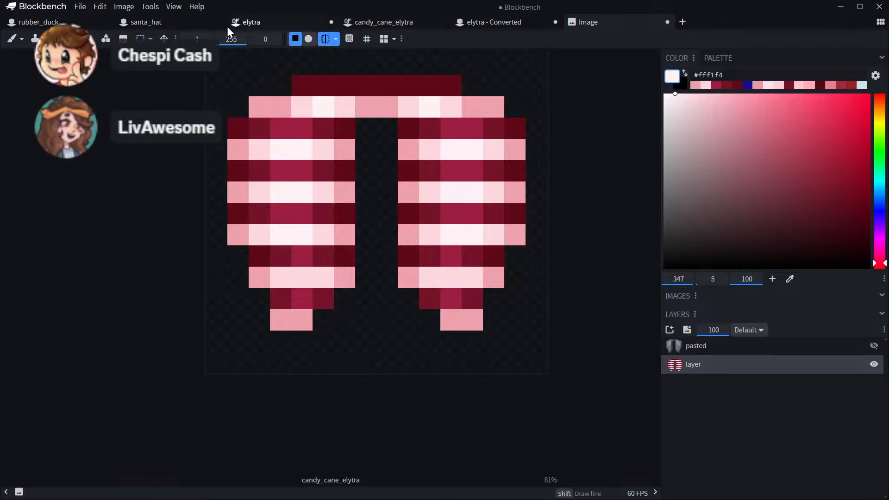
# - Shade the lowest red stripe on both wings with sampled #5e0919 at its ends and #741229 in the centre
pyautogui.click(94, 40)
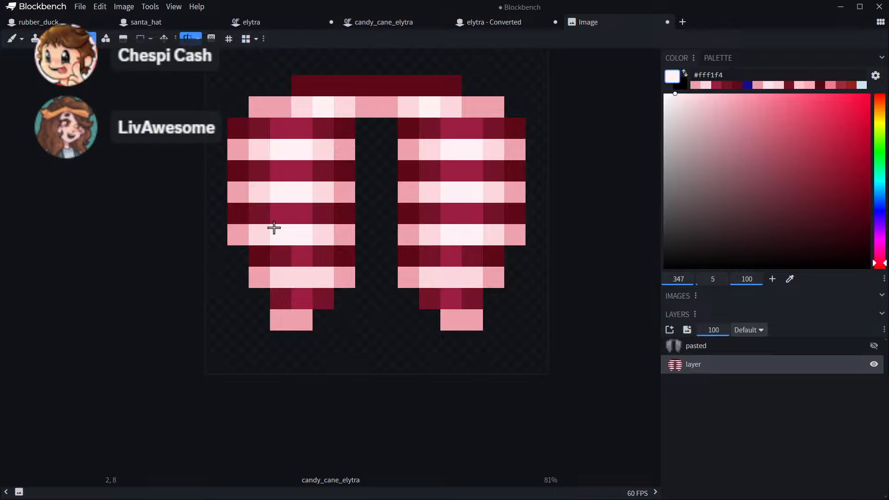
pyautogui.click(258, 254)
pyautogui.click(14, 41)
pyautogui.click(287, 301)
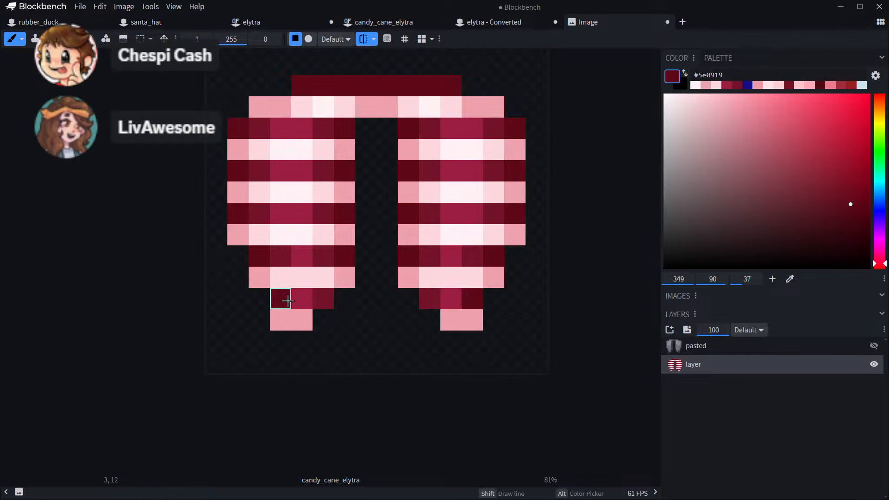
pyautogui.click(318, 301)
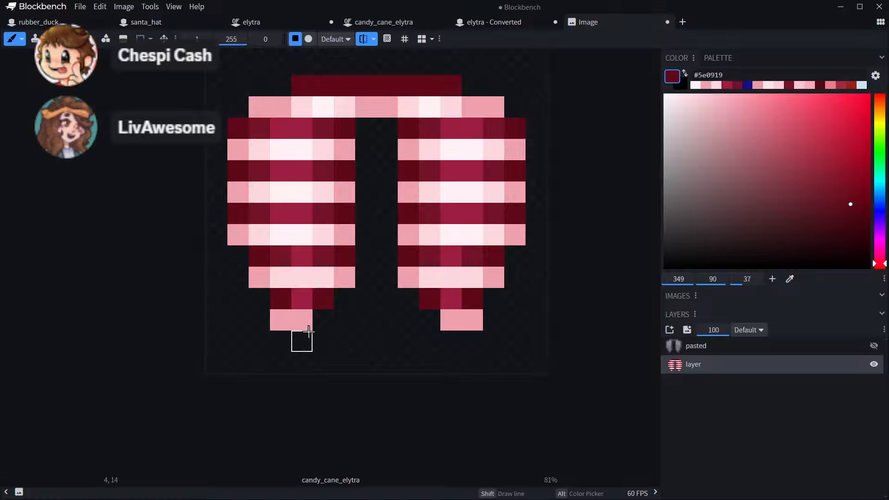
pyautogui.keyDown('alt'); pyautogui.click(319, 262); pyautogui.keyUp('alt')
pyautogui.click(302, 302)
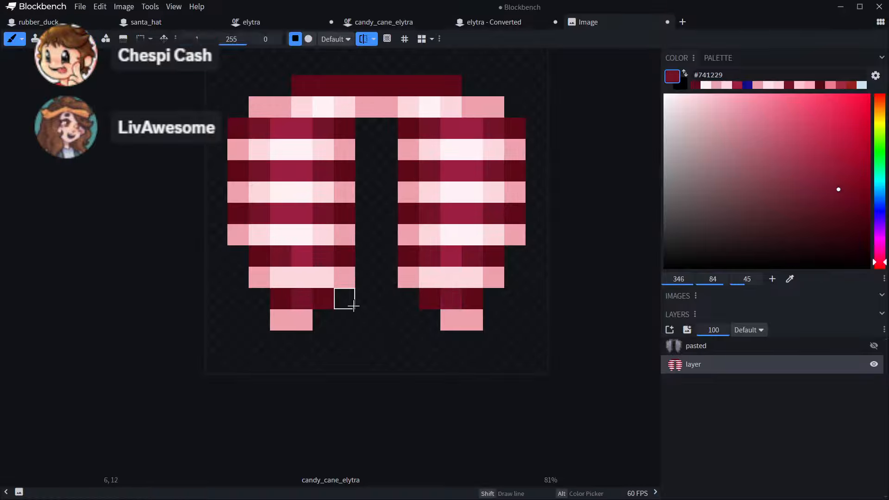
# - Sample the near-white #fff1f4 and paint one highlight pixel at the centre of each wing's fourth pale stripe
pyautogui.press('c')
pyautogui.click(288, 242)
pyautogui.press('b')
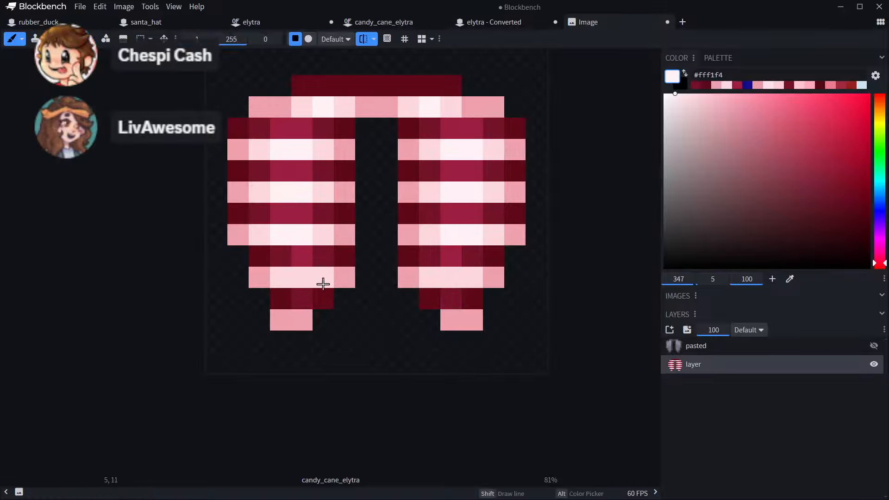
pyautogui.click(305, 277)
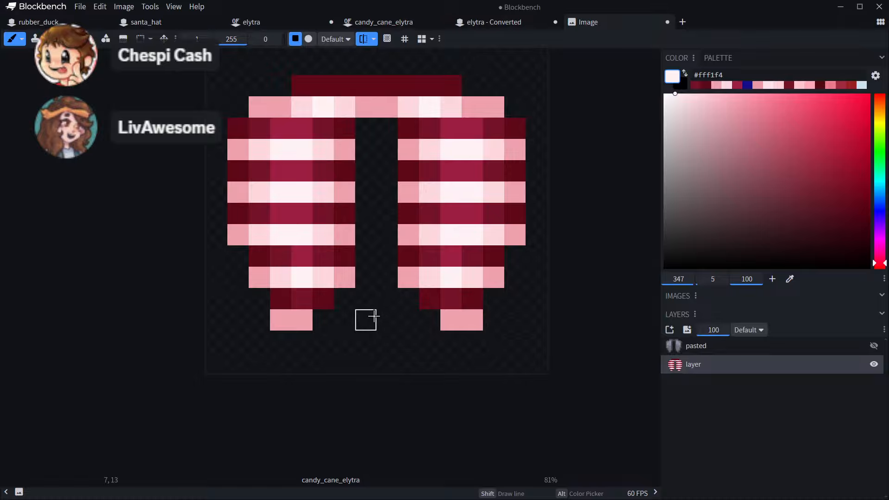
# - Examine the striped elytra icon at several zoom levels and compare its stripes and shading with the converted elytra model
pyautogui.scroll(-5, 440, 306)
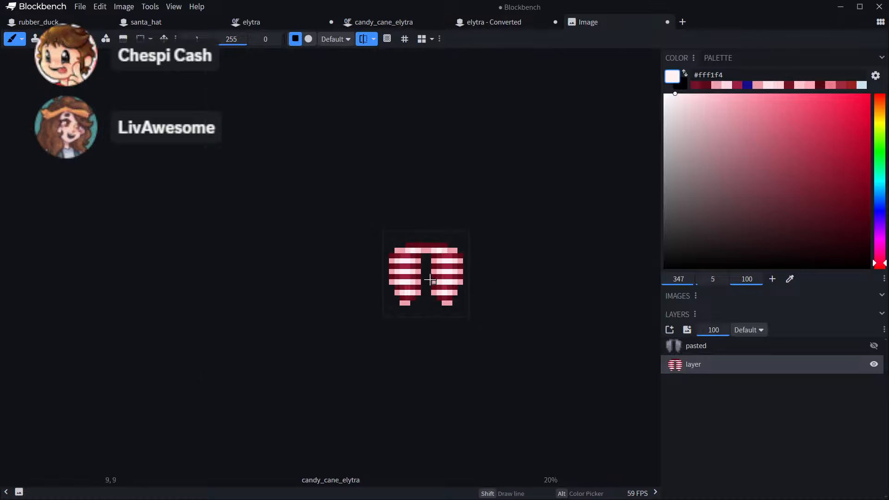
pyautogui.scroll(5, 430, 287)
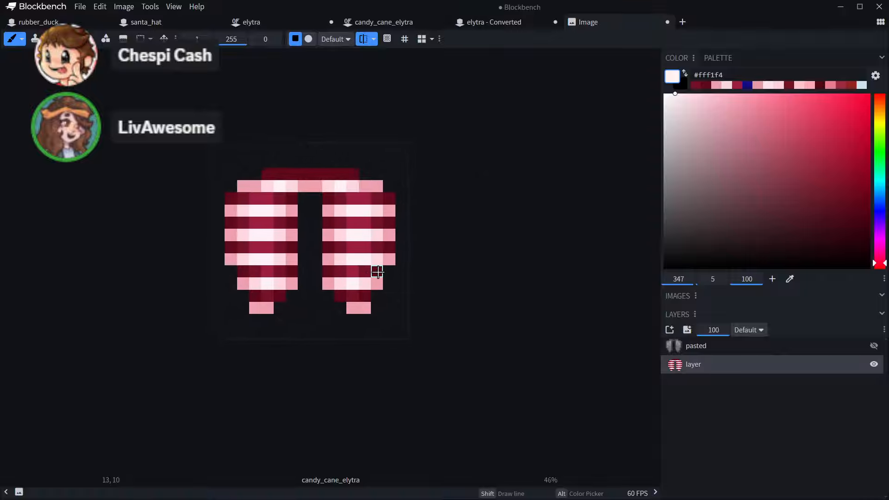
pyautogui.moveTo(378, 272); pyautogui.dragTo(411, 287, button='middle')
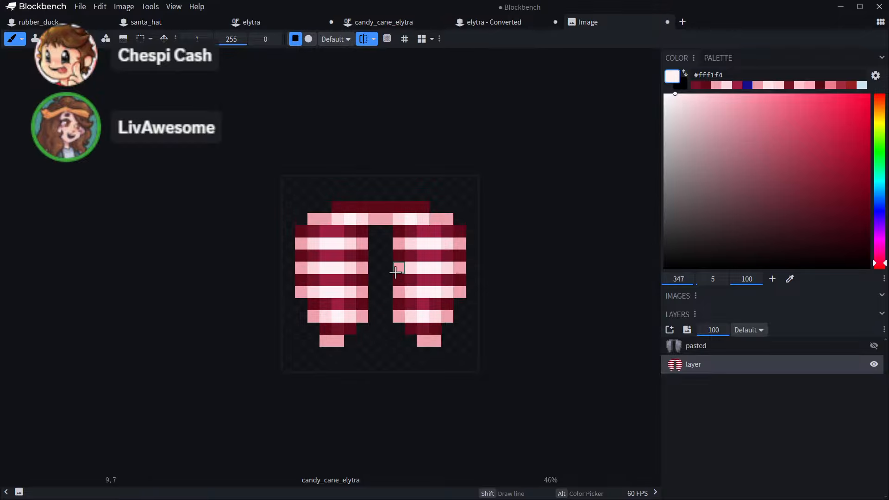
pyautogui.scroll(3, 396, 272)
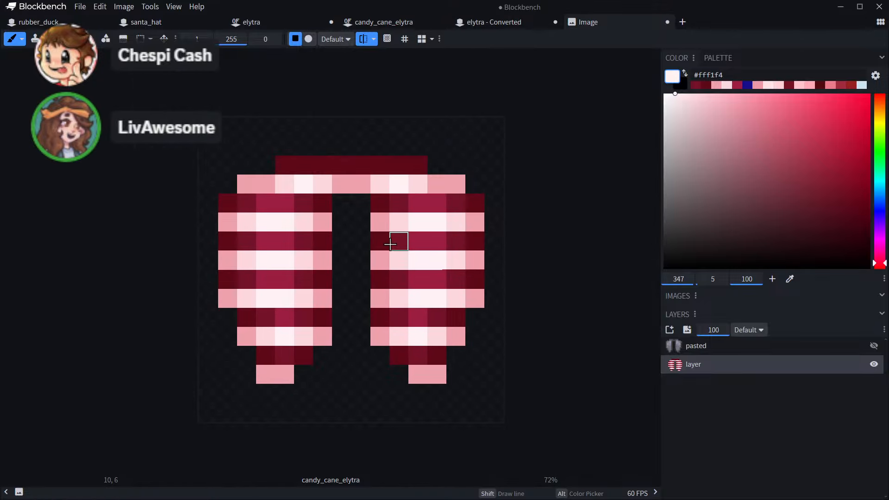
pyautogui.scroll(2, 391, 240)
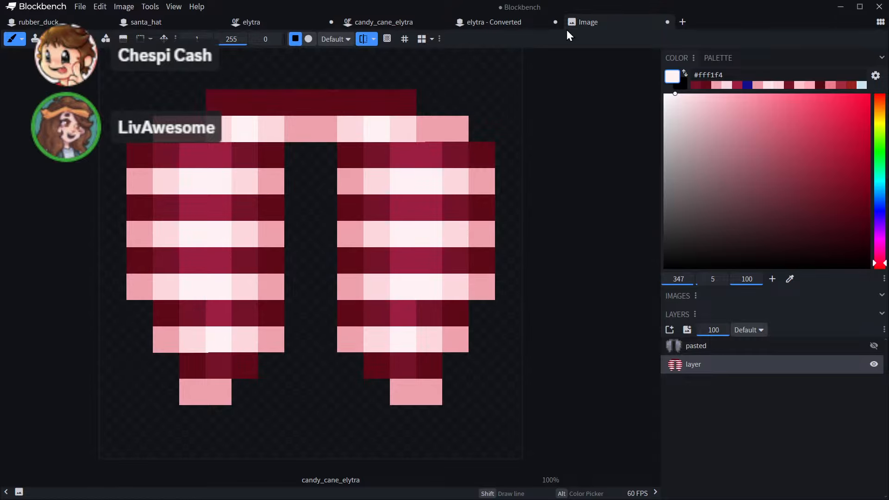
pyautogui.click(510, 24)
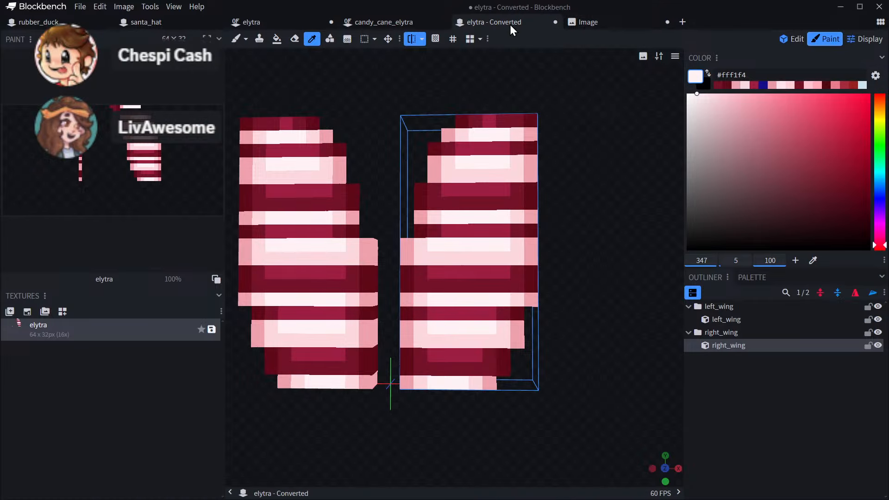
pyautogui.click(606, 23)
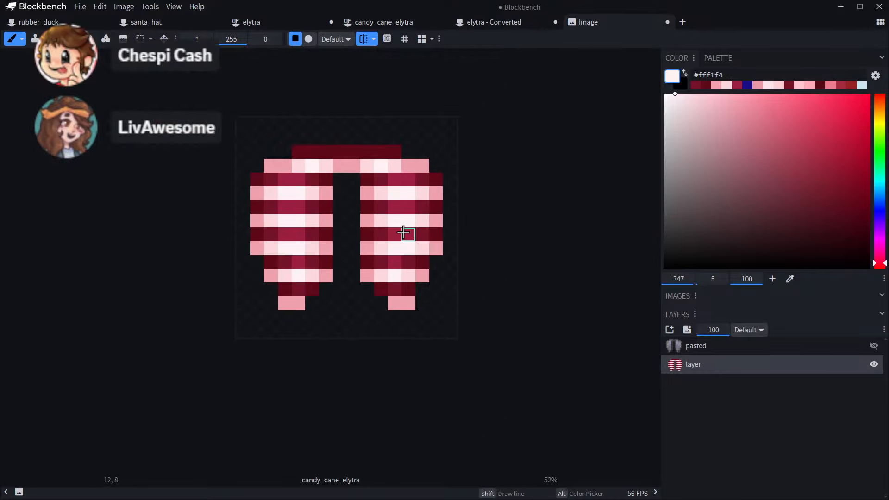
pyautogui.scroll(-1, 403, 233)
pyautogui.scroll(4, 396, 218)
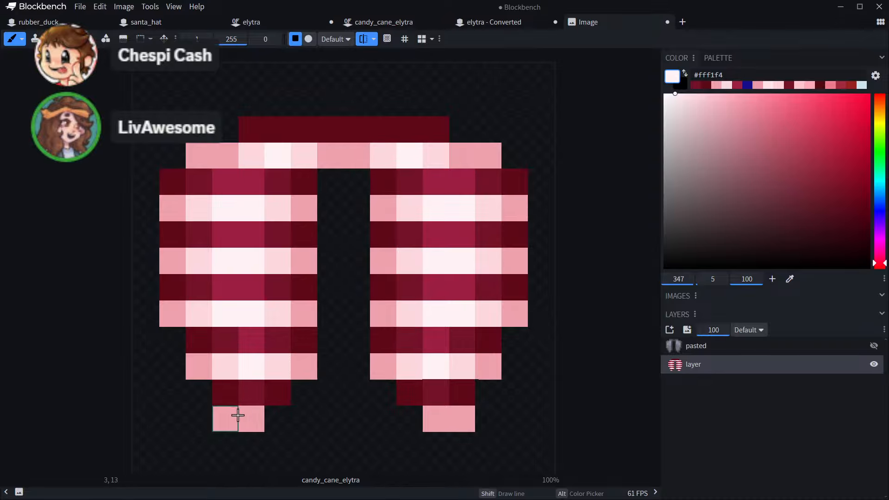
pyautogui.moveTo(508, 397)
pyautogui.mouseDown(button='middle')
pyautogui.moveTo(554, 355)
pyautogui.moveTo(509, 385)
pyautogui.mouseUp(button='middle')
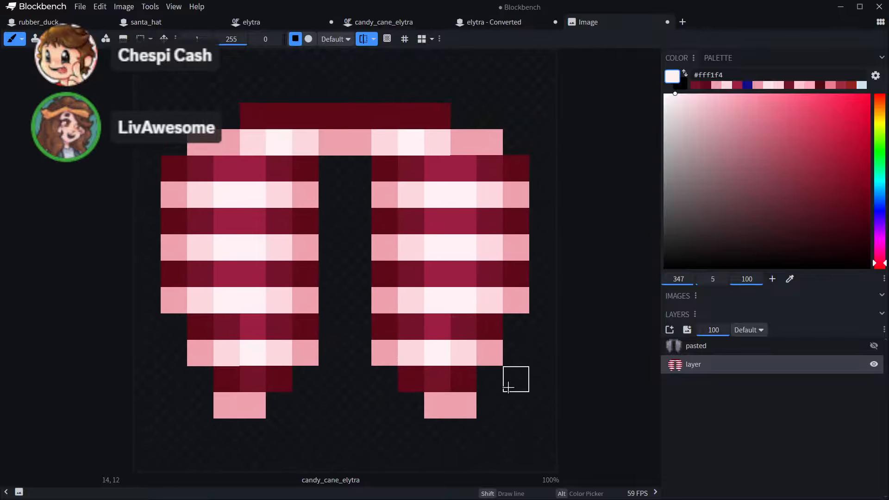
pyautogui.scroll(-8, 508, 385)
pyautogui.scroll(4, 508, 385)
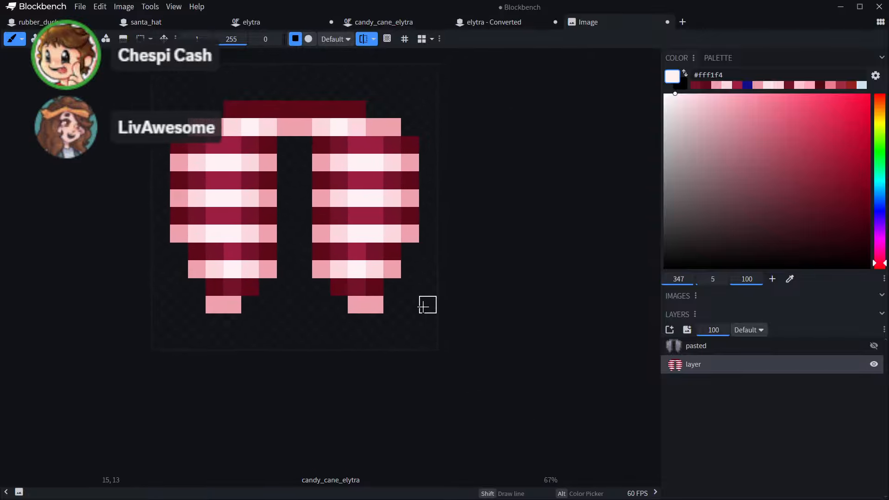
pyautogui.moveTo(423, 317); pyautogui.dragTo(424, 321, button='middle')
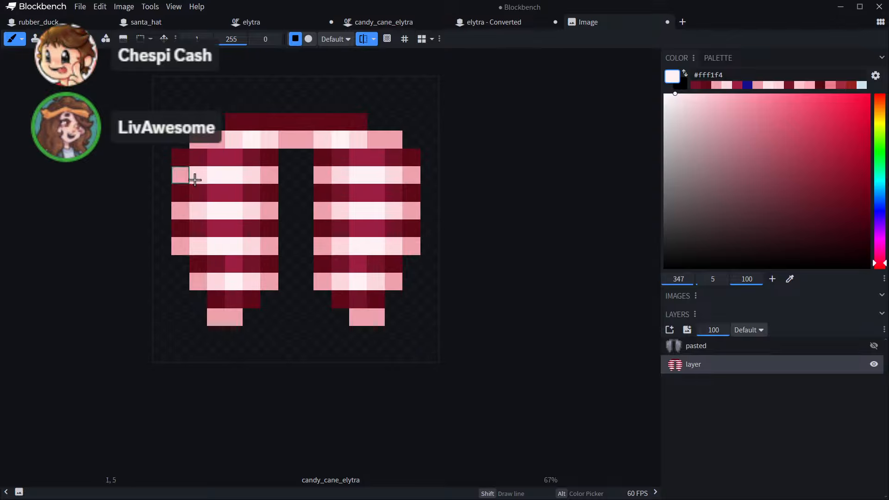
pyautogui.moveTo(285, 261)
pyautogui.mouseDown(button='middle')
pyautogui.moveTo(278, 228)
pyautogui.moveTo(278, 255)
pyautogui.mouseUp(button='middle')
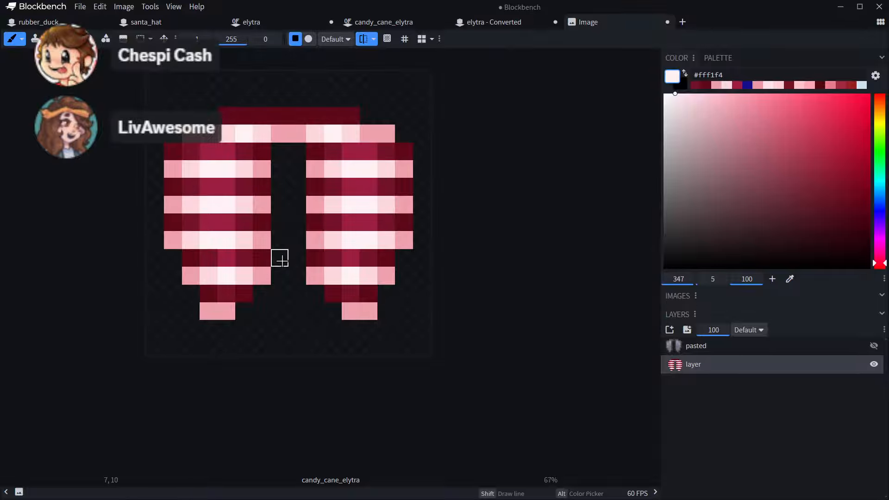
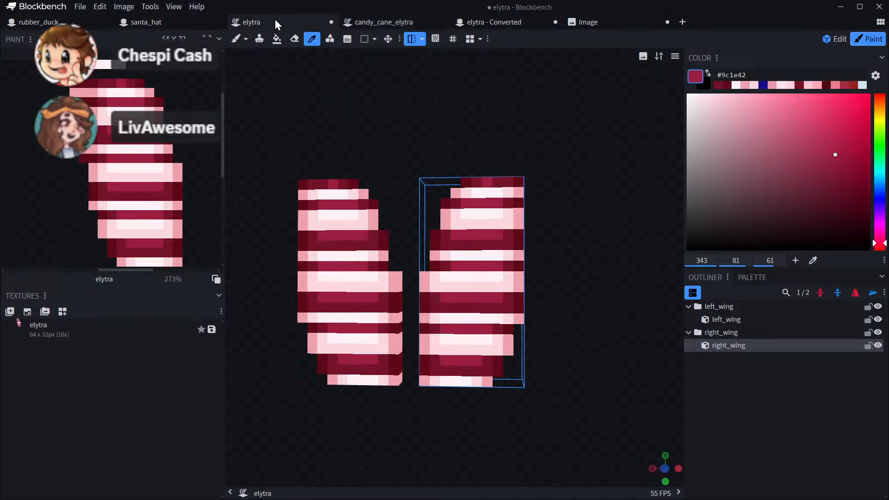
pyautogui.click(79, 8)
pyautogui.moveTo(132, 176)
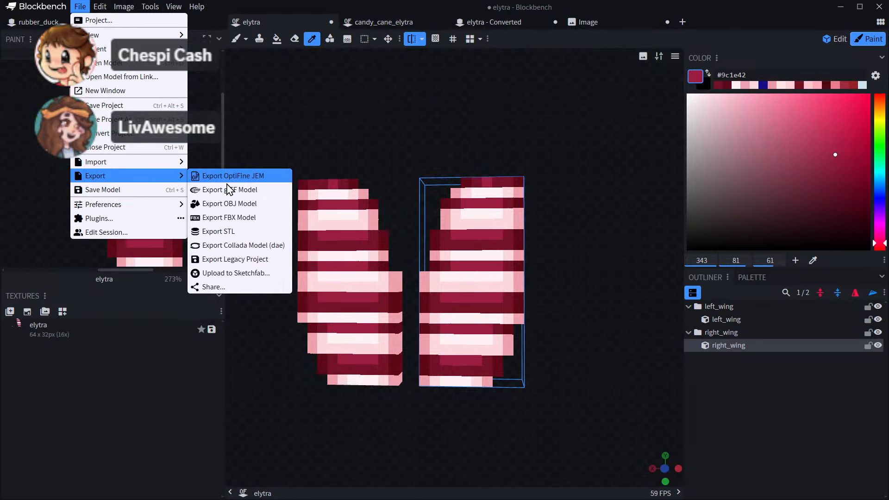
pyautogui.press('Down')
pyautogui.press('Down')
pyautogui.press('Down')
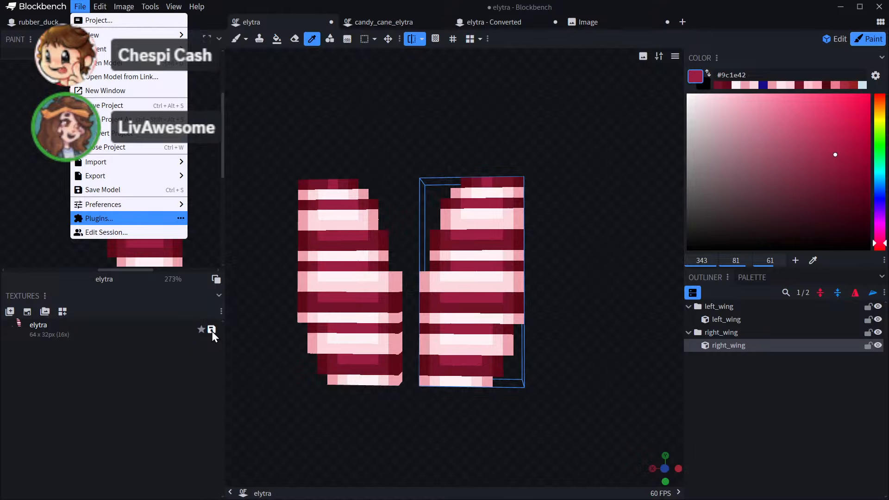
# - Save the elytra model's striped texture as candy_cane_alt.png
pyautogui.click(140, 330)
pyautogui.rightClick(141, 330)
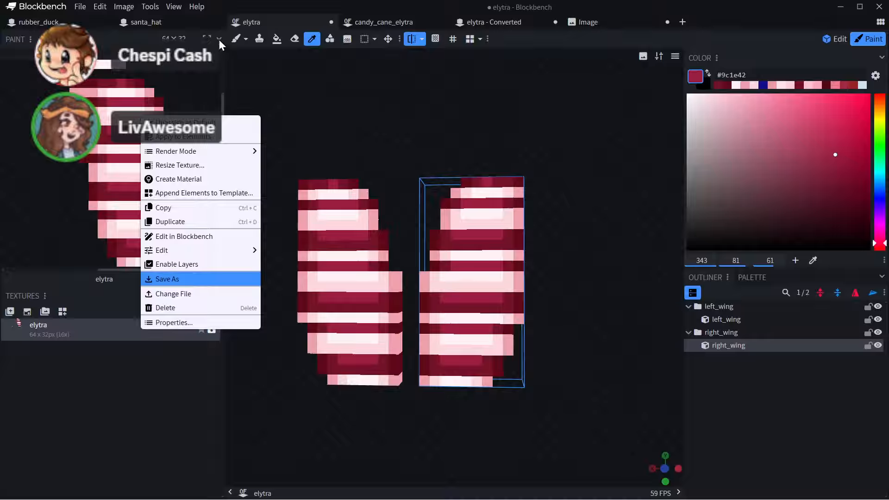
pyautogui.click(511, 148)
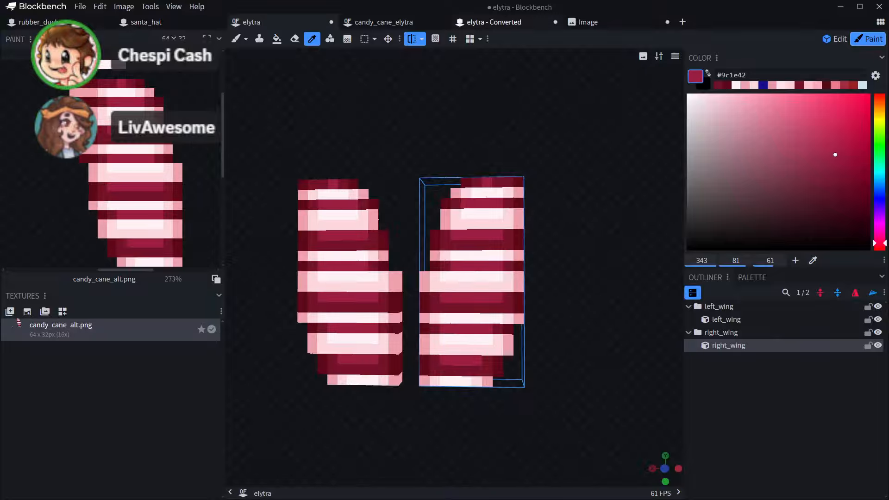
# - In the item icon, erase the striped layer's pixels not covered by the broken-elytra reference, and hide the reference layer
pyautogui.click(488, 22)
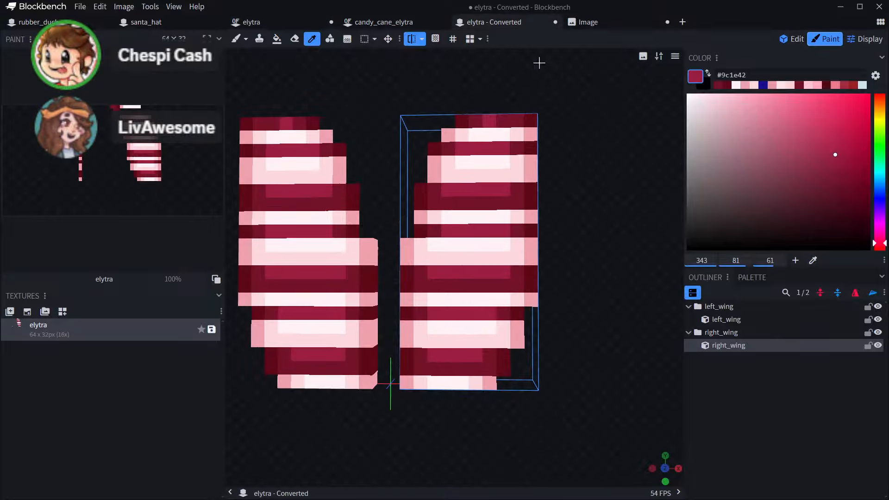
pyautogui.click(597, 24)
pyautogui.rightClick(540, 152)
pyautogui.moveTo(501, 177); pyautogui.dragTo(575, 162, button='right')
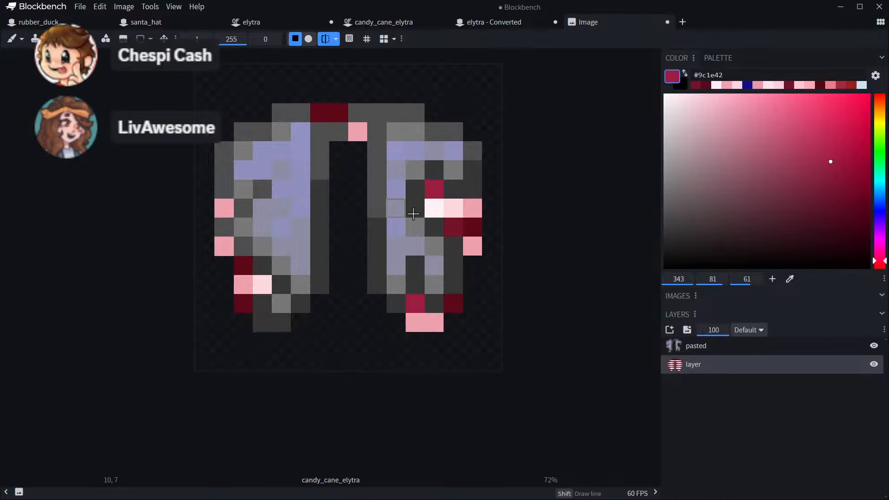
pyautogui.moveTo(433, 189)
pyautogui.mouseDown()
pyautogui.moveTo(432, 206)
pyautogui.moveTo(470, 217)
pyautogui.moveTo(471, 230)
pyautogui.moveTo(454, 226)
pyautogui.mouseUp()
pyautogui.click(453, 303)
pyautogui.moveTo(448, 321)
pyautogui.mouseDown()
pyautogui.moveTo(412, 321)
pyautogui.moveTo(415, 303)
pyautogui.mouseUp()
pyautogui.moveTo(262, 286); pyautogui.dragTo(243, 273)
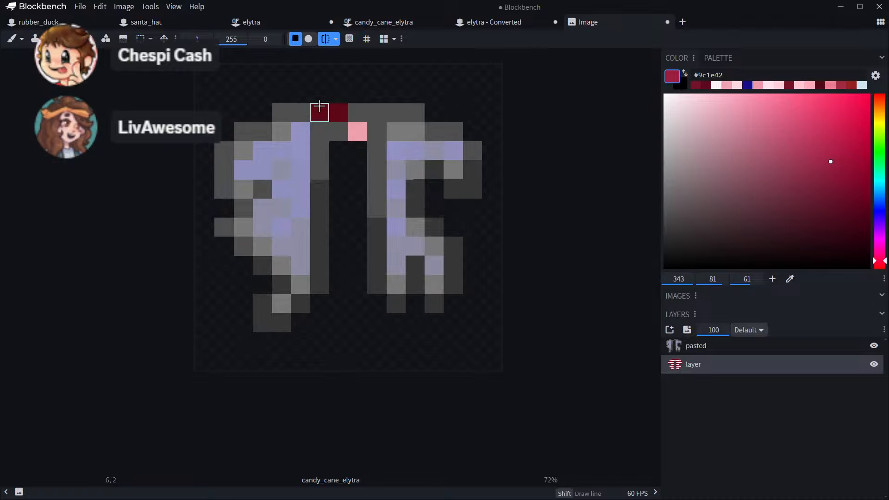
pyautogui.moveTo(318, 110)
pyautogui.mouseDown()
pyautogui.moveTo(337, 109)
pyautogui.moveTo(354, 129)
pyautogui.mouseUp()
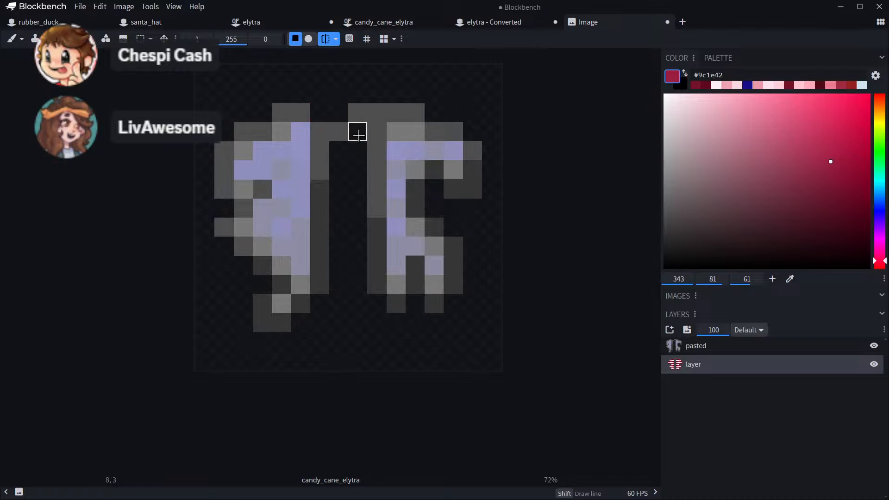
pyautogui.click(874, 346)
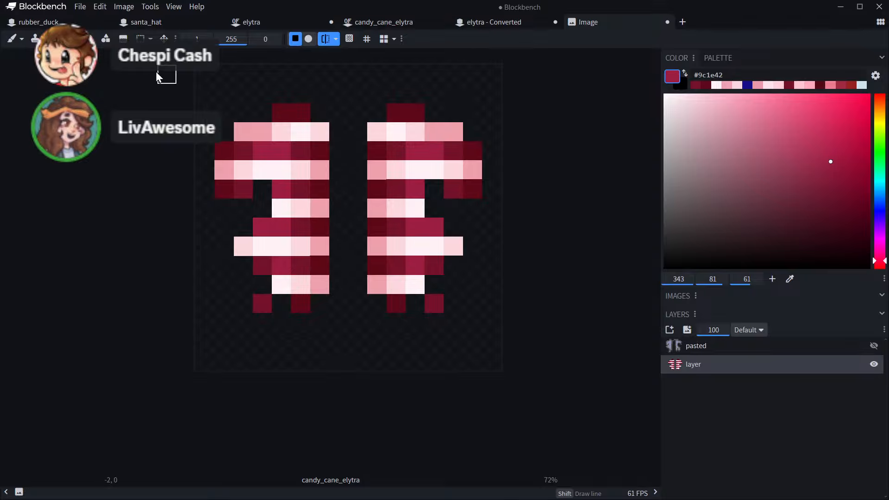
# - Sample the dark red #5e0919 and paint it on the red stripes' exposed edge pixels around the gaps in both wings
pyautogui.click(91, 38)
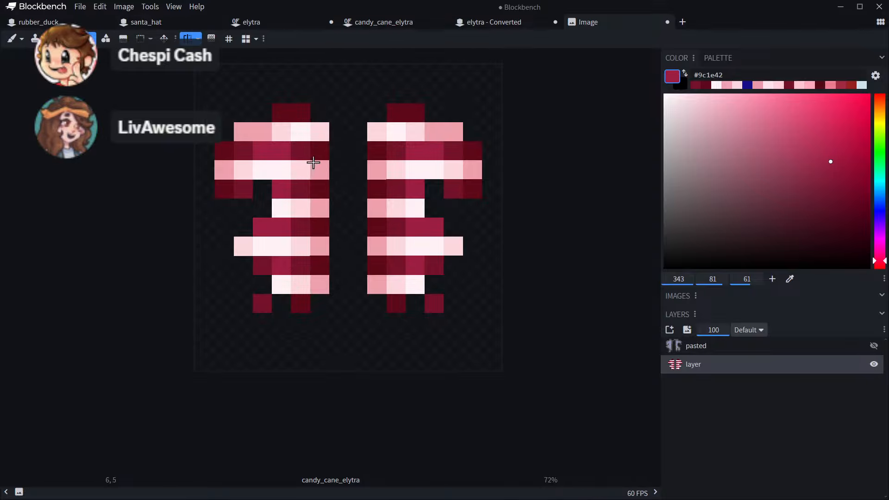
pyautogui.click(318, 148)
pyautogui.click(11, 38)
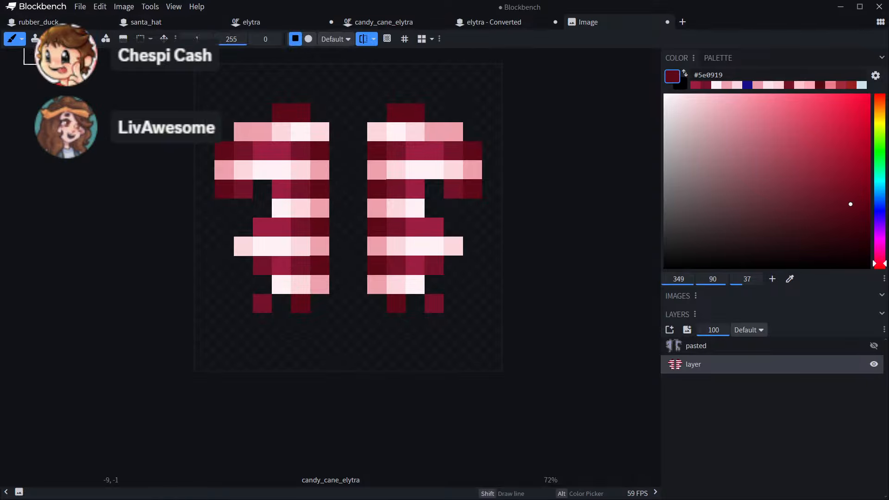
pyautogui.click(251, 190)
pyautogui.click(278, 190)
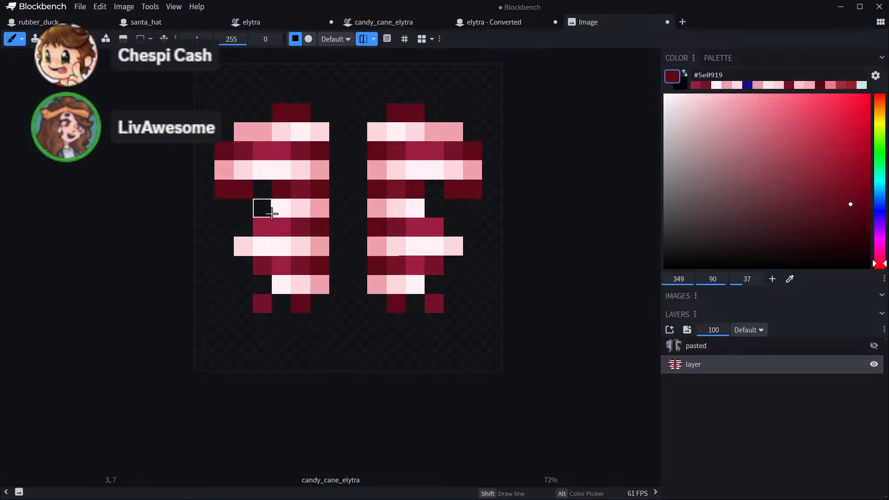
pyautogui.click(263, 227)
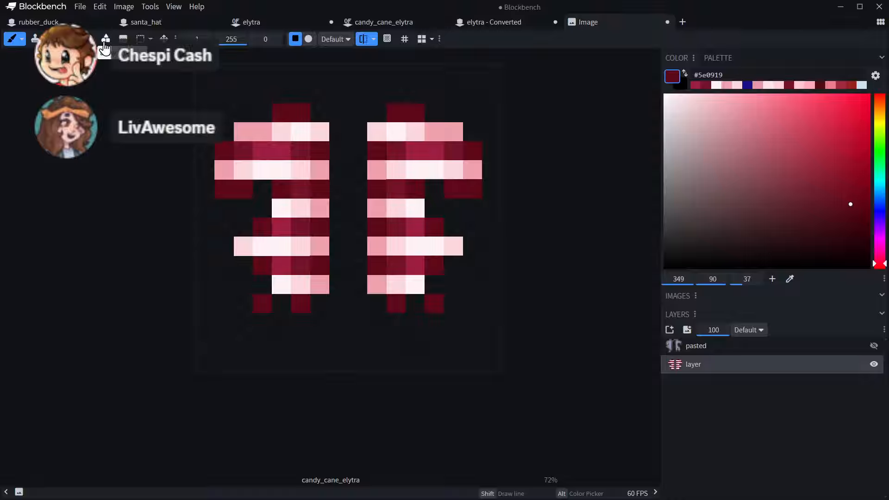
# - Sample the pink #eda1ac and paint it on the pale stripes' exposed edge pixels around the gaps in both wings
pyautogui.click(91, 39)
pyautogui.click(472, 173)
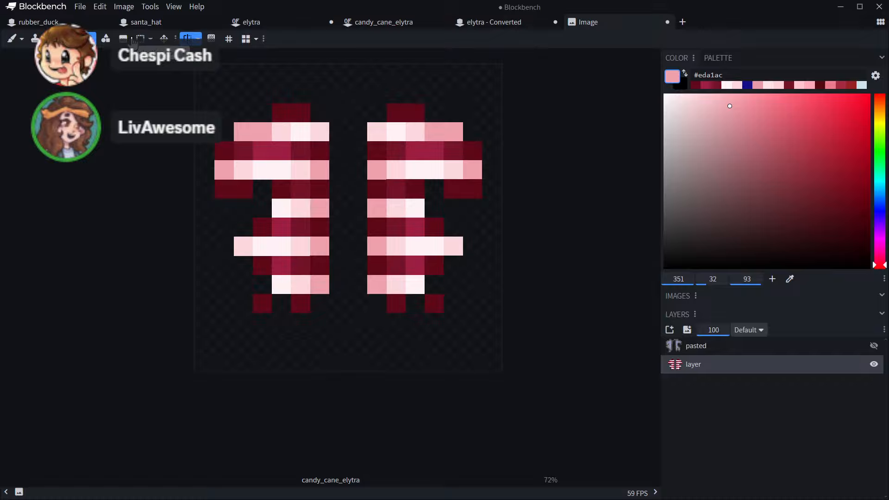
pyautogui.click(10, 38)
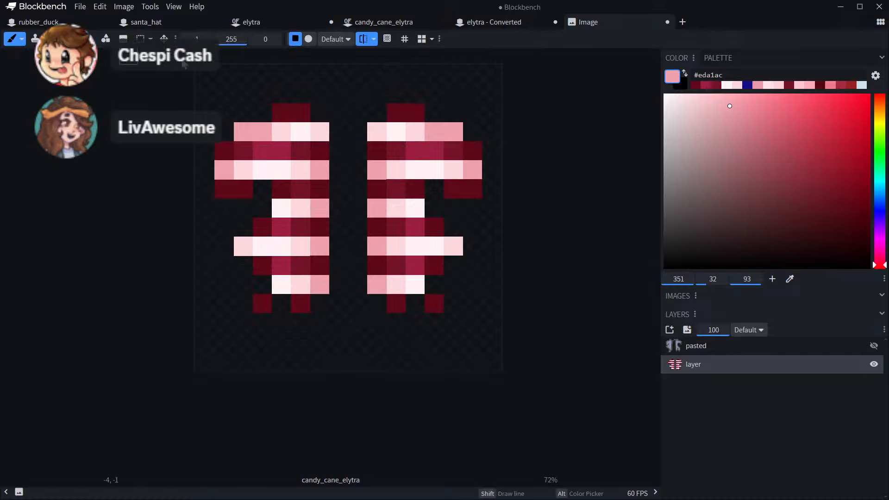
pyautogui.click(433, 171)
pyautogui.click(453, 246)
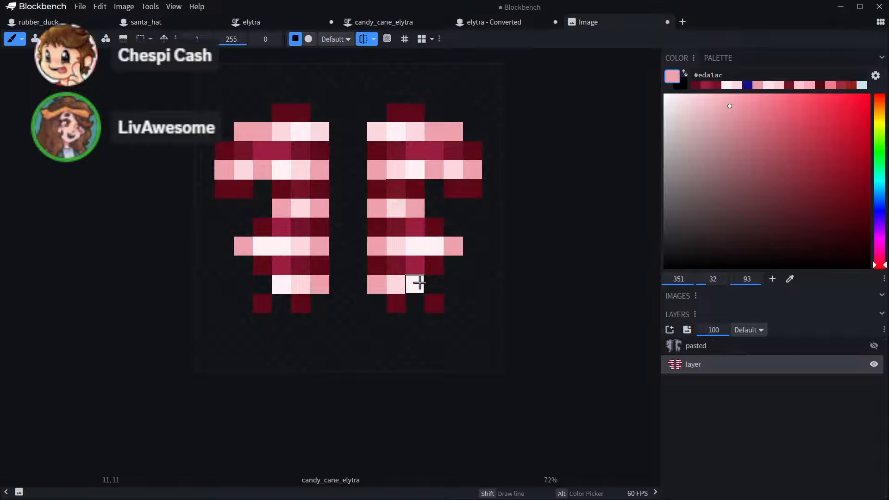
pyautogui.scroll(-5, 463, 268)
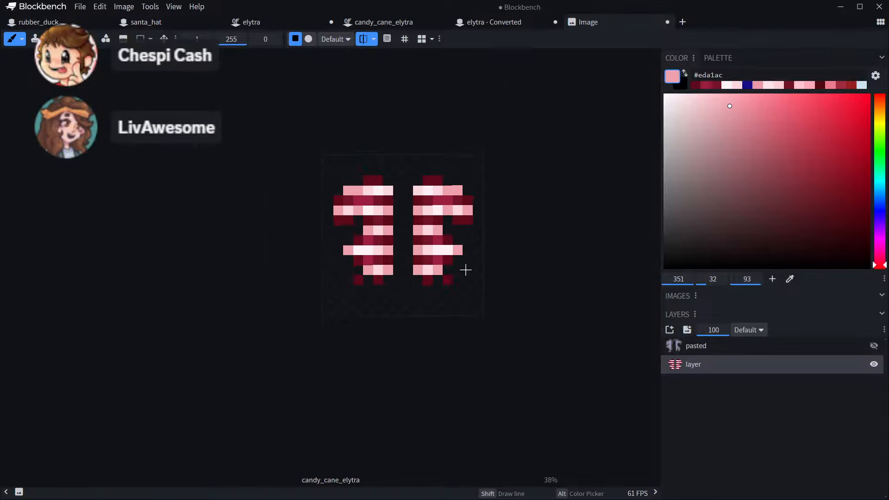
pyautogui.scroll(5, 466, 270)
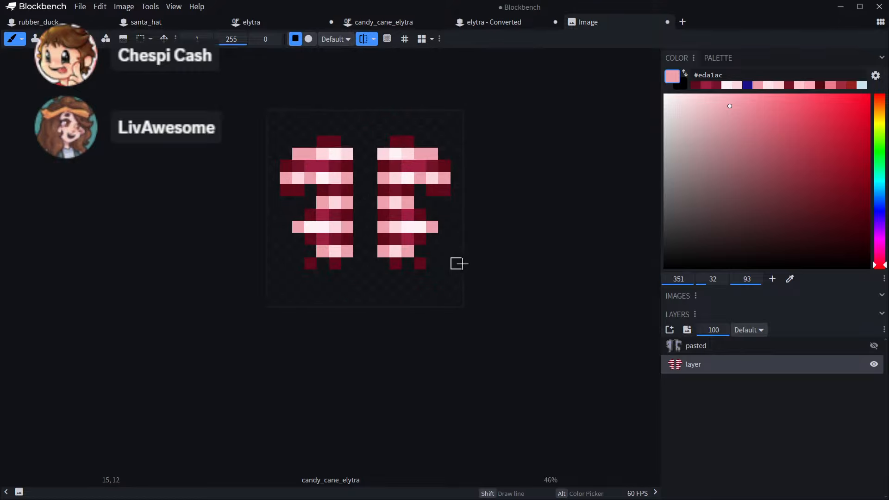
pyautogui.moveTo(414, 188); pyautogui.dragTo(399, 172, button='middle')
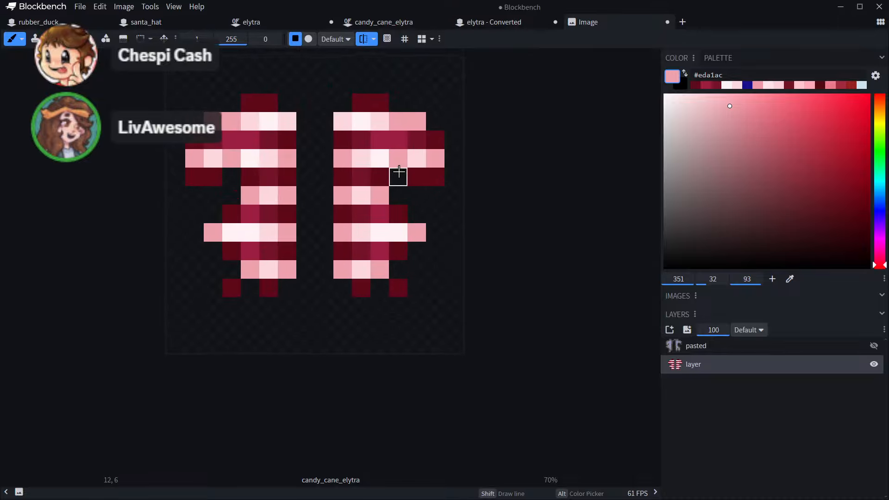
pyautogui.click(80, 7)
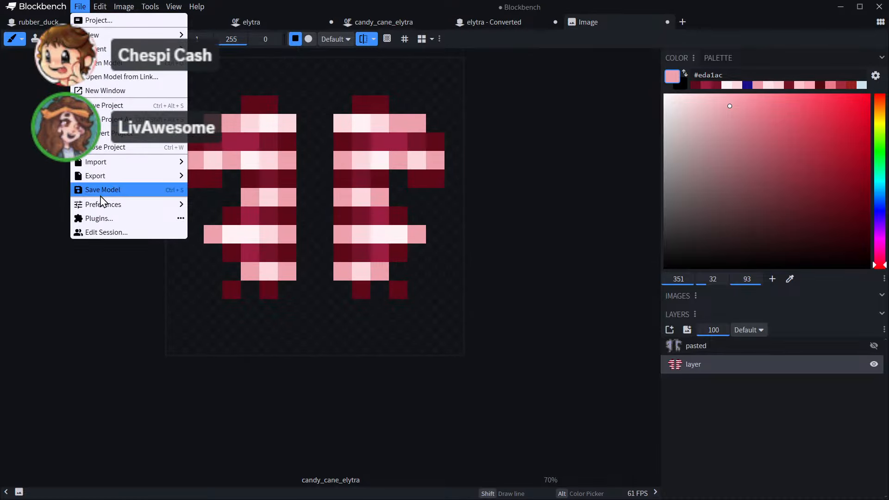
pyautogui.moveTo(126, 165)
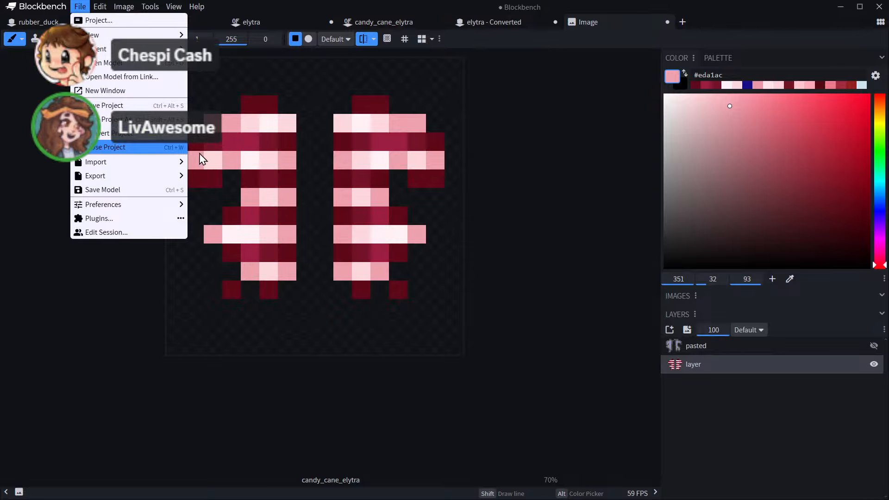
pyautogui.moveTo(106, 176)
pyautogui.moveTo(557, 166); pyautogui.dragTo(540, 213, button='middle')
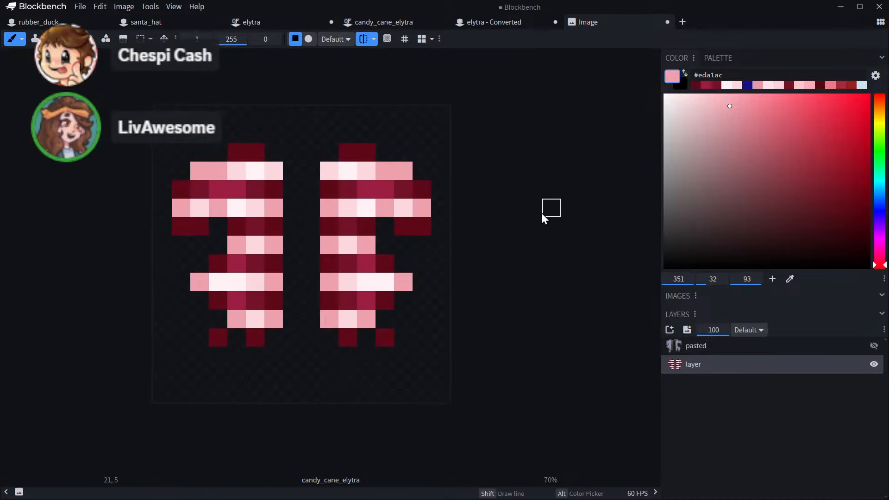
# - Export the striped broken-elytra item icon as a PNG image
pyautogui.click(75, 9)
pyautogui.moveTo(139, 178)
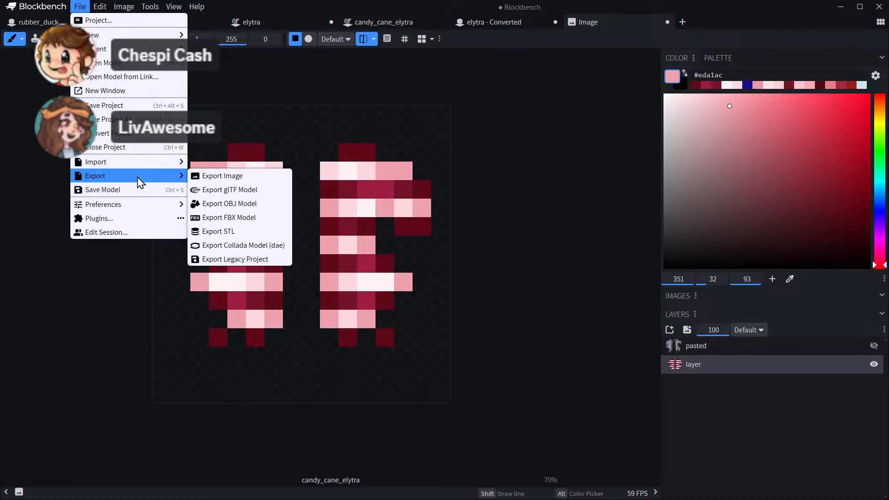
pyautogui.click(212, 176)
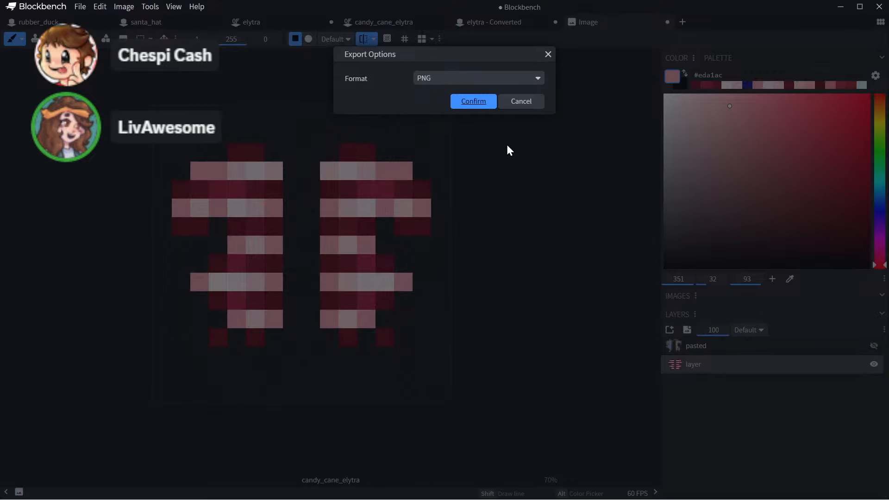
pyautogui.press('Return')
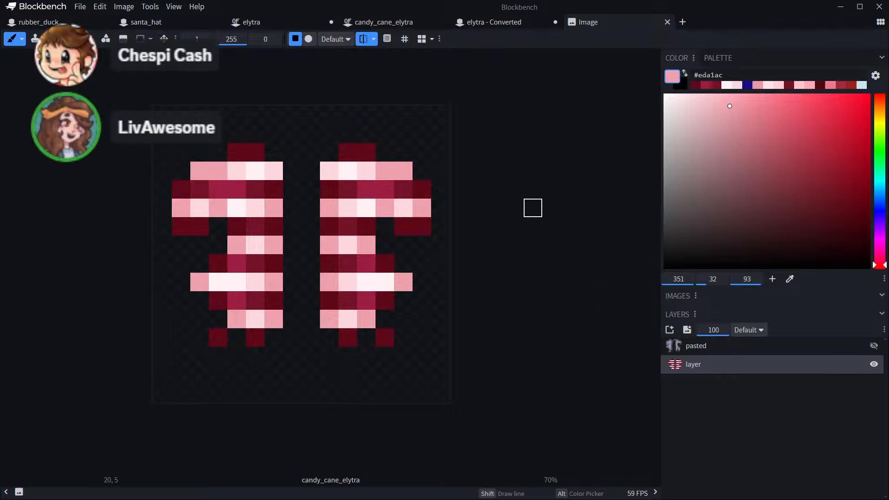
pyautogui.moveTo(514, 207)
pyautogui.mouseDown(button='middle')
pyautogui.moveTo(552, 259)
pyautogui.moveTo(603, 198)
pyautogui.moveTo(596, 198)
pyautogui.mouseUp(button='middle')
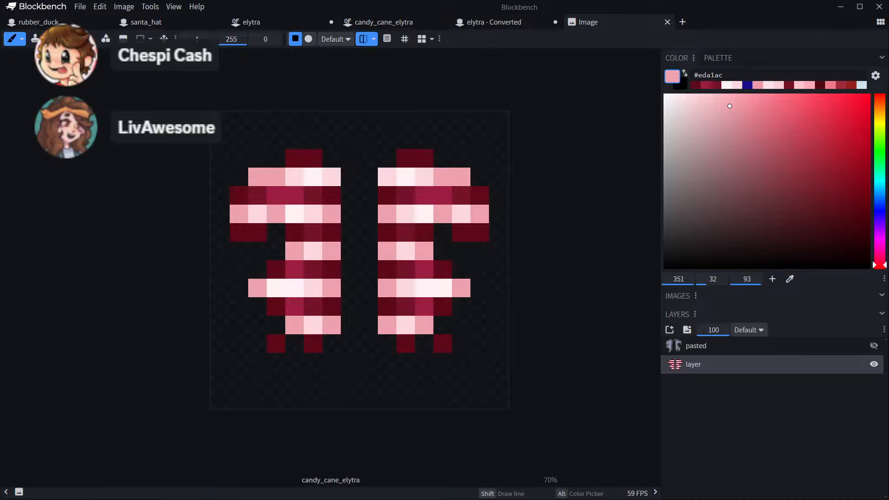
# - Switch to the santa_hat project and set the display model's Minecraft skin by entering the player's Java username
pyautogui.click(139, 23)
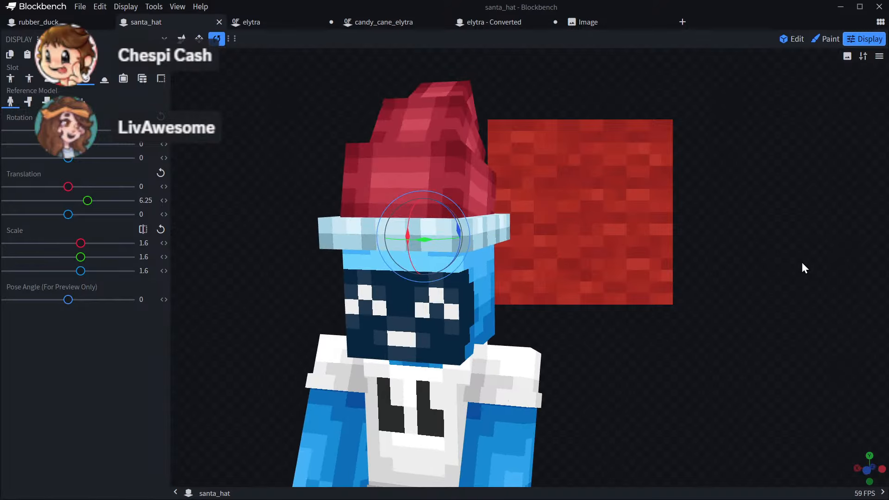
pyautogui.rightClick(518, 293)
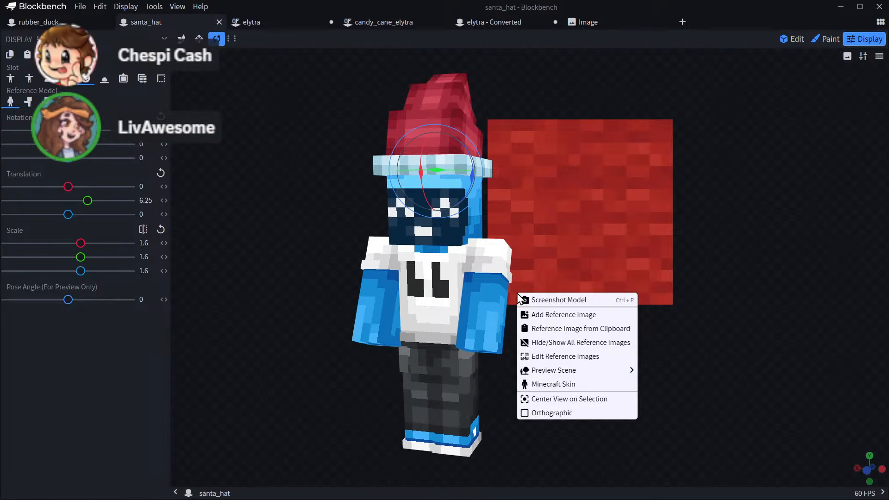
pyautogui.click(559, 385)
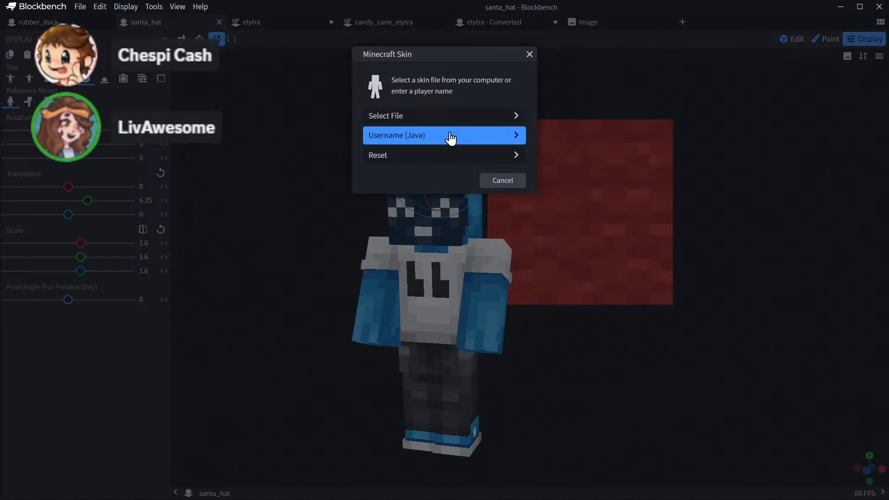
pyautogui.click(406, 135)
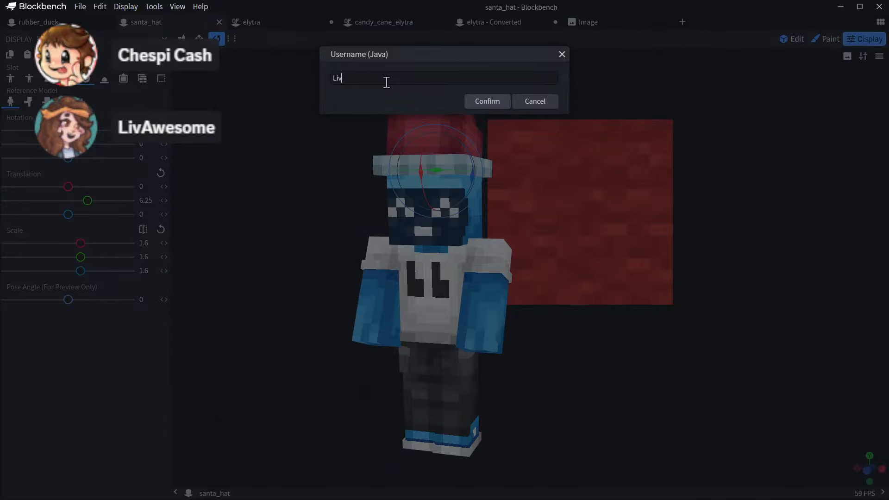
pyautogui.write('LivAwesome')
pyautogui.press('Return')
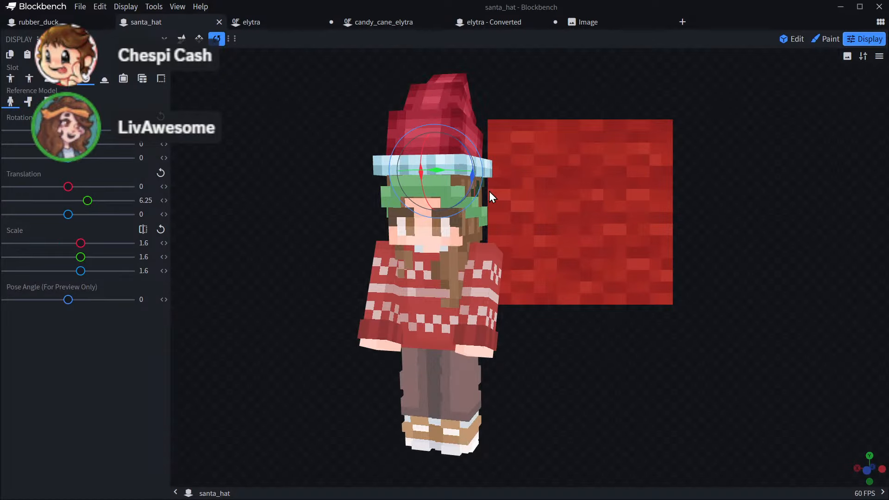
pyautogui.moveTo(711, 209); pyautogui.dragTo(616, 200)
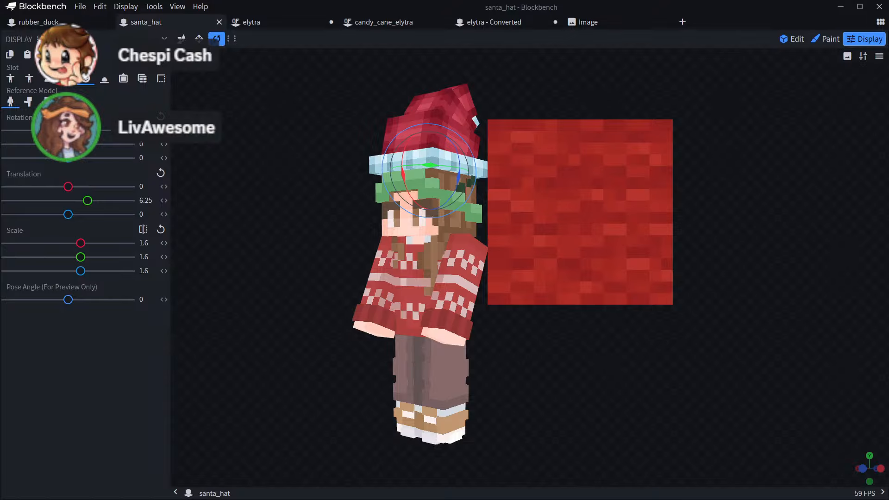
pyautogui.moveTo(459, 280); pyautogui.dragTo(372, 301)
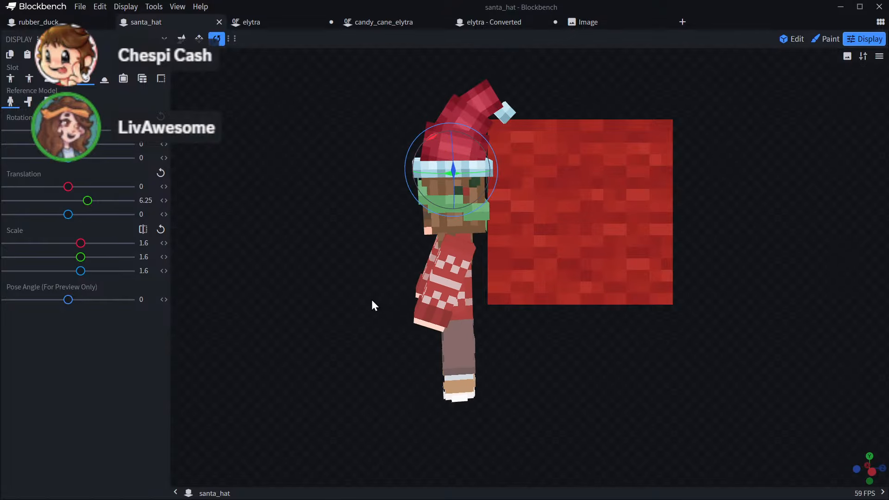
# - Try slight rotations of the Santa hat in the head display slot, checking its fit from several sides
pyautogui.click(793, 39)
pyautogui.click(864, 39)
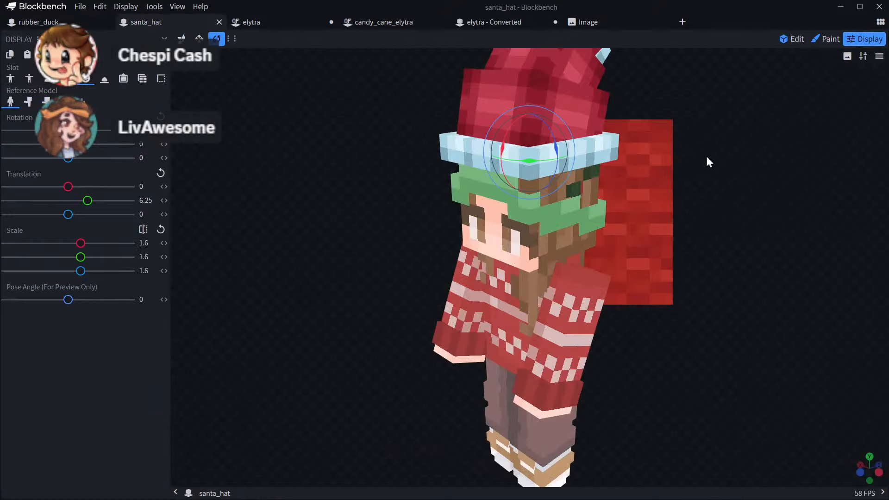
pyautogui.moveTo(707, 161); pyautogui.dragTo(546, 281)
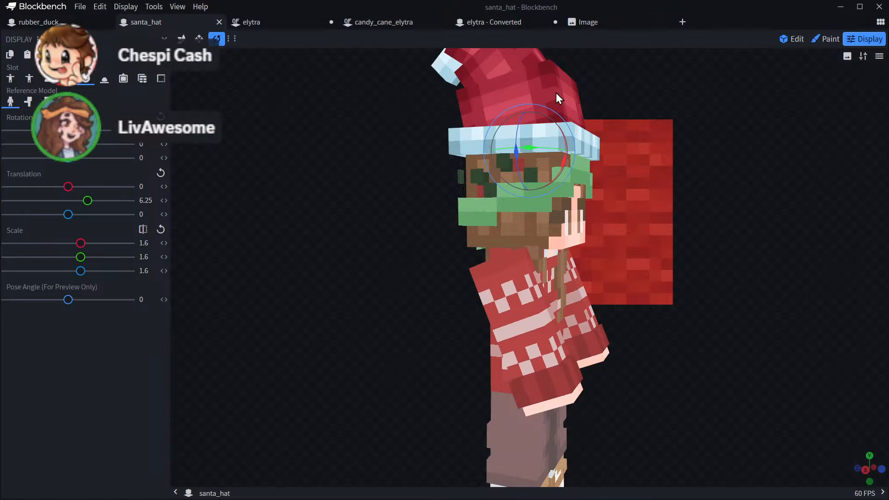
pyautogui.moveTo(563, 152); pyautogui.dragTo(566, 149)
pyautogui.moveTo(729, 173); pyautogui.dragTo(580, 169)
pyautogui.moveTo(527, 163); pyautogui.dragTo(528, 156)
pyautogui.moveTo(688, 149); pyautogui.dragTo(603, 144)
# - Lower the Santa hat on the head to a Y translation of 5
pyautogui.press('v')
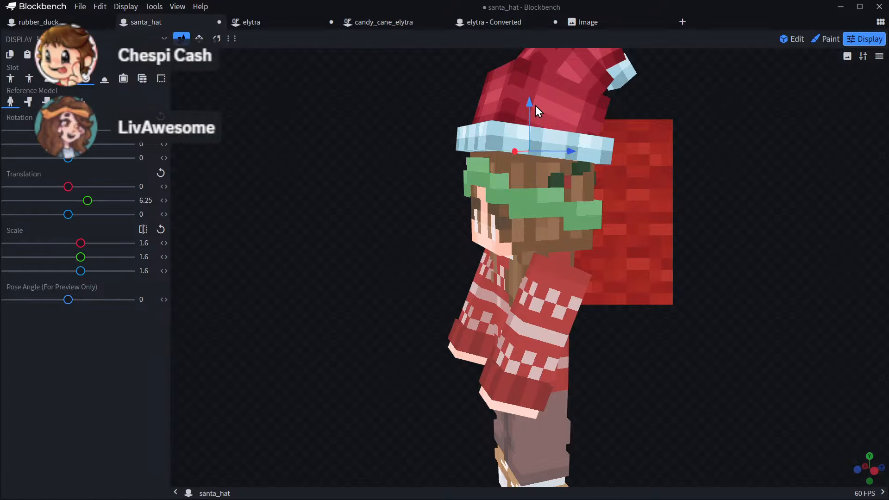
pyautogui.moveTo(527, 106); pyautogui.dragTo(555, 117)
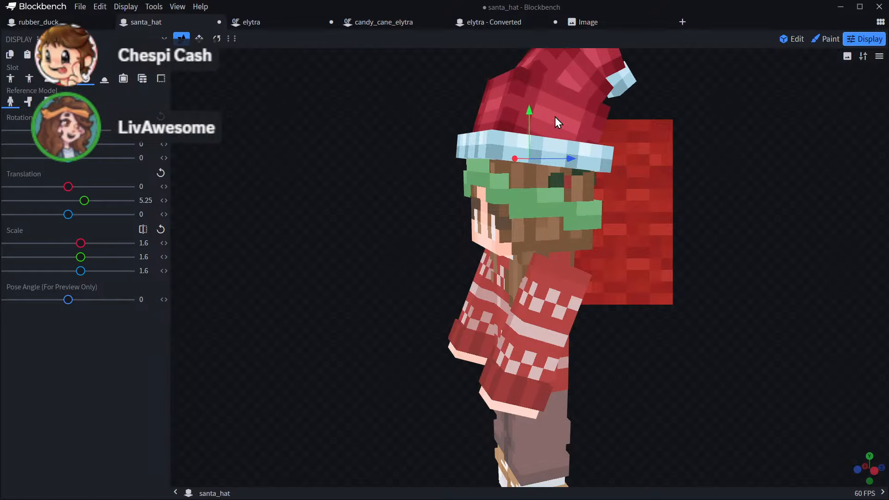
pyautogui.moveTo(704, 119); pyautogui.dragTo(559, 115)
pyautogui.moveTo(474, 104); pyautogui.dragTo(475, 110)
pyautogui.moveTo(298, 182); pyautogui.dragTo(417, 194)
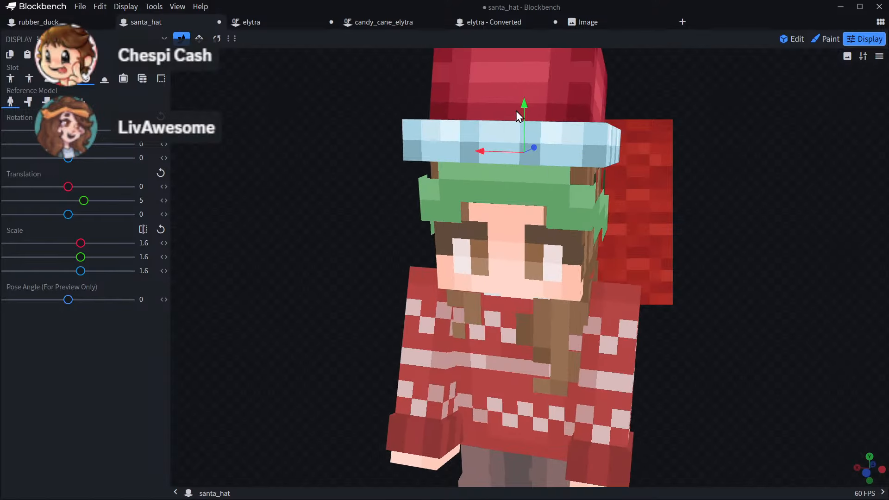
# - Try the Santa hat lower on the head, at Y translations of 3.5 and 4.25
pyautogui.moveTo(518, 110); pyautogui.dragTo(535, 138)
pyautogui.moveTo(266, 221); pyautogui.dragTo(270, 282, button='right')
pyautogui.moveTo(524, 208); pyautogui.dragTo(528, 194)
pyautogui.moveTo(362, 256); pyautogui.dragTo(220, 254)
pyautogui.scroll(5, 624, 204)
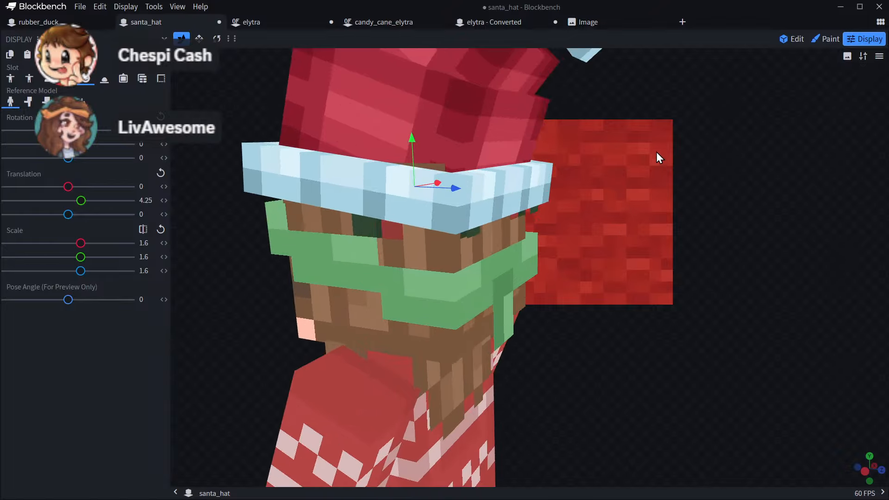
pyautogui.moveTo(679, 209); pyautogui.dragTo(608, 229)
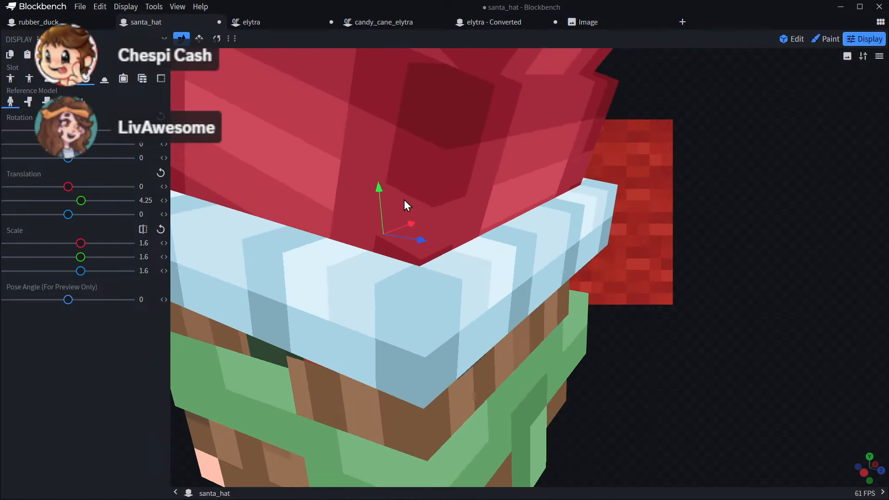
# - Raise the Santa hat to a Y translation of 5 as a trial, and undo the last two height adjustments
pyautogui.scroll(3, 375, 195)
pyautogui.moveTo(381, 186); pyautogui.dragTo(379, 172)
pyautogui.scroll(-4, 616, 235)
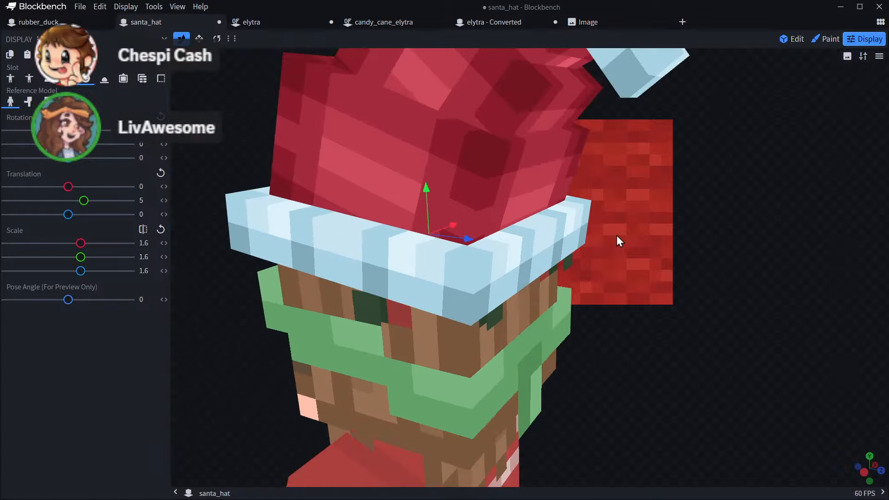
pyautogui.moveTo(616, 235); pyautogui.dragTo(618, 260)
pyautogui.scroll(-5, 741, 218)
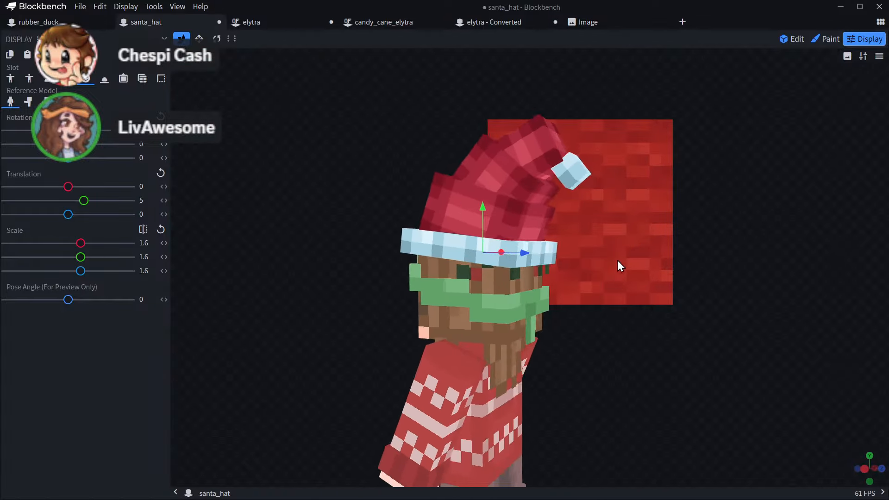
pyautogui.scroll(5, 618, 257)
pyautogui.moveTo(672, 247); pyautogui.dragTo(649, 255)
pyautogui.hotkey('ctrl', 'z')
pyautogui.hotkey('ctrl', 'z')
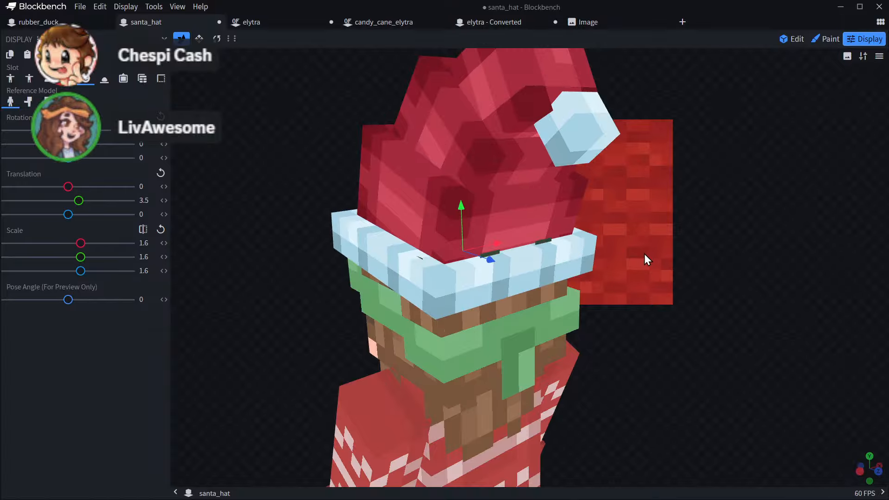
# - Try the Santa hat at a uniform scale of 1.72 with a Y translation of 3
pyautogui.scroll(5, 298, 272)
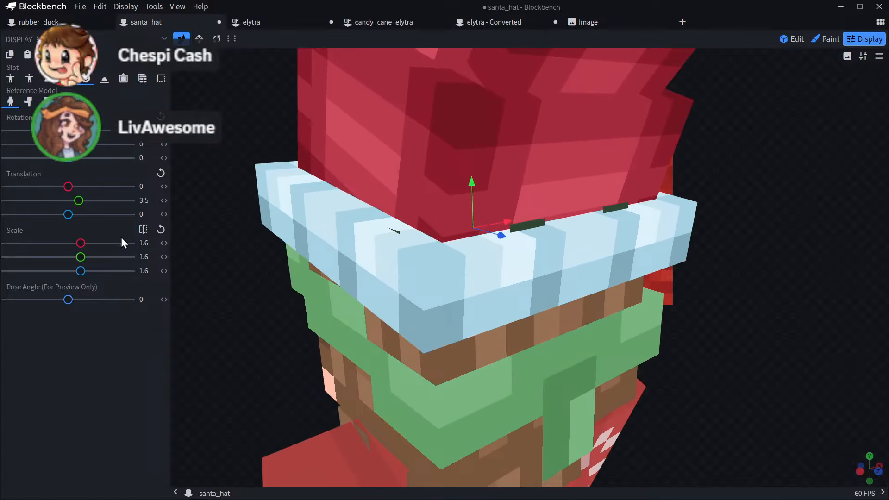
pyautogui.moveTo(81, 244); pyautogui.dragTo(82, 248)
pyautogui.moveTo(296, 338); pyautogui.dragTo(447, 224)
pyautogui.scroll(-3, 546, 312)
pyautogui.scroll(3, 587, 251)
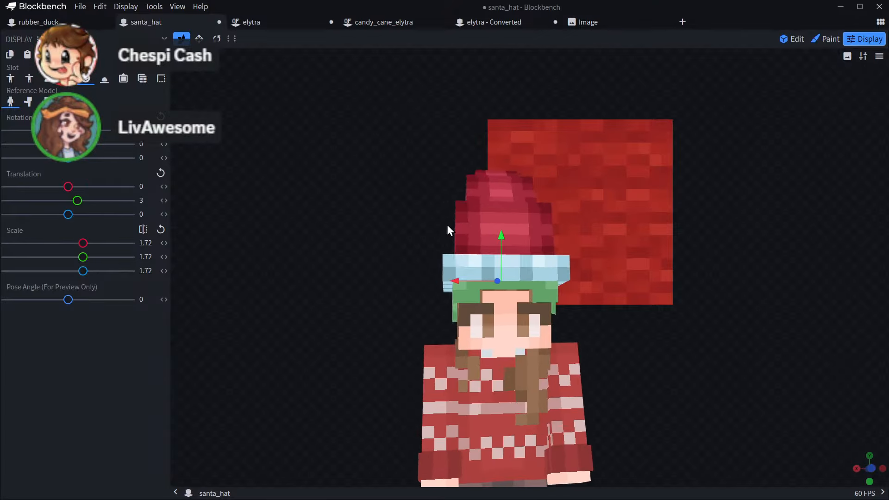
# - Try tilting the Santa hat on the head, with a Y rotation of 0.37 and a Z rotation of 3.24
pyautogui.click(215, 39)
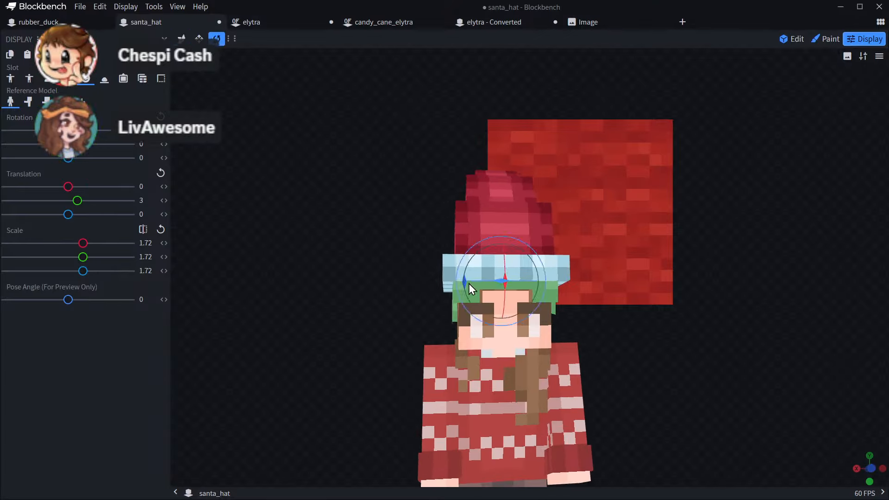
pyautogui.moveTo(464, 282); pyautogui.dragTo(465, 282)
pyautogui.hotkey('ctrl', 'z')
pyautogui.scroll(2, 638, 288)
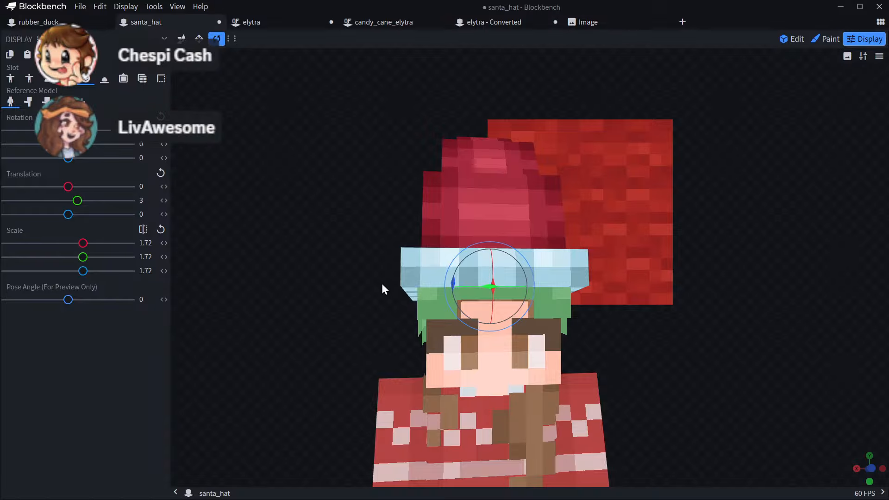
pyautogui.moveTo(382, 284); pyautogui.dragTo(518, 288)
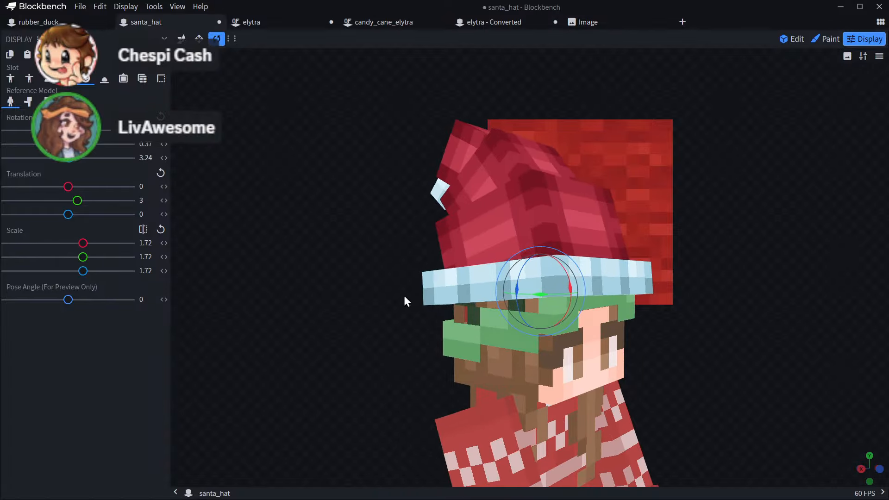
pyautogui.moveTo(404, 296); pyautogui.dragTo(268, 304)
pyautogui.scroll(-3, 364, 305)
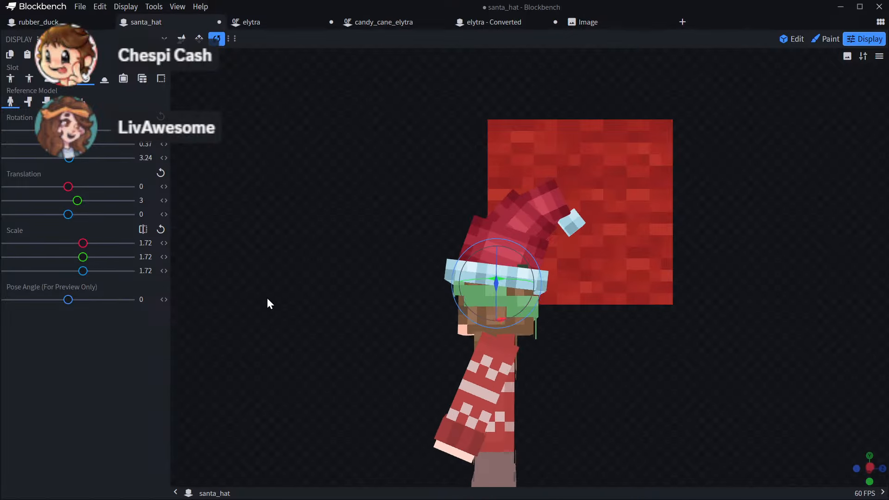
# - Examine how the Santa hat is held in the right-hand third-person display slot
pyautogui.click(10, 78)
pyautogui.click(793, 39)
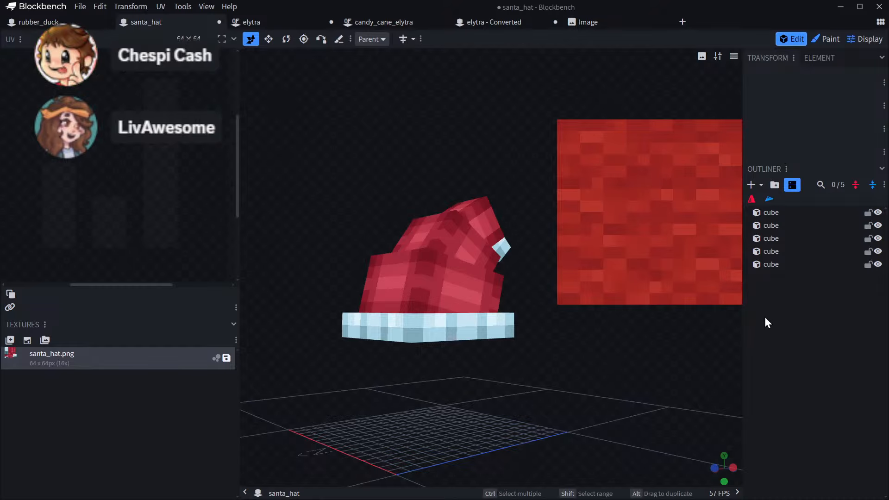
pyautogui.click(864, 39)
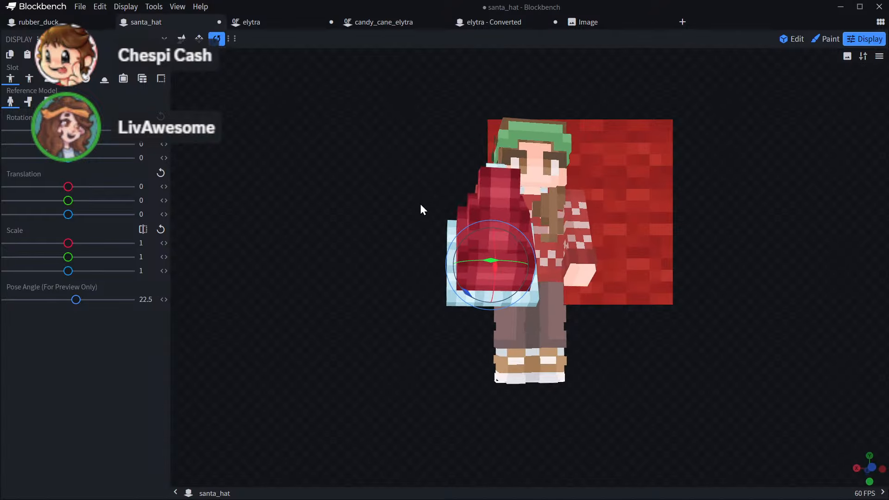
pyautogui.click(182, 39)
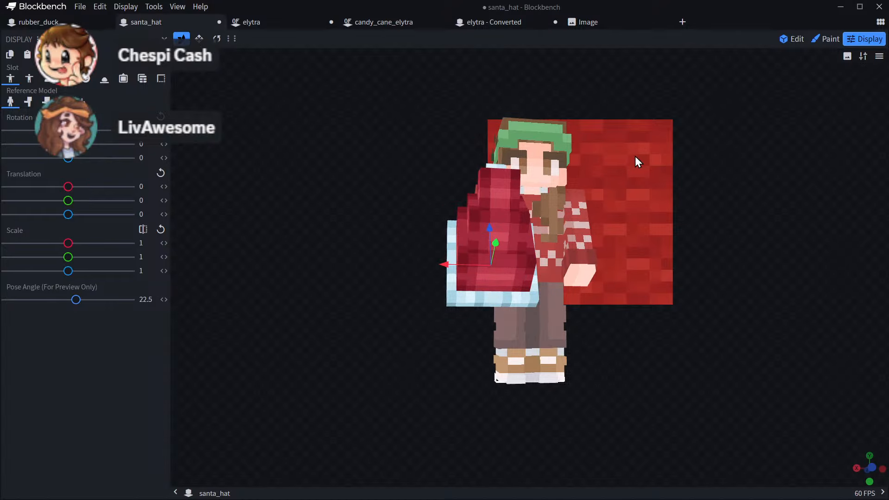
pyautogui.moveTo(638, 161); pyautogui.dragTo(563, 149)
pyautogui.moveTo(702, 144); pyautogui.dragTo(695, 138)
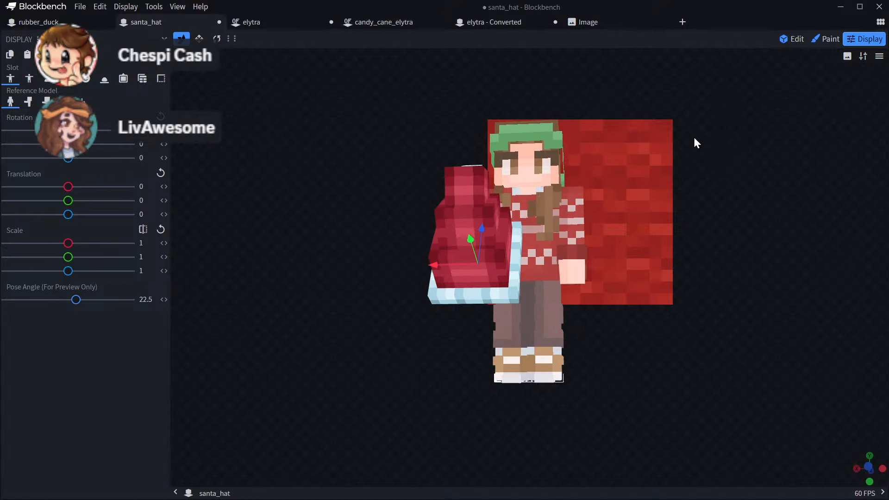
# - Return to the head display slot and undo the Santa hat's latest tilt, scale and lowering changes
pyautogui.click(84, 81)
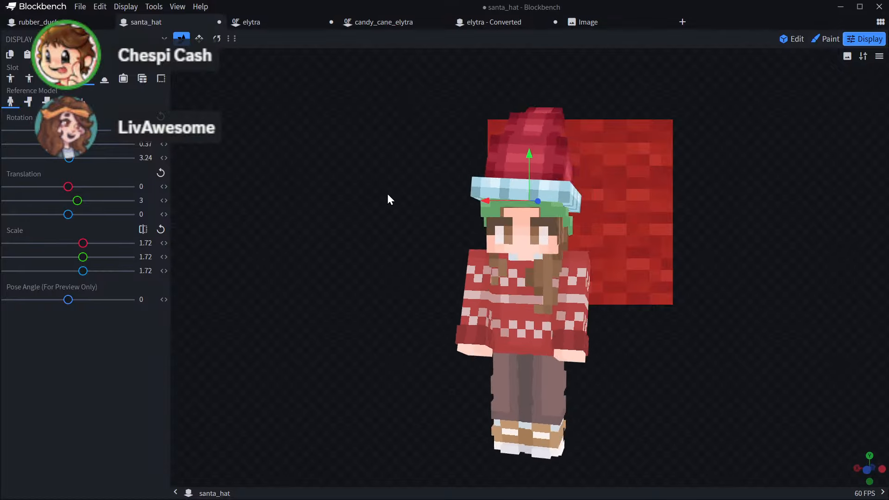
pyautogui.hotkey('ctrl', 'z')
pyautogui.hotkey('ctrl', 'z')
pyautogui.hotkey('ctrl', 'z')
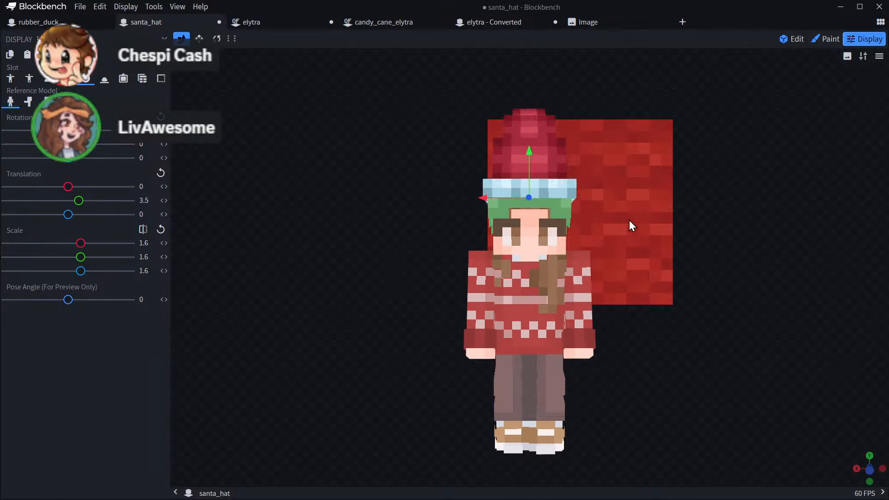
pyautogui.moveTo(636, 221); pyautogui.dragTo(494, 226)
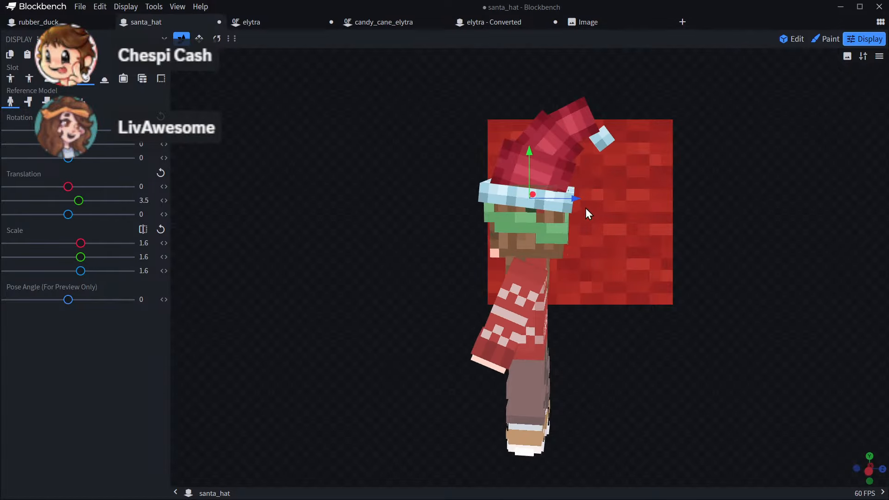
pyautogui.moveTo(577, 166); pyautogui.dragTo(783, 157)
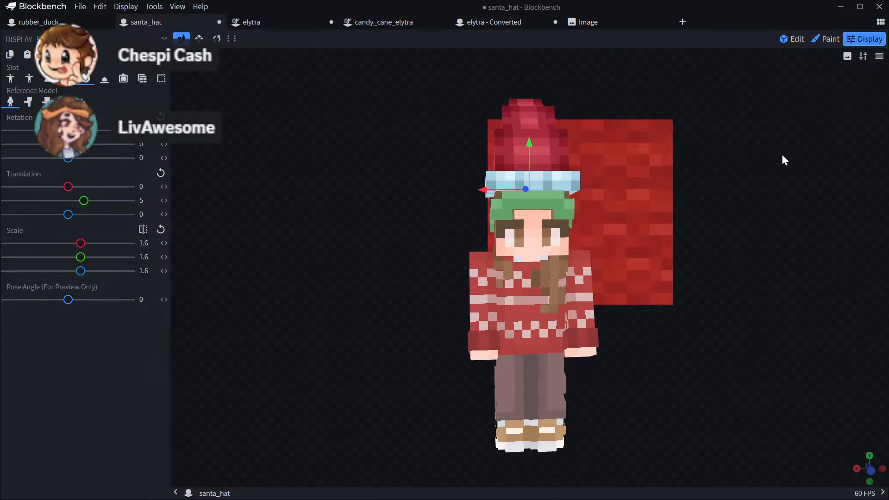
# - Lower the Santa hat on the head to a Y translation of 4.75 and check its fit from the side
pyautogui.scroll(3, 705, 154)
pyautogui.moveTo(704, 152); pyautogui.dragTo(586, 165)
pyautogui.moveTo(529, 101); pyautogui.dragTo(529, 108)
pyautogui.scroll(3, 604, 187)
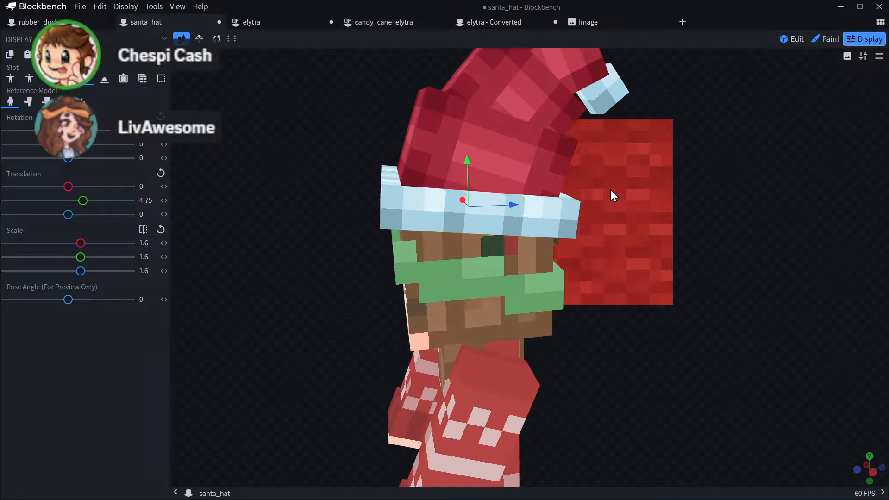
pyautogui.scroll(2, 620, 189)
pyautogui.moveTo(465, 169); pyautogui.dragTo(469, 178)
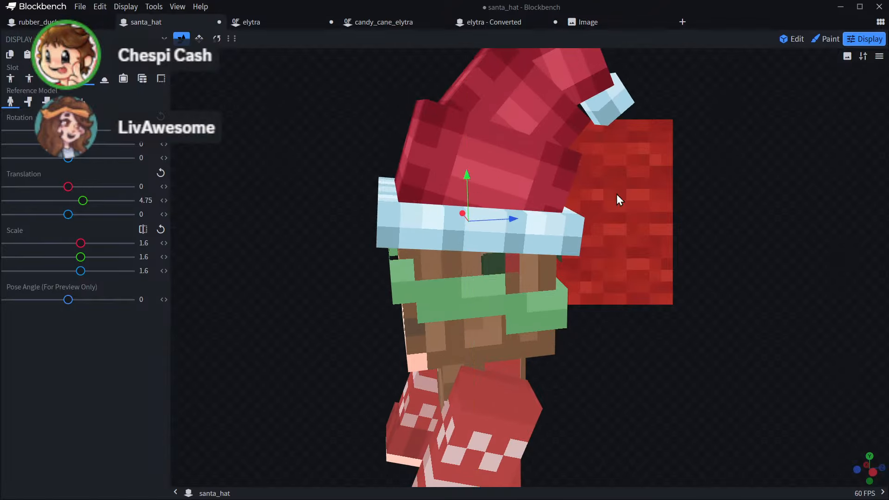
pyautogui.scroll(-5, 618, 197)
pyautogui.moveTo(708, 230); pyautogui.dragTo(677, 226)
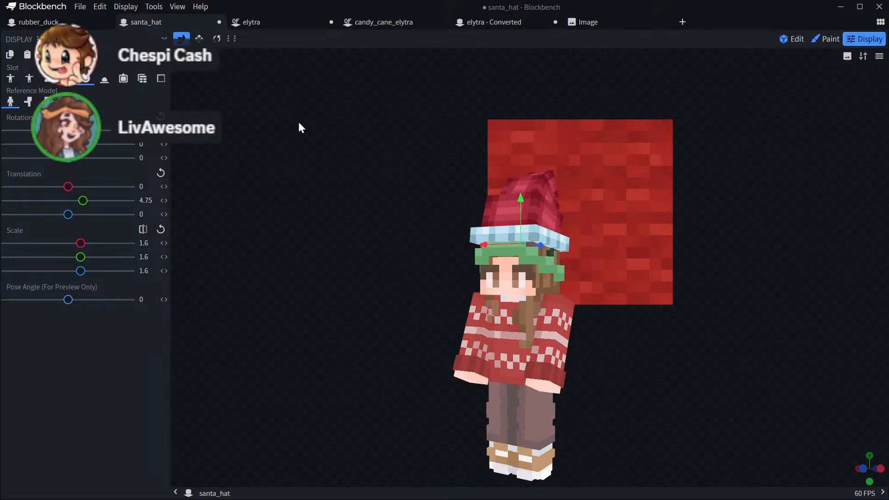
# - For the right-hand third-person slot, set the Santa hat's Z translation to -1.75 and tilt the hat slightly
pyautogui.click(10, 79)
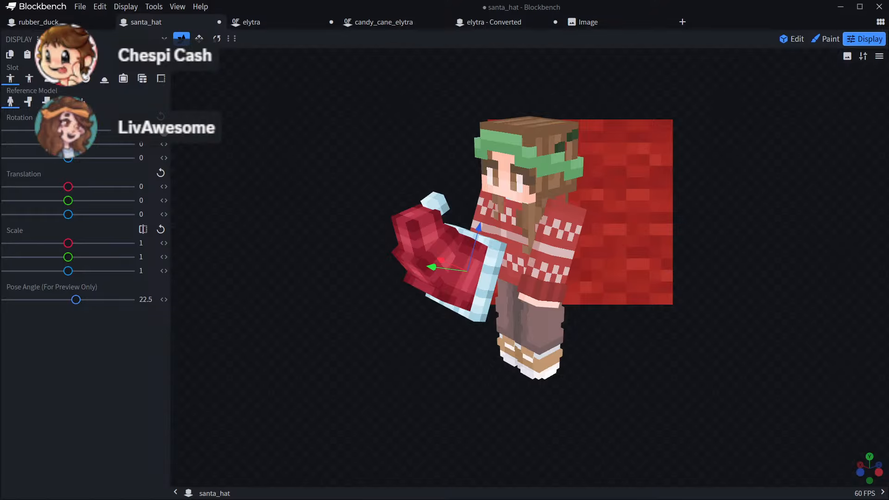
pyautogui.moveTo(366, 131); pyautogui.dragTo(474, 168)
pyautogui.moveTo(495, 219); pyautogui.dragTo(507, 236)
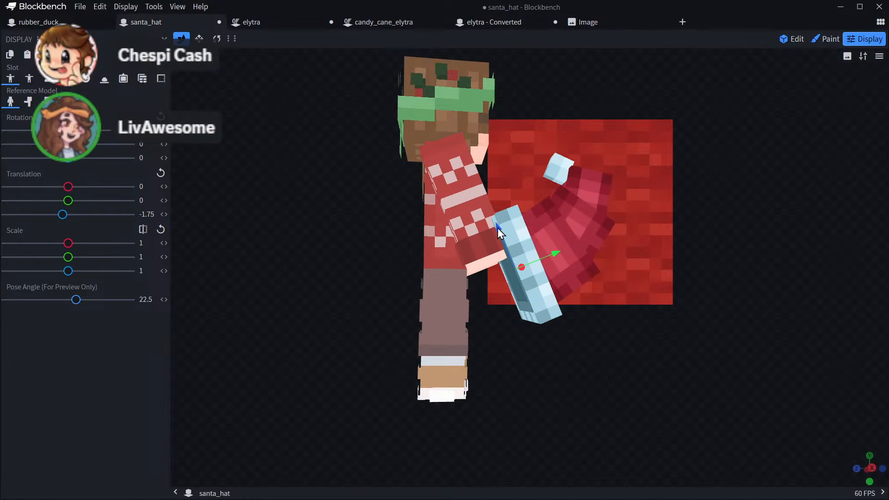
pyautogui.click(217, 39)
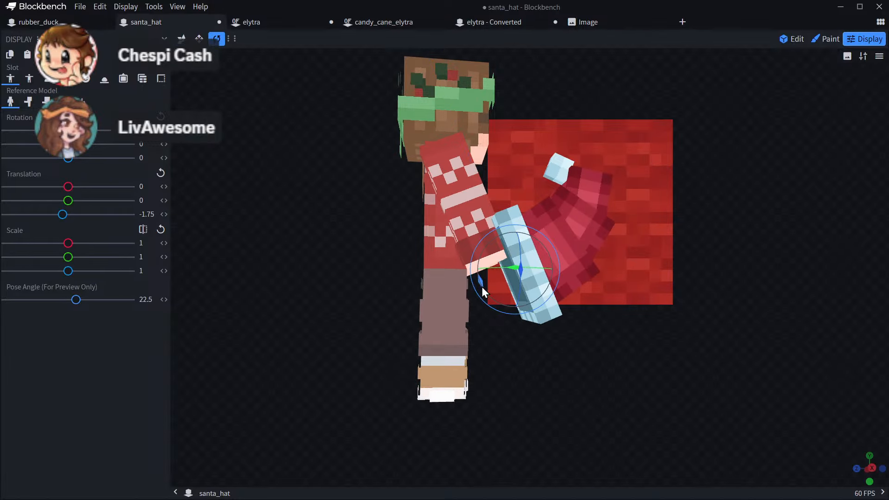
pyautogui.moveTo(482, 287); pyautogui.dragTo(477, 276)
pyautogui.moveTo(366, 250); pyautogui.dragTo(262, 248)
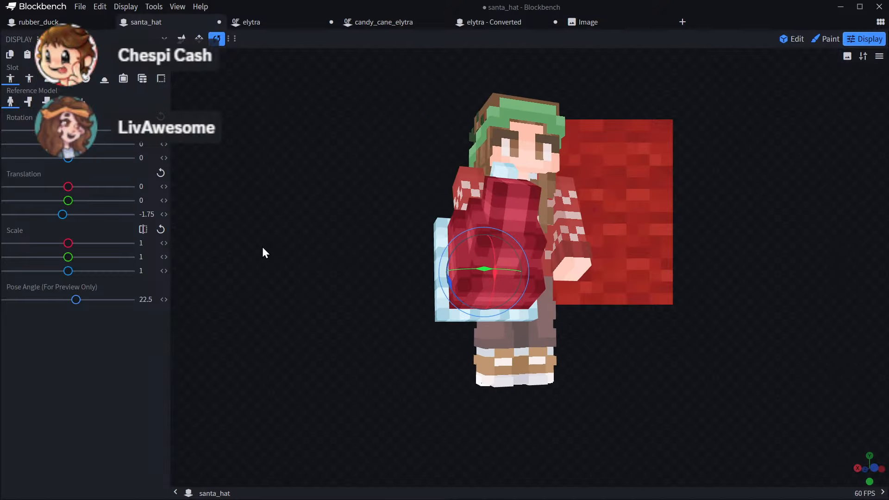
# - Copy the Santa hat's right-hand third-person display settings to the left-hand third-person slot
pyautogui.click(34, 76)
pyautogui.moveTo(311, 172); pyautogui.dragTo(399, 173)
pyautogui.moveTo(717, 168); pyautogui.dragTo(565, 134, button='right')
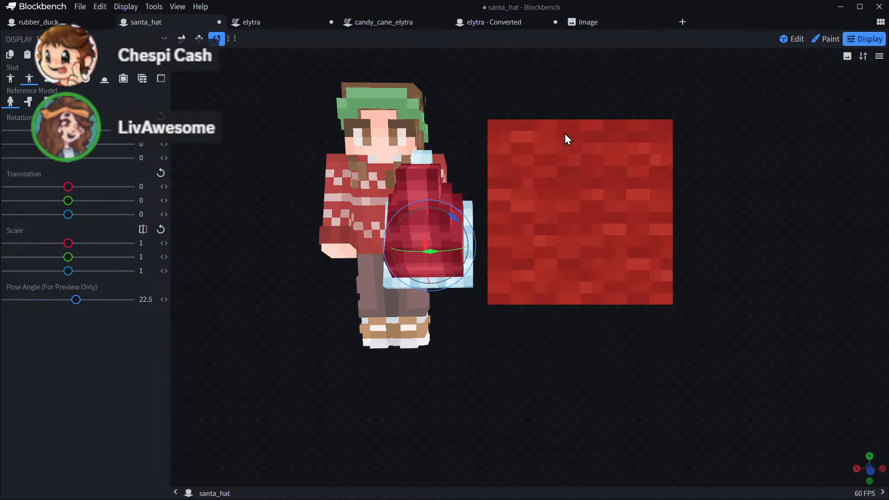
pyautogui.scroll(6, 659, 132)
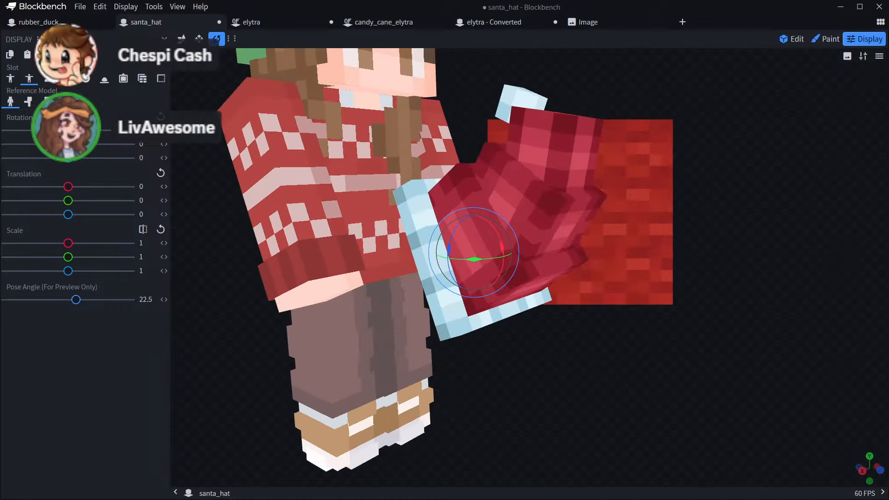
pyautogui.click(10, 78)
pyautogui.click(10, 56)
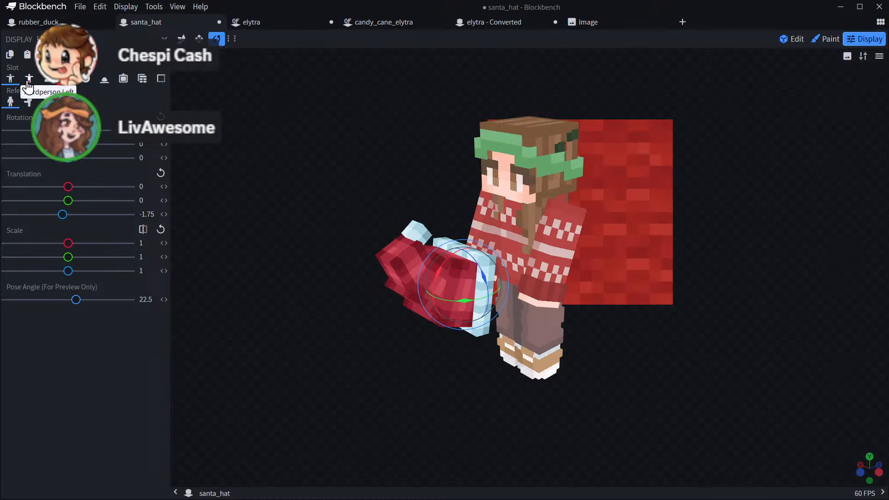
pyautogui.click(29, 80)
pyautogui.click(27, 57)
pyautogui.moveTo(299, 160); pyautogui.dragTo(333, 157)
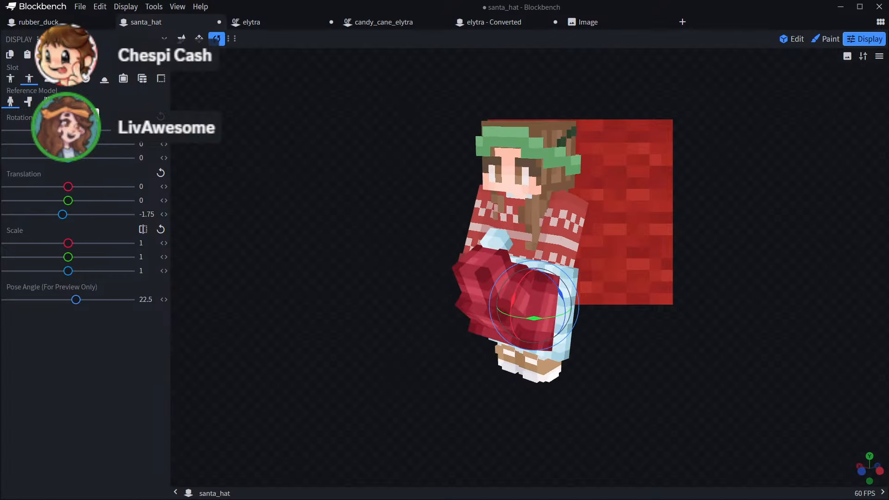
# - Show the Santa hat in first-person view and delete the red texture reference image from the background
pyautogui.click(49, 80)
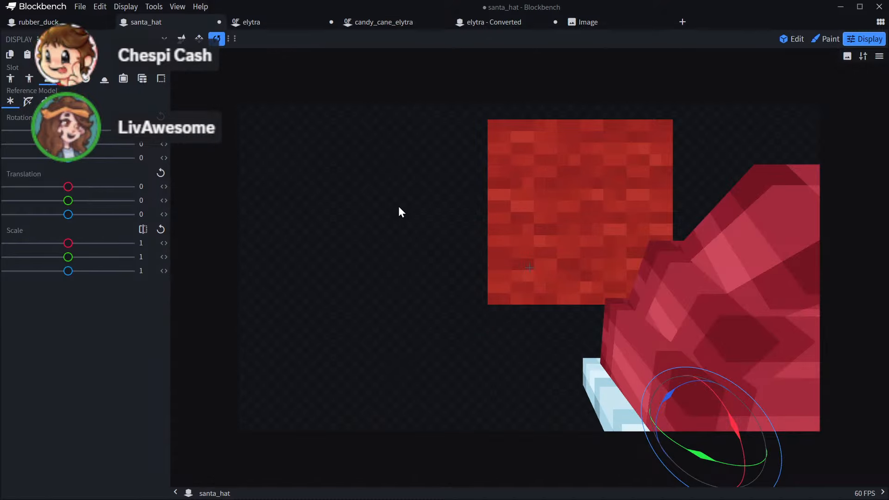
pyautogui.click(553, 254)
pyautogui.moveTo(552, 248); pyautogui.dragTo(431, 193)
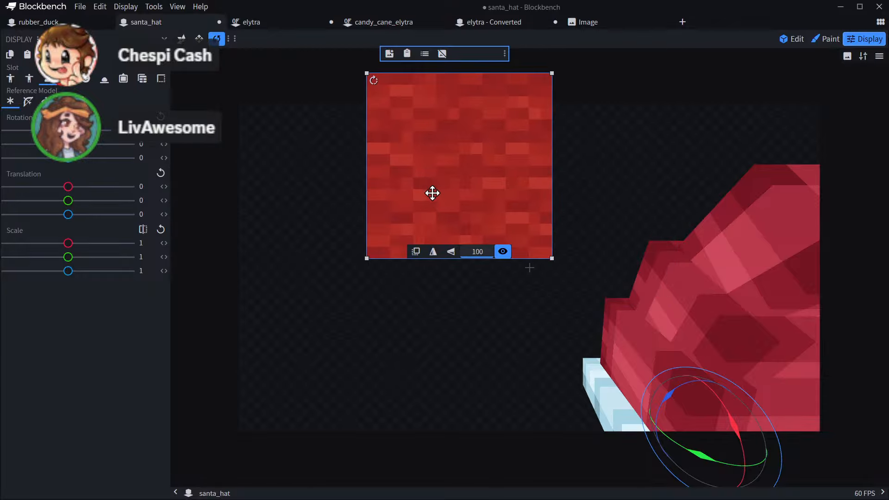
pyautogui.press('Delete')
pyautogui.click(454, 121)
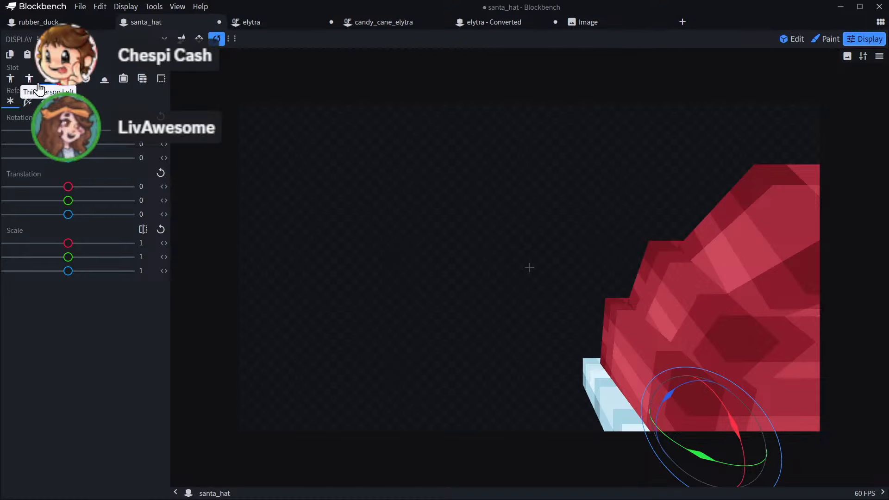
# - Return to the head display slot, load a different player skin by Java username, and check the hat's fit on it
pyautogui.click(81, 84)
pyautogui.moveTo(769, 236); pyautogui.dragTo(727, 242)
pyautogui.rightClick(562, 240)
pyautogui.click(602, 316)
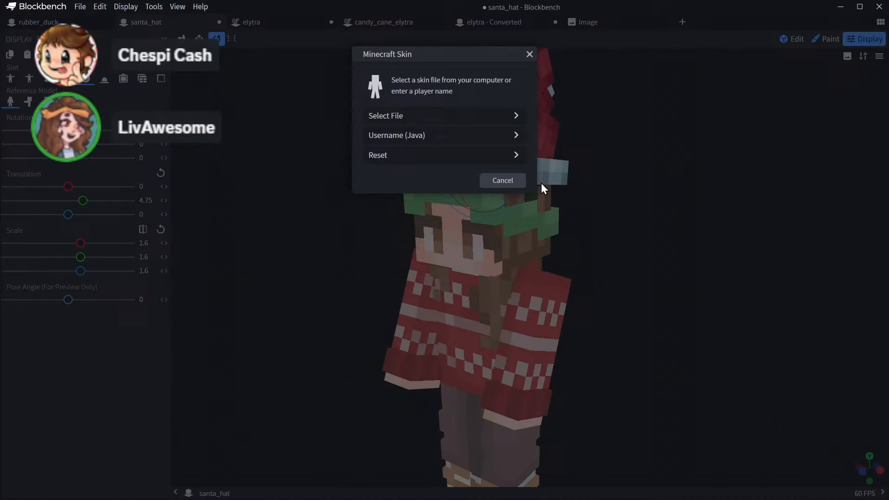
pyautogui.click(473, 137)
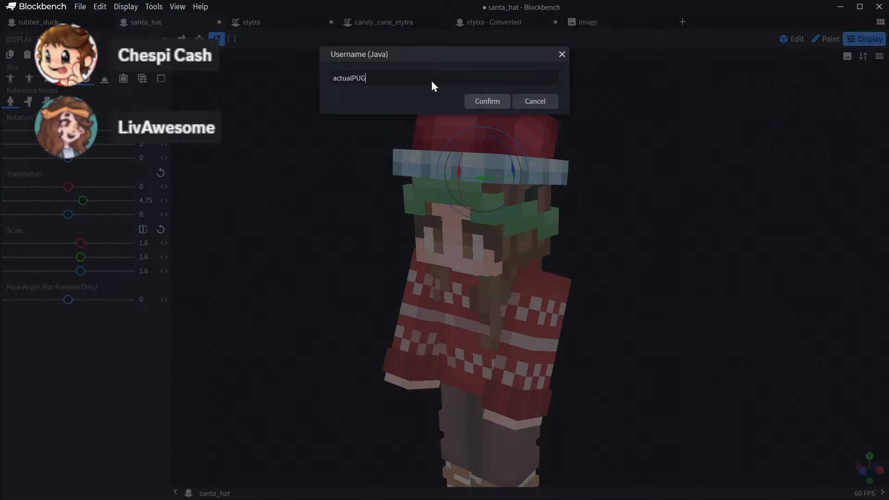
pyautogui.press('Return')
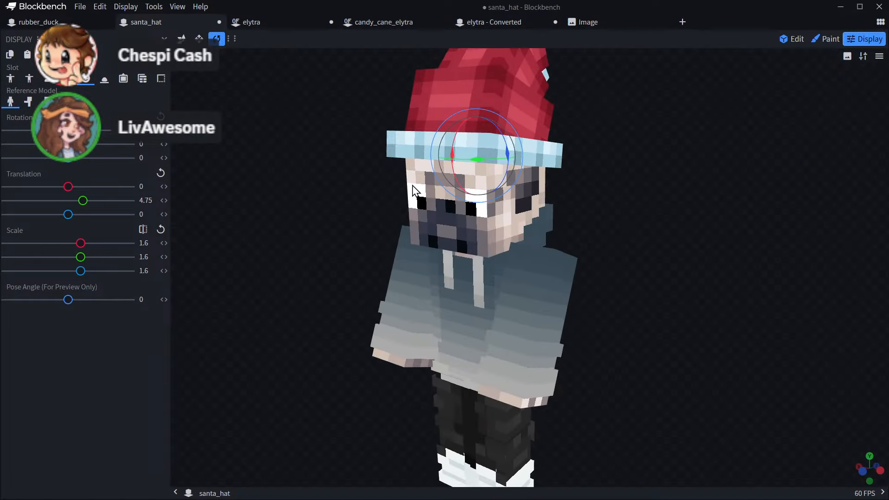
pyautogui.press('v')
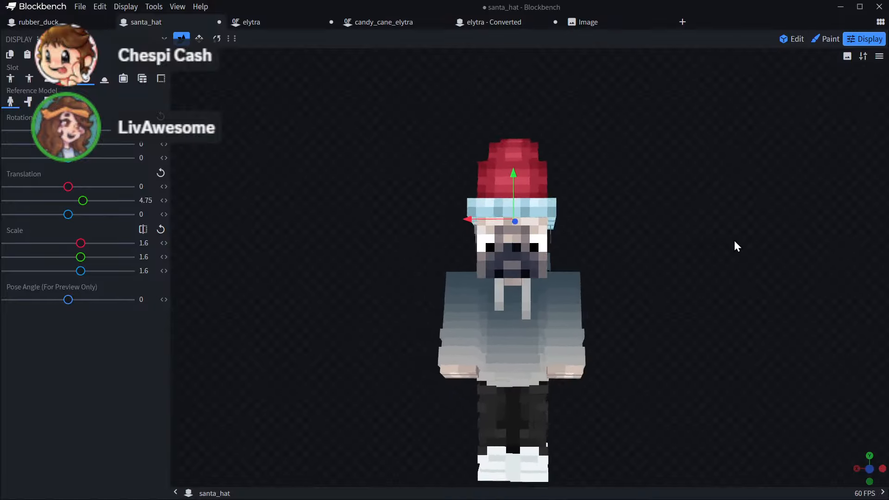
pyautogui.moveTo(788, 234); pyautogui.dragTo(635, 236)
pyautogui.moveTo(635, 236); pyautogui.dragTo(667, 236, button='right')
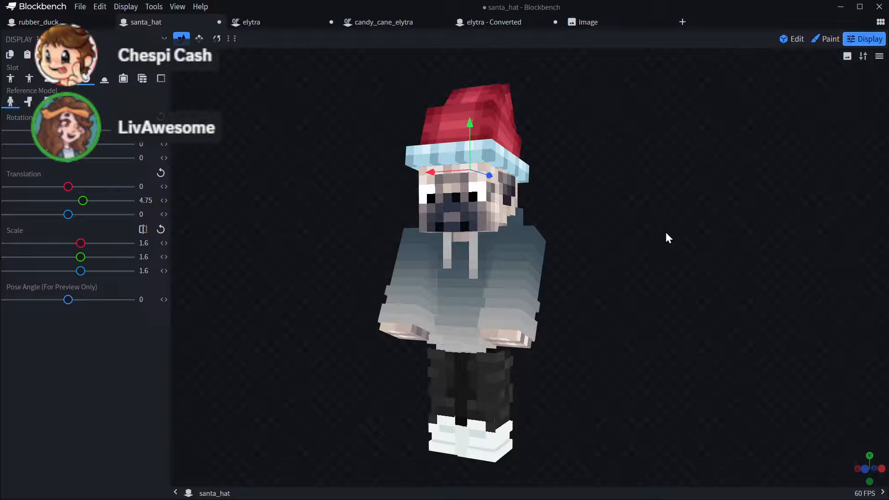
# - Request another player's skin for the reference model by entering that player's Java username
pyautogui.rightClick(570, 239)
pyautogui.click(595, 316)
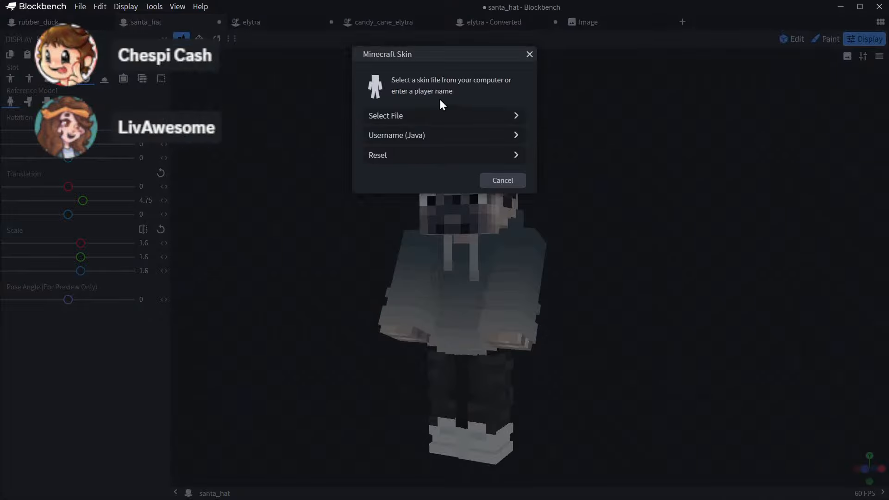
pyautogui.click(390, 136)
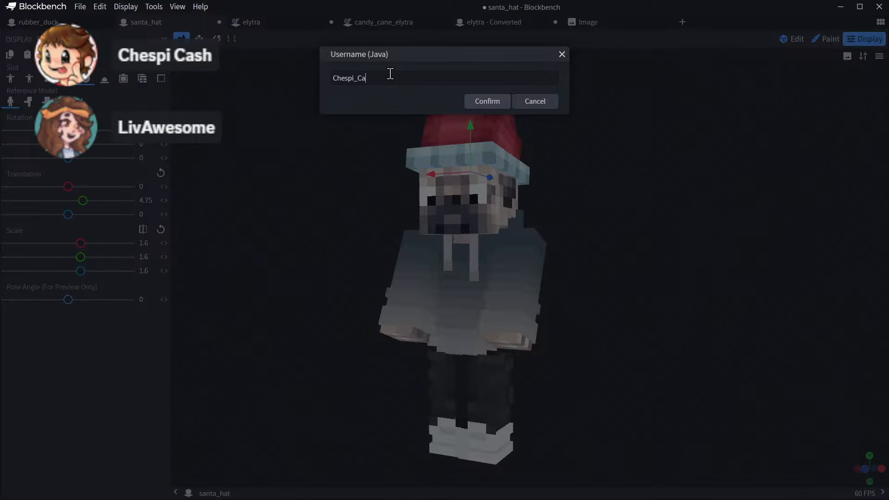
pyautogui.click(477, 107)
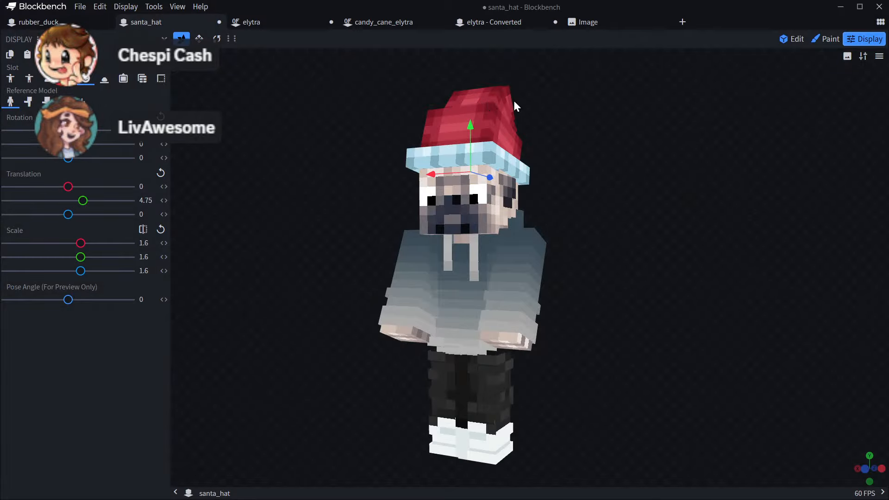
pyautogui.moveTo(647, 164); pyautogui.dragTo(629, 195)
# - Open both recent reindeer.json models in separate new tabs
pyautogui.click(682, 23)
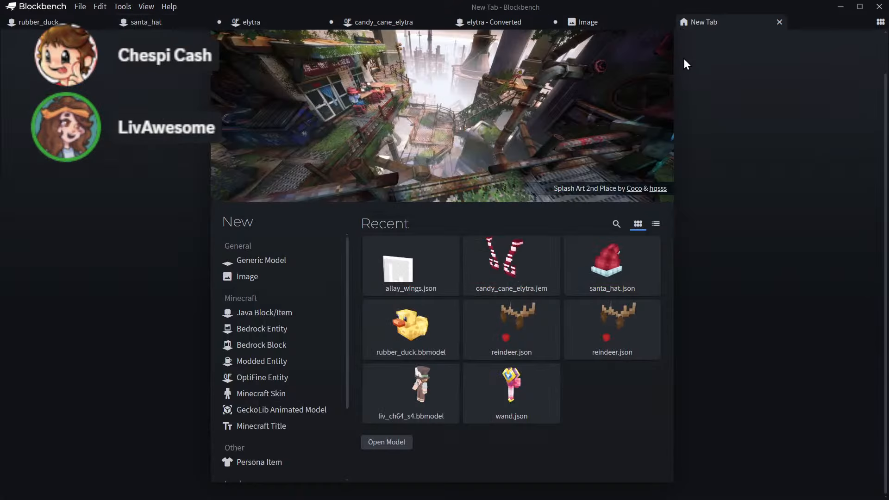
pyautogui.click(515, 325)
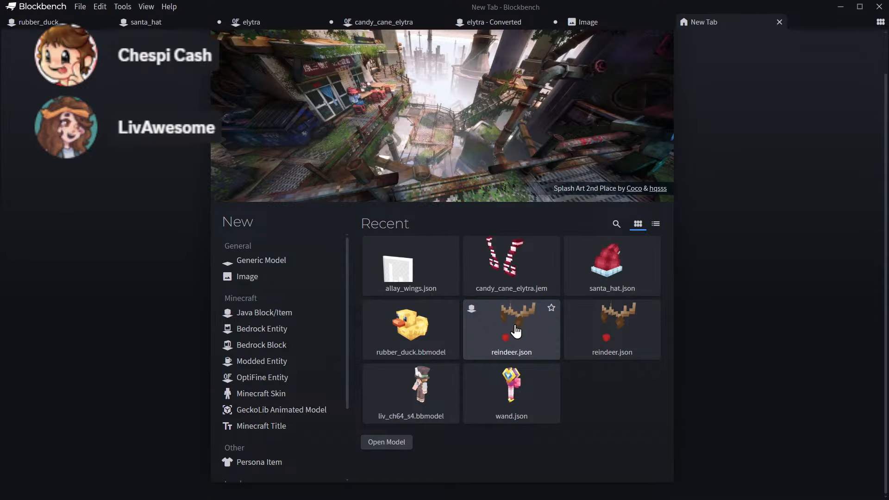
pyautogui.click(554, 58)
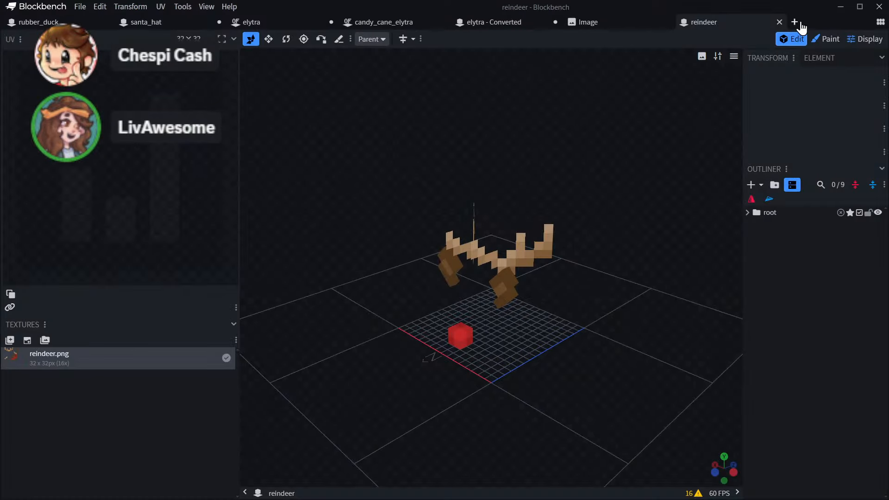
pyautogui.click(795, 22)
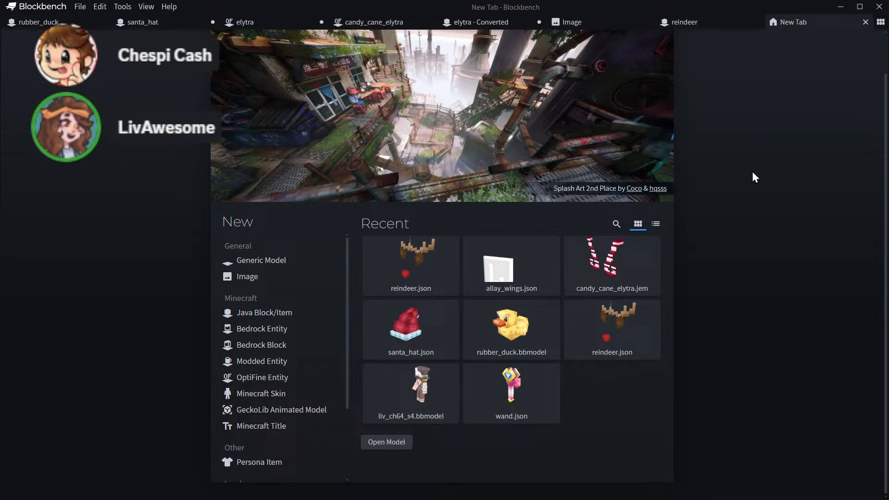
pyautogui.click(625, 316)
pyautogui.moveTo(627, 312); pyautogui.dragTo(655, 225)
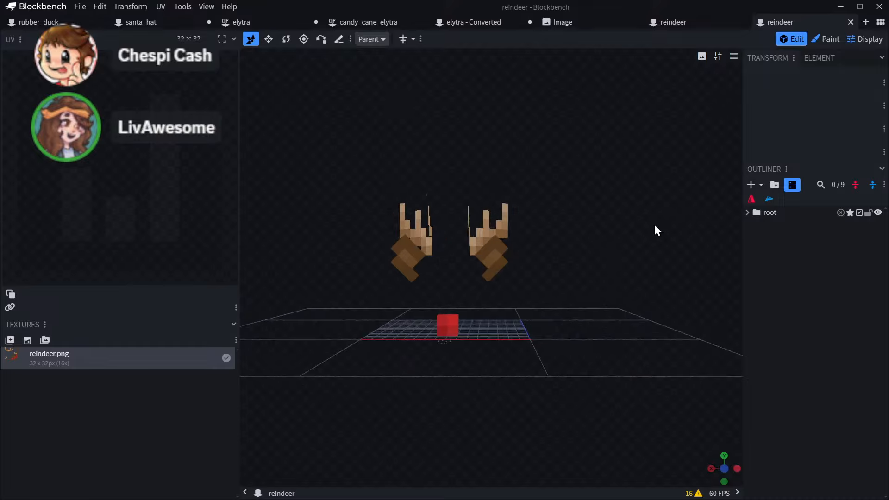
# - Compare how the two reindeer models sit on the player's head in display mode
pyautogui.click(865, 39)
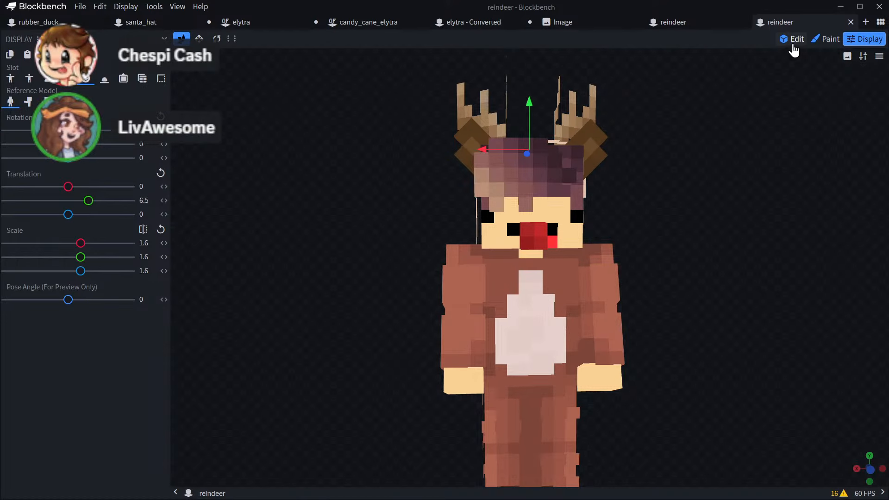
pyautogui.click(674, 23)
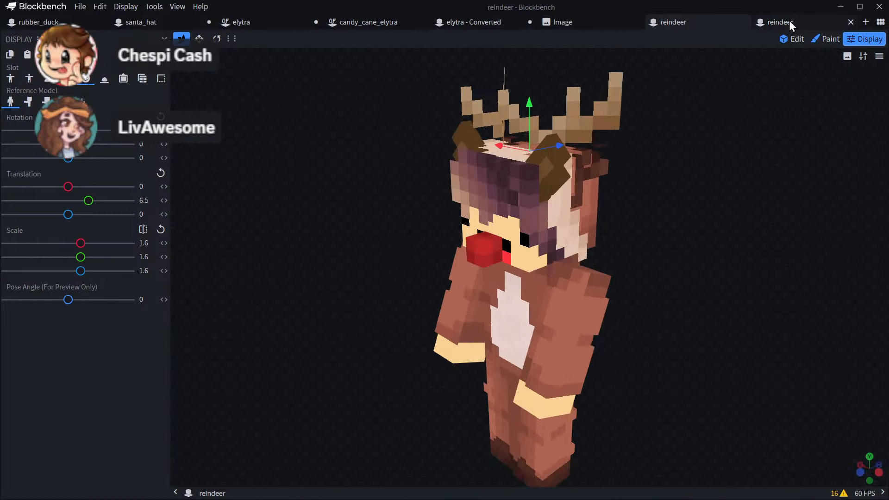
pyautogui.click(787, 22)
# - Try raising the second reindeer model's red nose cube to a Y position of 2 and preview it on the head
pyautogui.click(792, 38)
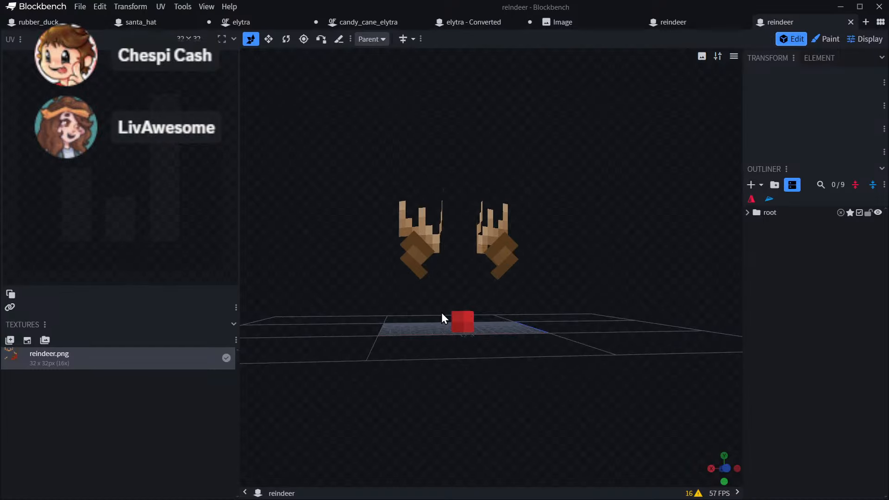
pyautogui.click(461, 327)
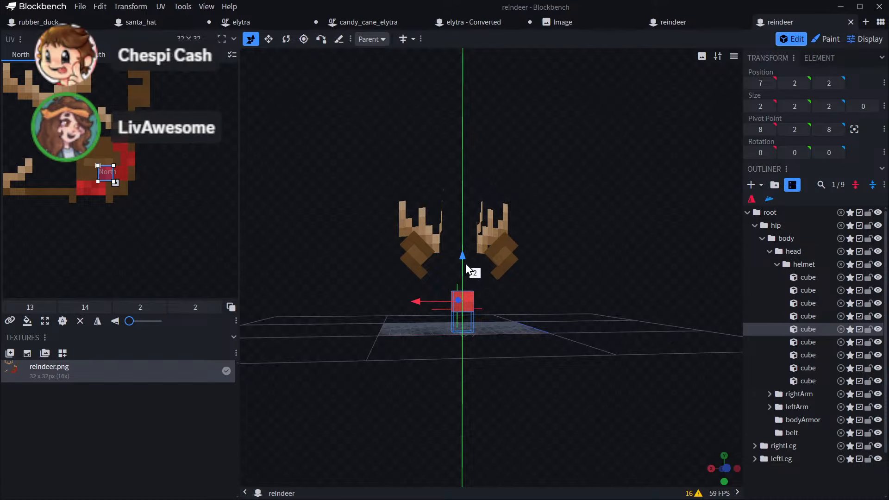
pyautogui.click(864, 39)
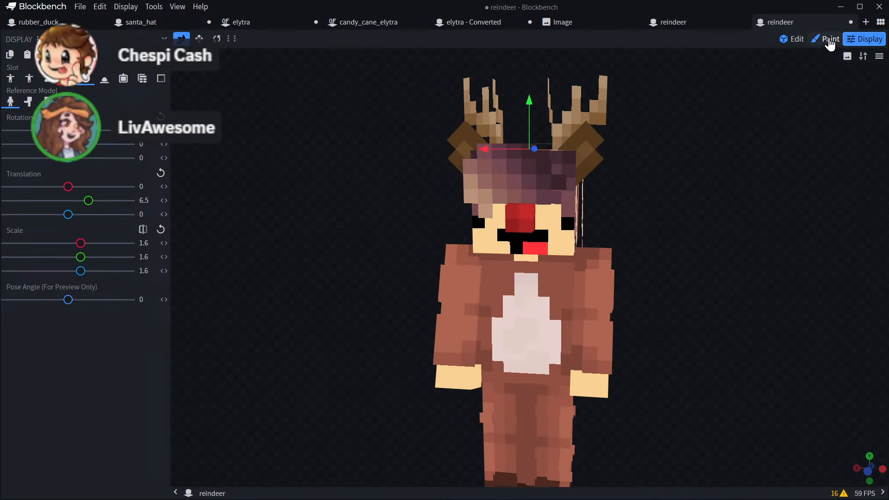
# - Lower the red nose cube to a Y position of 1 and check its placement on the player's face
pyautogui.click(794, 40)
pyautogui.click(469, 299)
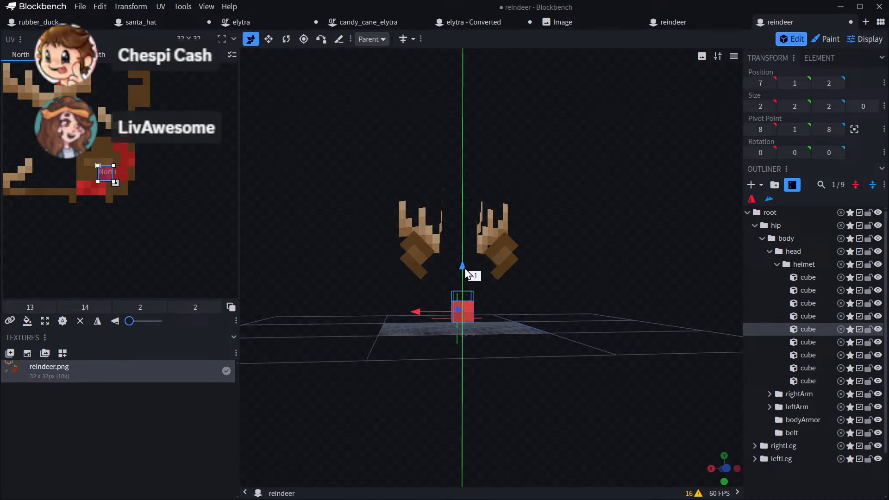
pyautogui.click(878, 41)
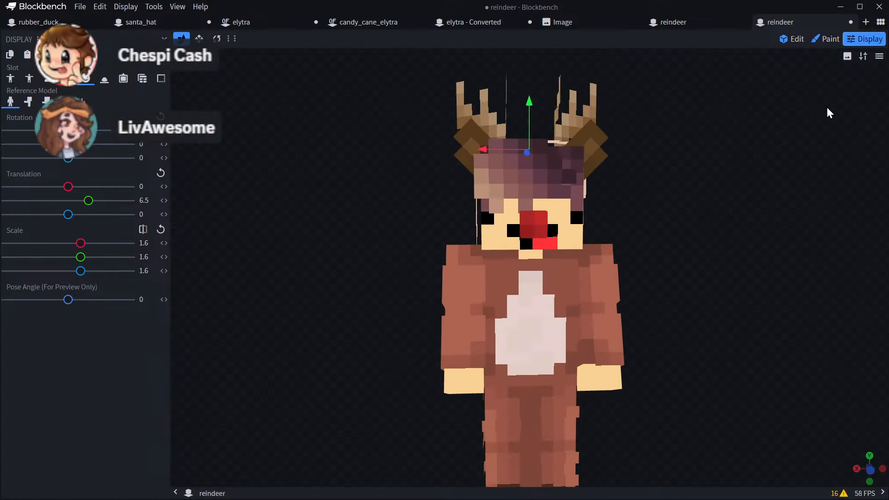
pyautogui.moveTo(827, 106); pyautogui.dragTo(740, 111)
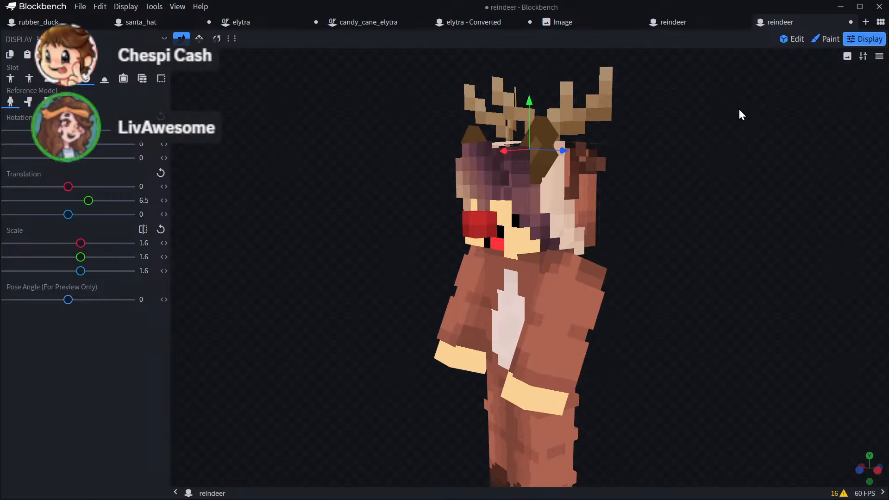
# - Switch to the santa_hat model and scale it uniformly to 1.72 in its head display settings
pyautogui.click(662, 23)
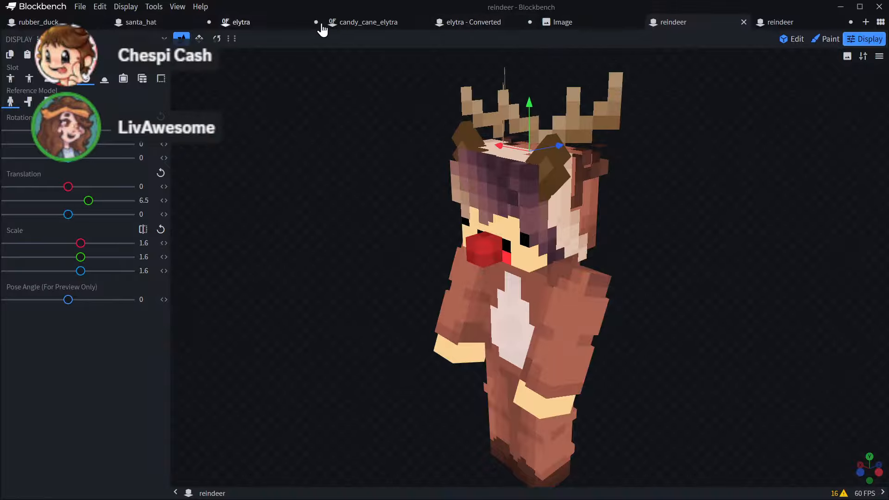
pyautogui.click(133, 23)
pyautogui.moveTo(745, 175); pyautogui.dragTo(500, 303)
pyautogui.scroll(5, 503, 298)
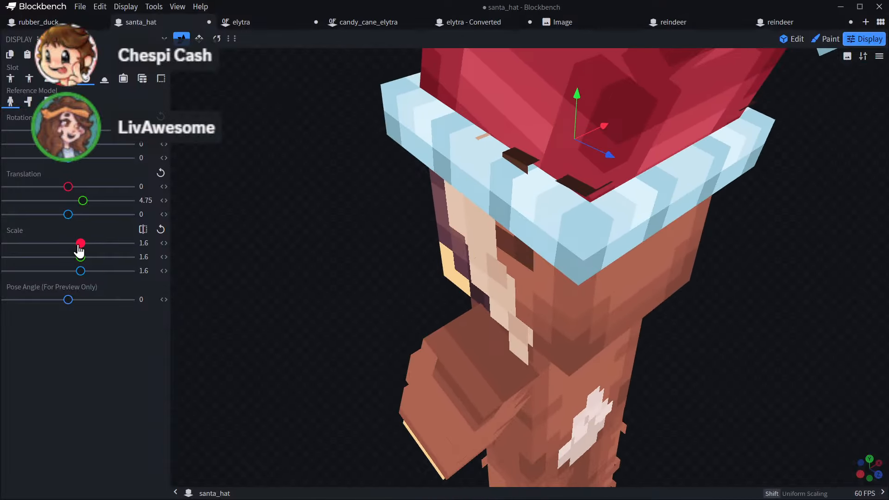
pyautogui.keyDown('shift'); pyautogui.moveTo(79, 251); pyautogui.dragTo(84, 251); pyautogui.keyUp('shift')
pyautogui.moveTo(361, 290); pyautogui.dragTo(499, 282)
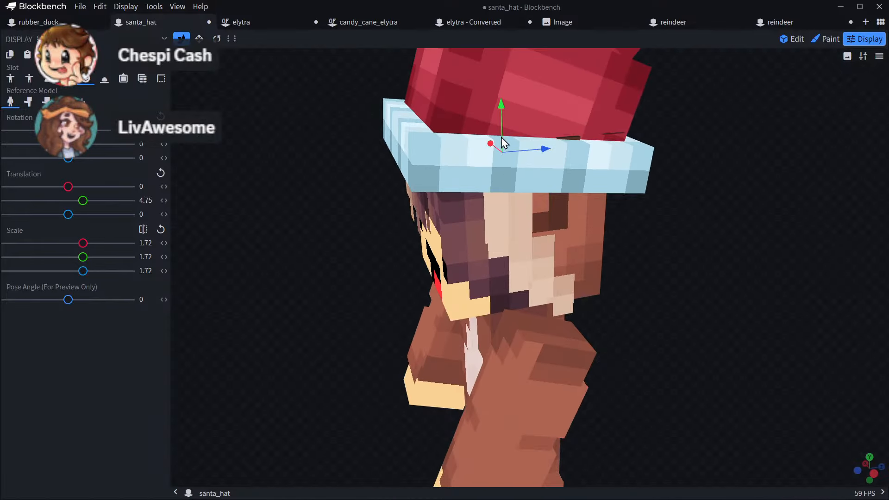
# - Raise the Santa hat to a Y translation of 5.25 and check its fit from the back and side
pyautogui.moveTo(502, 143); pyautogui.dragTo(499, 119)
pyautogui.moveTo(812, 180); pyautogui.dragTo(692, 191)
pyautogui.moveTo(449, 191); pyautogui.dragTo(447, 194)
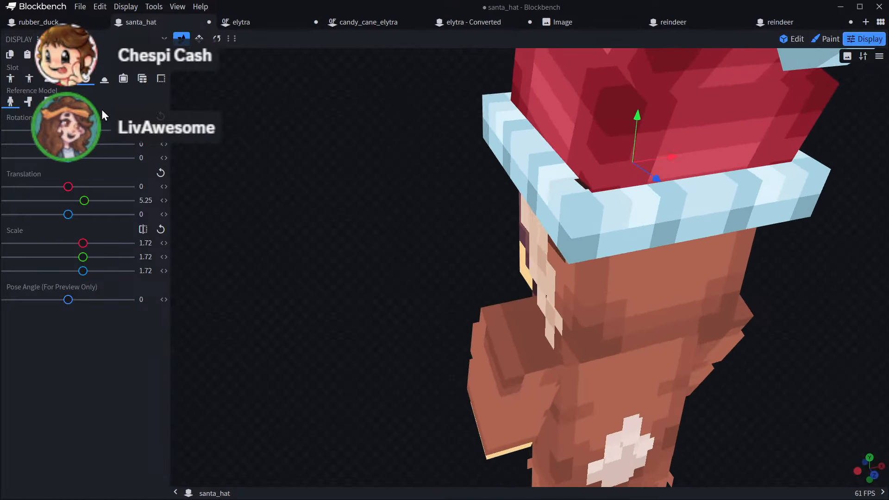
pyautogui.click(220, 42)
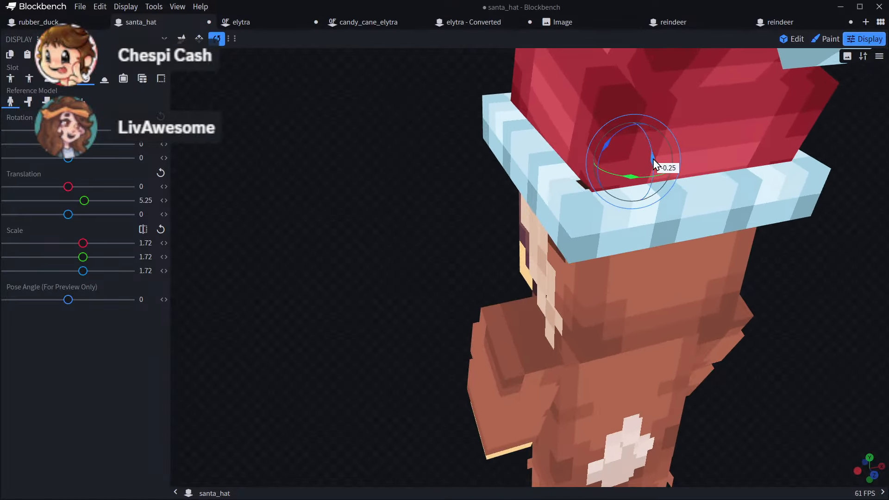
pyautogui.moveTo(661, 167); pyautogui.dragTo(560, 234)
pyautogui.moveTo(657, 271); pyautogui.dragTo(627, 312)
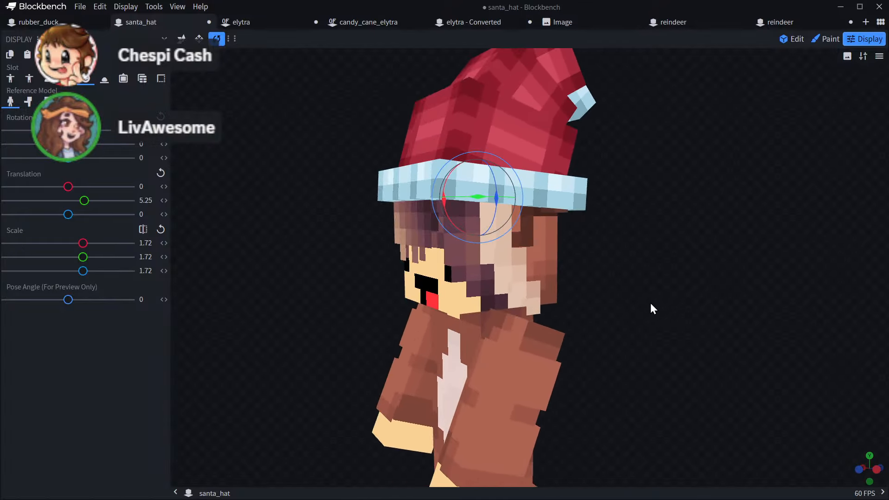
# - Load a different player skin onto the reference model by entering that player's Java username
pyautogui.rightClick(593, 287)
pyautogui.click(626, 365)
pyautogui.click(411, 139)
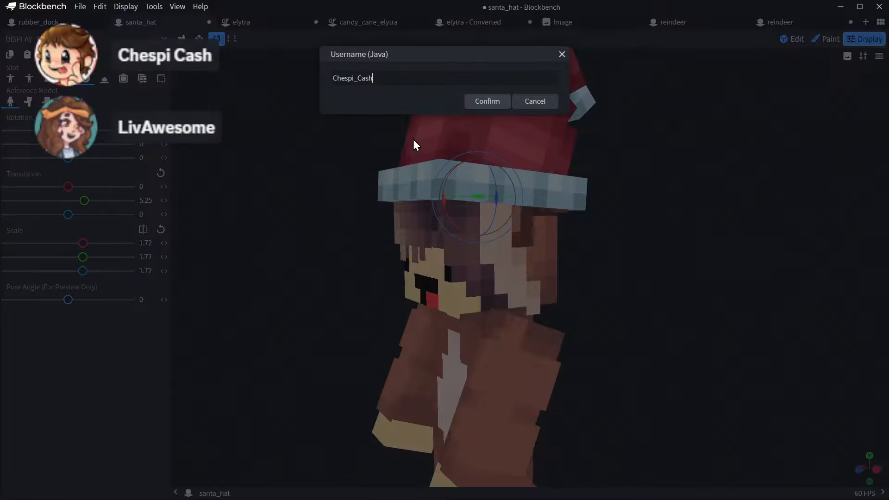
pyautogui.doubleClick(381, 79)
pyautogui.press('BackSpace')
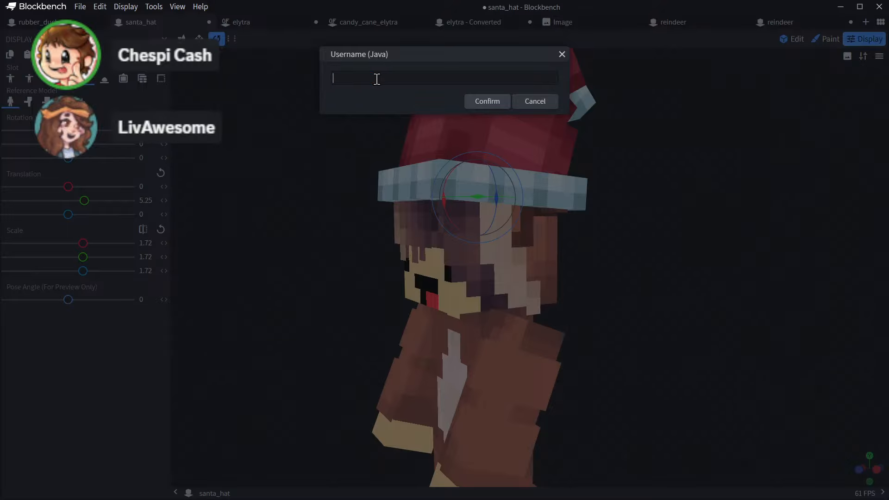
pyautogui.write('Daweird')
pyautogui.press('Return')
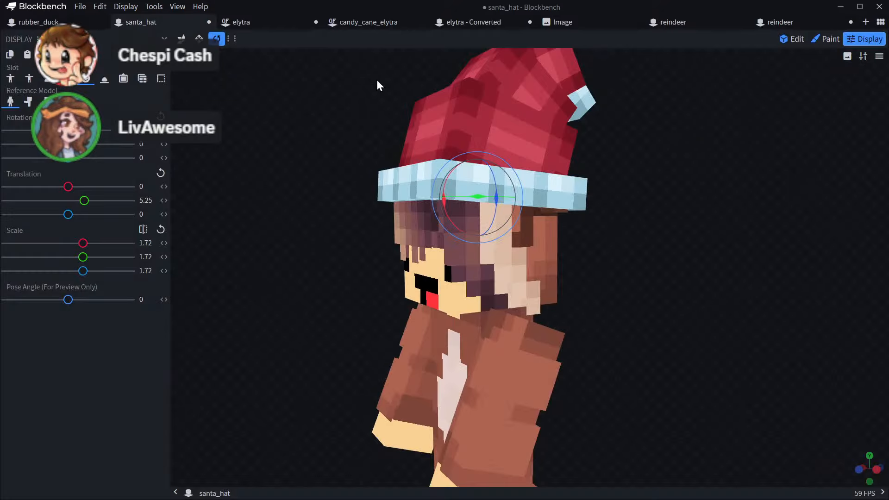
# - Set the preview pose angle to -5 and inspect how the Santa hat sits on the blue-jacket skin
pyautogui.moveTo(494, 105); pyautogui.dragTo(702, 216)
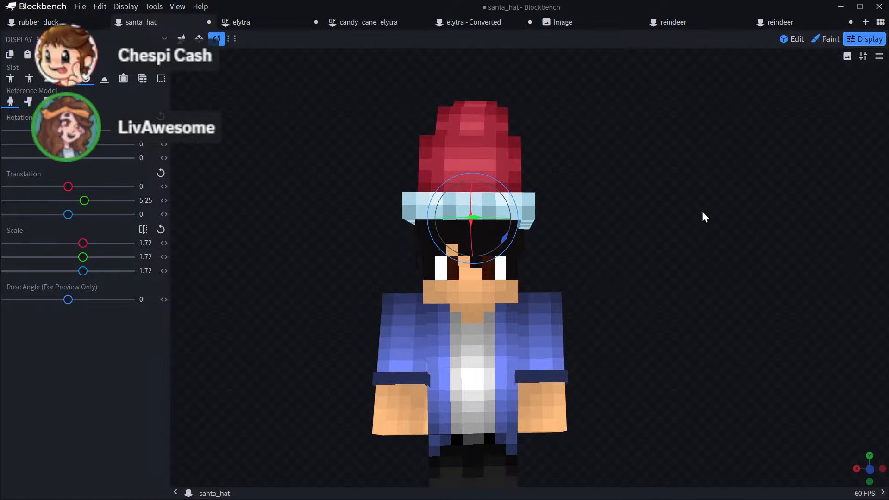
pyautogui.moveTo(615, 288); pyautogui.dragTo(714, 245, button='right')
pyautogui.moveTo(716, 249); pyautogui.dragTo(580, 211)
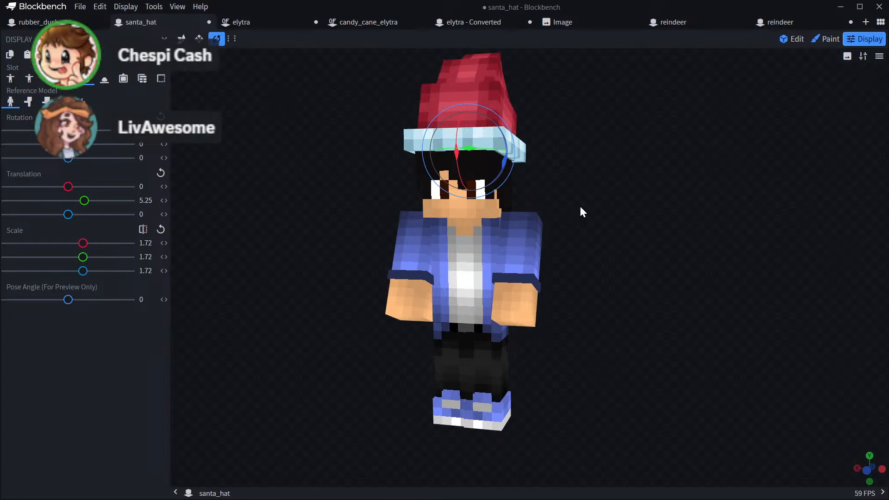
pyautogui.moveTo(68, 299)
pyautogui.mouseDown()
pyautogui.moveTo(88, 305)
pyautogui.moveTo(19, 303)
pyautogui.moveTo(34, 314)
pyautogui.moveTo(66, 313)
pyautogui.mouseUp()
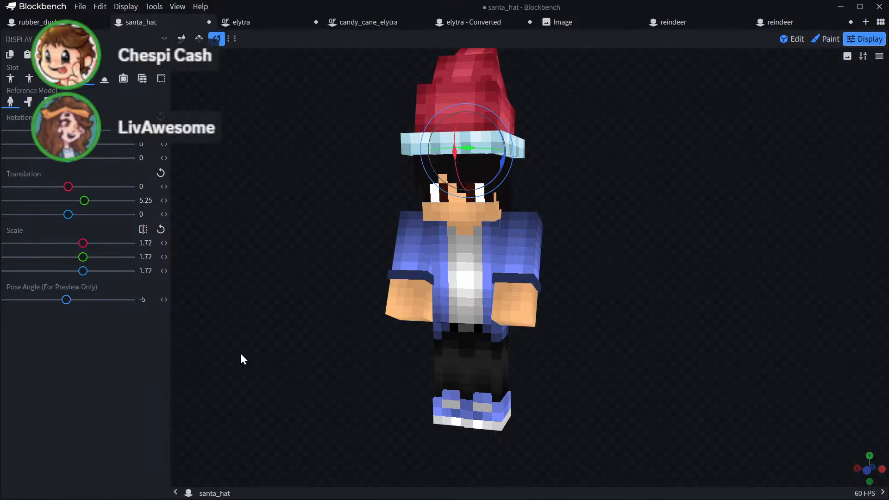
pyautogui.moveTo(240, 353); pyautogui.dragTo(552, 279)
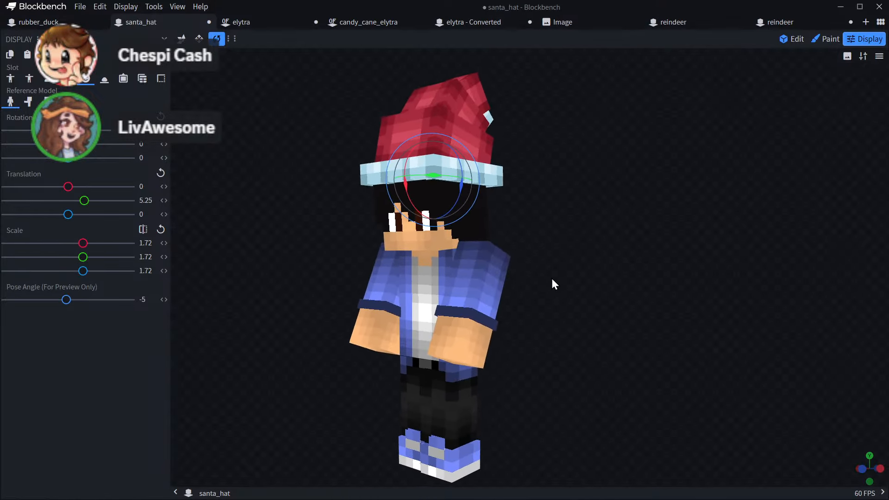
# - Replace the reference model's skin with another player's skin by entering that player's Java username
pyautogui.rightClick(552, 279)
pyautogui.moveTo(606, 340)
pyautogui.click(705, 339)
pyautogui.click(411, 135)
pyautogui.write('Danesto')
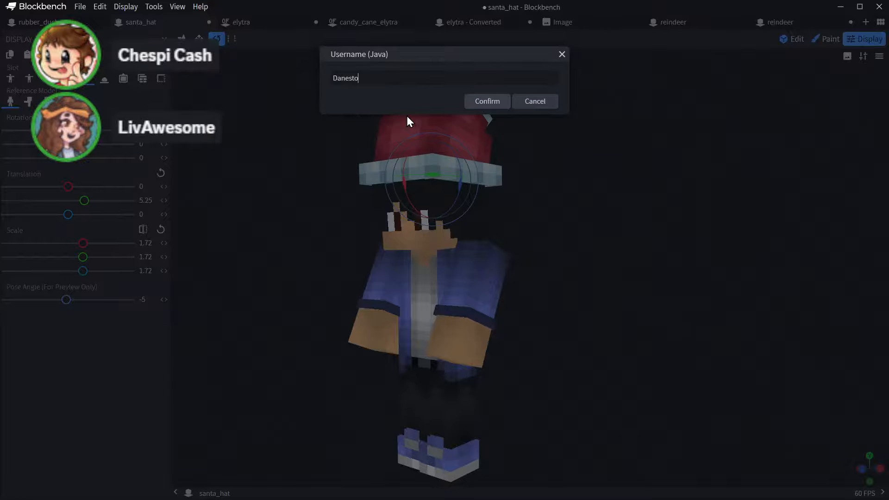
pyautogui.doubleClick(414, 78)
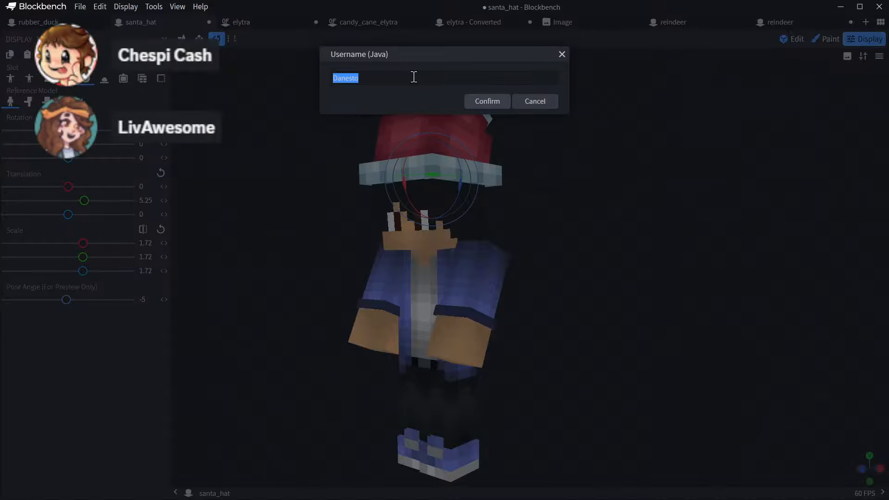
pyautogui.write('Liv')
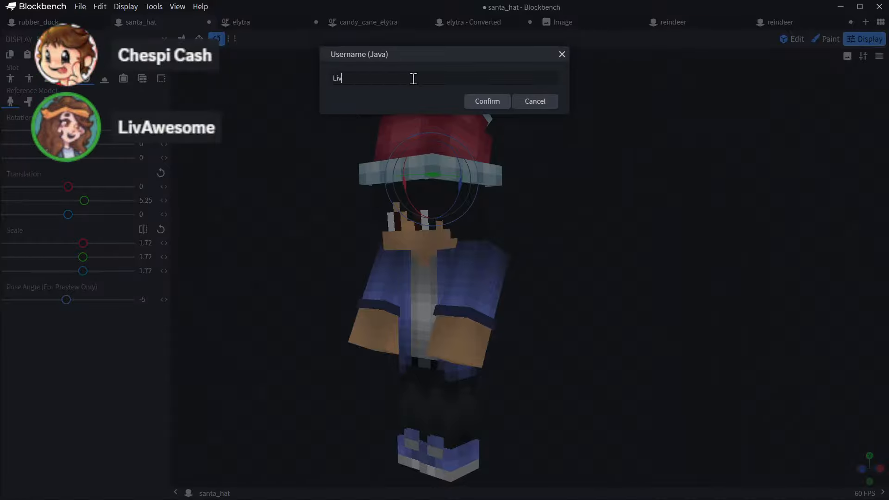
pyautogui.write('Awesome')
pyautogui.click(496, 105)
# - Adjust the preview pose angle to -1 and examine the Santa hat around the red-sweater skin's head
pyautogui.moveTo(597, 130); pyautogui.dragTo(624, 132)
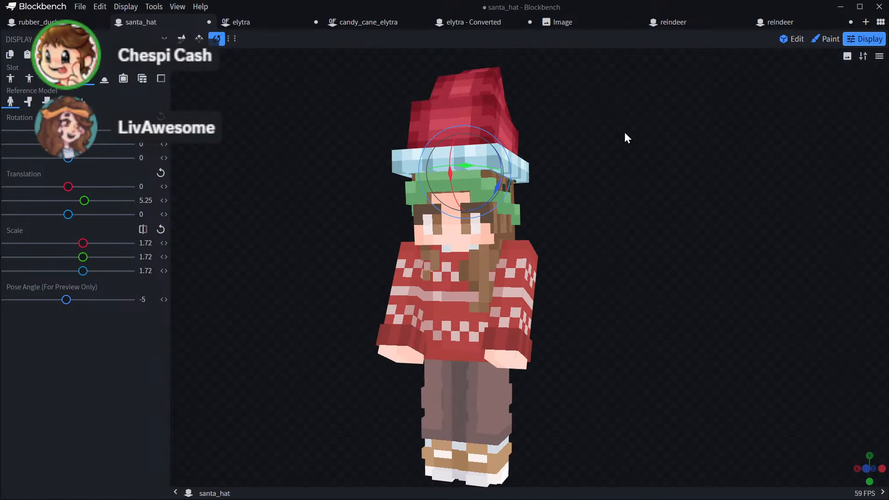
pyautogui.moveTo(69, 300); pyautogui.dragTo(68, 300)
pyautogui.moveTo(507, 326); pyautogui.dragTo(537, 335)
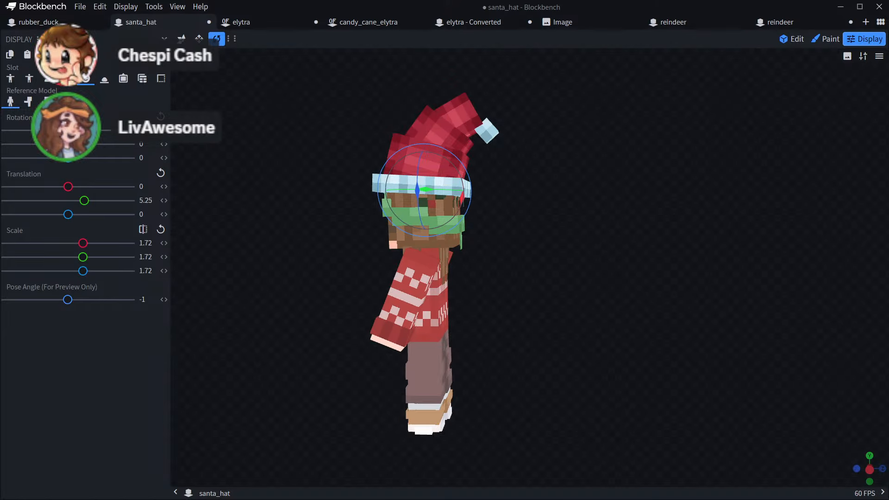
pyautogui.moveTo(464, 202); pyautogui.dragTo(466, 204)
pyautogui.moveTo(408, 281); pyautogui.dragTo(347, 290)
pyautogui.moveTo(67, 299); pyautogui.dragTo(69, 299)
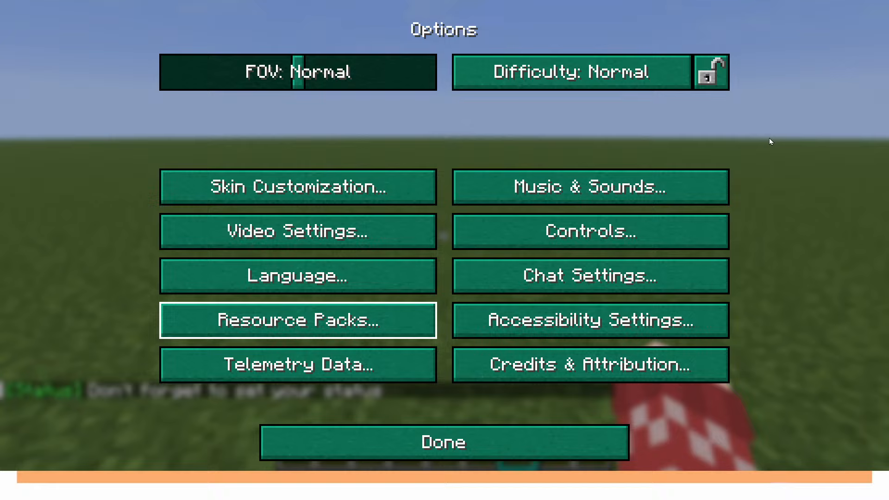
# - Return to the Minecraft world from the options and view the character in third person from the front and back
pyautogui.press('Escape')
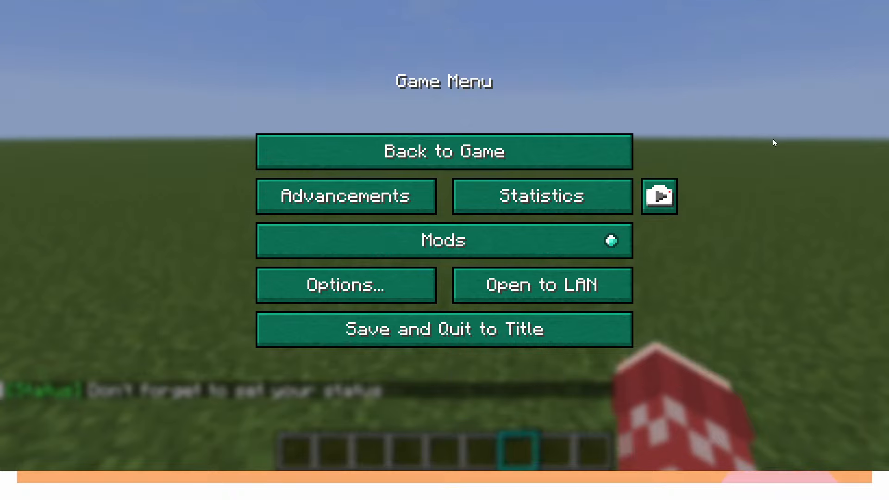
pyautogui.press('Escape')
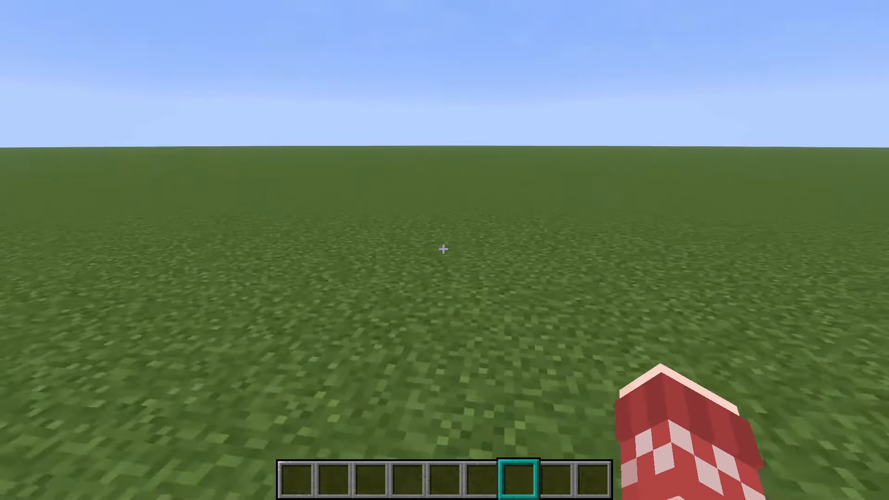
pyautogui.press('F5')
pyautogui.press('F5')
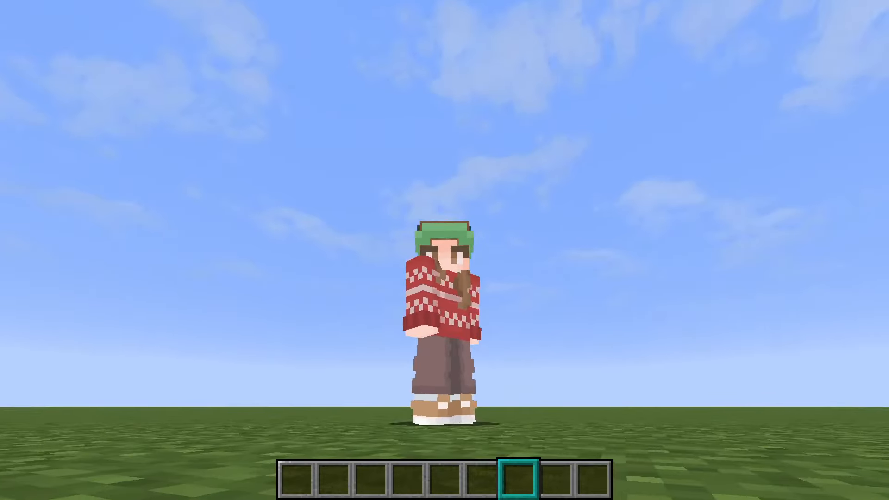
pyautogui.press('w')
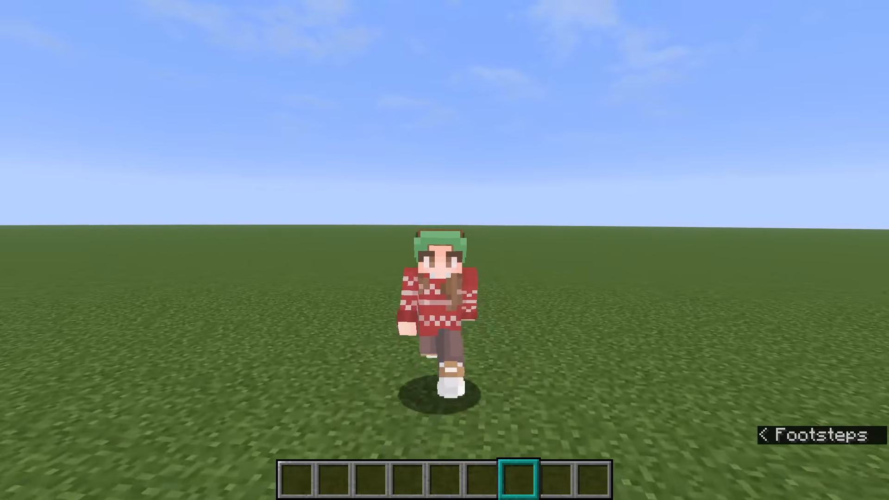
pyautogui.press('F5')
pyautogui.press('F5')
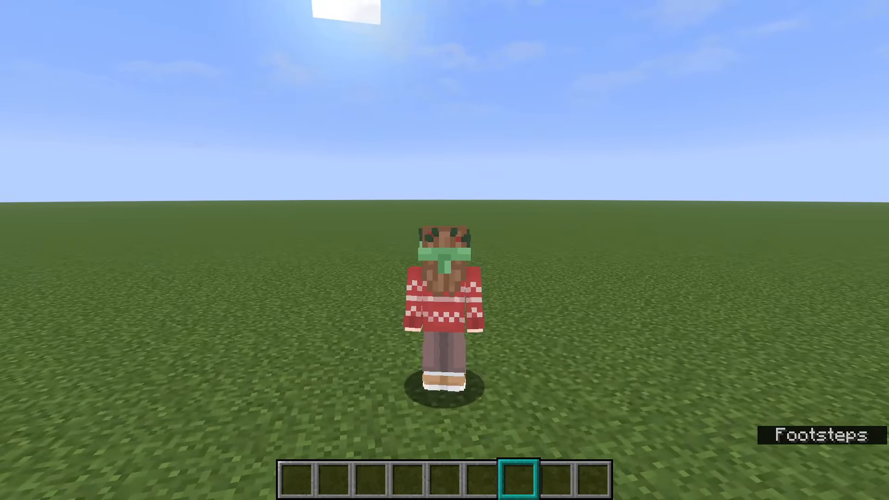
pyautogui.press('F5')
pyautogui.press('F5')
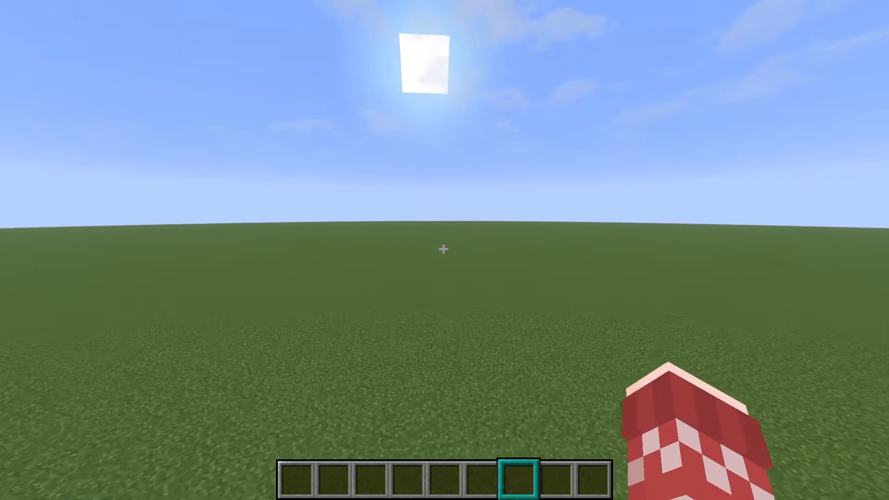
# - Find the elytra in the creative inventory and place it in the first hotbar slot
pyautogui.press('e')
pyautogui.click(597, 104)
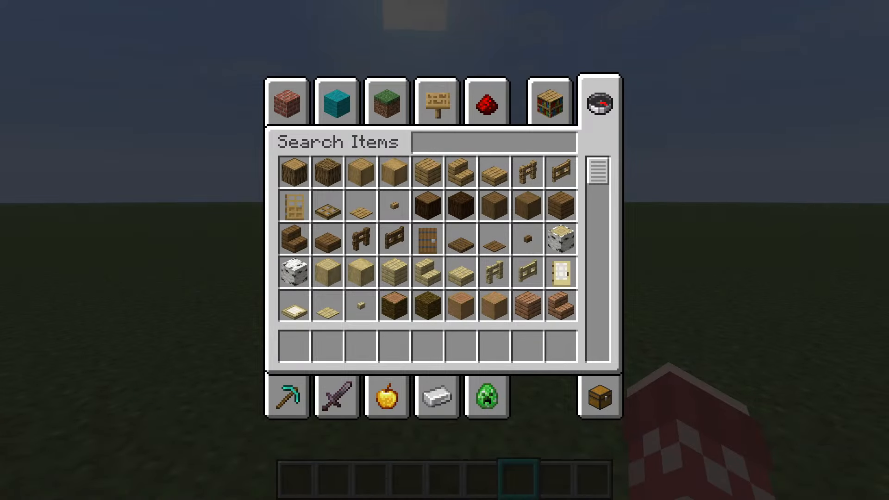
pyautogui.write('elytr')
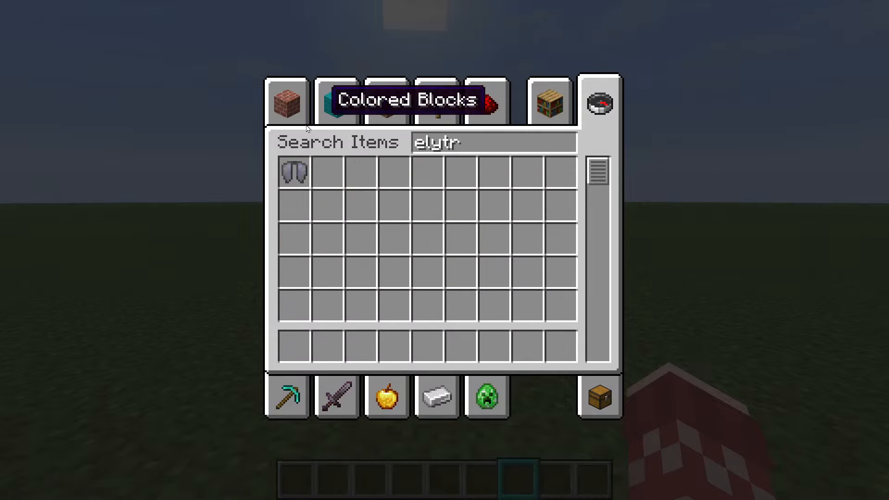
pyautogui.click(294, 172)
pyautogui.hotkey('ctrl', 'a')
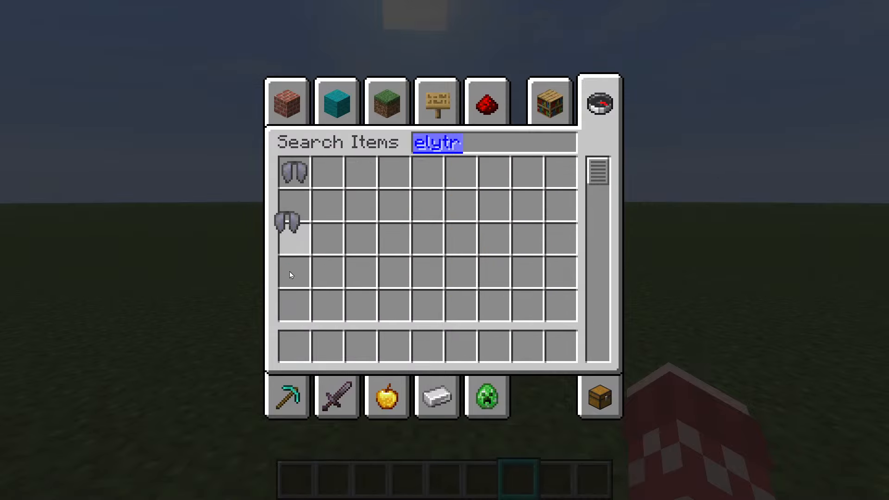
pyautogui.click(299, 332)
# - Find the anvil among the creative items and place it in the second hotbar slot
pyautogui.write('anv')
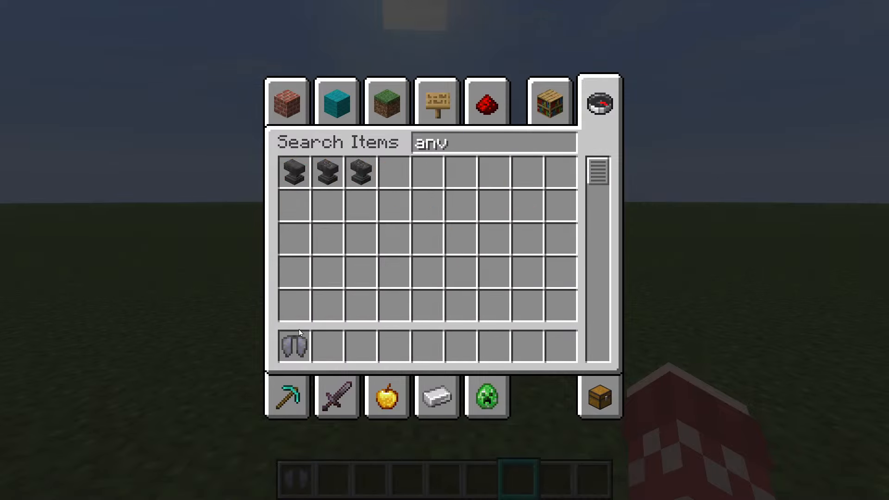
pyautogui.write('il')
pyautogui.click(294, 171)
pyautogui.hotkey('ctrl', 'a')
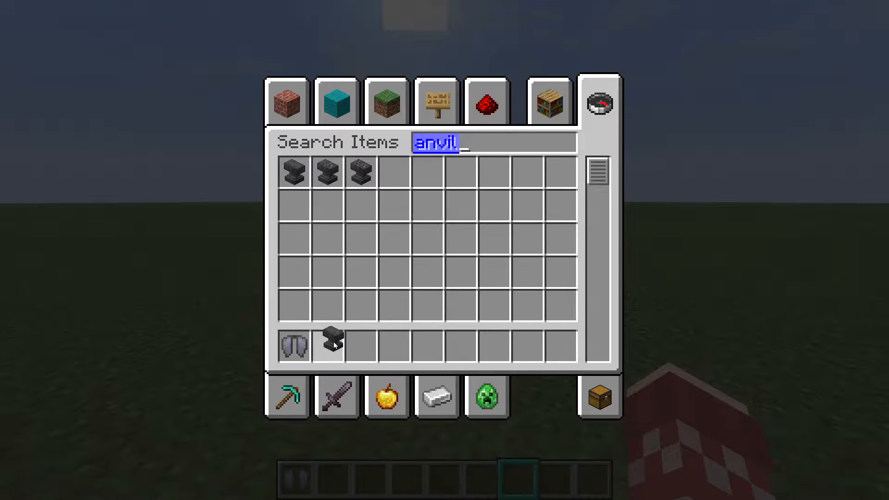
pyautogui.click(337, 348)
# - Find the plain brown bundle among the creative items and place it in the third hotbar slot
pyautogui.write('bu')
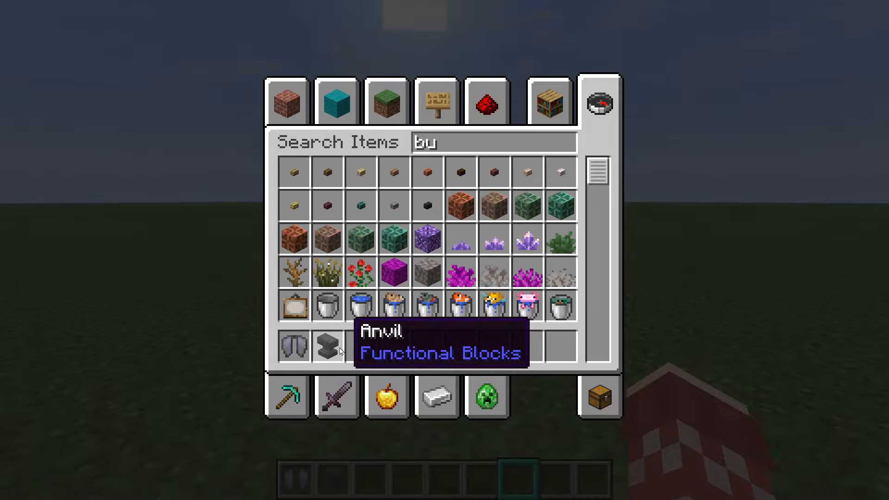
pyautogui.write('nd')
pyautogui.click(294, 171)
pyautogui.hotkey('ctrl', 'a')
pyautogui.click(361, 348)
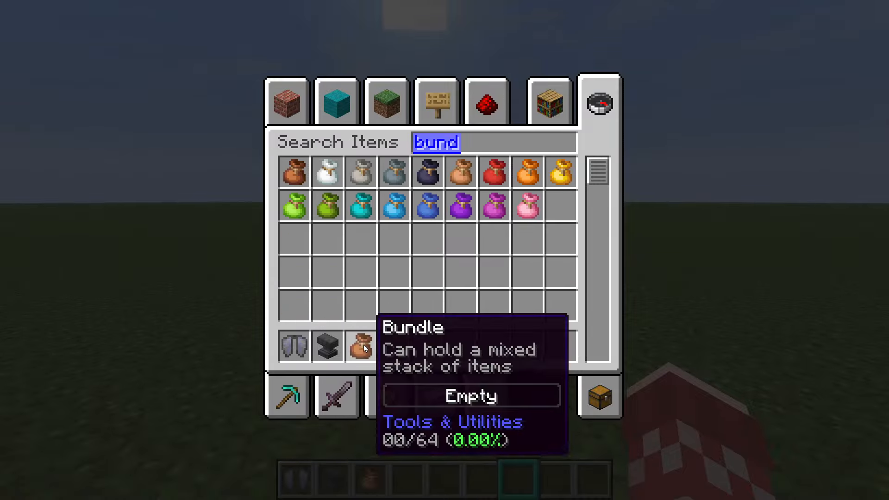
# - Add shears to the fourth hotbar slot and string to the fifth from the creative items
pyautogui.write('shea')
pyautogui.click(294, 172)
pyautogui.hotkey('ctrl', 'a')
pyautogui.click(394, 347)
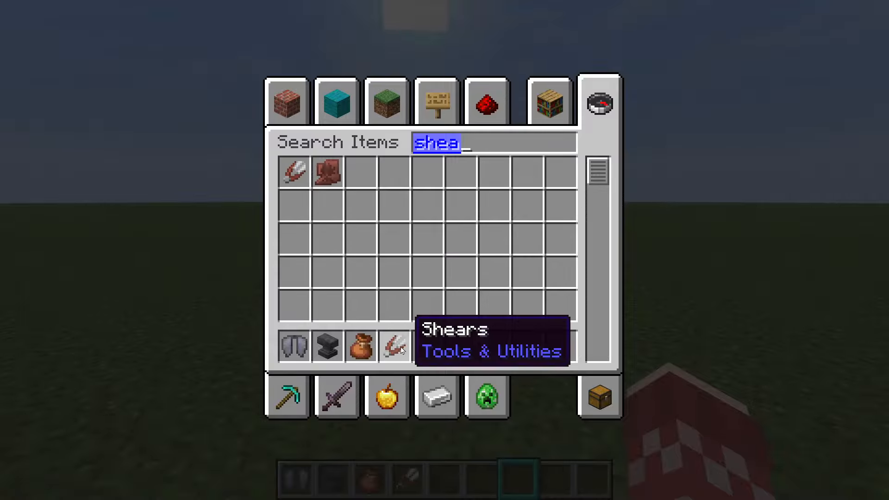
pyautogui.write('stri')
pyautogui.click(461, 238)
pyautogui.hotkey('ctrl', 'a')
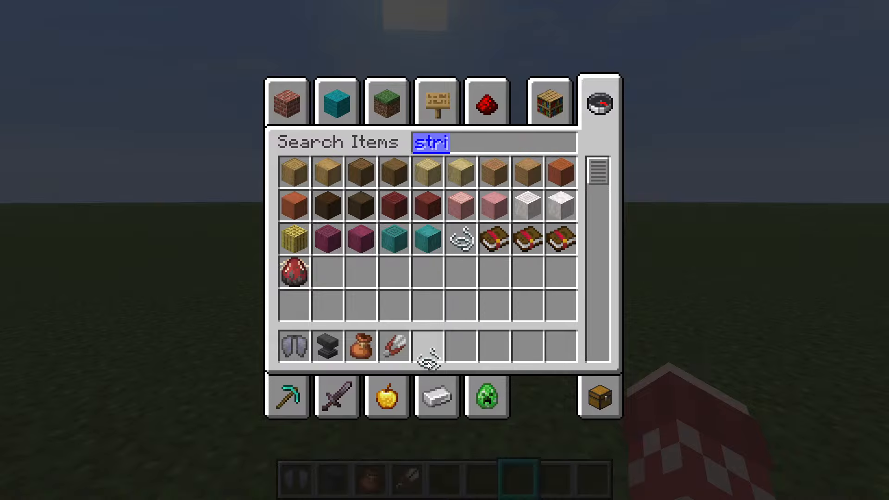
pyautogui.click(428, 359)
# - Find lapis lazuli among the creative items and place it in the sixth hotbar slot
pyautogui.write('lap')
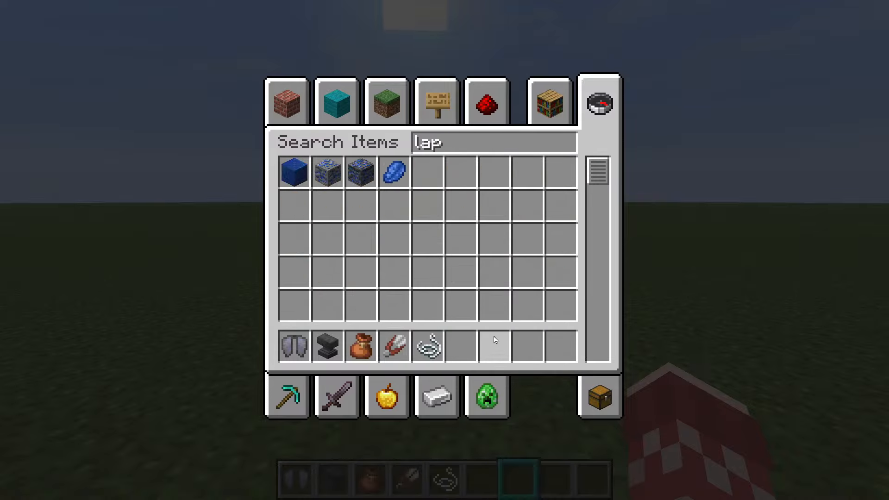
pyautogui.write('is')
pyautogui.click(394, 172)
pyautogui.hotkey('ctrl', 'a')
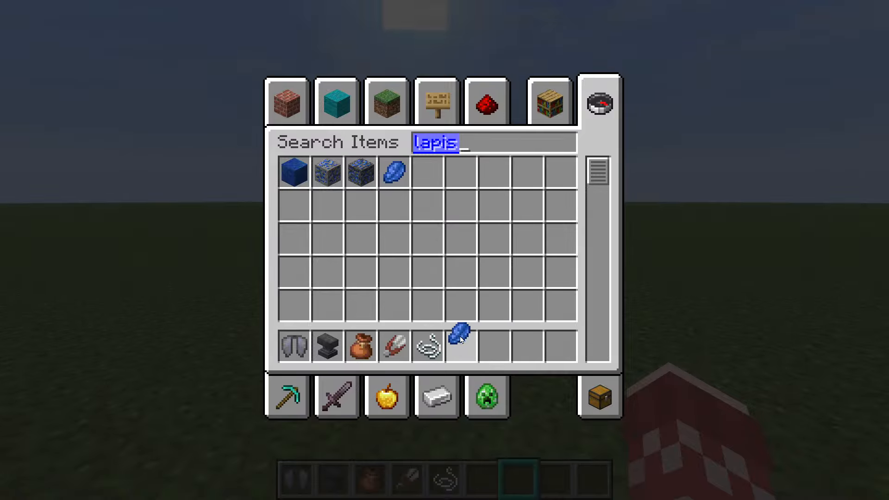
pyautogui.click(461, 340)
pyautogui.press('e')
# - Place the anvil on the grass and open it with the elytra inserted
pyautogui.scroll(5, 444, 249)
pyautogui.rightClick(444, 249)
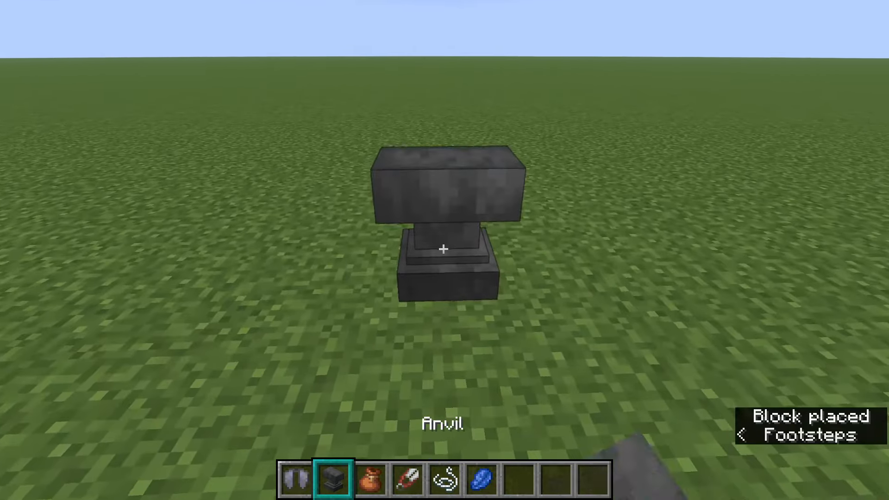
pyautogui.rightClick(443, 249)
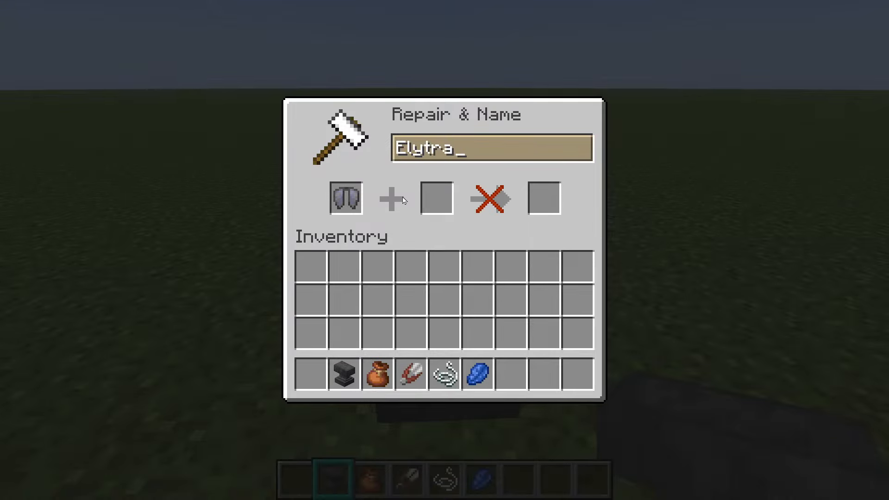
pyautogui.press('Escape')
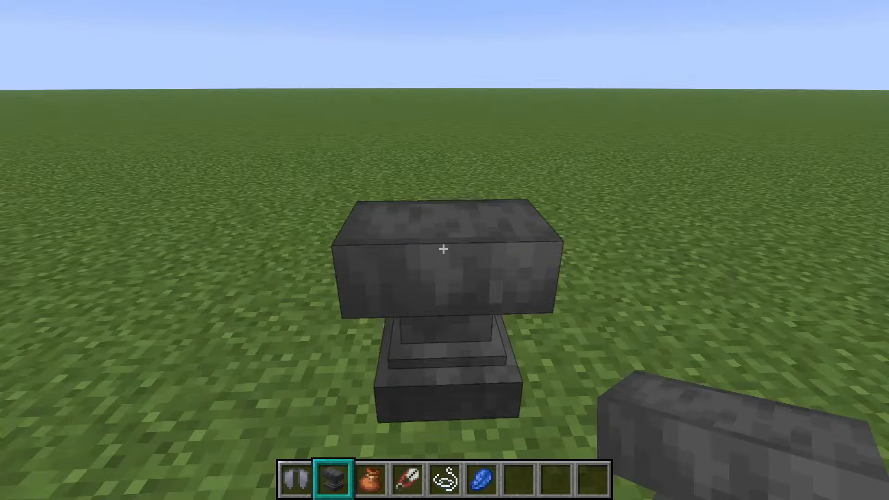
# - Add a crafting table to the ninth hotbar slot from the creative items and place it beside the anvil
pyautogui.write('e')
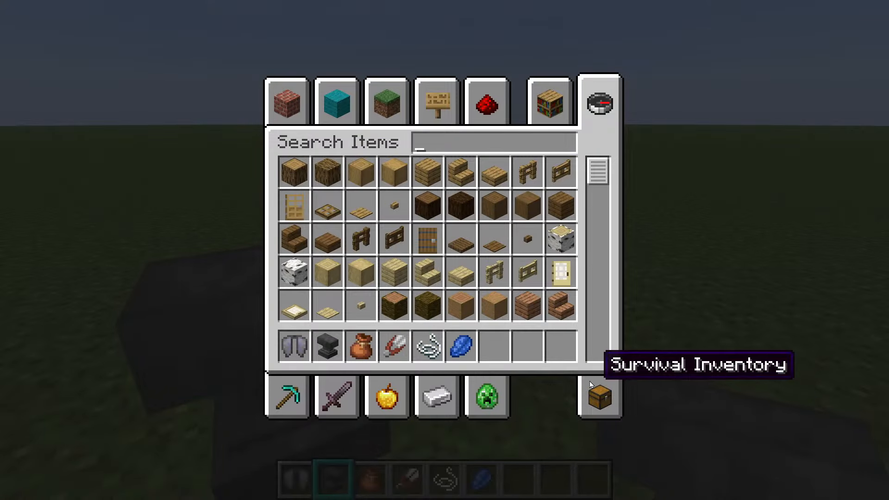
pyautogui.write('crafting')
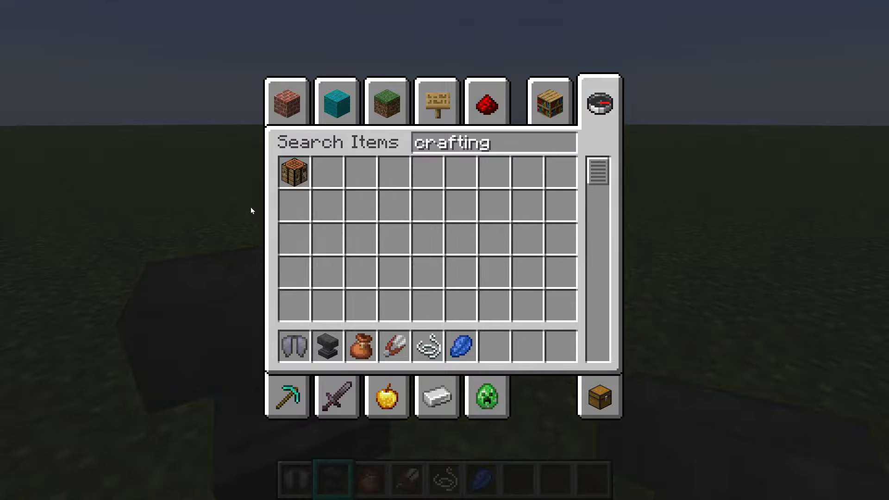
pyautogui.click(567, 350)
pyautogui.press('Escape')
pyautogui.press('9')
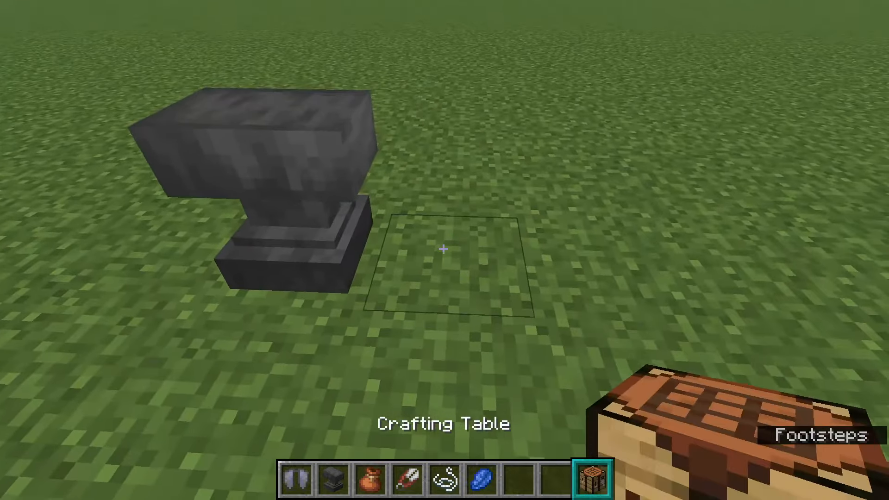
pyautogui.rightClick(443, 250)
# - Craft a sewing kit from the bundle, shears, string and lapis lazuli at the crafting table, and inspect its contents
pyautogui.rightClick(443, 249)
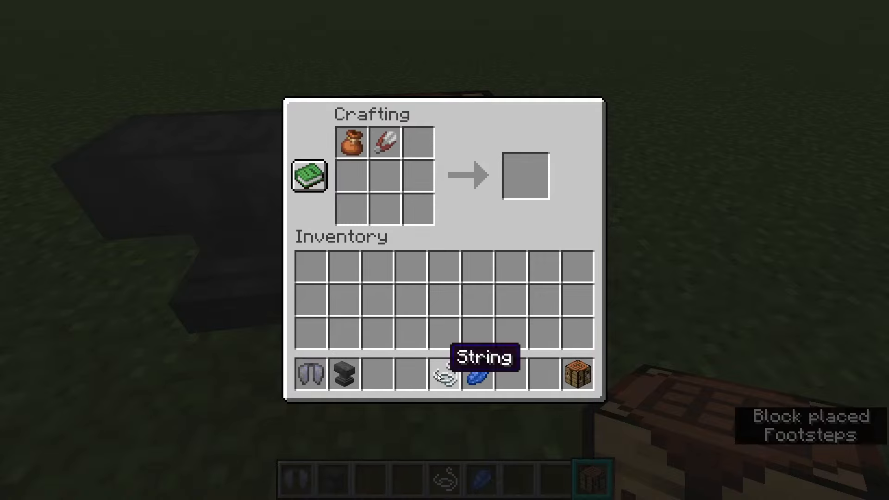
pyautogui.keyDown('shift'); pyautogui.click(525, 199); pyautogui.keyUp('shift')
pyautogui.press('Escape')
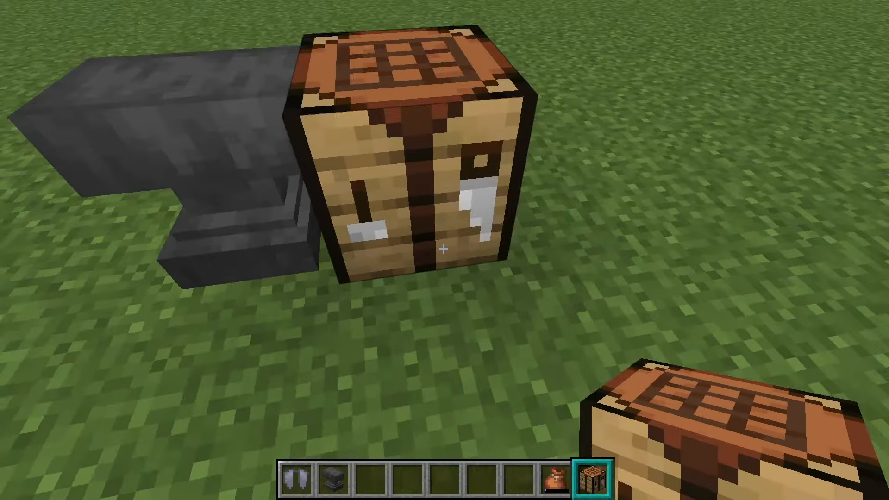
pyautogui.scroll(-2, 443, 249)
pyautogui.scroll(2, 443, 249)
pyautogui.scroll(1, 443, 249)
pyautogui.press('e')
pyautogui.moveTo(525, 345)
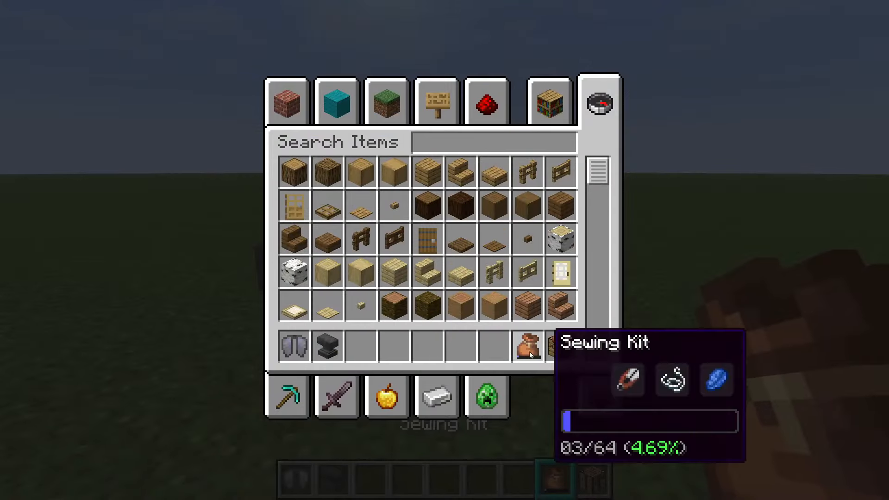
pyautogui.press('e')
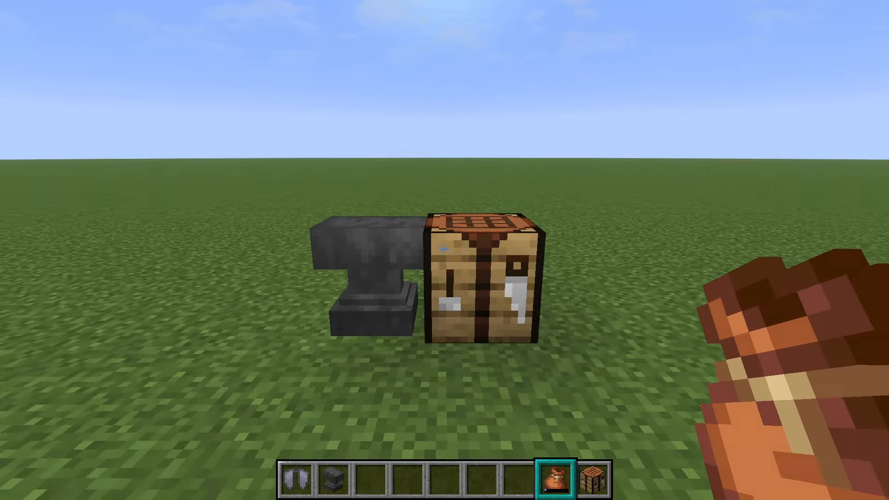
# - Rename the elytra to hat:candy_cane_alt at the anvil and take it back into the hotbar
pyautogui.scroll(6, 443, 249)
pyautogui.scroll(1, 443, 249)
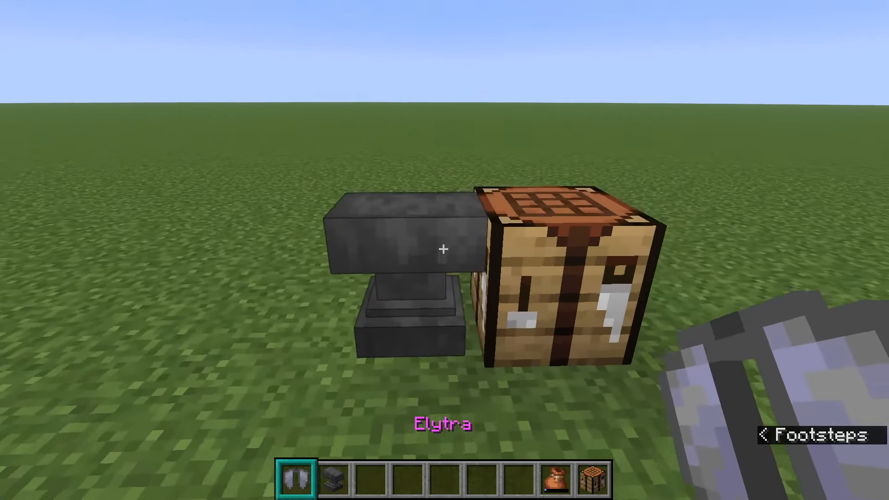
pyautogui.rightClick(443, 249)
pyautogui.keyDown('shift'); pyautogui.click(306, 384); pyautogui.keyUp('shift')
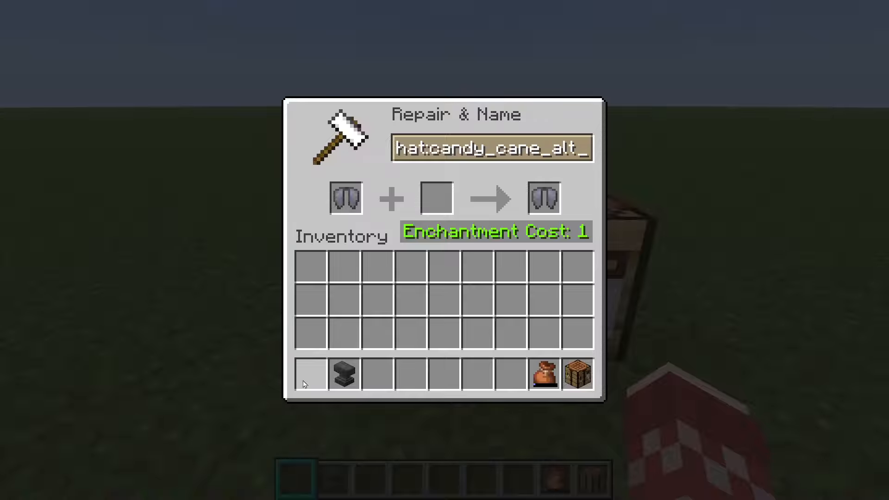
pyautogui.keyDown('shift'); pyautogui.click(547, 199); pyautogui.keyUp('shift')
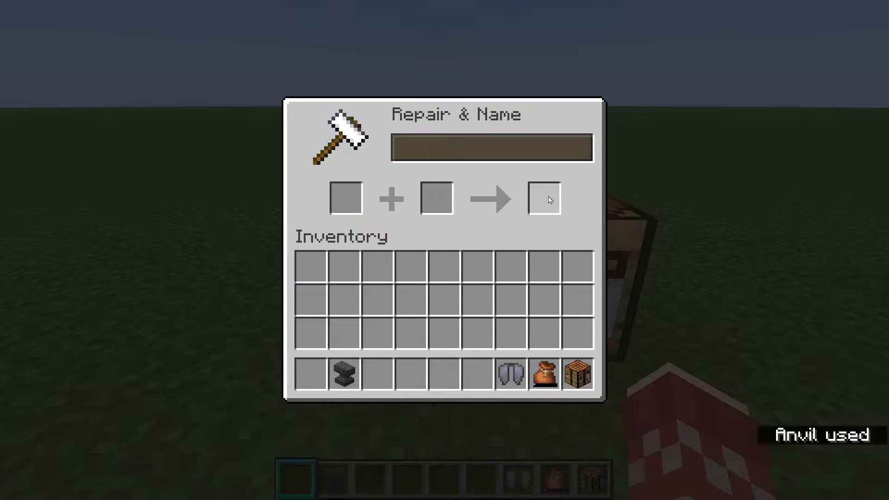
pyautogui.press('Escape')
# - Check the volume levels in the Music & Sound options and return to the game
pyautogui.scroll(-6, 444, 250)
pyautogui.press('Escape')
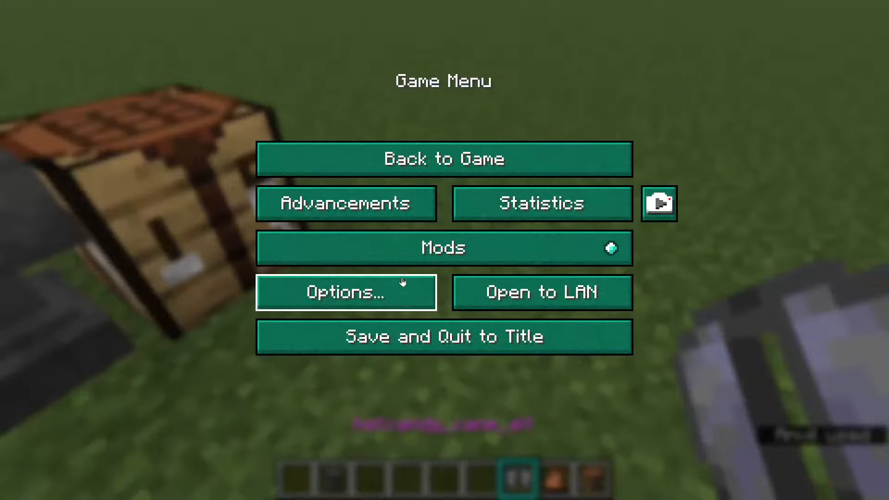
pyautogui.click(352, 291)
pyautogui.click(528, 194)
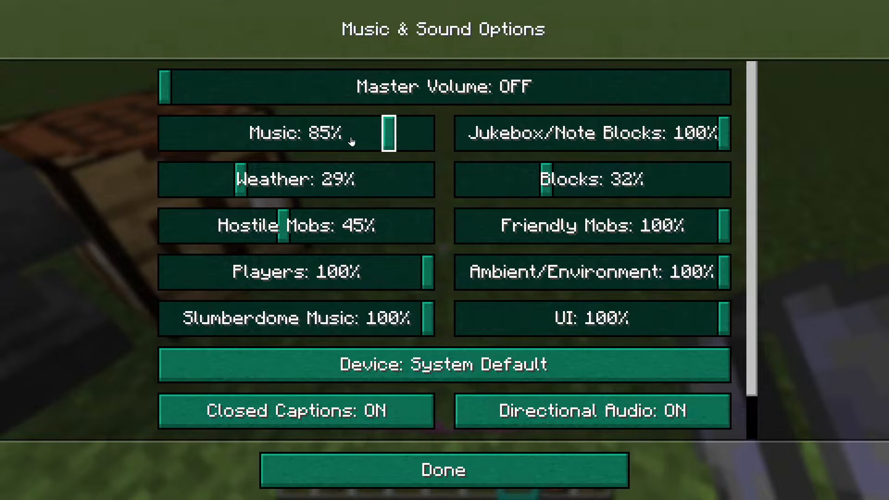
pyautogui.press('Escape')
pyautogui.press('Escape')
pyautogui.press('Escape')
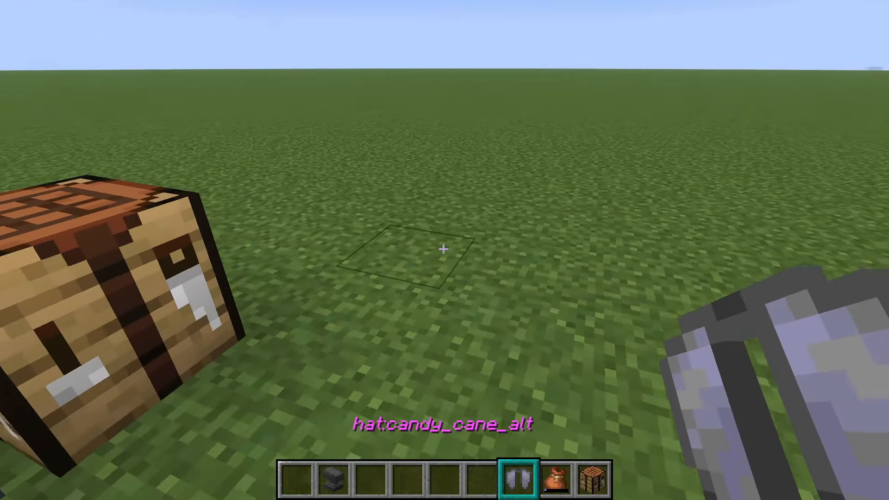
# - Unpack the shears, string and lapis lazuli from the sewing kit onto the ground and collect them
pyautogui.scroll(-1, 445, 250)
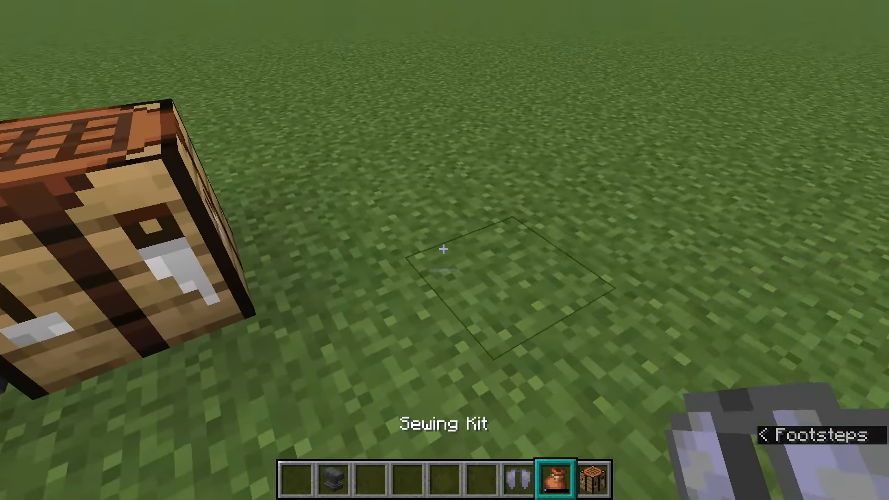
pyautogui.rightClick(445, 250)
pyautogui.press('w')
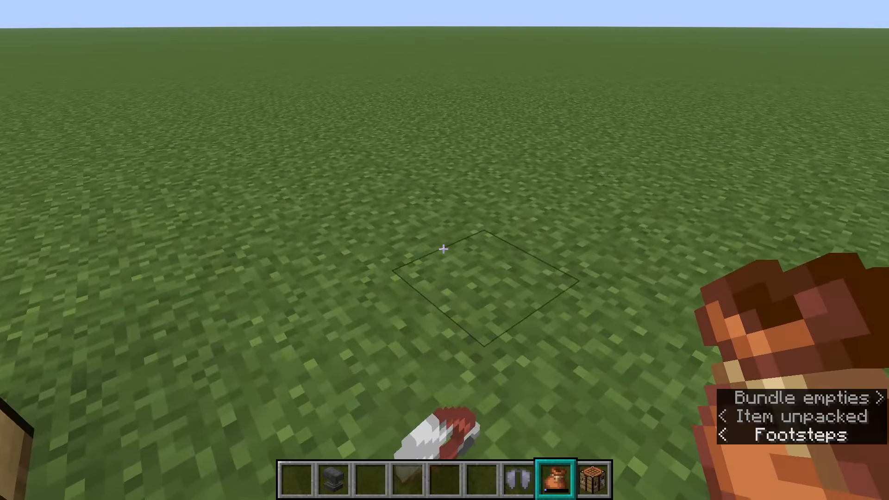
pyautogui.rightClick(443, 249)
pyautogui.rightClick(443, 249)
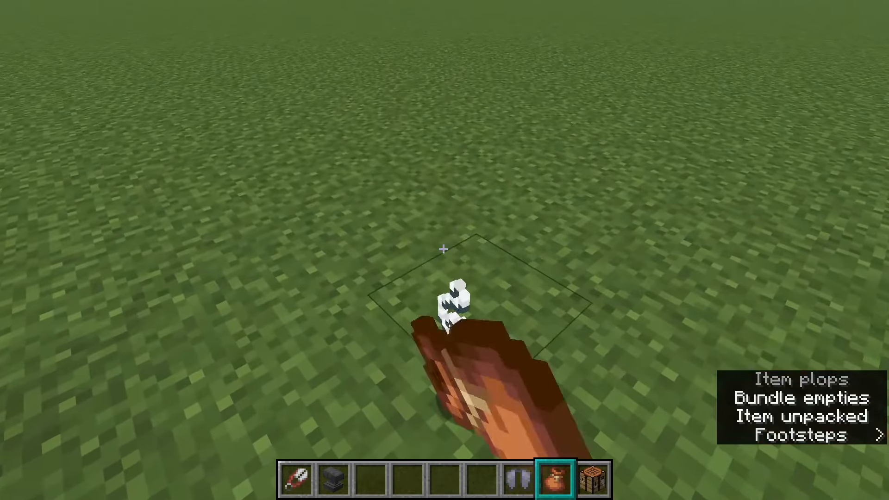
# - Move the renamed elytra to the off hand and restyle it as hat:candy_cane_alt with the shimmering lapis lazuli and sewing string
pyautogui.scroll(1, 443, 250)
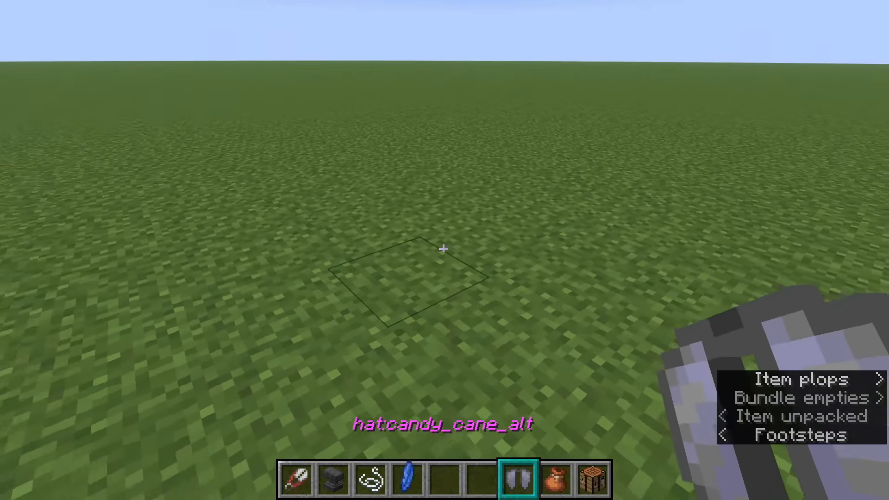
pyautogui.press('f')
pyautogui.scroll(4, 443, 249)
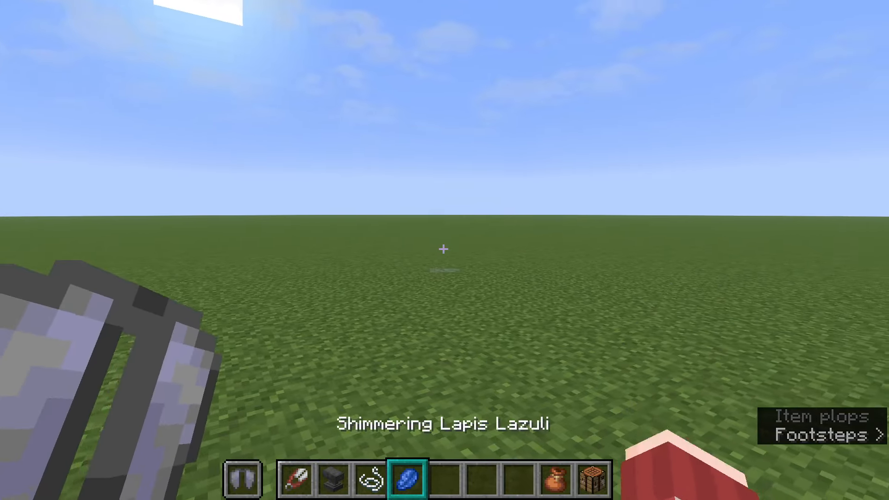
pyautogui.rightClick(444, 249)
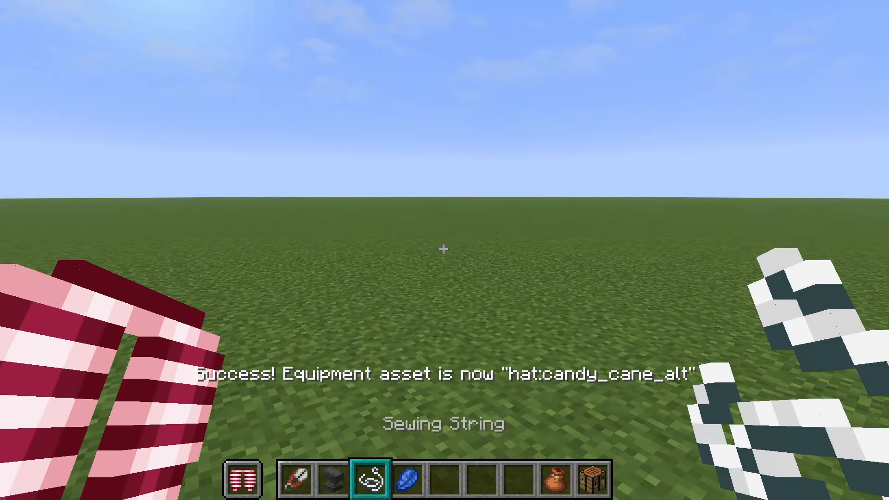
# - Equip the candy-cane elytra in the chest armor slot and view it on the player in third person
pyautogui.scroll(-2, 444, 249)
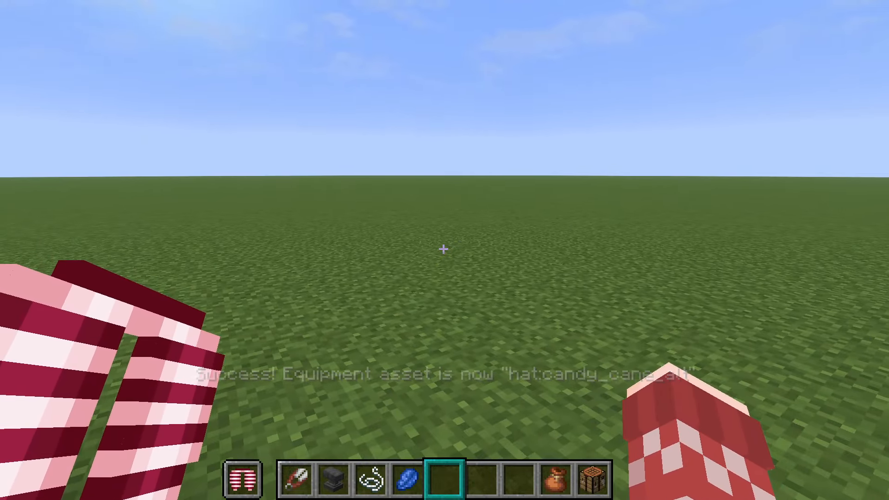
pyautogui.press('e')
pyautogui.click(585, 393)
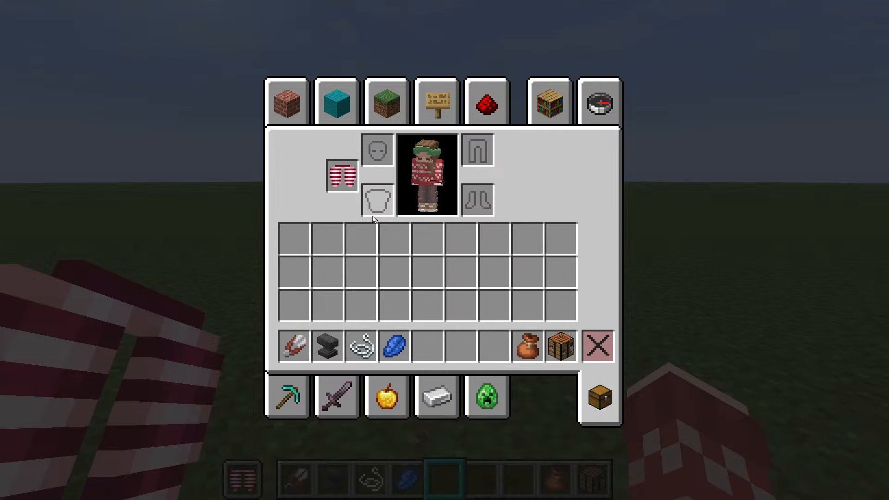
pyautogui.press('e')
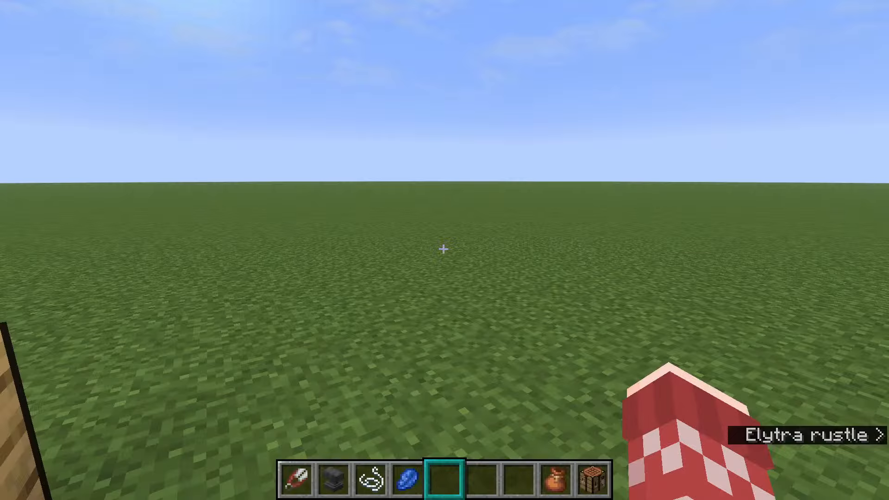
pyautogui.press('F5')
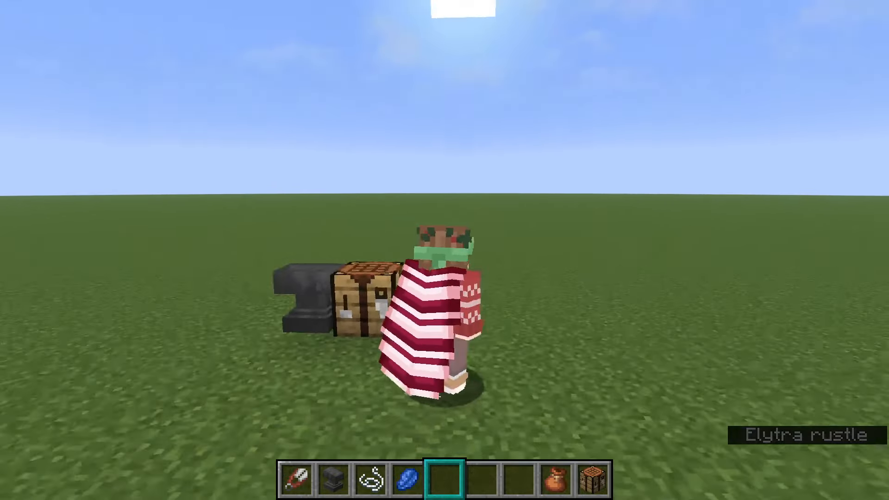
pyautogui.press('w')
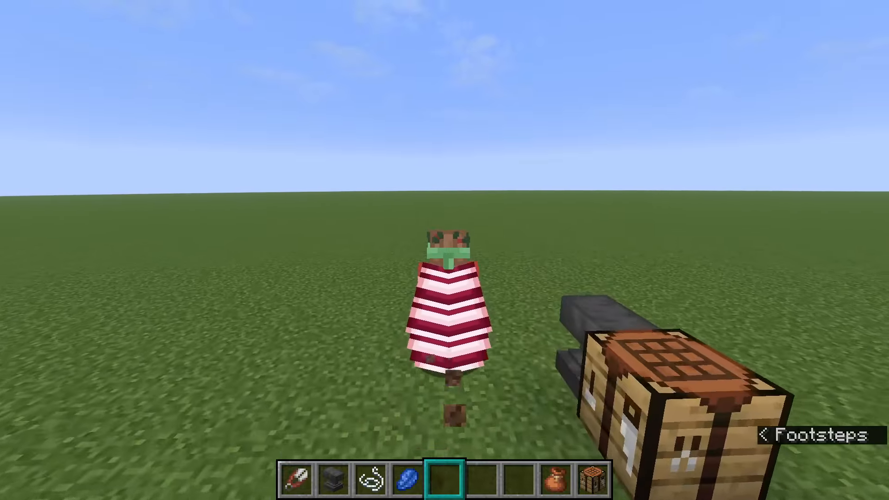
# - Find the firework rocket with flight duration 1 and place it in the seventh hotbar slot
pyautogui.press('e')
pyautogui.click(600, 103)
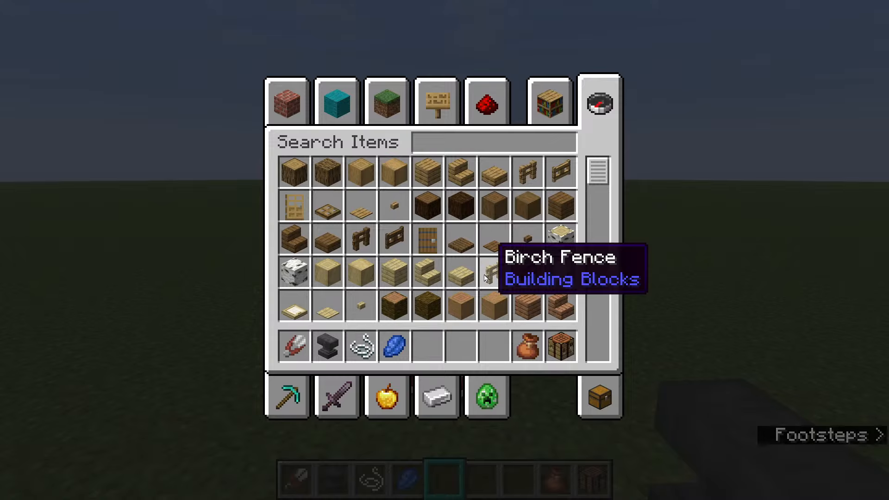
pyautogui.write('fire')
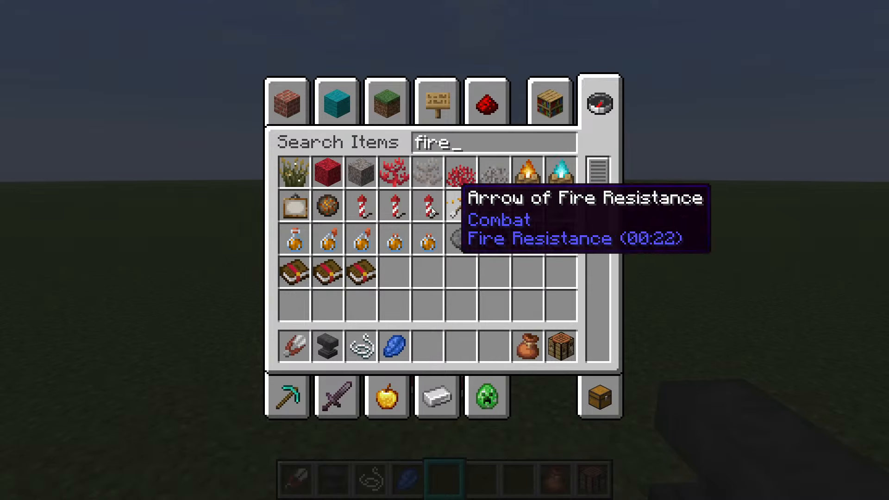
pyautogui.click(362, 206)
pyautogui.click(494, 346)
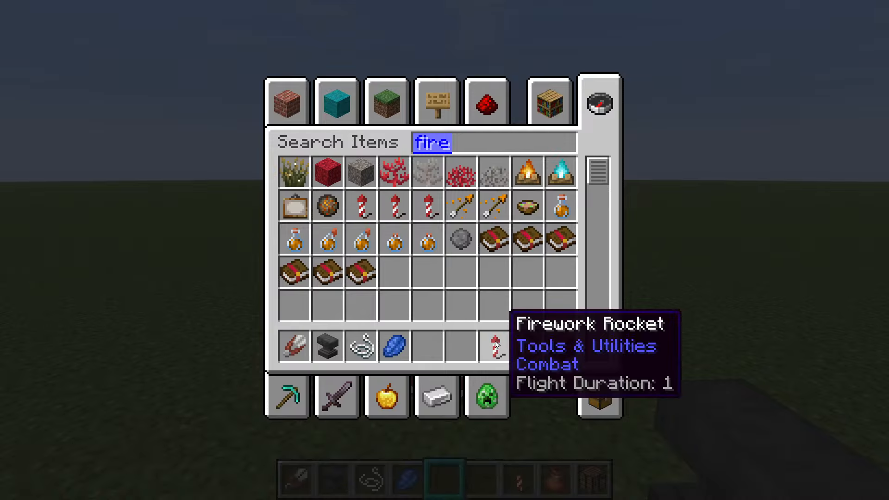
pyautogui.press('e')
# - Fly with the candy-cane elytra using the firework rocket and view the open wings from the front
pyautogui.press('7')
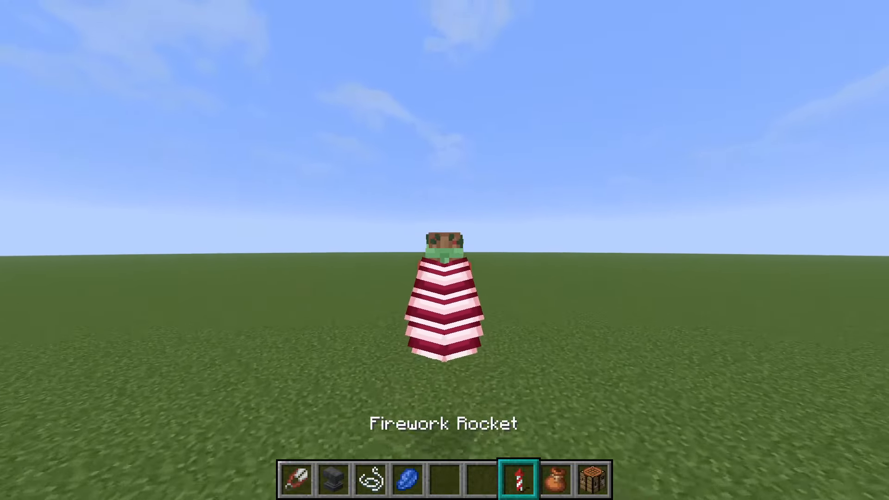
pyautogui.press('F5')
pyautogui.press('F5')
pyautogui.rightClick(444, 250)
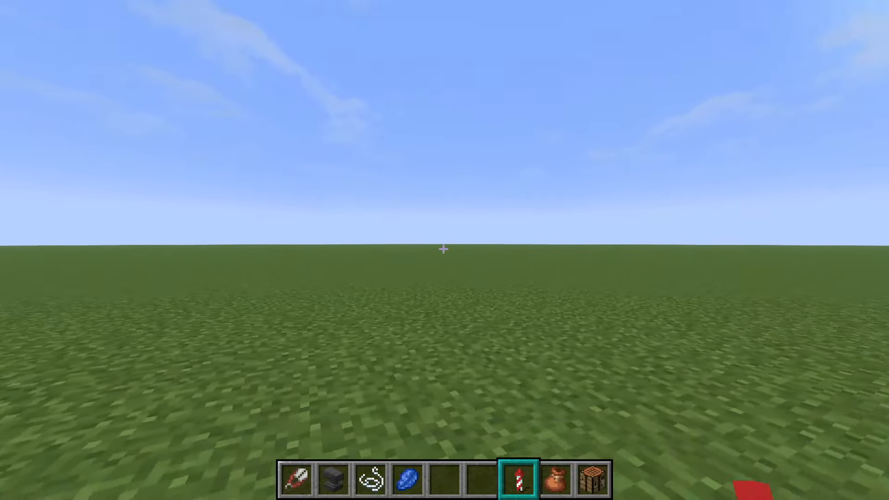
pyautogui.press('F5')
pyautogui.press('F5')
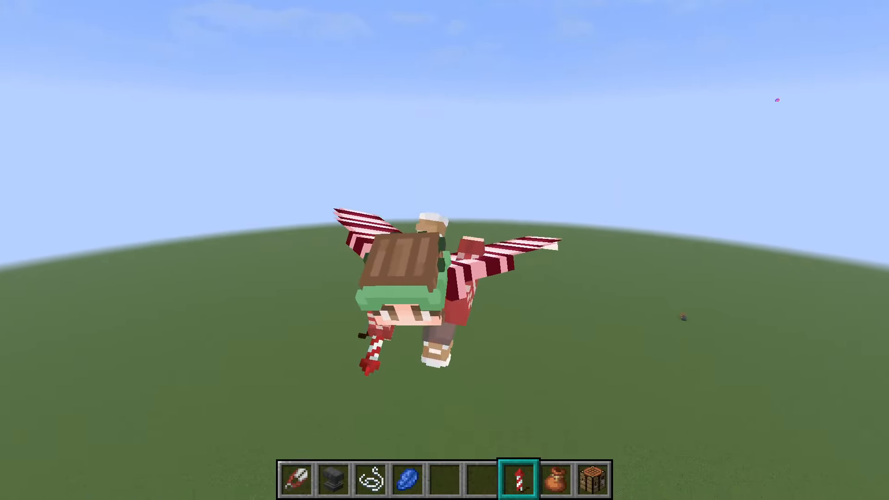
# - Keep flying with the firework rocket, examine the open wings in first- and third-person views, and land on the grass
pyautogui.press('F5')
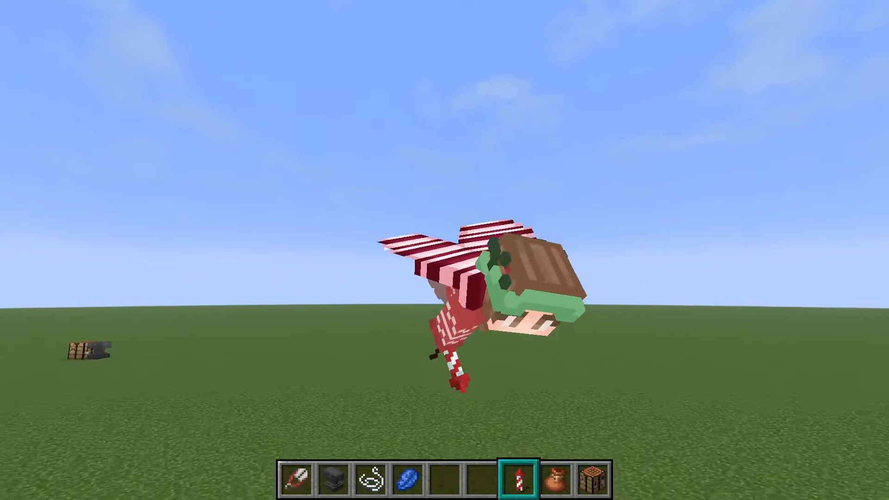
pyautogui.rightClick(444, 250)
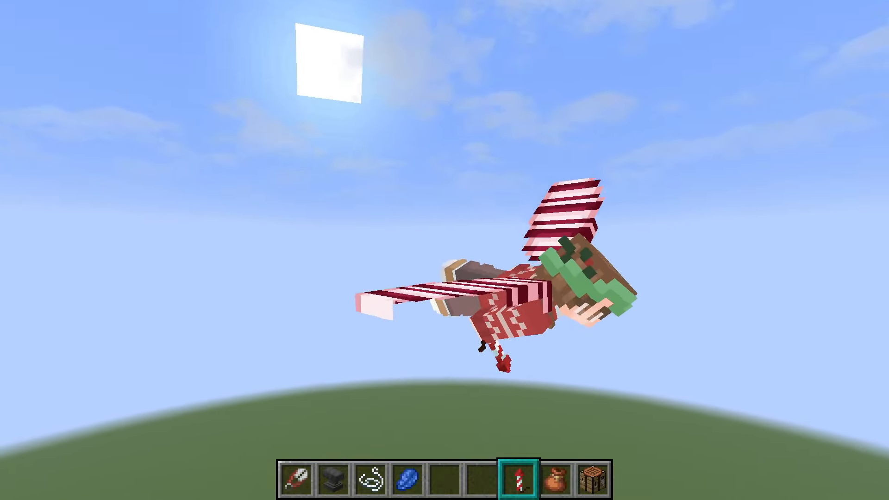
pyautogui.press('F5')
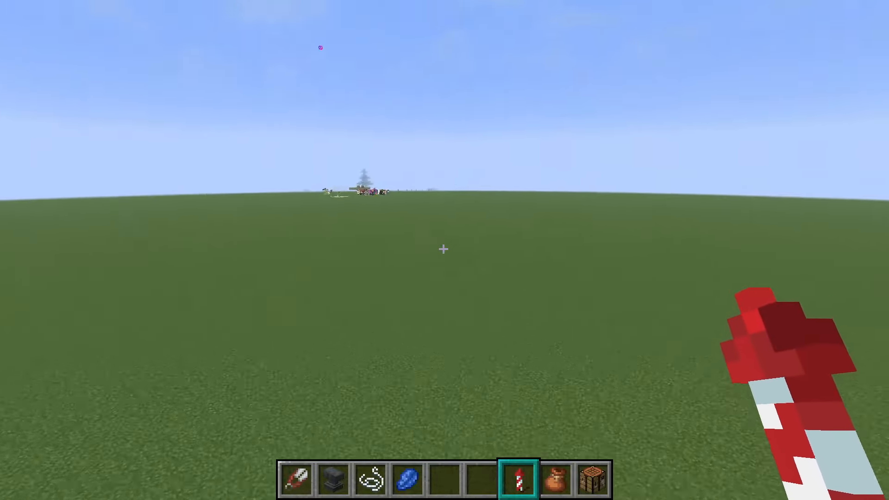
pyautogui.press('F5')
pyautogui.press('F5')
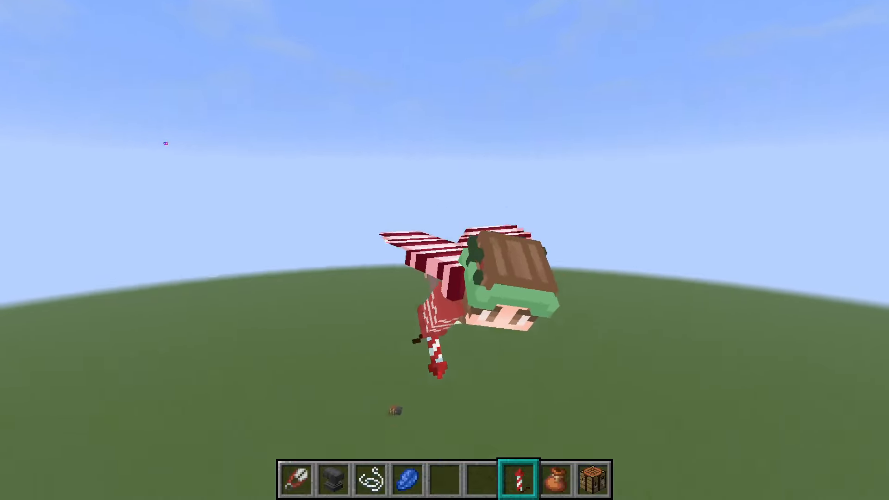
pyautogui.press('F5')
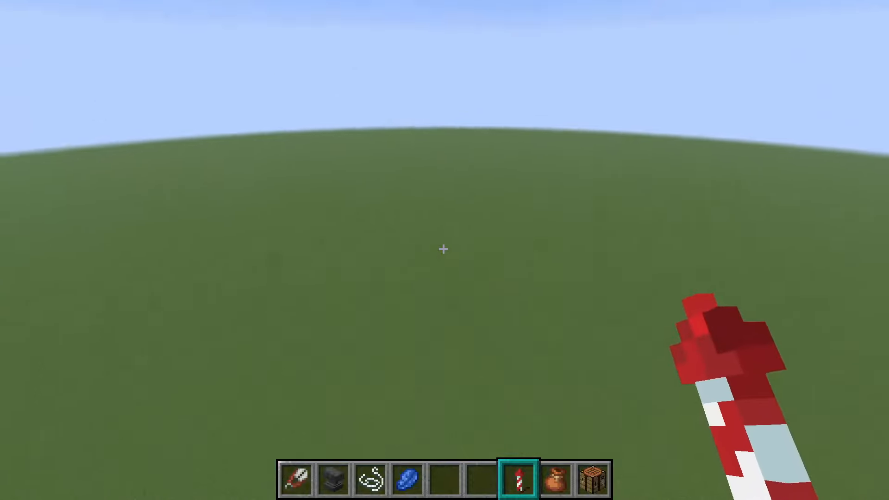
pyautogui.press('F5')
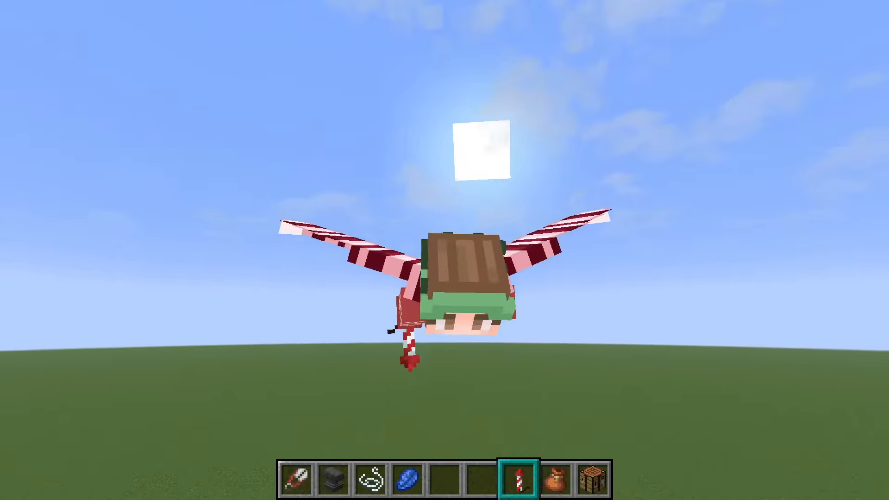
pyautogui.press('F5')
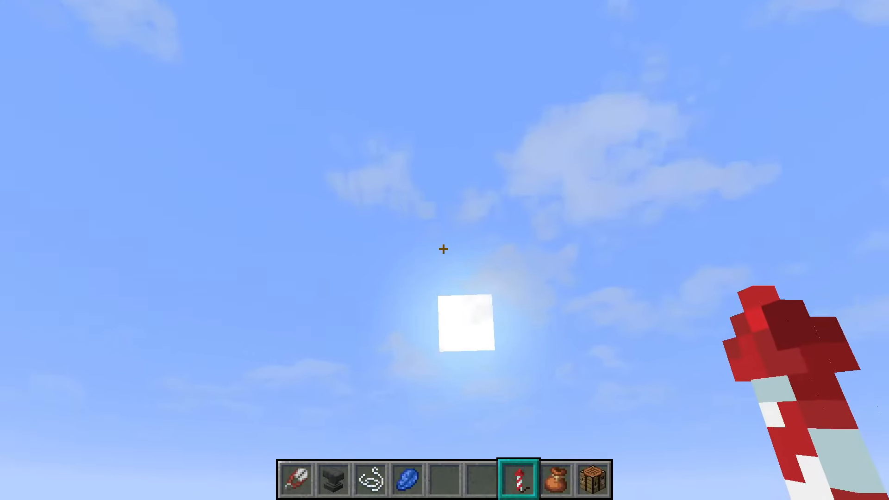
pyautogui.press('F5')
pyautogui.press('F5')
pyautogui.press('F5')
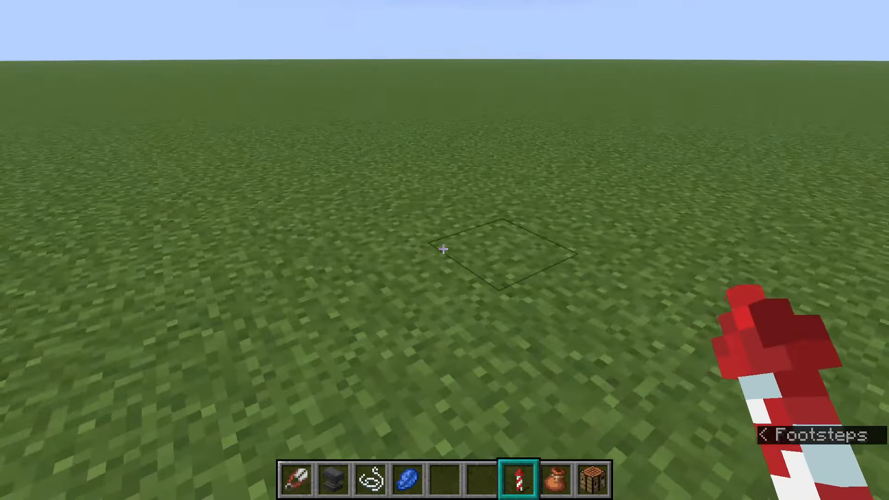
# - Find a plain elytra in the creative item search and place it in the sixth hotbar slot
pyautogui.scroll(1, 443, 249)
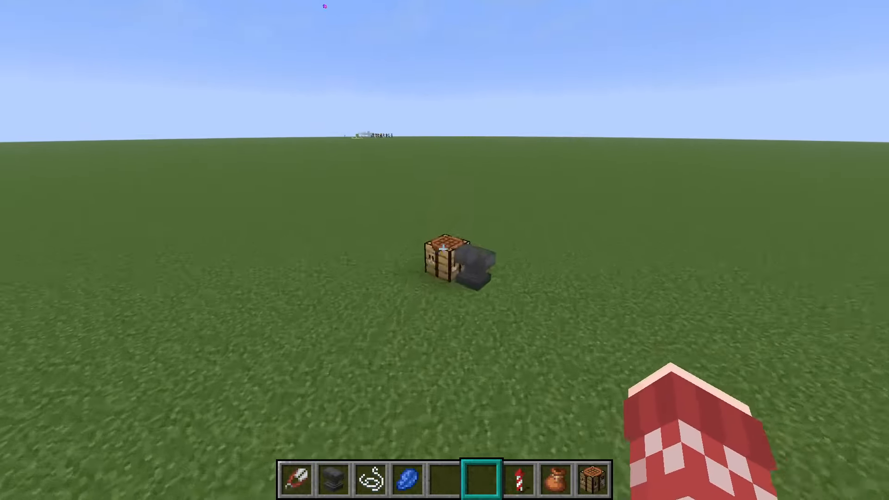
pyautogui.write('e')
pyautogui.write('el')
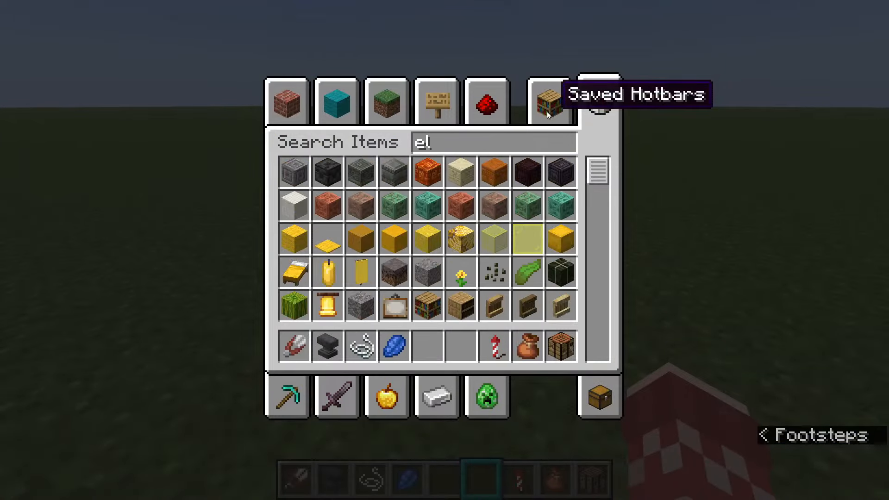
pyautogui.write('ytr')
pyautogui.click(294, 171)
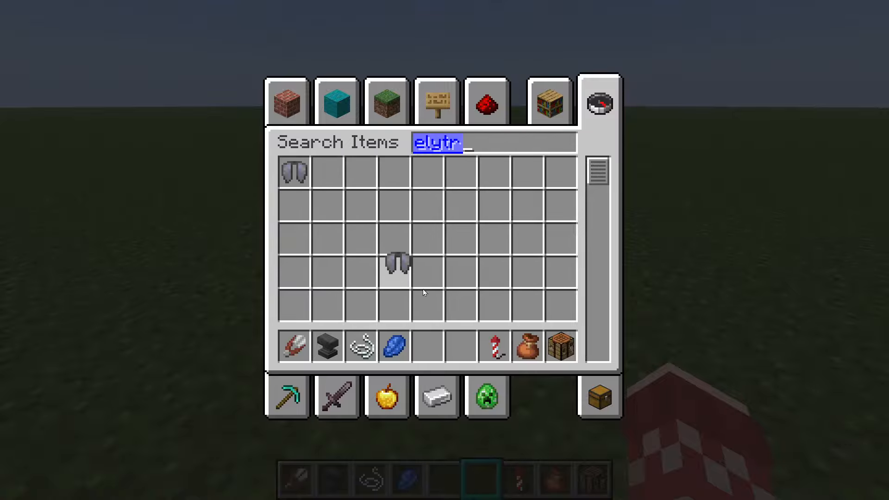
pyautogui.press('e')
# - Rename the plain elytra to hat:candy_cane at the anvil and return it to the hotbar
pyautogui.rightClick(445, 250)
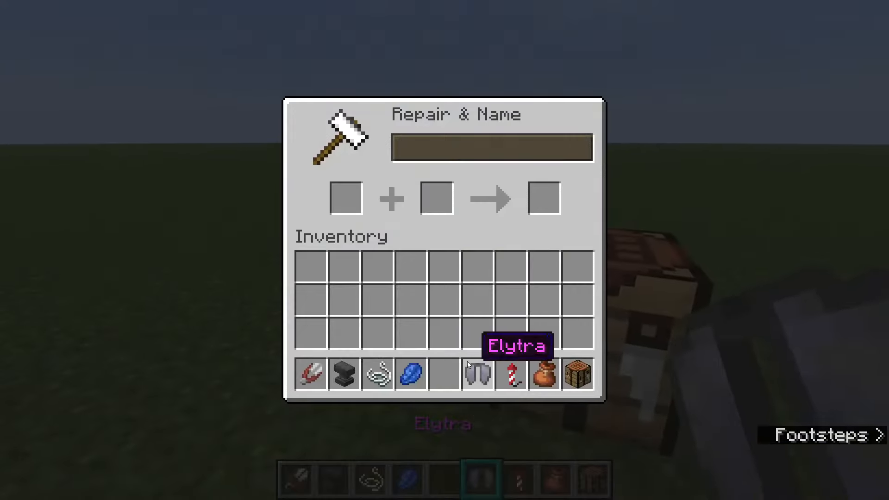
pyautogui.keyDown('shift'); pyautogui.click(467, 365); pyautogui.keyUp('shift')
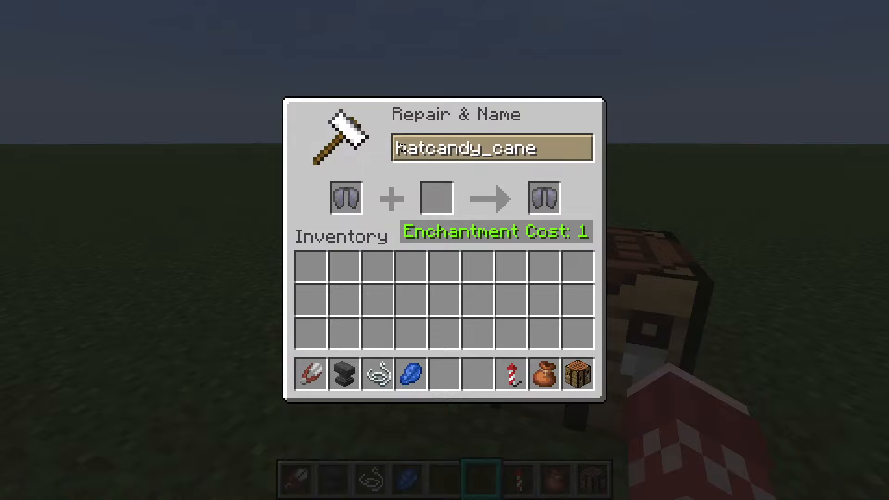
pyautogui.keyDown('shift'); pyautogui.click(535, 190); pyautogui.keyUp('shift')
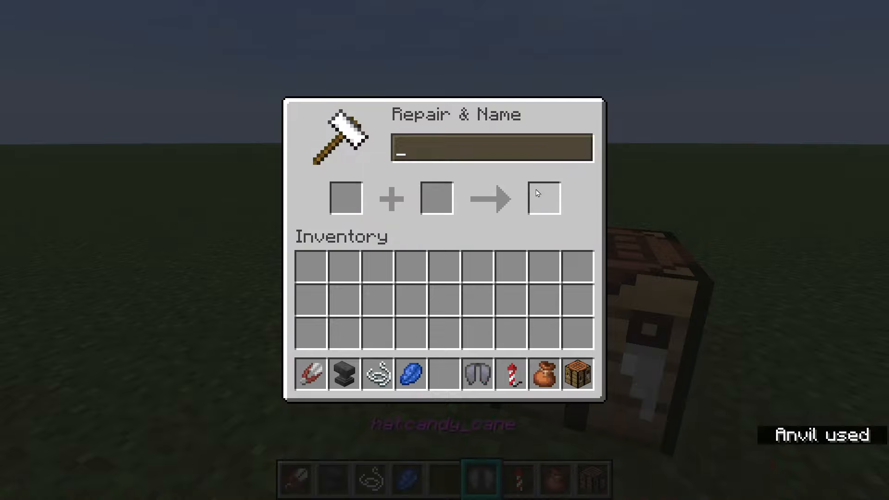
pyautogui.press('Escape')
# - Move the renamed elytra to the off hand and restyle it as hat:candy_cane with the sewing string
pyautogui.press('f')
pyautogui.press('3')
pyautogui.rightClick(443, 249)
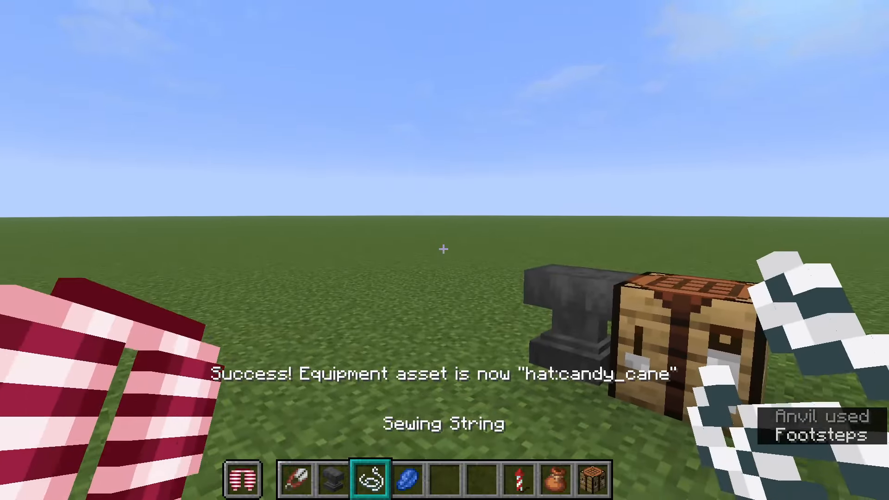
# - Equip the hat:candy_cane elytra in the chest armor slot in place of the worn one and view it from behind in third person
pyautogui.scroll(-2, 443, 249)
pyautogui.press('e')
pyautogui.click(598, 413)
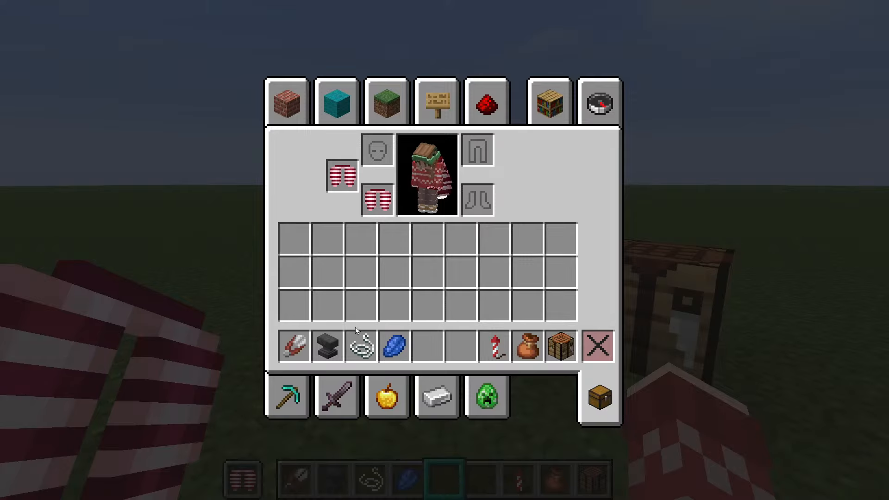
pyautogui.click(355, 186)
pyautogui.click(384, 204)
pyautogui.press('e')
pyautogui.press('F5')
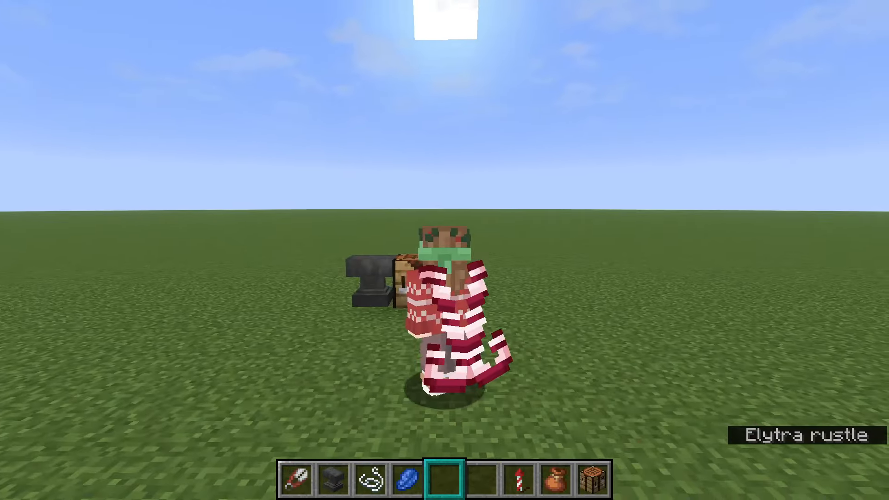
pyautogui.press('w')
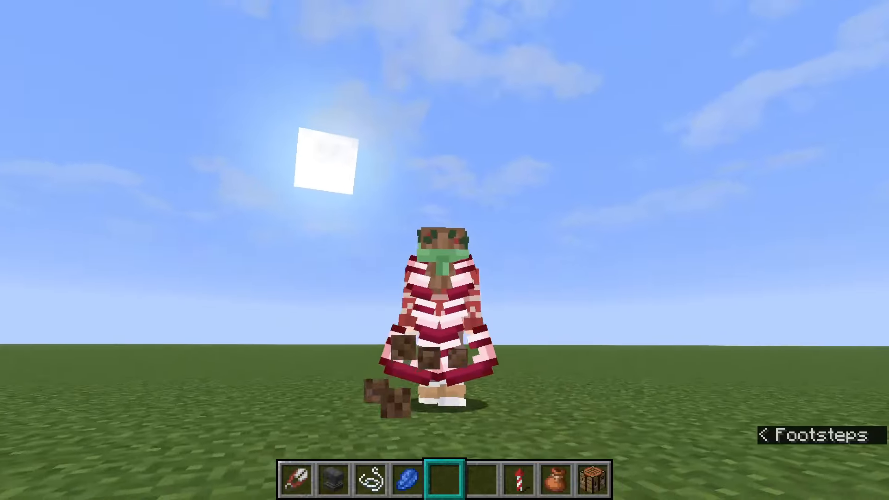
# - Fly with the hook-shaped candy-cane elytra using the firework rocket, view the open wings from several angles, and land near the crafting table
pyautogui.scroll(-1, 444, 250)
pyautogui.press('space')
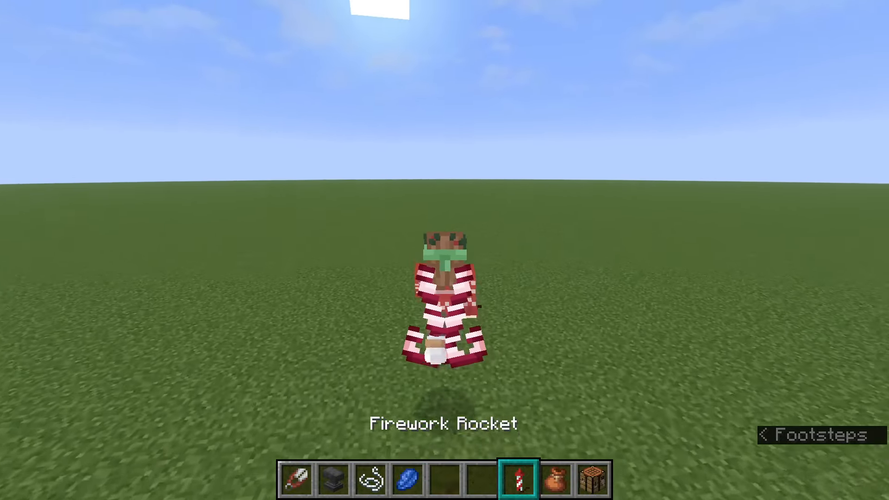
pyautogui.press('space')
pyautogui.press('space')
pyautogui.rightClick(445, 250)
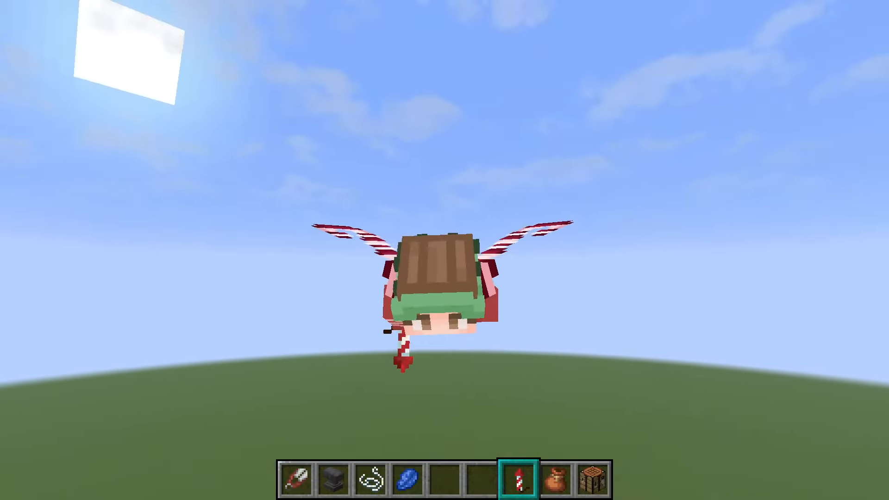
pyautogui.press('F5')
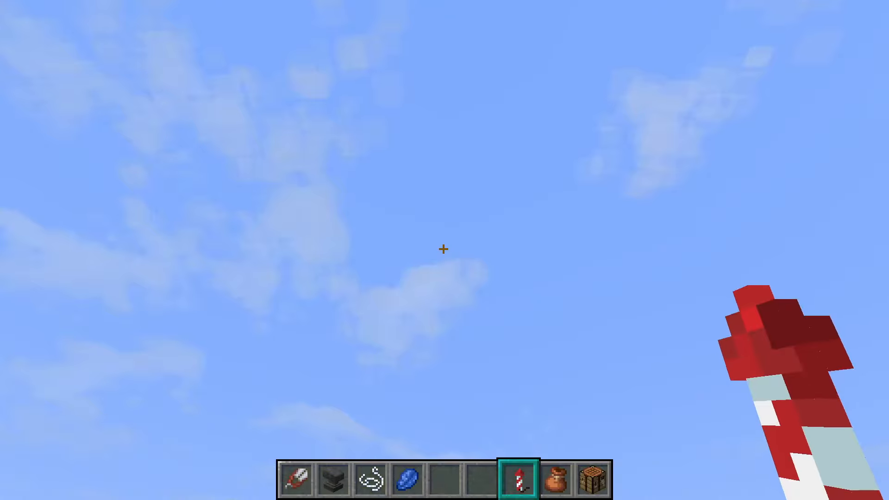
pyautogui.press('F5')
pyautogui.press('F5')
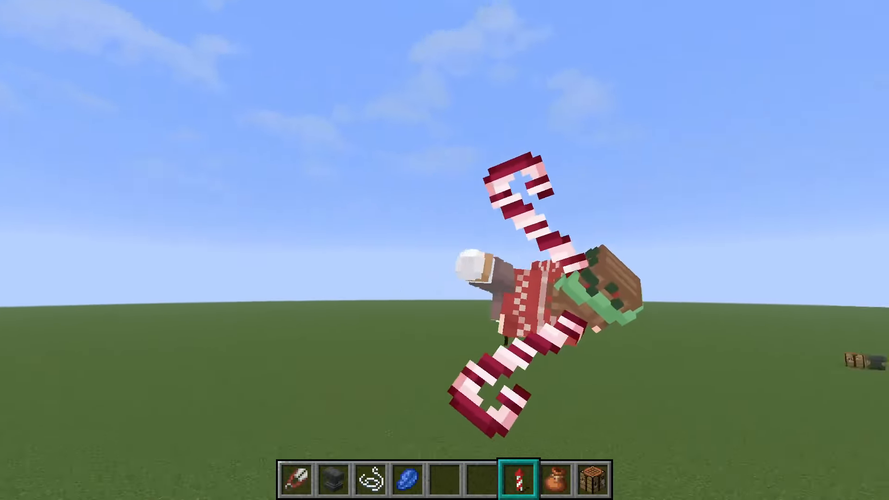
pyautogui.rightClick(444, 250)
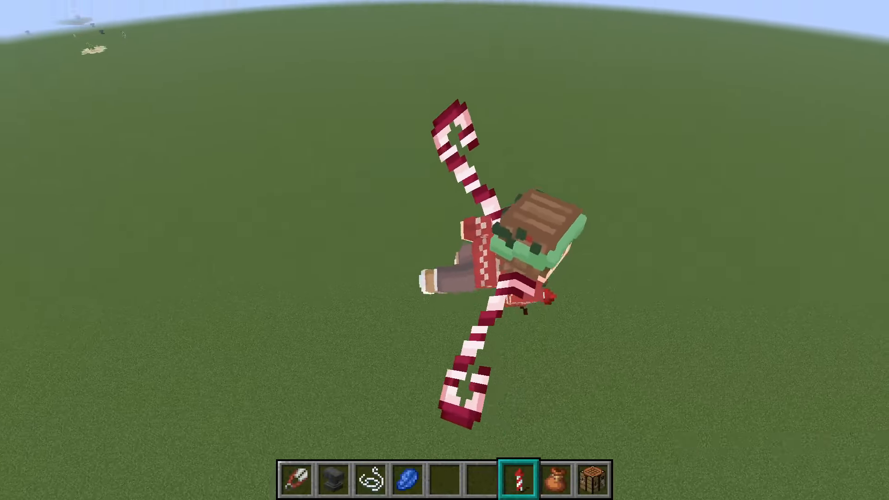
pyautogui.press('F5')
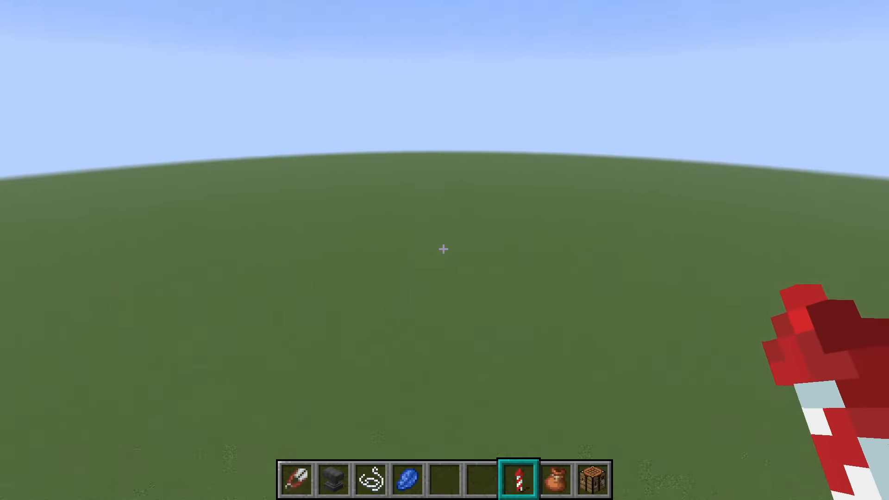
pyautogui.press('6')
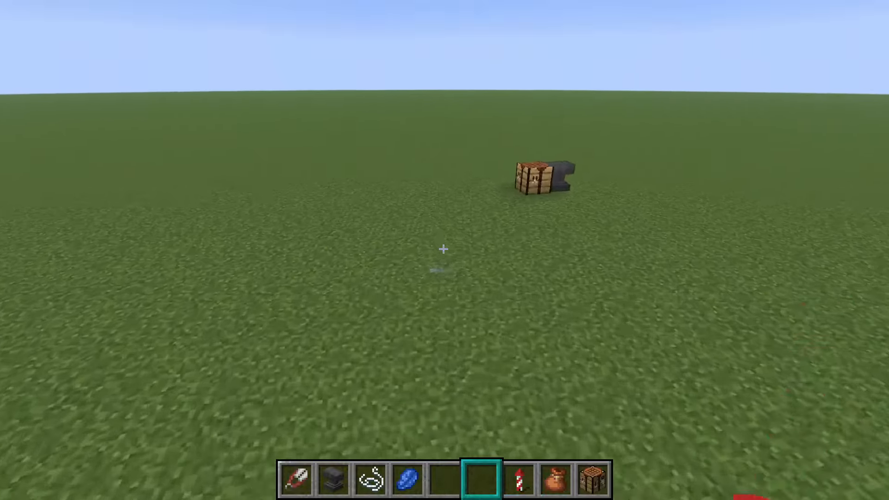
# - Examine the worn candy-cane elytra on the standing player from the front and in the inventory
pyautogui.press('F5')
pyautogui.press('F5')
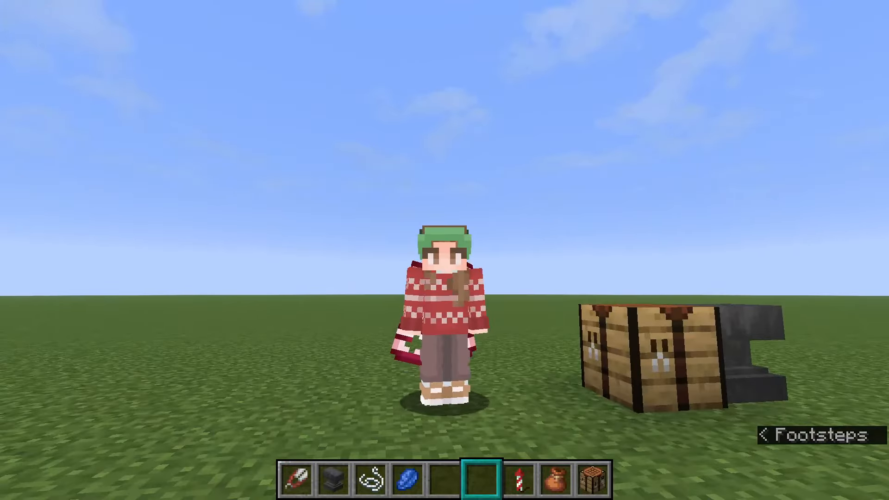
pyautogui.press('F5')
pyautogui.press('5')
pyautogui.scroll(-1, 443, 249)
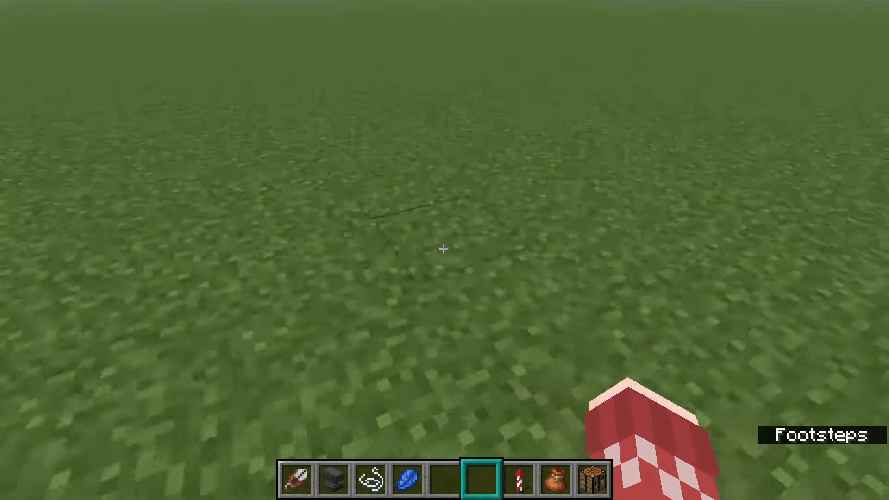
pyautogui.press('s')
pyautogui.press('a')
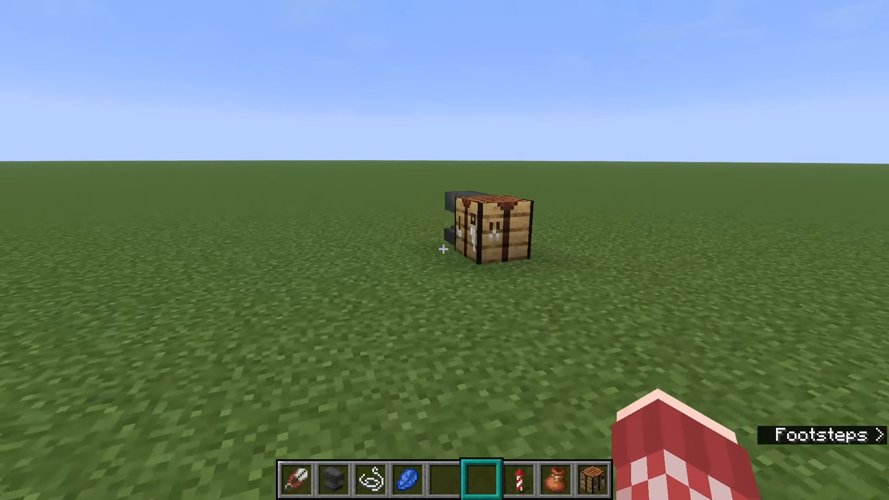
pyautogui.press('w')
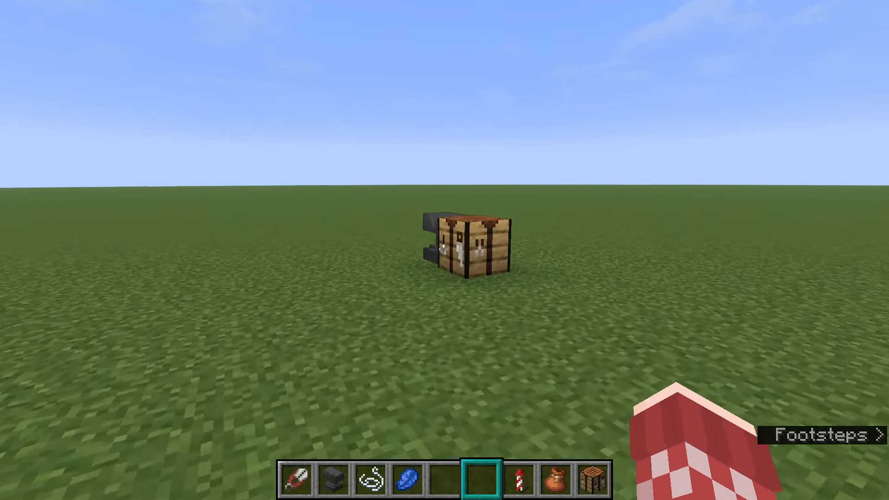
pyautogui.press('e')
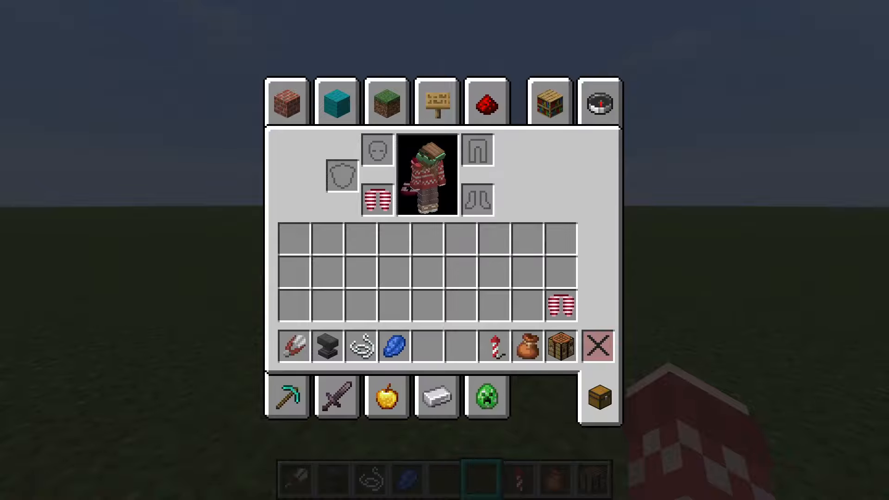
pyautogui.press('e')
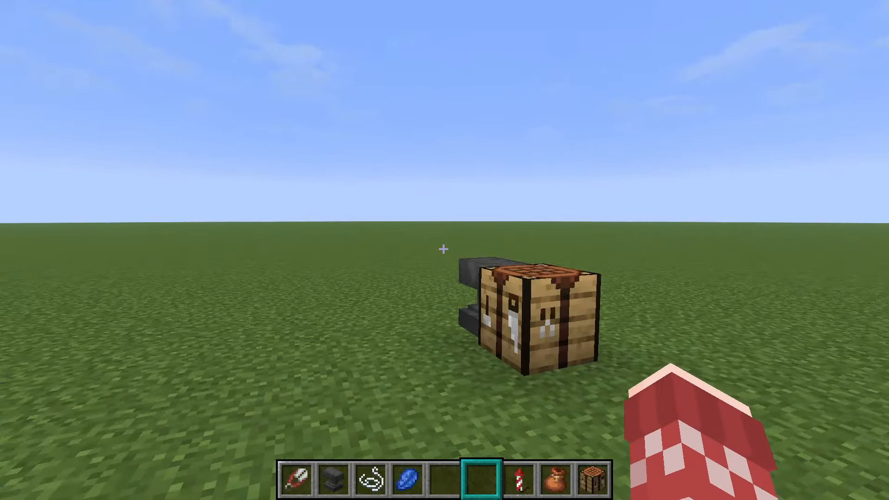
pyautogui.press('F5')
pyautogui.press('F5')
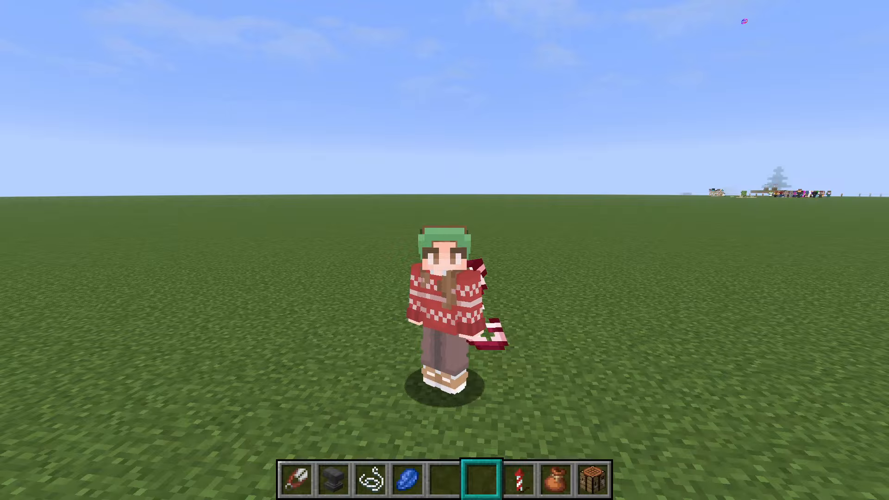
pyautogui.press('F5')
# - Check the inventory once more, switch to Blockbench, and view the santa_hat display preview on the player's head from nearer the front
pyautogui.press('e')
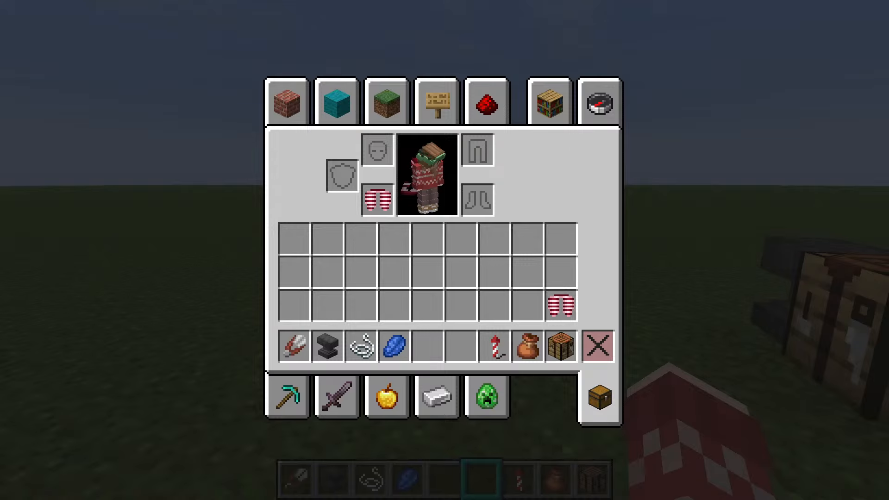
pyautogui.press('Escape')
pyautogui.press('Escape')
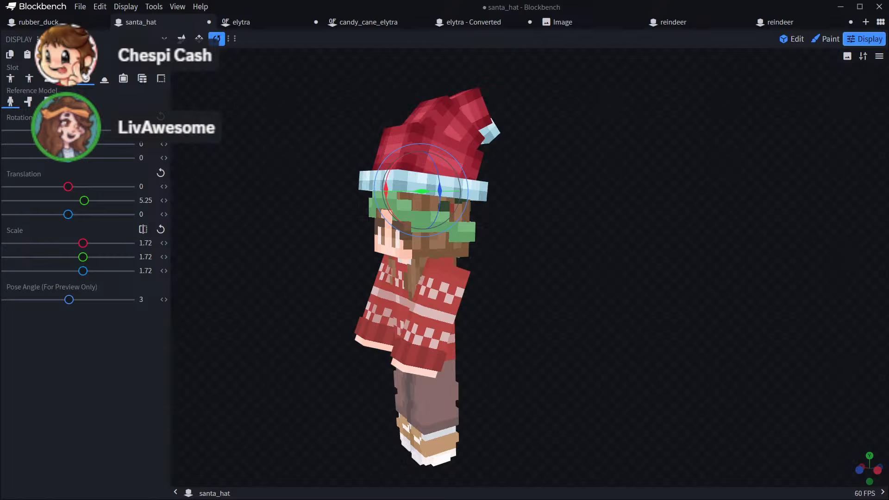
pyautogui.moveTo(579, 257); pyautogui.dragTo(603, 258)
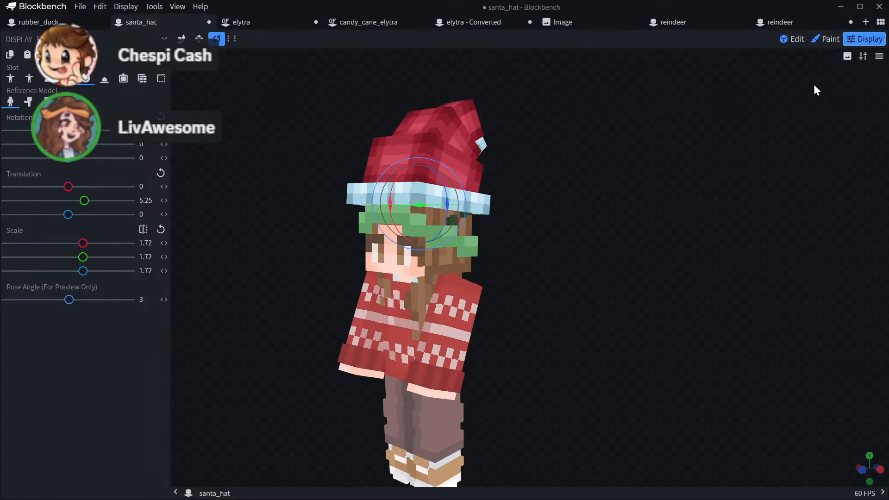
# - Create a new Java Block/Item project with the file name present_box
pyautogui.click(866, 21)
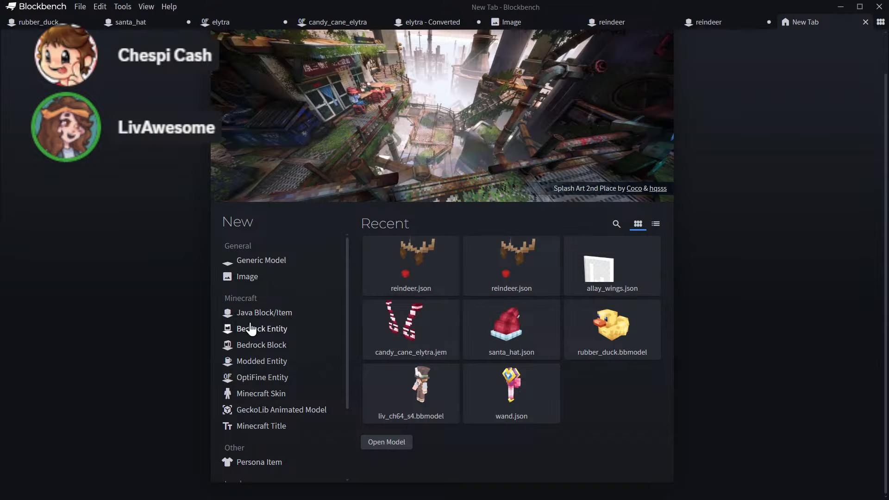
pyautogui.click(264, 313)
pyautogui.click(565, 470)
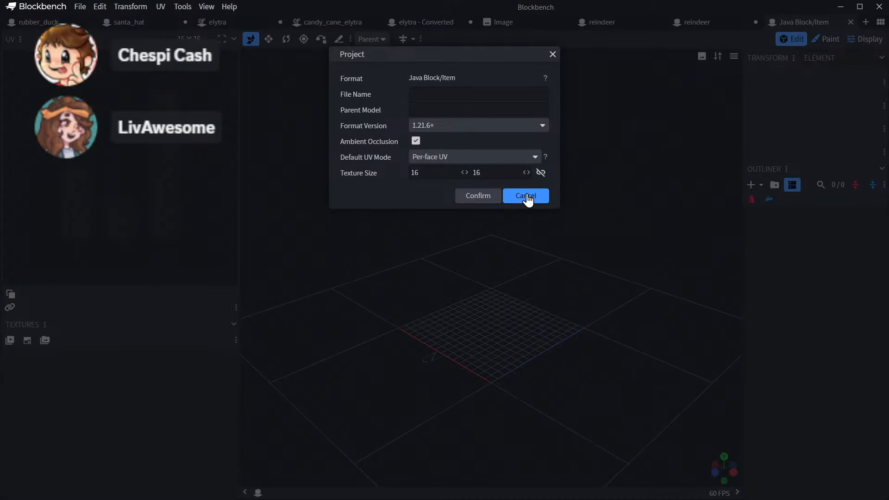
pyautogui.write('presen')
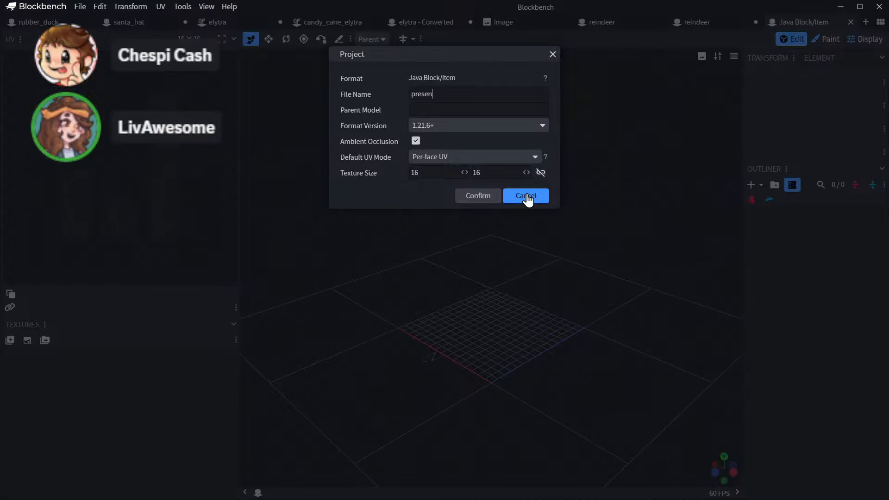
pyautogui.write('t_box')
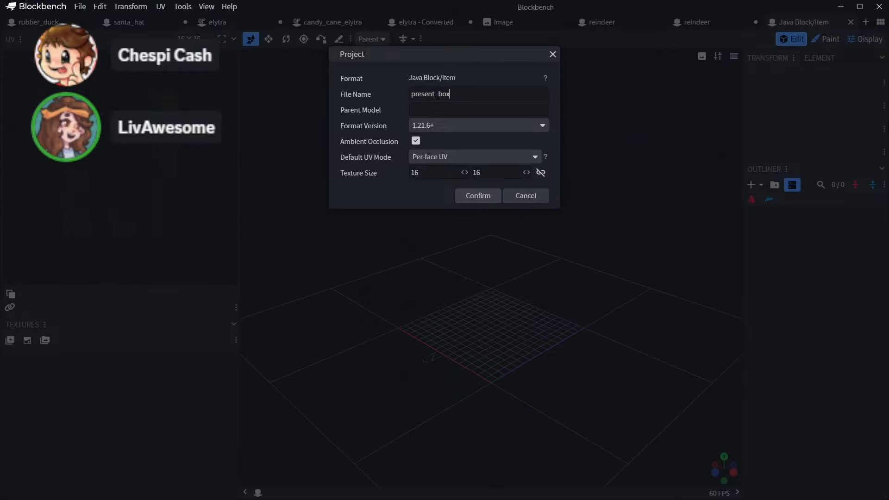
pyautogui.click(482, 200)
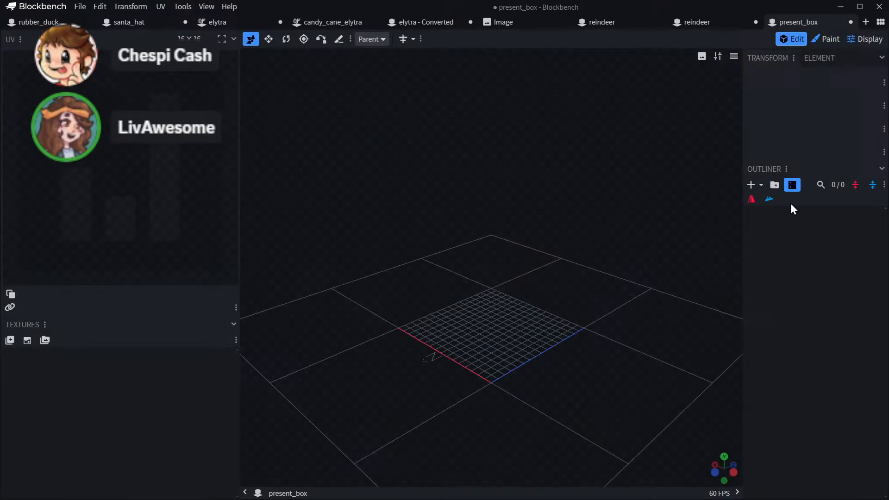
# - Add a cube and stretch its base to 14 by 14 units along the X and Z axes
pyautogui.click(751, 184)
pyautogui.moveTo(527, 299); pyautogui.dragTo(536, 269)
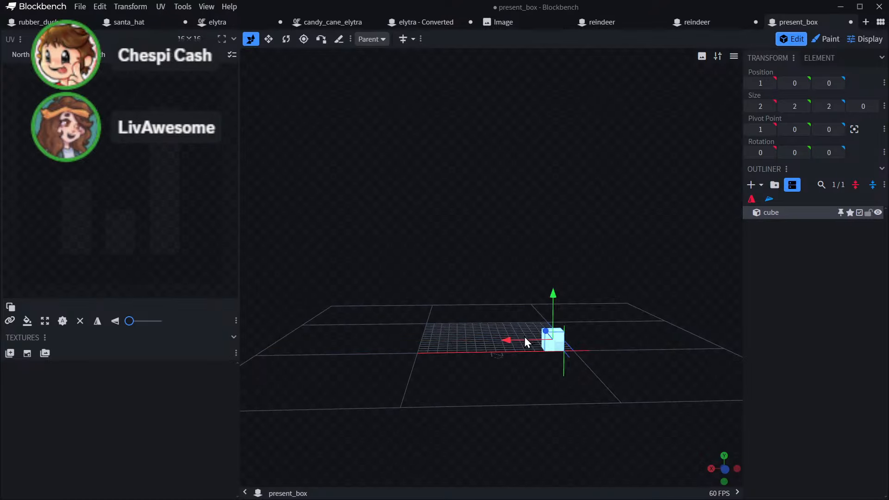
pyautogui.press('s')
pyautogui.moveTo(510, 338); pyautogui.dragTo(407, 346)
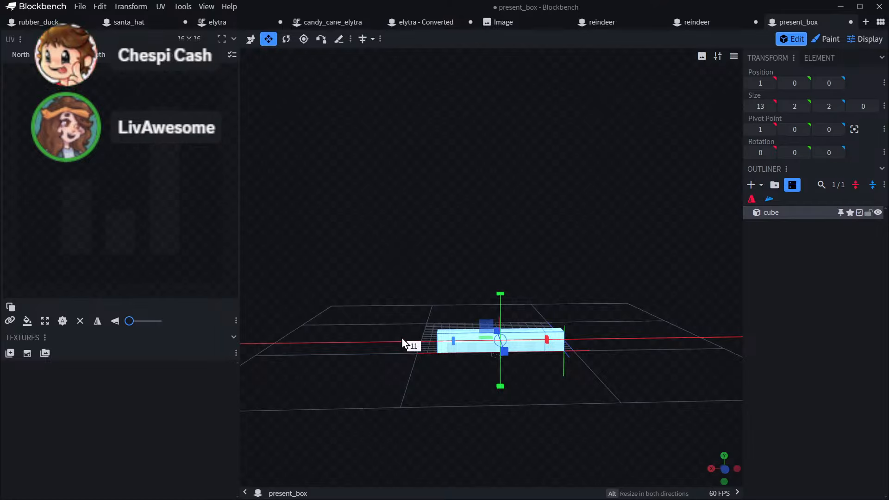
pyautogui.moveTo(566, 238); pyautogui.dragTo(434, 266)
pyautogui.moveTo(478, 323); pyautogui.dragTo(576, 306)
# - Move the cube to Z position 1 and raise its height to 11 units to form the box body
pyautogui.press('v')
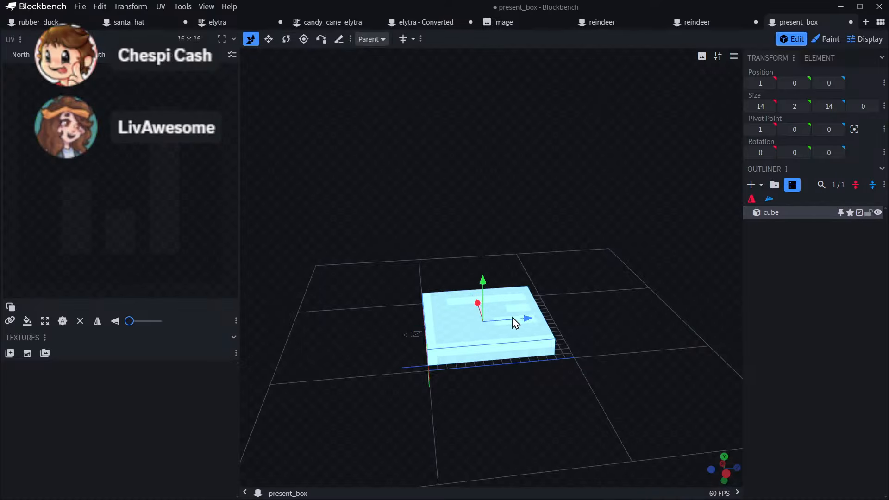
pyautogui.moveTo(513, 318)
pyautogui.mouseDown()
pyautogui.moveTo(536, 318)
pyautogui.moveTo(528, 320)
pyautogui.mouseUp()
pyautogui.moveTo(528, 319); pyautogui.dragTo(506, 213)
pyautogui.press('s')
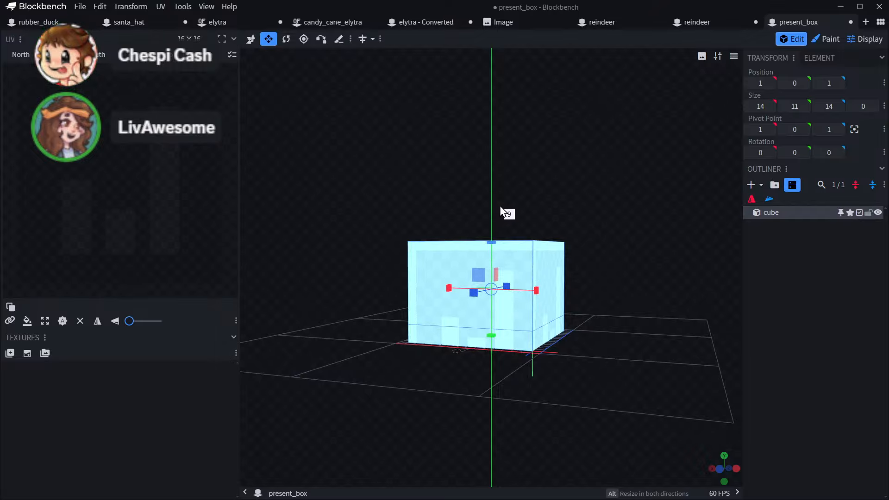
# - Duplicate the box body and reshape the copy into a 16 × 3 × 16 lid at position 0, 11, 0
pyautogui.rightClick(517, 260)
pyautogui.click(545, 297)
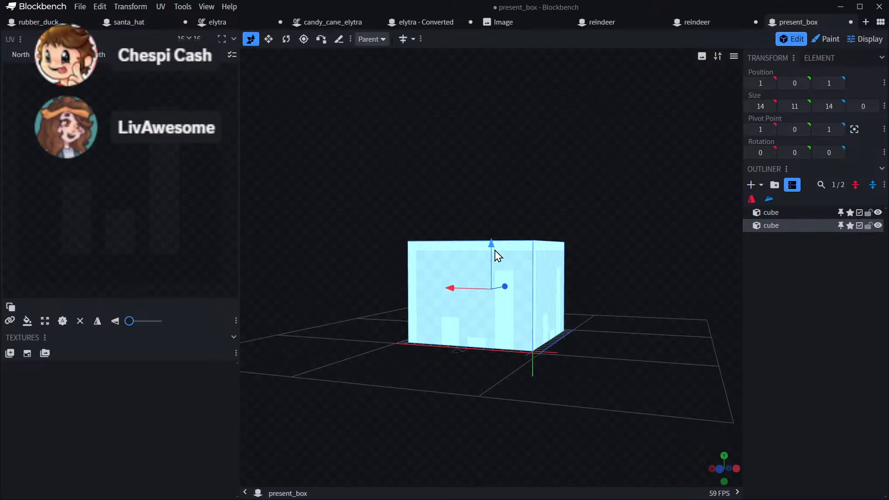
pyautogui.moveTo(492, 245); pyautogui.dragTo(498, 222)
pyautogui.moveTo(576, 201); pyautogui.dragTo(438, 231)
pyautogui.moveTo(537, 230); pyautogui.dragTo(542, 237)
pyautogui.moveTo(597, 225); pyautogui.dragTo(516, 253)
pyautogui.moveTo(453, 243); pyautogui.dragTo(443, 240)
pyautogui.moveTo(602, 186); pyautogui.dragTo(539, 193)
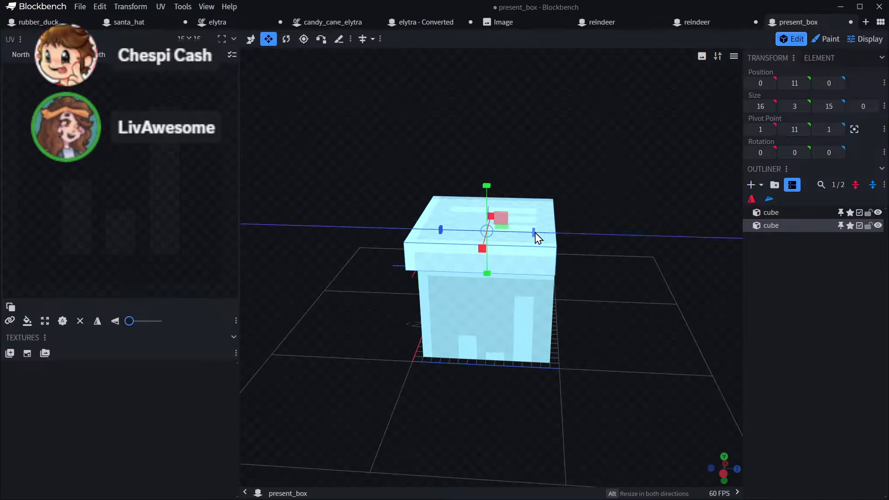
pyautogui.moveTo(532, 234); pyautogui.dragTo(540, 238)
pyautogui.moveTo(563, 186); pyautogui.dragTo(399, 148)
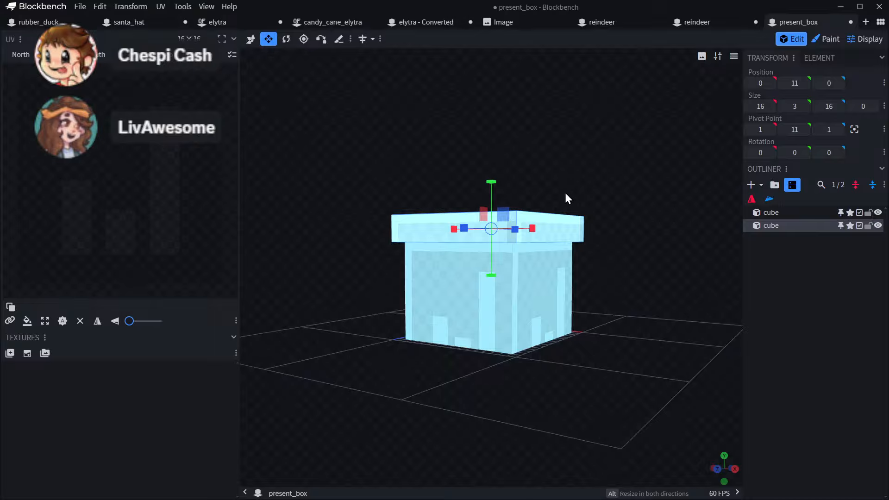
pyautogui.moveTo(565, 199); pyautogui.dragTo(578, 167)
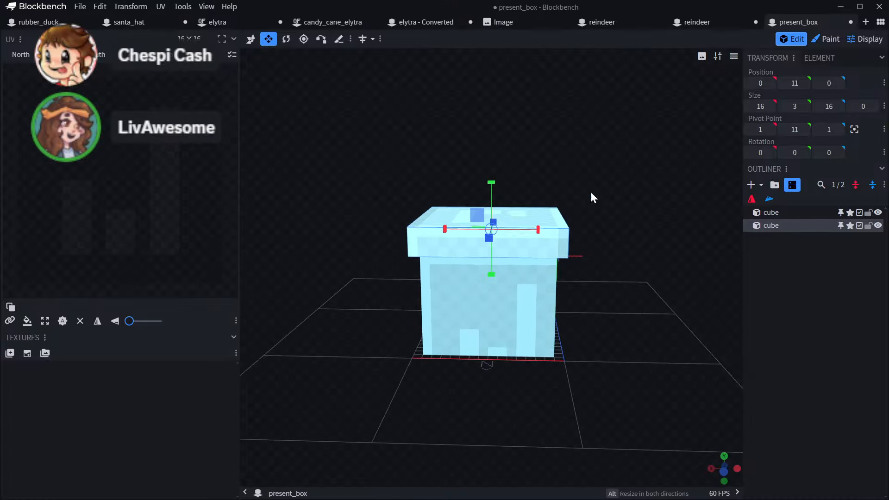
# - Select both cubes and create a 16x texture template named present_box for them
pyautogui.keyDown('shift'); pyautogui.click(790, 214); pyautogui.keyUp('shift')
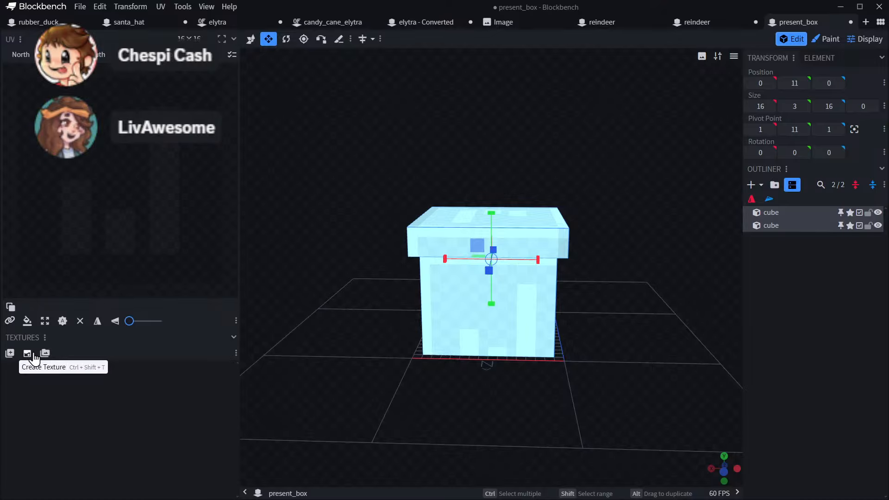
pyautogui.click(27, 353)
pyautogui.write('pr')
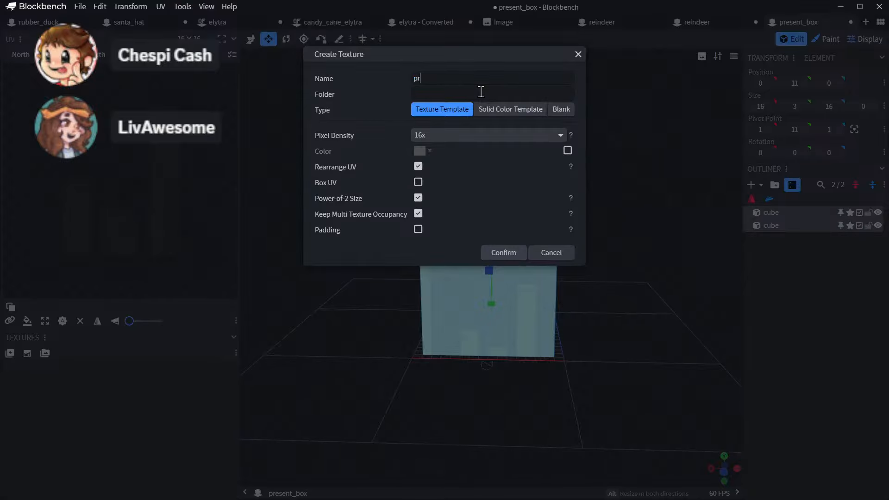
pyautogui.write('esent_box')
pyautogui.click(507, 253)
pyautogui.moveTo(543, 175); pyautogui.dragTo(693, 149)
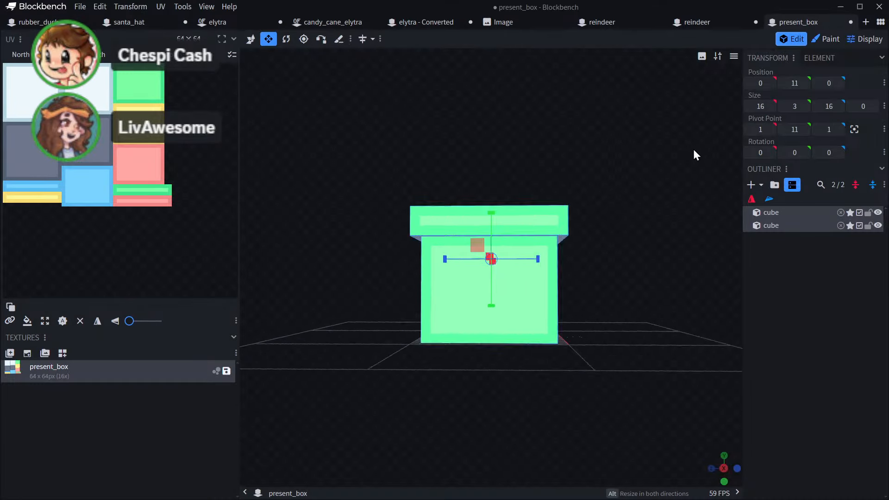
# - Switch to Paint mode and shift the paint colour's hue to 15, giving #edb4a1
pyautogui.click(826, 39)
pyautogui.moveTo(599, 84); pyautogui.dragTo(635, 83)
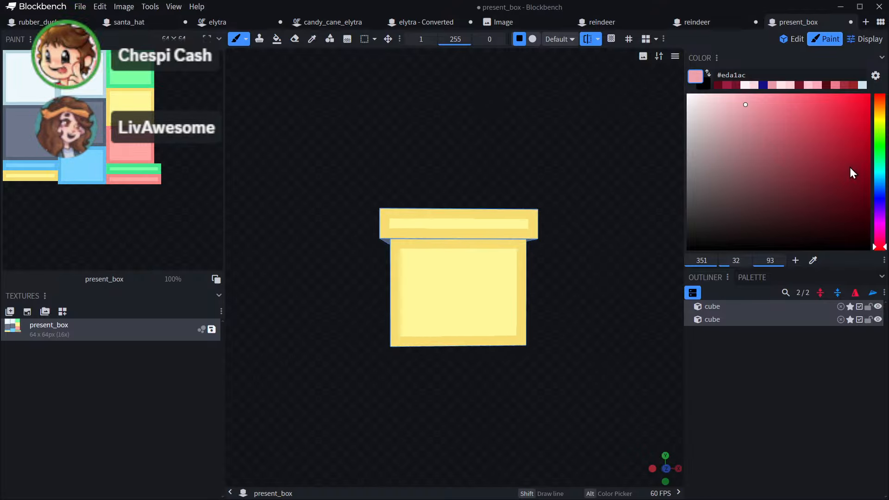
pyautogui.click(879, 101)
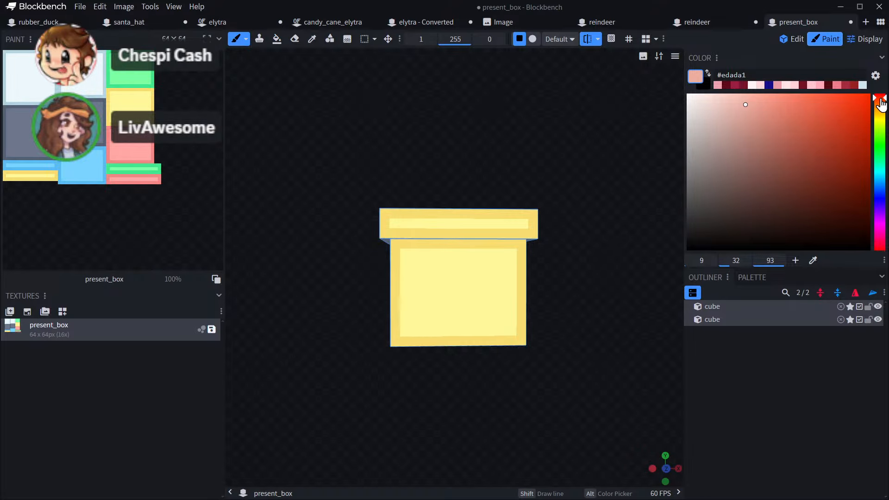
pyautogui.moveTo(881, 106); pyautogui.dragTo(881, 108)
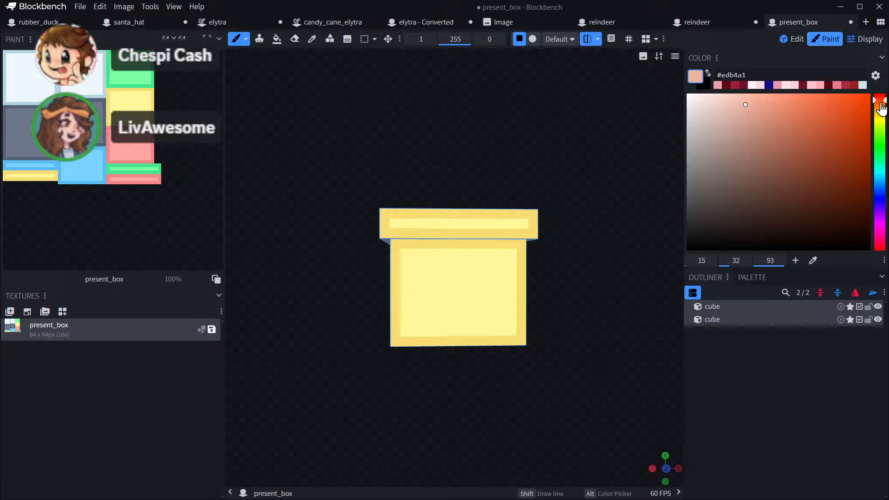
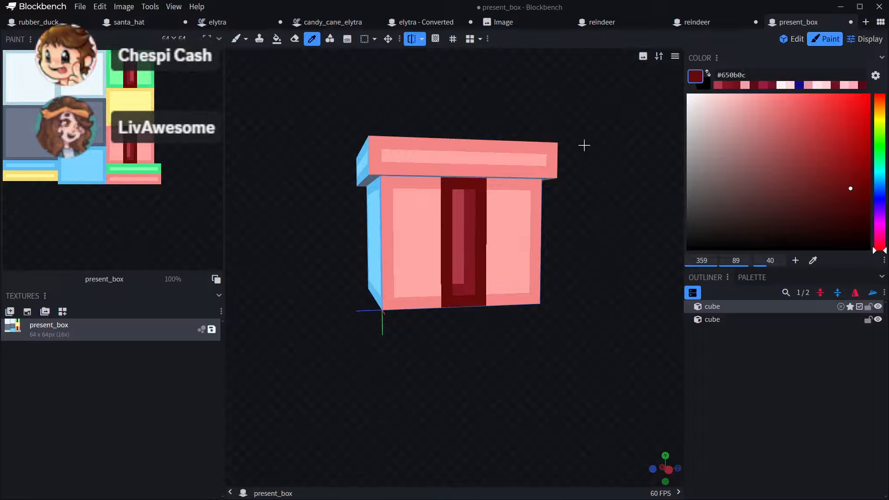
# - Paint dark red #650b0c over the lightest column of the ribbon on the pink side of the box
pyautogui.moveTo(562, 229)
pyautogui.mouseDown()
pyautogui.moveTo(518, 282)
pyautogui.moveTo(340, 351)
pyautogui.mouseUp()
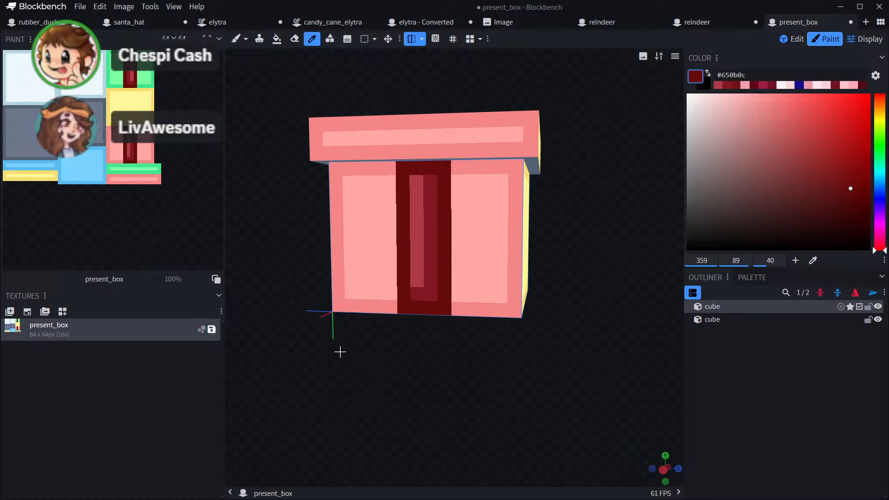
pyautogui.click(237, 40)
pyautogui.moveTo(427, 184)
pyautogui.mouseDown()
pyautogui.moveTo(415, 210)
pyautogui.moveTo(410, 307)
pyautogui.mouseUp()
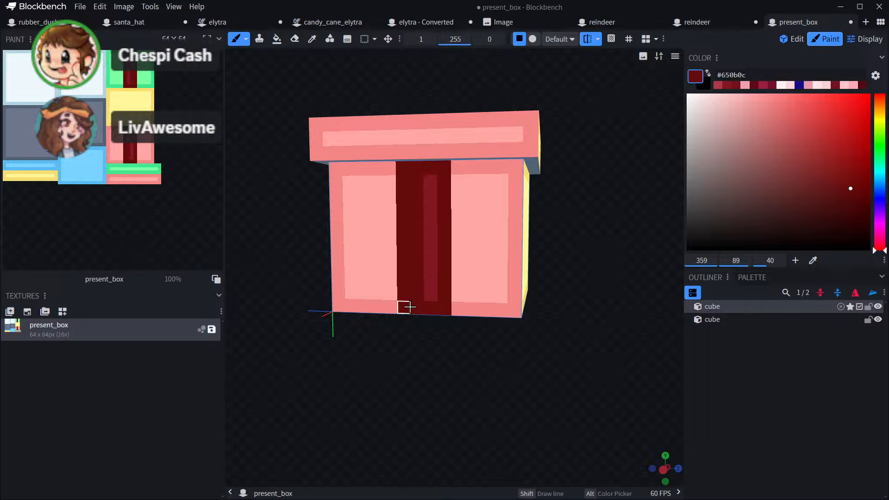
# - Pick the ribbon's #811722 red and paint the right half of the pink side's ribbon with it over the full height
pyautogui.click(312, 39)
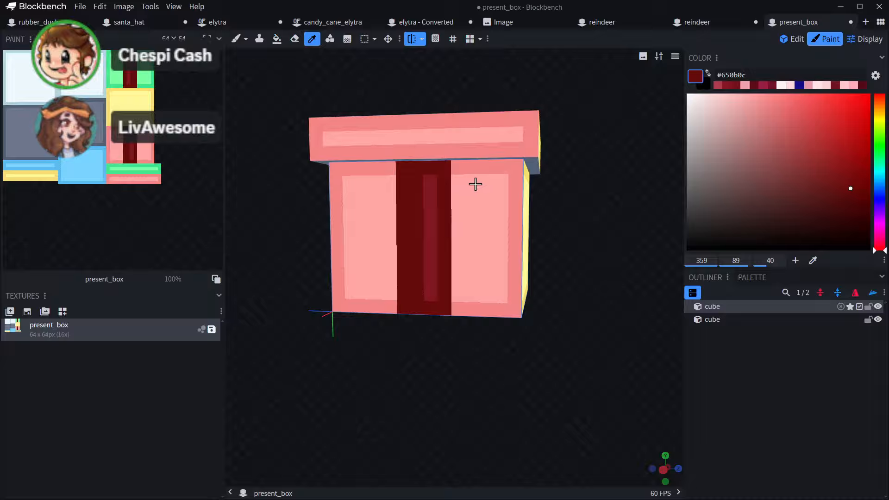
pyautogui.click(432, 204)
pyautogui.click(237, 38)
pyautogui.moveTo(429, 166)
pyautogui.mouseDown()
pyautogui.moveTo(445, 183)
pyautogui.moveTo(441, 300)
pyautogui.mouseUp()
pyautogui.scroll(-2, 463, 352)
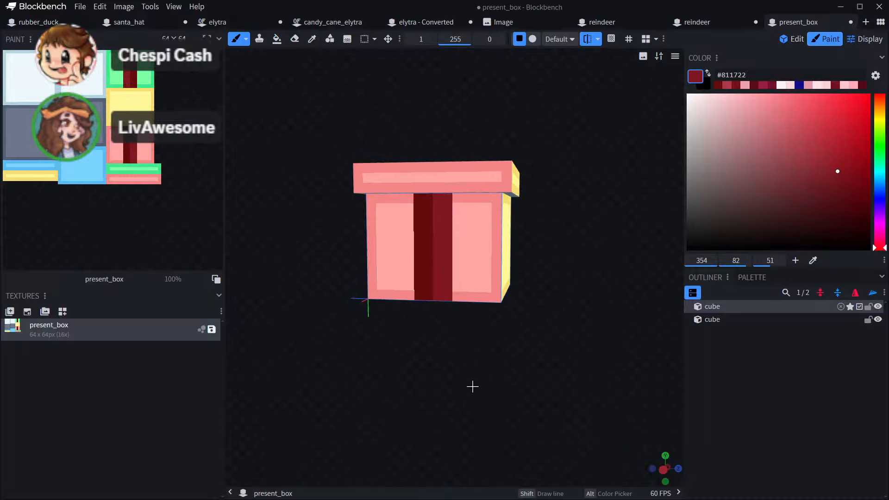
pyautogui.moveTo(472, 385); pyautogui.dragTo(439, 394)
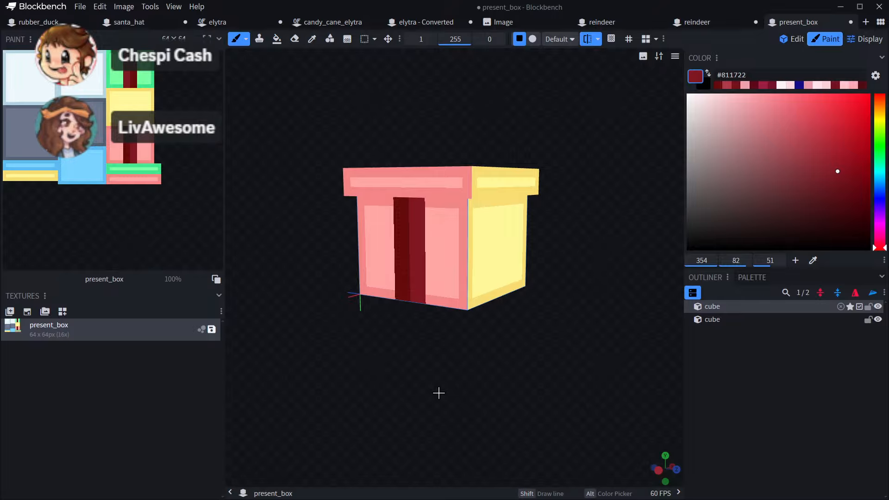
# - Paint a lighter red #ad3a46 highlight strip down the ribbon on the pink side of the box
pyautogui.scroll(3, 459, 380)
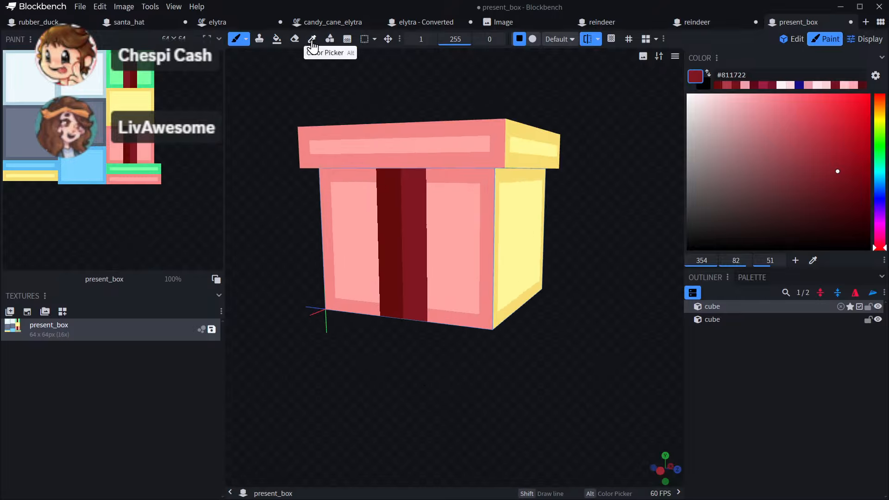
pyautogui.click(722, 85)
pyautogui.moveTo(443, 326); pyautogui.dragTo(482, 321)
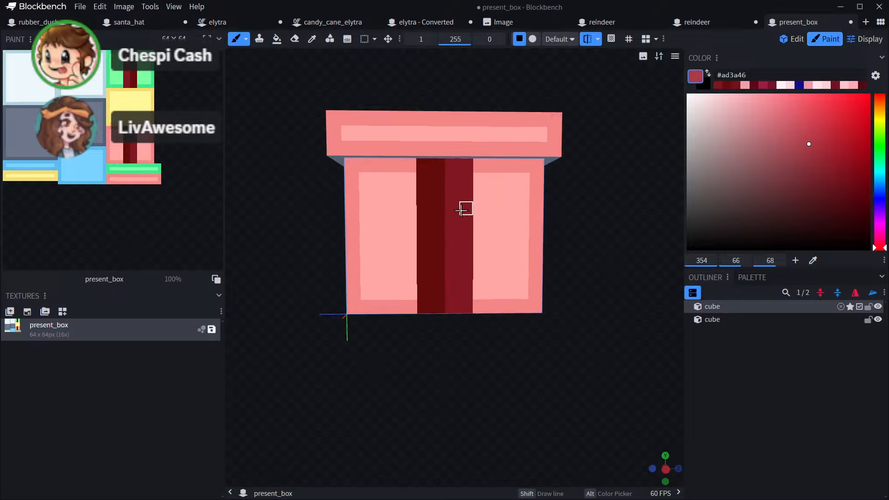
pyautogui.moveTo(450, 194); pyautogui.dragTo(451, 269)
pyautogui.scroll(-6, 515, 359)
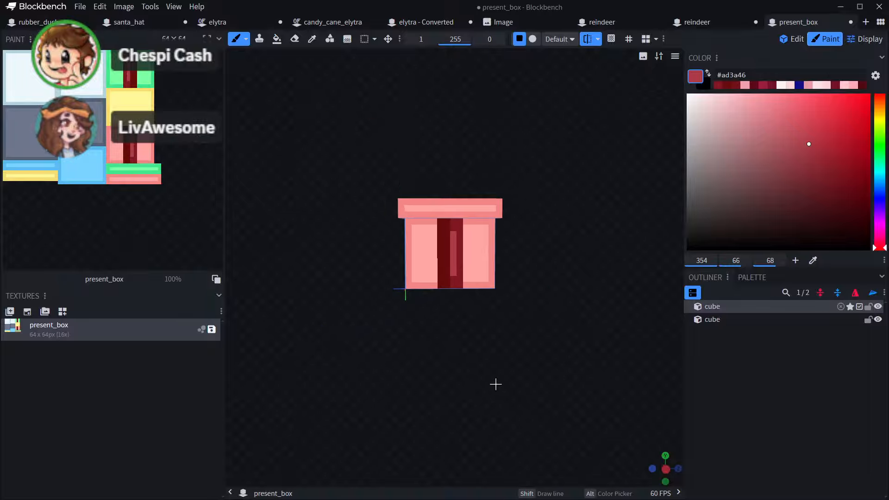
pyautogui.moveTo(496, 384)
pyautogui.mouseDown()
pyautogui.moveTo(442, 384)
pyautogui.moveTo(506, 384)
pyautogui.moveTo(469, 361)
pyautogui.moveTo(453, 370)
pyautogui.mouseUp()
pyautogui.hotkey('ctrl', 'z')
pyautogui.hotkey('ctrl', 'y')
pyautogui.hotkey('ctrl', 'y')
# - Sample the ribbon's dark red #650b0c and paint the outline of a matching vertical ribbon on the box's yellow side
pyautogui.scroll(5, 404, 282)
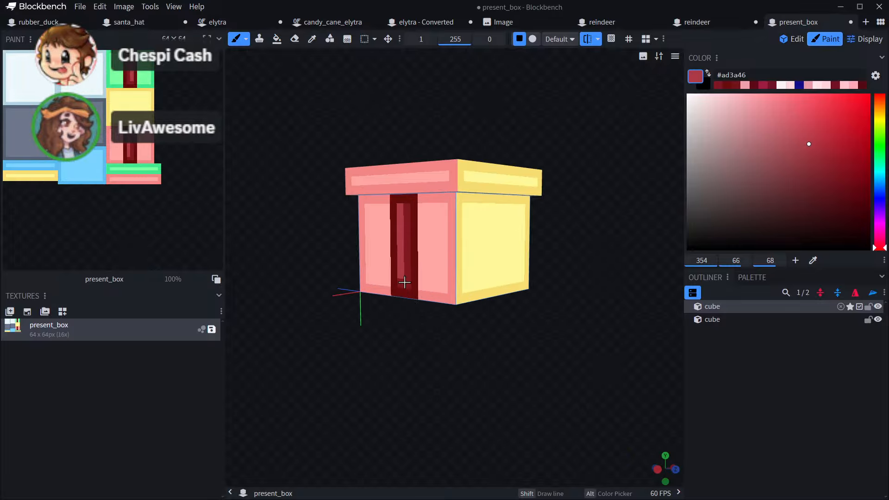
pyautogui.click(312, 39)
pyautogui.scroll(2, 406, 242)
pyautogui.click(403, 240)
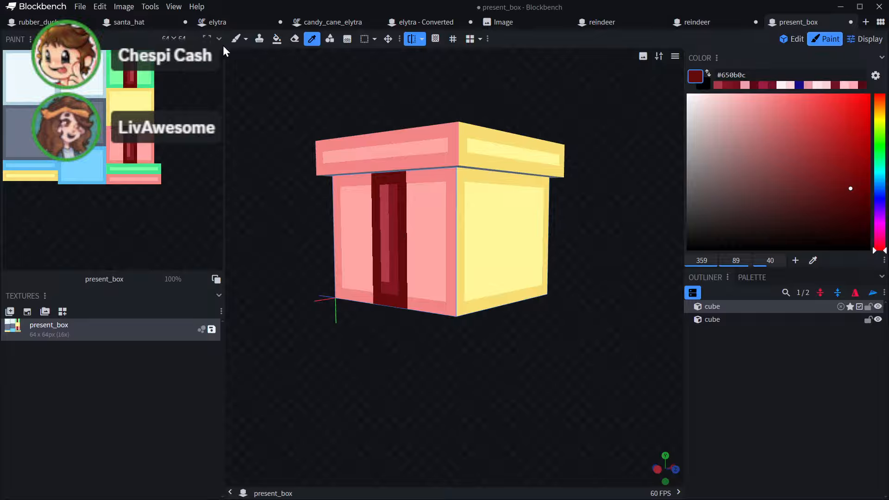
pyautogui.click(236, 39)
pyautogui.moveTo(615, 283); pyautogui.dragTo(548, 282)
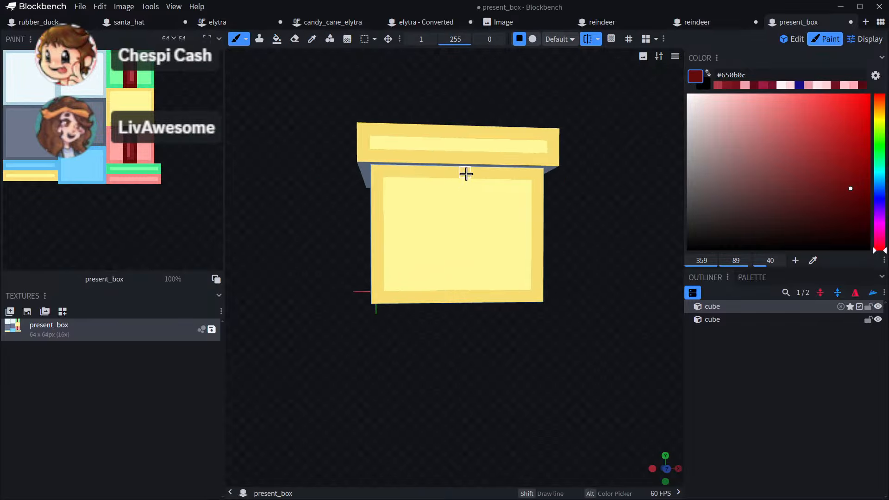
pyautogui.moveTo(466, 173)
pyautogui.mouseDown()
pyautogui.moveTo(439, 172)
pyautogui.moveTo(438, 186)
pyautogui.moveTo(441, 278)
pyautogui.moveTo(463, 300)
pyautogui.mouseUp()
pyautogui.moveTo(460, 323)
pyautogui.mouseDown()
pyautogui.moveTo(479, 332)
pyautogui.moveTo(561, 326)
pyautogui.mouseUp()
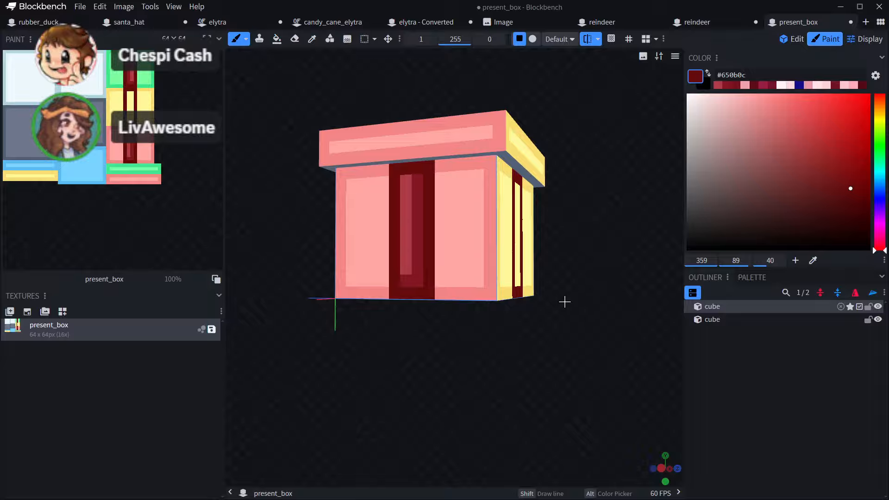
# - Sample #811722 from the pink side's ribbon, fill the inside of the yellow side's ribbon with it, and turn off mirror painting
pyautogui.click(311, 38)
pyautogui.scroll(2, 429, 252)
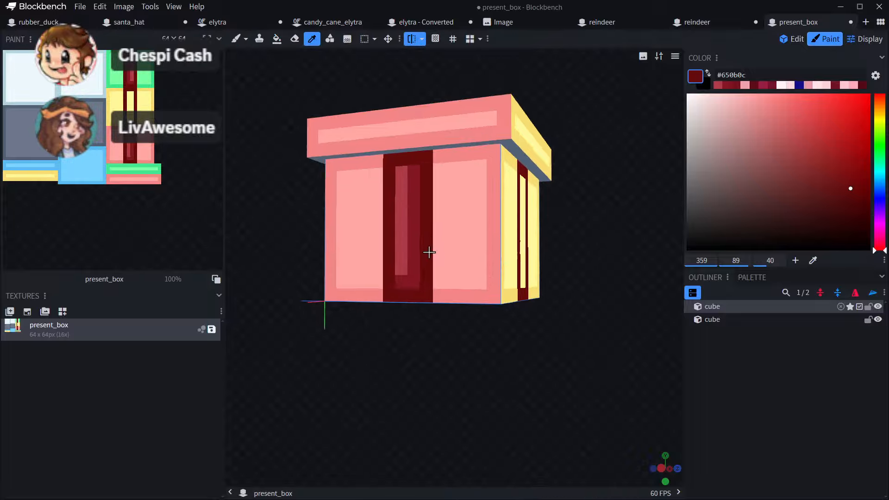
pyautogui.click(411, 281)
pyautogui.click(236, 39)
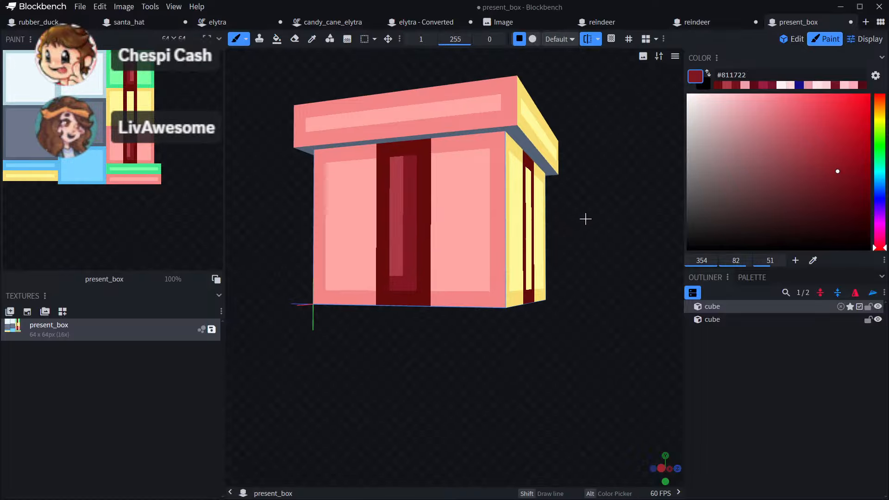
pyautogui.moveTo(585, 218); pyautogui.dragTo(505, 240)
pyautogui.moveTo(447, 283)
pyautogui.mouseDown()
pyautogui.moveTo(453, 289)
pyautogui.moveTo(463, 270)
pyautogui.moveTo(451, 152)
pyautogui.mouseUp()
pyautogui.click(586, 42)
# - Sample the highlight red #ad3a46 from the pink side and paint a highlight strip down the yellow side's ribbon
pyautogui.moveTo(300, 241); pyautogui.dragTo(410, 228)
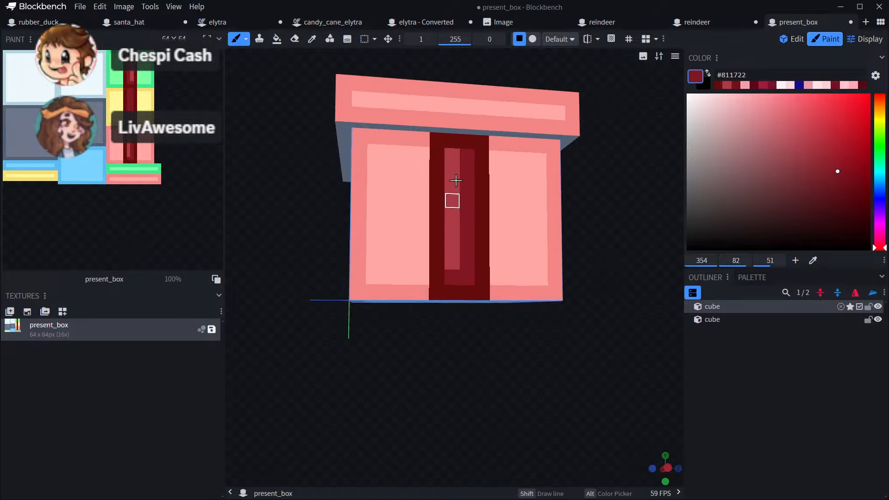
pyautogui.click(312, 39)
pyautogui.click(455, 193)
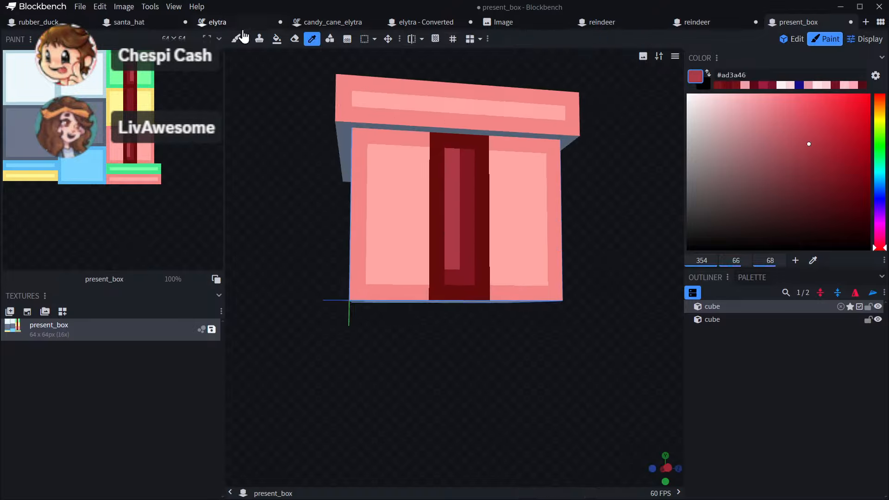
pyautogui.click(236, 38)
pyautogui.moveTo(255, 72)
pyautogui.mouseDown()
pyautogui.moveTo(175, 238)
pyautogui.moveTo(444, 221)
pyautogui.mouseUp()
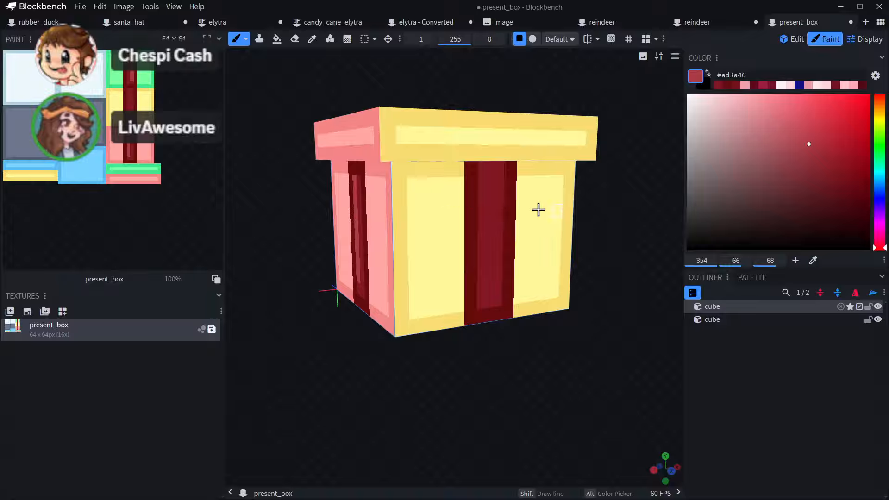
pyautogui.moveTo(545, 363)
pyautogui.mouseDown()
pyautogui.moveTo(458, 270)
pyautogui.moveTo(460, 215)
pyautogui.mouseUp()
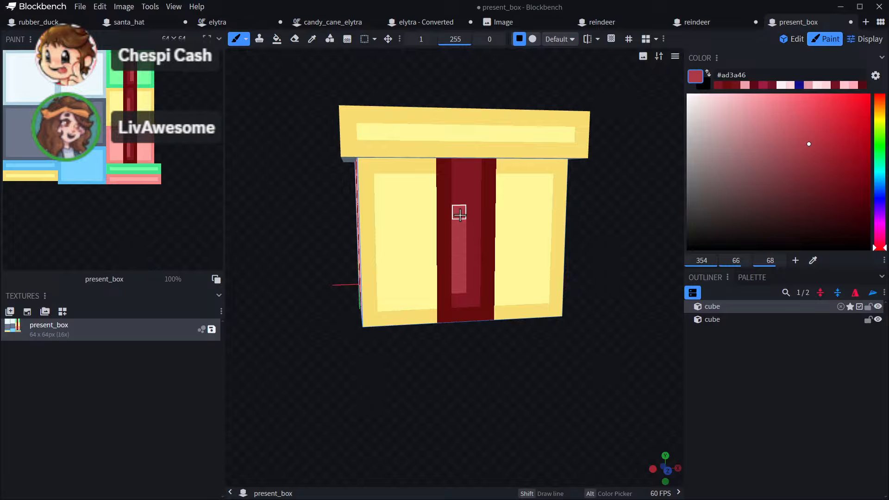
pyautogui.moveTo(237, 313); pyautogui.dragTo(299, 300)
pyautogui.moveTo(472, 179); pyautogui.dragTo(473, 172)
# - Sample the dark red #650b0c and paint the outline of a vertical ribbon on the box's blue side
pyautogui.press('alt')
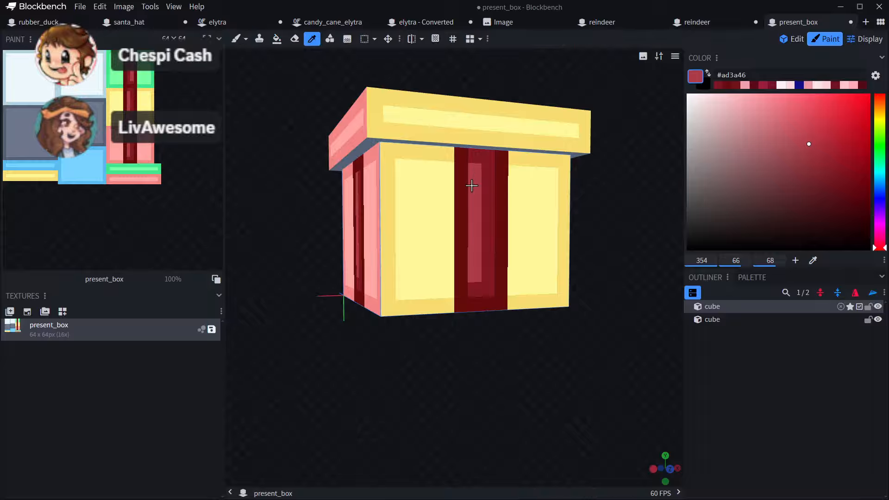
pyautogui.keyDown('alt'); pyautogui.click(458, 191); pyautogui.keyUp('alt')
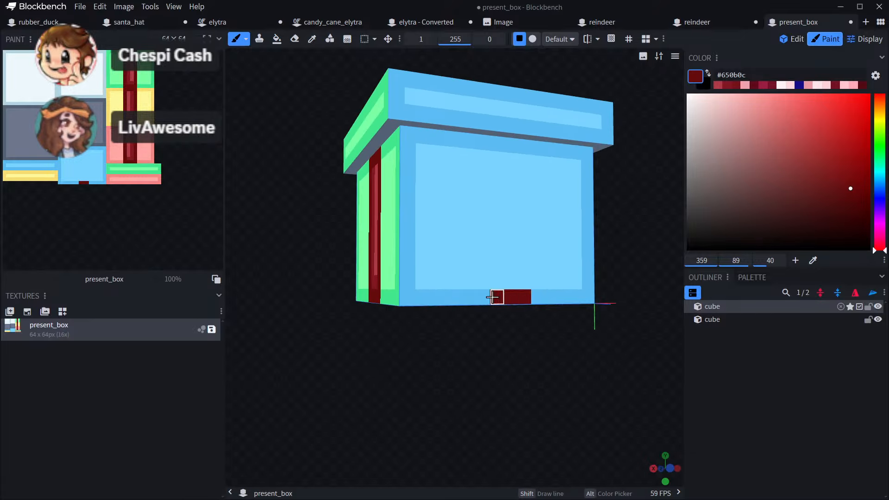
pyautogui.moveTo(437, 306)
pyautogui.mouseDown()
pyautogui.moveTo(442, 168)
pyautogui.moveTo(469, 161)
pyautogui.moveTo(483, 207)
pyautogui.moveTo(483, 311)
pyautogui.mouseUp()
pyautogui.moveTo(406, 390)
pyautogui.mouseDown()
pyautogui.moveTo(510, 389)
pyautogui.moveTo(488, 302)
pyautogui.moveTo(482, 312)
pyautogui.moveTo(470, 280)
pyautogui.moveTo(473, 194)
pyautogui.mouseUp()
# - Fill the inside of the blue side's ribbon with #811722 and an #ad3a46 highlight strip, sampling both reds from the existing ribbons
pyautogui.keyDown('alt'); pyautogui.click(415, 304); pyautogui.keyUp('alt')
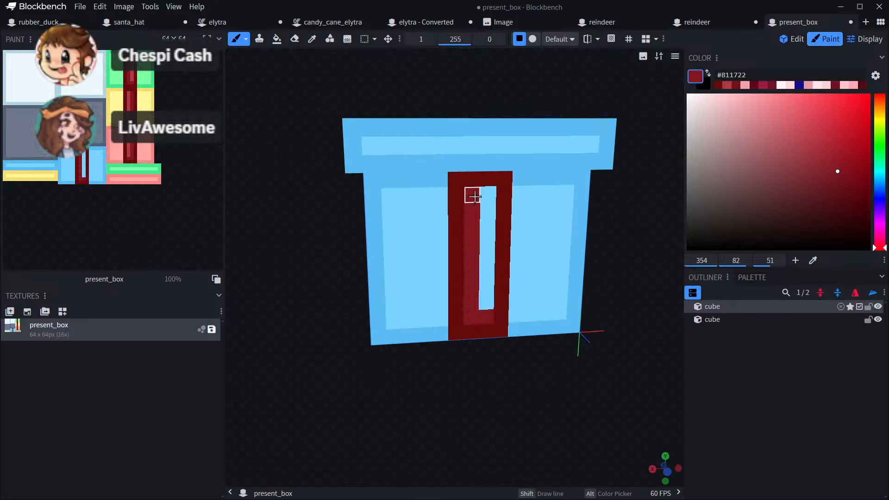
pyautogui.moveTo(381, 434); pyautogui.dragTo(442, 440)
pyautogui.keyDown('alt'); pyautogui.click(399, 272); pyautogui.keyUp('alt')
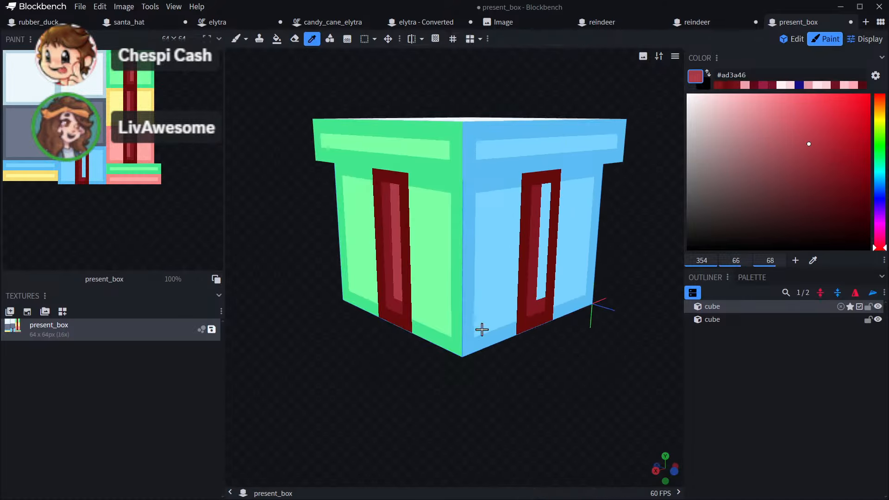
pyautogui.moveTo(531, 374); pyautogui.dragTo(488, 366)
pyautogui.moveTo(449, 302); pyautogui.dragTo(444, 189)
pyautogui.keyDown('alt'); pyautogui.click(454, 320); pyautogui.keyUp('alt')
pyautogui.moveTo(453, 320); pyautogui.dragTo(460, 190)
# - Cover the pink side's ribbon highlight with #811722 and repaint it in #ad3a46 along the ribbon's other inner column
pyautogui.moveTo(616, 336); pyautogui.dragTo(423, 318)
pyautogui.moveTo(385, 282)
pyautogui.mouseDown()
pyautogui.moveTo(371, 252)
pyautogui.moveTo(367, 190)
pyautogui.mouseUp()
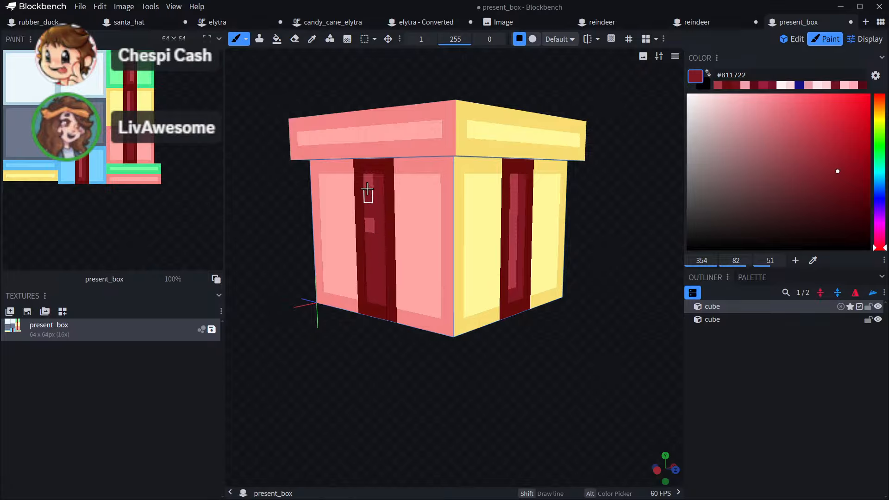
pyautogui.press('alt')
pyautogui.keyDown('alt'); pyautogui.click(512, 228); pyautogui.keyUp('alt')
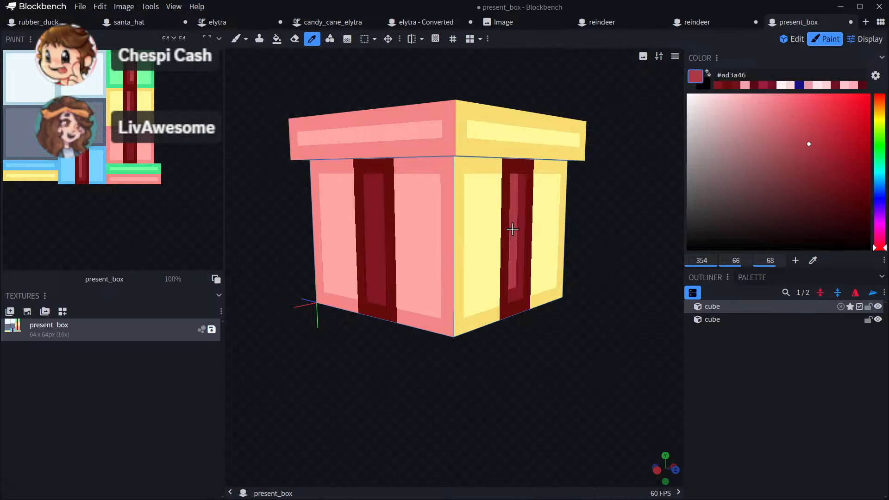
pyautogui.moveTo(399, 349); pyautogui.dragTo(425, 364)
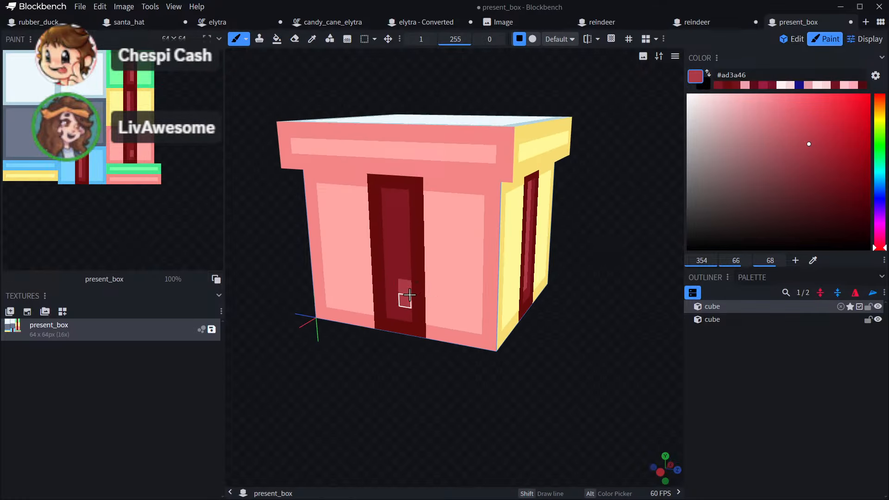
pyautogui.moveTo(409, 295); pyautogui.dragTo(412, 250)
pyautogui.hotkey('ctrl', 'z')
pyautogui.moveTo(403, 208); pyautogui.dragTo(404, 283)
pyautogui.moveTo(553, 406); pyautogui.dragTo(540, 404)
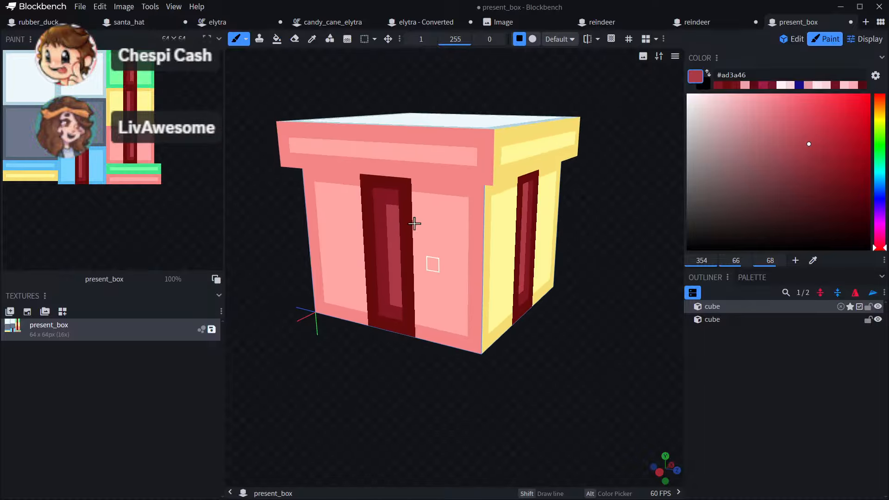
pyautogui.click(405, 200)
# - Set the color to green #497928 and, with the Paint Bucket's erase mode off, fill the inner panels of the blue and green sides
pyautogui.moveTo(325, 369)
pyautogui.mouseDown()
pyautogui.moveTo(331, 385)
pyautogui.moveTo(511, 384)
pyautogui.mouseUp()
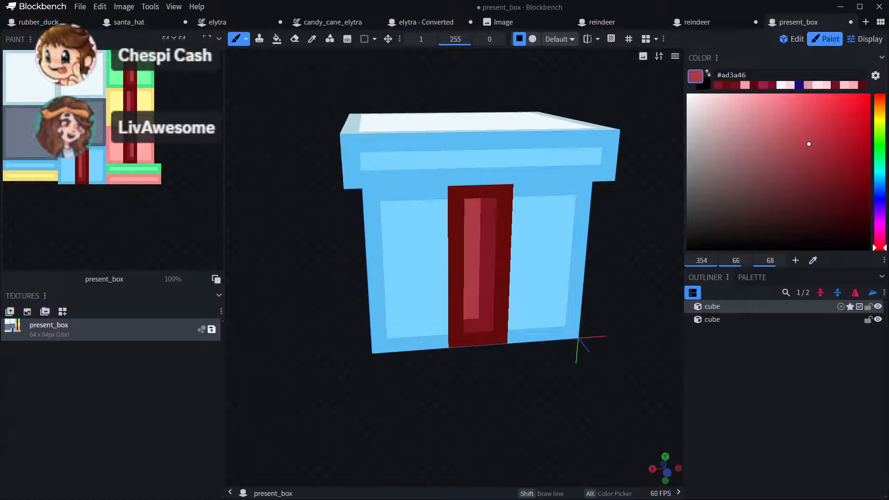
pyautogui.moveTo(606, 353); pyautogui.dragTo(629, 334)
pyautogui.click(879, 133)
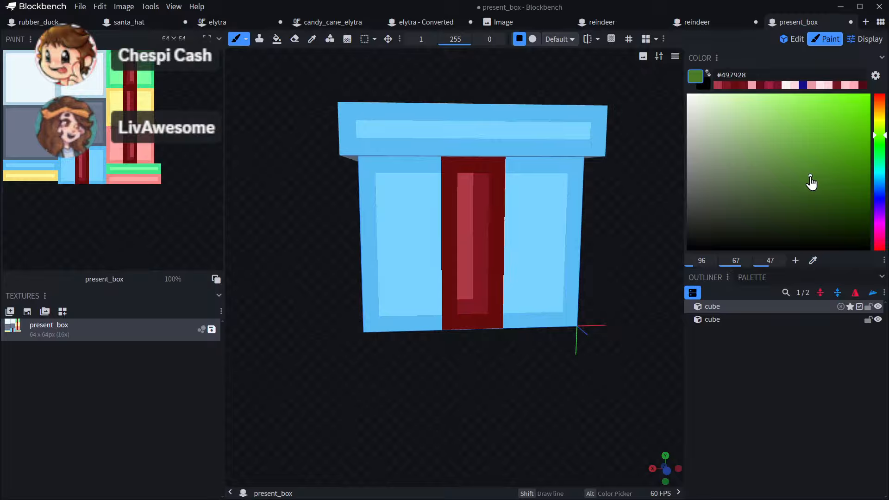
pyautogui.click(277, 39)
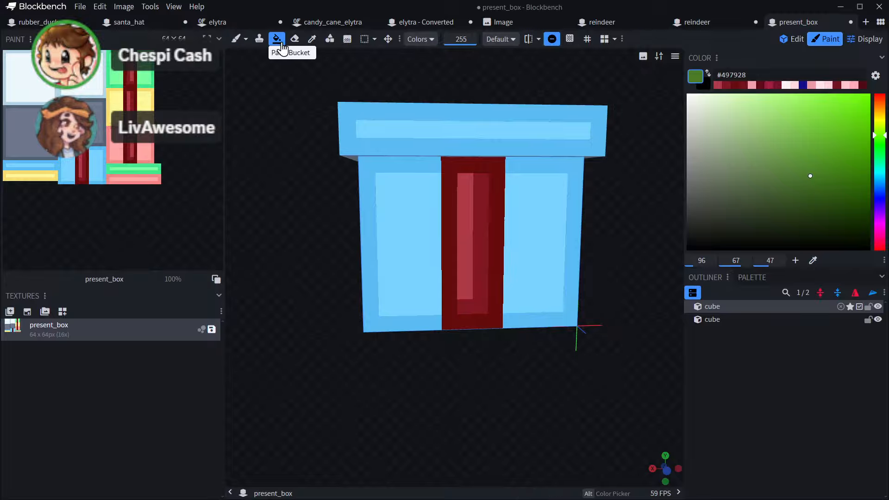
pyautogui.click(423, 212)
pyautogui.hotkey('ctrl', 'z')
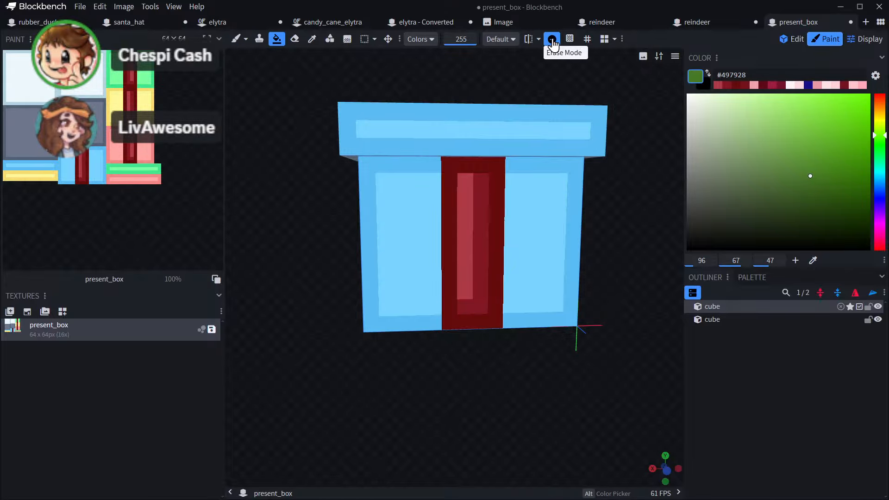
pyautogui.click(552, 40)
pyautogui.click(407, 220)
pyautogui.moveTo(344, 253); pyautogui.dragTo(440, 254)
pyautogui.click(482, 246)
# - Fill the inner panels beside the ribbon on the yellow and pink sides of the box with green #497928
pyautogui.moveTo(292, 268); pyautogui.dragTo(513, 244)
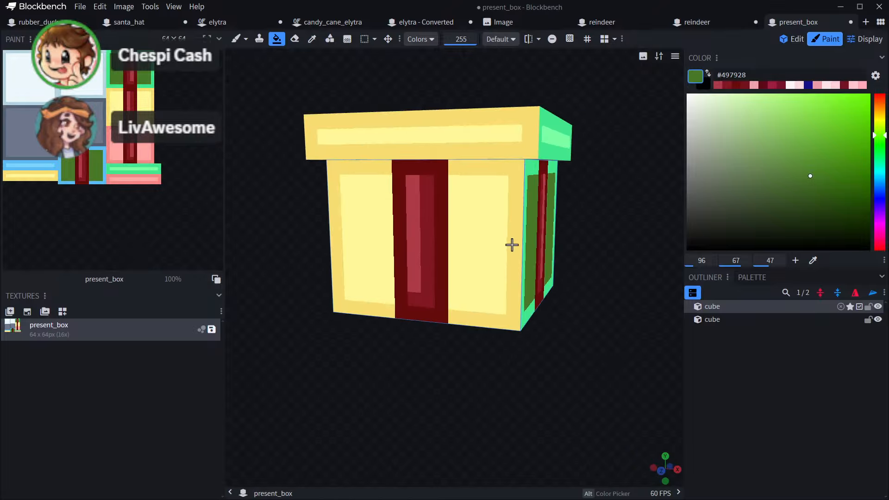
pyautogui.click(484, 230)
pyautogui.moveTo(316, 232); pyautogui.dragTo(440, 235)
pyautogui.click(475, 231)
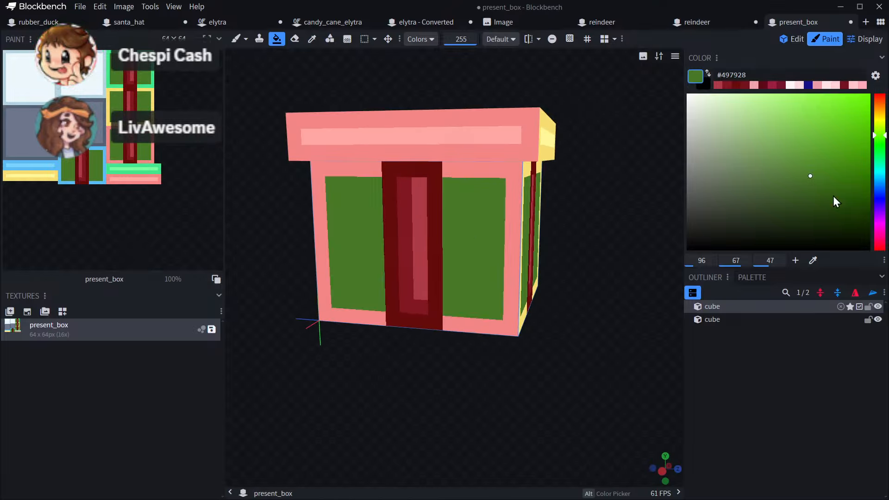
pyautogui.click(880, 242)
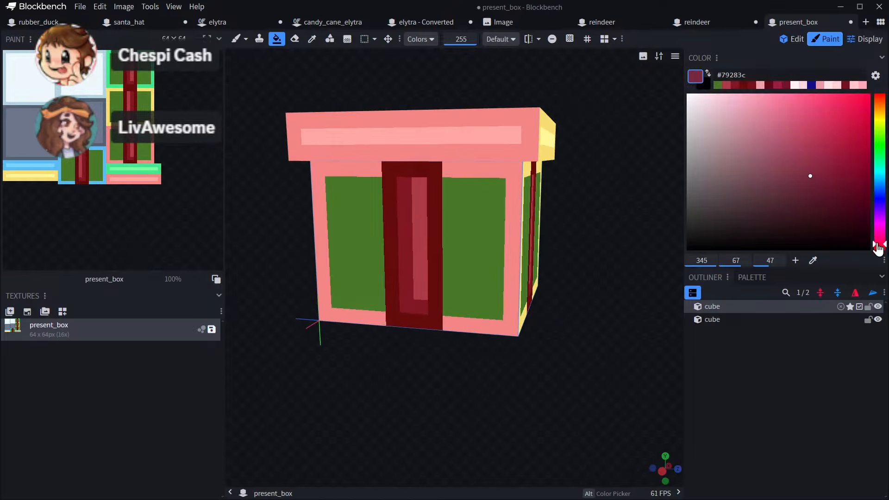
pyautogui.moveTo(877, 248); pyautogui.dragTo(879, 251)
pyautogui.click(836, 200)
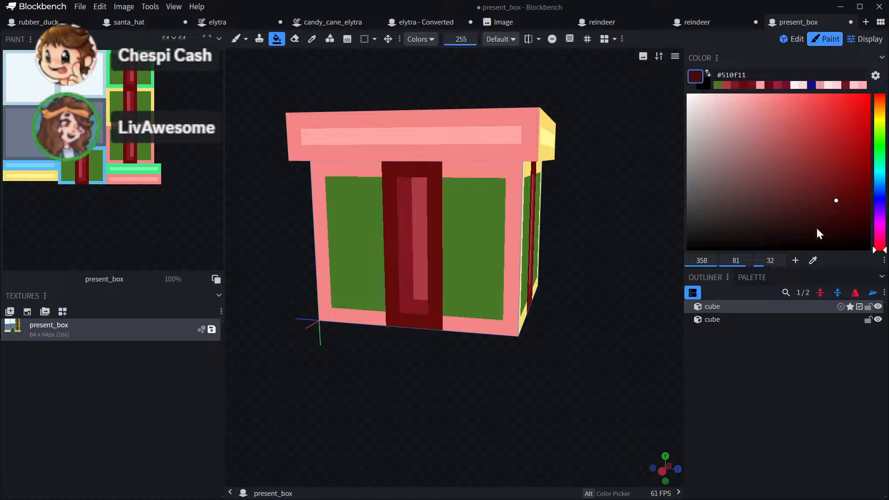
pyautogui.click(235, 39)
pyautogui.moveTo(405, 185)
pyautogui.mouseDown()
pyautogui.moveTo(313, 201)
pyautogui.moveTo(502, 232)
pyautogui.moveTo(375, 186)
pyautogui.mouseUp()
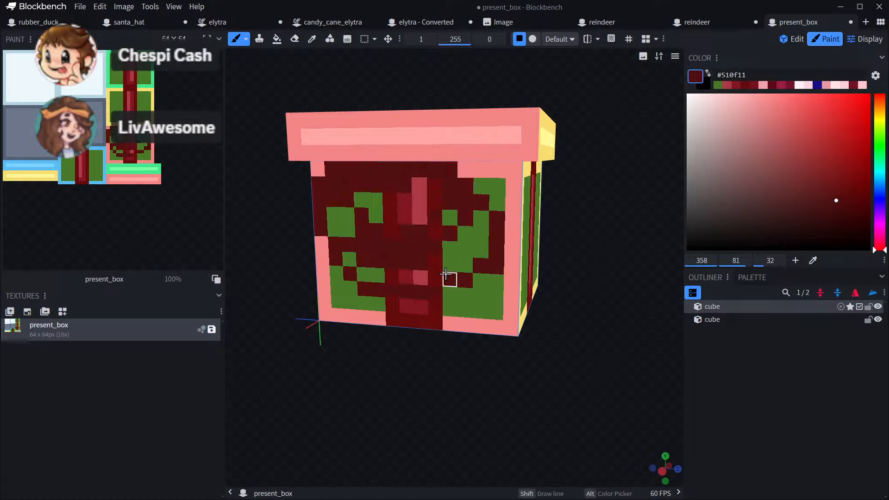
pyautogui.hotkey('ctrl', 'z')
# - Sample the panel green, darken it to #1c330b, and paint over the pink border around both green panels of the box's pink side
pyautogui.press('KP_1')
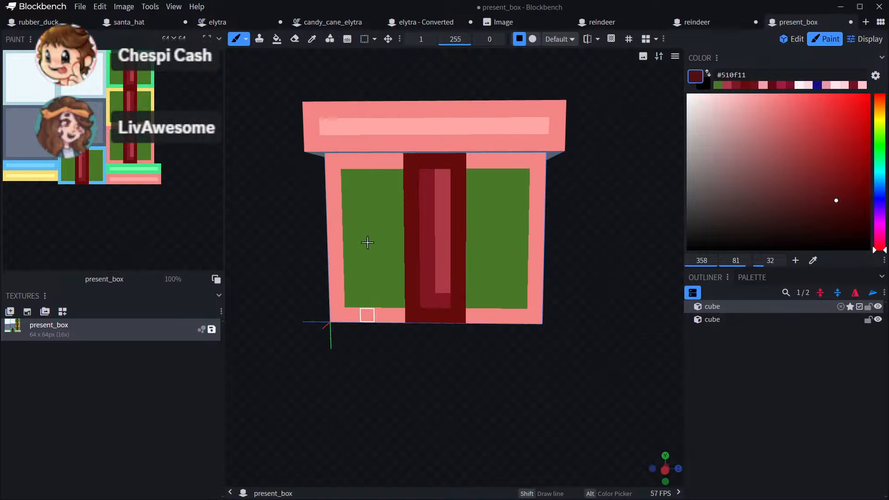
pyautogui.click(312, 39)
pyautogui.click(355, 224)
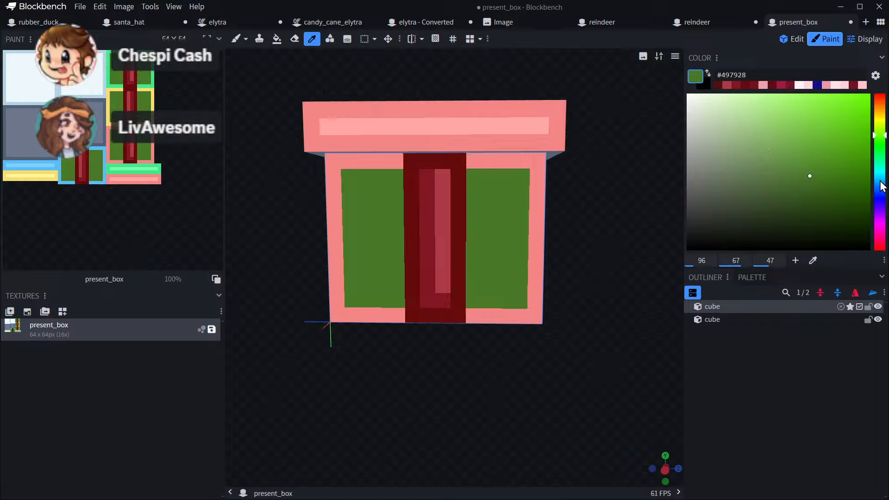
pyautogui.click(831, 229)
pyautogui.moveTo(834, 229); pyautogui.dragTo(830, 225)
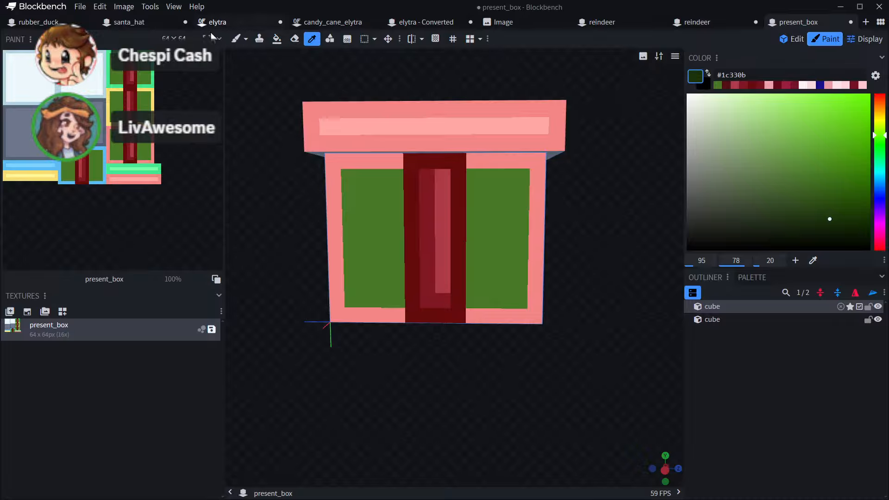
pyautogui.click(236, 39)
pyautogui.moveTo(397, 159)
pyautogui.mouseDown()
pyautogui.moveTo(328, 159)
pyautogui.moveTo(336, 312)
pyautogui.moveTo(386, 314)
pyautogui.mouseUp()
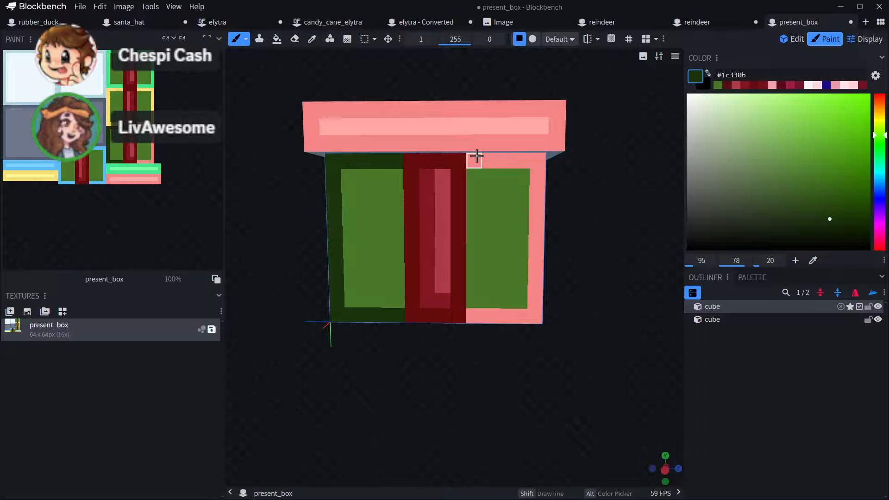
pyautogui.moveTo(477, 156)
pyautogui.mouseDown()
pyautogui.moveTo(514, 159)
pyautogui.moveTo(537, 175)
pyautogui.moveTo(539, 230)
pyautogui.moveTo(536, 291)
pyautogui.moveTo(503, 318)
pyautogui.moveTo(474, 319)
pyautogui.mouseUp()
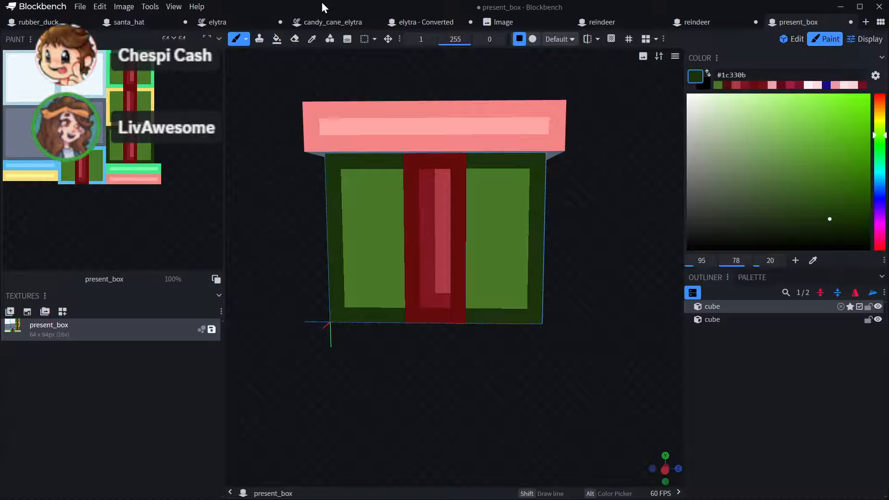
# - Sample the panel green, darken it to #355c1a, and fill the inner panels on all four sides of the box
pyautogui.click(312, 38)
pyautogui.click(514, 242)
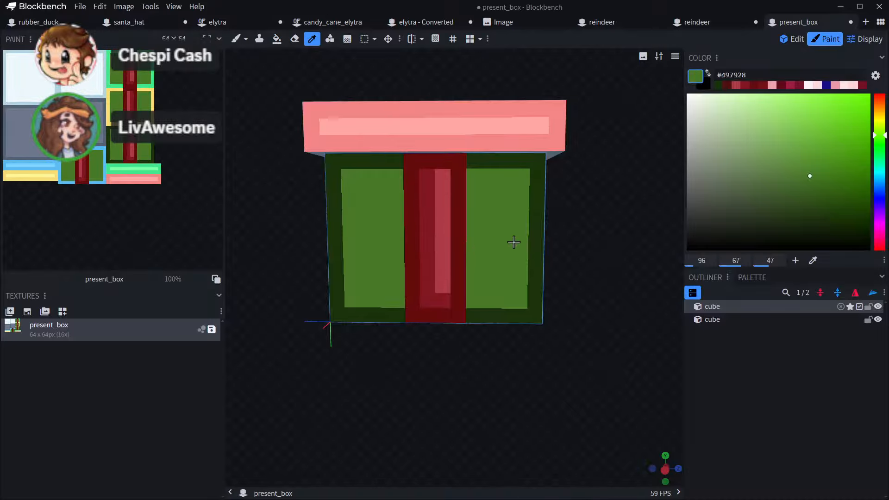
pyautogui.click(820, 195)
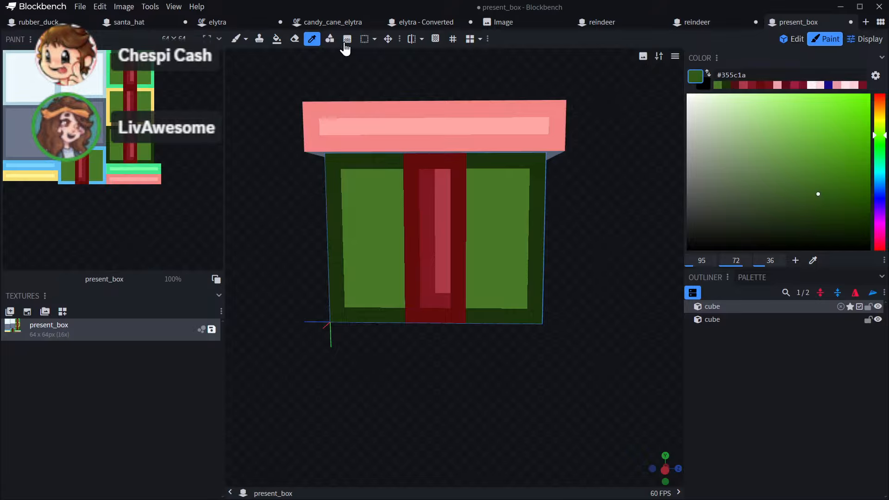
pyautogui.click(277, 39)
pyautogui.click(356, 189)
pyautogui.moveTo(622, 220); pyautogui.dragTo(535, 221)
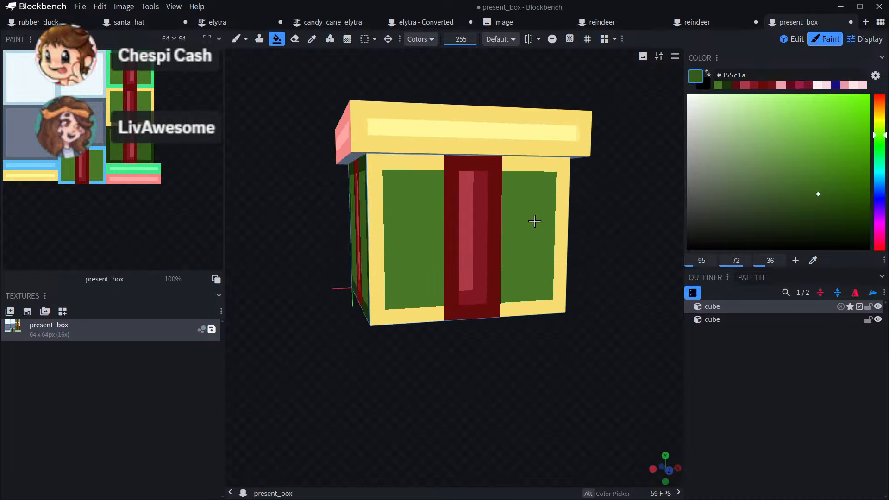
pyautogui.click(421, 222)
pyautogui.moveTo(593, 203); pyautogui.dragTo(510, 203)
pyautogui.click(421, 223)
pyautogui.moveTo(630, 199); pyautogui.dragTo(551, 203)
pyautogui.click(416, 224)
# - Sample the pink side's dark green border, change the color to #294416, and fill the borders of the pink and blue sides
pyautogui.moveTo(675, 201); pyautogui.dragTo(393, 207)
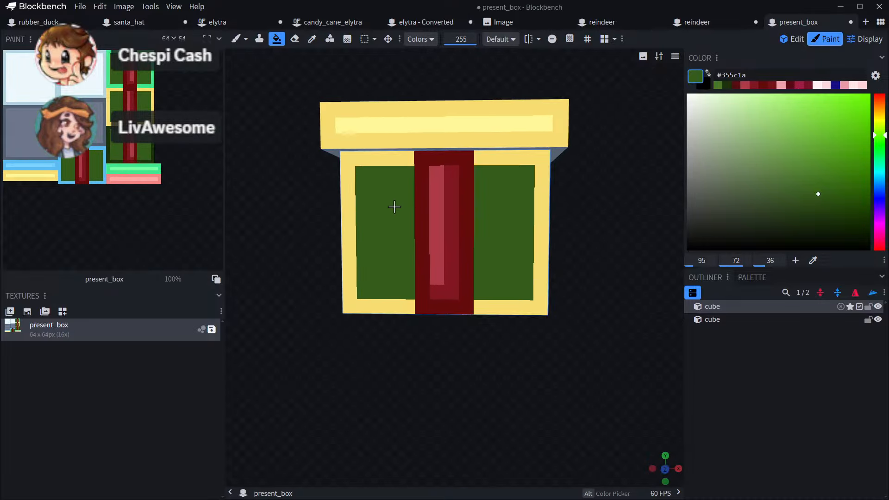
pyautogui.click(314, 45)
pyautogui.moveTo(617, 160); pyautogui.dragTo(499, 176)
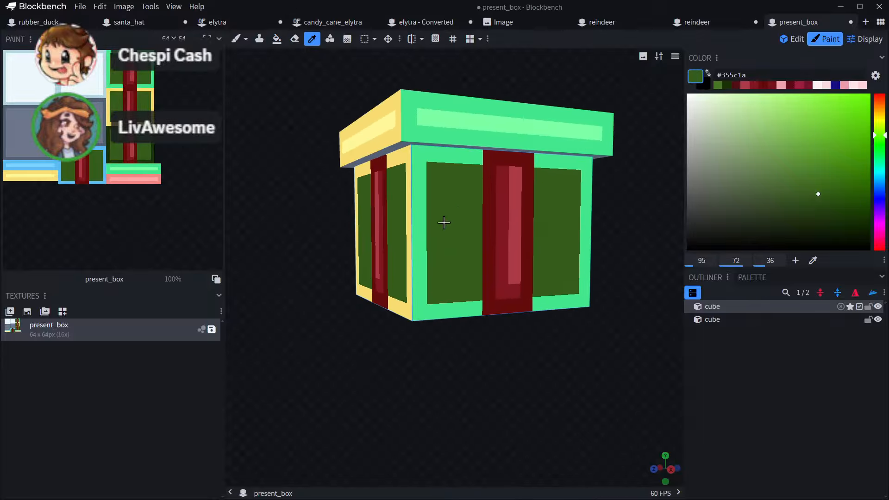
pyautogui.moveTo(341, 241); pyautogui.dragTo(564, 253)
pyautogui.click(523, 250)
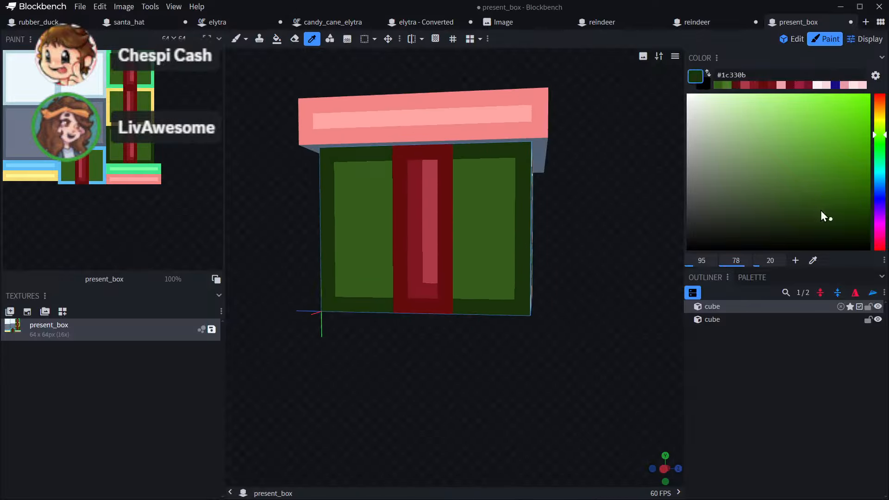
pyautogui.click(812, 209)
pyautogui.click(277, 39)
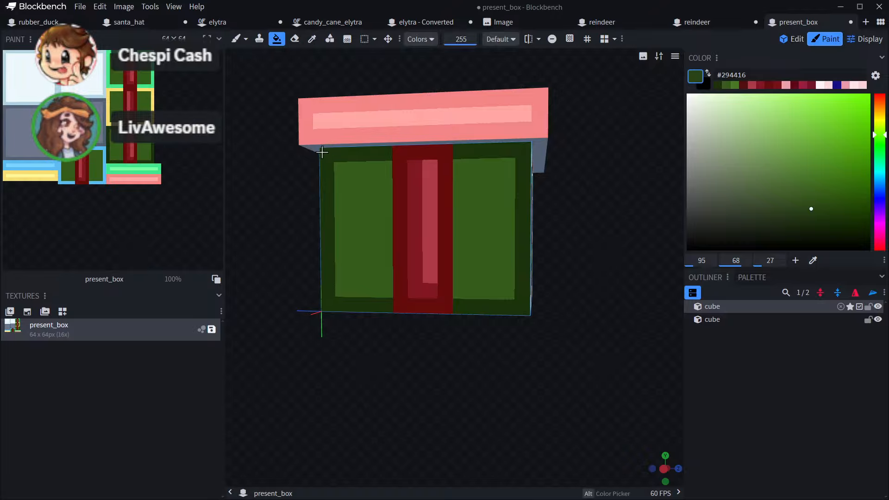
pyautogui.click(322, 152)
pyautogui.moveTo(262, 173); pyautogui.dragTo(373, 177)
pyautogui.click(499, 176)
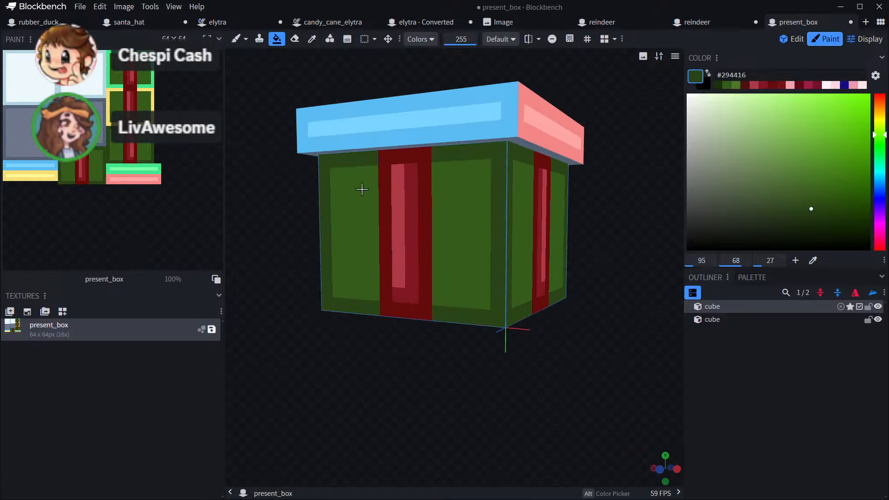
# - Fill the outer borders of the box's green and yellow sides with #294416
pyautogui.moveTo(237, 199); pyautogui.dragTo(439, 199)
pyautogui.click(573, 181)
pyautogui.moveTo(331, 230); pyautogui.dragTo(461, 218)
pyautogui.click(376, 220)
# - Fill the box underside's border with #294416 and its center with the sampled panel green #355c1a
pyautogui.moveTo(324, 222); pyautogui.dragTo(393, 159)
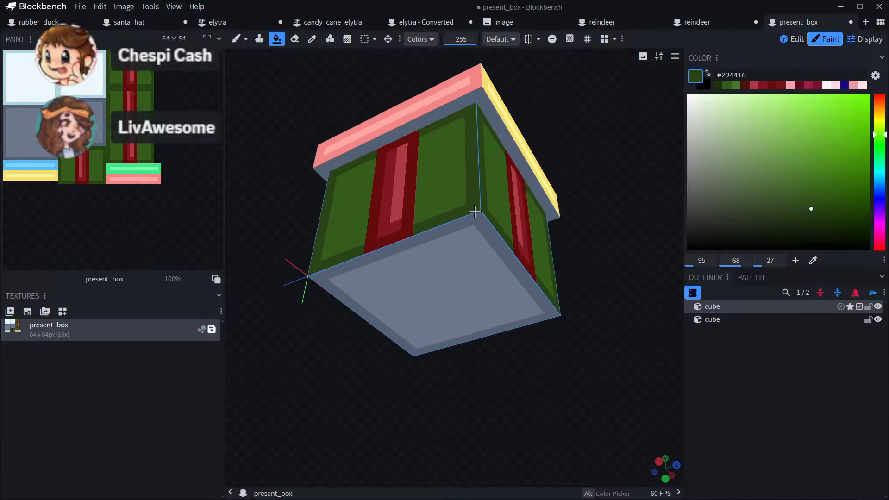
pyautogui.click(475, 214)
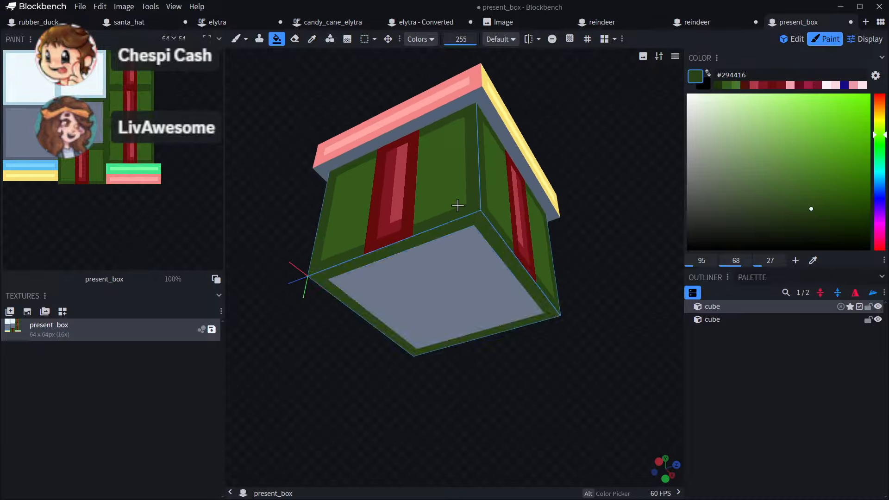
pyautogui.keyDown('alt'); pyautogui.click(441, 174); pyautogui.keyUp('alt')
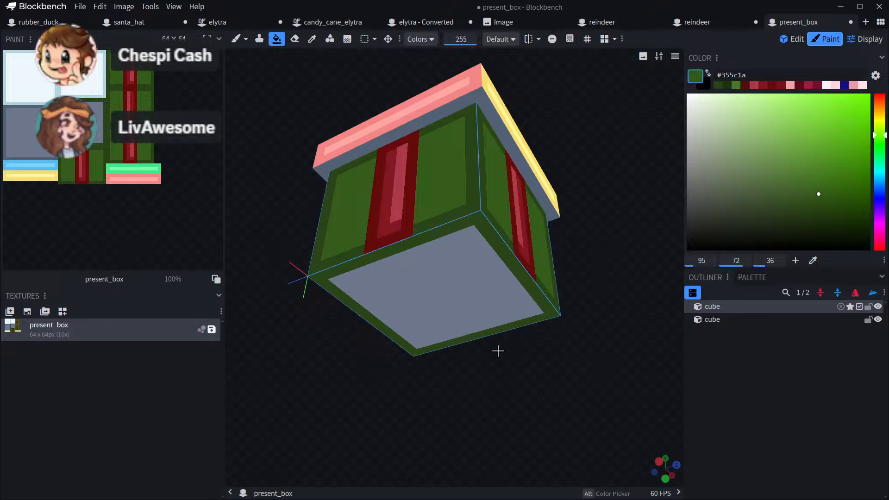
pyautogui.click(511, 289)
pyautogui.press('KP_1')
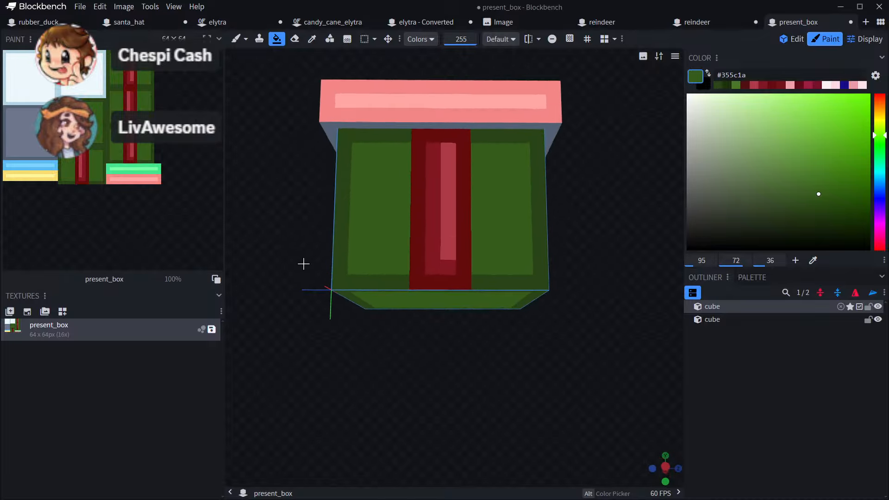
# - Set the color to lighter green #548234 and brush an inset highlight rectangle into both panels of the pink side, undoing the stray stroke
pyautogui.click(312, 39)
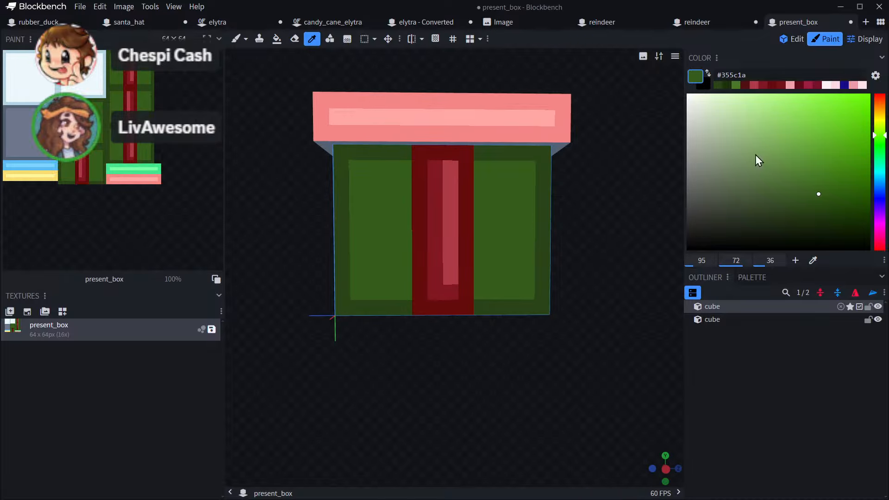
pyautogui.click(799, 173)
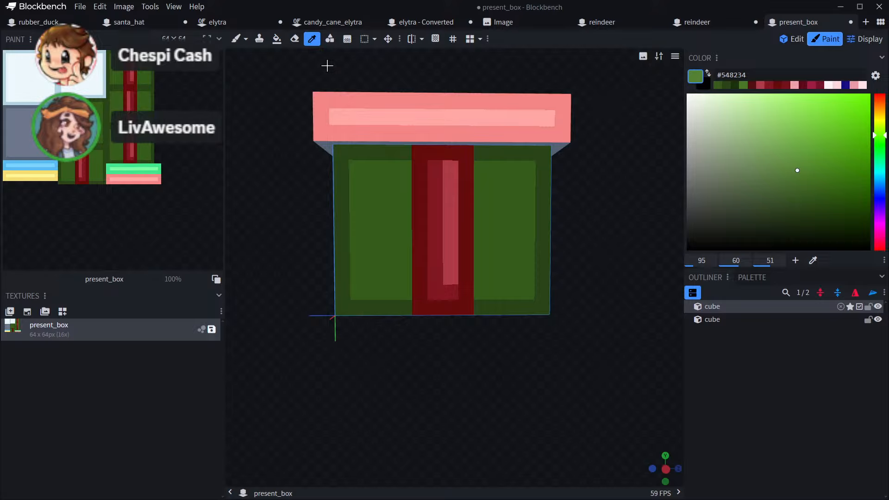
pyautogui.click(235, 39)
pyautogui.click(397, 199)
pyautogui.moveTo(398, 198)
pyautogui.mouseDown()
pyautogui.moveTo(403, 185)
pyautogui.moveTo(371, 185)
pyautogui.moveTo(371, 230)
pyautogui.moveTo(387, 265)
pyautogui.moveTo(403, 230)
pyautogui.moveTo(371, 246)
pyautogui.moveTo(389, 246)
pyautogui.moveTo(391, 276)
pyautogui.mouseUp()
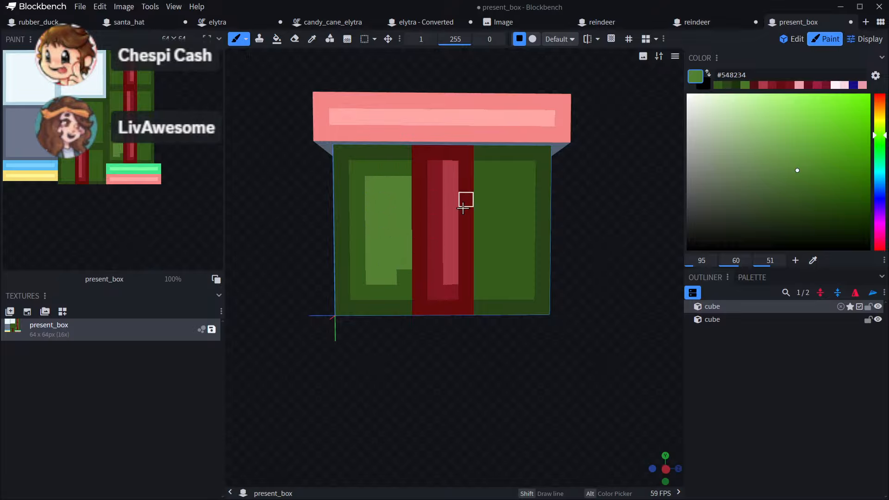
pyautogui.moveTo(466, 184)
pyautogui.mouseDown()
pyautogui.moveTo(495, 186)
pyautogui.moveTo(512, 199)
pyautogui.moveTo(512, 273)
pyautogui.moveTo(480, 276)
pyautogui.moveTo(485, 195)
pyautogui.moveTo(496, 262)
pyautogui.mouseUp()
pyautogui.hotkey('ctrl', 'z')
# - Brush #548234 highlight rectangles inside both panels of the box's yellow side, one pixel in from the panel edges
pyautogui.scroll(-10, 651, 260)
pyautogui.moveTo(561, 270); pyautogui.dragTo(478, 273)
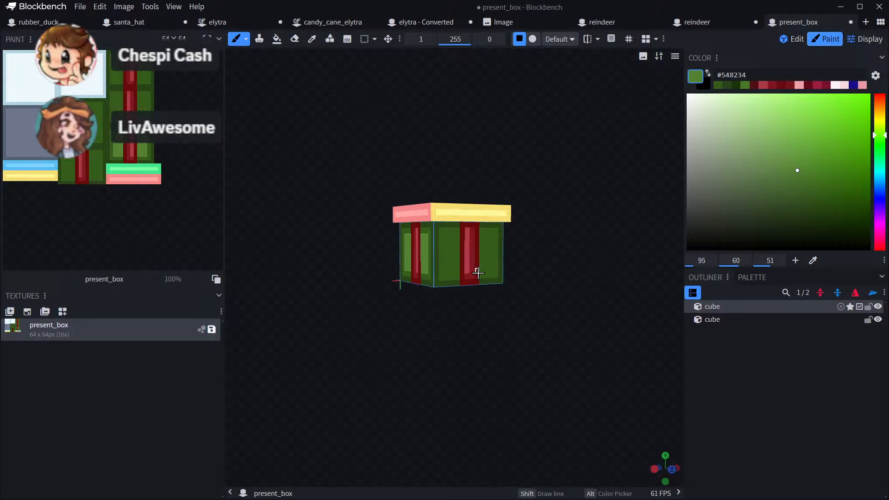
pyautogui.scroll(5, 456, 236)
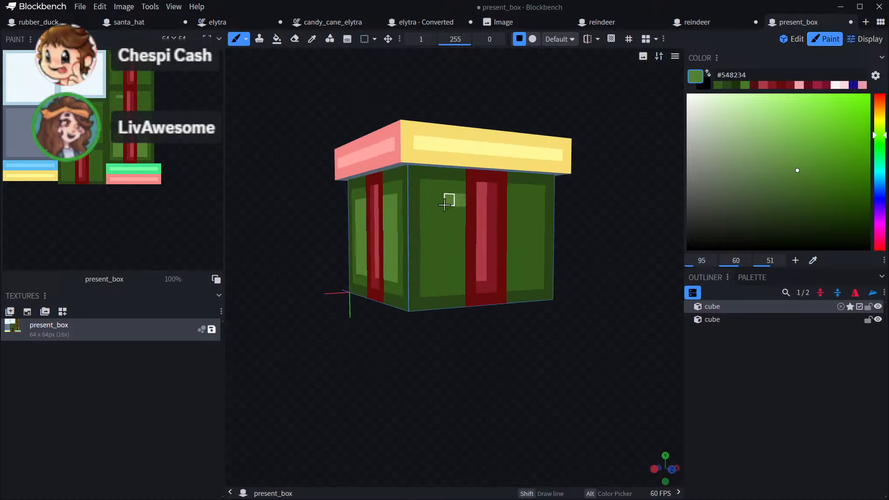
pyautogui.moveTo(444, 204)
pyautogui.mouseDown()
pyautogui.moveTo(435, 275)
pyautogui.moveTo(448, 275)
pyautogui.moveTo(459, 210)
pyautogui.moveTo(449, 266)
pyautogui.mouseUp()
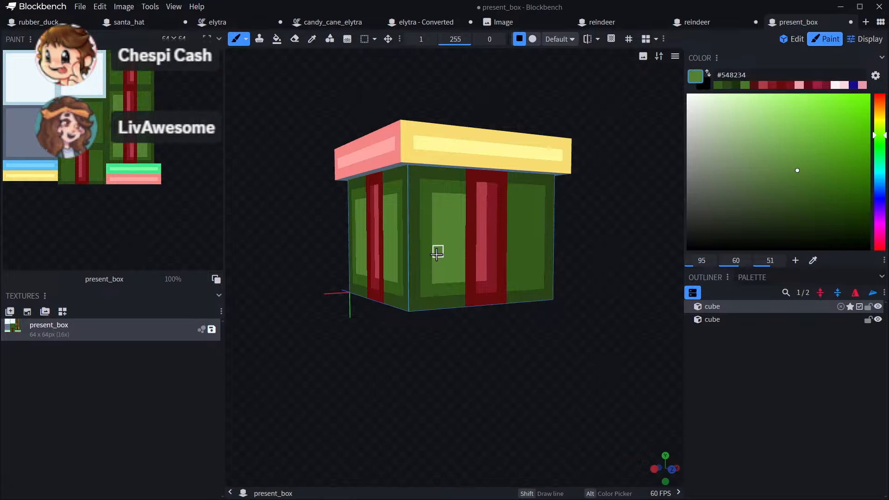
pyautogui.moveTo(632, 199); pyautogui.dragTo(583, 195)
pyautogui.scroll(2, 496, 204)
pyautogui.moveTo(481, 186)
pyautogui.mouseDown()
pyautogui.moveTo(506, 185)
pyautogui.moveTo(510, 275)
pyautogui.moveTo(477, 275)
pyautogui.moveTo(493, 213)
pyautogui.moveTo(477, 213)
pyautogui.moveTo(492, 258)
pyautogui.moveTo(502, 246)
pyautogui.mouseUp()
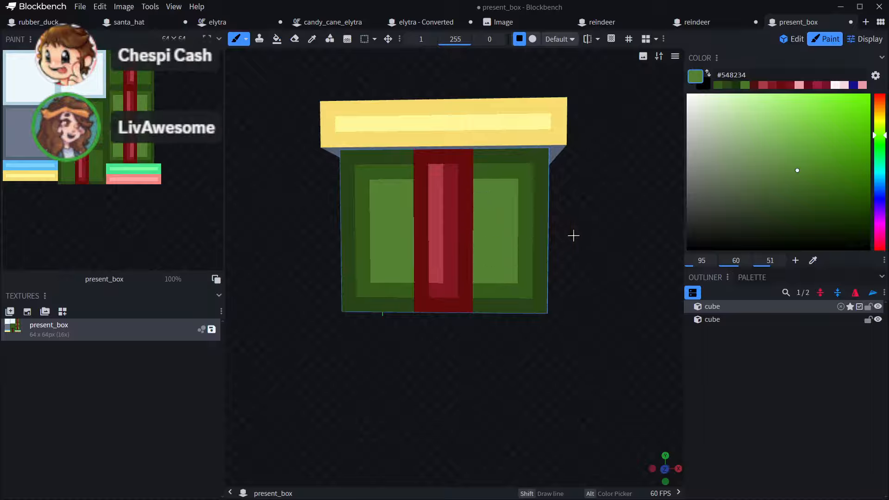
# - Brush #548234 highlight rectangles inside both panels of the box's green side
pyautogui.moveTo(573, 236)
pyautogui.mouseDown()
pyautogui.moveTo(435, 224)
pyautogui.moveTo(429, 201)
pyautogui.moveTo(413, 232)
pyautogui.moveTo(415, 278)
pyautogui.moveTo(436, 295)
pyautogui.moveTo(445, 262)
pyautogui.moveTo(426, 218)
pyautogui.moveTo(430, 278)
pyautogui.mouseUp()
pyautogui.moveTo(630, 167); pyautogui.dragTo(602, 180)
pyautogui.moveTo(504, 197)
pyautogui.mouseDown()
pyautogui.moveTo(536, 210)
pyautogui.moveTo(535, 281)
pyautogui.moveTo(520, 295)
pyautogui.moveTo(504, 296)
pyautogui.moveTo(504, 217)
pyautogui.moveTo(520, 278)
pyautogui.mouseUp()
# - Brush #548234 highlight rectangles inside both panels of the blue side, undoing the stroke that strays onto the ribbon
pyautogui.moveTo(645, 232); pyautogui.dragTo(462, 221)
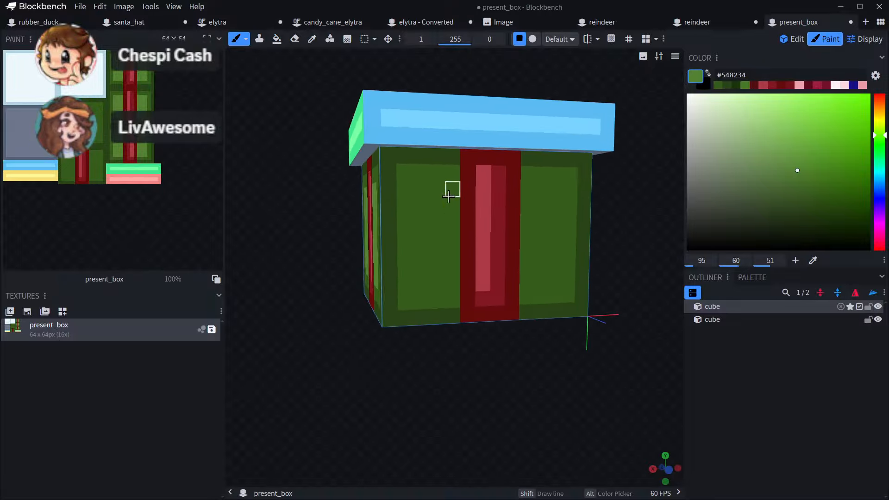
pyautogui.moveTo(452, 188)
pyautogui.mouseDown()
pyautogui.moveTo(421, 189)
pyautogui.moveTo(421, 280)
pyautogui.moveTo(437, 283)
pyautogui.moveTo(452, 252)
pyautogui.moveTo(453, 205)
pyautogui.moveTo(436, 269)
pyautogui.mouseUp()
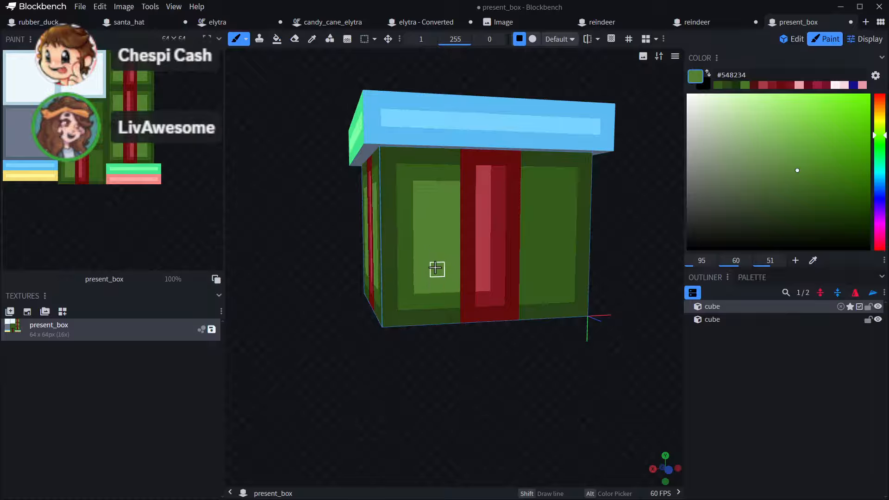
pyautogui.moveTo(635, 188); pyautogui.dragTo(594, 191)
pyautogui.moveTo(509, 189)
pyautogui.mouseDown()
pyautogui.moveTo(537, 189)
pyautogui.moveTo(537, 251)
pyautogui.moveTo(524, 281)
pyautogui.moveTo(507, 258)
pyautogui.moveTo(505, 214)
pyautogui.mouseUp()
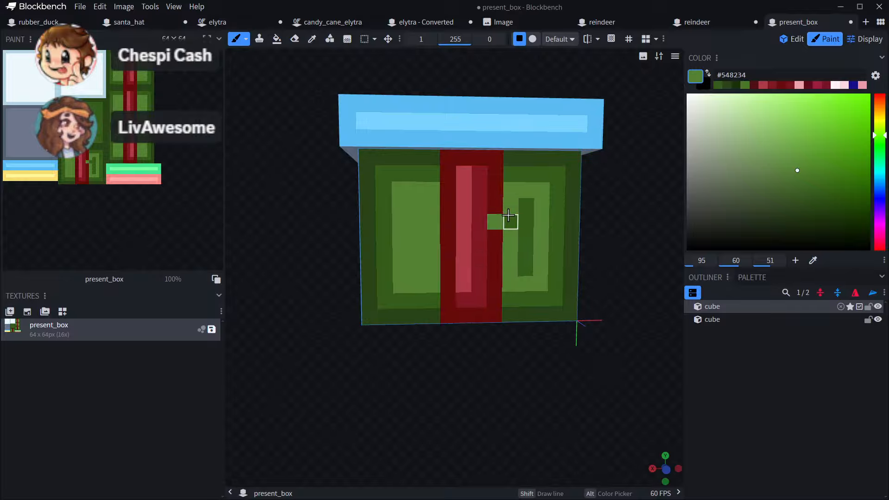
pyautogui.hotkey('ctrl', 'z')
pyautogui.moveTo(512, 188)
pyautogui.mouseDown()
pyautogui.moveTo(512, 284)
pyautogui.moveTo(543, 235)
pyautogui.moveTo(531, 188)
pyautogui.moveTo(534, 239)
pyautogui.mouseUp()
pyautogui.moveTo(621, 198); pyautogui.dragTo(501, 194)
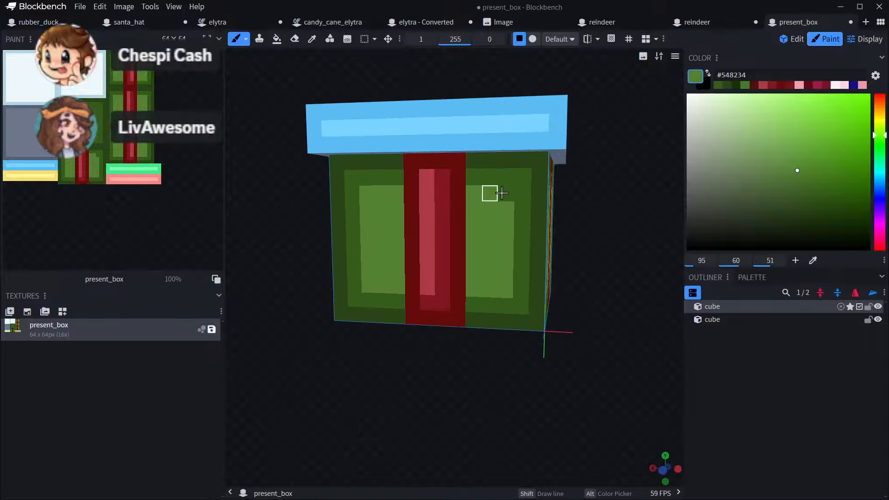
# - Sample the panel green #355c1a and try filling the box's dark outer border with it
pyautogui.moveTo(614, 191); pyautogui.dragTo(543, 178)
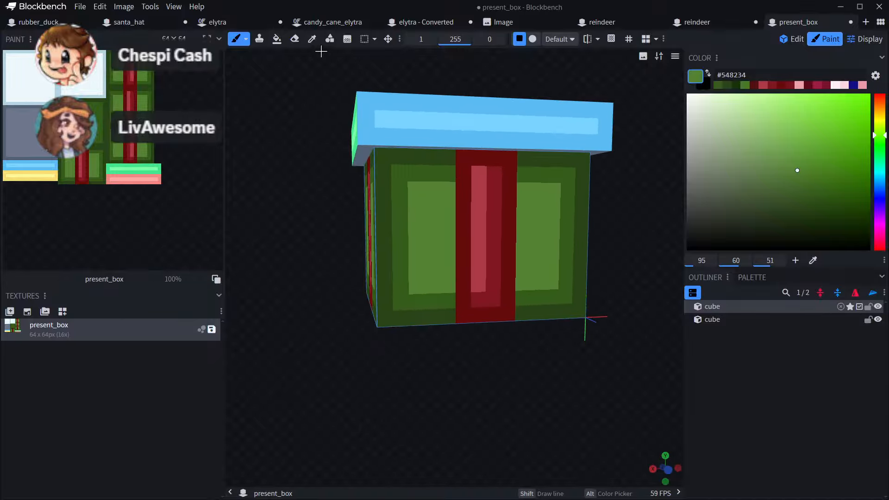
pyautogui.click(312, 39)
pyautogui.click(399, 224)
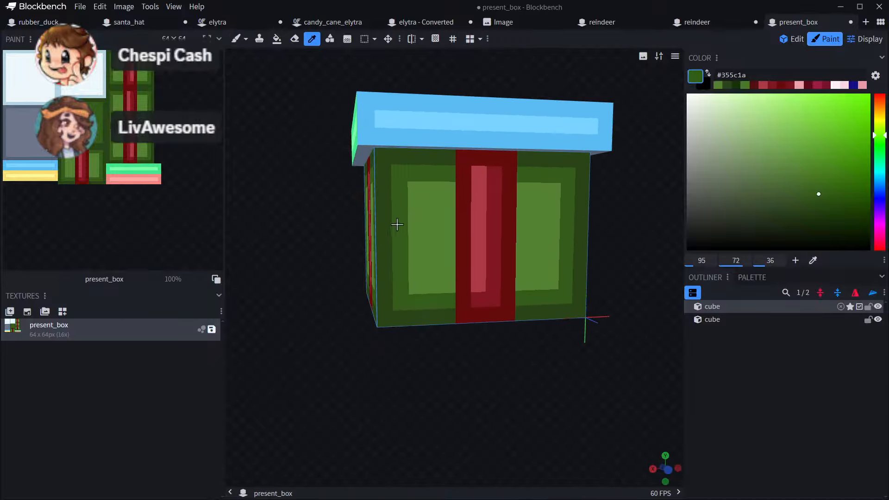
pyautogui.click(277, 38)
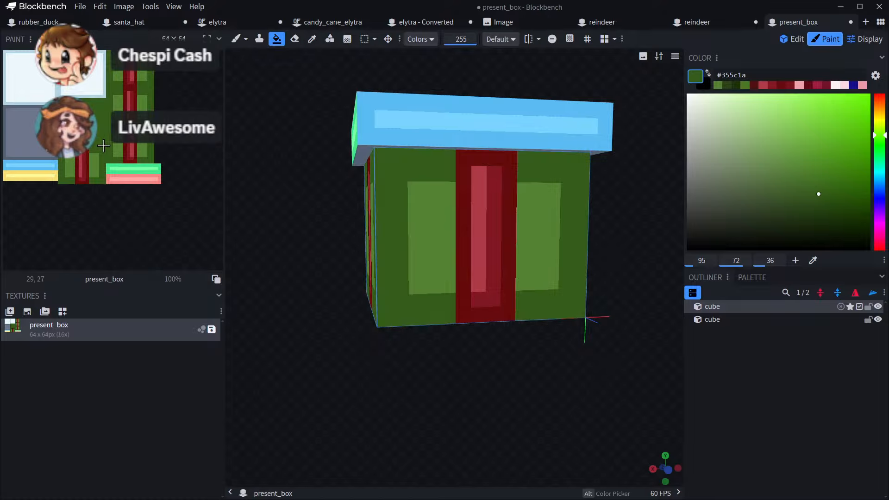
pyautogui.scroll(-2, 302, 321)
pyautogui.moveTo(302, 322); pyautogui.dragTo(341, 329)
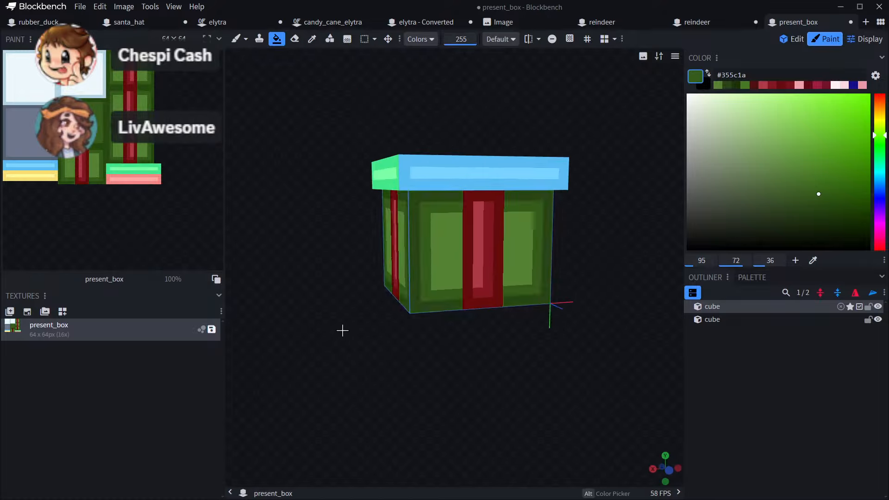
pyautogui.scroll(2, 345, 322)
# - Set the color to pale green #9dbd88 and try it as the fill for the box's outer border on the texture
pyautogui.click(739, 135)
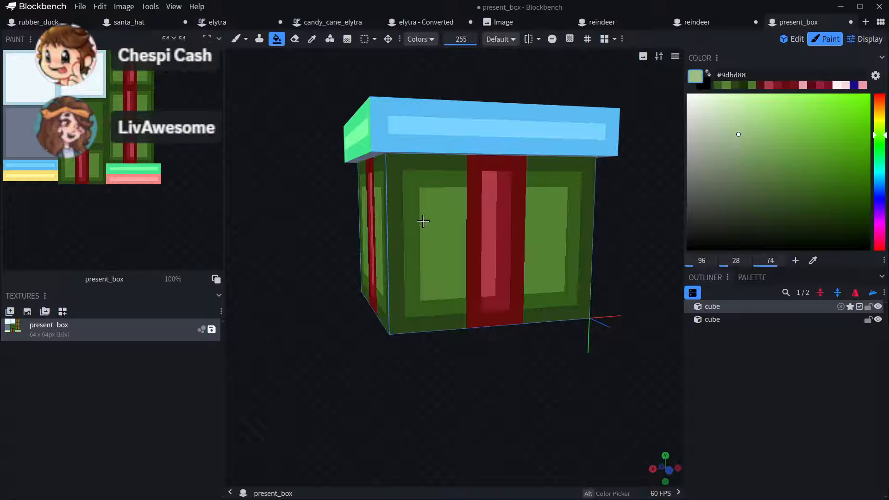
pyautogui.click(391, 225)
pyautogui.hotkey('ctrl', 'z')
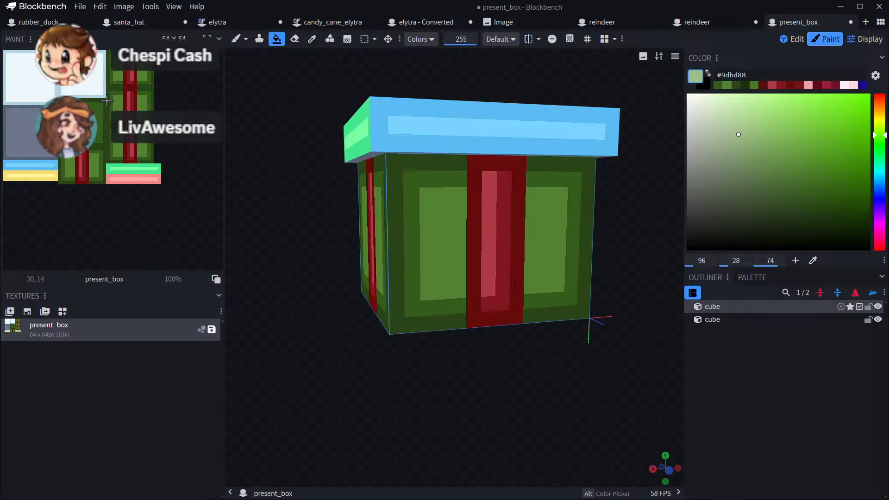
pyautogui.click(107, 100)
# - Try recoloring the pale outer border on the texture with the recent greens #1c330b and #355c1a, undoing the last fill
pyautogui.click(311, 38)
pyautogui.scroll(2, 369, 155)
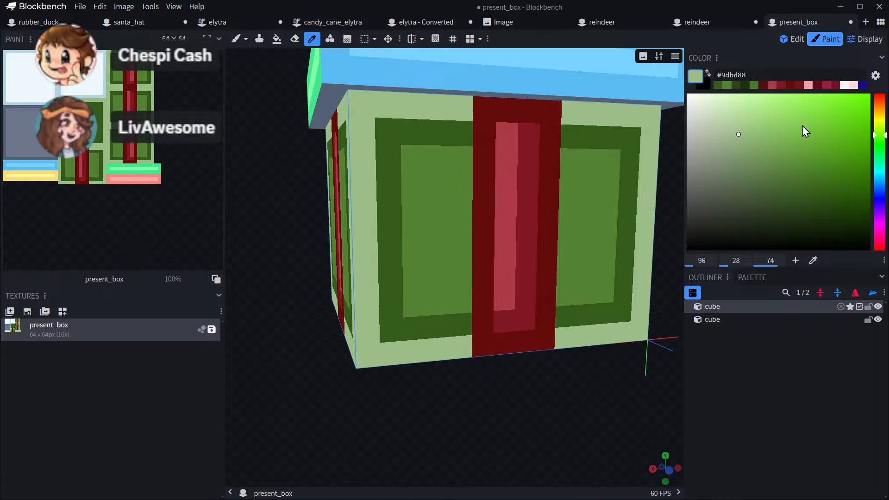
pyautogui.click(743, 89)
pyautogui.click(276, 39)
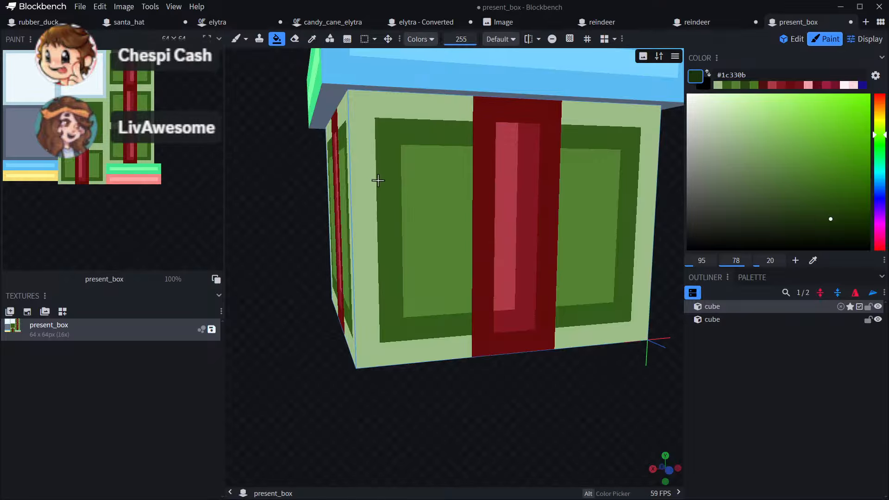
pyautogui.click(387, 188)
pyautogui.click(717, 86)
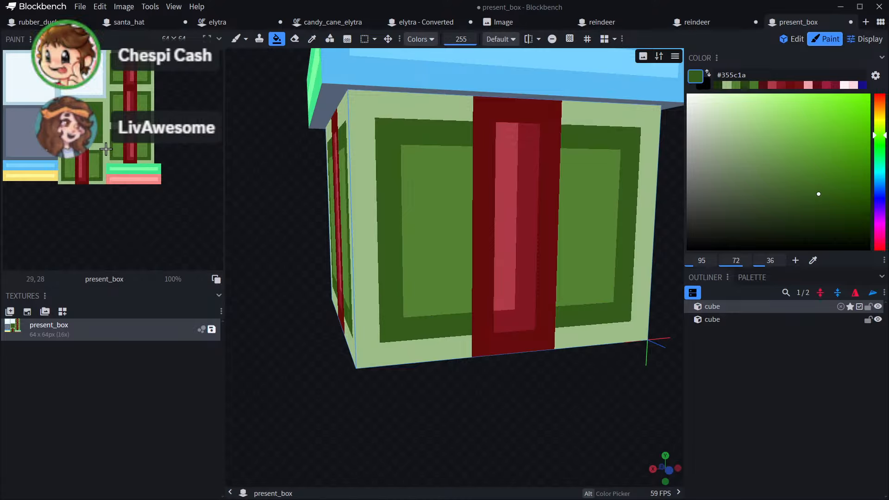
pyautogui.click(111, 150)
pyautogui.hotkey('ctrl', 'z')
# - Fill the box's pale outer border on the texture with dark green #1c330b, and set the color back to #355c1a
pyautogui.click(718, 86)
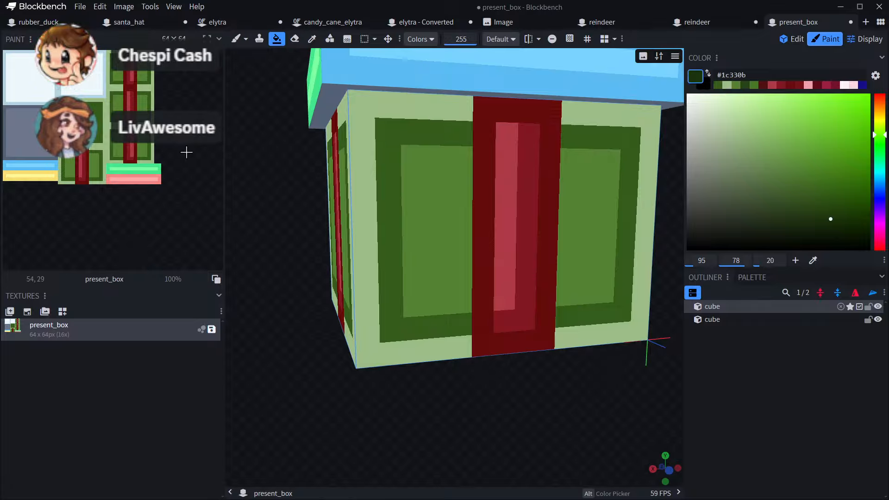
pyautogui.click(106, 145)
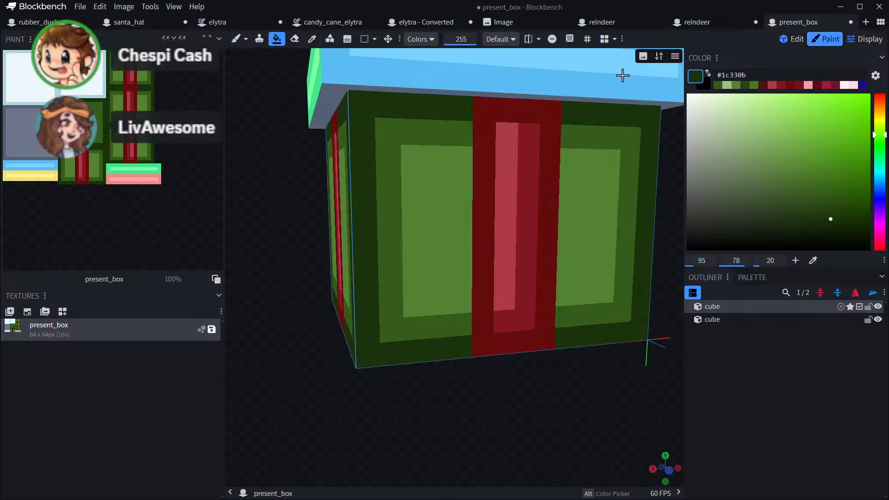
pyautogui.click(717, 86)
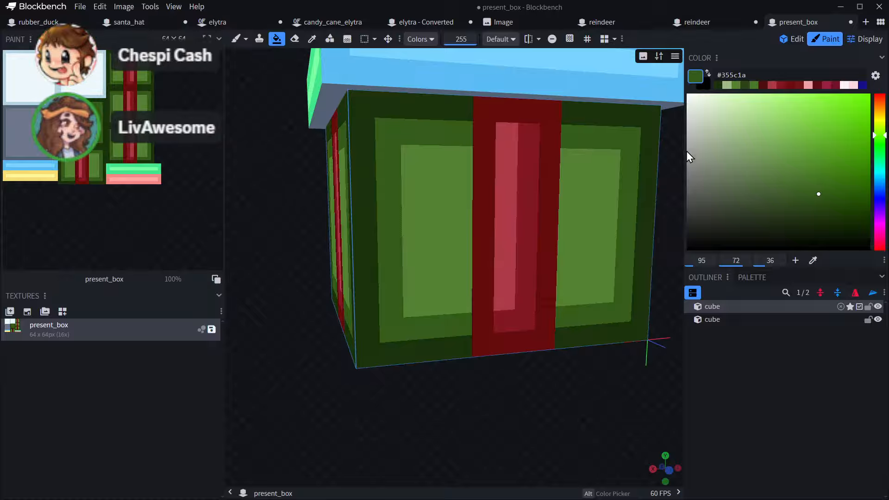
# - Fill the outer border of the box's sides on the texture with pale green #9dbd88 as a temporary color
pyautogui.click(312, 39)
pyautogui.scroll(1, 402, 179)
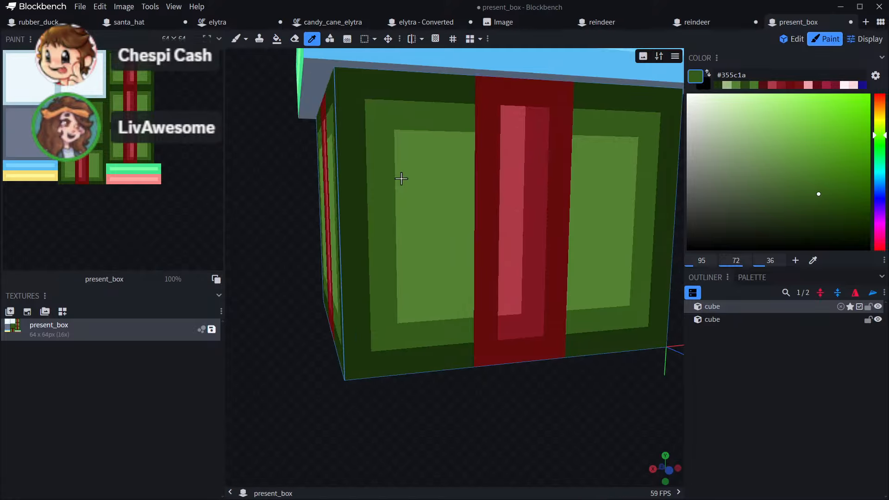
pyautogui.click(277, 39)
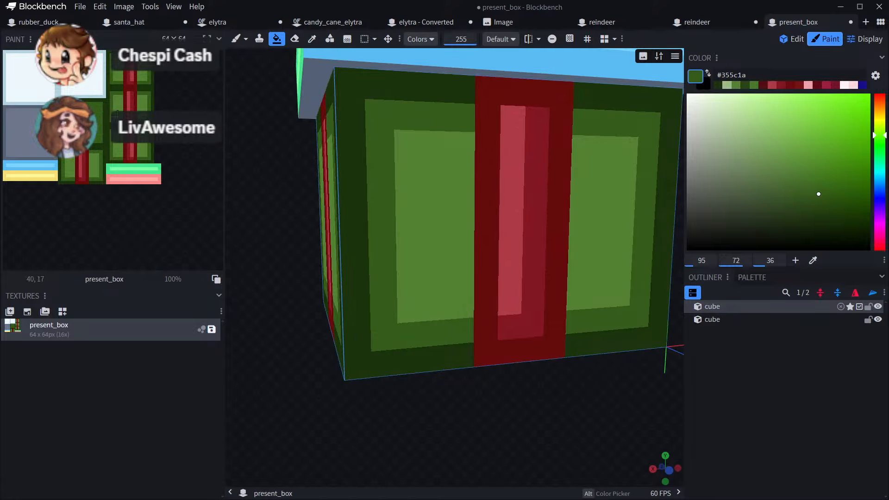
pyautogui.click(727, 85)
pyautogui.click(101, 138)
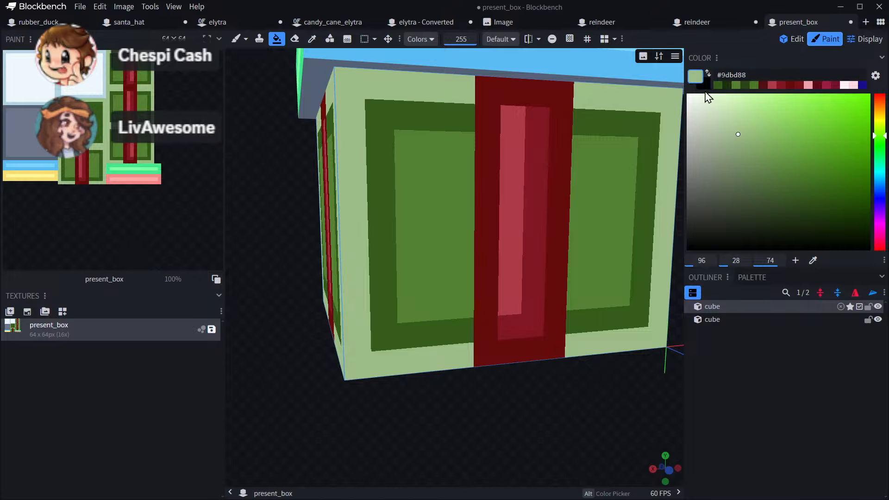
# - Fill the frame around the light panels with dark green #1c330b and the pale outer border with #355c1a
pyautogui.click(726, 85)
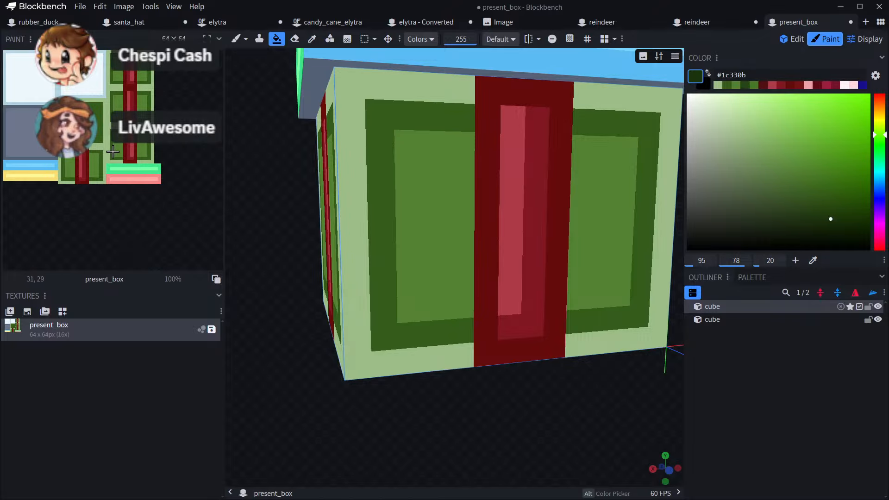
pyautogui.click(744, 85)
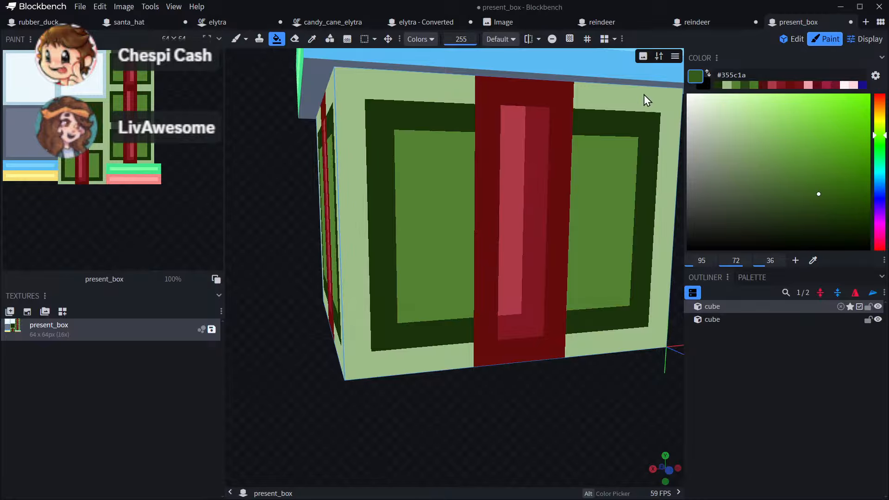
pyautogui.click(107, 138)
pyautogui.scroll(-7, 499, 200)
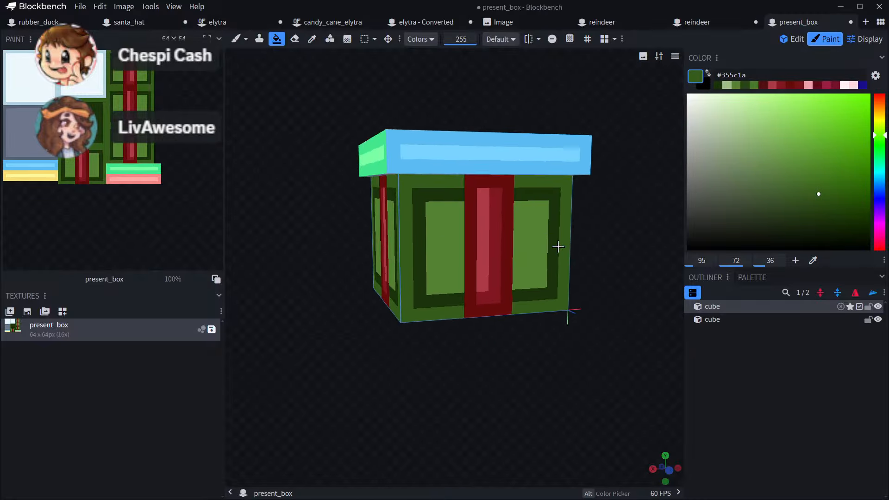
# - Sample the frame's dark green #1c330b and try thickening the frame inside one light panel on the yellow-lidded side
pyautogui.moveTo(575, 267); pyautogui.dragTo(241, 321)
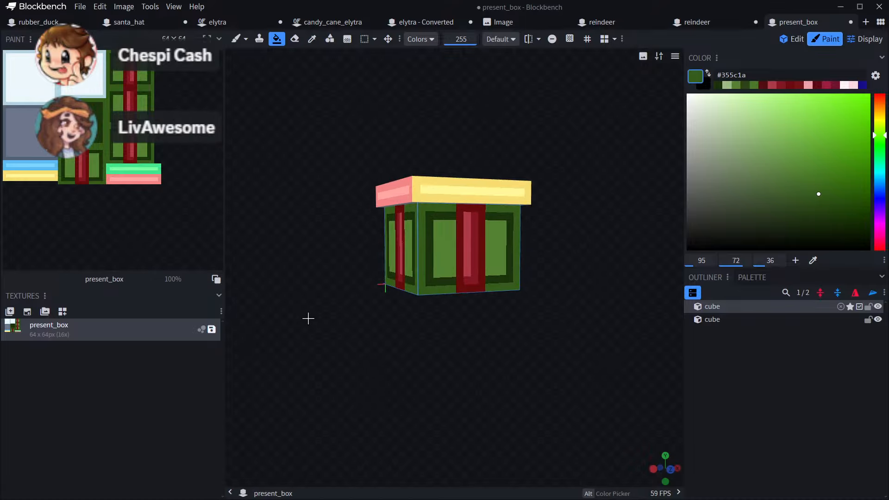
pyautogui.scroll(-5, 426, 341)
pyautogui.moveTo(435, 344); pyautogui.dragTo(395, 349)
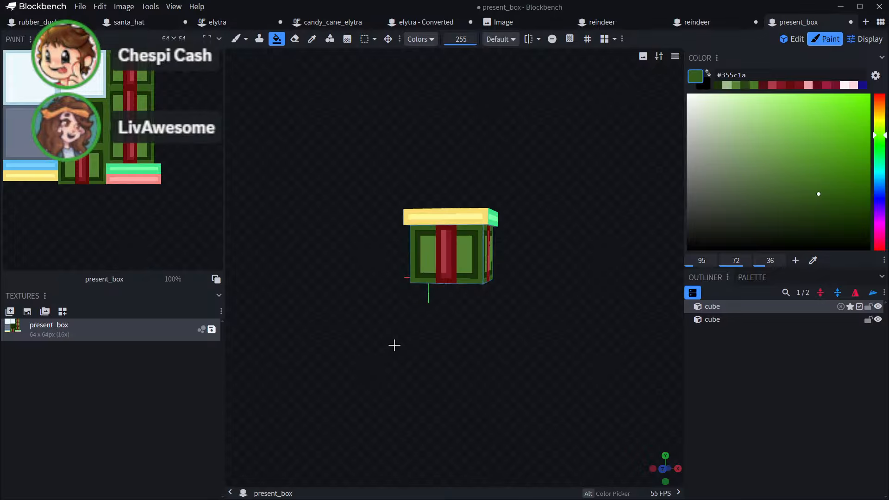
pyautogui.moveTo(394, 343); pyautogui.dragTo(465, 318)
pyautogui.scroll(3, 465, 318)
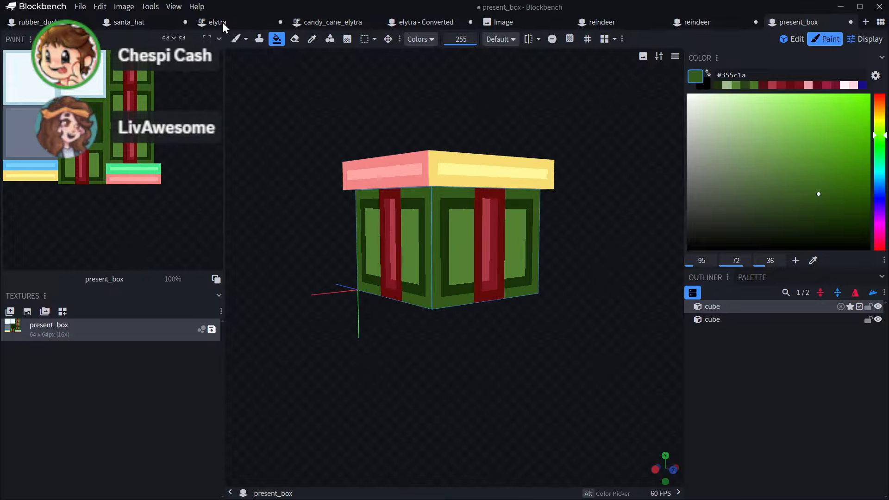
pyautogui.click(312, 39)
pyautogui.scroll(2, 528, 232)
pyautogui.click(438, 213)
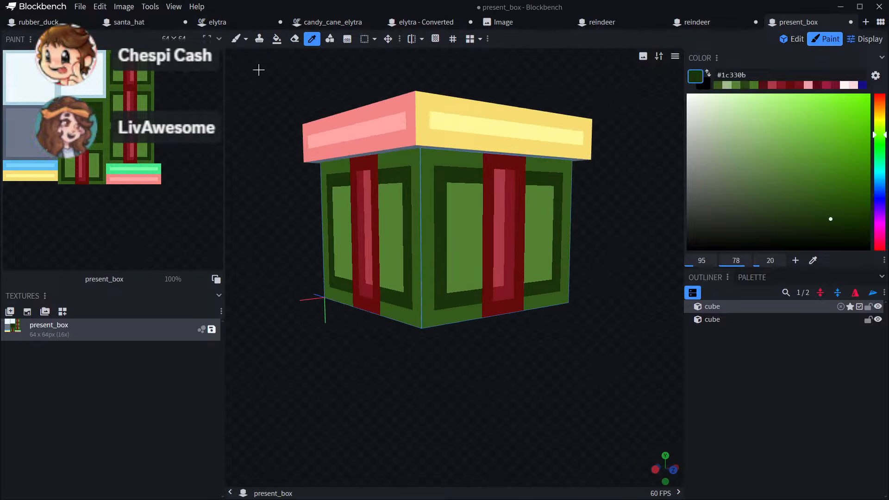
pyautogui.click(236, 39)
pyautogui.scroll(2, 470, 159)
pyautogui.moveTo(677, 136); pyautogui.dragTo(618, 143)
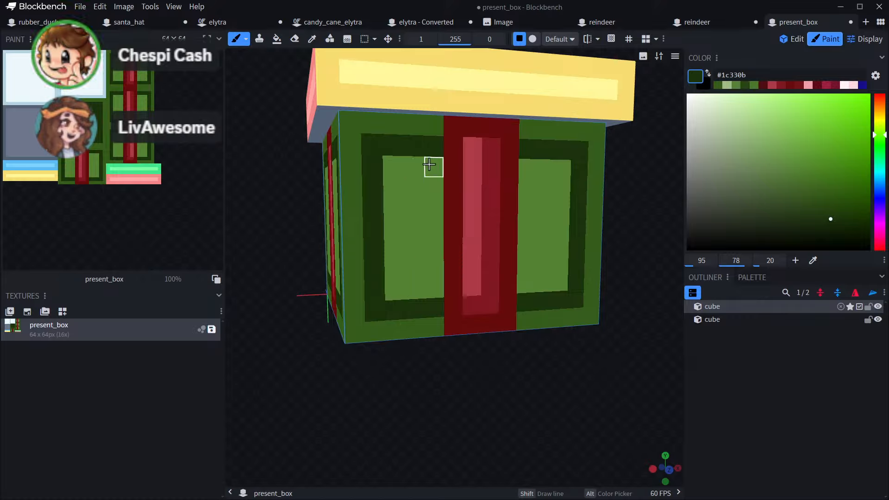
pyautogui.moveTo(432, 167)
pyautogui.mouseDown()
pyautogui.moveTo(393, 189)
pyautogui.moveTo(389, 276)
pyautogui.moveTo(434, 289)
pyautogui.mouseUp()
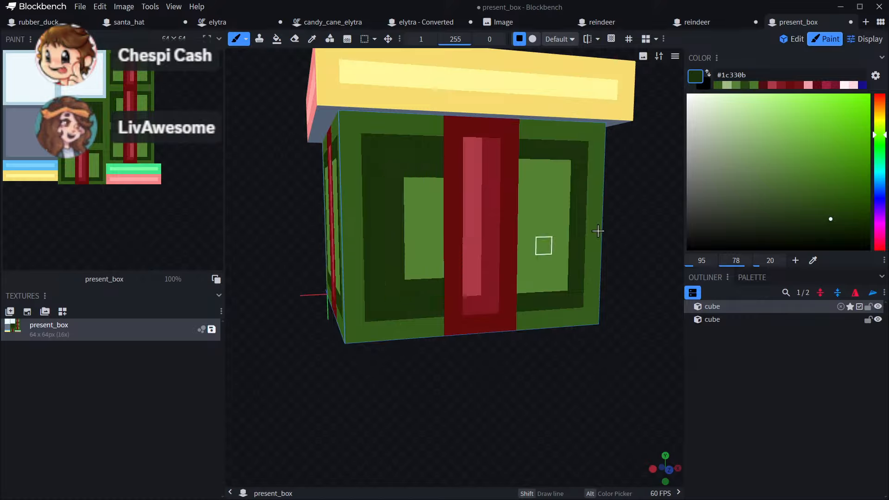
# - Try the same one-pixel dark green thickening inside the panel across the ribbon on the yellow-lidded side
pyautogui.moveTo(663, 186); pyautogui.dragTo(636, 179)
pyautogui.moveTo(498, 152)
pyautogui.mouseDown()
pyautogui.moveTo(519, 153)
pyautogui.moveTo(519, 250)
pyautogui.moveTo(477, 274)
pyautogui.moveTo(484, 280)
pyautogui.mouseUp()
pyautogui.scroll(-3, 600, 235)
pyautogui.moveTo(599, 235); pyautogui.dragTo(676, 234)
pyautogui.scroll(6, 500, 238)
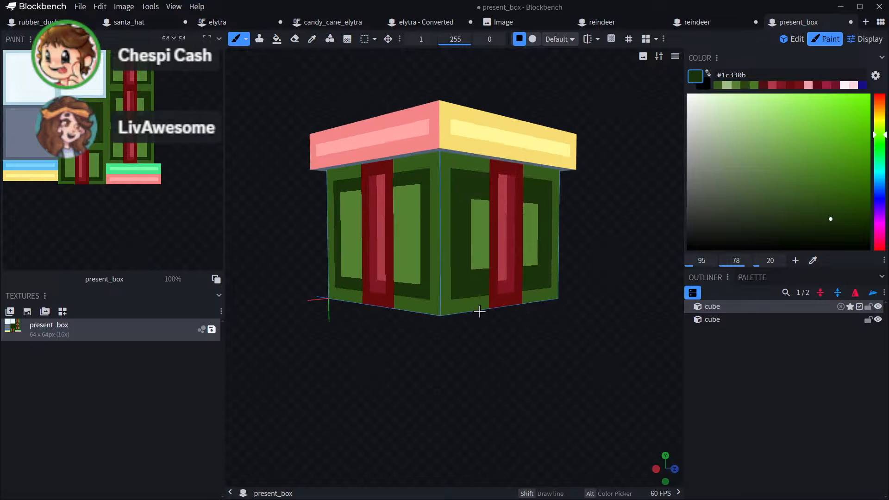
# - Turn on mirror painting and try dark green #1c330b strips along both edges of the ribbon on the yellow-lidded side
pyautogui.moveTo(494, 365)
pyautogui.mouseDown()
pyautogui.moveTo(425, 419)
pyautogui.moveTo(403, 346)
pyautogui.moveTo(403, 240)
pyautogui.moveTo(423, 99)
pyautogui.moveTo(412, 87)
pyautogui.moveTo(399, 87)
pyautogui.moveTo(387, 293)
pyautogui.mouseUp()
pyautogui.hotkey('ctrl', 'z')
pyautogui.click(587, 39)
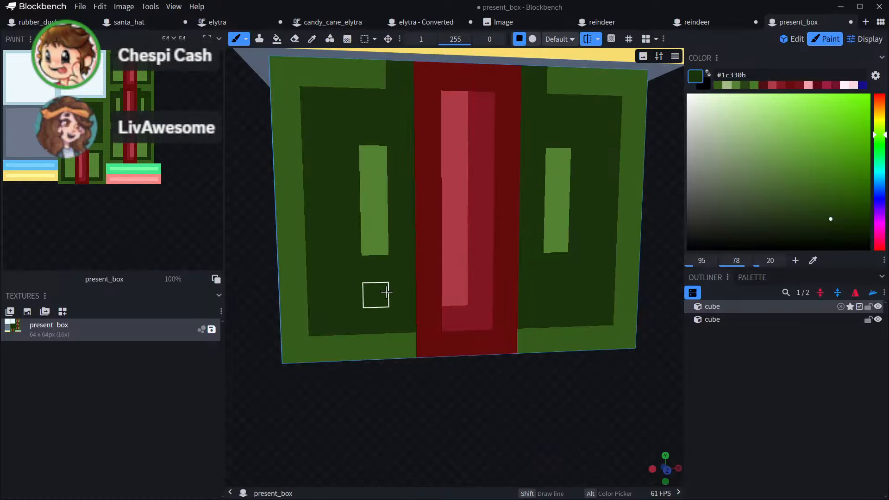
pyautogui.hotkey('ctrl', 'z')
pyautogui.moveTo(402, 345)
pyautogui.mouseDown()
pyautogui.moveTo(408, 267)
pyautogui.moveTo(397, 70)
pyautogui.mouseUp()
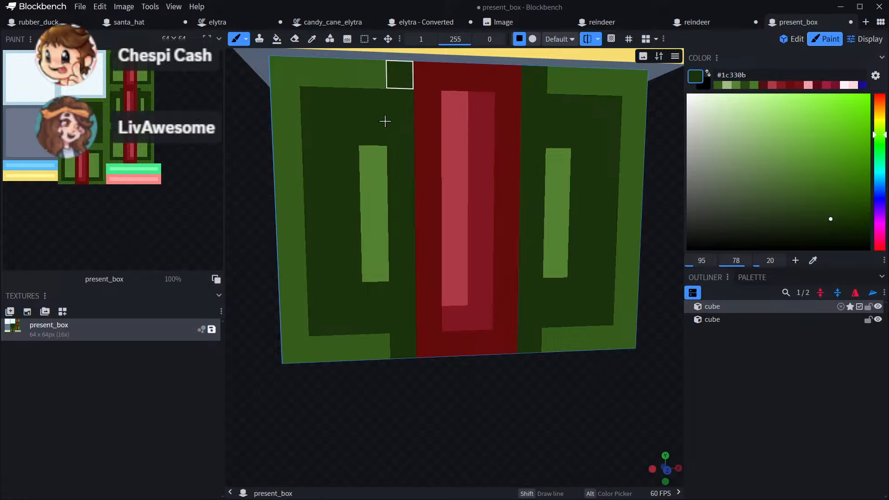
# - Sample the panel green #548234 and try repainting the darkened area around the light panels
pyautogui.keyDown('alt'); pyautogui.click(371, 198); pyautogui.keyUp('alt')
pyautogui.moveTo(367, 118)
pyautogui.mouseDown()
pyautogui.moveTo(342, 100)
pyautogui.moveTo(320, 240)
pyautogui.moveTo(321, 296)
pyautogui.moveTo(385, 291)
pyautogui.moveTo(322, 321)
pyautogui.moveTo(371, 157)
pyautogui.moveTo(348, 212)
pyautogui.mouseUp()
pyautogui.scroll(-3, 495, 317)
pyautogui.moveTo(495, 317); pyautogui.dragTo(578, 354)
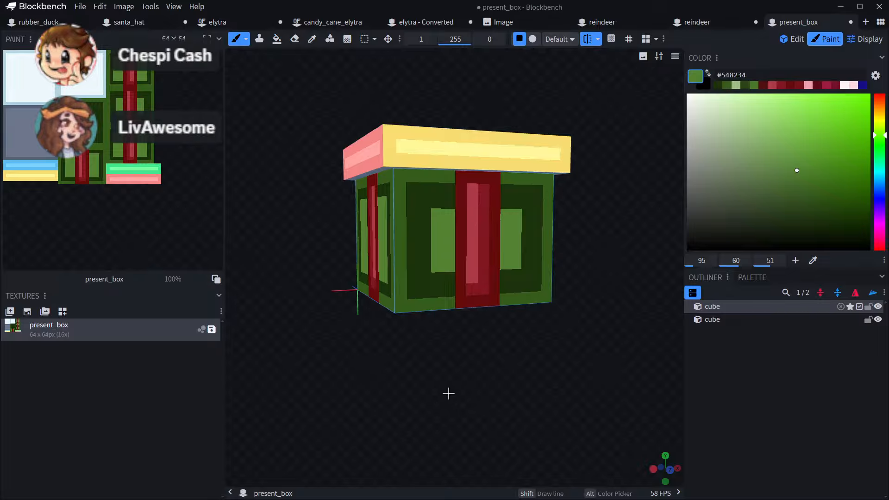
pyautogui.moveTo(417, 393); pyautogui.dragTo(465, 315)
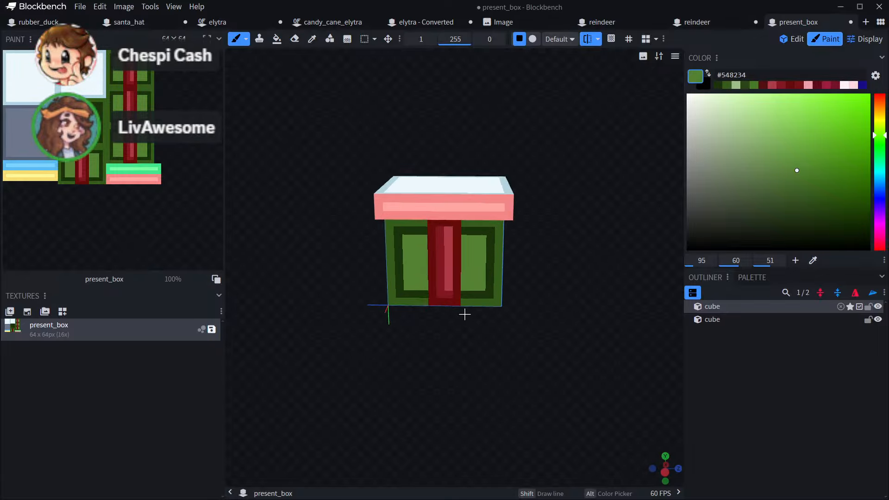
# - Sample the ribbon's dark red #650b0c and paint both ribbon edges up the pink side of the lid
pyautogui.scroll(5, 464, 315)
pyautogui.keyDown('alt'); pyautogui.click(455, 255); pyautogui.keyUp('alt')
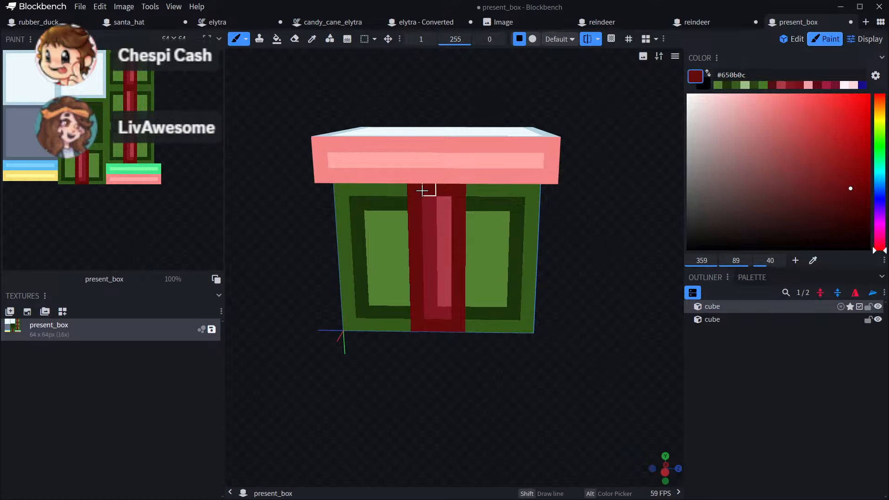
pyautogui.moveTo(422, 191); pyautogui.dragTo(413, 145)
pyautogui.moveTo(458, 180); pyautogui.dragTo(466, 134)
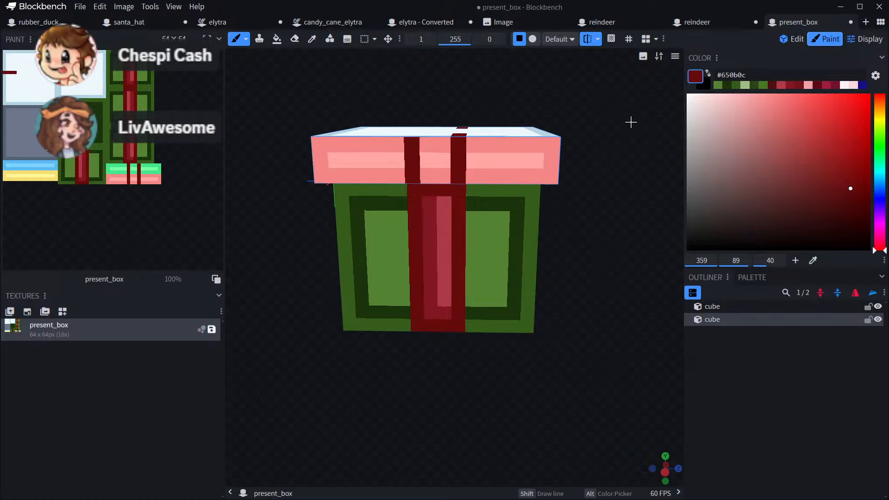
# - Continue the two dark red ribbon edges from the pink side across the full top of the lid
pyautogui.moveTo(631, 122); pyautogui.dragTo(625, 199)
pyautogui.moveTo(459, 242)
pyautogui.mouseDown()
pyautogui.moveTo(460, 251)
pyautogui.moveTo(464, 190)
pyautogui.mouseUp()
pyautogui.moveTo(619, 199); pyautogui.dragTo(619, 177)
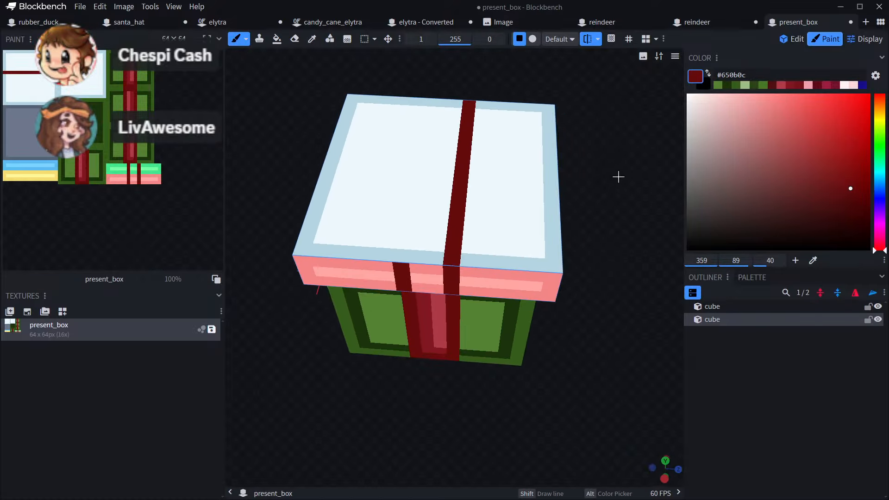
pyautogui.moveTo(401, 248); pyautogui.dragTo(417, 160)
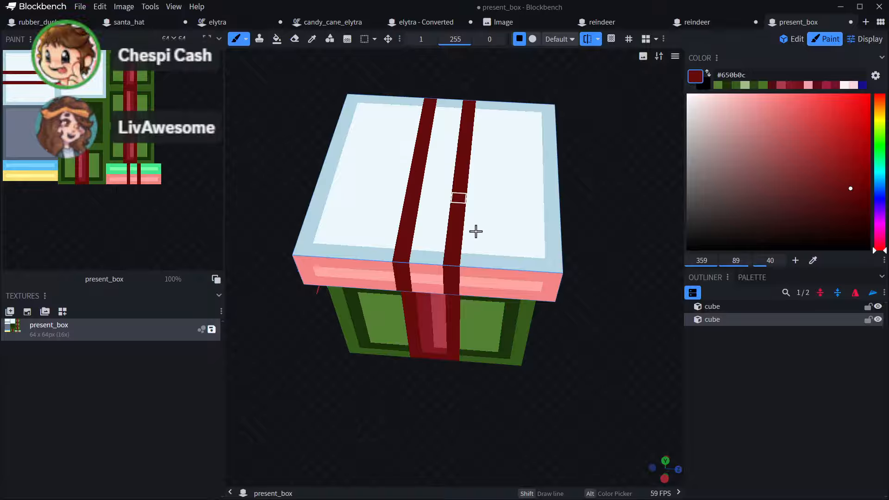
# - Close the ribbon outline on the lid's pink side and extend it onto the lid's underside in dark red
pyautogui.moveTo(614, 207); pyautogui.dragTo(606, 161)
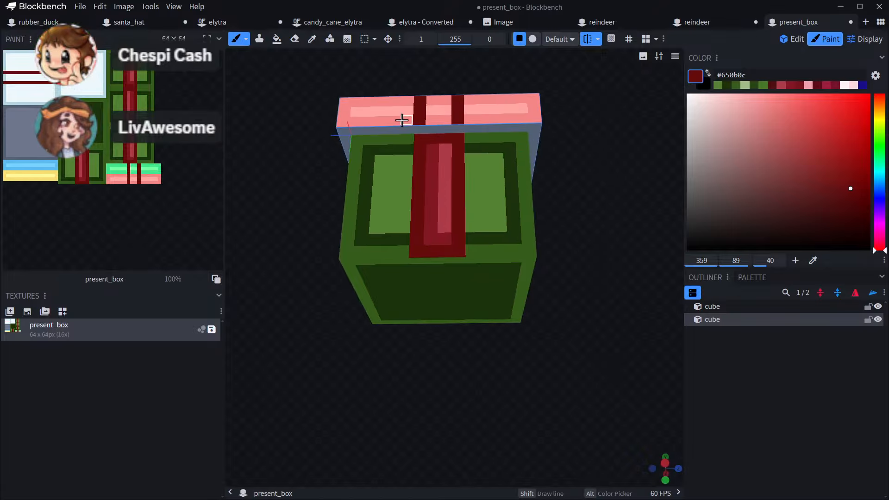
pyautogui.moveTo(420, 132); pyautogui.dragTo(448, 129)
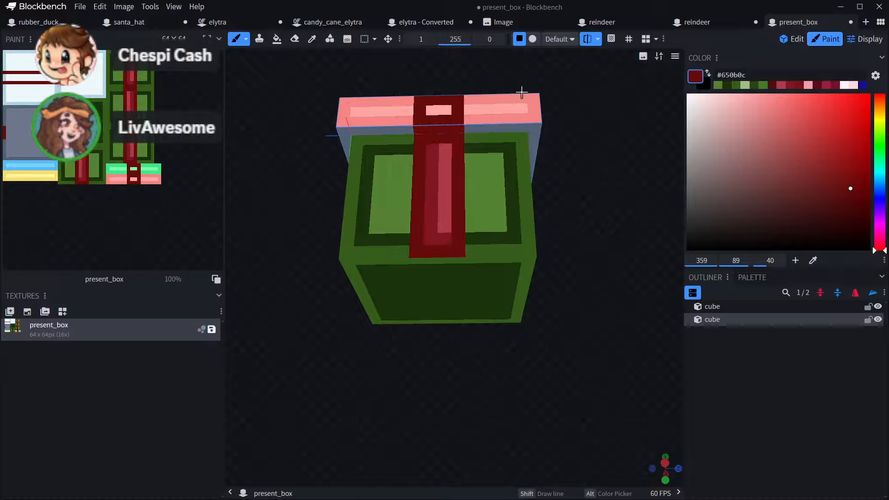
pyautogui.moveTo(583, 104); pyautogui.dragTo(590, 142)
# - Paint the ribbon's center on the pink lid side with the sampled medium red and highlight red #ad3a46
pyautogui.press('alt')
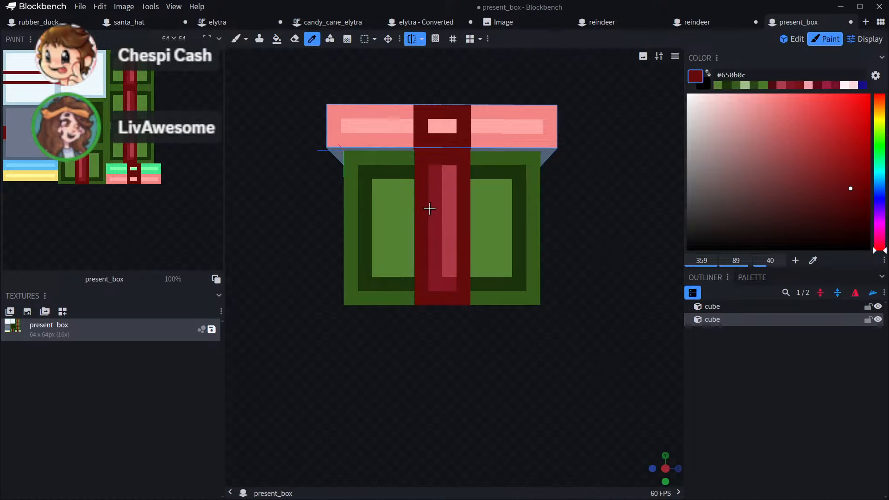
pyautogui.keyDown('alt'); pyautogui.click(430, 209); pyautogui.keyUp('alt')
pyautogui.click(437, 127)
pyautogui.keyDown('alt'); pyautogui.click(451, 183); pyautogui.keyUp('alt')
pyautogui.click(450, 131)
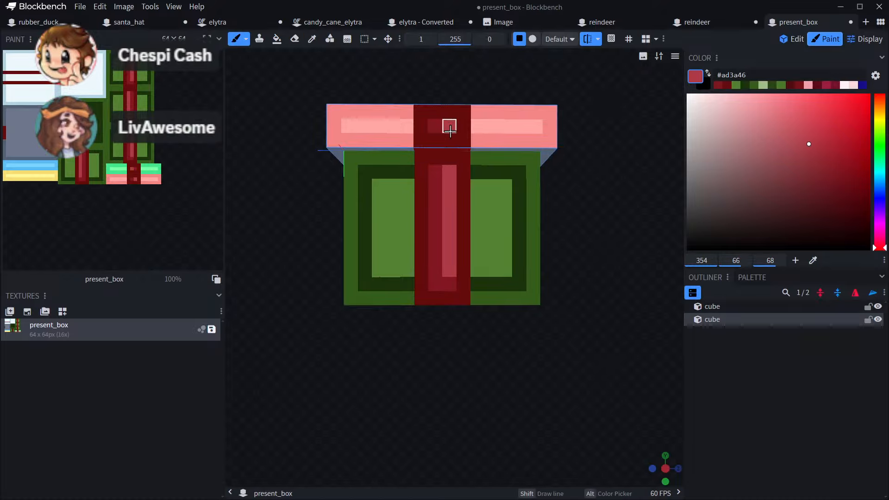
# - Try extending the ribbon's medium red and #ad3a46 highlight down to the lower edge of the pink lid side
pyautogui.moveTo(563, 124)
pyautogui.mouseDown()
pyautogui.moveTo(552, 145)
pyautogui.moveTo(597, 143)
pyautogui.moveTo(593, 135)
pyautogui.moveTo(478, 173)
pyautogui.mouseUp()
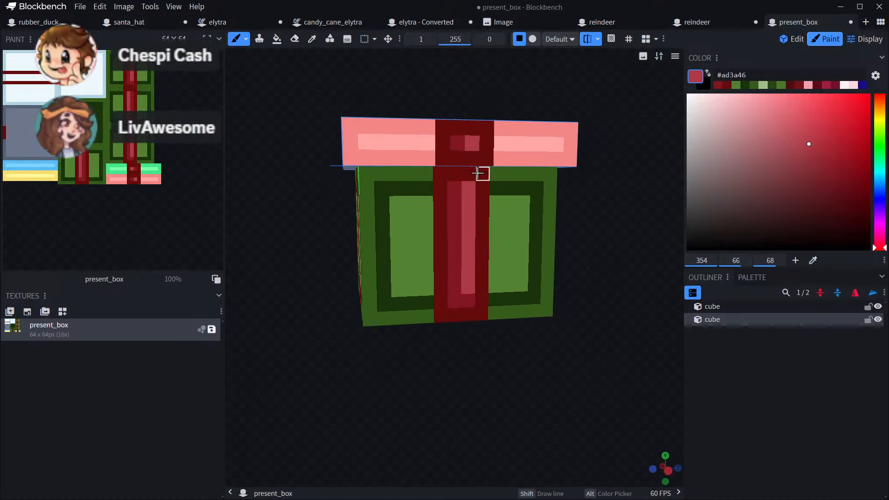
pyautogui.keyDown('alt'); pyautogui.click(471, 164); pyautogui.keyUp('alt')
pyautogui.moveTo(604, 208); pyautogui.dragTo(602, 192)
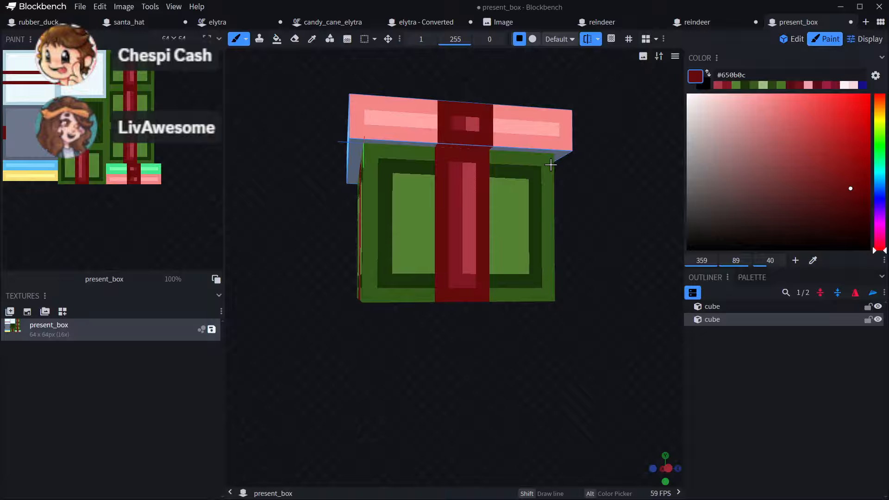
pyautogui.keyDown('alt'); pyautogui.click(455, 173); pyautogui.keyUp('alt')
pyautogui.keyDown('alt'); pyautogui.click(469, 169); pyautogui.keyUp('alt')
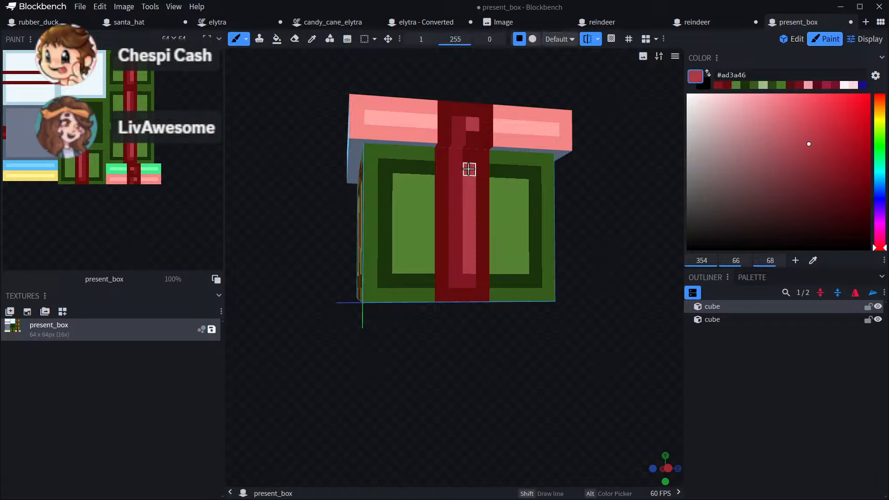
pyautogui.moveTo(469, 157); pyautogui.dragTo(472, 139)
# - Sample the ribbon's dark red #650b0c again and paint both ribbon edges on the blue side of the lid
pyautogui.scroll(-3, 537, 162)
pyautogui.moveTo(561, 166)
pyautogui.mouseDown()
pyautogui.moveTo(552, 178)
pyautogui.moveTo(531, 174)
pyautogui.moveTo(573, 173)
pyautogui.moveTo(544, 215)
pyautogui.moveTo(557, 232)
pyautogui.moveTo(435, 210)
pyautogui.moveTo(559, 196)
pyautogui.moveTo(577, 222)
pyautogui.moveTo(476, 235)
pyautogui.mouseUp()
pyautogui.scroll(-3, 549, 174)
pyautogui.scroll(3, 476, 234)
pyautogui.press('c')
pyautogui.click(453, 242)
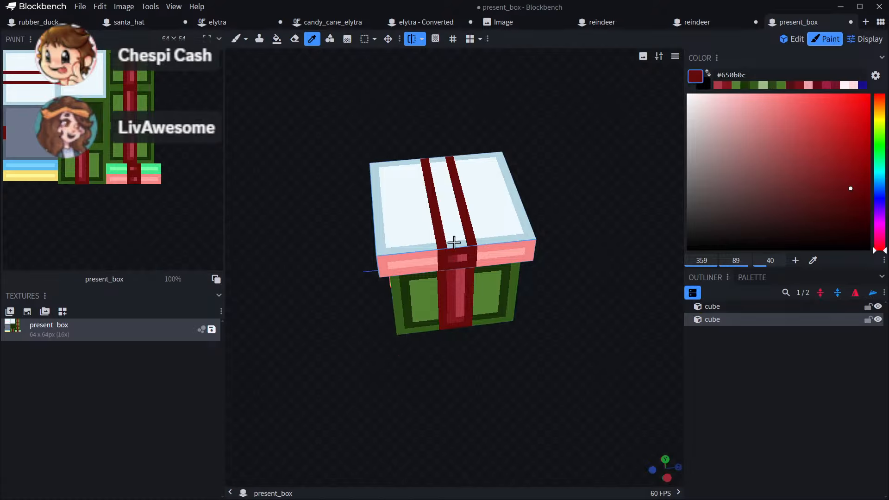
pyautogui.moveTo(574, 179); pyautogui.dragTo(698, 137)
pyautogui.moveTo(612, 124); pyautogui.dragTo(614, 75)
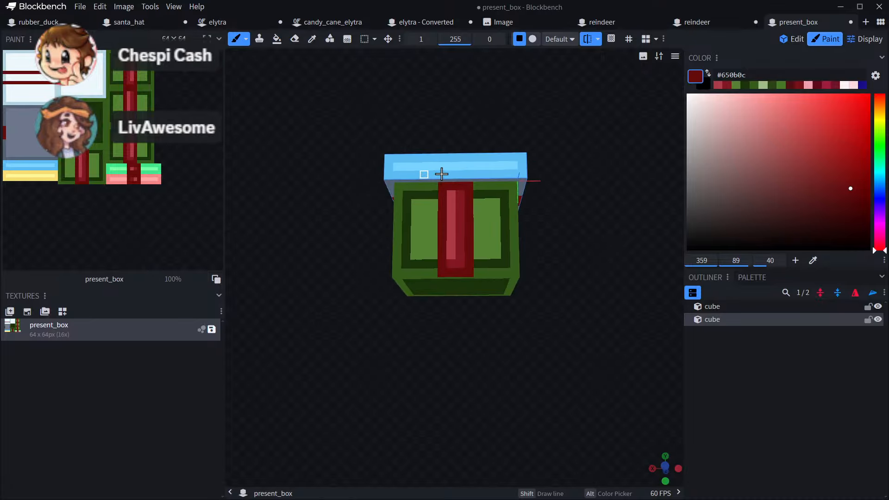
pyautogui.click(469, 167)
# - Close the dark red ribbon outline along the upper and lower edges of the blue lid side
pyautogui.moveTo(537, 149); pyautogui.dragTo(549, 91)
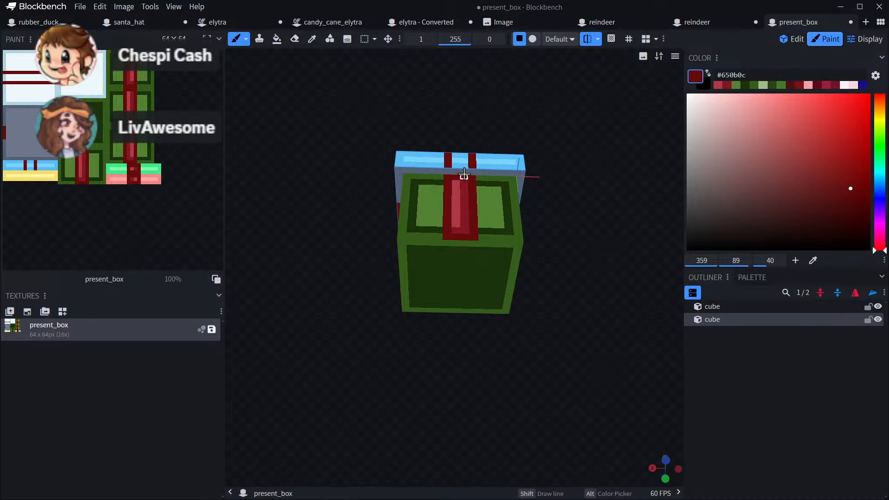
pyautogui.moveTo(509, 162); pyautogui.dragTo(457, 189)
# - Paint the crossing ribbon's two dark red edges over both halves of the lid's top, perpendicular to the existing stripes
pyautogui.moveTo(537, 131); pyautogui.dragTo(566, 165)
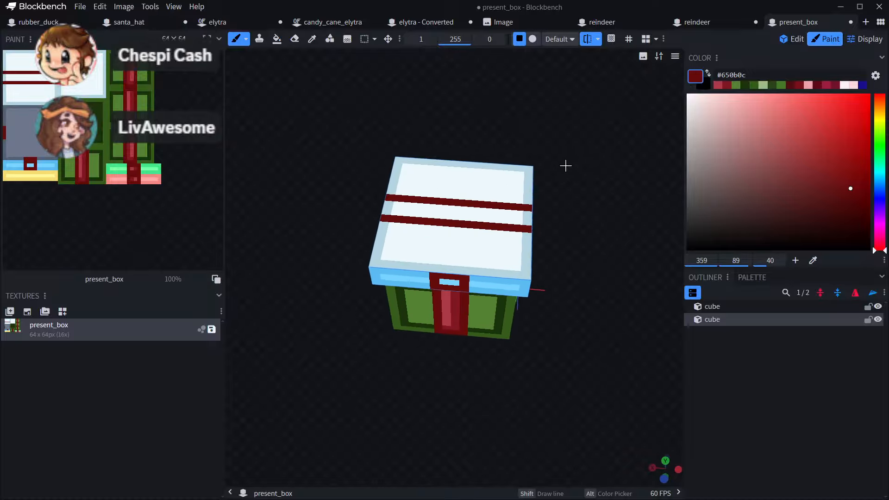
pyautogui.moveTo(464, 281); pyautogui.dragTo(470, 233)
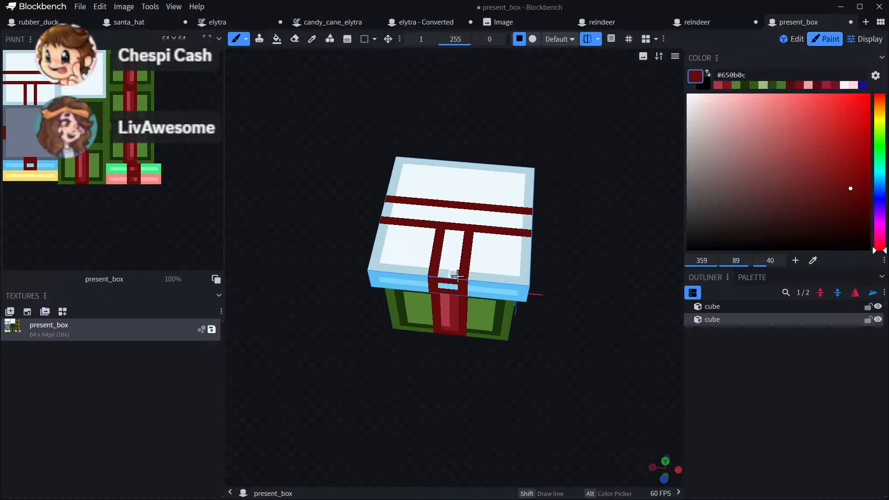
pyautogui.moveTo(570, 158)
pyautogui.mouseDown()
pyautogui.moveTo(492, 264)
pyautogui.moveTo(477, 252)
pyautogui.moveTo(497, 209)
pyautogui.moveTo(346, 153)
pyautogui.moveTo(464, 254)
pyautogui.mouseUp()
# - Paint both dark red ribbon edges down the yellow side of the lid
pyautogui.moveTo(589, 233); pyautogui.dragTo(541, 174)
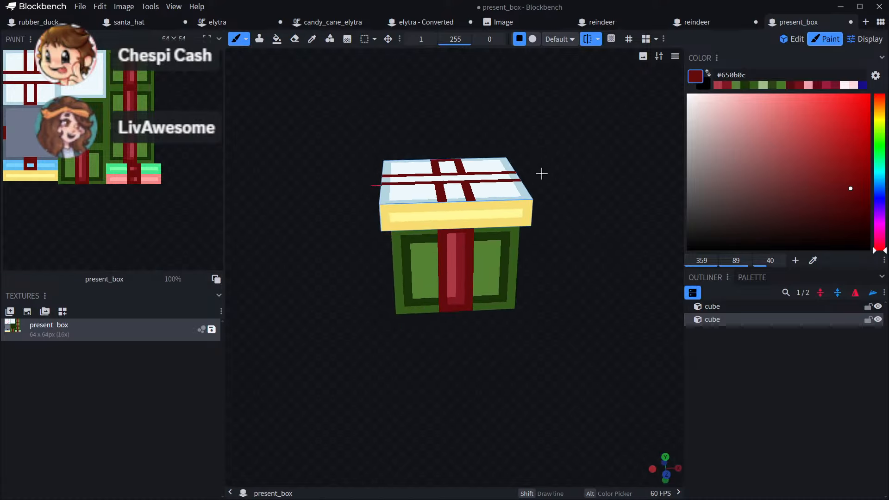
pyautogui.moveTo(469, 207); pyautogui.dragTo(471, 232)
pyautogui.moveTo(566, 264); pyautogui.dragTo(476, 191)
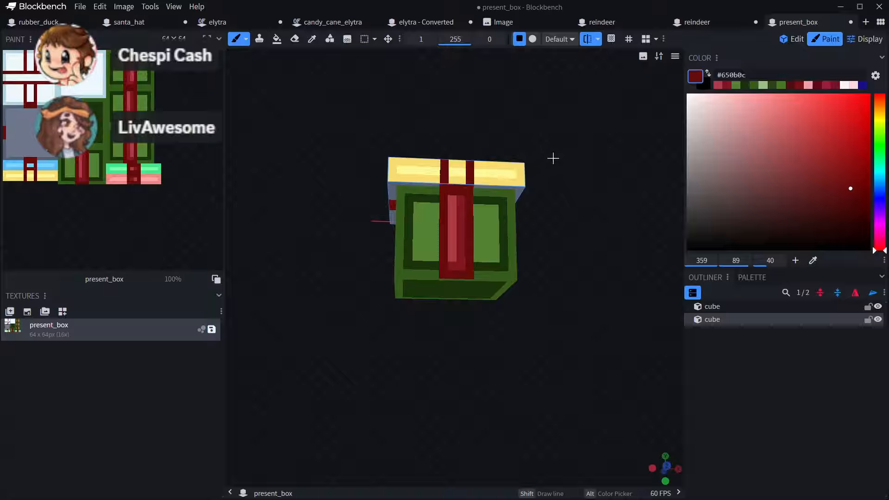
# - Sample the ribbon's light red #ad3a46 and paint a highlight stripe along the ribbon across the lid's top from the pink side
pyautogui.moveTo(552, 157)
pyautogui.mouseDown()
pyautogui.moveTo(552, 130)
pyautogui.moveTo(552, 200)
pyautogui.moveTo(536, 143)
pyautogui.moveTo(452, 144)
pyautogui.moveTo(633, 139)
pyautogui.moveTo(406, 210)
pyautogui.mouseUp()
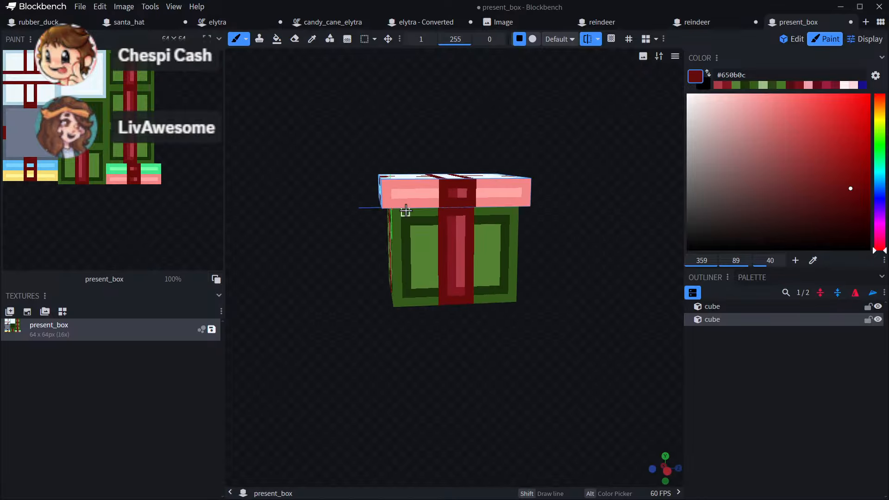
pyautogui.press('alt')
pyautogui.moveTo(550, 129); pyautogui.dragTo(433, 240)
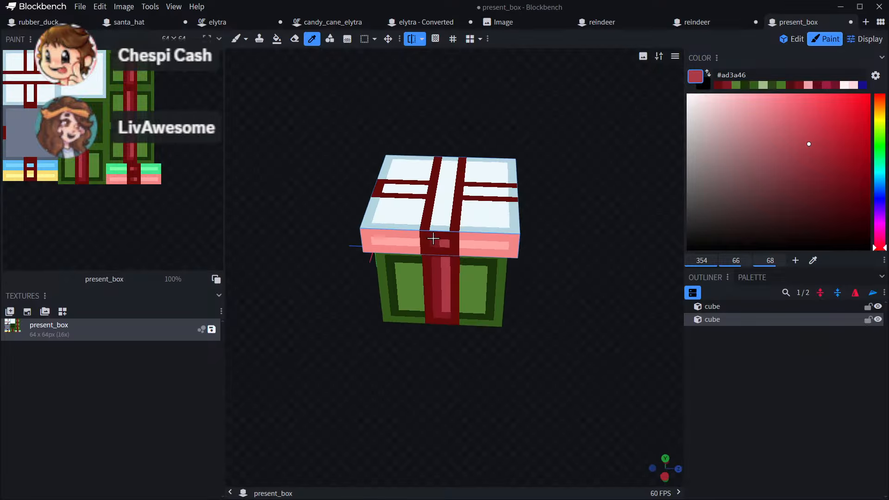
pyautogui.click(441, 237)
pyautogui.click(236, 39)
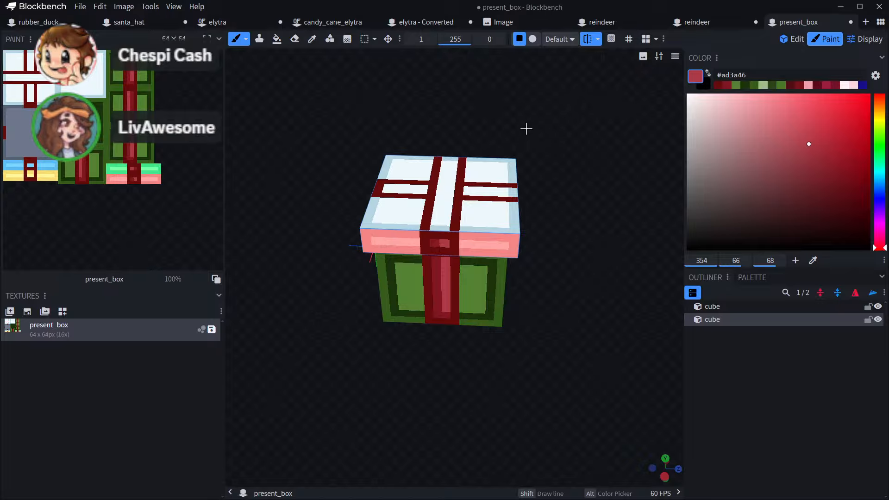
pyautogui.moveTo(526, 130); pyautogui.dragTo(537, 174, button='right')
pyautogui.moveTo(458, 286); pyautogui.dragTo(458, 277)
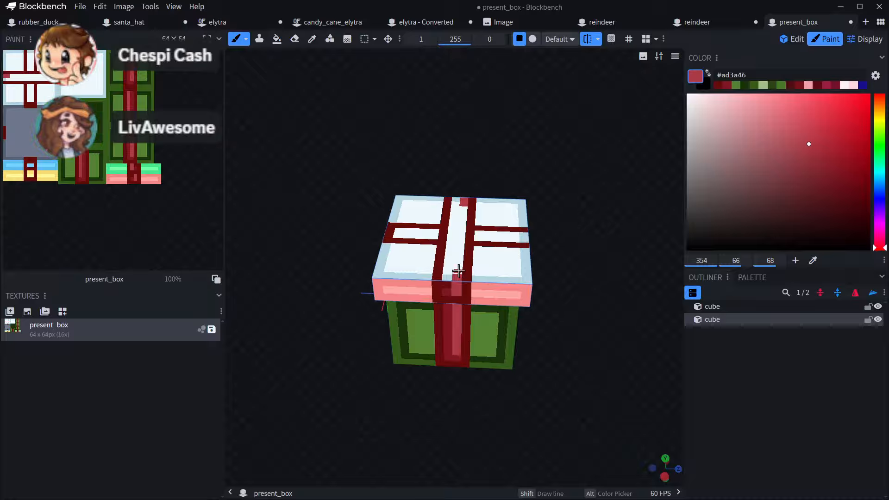
pyautogui.click(458, 272)
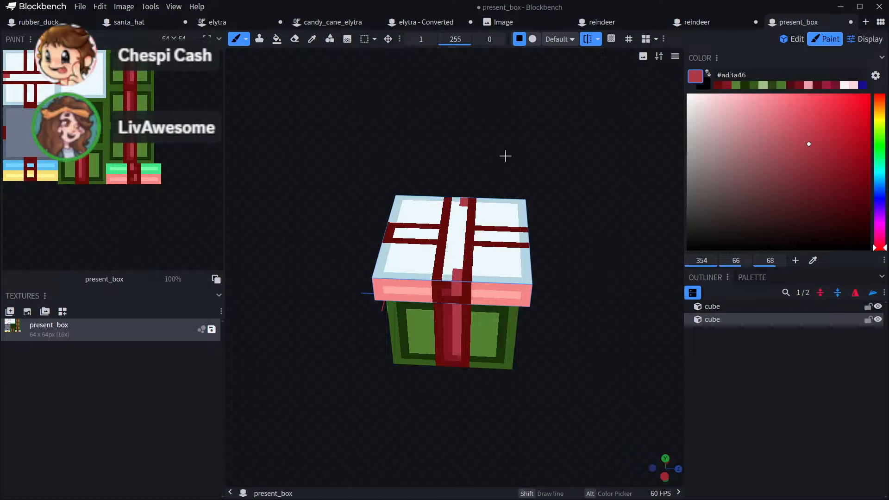
pyautogui.moveTo(505, 156); pyautogui.dragTo(476, 302)
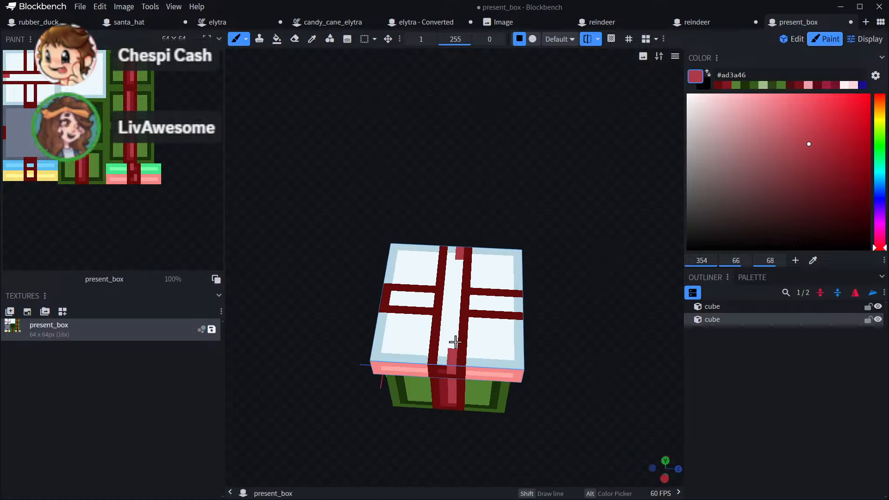
pyautogui.moveTo(456, 342); pyautogui.dragTo(456, 297)
# - Sample the ribbon's mid red #811722 and fill the remaining centre strip beside the highlight on the lid's top
pyautogui.moveTo(561, 209); pyautogui.dragTo(597, 145)
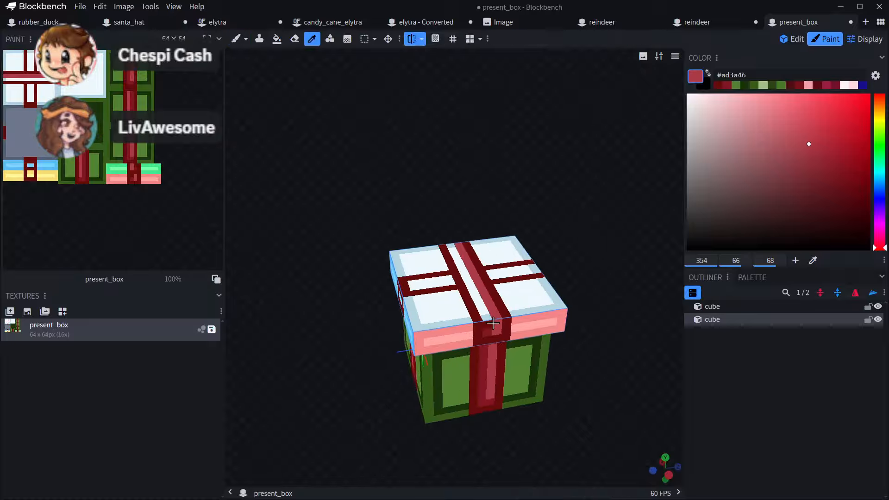
pyautogui.click(488, 332)
pyautogui.moveTo(486, 328); pyautogui.dragTo(472, 284)
# - Fill the crossing ribbon's centre with #811722 on the blue side, both halves of the lid's top and the yellow side
pyautogui.moveTo(534, 239); pyautogui.dragTo(675, 190)
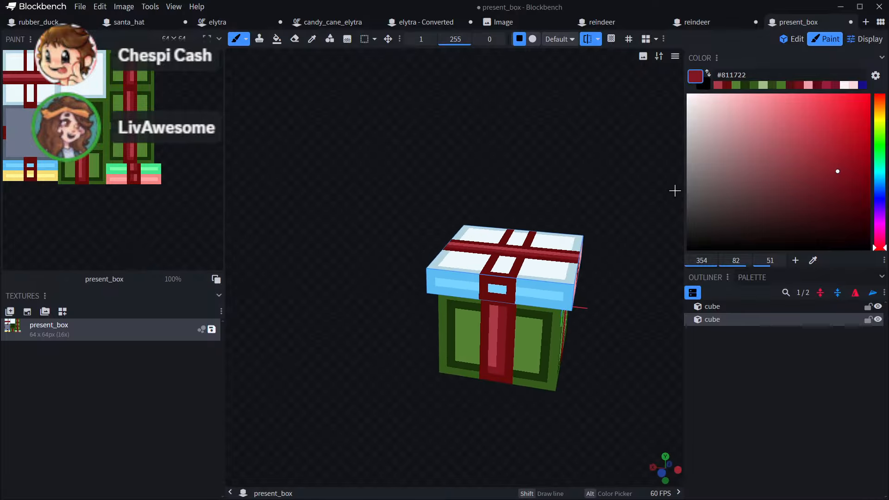
pyautogui.moveTo(663, 148); pyautogui.dragTo(578, 208)
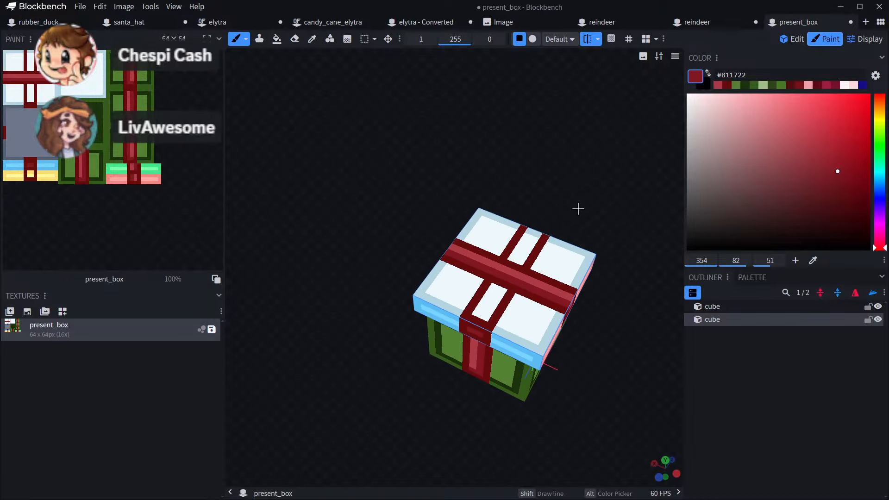
pyautogui.moveTo(477, 333); pyautogui.dragTo(495, 284)
pyautogui.moveTo(599, 202); pyautogui.dragTo(387, 188)
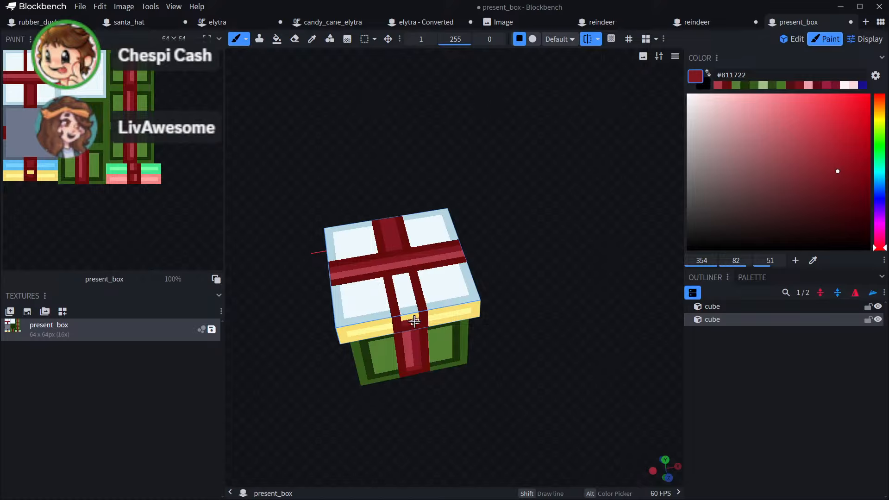
pyautogui.moveTo(414, 322); pyautogui.dragTo(402, 277)
pyautogui.scroll(-3, 522, 320)
pyautogui.moveTo(523, 319)
pyautogui.mouseDown()
pyautogui.moveTo(513, 248)
pyautogui.moveTo(501, 322)
pyautogui.moveTo(500, 259)
pyautogui.mouseUp()
pyautogui.scroll(3, 510, 250)
# - Sample #ad3a46, turn off mirror painting and paint the crossing ribbon's highlight over the yellow side, lid's top and blue side
pyautogui.press('alt')
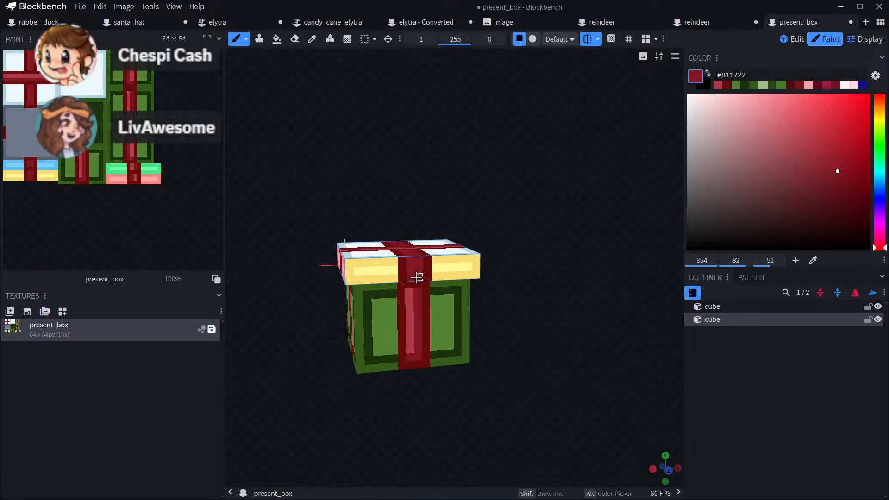
pyautogui.moveTo(490, 232); pyautogui.dragTo(412, 269)
pyautogui.keyDown('alt'); pyautogui.click(410, 251); pyautogui.keyUp('alt')
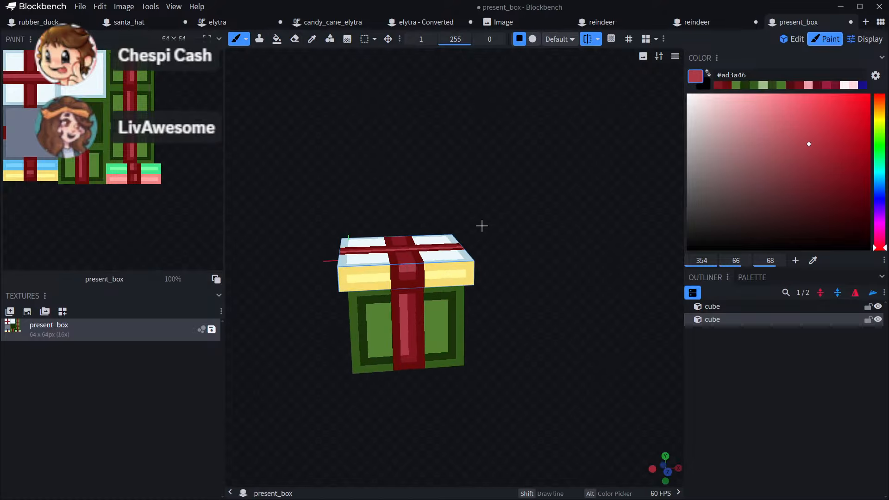
pyautogui.click(587, 39)
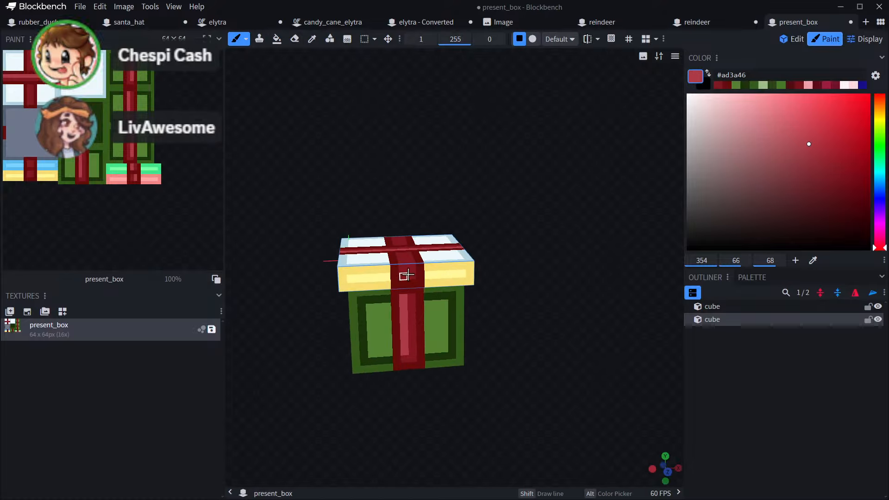
pyautogui.moveTo(456, 252)
pyautogui.mouseDown()
pyautogui.moveTo(494, 240)
pyautogui.moveTo(411, 293)
pyautogui.moveTo(405, 275)
pyautogui.mouseUp()
pyautogui.hotkey('ctrl', 'z')
pyautogui.hotkey('ctrl', 'z')
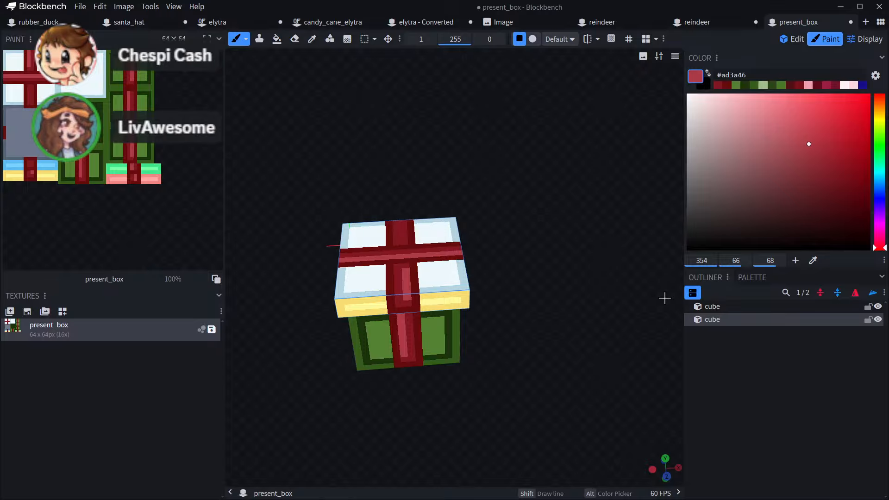
pyautogui.moveTo(552, 238); pyautogui.dragTo(512, 297)
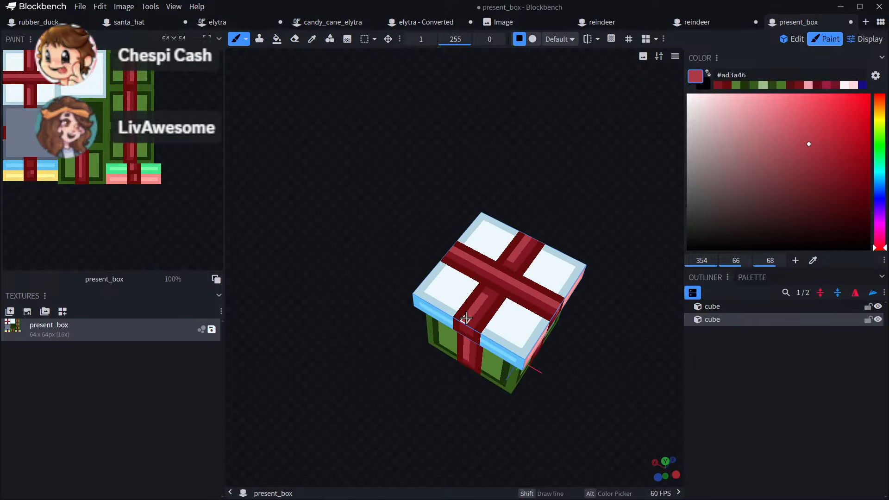
pyautogui.moveTo(400, 385); pyautogui.dragTo(536, 248)
# - Lighten the sampled panel green to #719c52 and paint a vertical highlight in both box panels below the lid's blue side
pyautogui.scroll(5, 574, 294)
pyautogui.keyDown('alt'); pyautogui.click(496, 273); pyautogui.keyUp('alt')
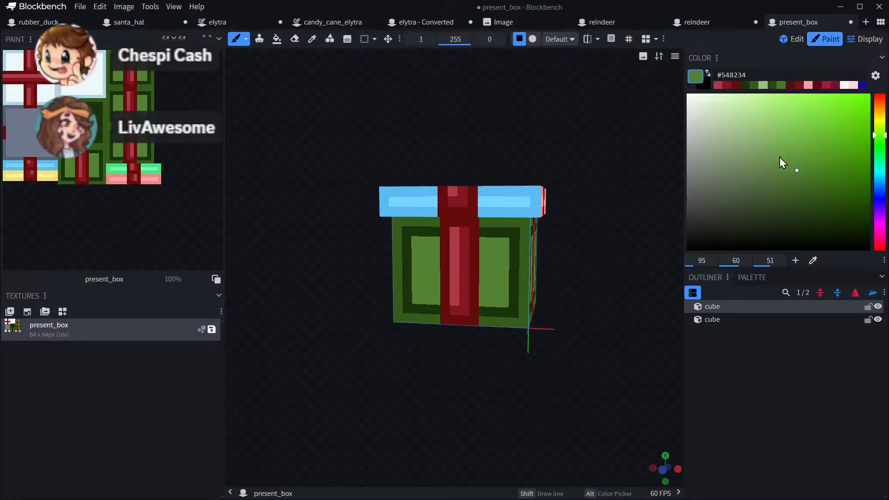
pyautogui.click(774, 154)
pyautogui.moveTo(494, 264); pyautogui.dragTo(490, 287)
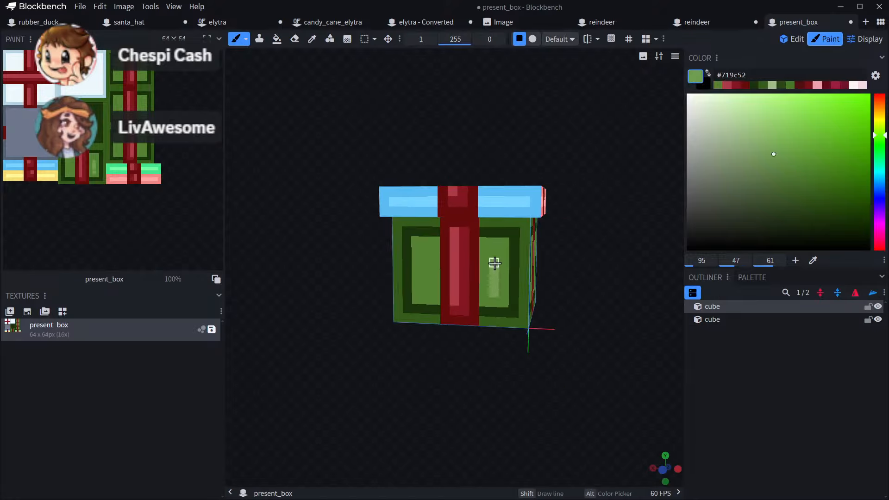
pyautogui.moveTo(514, 381); pyautogui.dragTo(529, 362)
pyautogui.scroll(3, 496, 350)
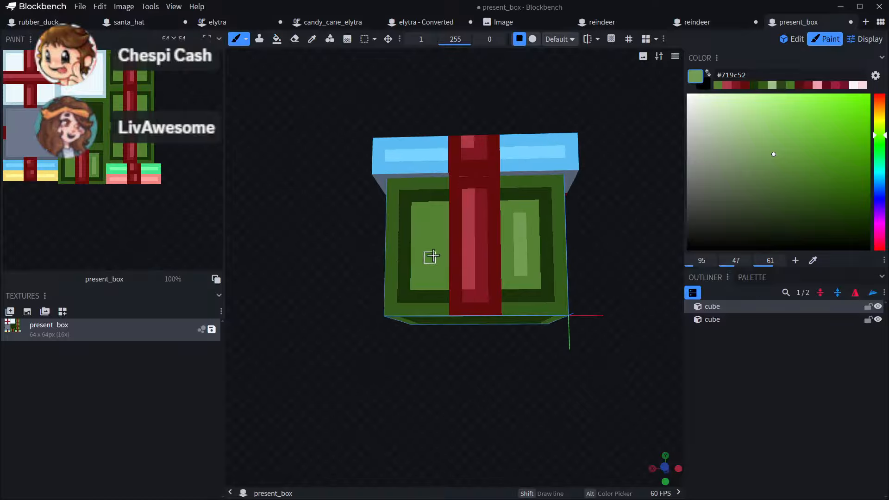
pyautogui.moveTo(430, 274); pyautogui.dragTo(429, 235)
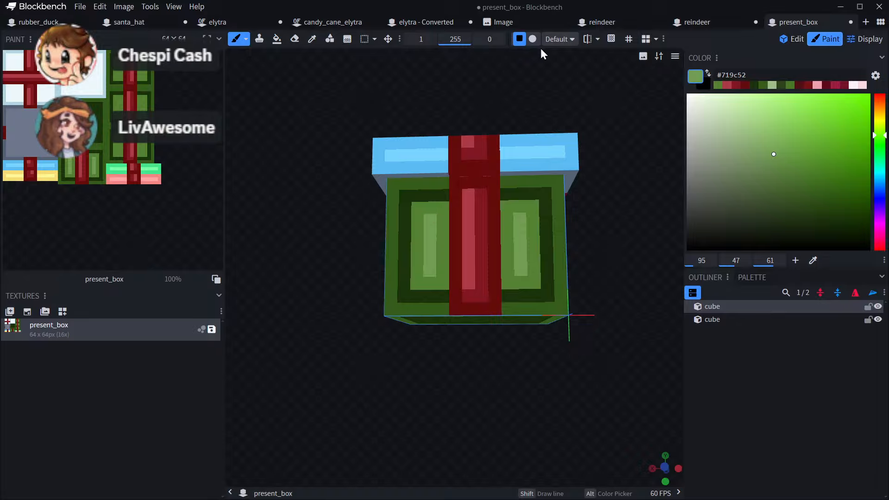
# - Turn mirror painting back on and paint the vertical #719c52 highlights in the box panels below the pink and yellow lid sides
pyautogui.click(587, 41)
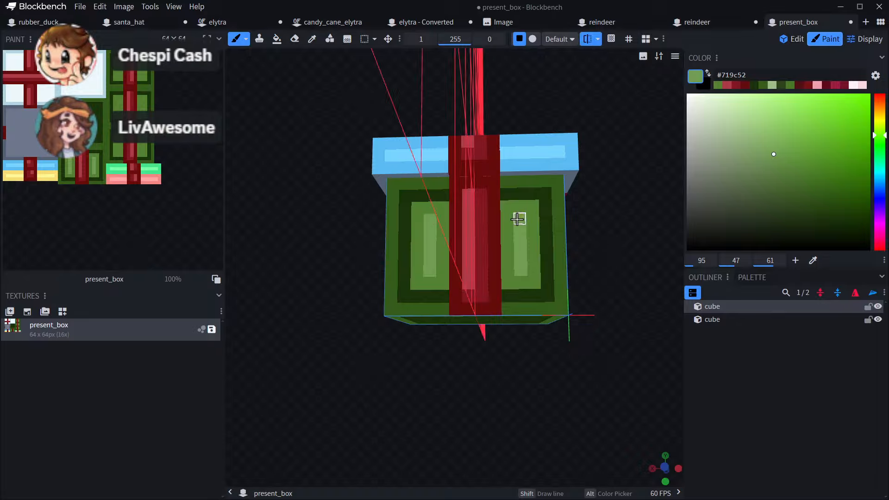
pyautogui.moveTo(606, 249); pyautogui.dragTo(491, 252)
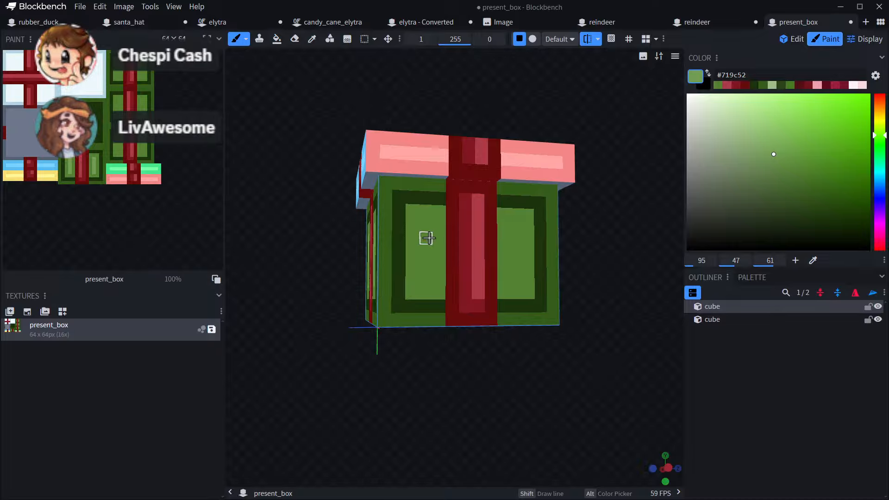
pyautogui.moveTo(425, 238)
pyautogui.mouseDown()
pyautogui.moveTo(426, 278)
pyautogui.moveTo(423, 224)
pyautogui.mouseUp()
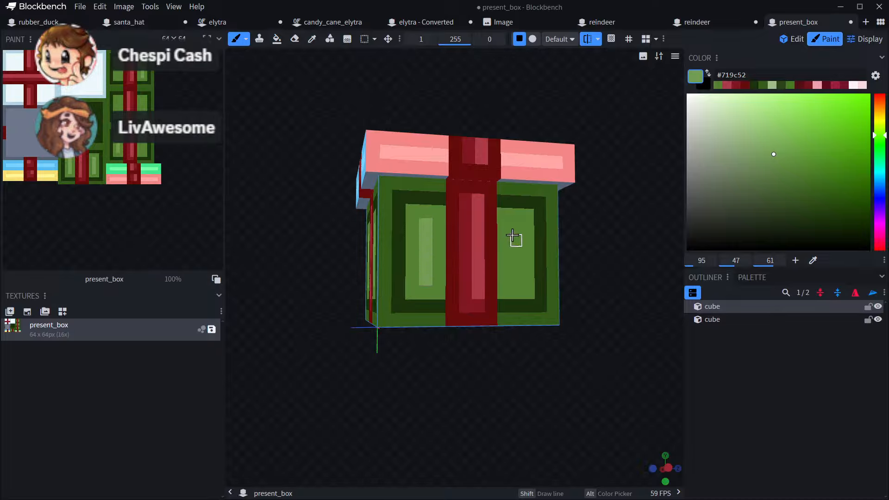
pyautogui.moveTo(514, 222); pyautogui.dragTo(514, 286)
pyautogui.moveTo(582, 245); pyautogui.dragTo(478, 250)
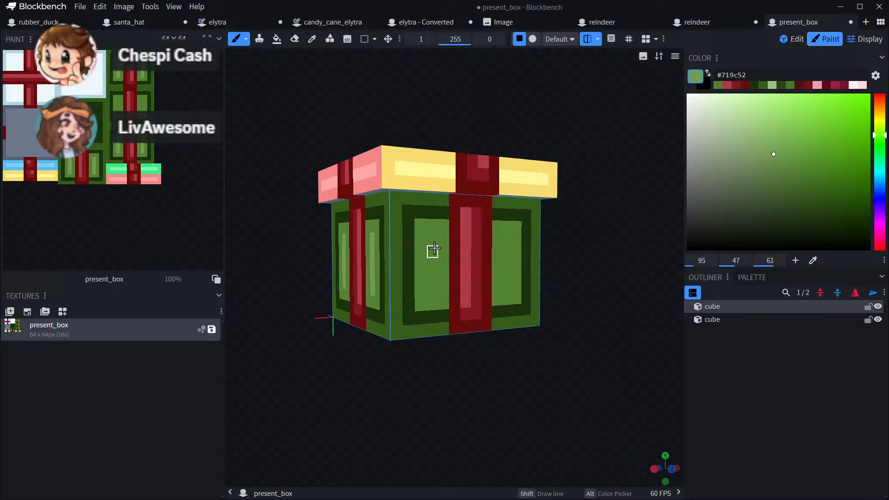
pyautogui.moveTo(432, 234); pyautogui.dragTo(431, 288)
pyautogui.moveTo(596, 255)
pyautogui.mouseDown()
pyautogui.moveTo(372, 248)
pyautogui.moveTo(416, 242)
pyautogui.mouseUp()
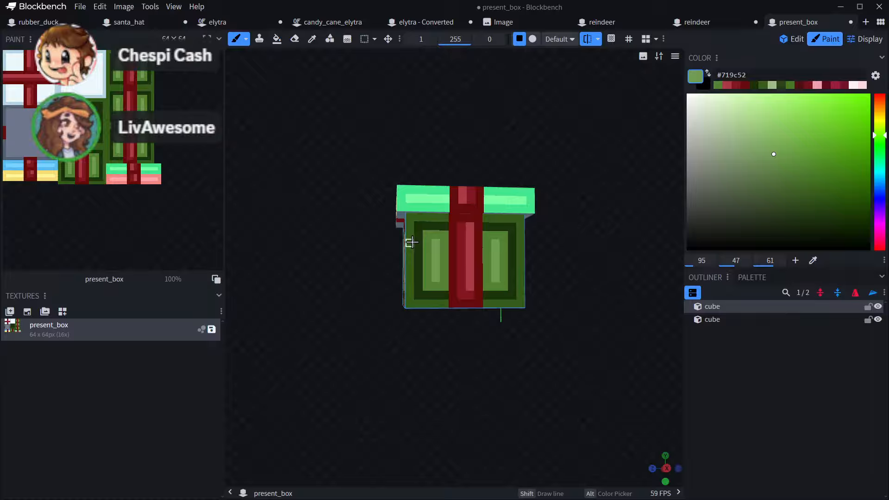
# - Darken the sampled frame green to #162808 and paint darker patches around the panel frame below the lid's green side
pyautogui.scroll(4, 476, 234)
pyautogui.moveTo(604, 224); pyautogui.dragTo(596, 225)
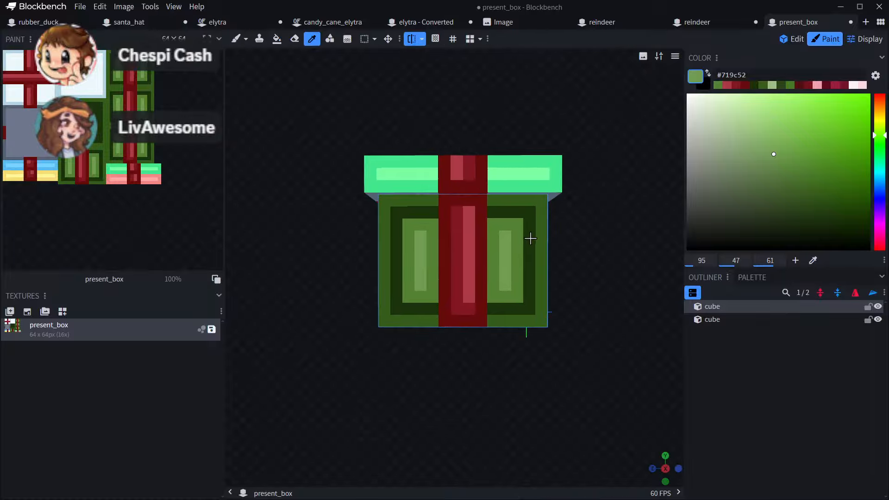
pyautogui.keyDown('alt'); pyautogui.click(530, 238); pyautogui.keyUp('alt')
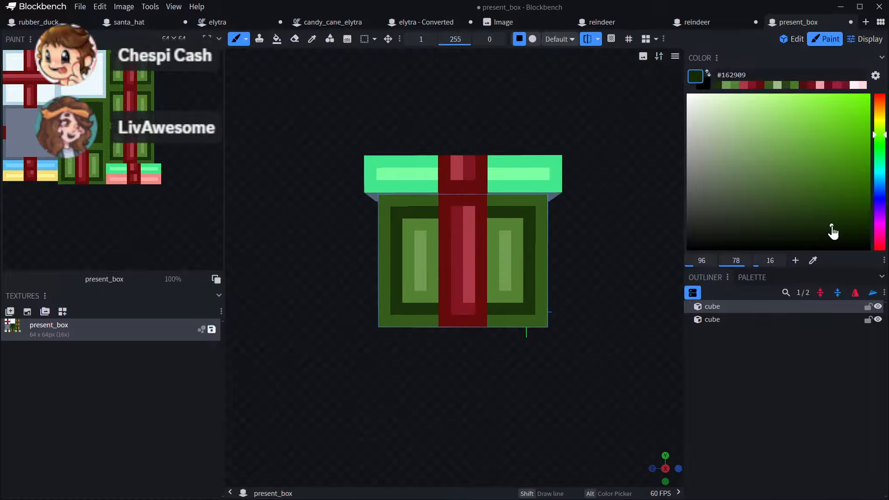
pyautogui.click(835, 226)
pyautogui.scroll(2, 560, 236)
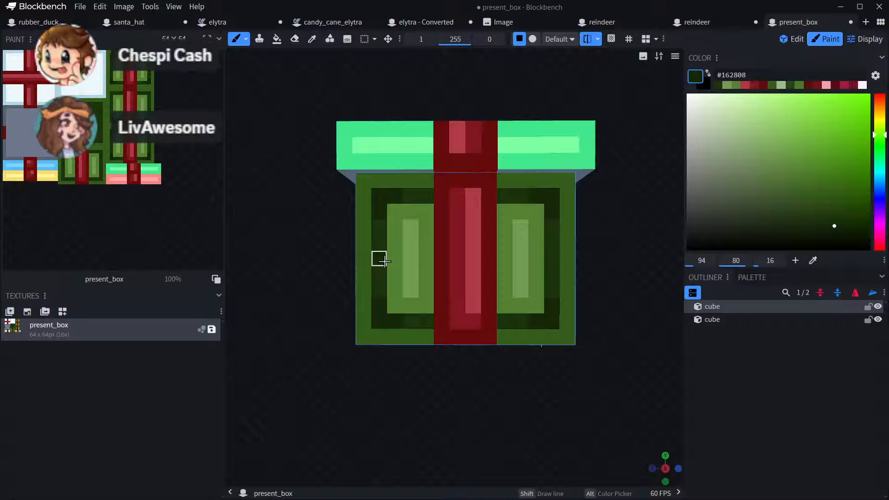
pyautogui.scroll(-2, 603, 298)
# - Paint #162808 shading patches at the corners and middle of the panel frame below the lid's blue side
pyautogui.moveTo(603, 298); pyautogui.dragTo(532, 298)
pyautogui.scroll(4, 492, 310)
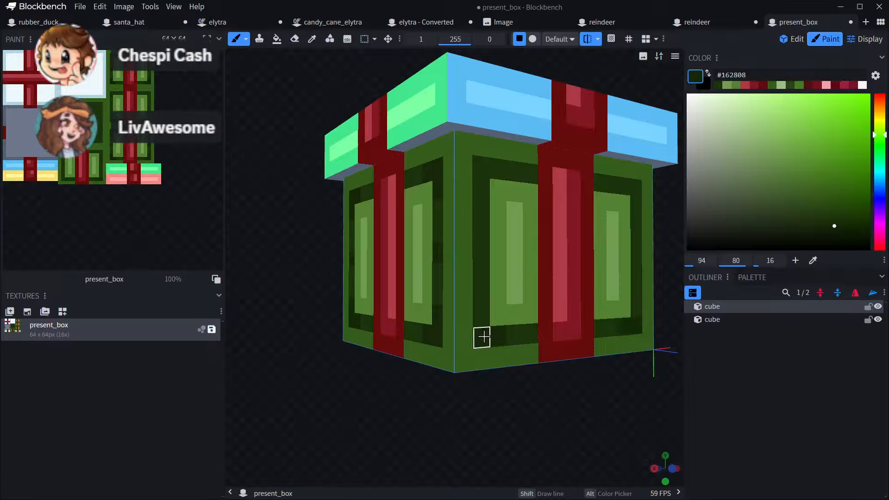
pyautogui.click(486, 175)
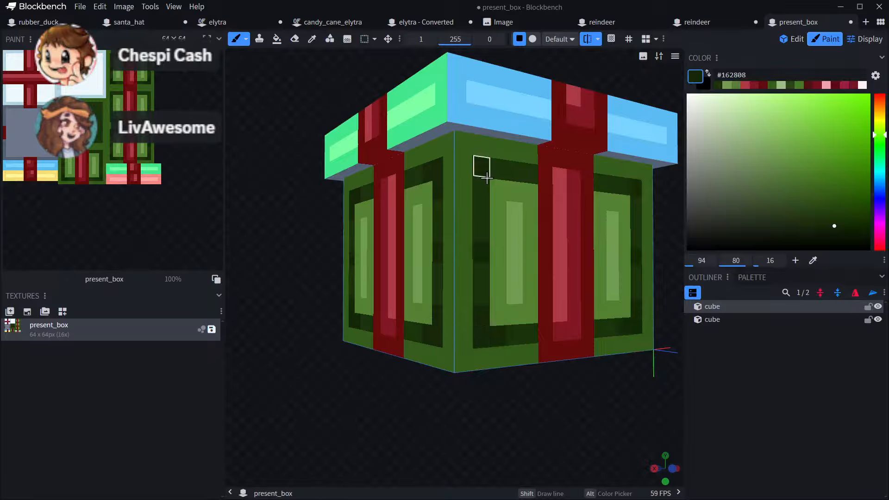
pyautogui.click(497, 170)
pyautogui.click(484, 187)
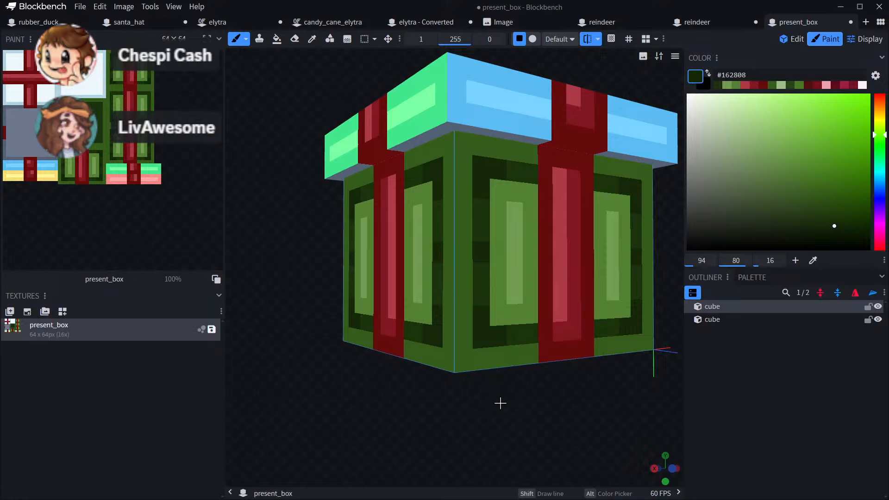
# - Paint #162808 shading patches on the corners and sides of the panel frame below the lid's yellow side
pyautogui.moveTo(500, 405)
pyautogui.mouseDown()
pyautogui.moveTo(516, 411)
pyautogui.moveTo(477, 416)
pyautogui.moveTo(450, 253)
pyautogui.moveTo(434, 248)
pyautogui.moveTo(432, 269)
pyautogui.mouseUp()
pyautogui.scroll(-4, 510, 271)
pyautogui.moveTo(418, 411)
pyautogui.mouseDown()
pyautogui.moveTo(394, 399)
pyautogui.moveTo(356, 409)
pyautogui.moveTo(623, 414)
pyautogui.moveTo(619, 391)
pyautogui.mouseUp()
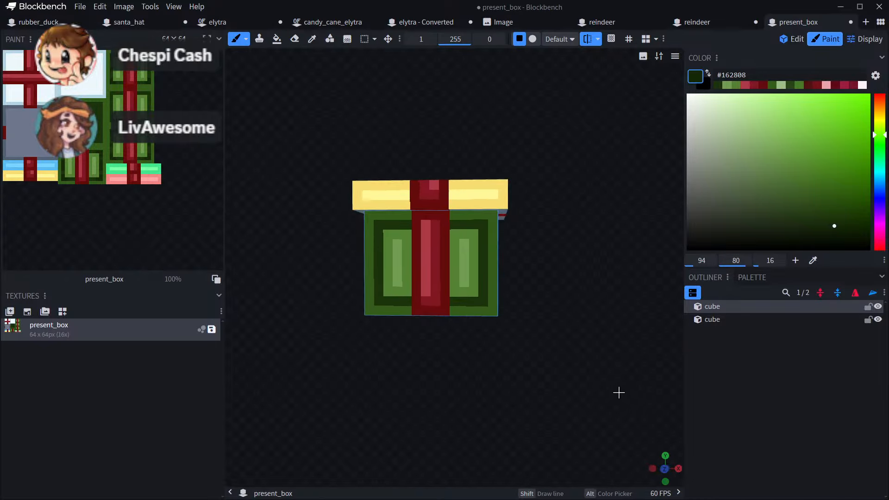
pyautogui.scroll(2, 530, 332)
pyautogui.moveTo(490, 320); pyautogui.dragTo(499, 306)
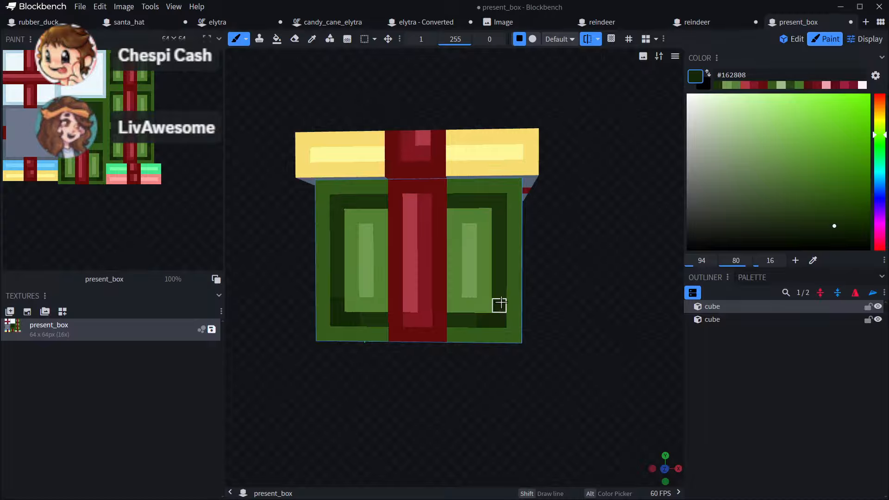
pyautogui.moveTo(498, 210)
pyautogui.mouseDown()
pyautogui.moveTo(499, 201)
pyautogui.moveTo(484, 199)
pyautogui.mouseUp()
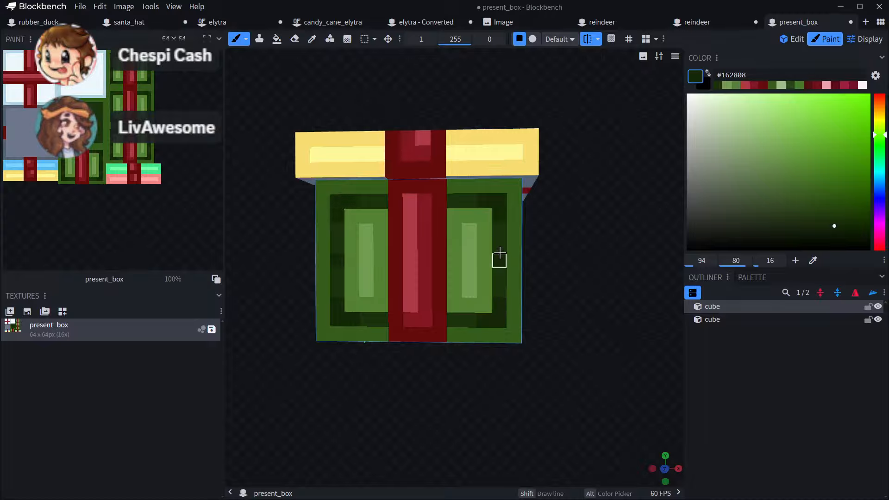
pyautogui.click(499, 252)
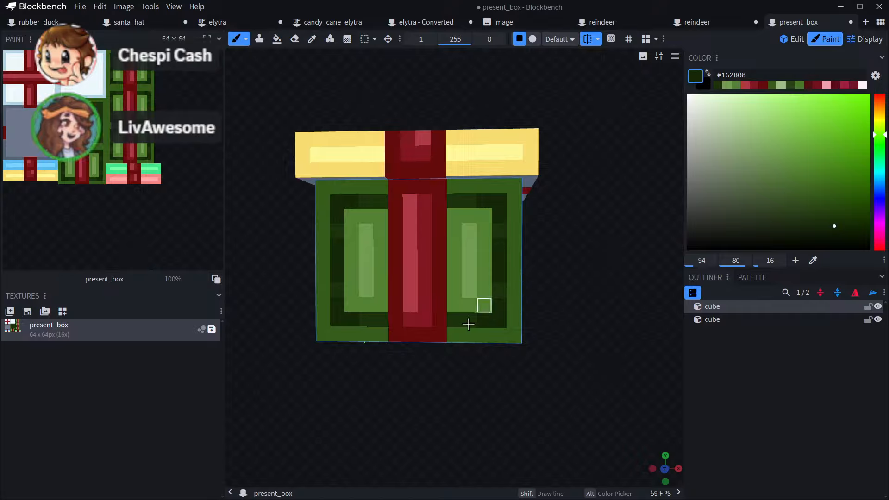
pyautogui.moveTo(369, 397); pyautogui.dragTo(473, 402)
pyautogui.scroll(3, 455, 263)
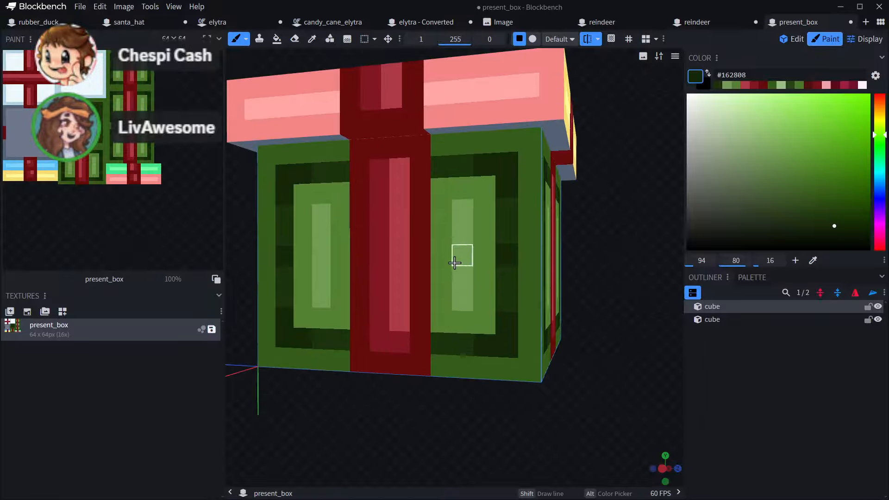
# - Try lighter #93bf74 spots on the panel highlights below the lid's pink and yellow sides
pyautogui.press('c')
pyautogui.click(469, 257)
pyautogui.press('b')
pyautogui.click(758, 133)
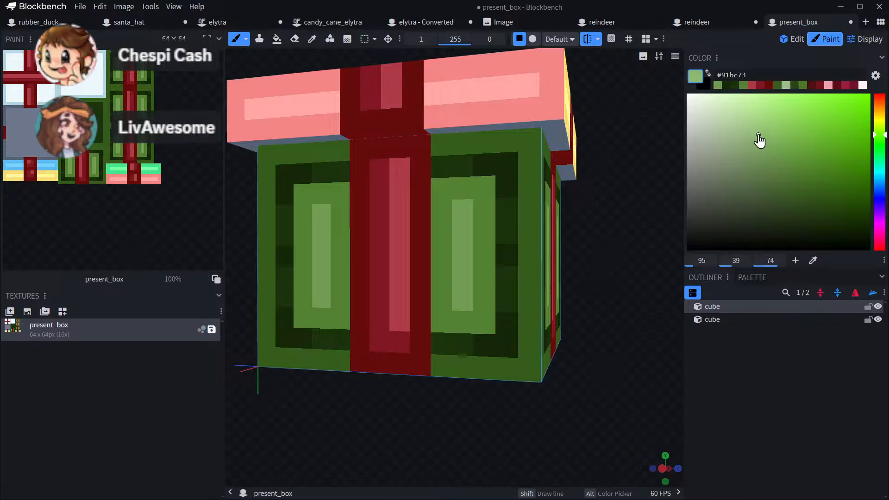
pyautogui.click(463, 234)
pyautogui.click(462, 278)
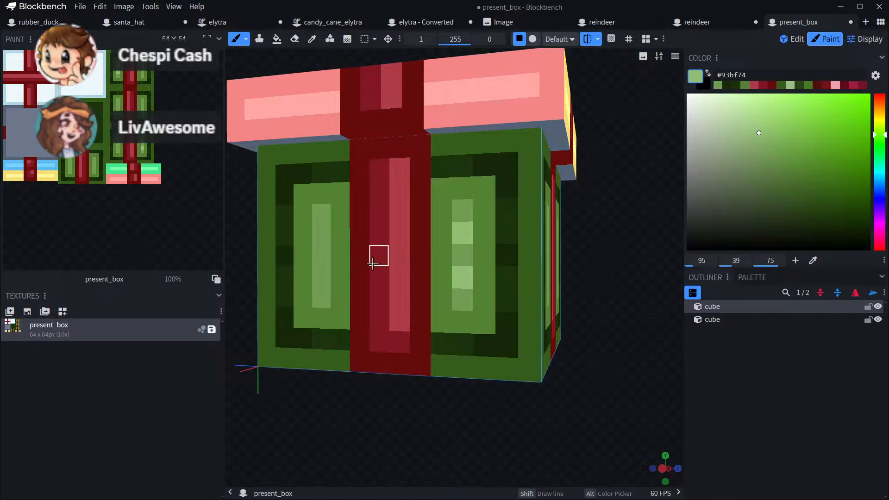
pyautogui.click(319, 235)
pyautogui.scroll(-5, 421, 317)
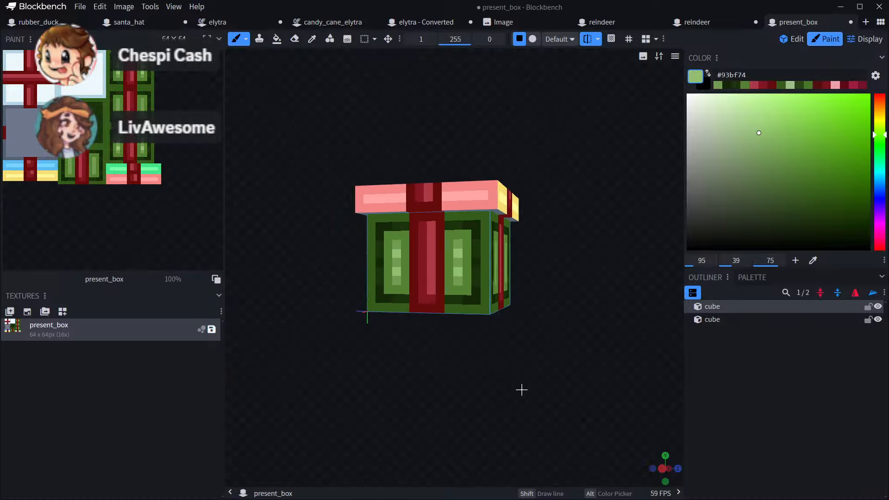
pyautogui.moveTo(522, 389); pyautogui.dragTo(462, 405)
pyautogui.scroll(2, 484, 388)
pyautogui.scroll(3, 403, 325)
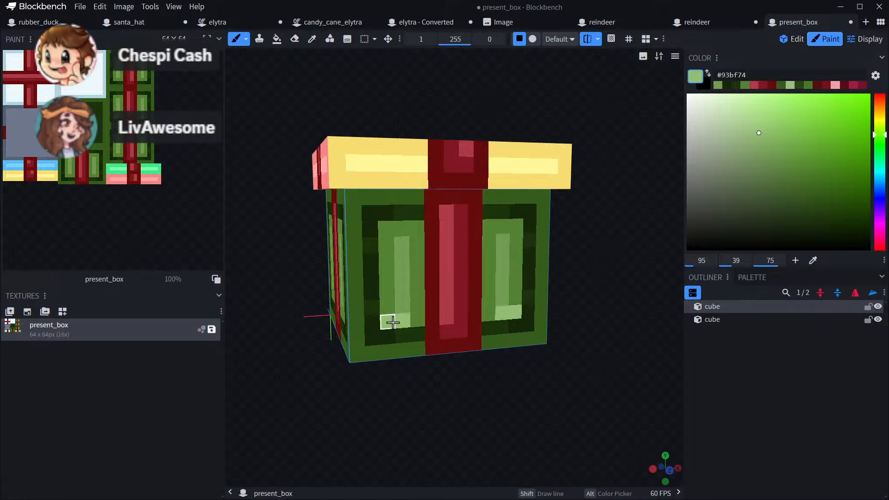
pyautogui.hotkey('ctrl', 'z')
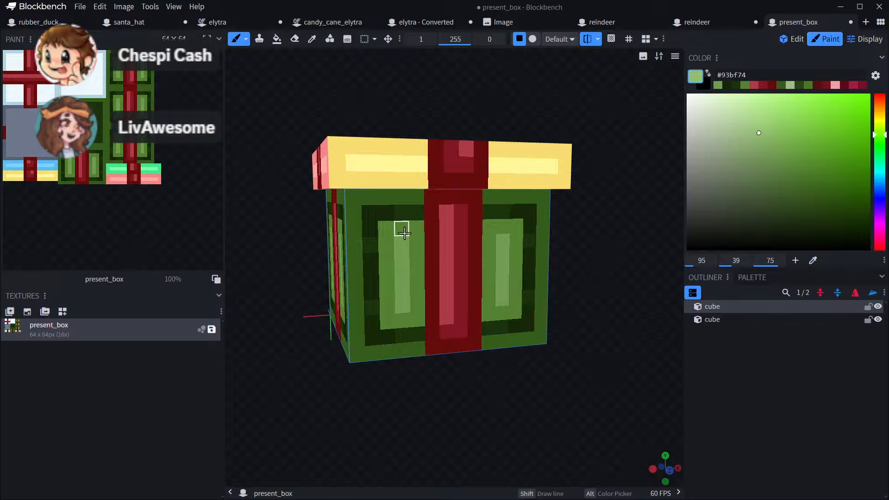
# - Sample the frame green #1c330b and paint over the middle patches on the panel frame's vertical sides below the lid's yellow side
pyautogui.scroll(-3, 528, 426)
pyautogui.moveTo(534, 431); pyautogui.dragTo(514, 415)
pyautogui.scroll(3, 431, 248)
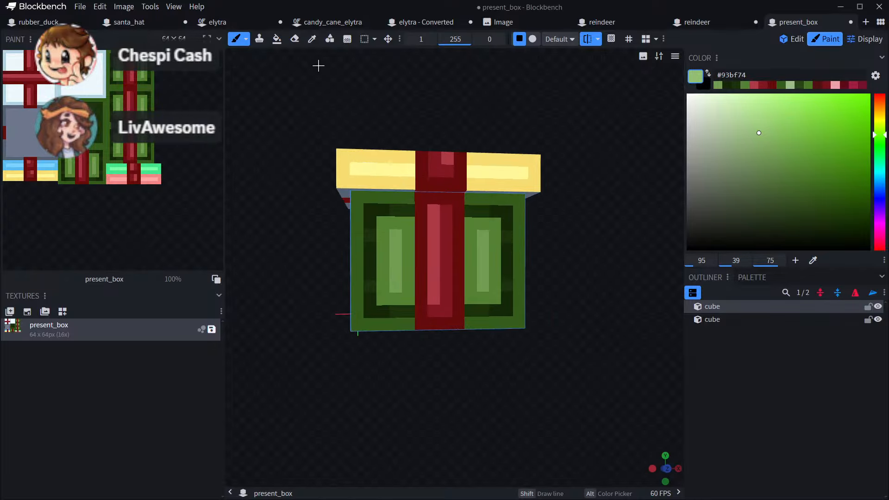
pyautogui.click(314, 41)
pyautogui.scroll(3, 330, 224)
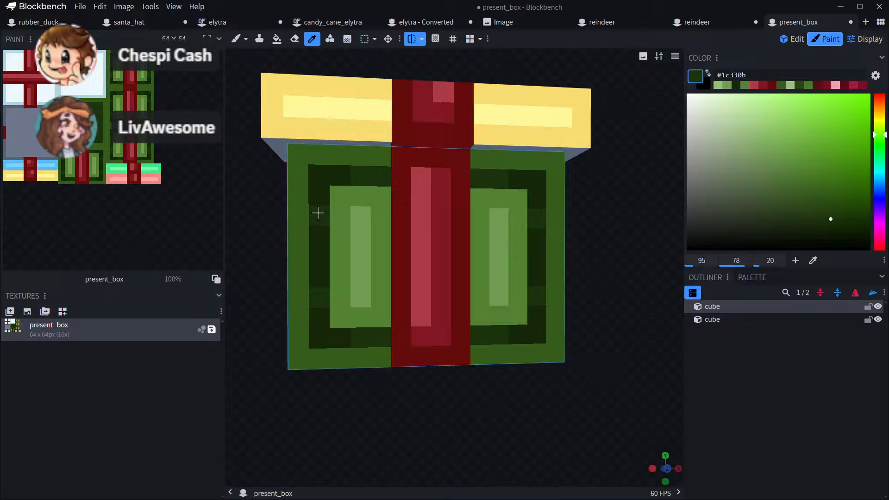
pyautogui.click(239, 41)
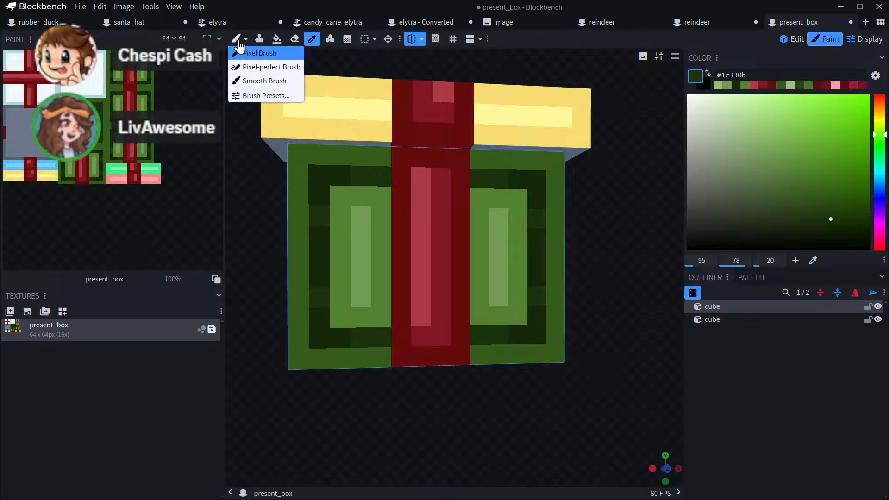
pyautogui.click(260, 49)
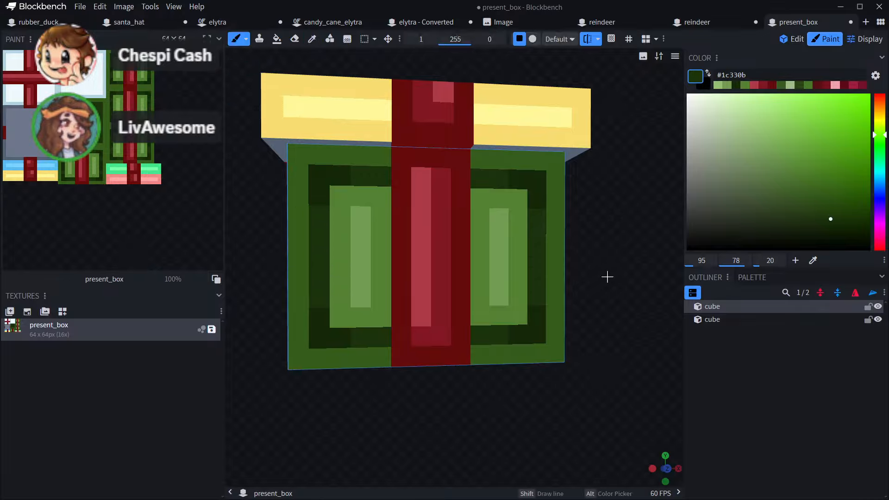
# - Paint the vertical frame middles with #1c330b on the box faces below the lid's green, blue and pink sides
pyautogui.moveTo(607, 277); pyautogui.dragTo(386, 225)
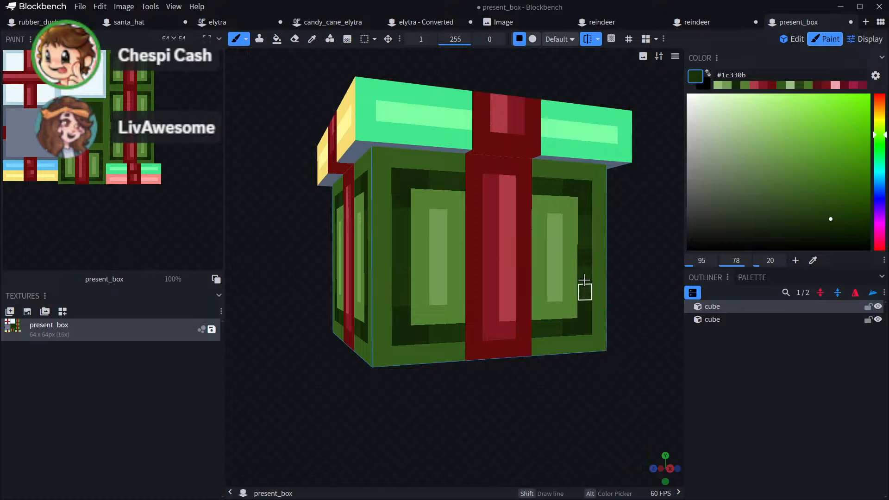
pyautogui.moveTo(594, 367)
pyautogui.mouseDown()
pyautogui.moveTo(504, 393)
pyautogui.moveTo(415, 361)
pyautogui.mouseUp()
pyautogui.moveTo(384, 277); pyautogui.dragTo(384, 236)
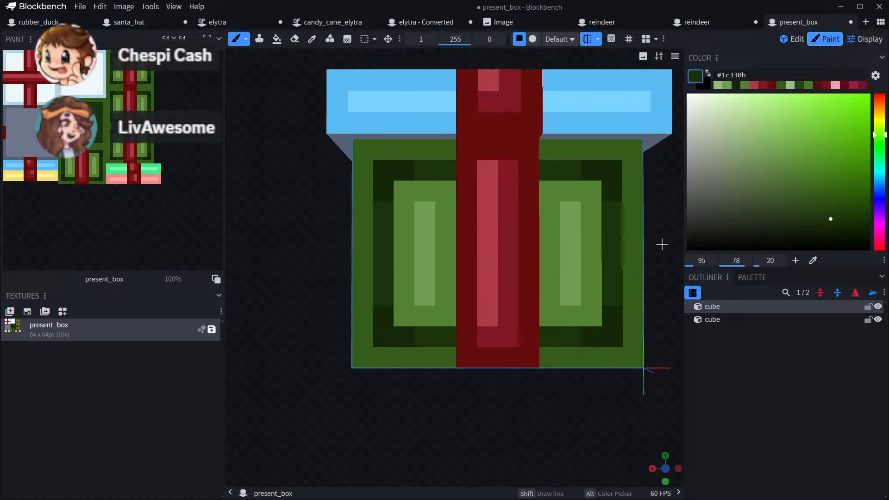
pyautogui.moveTo(661, 245); pyautogui.dragTo(633, 241)
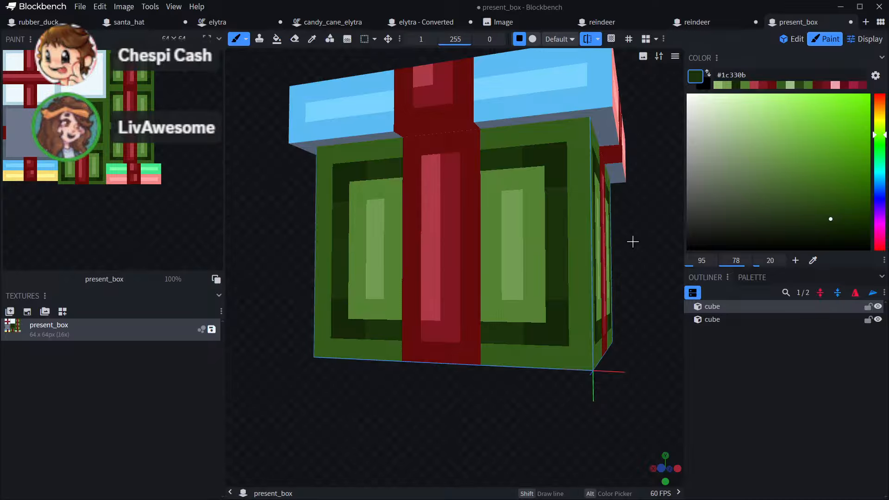
pyautogui.moveTo(632, 241); pyautogui.dragTo(382, 252)
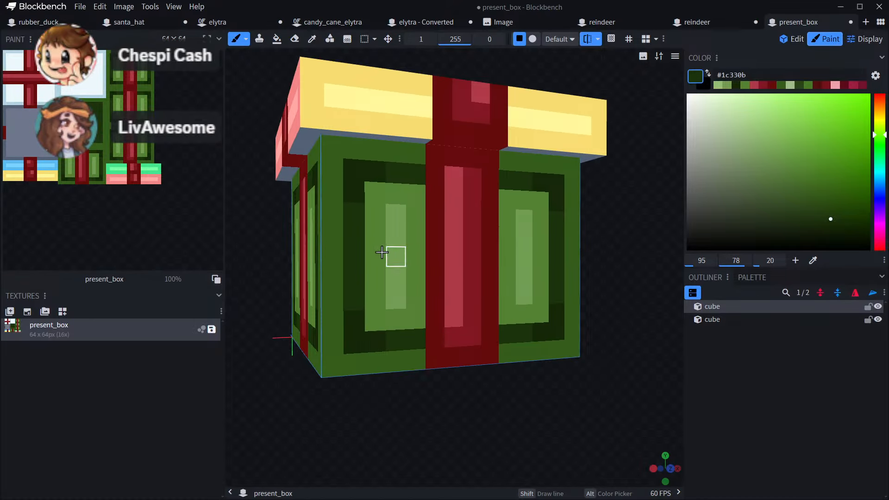
# - Sample the panel green #548234 as the paint colour
pyautogui.keyDown('alt'); pyautogui.click(333, 273); pyautogui.keyUp('alt')
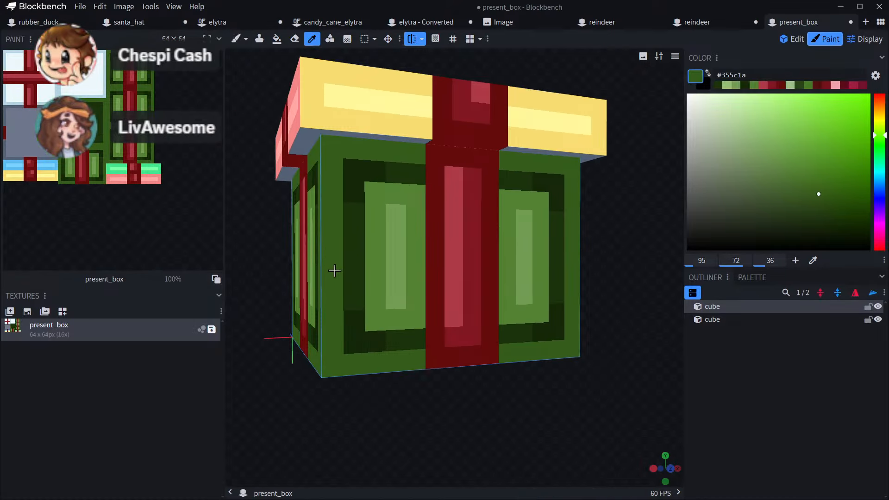
pyautogui.keyDown('alt'); pyautogui.click(377, 246); pyautogui.keyUp('alt')
# - Try #548234 strips along the outer vertical edges and patches on the upper edge of the box face below the lid's yellow side
pyautogui.moveTo(331, 187); pyautogui.dragTo(332, 321)
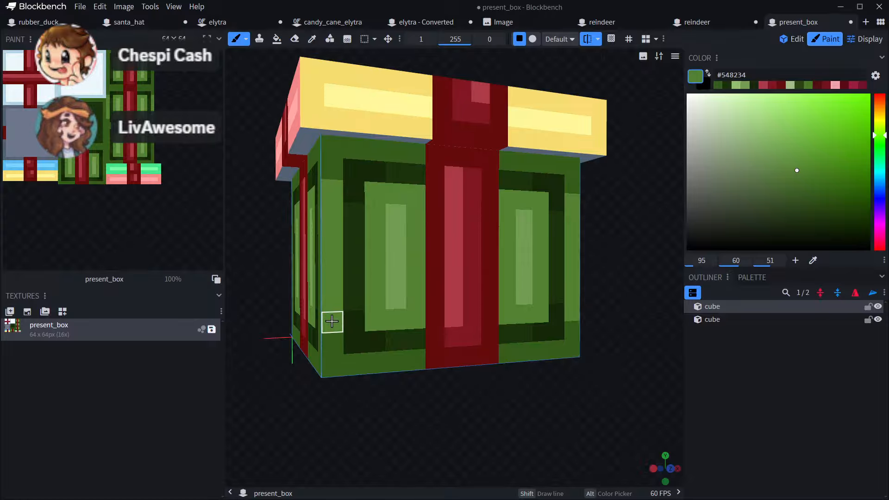
pyautogui.moveTo(379, 154); pyautogui.dragTo(415, 151)
pyautogui.scroll(-3, 509, 361)
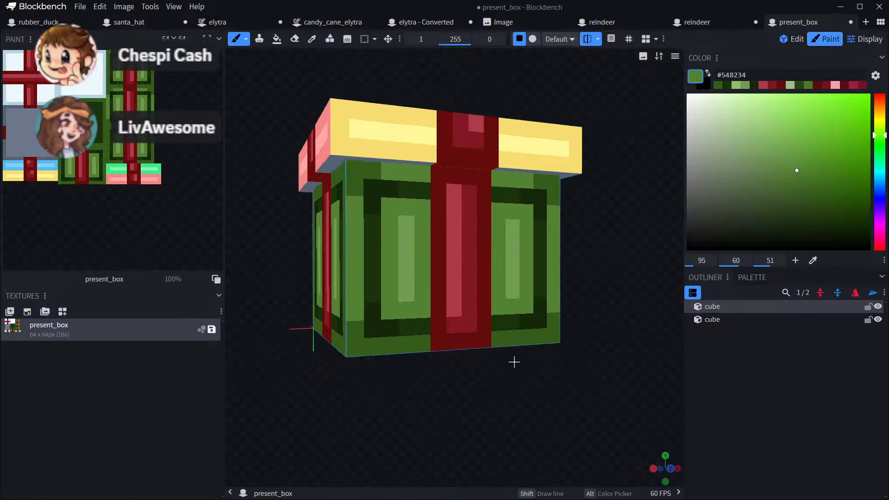
pyautogui.moveTo(445, 358); pyautogui.dragTo(485, 395)
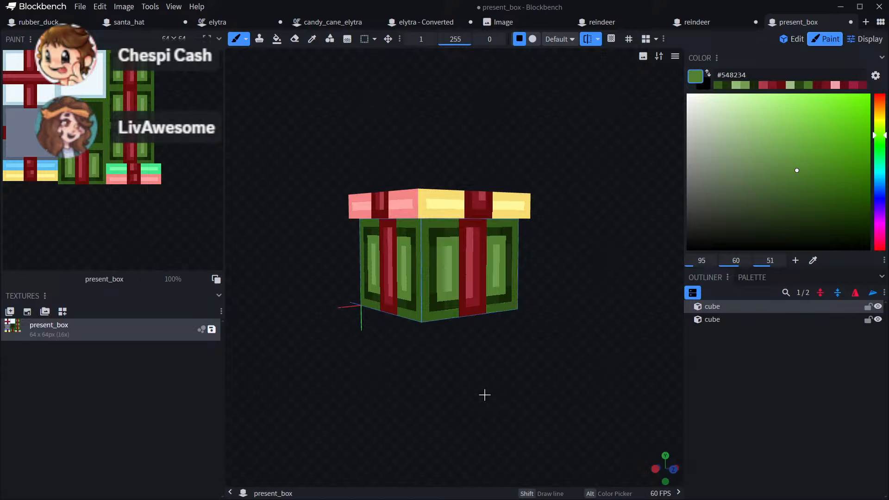
# - Paint #548234 patches on the lower corners of the box face below the yellow lid side and on the adjoining pink-side corner
pyautogui.scroll(5, 484, 395)
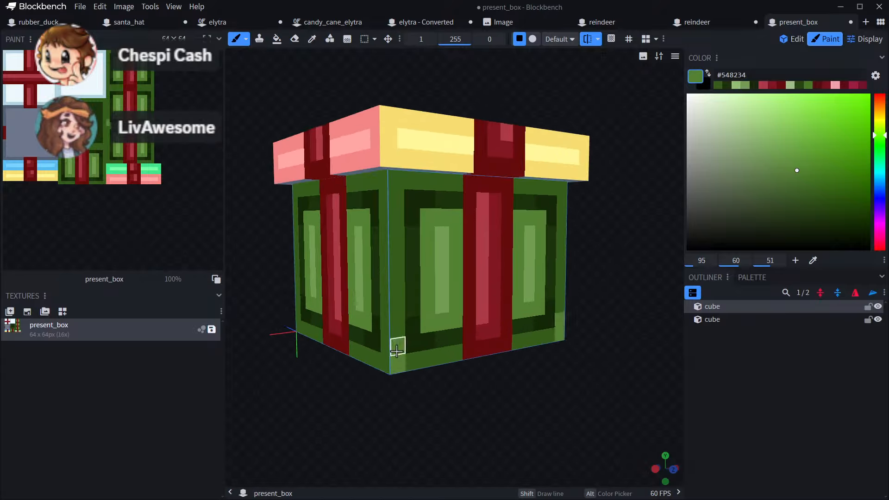
pyautogui.moveTo(395, 371); pyautogui.dragTo(440, 360)
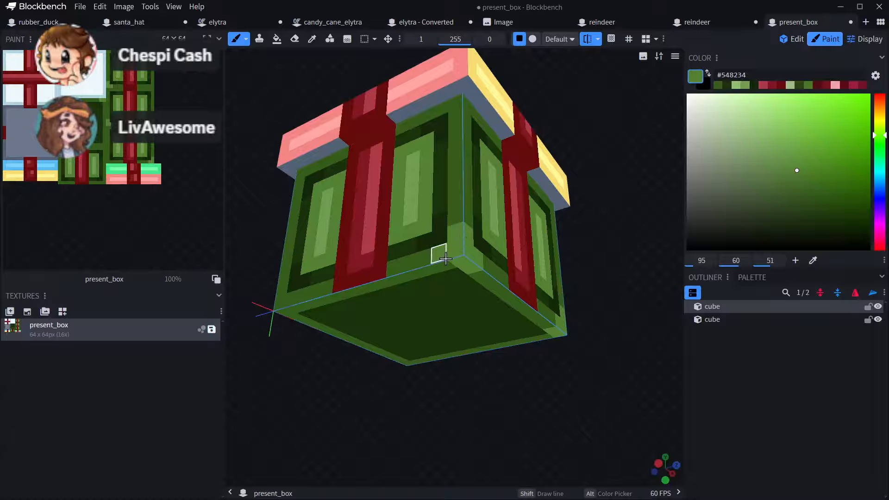
pyautogui.scroll(-5, 452, 319)
pyautogui.moveTo(460, 394); pyautogui.dragTo(514, 437)
pyautogui.scroll(5, 462, 407)
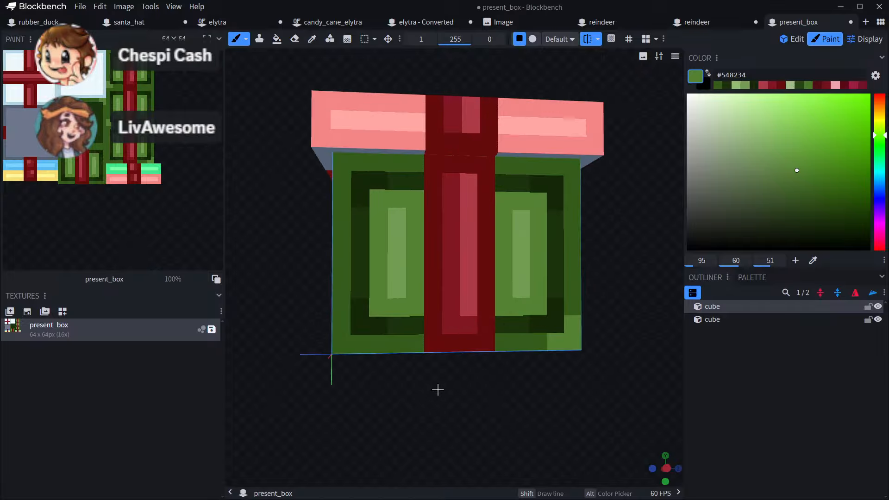
# - Paint #548234 patches around the lower box corner where the faces below the lid's pink and blue sides meet
pyautogui.moveTo(419, 420); pyautogui.dragTo(510, 386, button='right')
pyautogui.moveTo(440, 314)
pyautogui.mouseDown()
pyautogui.moveTo(426, 315)
pyautogui.moveTo(517, 286)
pyautogui.mouseUp()
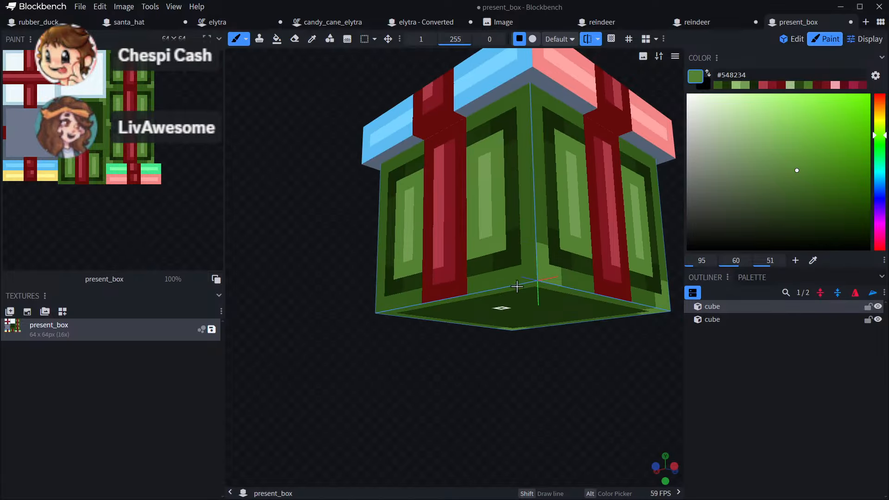
pyautogui.click(549, 287)
pyautogui.moveTo(499, 387); pyautogui.dragTo(571, 378)
pyautogui.moveTo(569, 285); pyautogui.dragTo(545, 288)
pyautogui.moveTo(568, 378)
pyautogui.mouseDown()
pyautogui.moveTo(565, 304)
pyautogui.moveTo(532, 459)
pyautogui.moveTo(566, 459)
pyautogui.moveTo(581, 446)
pyautogui.moveTo(458, 439)
pyautogui.moveTo(436, 451)
pyautogui.moveTo(502, 403)
pyautogui.mouseUp()
pyautogui.scroll(-4, 552, 437)
pyautogui.scroll(-2, 501, 403)
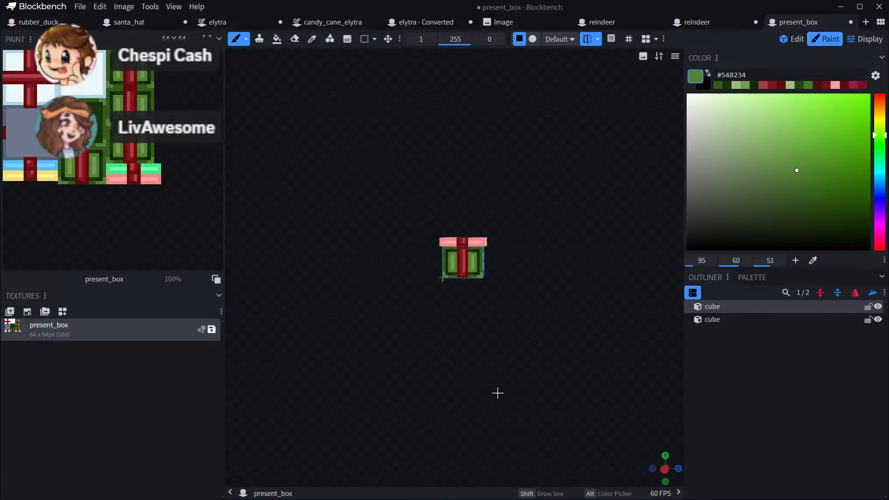
# - Darken the sampled ribbon red to #480506 and shade the lower end and edges of the ribbon below the lid's pink side
pyautogui.scroll(8, 488, 310)
pyautogui.press('alt')
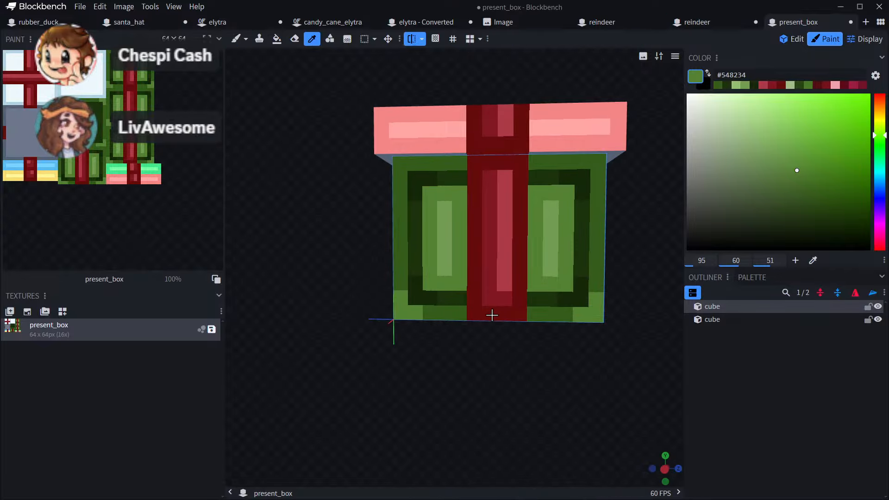
pyautogui.keyDown('alt'); pyautogui.click(492, 314); pyautogui.keyUp('alt')
pyautogui.click(858, 207)
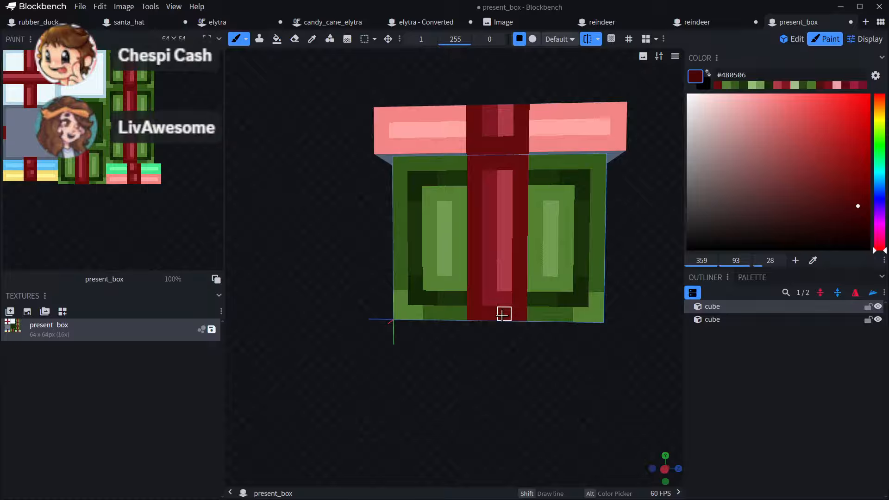
pyautogui.click(503, 314)
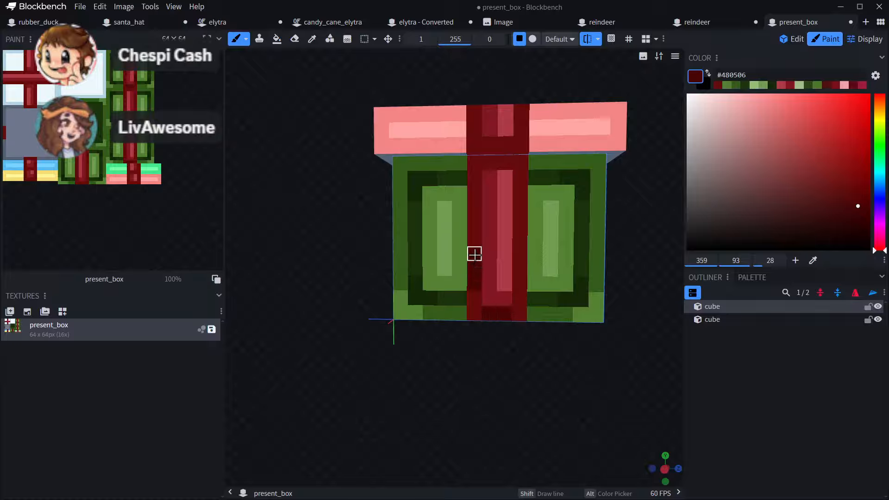
pyautogui.moveTo(519, 194); pyautogui.dragTo(519, 270)
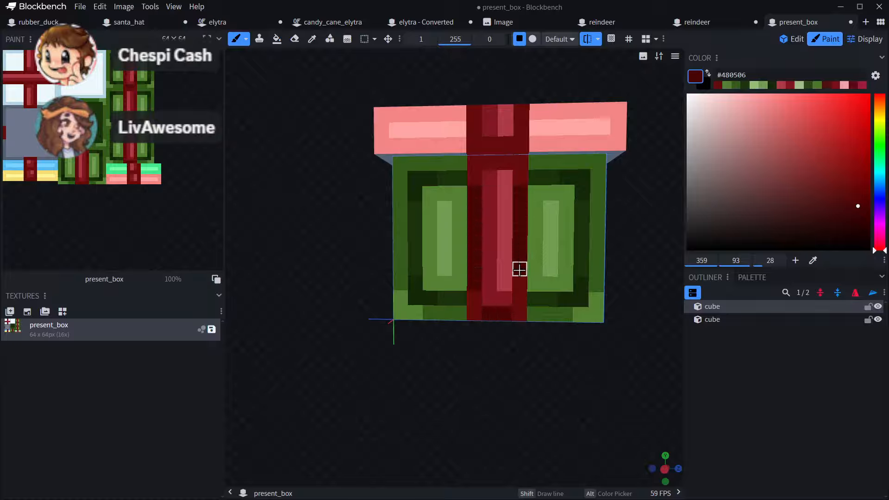
# - Paint #480506 shading on the lower end and both edges of the ribbon below the lid's yellow side
pyautogui.scroll(-5, 553, 387)
pyautogui.moveTo(554, 387); pyautogui.dragTo(449, 384)
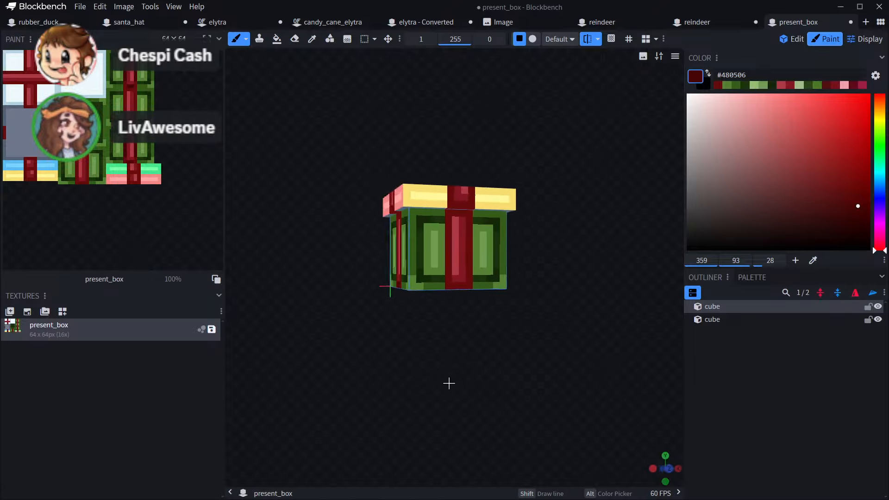
pyautogui.scroll(6, 477, 382)
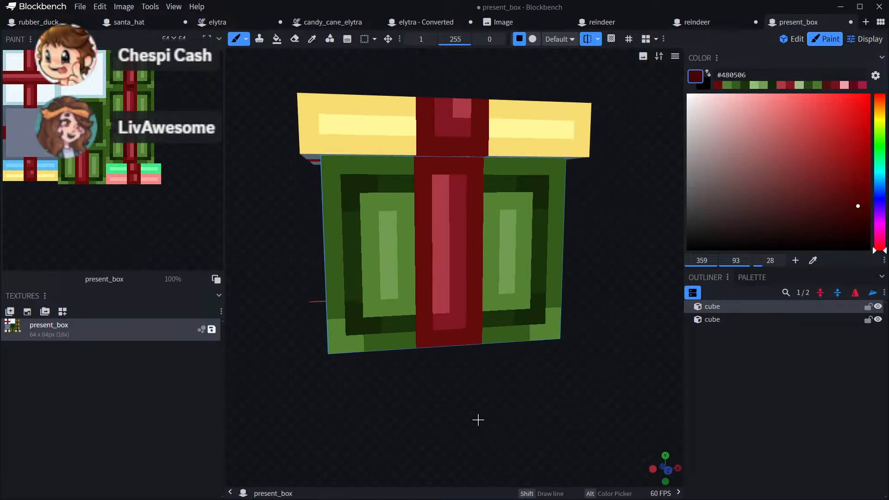
pyautogui.moveTo(444, 358); pyautogui.dragTo(491, 377)
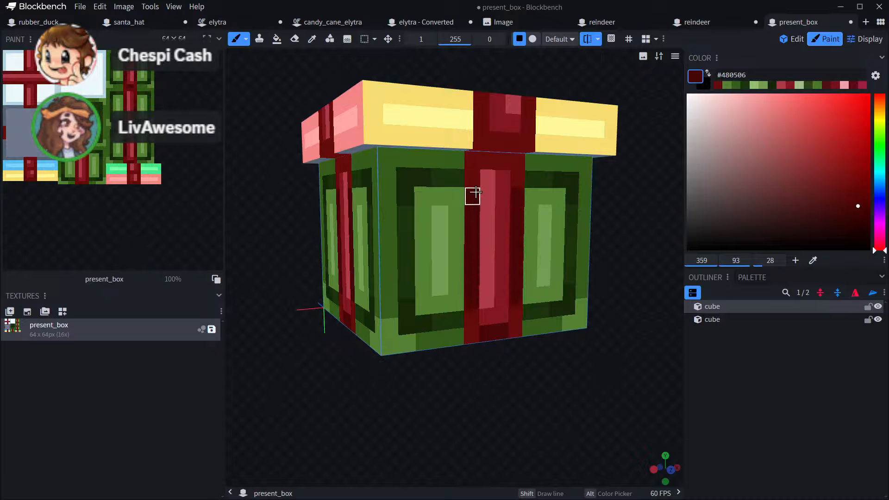
# - Paint #480506 shading on the lower ends and edges of the ribbons below the lid's green and blue sides
pyautogui.moveTo(427, 437); pyautogui.dragTo(307, 432)
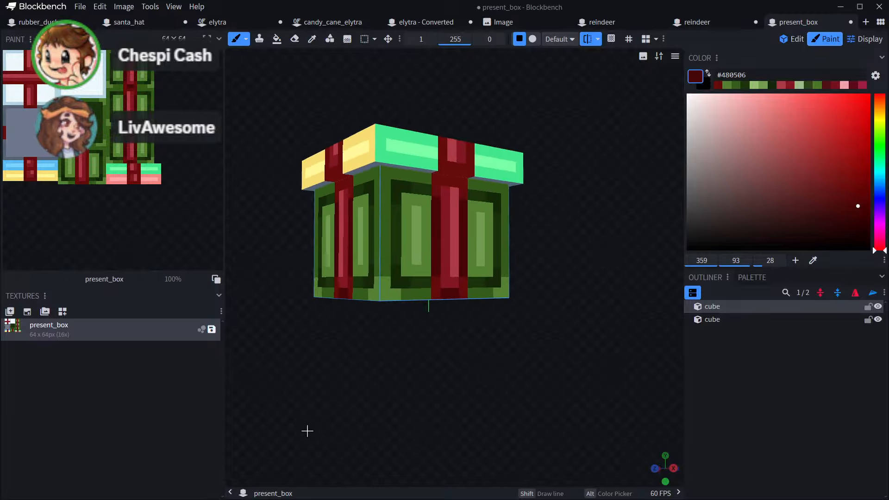
pyautogui.moveTo(498, 400); pyautogui.dragTo(389, 348)
pyautogui.scroll(3, 506, 297)
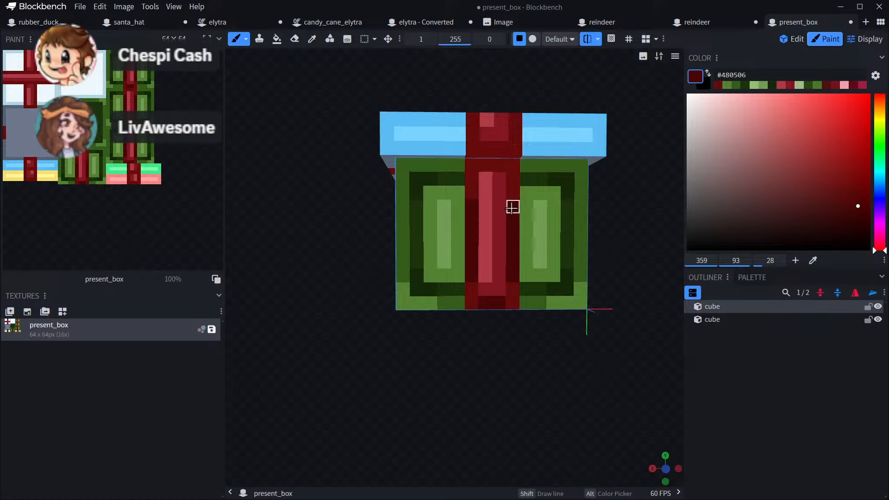
pyautogui.moveTo(486, 352); pyautogui.dragTo(728, 383)
# - Turn off mirror painting and repaint the lid ribbon over the yellow edge in #ad3a46 and #811722, aligning its highlight with the ribbon below
pyautogui.press('c')
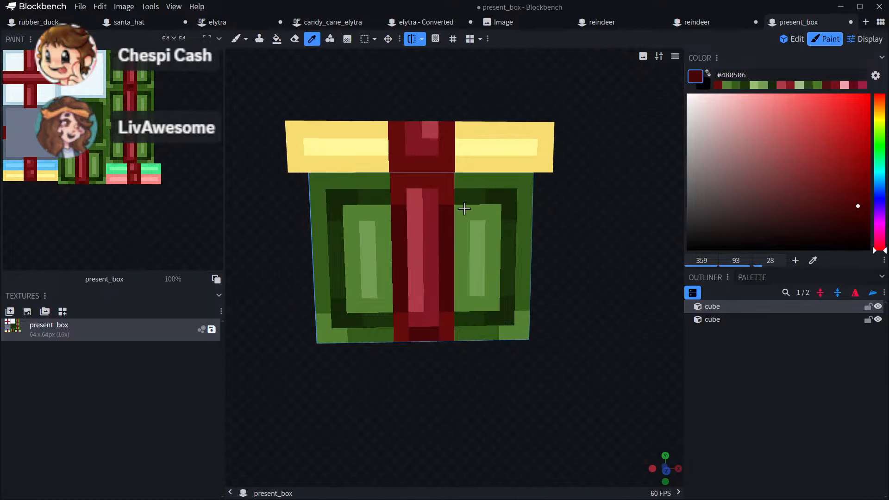
pyautogui.press('b')
pyautogui.scroll(-3, 533, 214)
pyautogui.moveTo(555, 215)
pyautogui.mouseDown()
pyautogui.moveTo(563, 246)
pyautogui.moveTo(562, 217)
pyautogui.moveTo(612, 205)
pyautogui.moveTo(866, 283)
pyautogui.moveTo(858, 247)
pyautogui.moveTo(616, 273)
pyautogui.moveTo(594, 251)
pyautogui.mouseUp()
pyautogui.click(588, 39)
pyautogui.scroll(2, 490, 208)
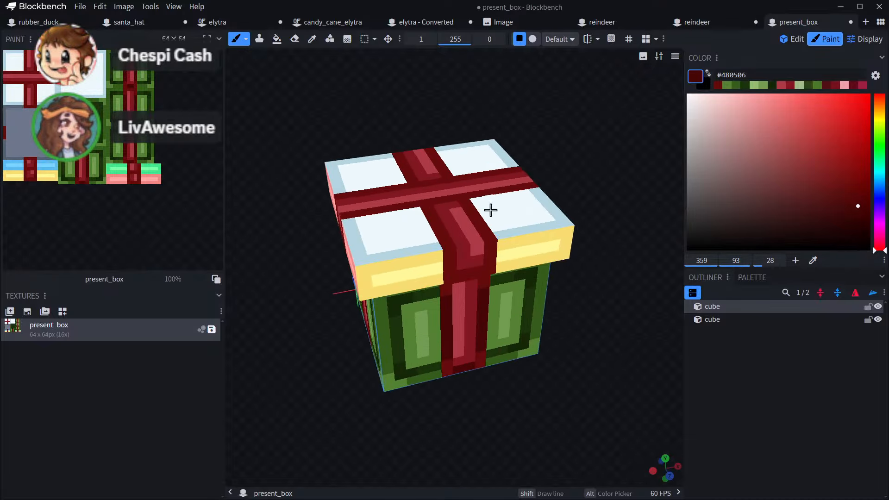
pyautogui.press('c')
pyautogui.click(476, 252)
pyautogui.press('b')
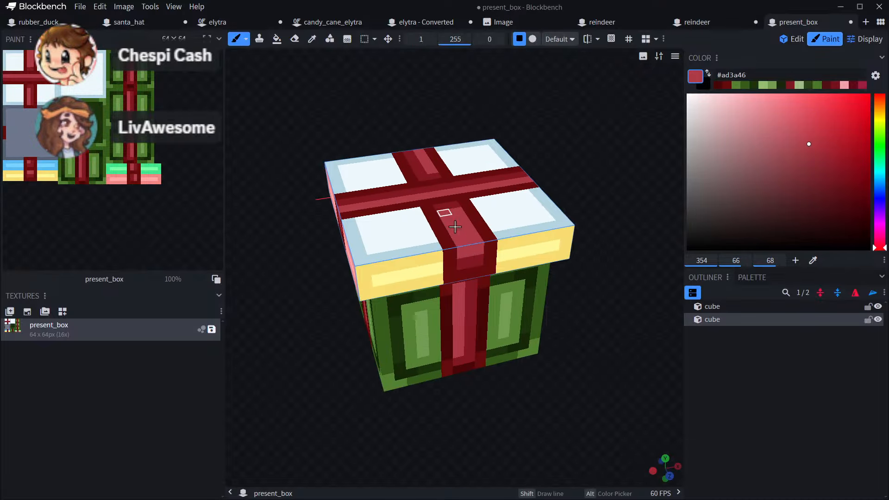
pyautogui.keyDown('alt'); pyautogui.click(532, 183); pyautogui.keyUp('alt')
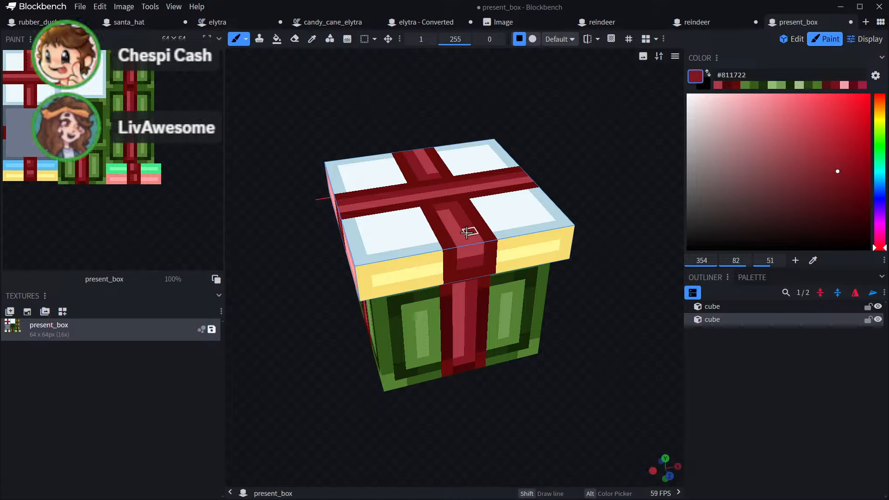
pyautogui.press('KP_1')
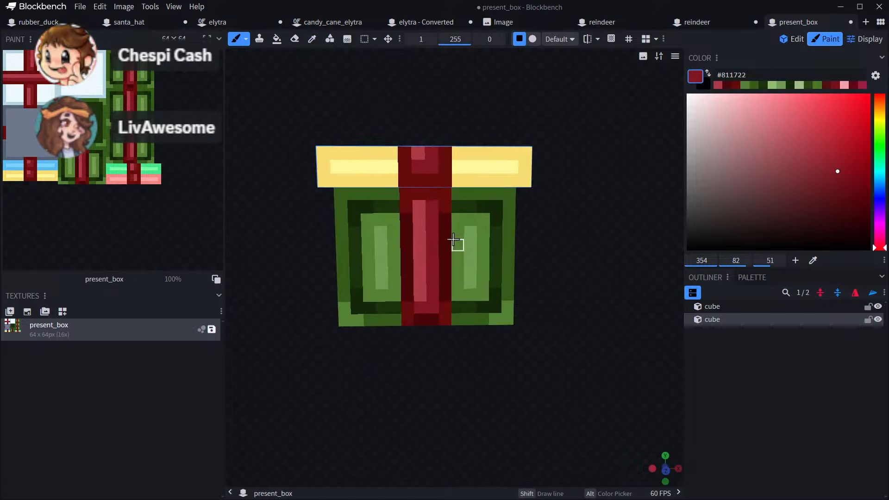
# - Extend the #811722 ribbon centre down to the lower edge on the lid's yellow, blue, green and pink sides
pyautogui.press('alt')
pyautogui.moveTo(607, 276)
pyautogui.mouseDown()
pyautogui.moveTo(495, 176)
pyautogui.moveTo(533, 228)
pyautogui.moveTo(553, 285)
pyautogui.moveTo(552, 276)
pyautogui.moveTo(598, 241)
pyautogui.moveTo(592, 231)
pyautogui.mouseUp()
pyautogui.keyDown('alt'); pyautogui.click(419, 154); pyautogui.keyUp('alt')
pyautogui.scroll(4, 576, 274)
pyautogui.keyDown('alt'); pyautogui.click(443, 152); pyautogui.keyUp('alt')
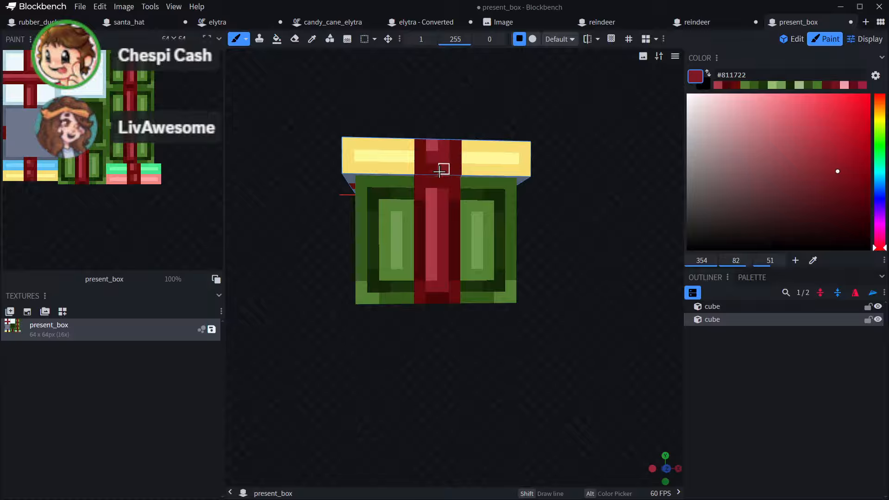
pyautogui.moveTo(574, 171); pyautogui.dragTo(470, 125)
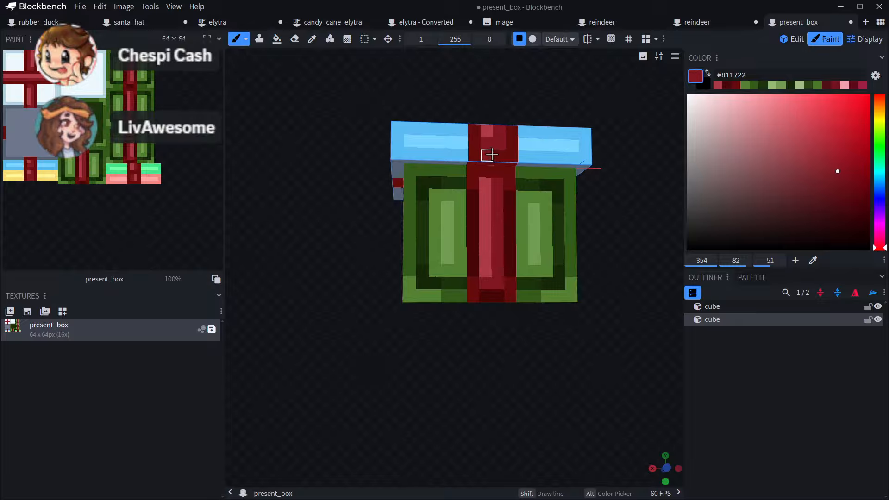
pyautogui.moveTo(586, 188); pyautogui.dragTo(527, 142)
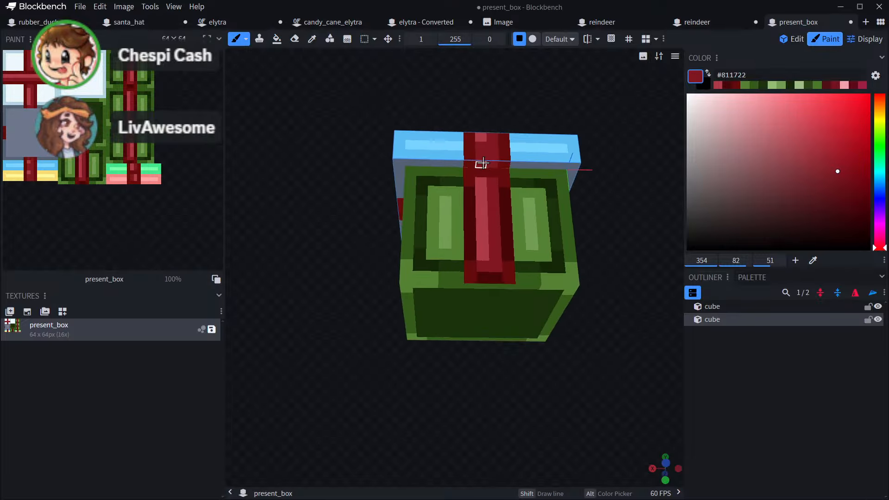
pyautogui.moveTo(377, 294); pyautogui.dragTo(450, 137)
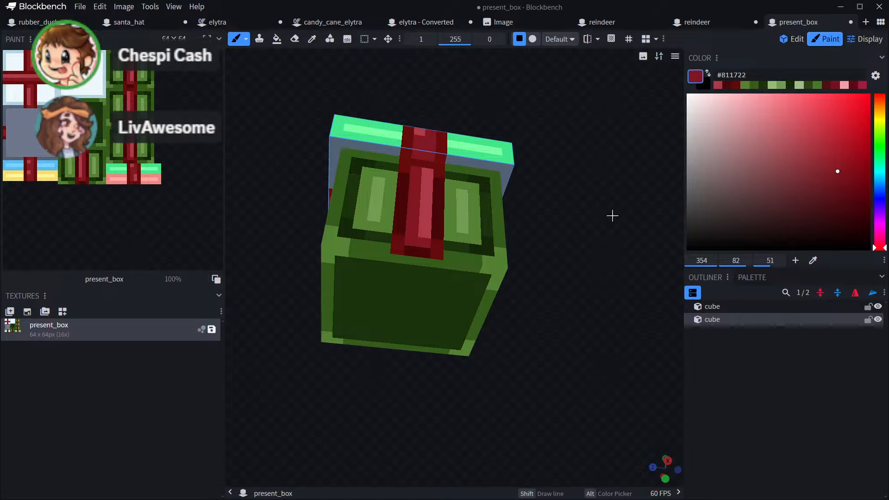
pyautogui.moveTo(630, 198); pyautogui.dragTo(254, 278)
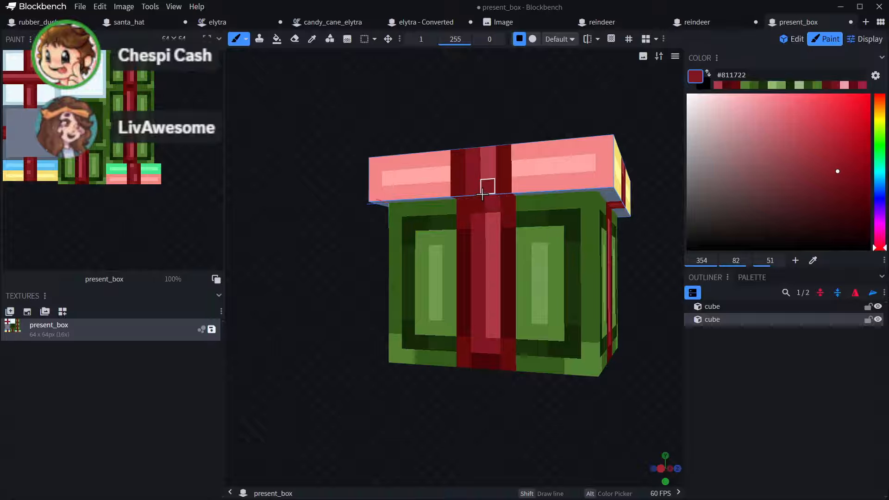
pyautogui.moveTo(645, 254); pyautogui.dragTo(583, 200)
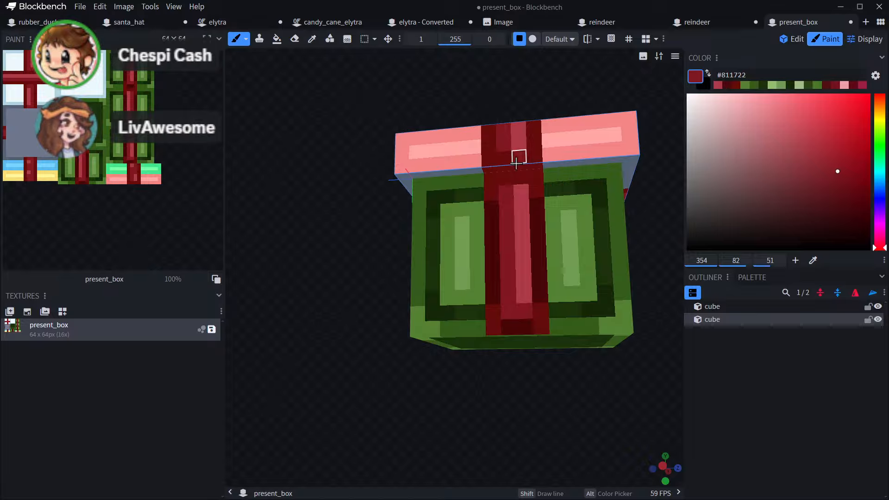
# - Paint #480506 shading across the upper centre of each box ribbon directly beneath the lid on all four sides
pyautogui.moveTo(391, 292); pyautogui.dragTo(408, 253)
pyautogui.scroll(2, 407, 252)
pyautogui.keyDown('alt'); pyautogui.click(380, 204); pyautogui.keyUp('alt')
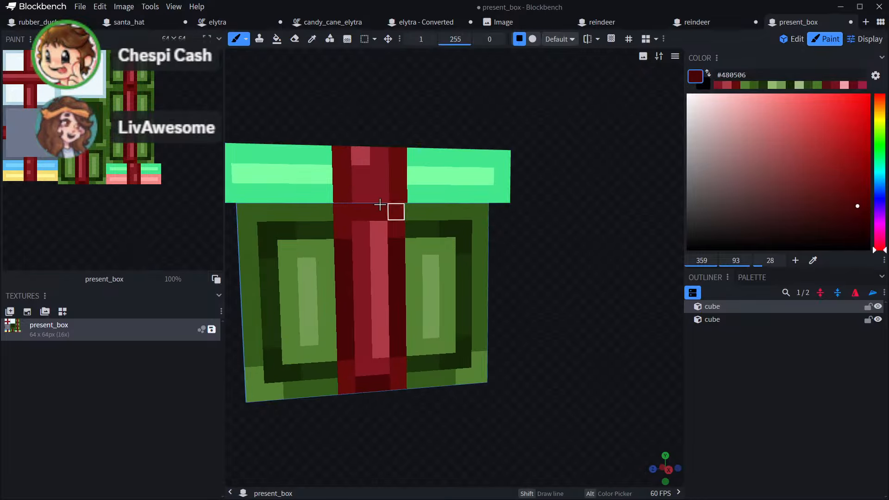
pyautogui.moveTo(369, 213); pyautogui.dragTo(361, 213)
pyautogui.scroll(-4, 473, 262)
pyautogui.moveTo(518, 231); pyautogui.dragTo(370, 217)
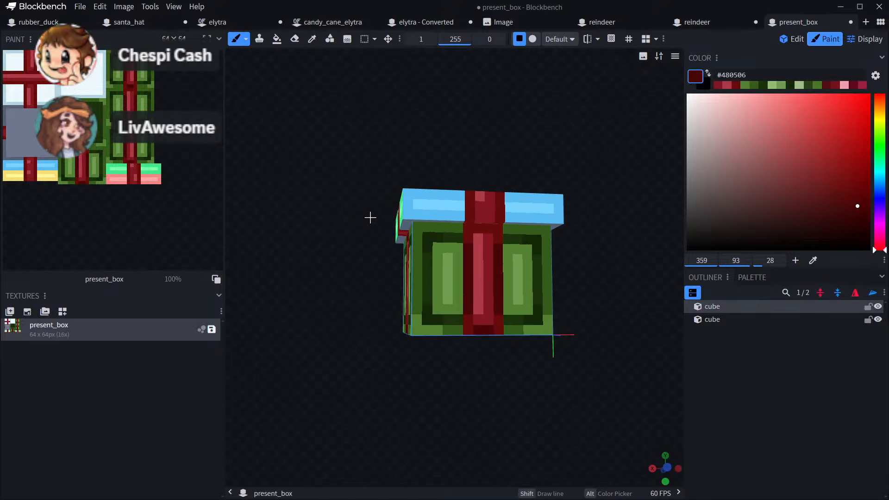
pyautogui.scroll(2, 483, 218)
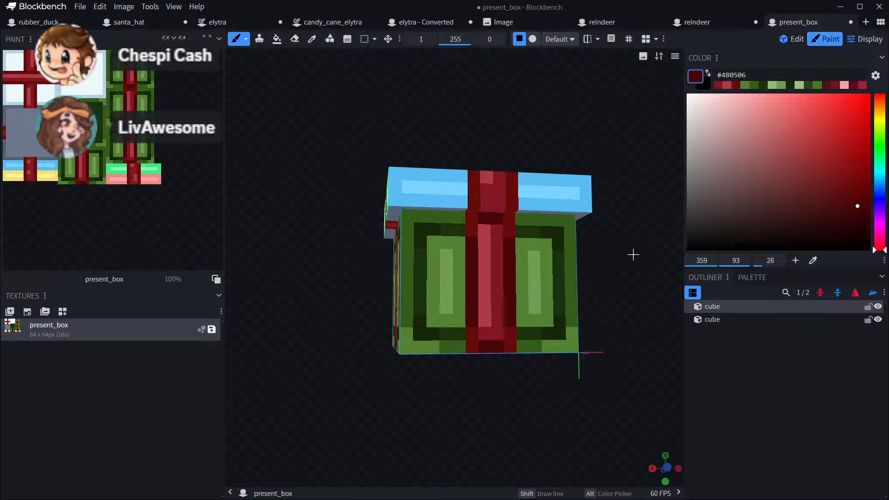
pyautogui.moveTo(633, 253); pyautogui.dragTo(506, 207)
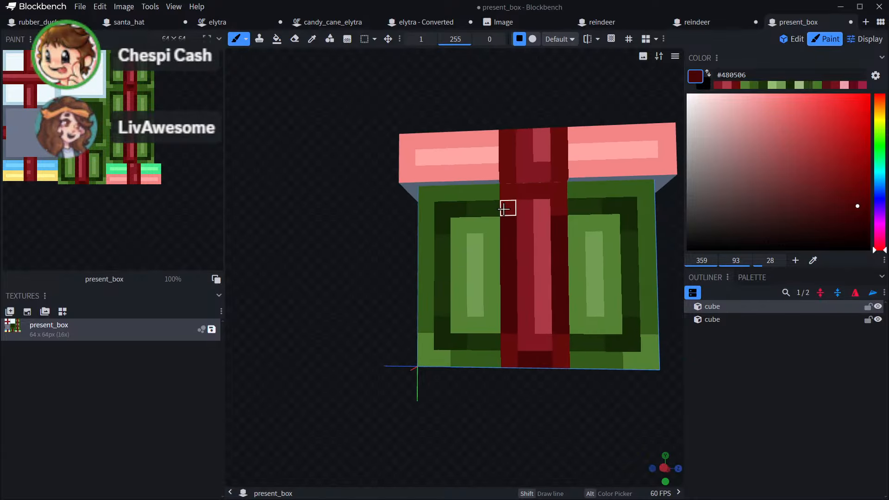
pyautogui.scroll(-2, 470, 279)
pyautogui.scroll(-2, 363, 307)
pyautogui.moveTo(363, 308); pyautogui.dragTo(240, 315)
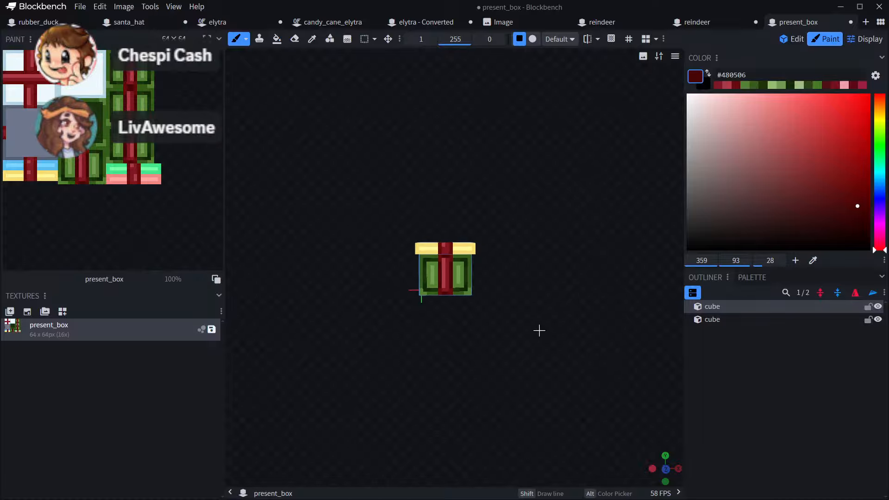
# - Sample the box's #355c1a green and fill the inner panels of the lid's yellow side and top with it
pyautogui.moveTo(472, 330); pyautogui.dragTo(448, 332)
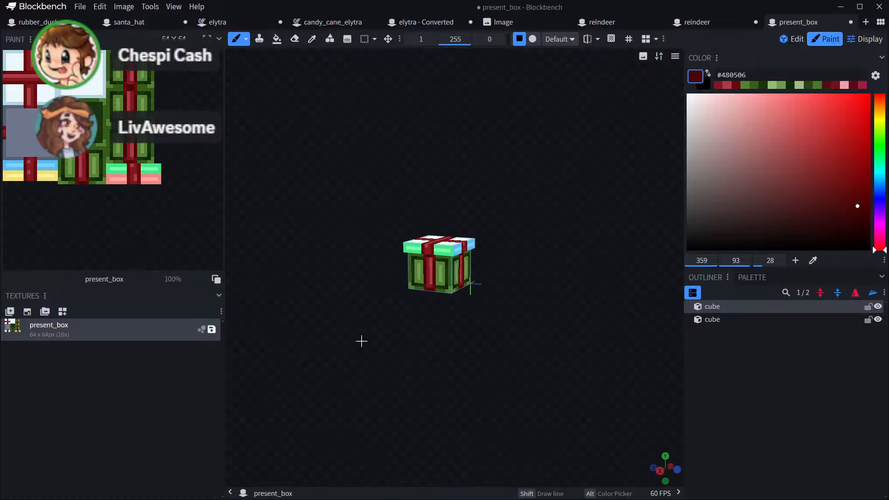
pyautogui.moveTo(505, 348)
pyautogui.mouseDown()
pyautogui.moveTo(524, 357)
pyautogui.moveTo(530, 321)
pyautogui.mouseUp()
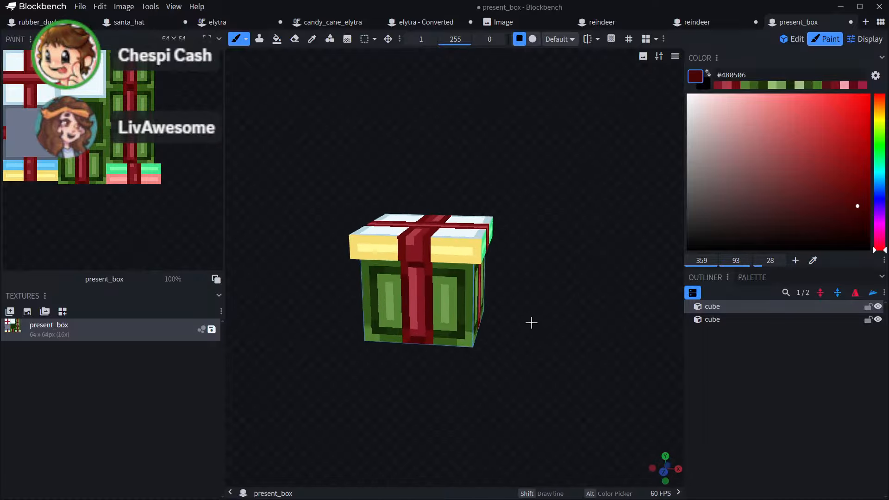
pyautogui.scroll(6, 528, 315)
pyautogui.press('alt')
pyautogui.keyDown('alt'); pyautogui.click(484, 332); pyautogui.keyUp('alt')
pyautogui.moveTo(609, 193); pyautogui.dragTo(616, 210)
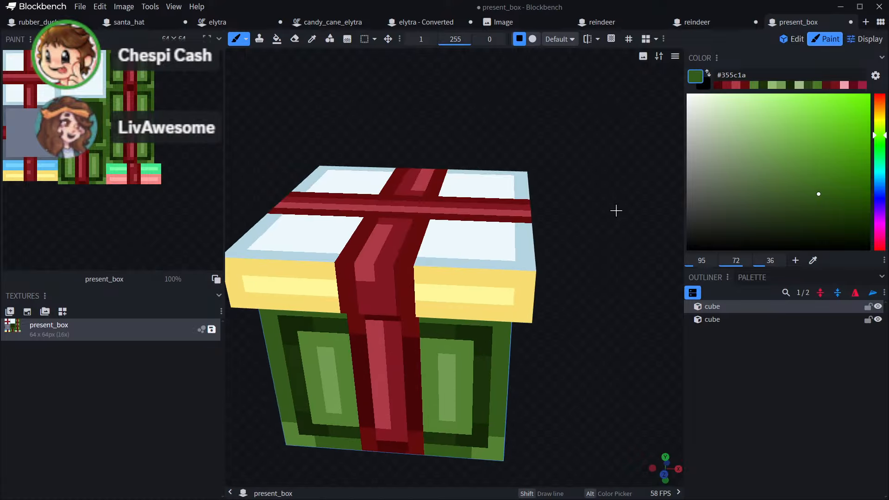
pyautogui.click(279, 42)
pyautogui.click(490, 284)
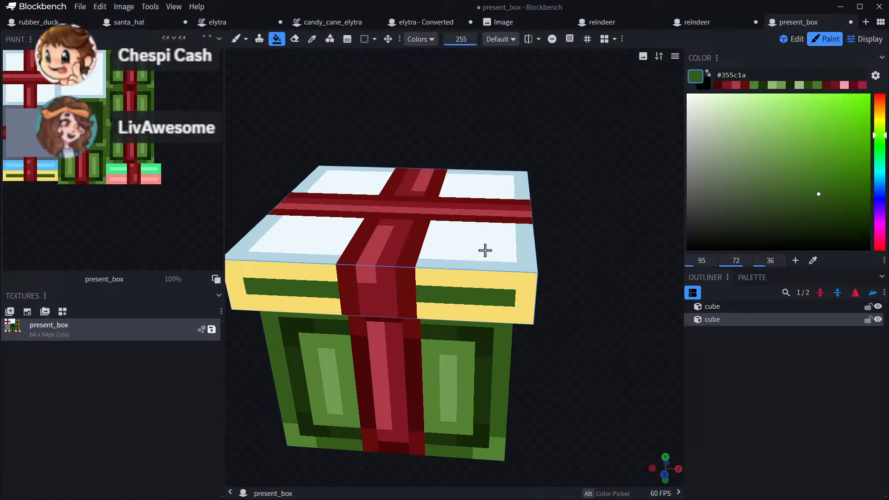
pyautogui.click(484, 250)
# - Fill the inner panels of the lid's green, blue and pink sides with #355c1a
pyautogui.moveTo(554, 246)
pyautogui.mouseDown()
pyautogui.moveTo(452, 204)
pyautogui.moveTo(403, 201)
pyautogui.mouseUp()
pyautogui.click(482, 202)
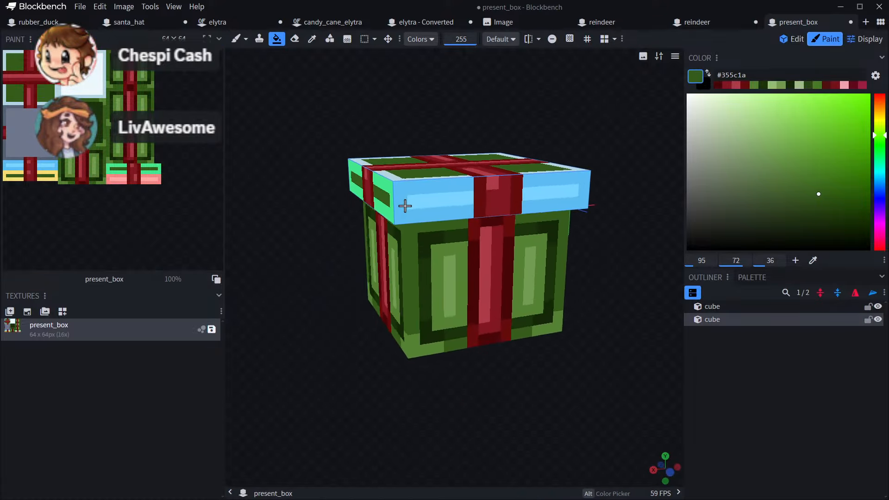
pyautogui.click(413, 199)
pyautogui.moveTo(623, 154); pyautogui.dragTo(429, 131)
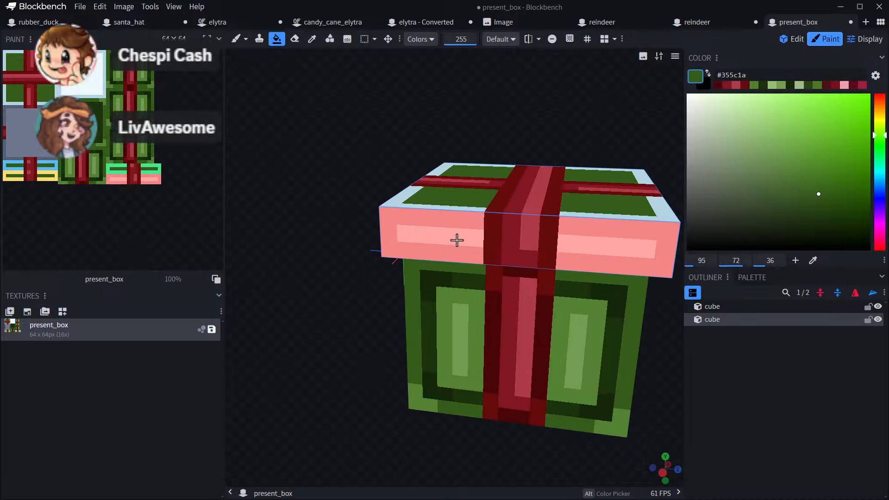
pyautogui.click(457, 240)
pyautogui.moveTo(477, 189); pyautogui.dragTo(395, 193, button='right')
pyautogui.moveTo(651, 149); pyautogui.dragTo(510, 135)
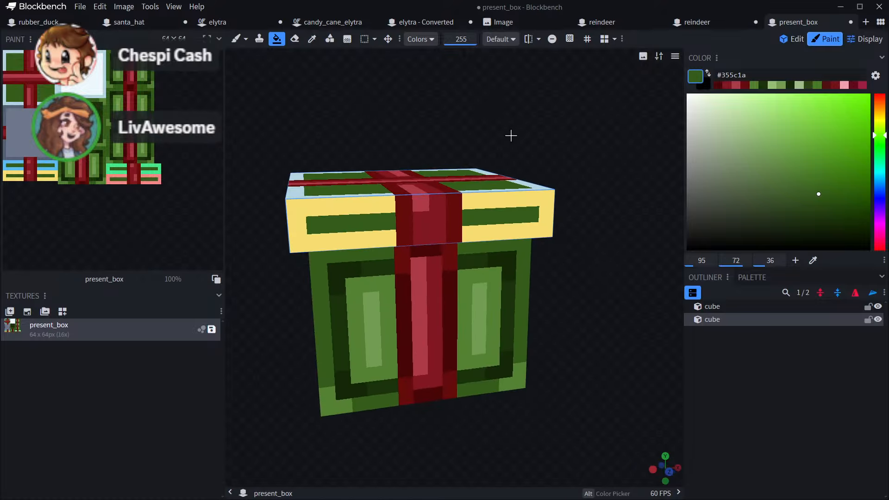
pyautogui.moveTo(437, 197); pyautogui.dragTo(431, 191, button='right')
# - Undo the green fills on the lid's inner panels and restore them
pyautogui.press('c')
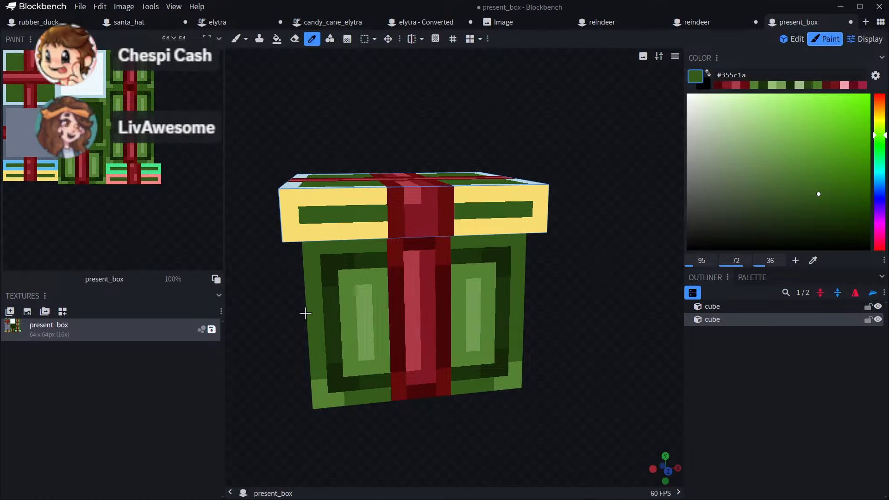
pyautogui.press('f')
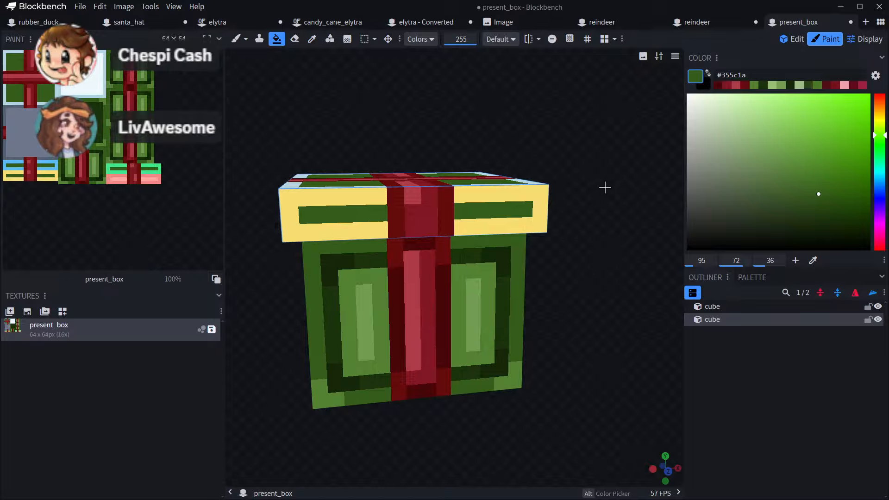
pyautogui.hotkey('ctrl', 'z')
pyautogui.hotkey('ctrl', 'z')
pyautogui.moveTo(611, 180); pyautogui.dragTo(570, 170)
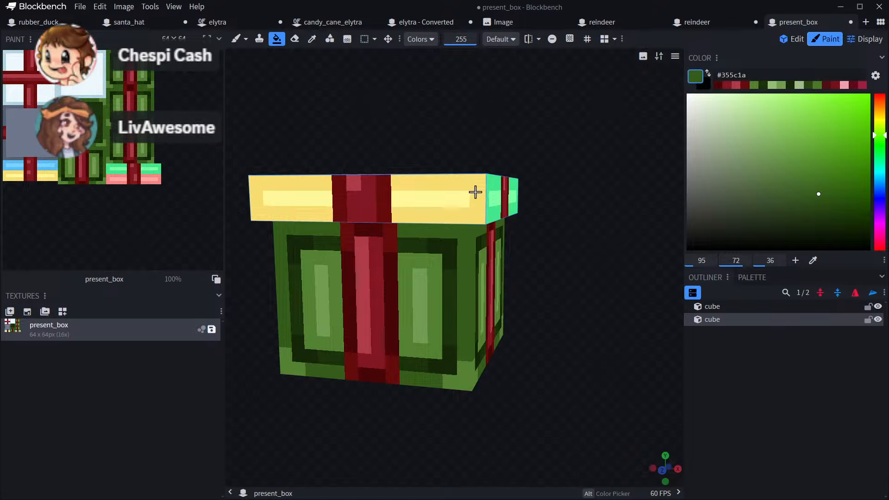
pyautogui.click(474, 197)
pyautogui.click(475, 214)
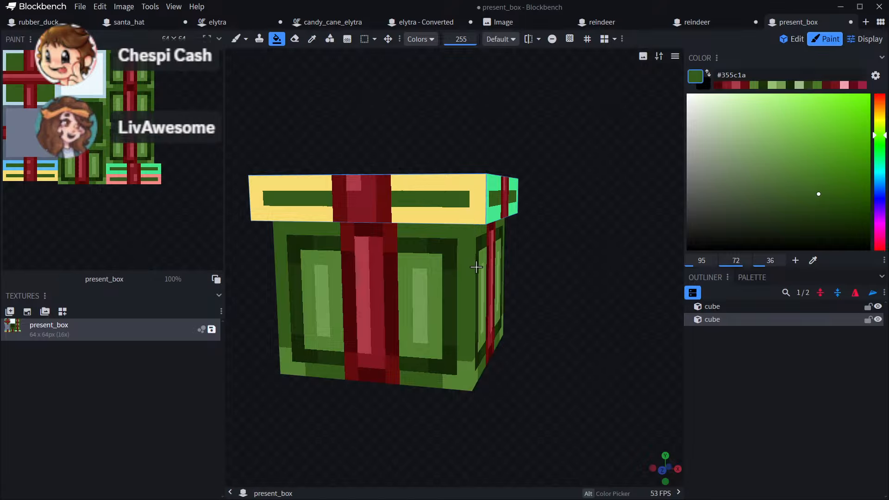
# - Sample the box frame's #1c330b green and fill the frames on the lid's top and all four sides with it
pyautogui.keyDown('alt'); pyautogui.click(448, 304); pyautogui.keyUp('alt')
pyautogui.click(482, 213)
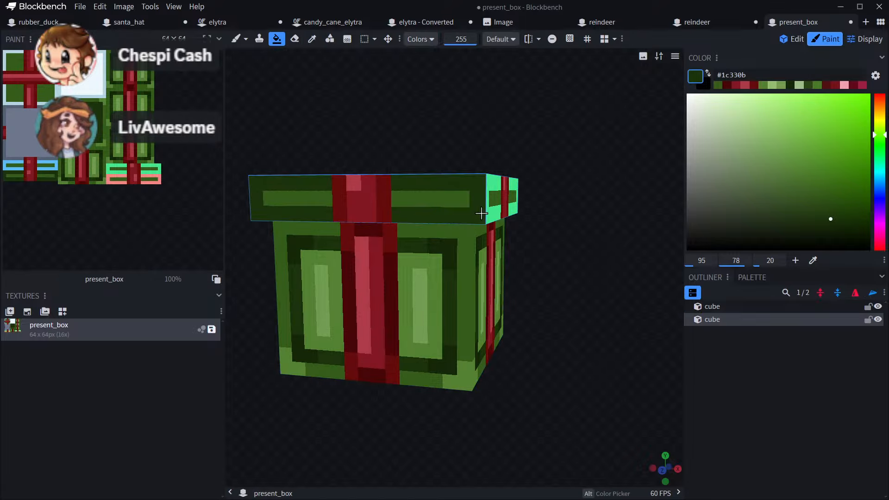
pyautogui.click(488, 218)
pyautogui.moveTo(551, 197); pyautogui.dragTo(395, 220)
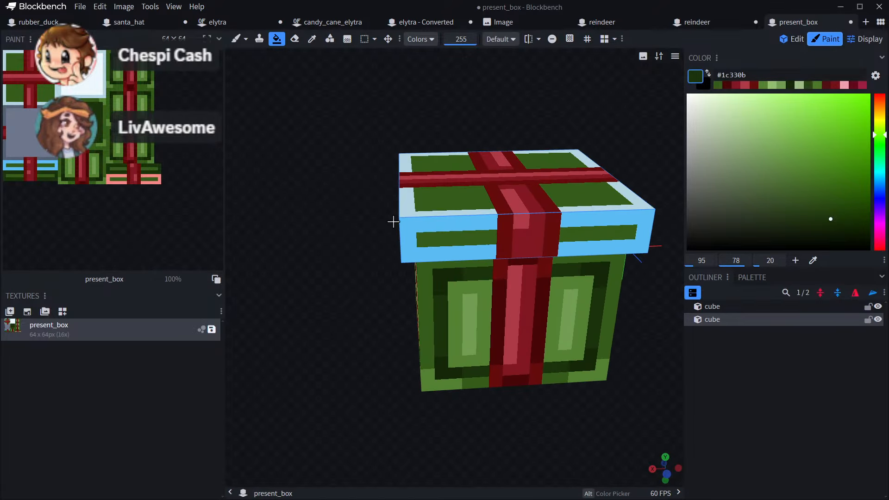
pyautogui.click(406, 214)
pyautogui.moveTo(350, 237); pyautogui.dragTo(255, 240)
pyautogui.click(415, 235)
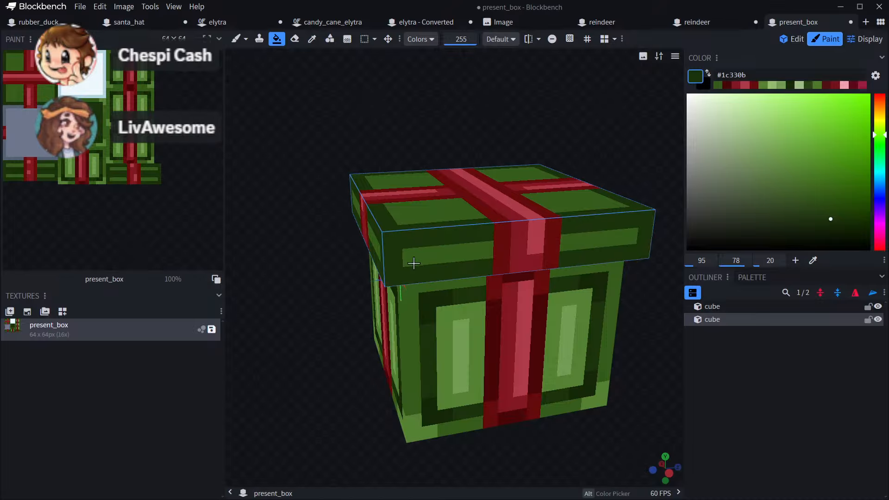
# - Sample the box frame's darkest green #162808 and brush it onto the frame's corner pixels around the lid, including the underside corners
pyautogui.keyDown('alt'); pyautogui.click(428, 309); pyautogui.keyUp('alt')
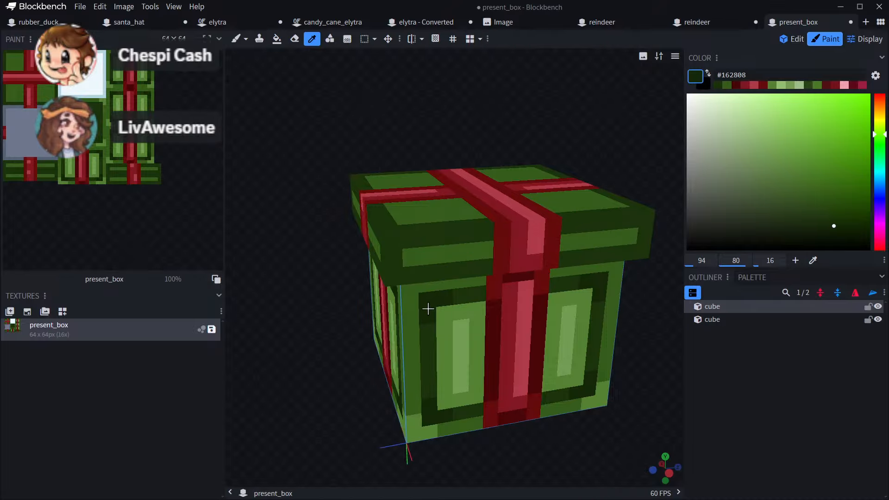
pyautogui.click(235, 38)
pyautogui.click(410, 239)
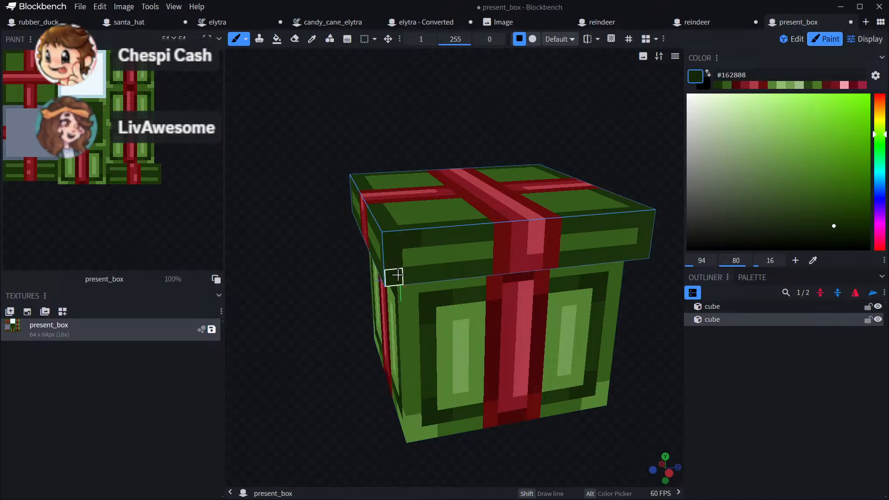
pyautogui.moveTo(358, 293)
pyautogui.mouseDown()
pyautogui.moveTo(368, 238)
pyautogui.moveTo(500, 125)
pyautogui.mouseUp()
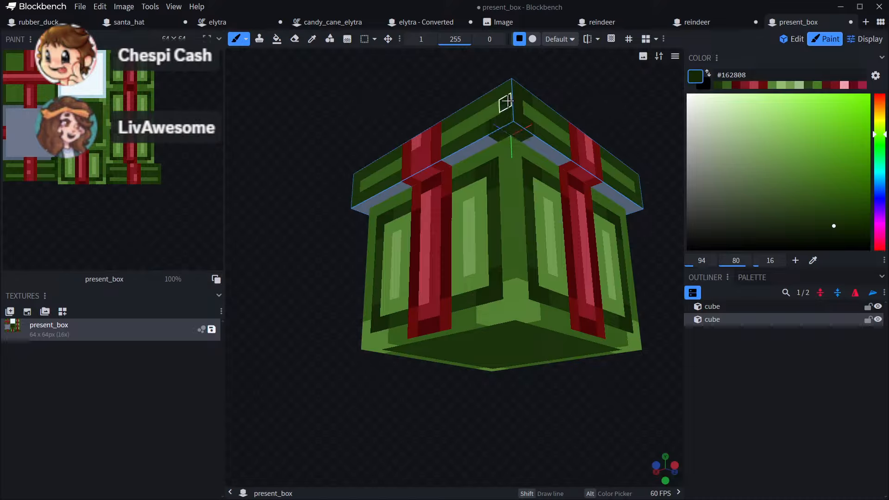
pyautogui.moveTo(575, 88); pyautogui.dragTo(555, 198)
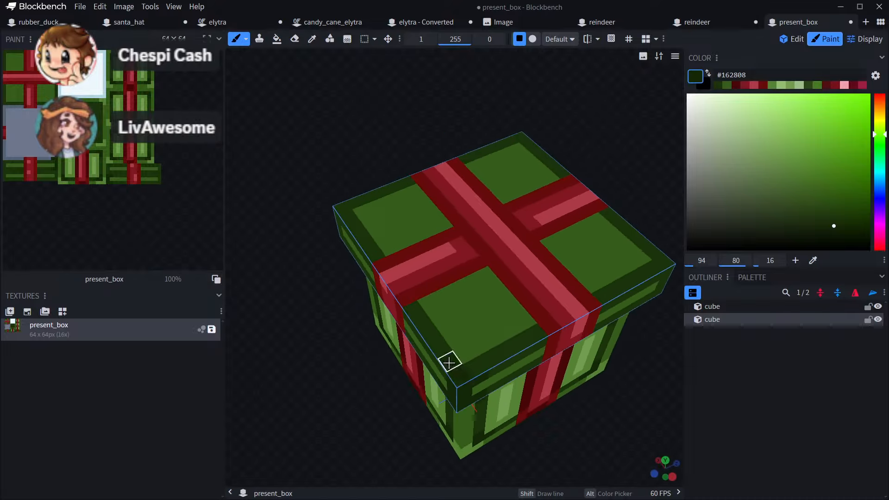
pyautogui.moveTo(627, 413)
pyautogui.mouseDown()
pyautogui.moveTo(552, 376)
pyautogui.moveTo(419, 341)
pyautogui.mouseUp()
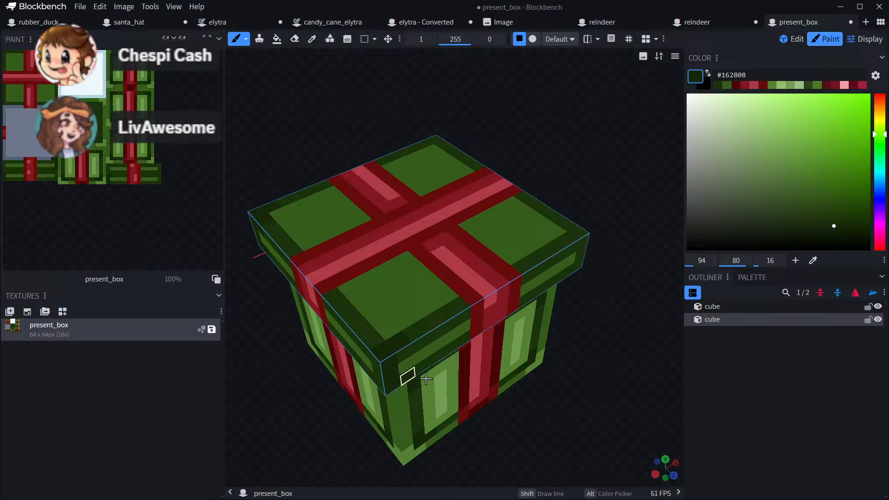
pyautogui.moveTo(555, 371); pyautogui.dragTo(638, 340)
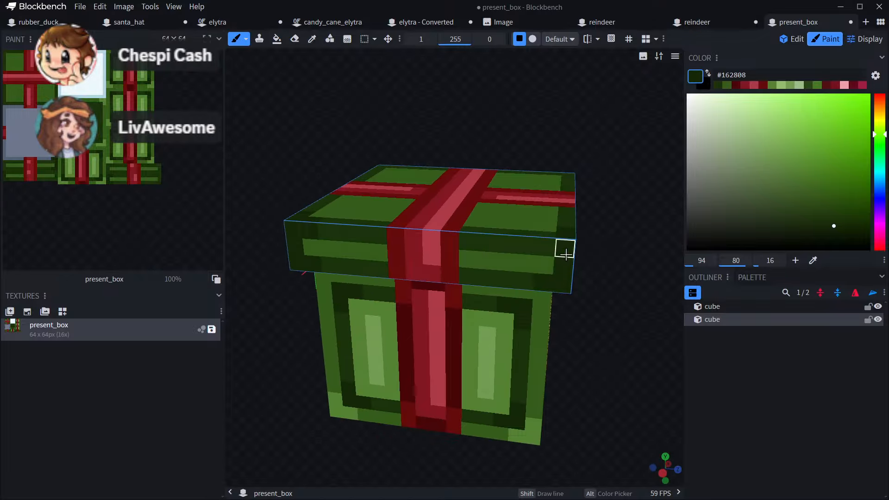
pyautogui.moveTo(607, 262); pyautogui.dragTo(512, 109)
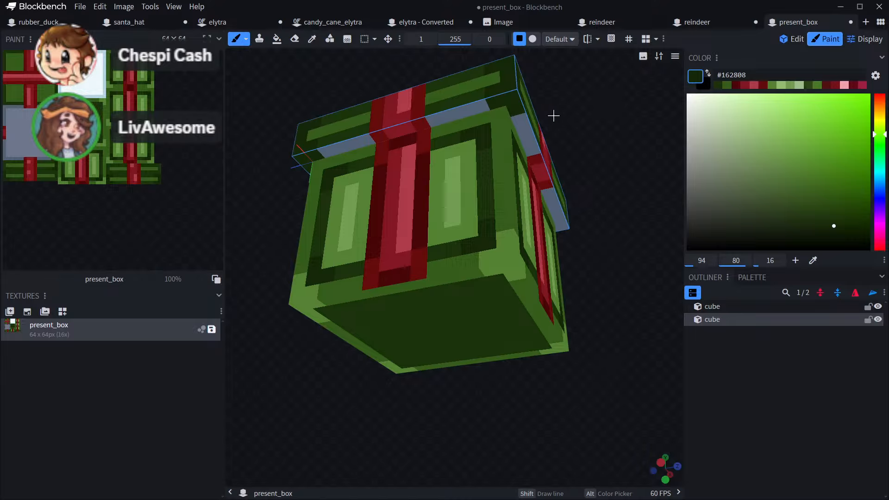
pyautogui.moveTo(553, 116); pyautogui.dragTo(421, 296)
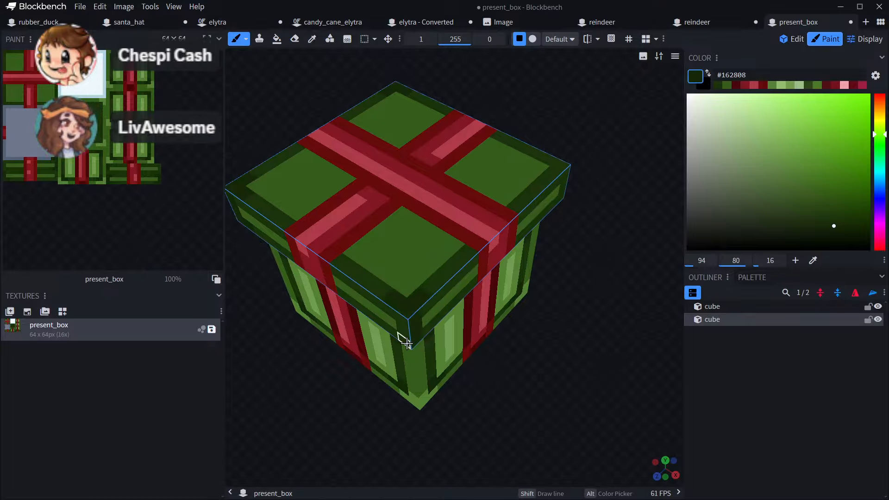
pyautogui.moveTo(547, 319); pyautogui.dragTo(445, 225)
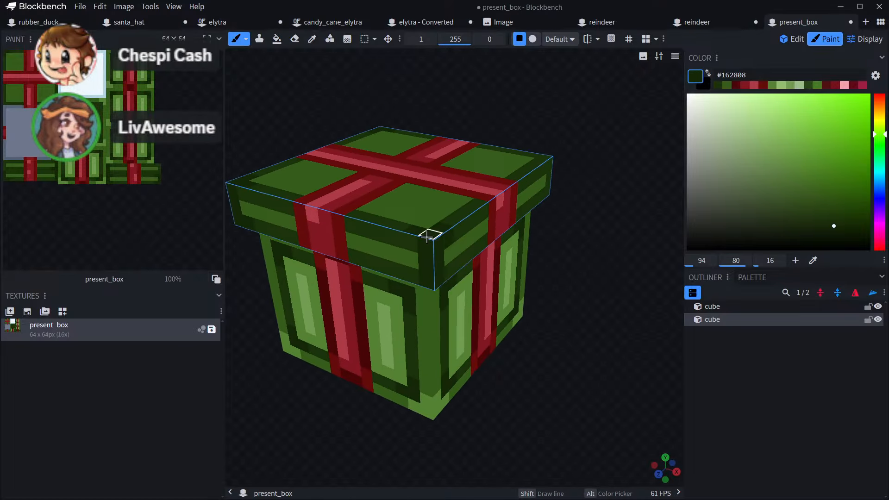
pyautogui.moveTo(513, 262); pyautogui.dragTo(449, 152)
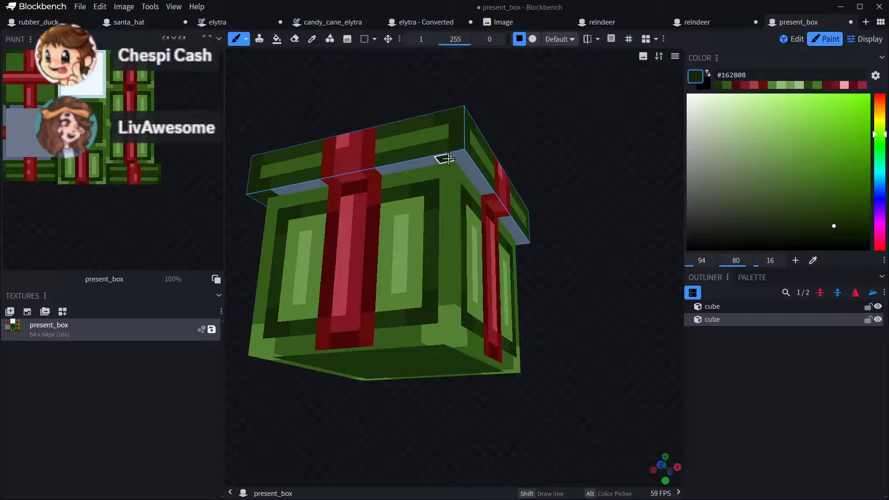
# - Sample the lid frame's #1c330b green and paint the grey rim of the lid's underside with it
pyautogui.keyDown('alt'); pyautogui.click(442, 146); pyautogui.keyUp('alt')
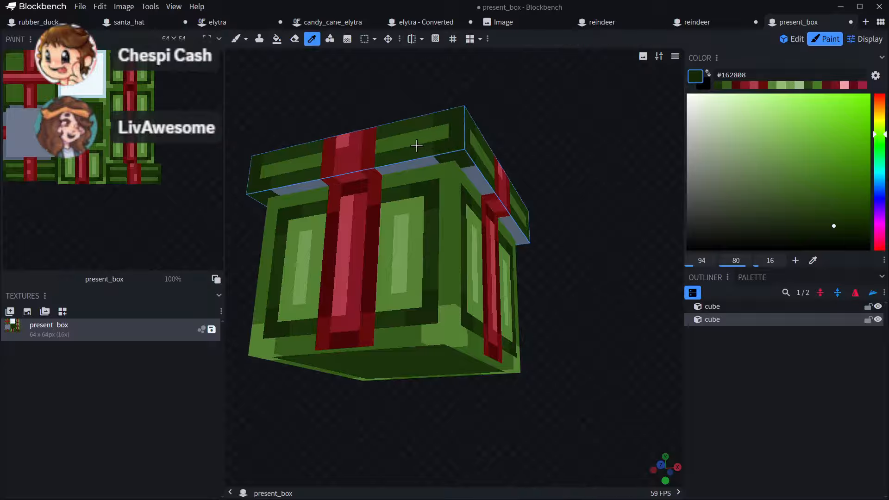
pyautogui.click(276, 38)
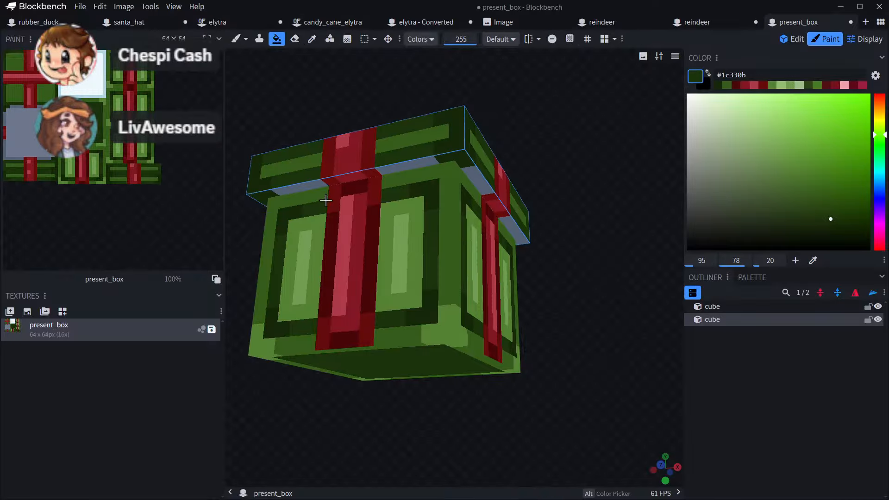
pyautogui.moveTo(590, 198)
pyautogui.mouseDown()
pyautogui.moveTo(487, 157)
pyautogui.moveTo(533, 199)
pyautogui.moveTo(515, 228)
pyautogui.moveTo(653, 278)
pyautogui.moveTo(577, 227)
pyautogui.moveTo(486, 214)
pyautogui.moveTo(588, 219)
pyautogui.moveTo(577, 211)
pyautogui.moveTo(537, 216)
pyautogui.moveTo(573, 188)
pyautogui.moveTo(506, 194)
pyautogui.moveTo(474, 175)
pyautogui.moveTo(383, 218)
pyautogui.mouseUp()
pyautogui.scroll(-5, 648, 275)
# - Sample #162808 again and darken the remaining corner pixels of the frames on the lid's top and sides
pyautogui.click(313, 39)
pyautogui.scroll(5, 418, 196)
pyautogui.click(506, 194)
pyautogui.click(236, 42)
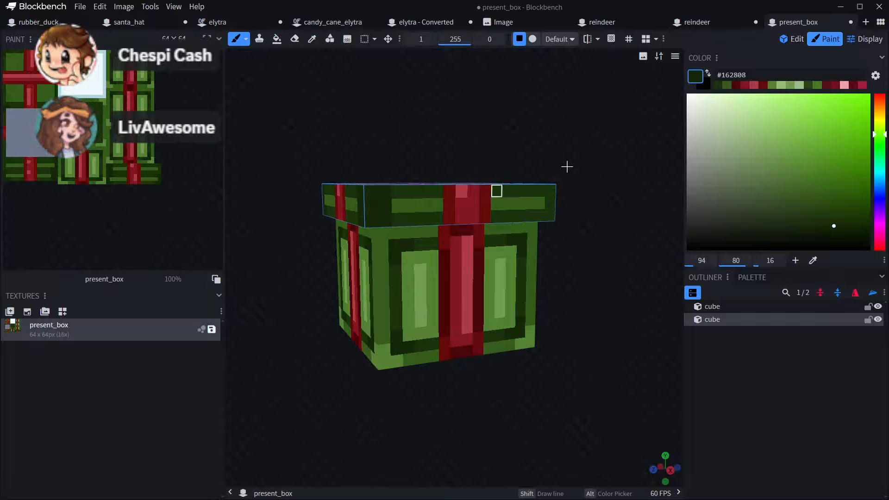
pyautogui.moveTo(566, 166); pyautogui.dragTo(498, 230)
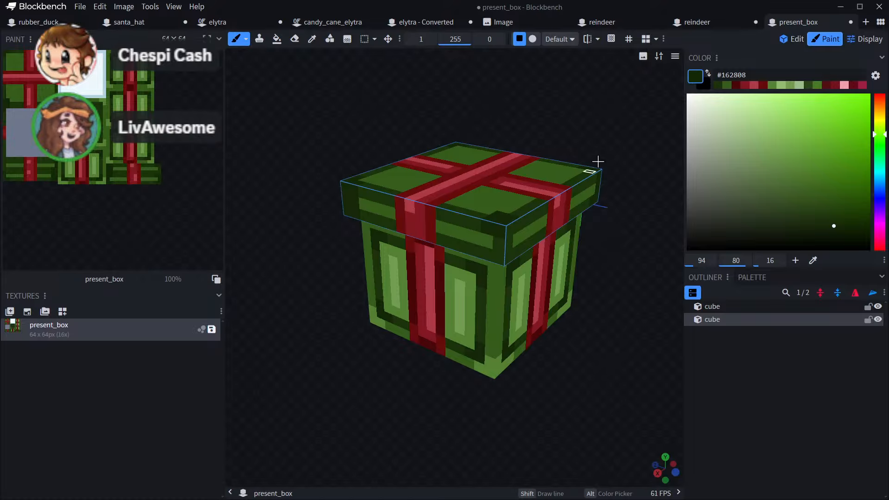
pyautogui.moveTo(612, 114); pyautogui.dragTo(585, 141)
pyautogui.scroll(3, 504, 268)
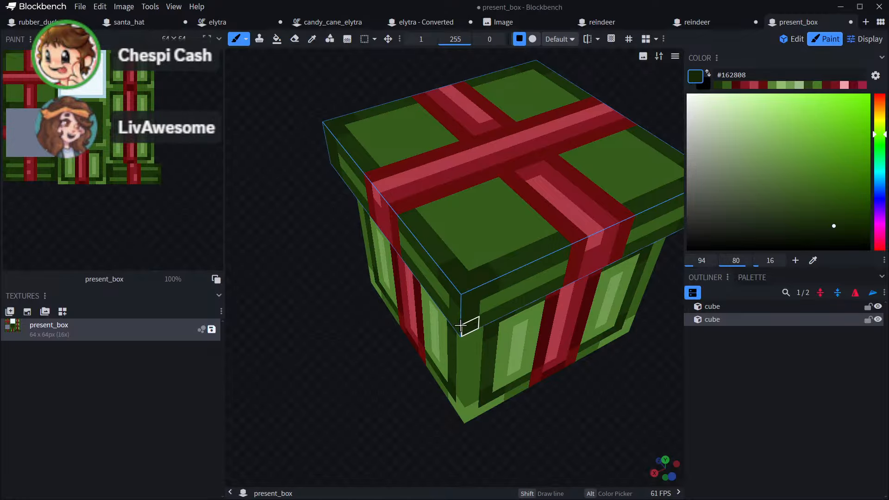
pyautogui.moveTo(563, 383)
pyautogui.mouseDown()
pyautogui.moveTo(687, 357)
pyautogui.moveTo(607, 262)
pyautogui.mouseUp()
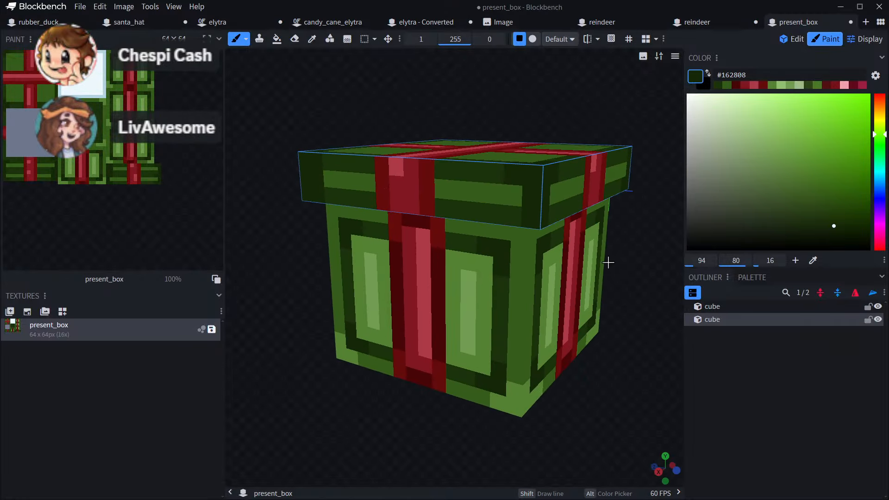
pyautogui.moveTo(614, 371); pyautogui.dragTo(482, 240)
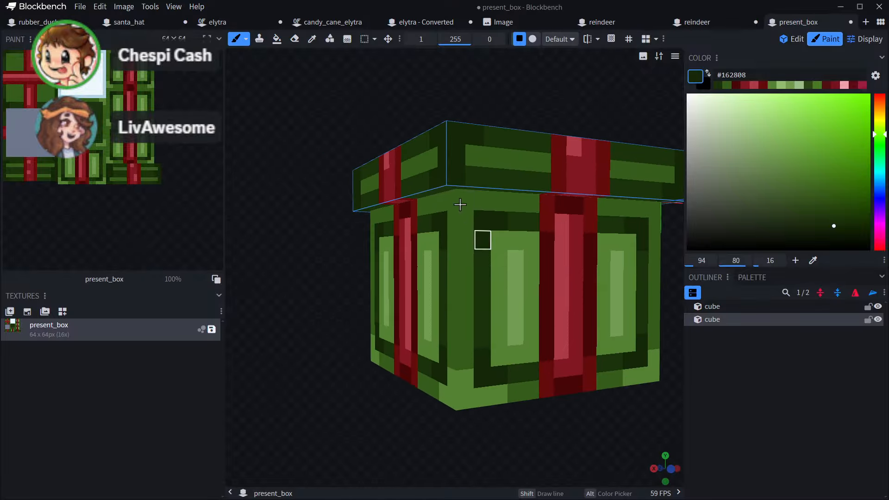
# - Undo the last #162808 brush stroke and go over the lid's corner shading from the other sides
pyautogui.hotkey('ctrl', 'z')
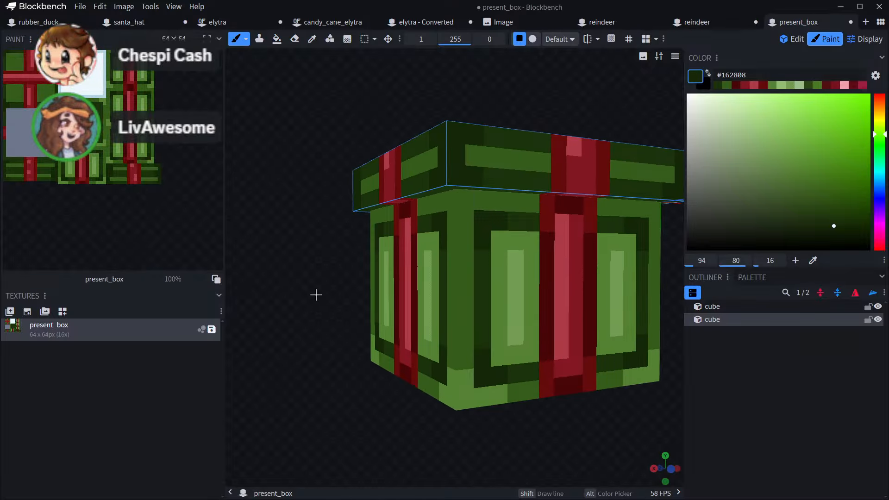
pyautogui.moveTo(317, 295); pyautogui.dragTo(465, 158)
pyautogui.moveTo(586, 103)
pyautogui.mouseDown()
pyautogui.moveTo(487, 129)
pyautogui.moveTo(453, 156)
pyautogui.mouseUp()
pyautogui.scroll(-4, 453, 156)
pyautogui.moveTo(512, 117); pyautogui.dragTo(618, 129)
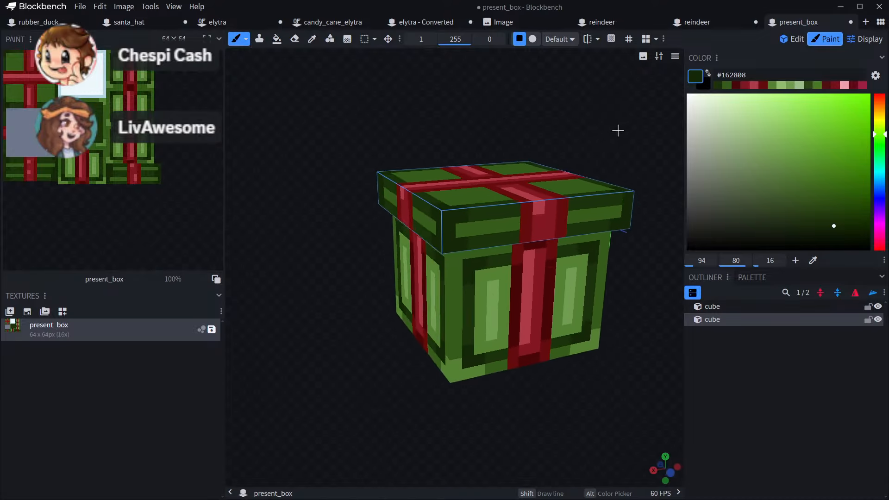
pyautogui.moveTo(525, 150); pyautogui.dragTo(621, 128)
# - Sample the #355c1a green and repaint the overpainted end pixels of the lid's side strips beside the corners
pyautogui.keyDown('alt'); pyautogui.click(401, 215); pyautogui.keyUp('alt')
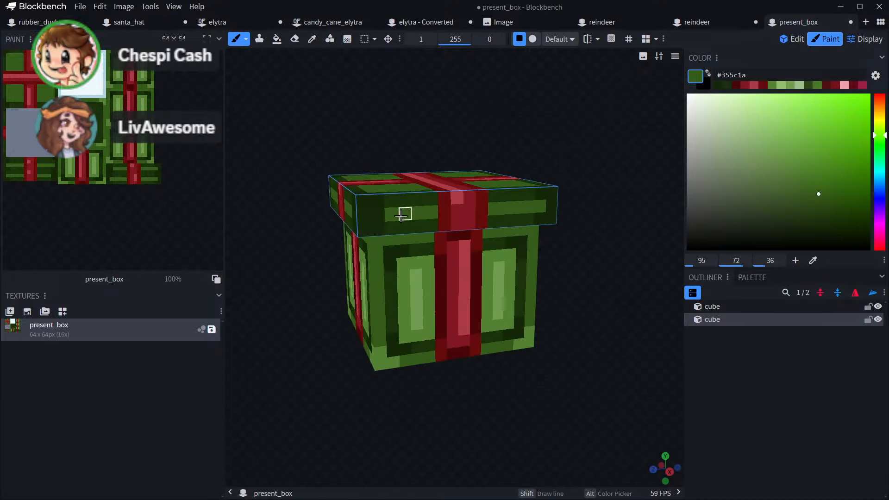
pyautogui.moveTo(446, 140)
pyautogui.mouseDown()
pyautogui.moveTo(512, 135)
pyautogui.moveTo(457, 210)
pyautogui.mouseUp()
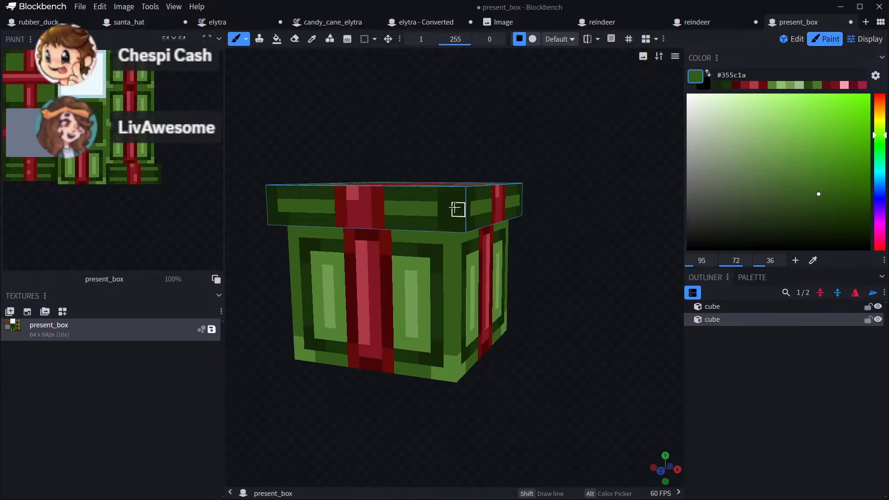
pyautogui.moveTo(486, 157); pyautogui.dragTo(546, 121)
pyautogui.keyDown('alt'); pyautogui.click(324, 206); pyautogui.keyUp('alt')
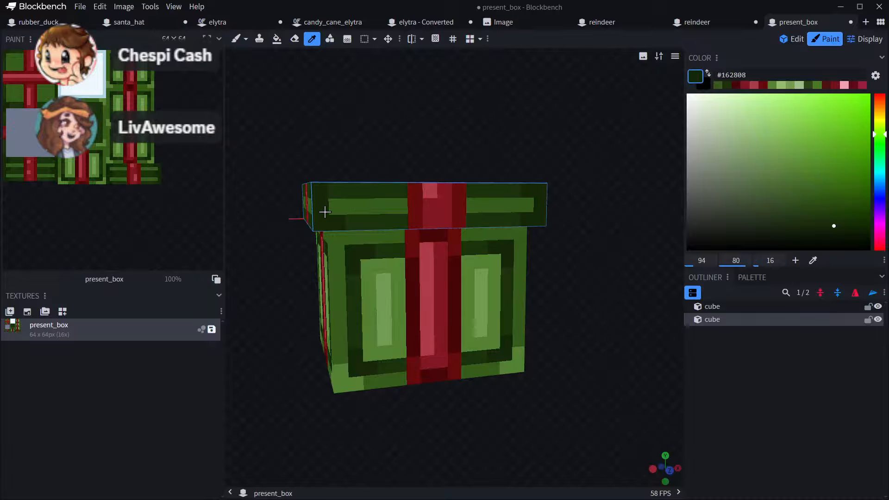
pyautogui.moveTo(361, 162)
pyautogui.mouseDown()
pyautogui.moveTo(471, 171)
pyautogui.moveTo(430, 193)
pyautogui.moveTo(381, 135)
pyautogui.moveTo(353, 155)
pyautogui.mouseUp()
# - Sample the box panel's #548234 green and paint it along the strips on all four lid sides, leaving the outer end pixels darker
pyautogui.keyDown('alt'); pyautogui.click(361, 294); pyautogui.keyUp('alt')
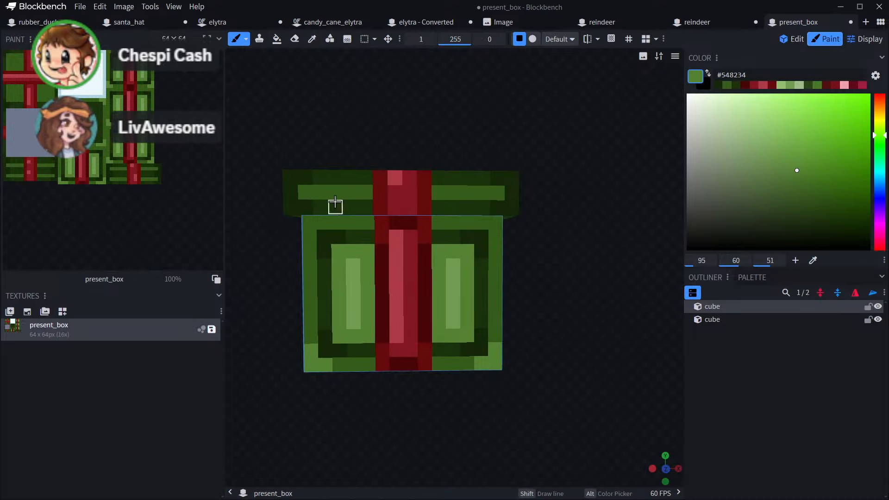
pyautogui.moveTo(323, 192); pyautogui.dragTo(357, 191)
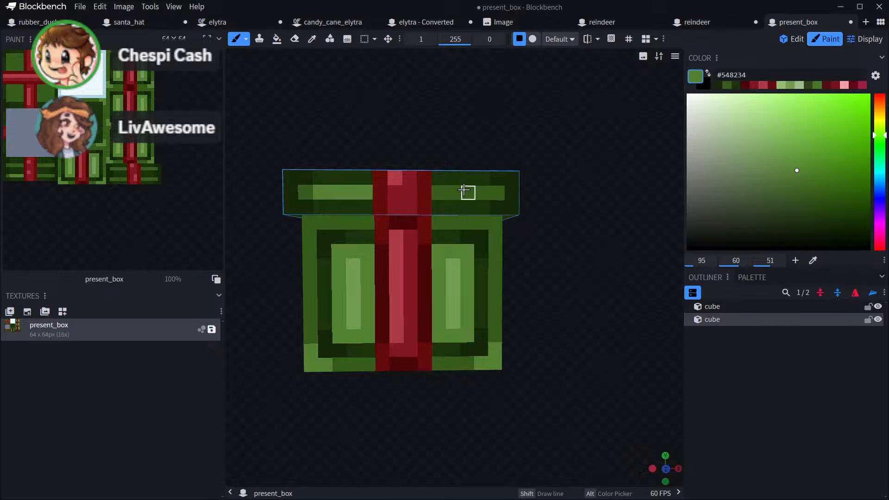
pyautogui.moveTo(478, 191); pyautogui.dragTo(450, 192)
pyautogui.moveTo(543, 170); pyautogui.dragTo(386, 189)
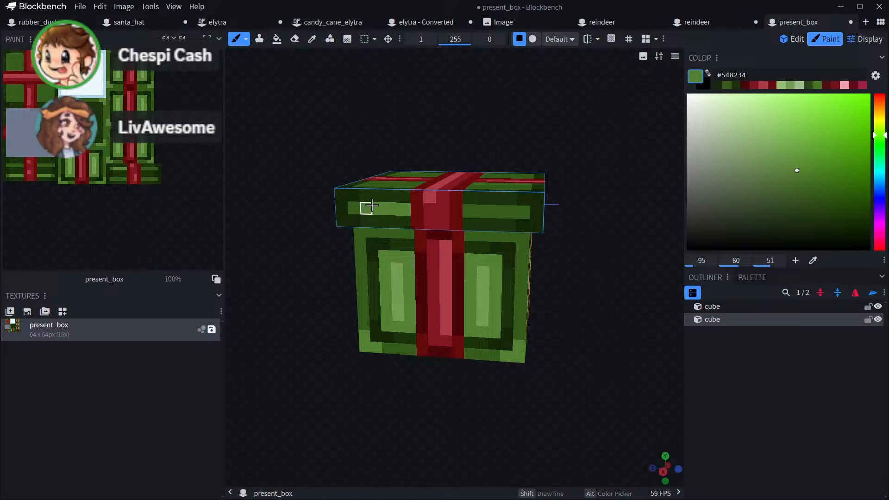
pyautogui.moveTo(507, 211); pyautogui.dragTo(482, 211)
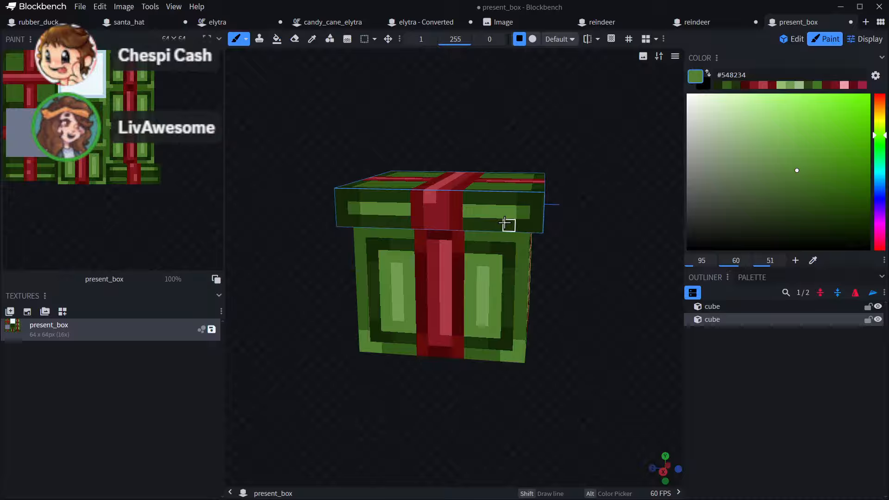
pyautogui.moveTo(524, 212); pyautogui.dragTo(484, 230, button='middle')
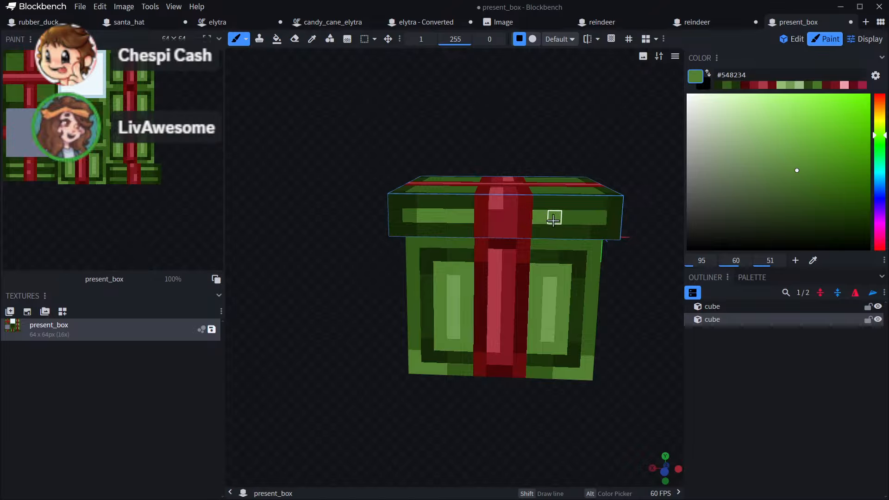
pyautogui.moveTo(585, 224); pyautogui.dragTo(461, 215, button='middle')
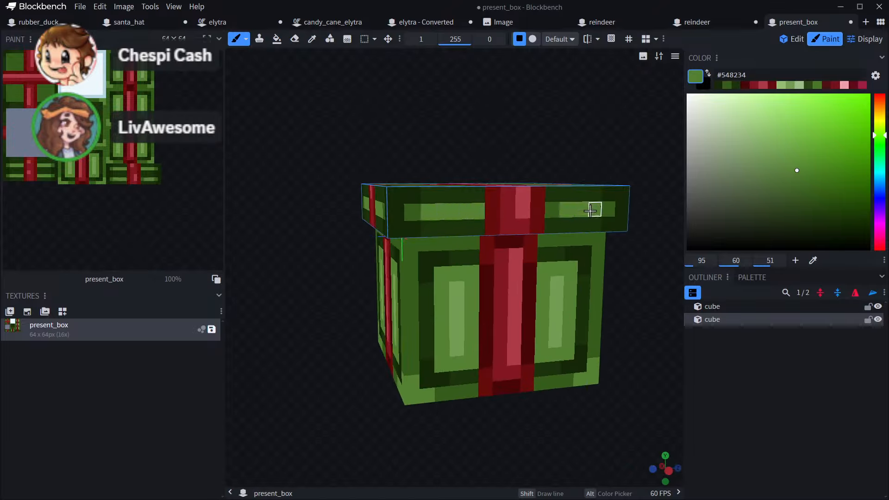
pyautogui.moveTo(551, 210); pyautogui.dragTo(425, 129, button='middle')
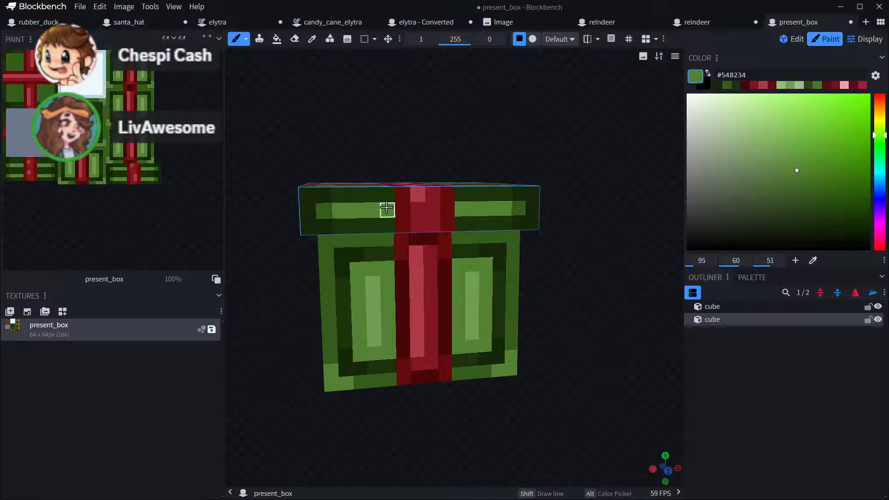
# - Sample the box panel's #719c52 highlight and paint short highlights in the middle of the strips on all four lid sides
pyautogui.keyDown('alt'); pyautogui.click(371, 287); pyautogui.keyUp('alt')
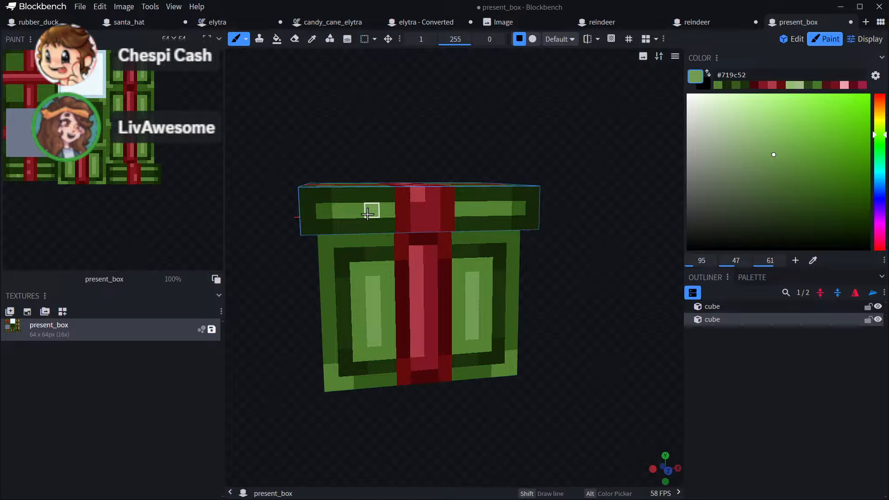
pyautogui.moveTo(488, 206); pyautogui.dragTo(373, 153, button='middle')
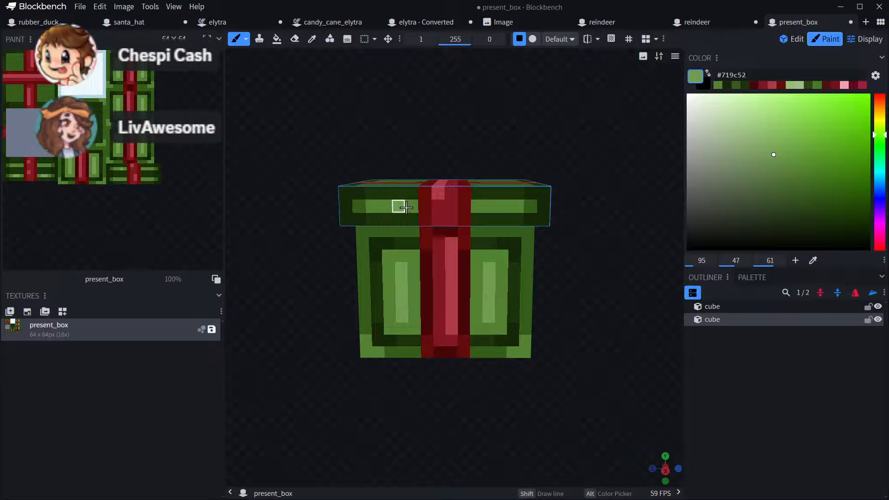
pyautogui.moveTo(411, 201); pyautogui.dragTo(502, 131, button='middle')
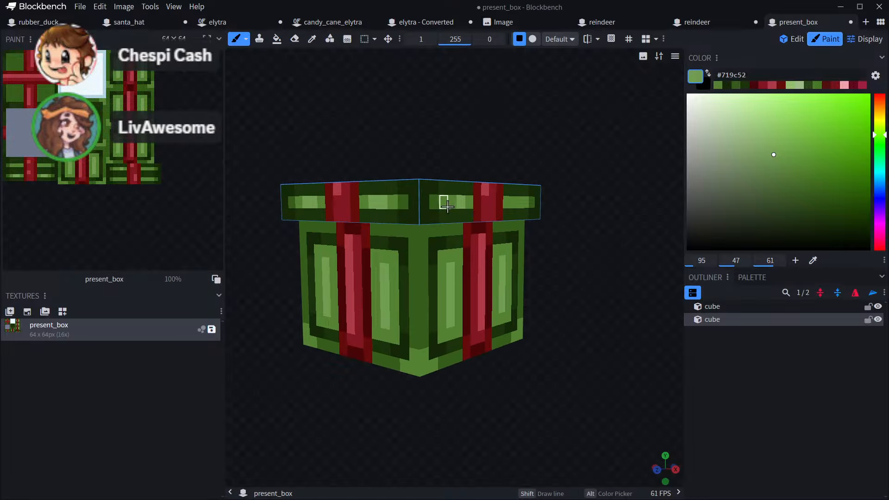
pyautogui.moveTo(585, 215); pyautogui.dragTo(498, 202, button='middle')
pyautogui.moveTo(594, 181); pyautogui.dragTo(481, 202, button='middle')
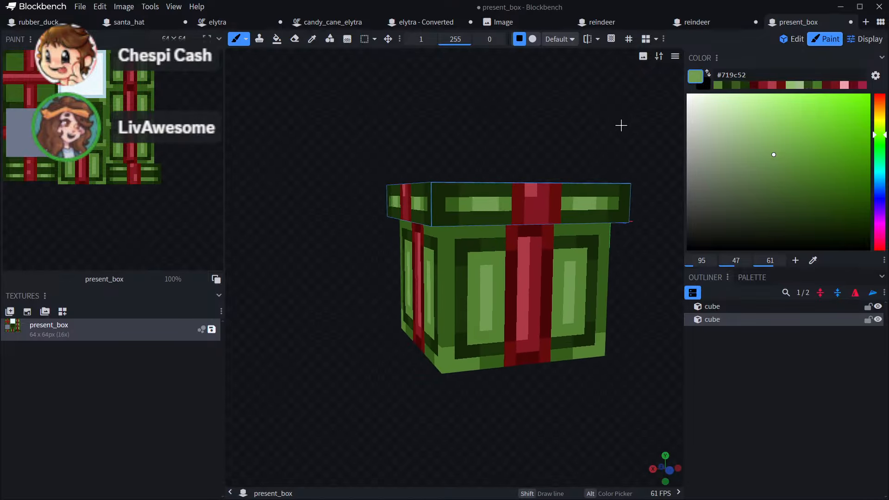
pyautogui.moveTo(621, 125); pyautogui.dragTo(402, 227, button='middle')
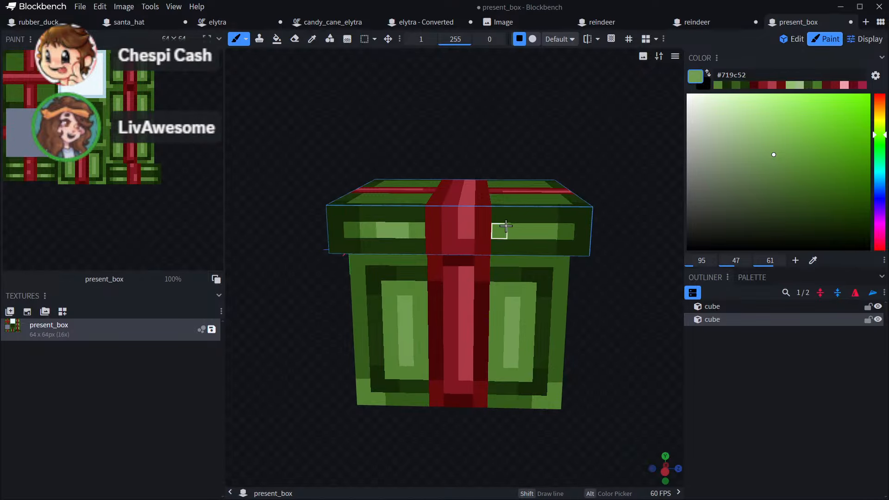
pyautogui.moveTo(522, 231); pyautogui.dragTo(538, 231)
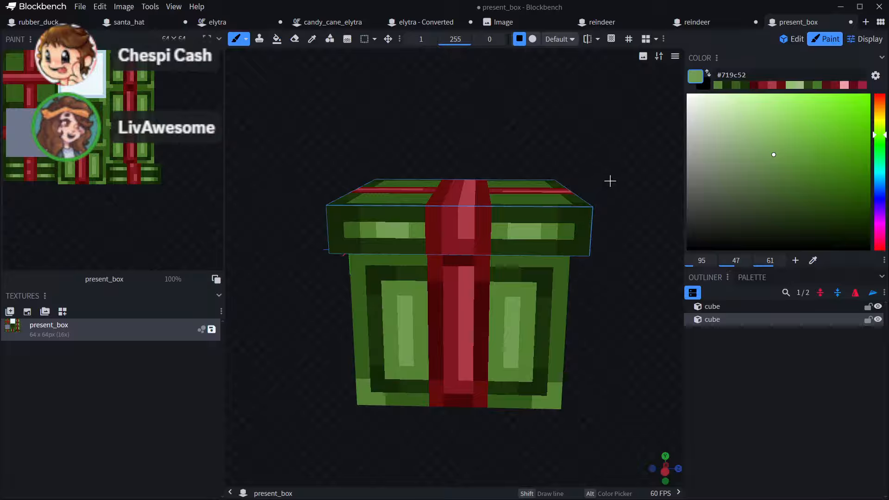
# - Sample the #162808 dark green and paint it over the light bottom corner pixels of the first box side
pyautogui.scroll(3, 617, 270)
pyautogui.moveTo(619, 302); pyautogui.dragTo(619, 278)
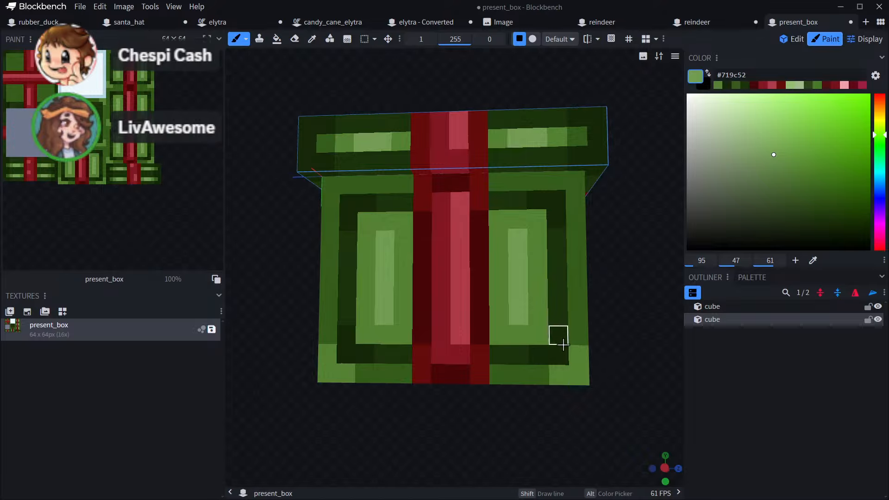
pyautogui.keyDown('alt'); pyautogui.click(554, 361); pyautogui.keyUp('alt')
pyautogui.moveTo(554, 376); pyautogui.dragTo(577, 357)
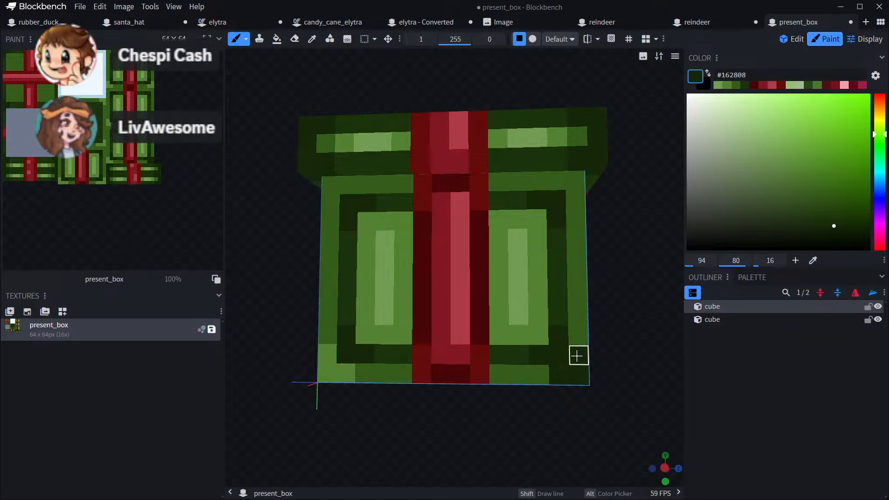
pyautogui.moveTo(482, 428); pyautogui.dragTo(570, 369, button='right')
pyautogui.moveTo(405, 321); pyautogui.dragTo(398, 306)
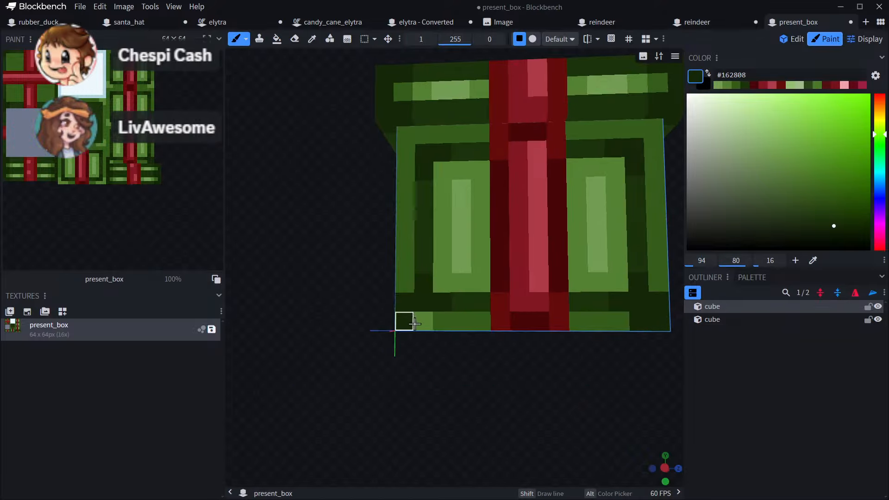
# - Darken the light bottom corner pixels on the remaining three box sides with the same #162808 green
pyautogui.moveTo(424, 352); pyautogui.dragTo(498, 379)
pyautogui.moveTo(547, 317); pyautogui.dragTo(574, 318)
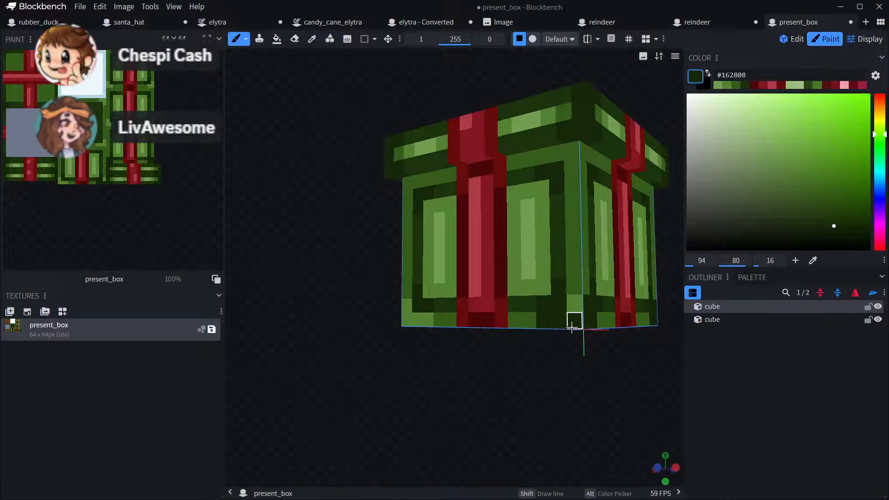
pyautogui.moveTo(574, 383); pyautogui.dragTo(629, 343)
pyautogui.moveTo(607, 311); pyautogui.dragTo(592, 322)
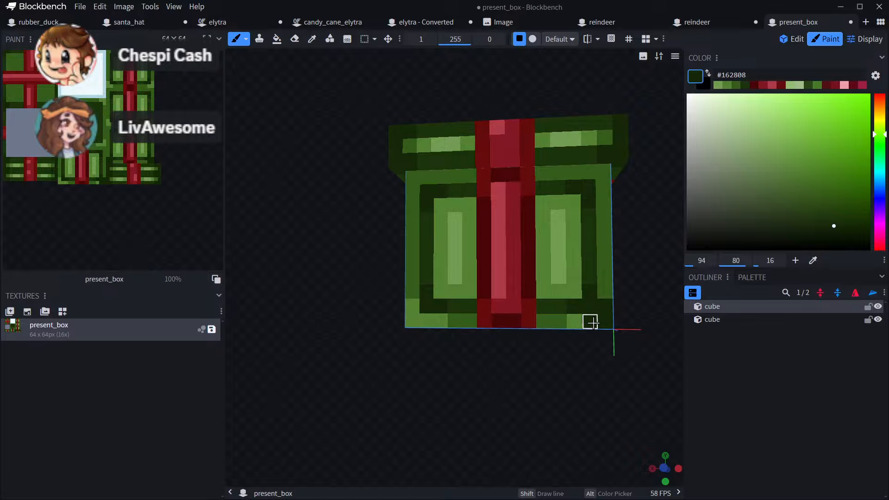
pyautogui.moveTo(415, 307)
pyautogui.mouseDown()
pyautogui.moveTo(413, 320)
pyautogui.moveTo(427, 321)
pyautogui.mouseUp()
pyautogui.moveTo(440, 362); pyautogui.dragTo(521, 360)
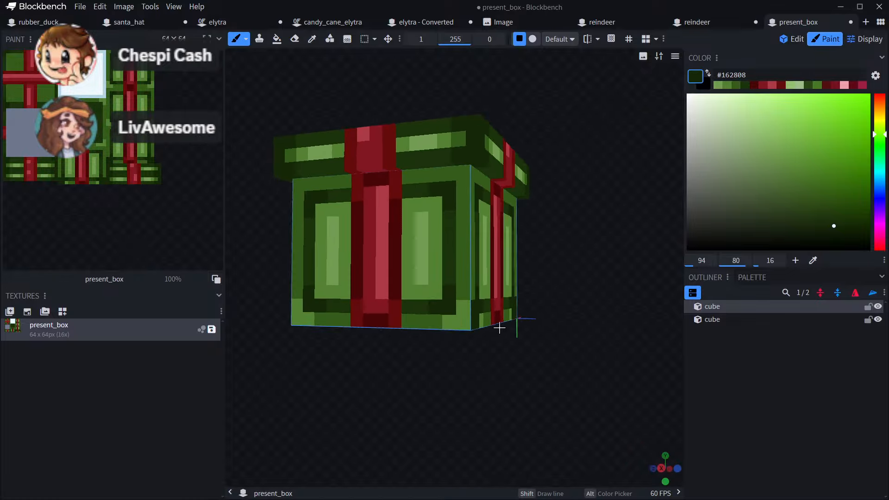
pyautogui.moveTo(464, 308); pyautogui.dragTo(458, 322)
pyautogui.moveTo(431, 360); pyautogui.dragTo(324, 307)
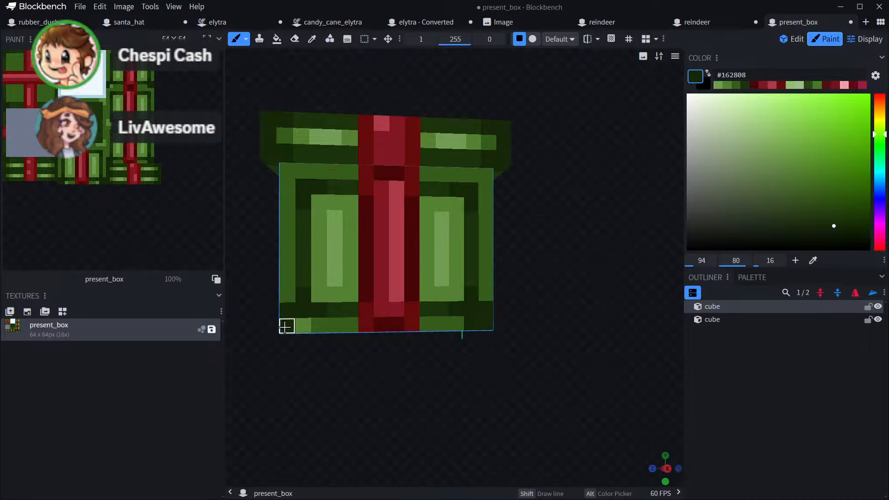
pyautogui.click(303, 326)
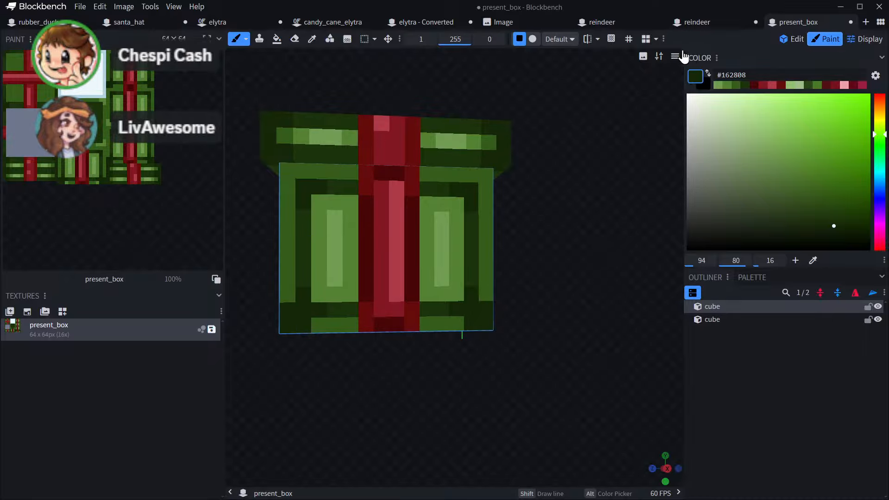
# - Enable mirror painting, sample the lid strip's #548234 green and paint it over the dark inner frame on one box side
pyautogui.click(588, 40)
pyautogui.moveTo(568, 190)
pyautogui.mouseDown()
pyautogui.moveTo(602, 192)
pyautogui.moveTo(543, 196)
pyautogui.mouseUp()
pyautogui.moveTo(458, 301); pyautogui.dragTo(437, 324)
pyautogui.moveTo(435, 369)
pyautogui.mouseDown()
pyautogui.moveTo(461, 376)
pyautogui.moveTo(354, 387)
pyautogui.moveTo(455, 387)
pyautogui.moveTo(424, 395)
pyautogui.moveTo(429, 389)
pyautogui.mouseUp()
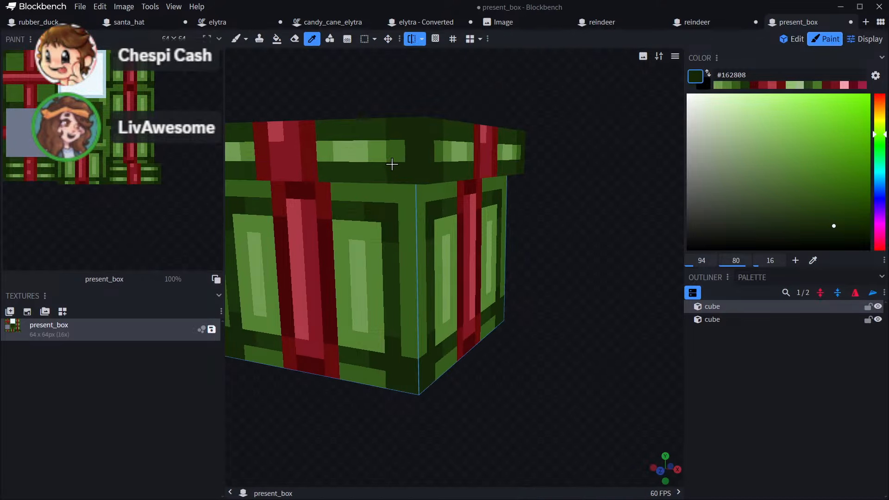
pyautogui.keyDown('alt'); pyautogui.click(397, 149); pyautogui.keyUp('alt')
pyautogui.keyDown('alt'); pyautogui.click(379, 155); pyautogui.keyUp('alt')
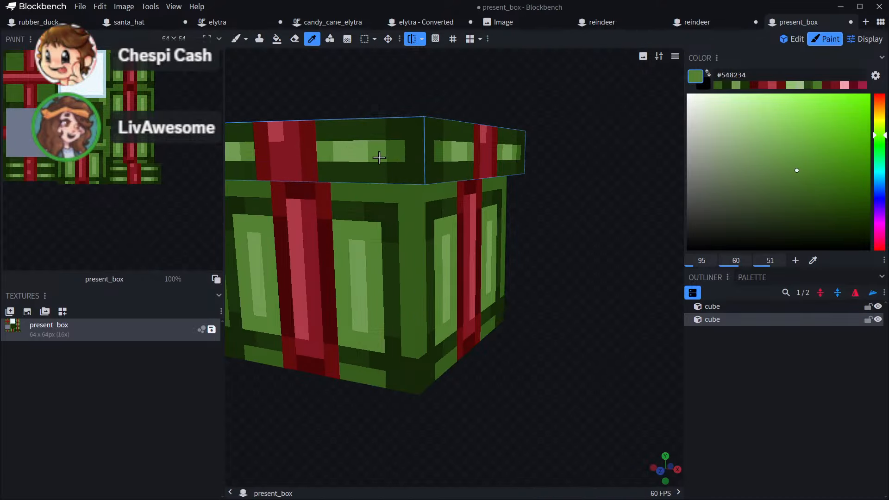
pyautogui.moveTo(342, 217)
pyautogui.mouseDown()
pyautogui.moveTo(376, 219)
pyautogui.moveTo(389, 252)
pyautogui.moveTo(389, 232)
pyautogui.moveTo(391, 324)
pyautogui.moveTo(377, 358)
pyautogui.moveTo(341, 355)
pyautogui.mouseUp()
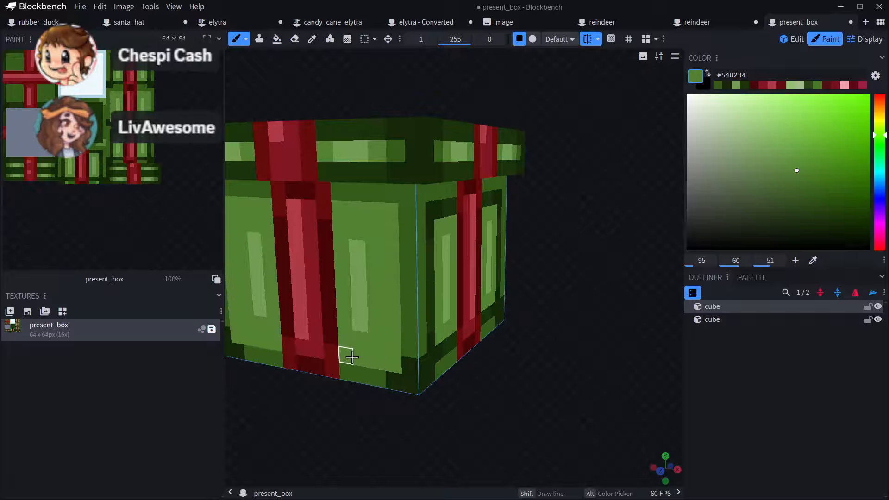
# - Sample the #355c1a frame green and paint an inner ring along the outer and bottom edges of that side's enlarged panels
pyautogui.moveTo(447, 423)
pyautogui.mouseDown()
pyautogui.moveTo(473, 411)
pyautogui.moveTo(456, 401)
pyautogui.moveTo(472, 404)
pyautogui.mouseUp()
pyautogui.press('alt')
pyautogui.keyDown('alt'); pyautogui.click(449, 277); pyautogui.keyUp('alt')
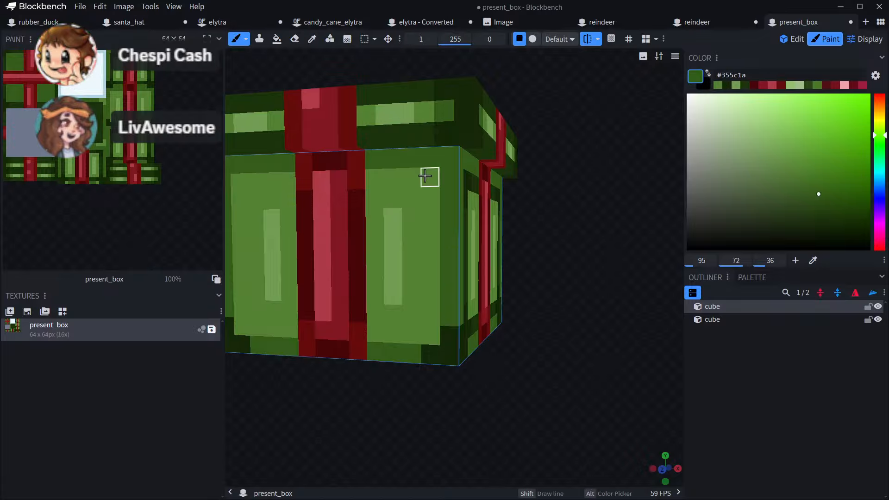
pyautogui.moveTo(429, 177)
pyautogui.mouseDown()
pyautogui.moveTo(428, 333)
pyautogui.moveTo(381, 326)
pyautogui.mouseUp()
# - Sample the lid's #1c330b dark green and paint it down the outer vertical edges of two box sides
pyautogui.moveTo(542, 401); pyautogui.dragTo(470, 401)
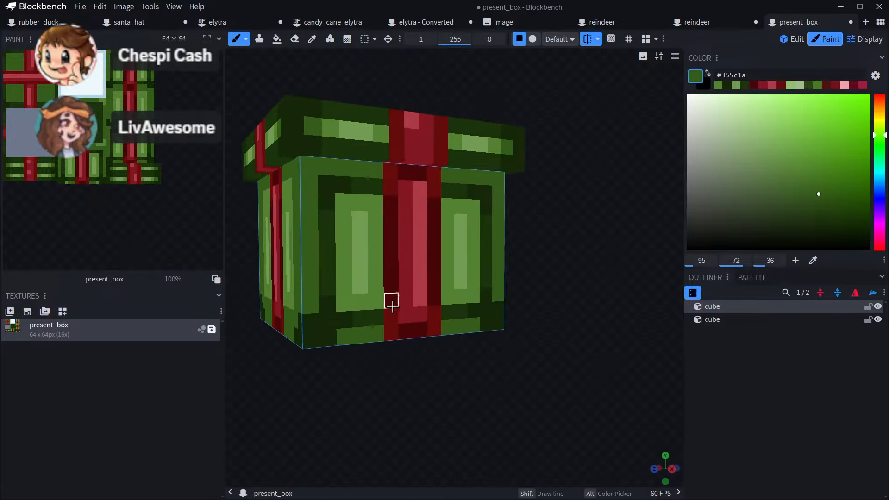
pyautogui.moveTo(532, 377)
pyautogui.mouseDown()
pyautogui.moveTo(423, 374)
pyautogui.moveTo(398, 385)
pyautogui.moveTo(236, 377)
pyautogui.moveTo(371, 374)
pyautogui.moveTo(260, 373)
pyautogui.mouseUp()
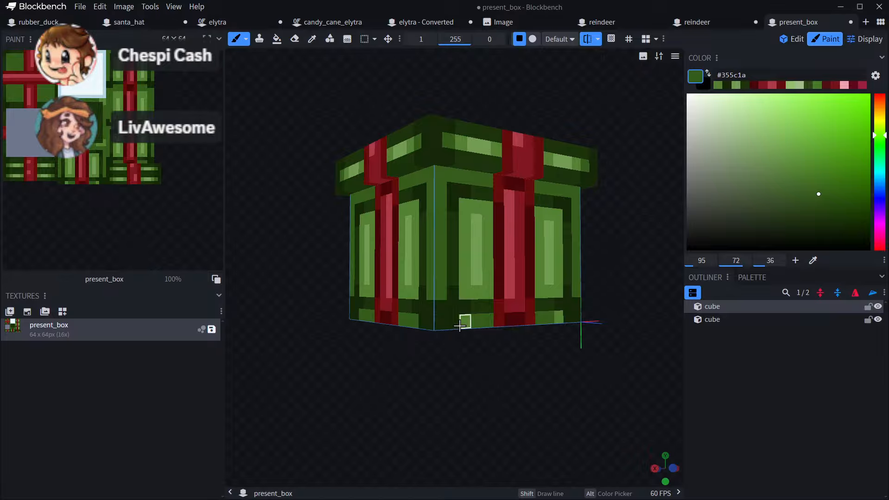
pyautogui.moveTo(510, 364)
pyautogui.mouseDown()
pyautogui.moveTo(363, 363)
pyautogui.moveTo(556, 377)
pyautogui.moveTo(590, 357)
pyautogui.mouseUp()
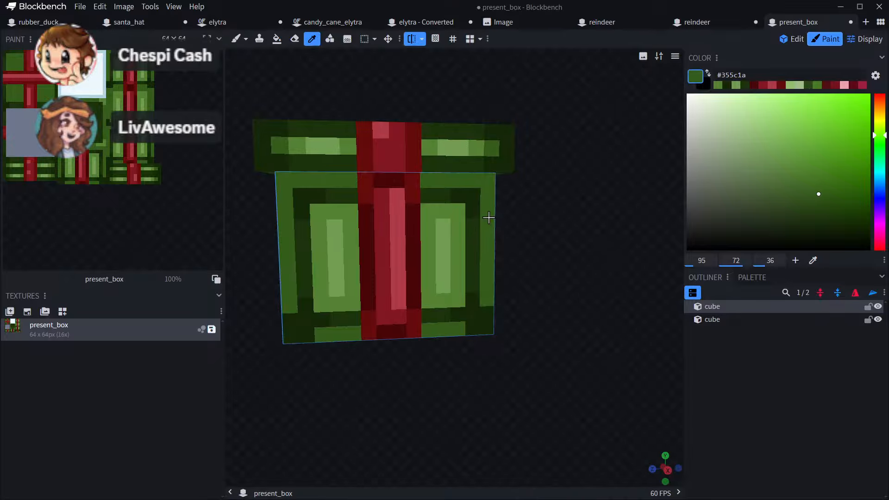
pyautogui.keyDown('alt'); pyautogui.click(477, 166); pyautogui.keyUp('alt')
pyautogui.moveTo(488, 189); pyautogui.dragTo(486, 284)
pyautogui.moveTo(557, 297)
pyautogui.mouseDown()
pyautogui.moveTo(435, 301)
pyautogui.moveTo(432, 190)
pyautogui.mouseUp()
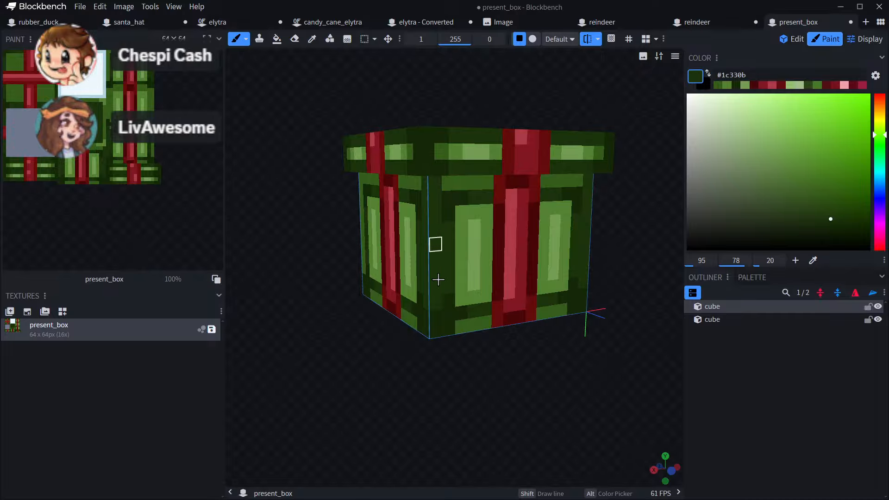
# - Paint the same #1c330b green down the outer vertical edges of the remaining box sides
pyautogui.moveTo(507, 416); pyautogui.dragTo(627, 427)
pyautogui.moveTo(359, 324); pyautogui.dragTo(361, 179)
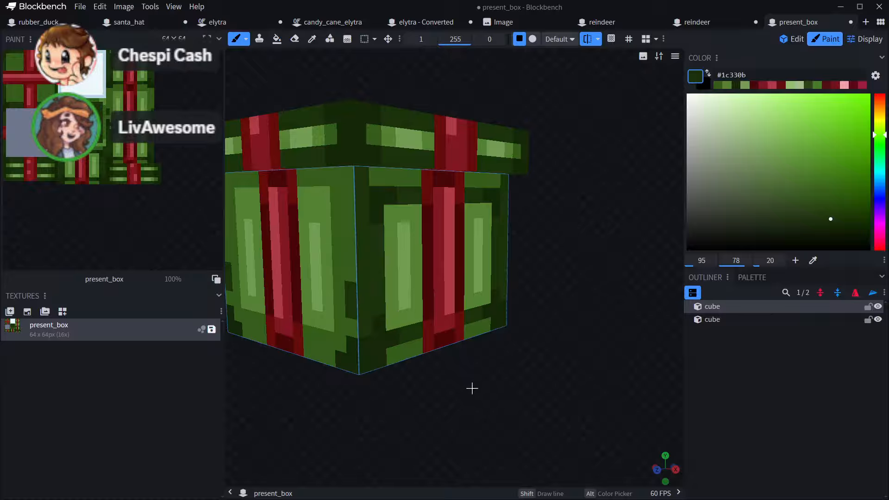
pyautogui.moveTo(449, 408); pyautogui.dragTo(533, 365)
pyautogui.moveTo(528, 319); pyautogui.dragTo(532, 162)
pyautogui.moveTo(562, 450); pyautogui.dragTo(348, 306)
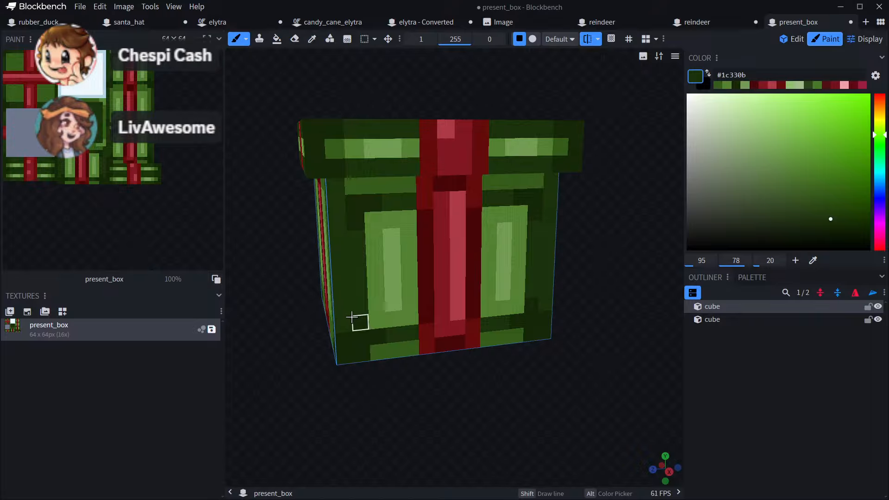
pyautogui.moveTo(339, 378)
pyautogui.mouseDown()
pyautogui.moveTo(496, 387)
pyautogui.moveTo(523, 365)
pyautogui.mouseUp()
pyautogui.moveTo(438, 403)
pyautogui.mouseDown()
pyautogui.moveTo(550, 404)
pyautogui.moveTo(376, 394)
pyautogui.moveTo(411, 353)
pyautogui.mouseUp()
# - Paint #1c330b along the bottom edge of the box side with the enlarged panels, removing the stray pixels beside its outer edges
pyautogui.scroll(-5, 468, 400)
pyautogui.scroll(2, 407, 273)
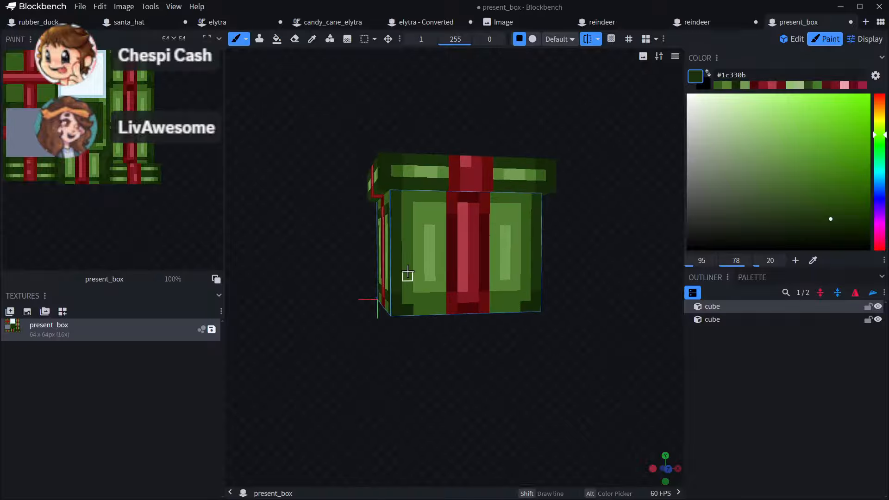
pyautogui.click(407, 266)
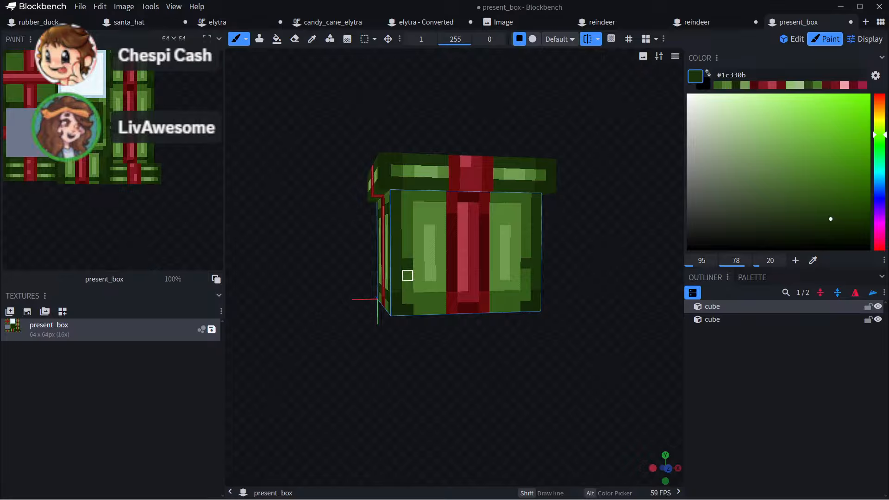
pyautogui.moveTo(417, 381); pyautogui.dragTo(395, 379)
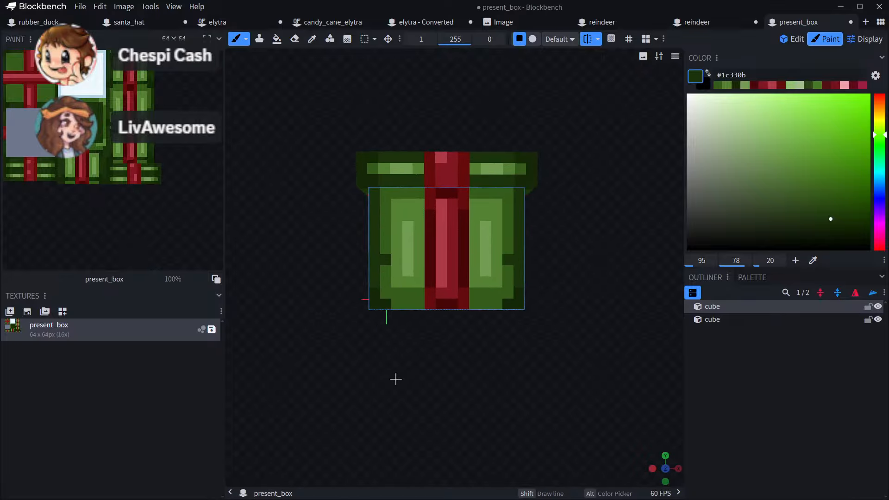
pyautogui.scroll(2, 387, 319)
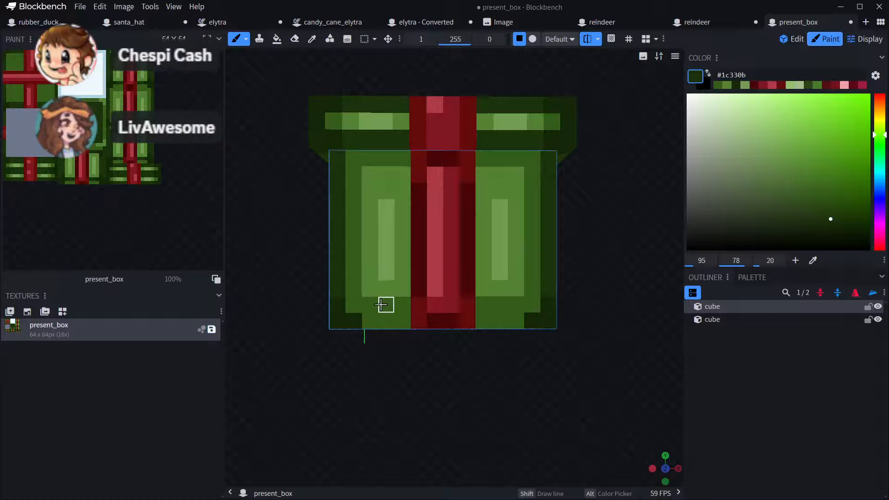
pyautogui.moveTo(372, 323); pyautogui.dragTo(399, 316)
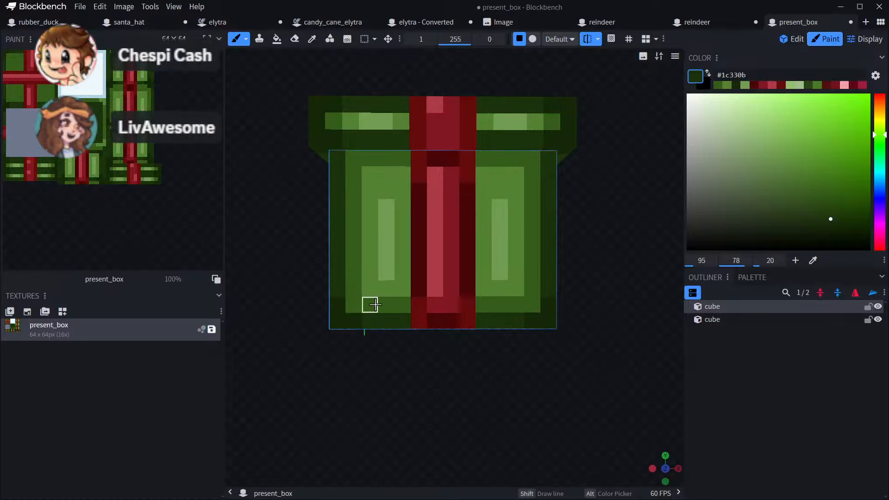
# - Sample #355c1a and repaint the dark inner frame along the outer and bottom edges of the panels on the other three box sides
pyautogui.keyDown('alt'); pyautogui.click(357, 298); pyautogui.keyUp('alt')
pyautogui.moveTo(333, 363)
pyautogui.mouseDown()
pyautogui.moveTo(432, 373)
pyautogui.moveTo(532, 309)
pyautogui.moveTo(546, 314)
pyautogui.moveTo(545, 192)
pyautogui.mouseUp()
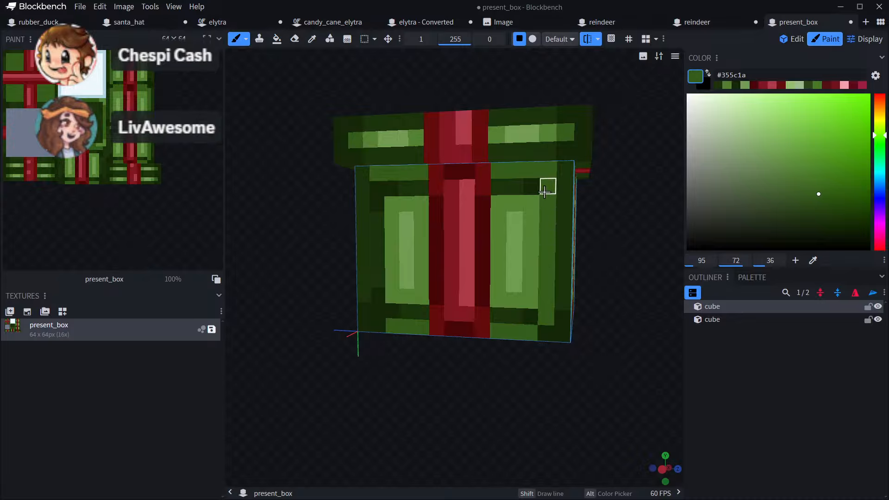
pyautogui.moveTo(535, 315); pyautogui.dragTo(515, 316)
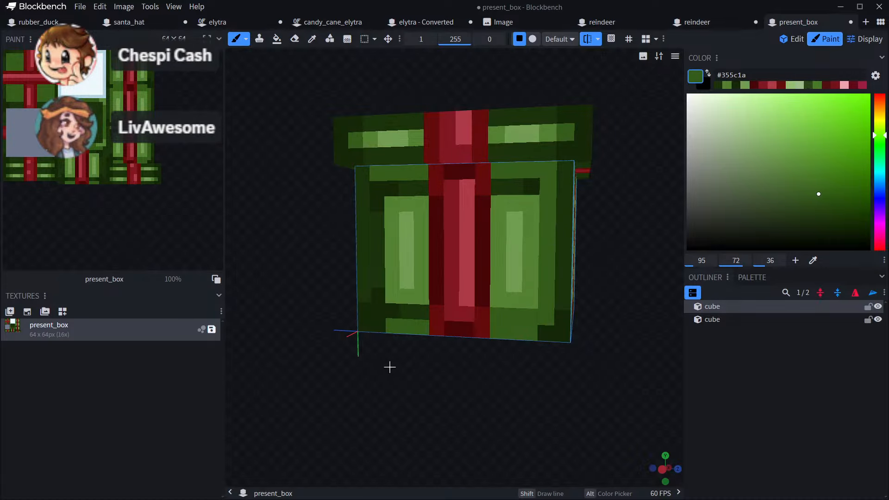
pyautogui.moveTo(379, 310); pyautogui.dragTo(421, 313)
pyautogui.moveTo(435, 374); pyautogui.dragTo(458, 377)
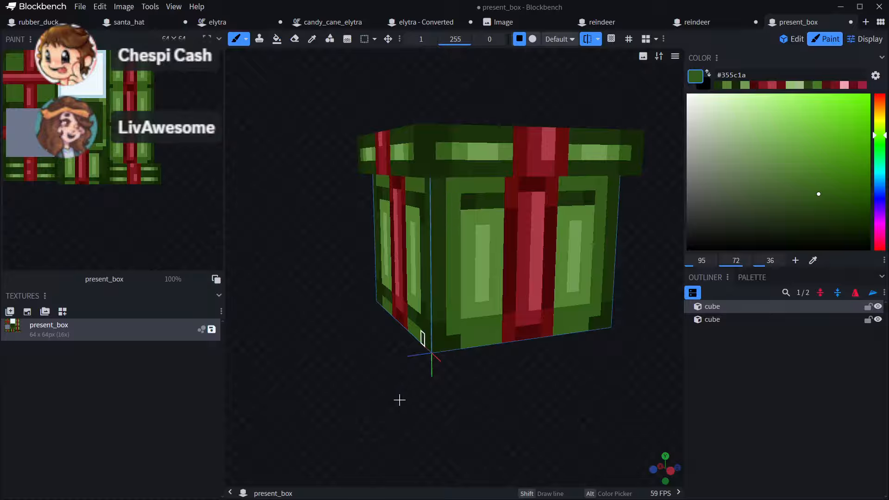
pyautogui.moveTo(398, 398); pyautogui.dragTo(484, 392)
pyautogui.moveTo(517, 165)
pyautogui.mouseDown()
pyautogui.moveTo(518, 297)
pyautogui.moveTo(473, 297)
pyautogui.mouseUp()
pyautogui.moveTo(469, 352); pyautogui.dragTo(407, 284)
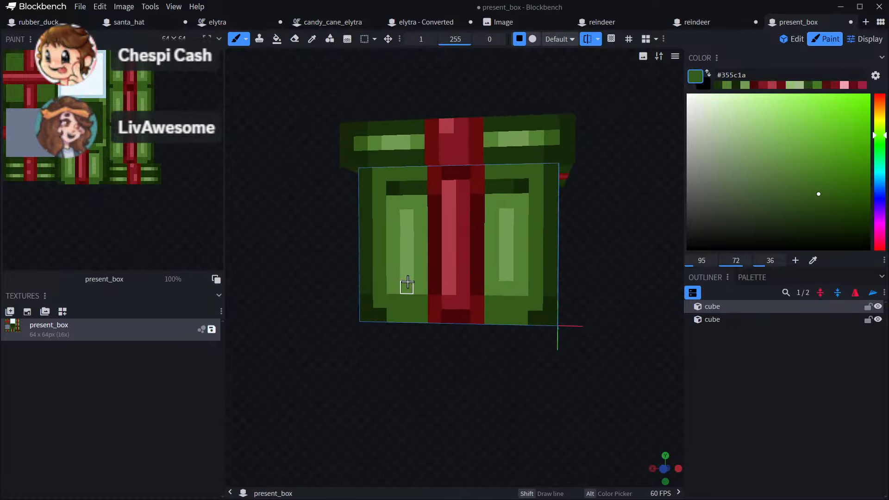
# - Sample #1c330b and paint it along the bottom edges of the other three box sides
pyautogui.press('c')
pyautogui.click(364, 258)
pyautogui.press('b')
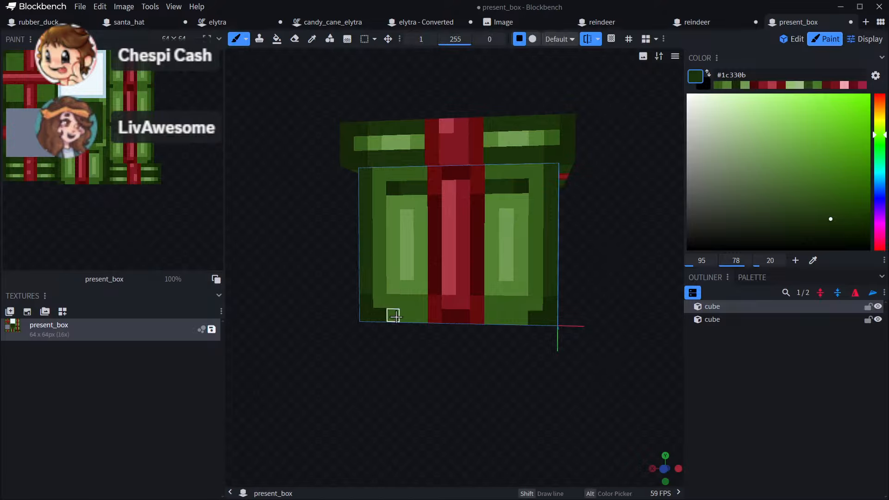
pyautogui.moveTo(462, 377); pyautogui.dragTo(372, 355)
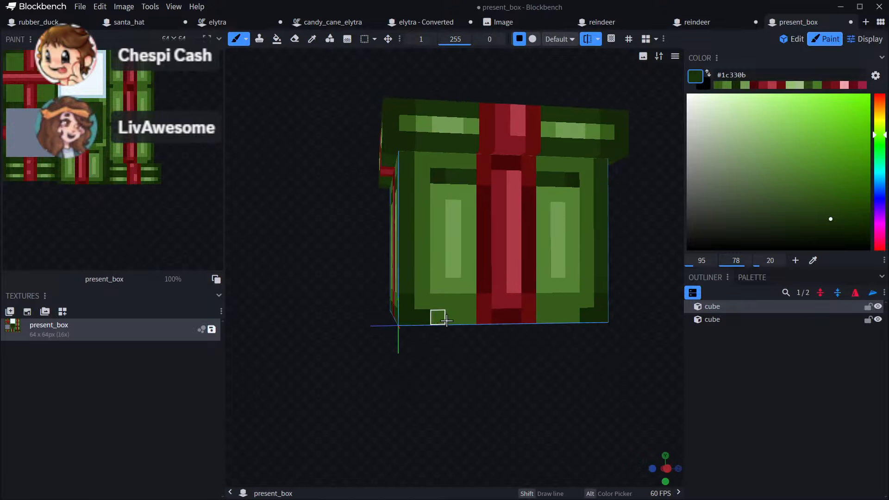
pyautogui.moveTo(447, 320); pyautogui.dragTo(466, 317)
pyautogui.moveTo(557, 317)
pyautogui.mouseDown()
pyautogui.moveTo(546, 316)
pyautogui.moveTo(503, 363)
pyautogui.mouseUp()
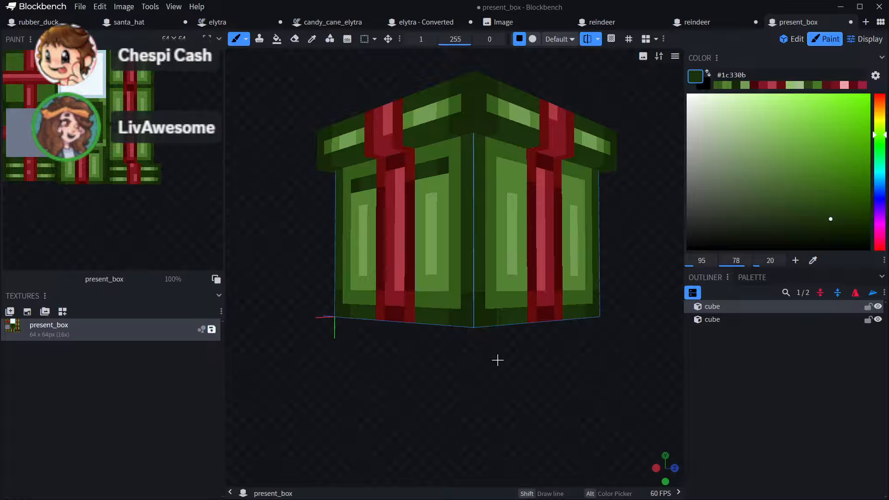
# - Sample the panel's #548234 green and paint over the remaining dark strips above the panels on the other three box sides
pyautogui.press('c')
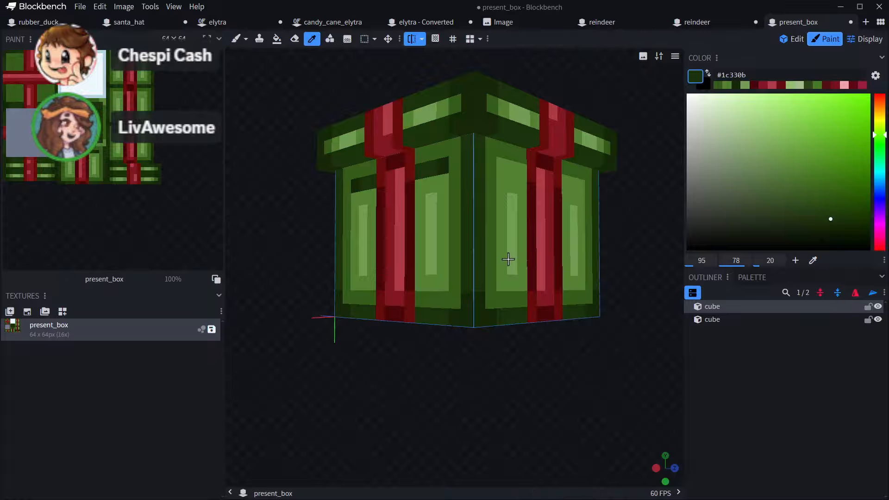
pyautogui.click(497, 182)
pyautogui.press('b')
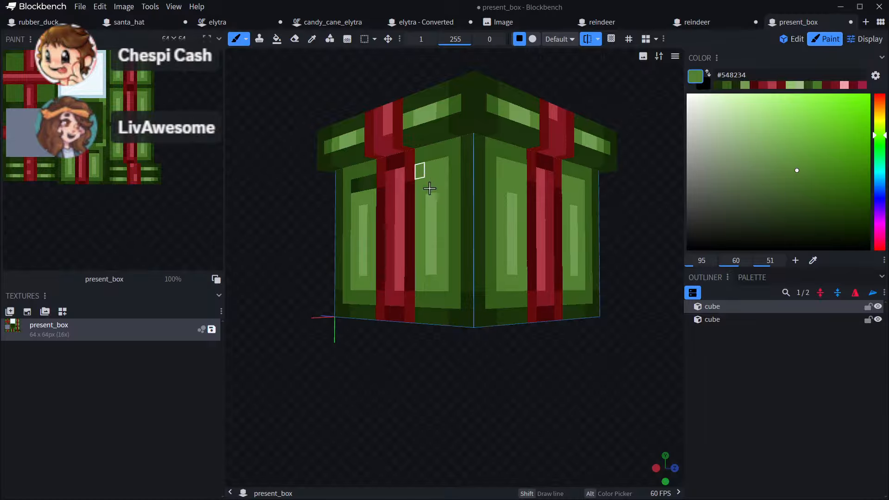
pyautogui.moveTo(340, 409); pyautogui.dragTo(421, 428)
pyautogui.moveTo(434, 207); pyautogui.dragTo(465, 207)
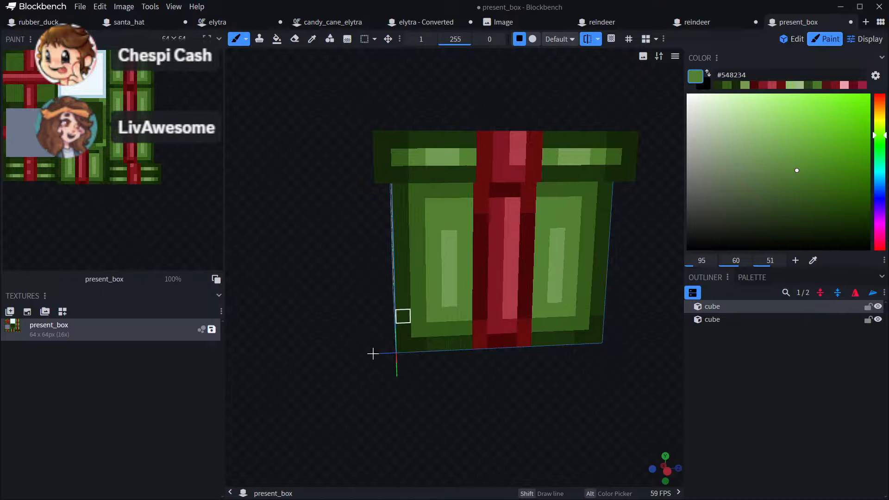
pyautogui.moveTo(343, 409)
pyautogui.mouseDown()
pyautogui.moveTo(399, 421)
pyautogui.moveTo(350, 393)
pyautogui.moveTo(369, 389)
pyautogui.moveTo(440, 403)
pyautogui.mouseUp()
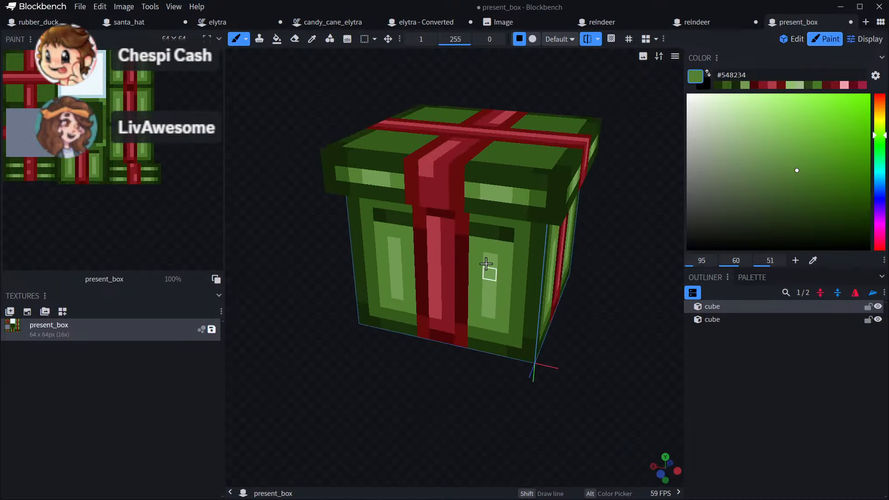
pyautogui.moveTo(506, 234); pyautogui.dragTo(476, 231)
pyautogui.moveTo(521, 406)
pyautogui.mouseDown()
pyautogui.moveTo(552, 373)
pyautogui.moveTo(635, 378)
pyautogui.moveTo(811, 353)
pyautogui.moveTo(717, 374)
pyautogui.mouseUp()
pyautogui.press('alt')
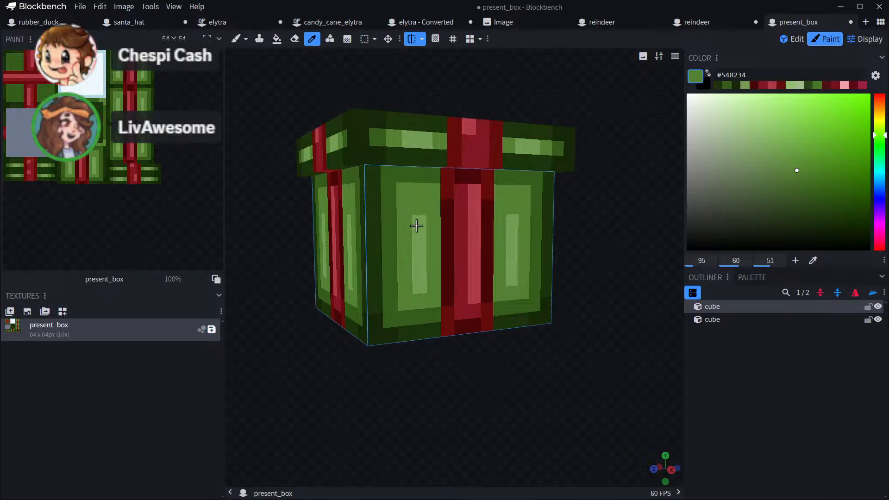
# - Sample the highlight green #719c52 and widen the panel highlights up to the ribbon on the box sides
pyautogui.keyDown('alt'); pyautogui.click(415, 200); pyautogui.keyUp('alt')
pyautogui.moveTo(611, 208); pyautogui.dragTo(425, 208)
pyautogui.click(425, 208)
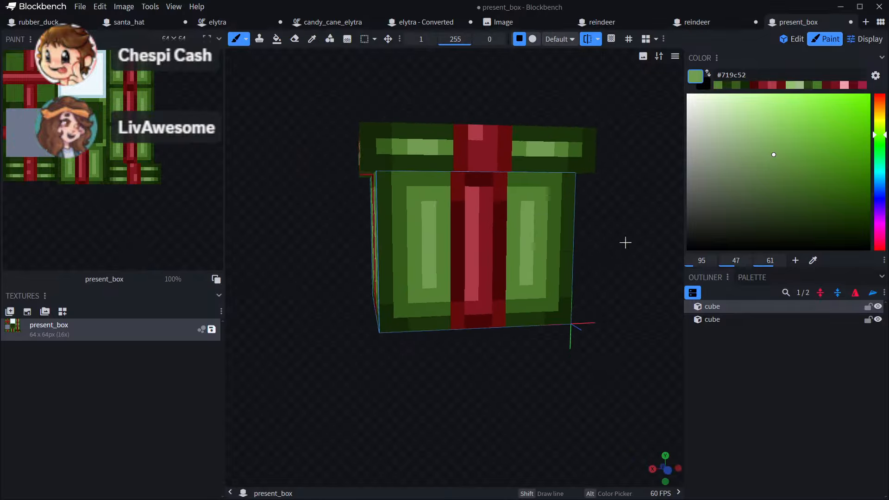
pyautogui.moveTo(625, 243)
pyautogui.mouseDown()
pyautogui.moveTo(298, 252)
pyautogui.moveTo(317, 250)
pyautogui.mouseUp()
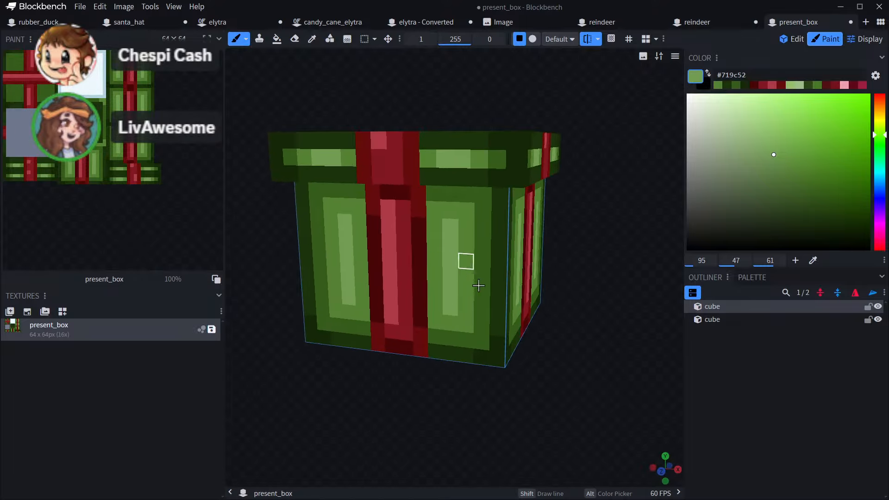
pyautogui.moveTo(519, 361); pyautogui.dragTo(498, 398)
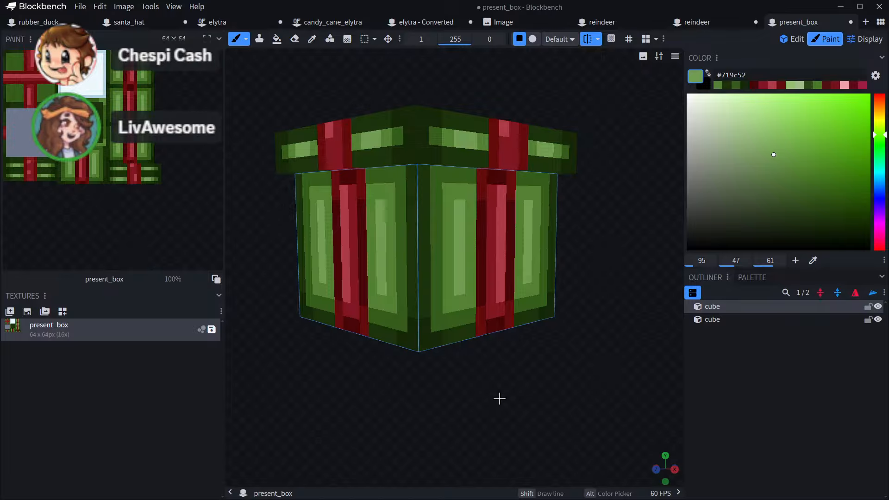
pyautogui.scroll(-5, 489, 402)
pyautogui.moveTo(480, 426); pyautogui.dragTo(550, 421)
pyautogui.scroll(7, 464, 209)
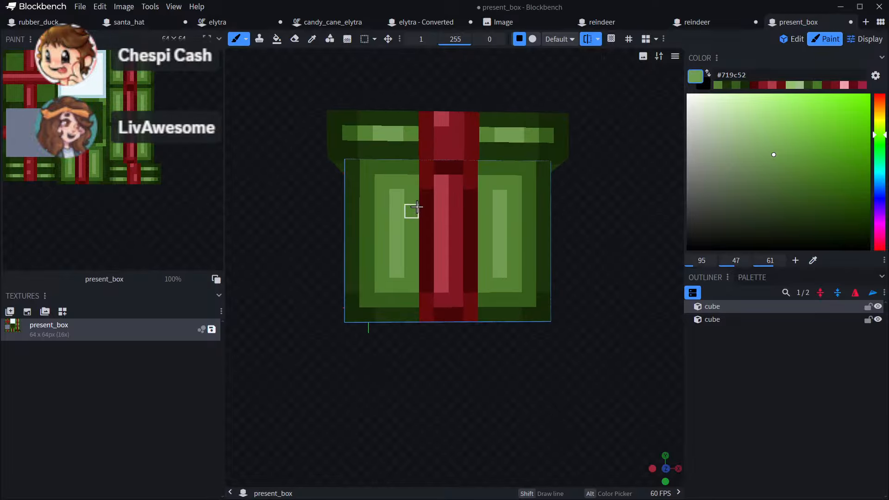
pyautogui.moveTo(411, 211); pyautogui.dragTo(405, 260)
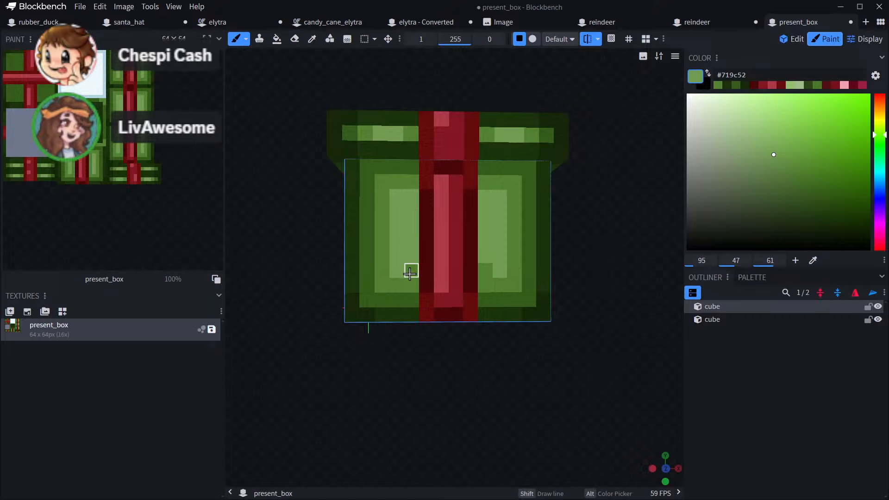
pyautogui.moveTo(360, 323)
pyautogui.mouseDown()
pyautogui.moveTo(457, 333)
pyautogui.moveTo(472, 309)
pyautogui.mouseUp()
pyautogui.moveTo(467, 211); pyautogui.dragTo(468, 289)
pyautogui.moveTo(347, 353)
pyautogui.mouseDown()
pyautogui.moveTo(348, 376)
pyautogui.moveTo(357, 365)
pyautogui.mouseUp()
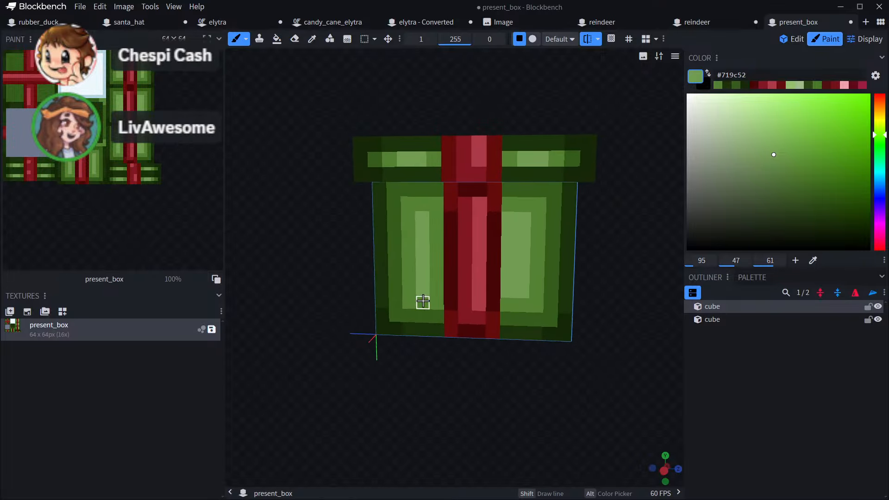
pyautogui.moveTo(437, 291); pyautogui.dragTo(436, 219)
pyautogui.moveTo(309, 316); pyautogui.dragTo(440, 308)
pyautogui.moveTo(475, 285); pyautogui.dragTo(475, 209)
pyautogui.moveTo(387, 372); pyautogui.dragTo(479, 373)
# - Sample #548234 and paint over the outer column of the widened highlights on the box sides, keeping only the strips beside the ribbon
pyautogui.press('x')
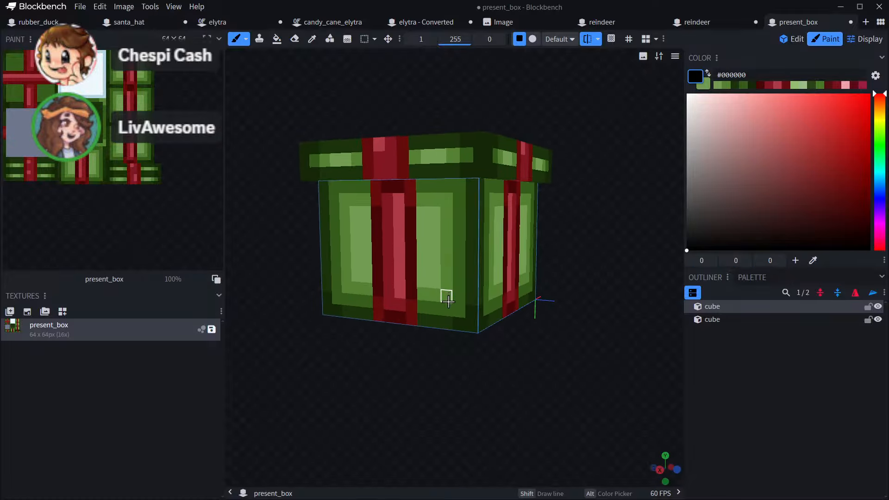
pyautogui.keyDown('alt'); pyautogui.click(446, 304); pyautogui.keyUp('alt')
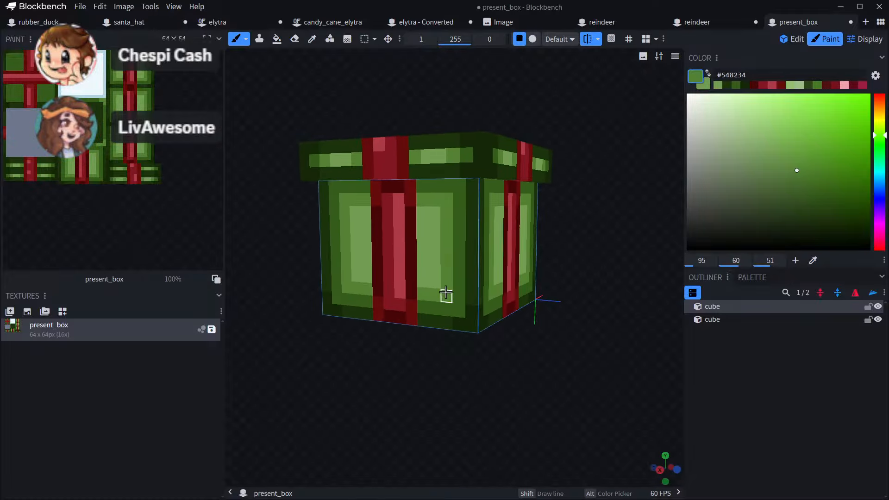
pyautogui.moveTo(439, 272)
pyautogui.mouseDown()
pyautogui.moveTo(436, 215)
pyautogui.moveTo(436, 243)
pyautogui.mouseUp()
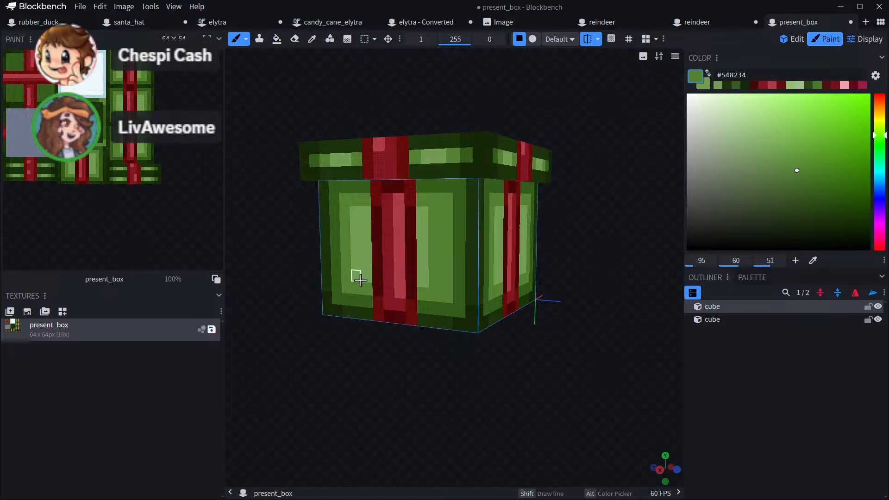
pyautogui.moveTo(359, 277); pyautogui.dragTo(357, 212)
pyautogui.moveTo(487, 406); pyautogui.dragTo(400, 391)
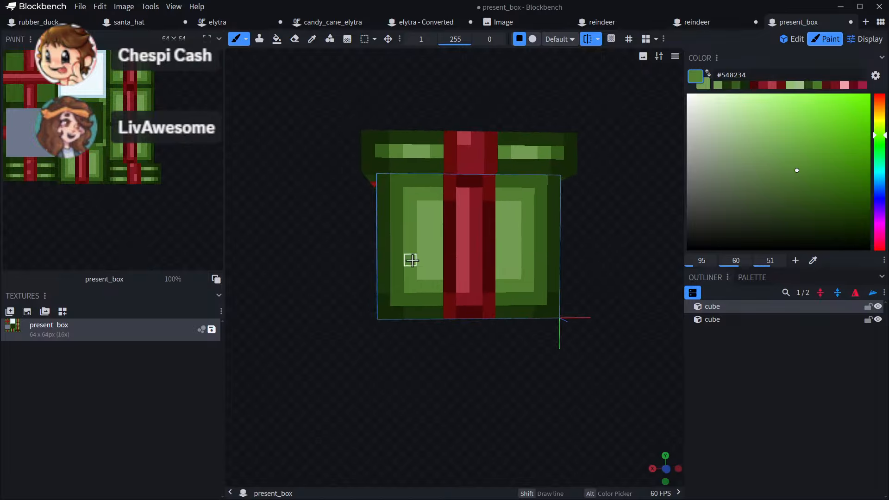
pyautogui.moveTo(423, 273); pyautogui.dragTo(422, 201)
pyautogui.moveTo(597, 383)
pyautogui.mouseDown()
pyautogui.moveTo(487, 385)
pyautogui.moveTo(434, 365)
pyautogui.moveTo(363, 371)
pyautogui.moveTo(383, 411)
pyautogui.moveTo(389, 352)
pyautogui.mouseUp()
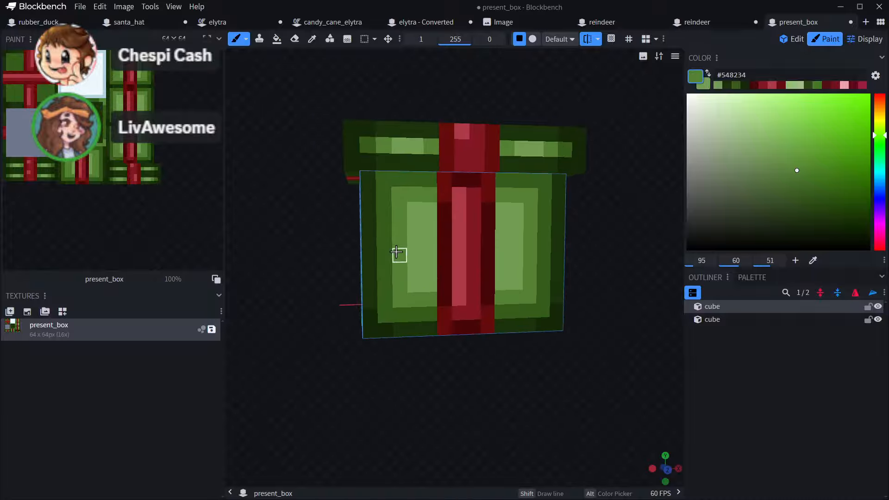
pyautogui.moveTo(408, 285); pyautogui.dragTo(413, 213)
pyautogui.moveTo(557, 406); pyautogui.dragTo(500, 347)
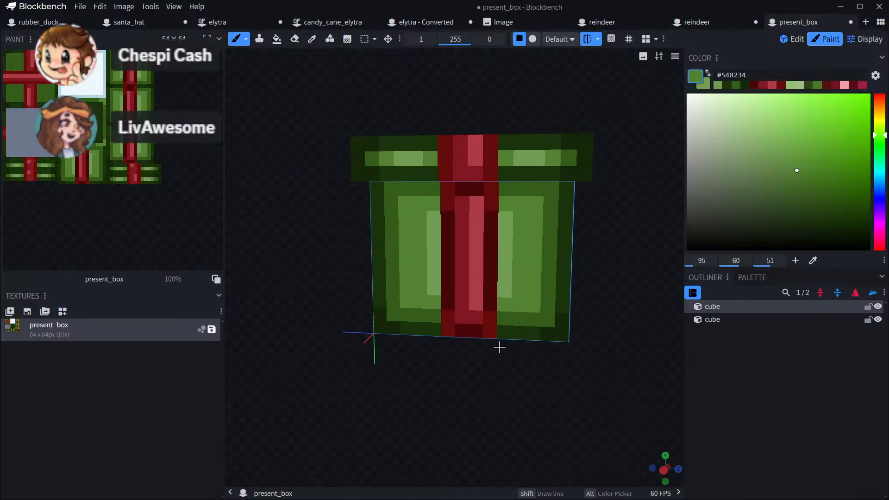
pyautogui.keyDown('alt'); pyautogui.click(558, 319); pyautogui.keyUp('alt')
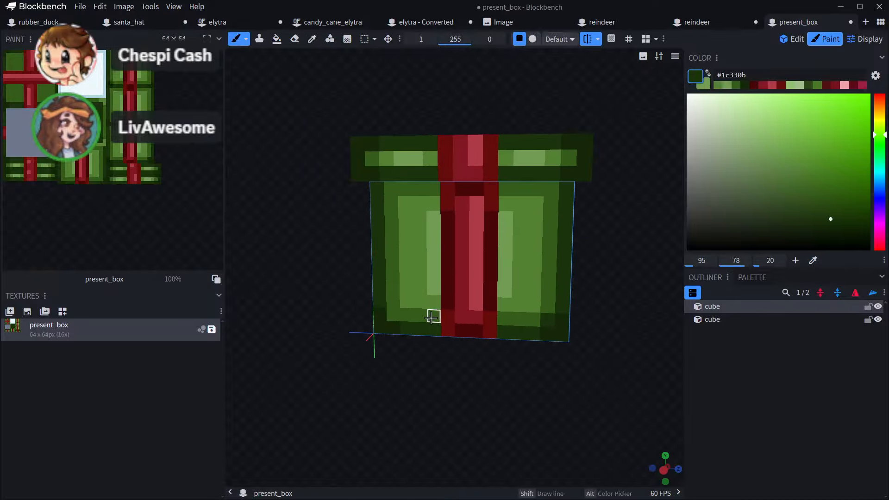
pyautogui.moveTo(393, 377); pyautogui.dragTo(470, 379)
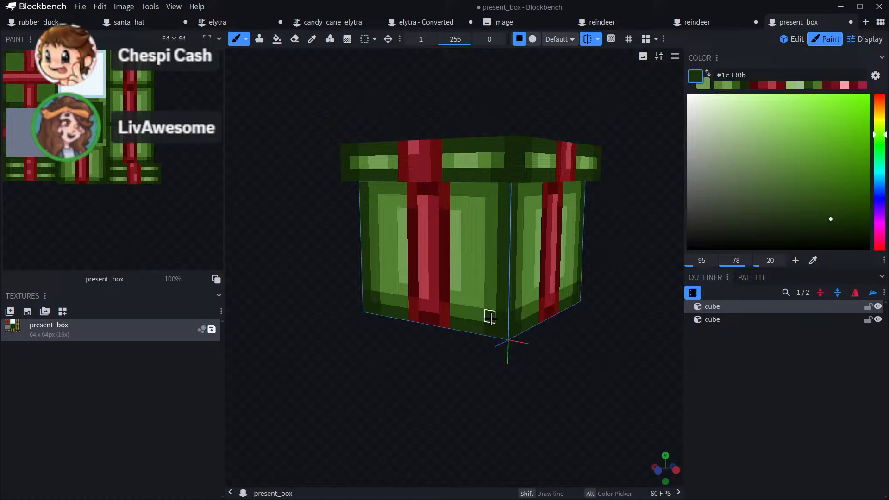
pyautogui.moveTo(503, 352); pyautogui.dragTo(616, 370)
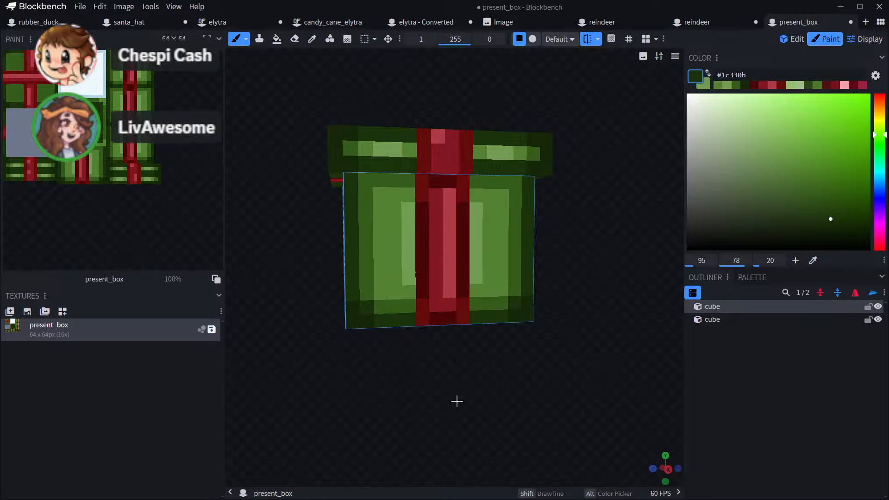
pyautogui.moveTo(457, 401); pyautogui.dragTo(314, 403)
pyautogui.moveTo(364, 417); pyautogui.dragTo(347, 442)
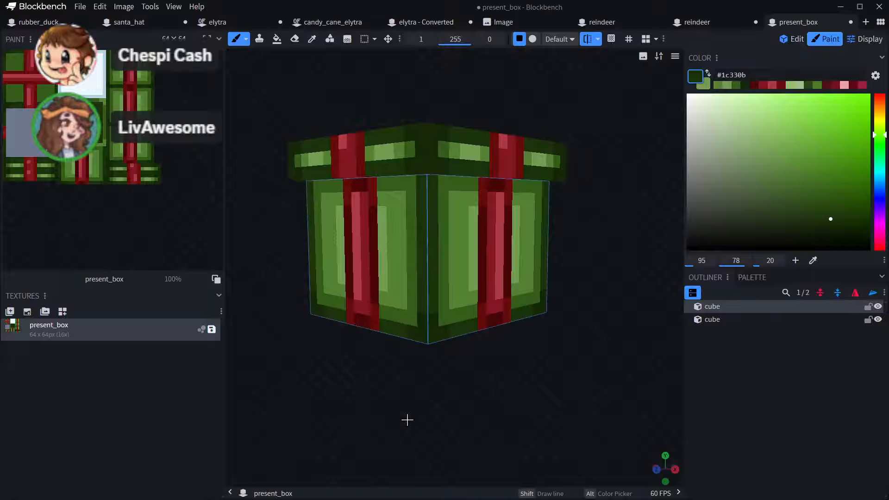
# - Sample the corner shade #162808 and paint it on the top pixels of the box's vertical corner edges, just below the lid
pyautogui.click(312, 38)
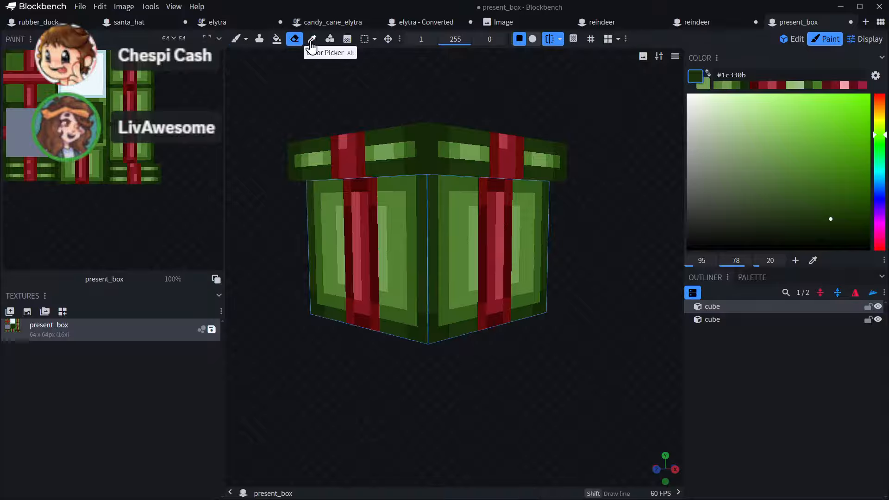
pyautogui.moveTo(574, 173); pyautogui.dragTo(655, 167)
pyautogui.moveTo(628, 176); pyautogui.dragTo(605, 186, button='right')
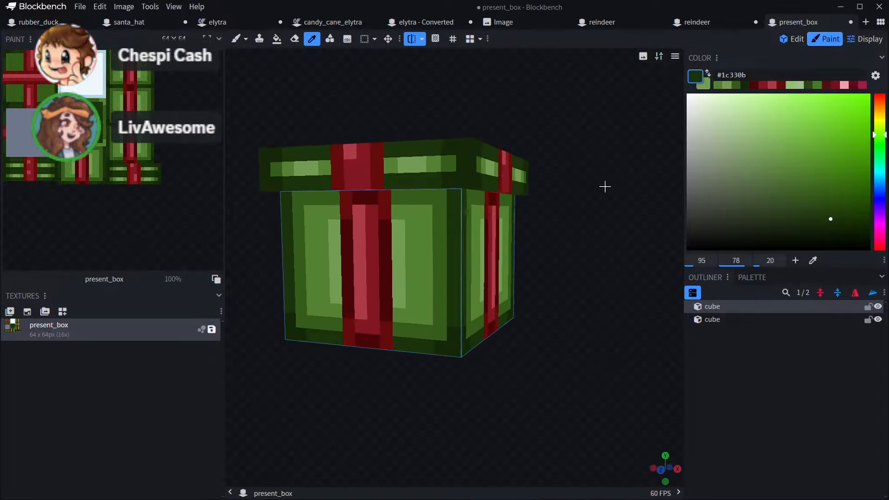
pyautogui.moveTo(605, 186); pyautogui.dragTo(593, 187)
pyautogui.click(424, 342)
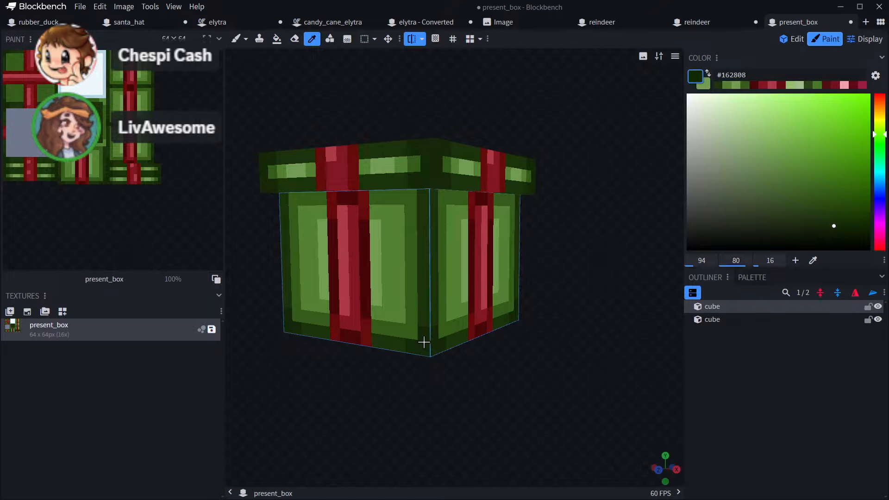
pyautogui.click(236, 38)
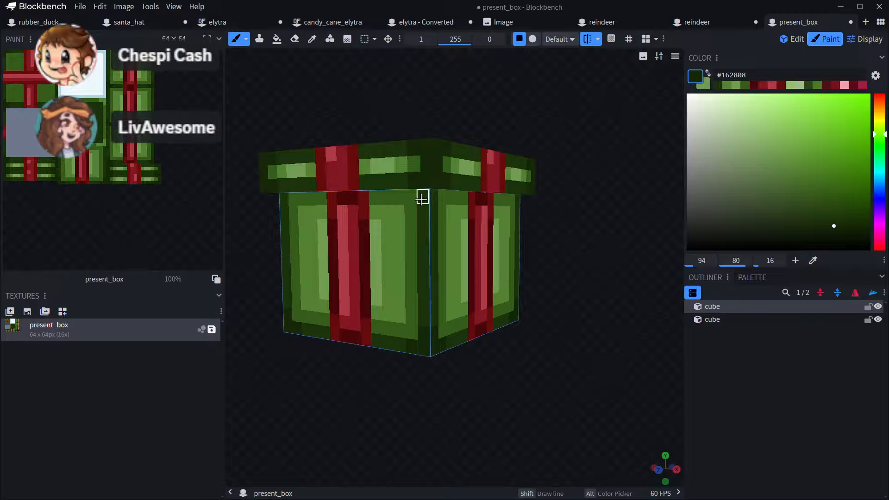
pyautogui.moveTo(421, 199); pyautogui.dragTo(425, 210)
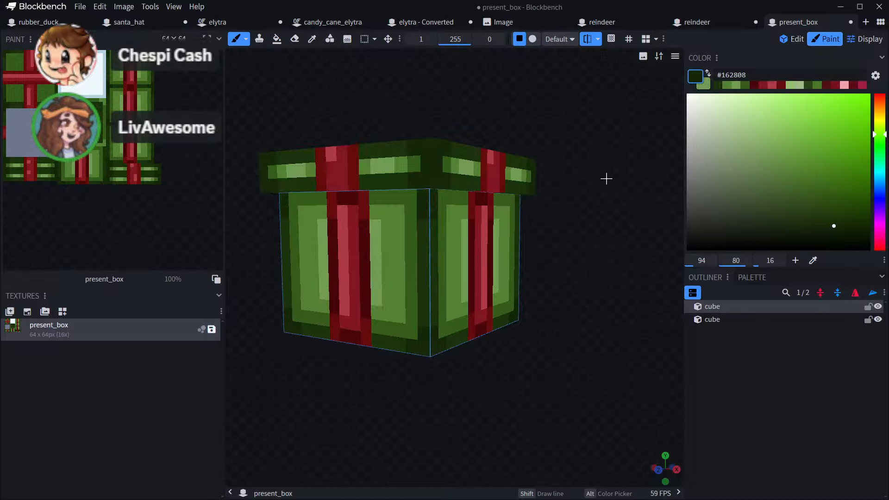
pyautogui.moveTo(606, 179); pyautogui.dragTo(426, 175)
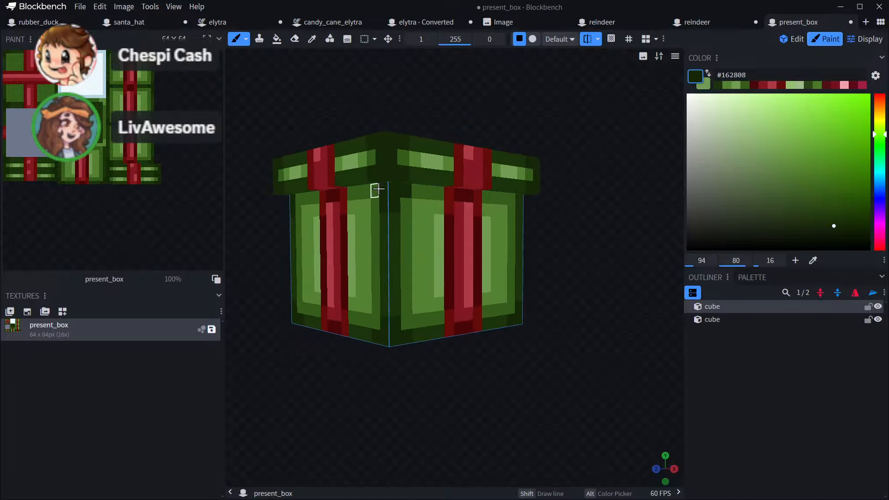
pyautogui.moveTo(305, 348); pyautogui.dragTo(579, 373)
pyautogui.scroll(3, 480, 228)
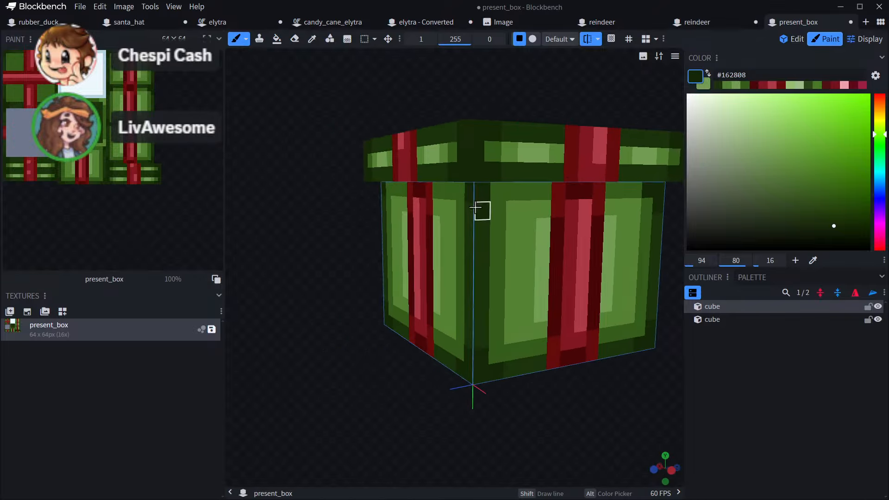
pyautogui.click(497, 194)
pyautogui.moveTo(333, 324); pyautogui.dragTo(427, 320)
# - Sample #1c330b and darken the top frame pixels of the box side just below the lid
pyautogui.press('alt')
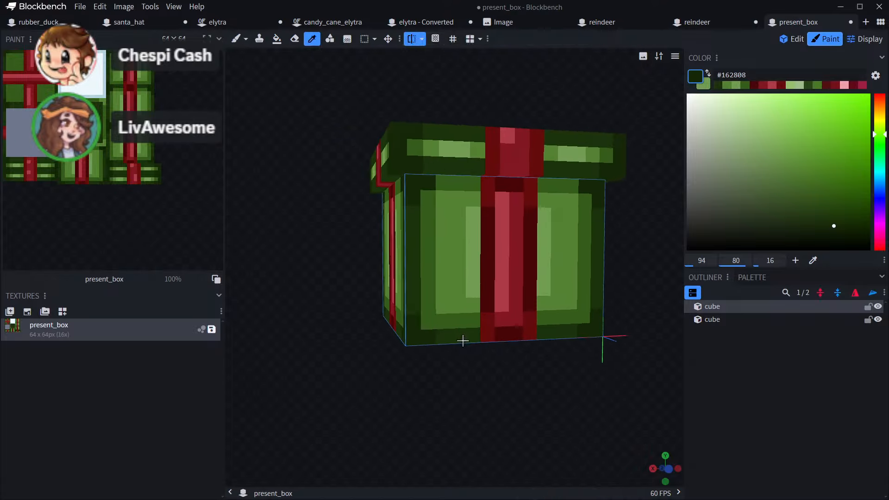
pyautogui.keyDown('alt'); pyautogui.click(448, 268); pyautogui.keyUp('alt')
pyautogui.moveTo(445, 182); pyautogui.dragTo(481, 183)
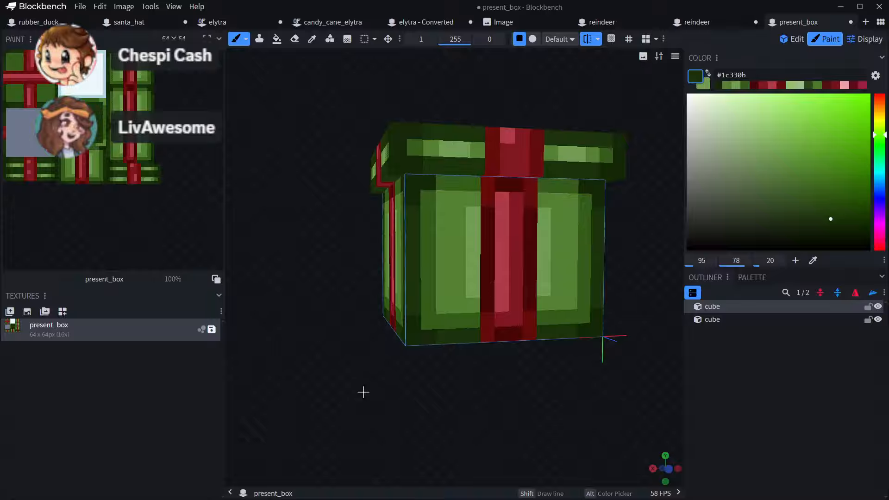
pyautogui.moveTo(363, 390); pyautogui.dragTo(334, 433)
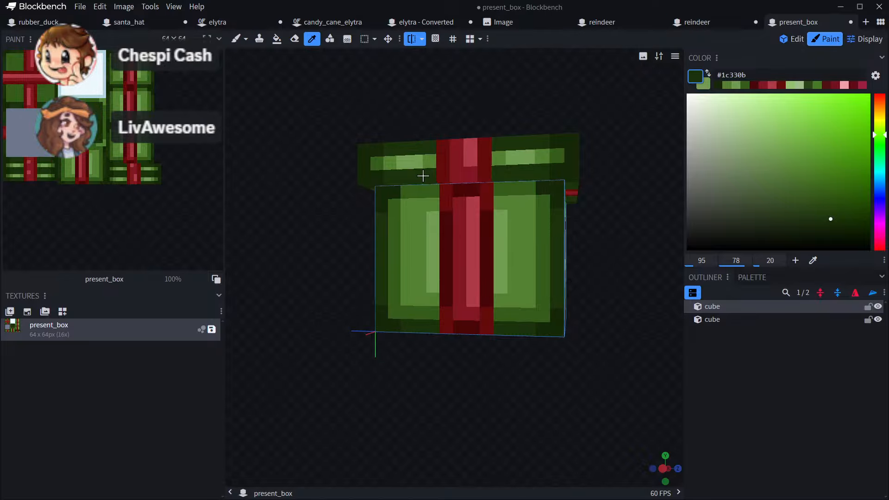
# - Sample #355c1a and repaint the top frame pixels next to the corners of the box side
pyautogui.keyDown('alt'); pyautogui.click(421, 190); pyautogui.keyUp('alt')
pyautogui.click(543, 188)
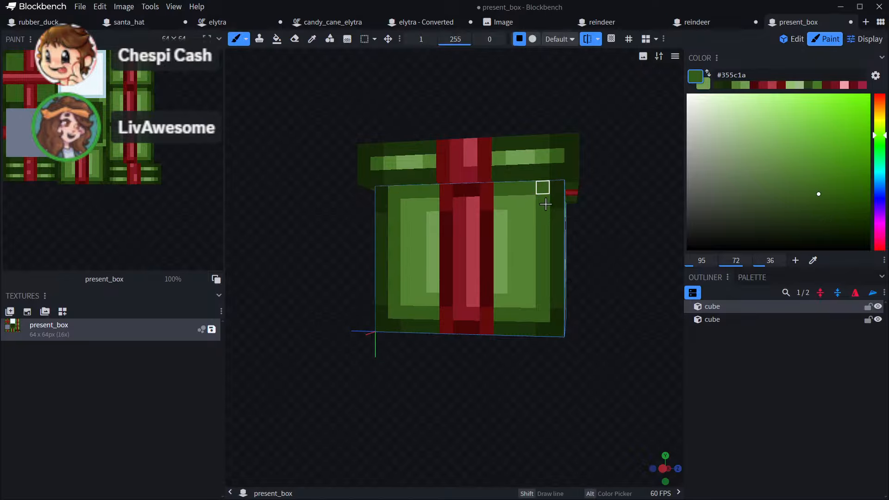
pyautogui.moveTo(614, 301); pyautogui.dragTo(538, 294)
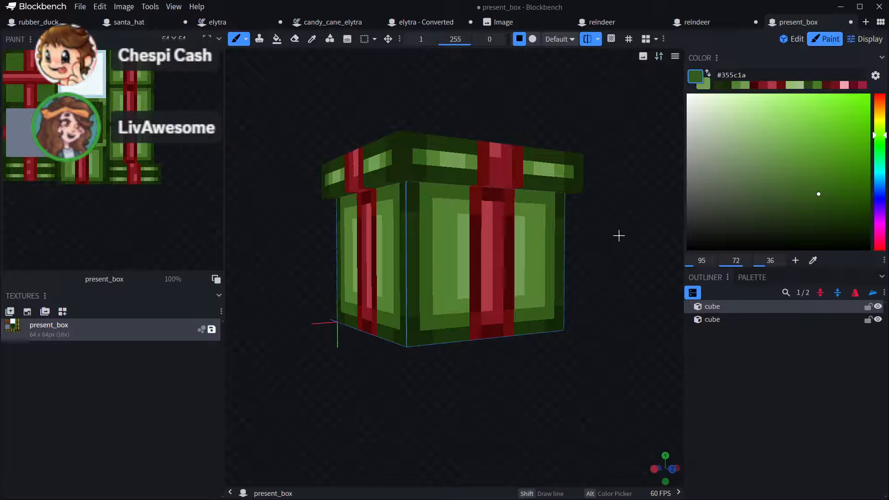
pyautogui.moveTo(619, 235); pyautogui.dragTo(321, 264)
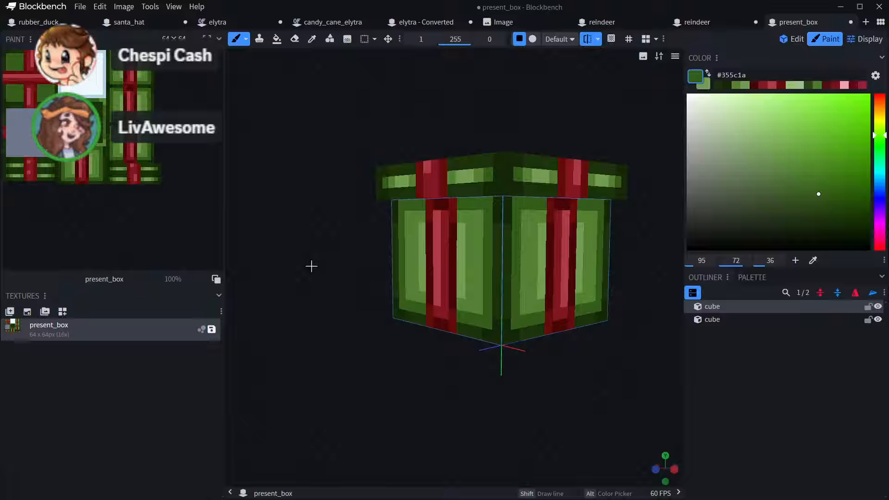
# - Sample the dark red #480506 and paint shadows along the ribbon edges near the ribbon crossing on top of the lid
pyautogui.scroll(-4, 275, 265)
pyautogui.moveTo(350, 221); pyautogui.dragTo(456, 264)
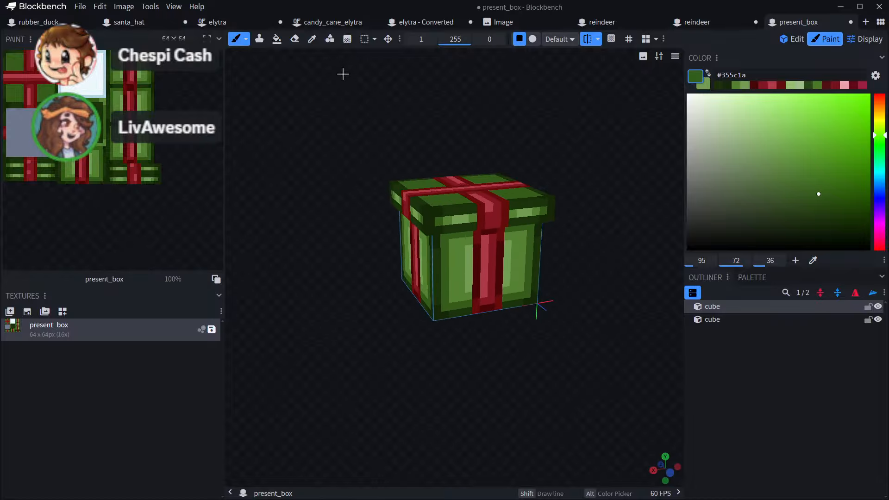
pyautogui.click(312, 39)
pyautogui.click(473, 272)
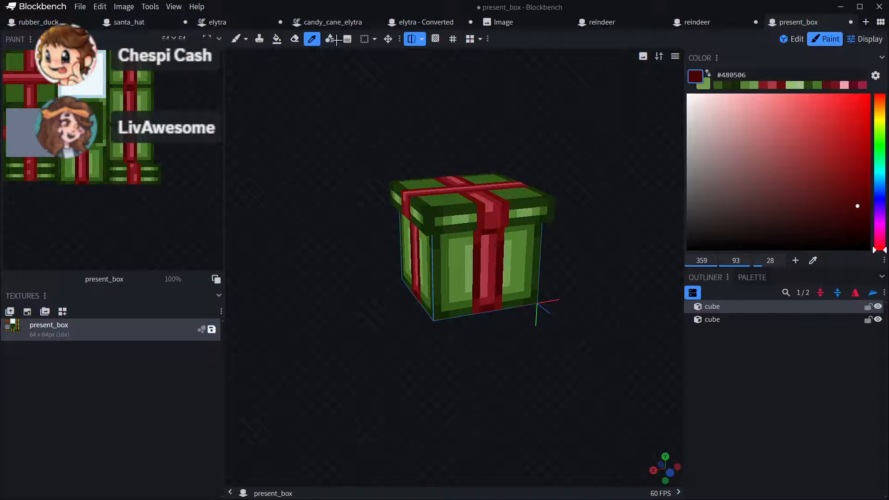
pyautogui.click(236, 39)
pyautogui.moveTo(288, 135); pyautogui.dragTo(251, 205)
pyautogui.scroll(2, 511, 249)
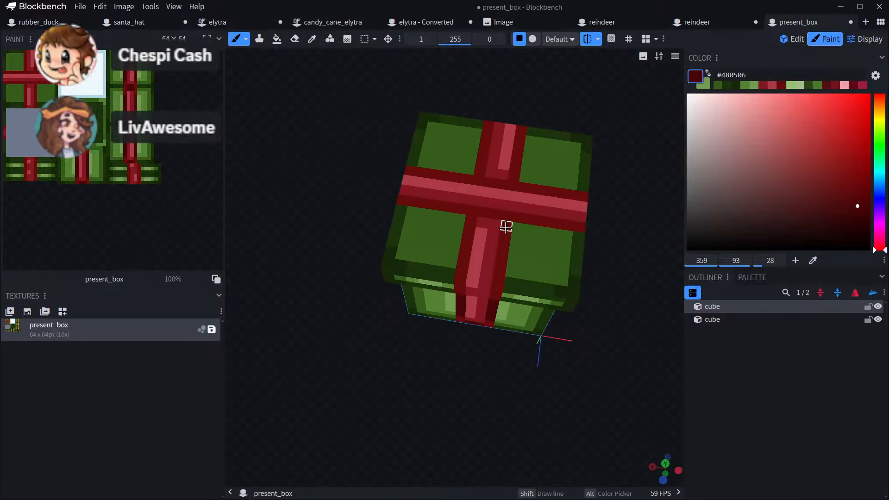
pyautogui.moveTo(506, 227); pyautogui.dragTo(501, 258)
pyautogui.moveTo(577, 103); pyautogui.dragTo(549, 226)
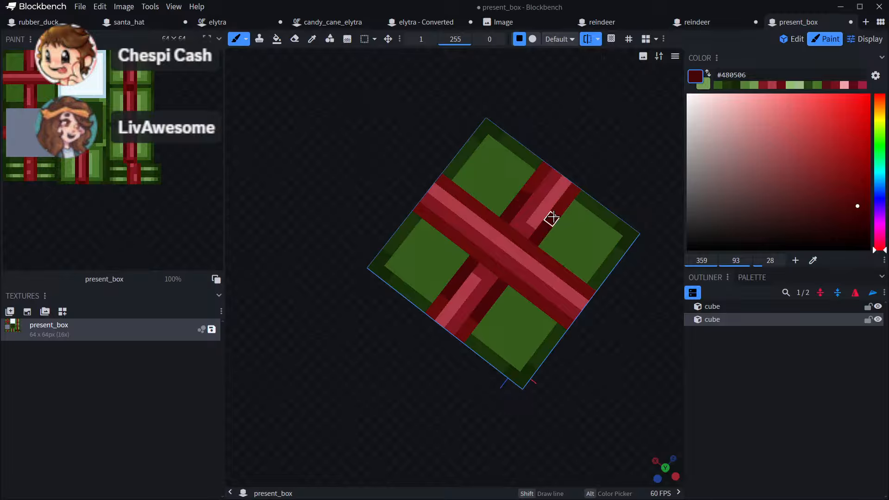
pyautogui.moveTo(648, 148); pyautogui.dragTo(536, 93)
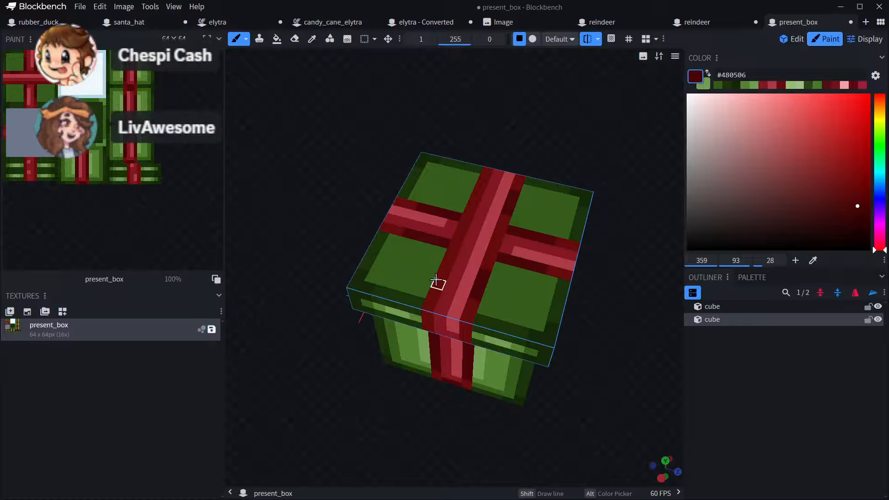
pyautogui.moveTo(577, 319); pyautogui.dragTo(439, 262)
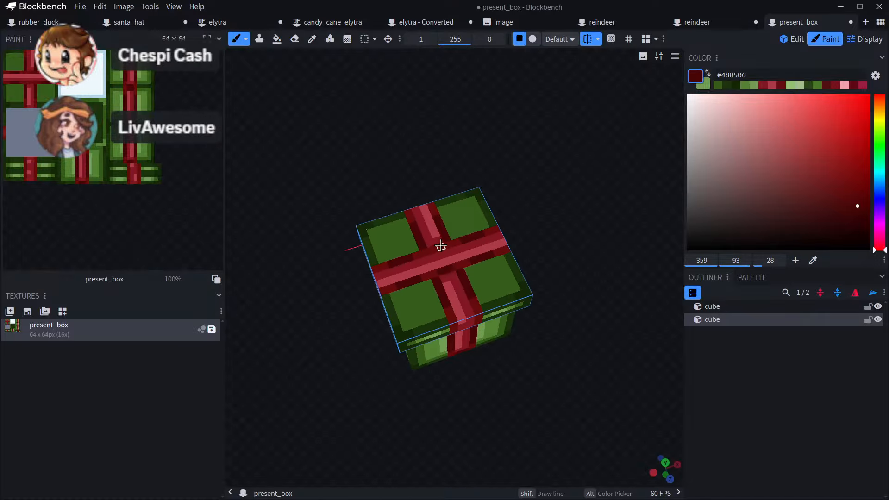
# - Sample the mid green #548234 and paint an inner square on each of the four green panels on the lid's top
pyautogui.scroll(2, 510, 247)
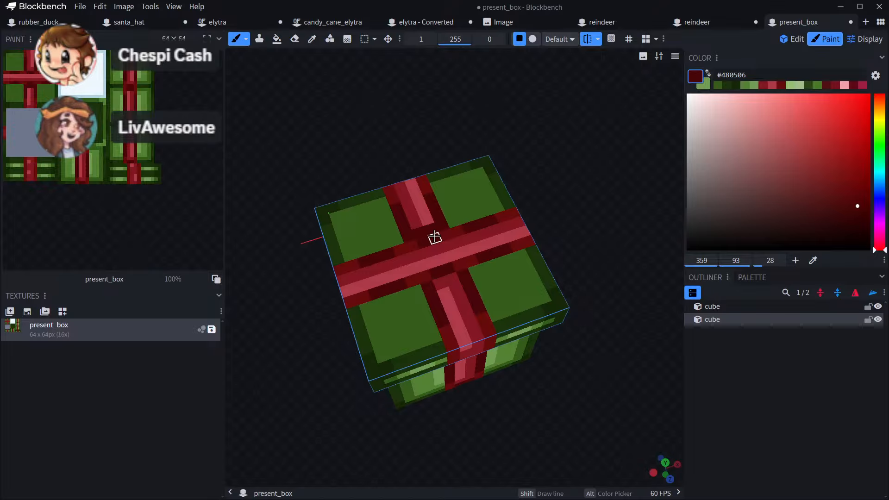
pyautogui.scroll(-3, 568, 239)
pyautogui.moveTo(586, 228); pyautogui.dragTo(432, 212)
pyautogui.scroll(4, 493, 244)
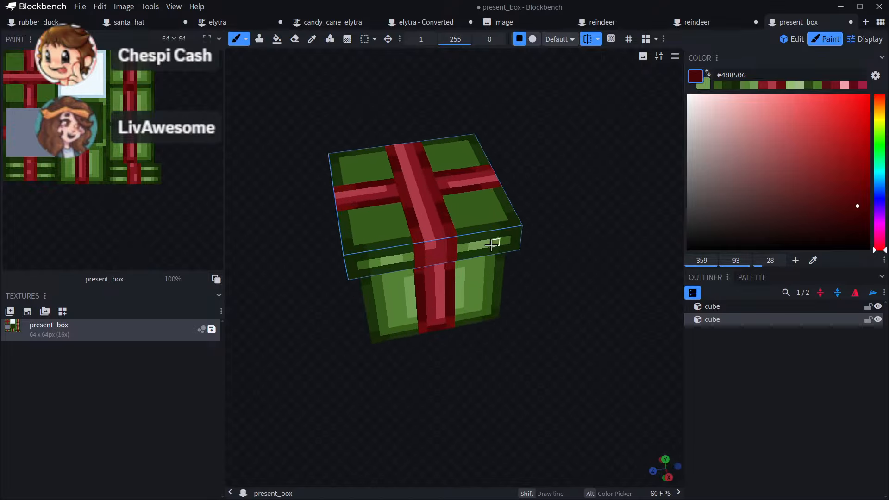
pyautogui.moveTo(538, 210); pyautogui.dragTo(269, 197)
pyautogui.click(312, 42)
pyautogui.scroll(2, 472, 153)
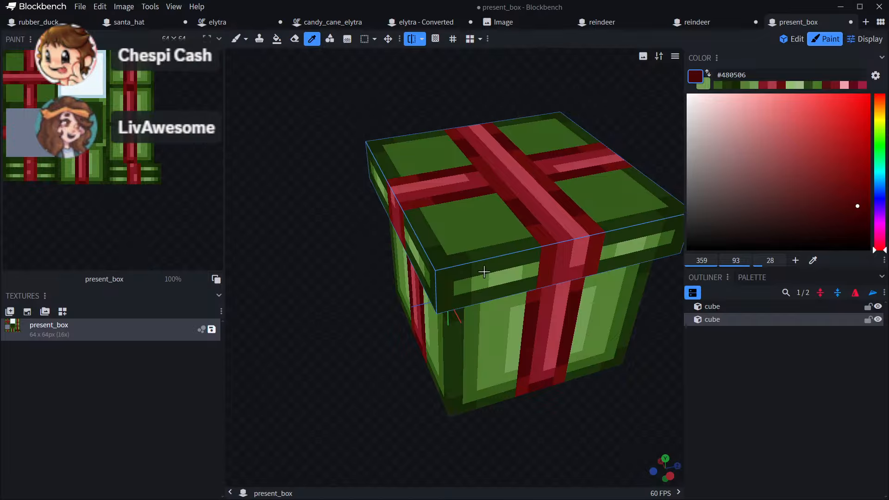
pyautogui.moveTo(373, 343); pyautogui.dragTo(367, 319)
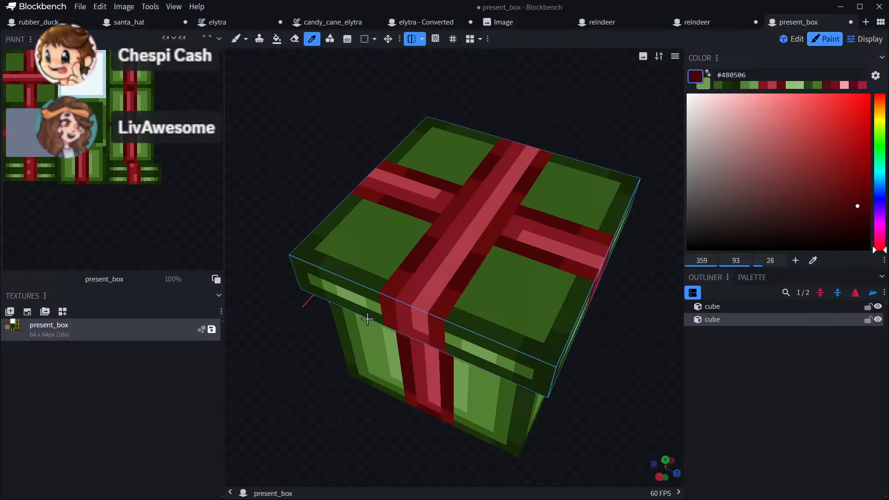
pyautogui.click(326, 288)
pyautogui.click(235, 39)
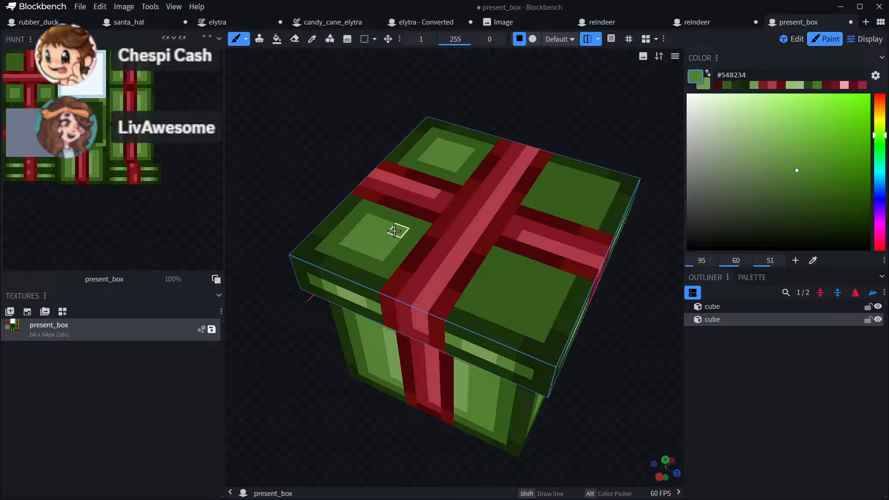
pyautogui.click(558, 196)
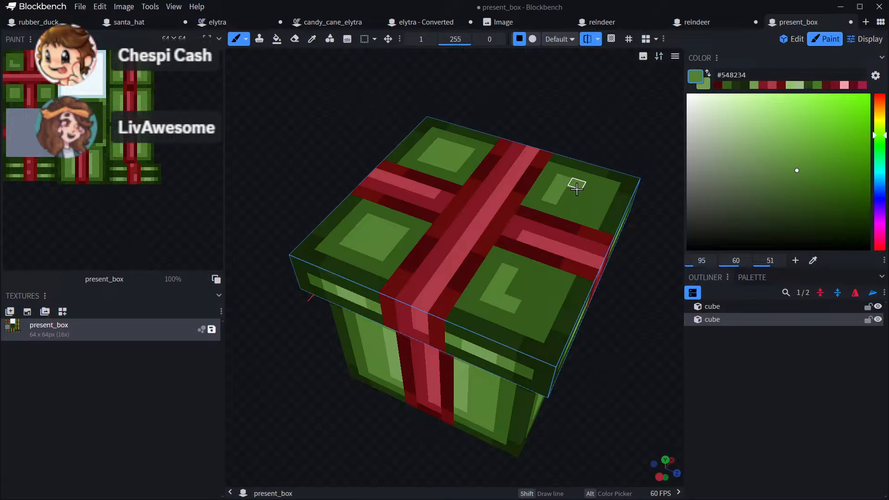
pyautogui.moveTo(577, 188); pyautogui.dragTo(586, 196)
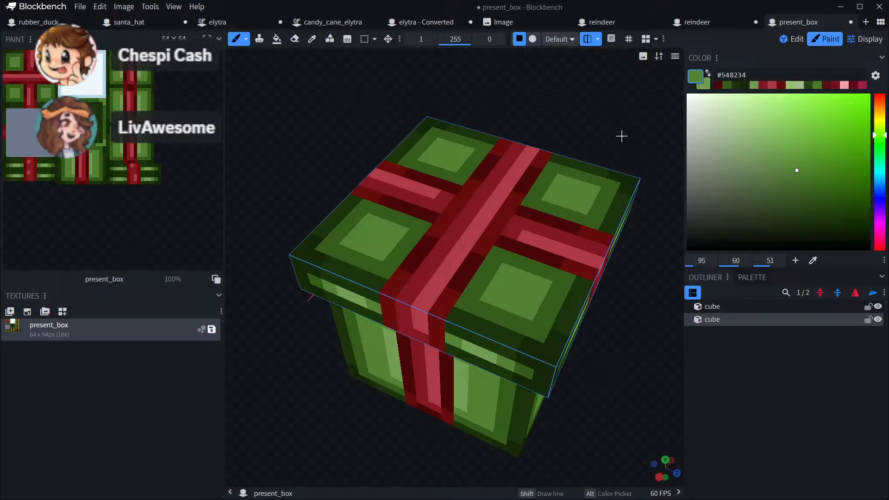
# - Sample the light green #719c52 and paint a small highlight inside each inner square on the lid's top
pyautogui.moveTo(622, 135); pyautogui.dragTo(658, 113)
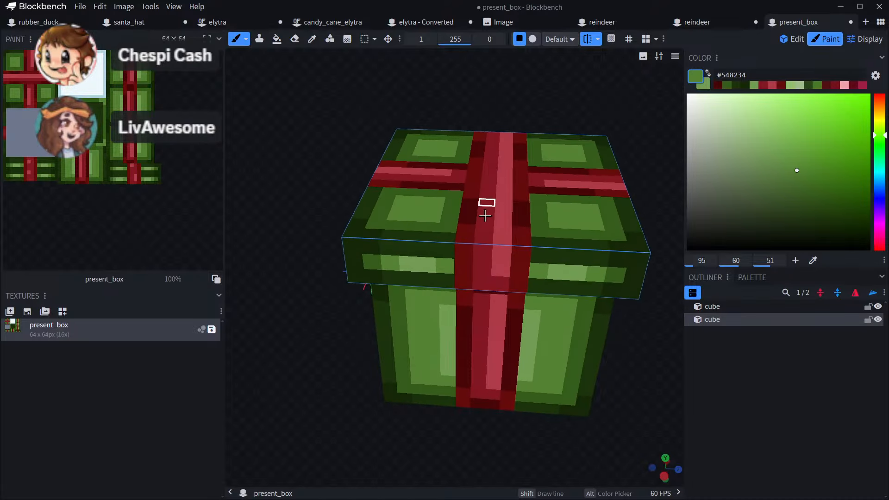
pyautogui.press('alt')
pyautogui.keyDown('alt'); pyautogui.click(427, 269); pyautogui.keyUp('alt')
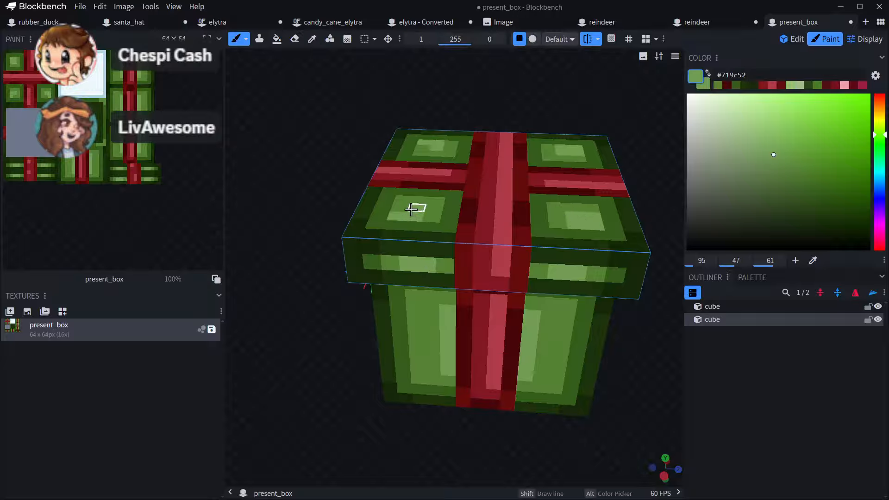
# - Sample the dark green #162808 and paint the corners of the box's underside
pyautogui.scroll(-5, 516, 204)
pyautogui.moveTo(556, 228); pyautogui.dragTo(424, 243)
pyautogui.scroll(2, 425, 243)
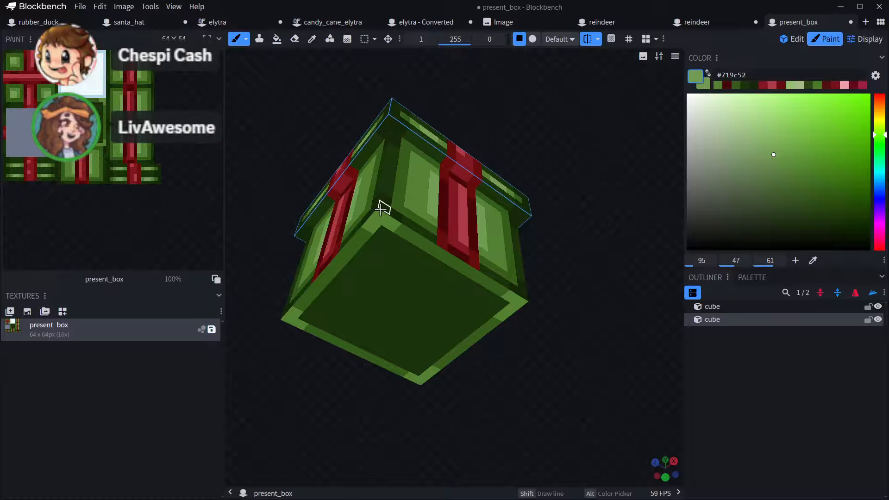
pyautogui.press('c')
pyautogui.click(374, 211)
pyautogui.press('b')
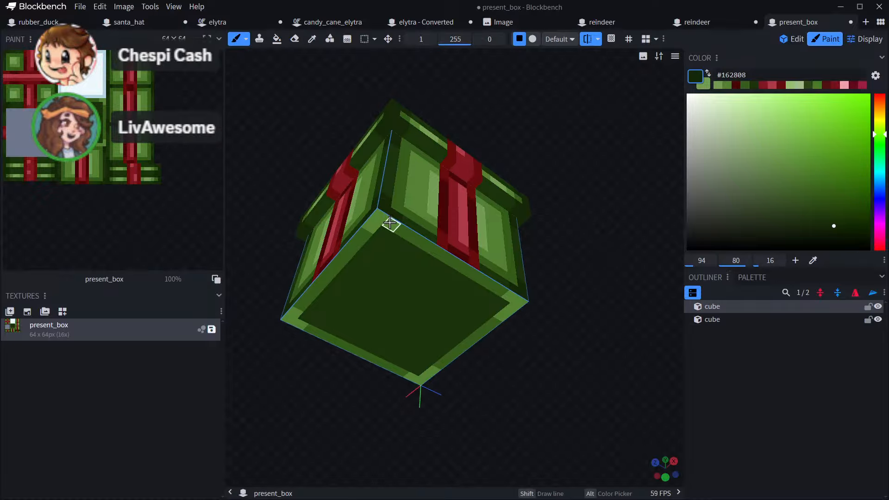
pyautogui.moveTo(510, 297); pyautogui.dragTo(510, 310)
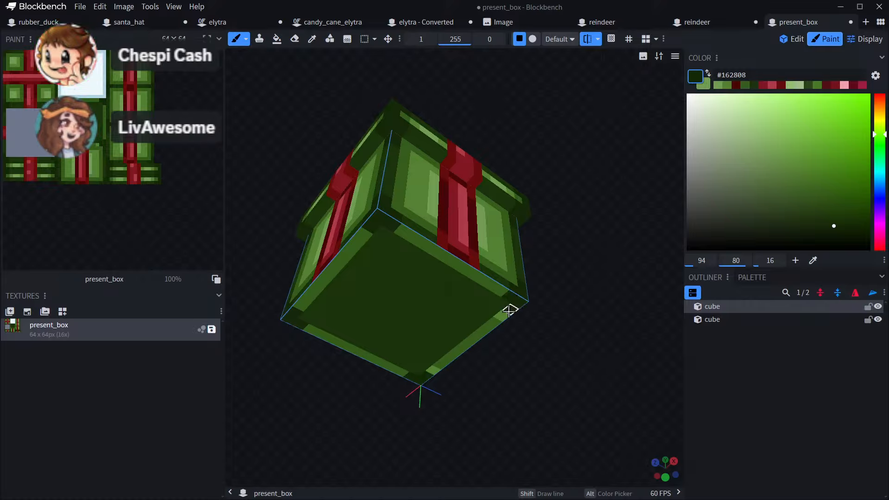
# - Sample #1c330b and paint over the lighter green border along the edges of the box's underside
pyautogui.moveTo(532, 352)
pyautogui.mouseDown()
pyautogui.moveTo(513, 325)
pyautogui.moveTo(482, 321)
pyautogui.moveTo(472, 352)
pyautogui.mouseUp()
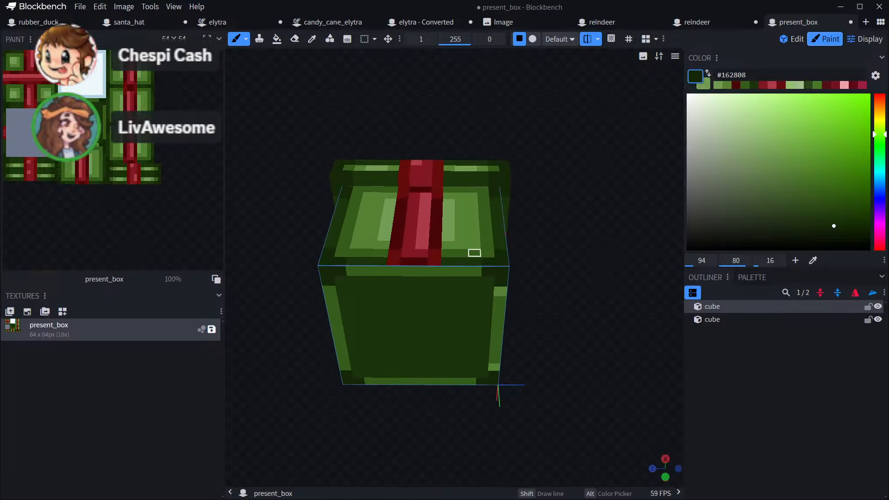
pyautogui.moveTo(581, 247); pyautogui.dragTo(570, 254)
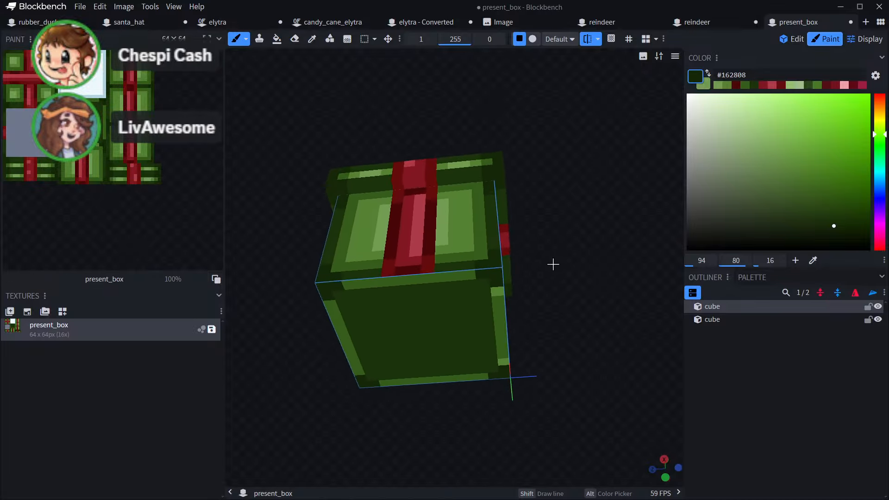
pyautogui.keyDown('alt'); pyautogui.click(455, 264); pyautogui.keyUp('alt')
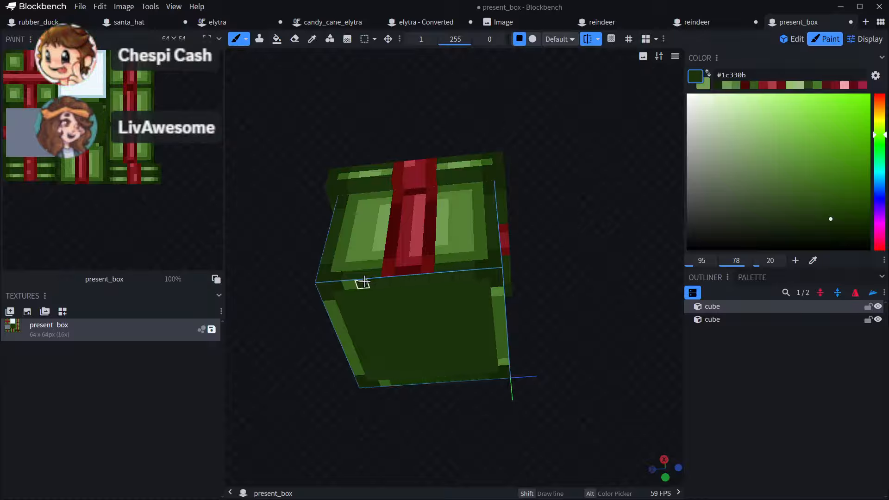
pyautogui.moveTo(564, 308)
pyautogui.mouseDown()
pyautogui.moveTo(545, 279)
pyautogui.moveTo(497, 277)
pyautogui.moveTo(510, 342)
pyautogui.mouseUp()
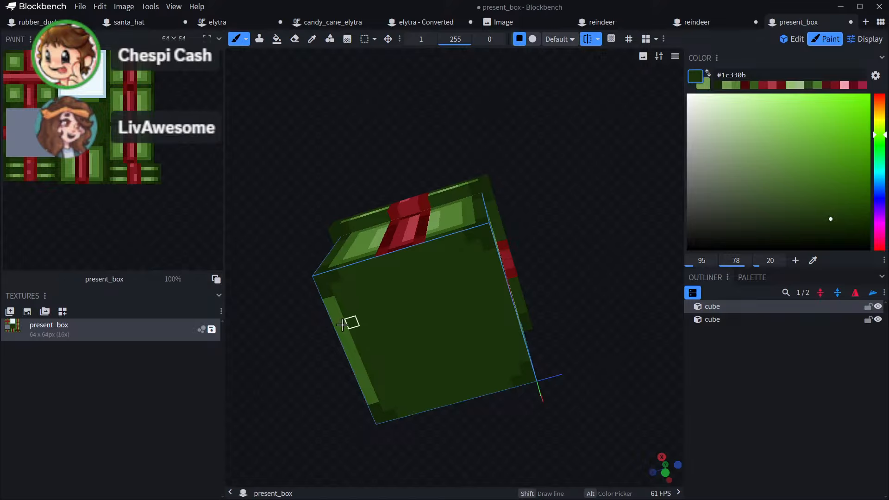
pyautogui.moveTo(340, 343); pyautogui.dragTo(357, 367)
pyautogui.moveTo(357, 367)
pyautogui.mouseDown(button='middle')
pyautogui.moveTo(316, 365)
pyautogui.moveTo(347, 395)
pyautogui.moveTo(346, 361)
pyautogui.mouseUp(button='middle')
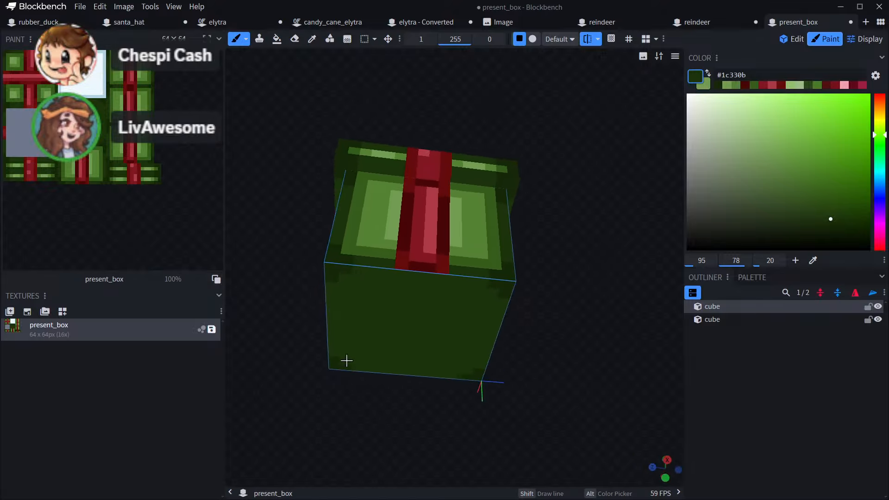
# - Sample #355c1a and paint strips just inside the edges of the box's underside
pyautogui.keyDown('alt'); pyautogui.click(356, 253); pyautogui.keyUp('alt')
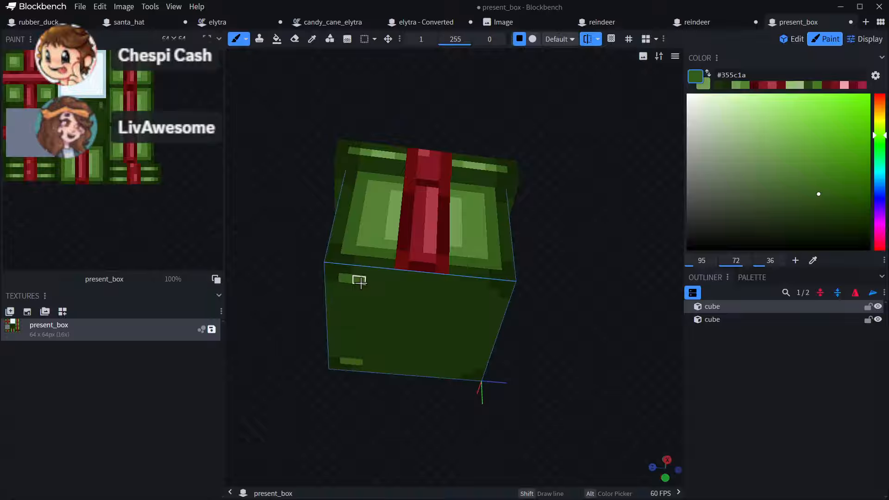
pyautogui.moveTo(409, 288); pyautogui.dragTo(458, 291)
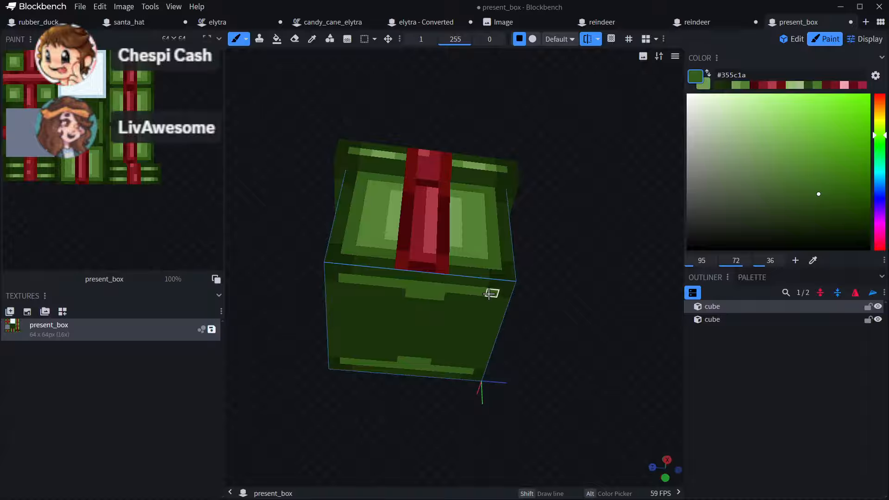
pyautogui.moveTo(576, 306)
pyautogui.mouseDown()
pyautogui.moveTo(341, 347)
pyautogui.moveTo(341, 276)
pyautogui.moveTo(359, 240)
pyautogui.moveTo(377, 274)
pyautogui.moveTo(364, 351)
pyautogui.moveTo(445, 363)
pyautogui.moveTo(461, 297)
pyautogui.moveTo(409, 315)
pyautogui.moveTo(371, 242)
pyautogui.moveTo(415, 314)
pyautogui.mouseUp()
# - Cover the outer highlight pixels of the lid panels with #548234 and repaint the #719c52 highlights toward the ribbon crossing
pyautogui.moveTo(536, 311)
pyautogui.mouseDown()
pyautogui.moveTo(570, 319)
pyautogui.moveTo(550, 386)
pyautogui.moveTo(649, 410)
pyautogui.moveTo(607, 405)
pyautogui.moveTo(553, 427)
pyautogui.moveTo(611, 429)
pyautogui.moveTo(592, 463)
pyautogui.mouseUp()
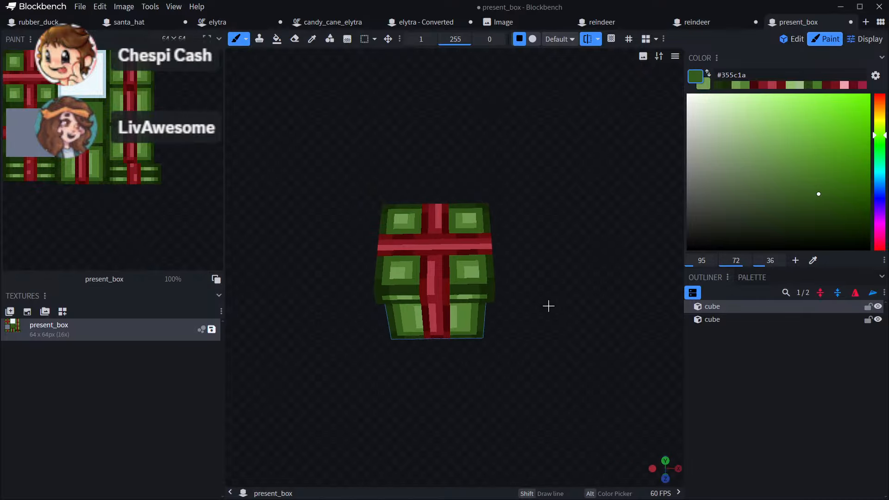
pyautogui.scroll(3, 415, 109)
pyautogui.click(313, 43)
pyautogui.scroll(3, 481, 216)
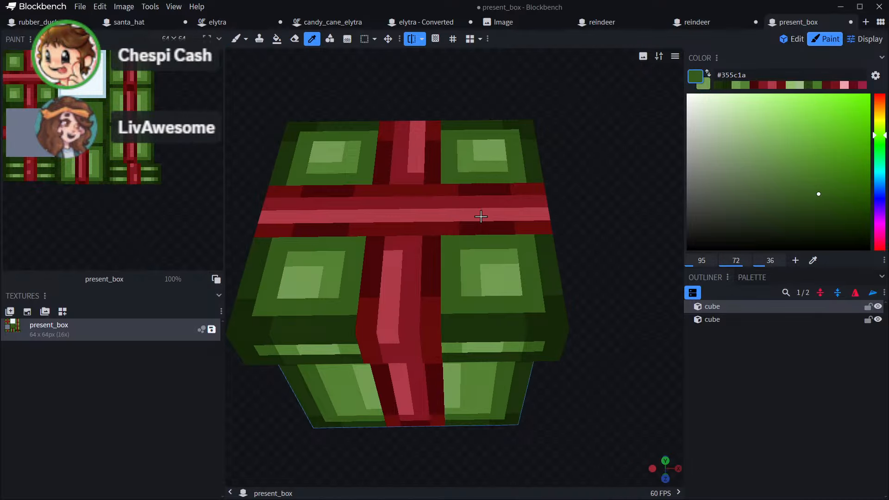
pyautogui.click(474, 278)
pyautogui.click(234, 40)
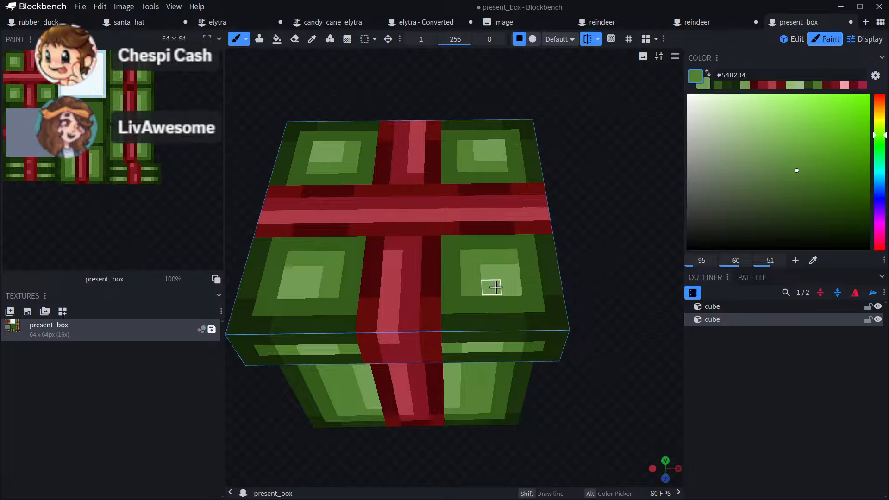
pyautogui.moveTo(496, 287); pyautogui.dragTo(513, 272)
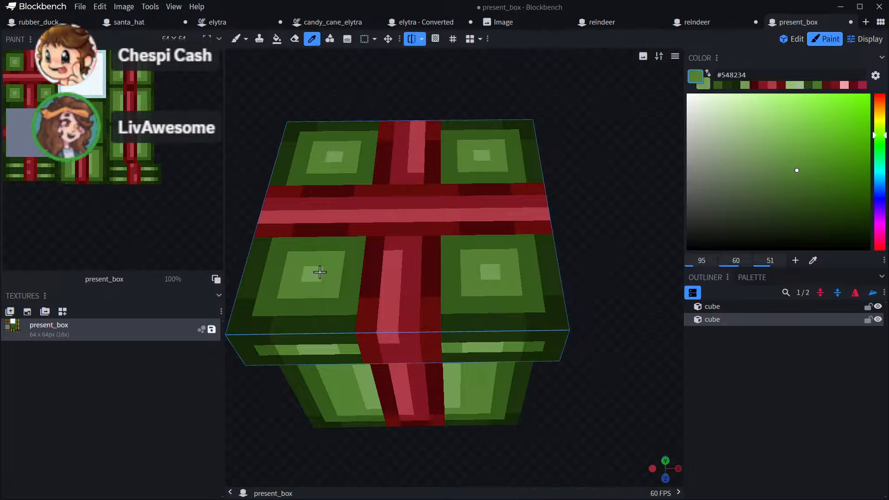
pyautogui.keyDown('alt'); pyautogui.click(319, 272); pyautogui.keyUp('alt')
pyautogui.moveTo(312, 260); pyautogui.dragTo(328, 270)
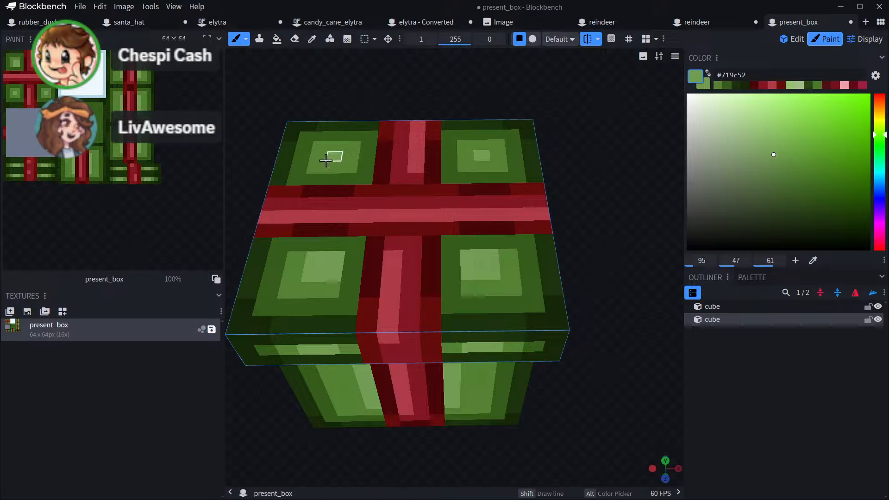
# - Try breaking up the light highlights beside the ribbon on the box sides with a gap of #548234 in the middle
pyautogui.scroll(-3, 589, 208)
pyautogui.moveTo(591, 210); pyautogui.dragTo(526, 213)
pyautogui.keyDown('alt'); pyautogui.click(446, 265); pyautogui.keyUp('alt')
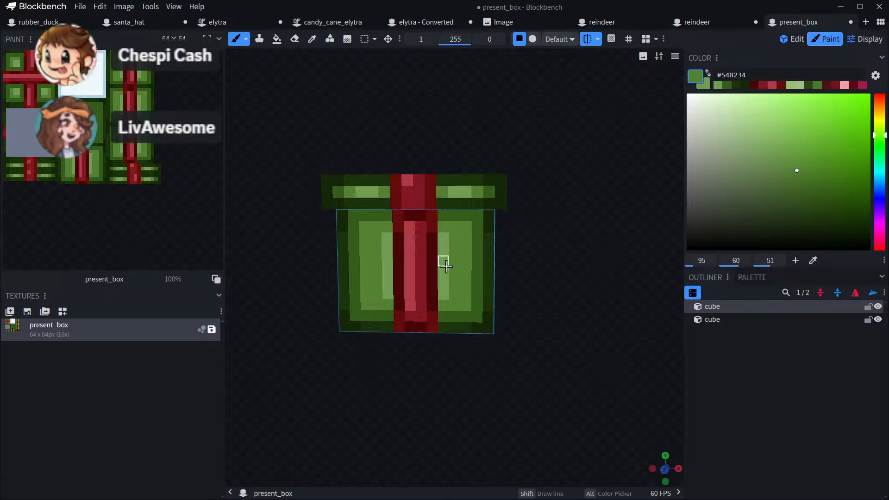
pyautogui.moveTo(560, 251); pyautogui.dragTo(437, 274)
pyautogui.scroll(2, 432, 273)
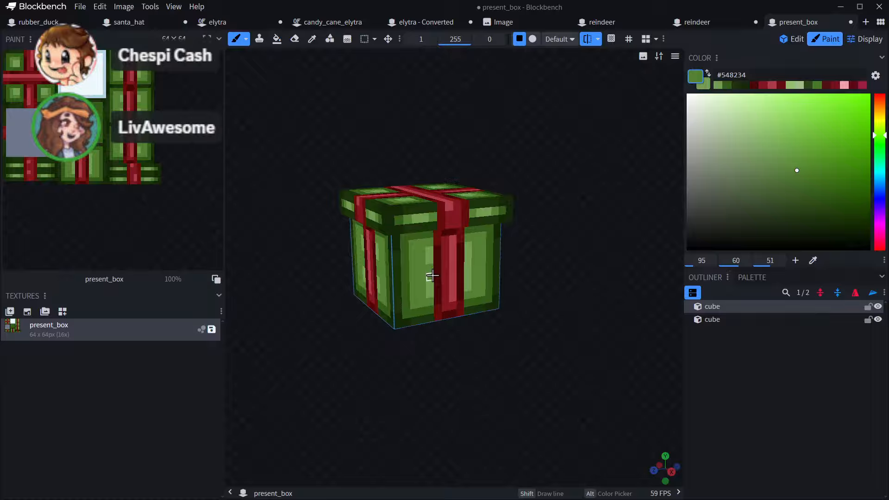
pyautogui.moveTo(552, 241); pyautogui.dragTo(575, 203)
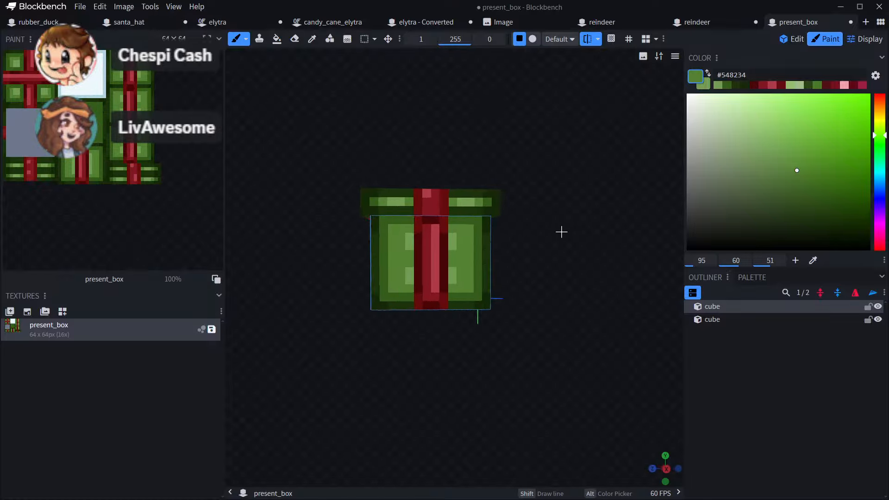
pyautogui.moveTo(561, 232); pyautogui.dragTo(456, 228)
pyautogui.moveTo(463, 263); pyautogui.dragTo(590, 285)
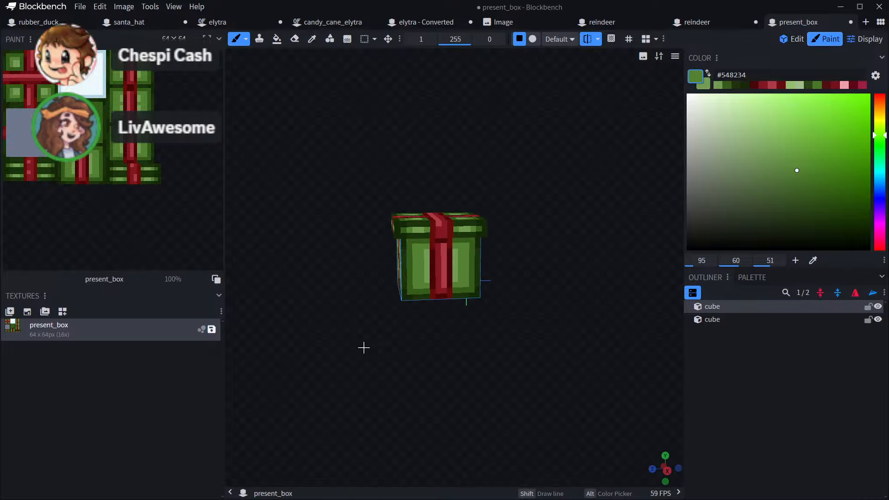
# - Sample #1c330b and try painting shadow pixels on the lid's green panels beside the ribbon
pyautogui.moveTo(363, 349); pyautogui.dragTo(575, 348)
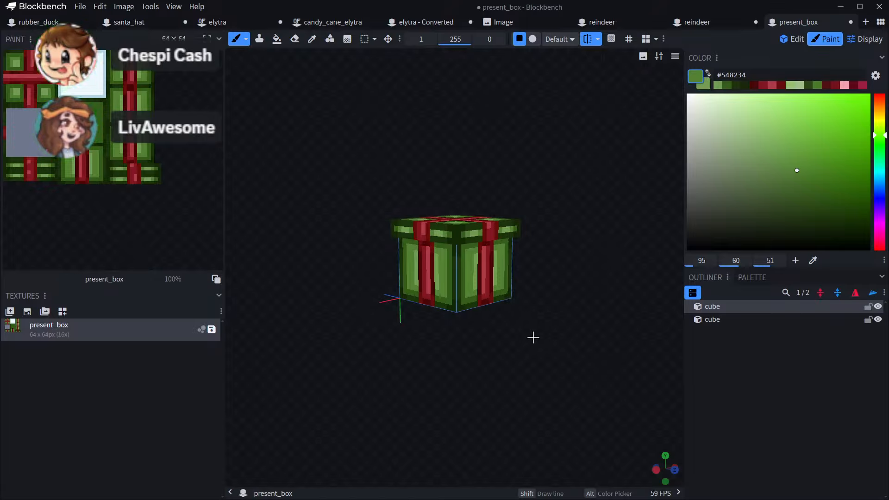
pyautogui.moveTo(532, 333); pyautogui.dragTo(440, 443)
pyautogui.scroll(10, 443, 259)
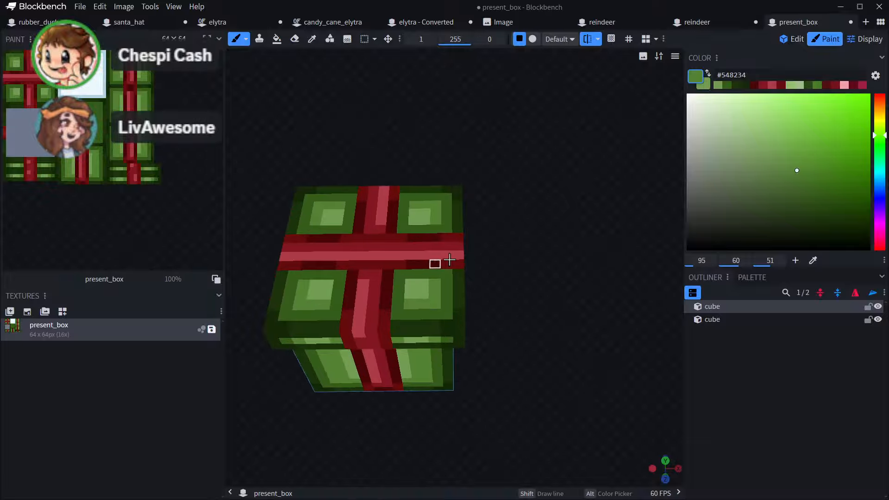
pyautogui.keyDown('alt'); pyautogui.click(388, 285); pyautogui.keyUp('alt')
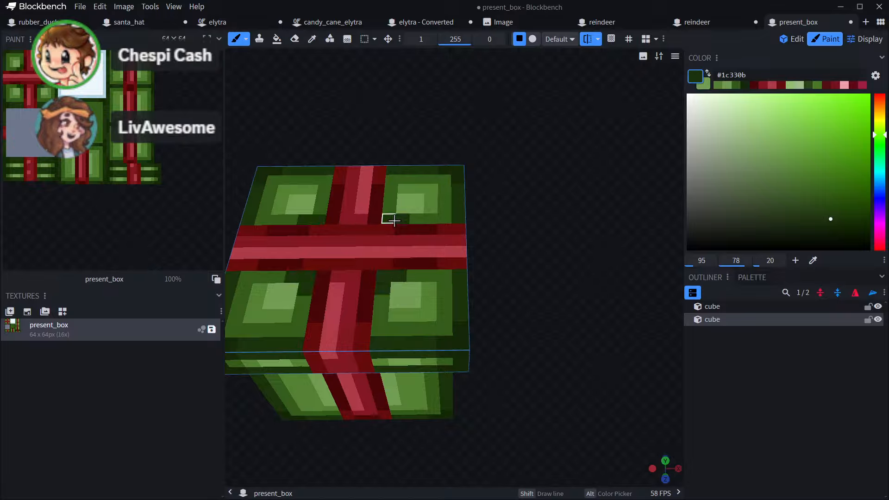
pyautogui.scroll(-6, 548, 301)
pyautogui.moveTo(548, 337); pyautogui.dragTo(610, 289)
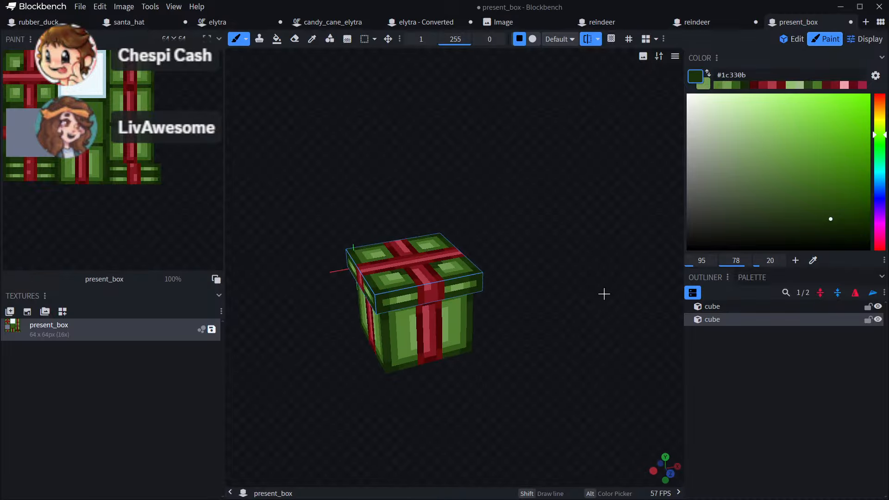
# - Sample #548234 and paint over the light highlights in the four green panels on the lid's top
pyautogui.moveTo(561, 338); pyautogui.dragTo(643, 334)
pyautogui.moveTo(590, 370); pyautogui.dragTo(407, 333)
pyautogui.click(770, 388)
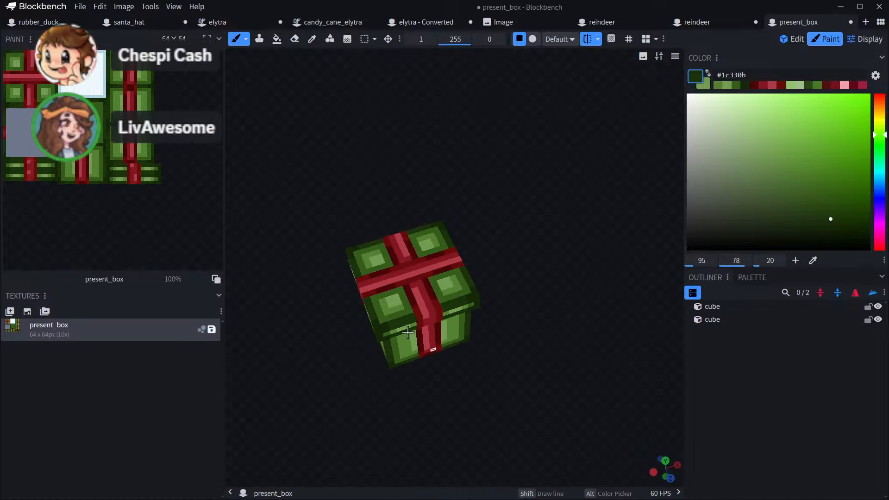
pyautogui.scroll(4, 387, 329)
pyautogui.keyDown('alt'); pyautogui.click(315, 354); pyautogui.keyUp('alt')
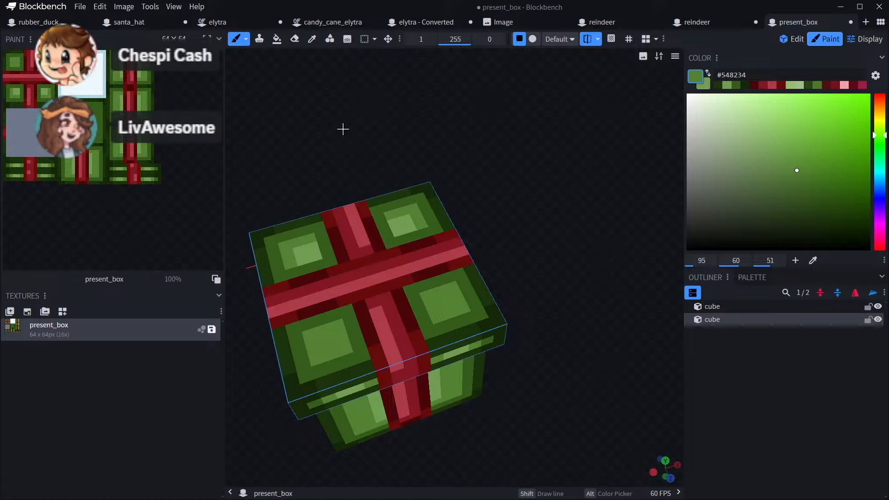
pyautogui.click(408, 228)
pyautogui.scroll(-3, 538, 252)
pyautogui.moveTo(537, 252); pyautogui.dragTo(522, 206)
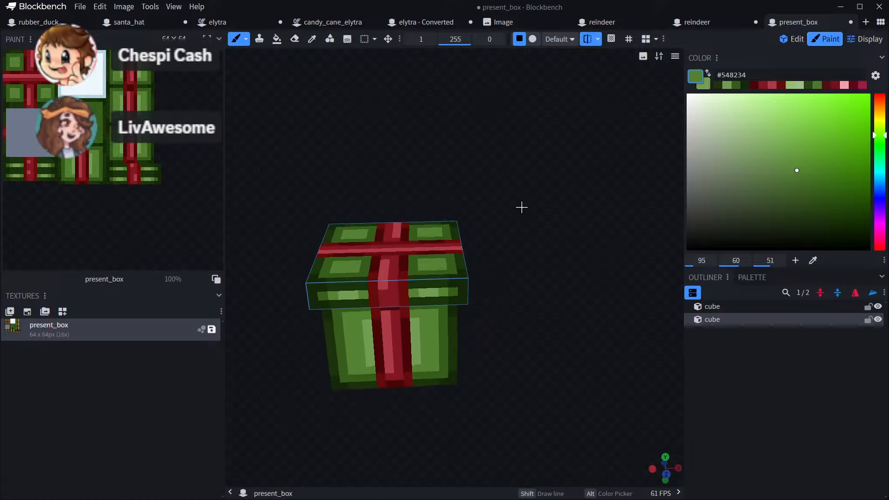
# - Try painting over the light highlights beside the ribbon on a box side with #548234
pyautogui.moveTo(517, 334); pyautogui.dragTo(512, 305)
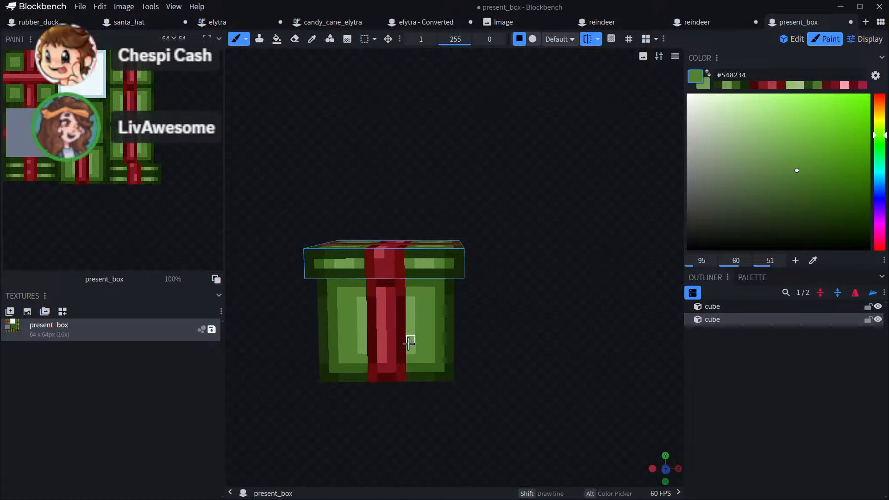
pyautogui.moveTo(410, 345); pyautogui.dragTo(410, 300)
pyautogui.moveTo(552, 307)
pyautogui.mouseDown()
pyautogui.moveTo(454, 313)
pyautogui.moveTo(439, 327)
pyautogui.moveTo(474, 330)
pyautogui.mouseUp()
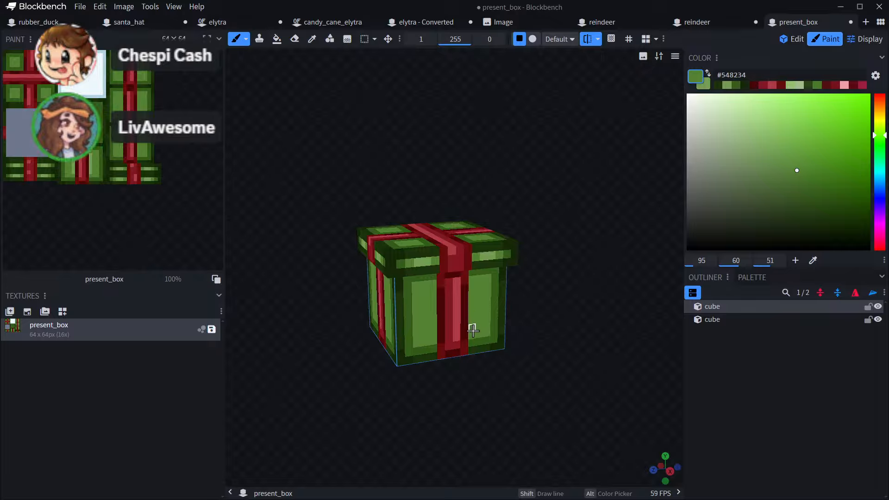
pyautogui.moveTo(576, 278)
pyautogui.mouseDown()
pyautogui.moveTo(465, 308)
pyautogui.moveTo(443, 285)
pyautogui.mouseUp()
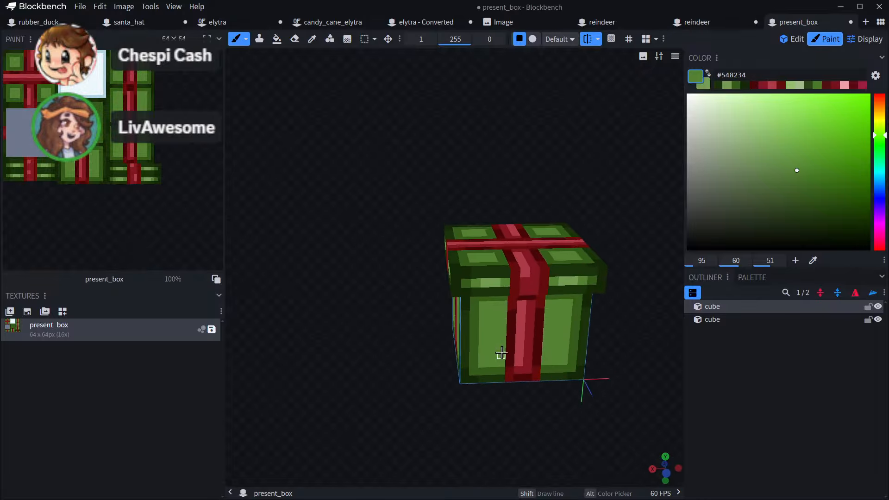
pyautogui.moveTo(366, 357); pyautogui.dragTo(645, 314)
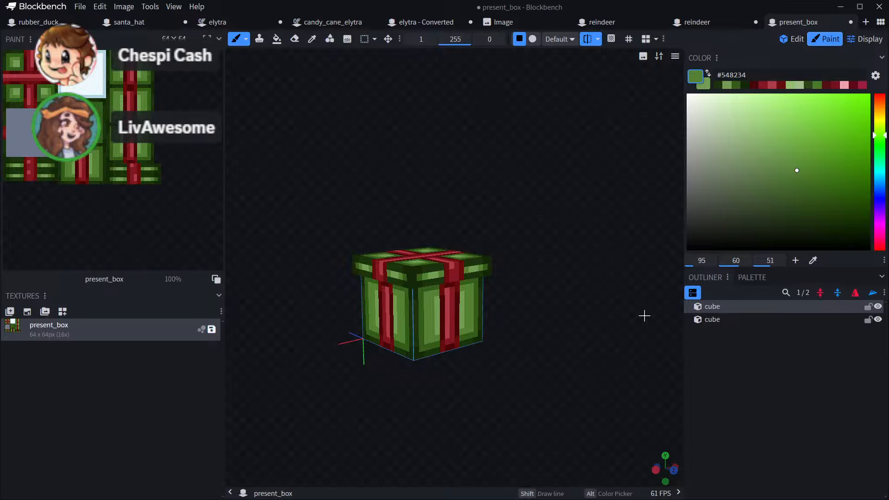
# - Look over the candy_cane_elytra, elytra - Converted and santa_hat projects and return to present_box
pyautogui.click(318, 24)
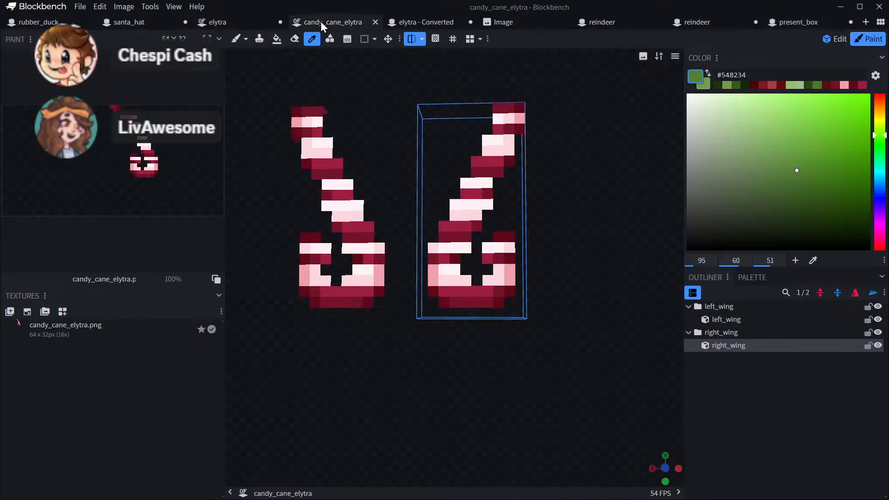
pyautogui.click(433, 23)
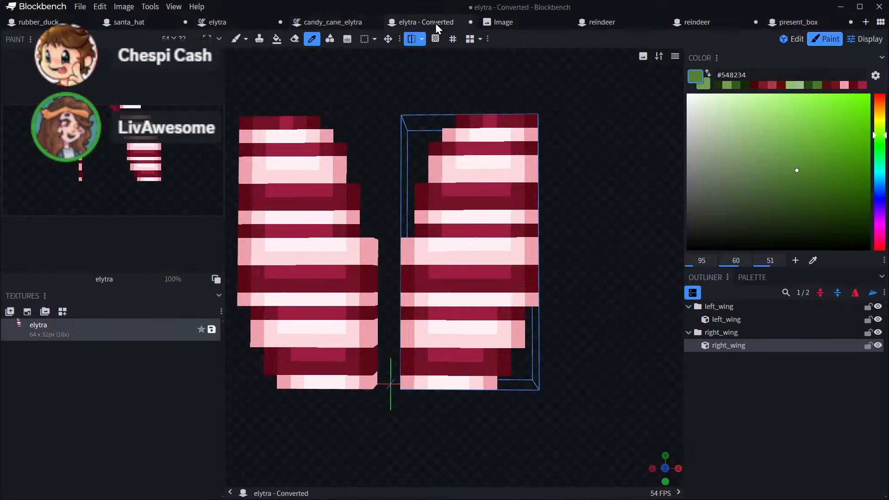
pyautogui.click(143, 23)
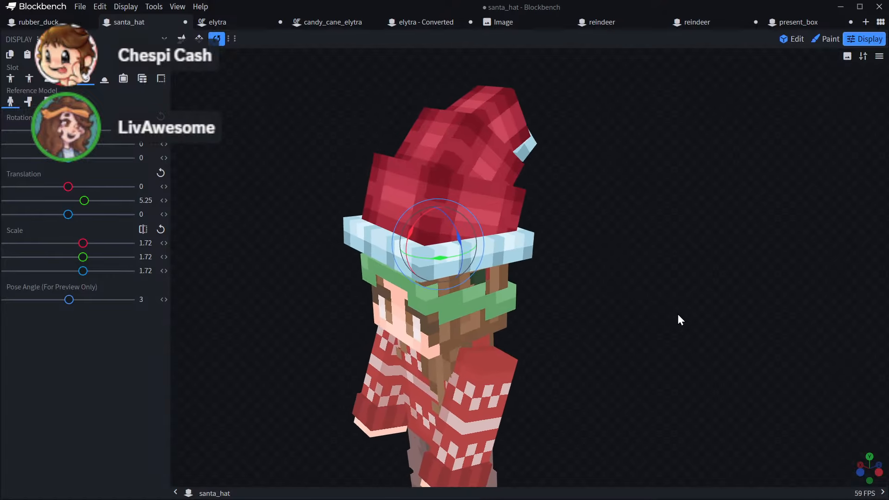
pyautogui.click(798, 23)
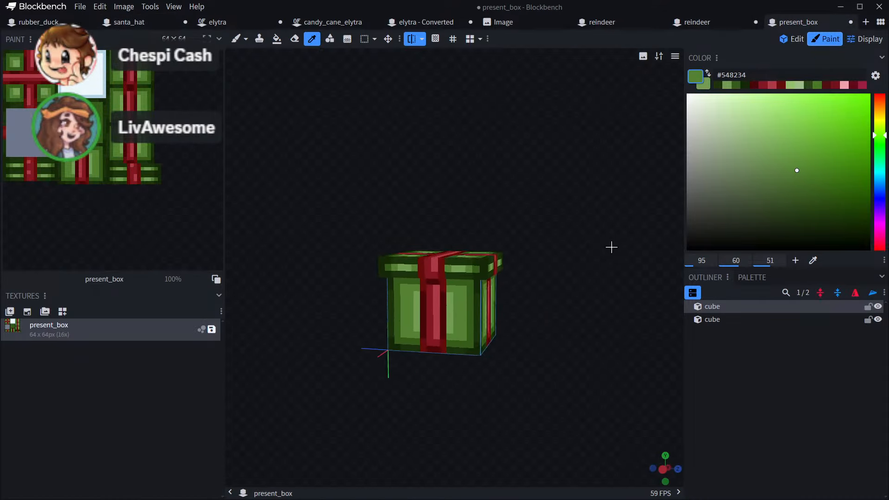
# - Look over the two reindeer projects, return to present_box and clear the cube selection
pyautogui.click(709, 18)
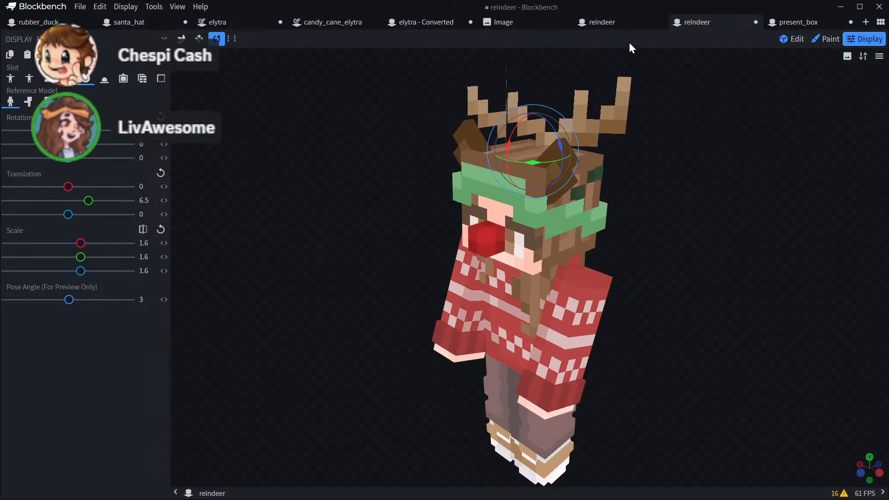
pyautogui.click(616, 22)
pyautogui.moveTo(693, 107); pyautogui.dragTo(695, 38)
pyautogui.click(695, 23)
pyautogui.moveTo(722, 74); pyautogui.dragTo(710, 177)
pyautogui.rightClick(709, 172)
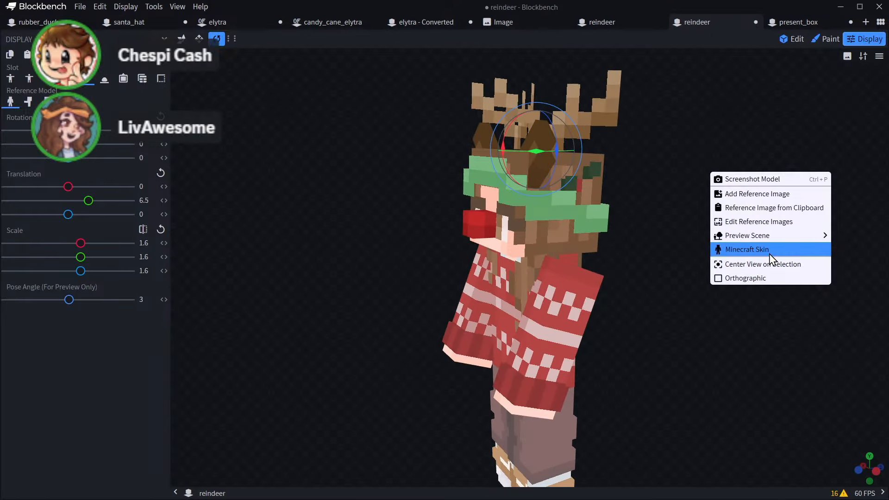
pyautogui.click(766, 252)
pyautogui.press('Escape')
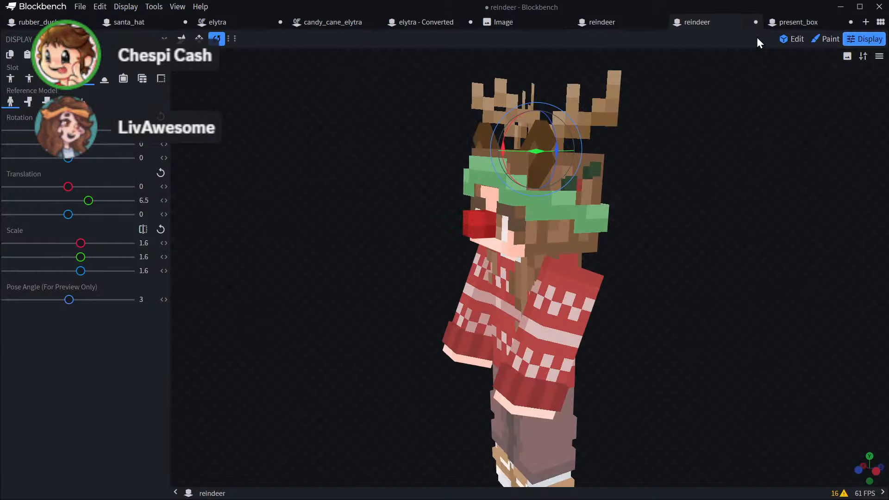
pyautogui.click(799, 21)
pyautogui.click(760, 407)
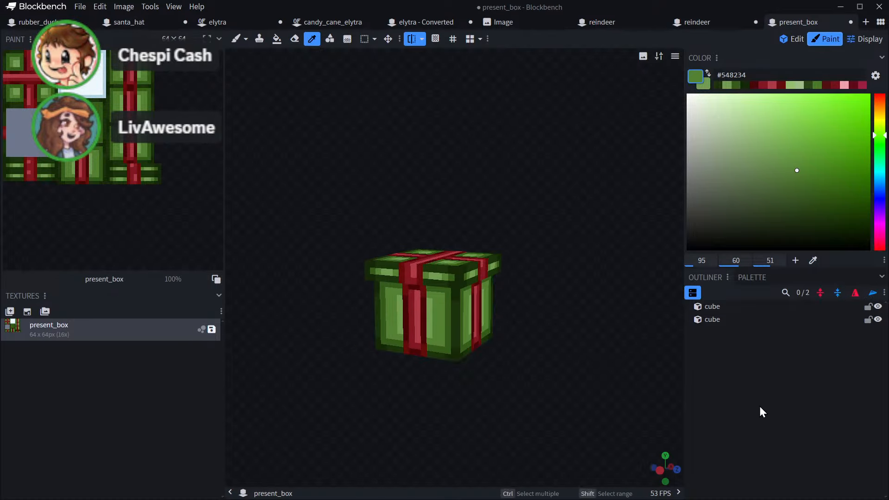
# - Erase the unused white and grey areas of the present_box texture with the Fill tool in erase mode, undoing the stray erasures
pyautogui.moveTo(621, 330); pyautogui.dragTo(633, 306, button='right')
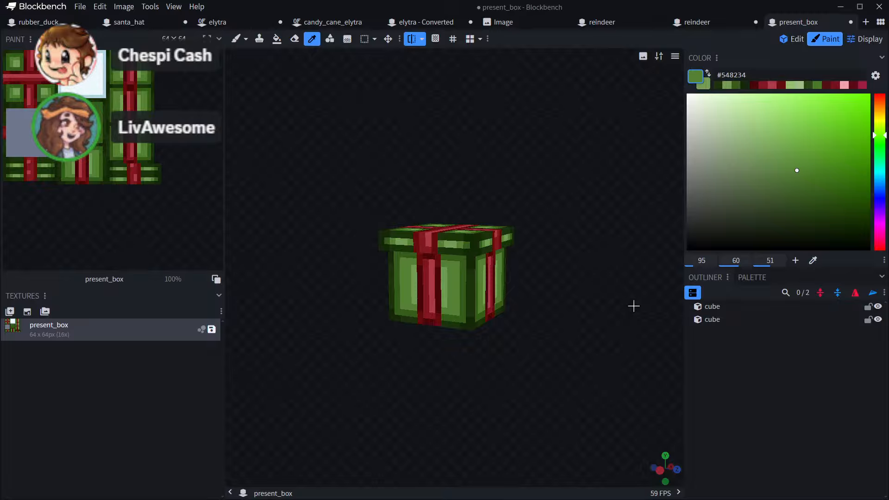
pyautogui.moveTo(670, 347); pyautogui.dragTo(668, 312, button='right')
pyautogui.scroll(3, 602, 196)
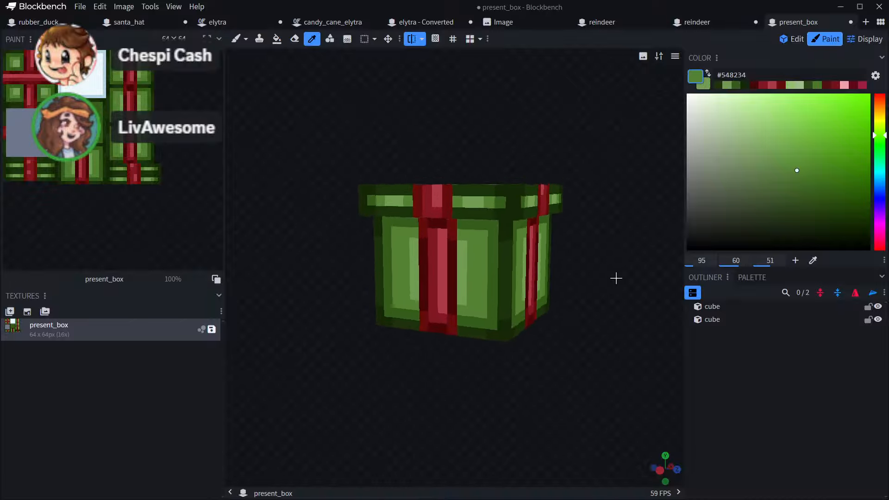
pyautogui.moveTo(616, 277); pyautogui.dragTo(621, 244)
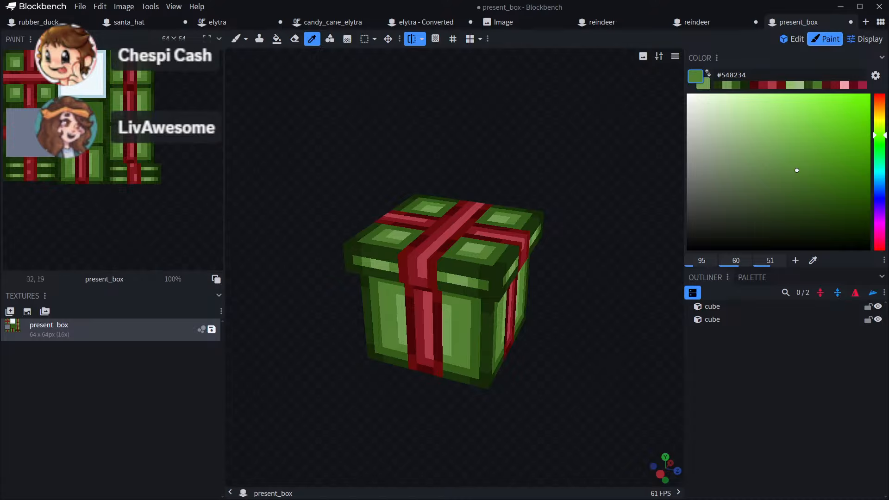
pyautogui.click(277, 38)
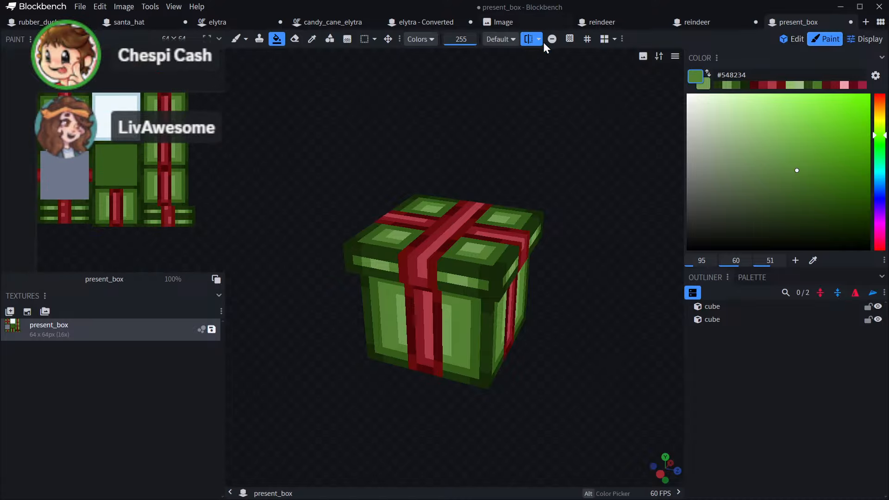
pyautogui.click(552, 39)
pyautogui.click(126, 137)
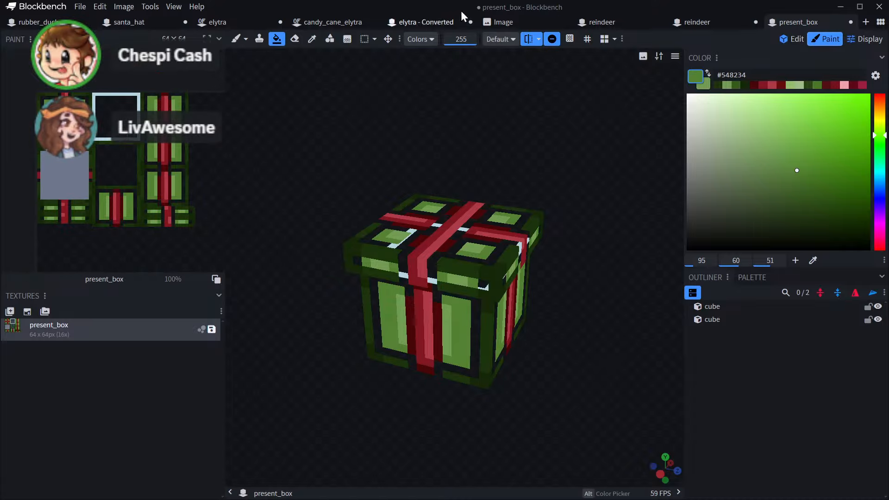
pyautogui.hotkey('ctrl', 'z')
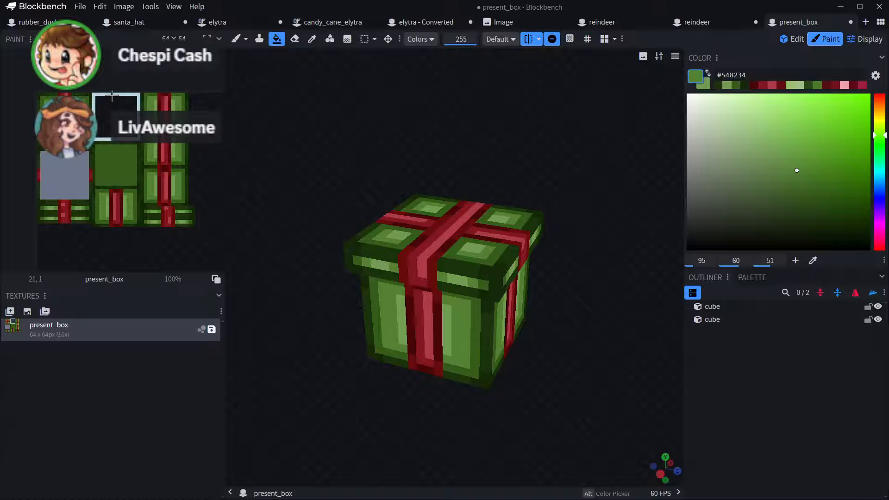
pyautogui.click(112, 95)
pyautogui.hotkey('ctrl', 'z')
pyautogui.scroll(3, 143, 146)
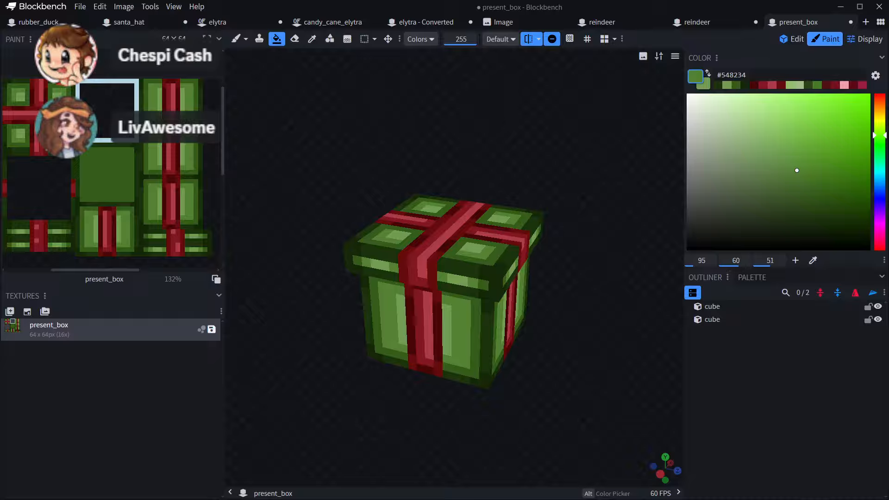
# - Add the clipboard image as a reference image in this project and place it beside the present box
pyautogui.moveTo(570, 301); pyautogui.dragTo(421, 315, button='right')
pyautogui.rightClick(421, 316)
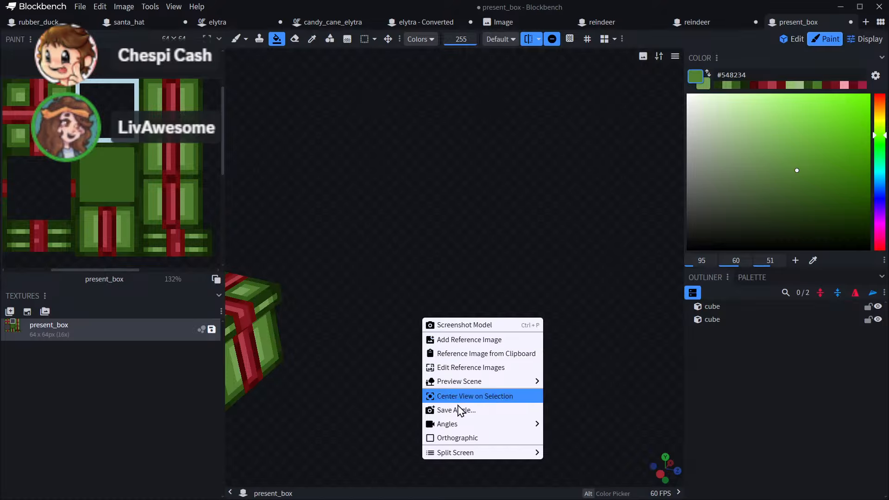
pyautogui.moveTo(463, 425)
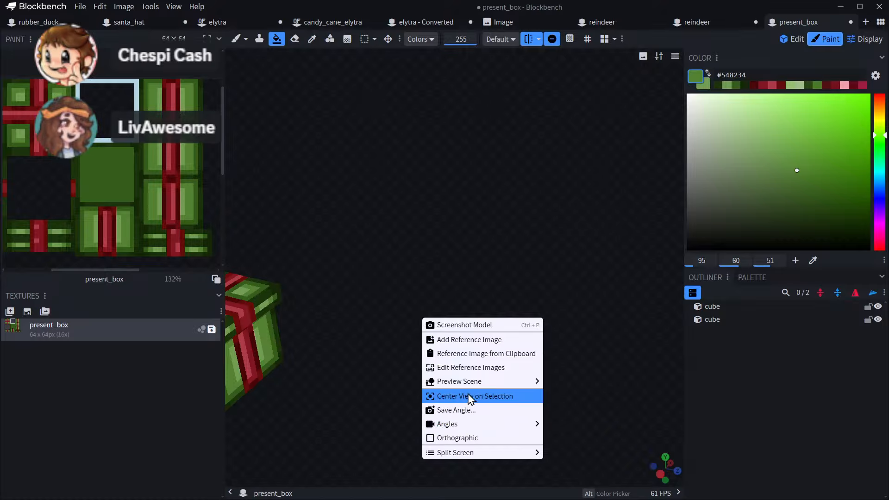
pyautogui.click(473, 355)
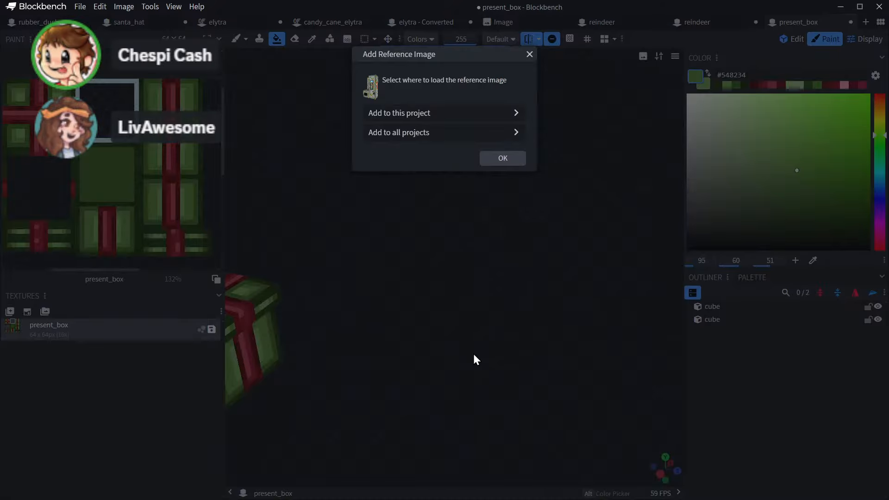
pyautogui.click(462, 114)
pyautogui.moveTo(600, 260); pyautogui.dragTo(397, 218)
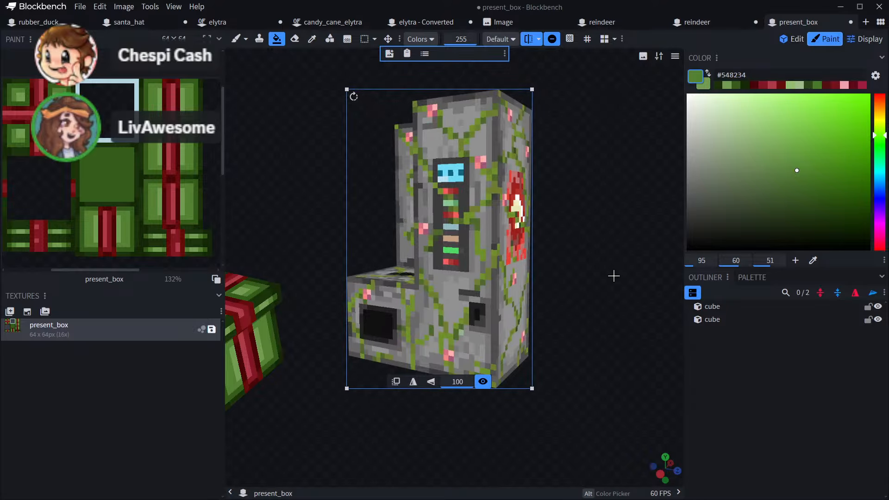
pyautogui.click(614, 281)
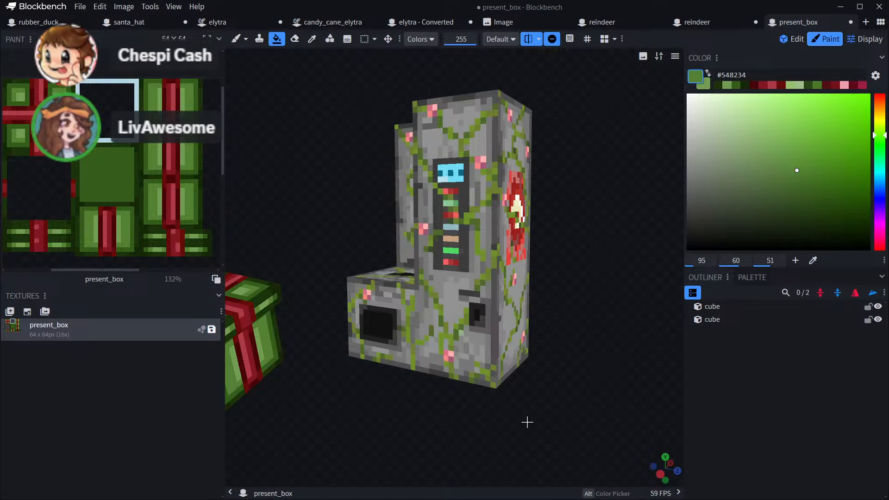
# - Compare the present box with the vine-covered machine in the reference image at different sizes and positions
pyautogui.moveTo(503, 422); pyautogui.dragTo(627, 318)
pyautogui.scroll(-10, 627, 318)
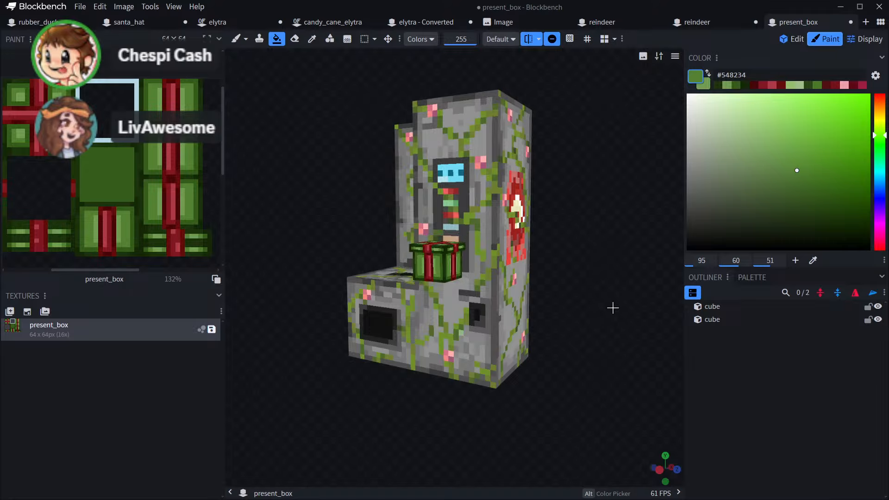
pyautogui.moveTo(616, 319); pyautogui.dragTo(552, 378, button='right')
pyautogui.scroll(5, 552, 377)
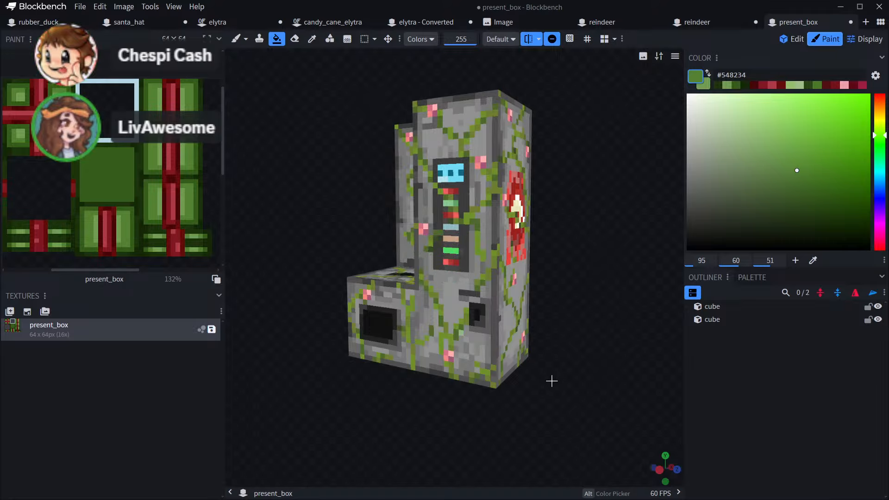
pyautogui.moveTo(496, 364); pyautogui.dragTo(619, 227, button='right')
pyautogui.scroll(3, 621, 230)
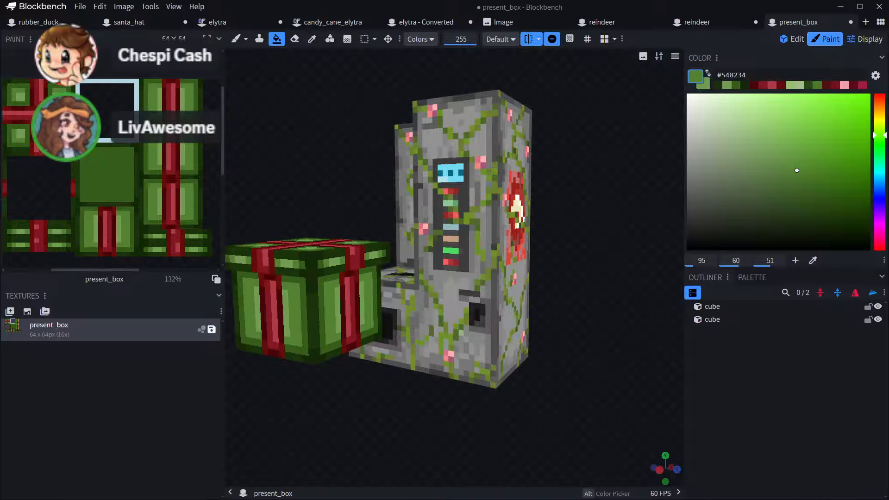
pyautogui.moveTo(397, 364); pyautogui.dragTo(503, 283)
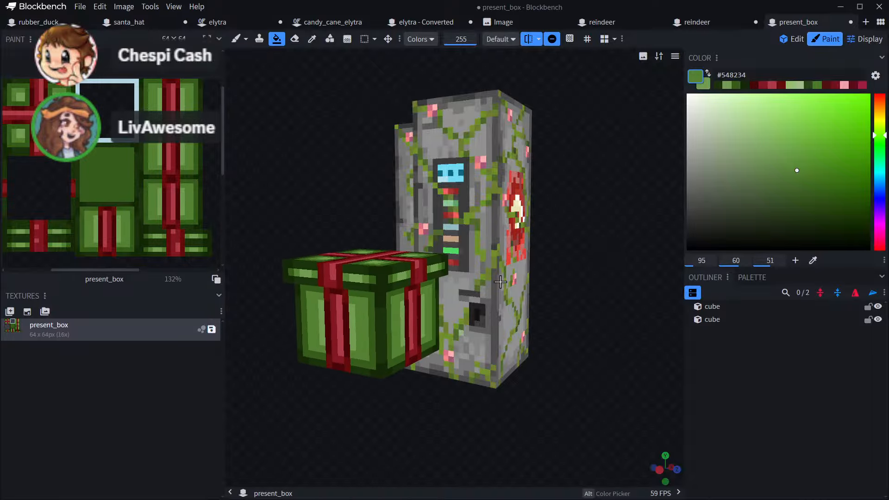
# - Delete the machine reference image from the project and bring the present box back to the middle of the view
pyautogui.click(500, 284)
pyautogui.press('Delete')
pyautogui.click(455, 121)
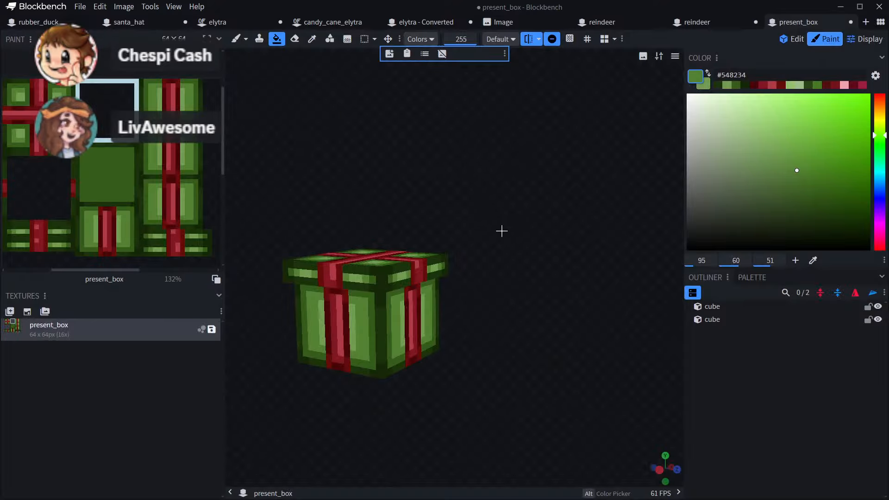
pyautogui.moveTo(597, 196); pyautogui.dragTo(655, 176)
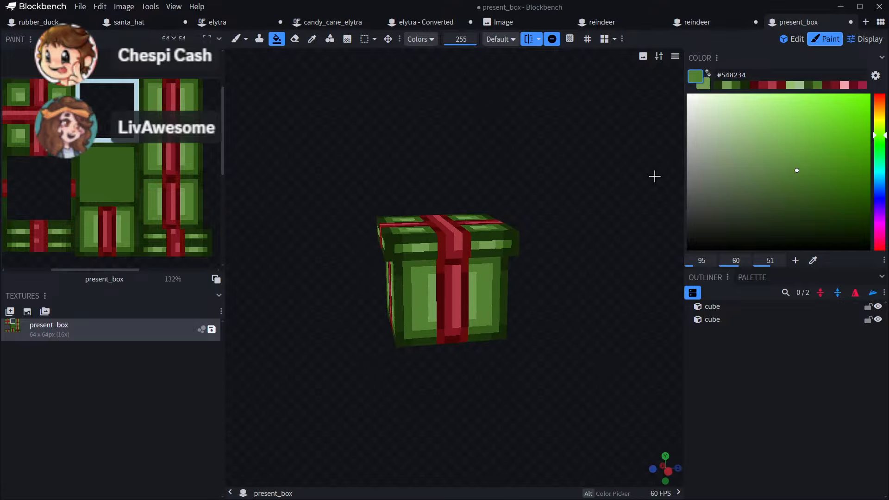